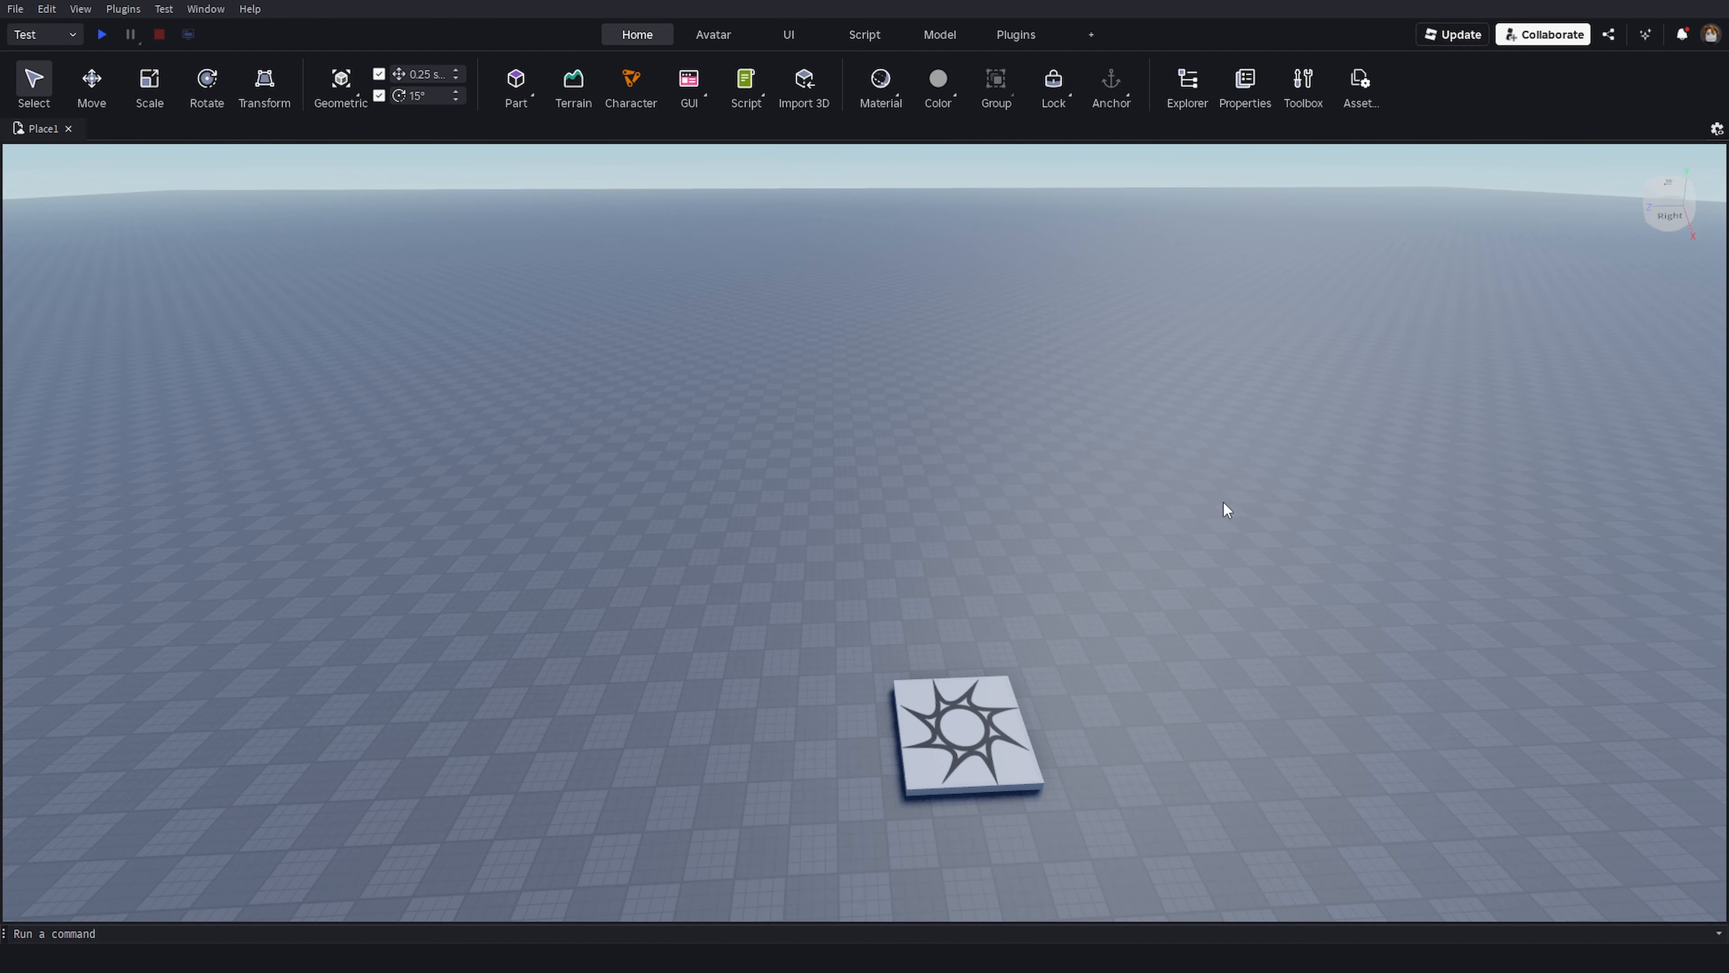
right_click_drag(1224, 503, 1224, 502)
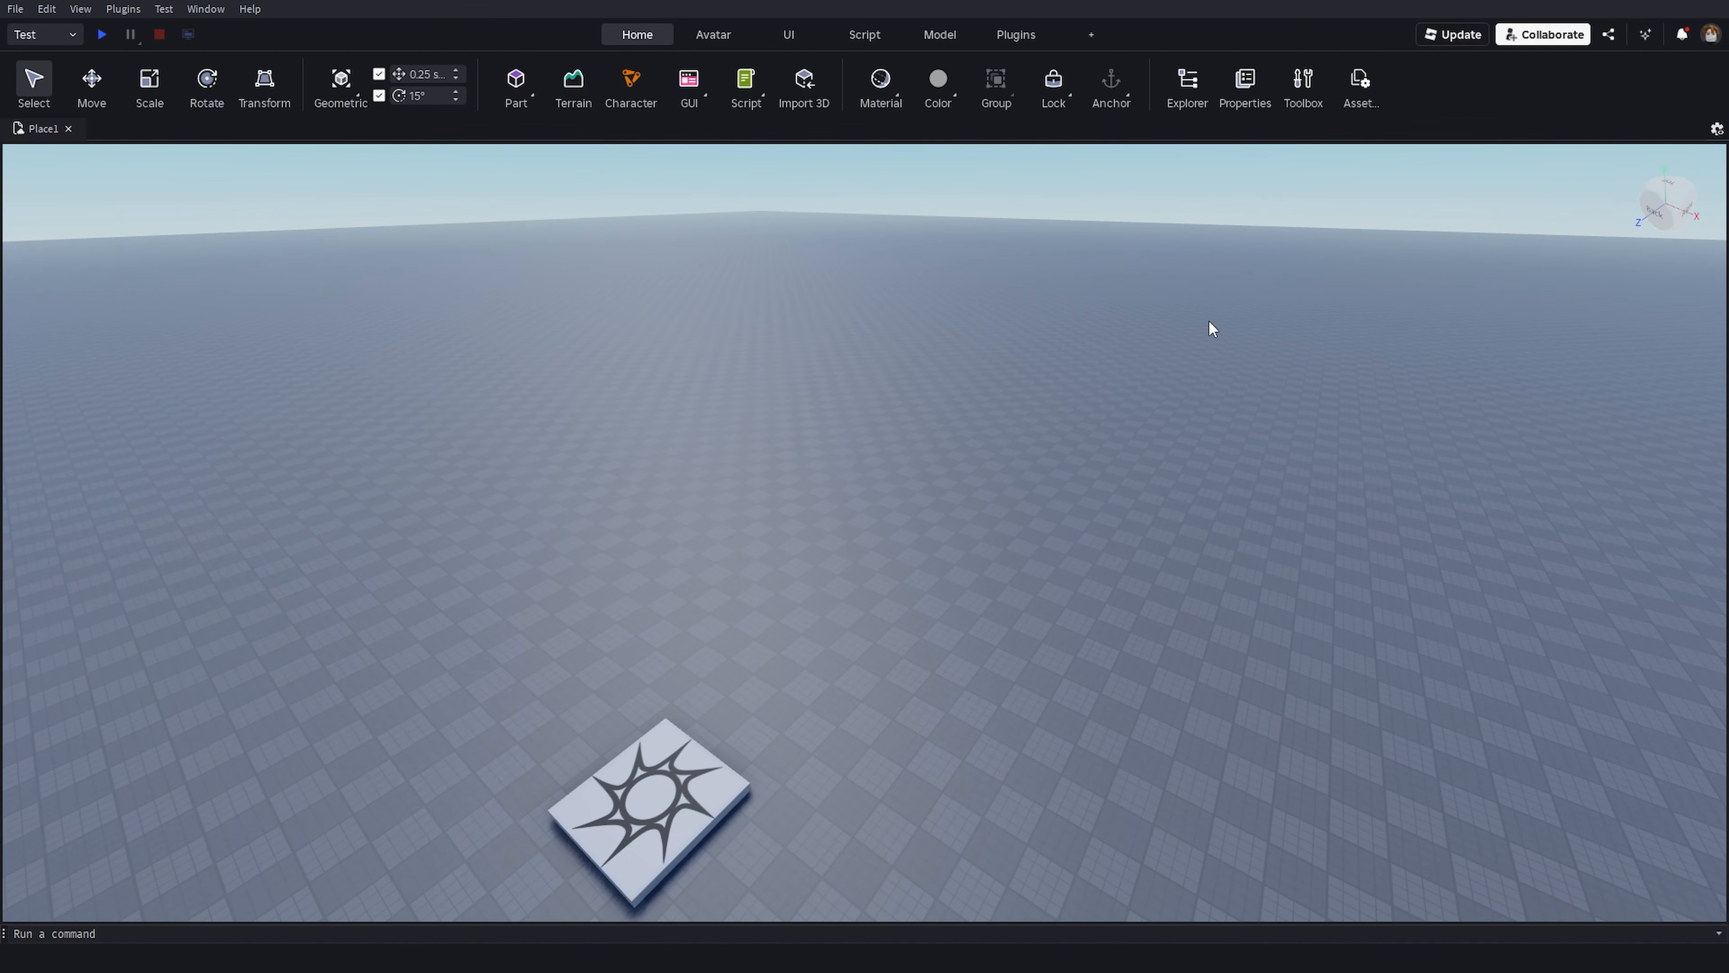
left_click(15, 8)
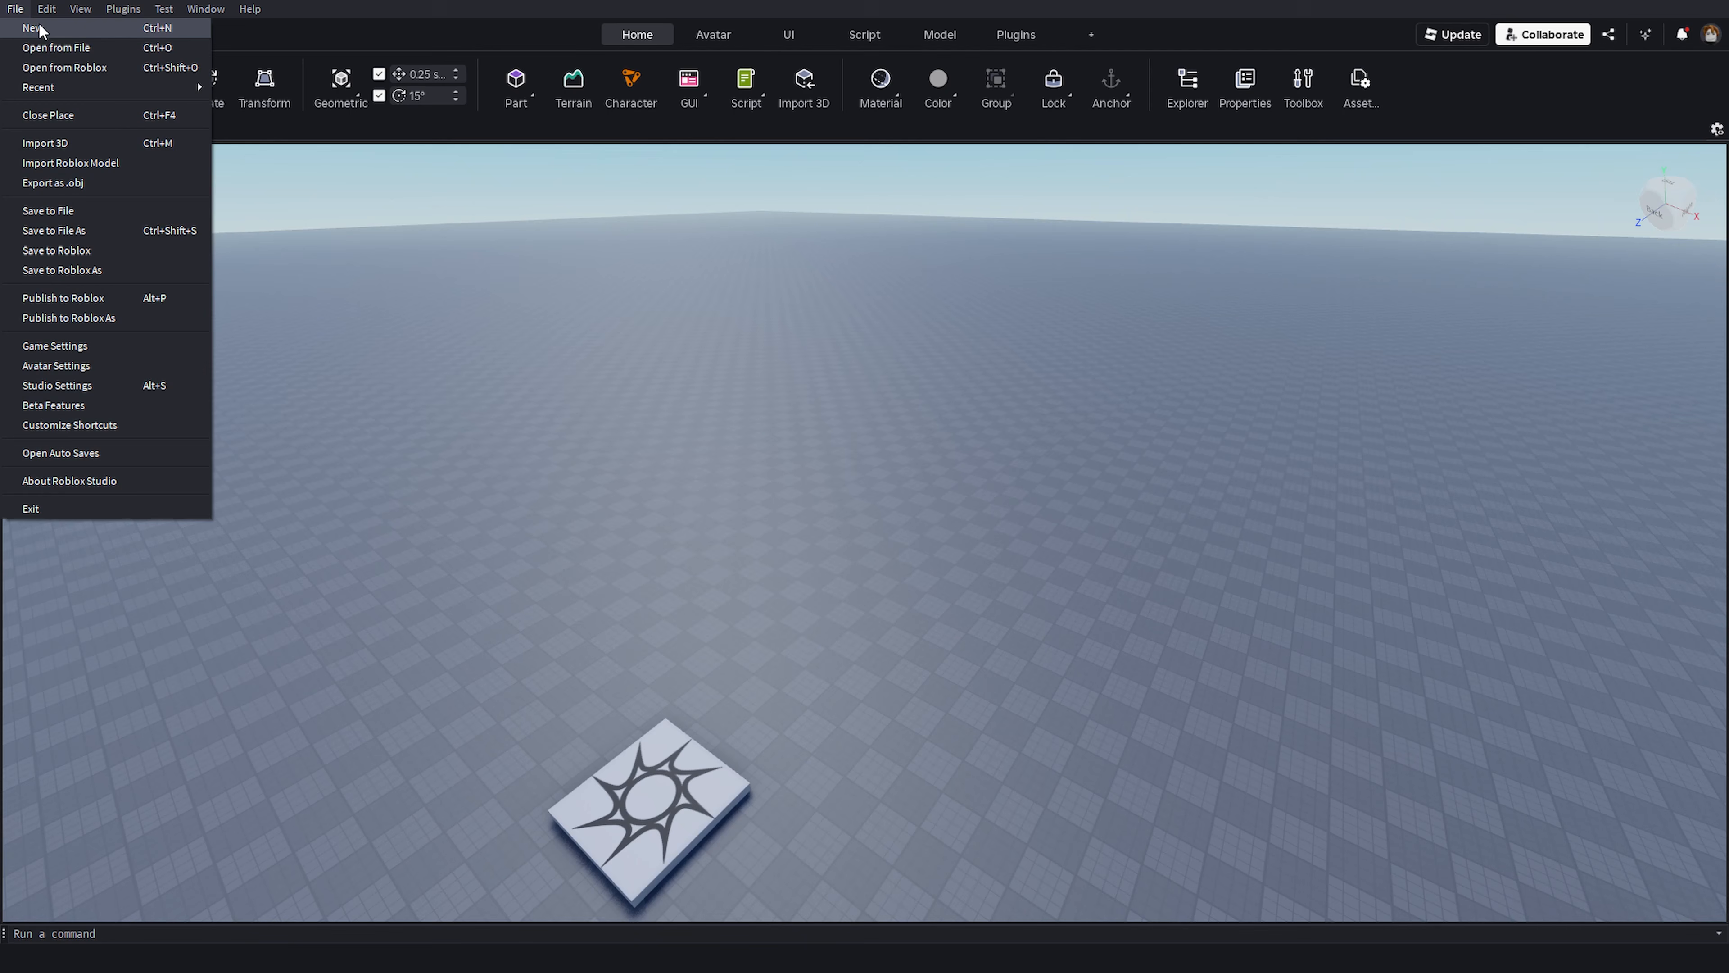
left_click(806, 219)
right_click_drag(842, 225, 855, 224)
scroll(1067, 409, "down", 3)
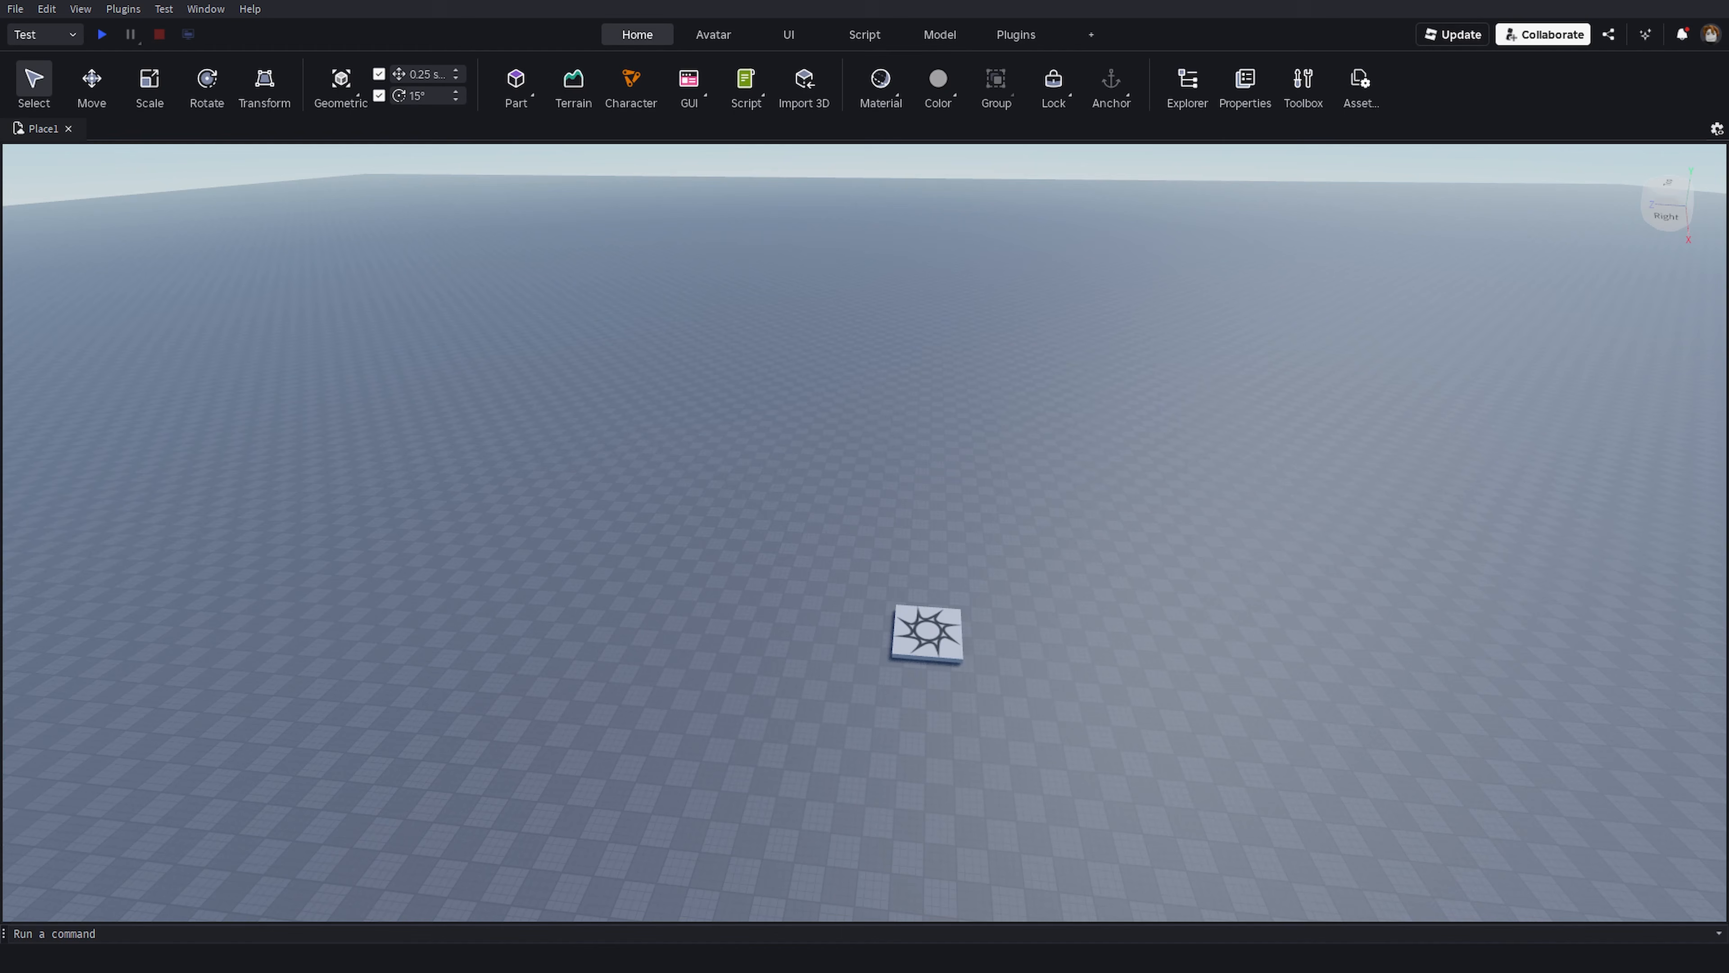
- Orbit the camera and fly it around the spawn location with the movement keys
right_click_drag(1441, 405, 1336, 442)
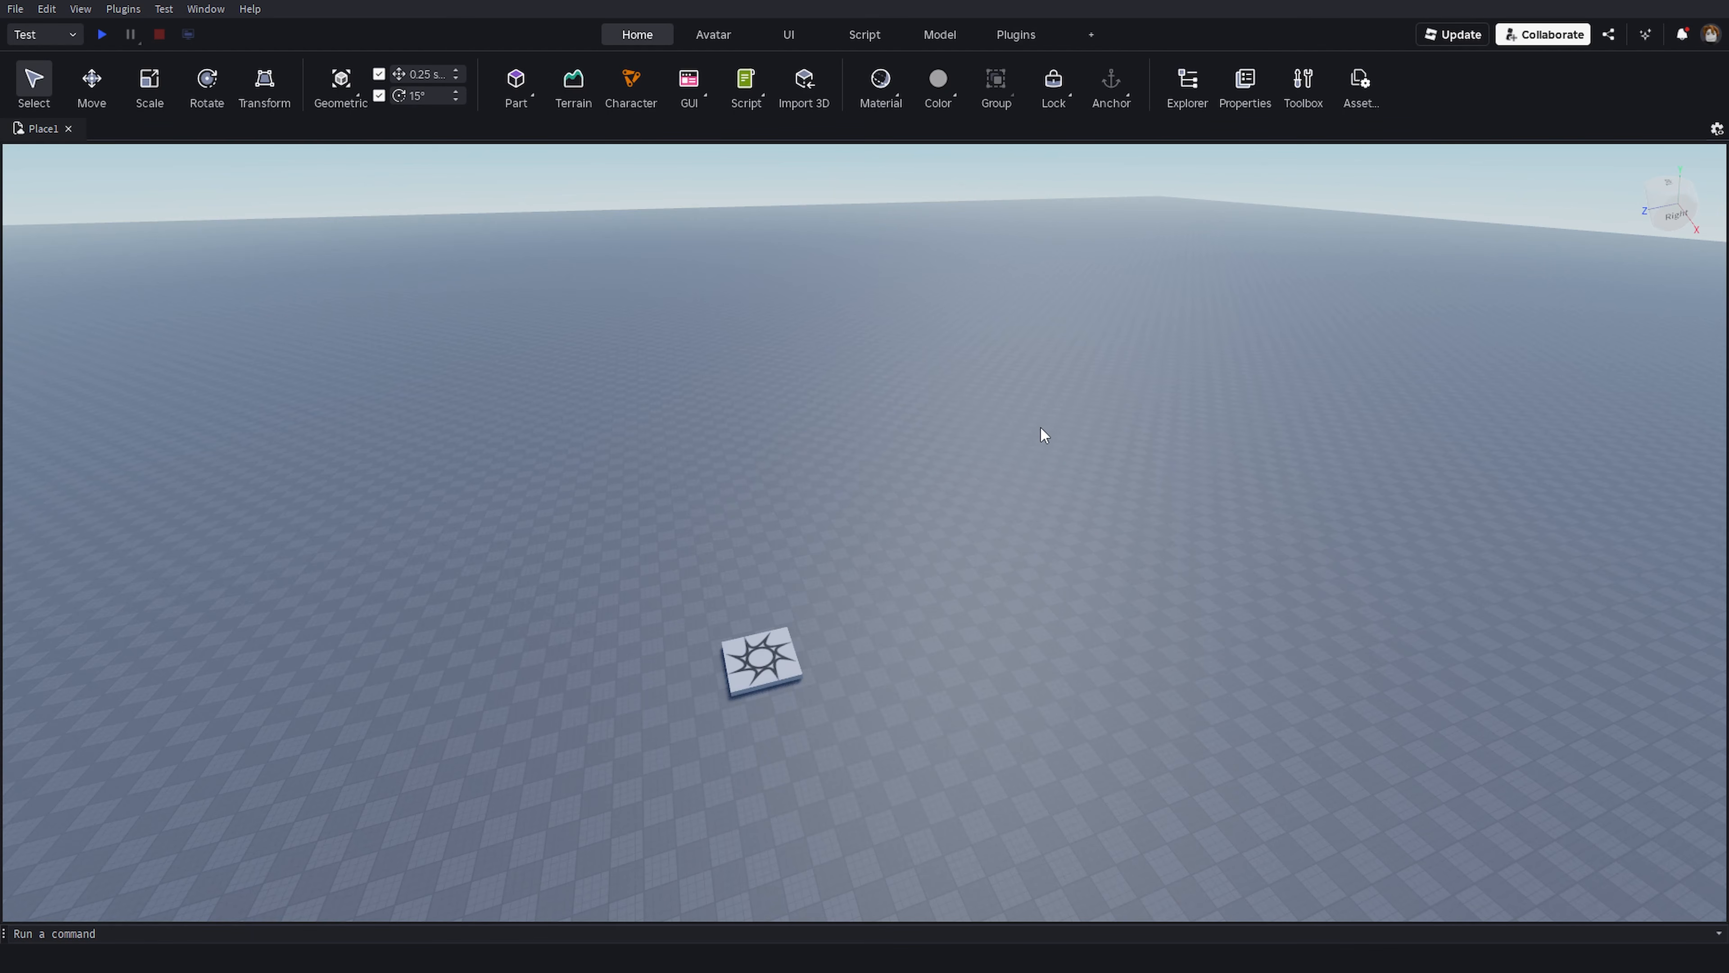
right_click_drag(1074, 455, 956, 412)
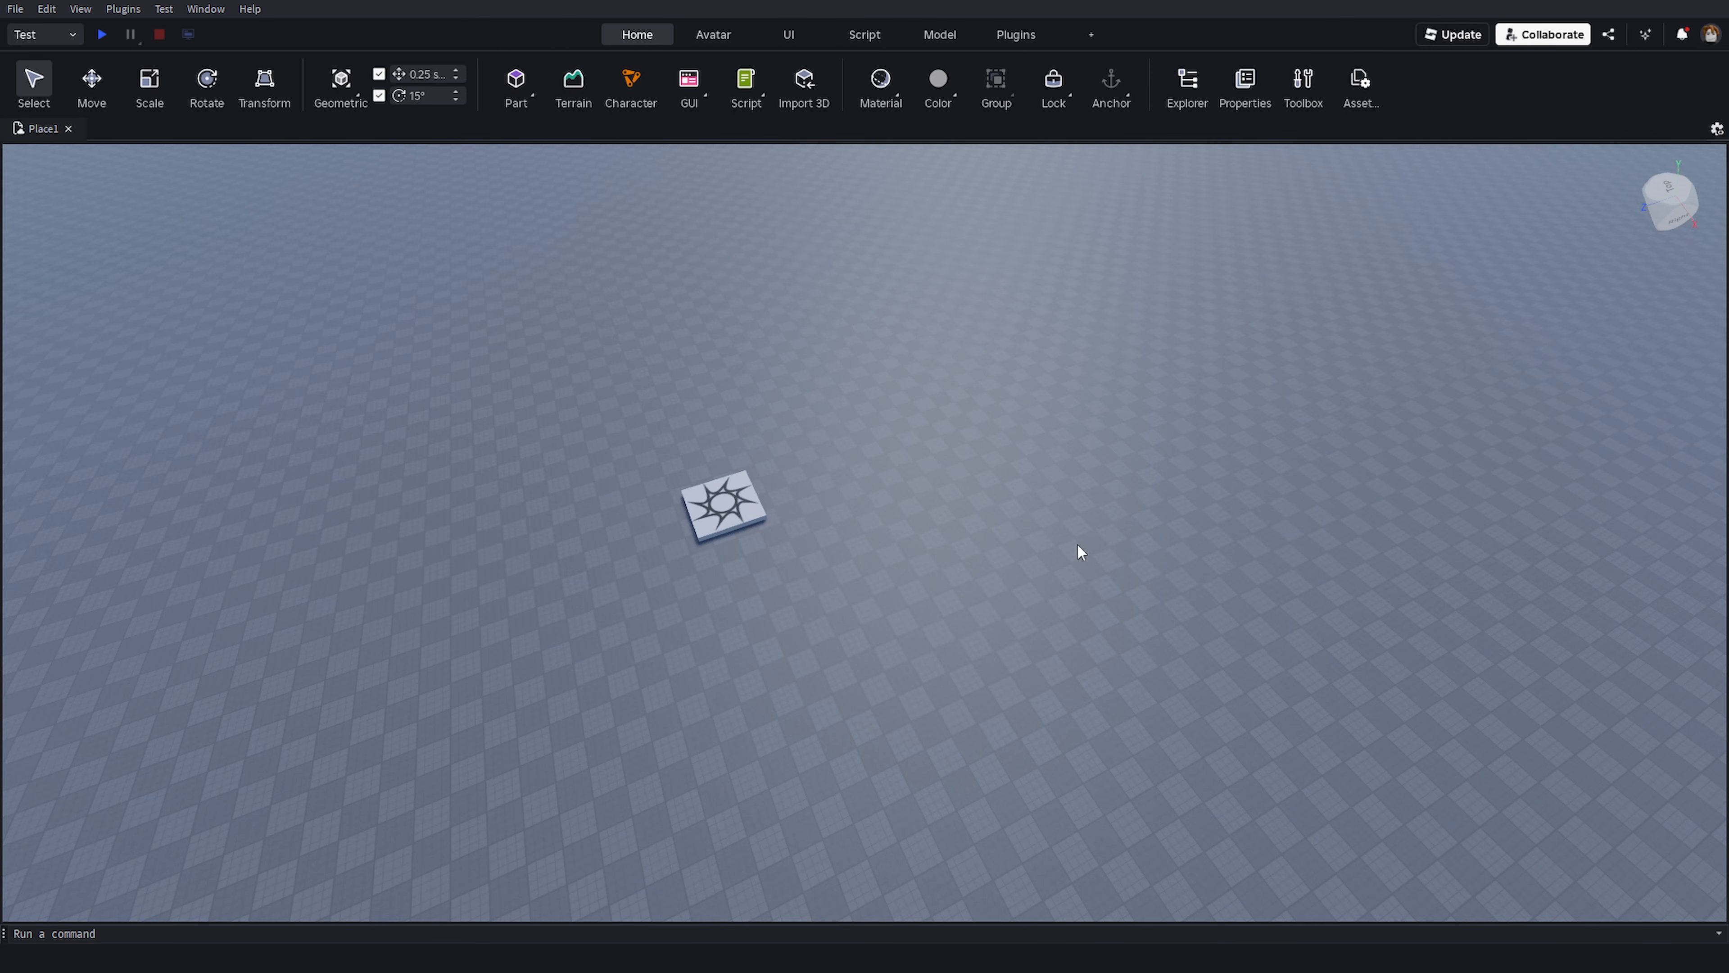
right_click_drag(1077, 543, 1077, 542)
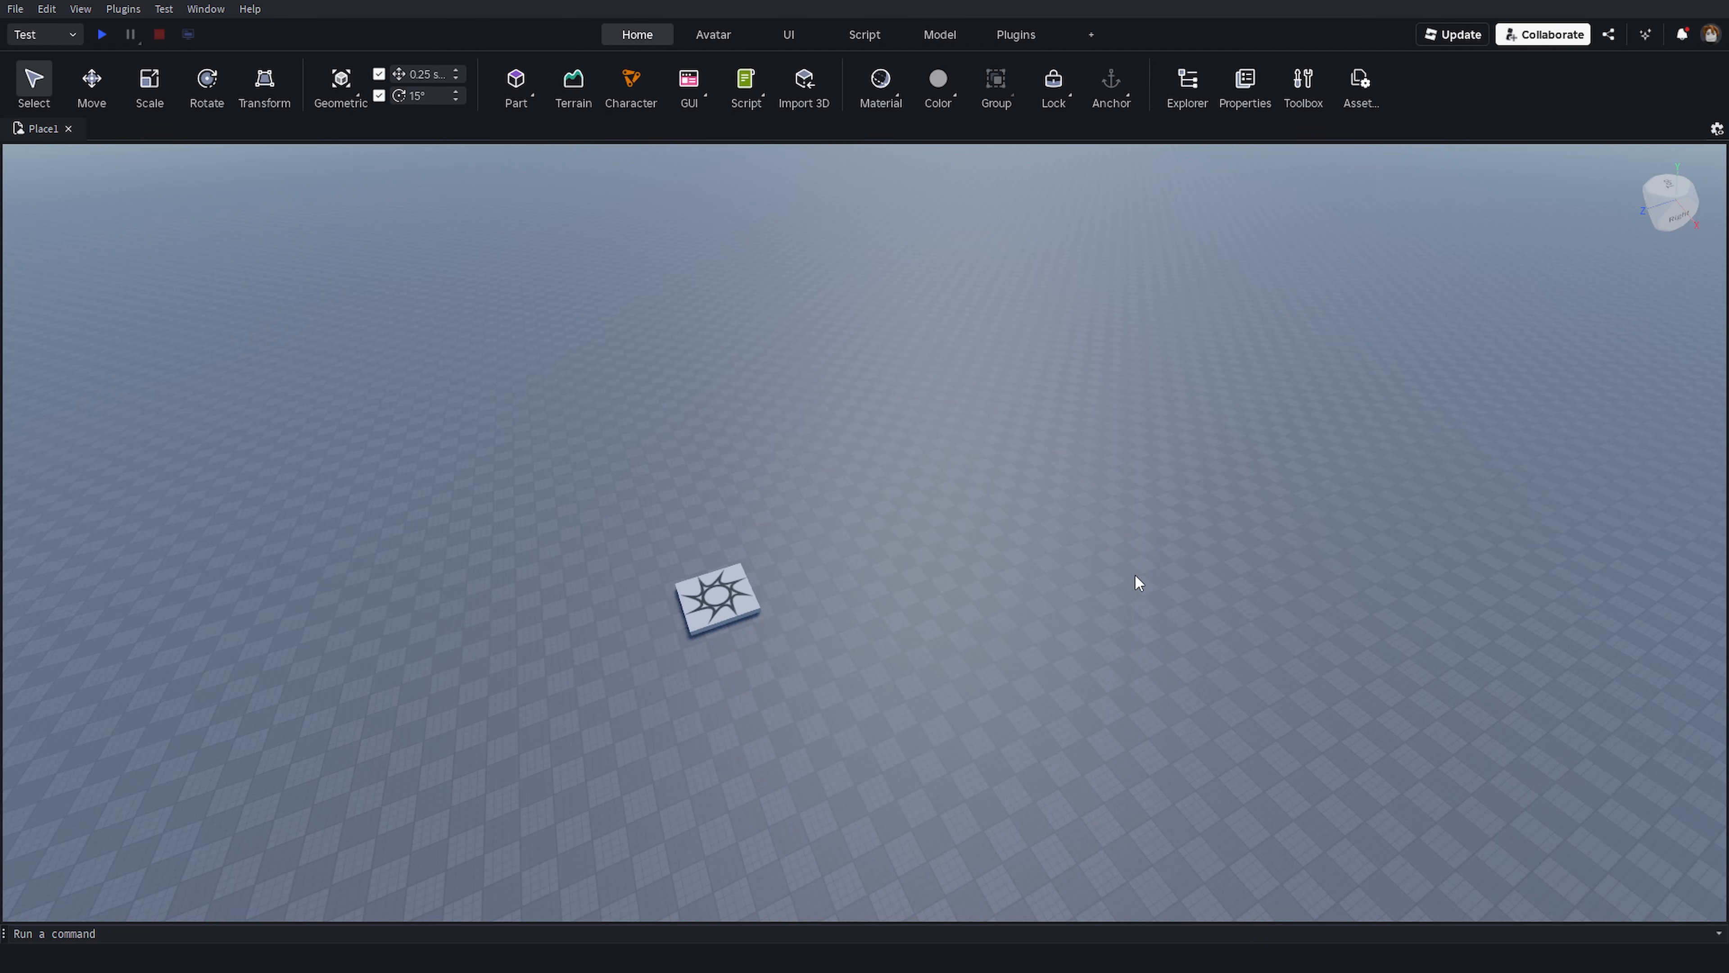
right_click_drag(1126, 549, 1084, 548)
key("w")
key("w")
key("s")
key("d")
key("d")
key("s")
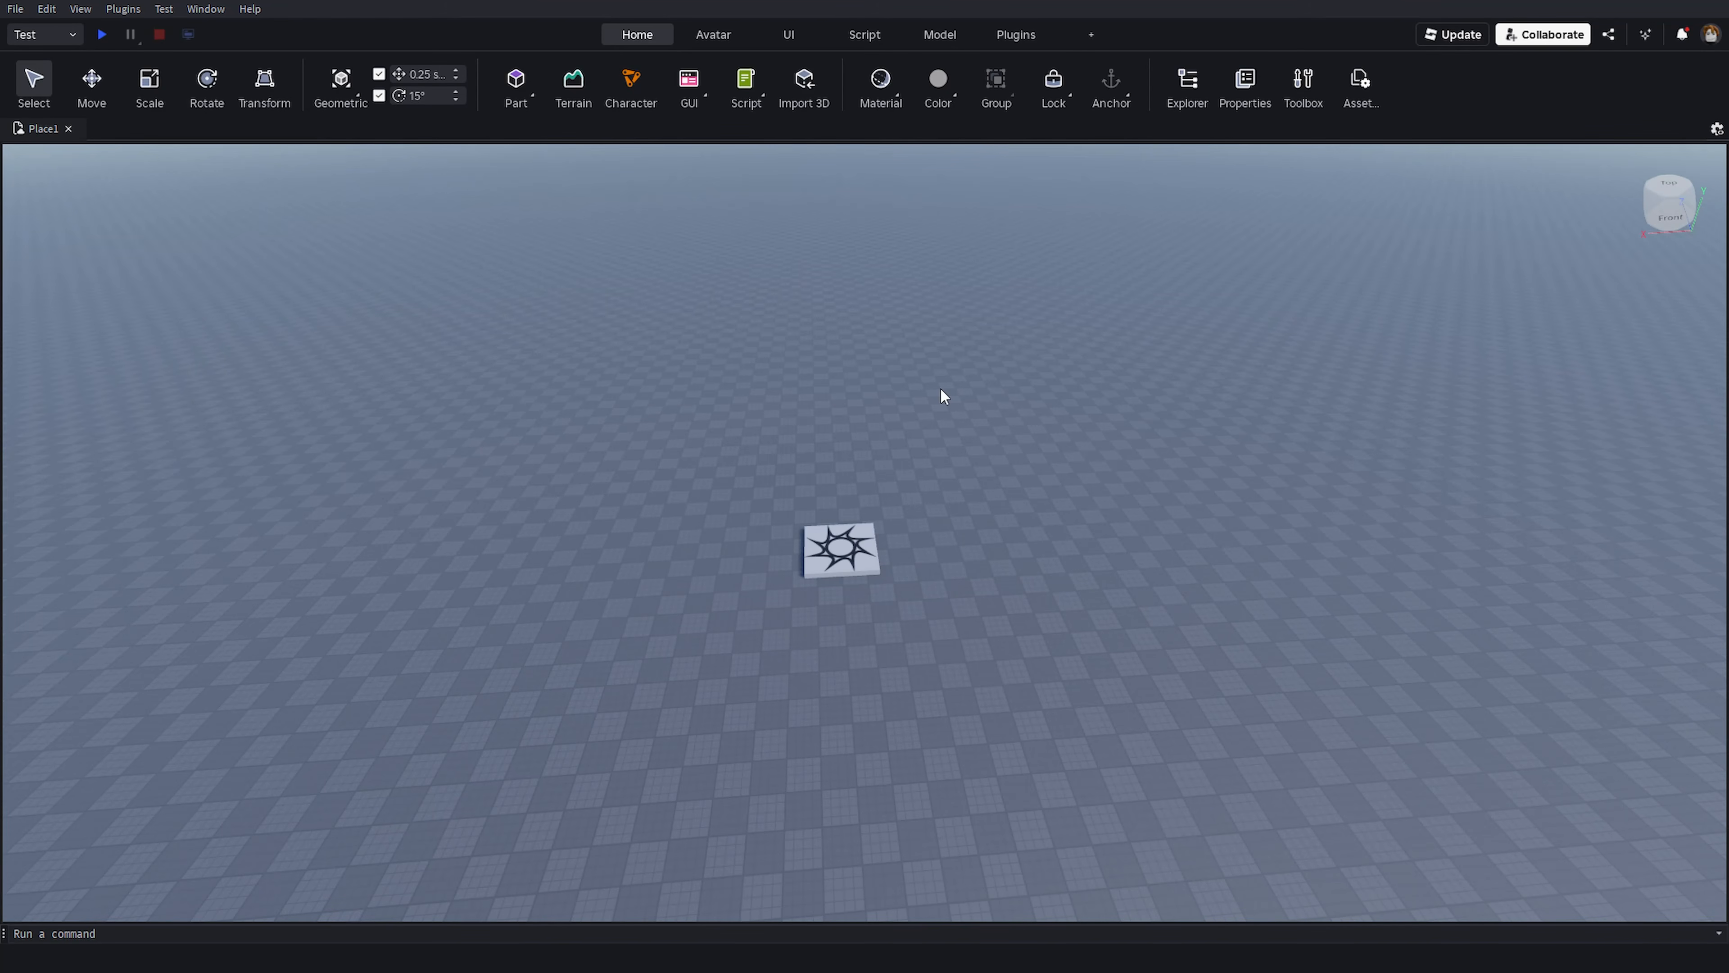
right_click_drag(1012, 386, 986, 421)
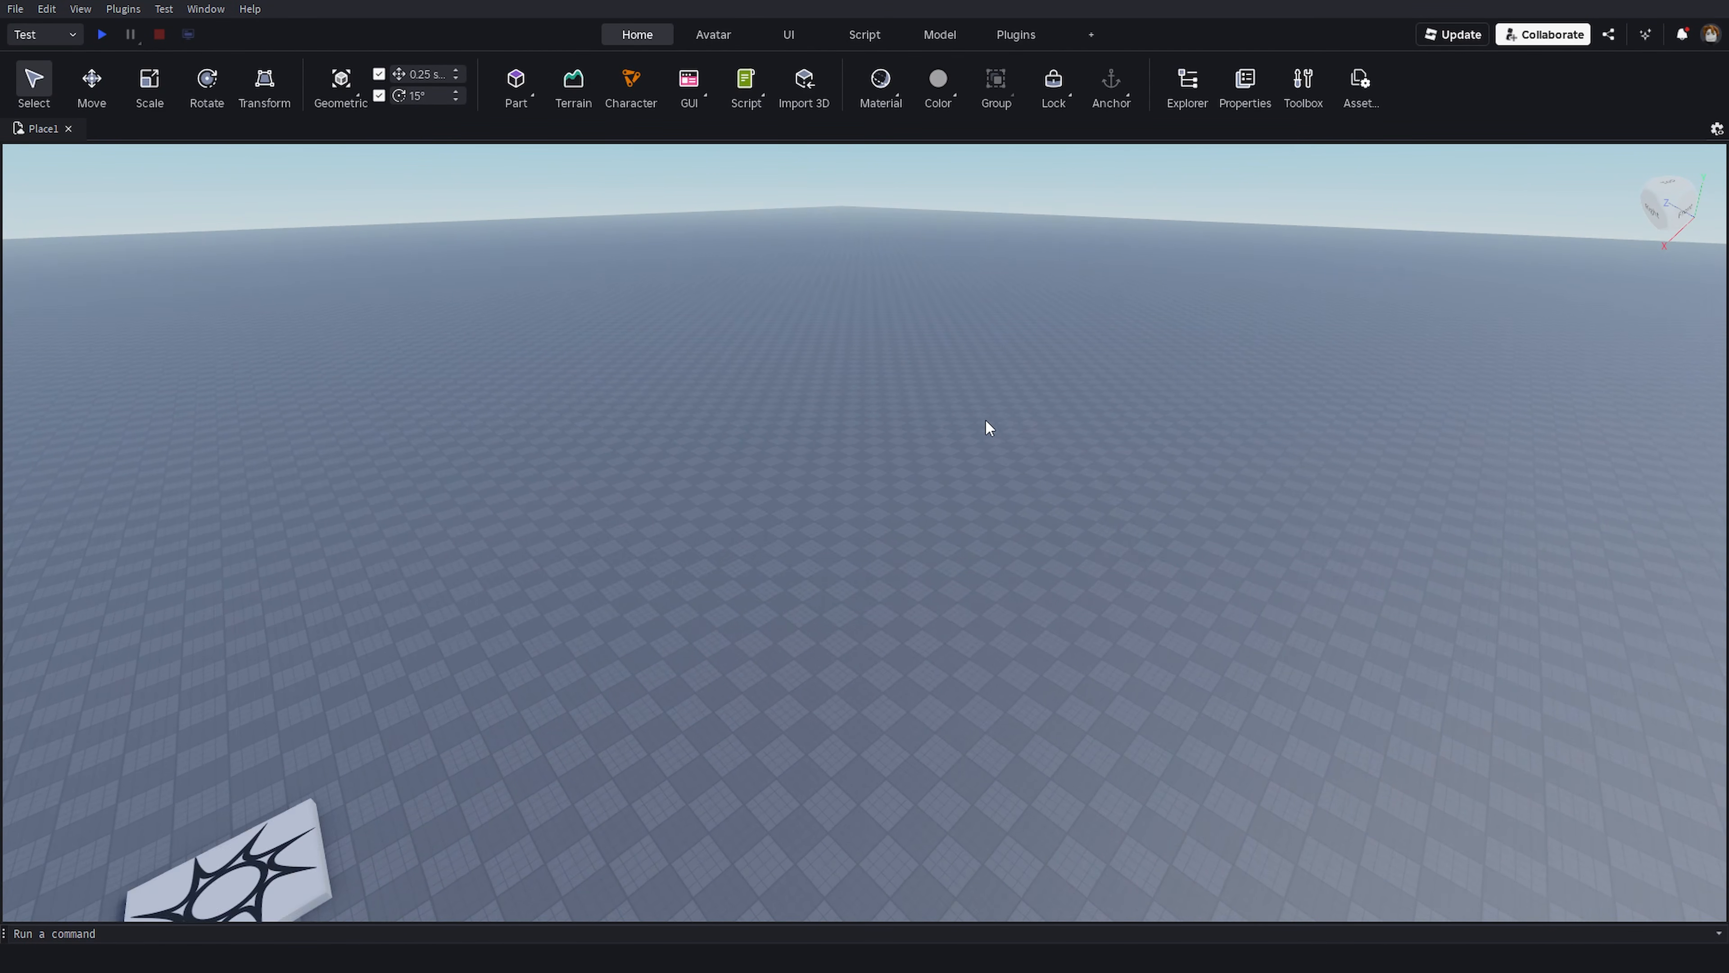
- Zoom the camera in and out and move it closer to the spawn location
scroll(914, 586, "up", 3)
scroll(919, 578, "down", 6)
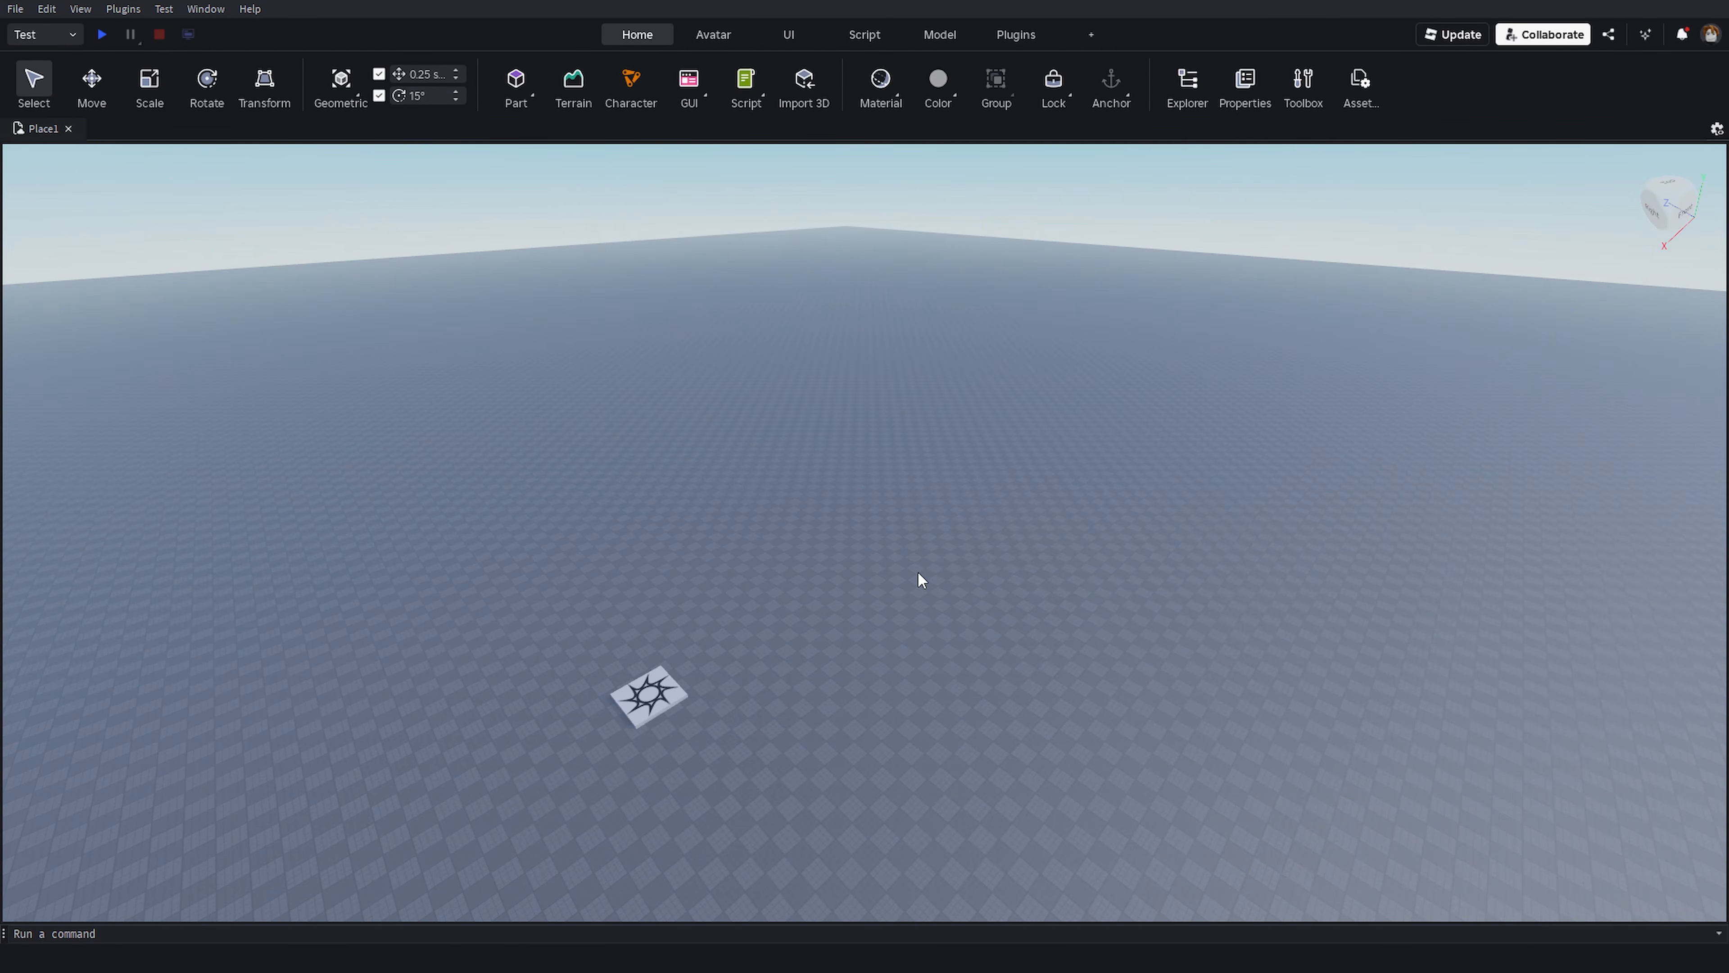
scroll(923, 579, "up", 5)
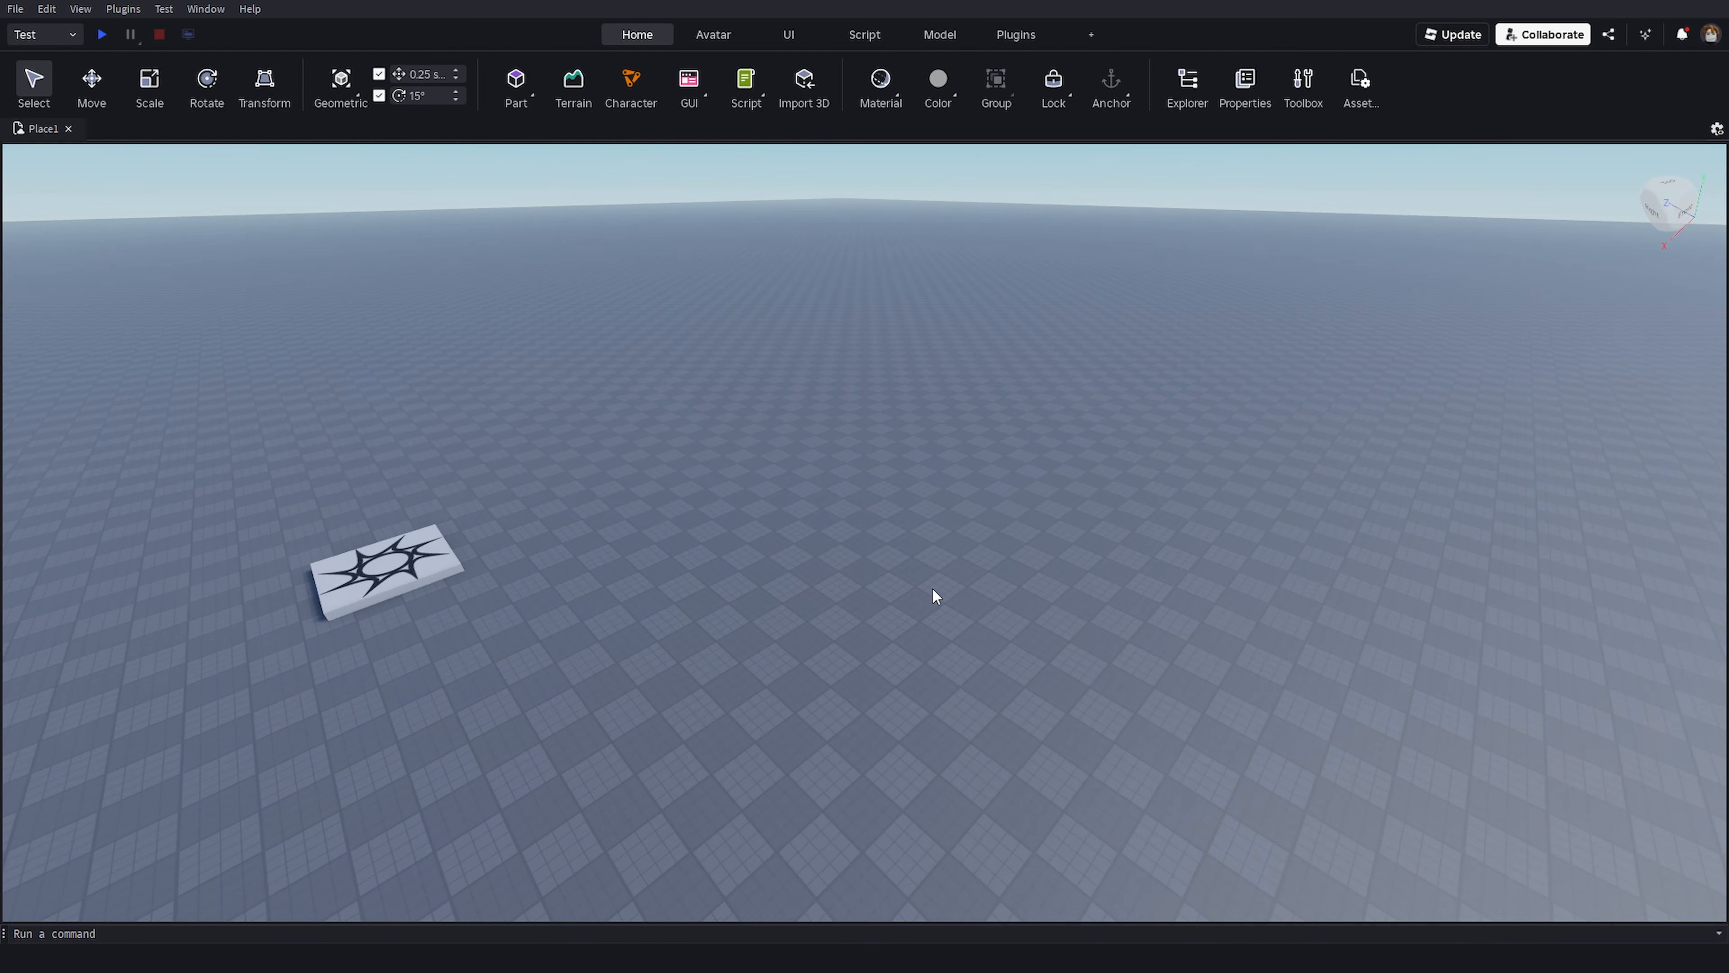
right_click_drag(932, 586, 916, 532)
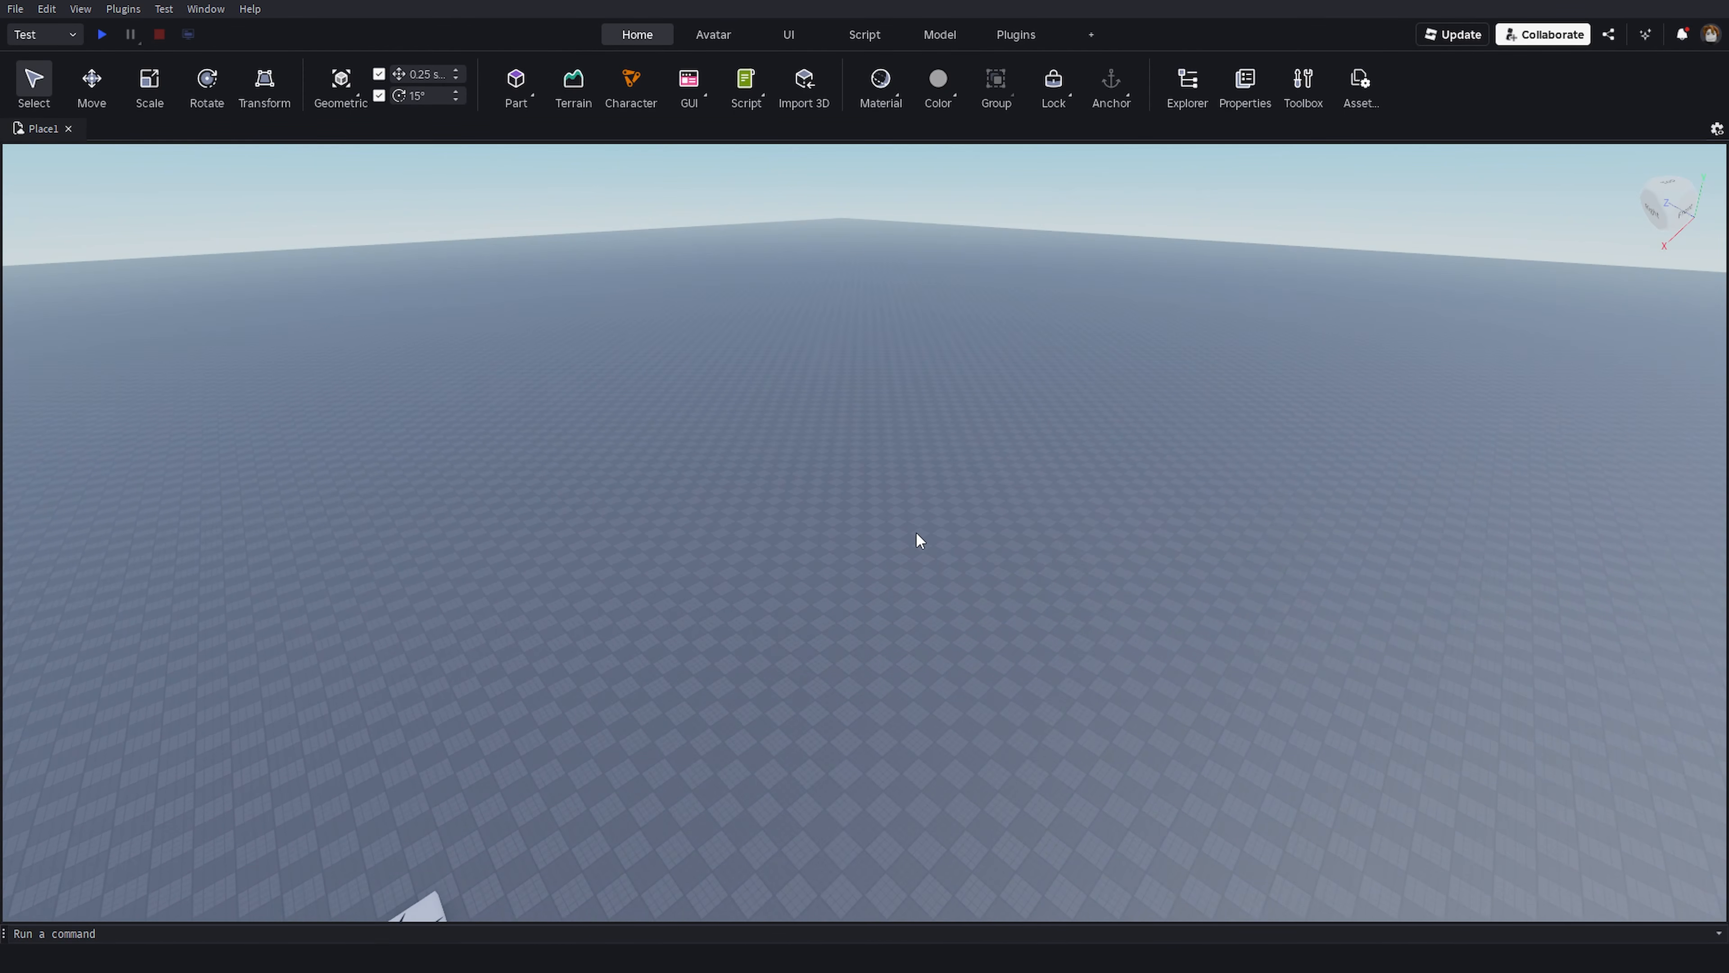
key("e")
right_click_drag(1035, 508, 1230, 457)
key("w")
key("w")
key("s")
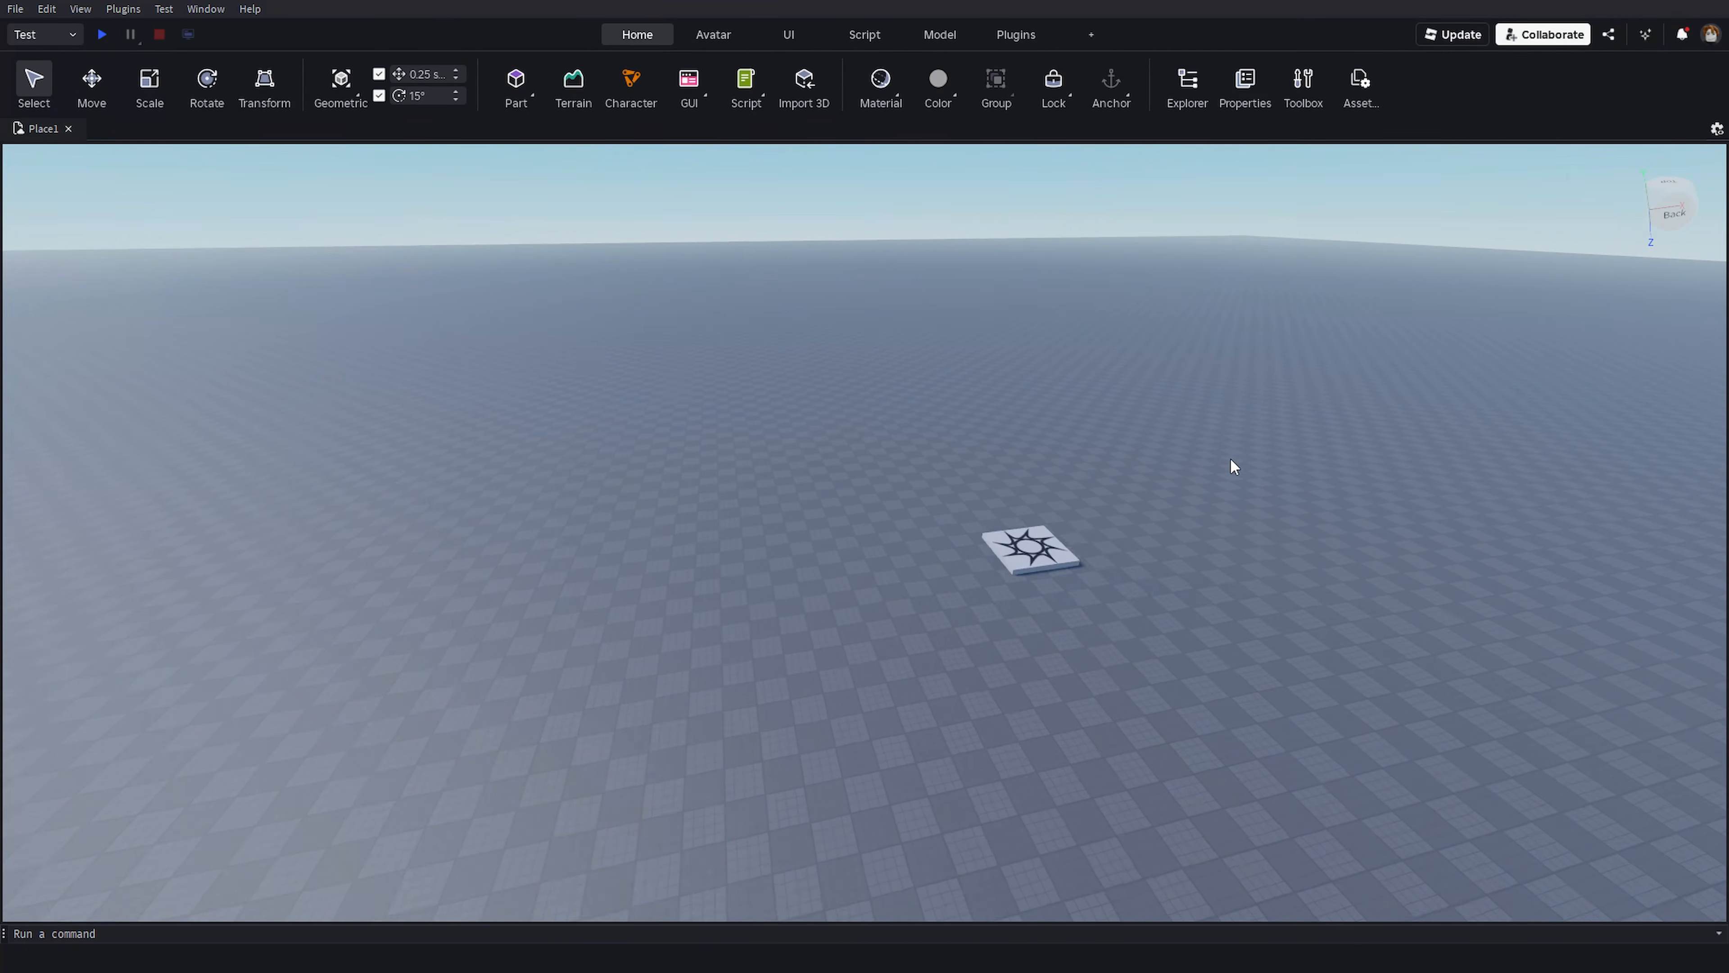
key("d")
scroll(1216, 447, "up", 5)
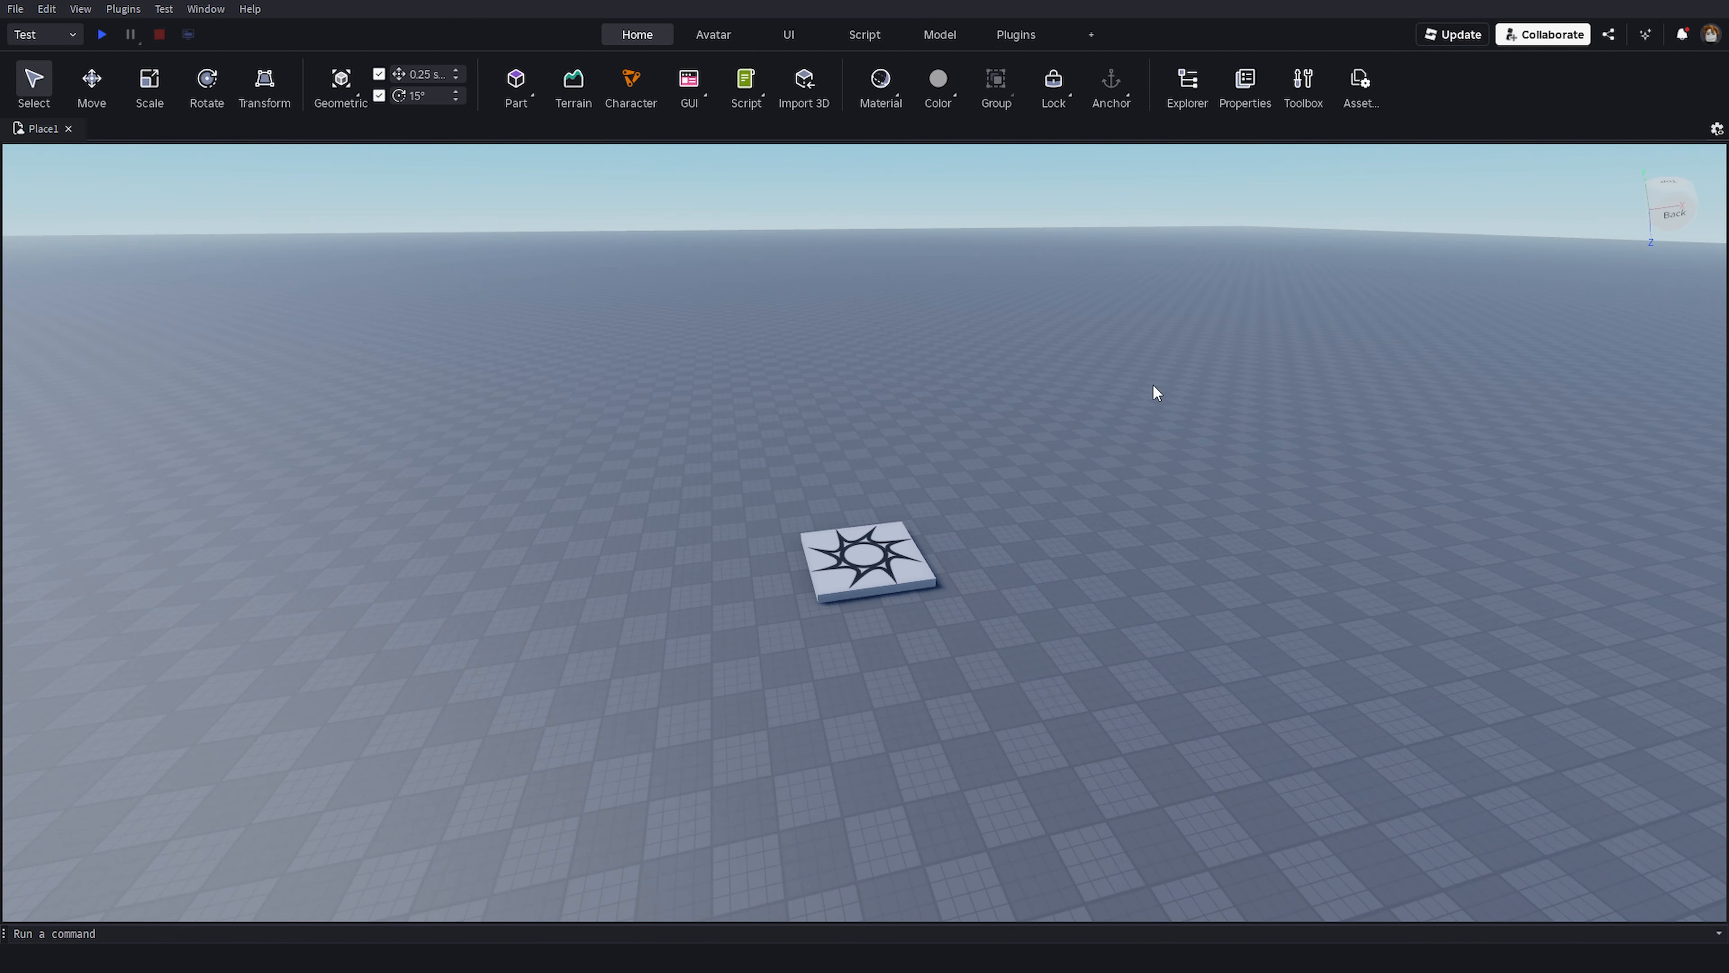
key("w")
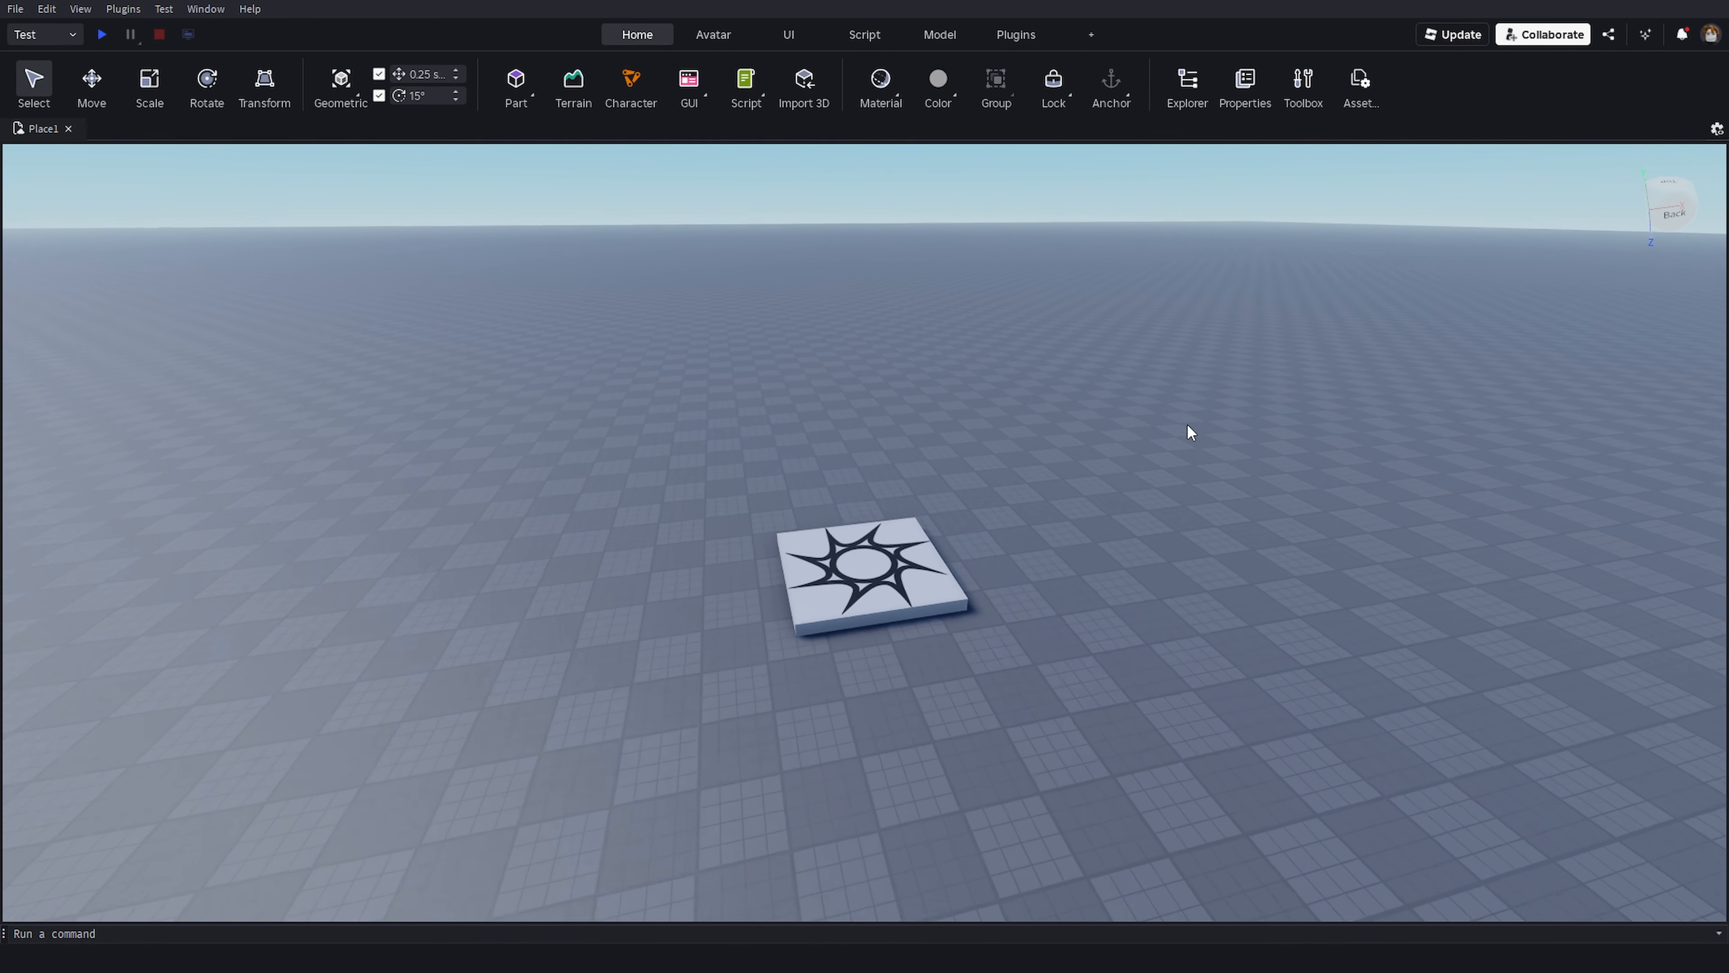
right_click_drag(1137, 438, 1136, 437)
scroll(1072, 394, "down", 5)
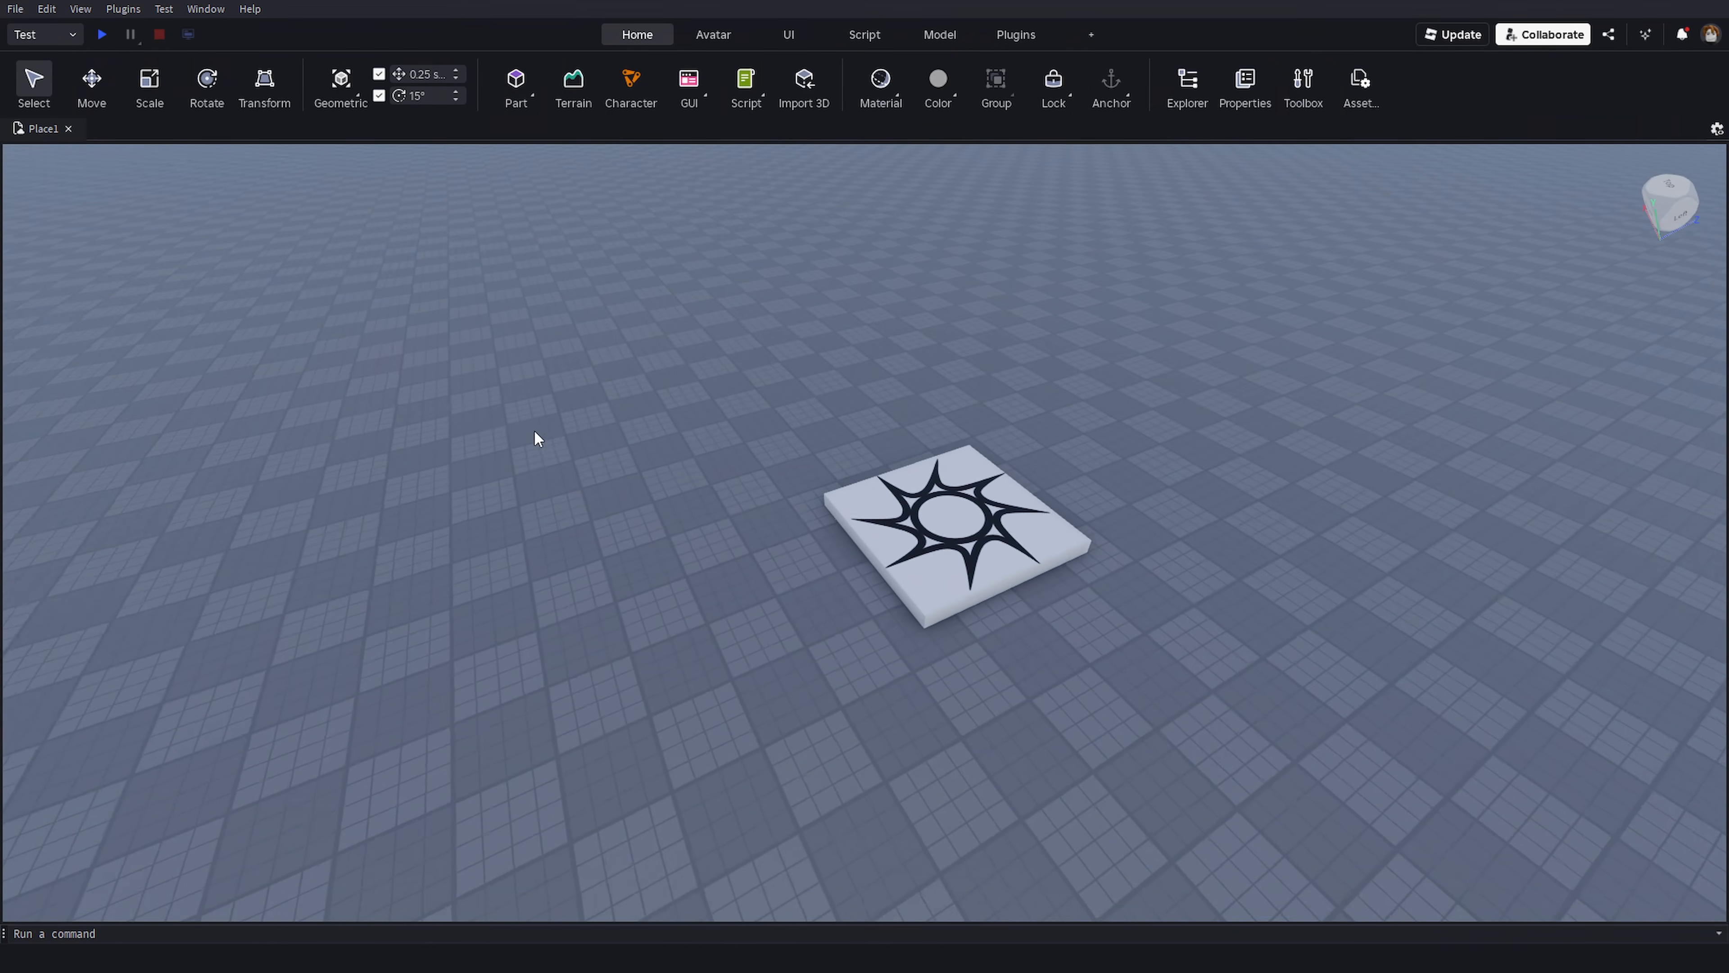
left_click(206, 8)
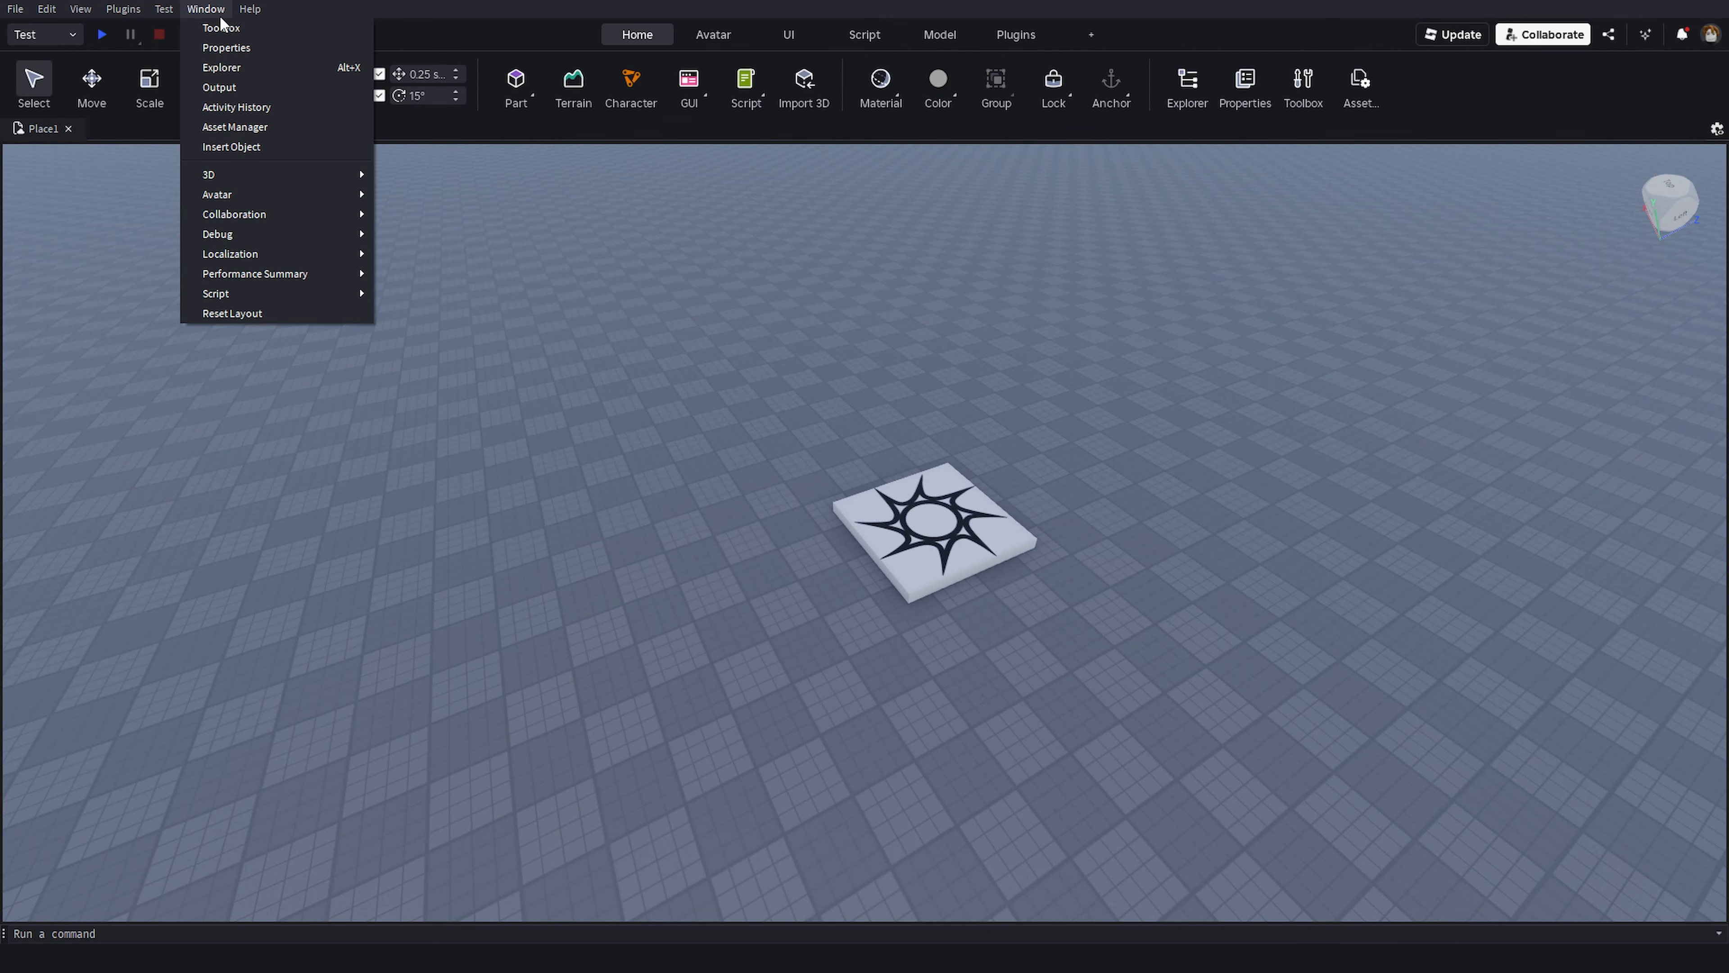
mouse_move(267, 174)
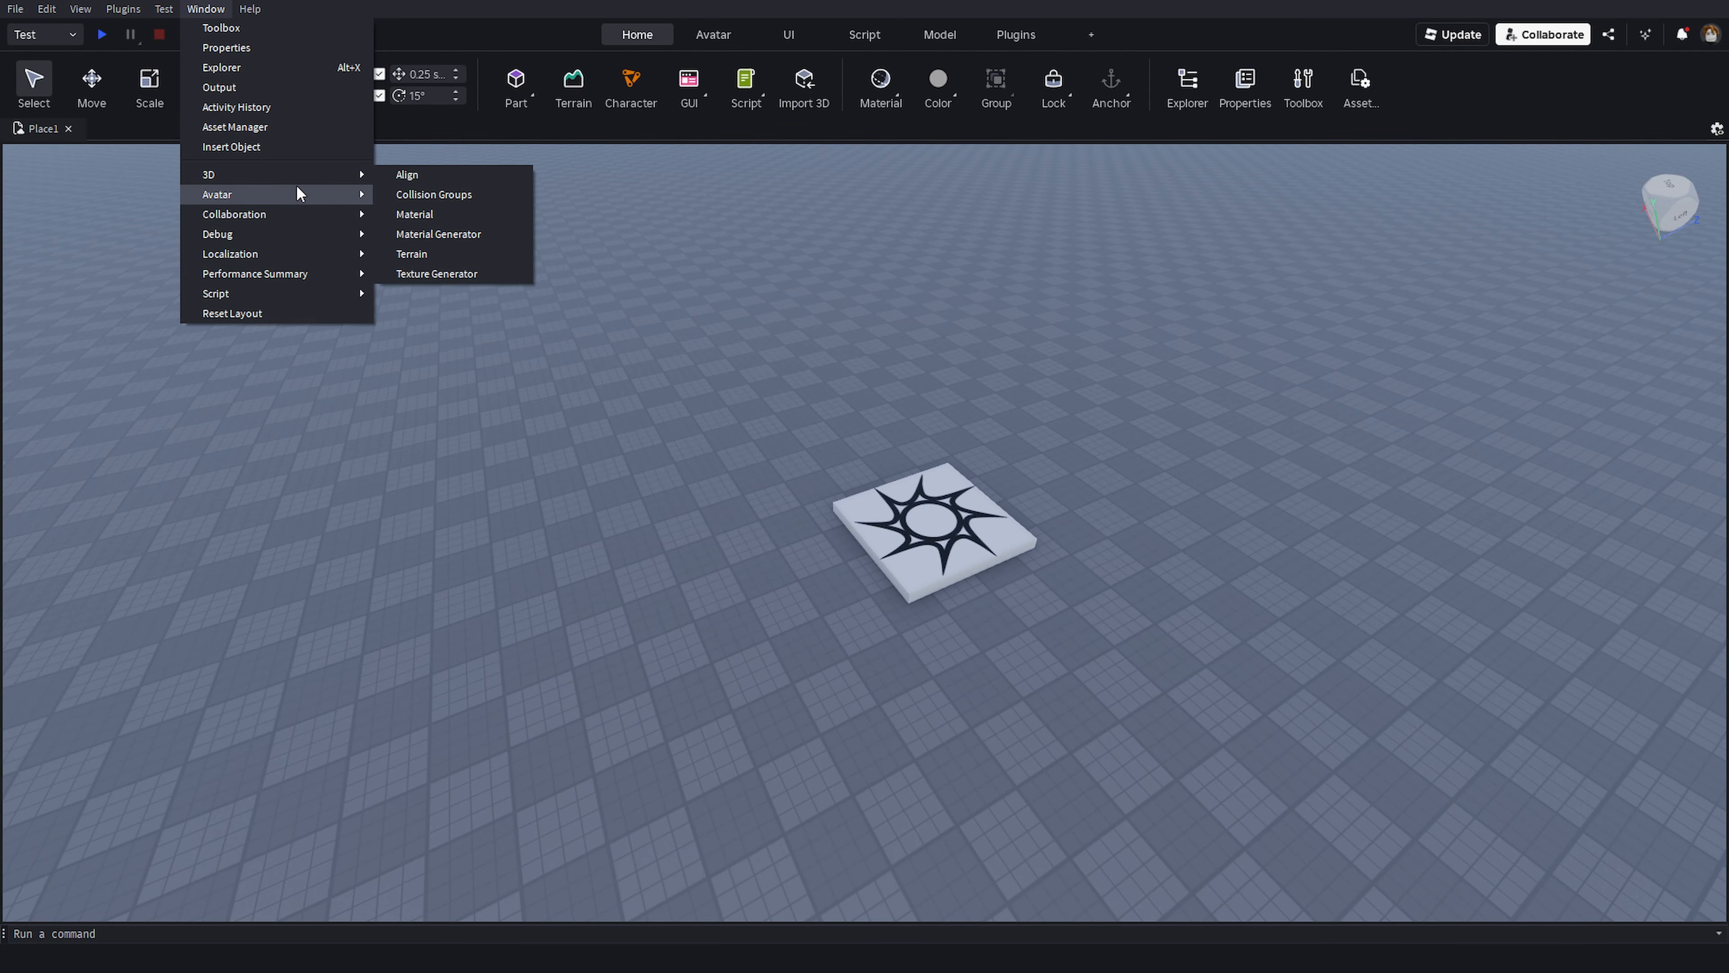
mouse_move(328, 238)
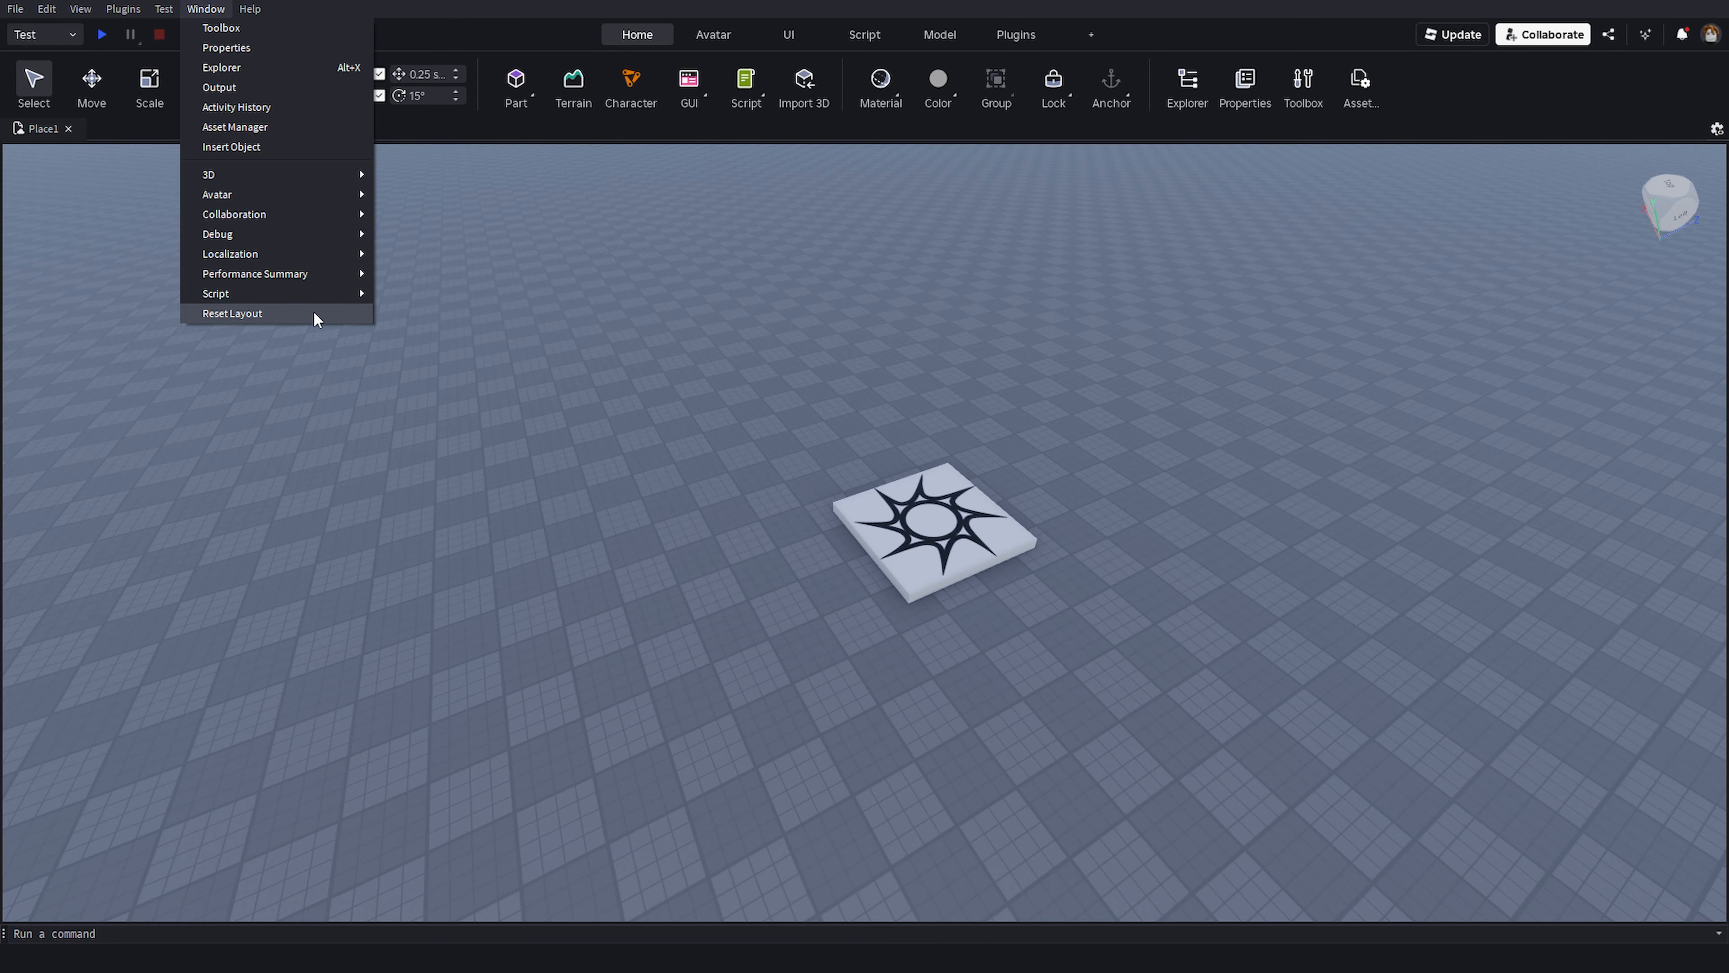
left_click(786, 388)
right_click_drag(770, 380, 1026, 386)
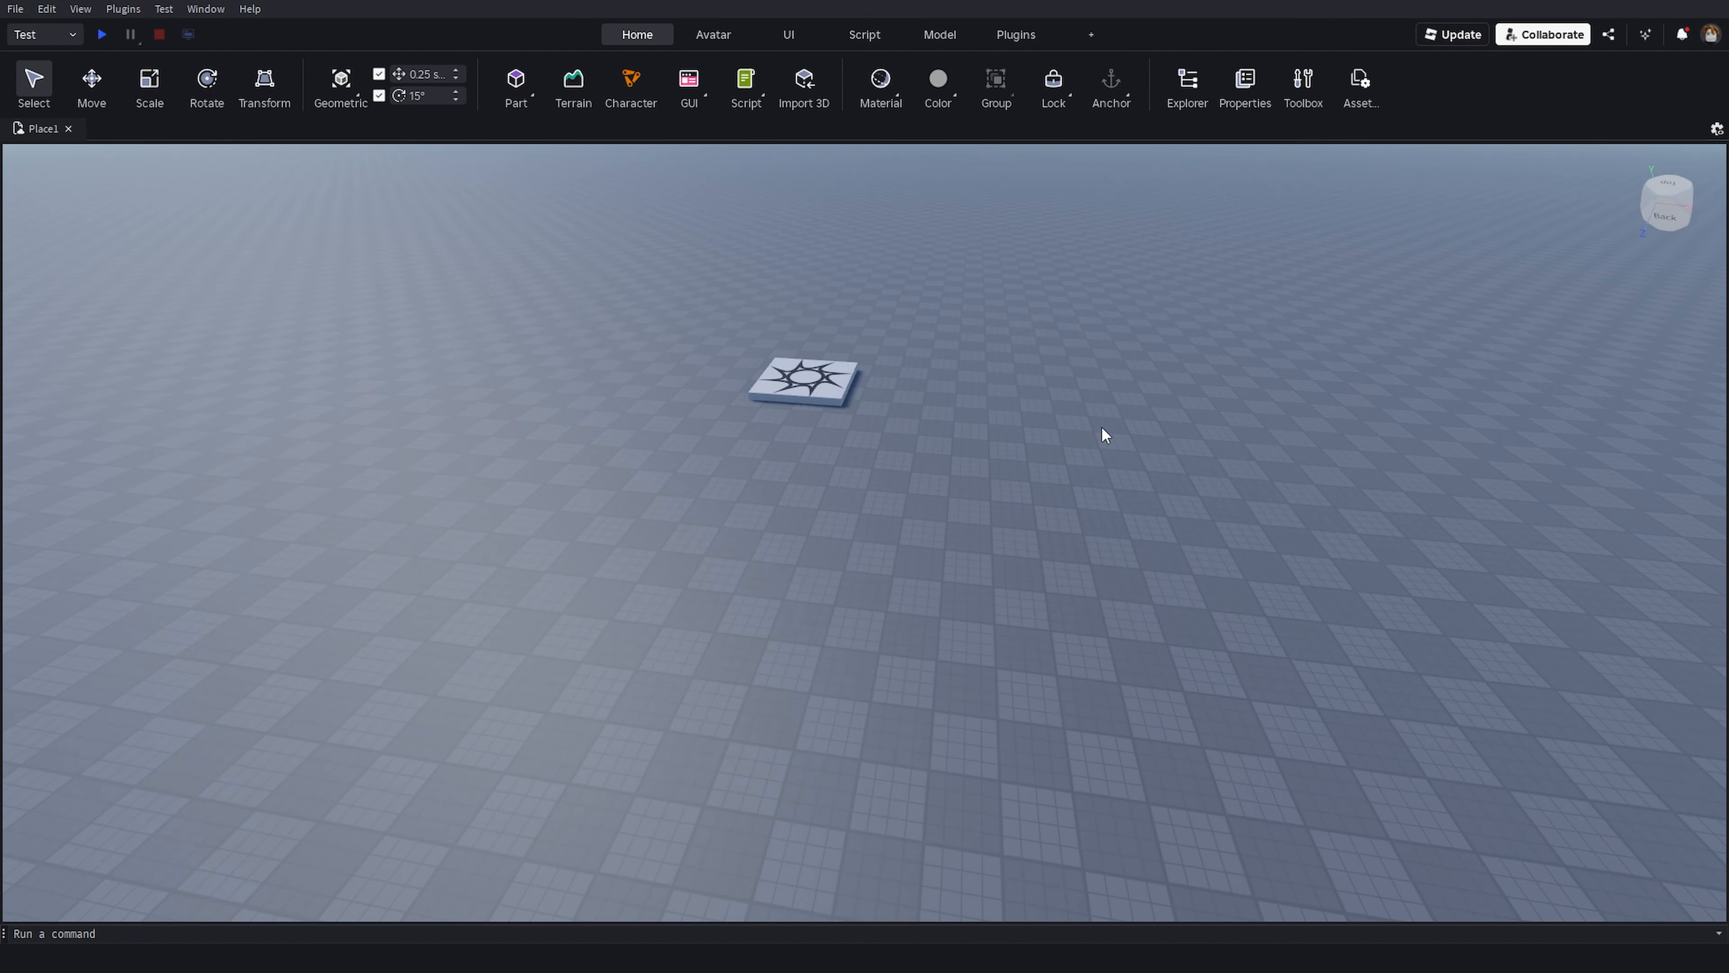
scroll(1101, 433, "up", 3)
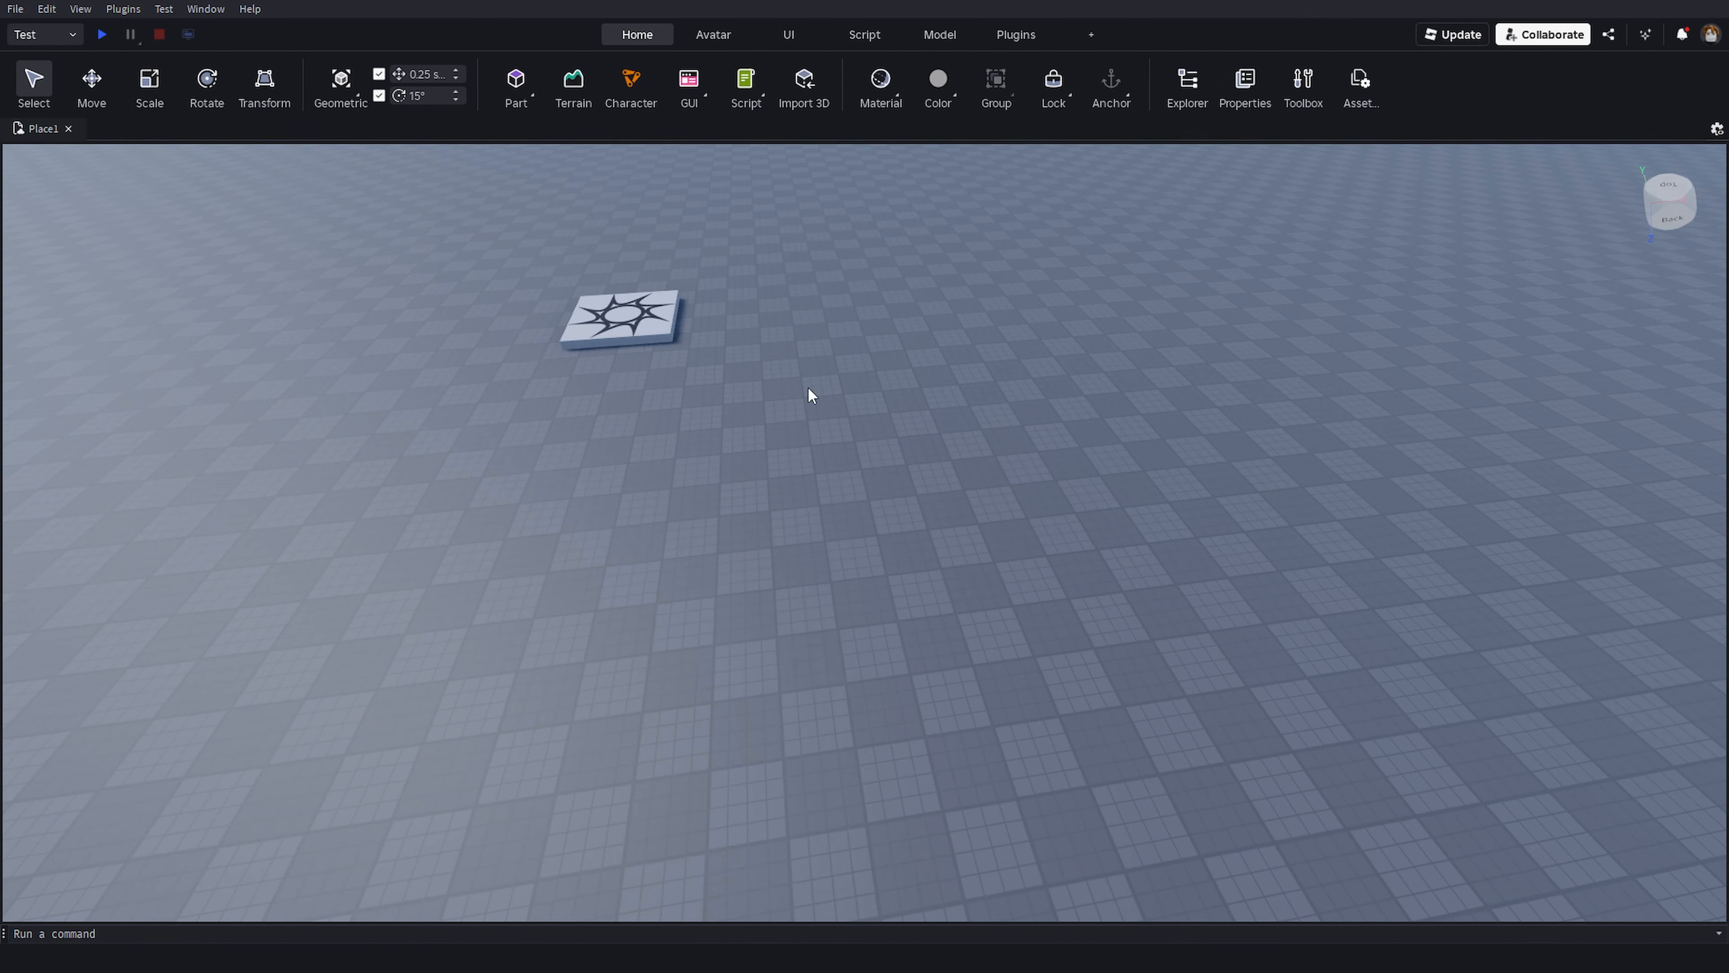
- Open the Explorer window
left_click(206, 8)
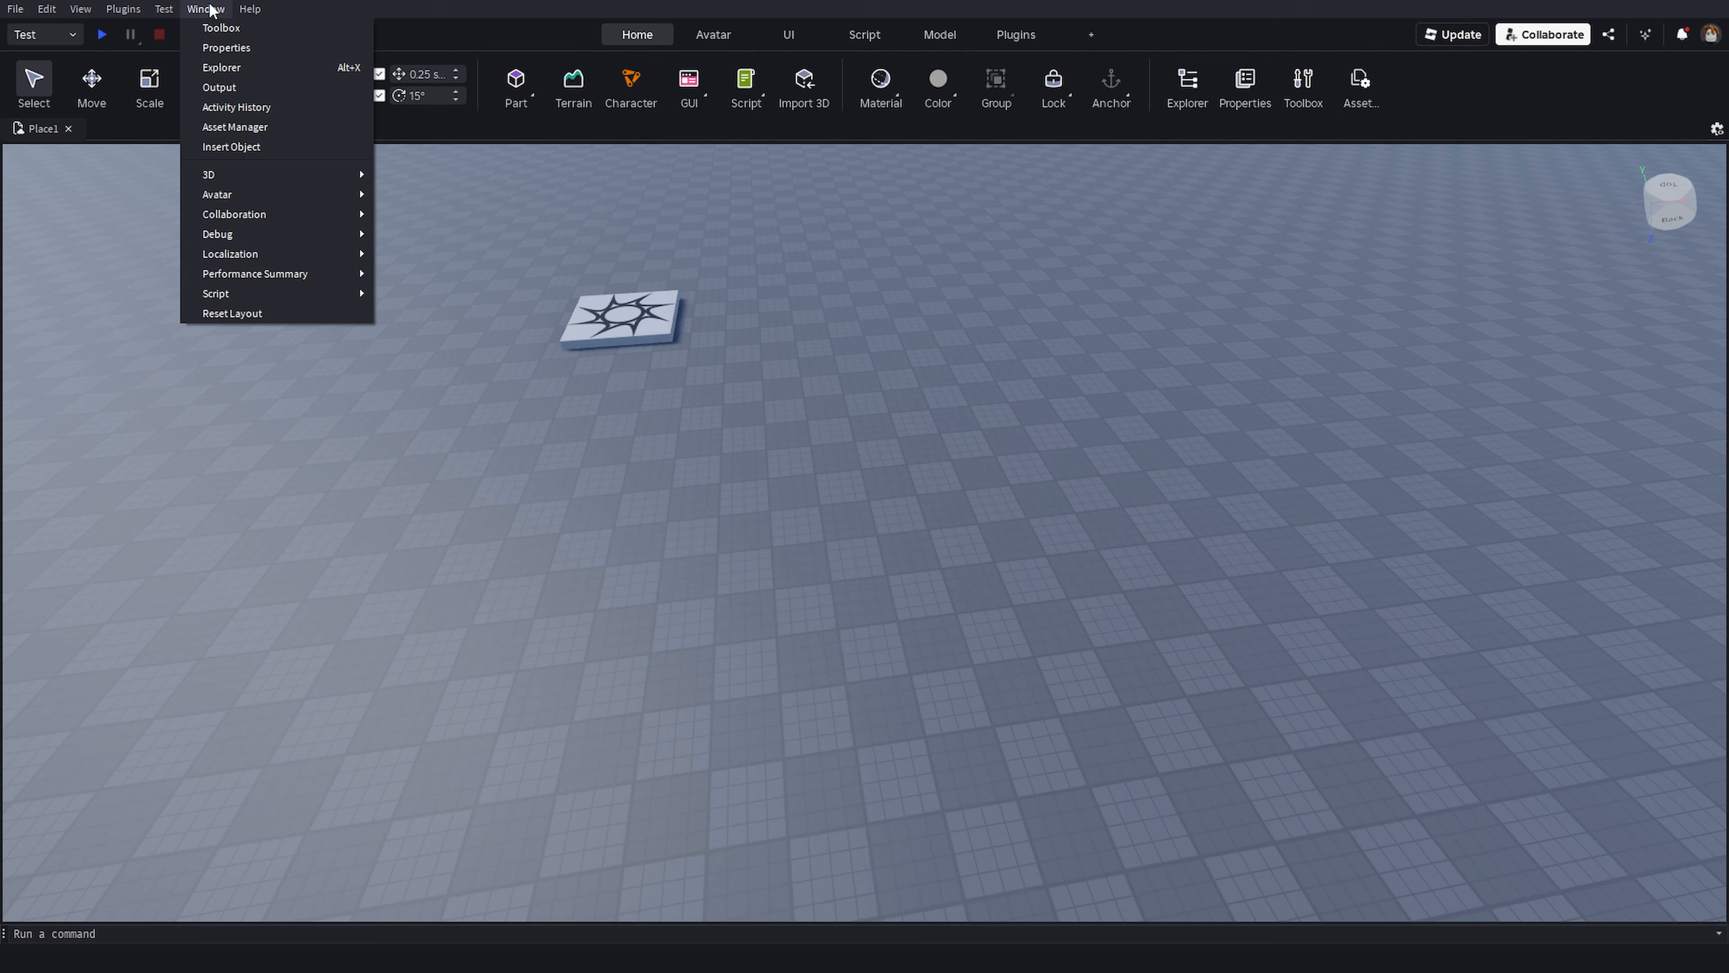
left_click(267, 67)
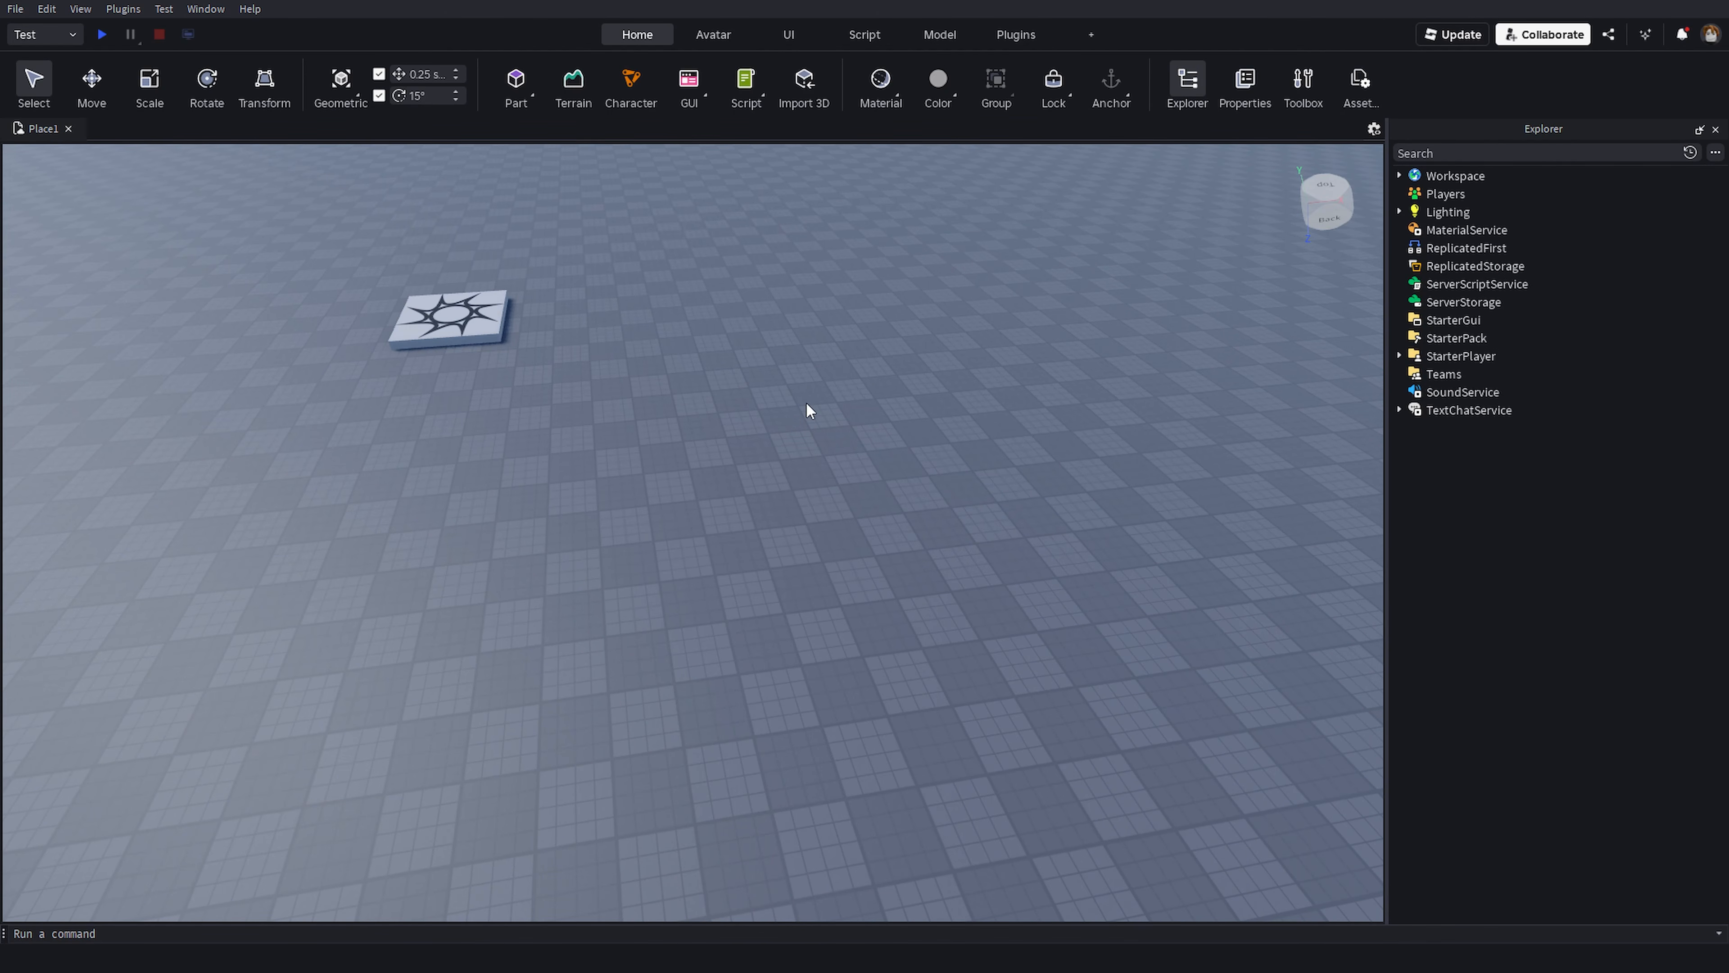
right_click_drag(805, 401, 928, 593)
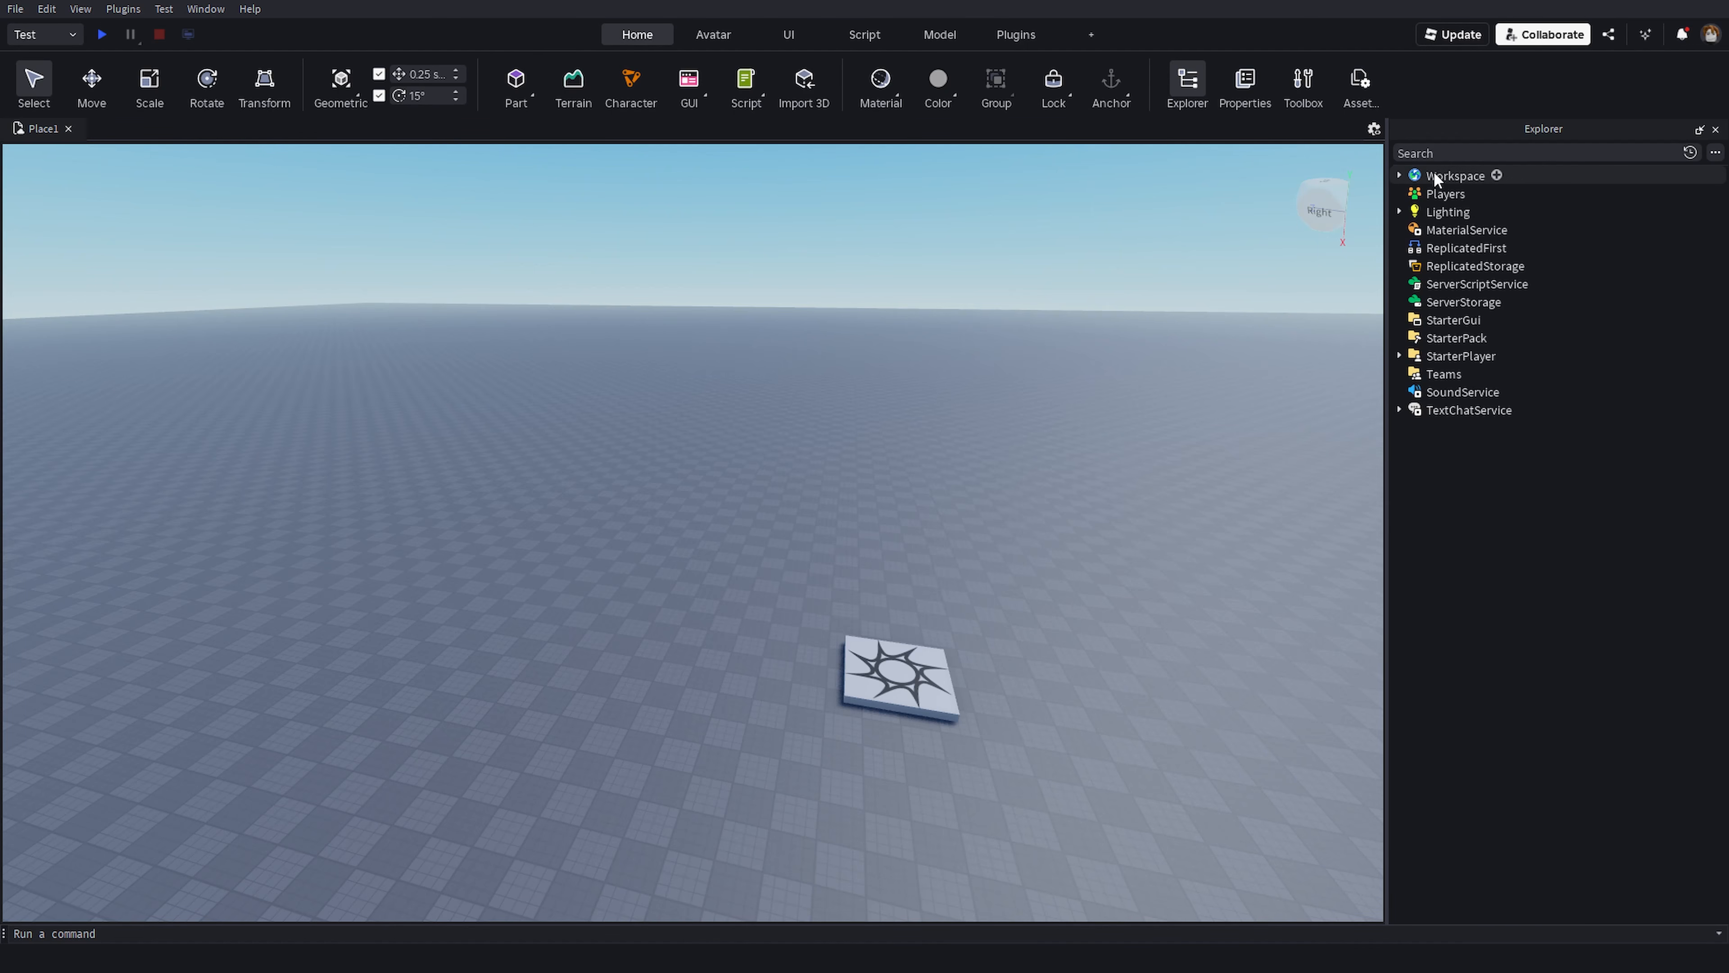
- Expand the Workspace in the Explorer to examine its contents
left_click(1455, 175)
left_click(1399, 175)
key("f")
left_click(1012, 284)
right_click_drag(1012, 284, 1010, 283)
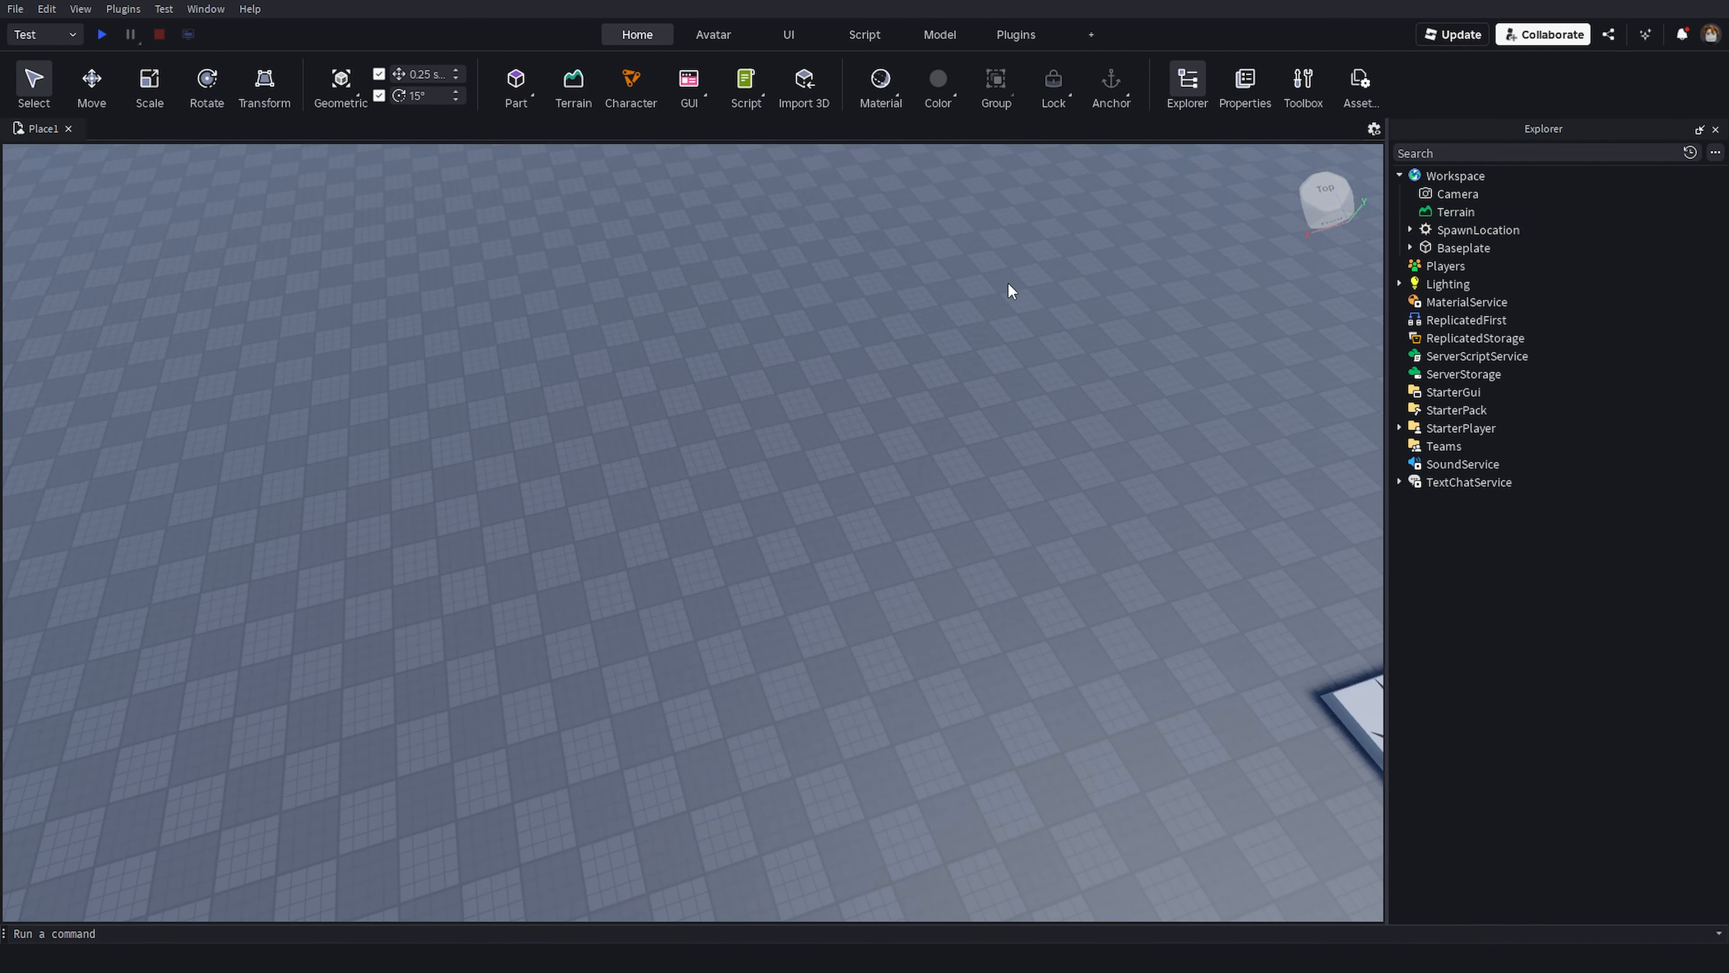
right_click_drag(860, 359, 860, 359)
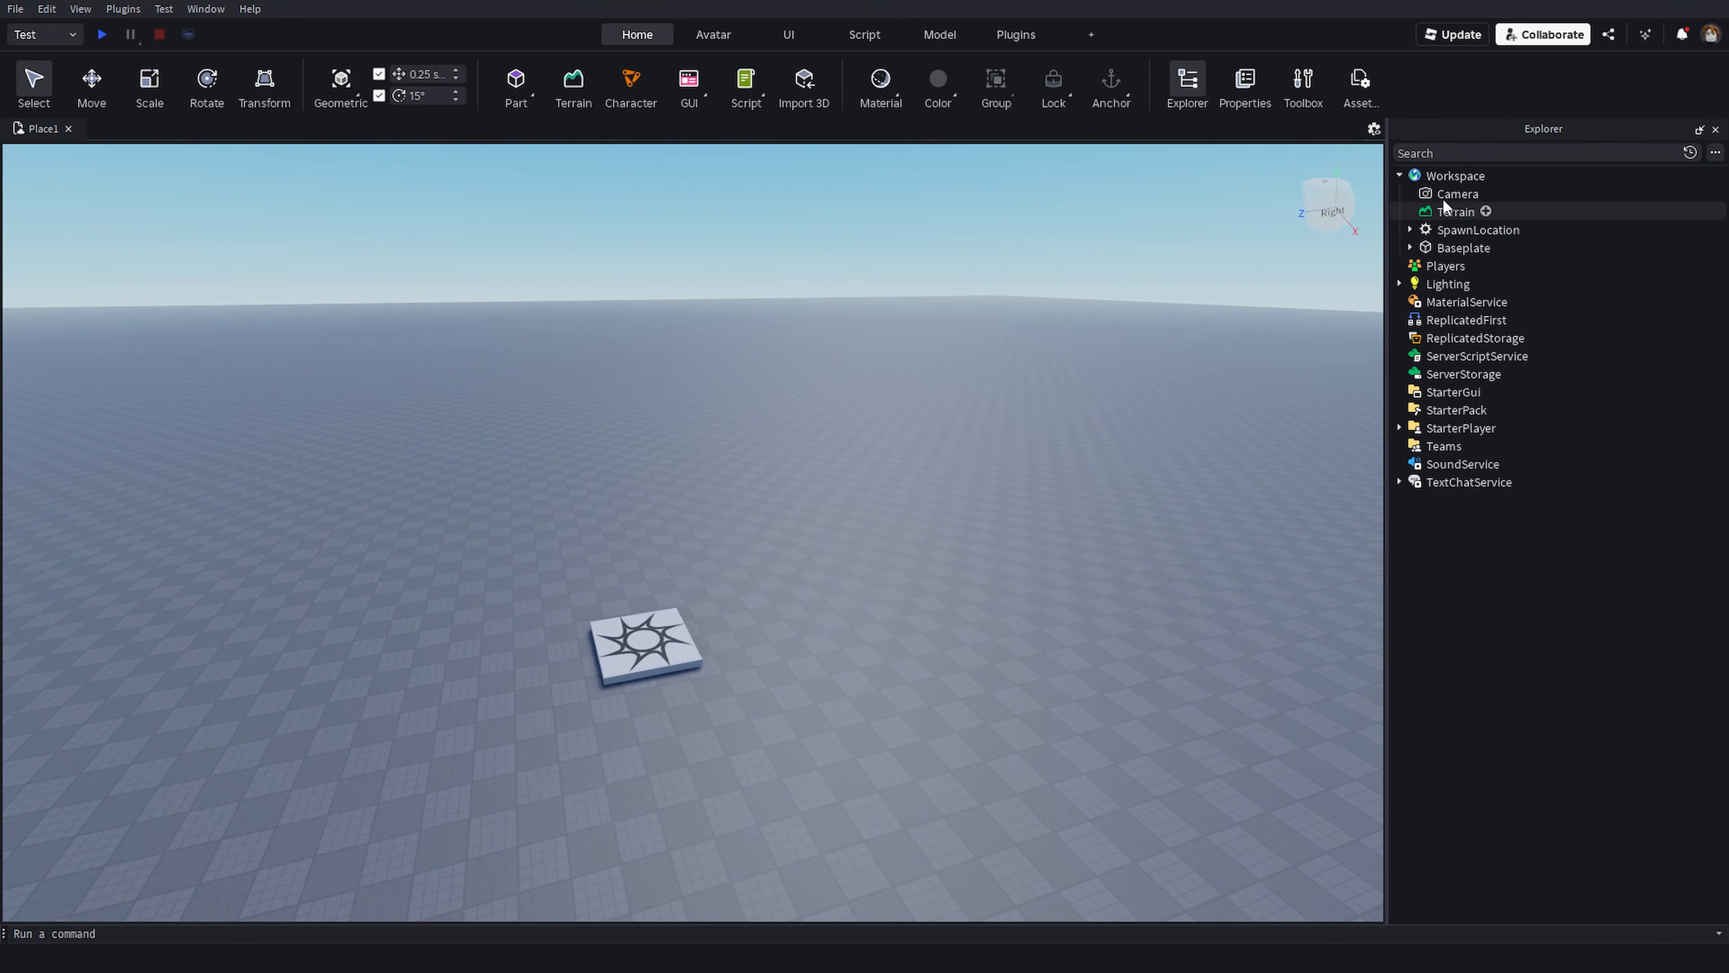
left_click(1399, 175)
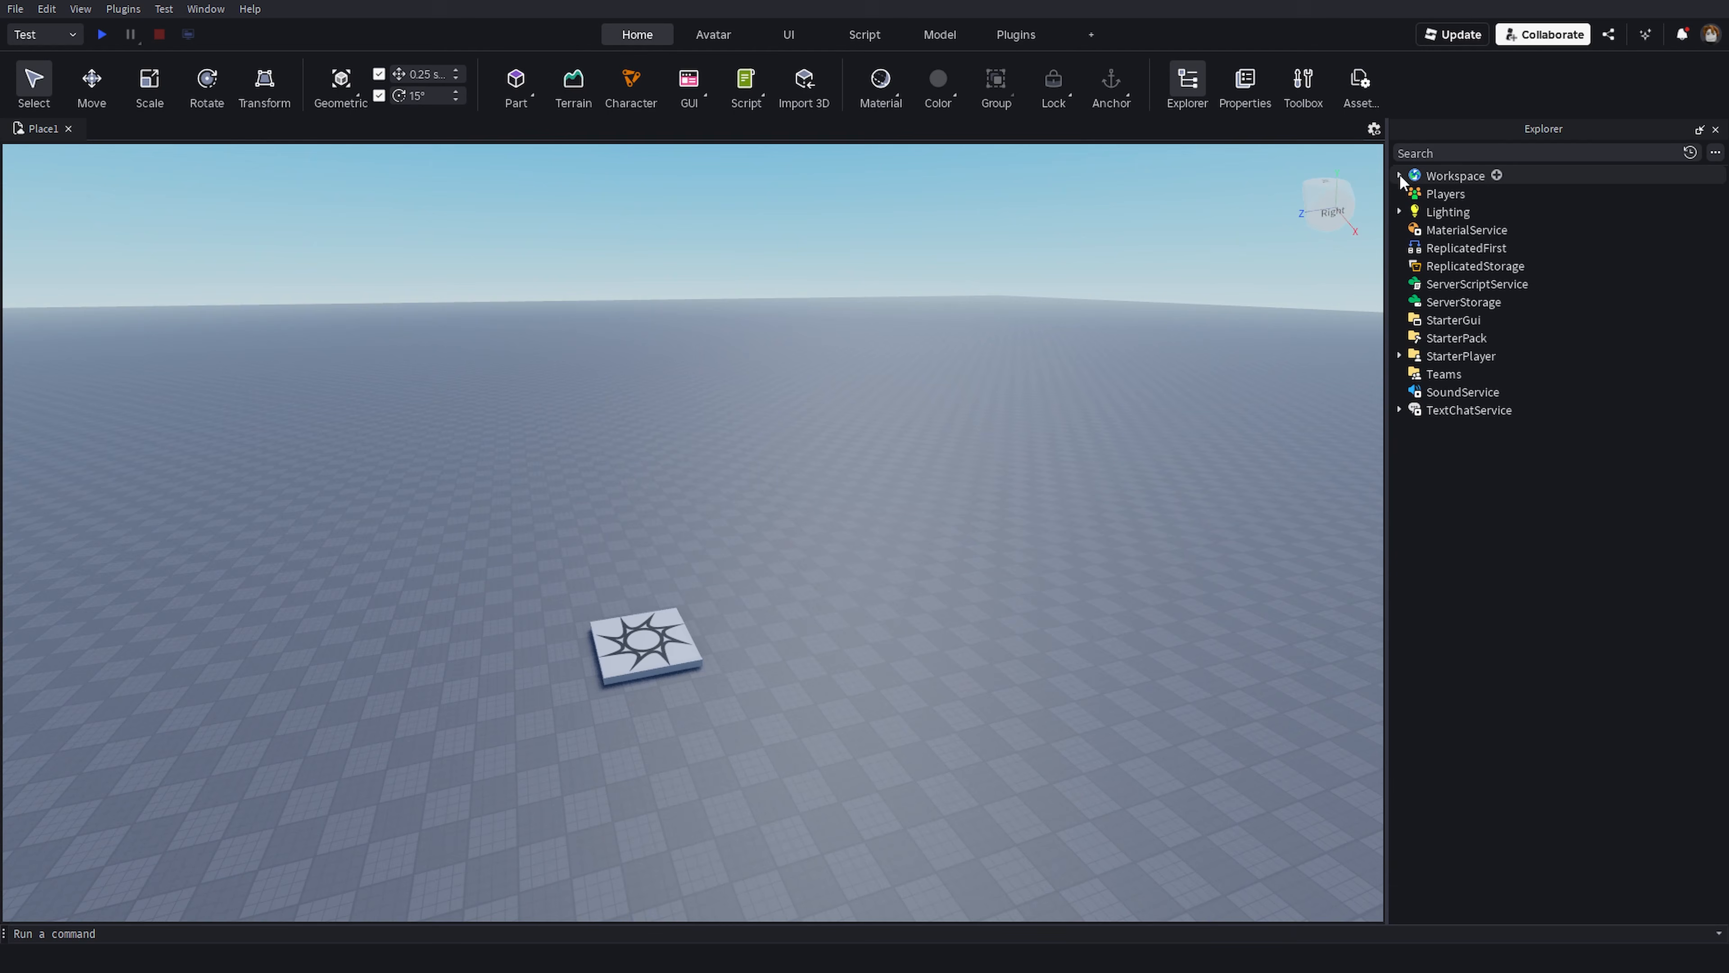
left_click(1399, 176)
- Cut the Baseplate from the Workspace and undo the cut
left_click(1442, 249)
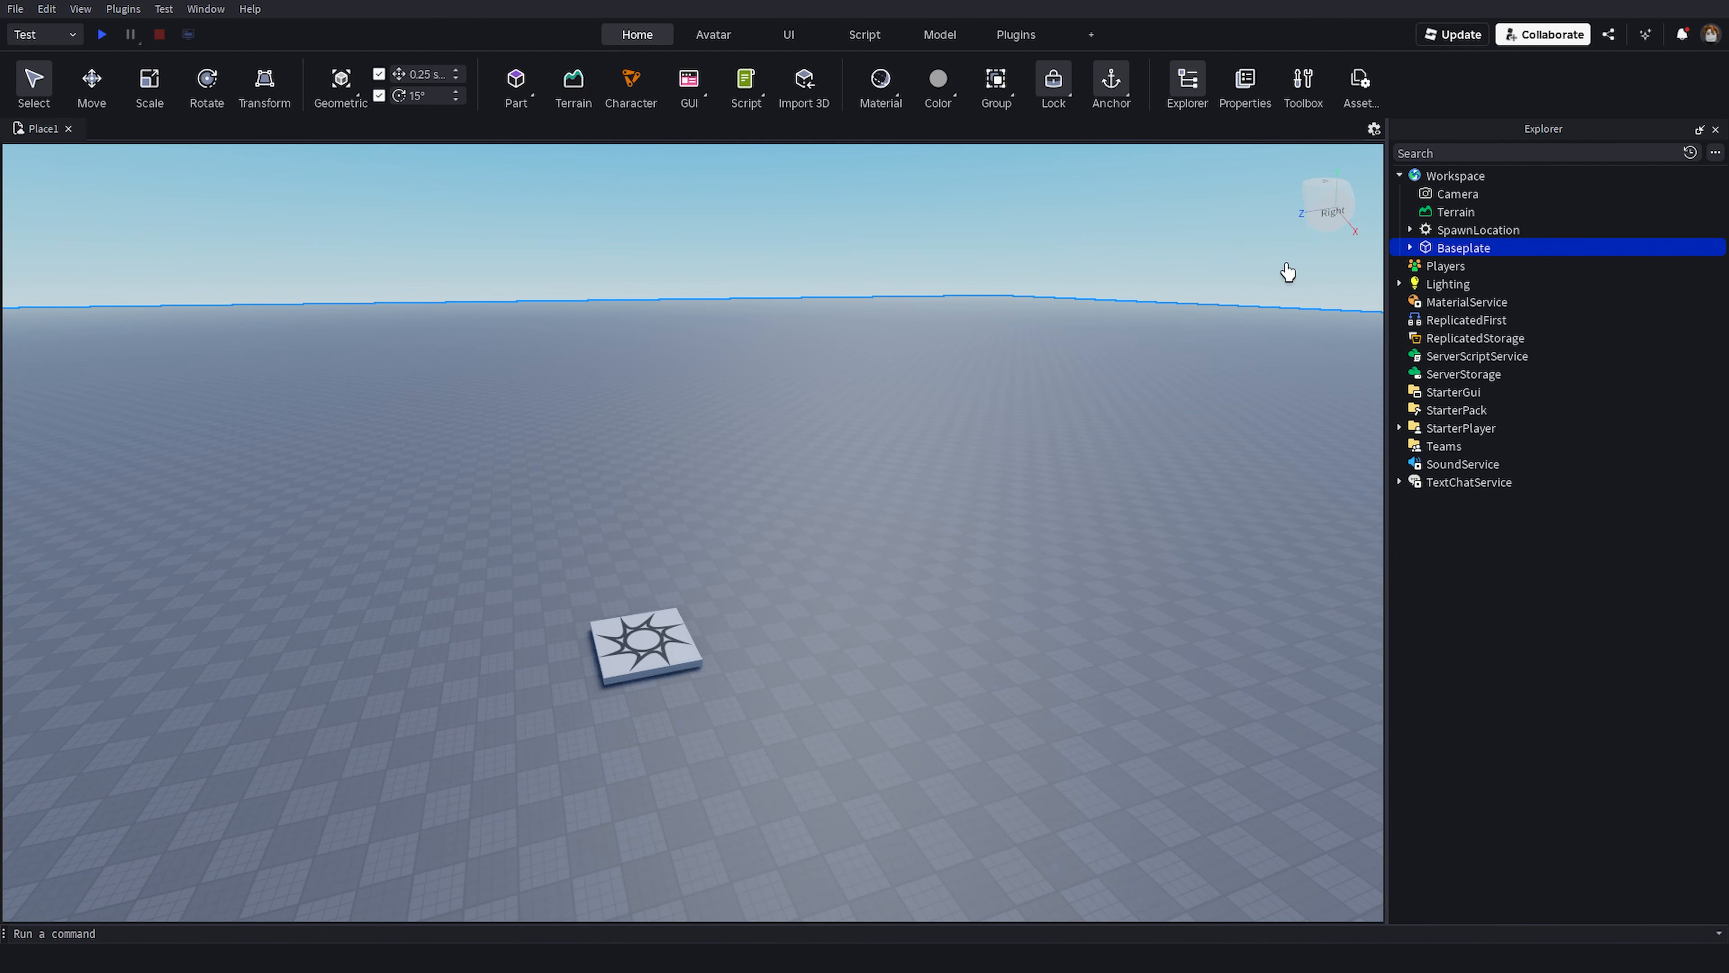
right_click_drag(1233, 275, 1232, 270)
right_click(1427, 249)
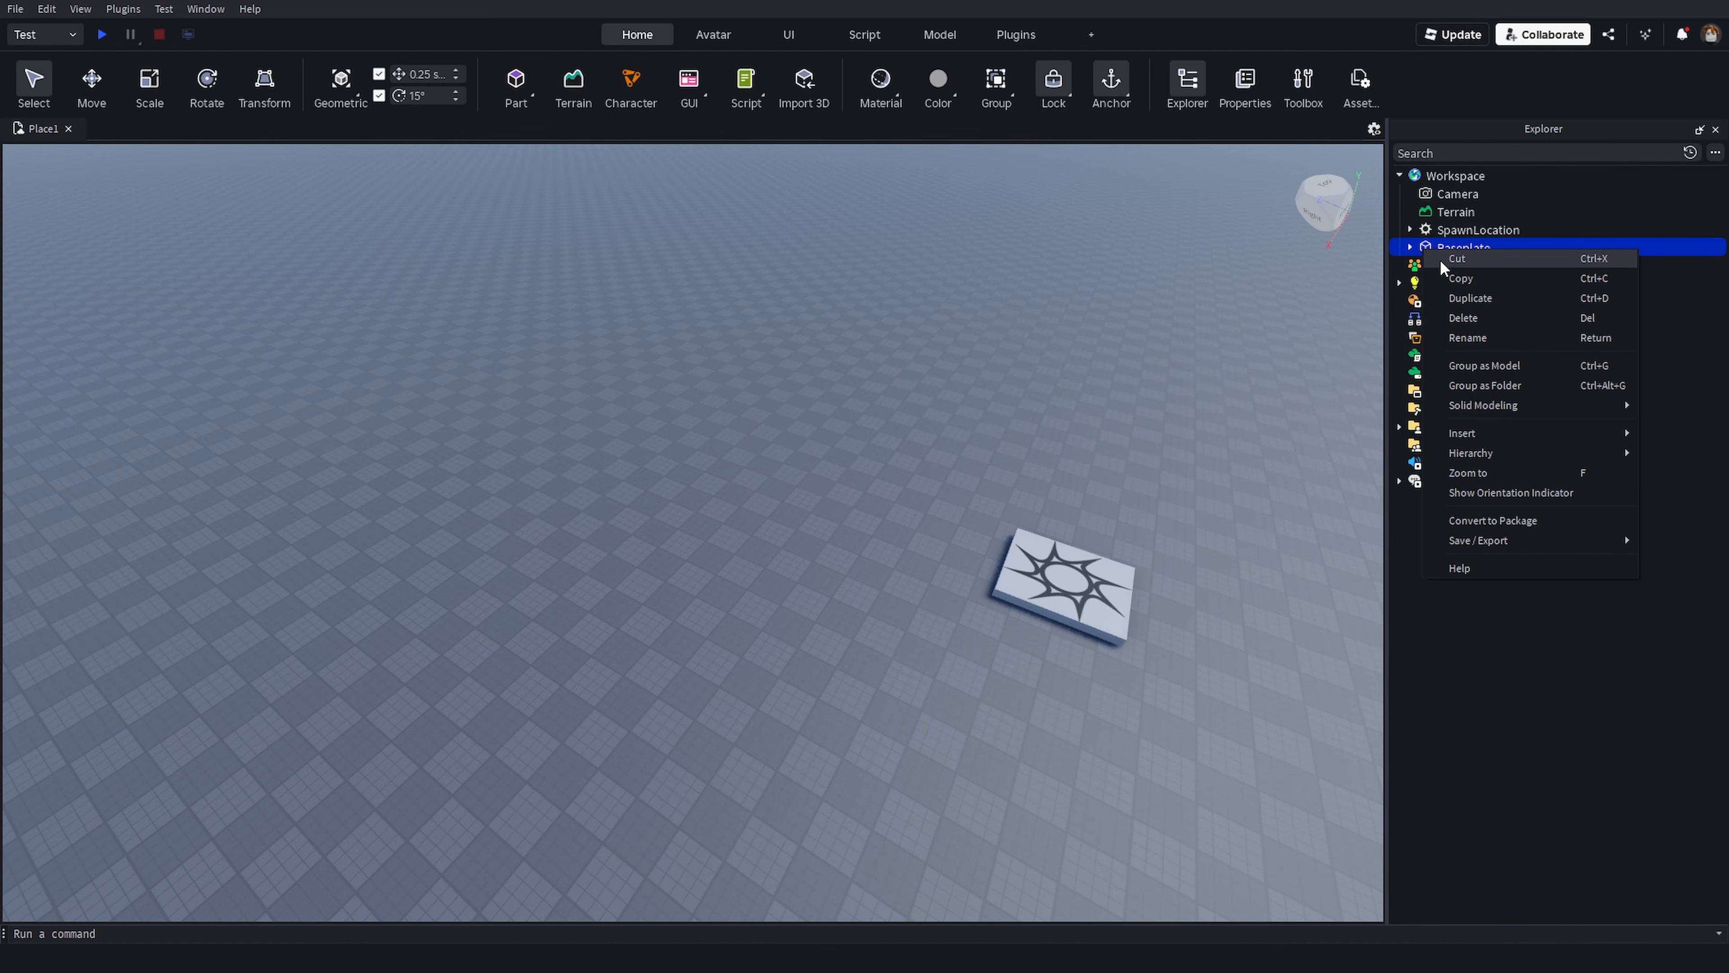
left_click(1467, 251)
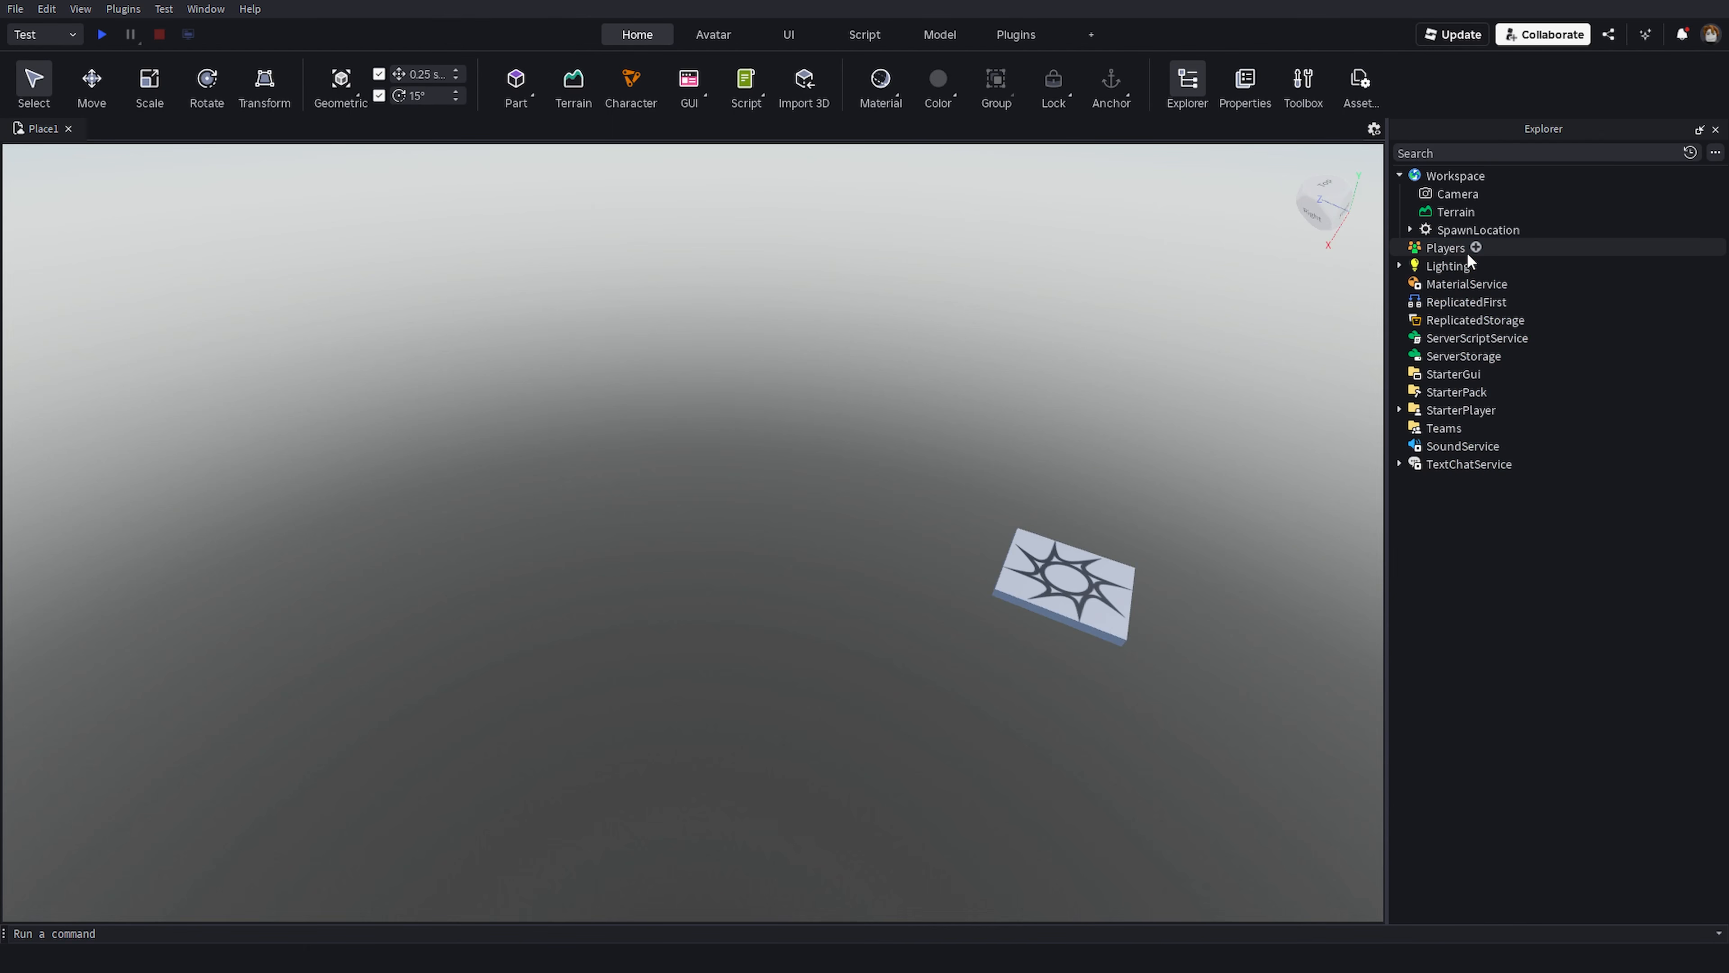
right_click_drag(903, 375, 903, 374)
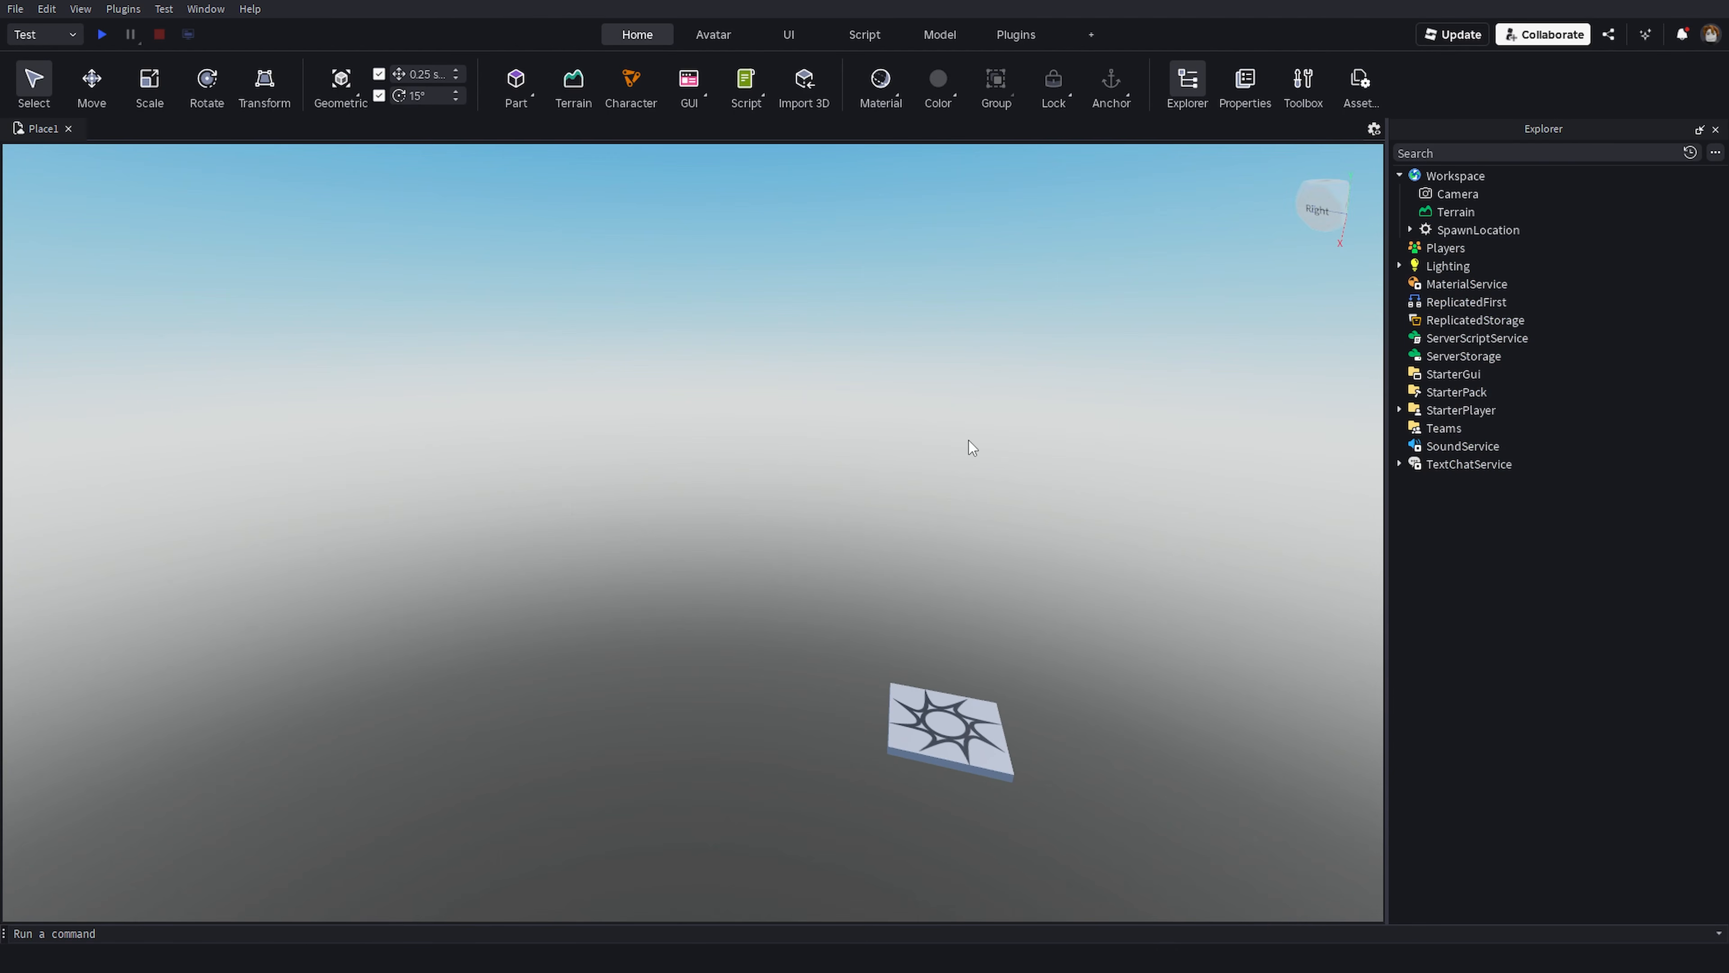
key("ctrl+z")
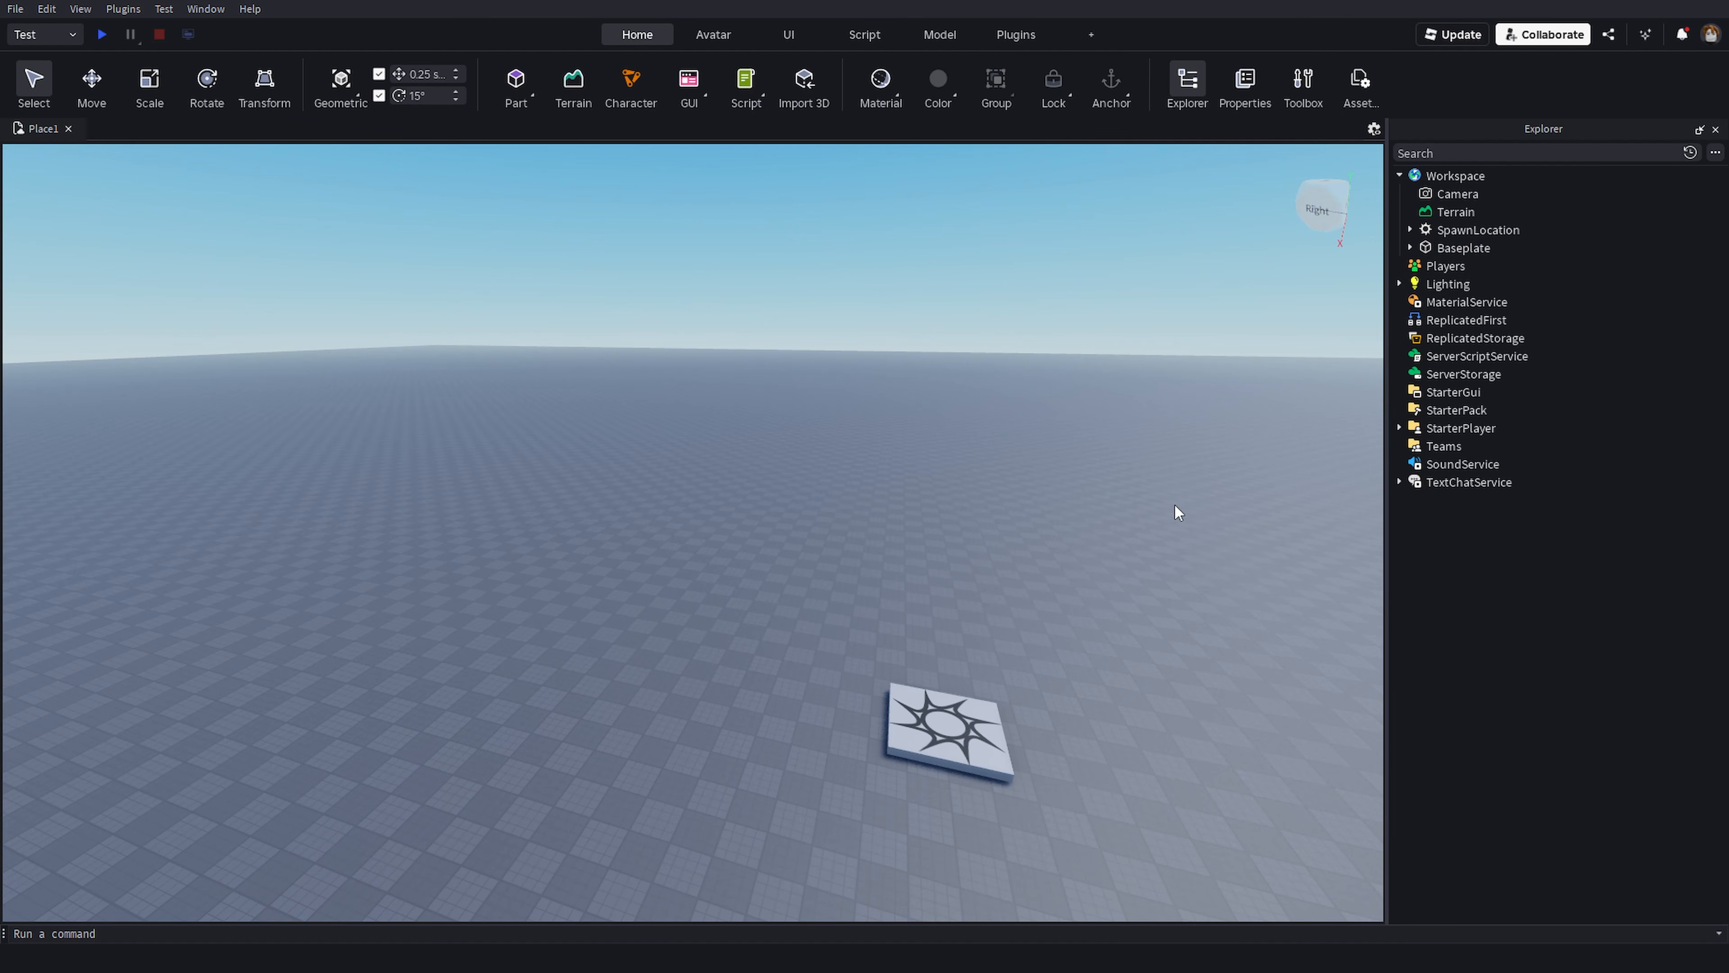
- Select Lighting and ServerScriptService in the Explorer to inspect the services
right_click_drag(1175, 512, 1178, 504)
right_click_drag(1286, 356, 1285, 356)
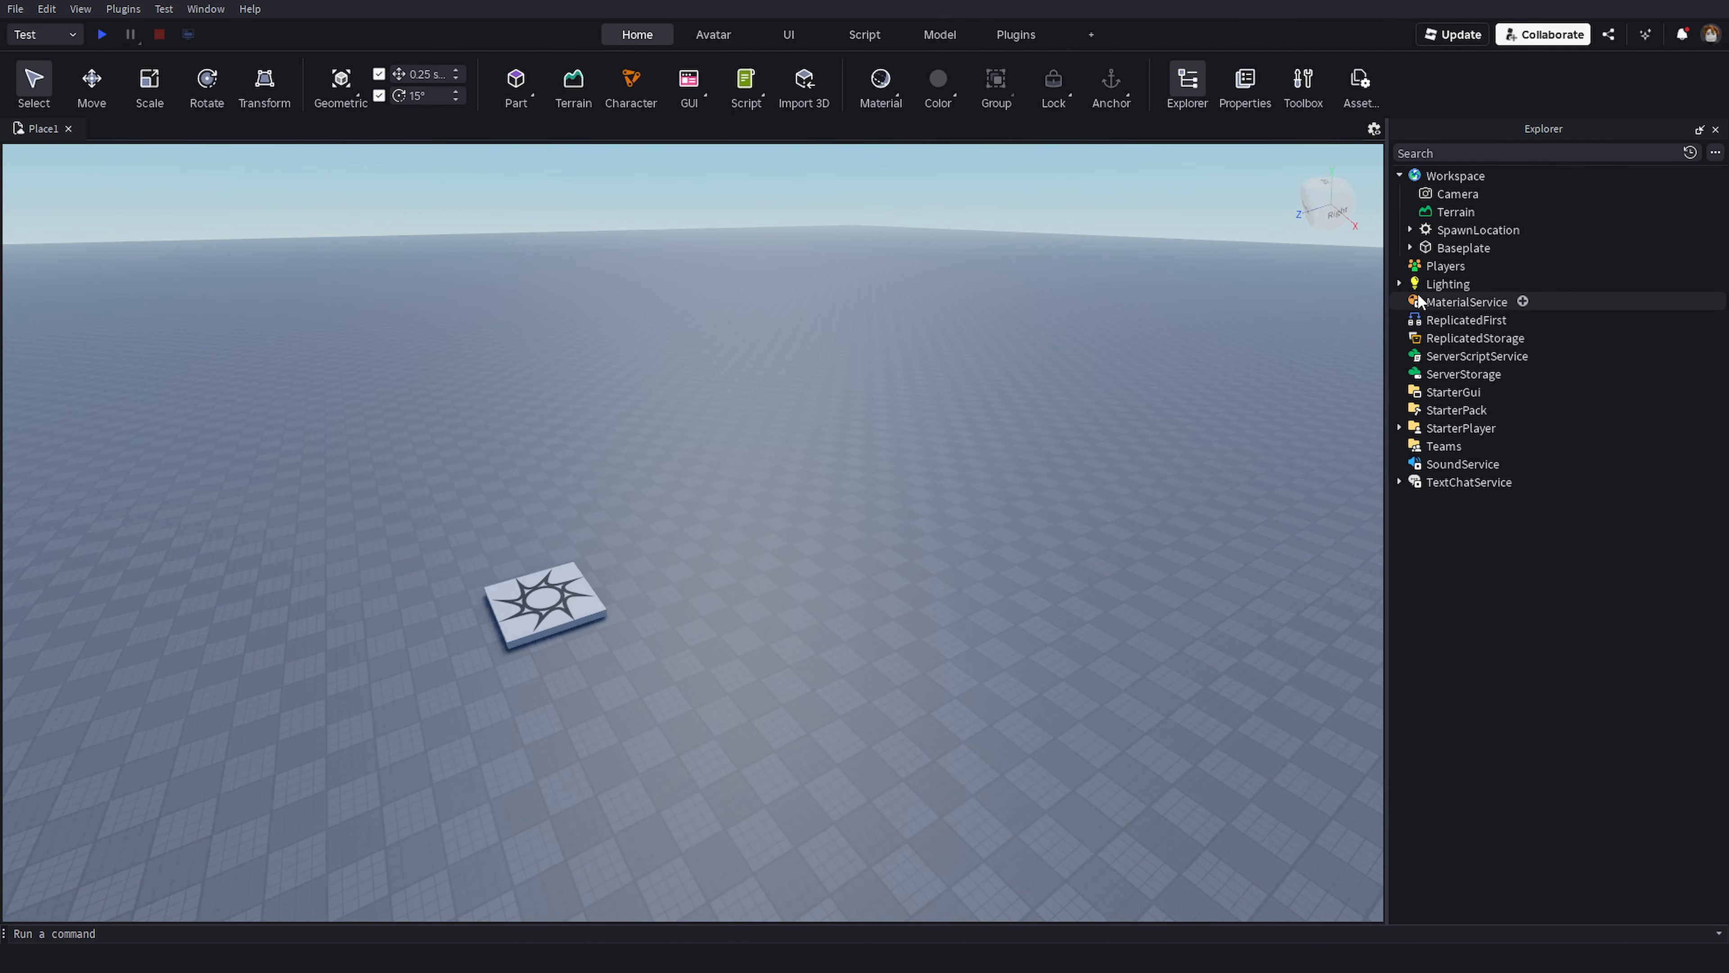
left_click(1430, 284)
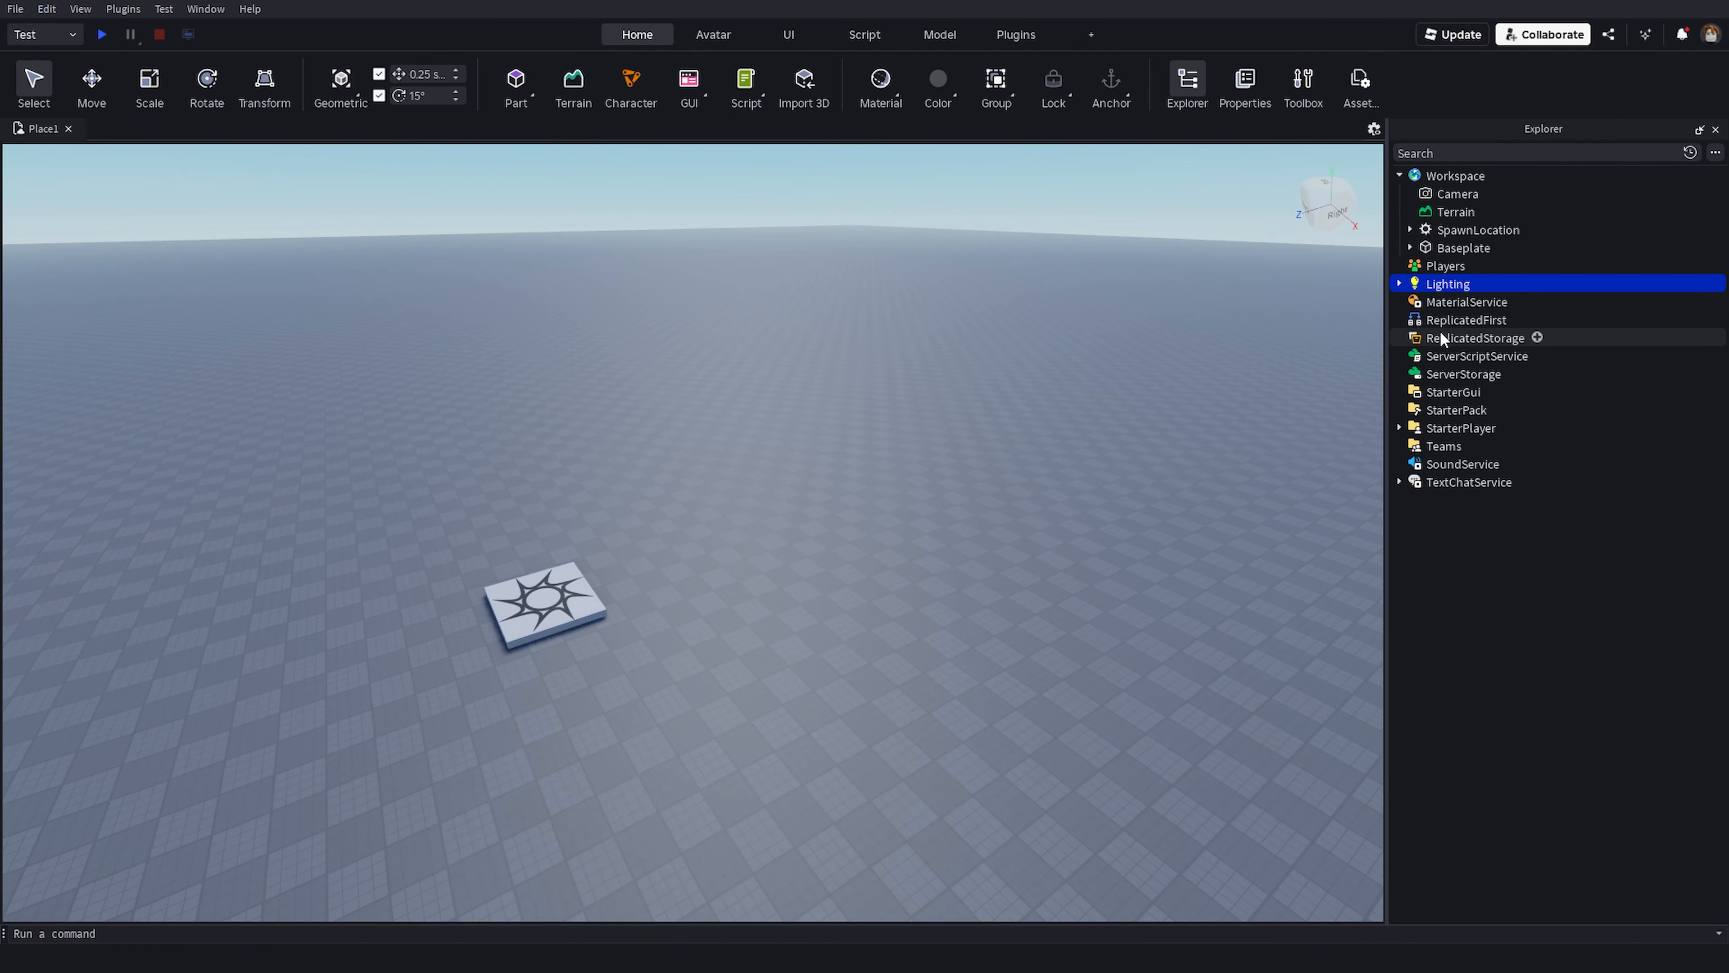
right_click_drag(1317, 348, 1196, 387)
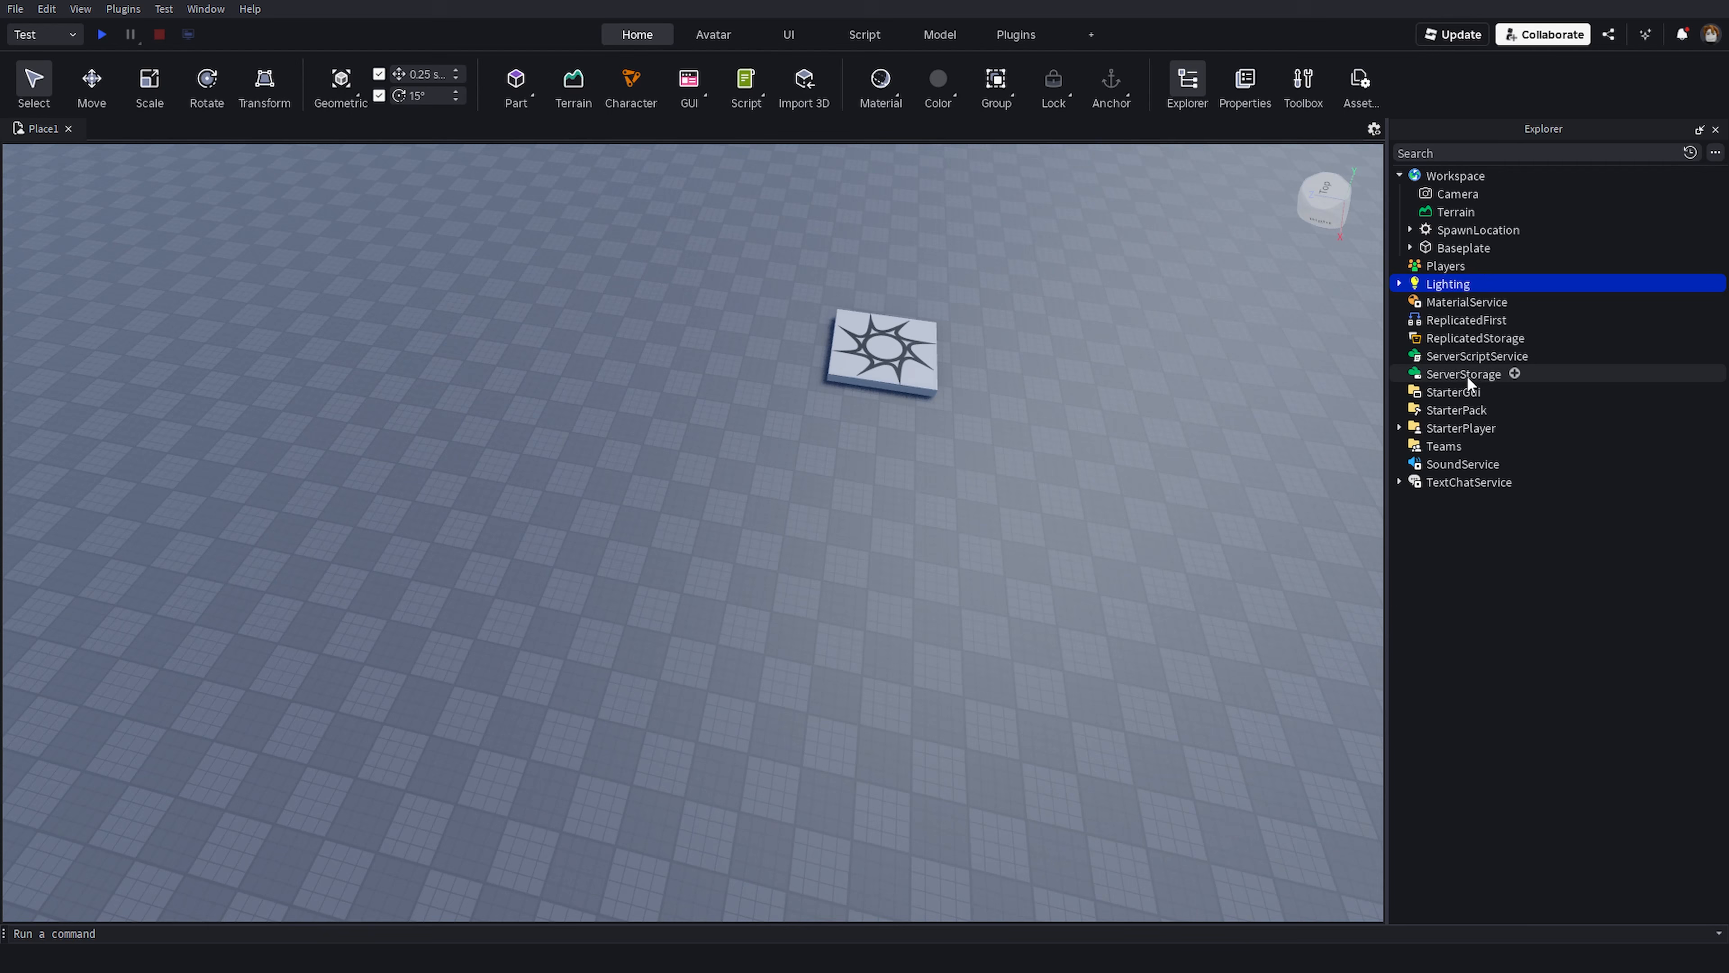
left_click(1273, 409)
left_click(1453, 354)
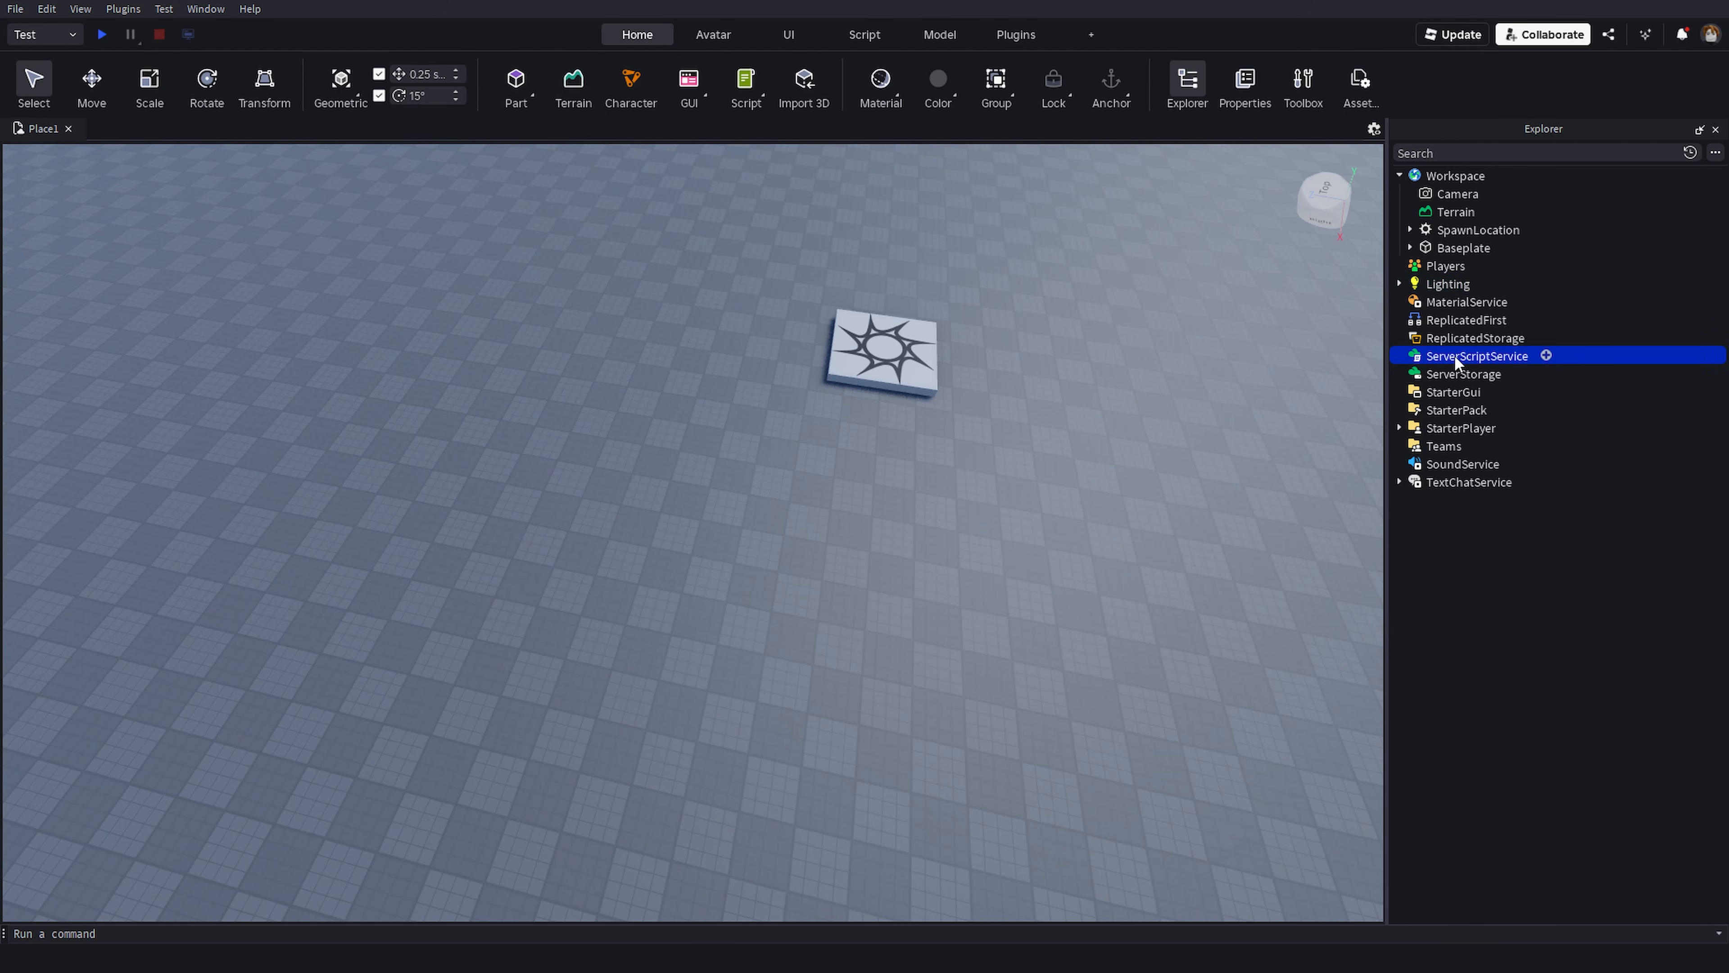
- Deselect the service and collapse the Workspace in the Explorer
left_click(1076, 417)
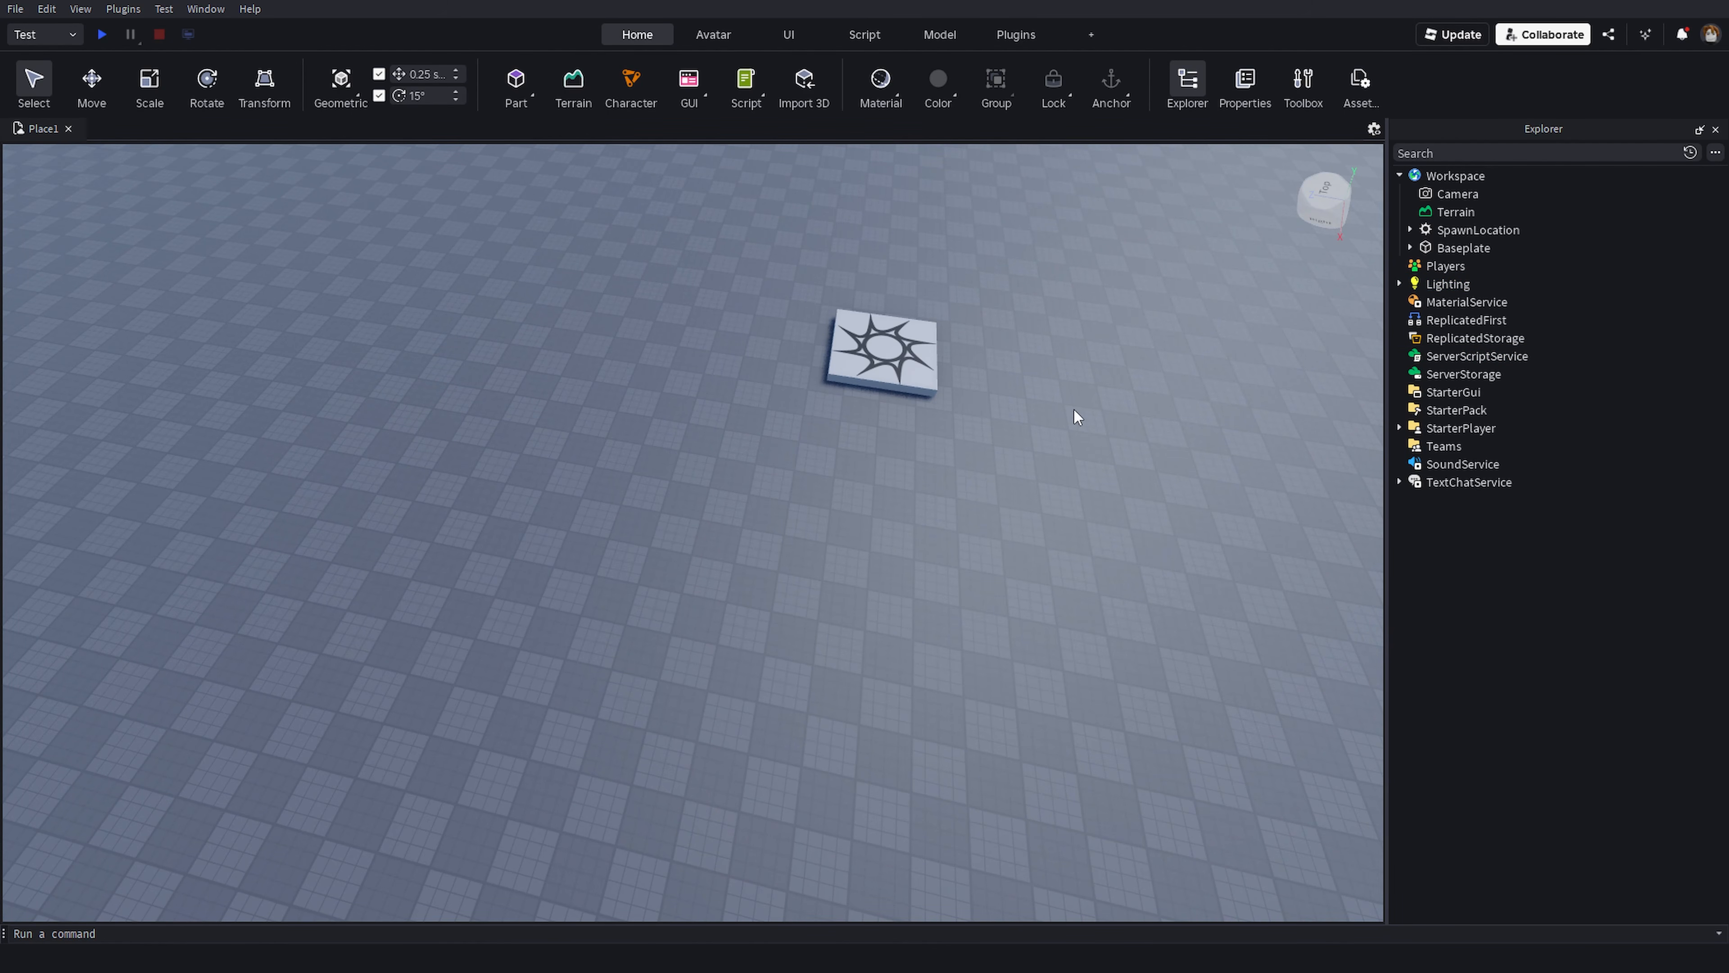
left_click_drag(1695, 636, 1376, 173)
left_click(1399, 177)
left_click_drag(1572, 500, 1565, 172)
left_click(1105, 430)
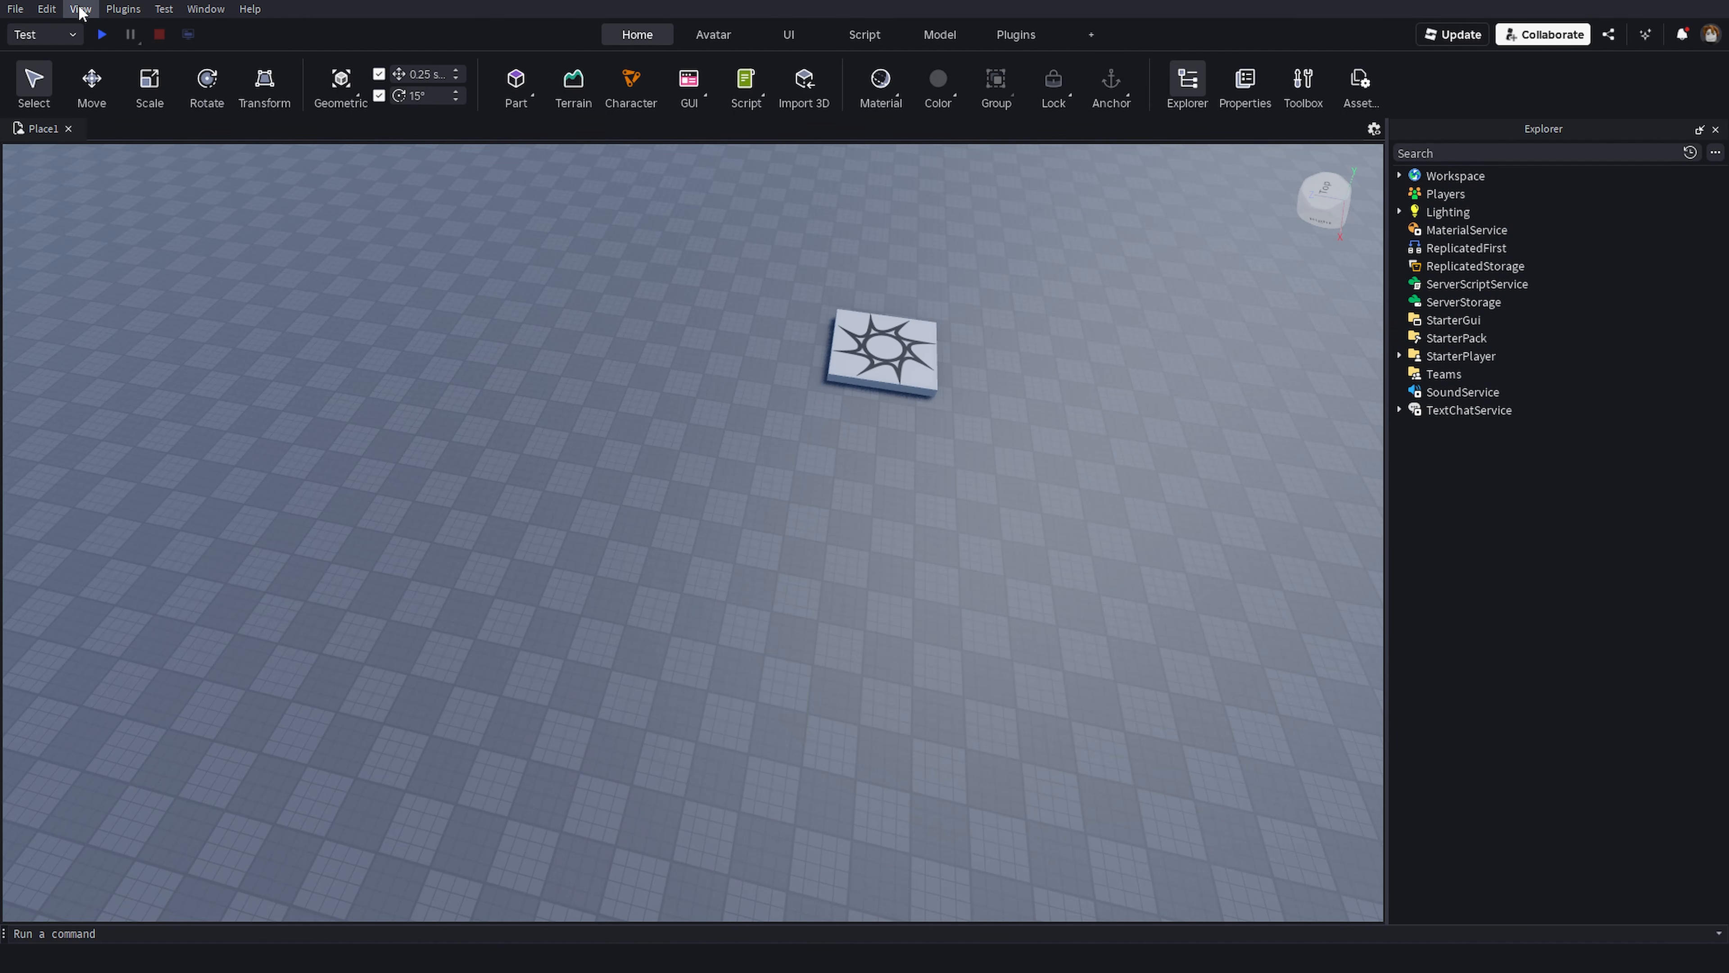
- Open the Properties window and select the SpawnLocation to show its properties
left_click(206, 9)
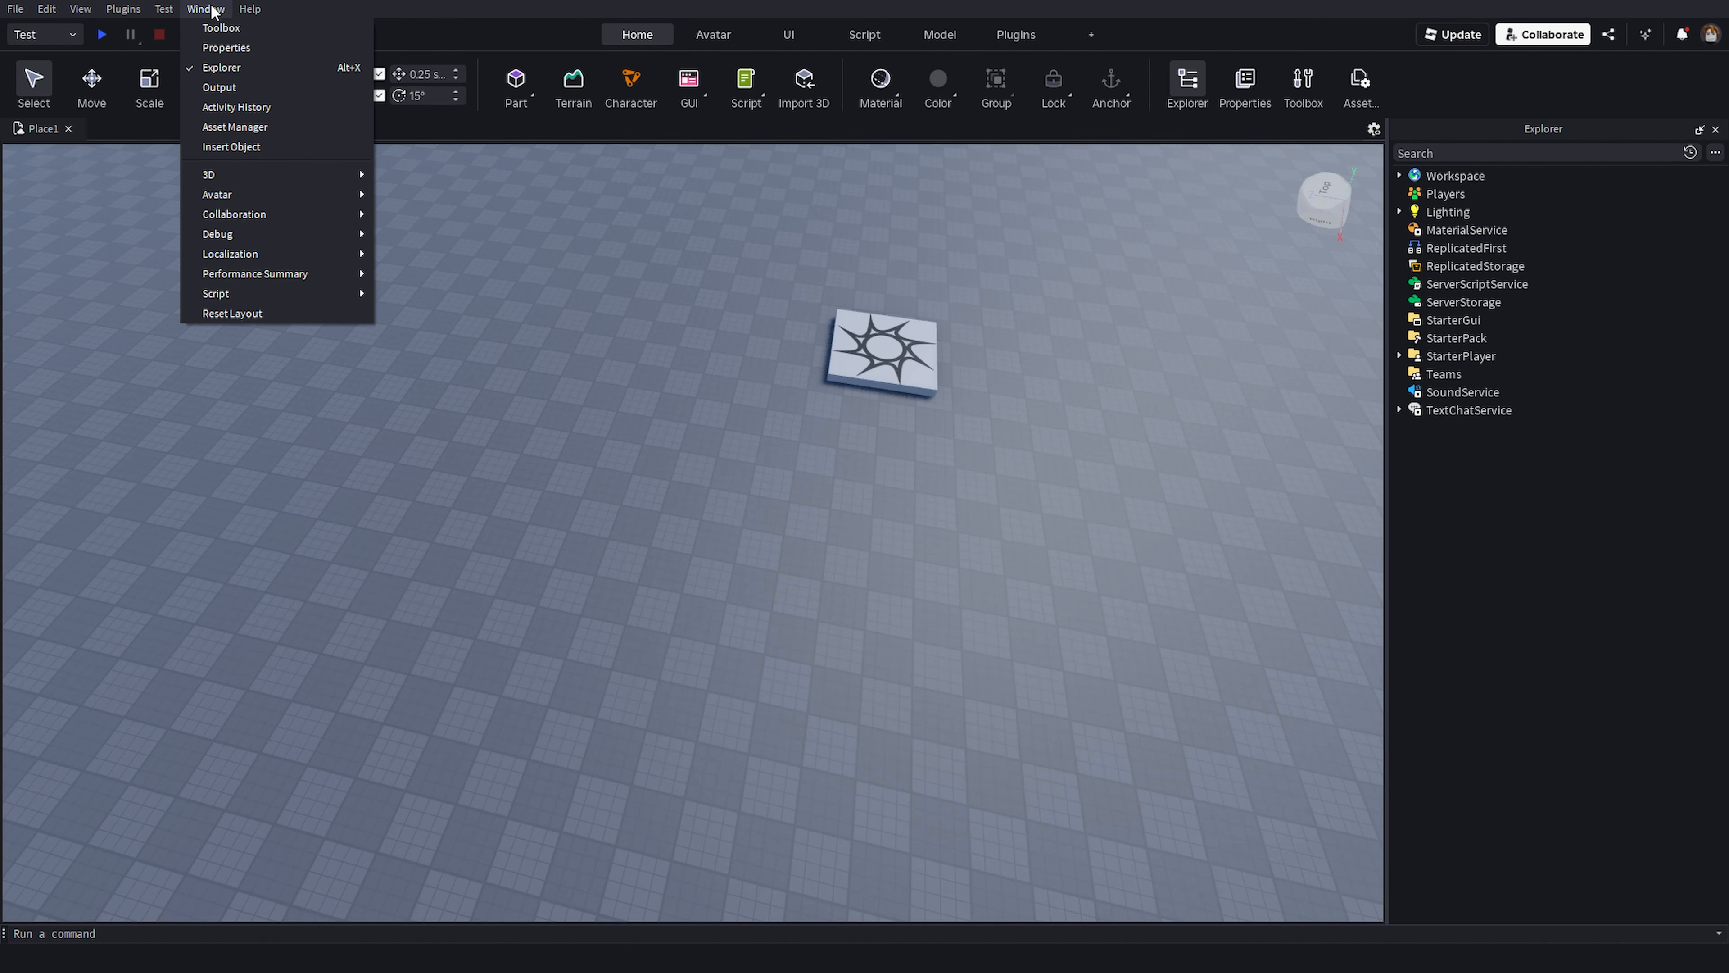
left_click(223, 47)
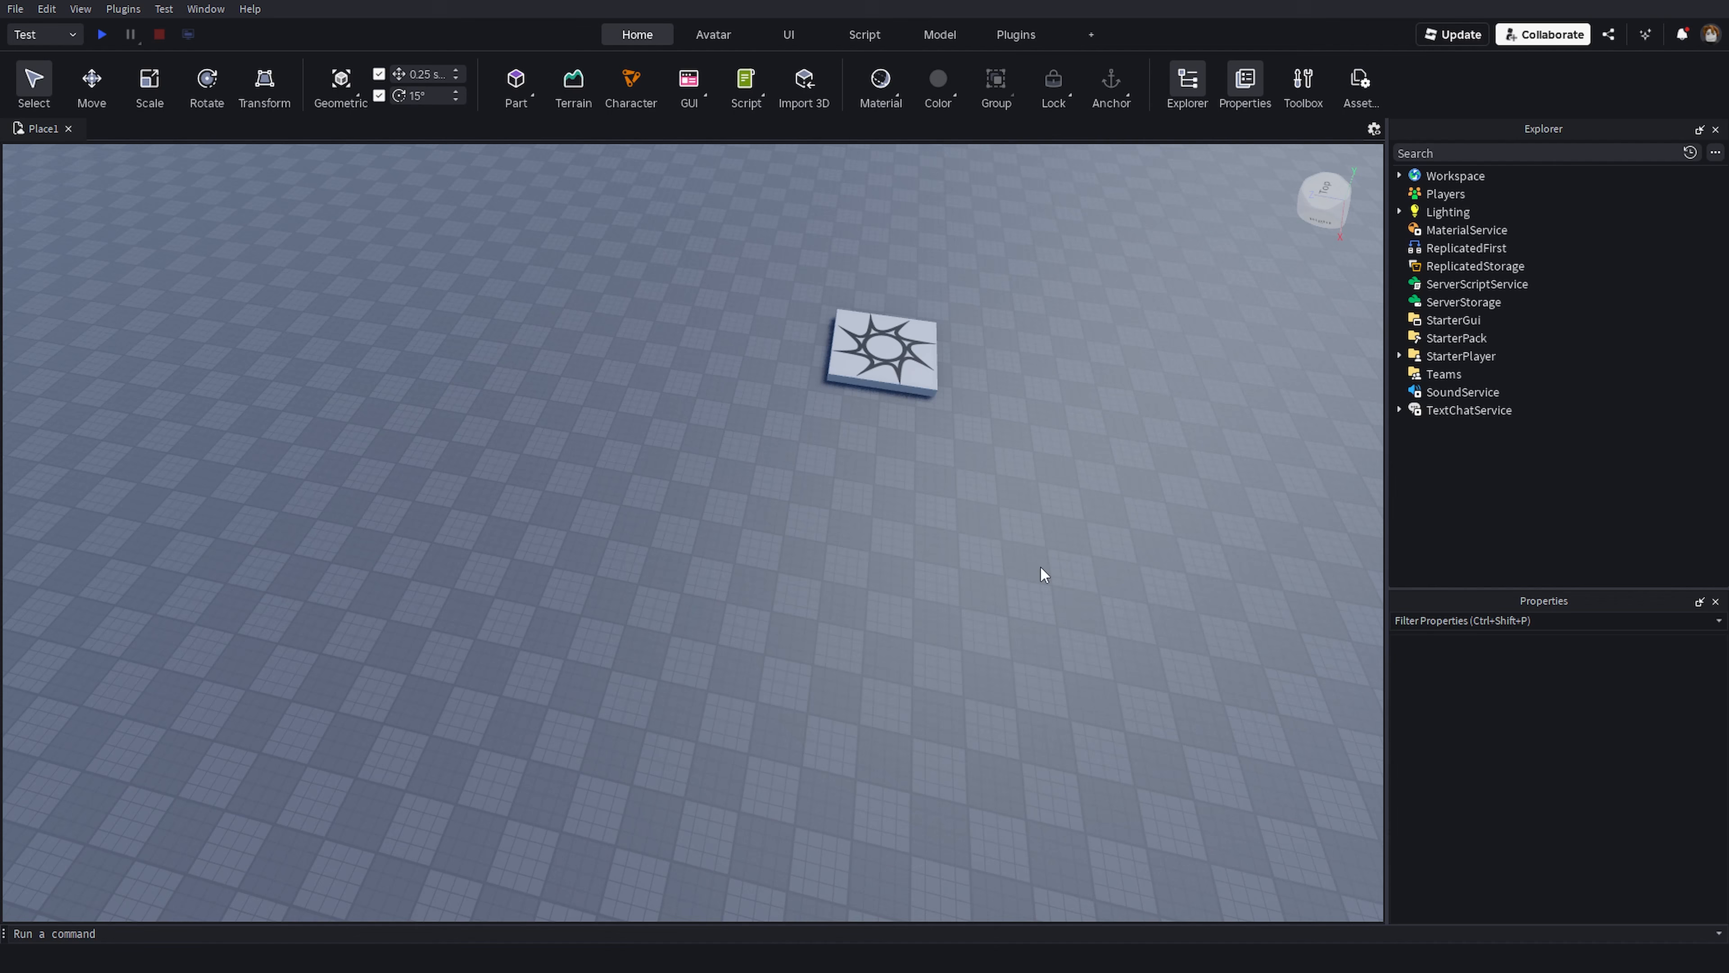
right_click_drag(1260, 272, 1185, 294)
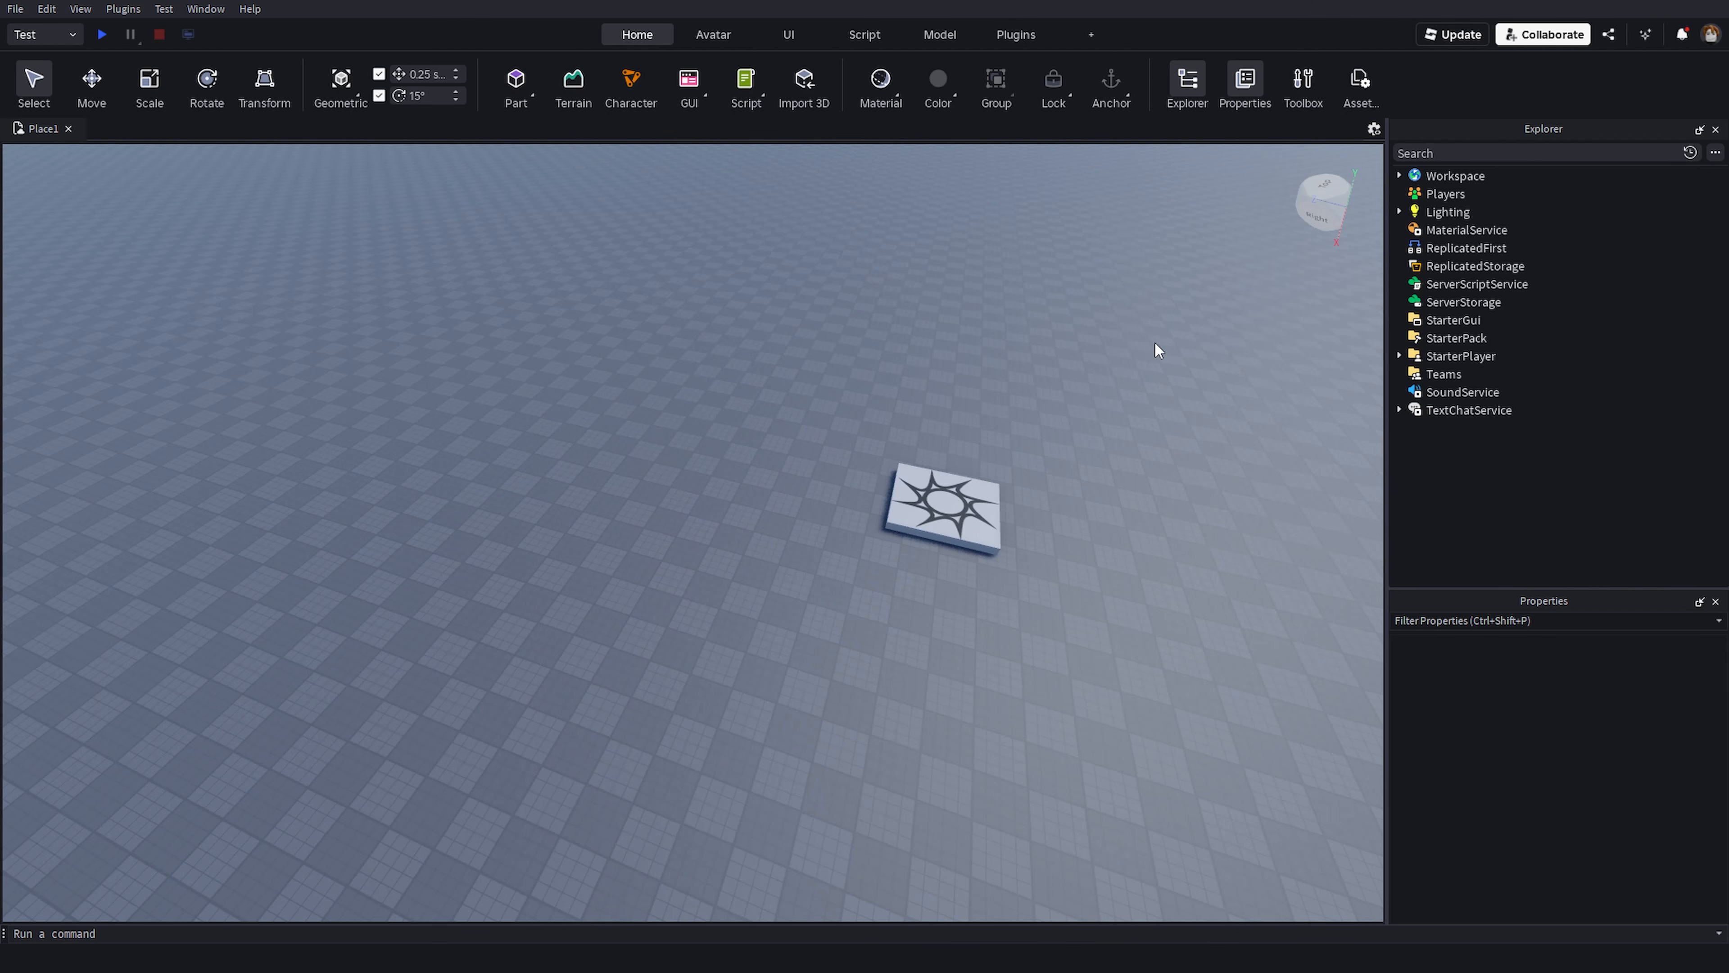
right_click_drag(1154, 341, 940, 467)
mouse_move(1014, 543)
right_mouse_down()
mouse_move(1019, 513)
mouse_move(1019, 528)
right_mouse_up()
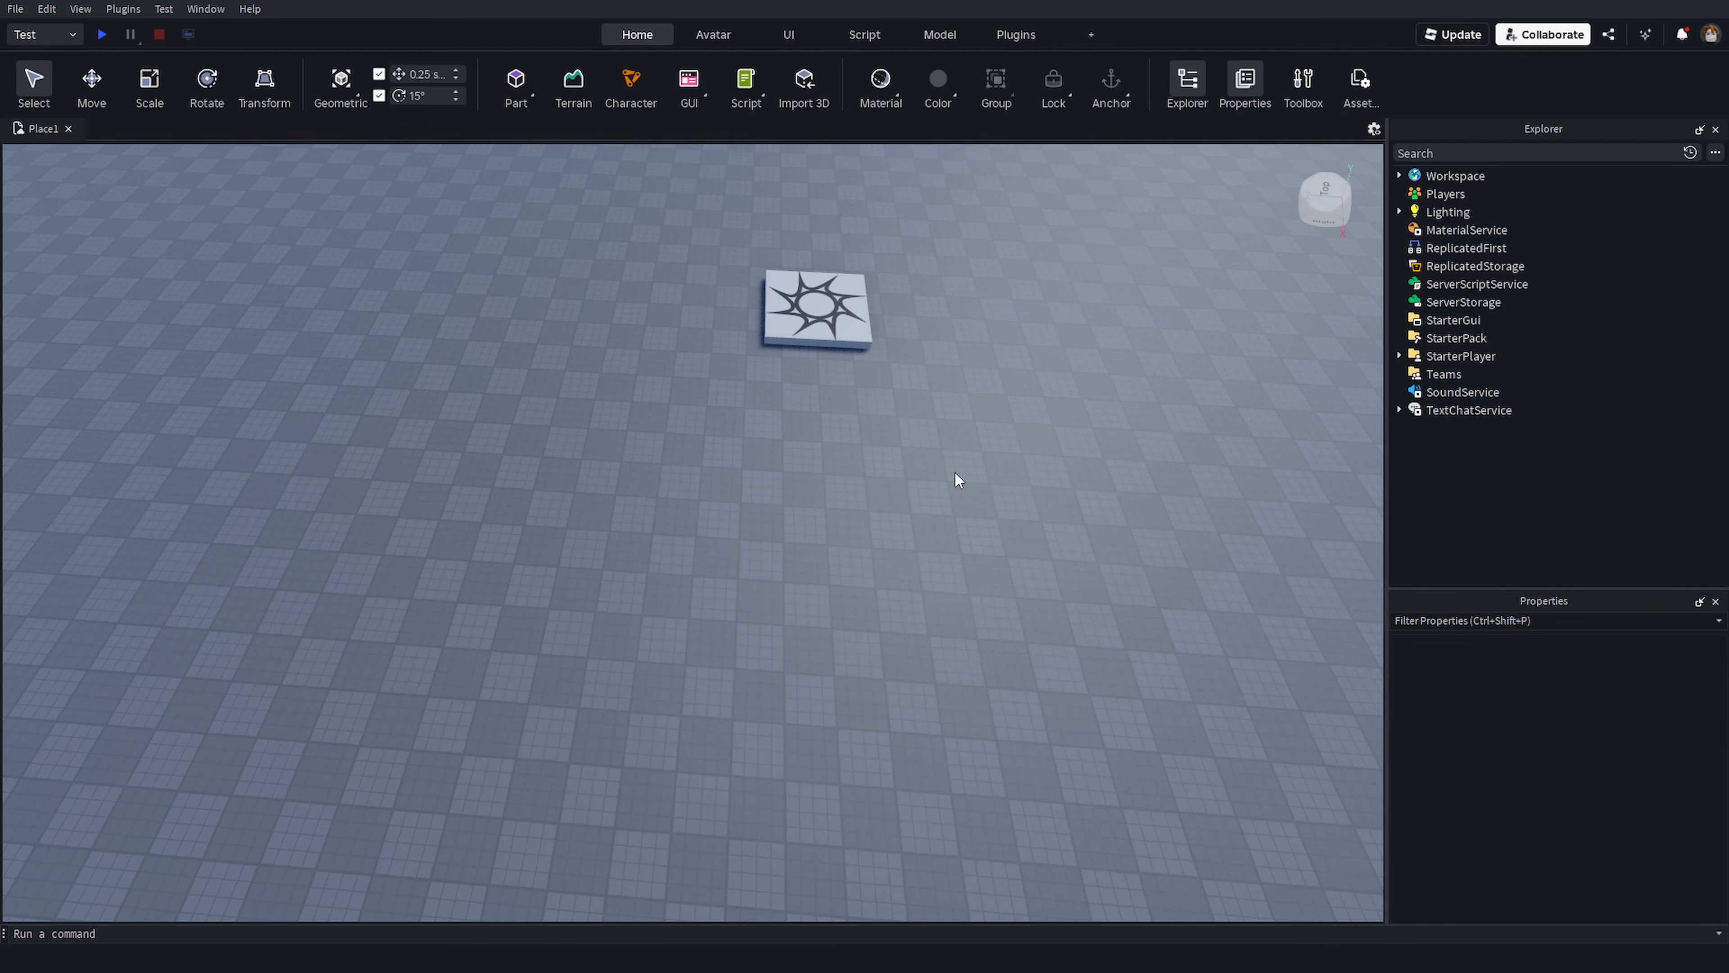
right_click_drag(969, 636, 968, 632)
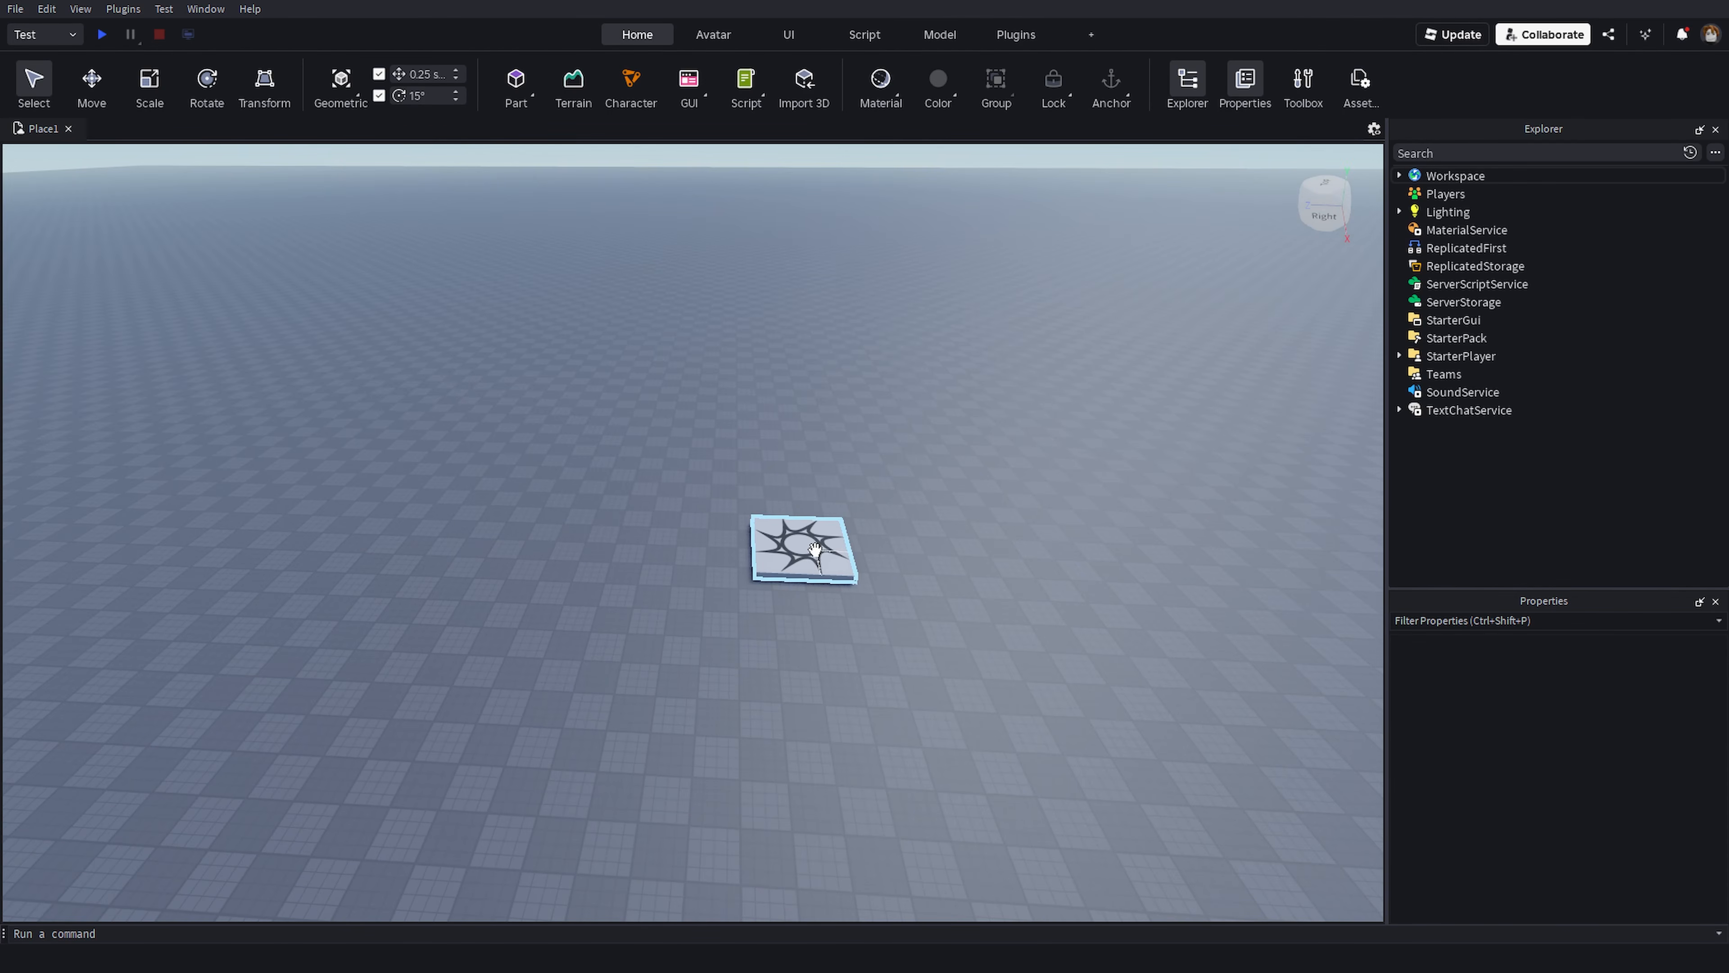
left_click(832, 543)
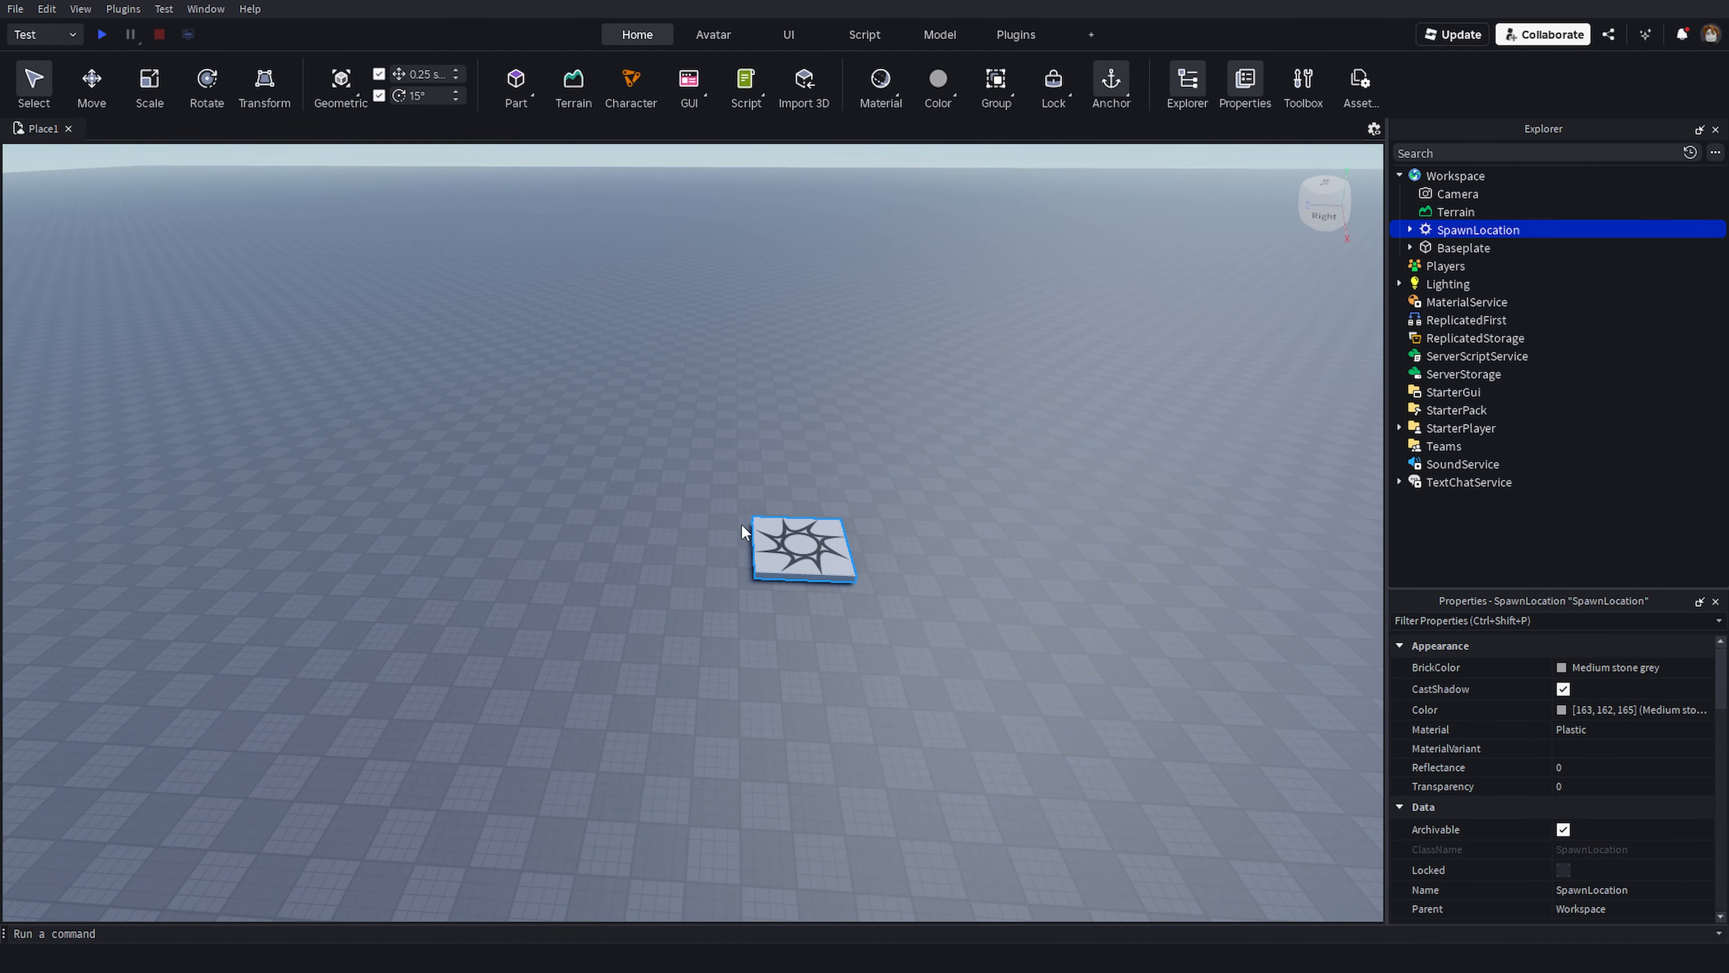
- Start a playtest of the place and stop it
left_click(101, 34)
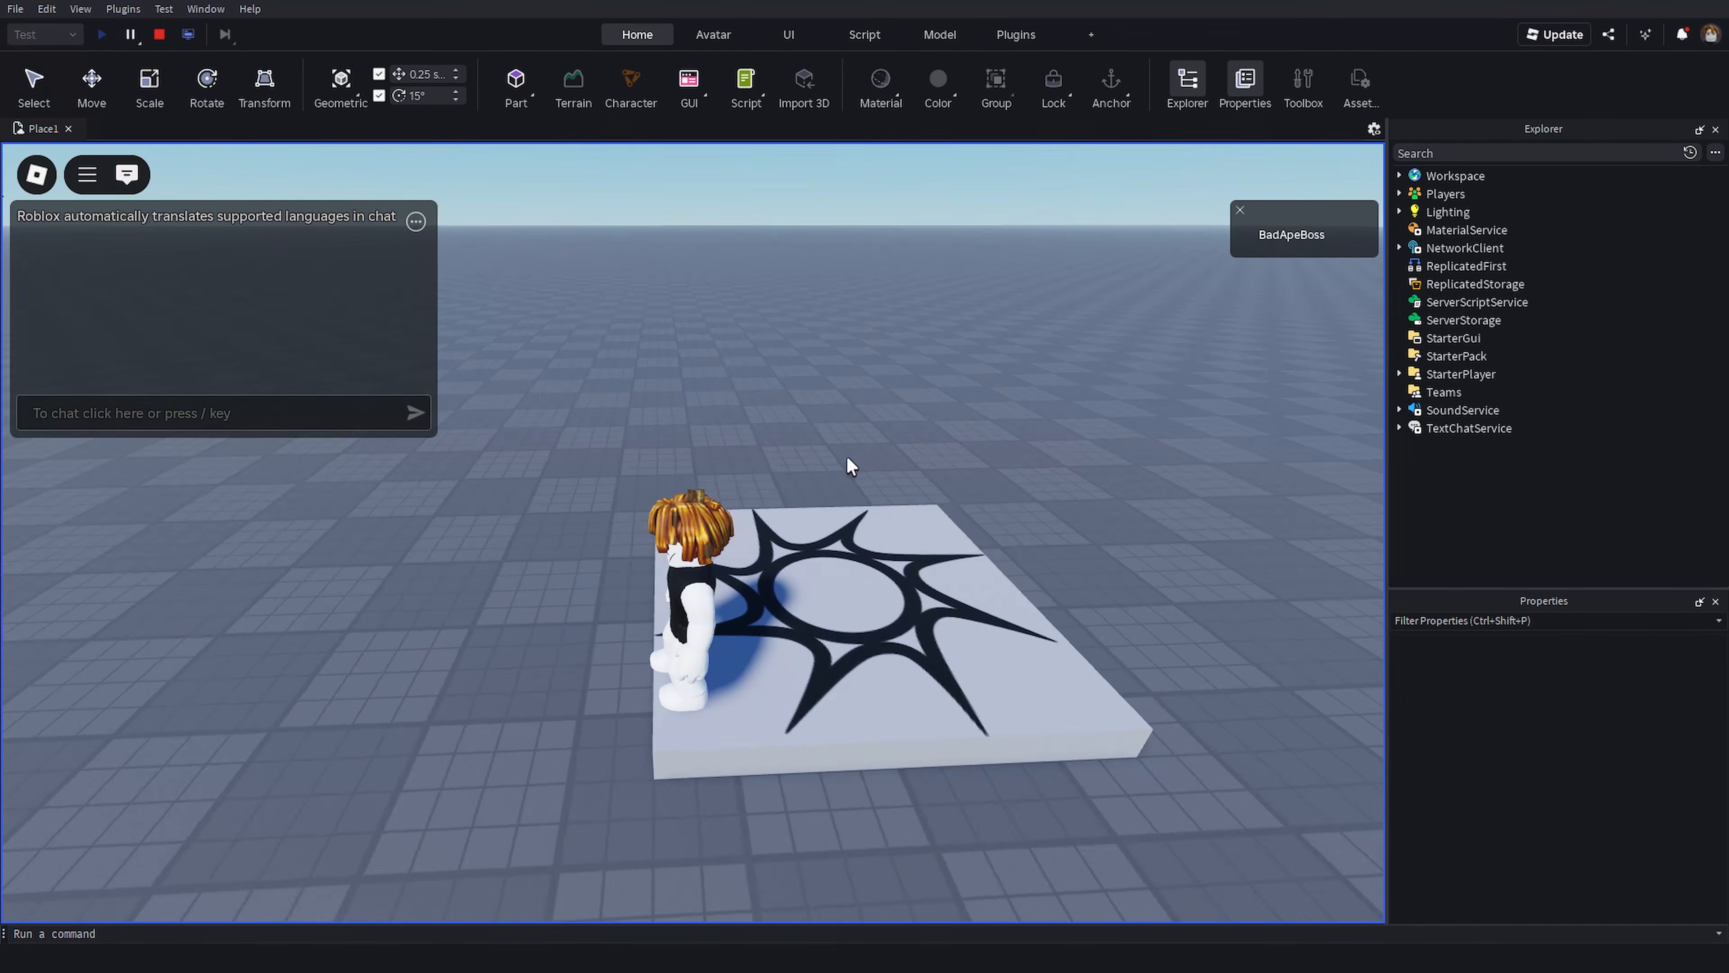
key("shift+F5")
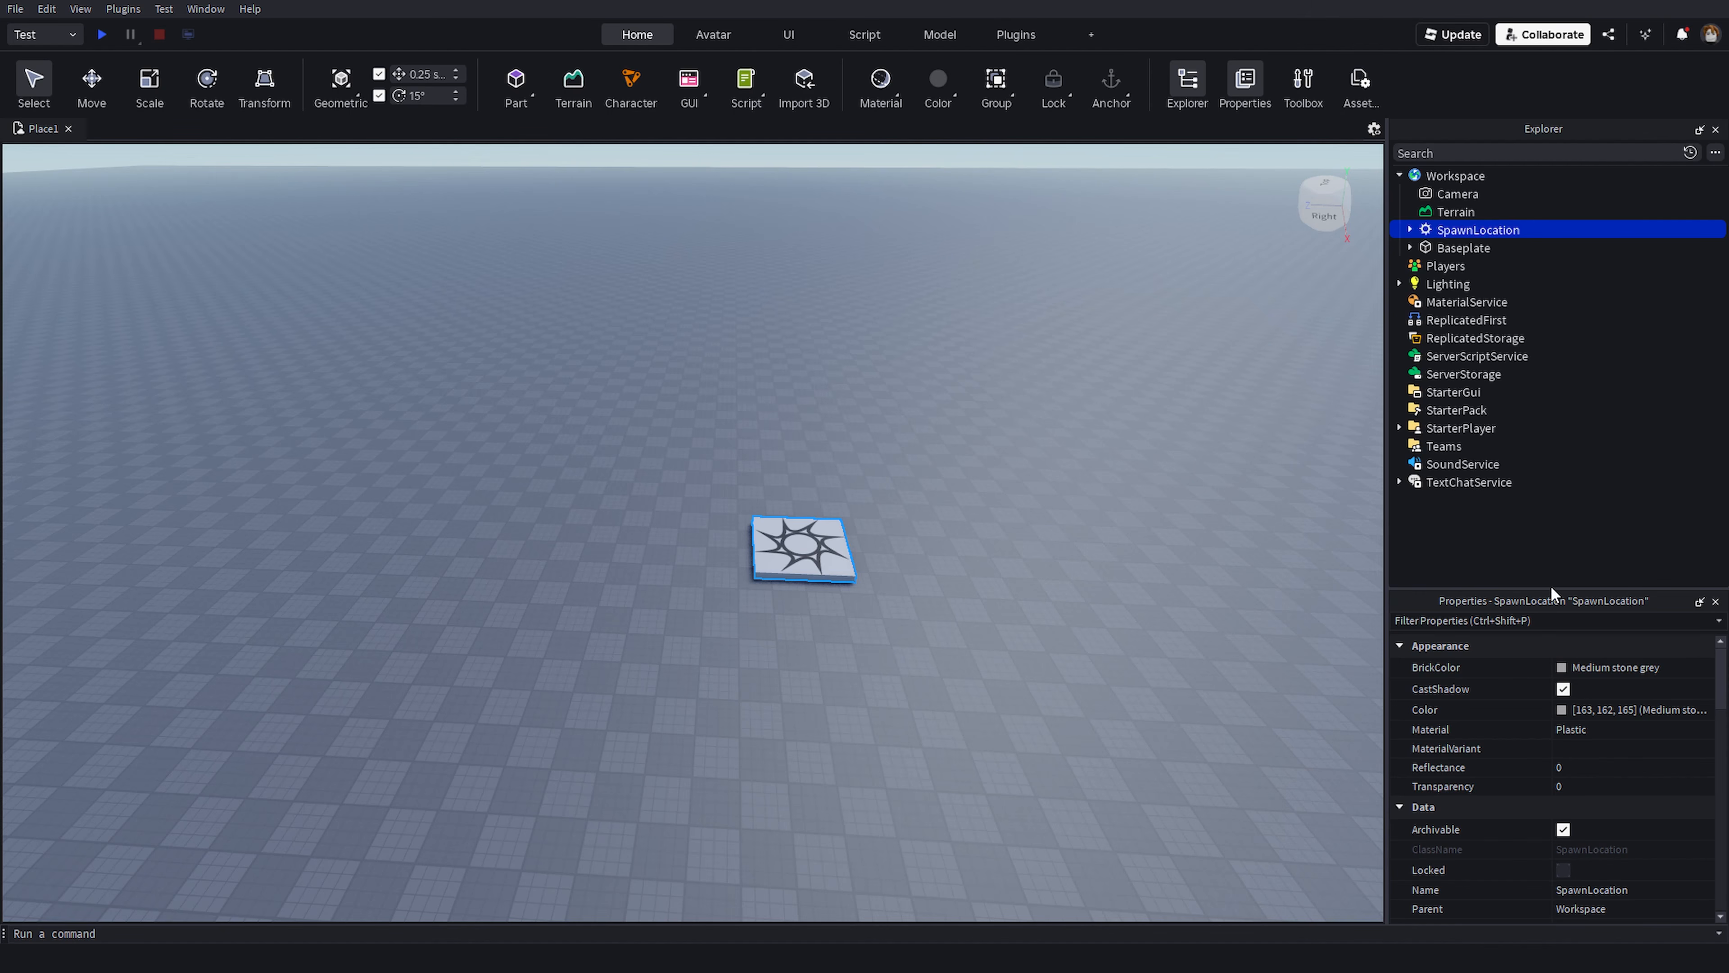
mouse_move(1551, 586)
left_mouse_down()
mouse_move(1543, 514)
mouse_move(1542, 579)
left_mouse_up()
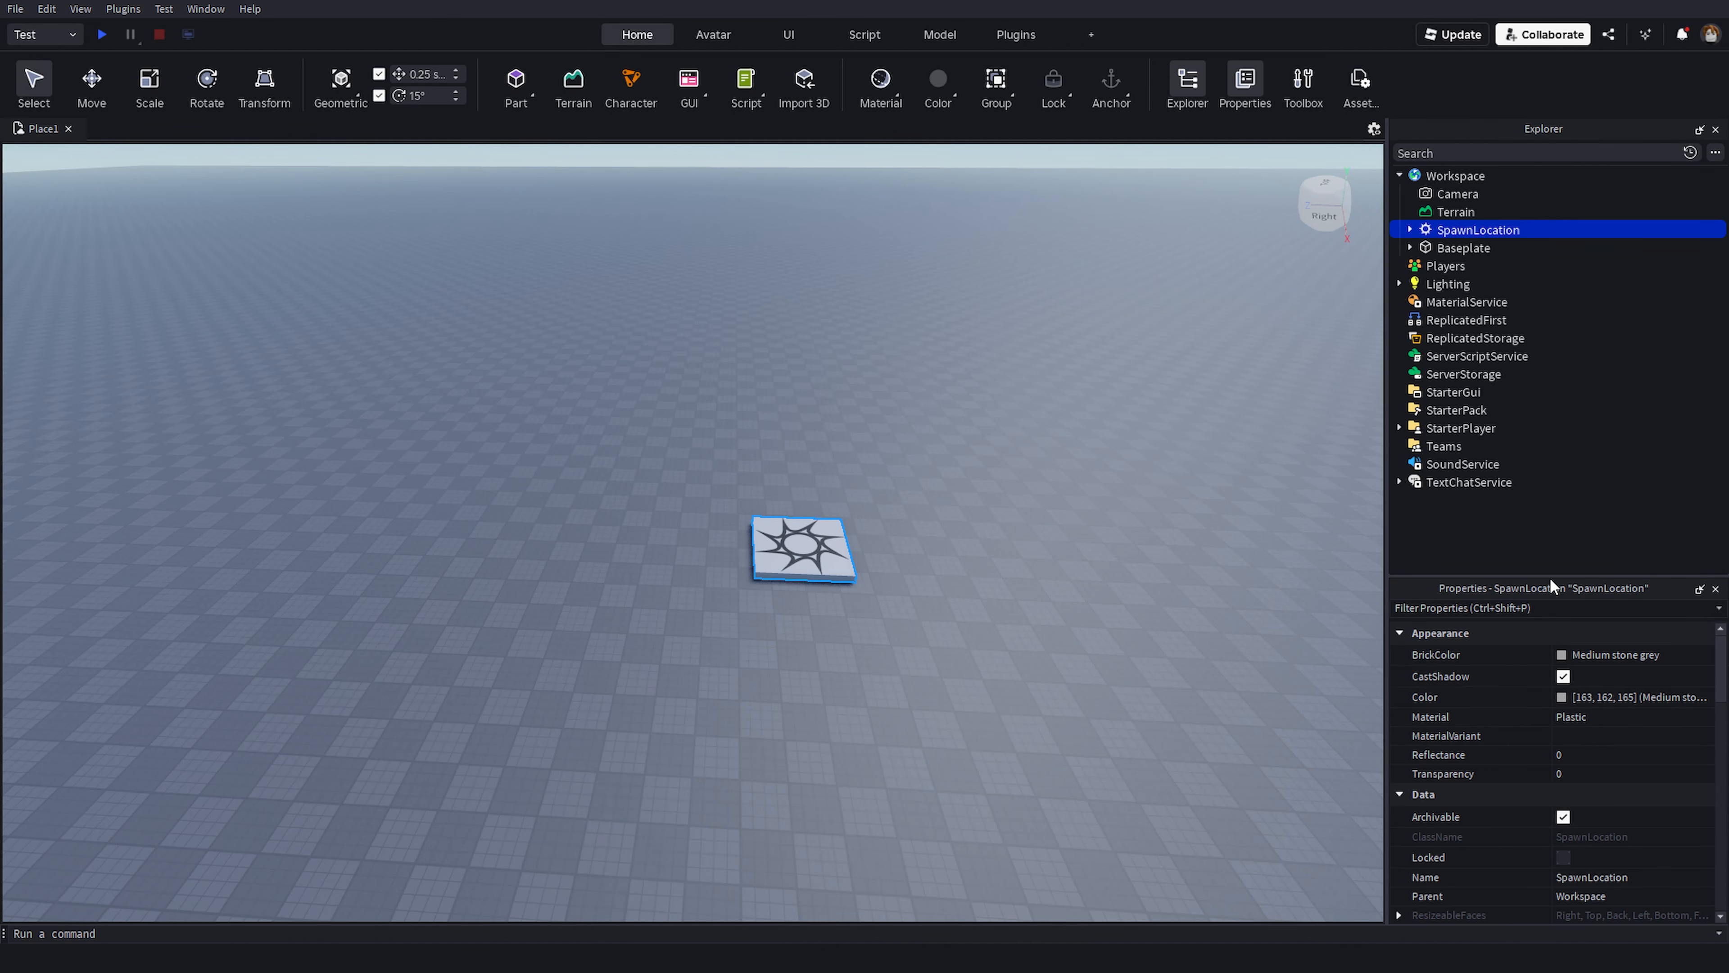
left_click_drag(1549, 577, 1517, 598)
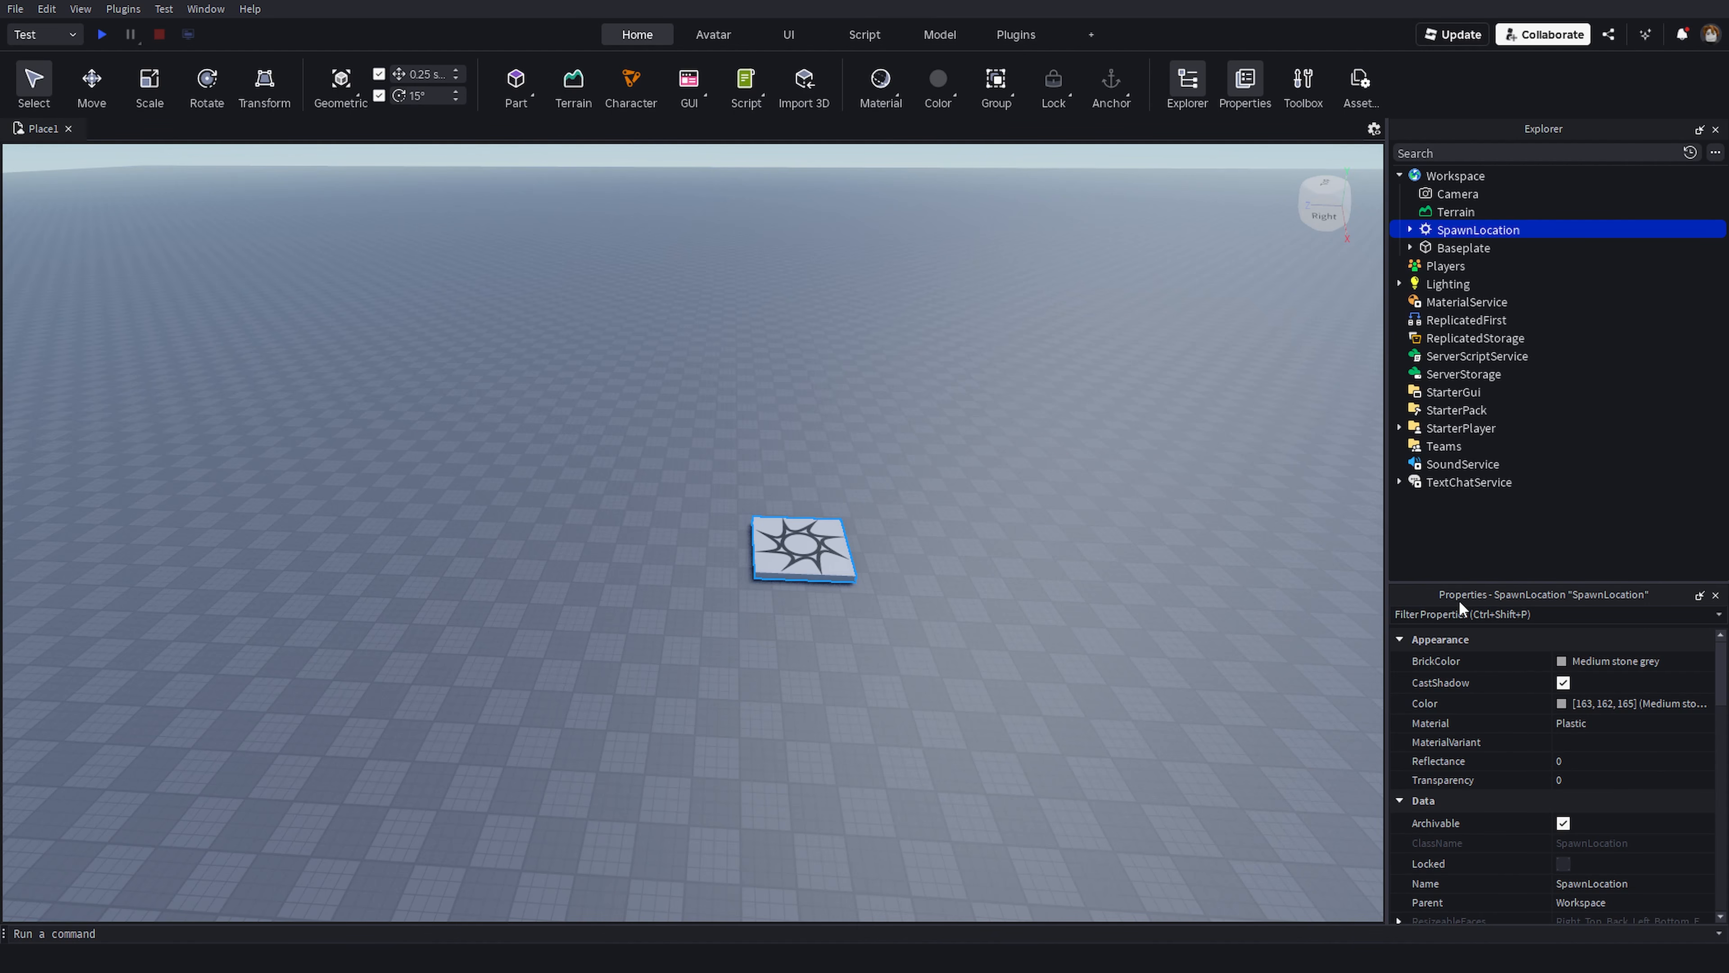
left_click_drag(1608, 595, 1557, 423)
- Select the SpawnLocation again and scroll through its Data and Transform properties
right_click_drag(1079, 534, 999, 492)
left_click(999, 492)
key("d")
right_click_drag(1135, 372, 1129, 370)
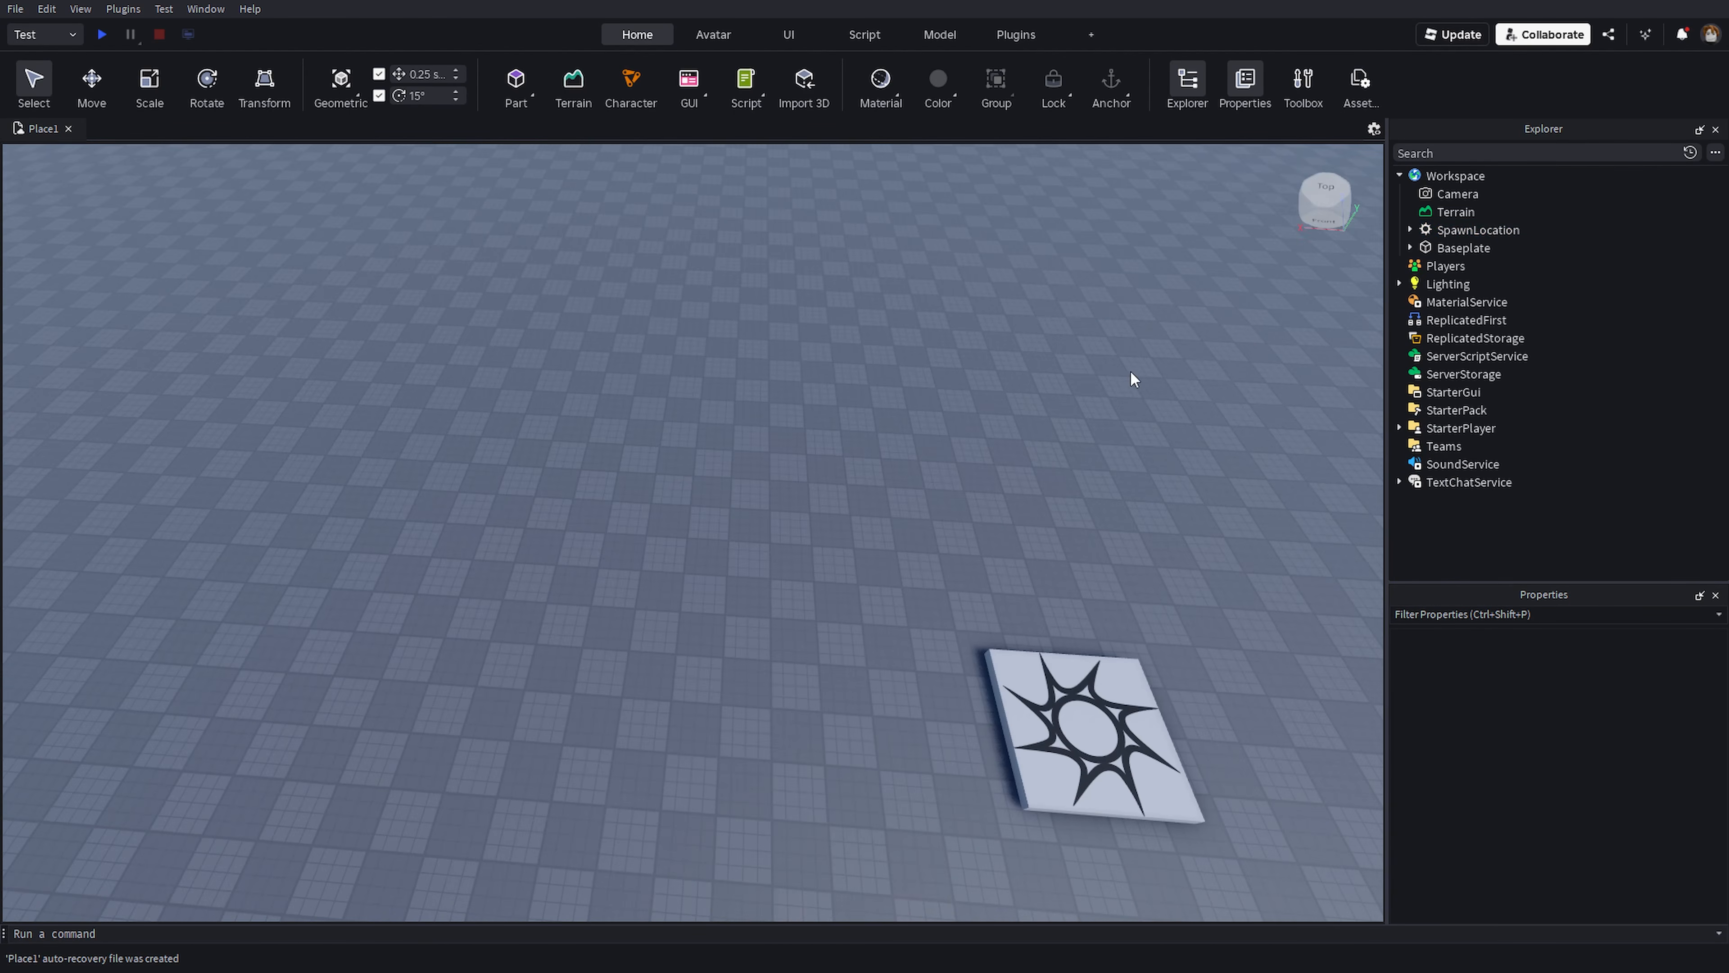
right_click_drag(910, 419, 997, 506)
left_click(765, 345)
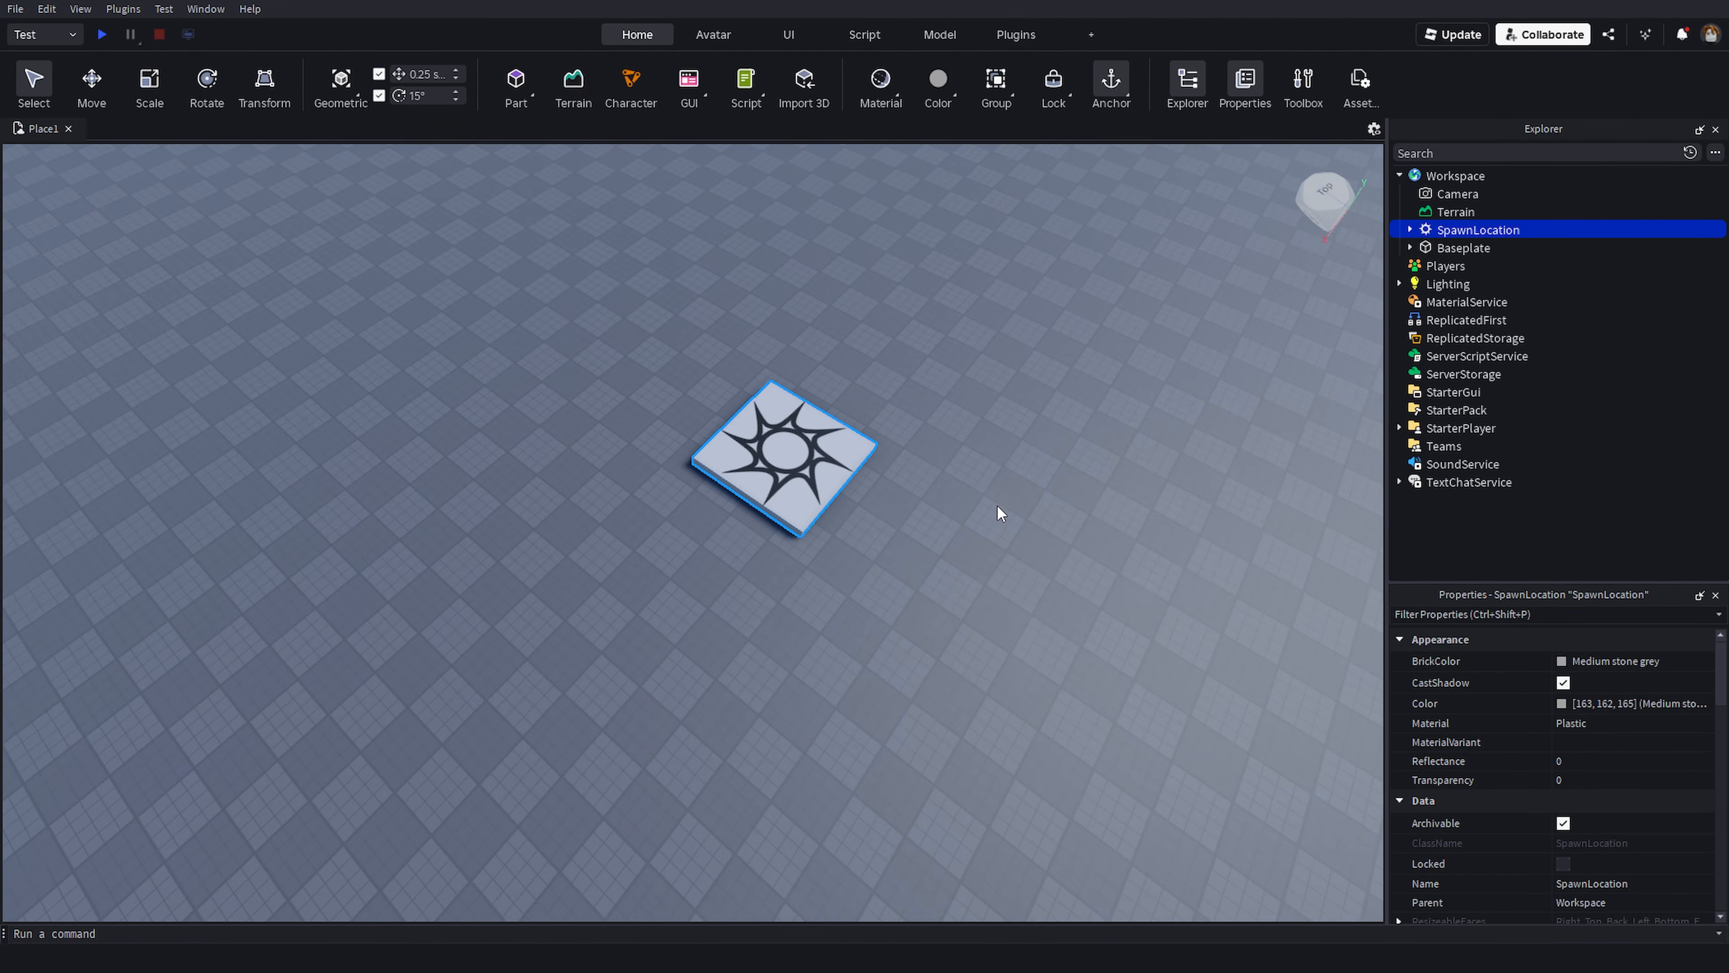
scroll(999, 513, "up", 3)
scroll(1552, 776, "down", 3)
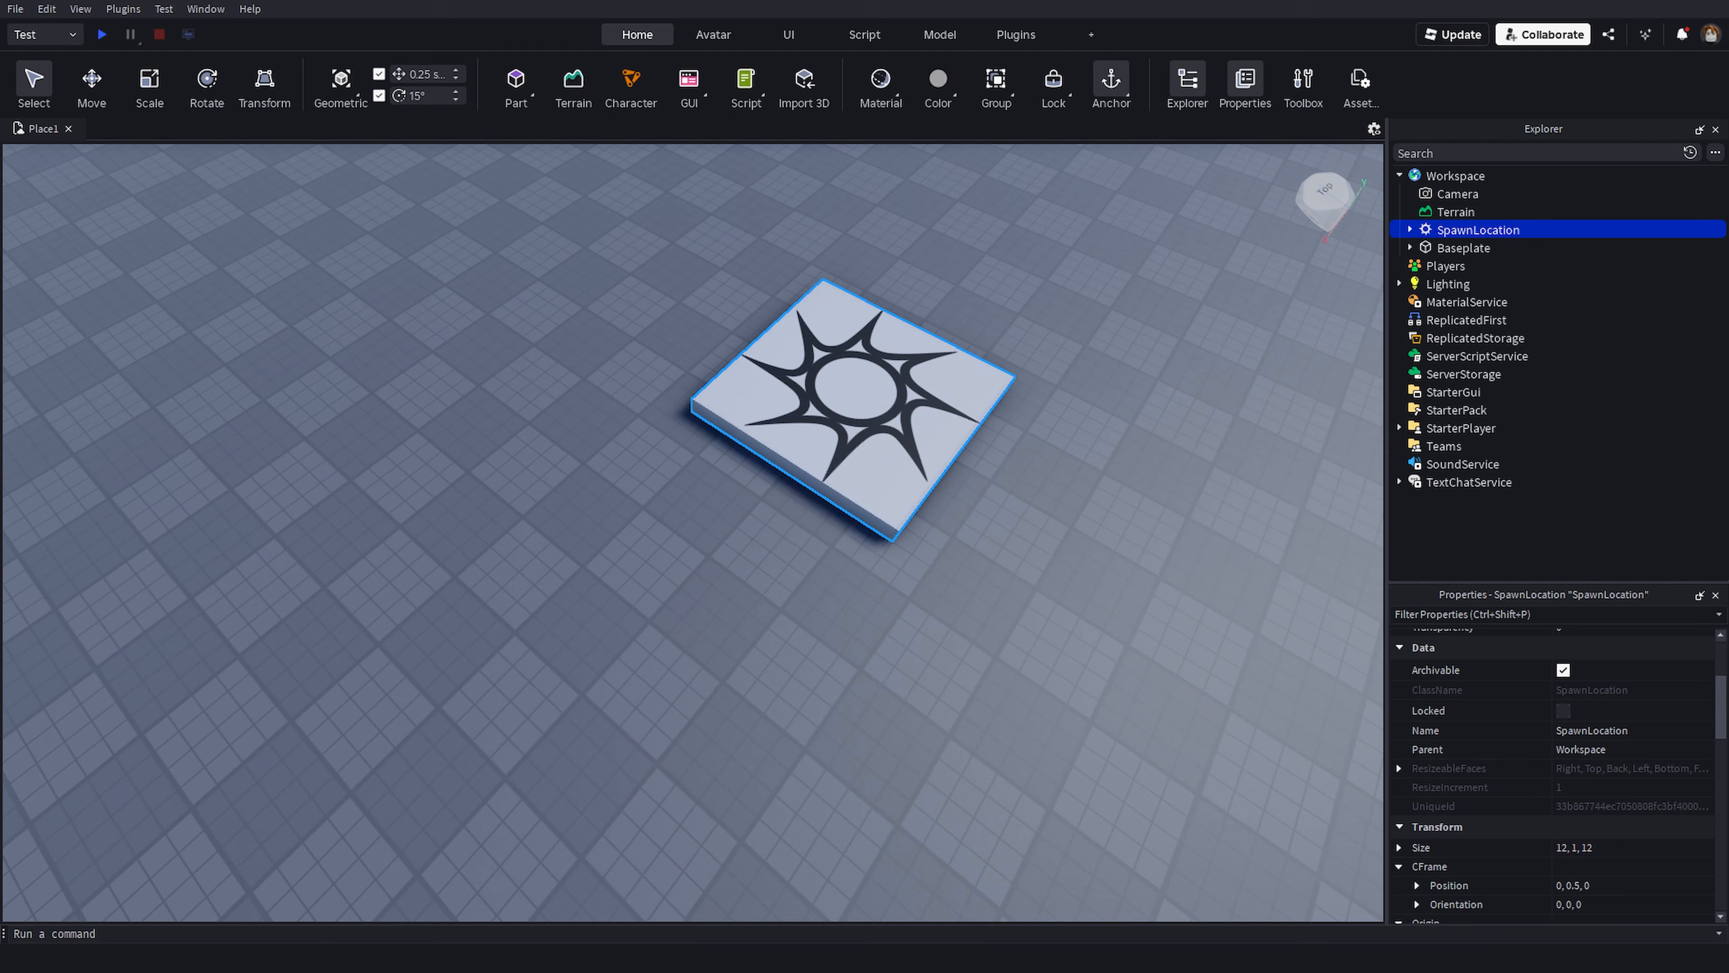
scroll(1552, 777, "down", 3)
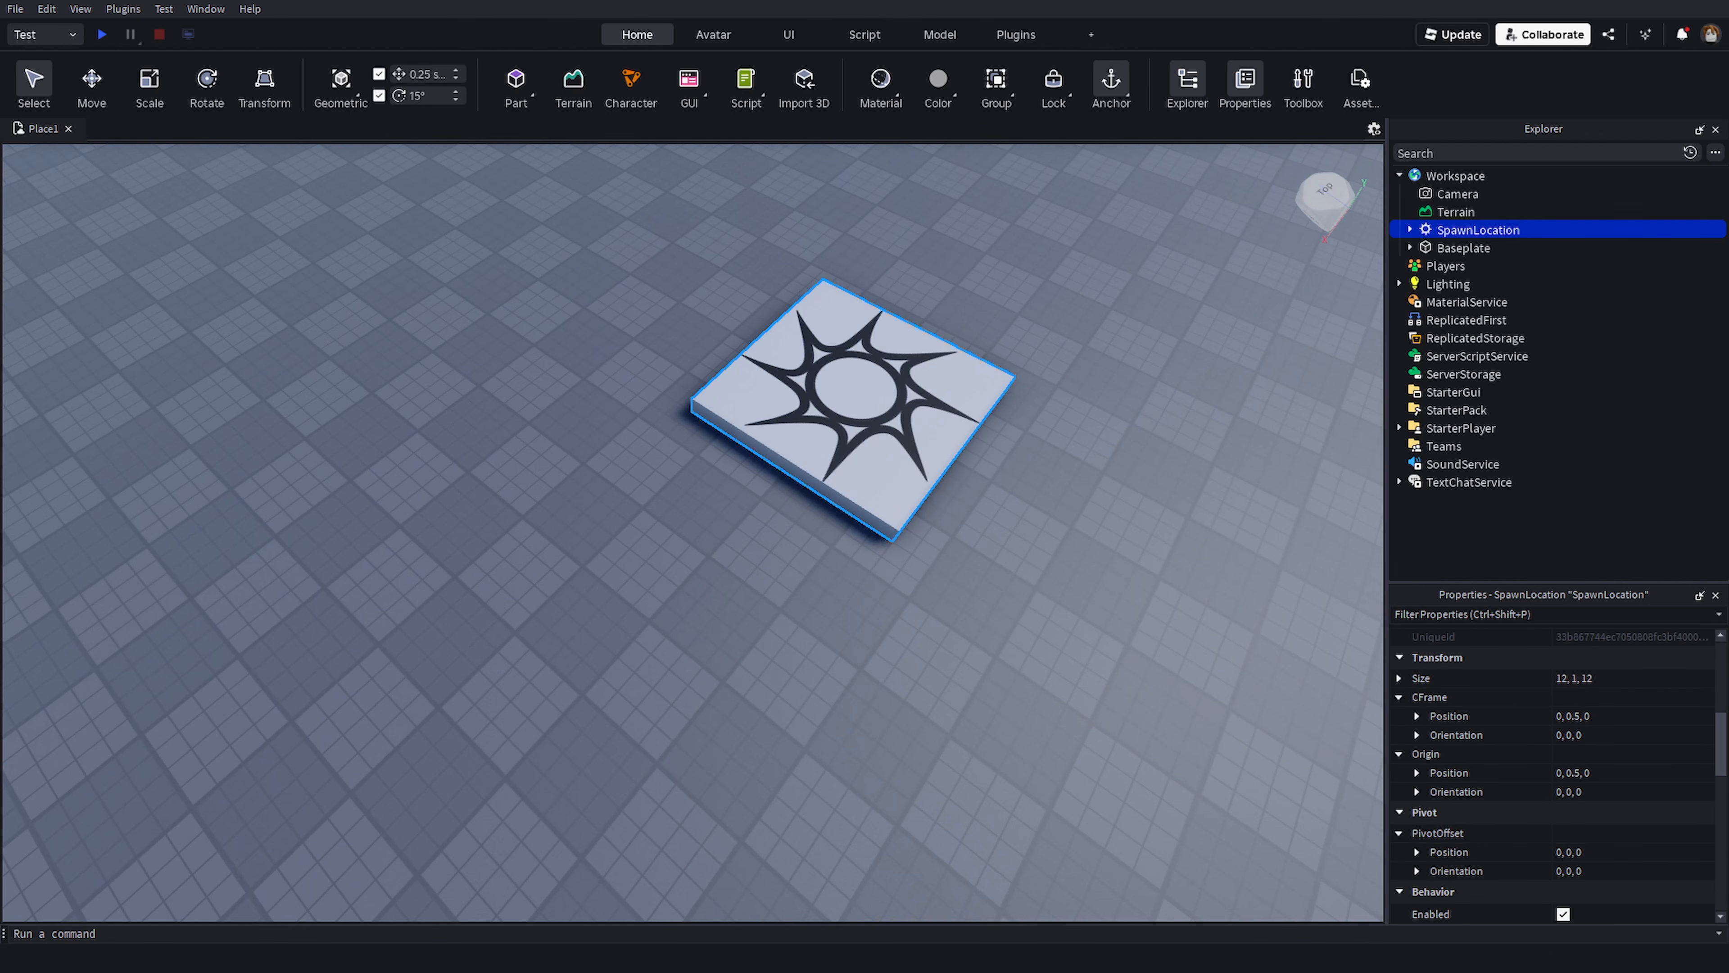
scroll(1552, 777, "up", 6)
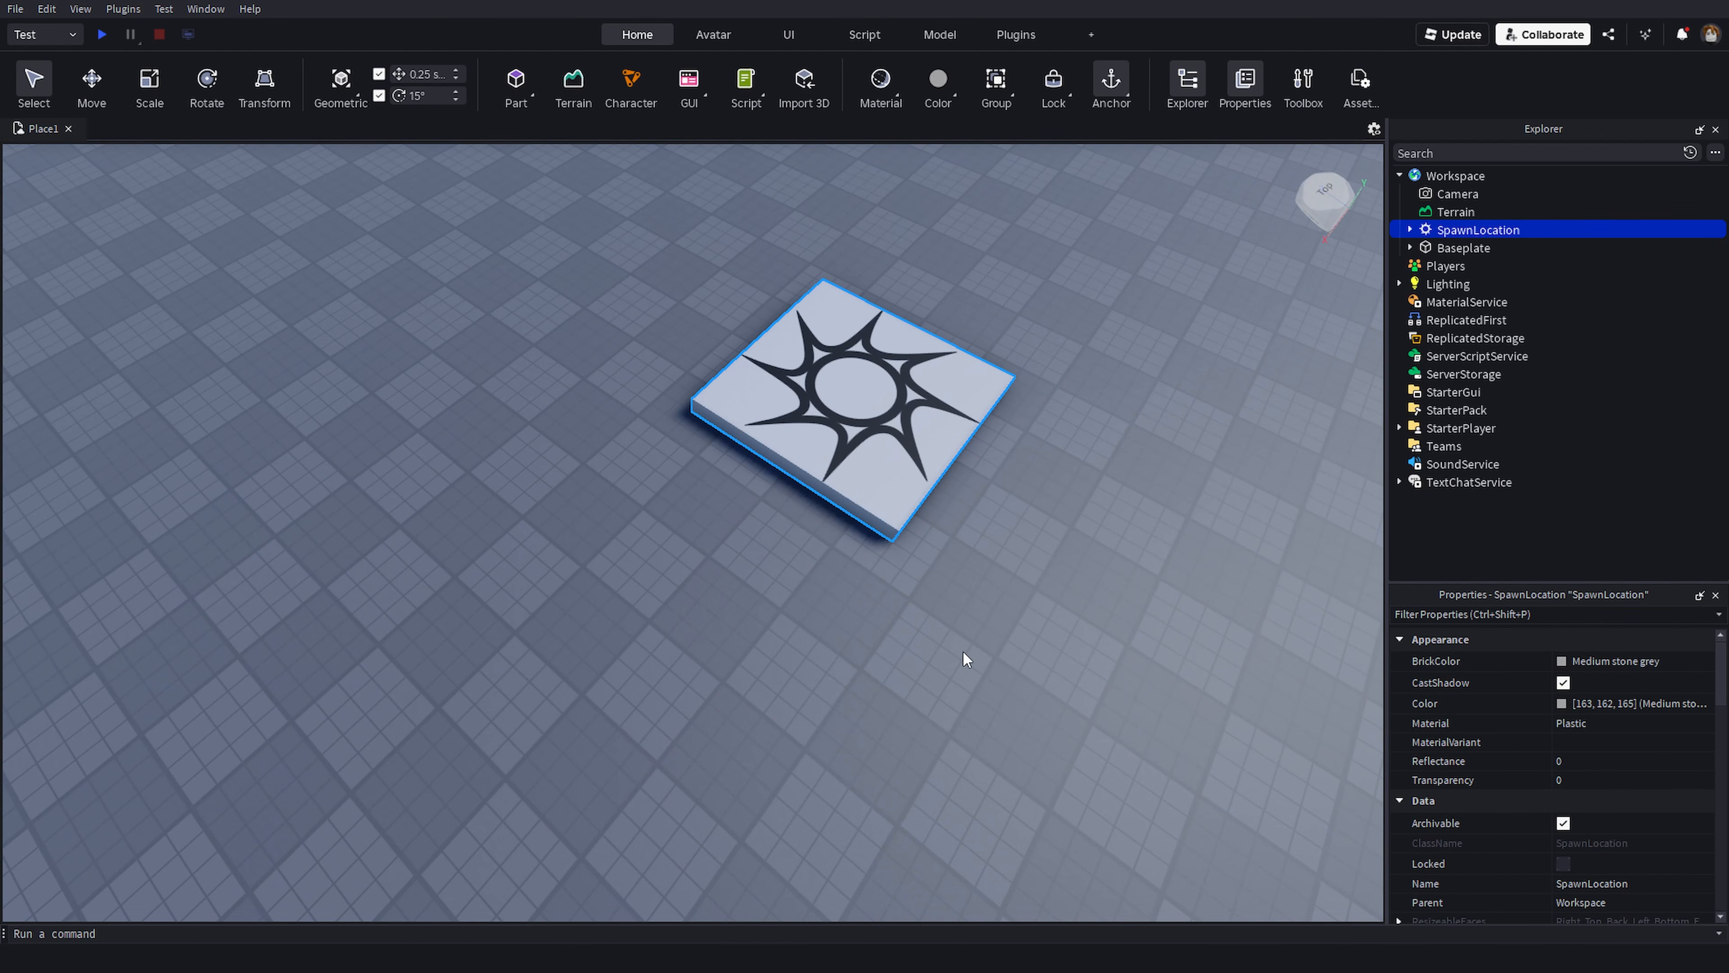
- Reselect the SpawnLocation and inspect its Transparency, Collision and Part properties
right_click_drag(962, 649, 1007, 558)
left_click(887, 413)
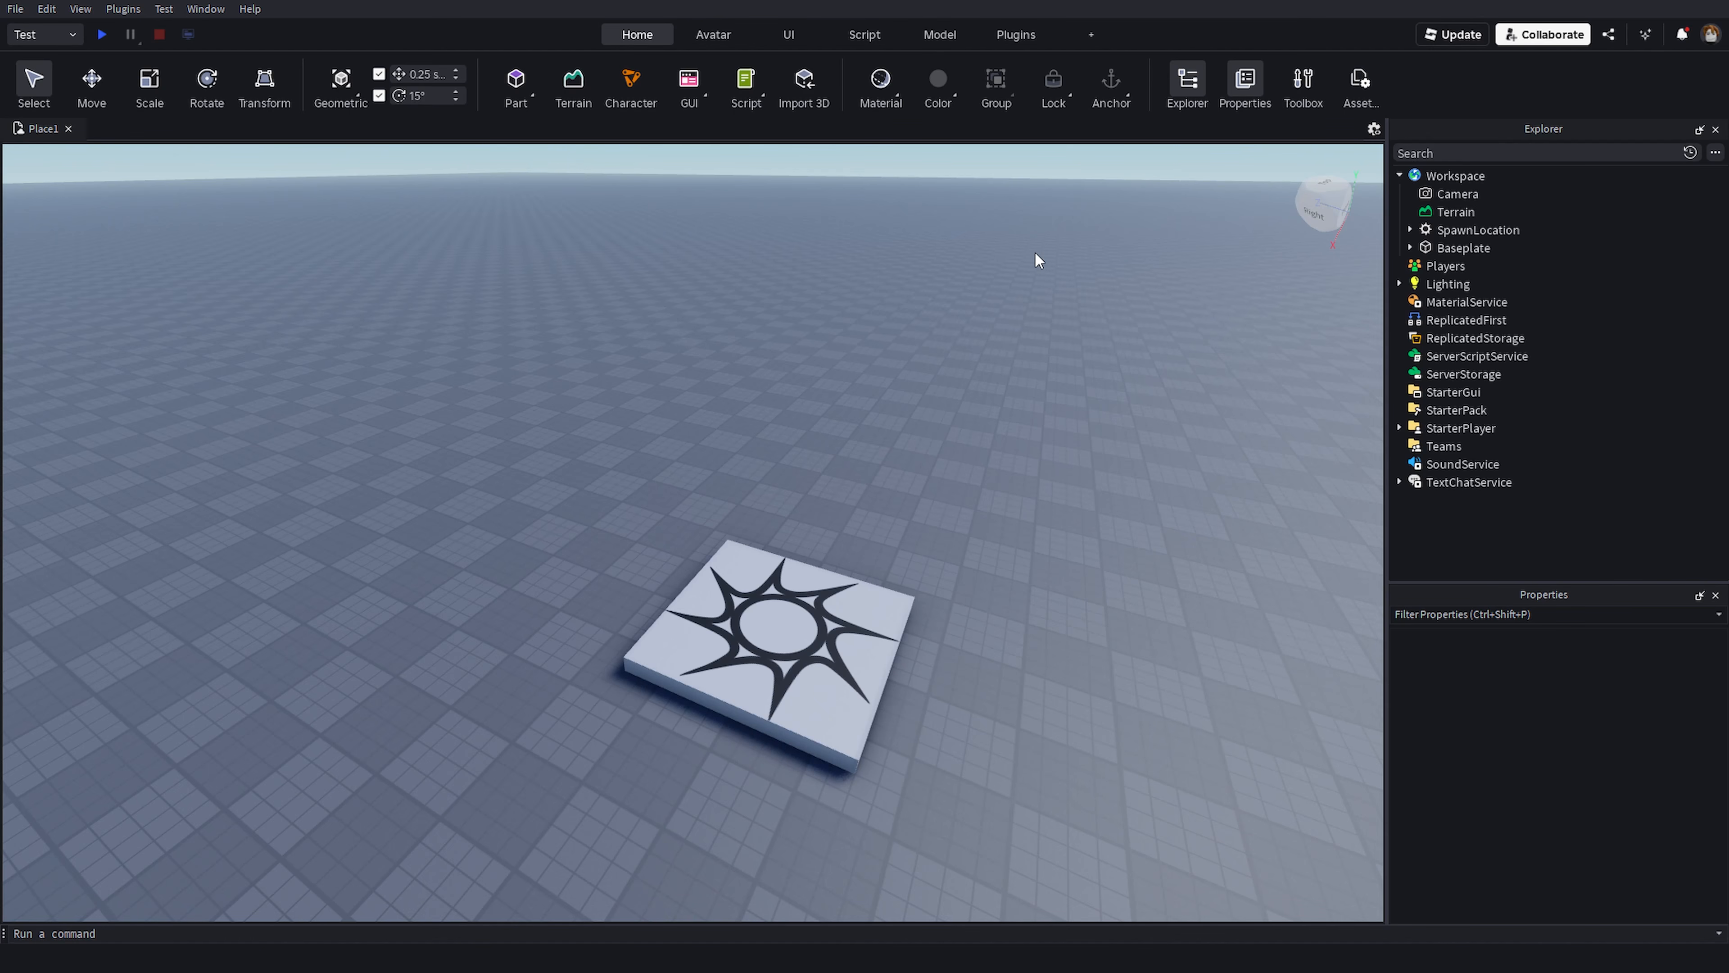
left_click(839, 577)
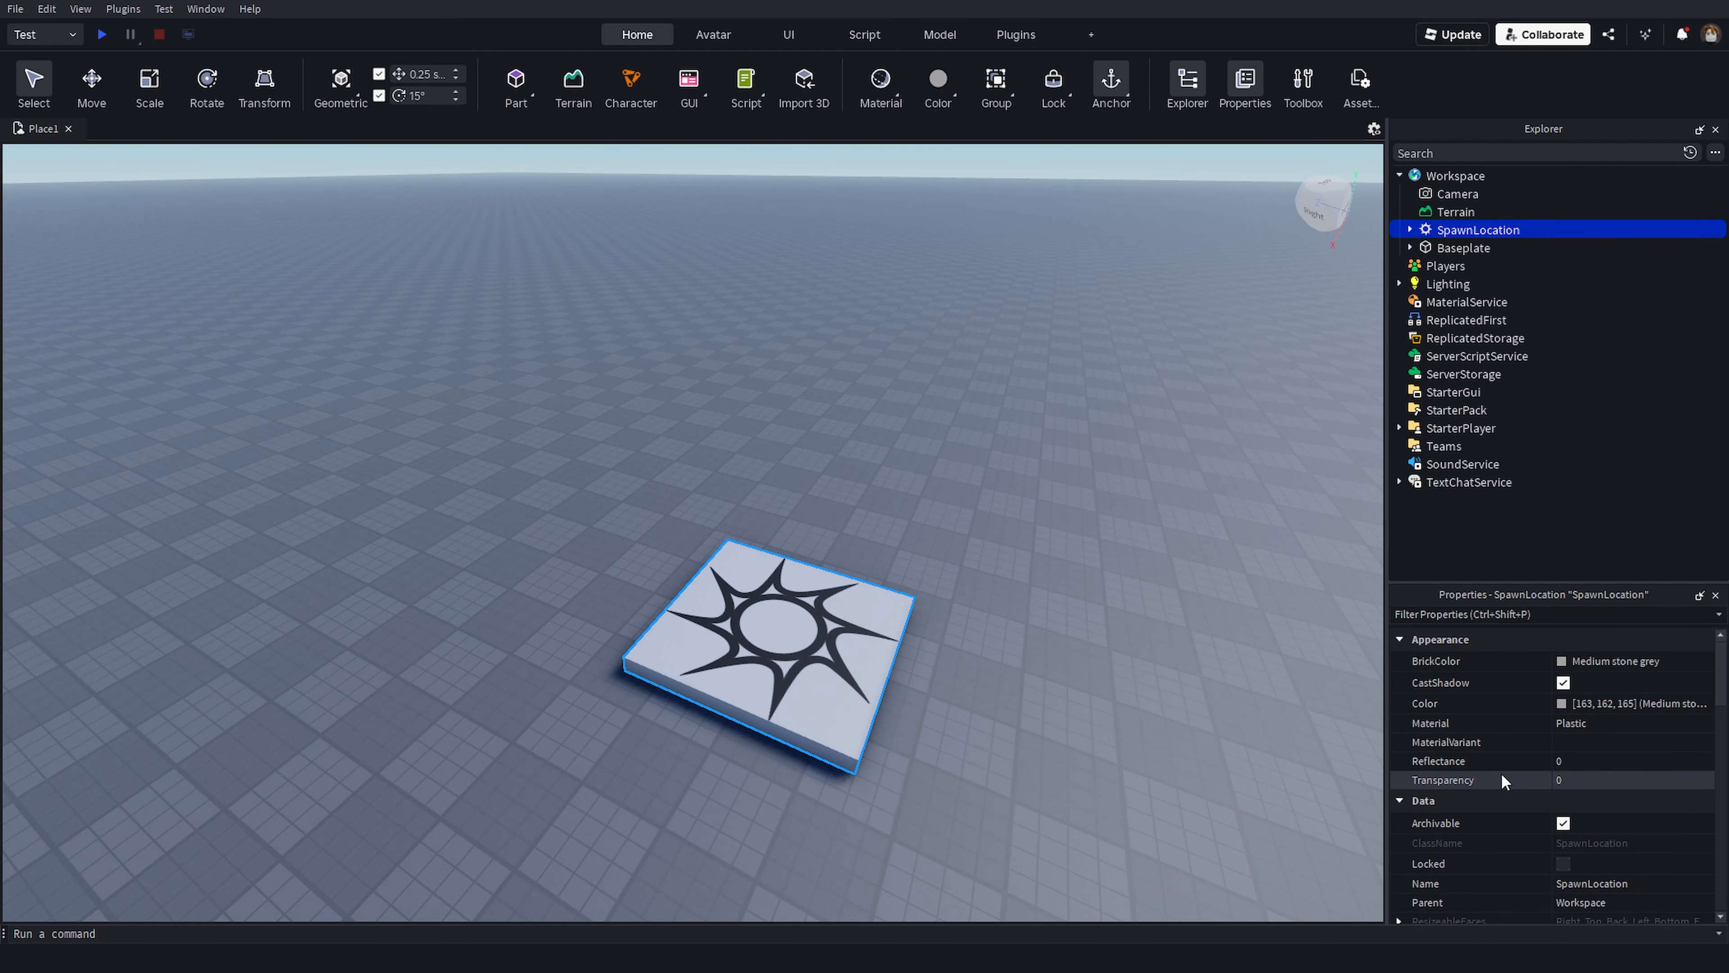
left_click(1485, 783)
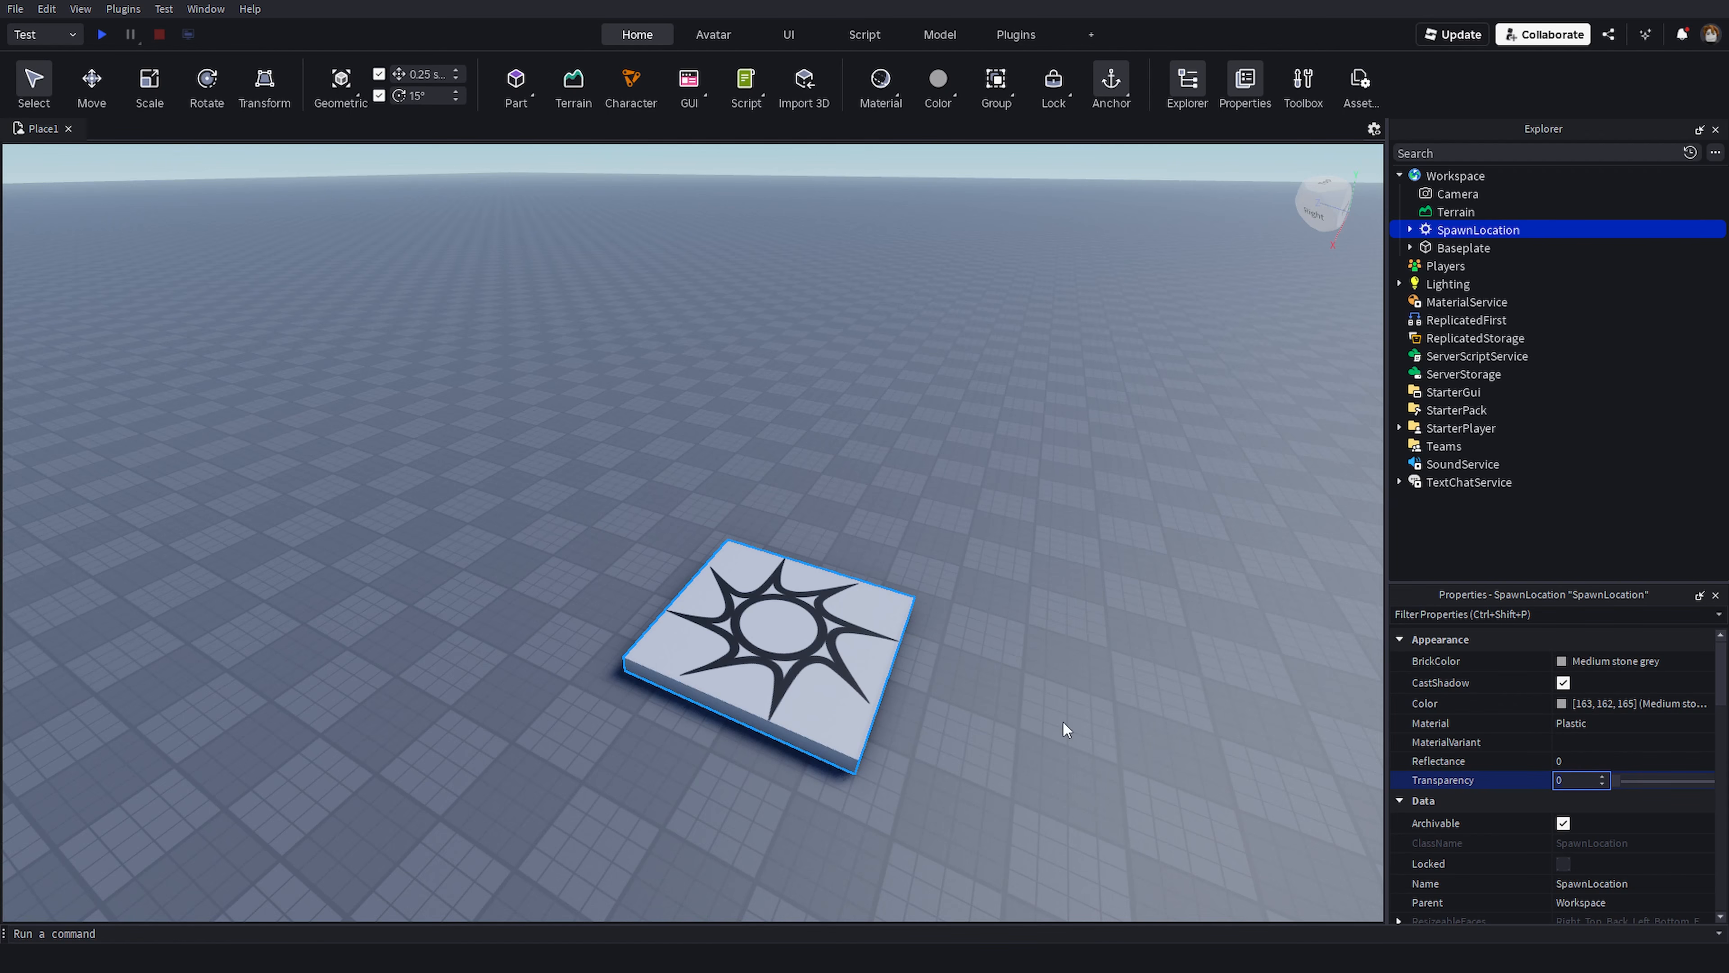
right_click_drag(1034, 633, 1021, 644)
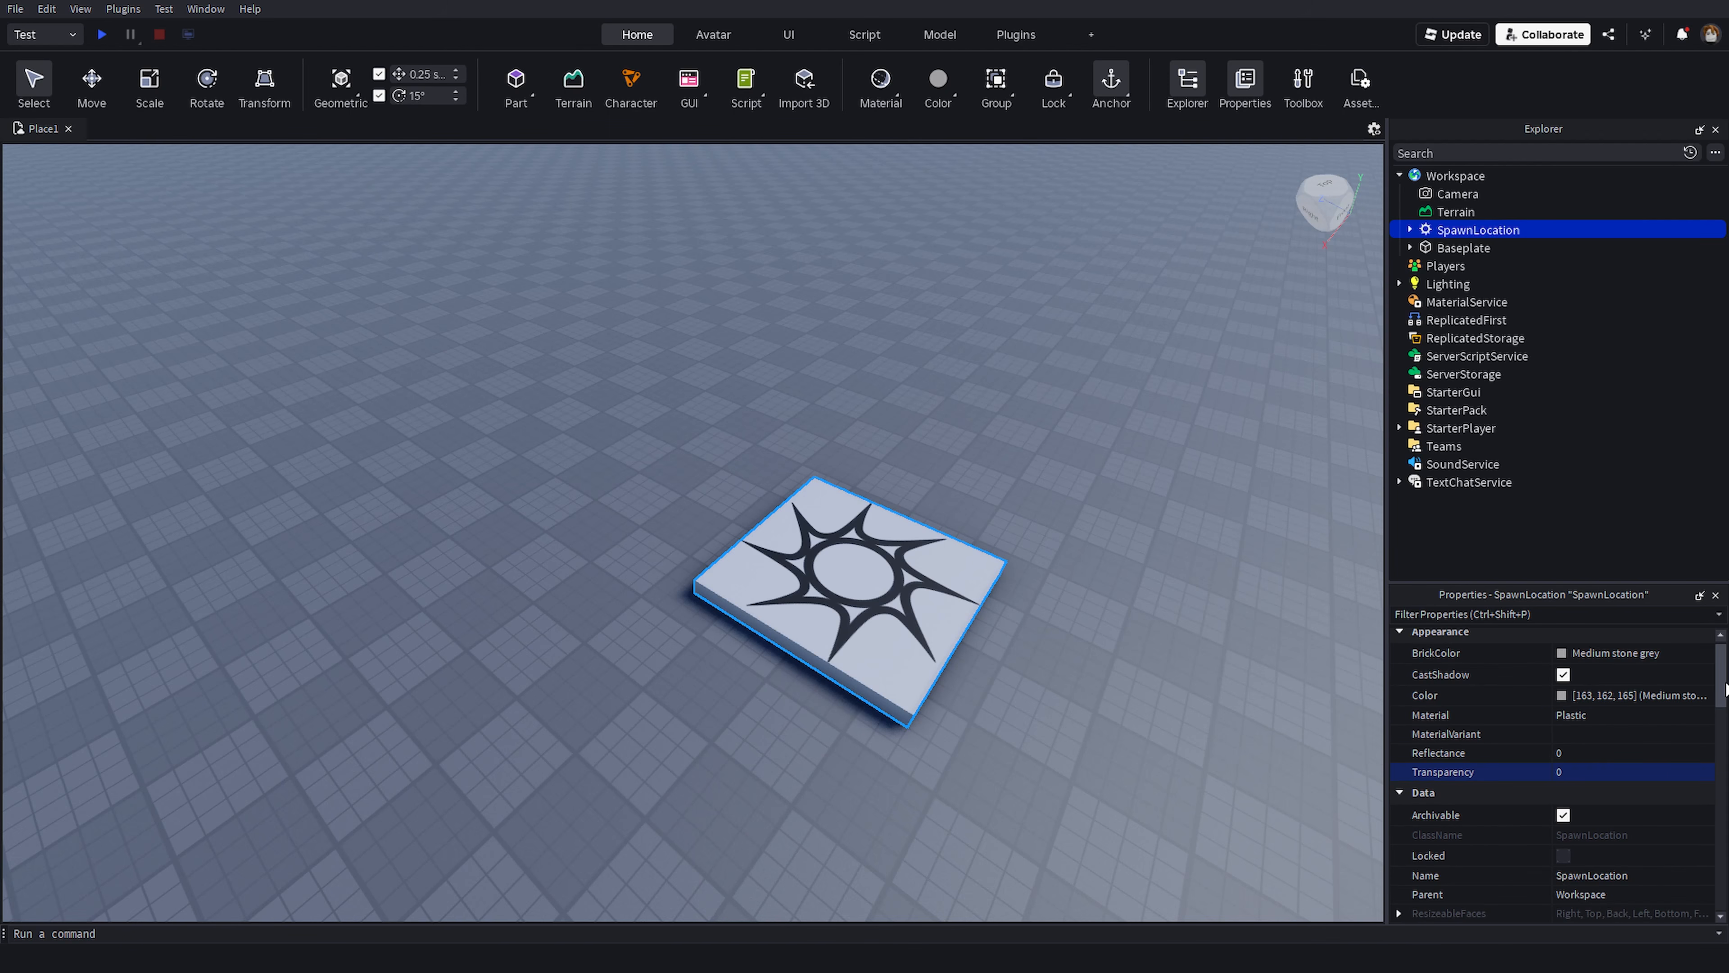
scroll(1725, 767, "down", 8)
left_click_drag(1725, 766, 1725, 817)
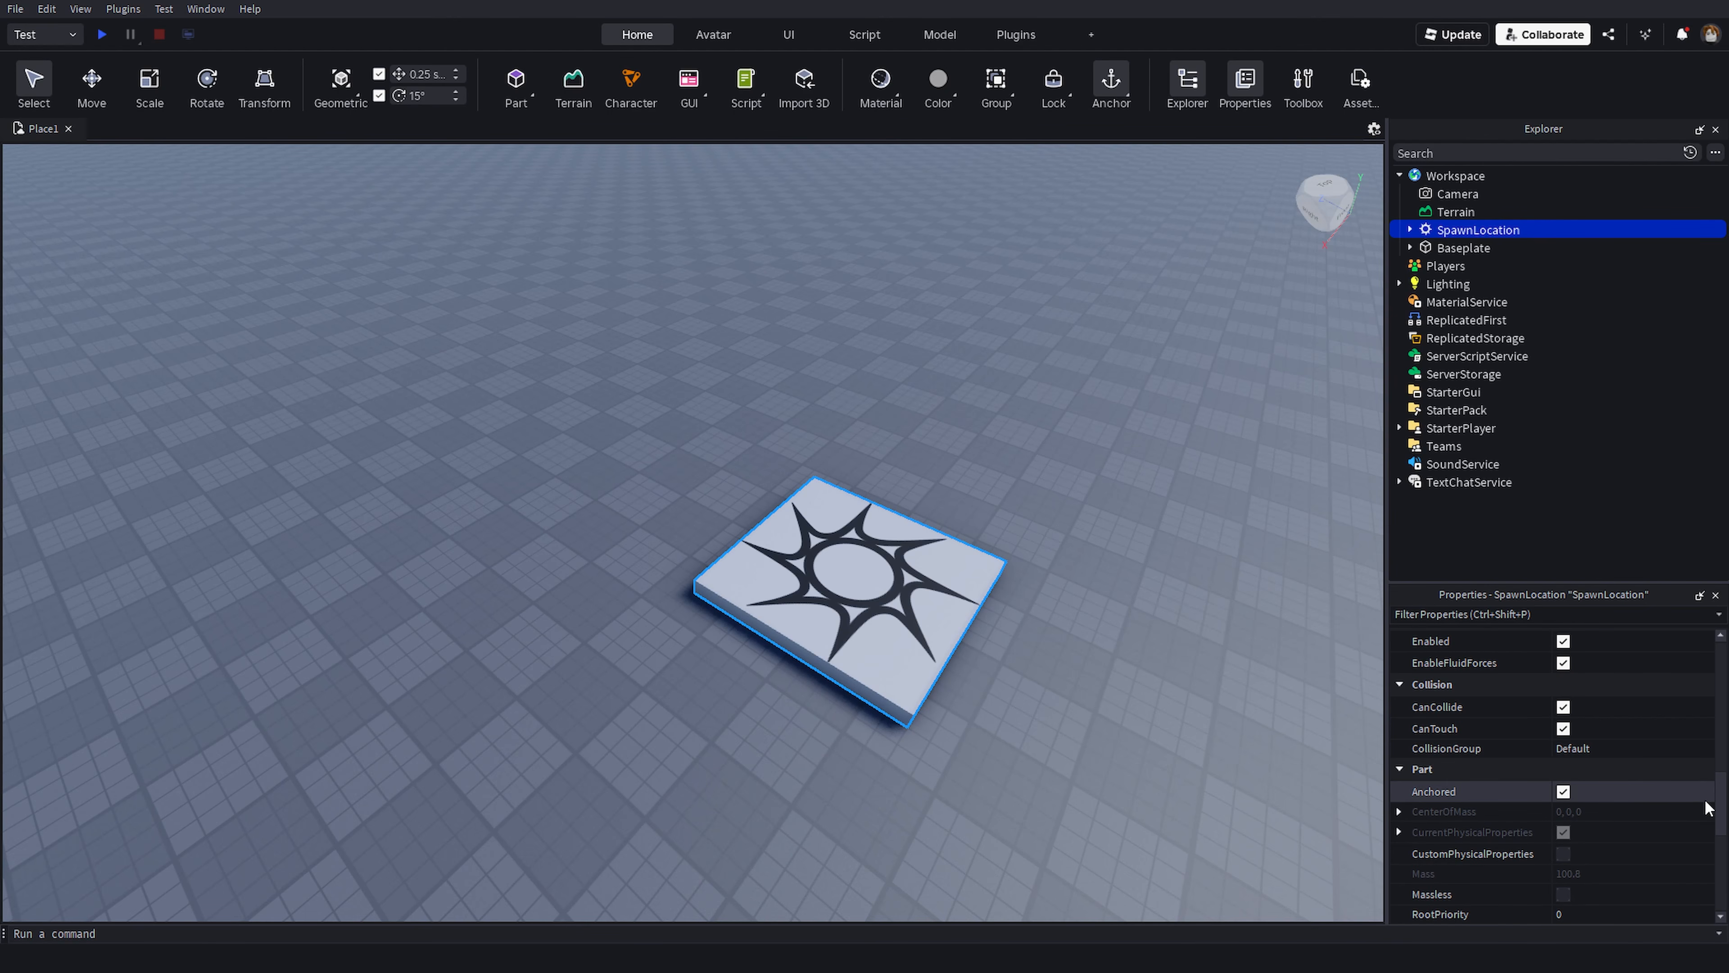
left_click_drag(1720, 812, 1720, 671)
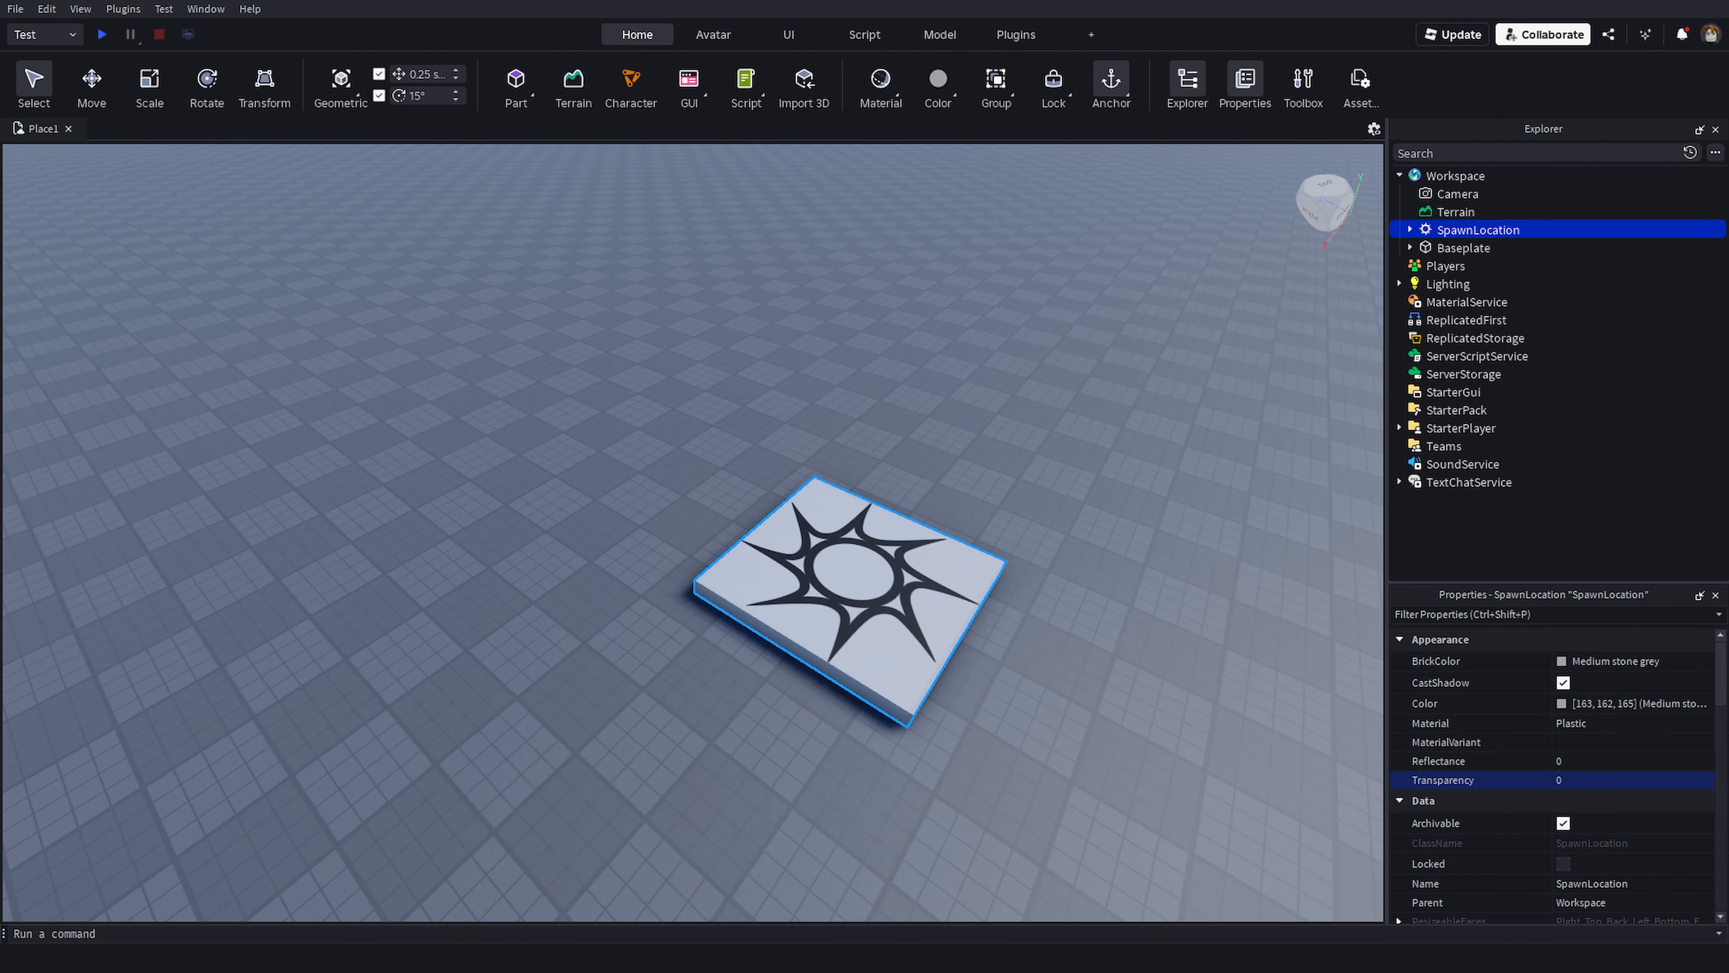
right_click_drag(1023, 641, 953, 633)
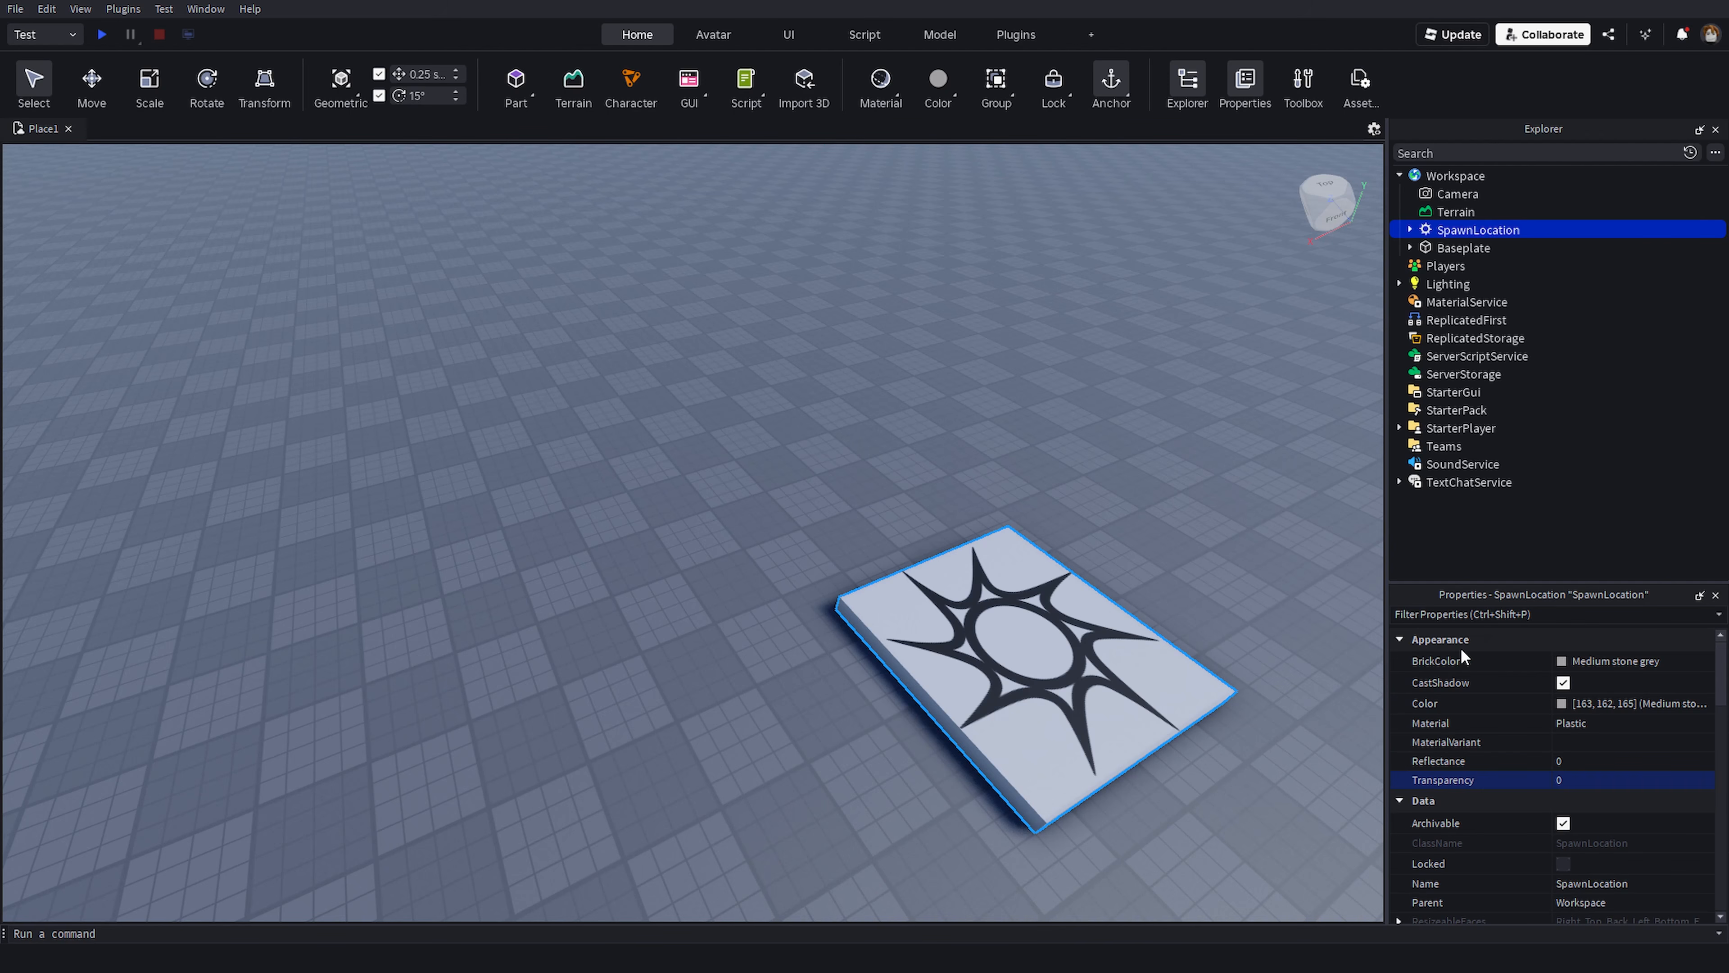
- Set the SpawnLocation's BrickColor to Bright red from the color palette
scroll(1157, 678, "down", 2)
left_click(1565, 703)
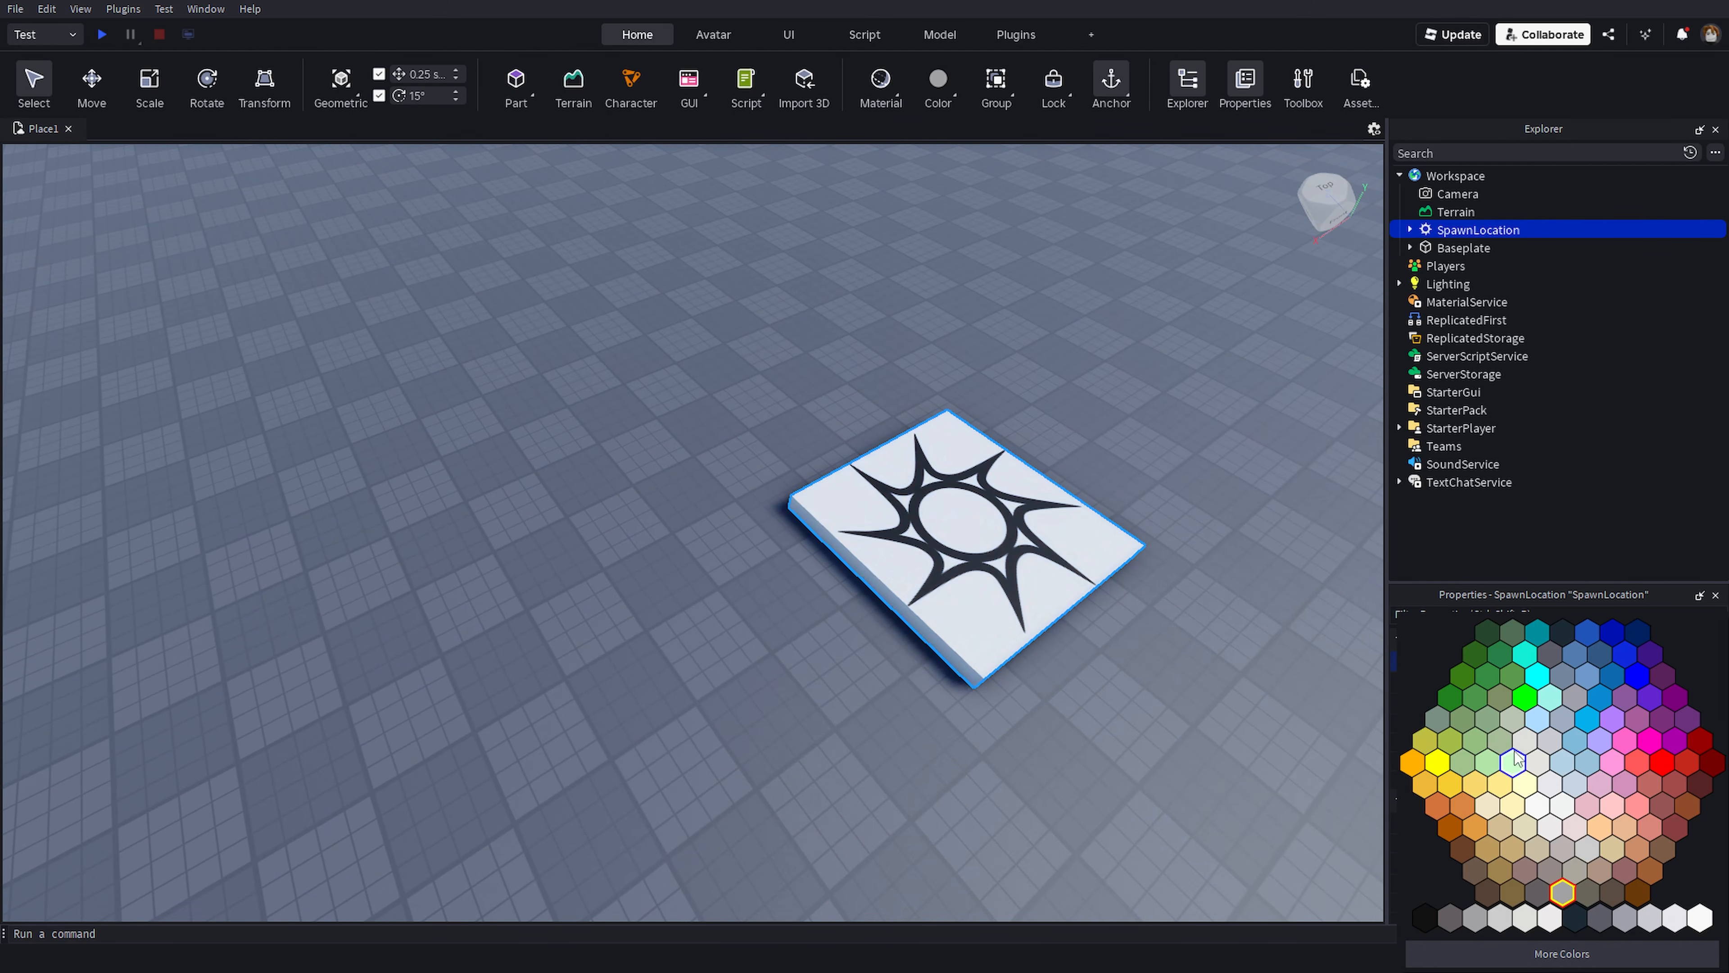
left_click(1490, 593)
left_click(1588, 658)
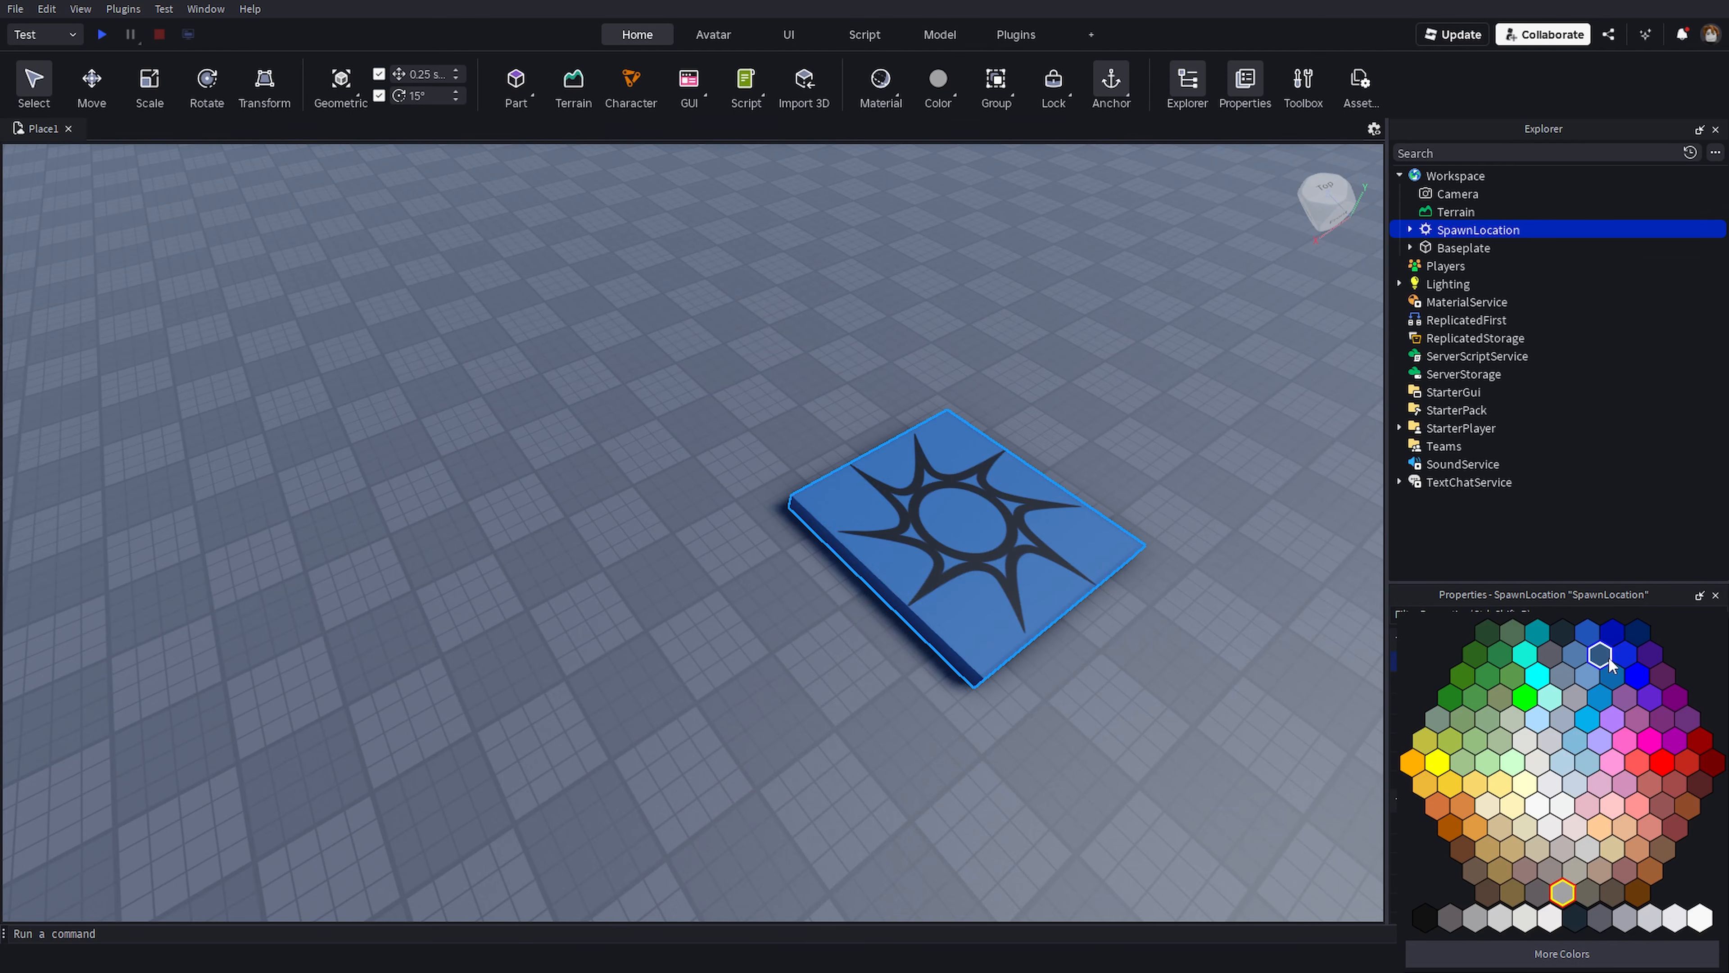
left_click(1689, 762)
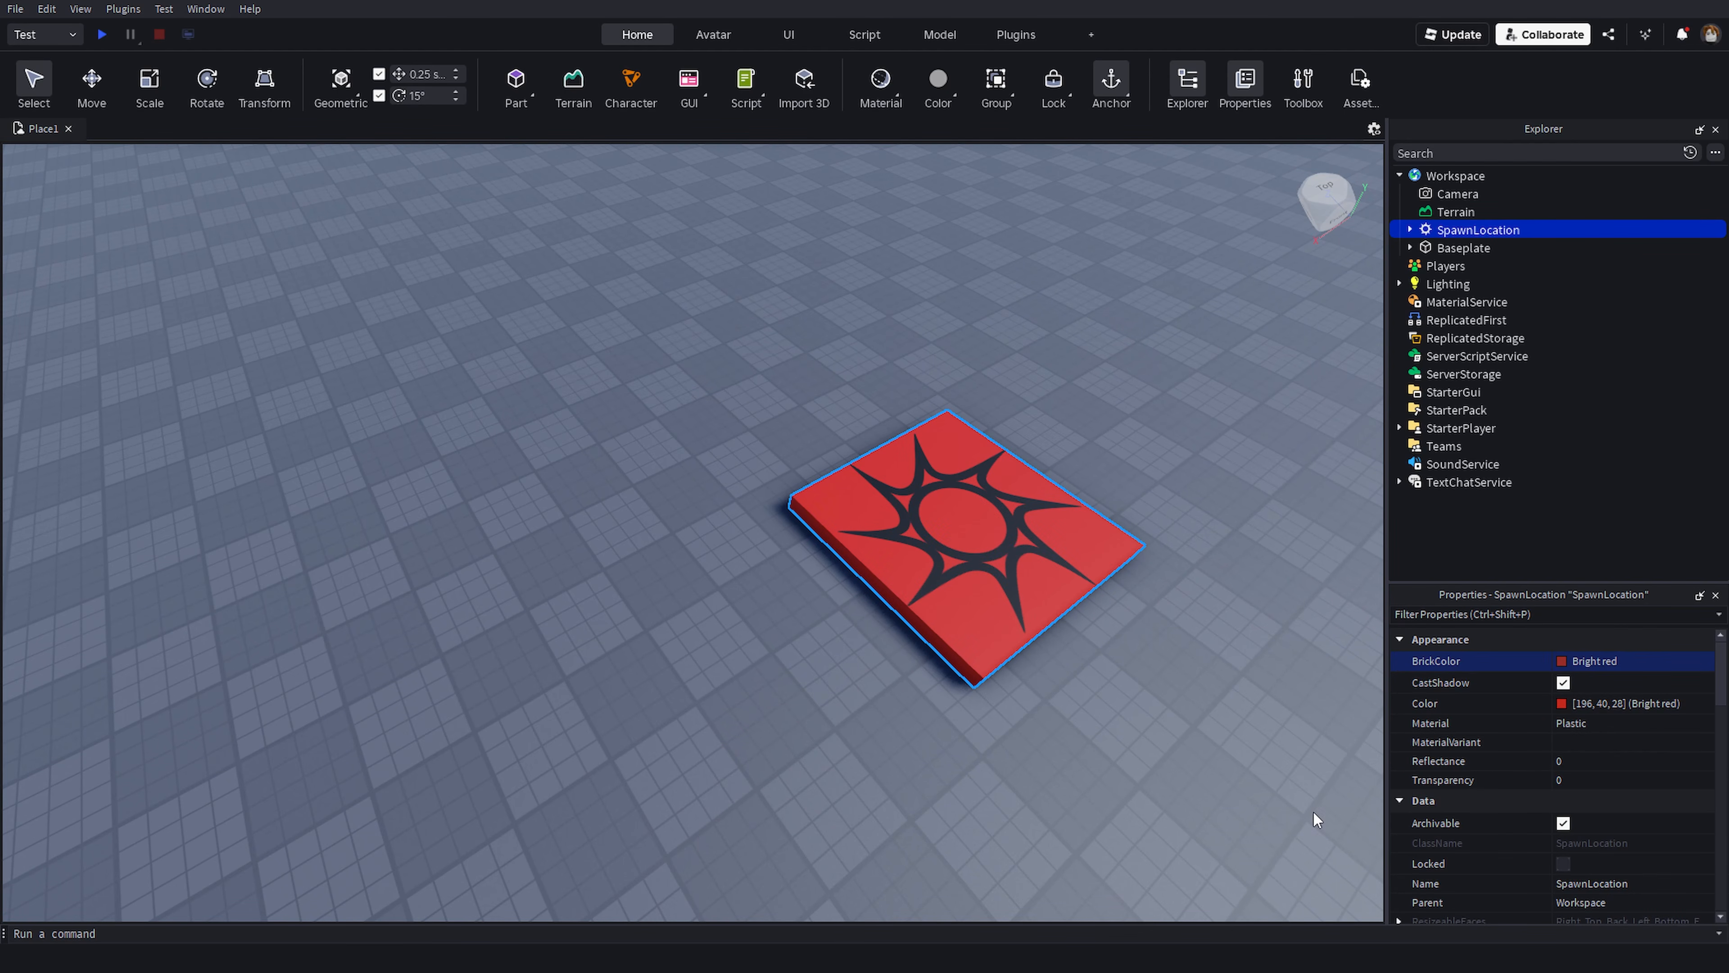
- Set the SpawnLocation's Transparency to 0.45 and deselect it
scroll(1273, 762, "up", 2)
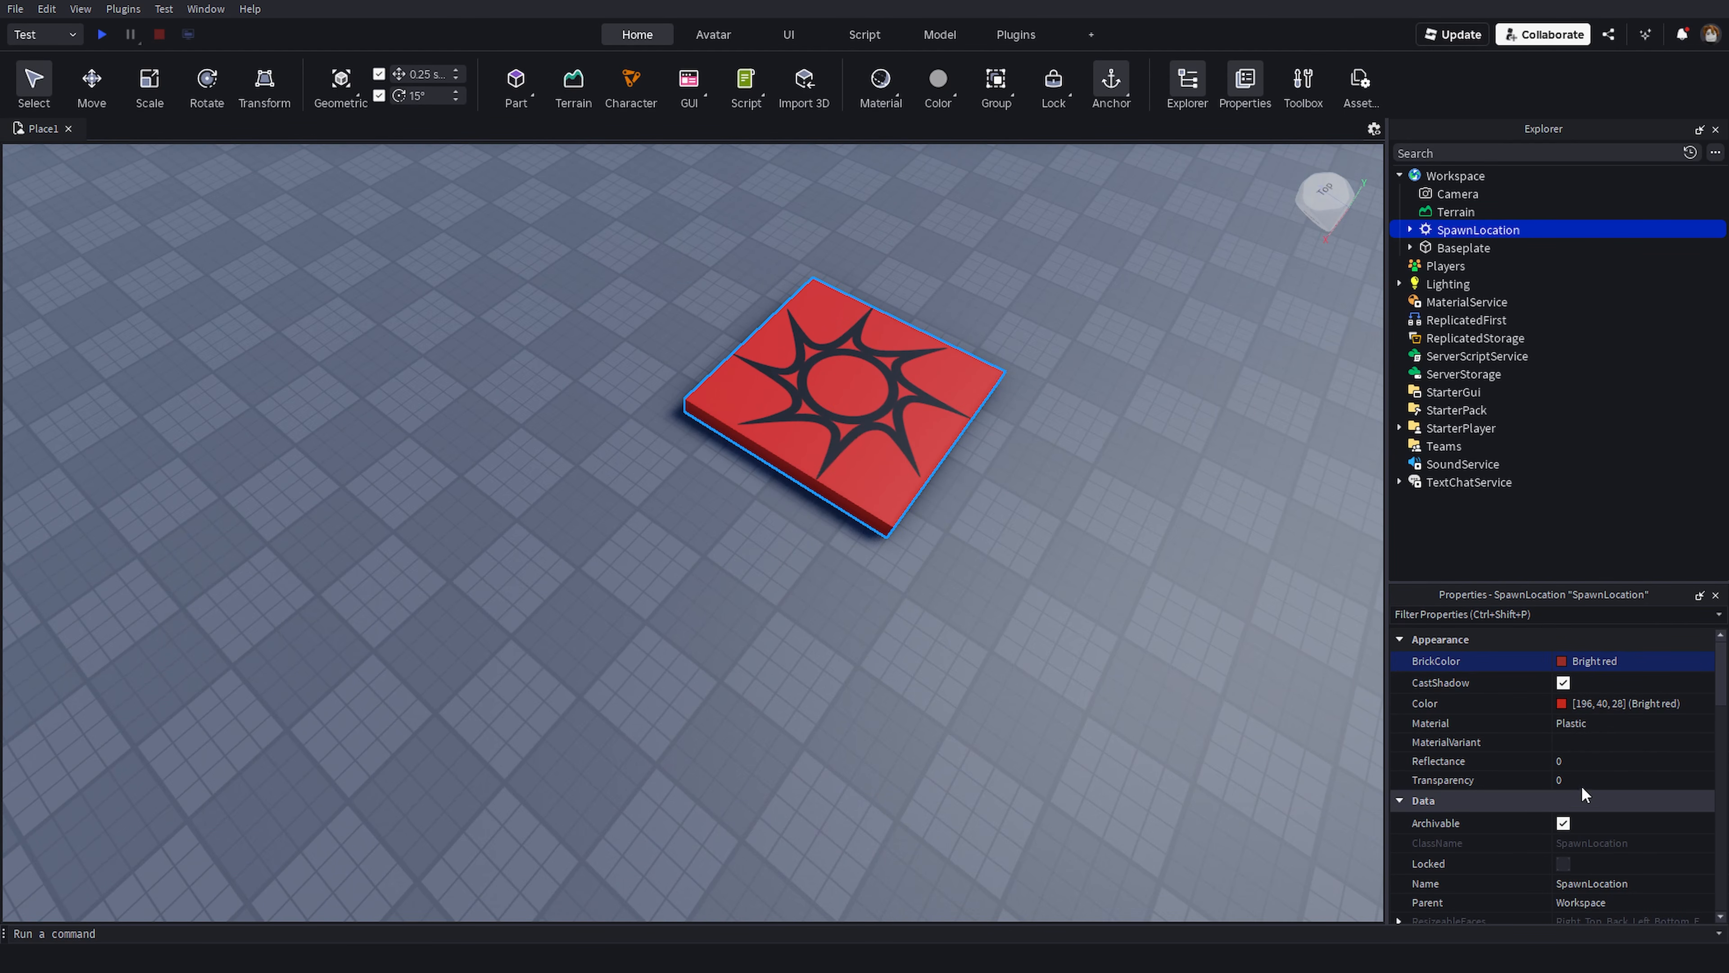
left_click(1583, 780)
left_click_drag(1623, 781, 1660, 782)
left_click(1043, 576)
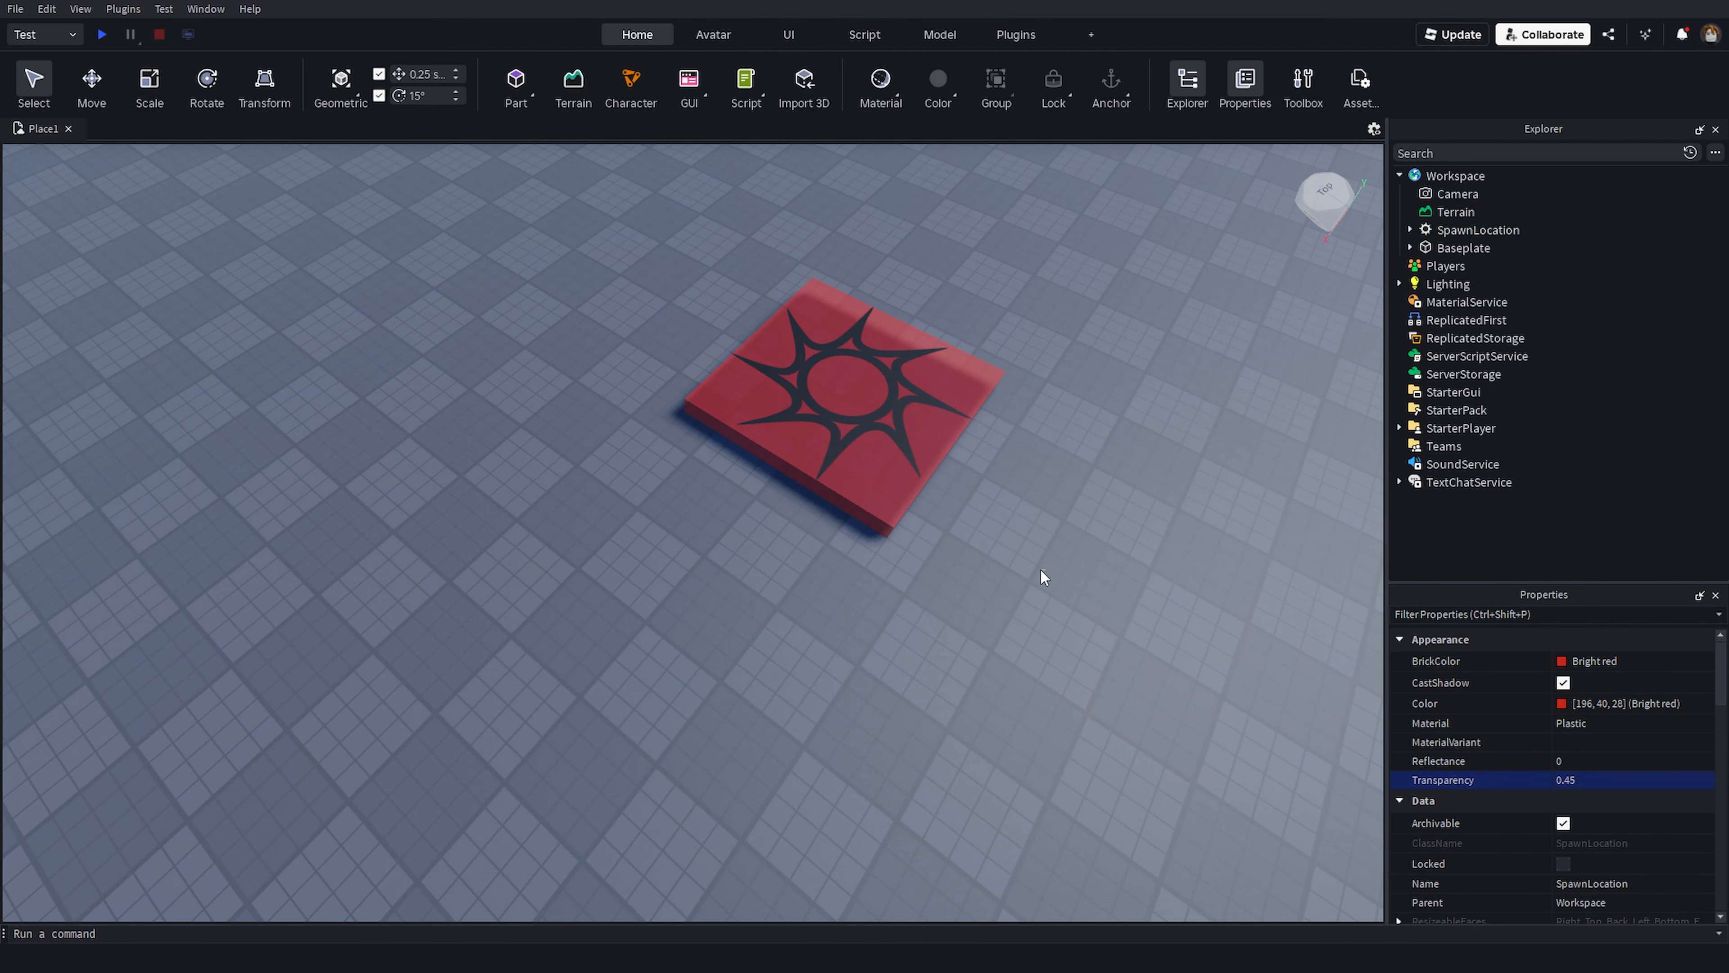
- Fly the camera around the SpawnLocation to view it from different angles
key("w")
right_click_drag(962, 674, 962, 674)
key("s")
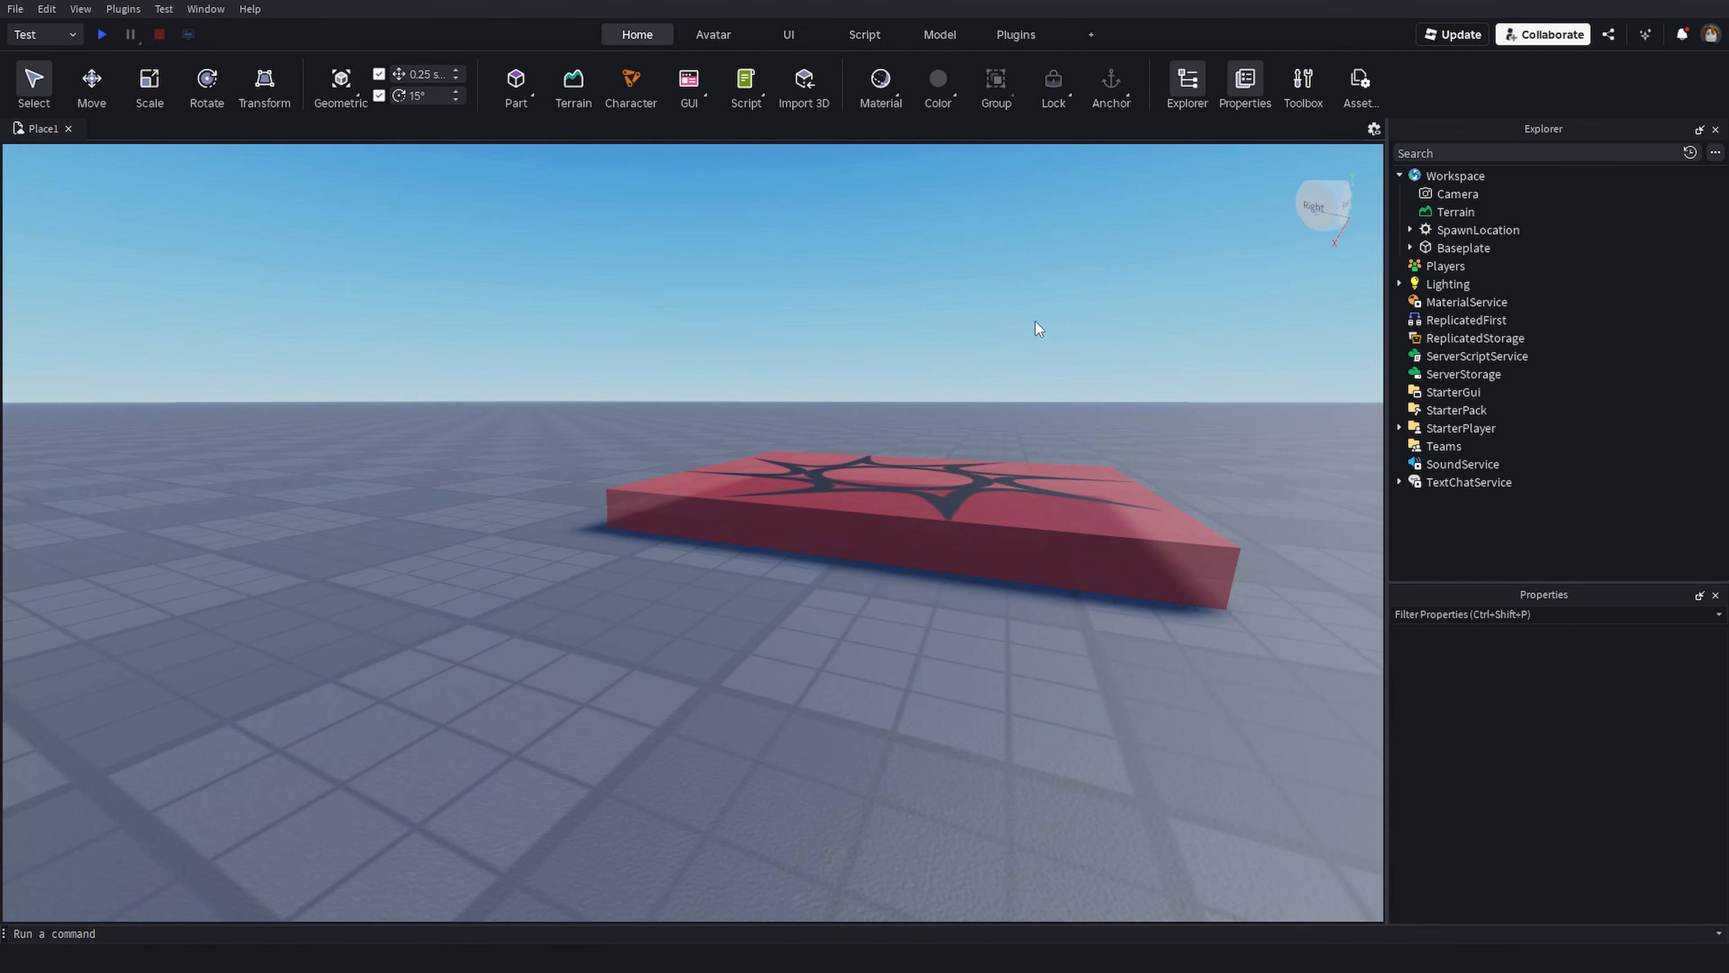
key("a")
right_click_drag(1003, 331, 921, 373)
key("s")
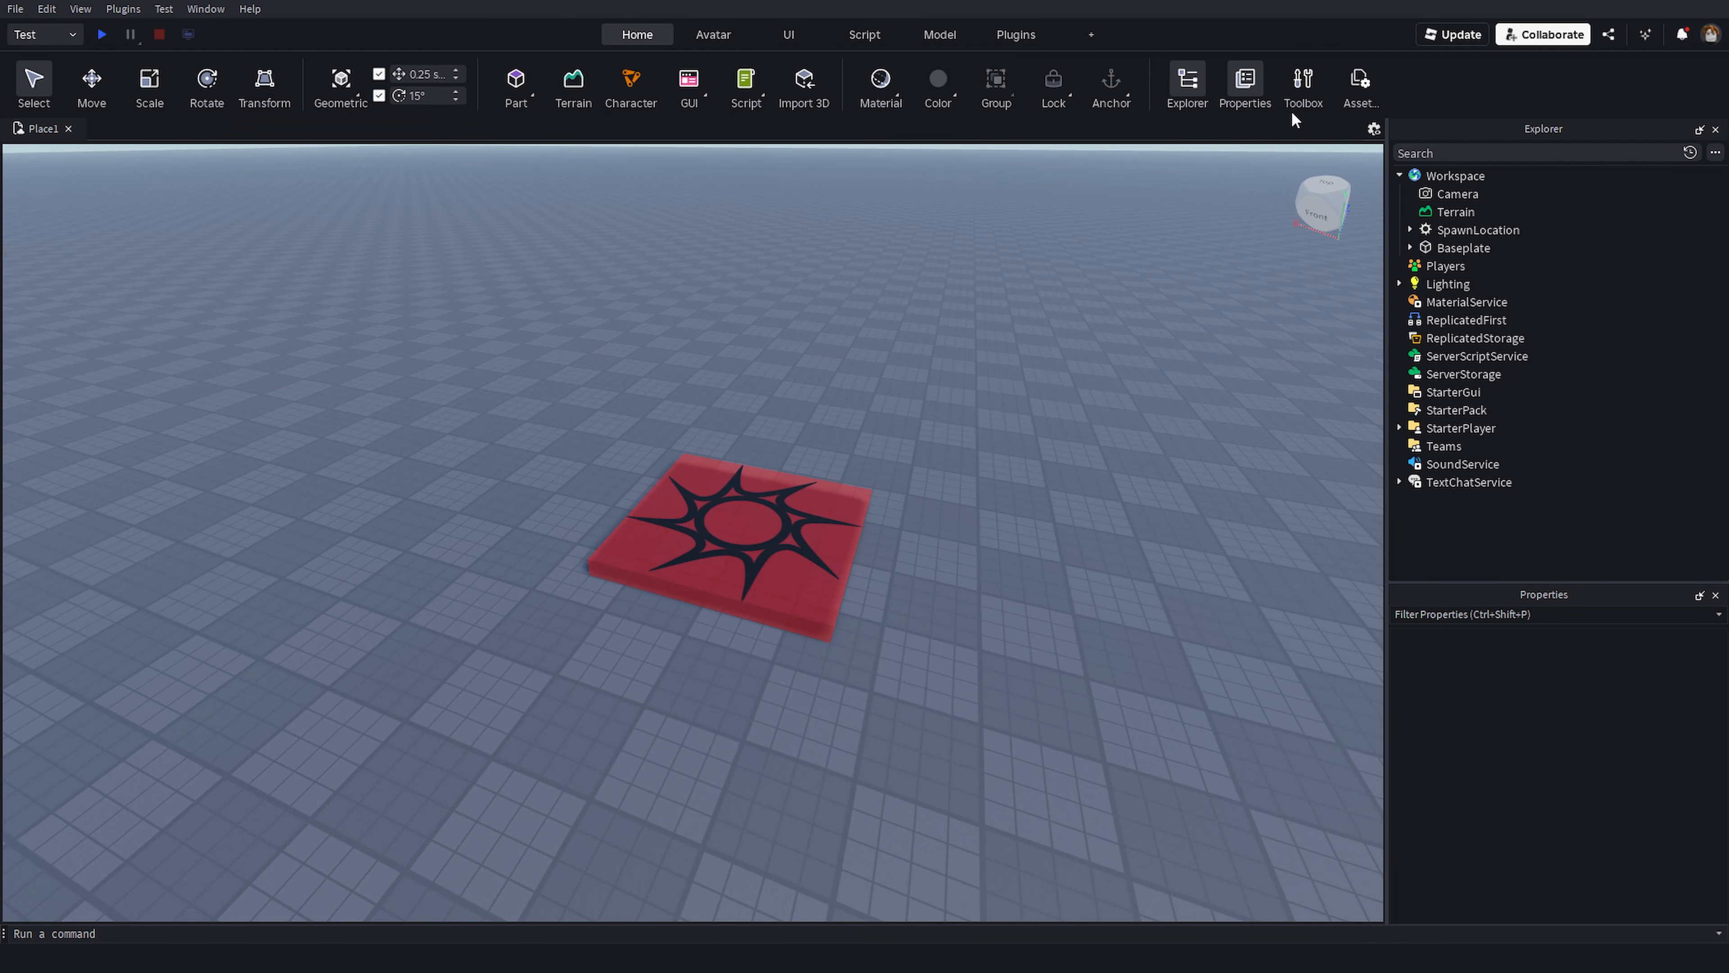
- Open the Toolbox window
left_click(206, 9)
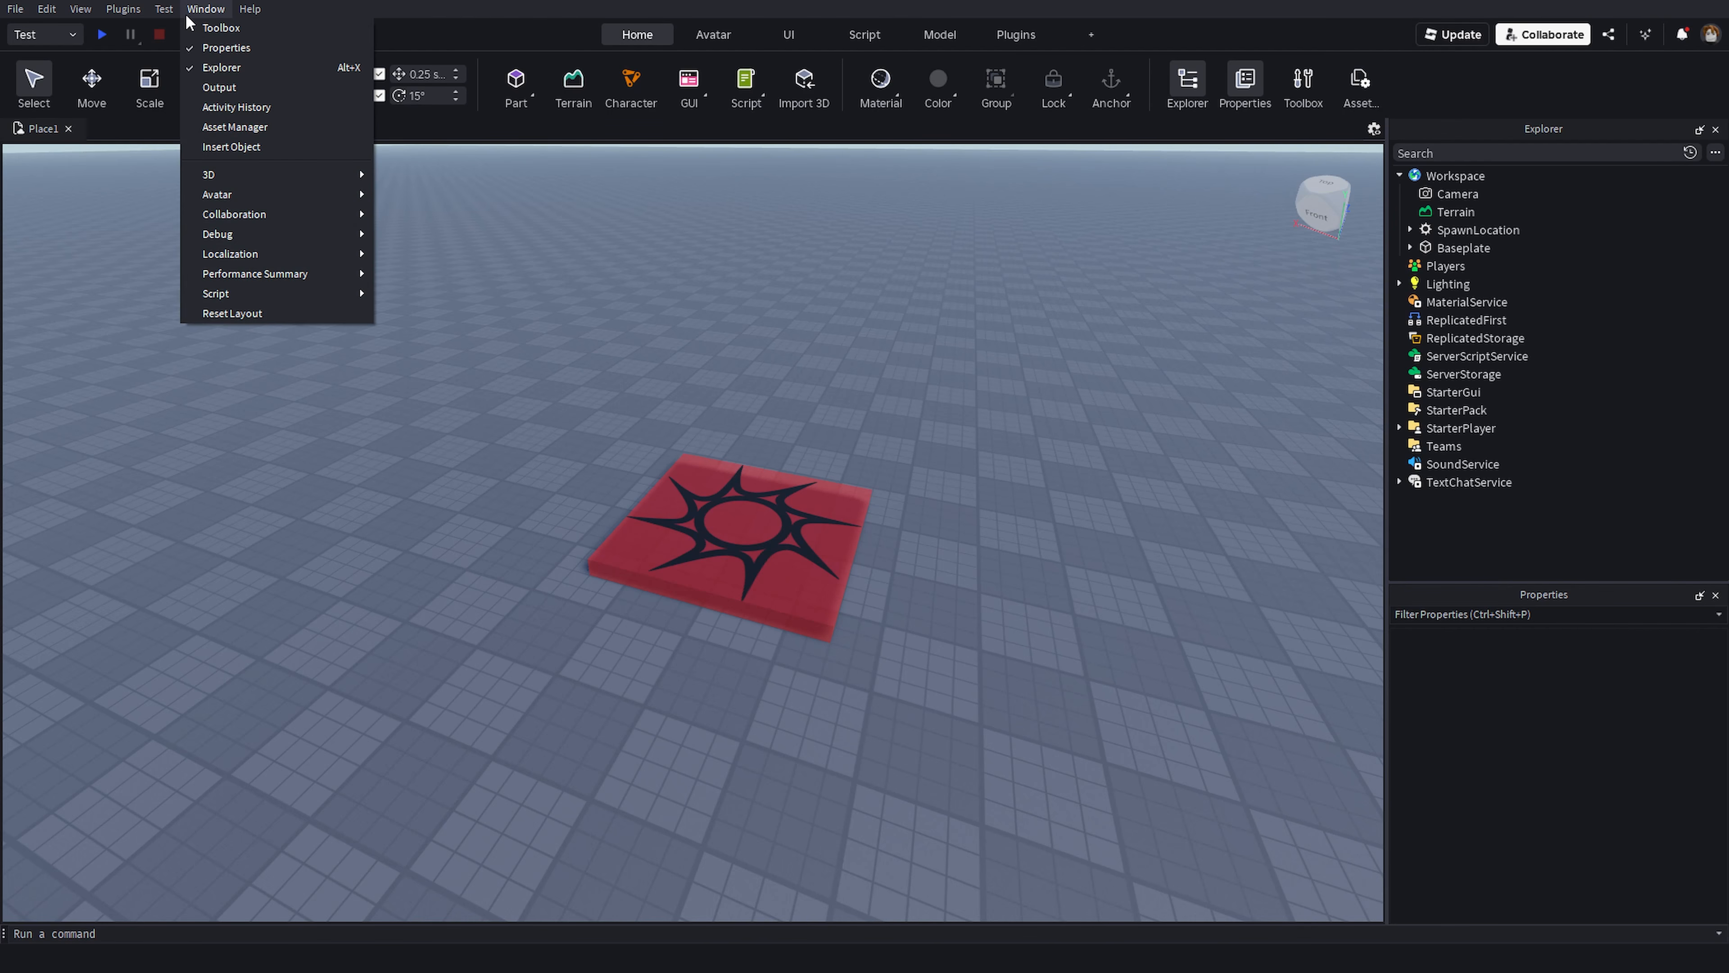
left_click(1313, 82)
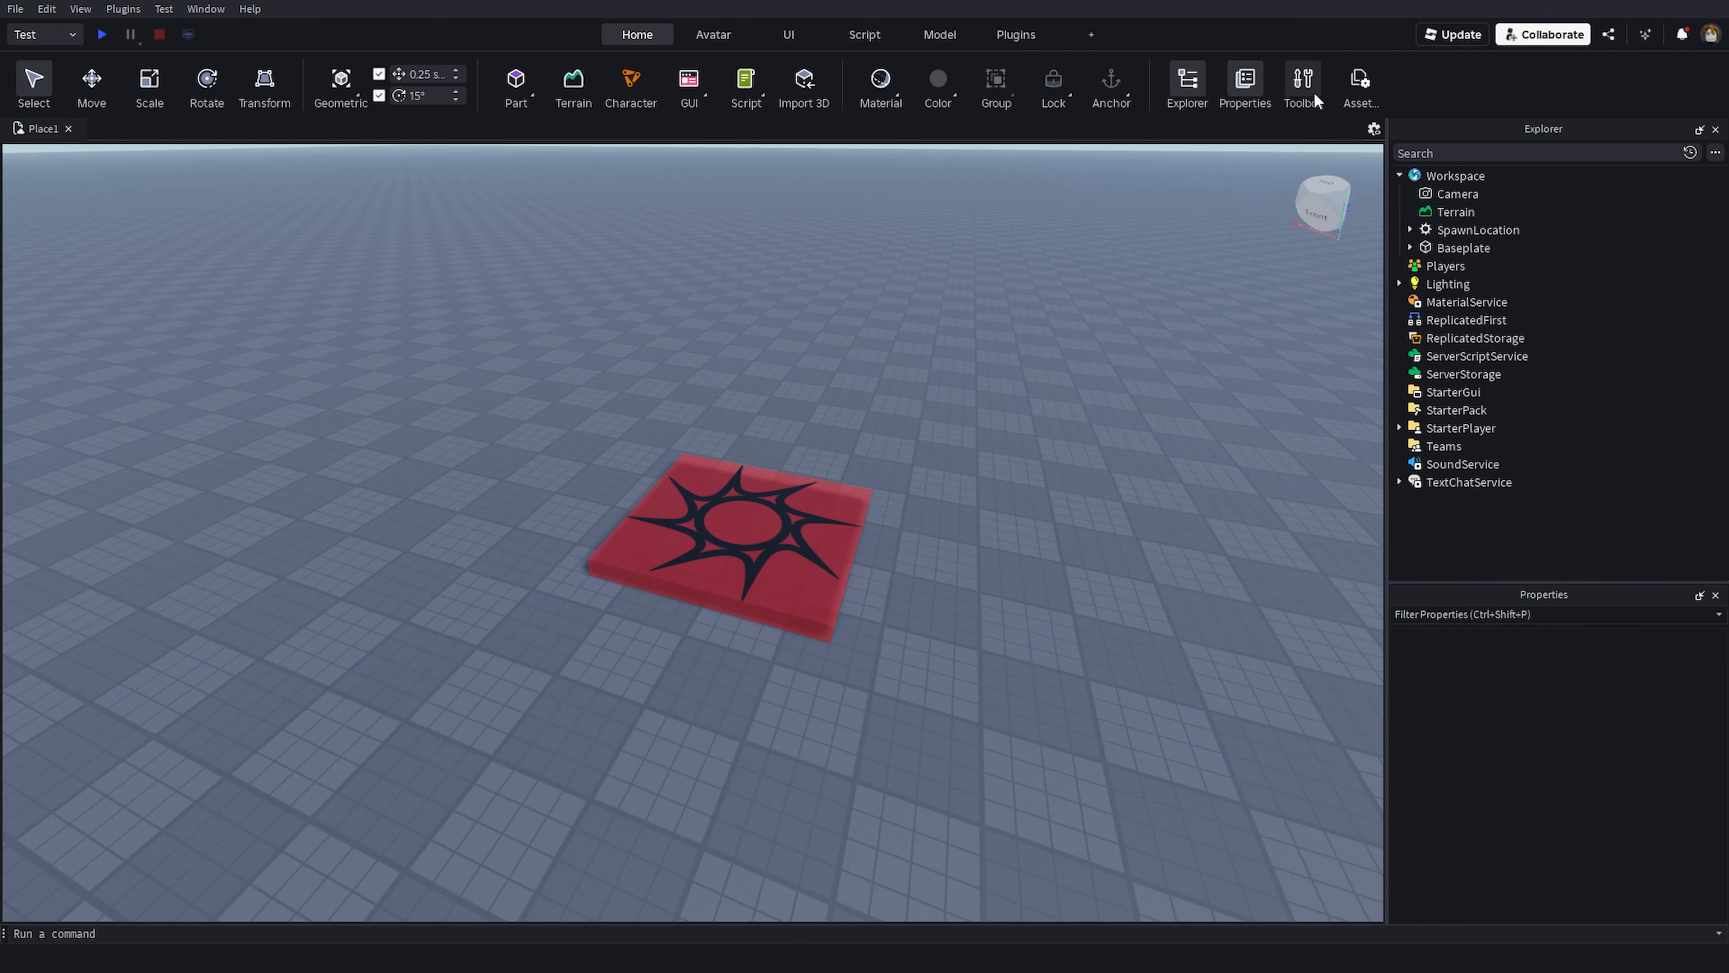
left_click(205, 9)
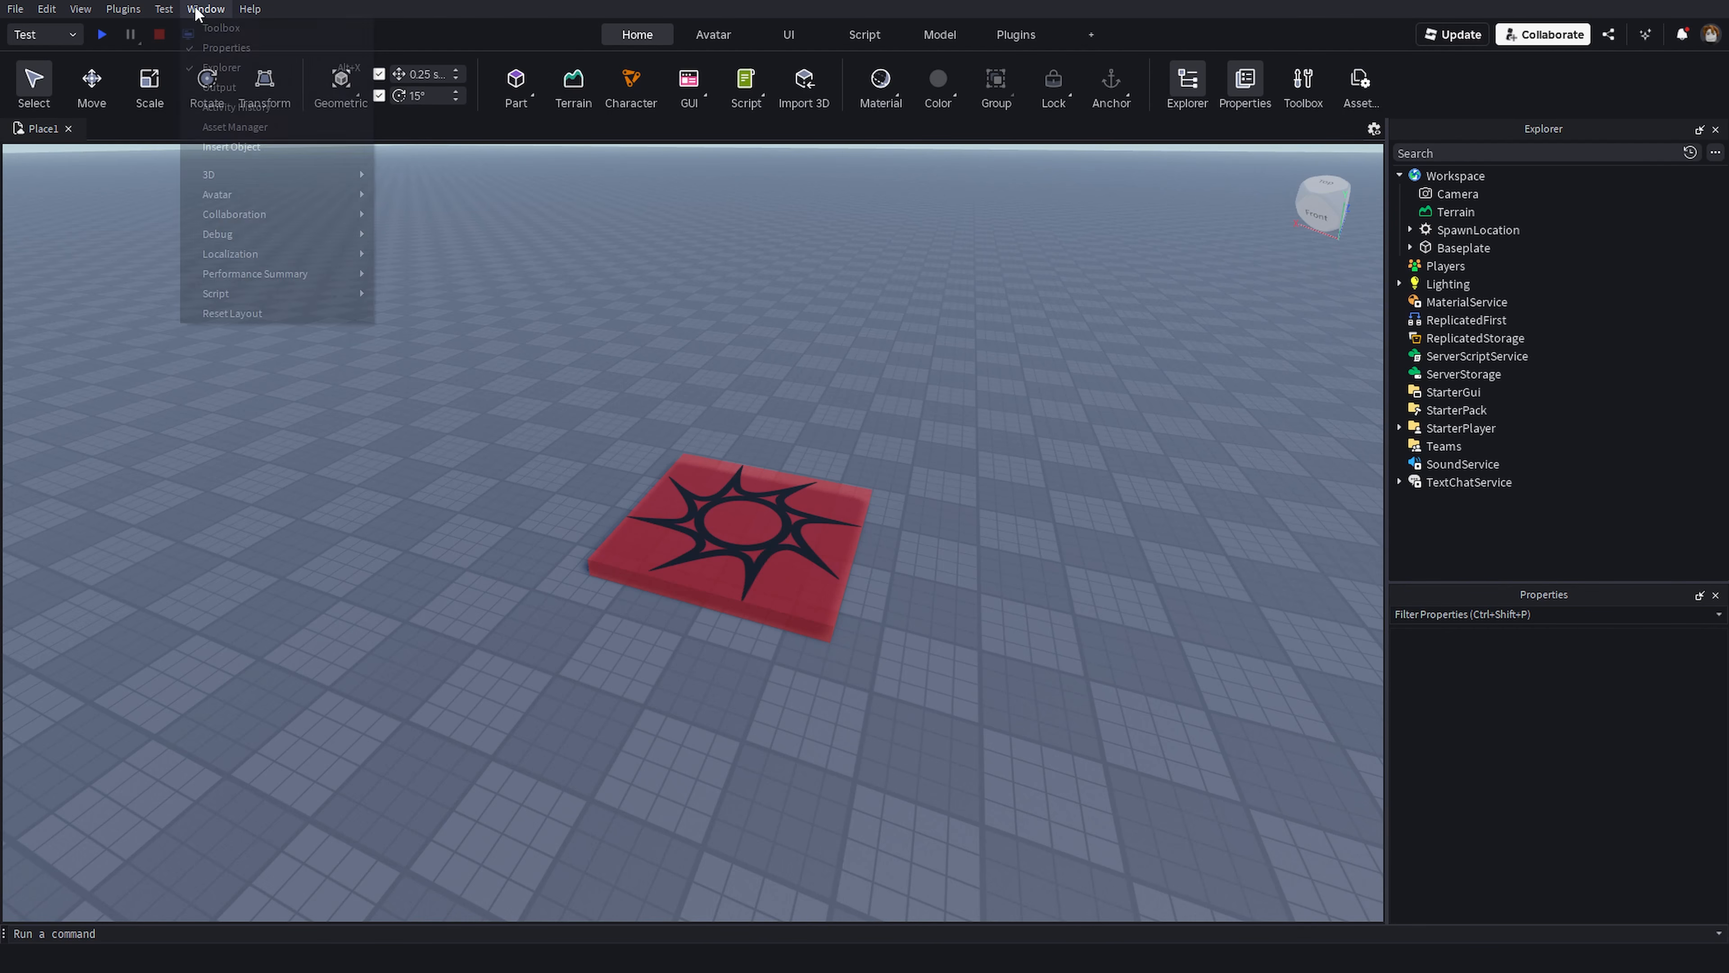
left_click(216, 29)
right_click_drag(454, 474, 501, 558)
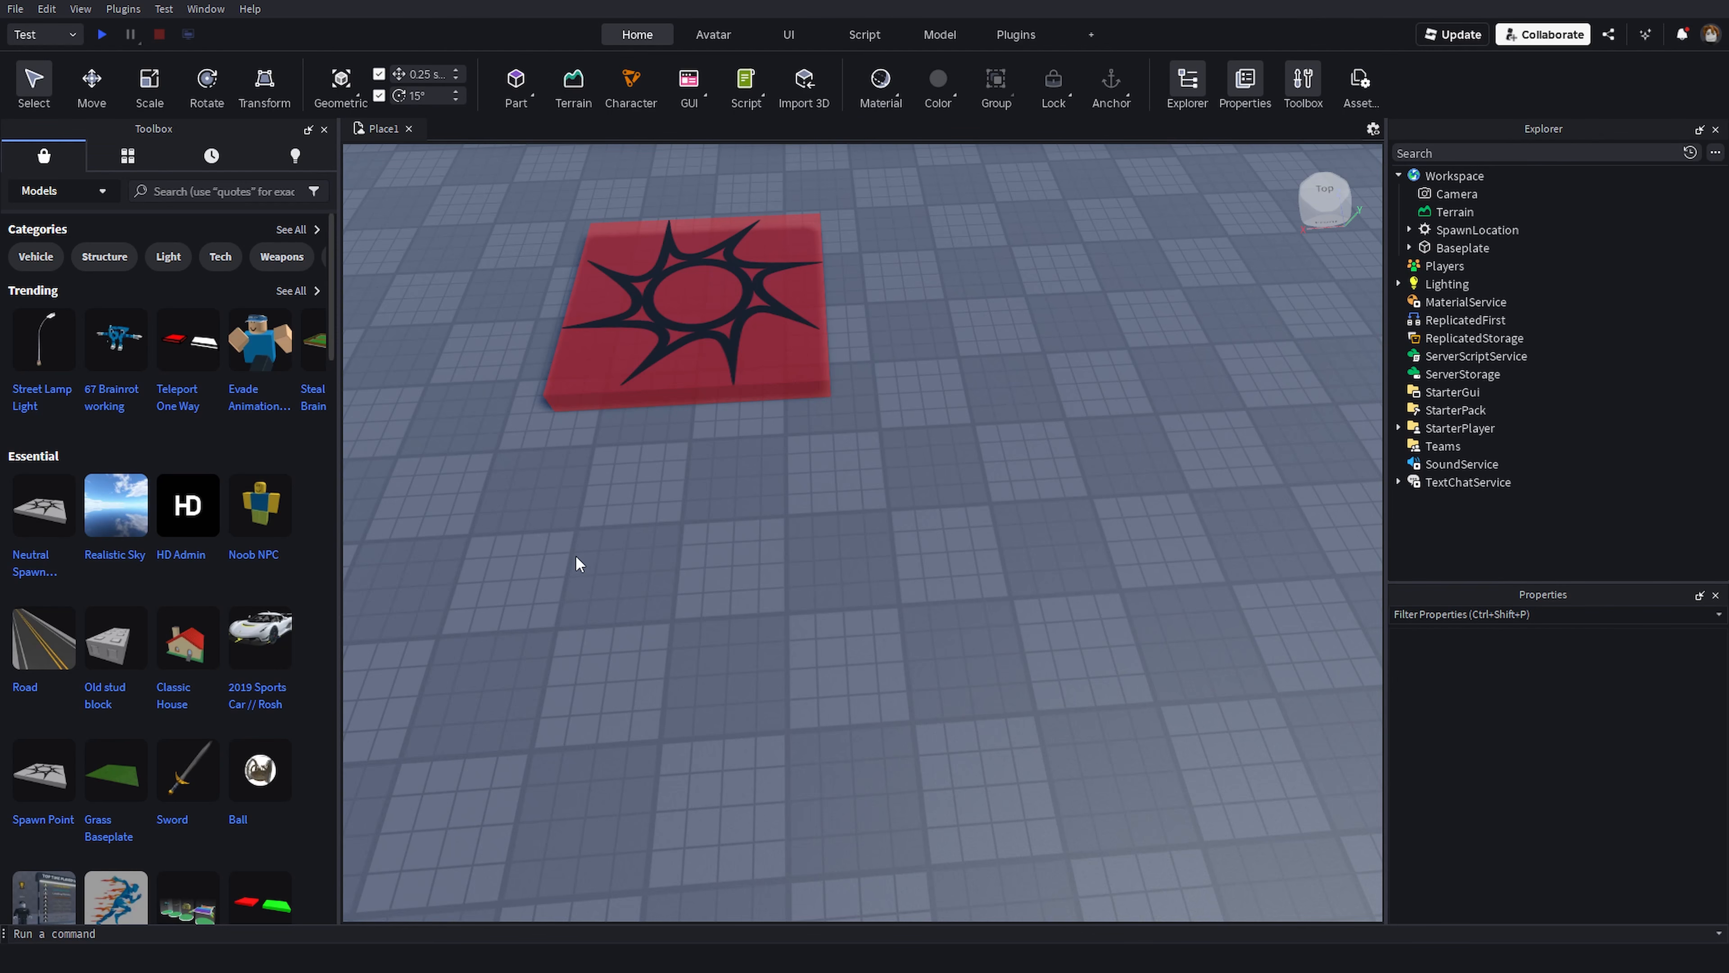
- Insert the Noob NPC model from the Toolbox onto the SpawnLocation
right_click_drag(575, 554, 293, 515)
left_click_drag(272, 518, 955, 754)
left_click(874, 764)
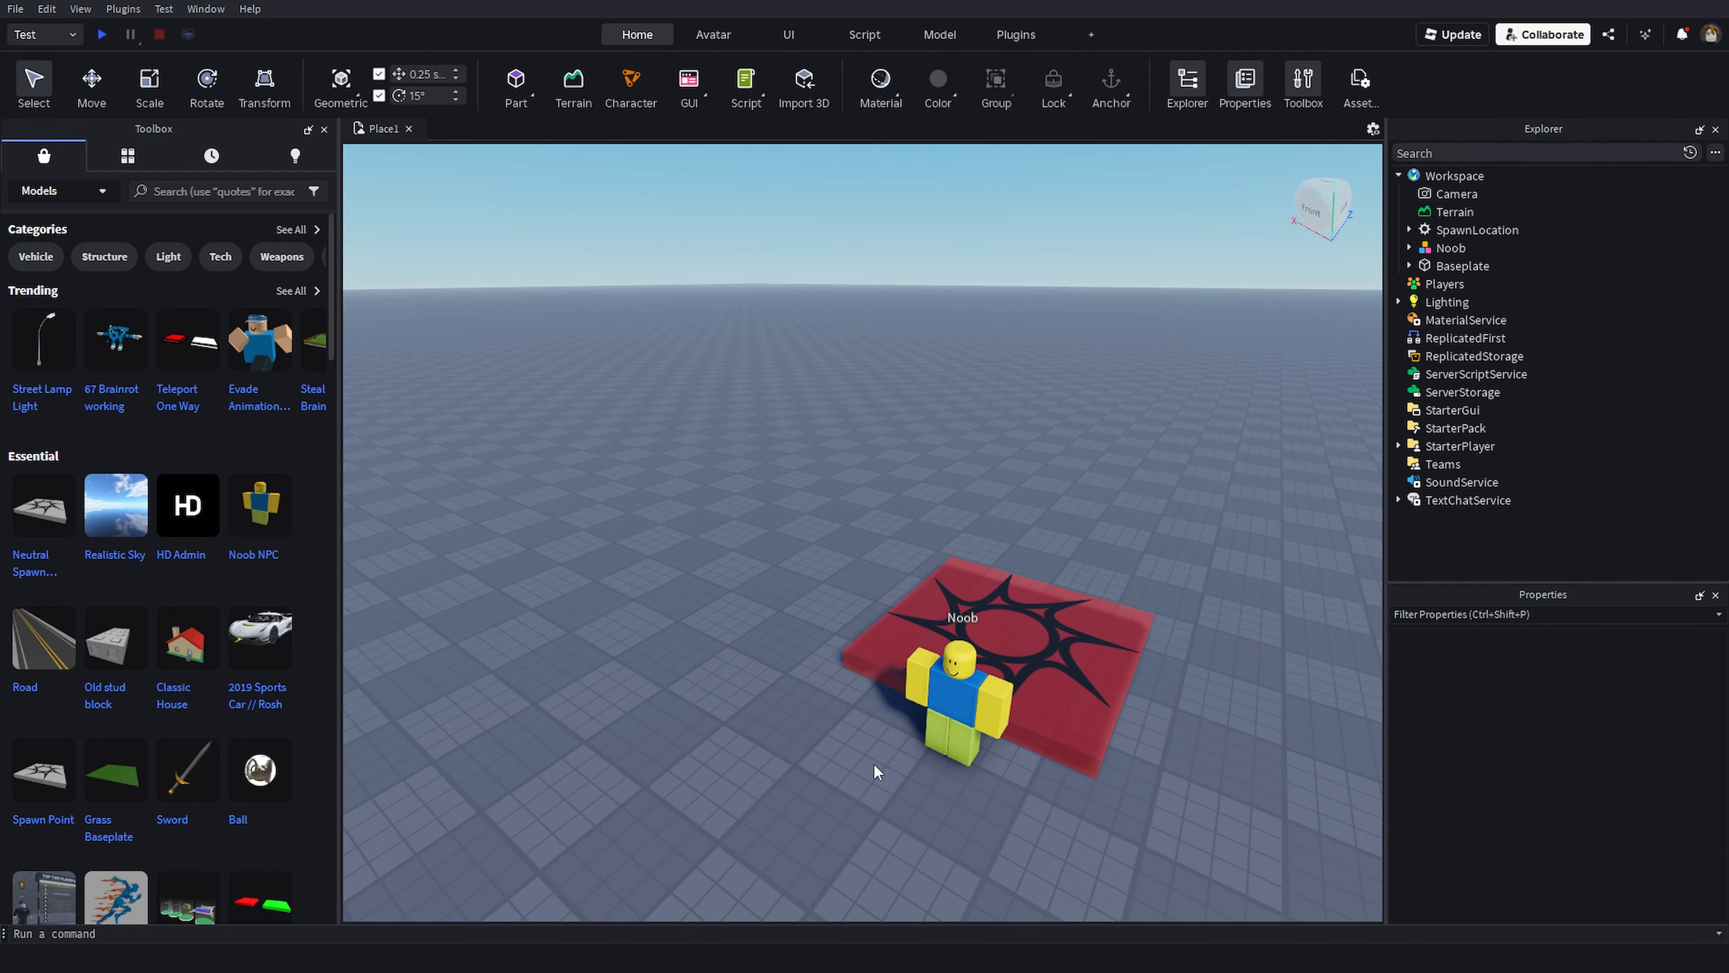
- Delete the Noob NPC model from the SpawnLocation
right_click_drag(874, 763, 886, 728)
scroll(886, 727, "up", 5)
scroll(912, 656, "down", 4)
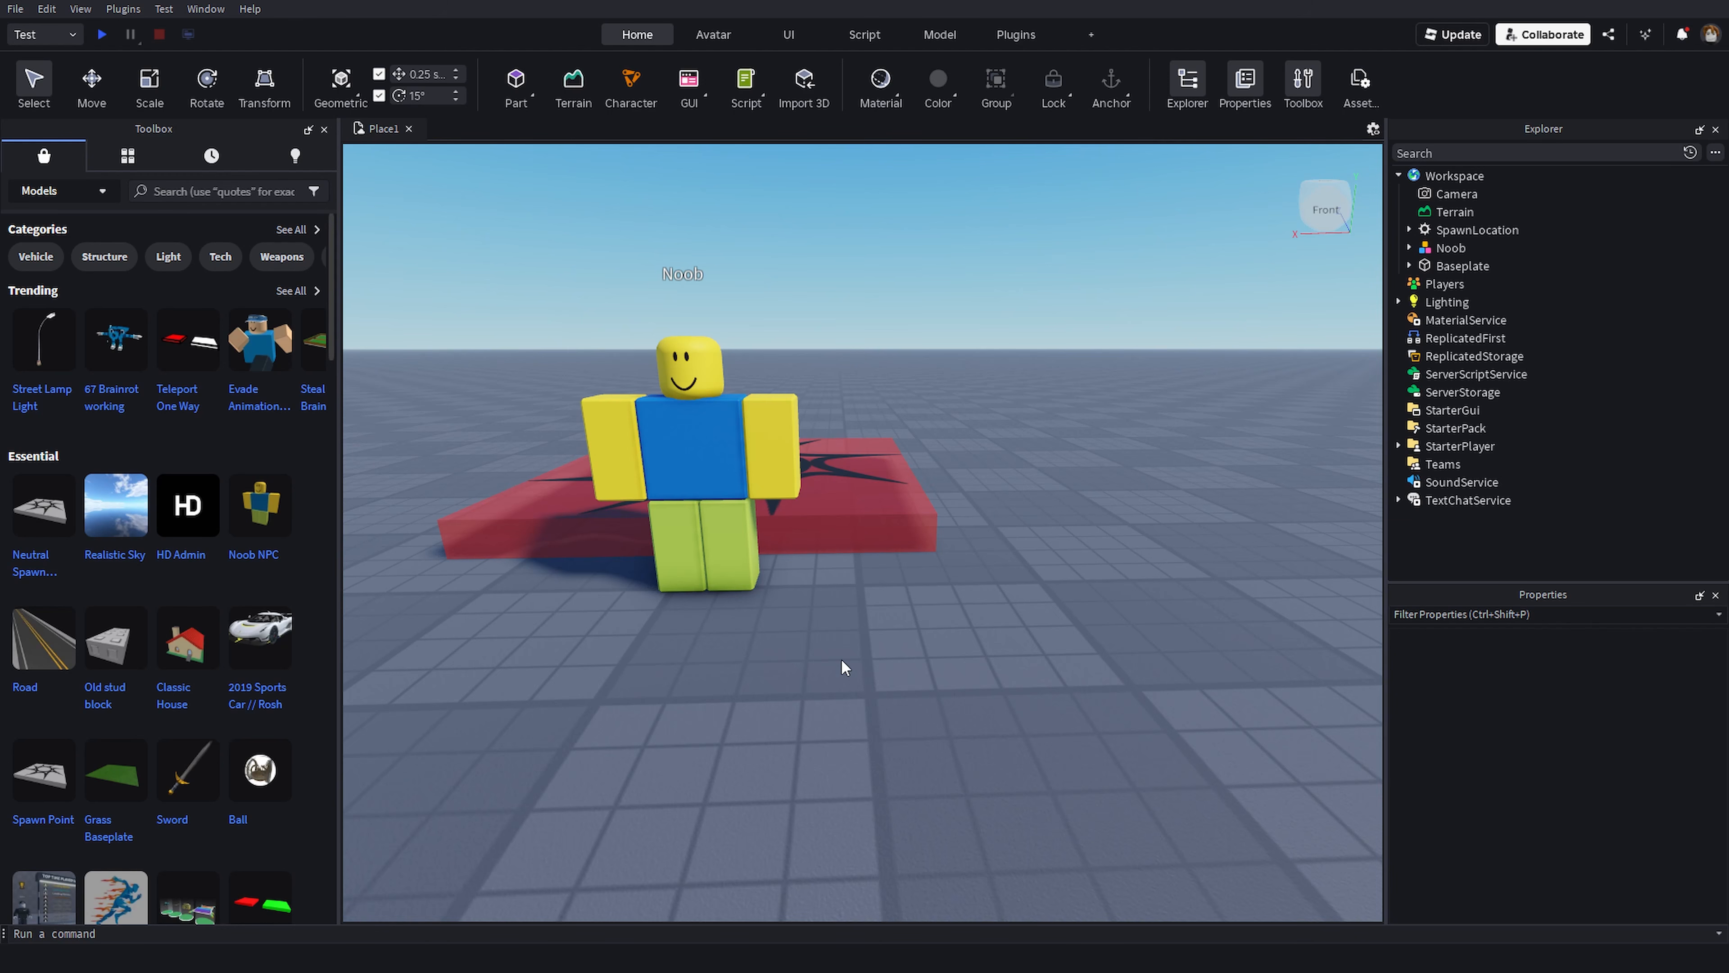
left_click(657, 430)
key("Delete")
- Search the Toolbox for player and insert the Player character model beside the SpawnLocation
right_click_drag(1120, 553, 1120, 553)
key("d")
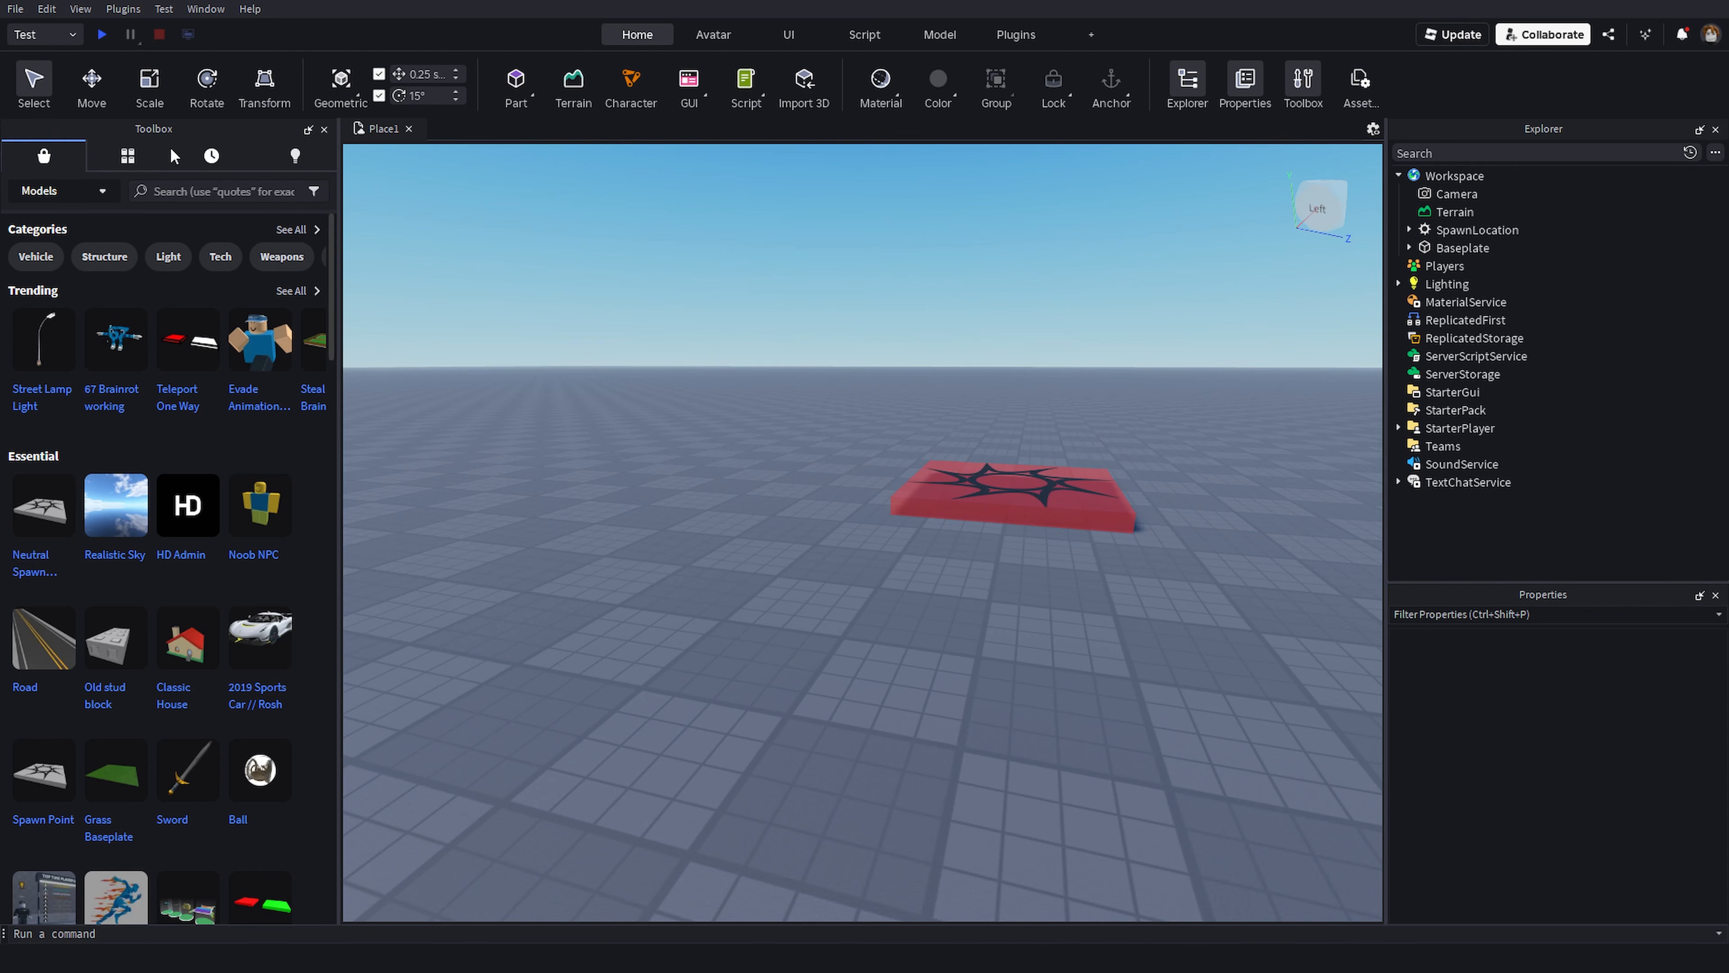
left_click(173, 194)
type("player")
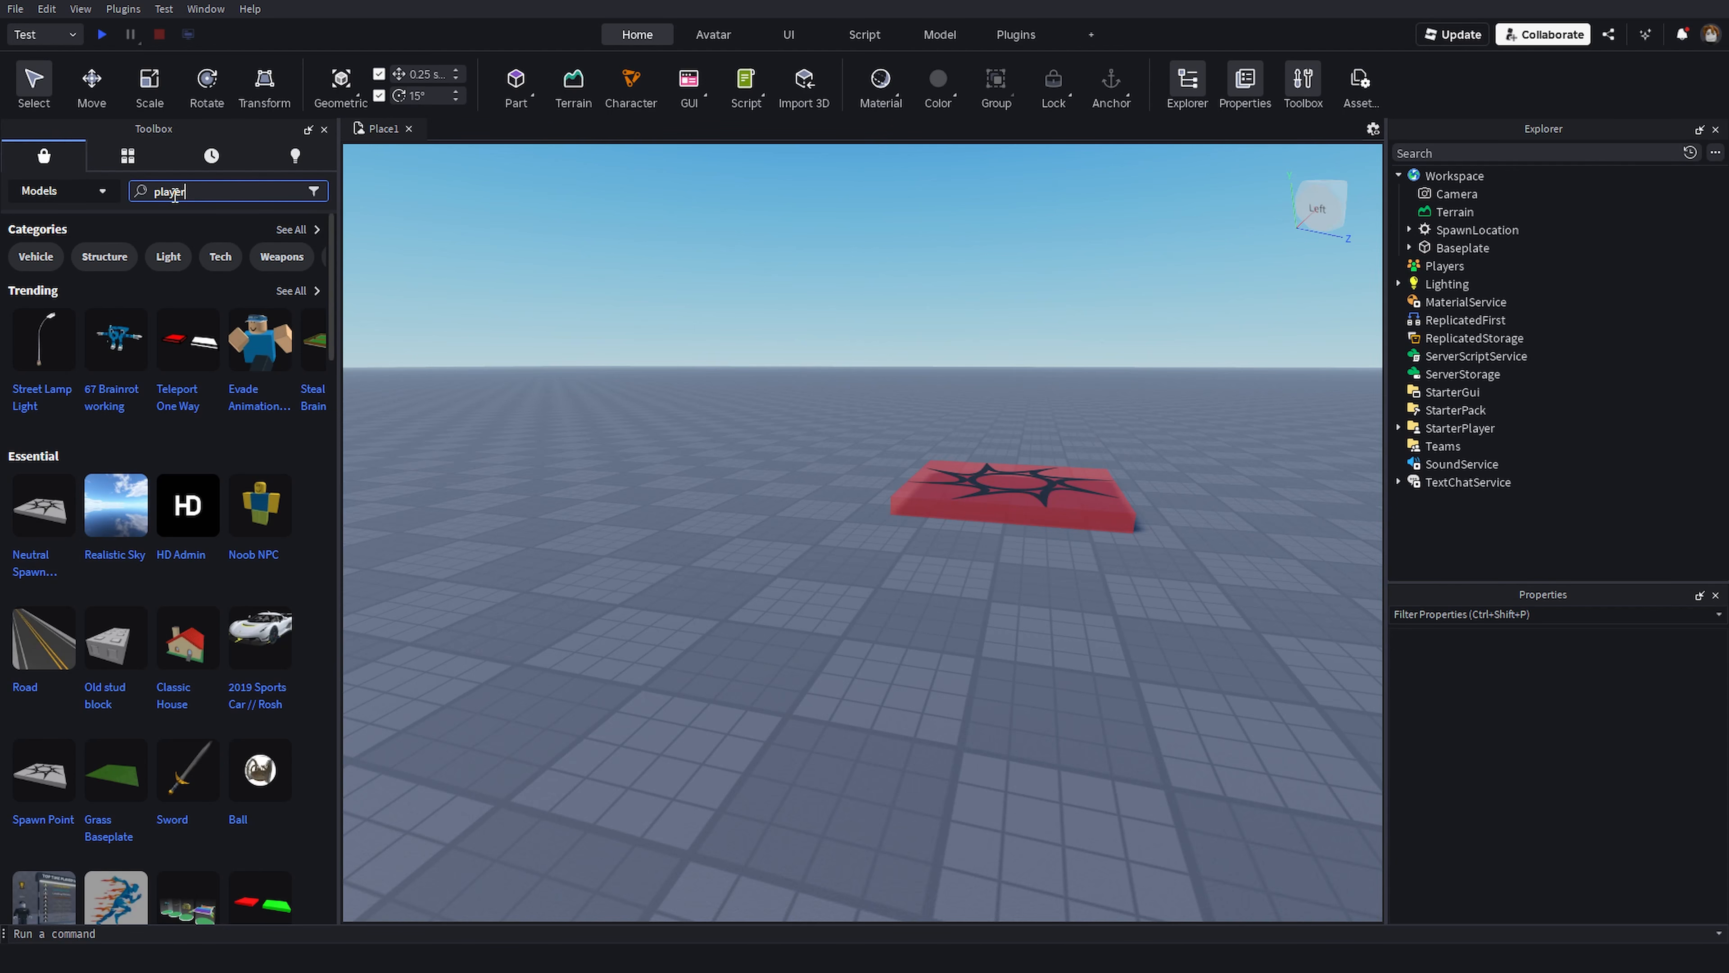
key("Return")
right_click_drag(470, 380, 470, 380)
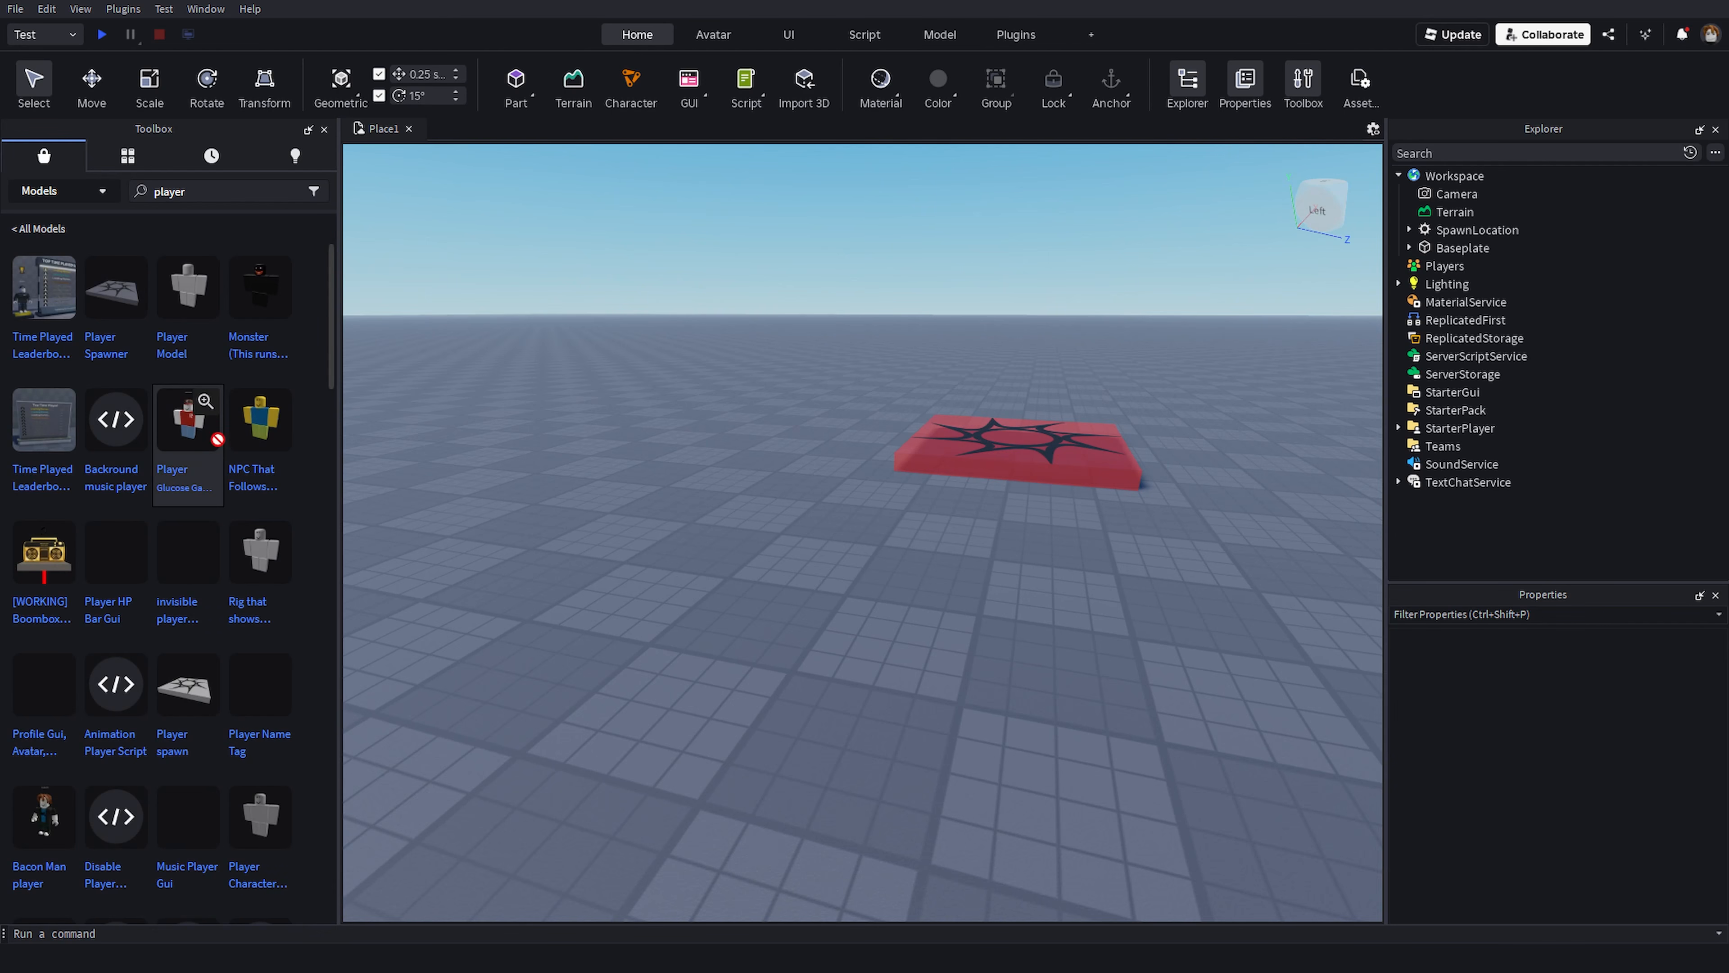
left_click_drag(205, 424, 888, 564)
left_click(890, 598)
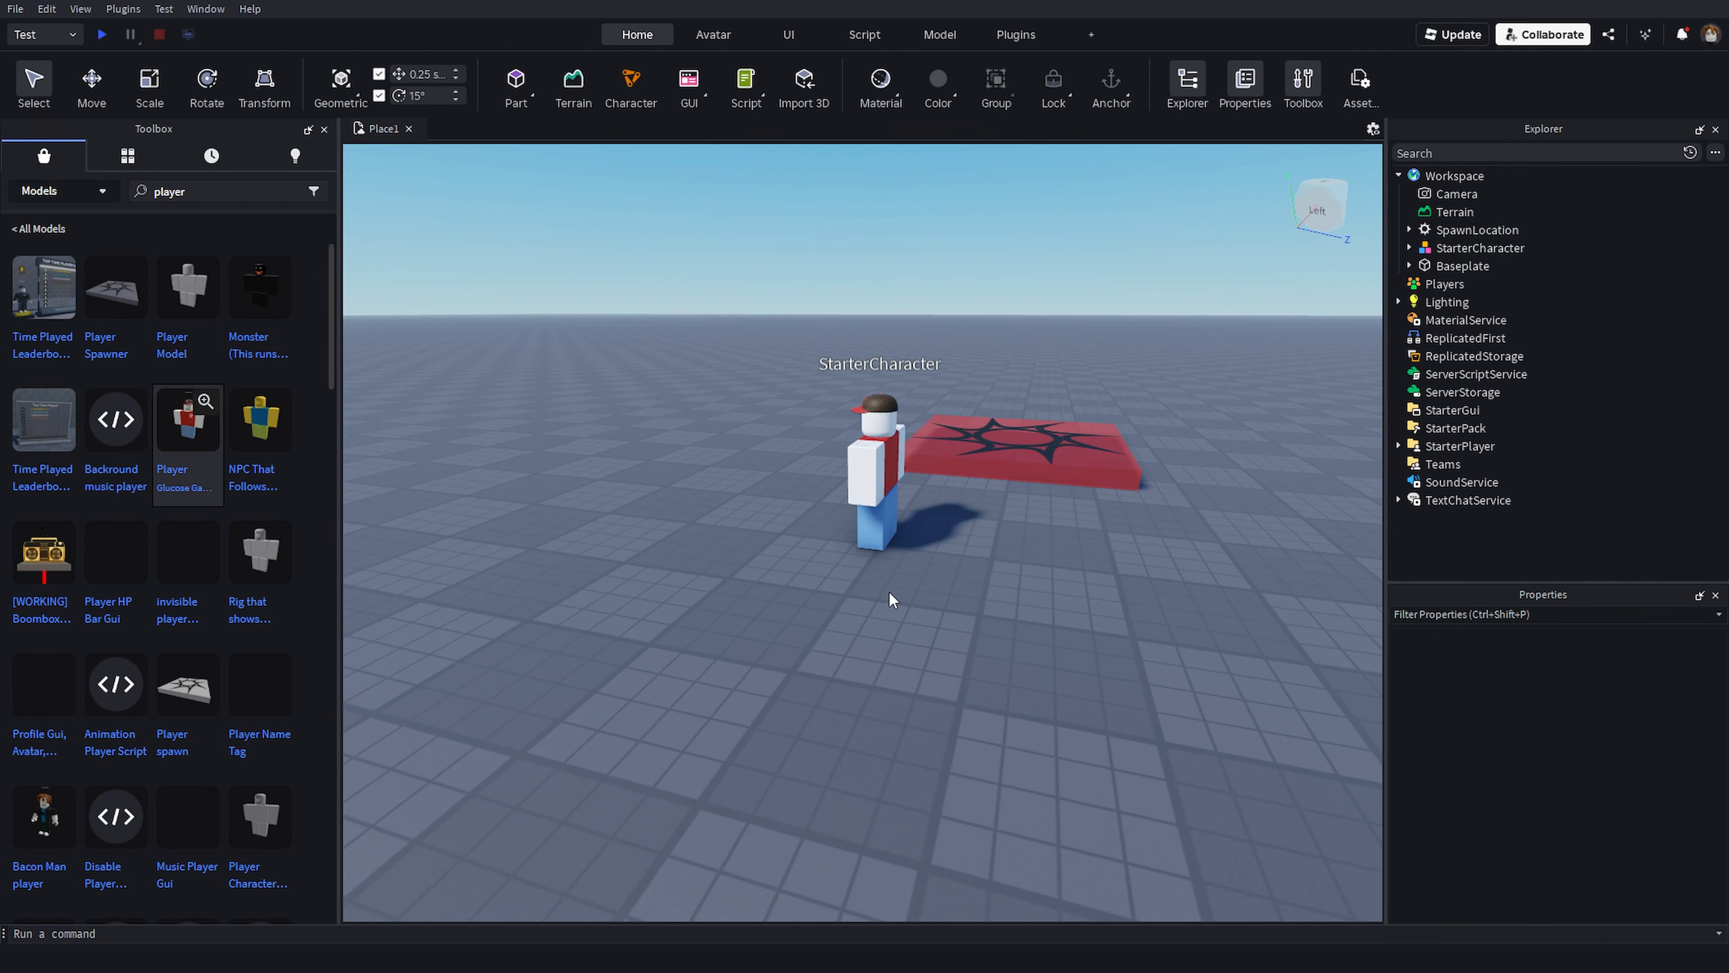
- Fly the camera around the inserted character to view it from different angles
key("a")
right_click_drag(767, 585, 771, 585)
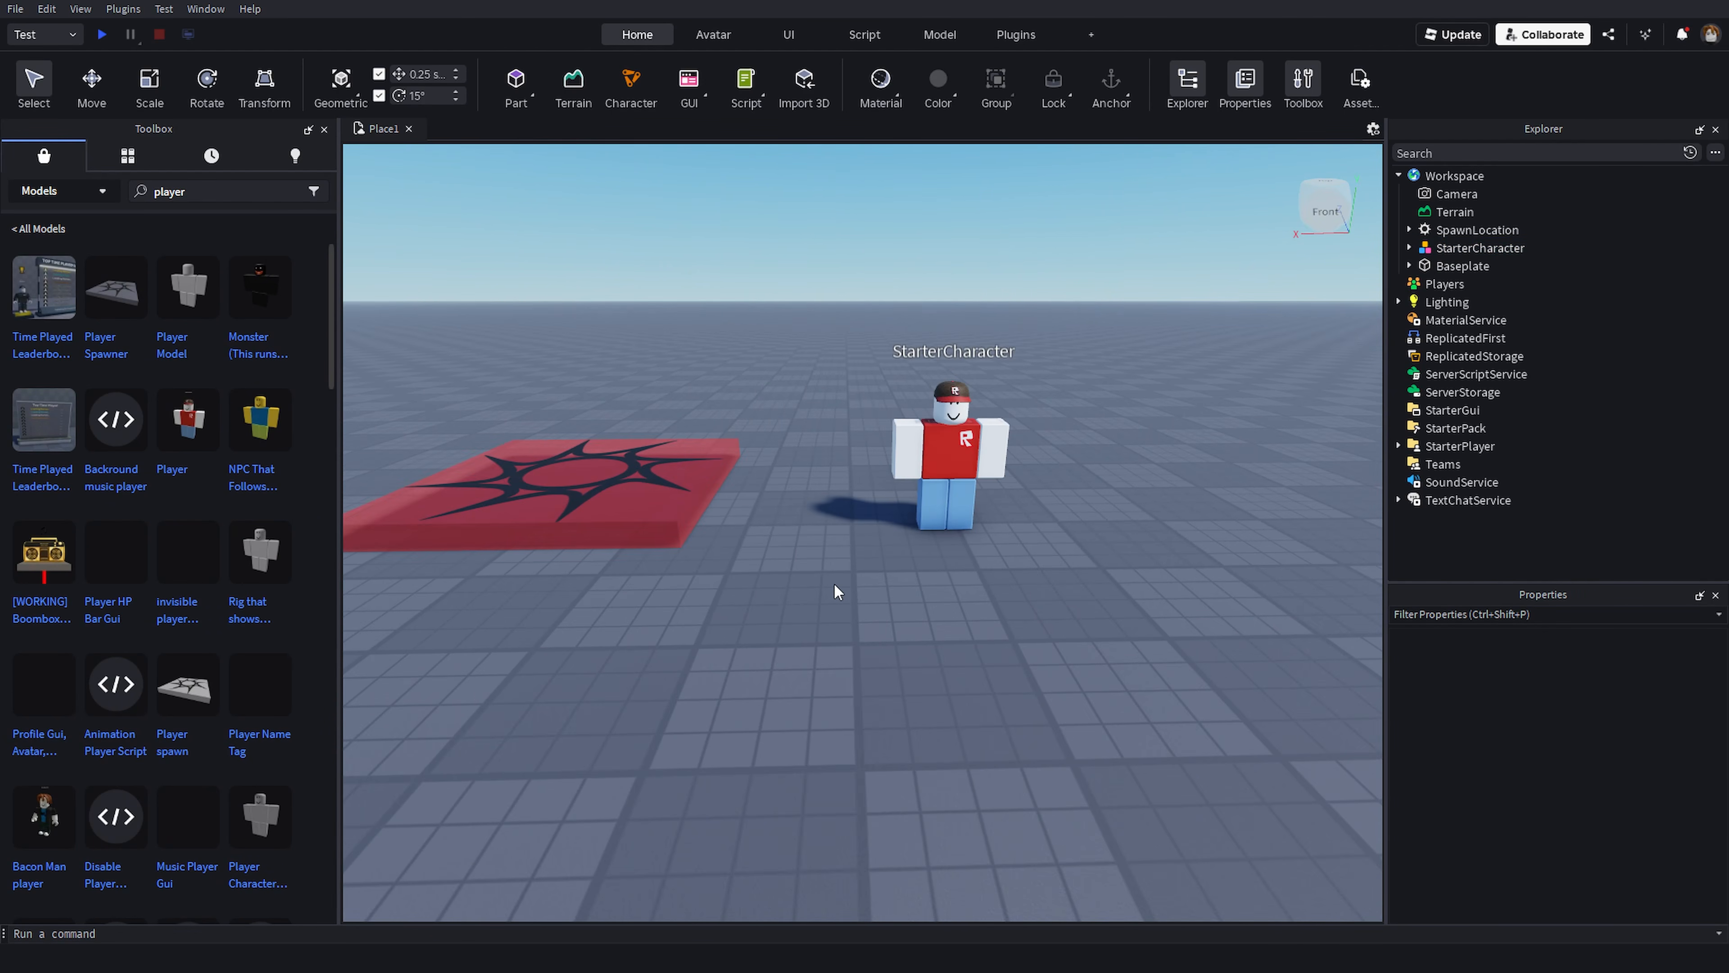
left_click_drag(930, 505, 800, 562)
left_click(959, 582)
right_click_drag(964, 577, 899, 532)
key("w")
key("d")
scroll(794, 468, "up", 3)
key("d")
scroll(915, 552, "down", 3)
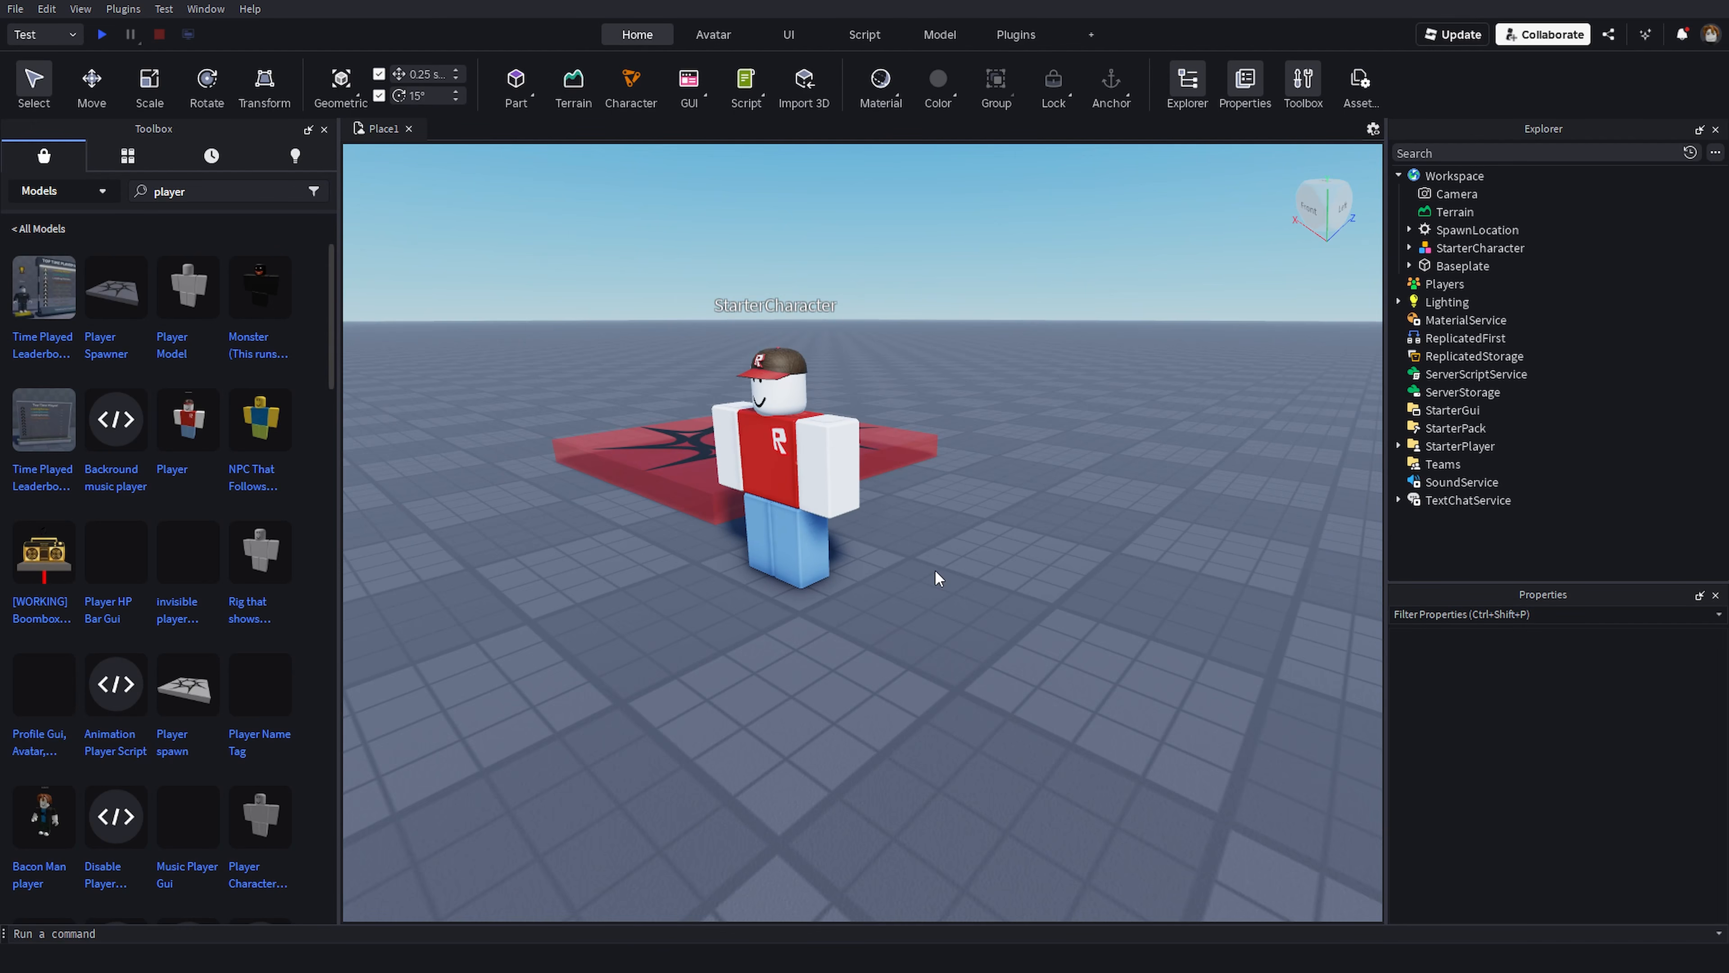
key("s")
key("a")
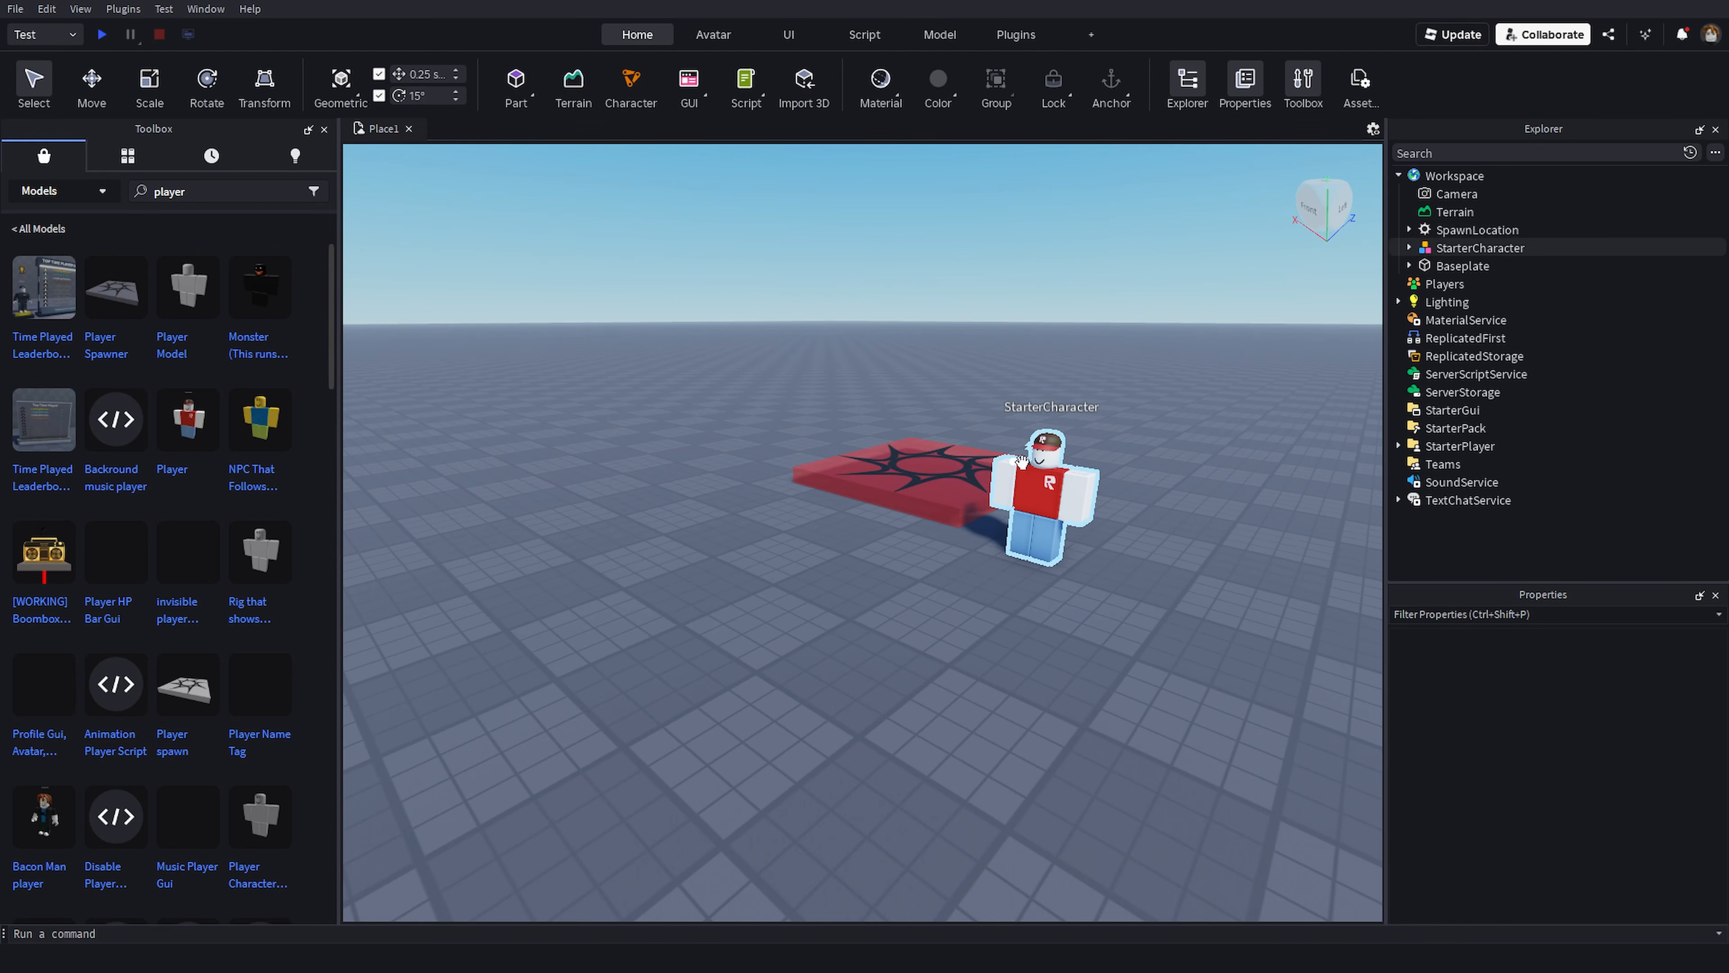
- Select the inserted StarterCharacter model and delete it
left_click(1047, 472)
key("d")
key("Delete")
- Replace the Toolbox search with gun to list gun models
left_click(214, 194)
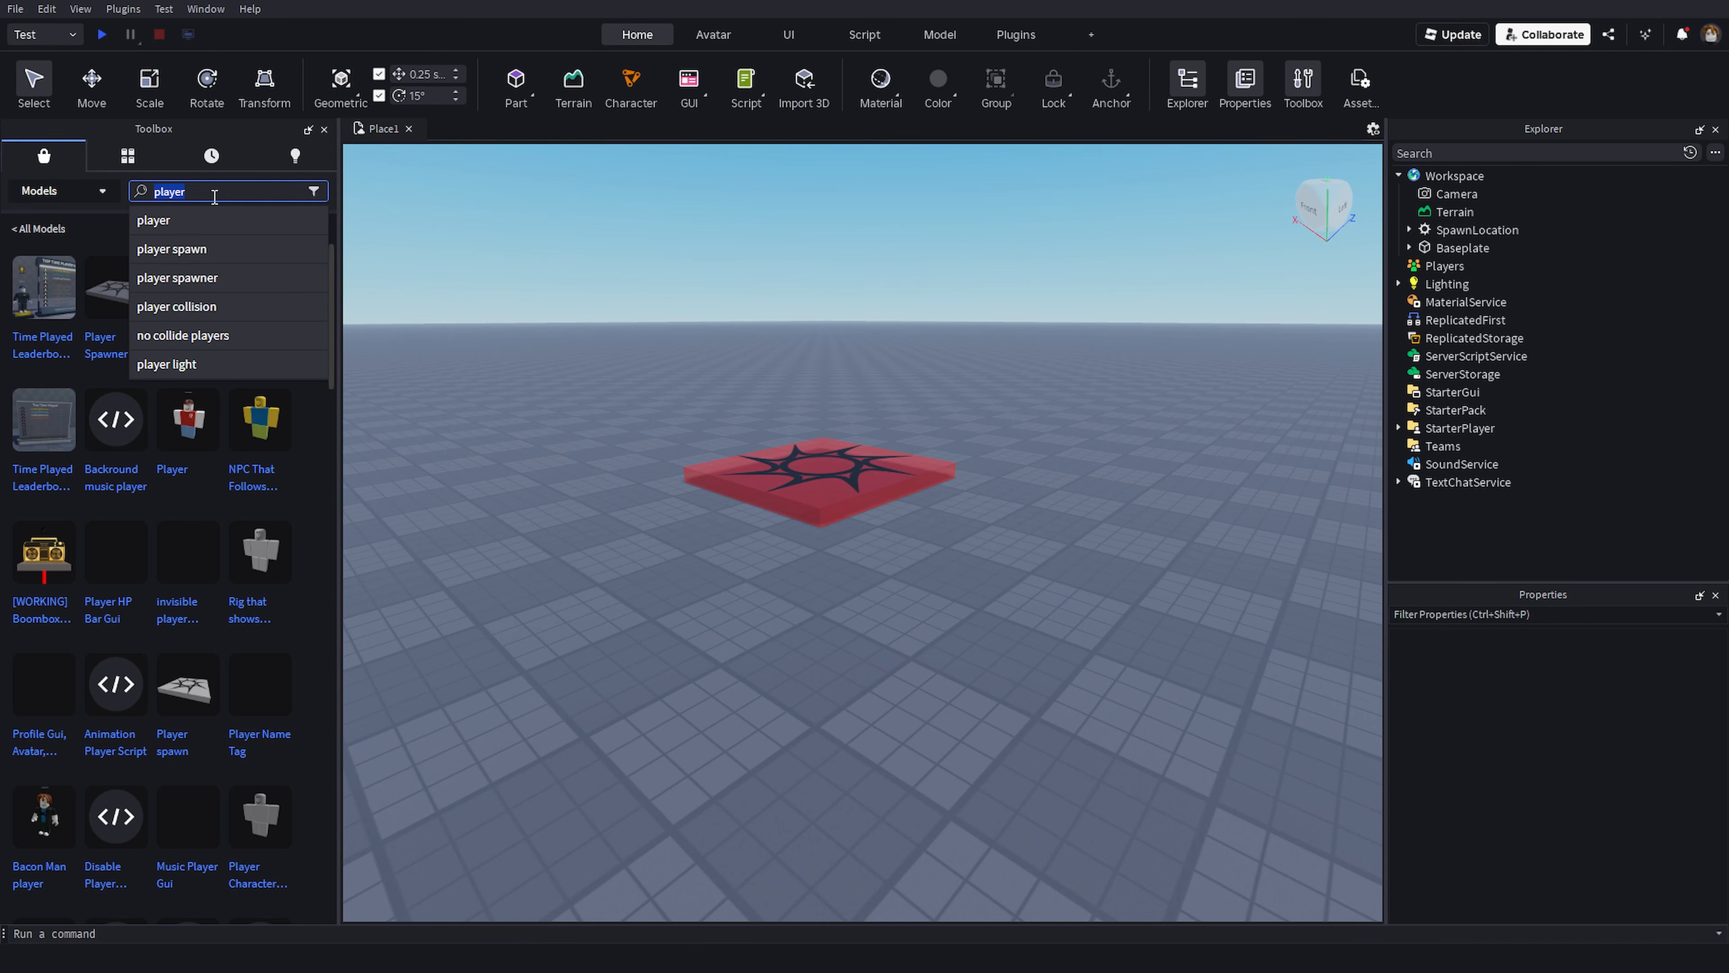
key("BackSpace")
type("gun")
key("Return")
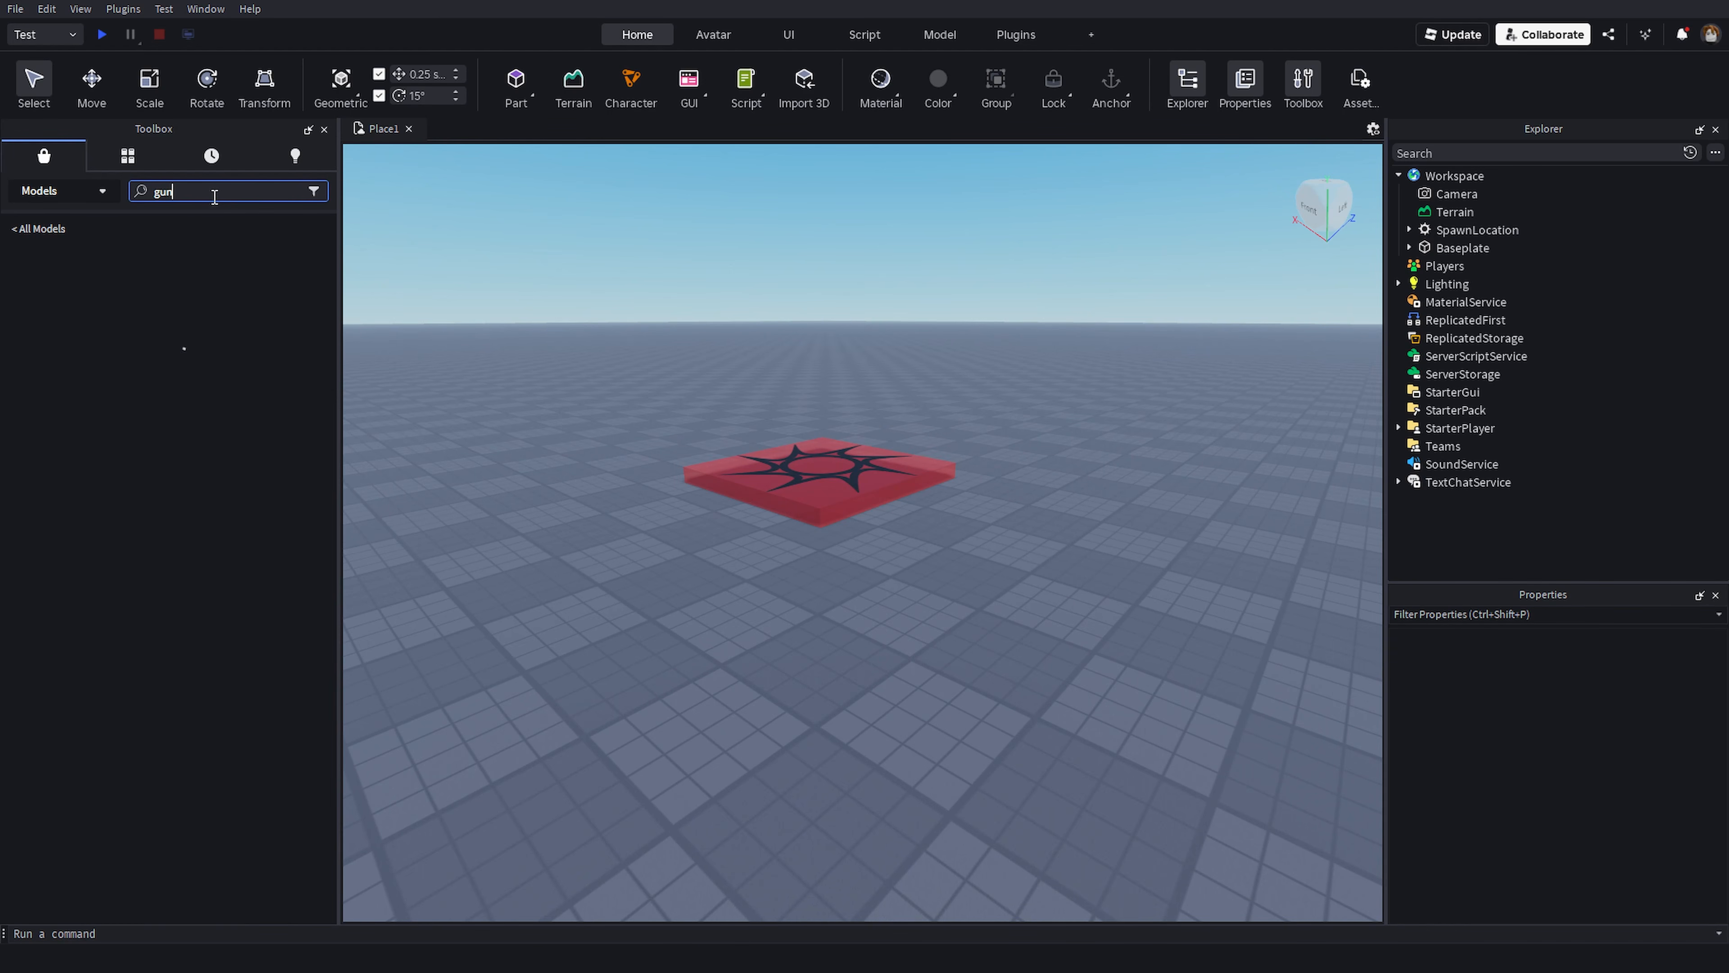
right_click_drag(494, 342, 457, 340)
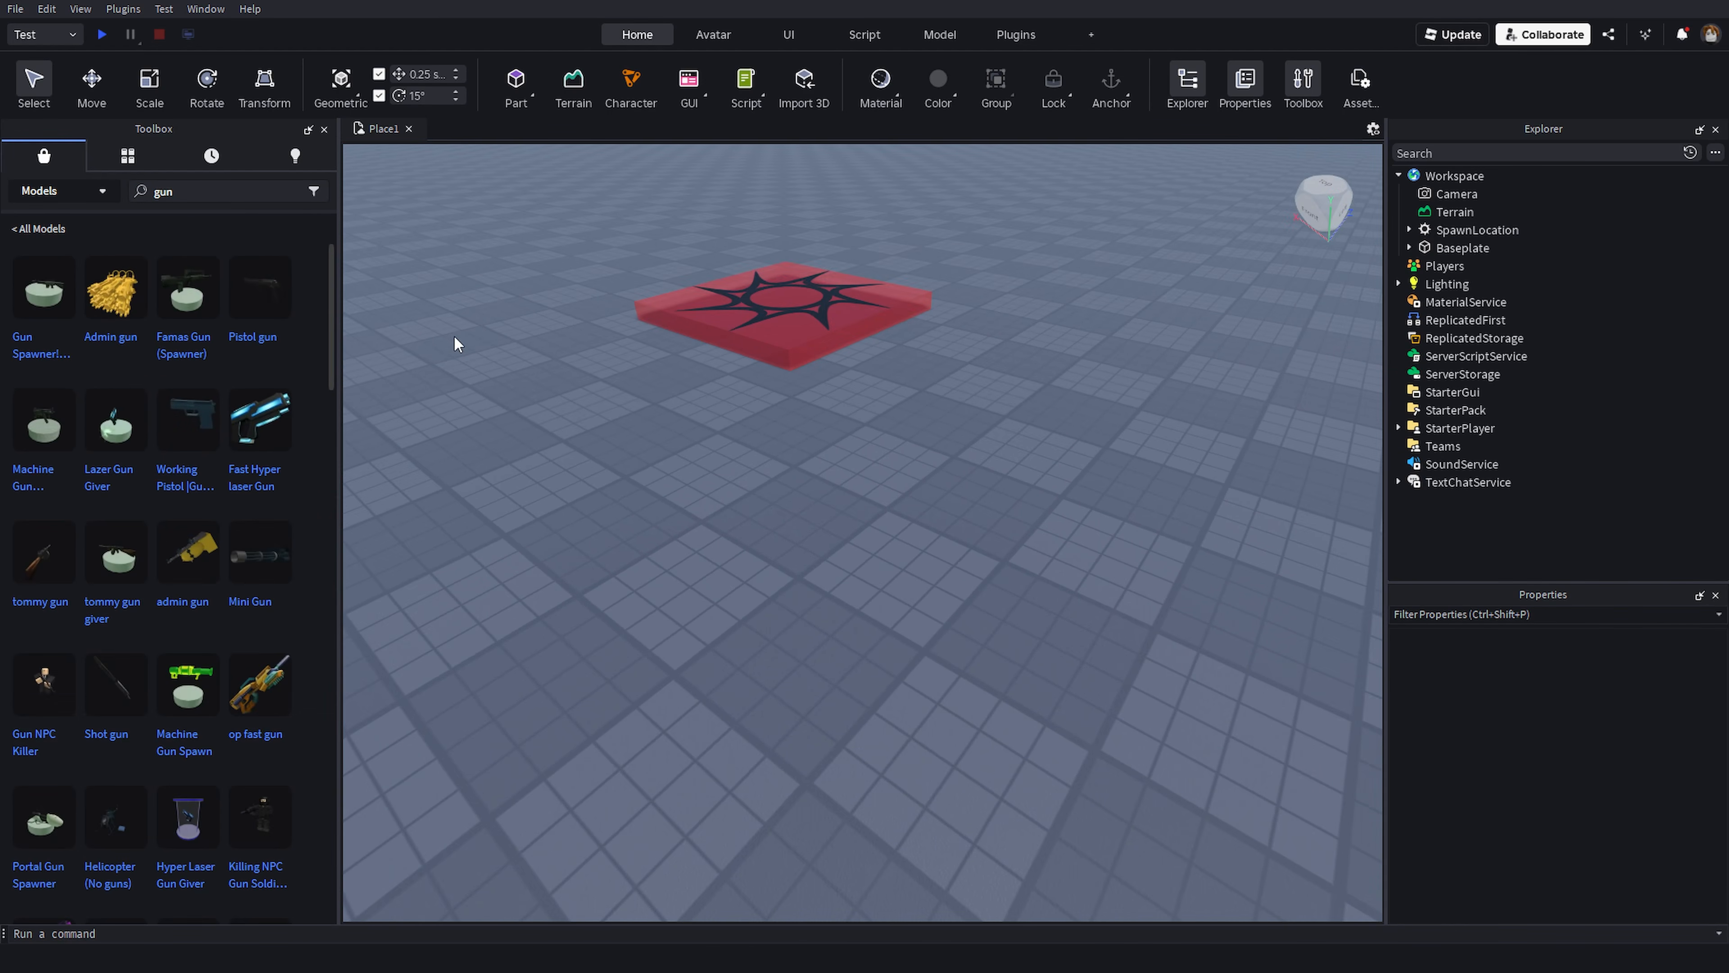
left_click_drag(189, 419, 842, 572)
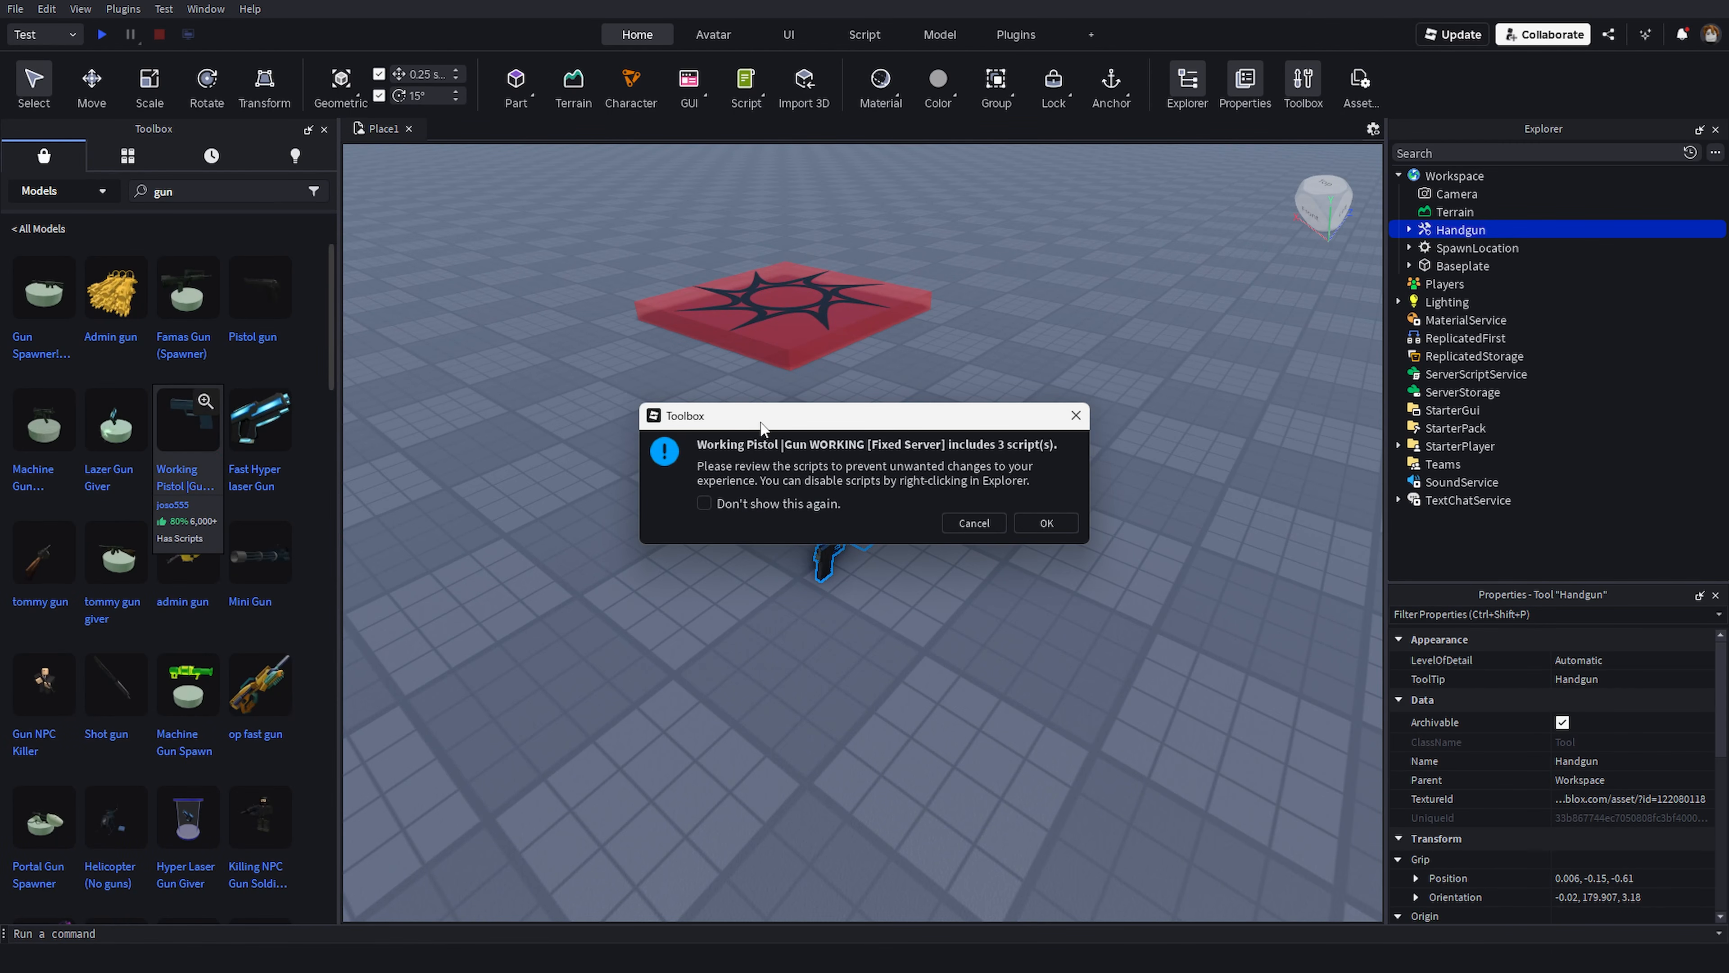
left_click_drag(761, 422, 781, 394)
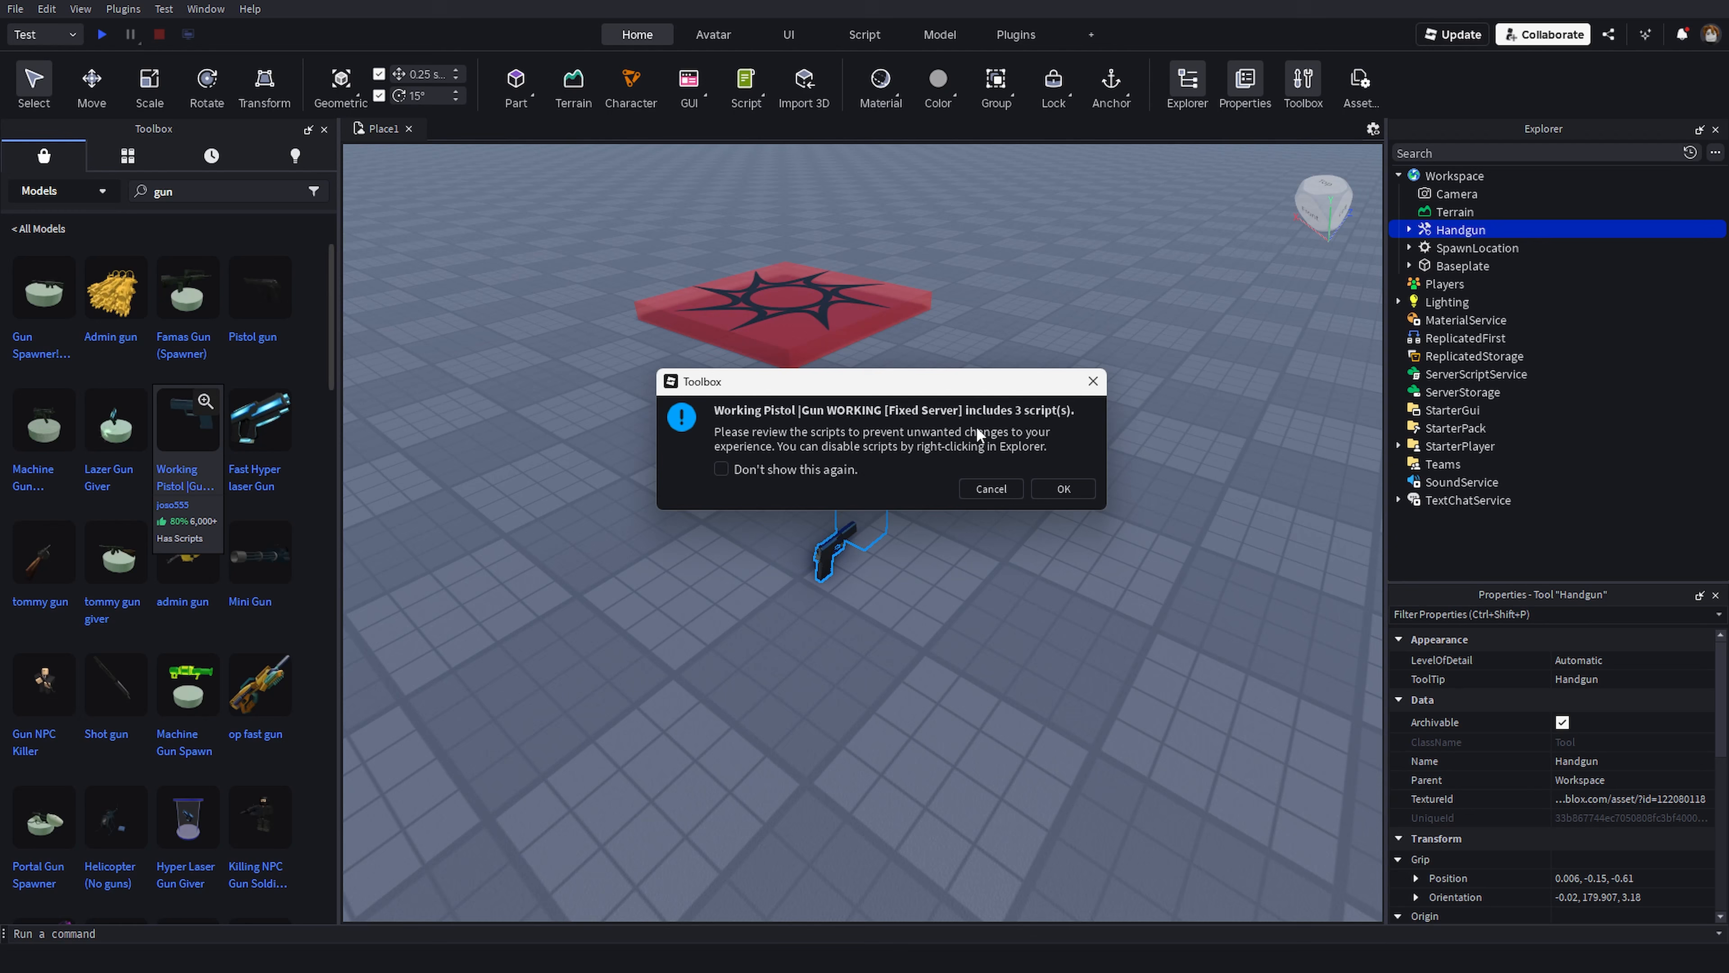
left_click(995, 489)
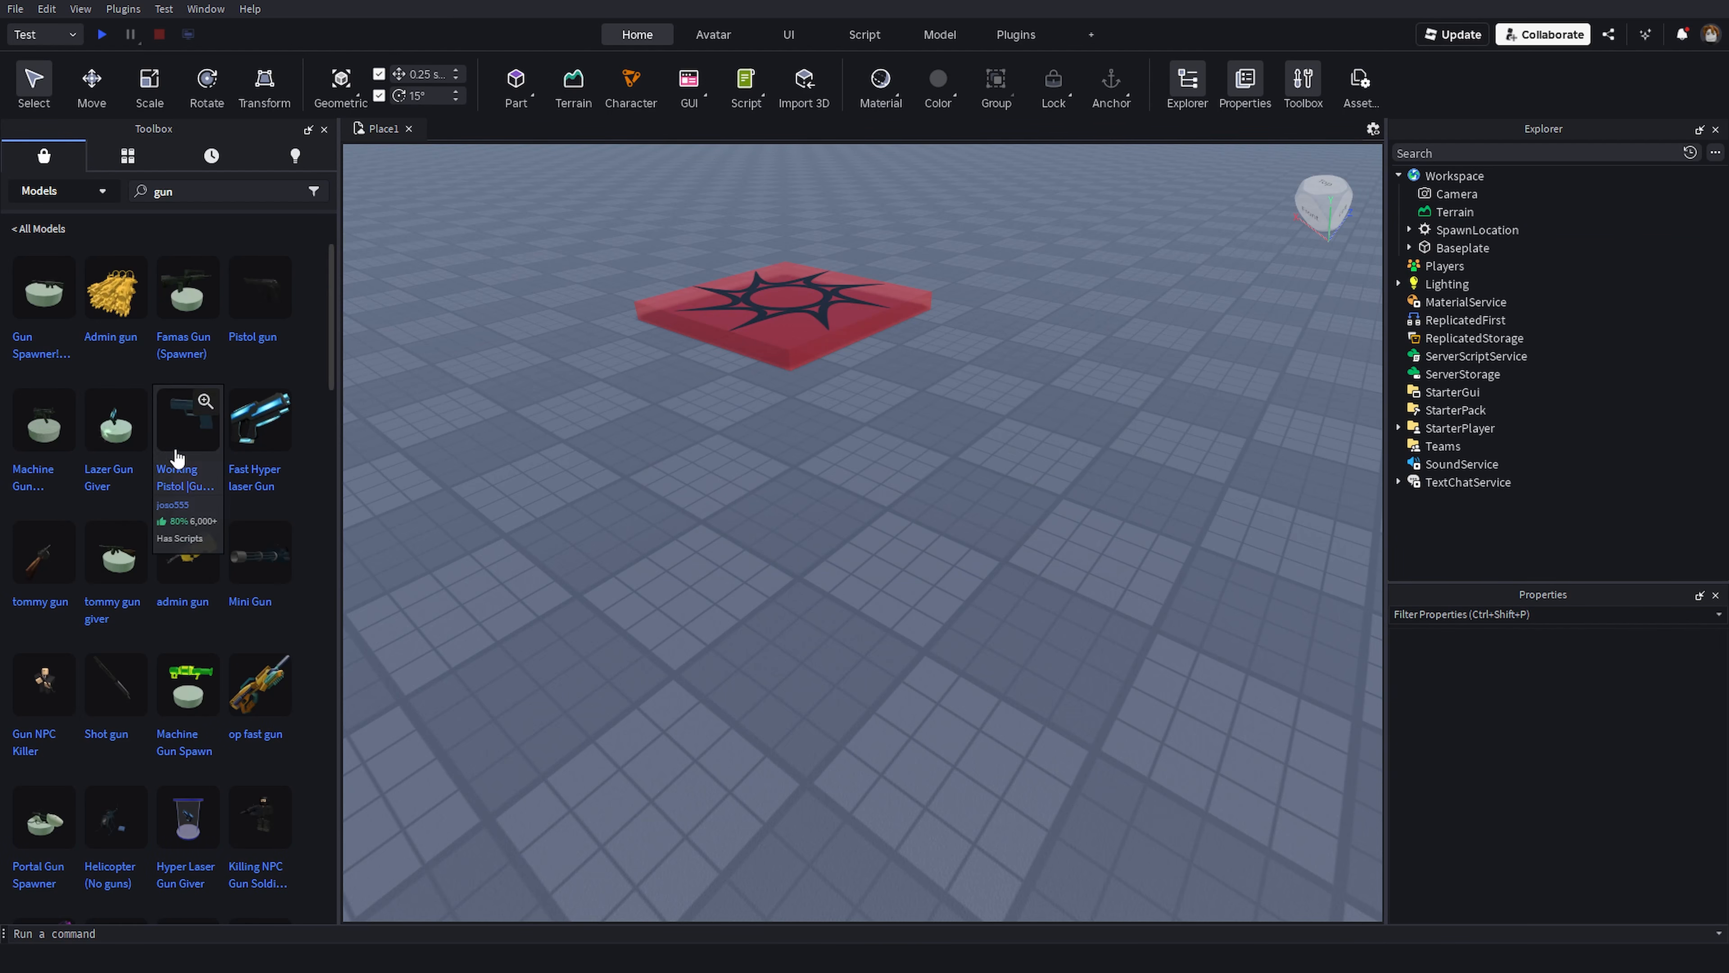
- Insert the Working Pistol model near the SpawnLocation, accept its scripts, and expand the Handgun in the Explorer
left_click_drag(170, 452, 844, 553)
left_click(1043, 522)
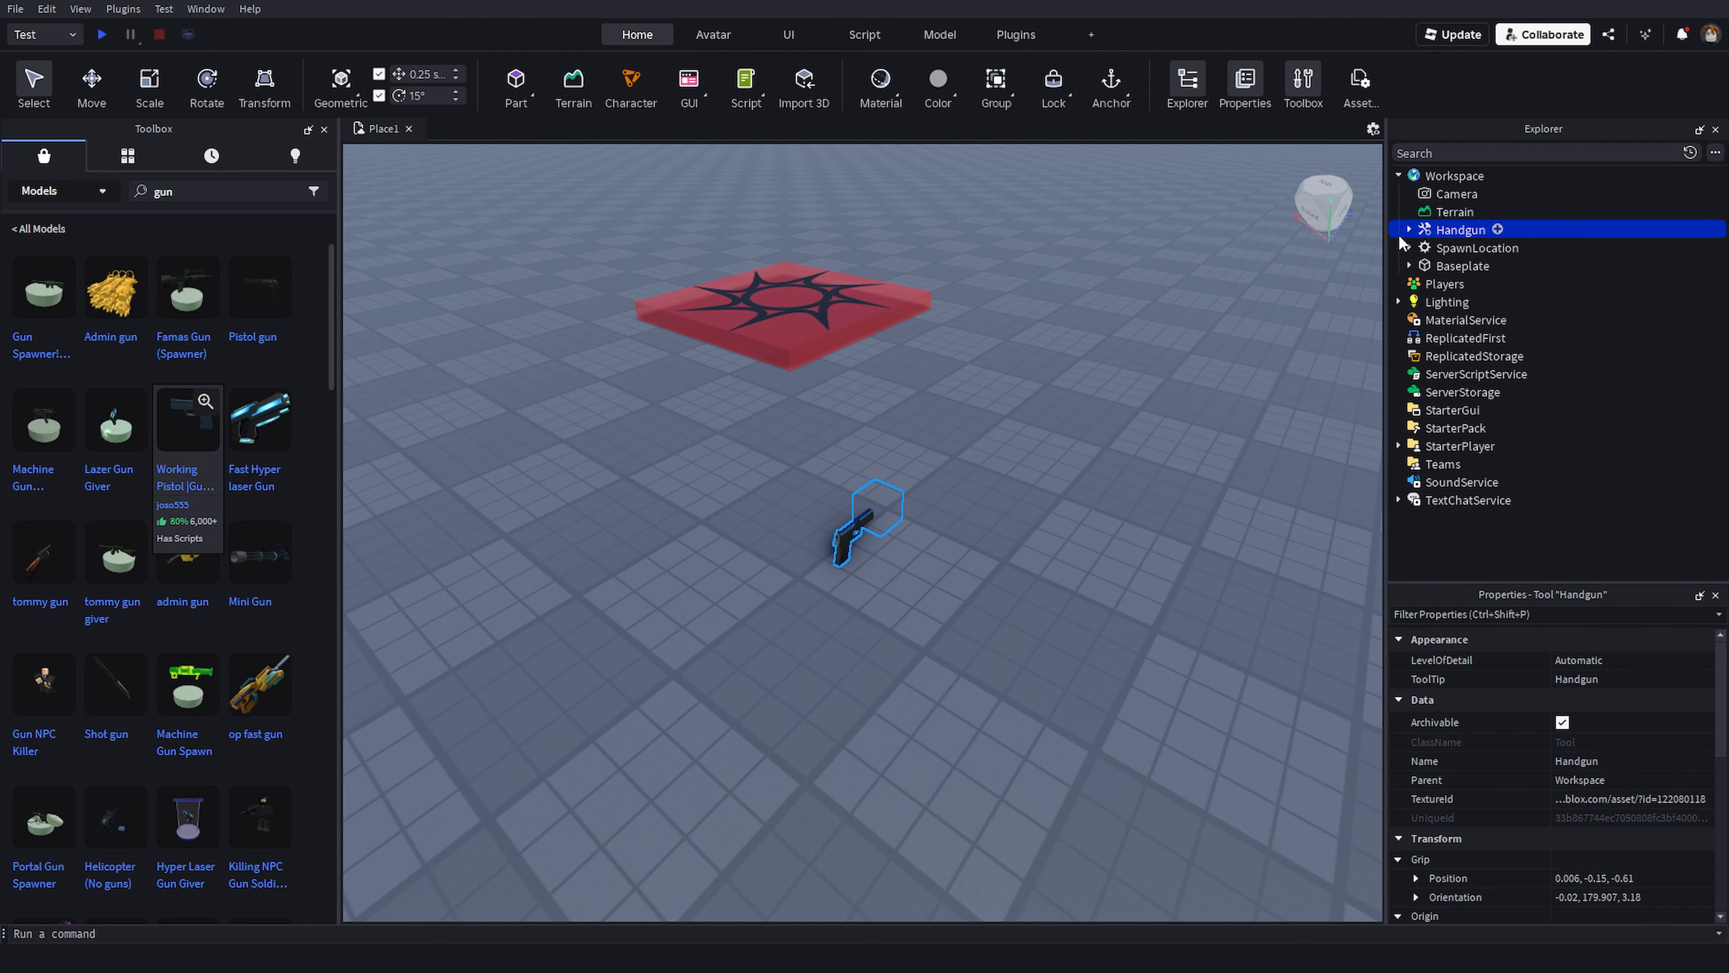
left_click(1409, 229)
left_click(1410, 229)
left_click(1410, 230)
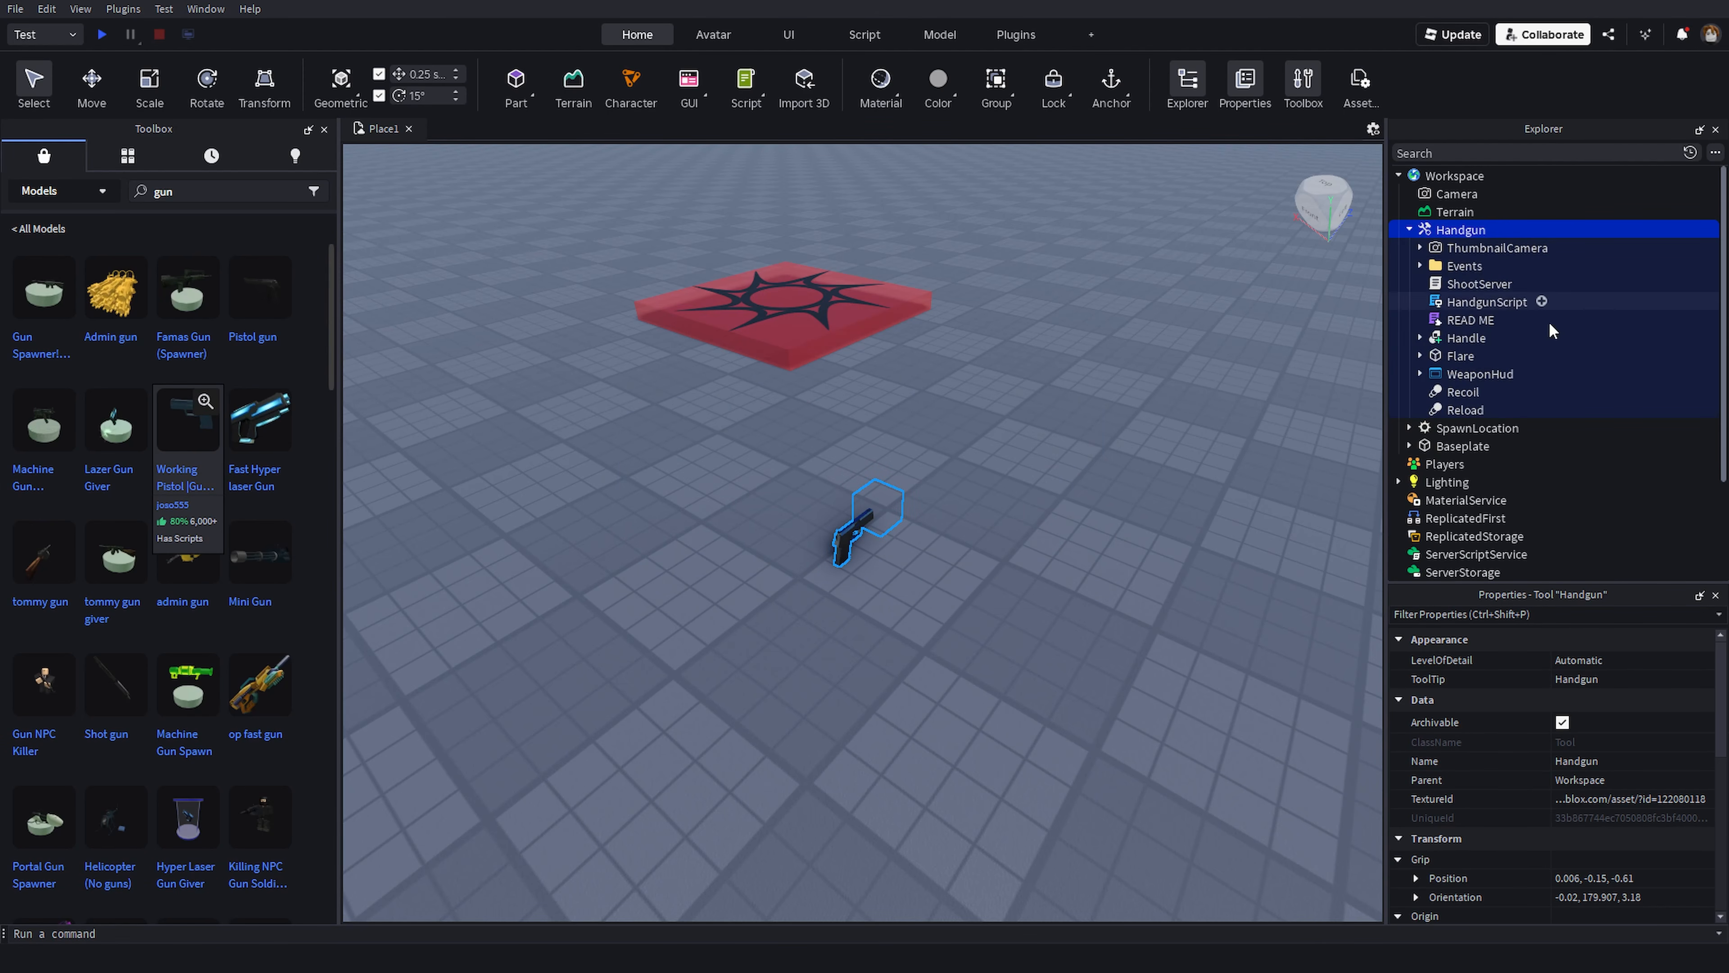
- Open the Handgun's HandgunScript and scroll through its code
mouse_move(1460, 233)
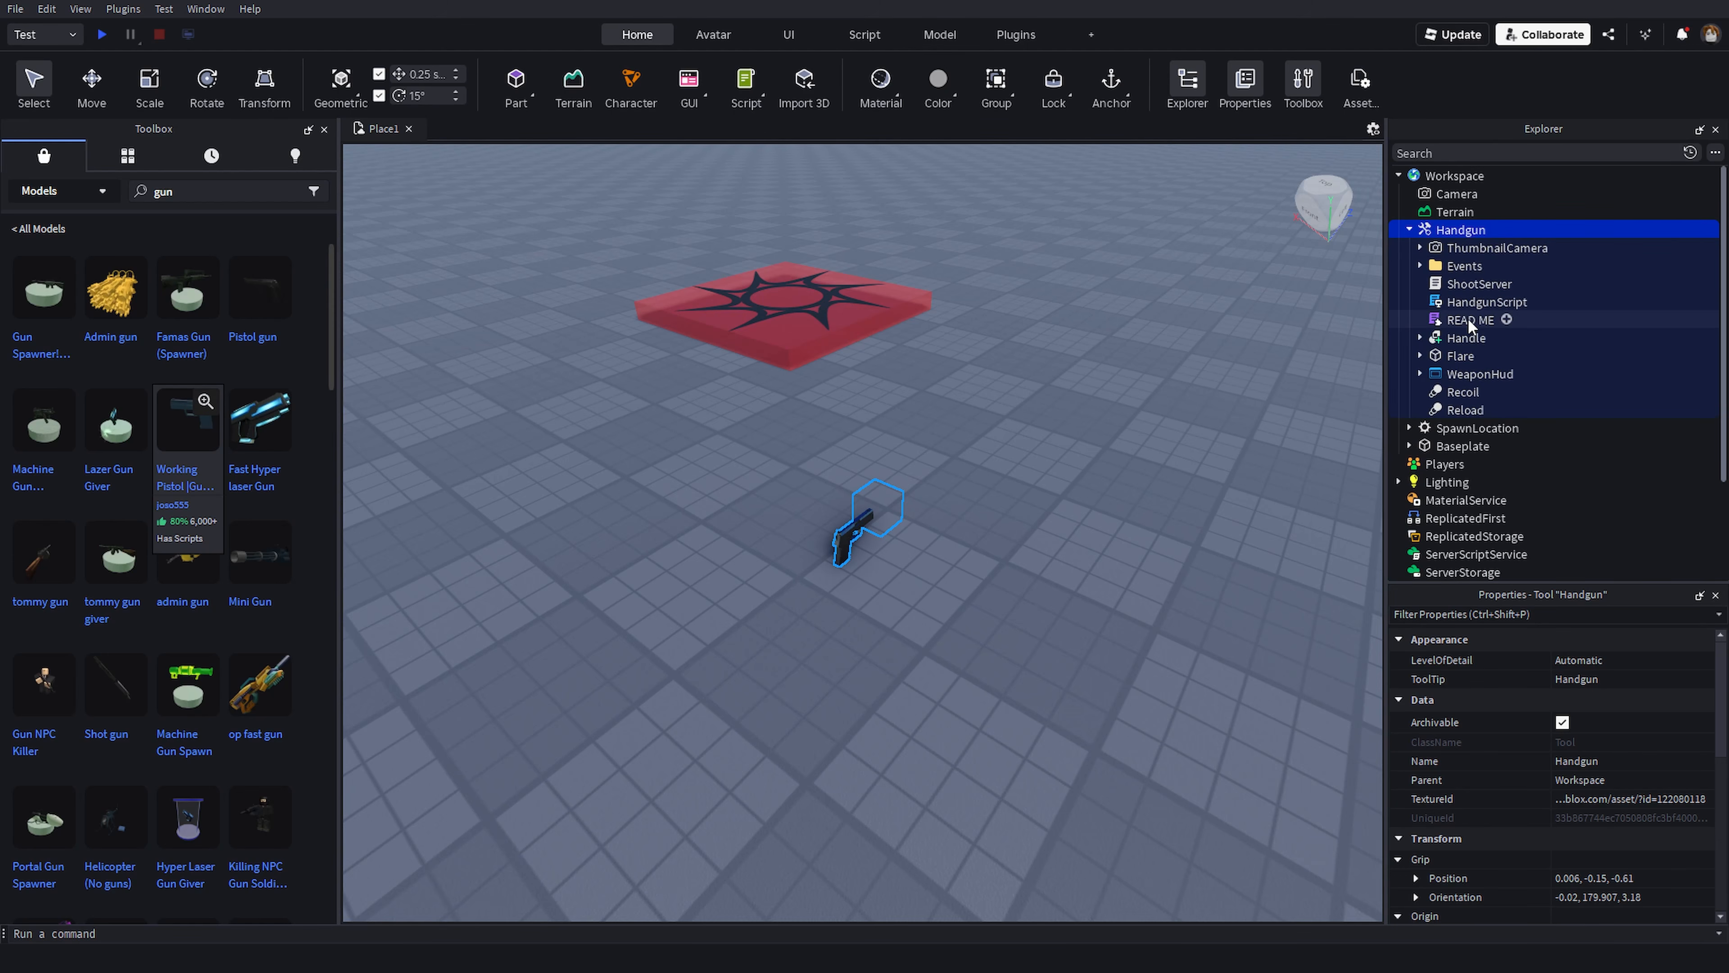
left_click(1460, 285)
left_click(1473, 302)
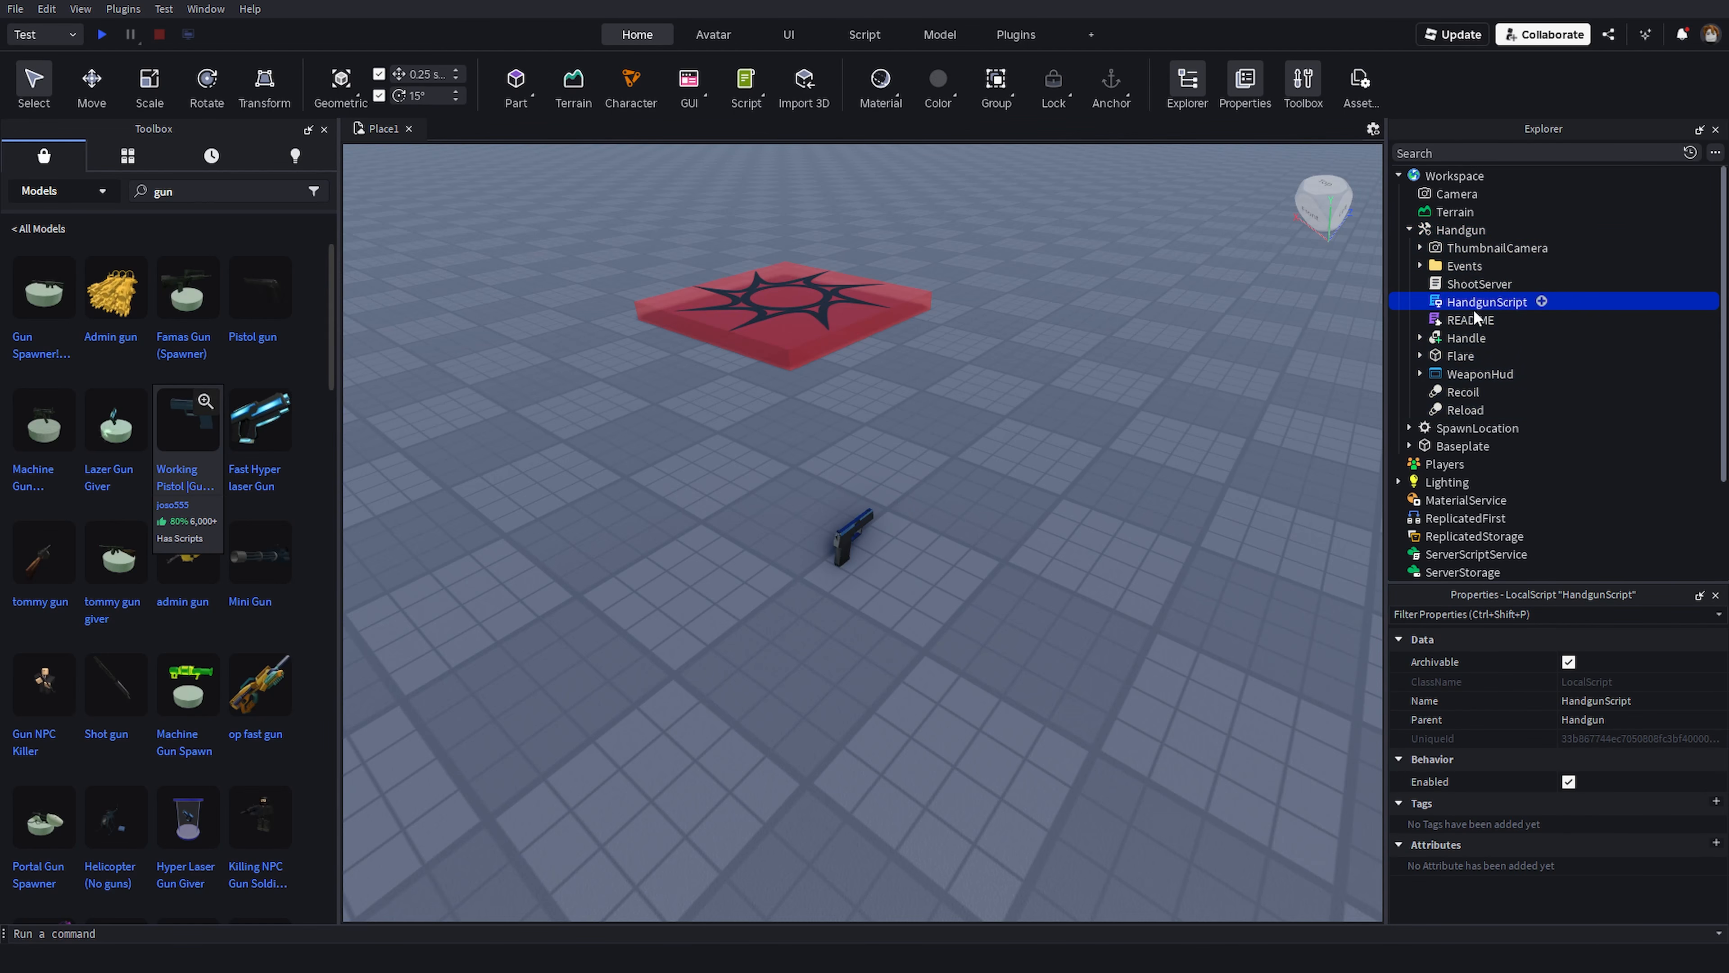
left_click(1473, 320)
double_click(1474, 301)
scroll(1021, 477, "down", 10)
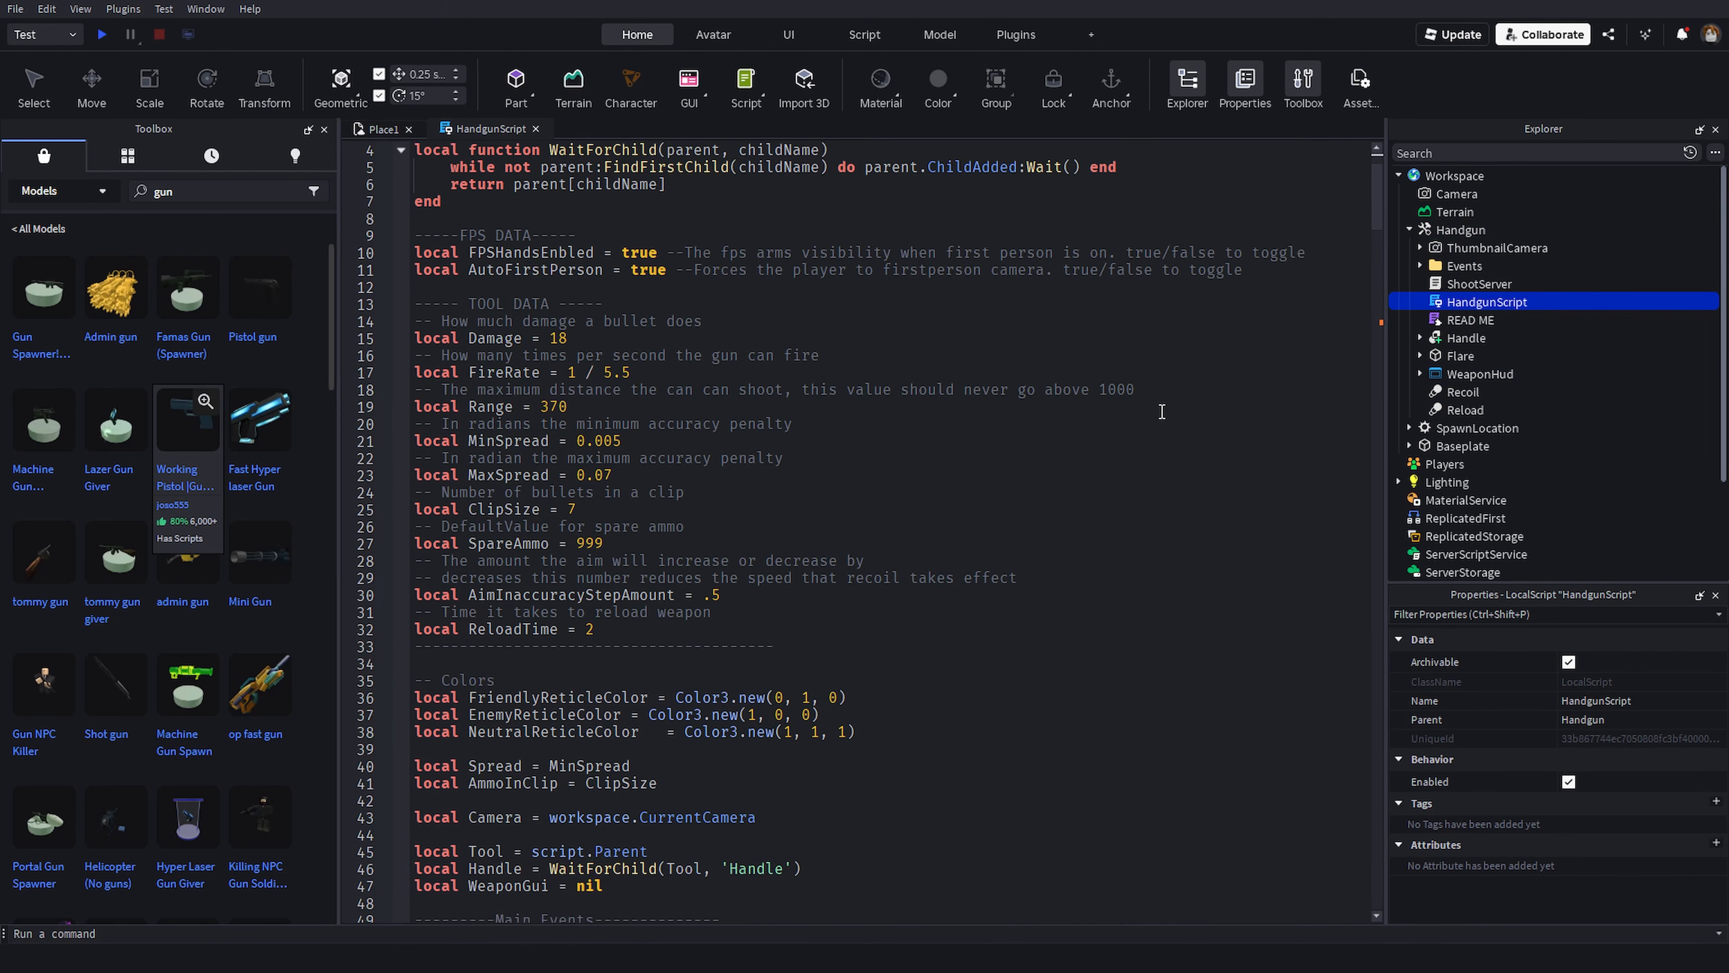
left_click_drag(1380, 249, 1342, 771)
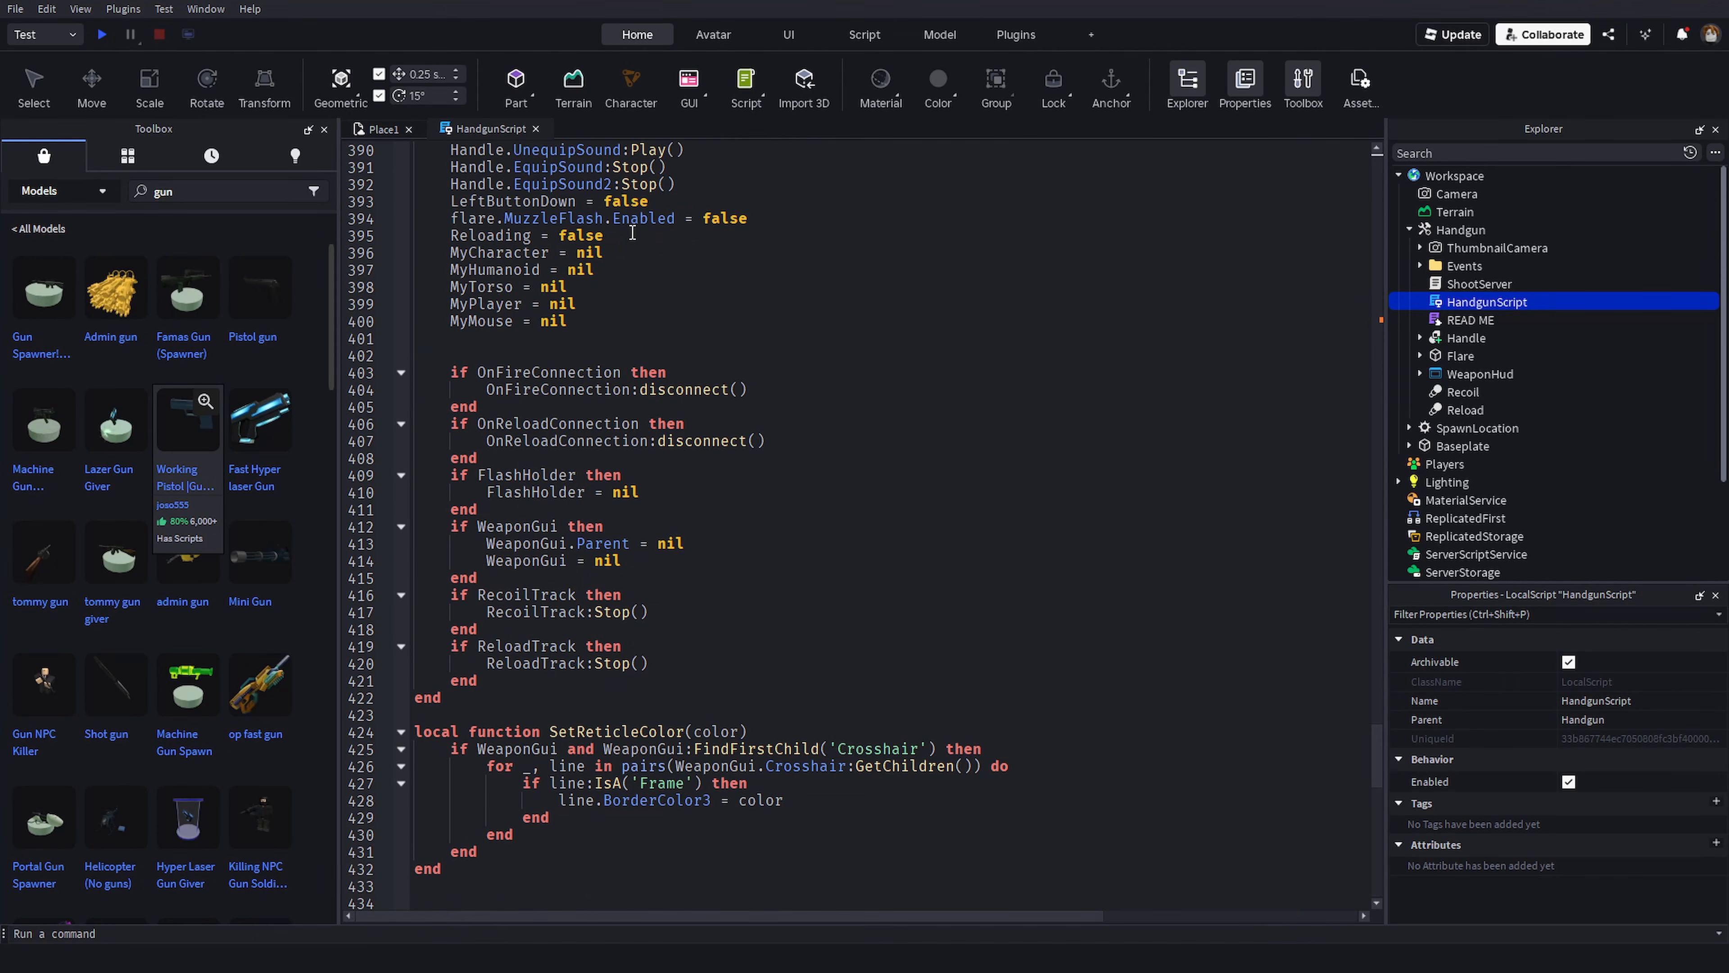
- Close that script, open the ShootServer script and scroll through it
left_click(536, 129)
double_click(1479, 283)
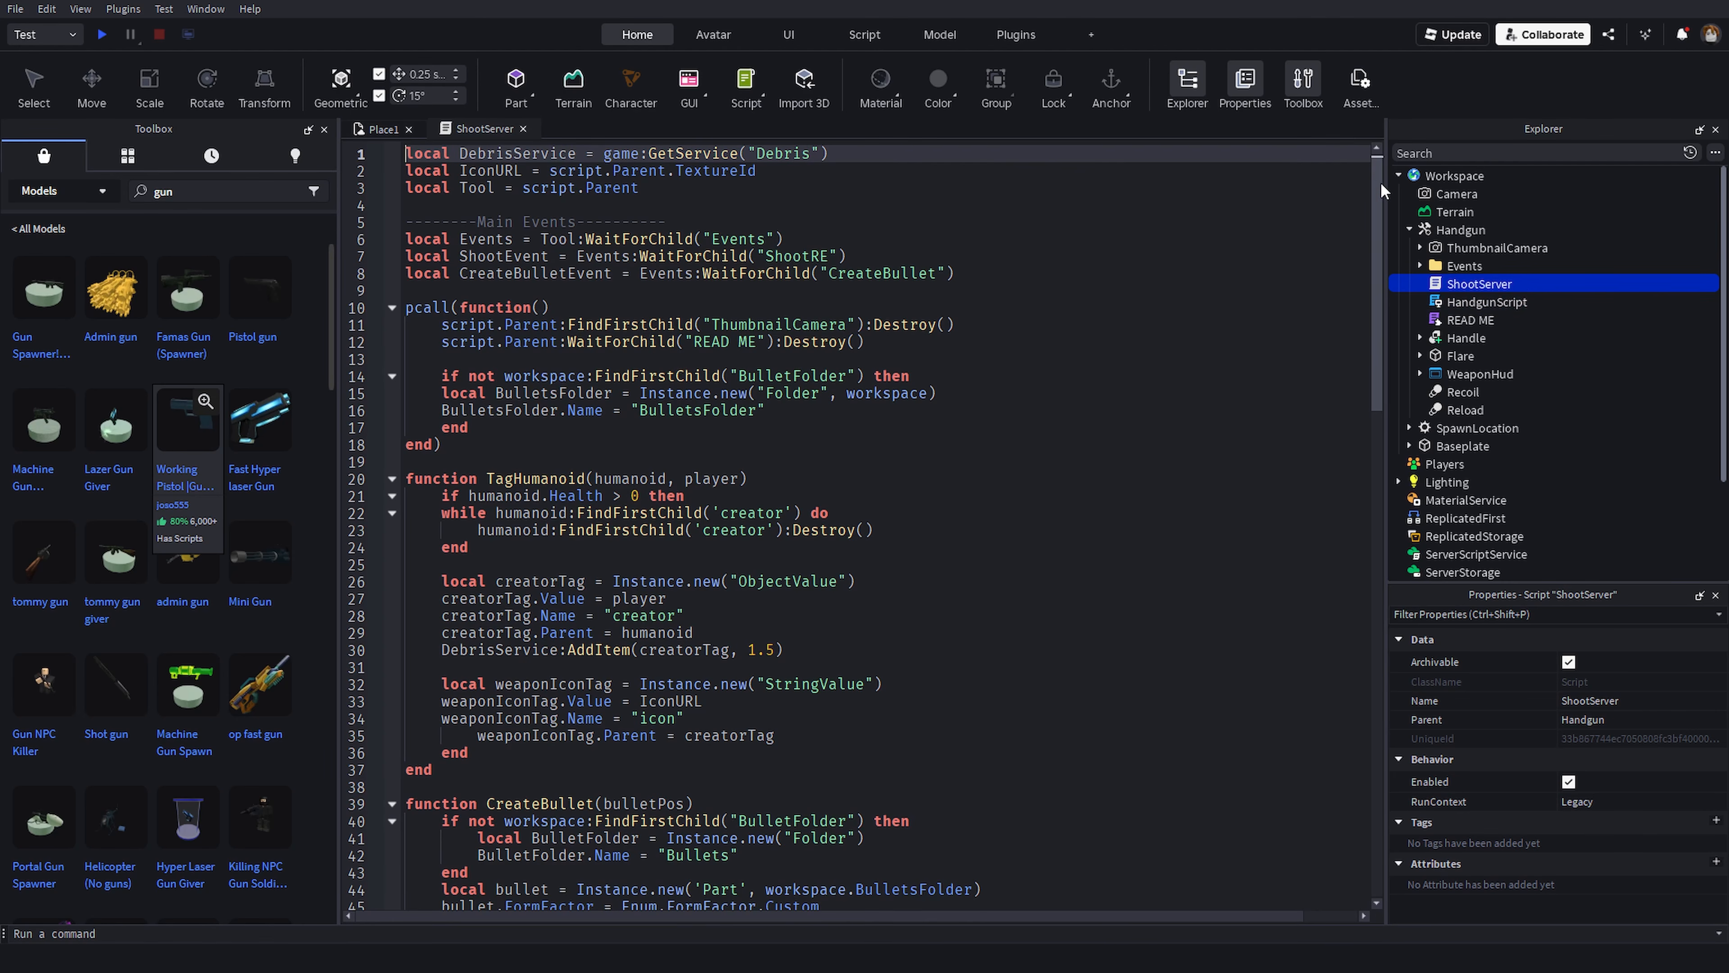
left_click_drag(1382, 191, 1354, 472)
scroll(1355, 472, "down", 2)
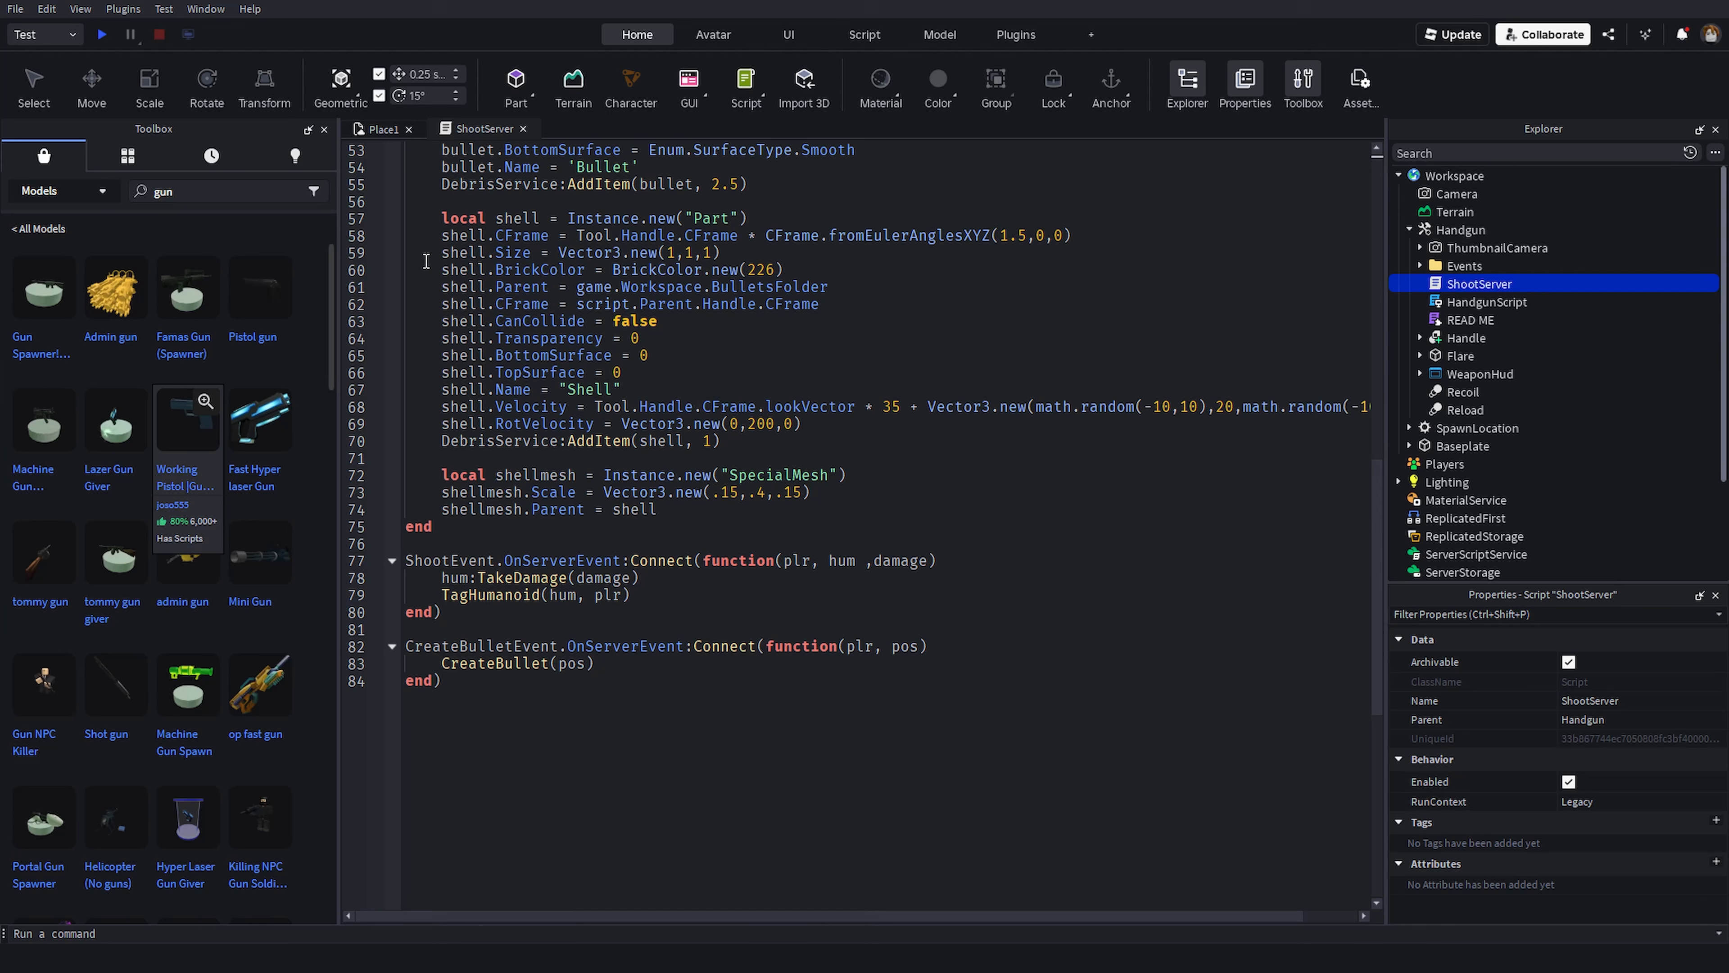
- Return to the Place1 tab and move the Handgun tool into StarterPack
left_click(379, 129)
left_click_drag(1460, 230, 1442, 502)
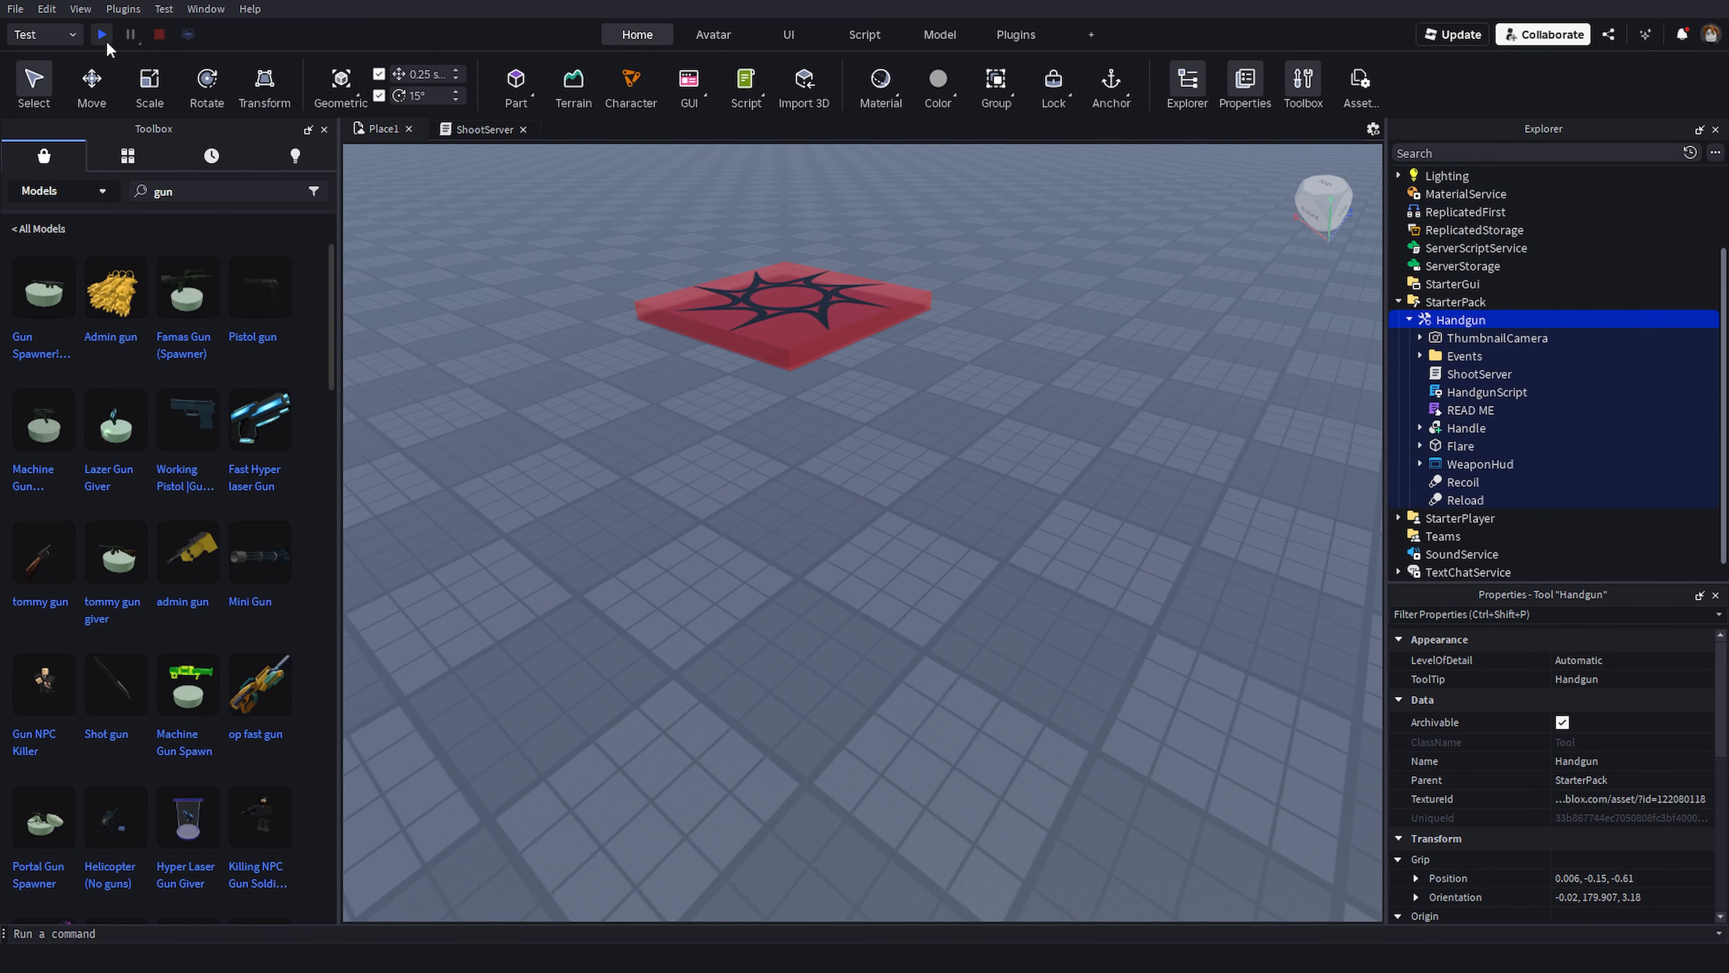
- Start a playtest, walk forward and equip the handgun
left_click(101, 34)
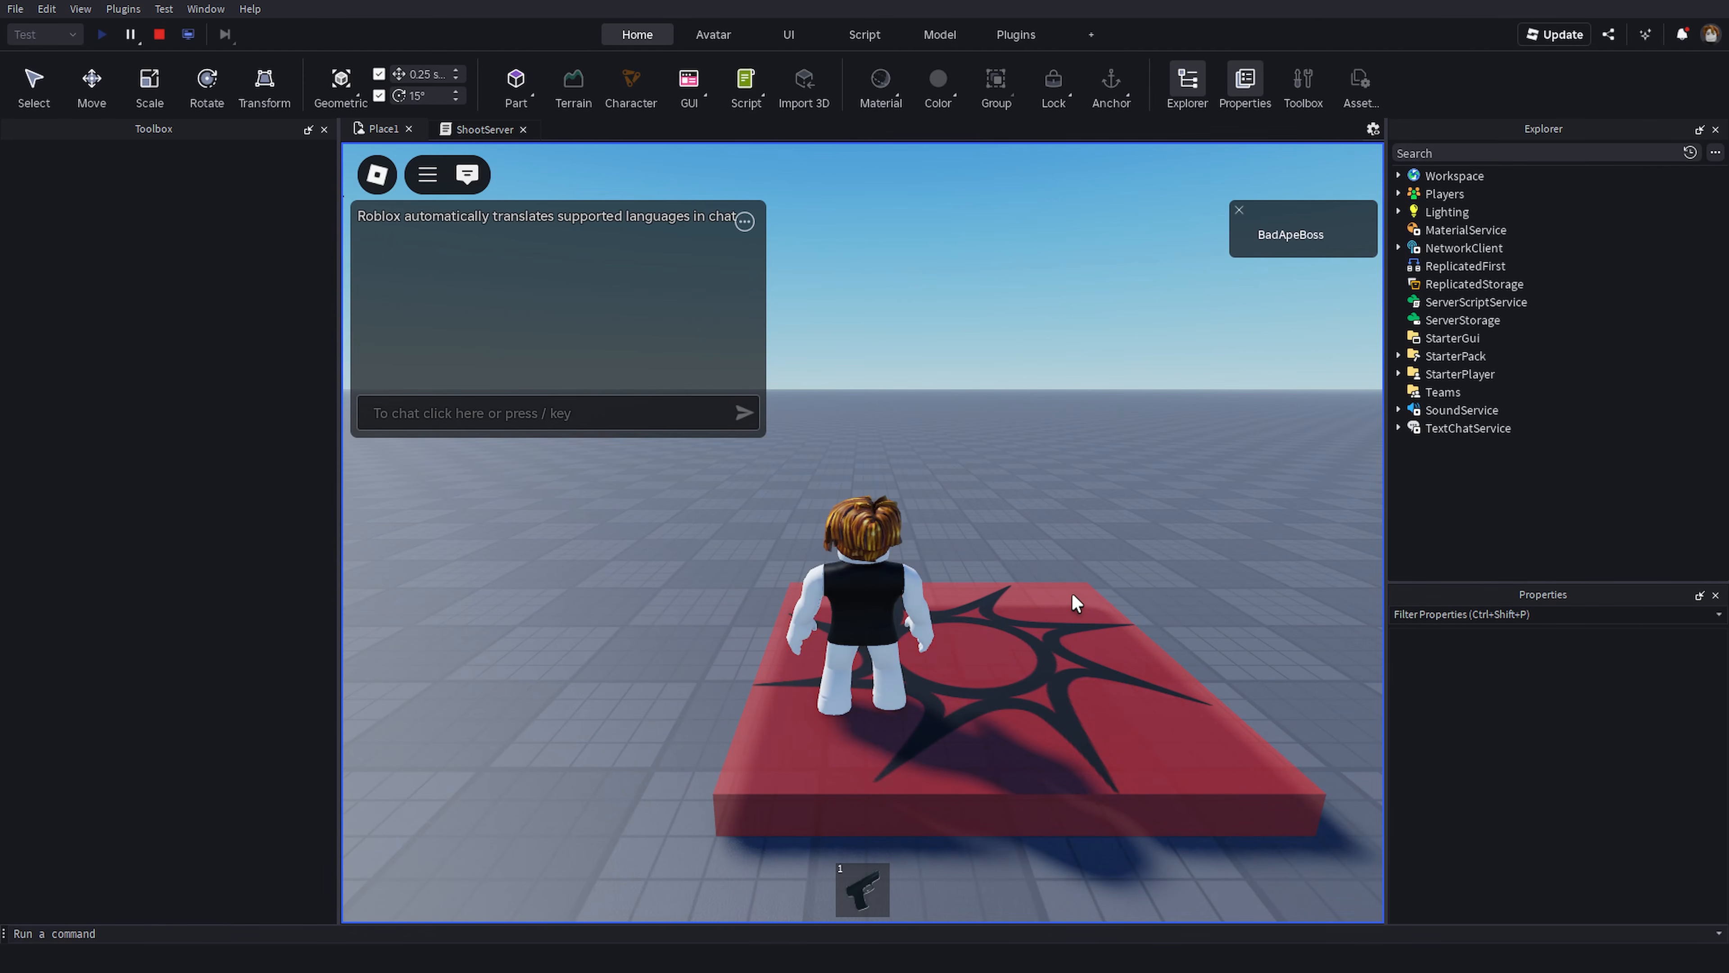
key("w")
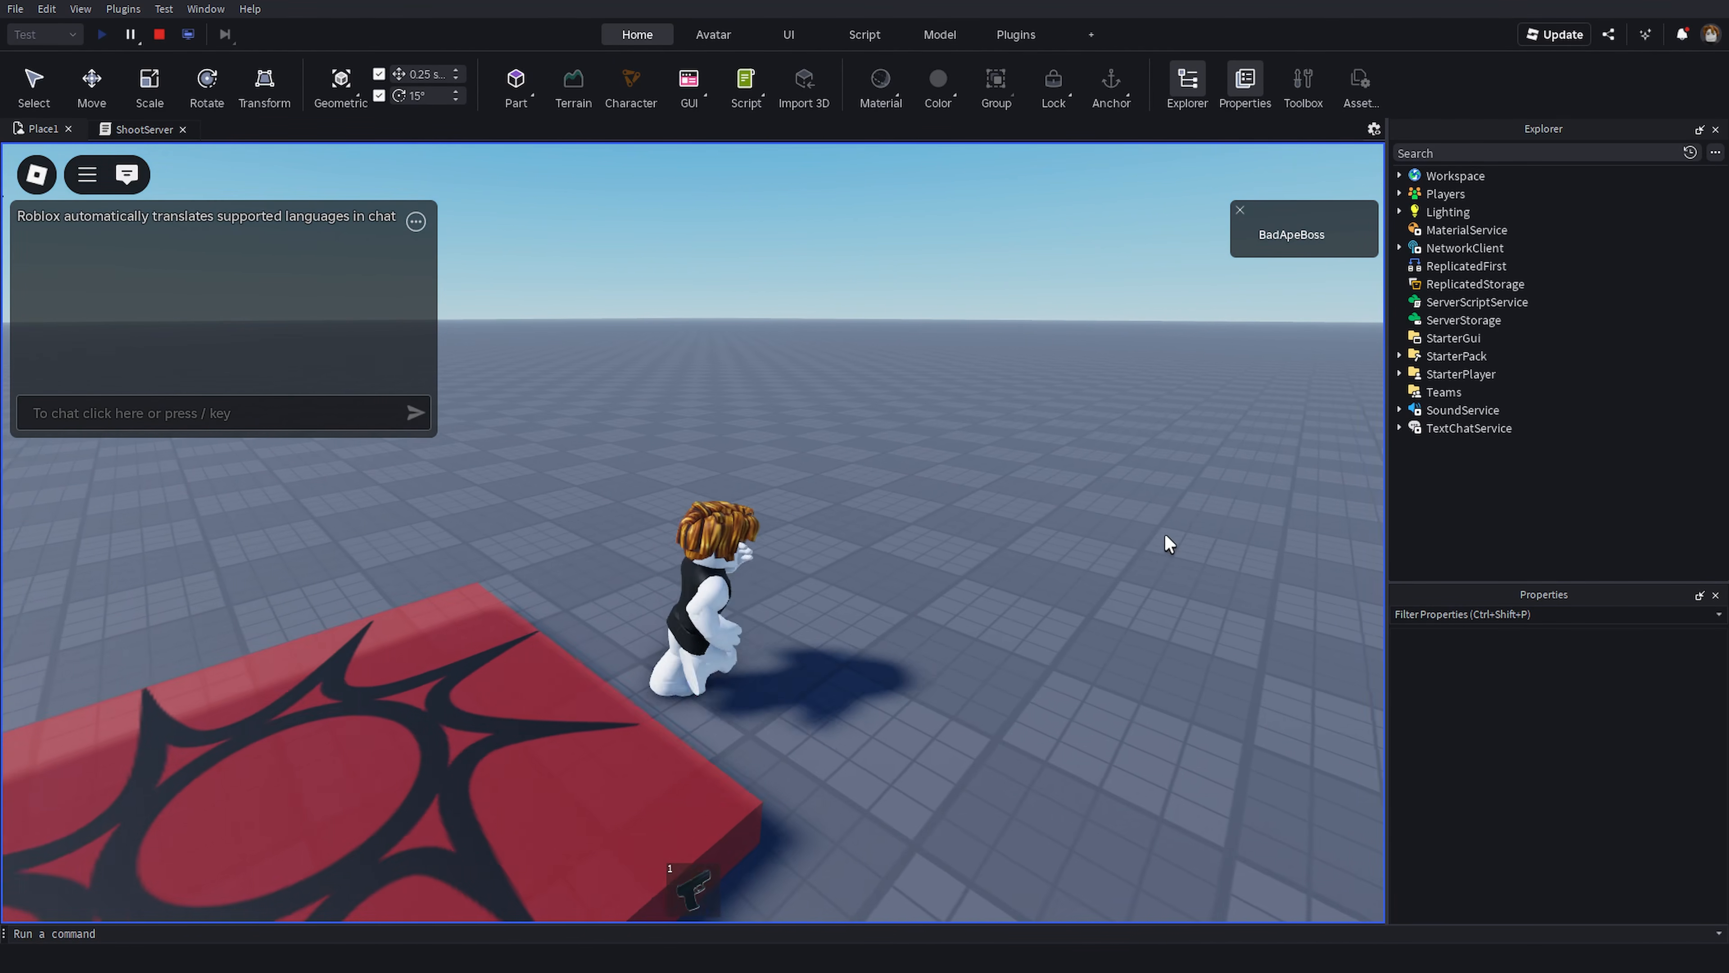
key("1")
- Fire the handgun repeatedly across the baseplate
left_click(693, 479)
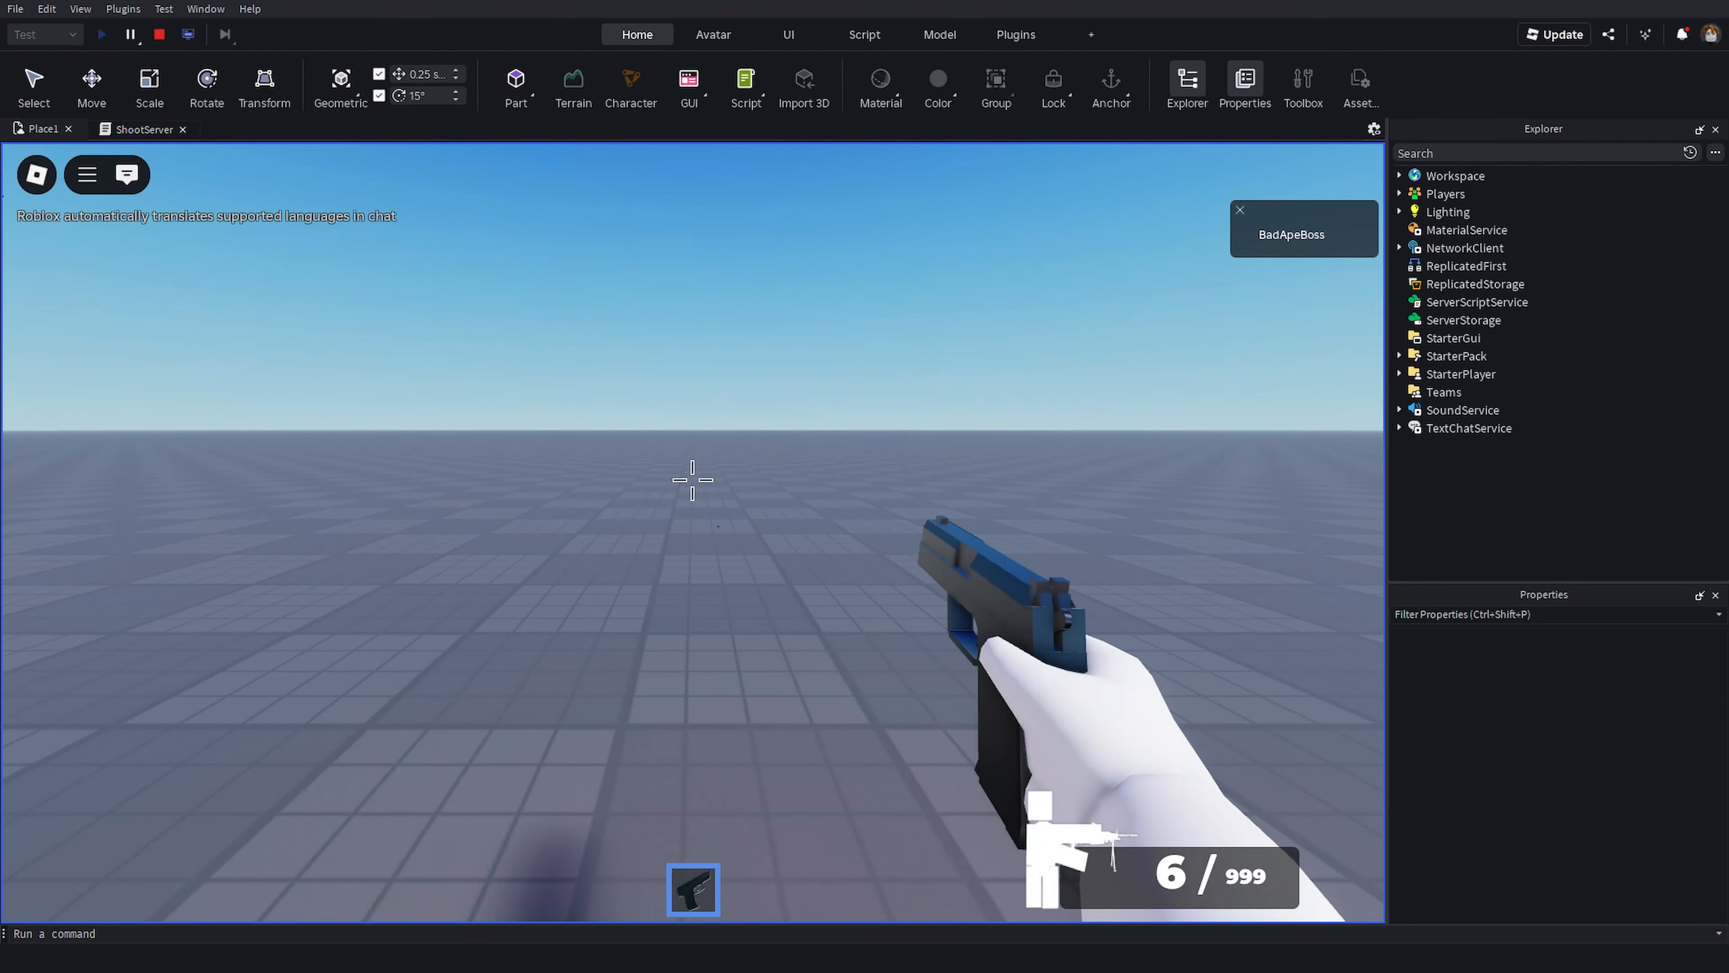
left_click(693, 480)
left_click(692, 479)
left_click(693, 479)
left_click(692, 479)
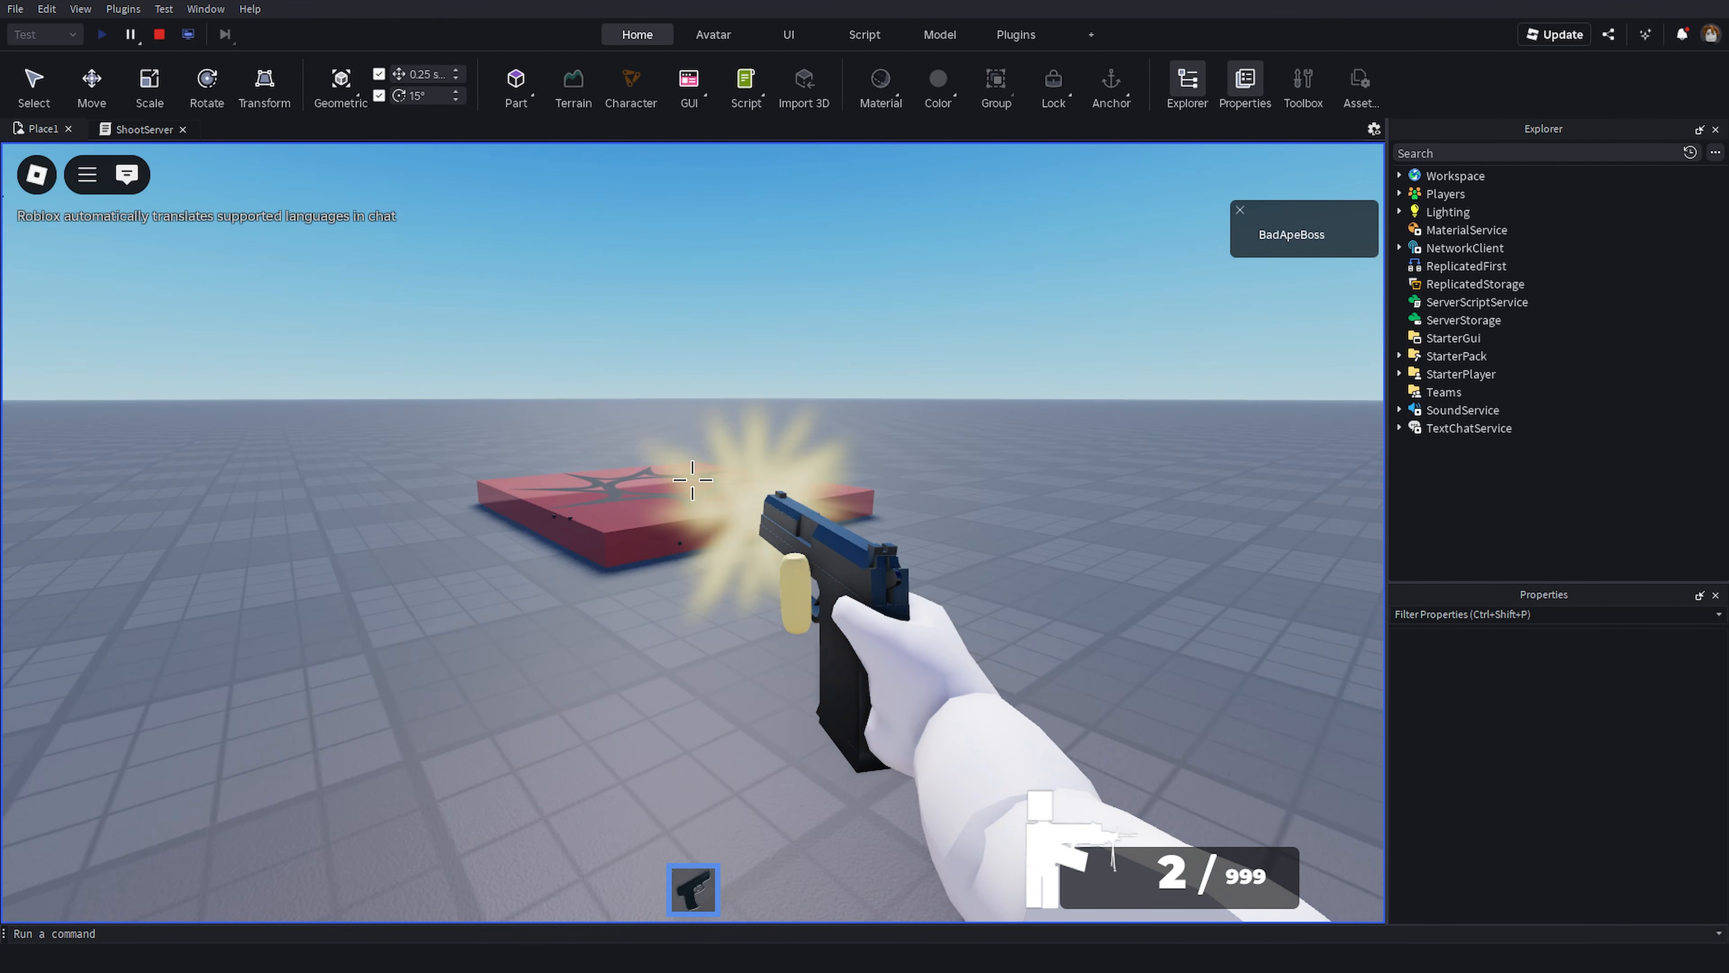
left_click(692, 480)
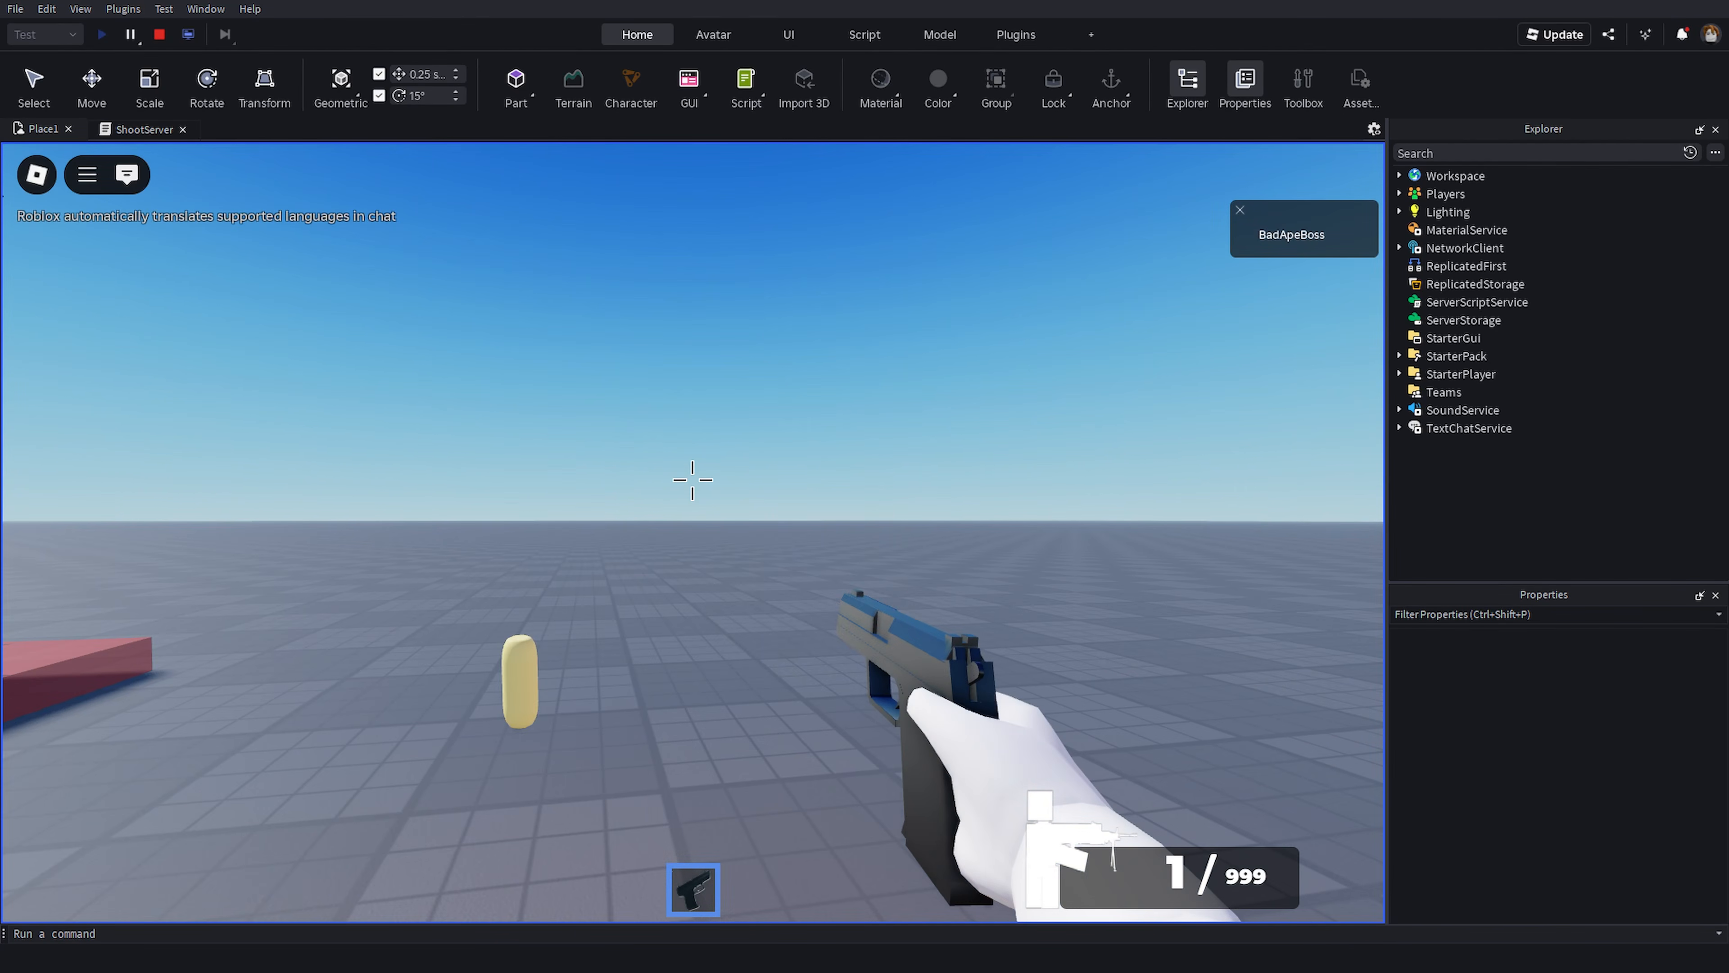
left_click(692, 480)
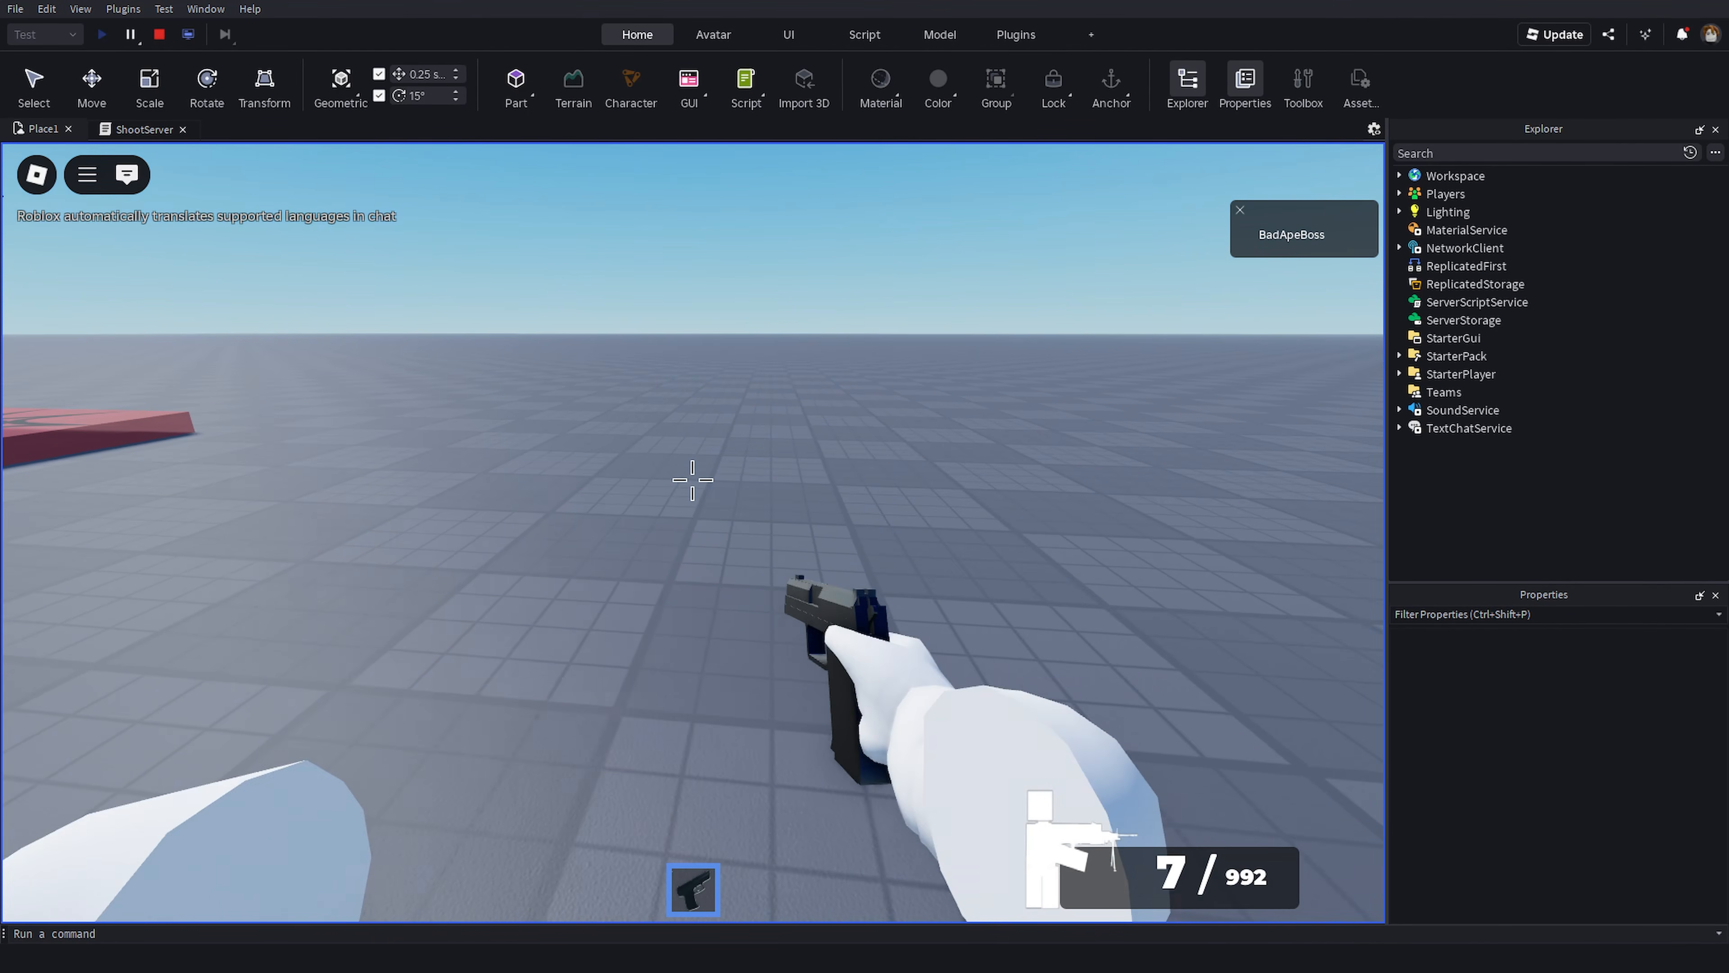
- Unequip the handgun and stop the playtest
key("1")
scroll(770, 573, "down", 3)
right_click_drag(791, 504, 793, 504)
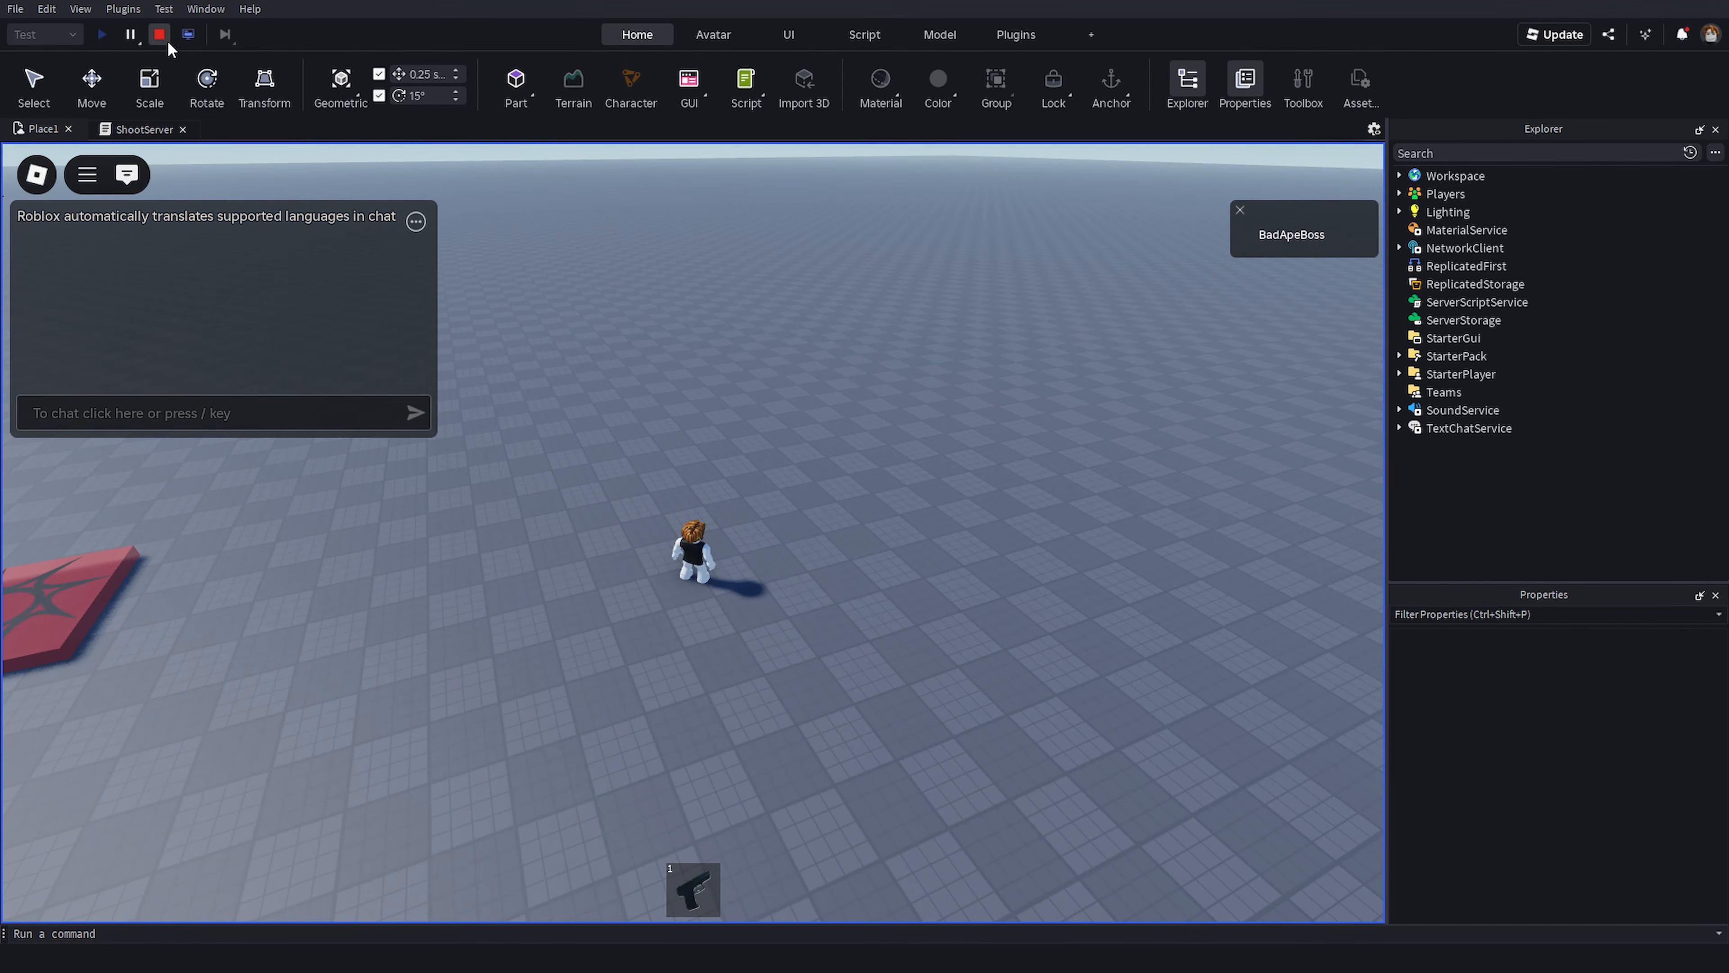
left_click(159, 35)
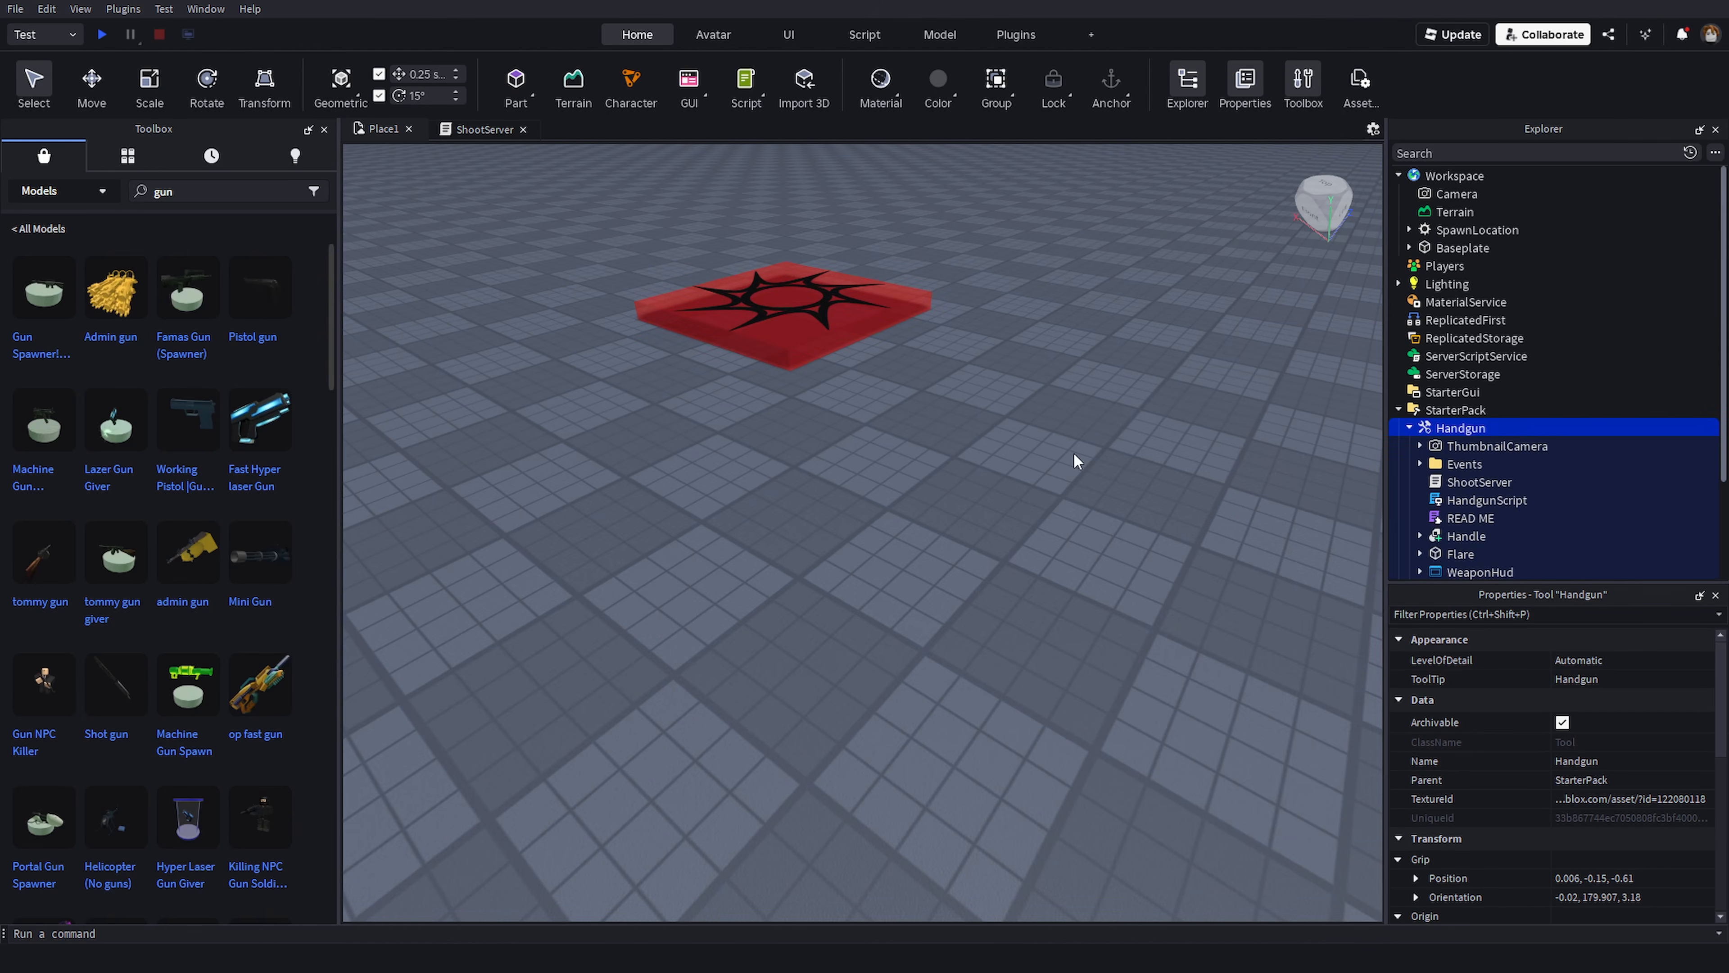
scroll(1480, 368, "down", 3)
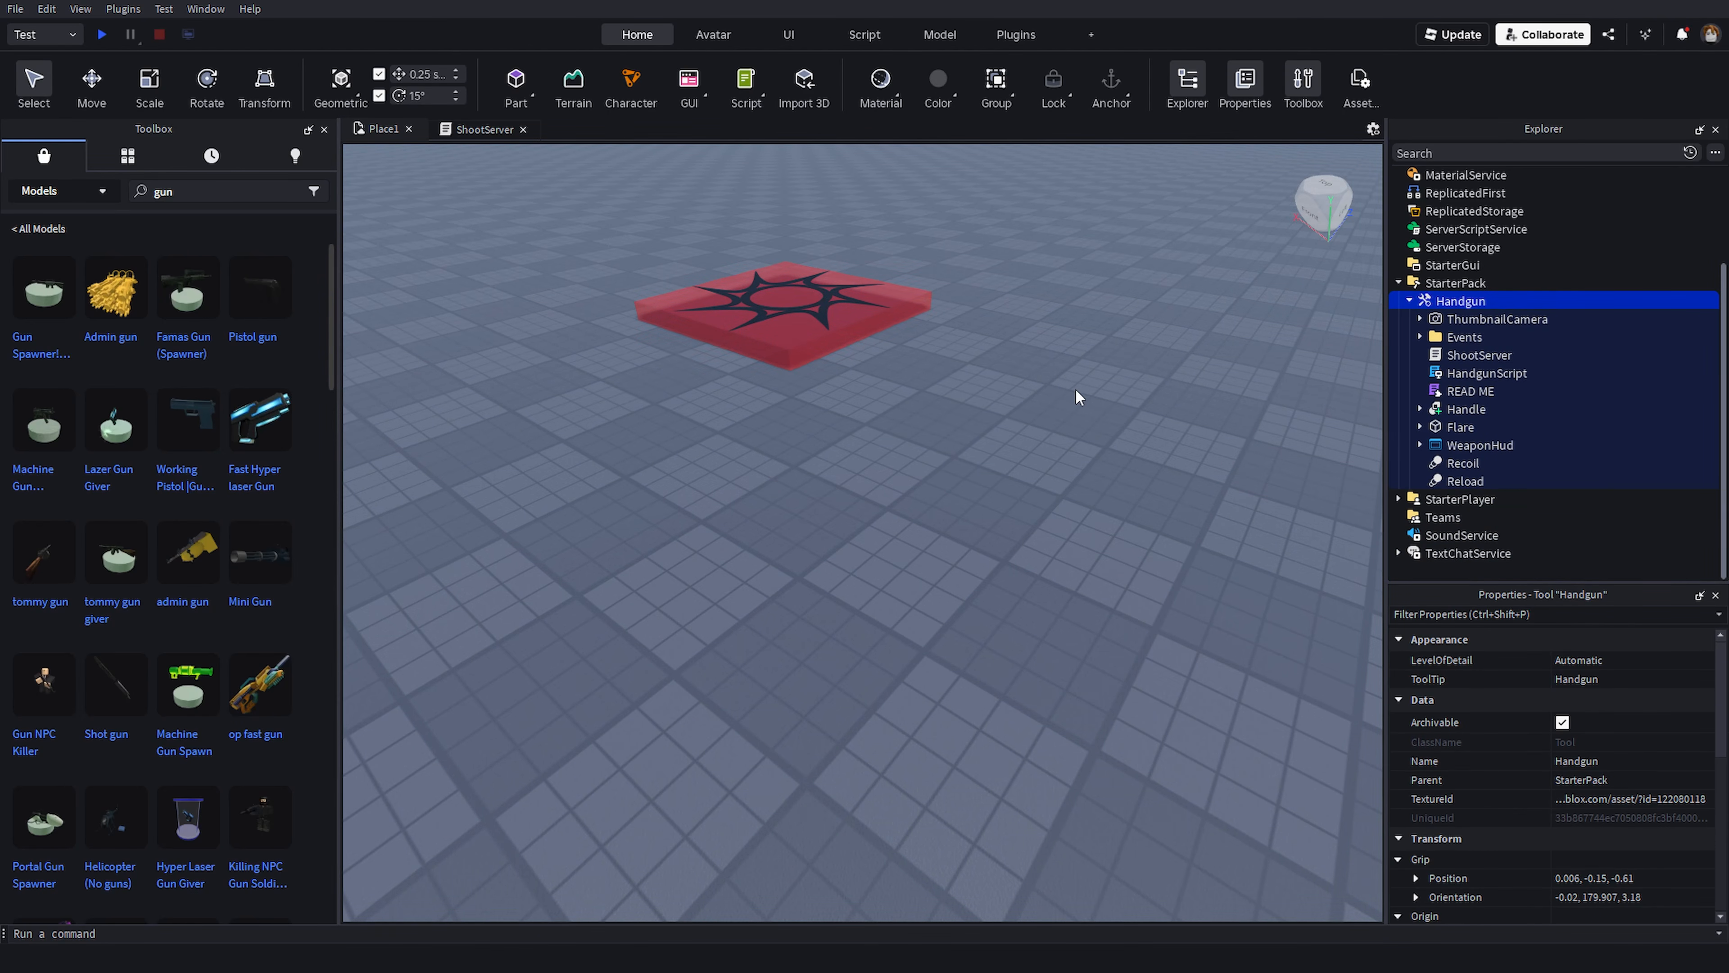
scroll(970, 504, "up", 2)
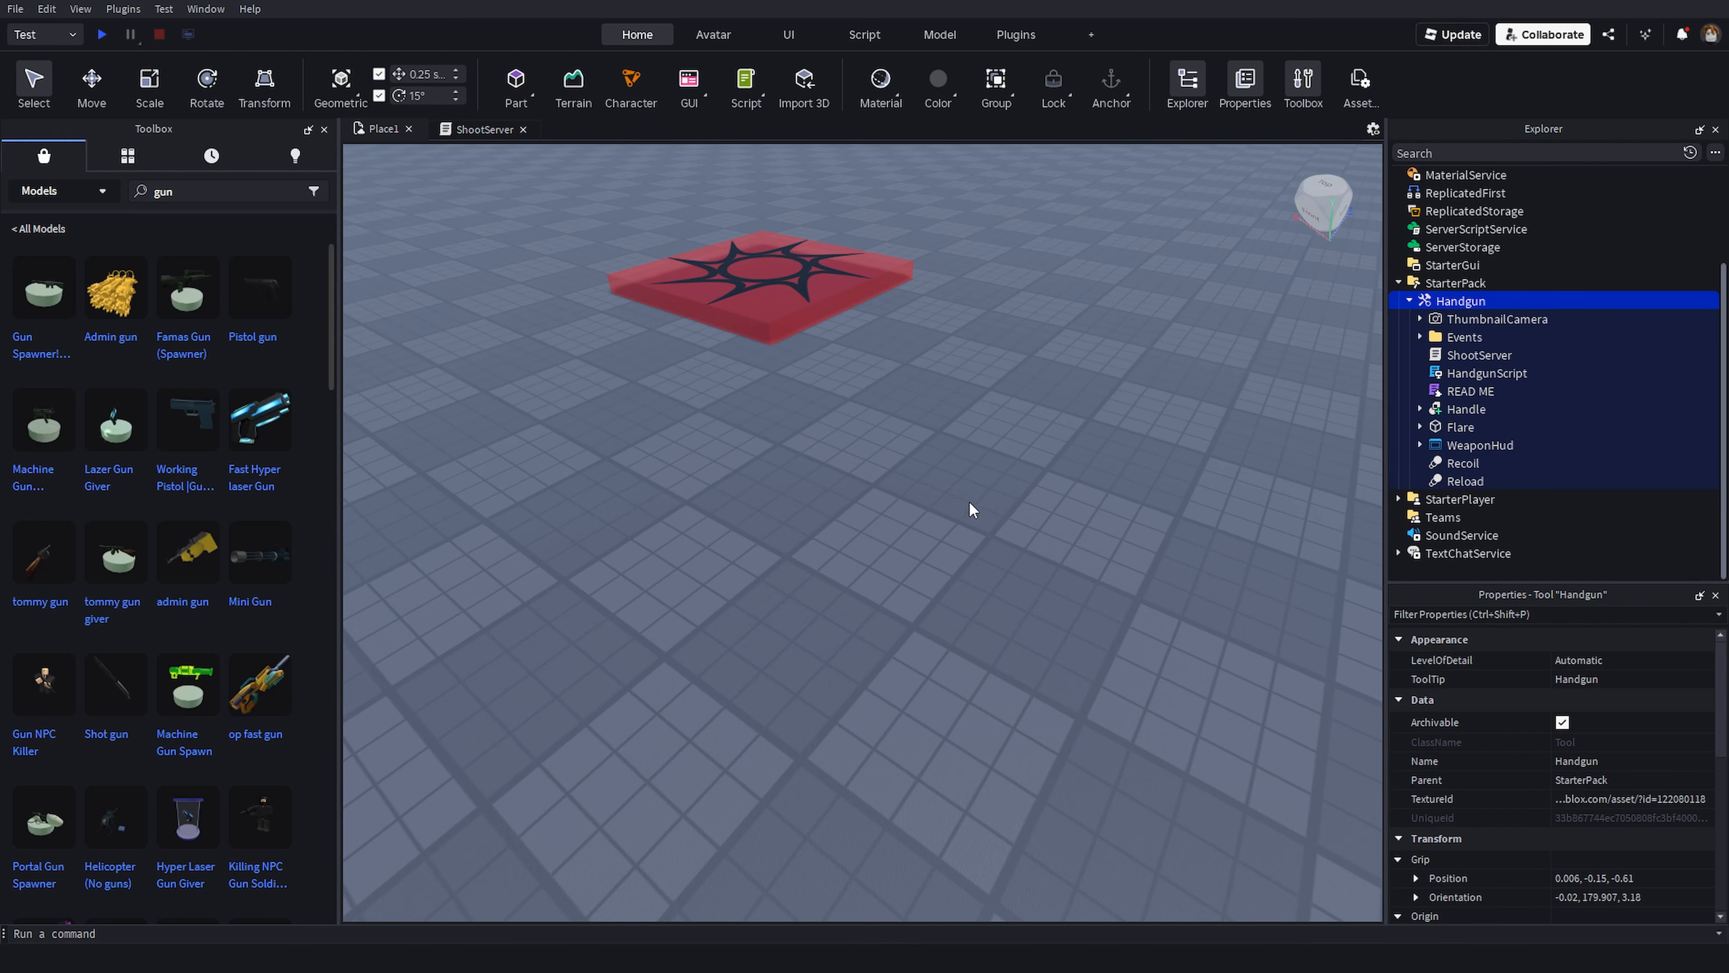
mouse_move(968, 500)
right_mouse_down()
mouse_move(995, 475)
mouse_move(976, 474)
right_mouse_up()
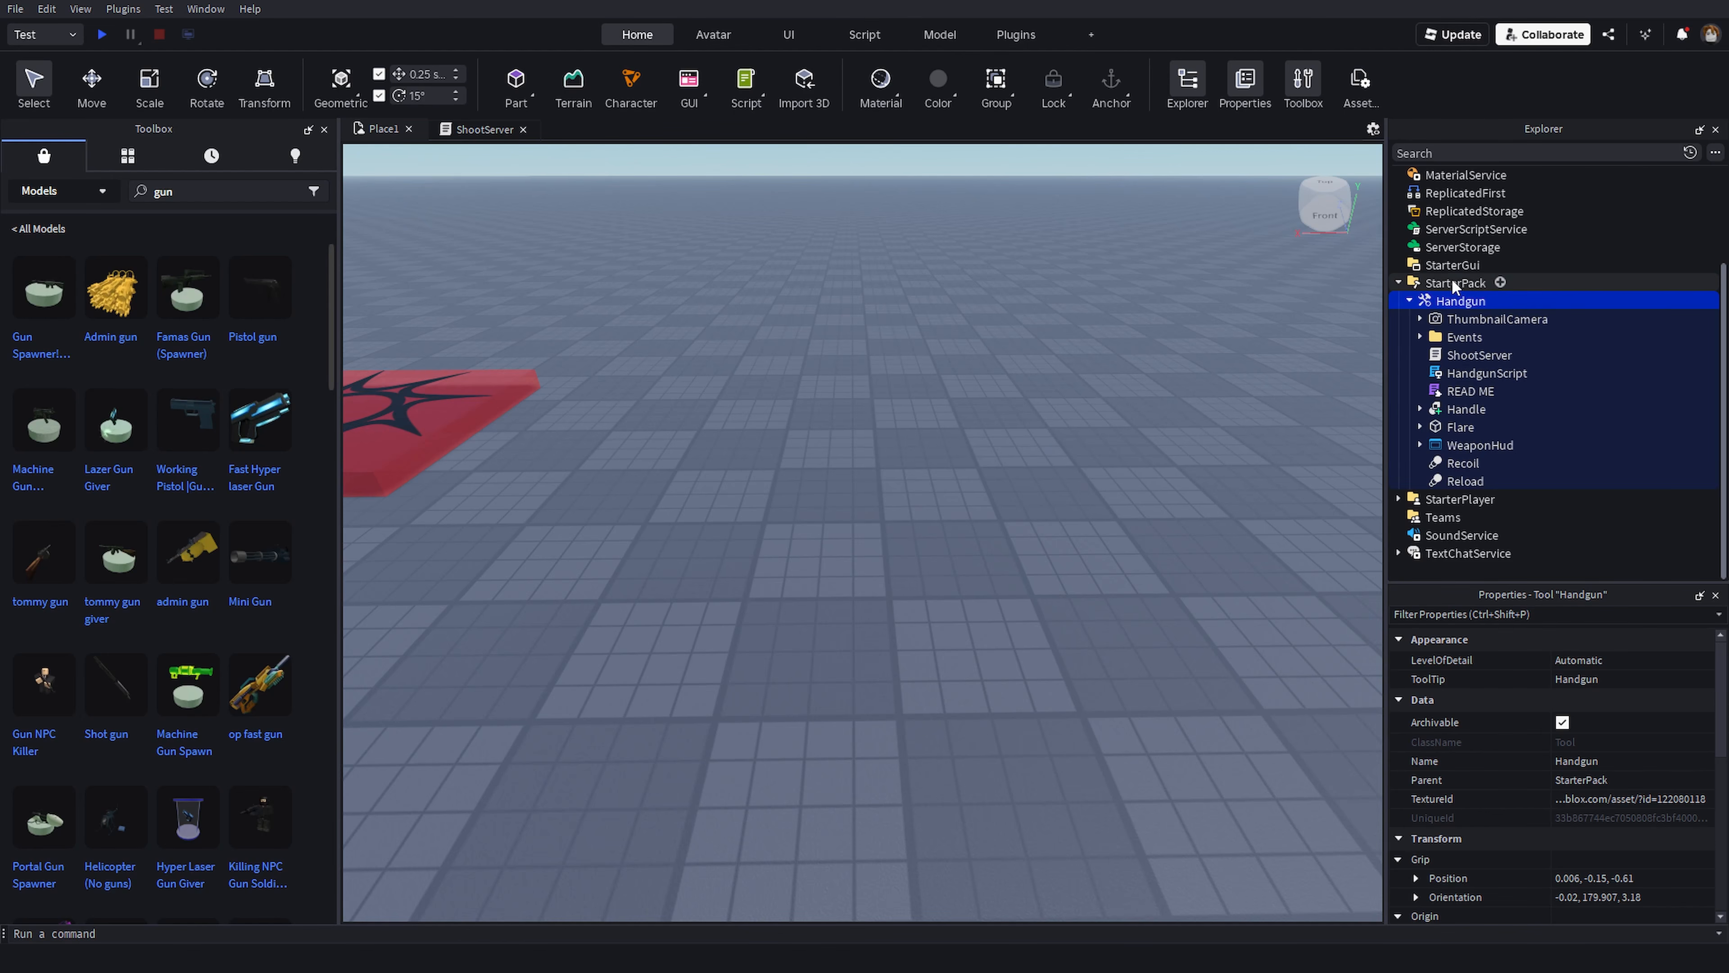
right_click_drag(1082, 514, 1146, 452)
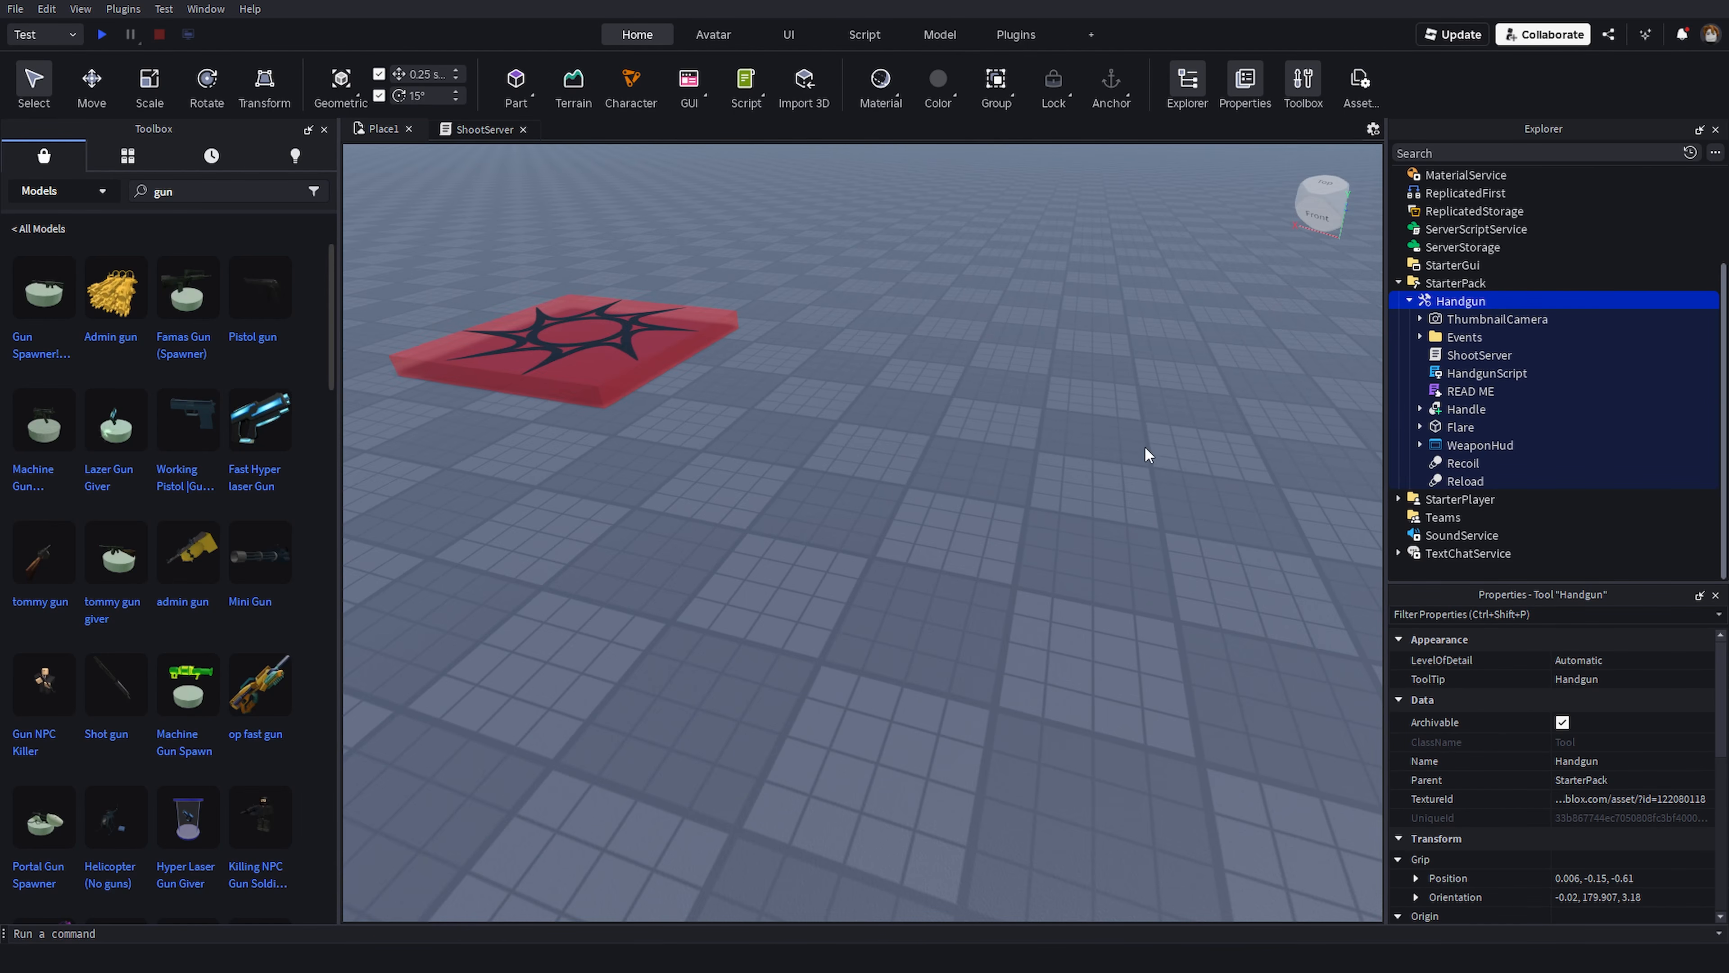
- Open the HandgunScript and scroll through its weapon settings such as damage, fire rate and clip size
double_click(1487, 372)
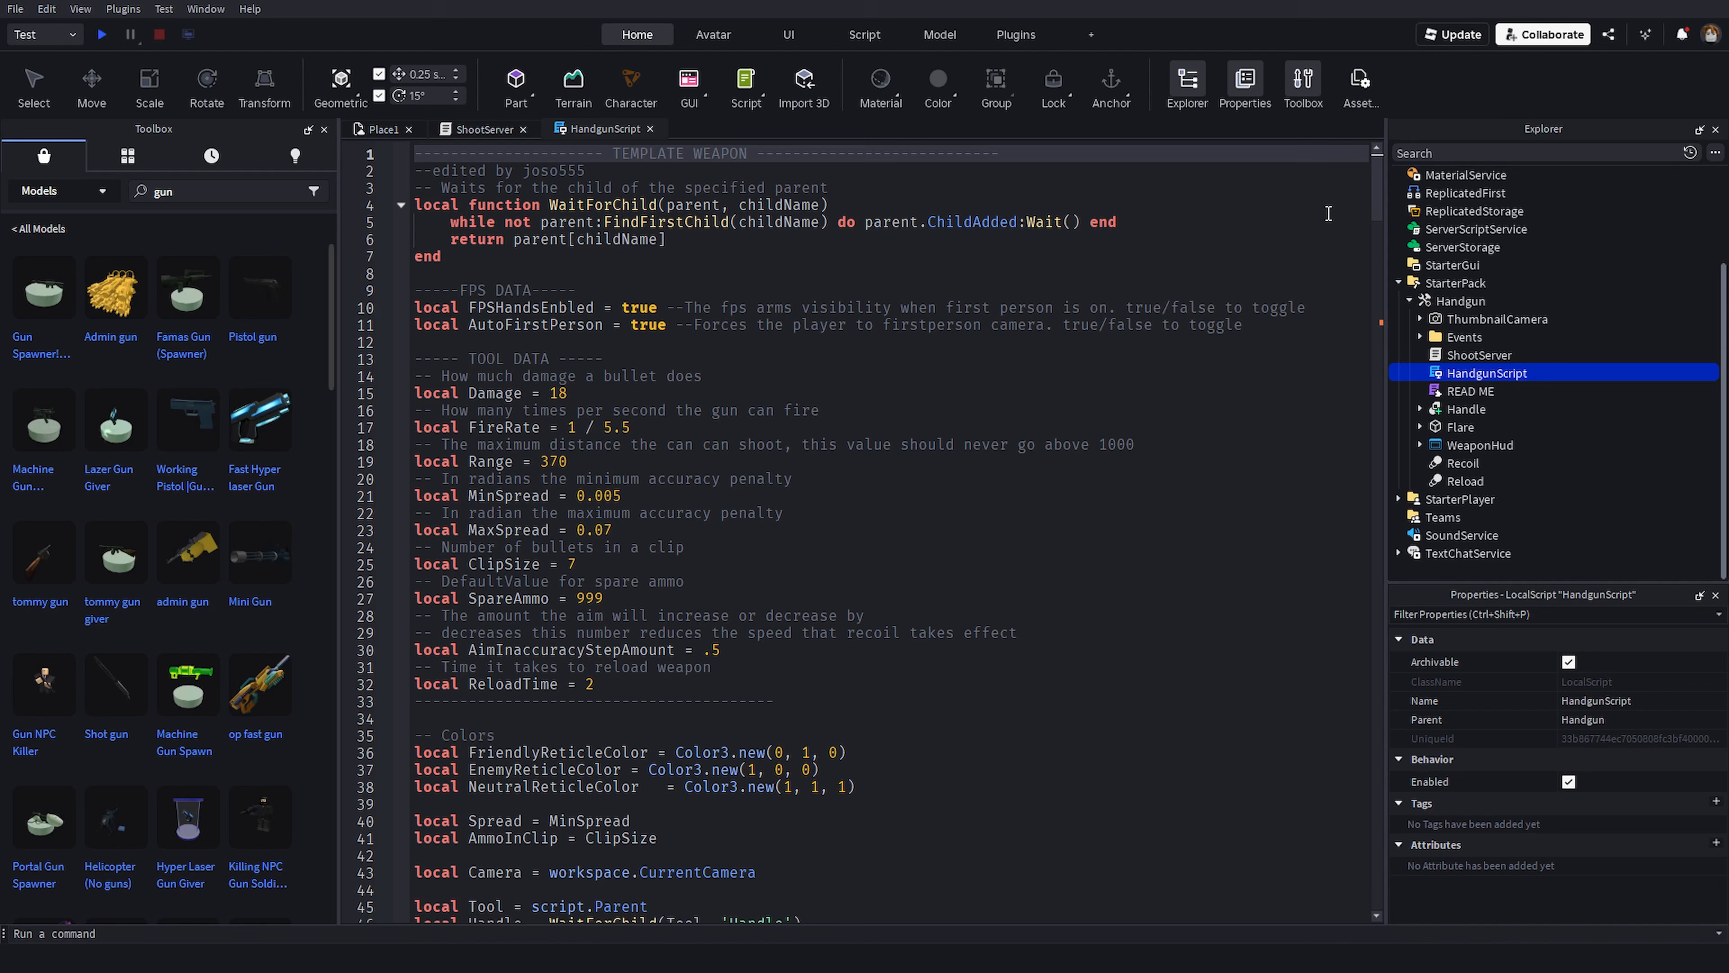
scroll(603, 496, "down", 5)
scroll(622, 464, "up", 3)
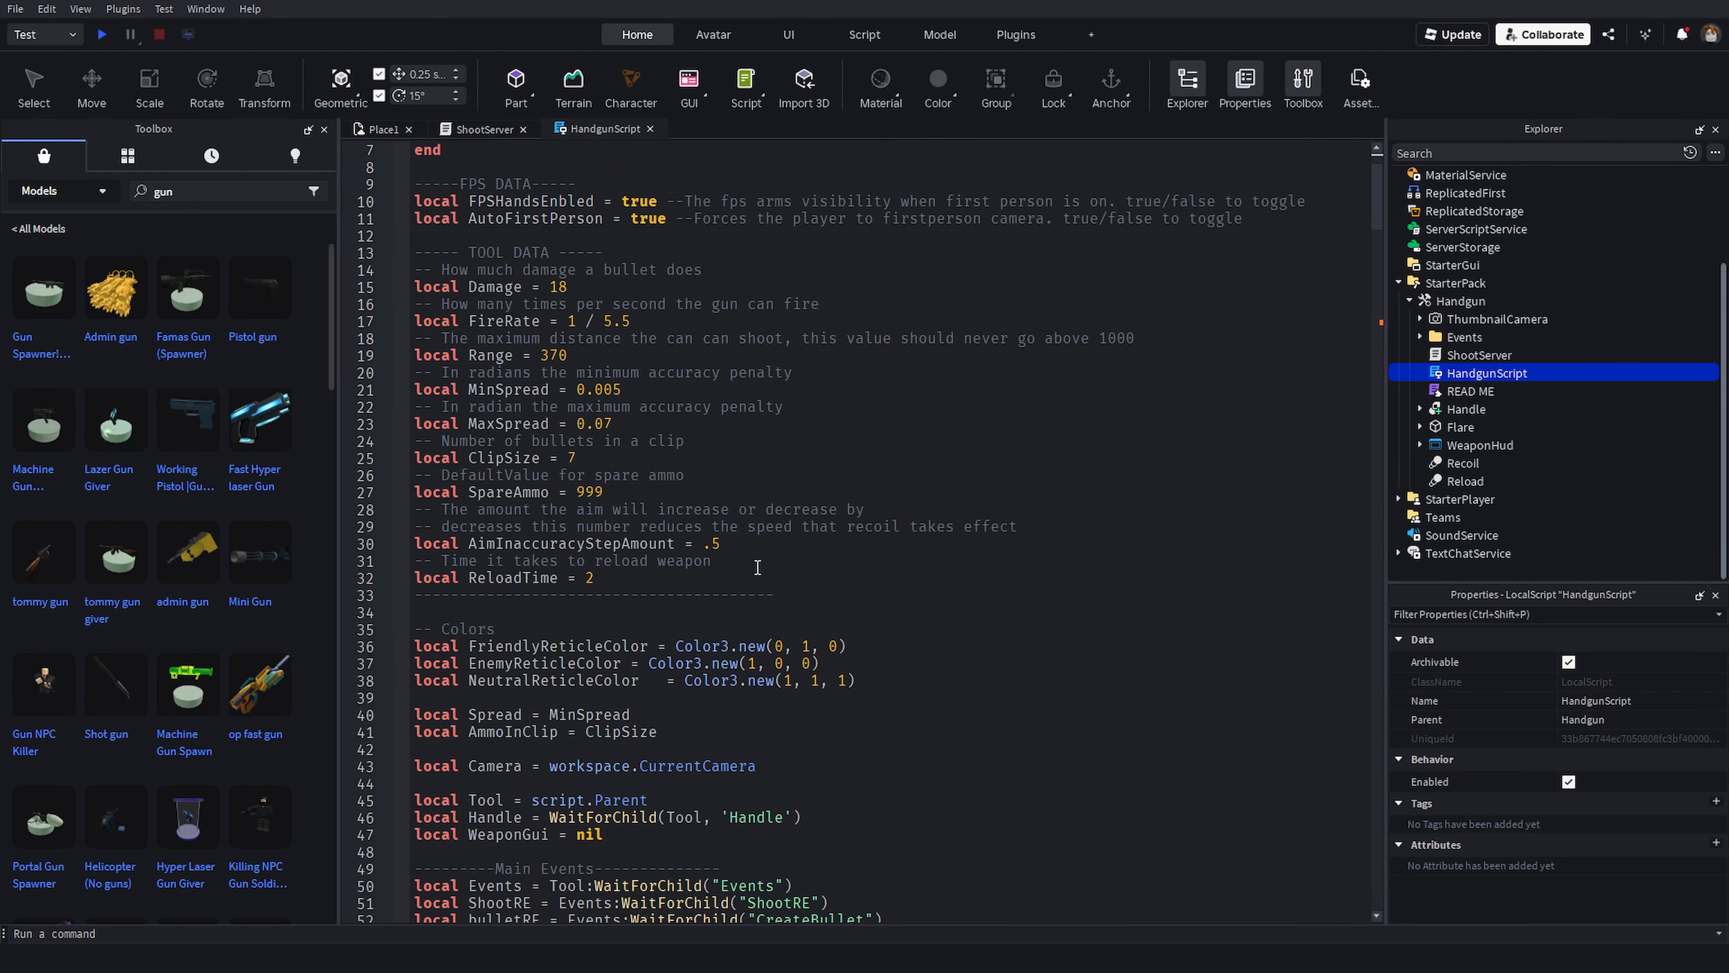
left_click_drag(793, 579, 415, 287)
left_click(568, 433)
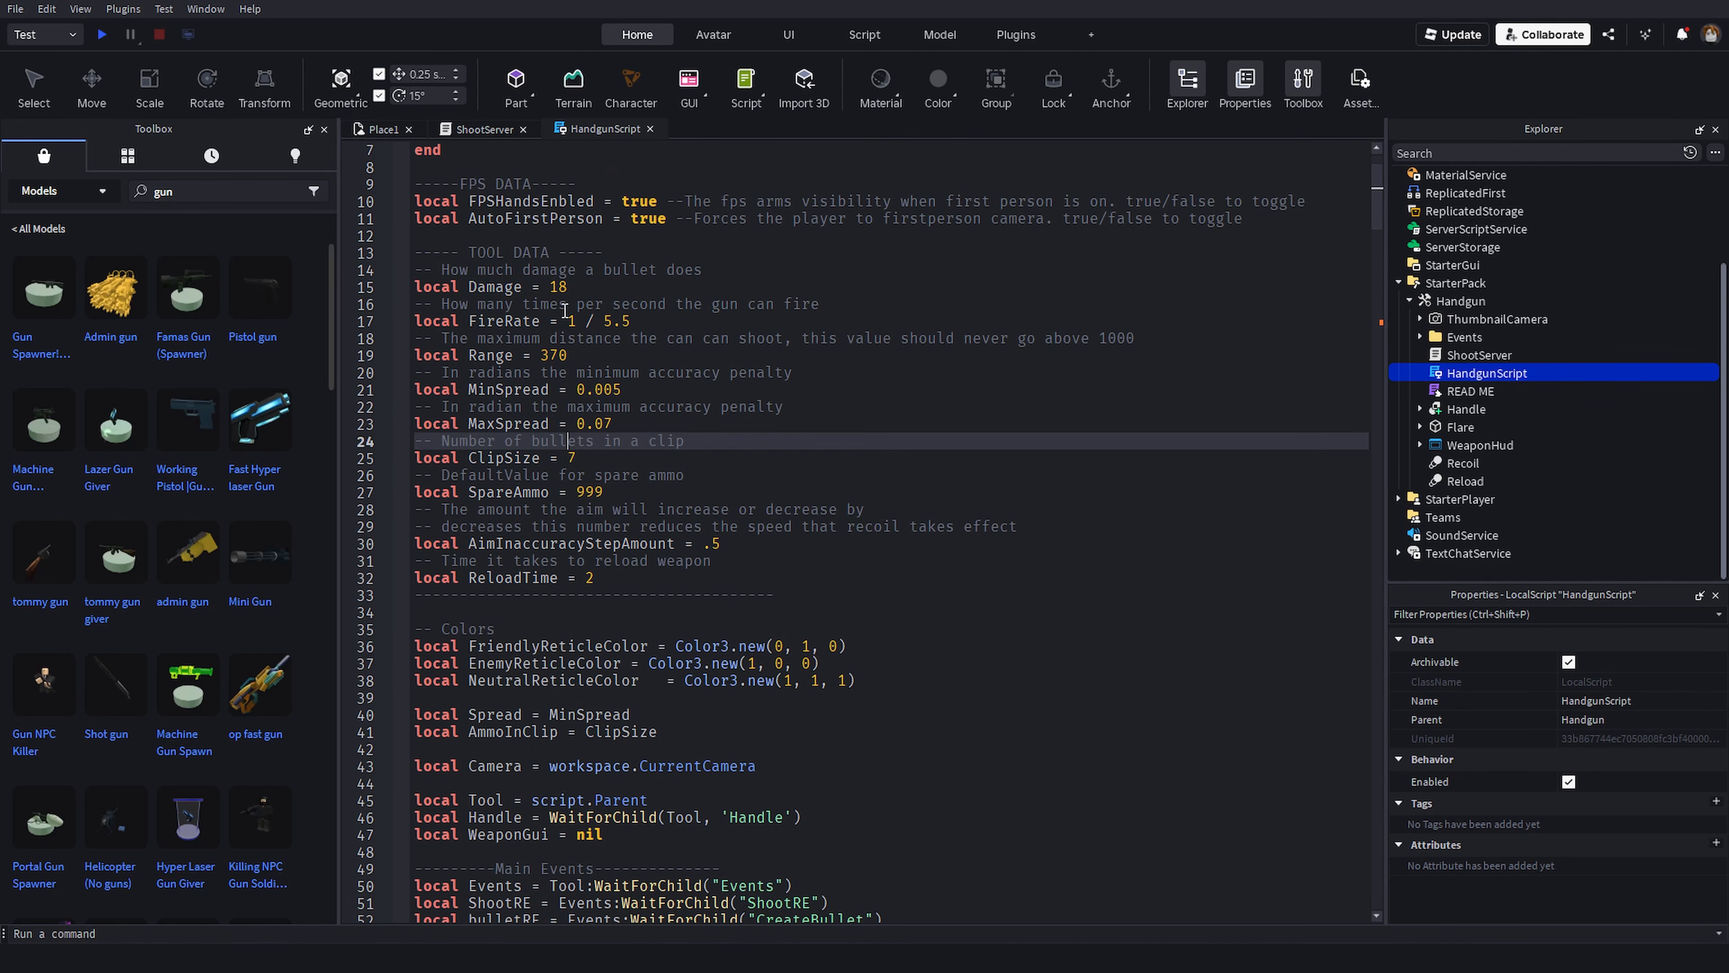
left_click(565, 304)
left_click(589, 391)
left_click(629, 323)
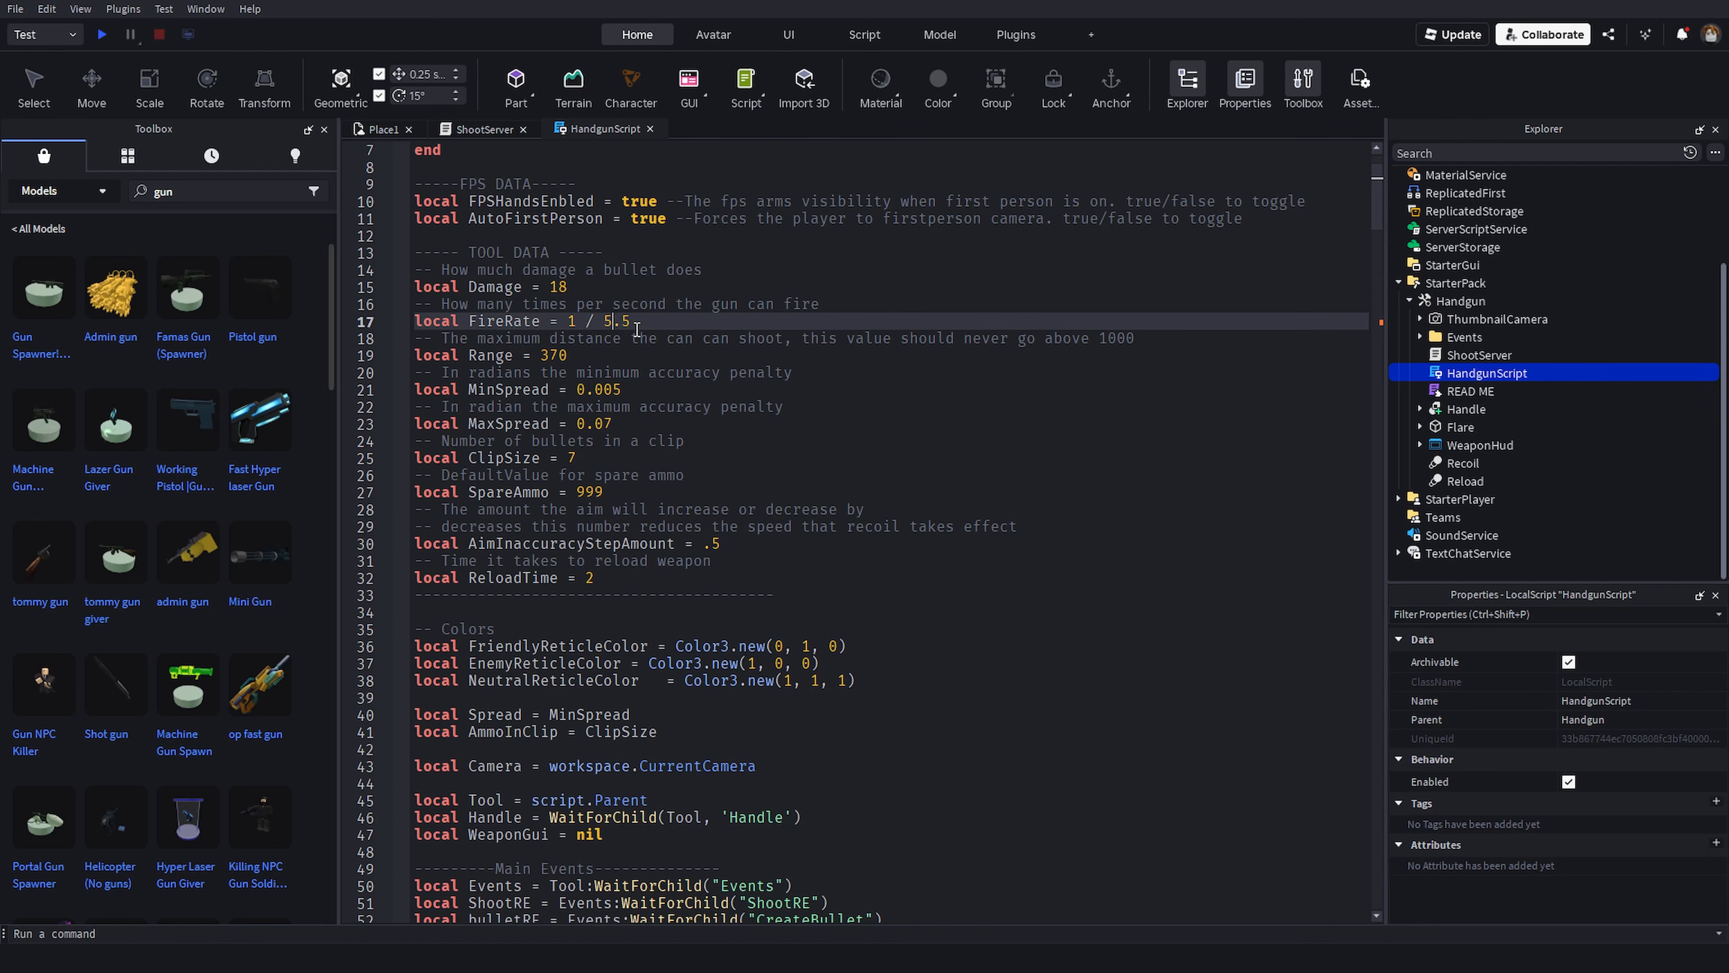
scroll(630, 324, "down", 4)
left_click_drag(1377, 220, 1377, 532)
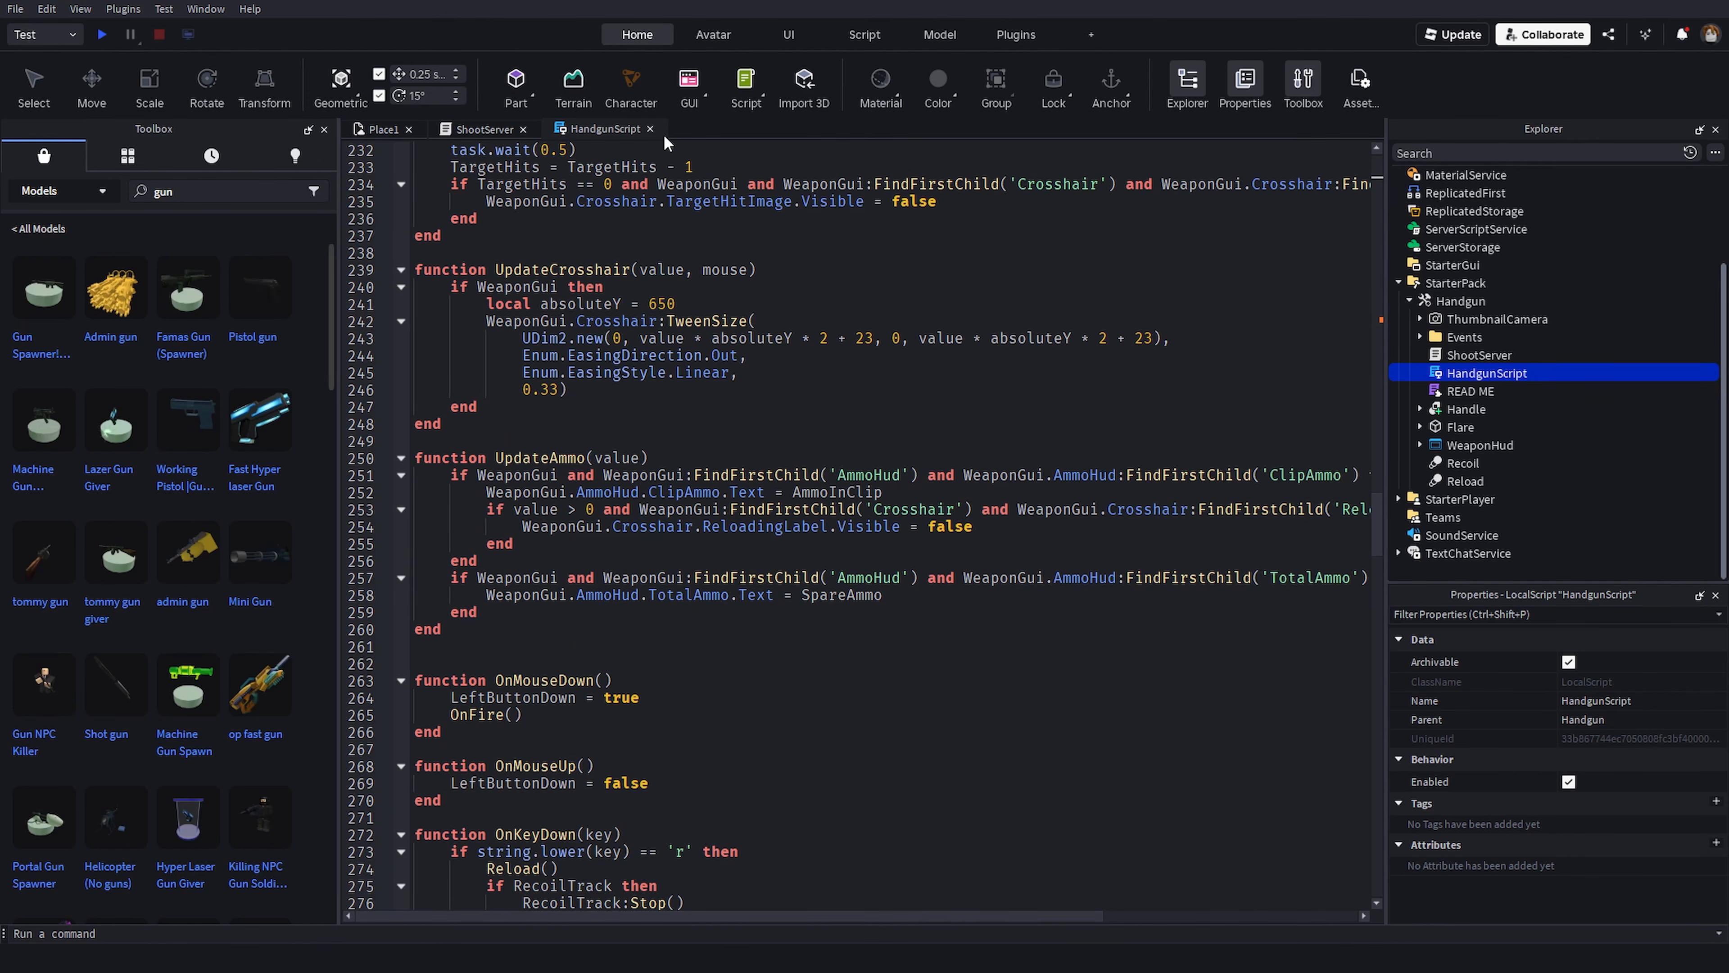
- Close the script tabs and cut the Handgun out of StarterPack
left_click(650, 129)
left_click(523, 129)
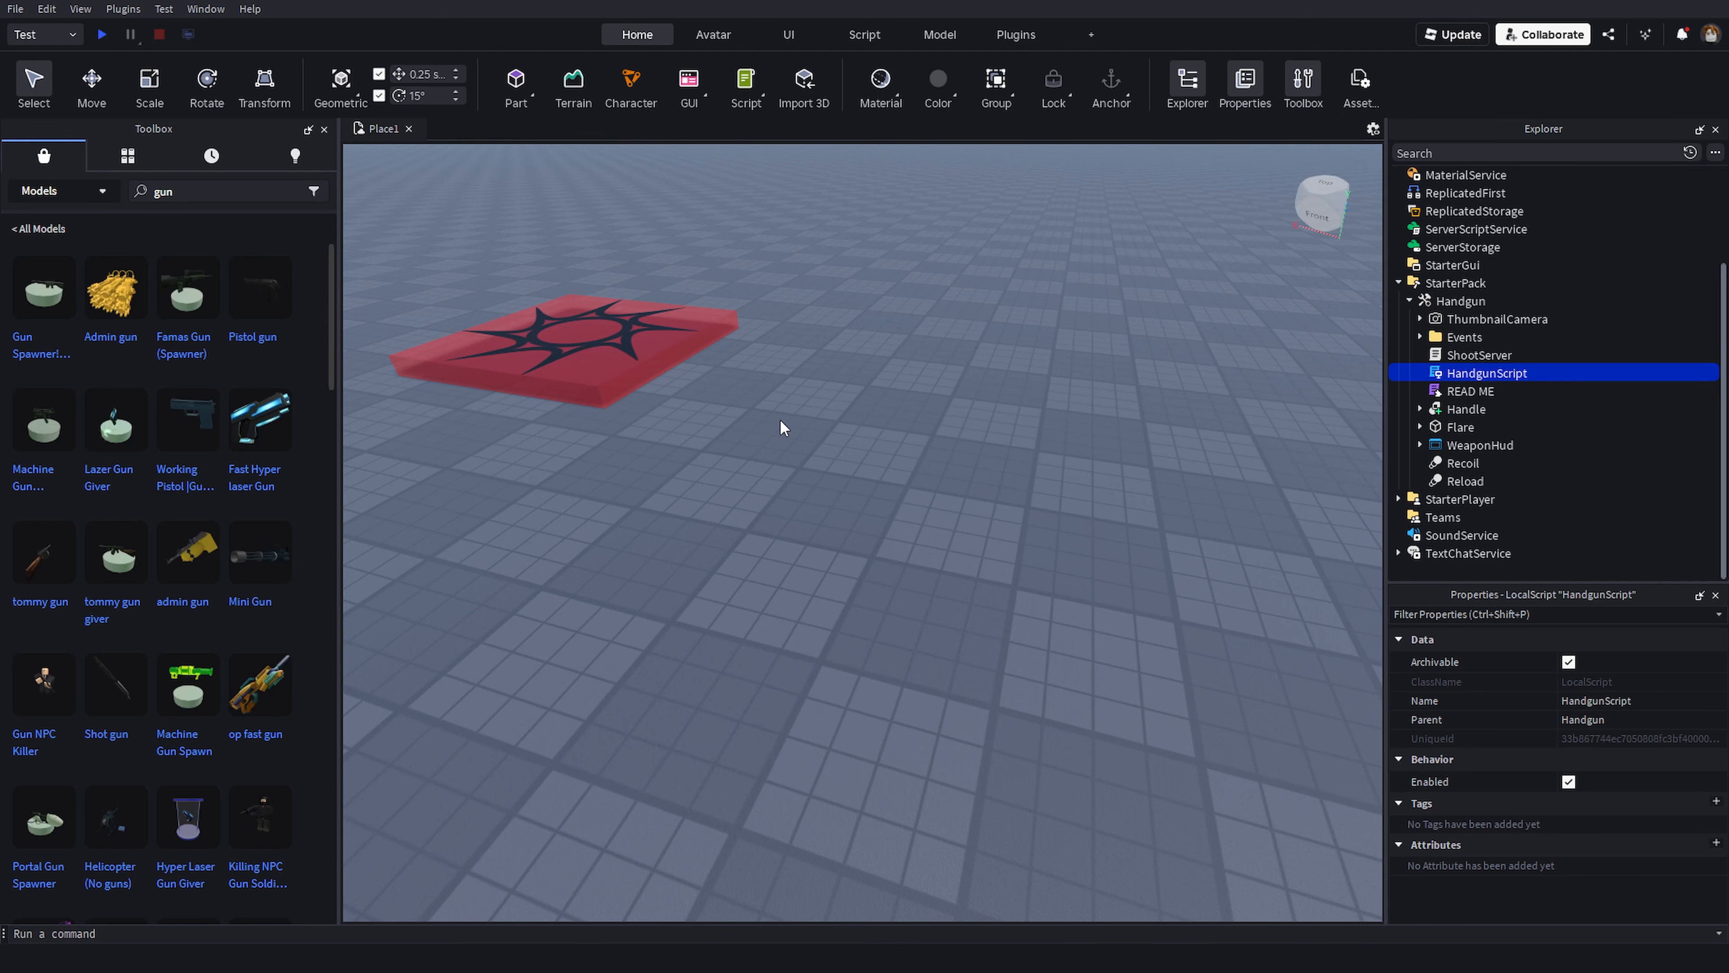
right_click(1456, 301)
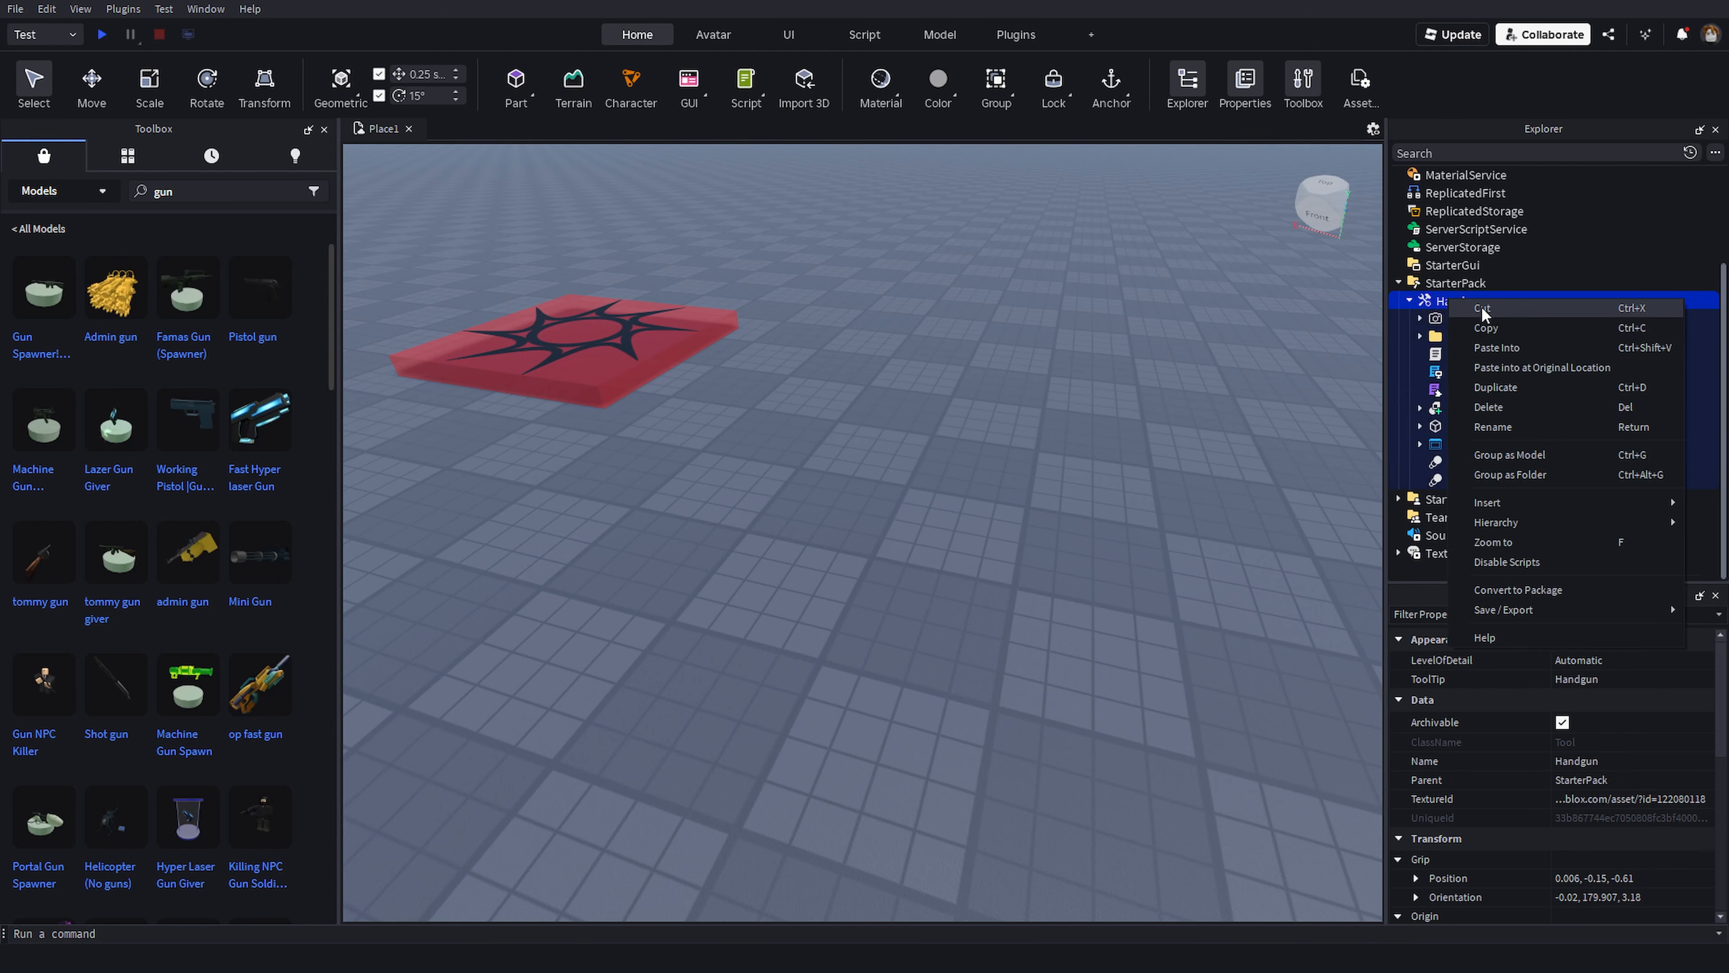
left_click(1482, 310)
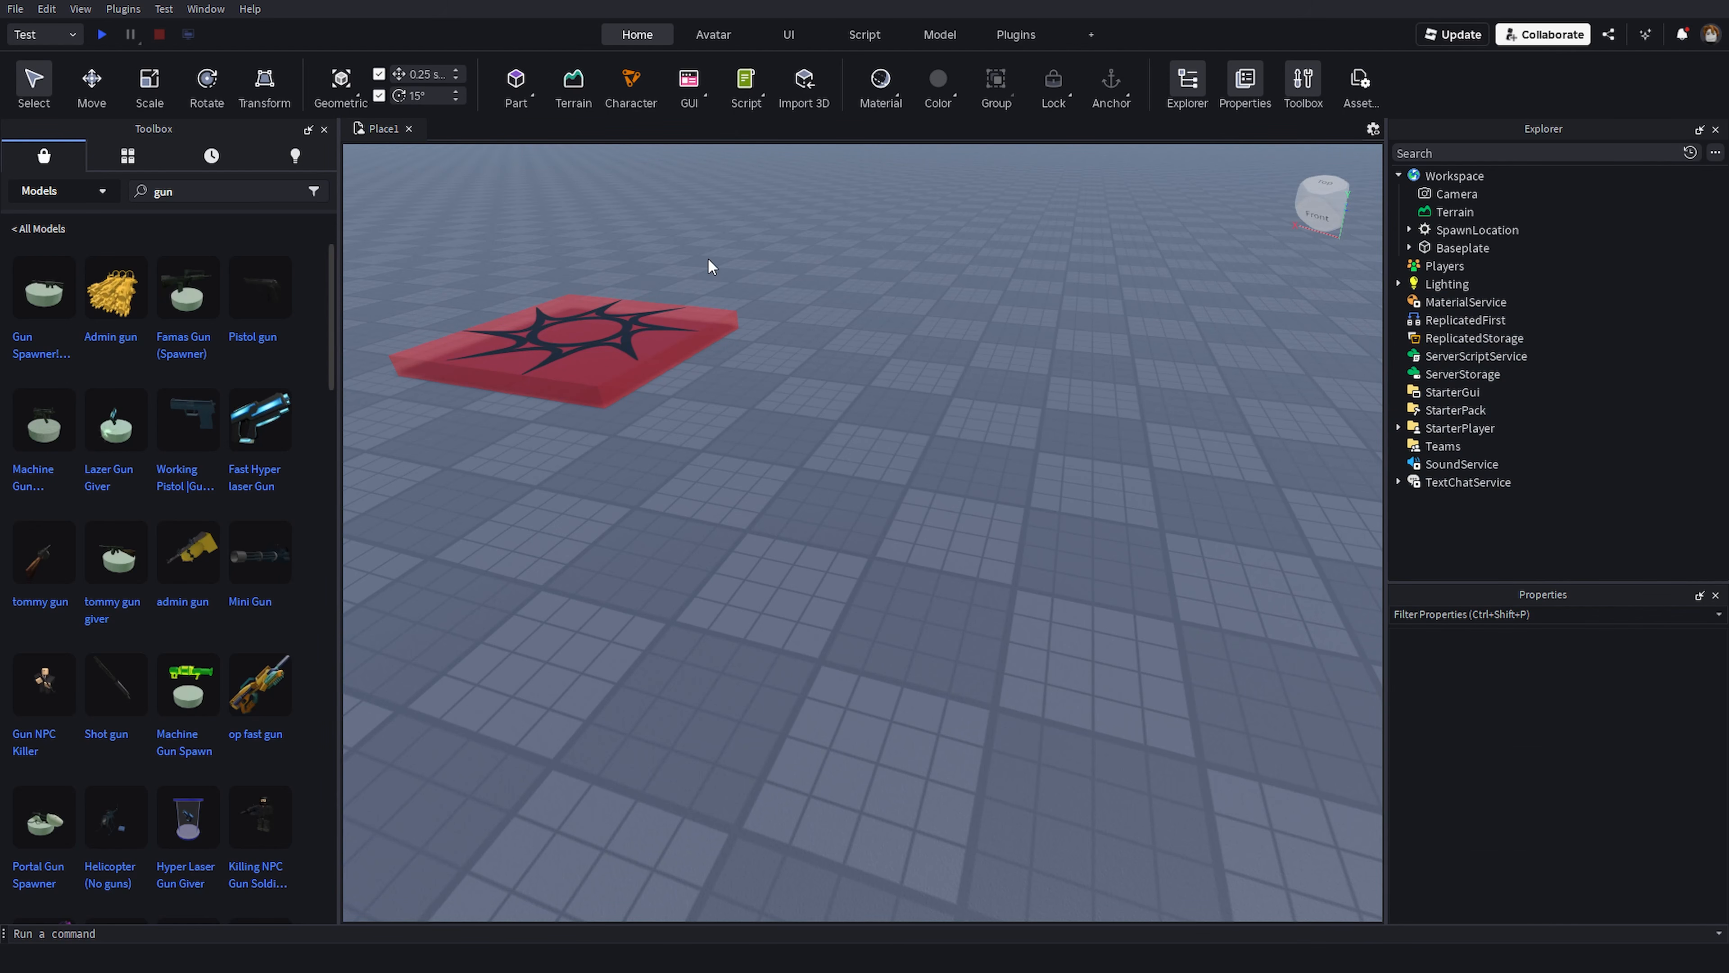
- Open the Insert Object window
left_click(225, 191)
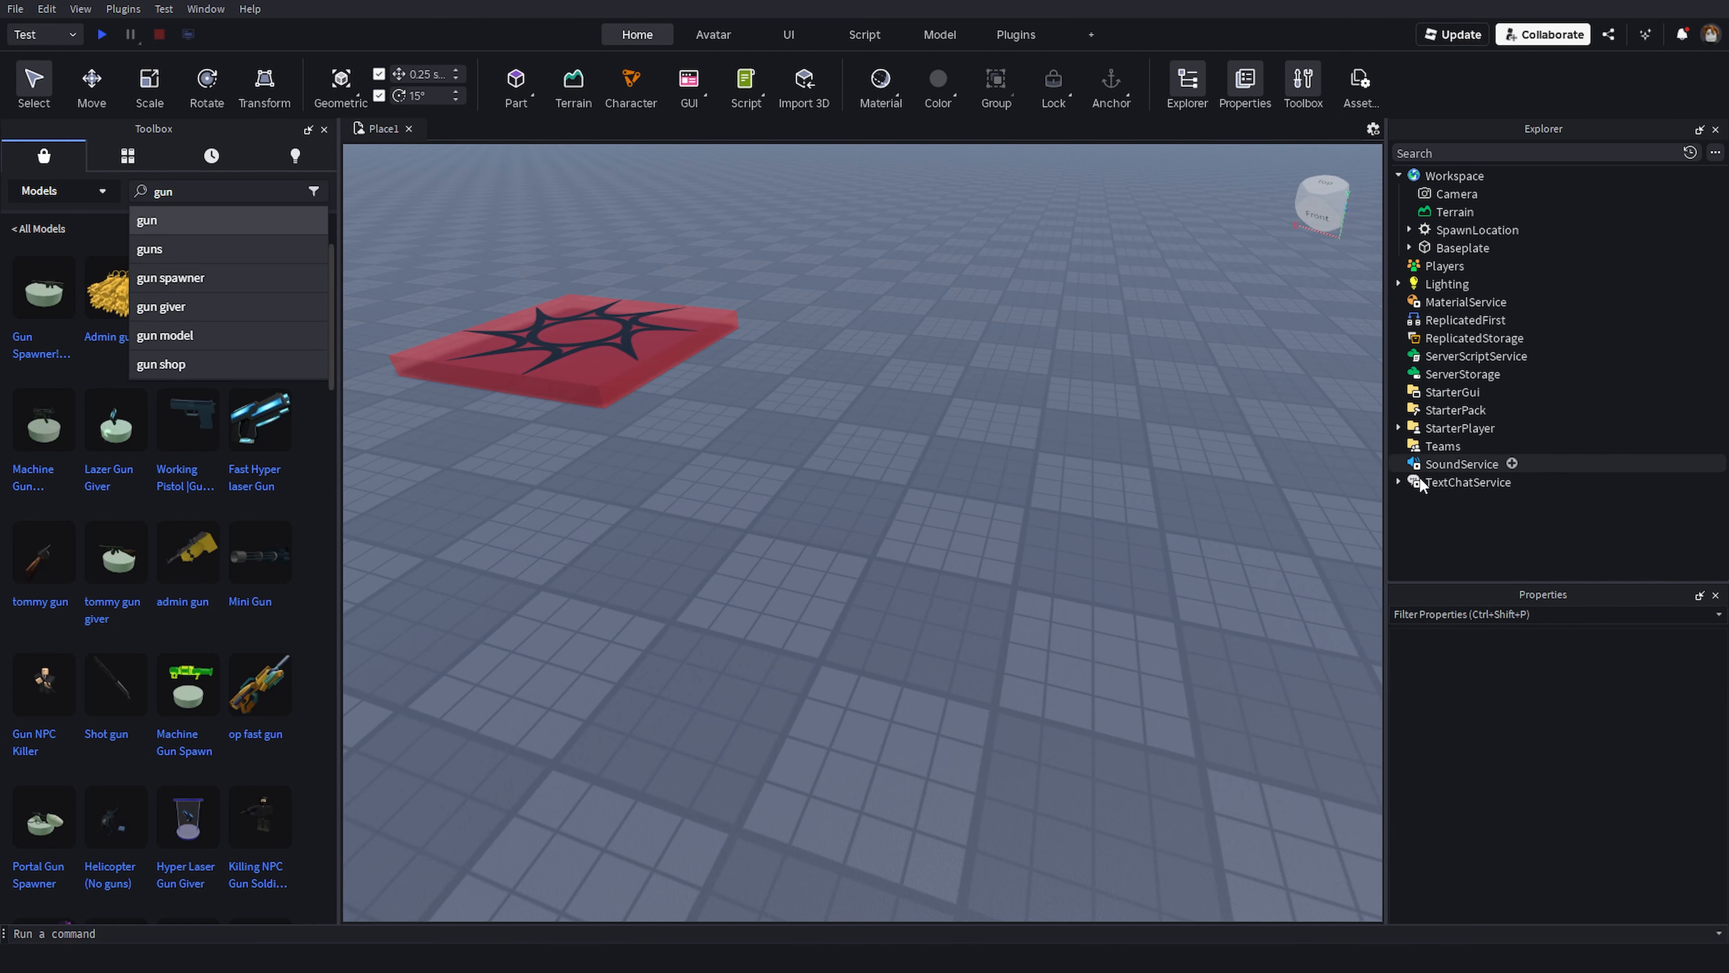
left_click(1048, 500)
right_click_drag(1049, 499, 1052, 487)
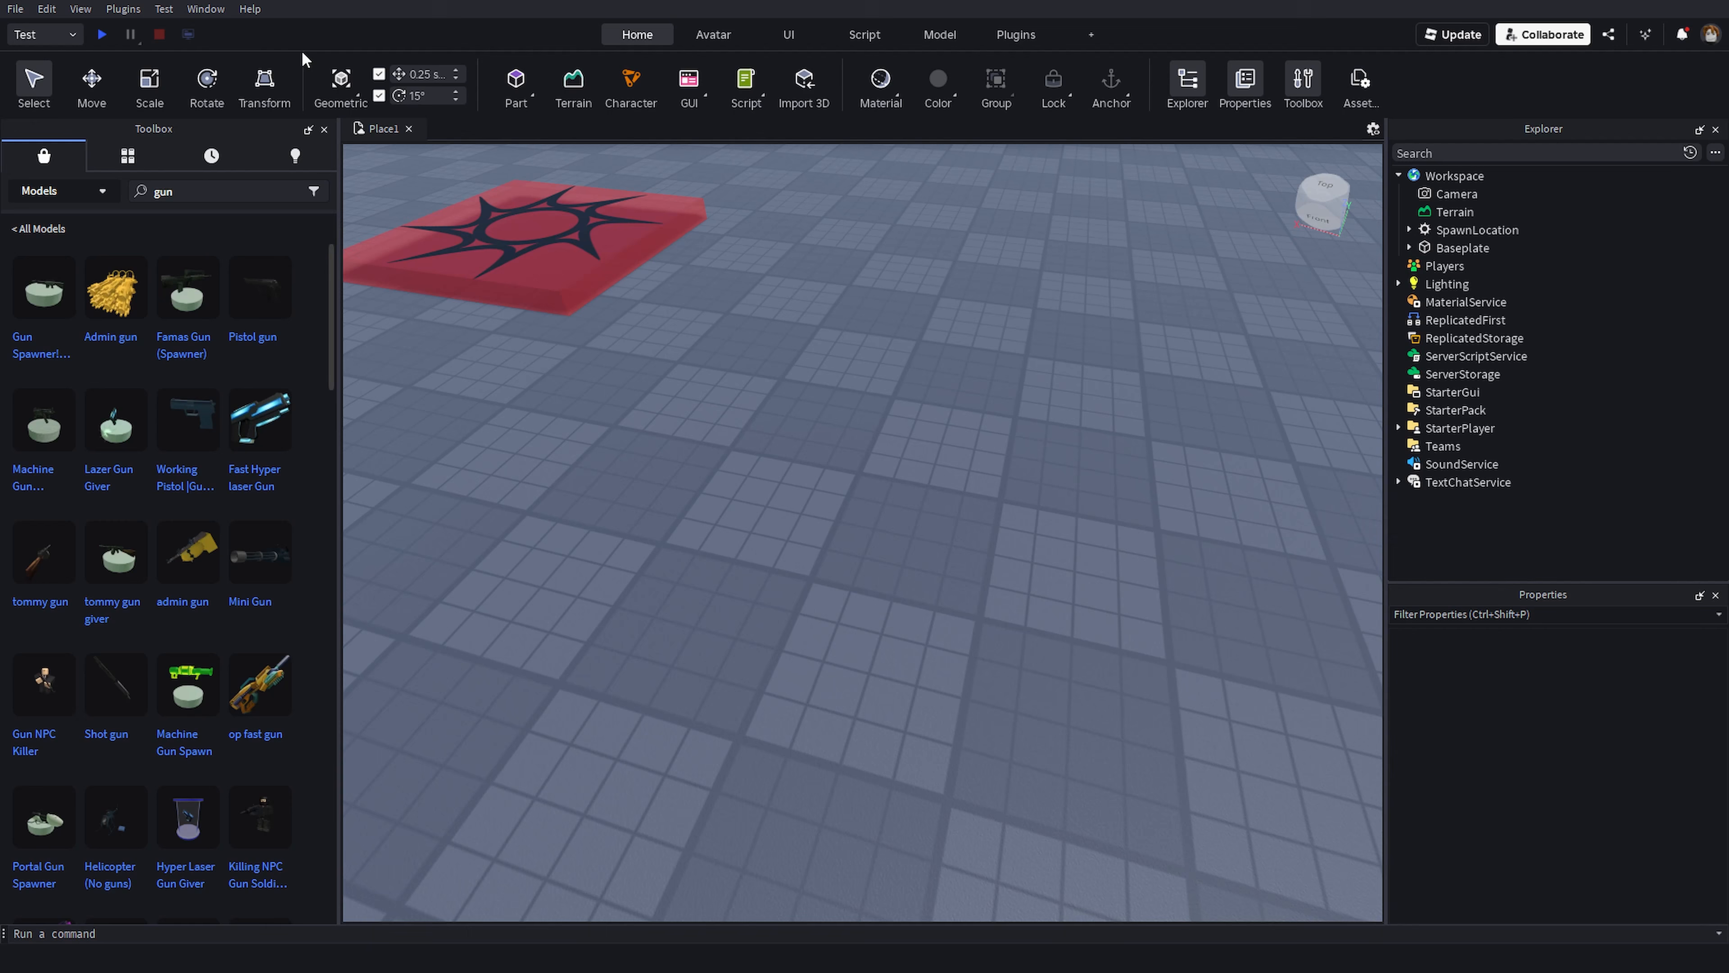
left_click(208, 6)
mouse_move(219, 6)
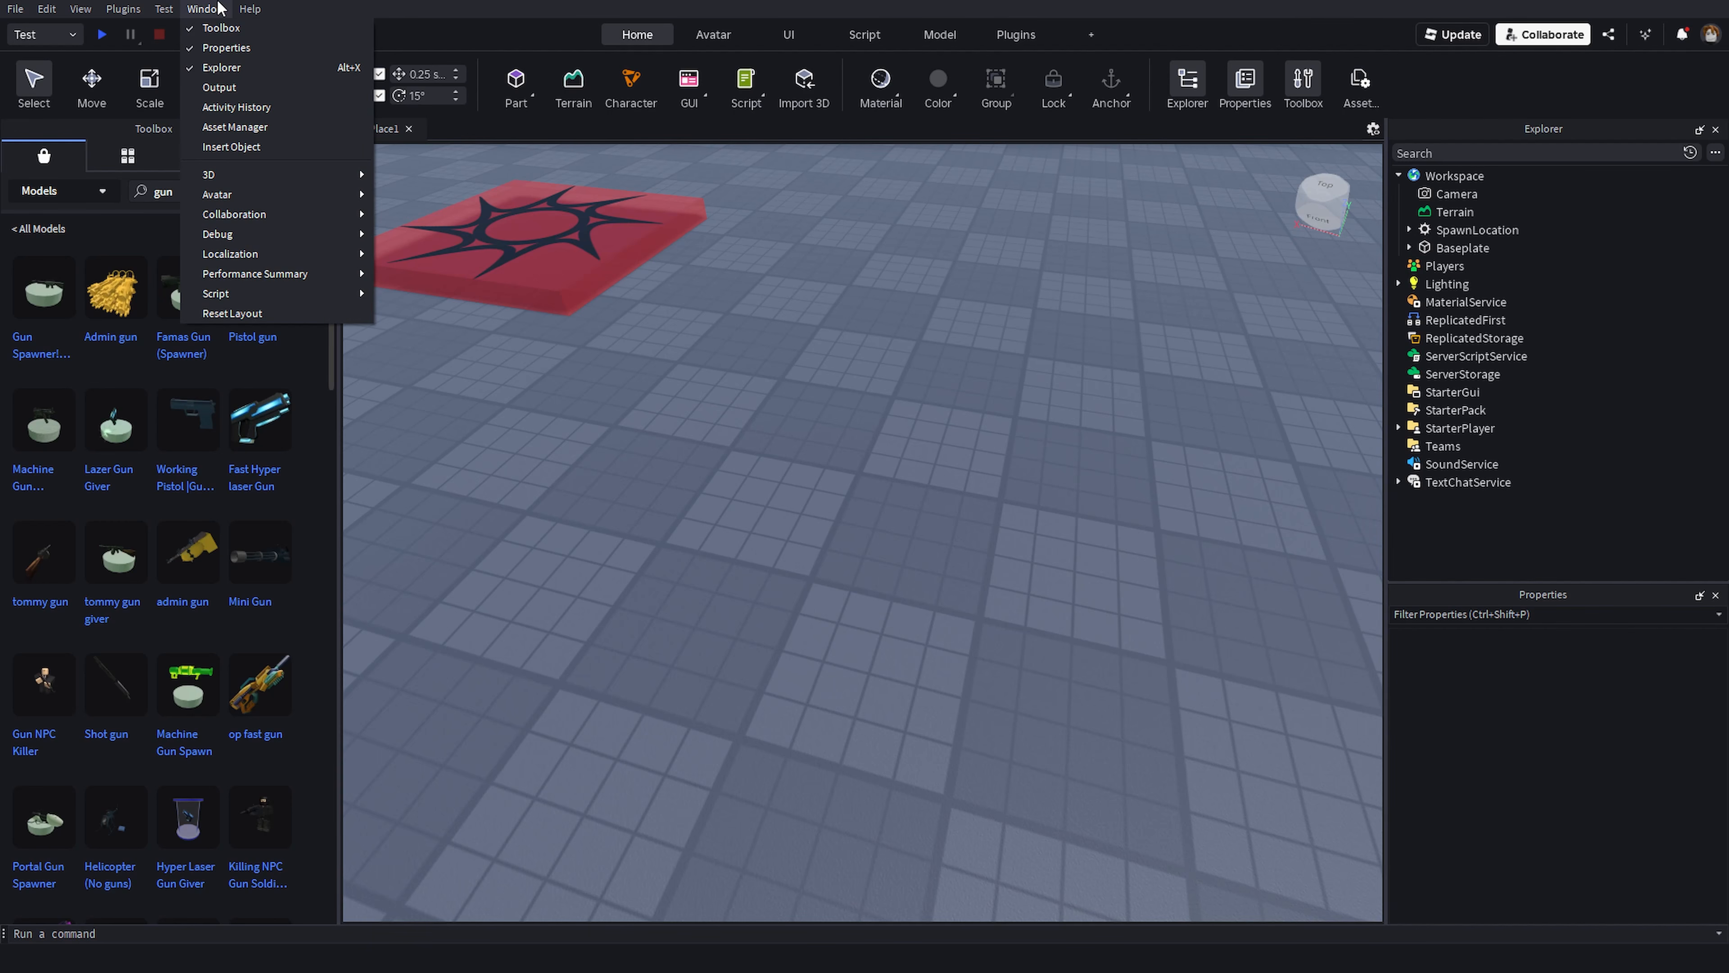
left_click(232, 146)
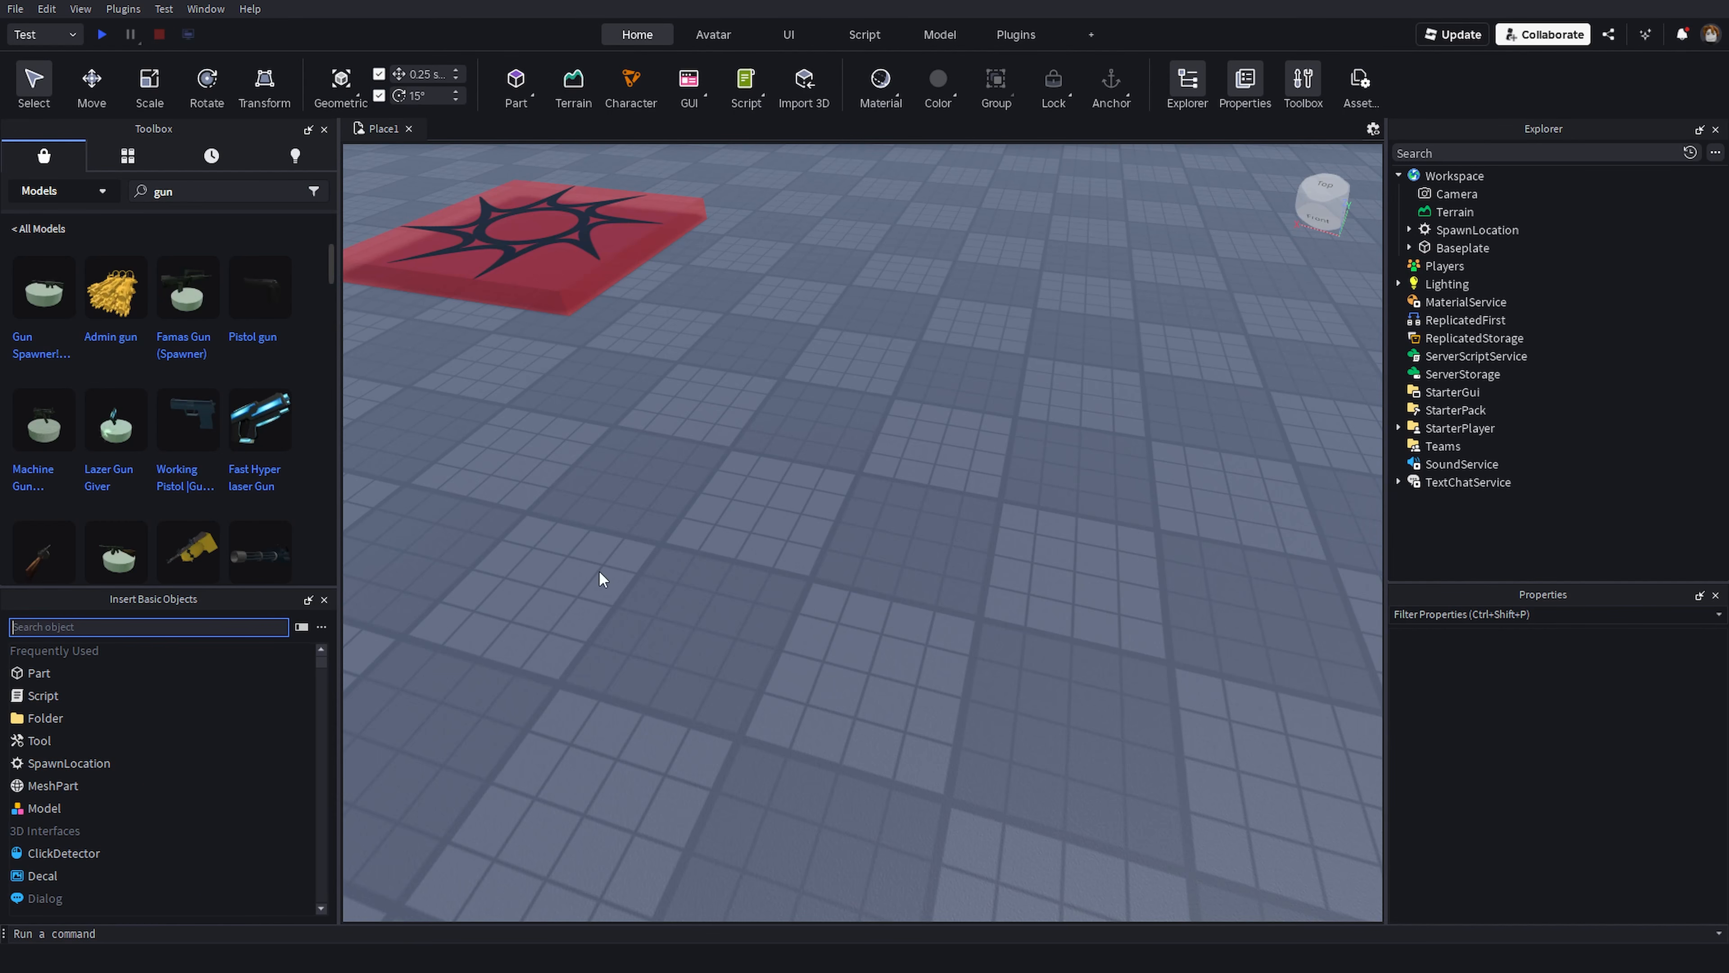
- Insert a basic Part into the Workspace
right_click_drag(641, 590, 725, 391)
key("w")
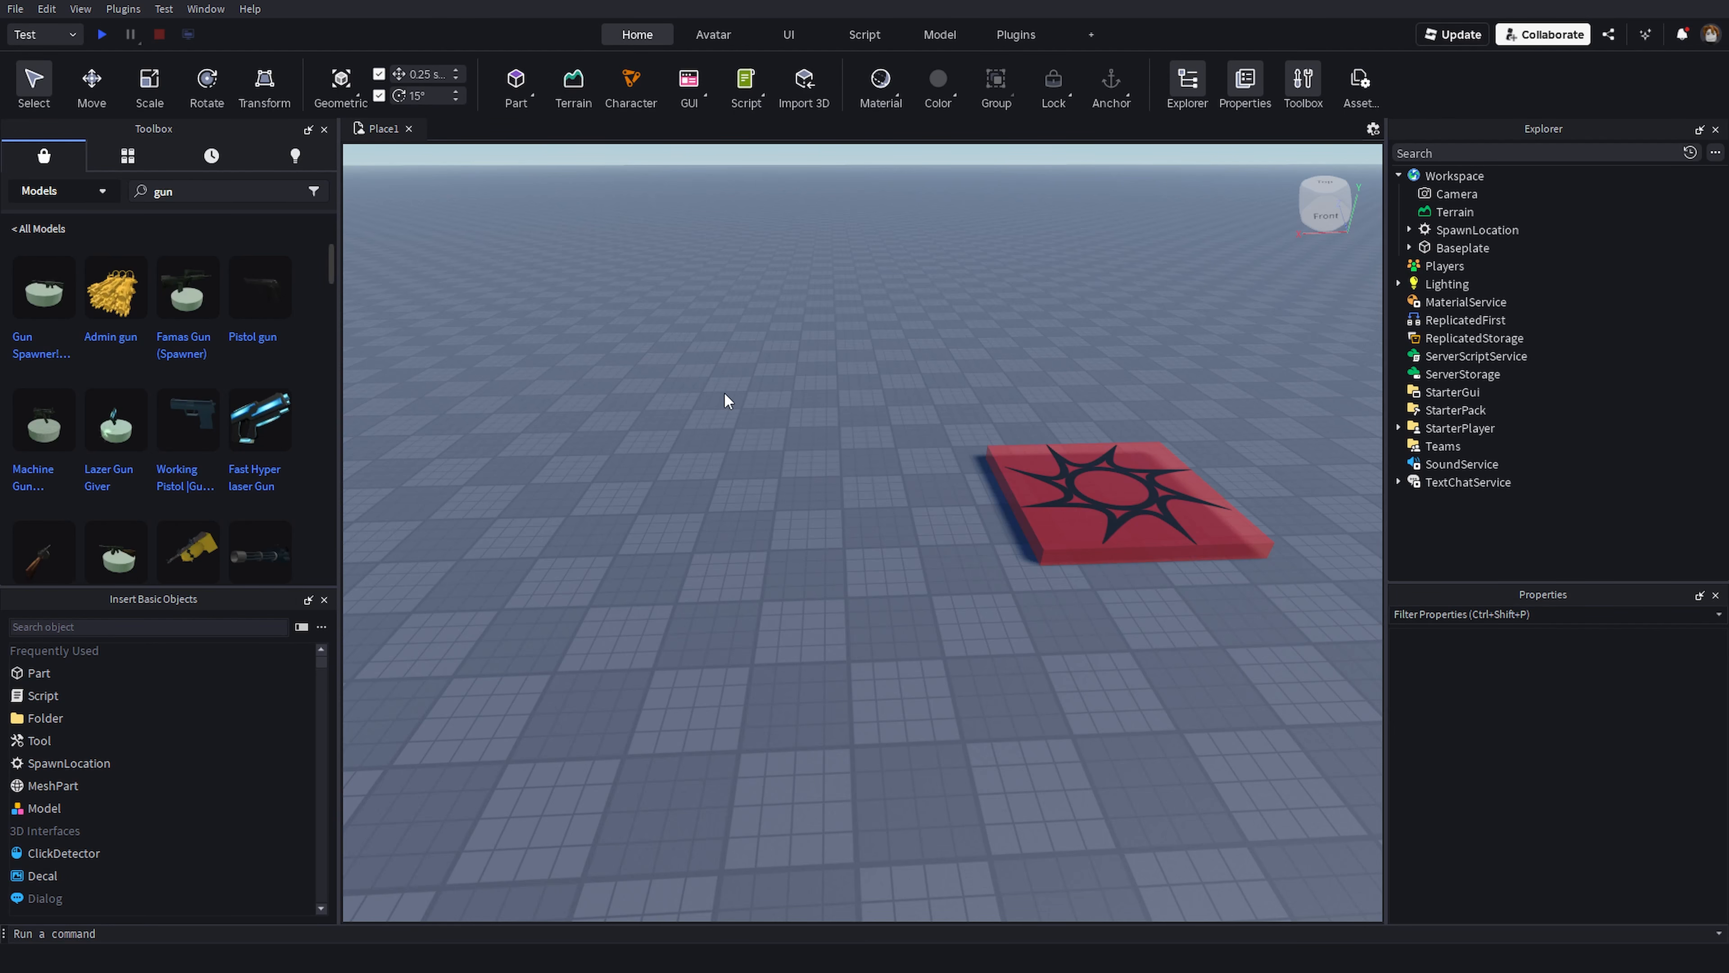
left_click(41, 674)
left_click(857, 633)
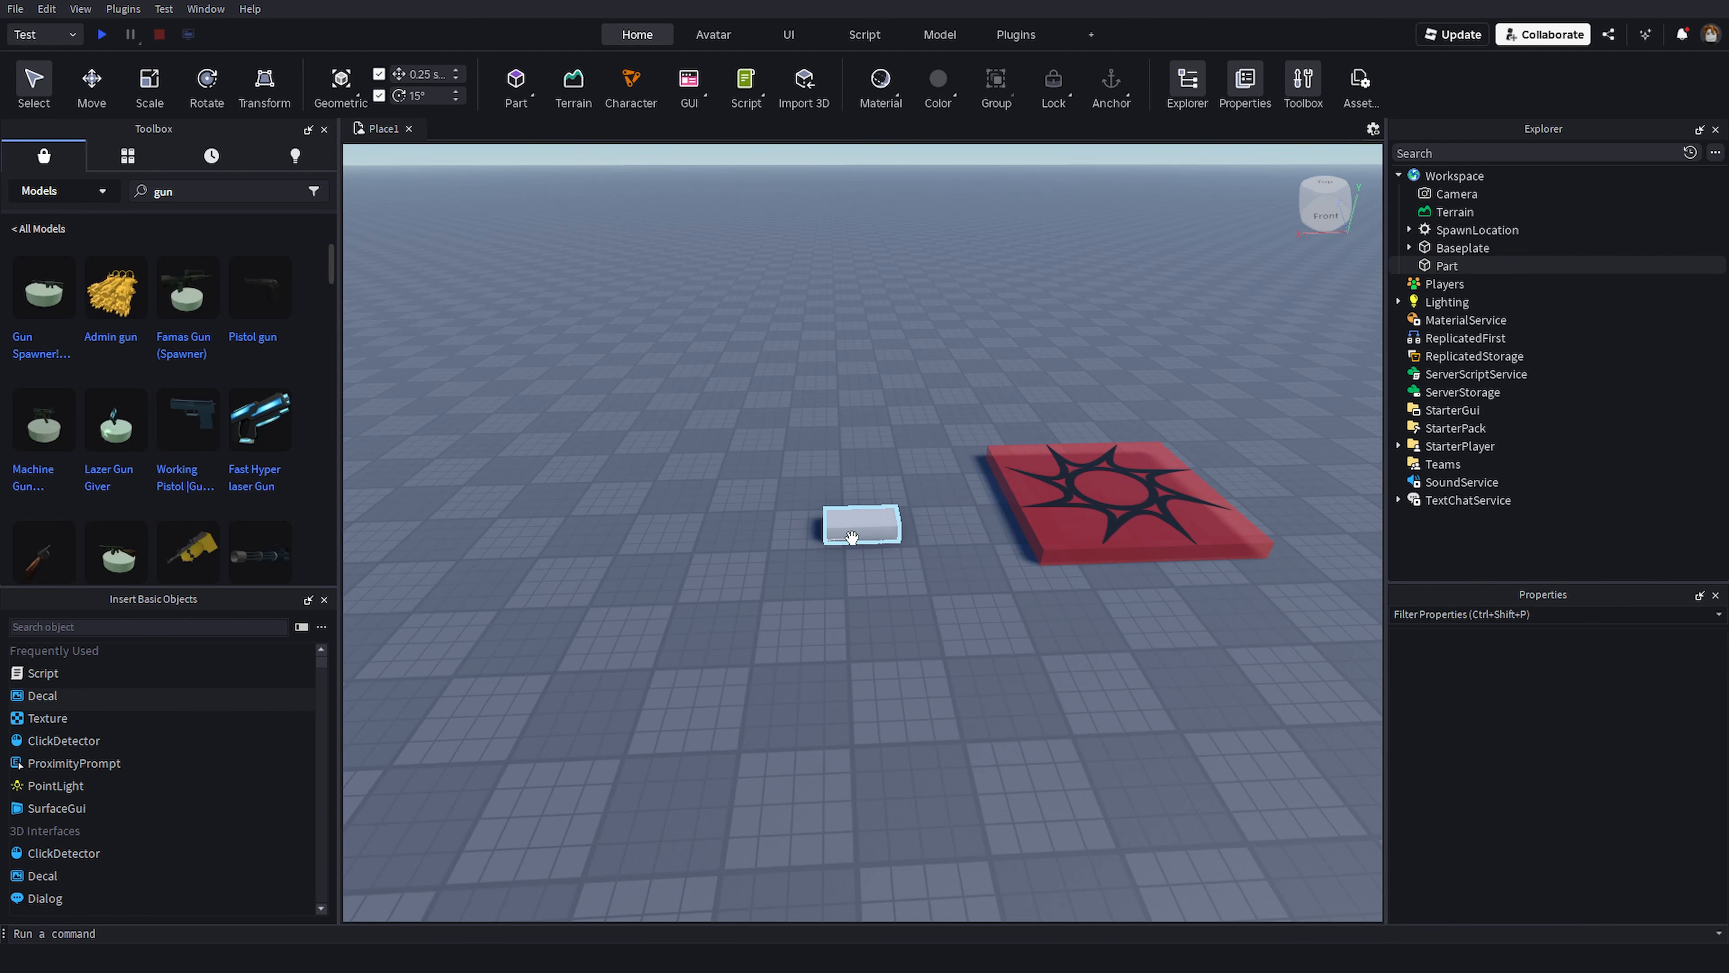
scroll(852, 538, "up", 5)
scroll(867, 585, "down", 2)
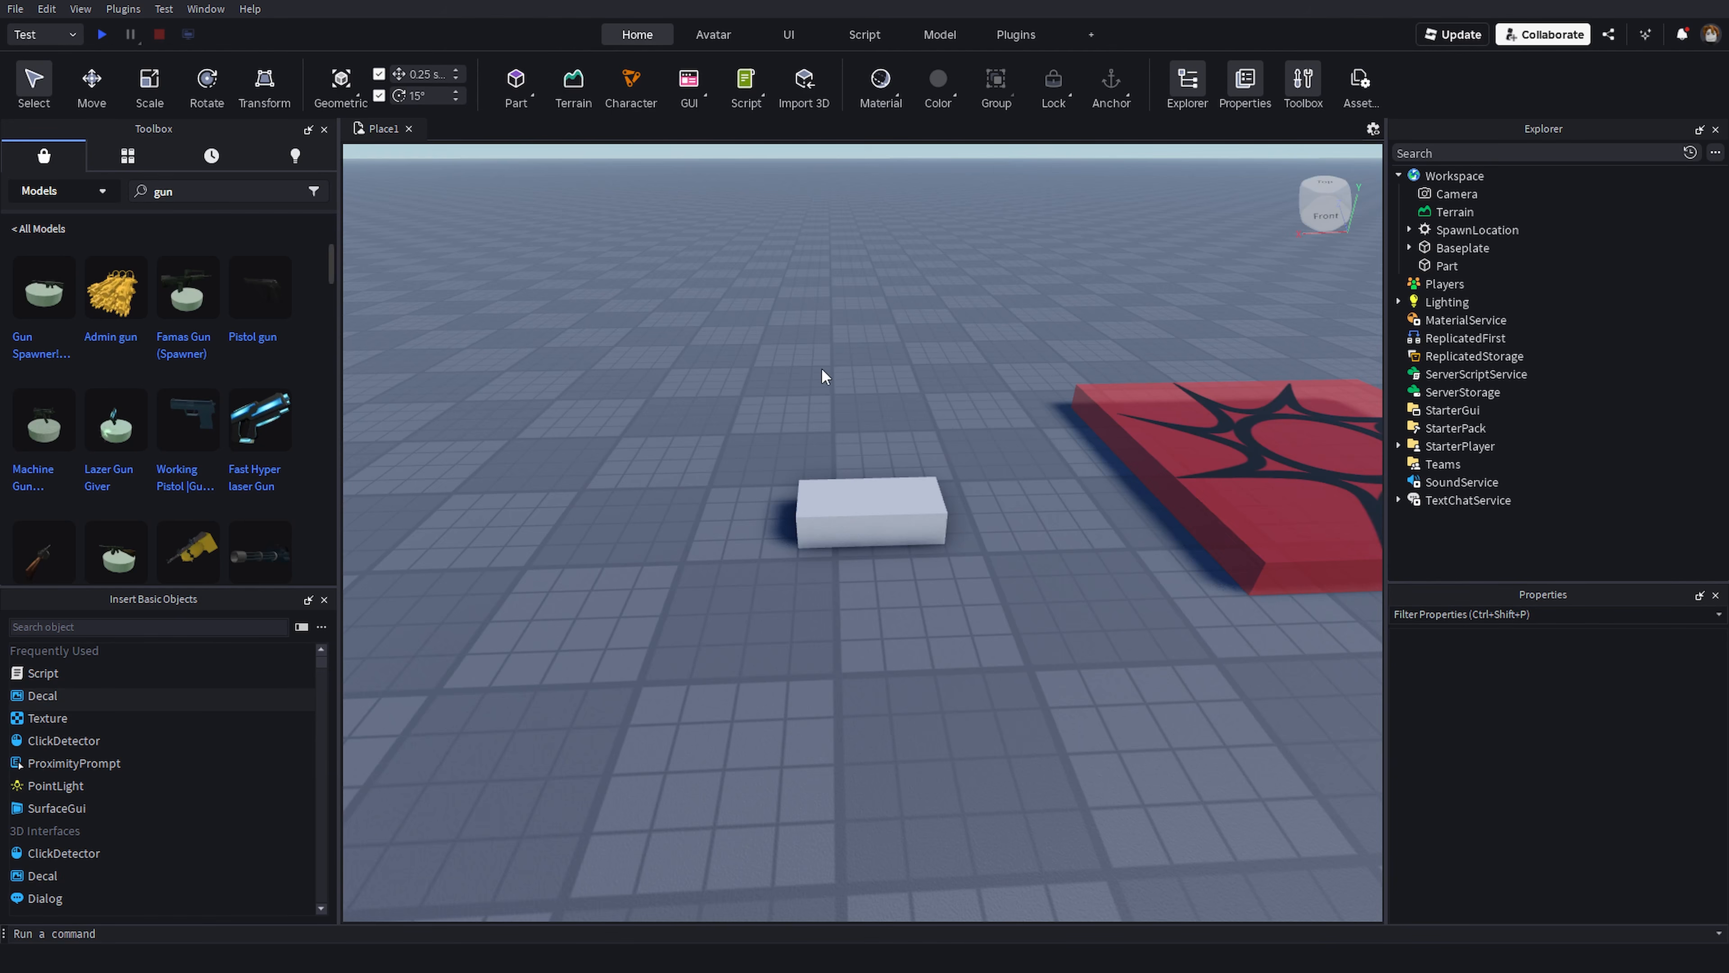
scroll(793, 424, "up", 5)
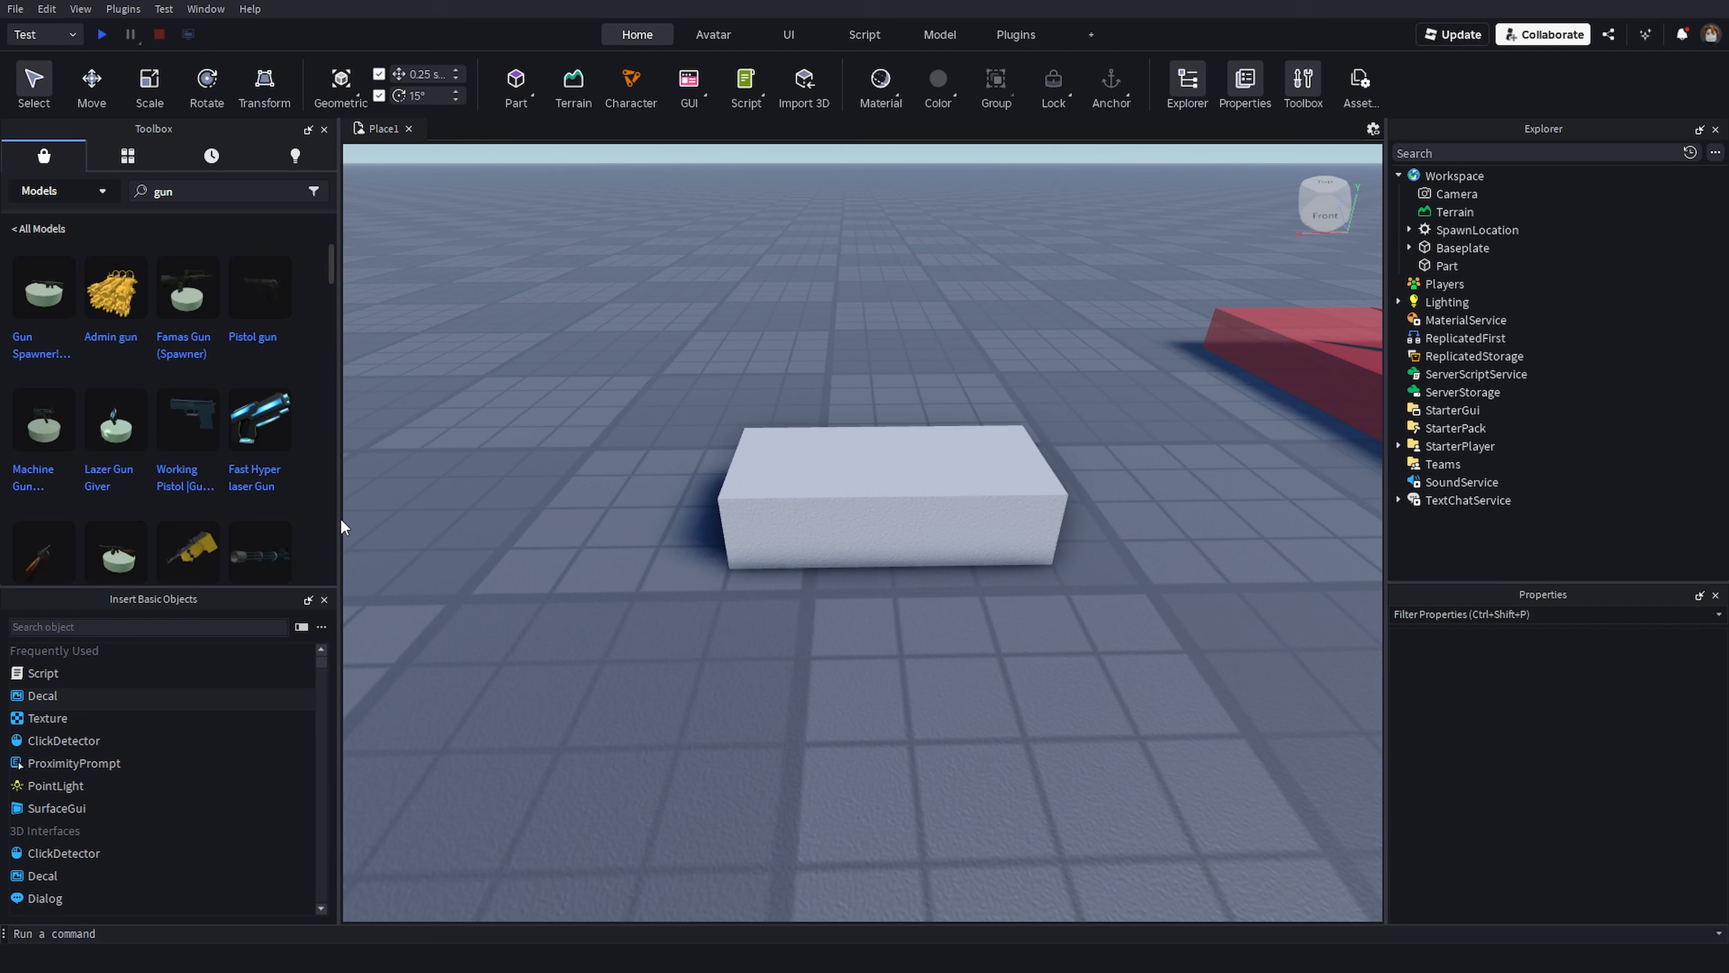
left_click(108, 627)
type("hou")
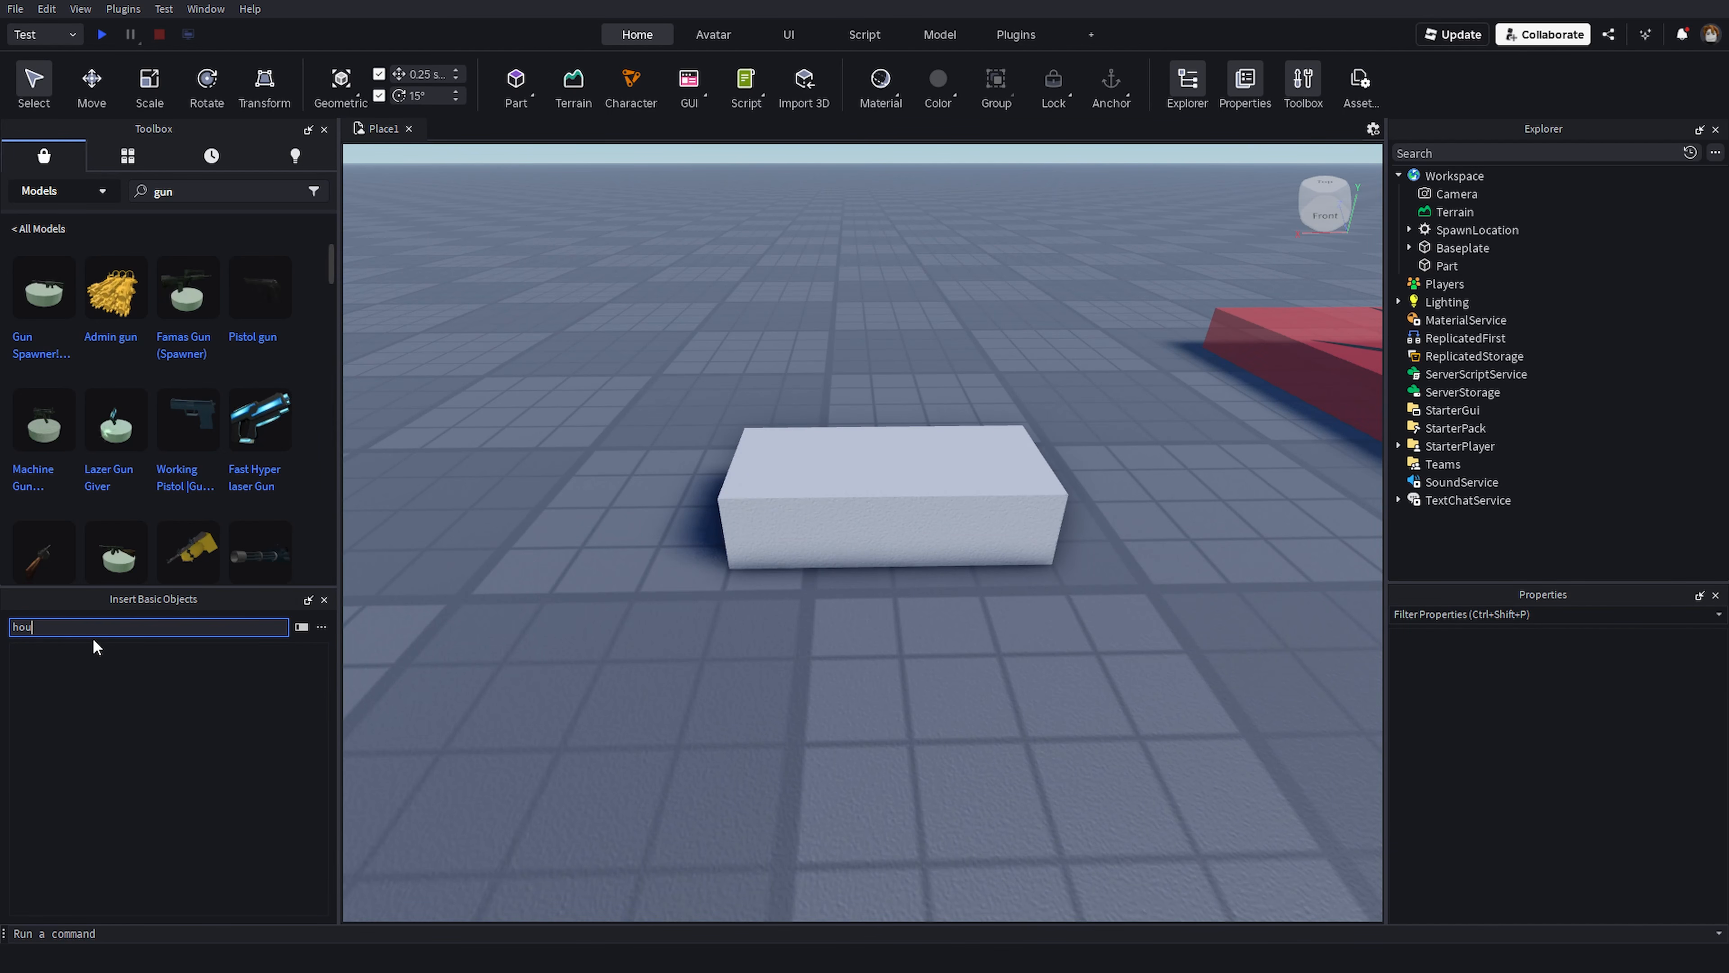
key("BackSpace")
key("BackSpace")
key("BackSpace")
key("BackSpace")
key("BackSpace")
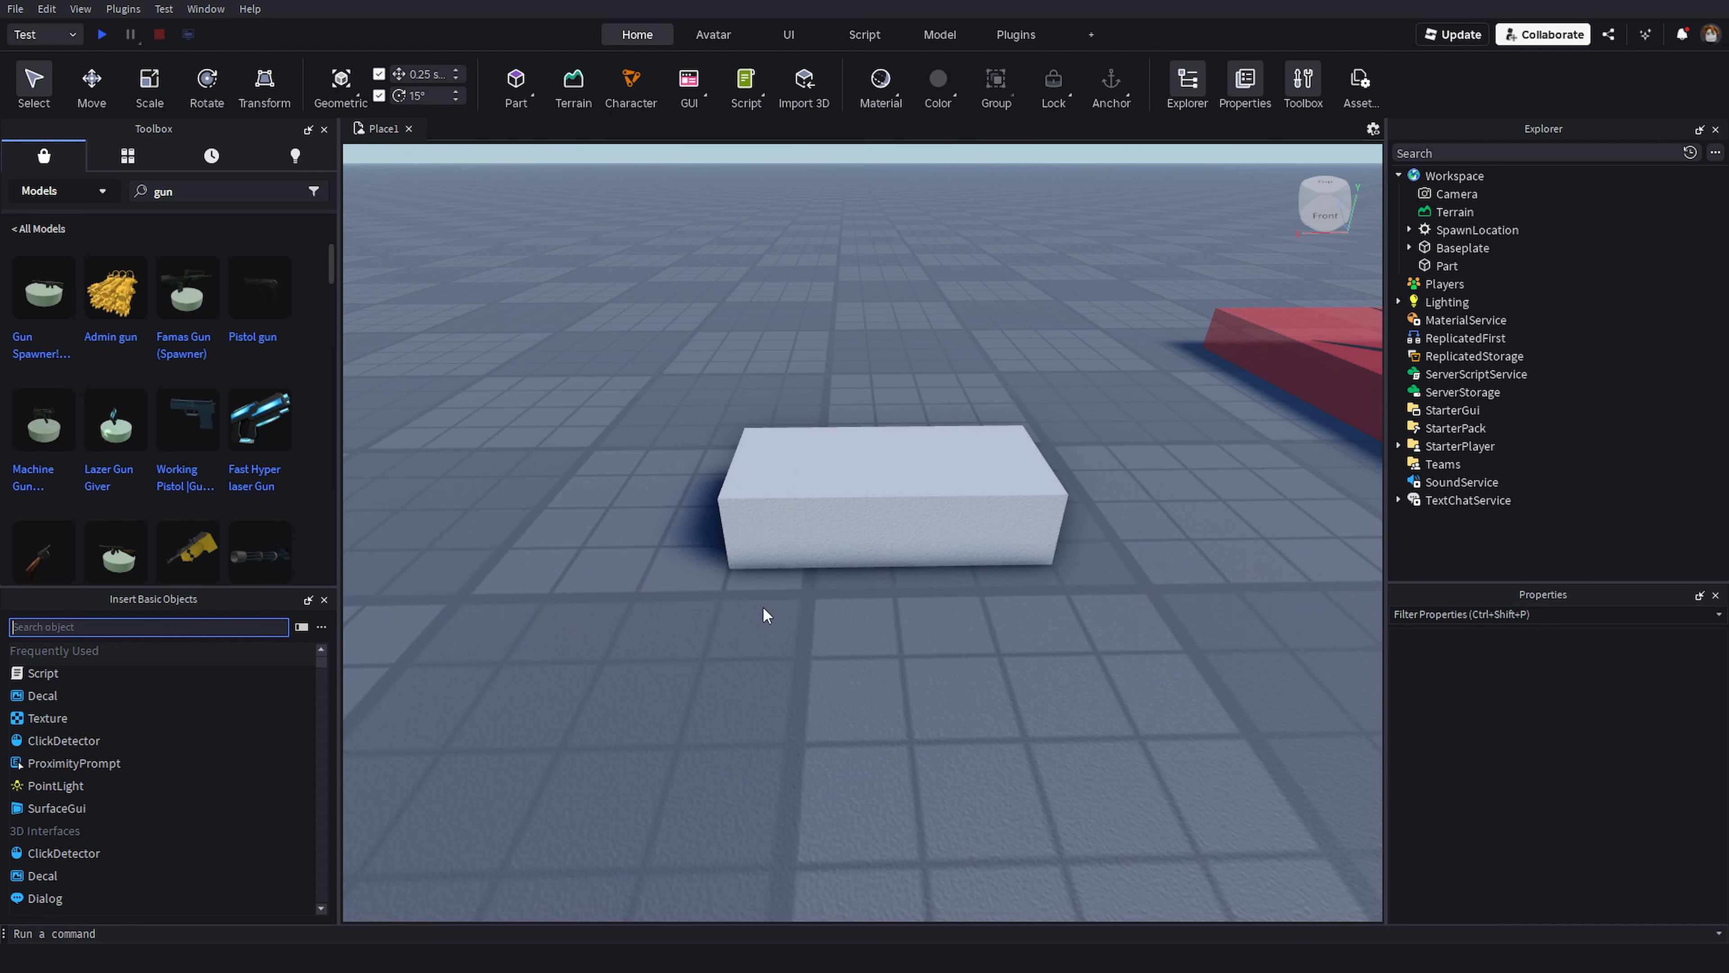
- Select the Part and insert a Decal onto its top face
left_click(811, 600)
left_click(810, 569)
left_click(859, 676)
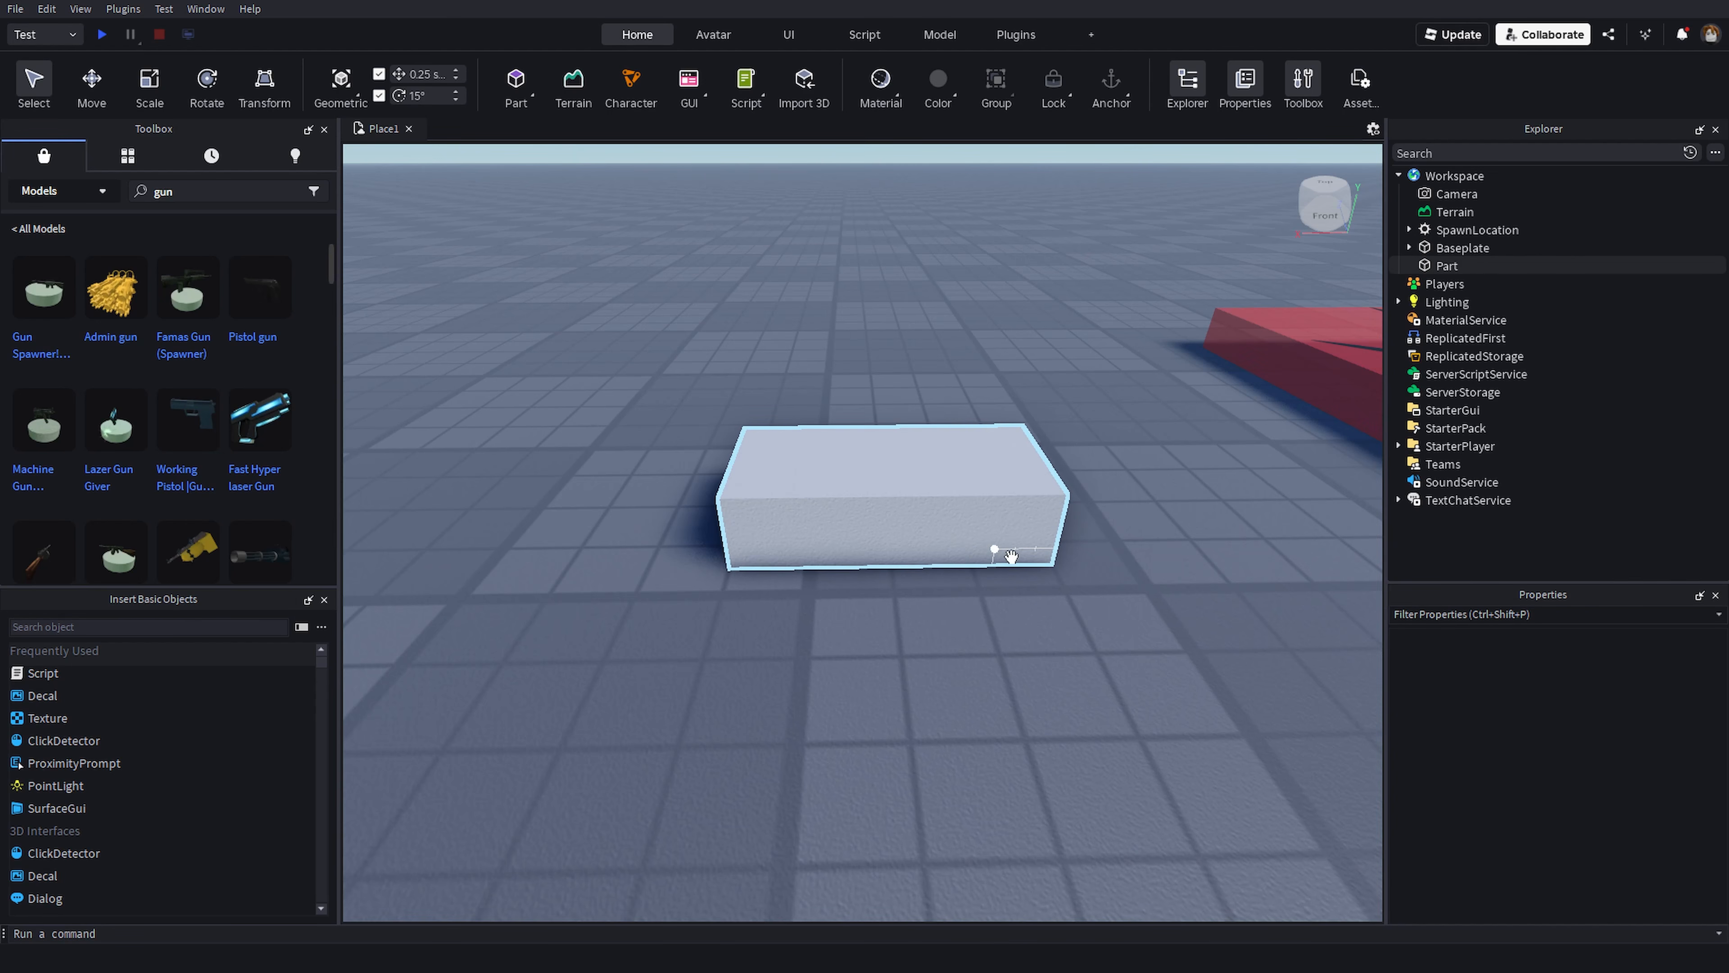
left_click(938, 475)
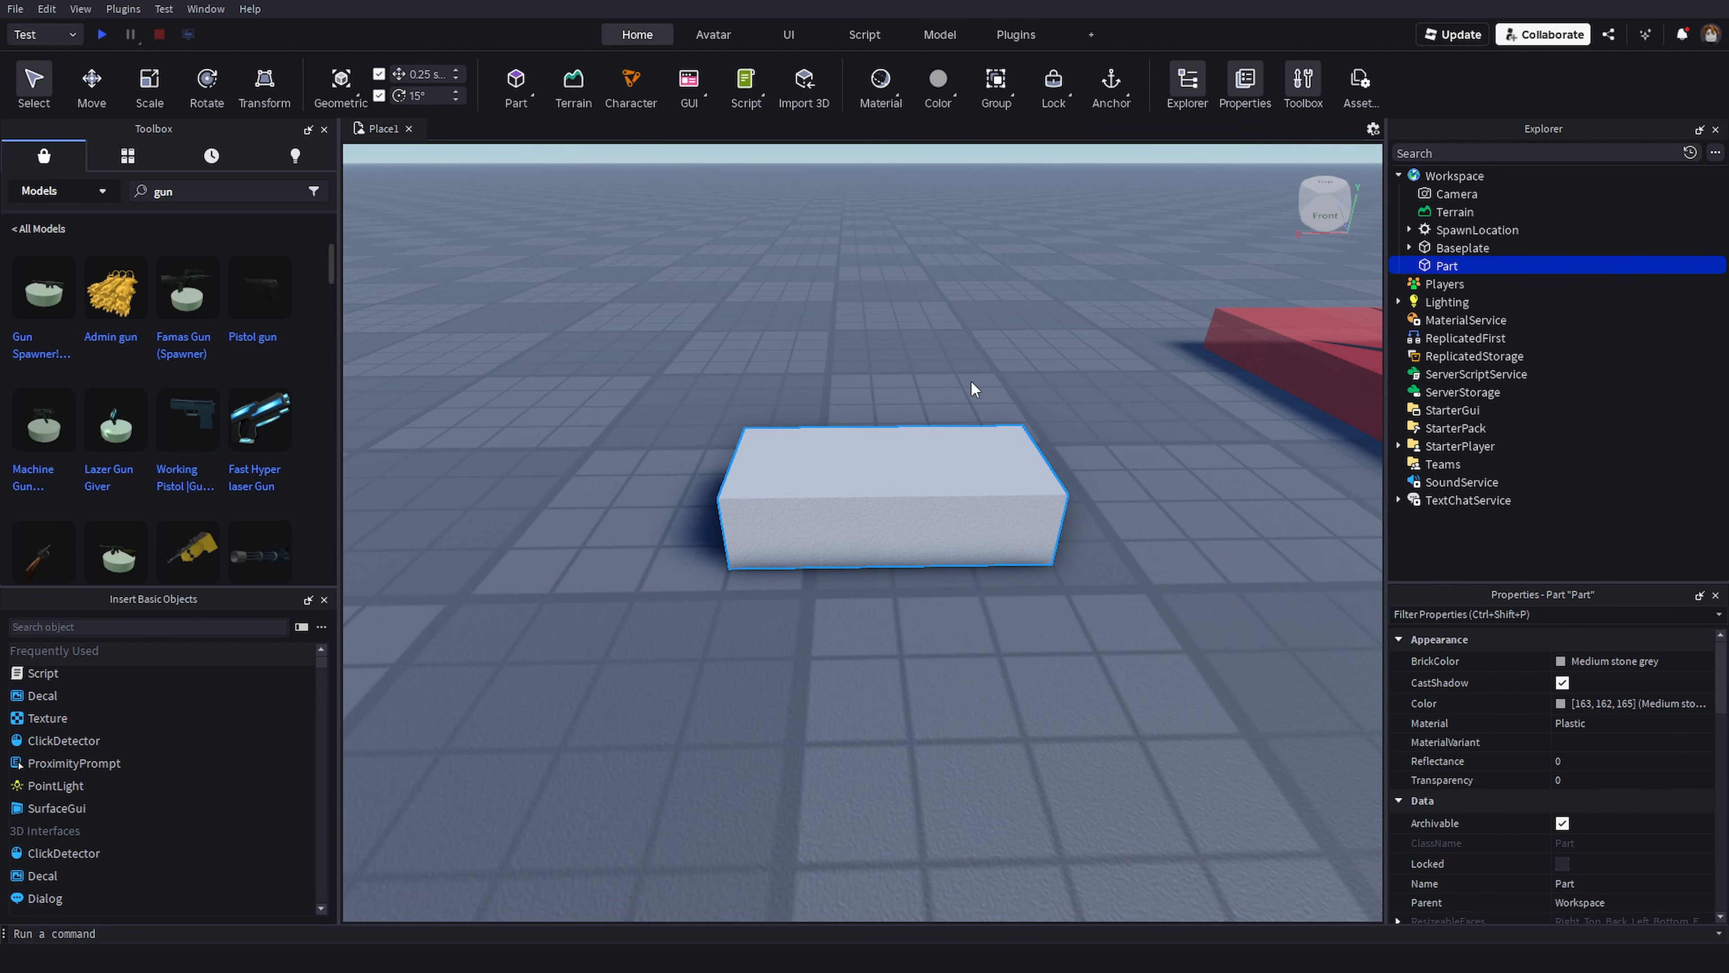
left_click(702, 483)
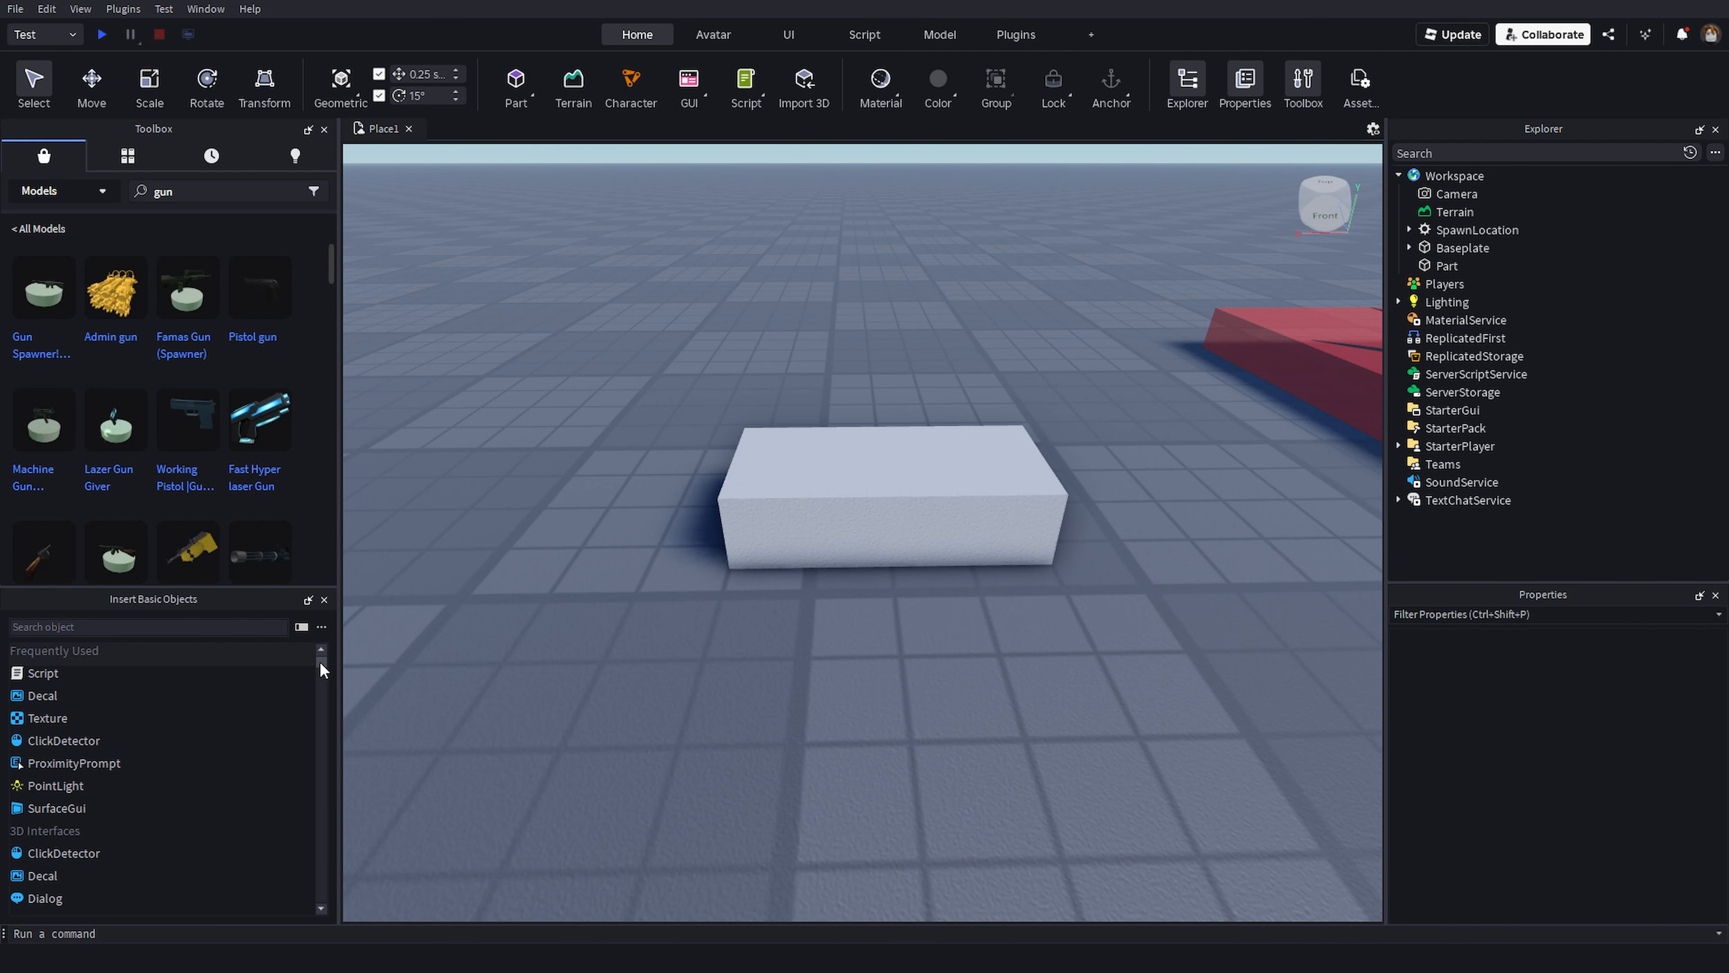
scroll(189, 740, "down", 10)
scroll(172, 763, "up", 10)
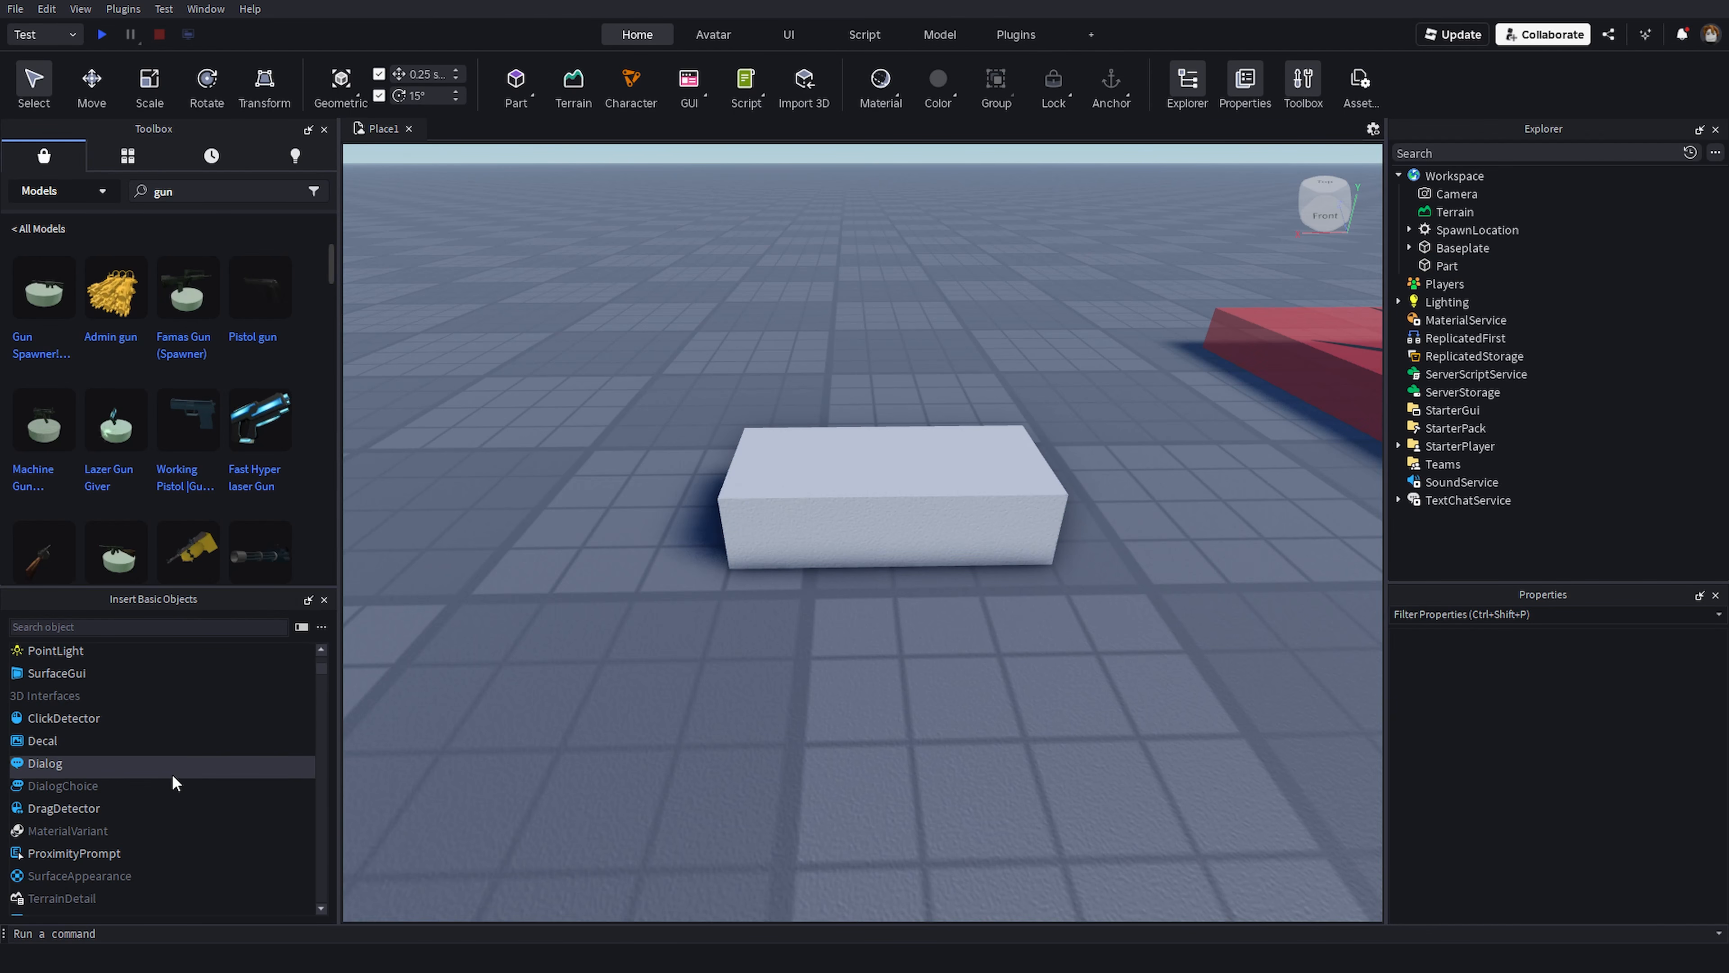
left_click(37, 697)
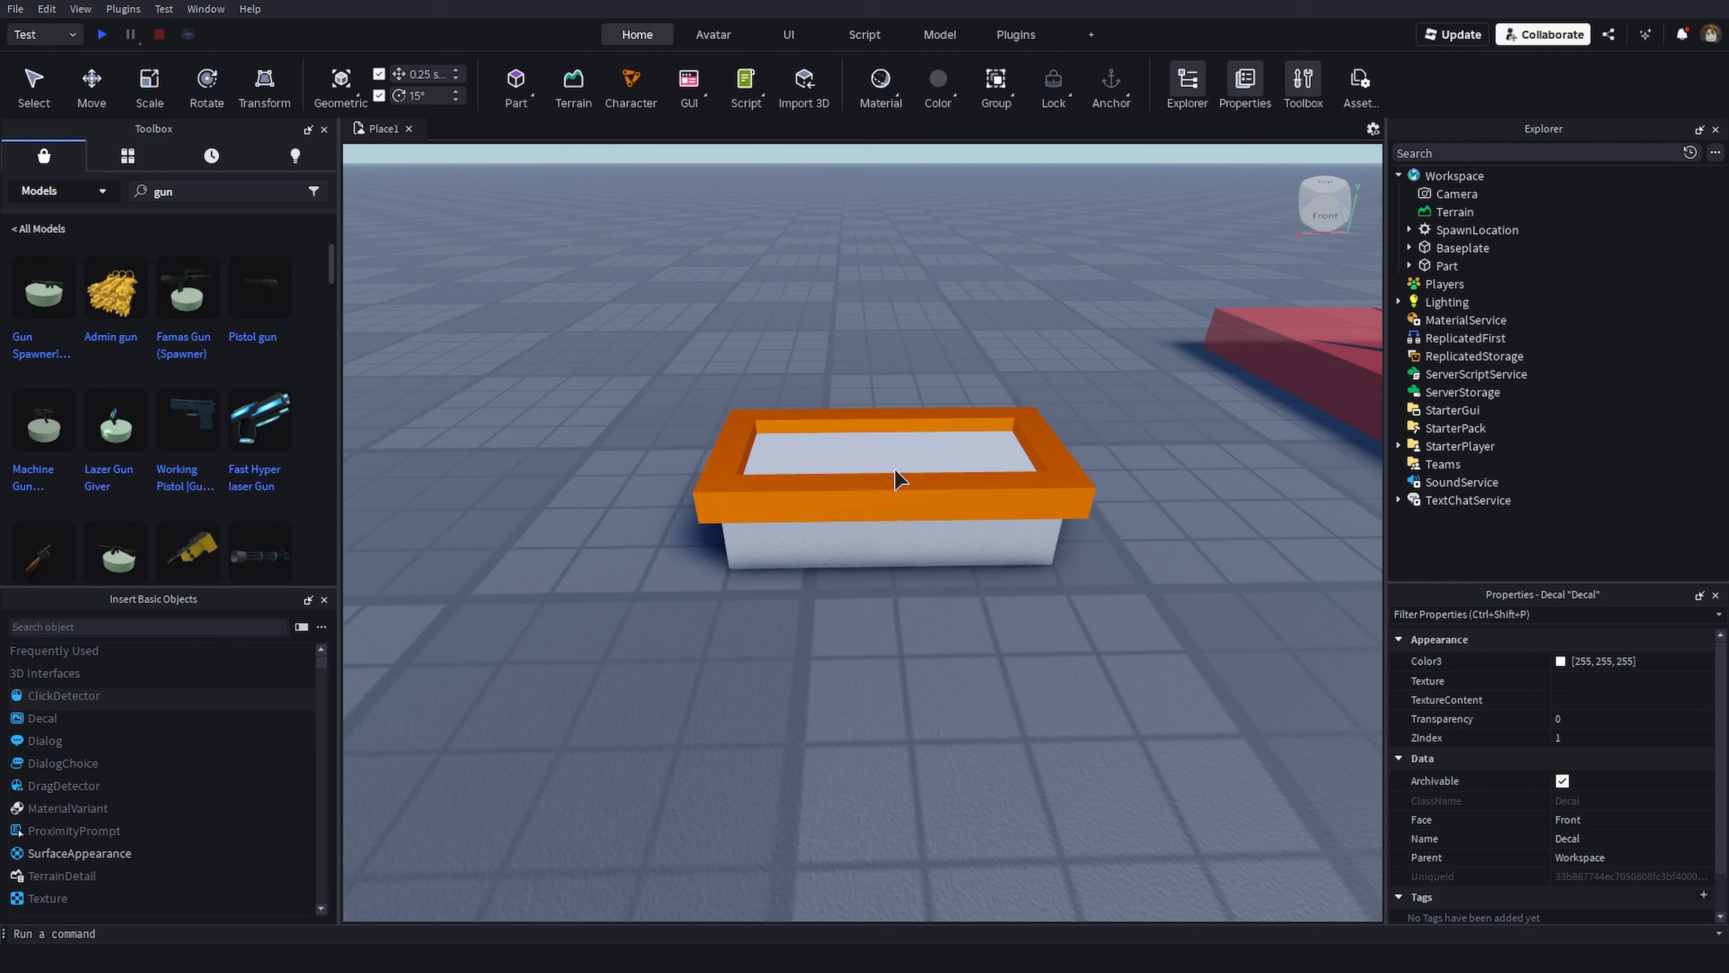
left_click(942, 451)
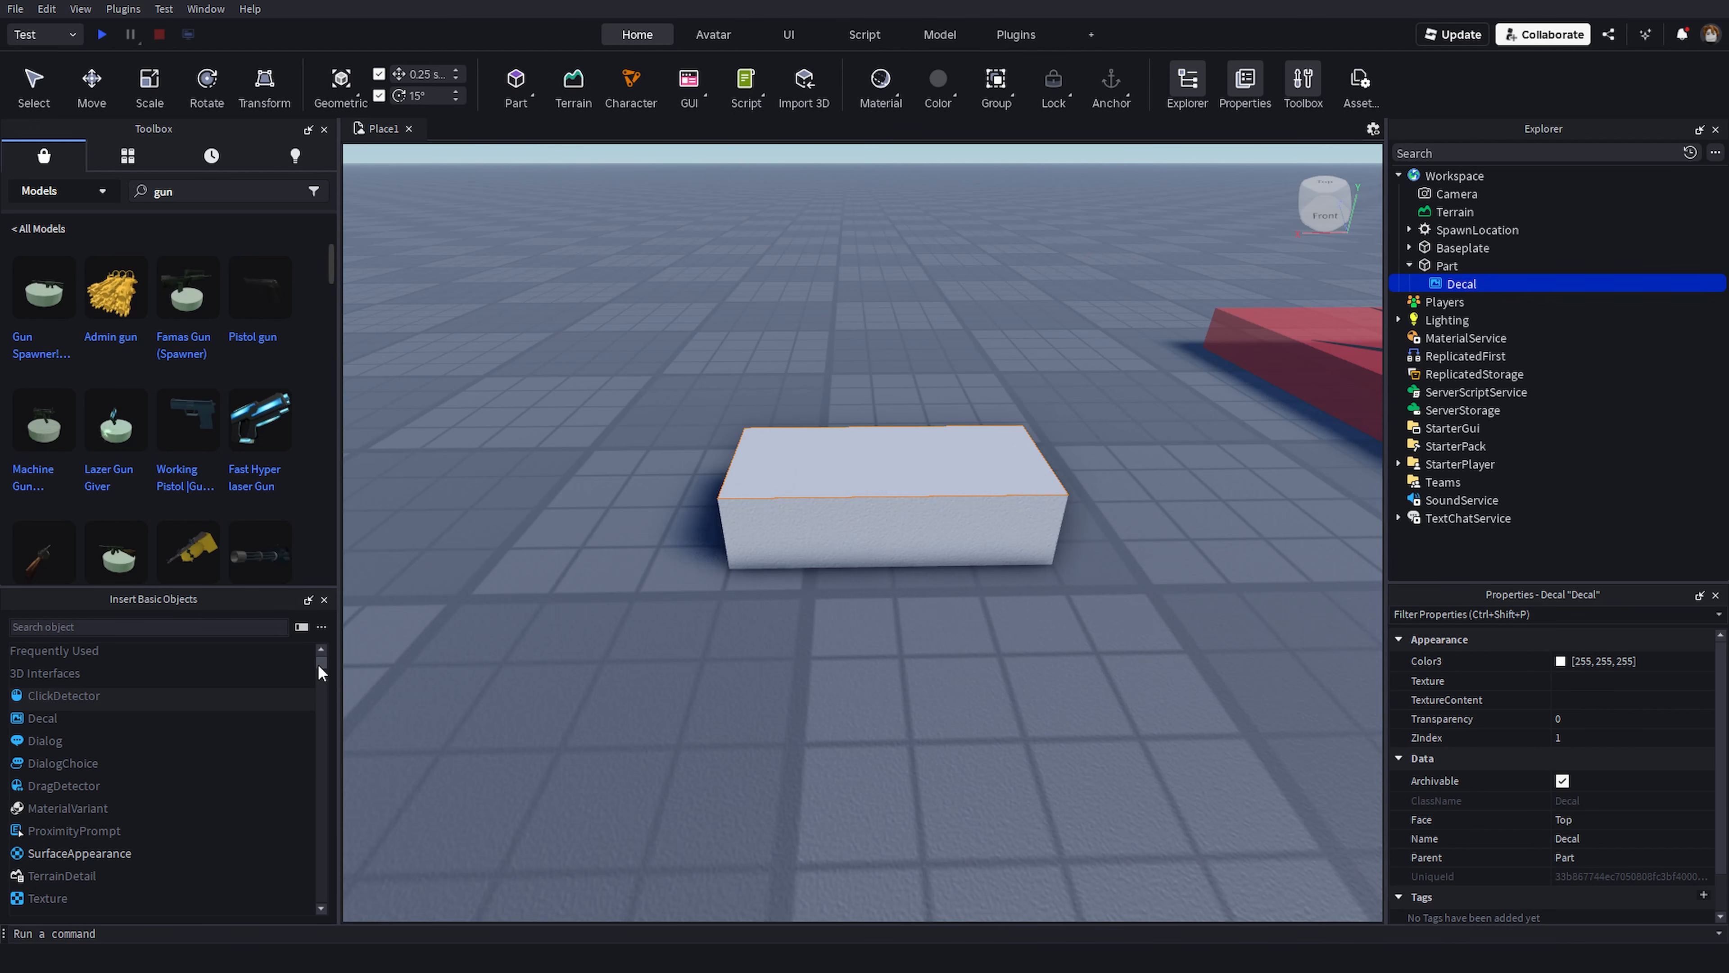
- Select the Part and insert a Sparkles effect into it by searching for sparkles
left_click_drag(317, 663, 326, 744)
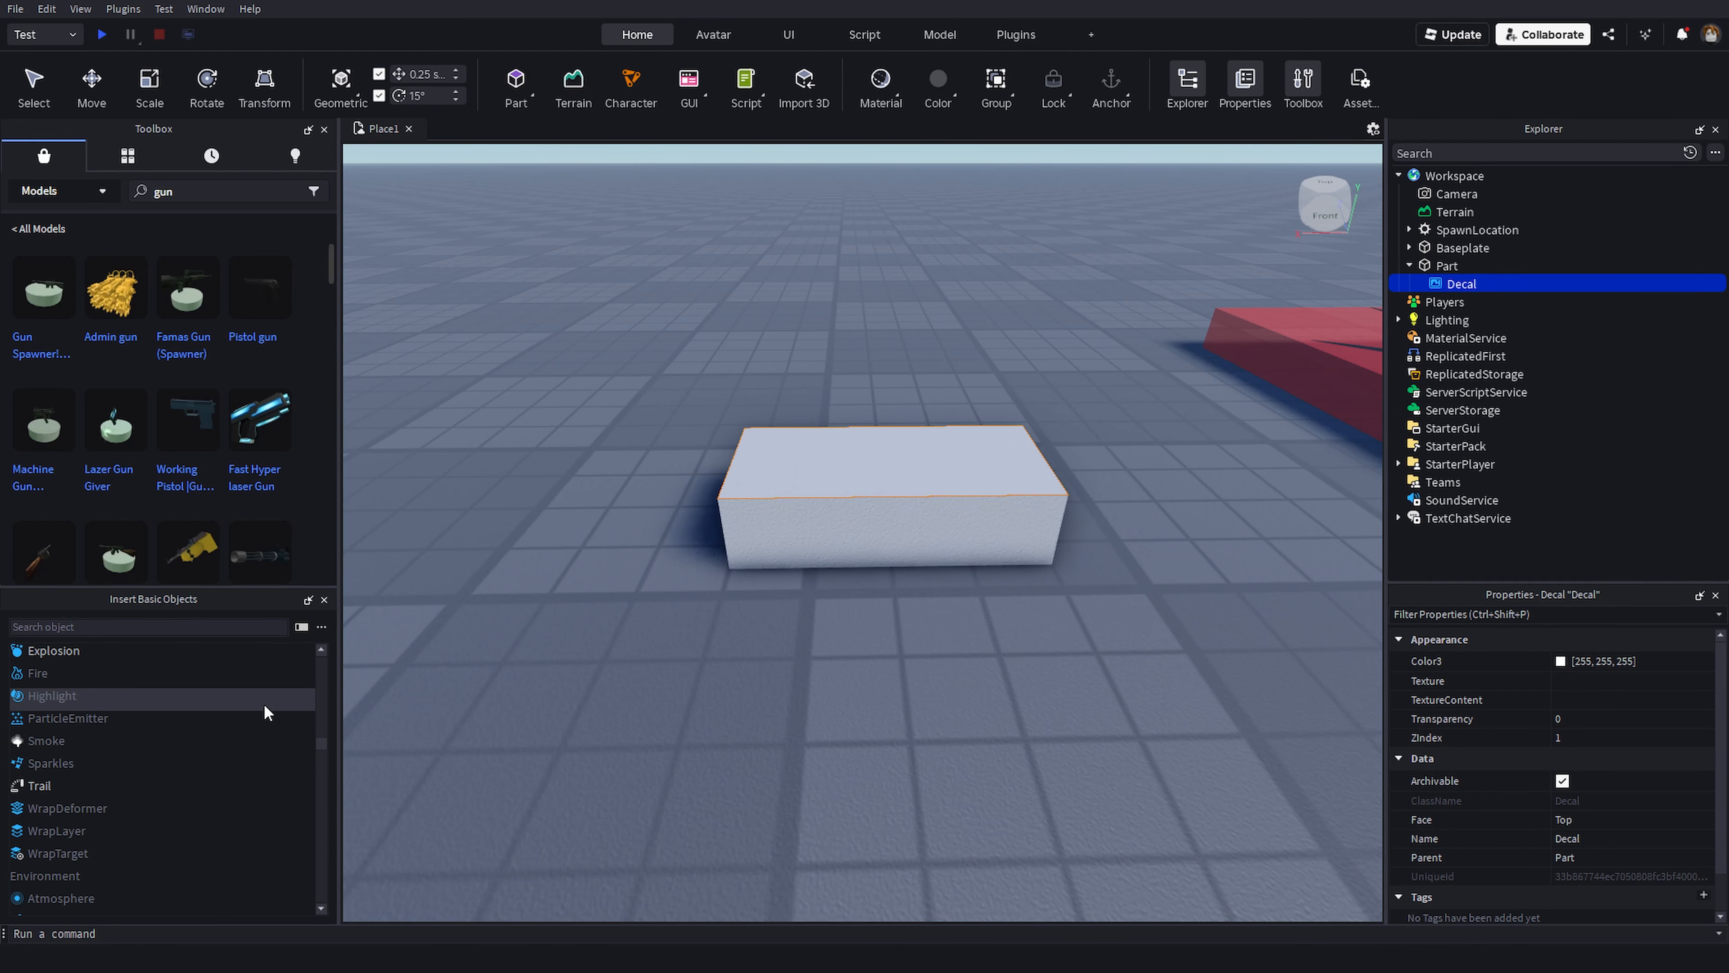
left_click(30, 94)
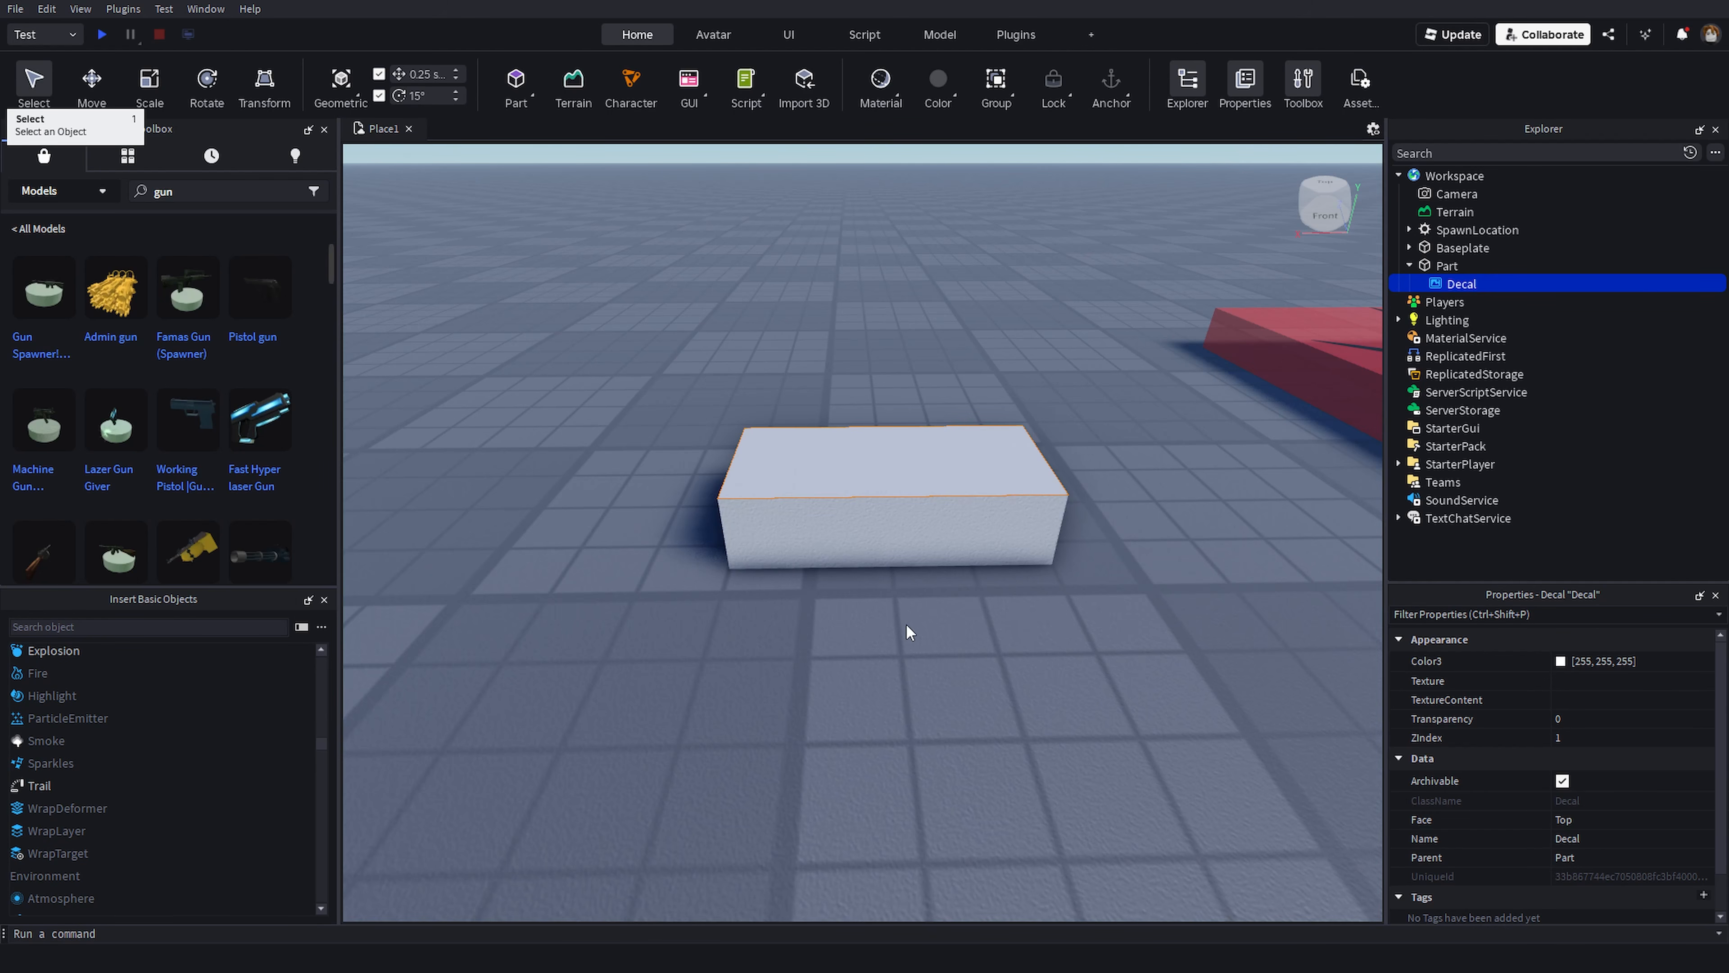
left_click(1456, 265)
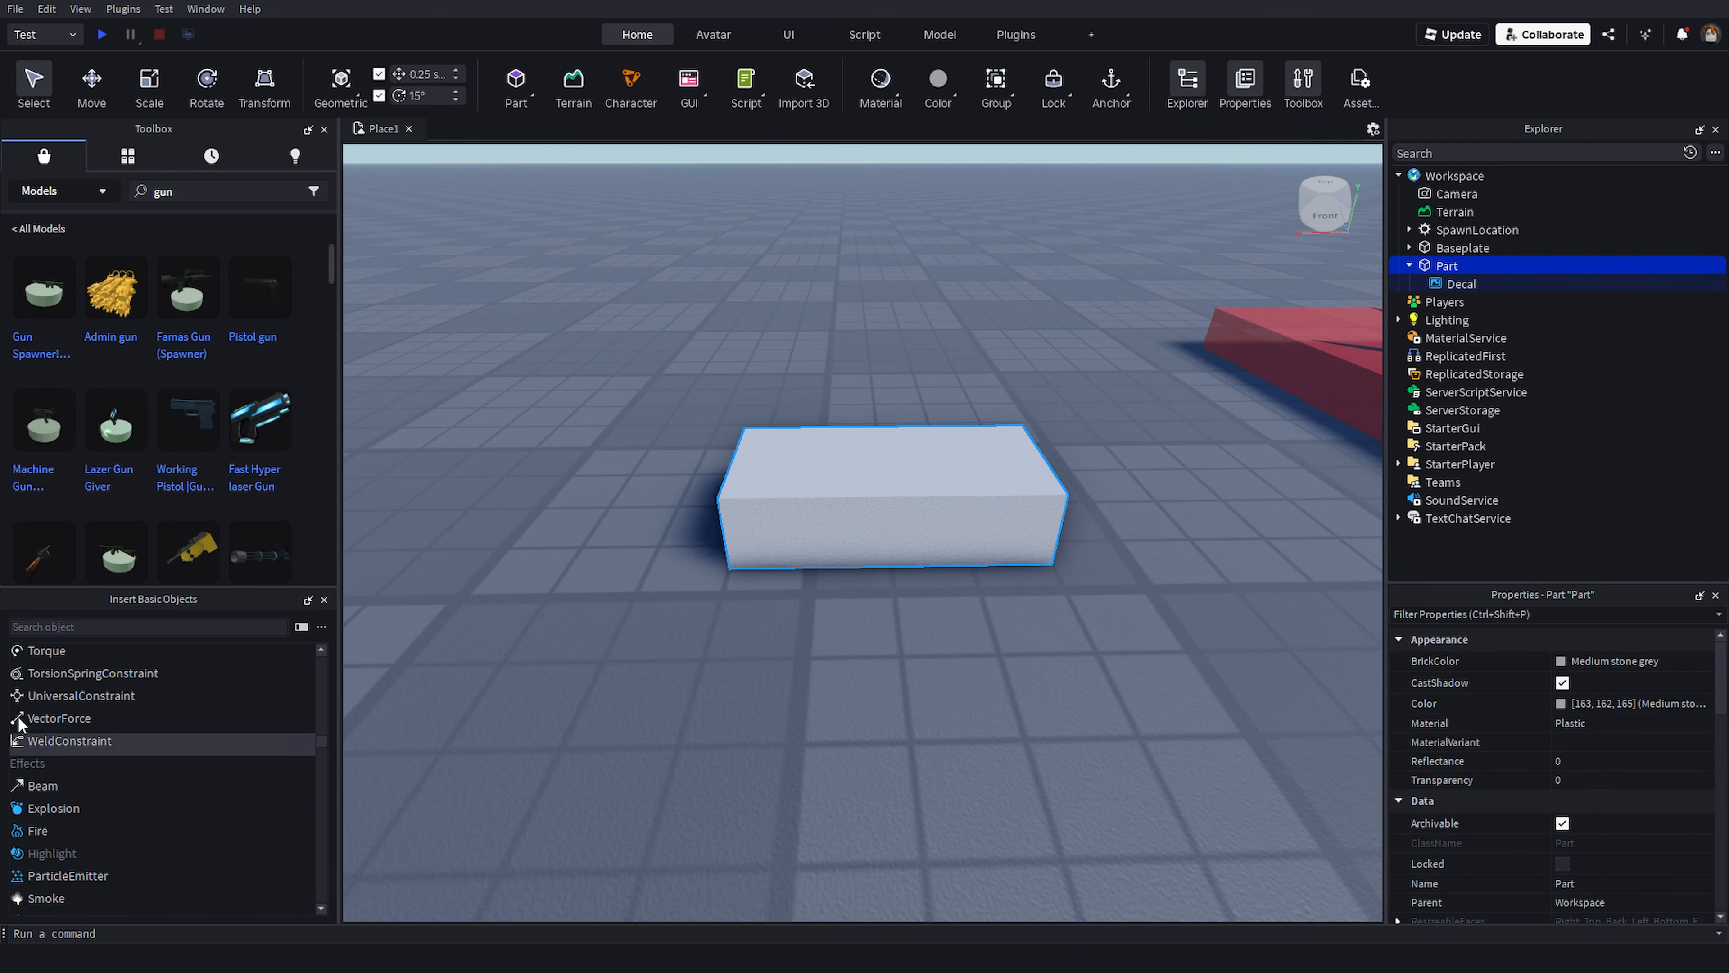
left_click(58, 626)
type("sparkles")
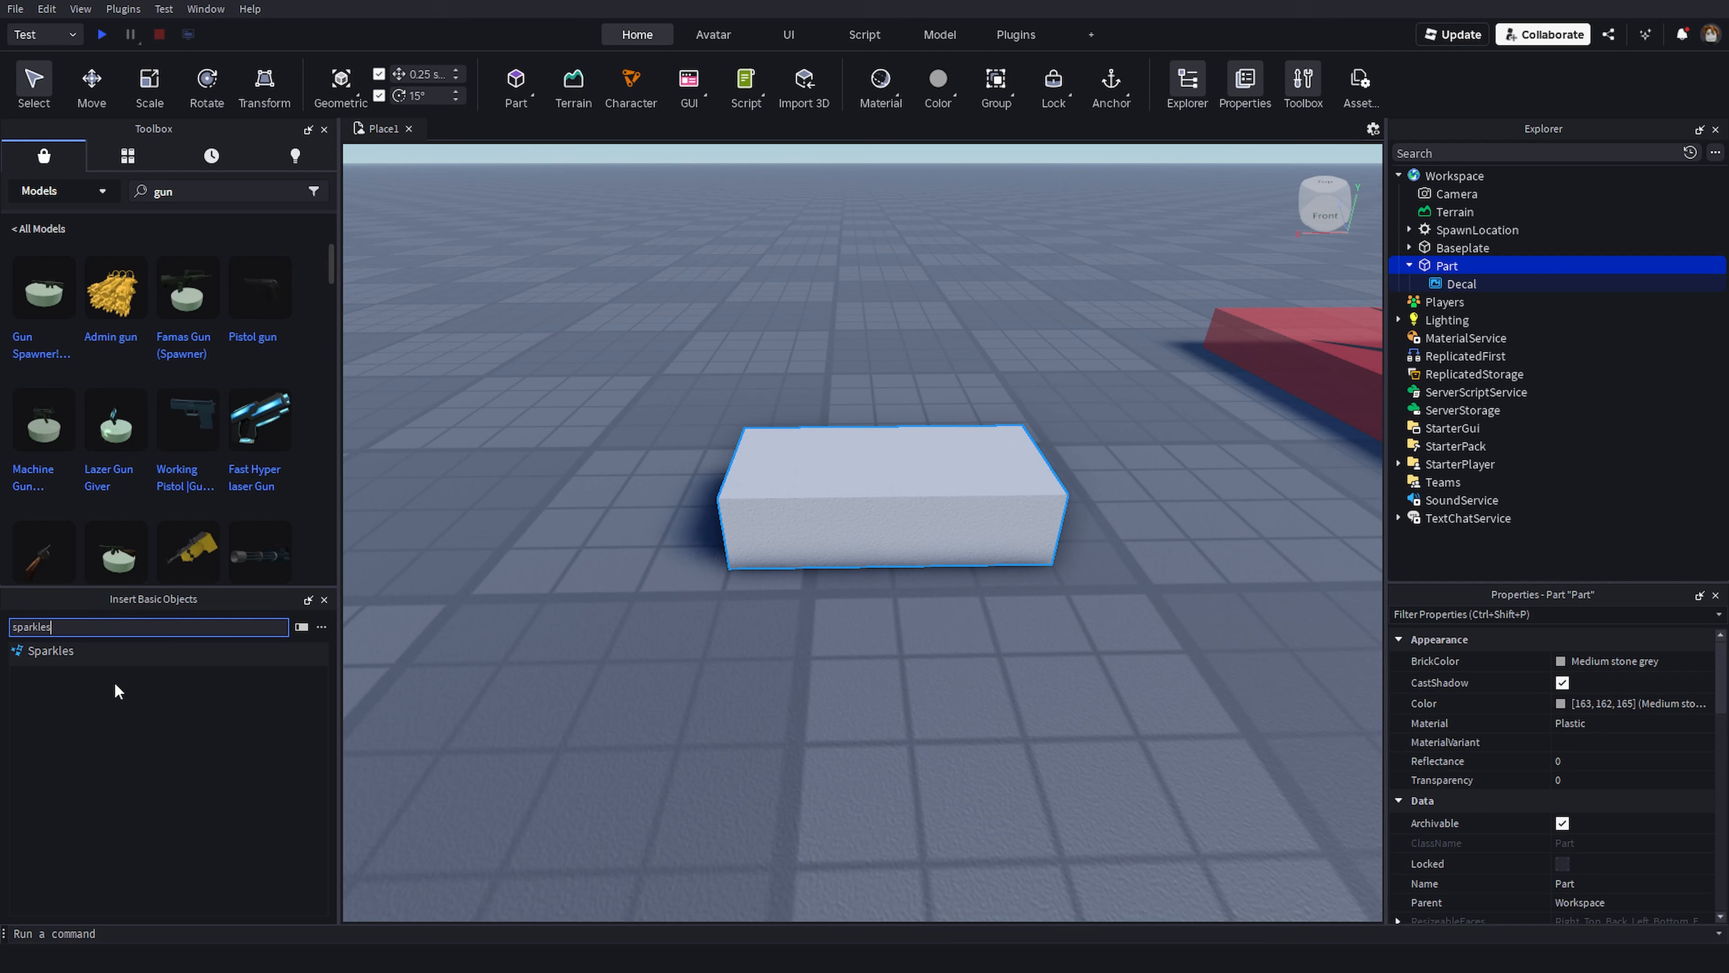
left_click(97, 652)
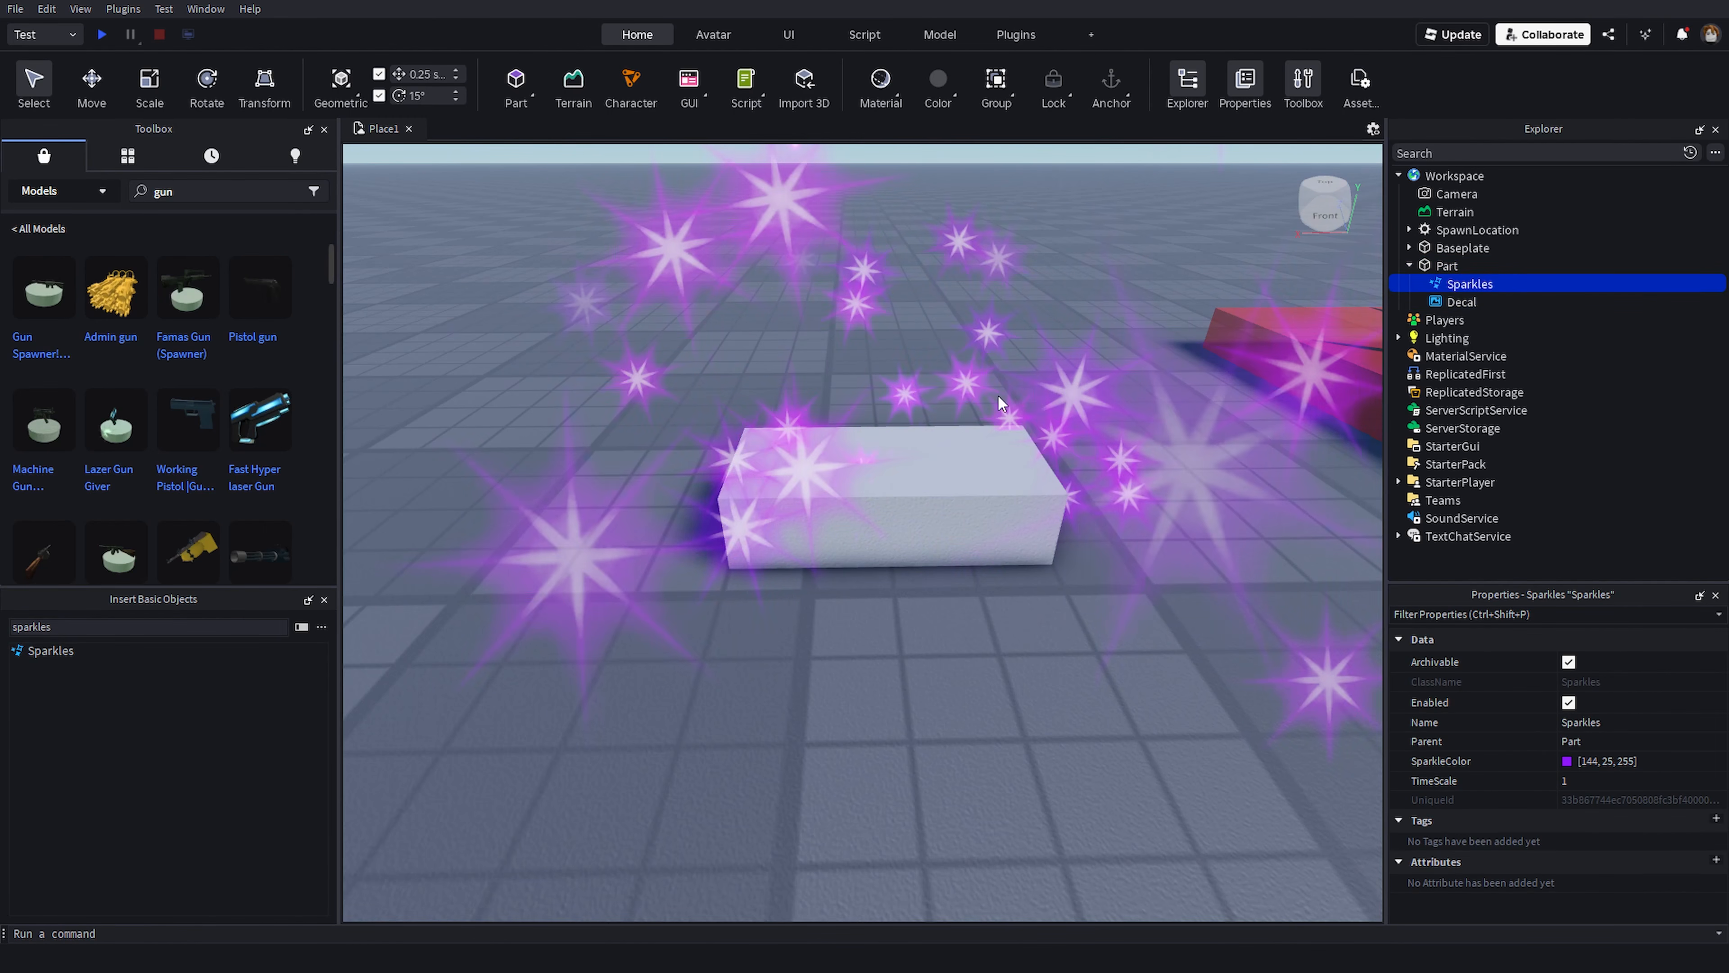
- Delete the Sparkles effect from the Part
right_click_drag(996, 381, 987, 367)
scroll(986, 366, "down", 7)
left_click(984, 368)
key("w")
key("s")
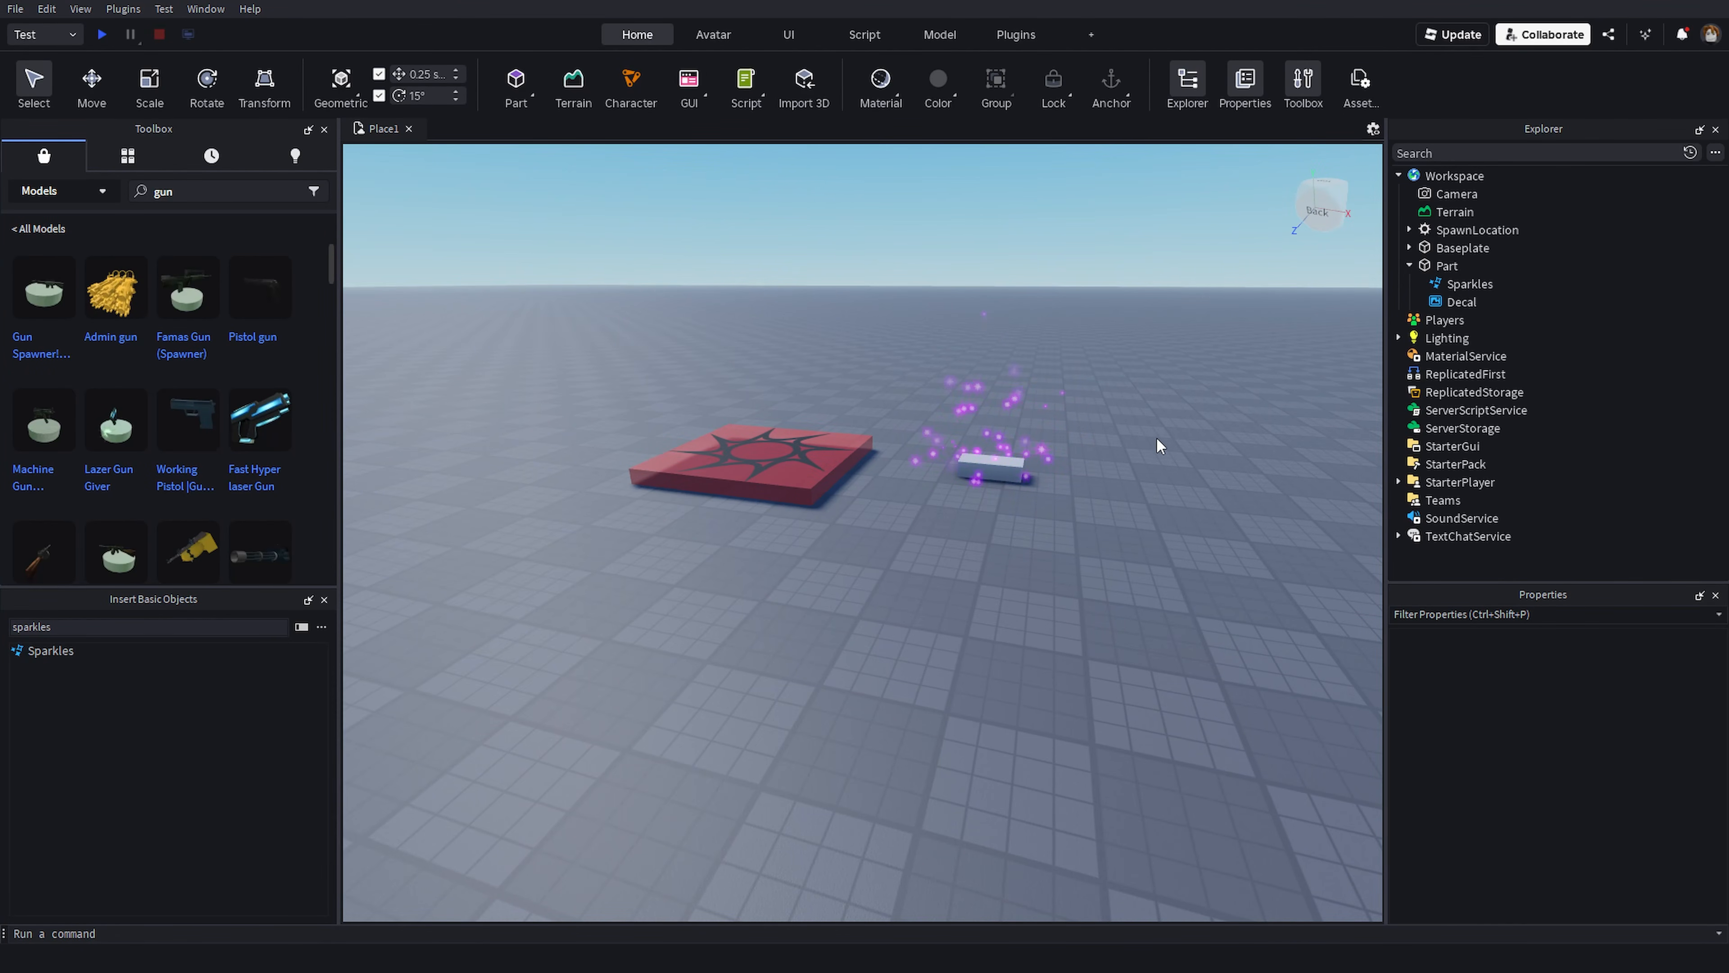
right_click_drag(1129, 424, 1142, 425)
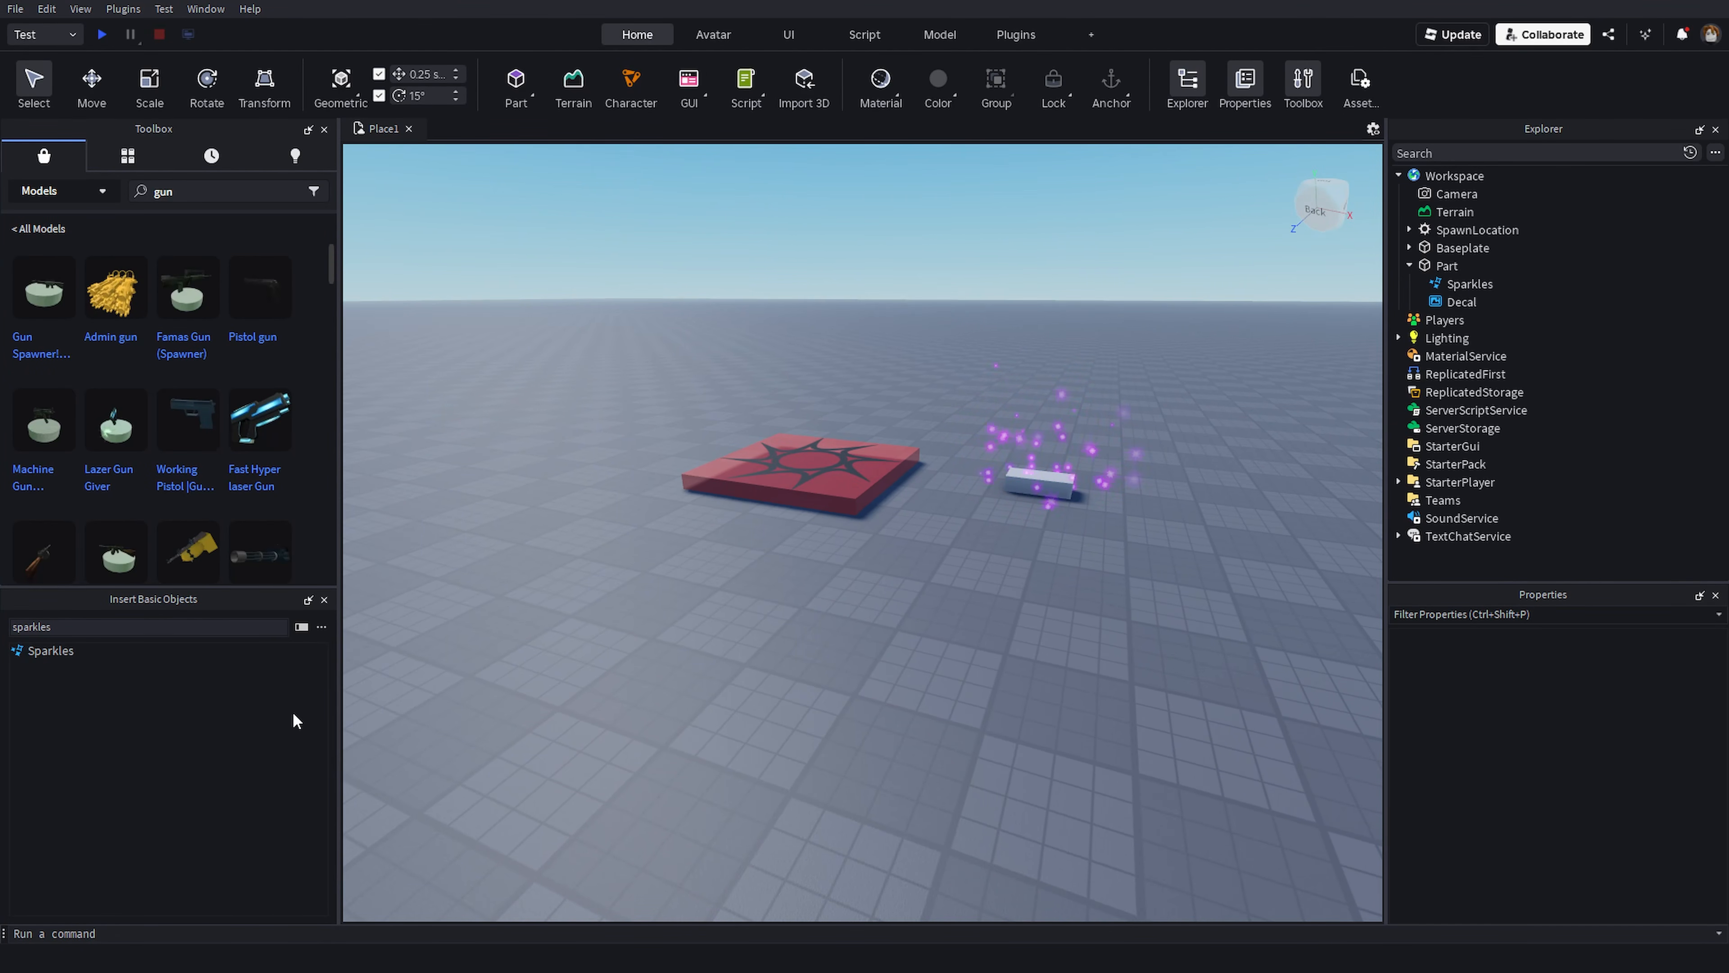
right_click_drag(977, 614, 980, 614)
key("d")
left_click(1469, 283)
key("Delete")
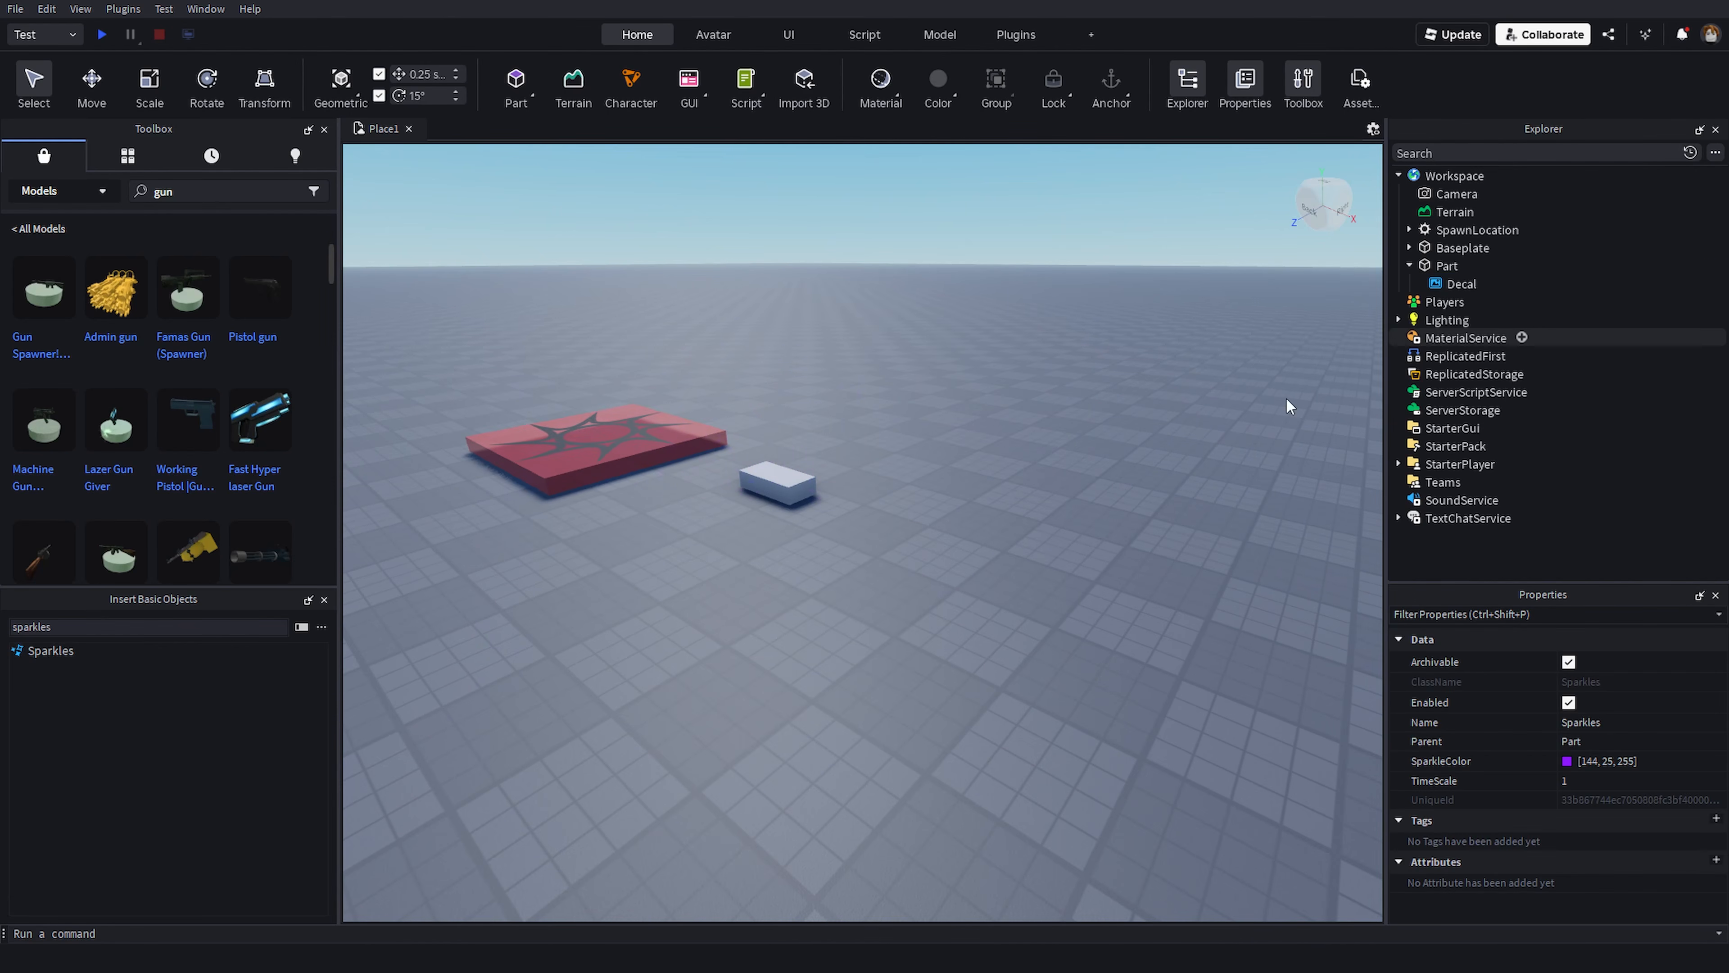
- Switch the Toolbox search for gun to Decals and copy the asset ID of the cat_gun decal
key("a")
scroll(1115, 436, "up", 5)
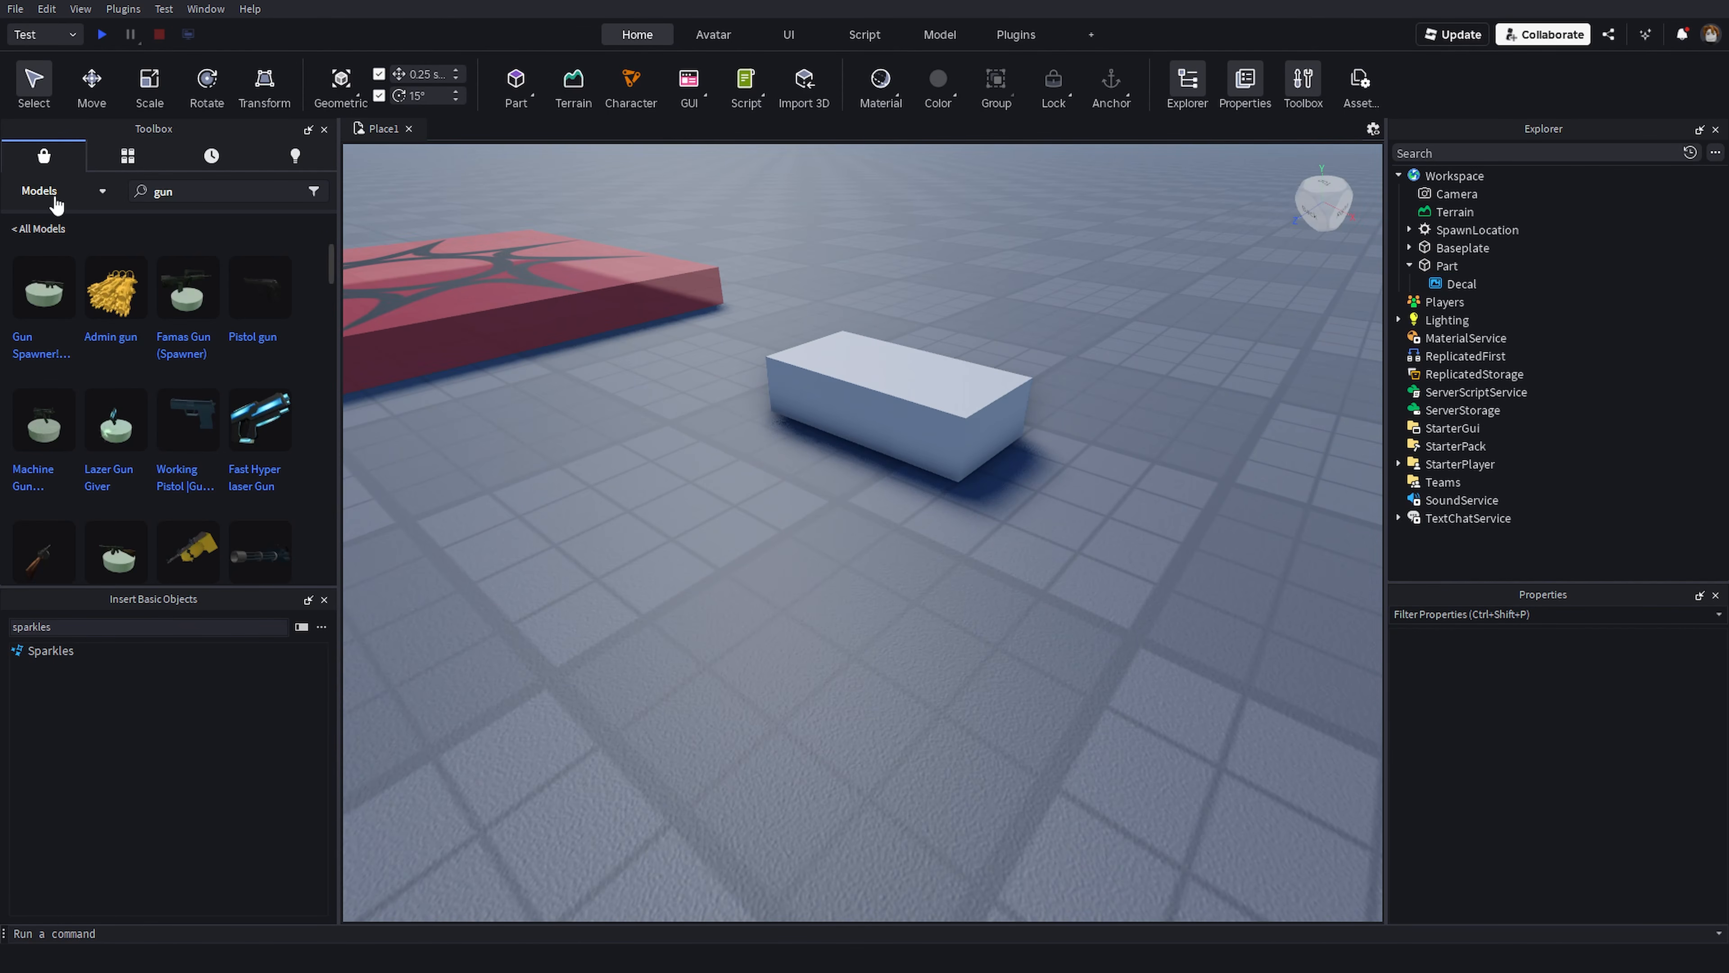
left_click(92, 192)
left_click(42, 319)
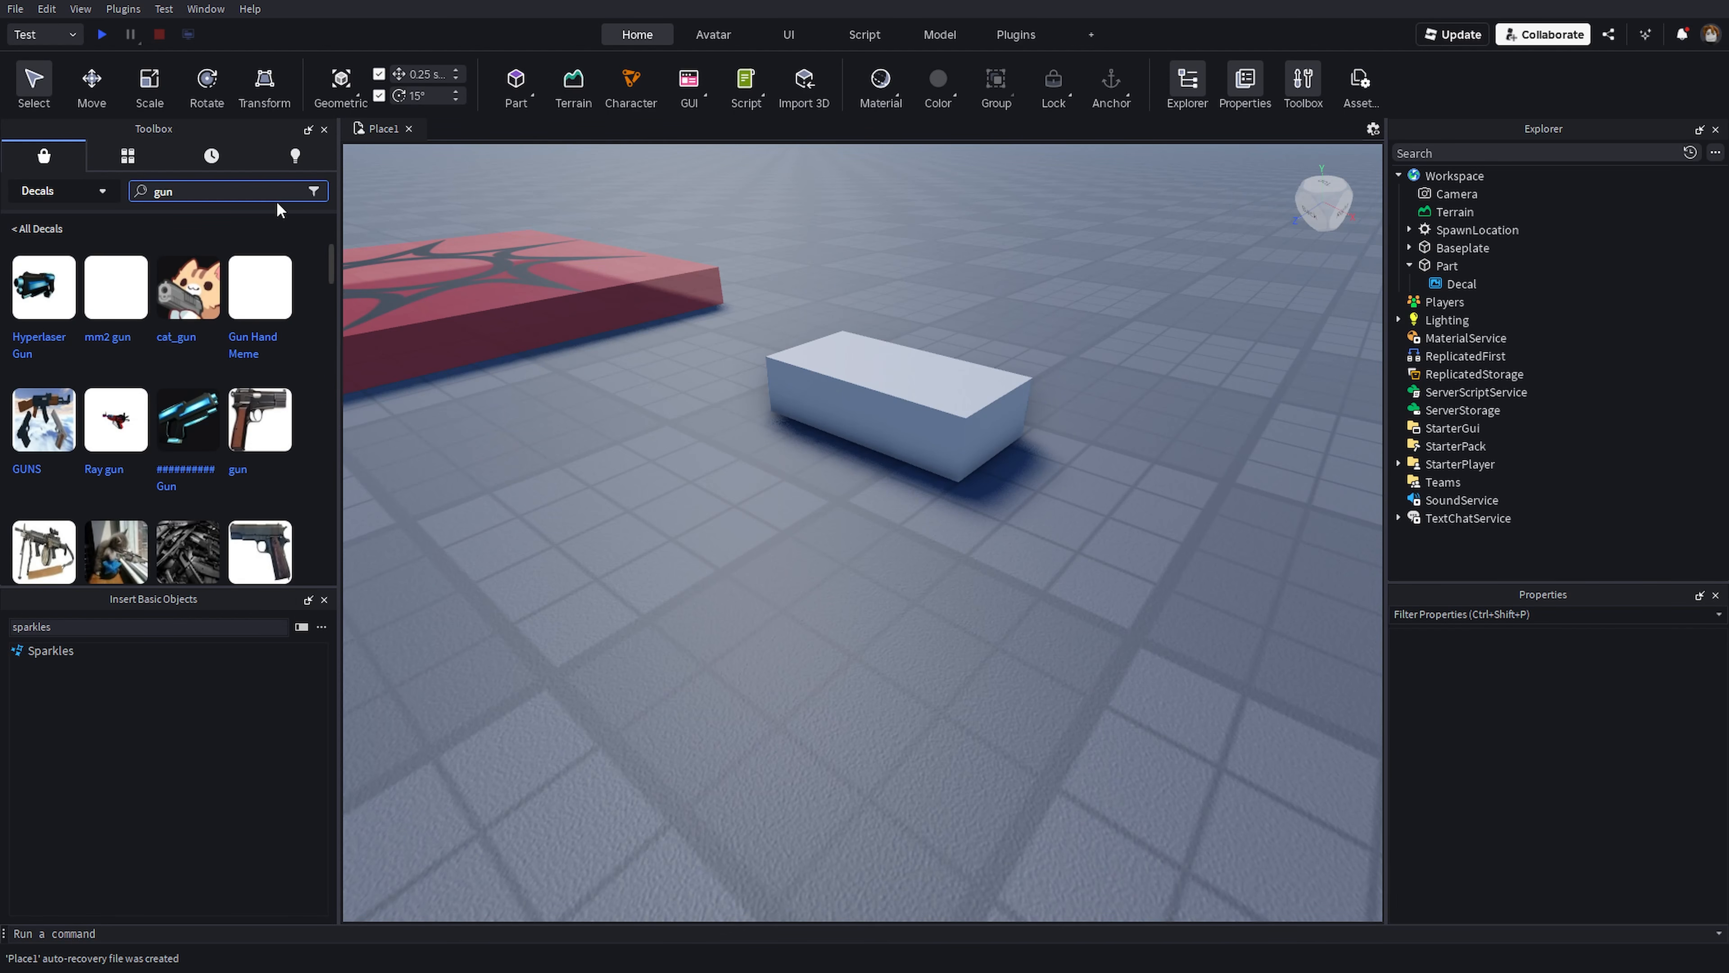
right_click_drag(544, 300, 546, 295)
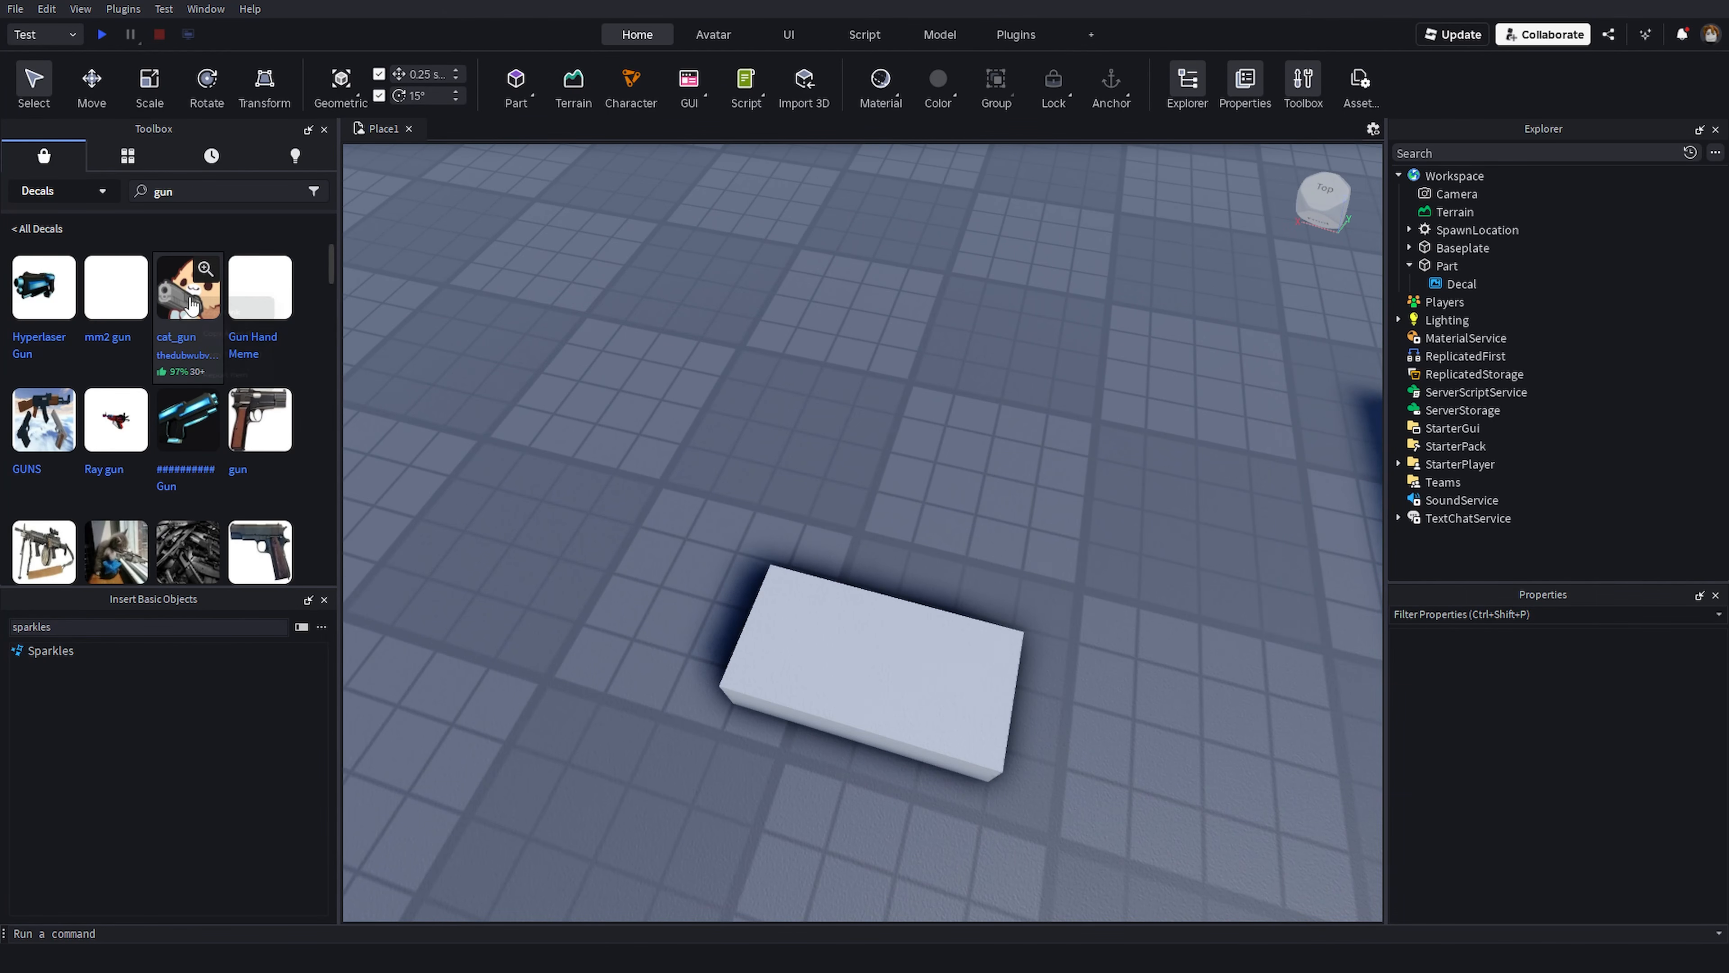
right_click(192, 316)
left_click(213, 348)
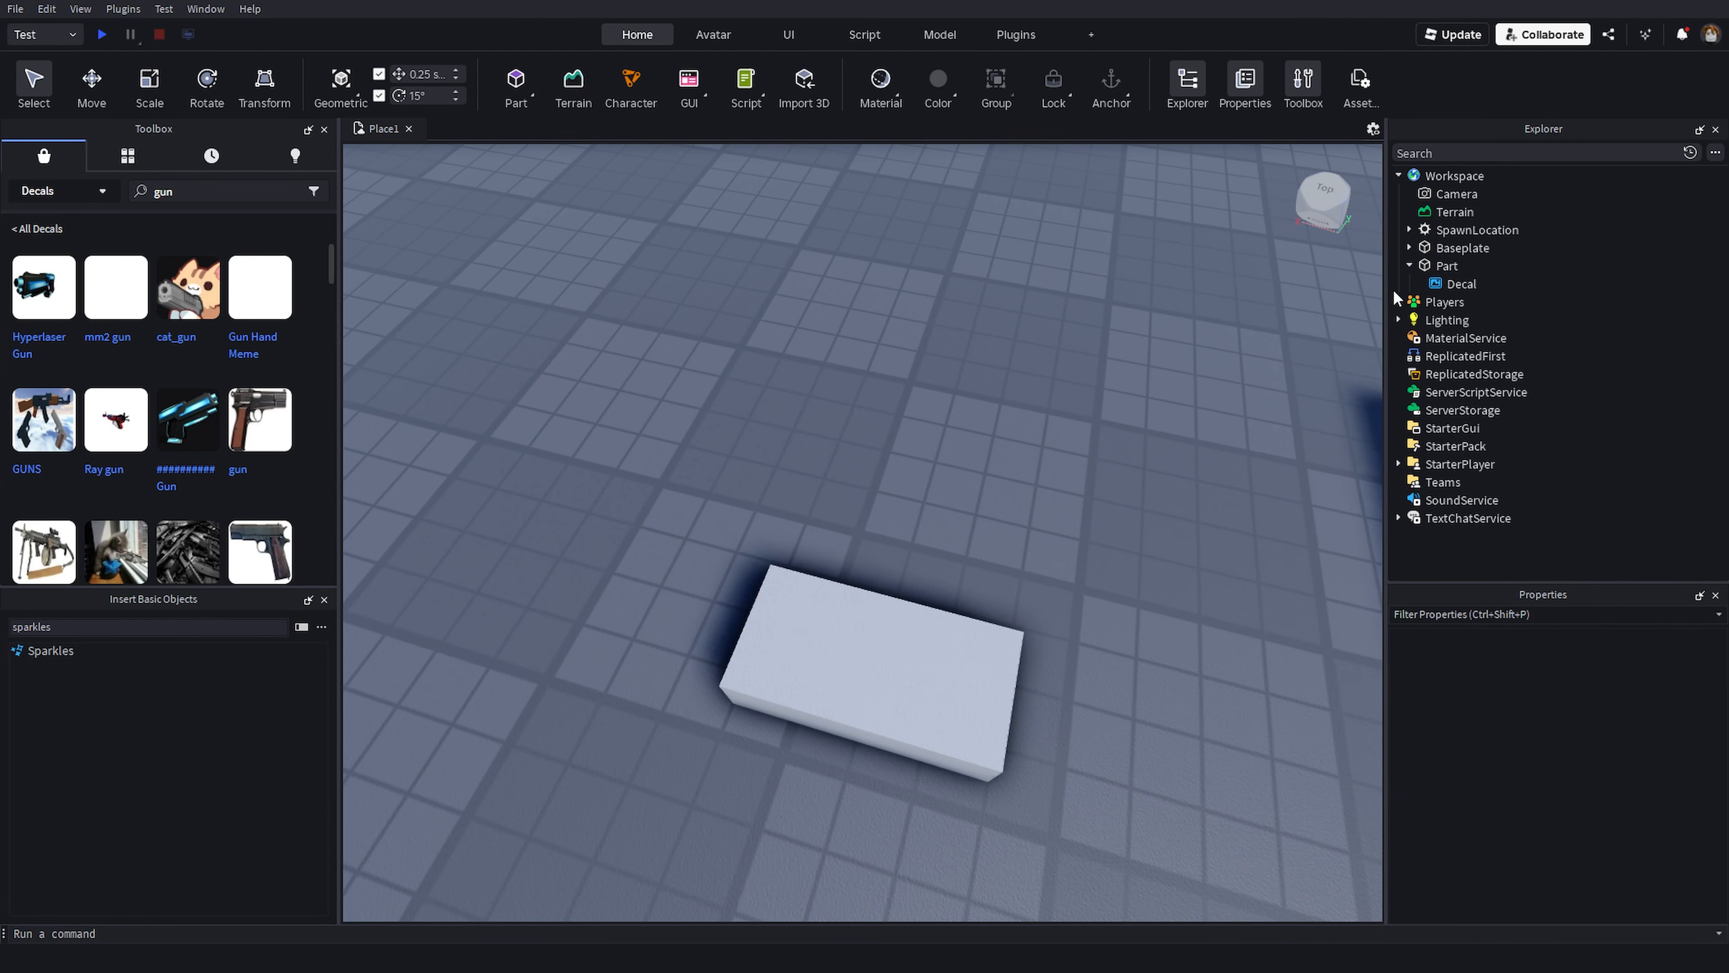
- Paste the copied cat_gun asset ID into the Part's Decal Texture property
left_click(1461, 283)
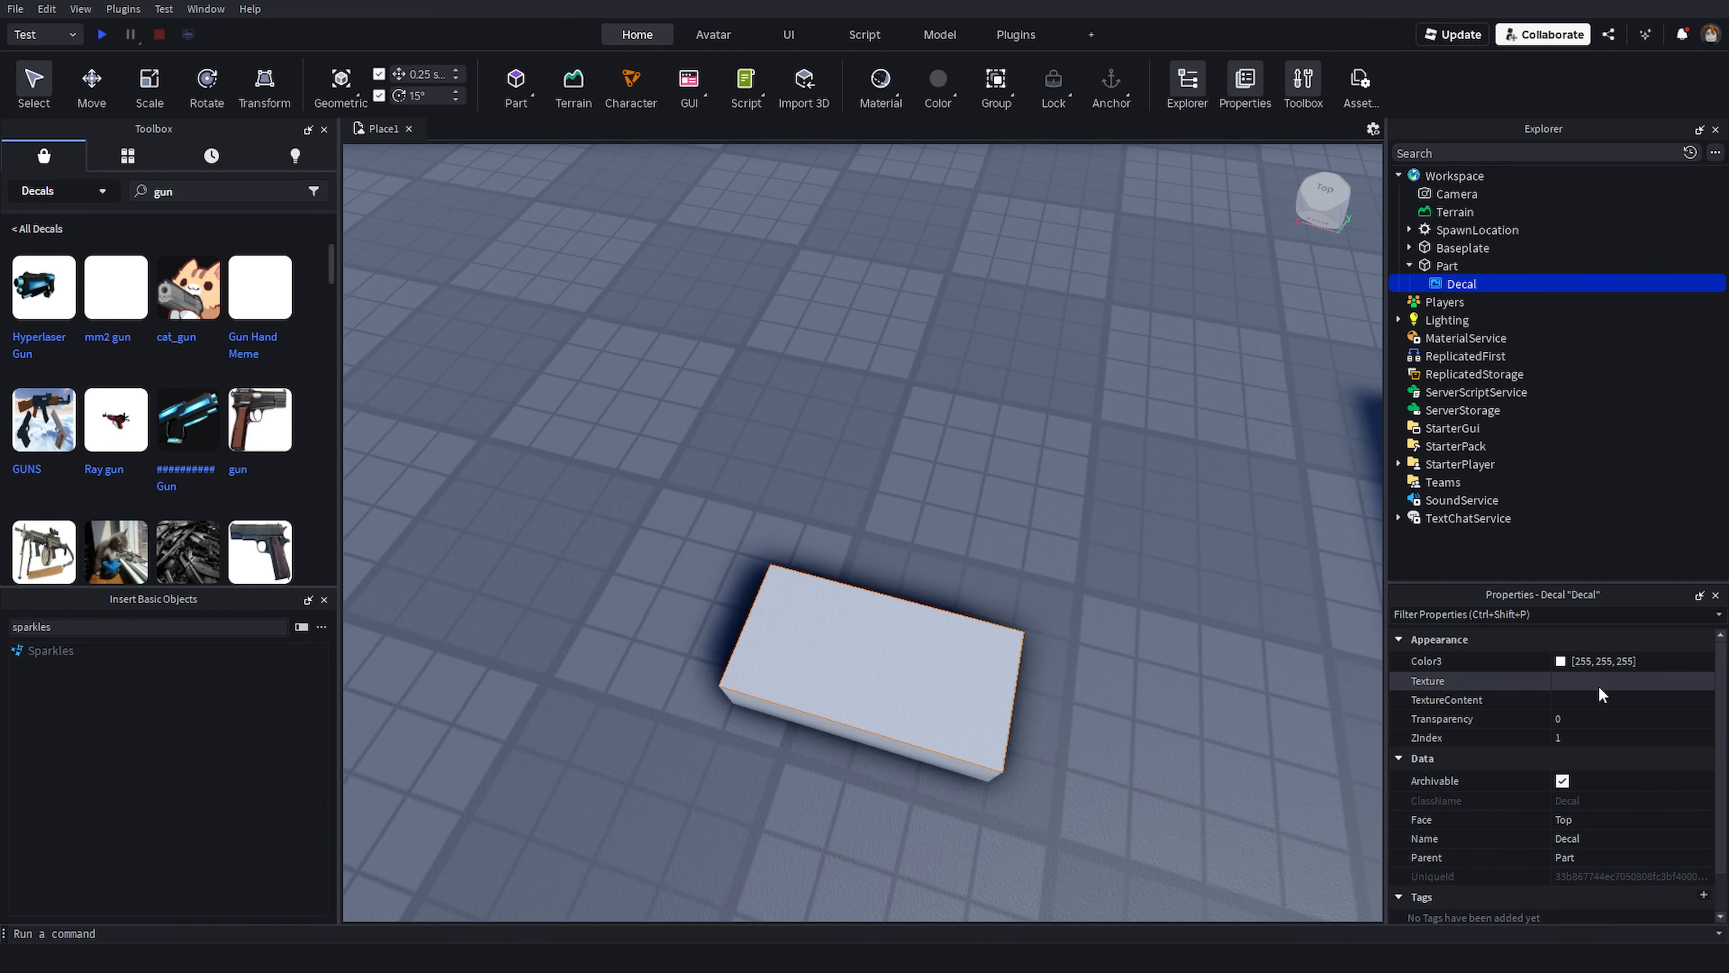
left_click(1600, 681)
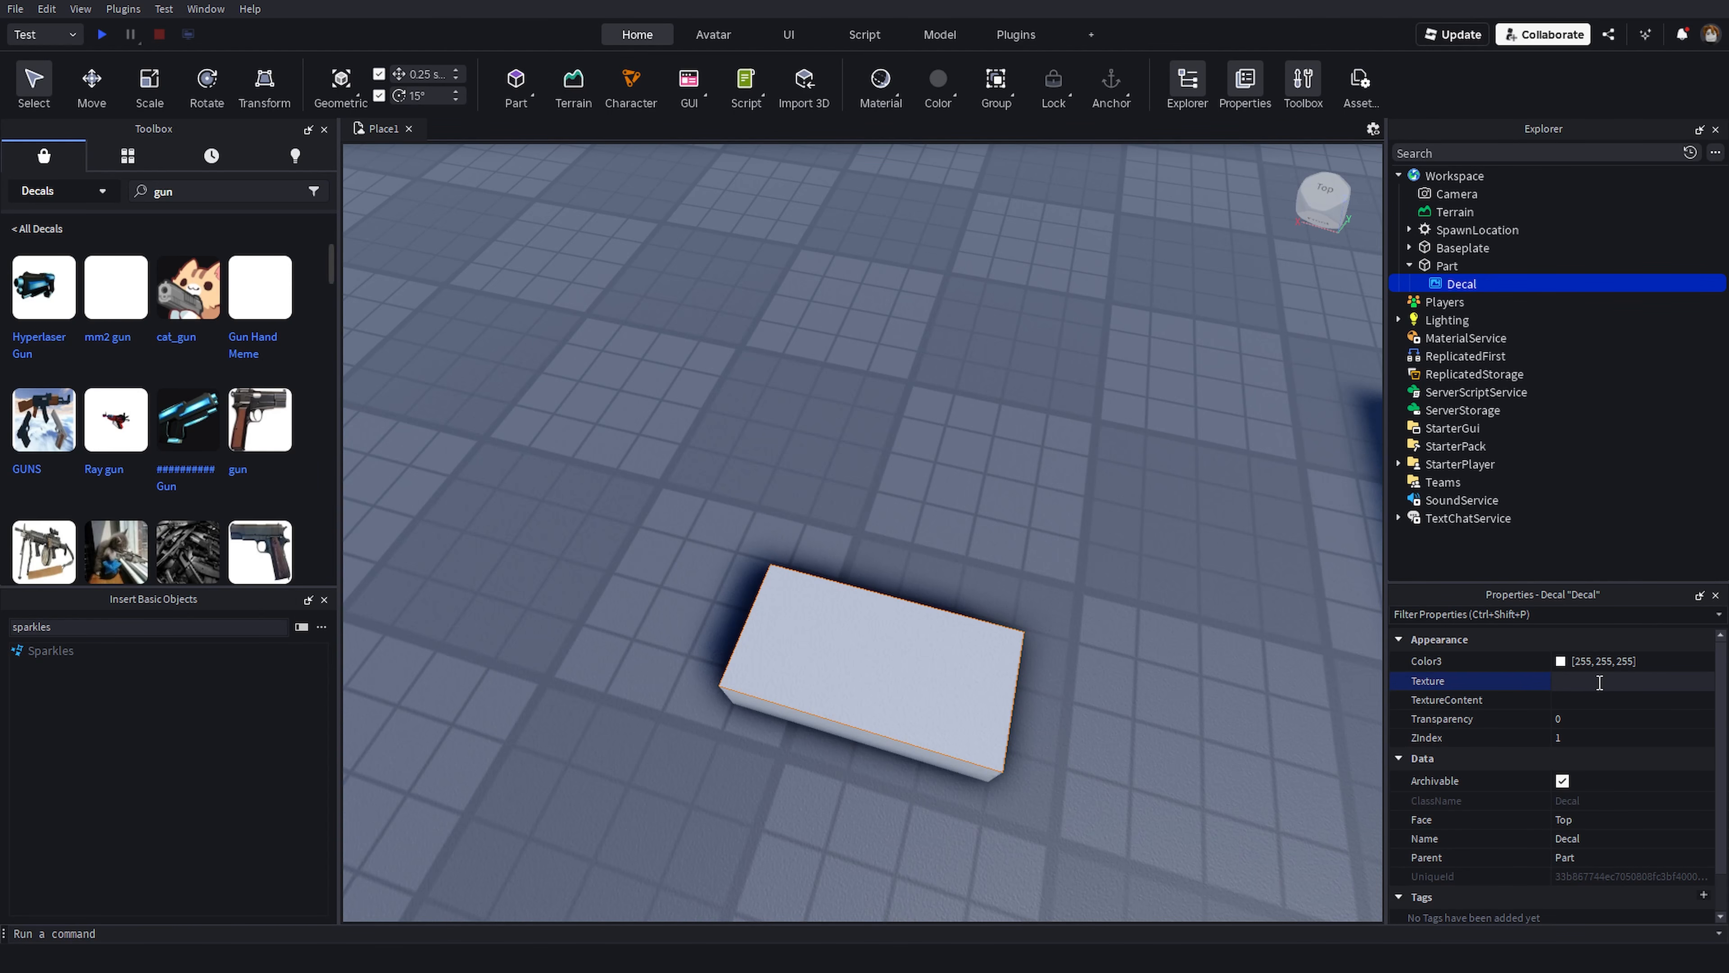
key("ctrl+v")
key("Return")
- Scale the Part larger along its length and width with the Scale tool
left_click(1023, 545)
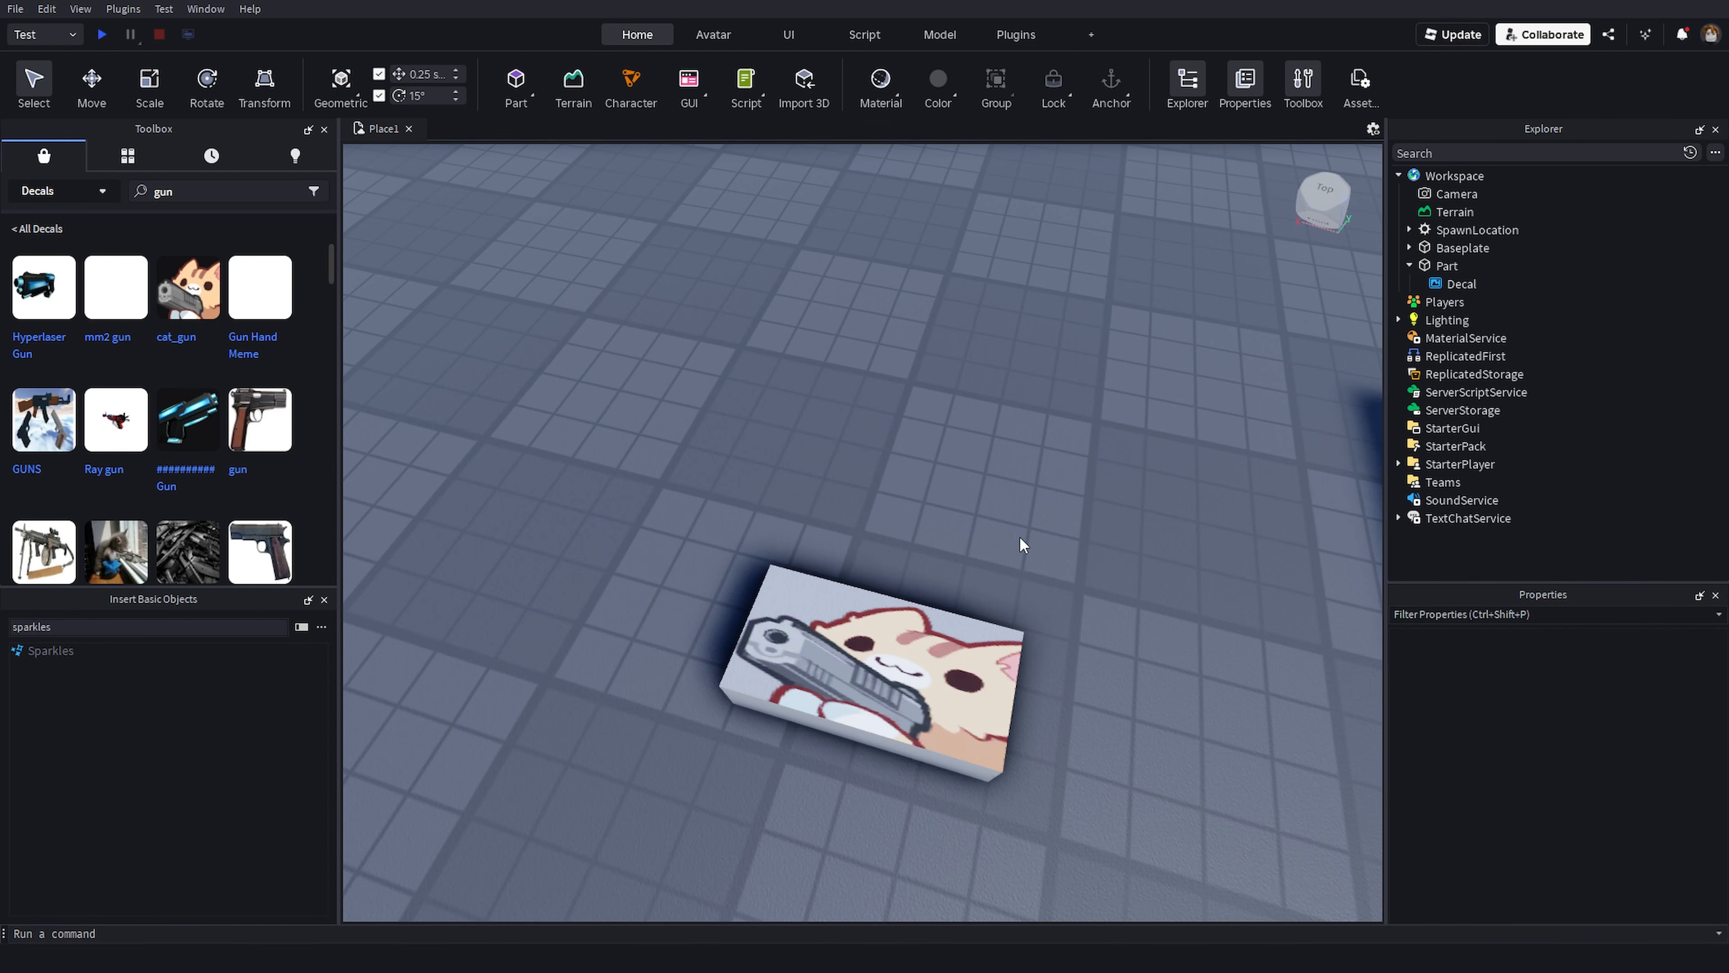
right_click_drag(1020, 538, 1014, 573)
left_click(965, 555)
left_click(149, 107)
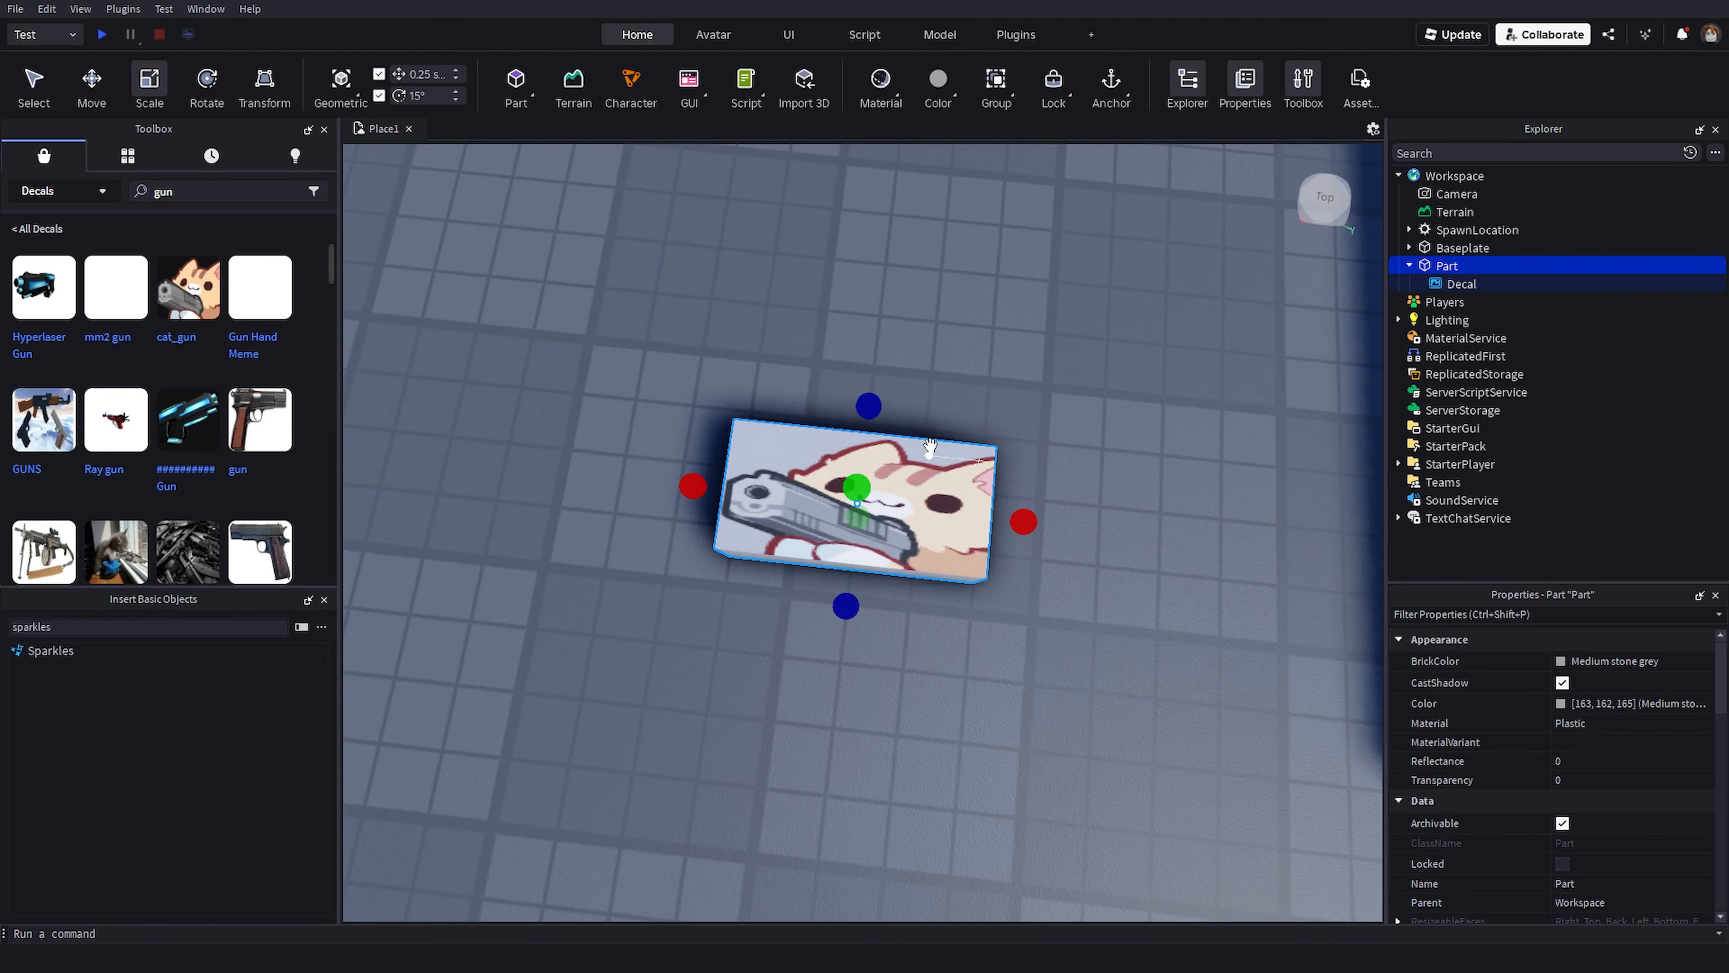
left_click_drag(870, 407, 888, 279)
left_click_drag(1028, 449, 1069, 453)
left_click(1104, 579)
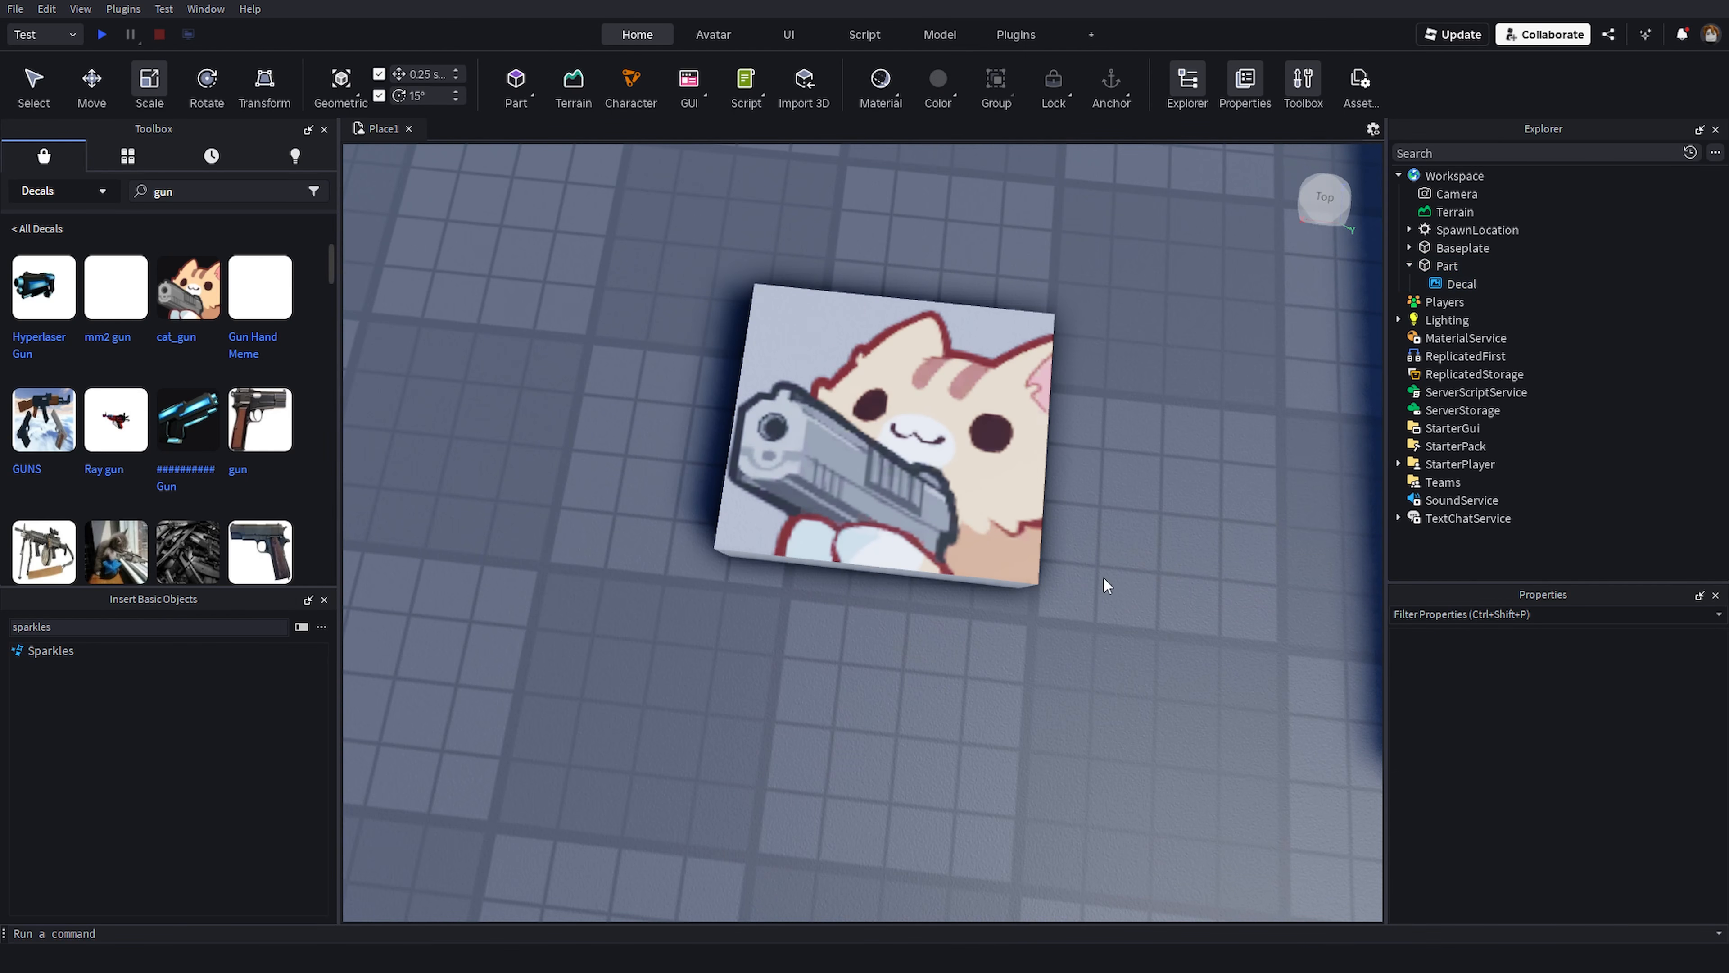
- Open the Asset Manager window
scroll(1064, 704, "down", 10)
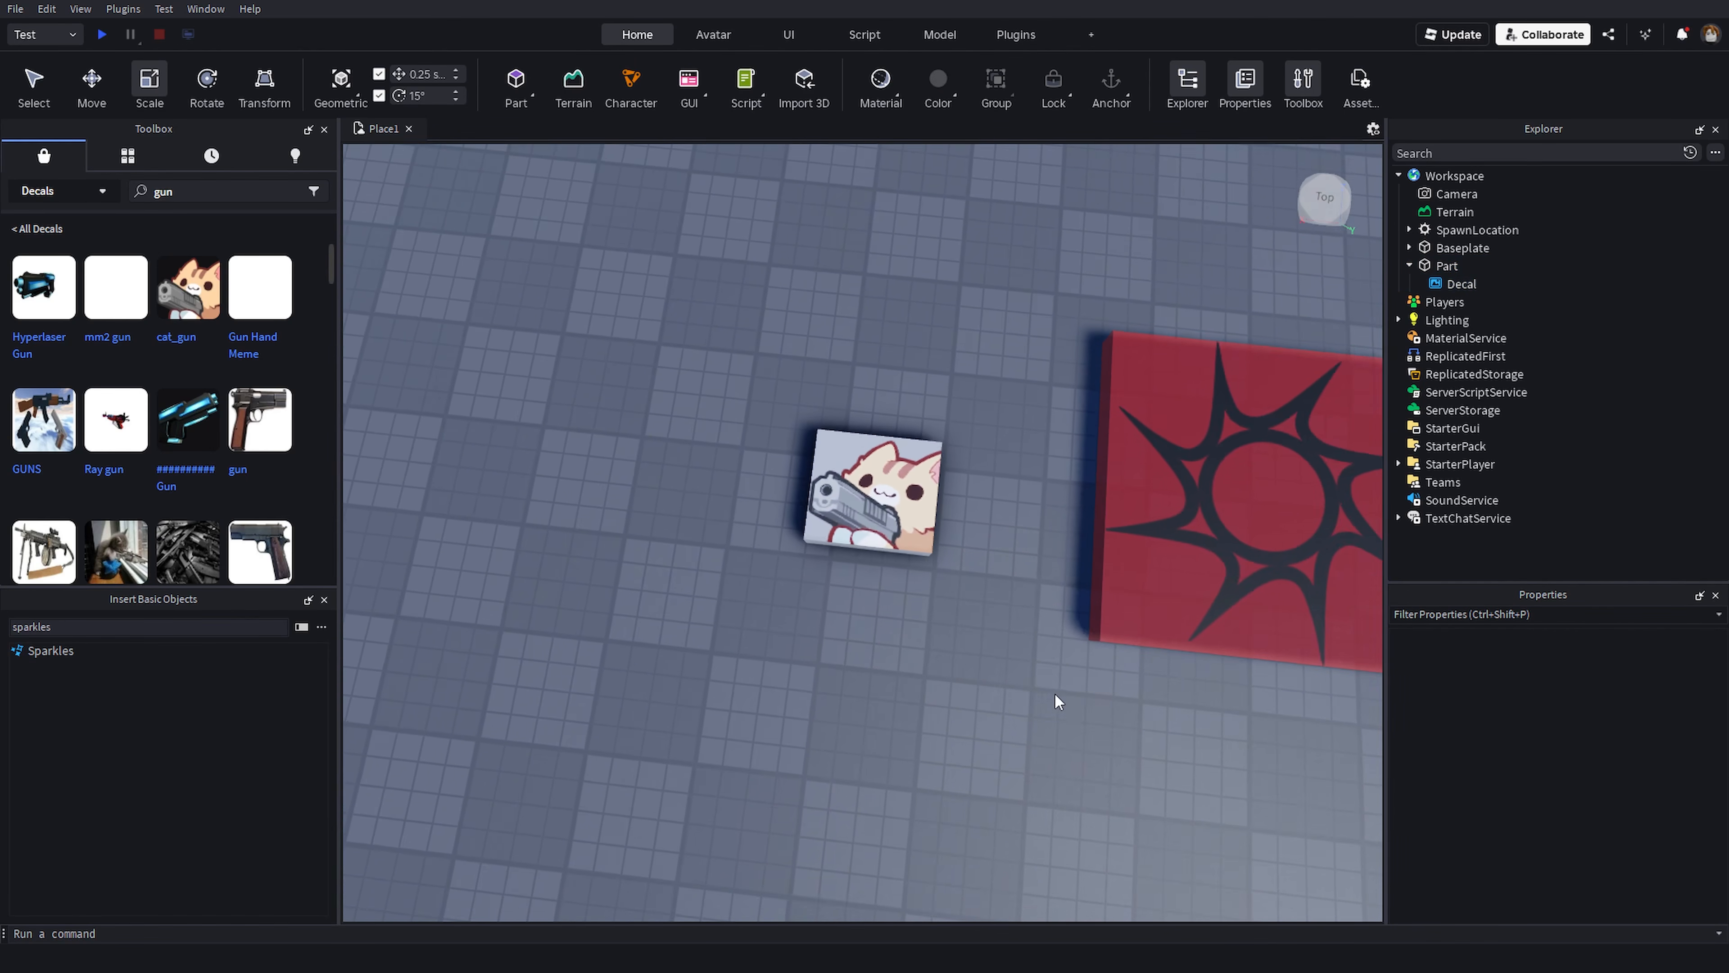
right_click_drag(893, 695, 859, 631)
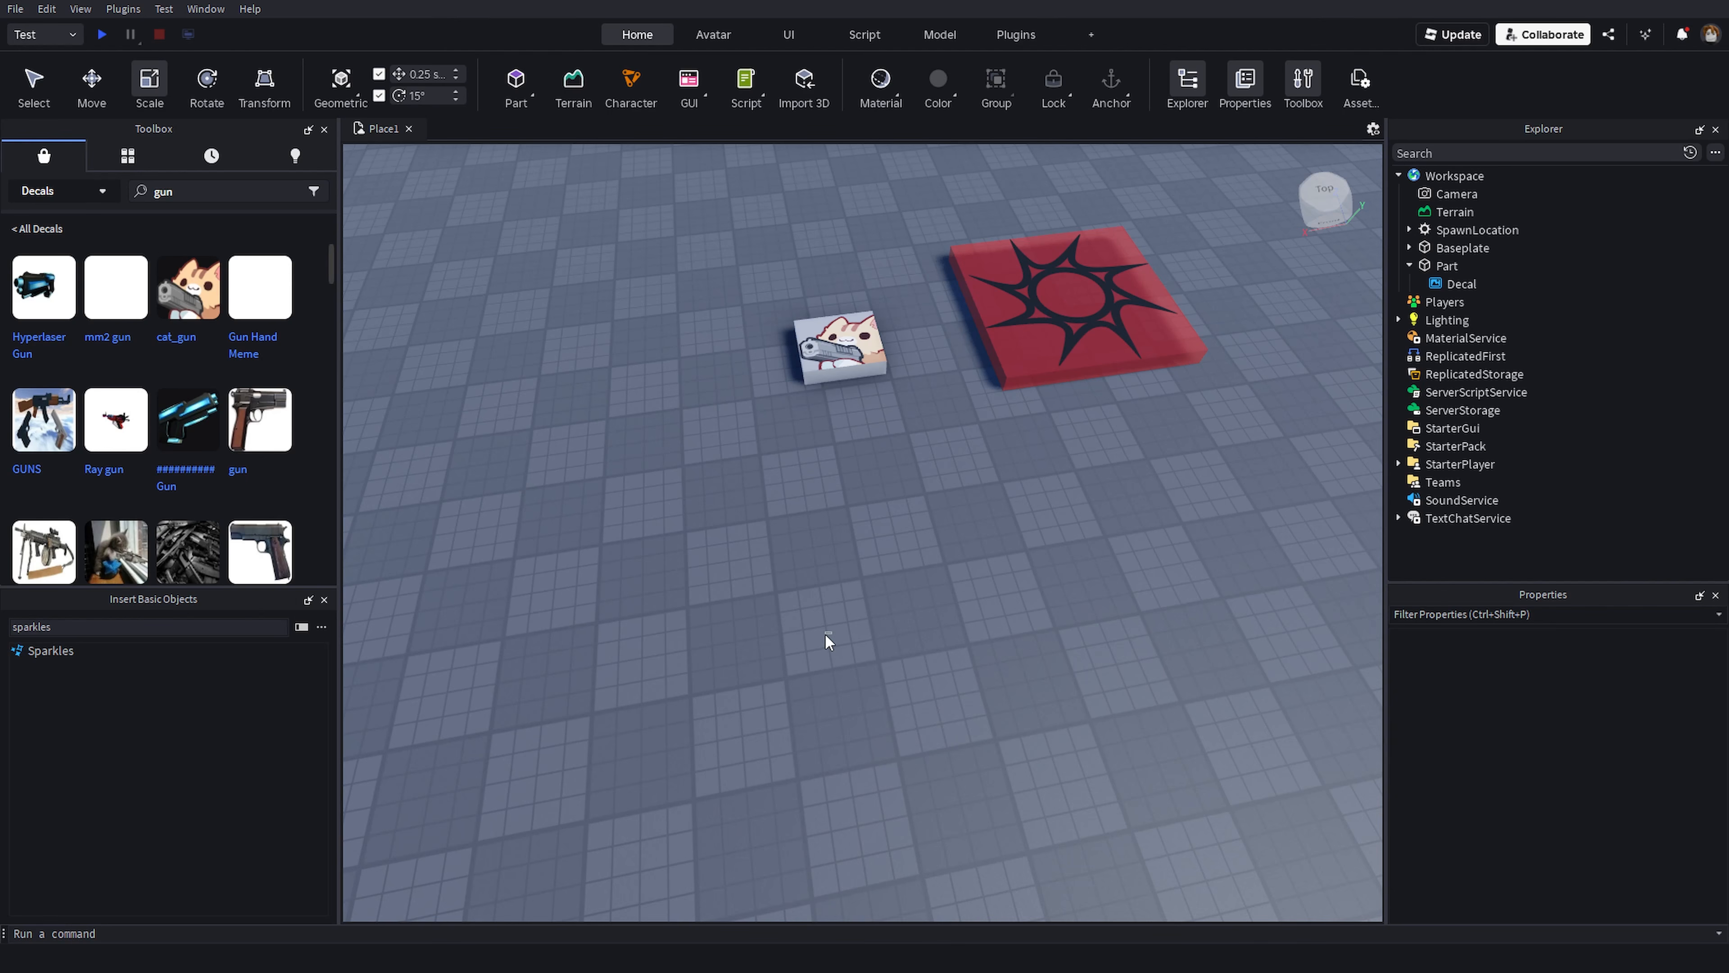
right_click_drag(691, 558, 689, 557)
middle_click_drag(689, 557, 646, 558)
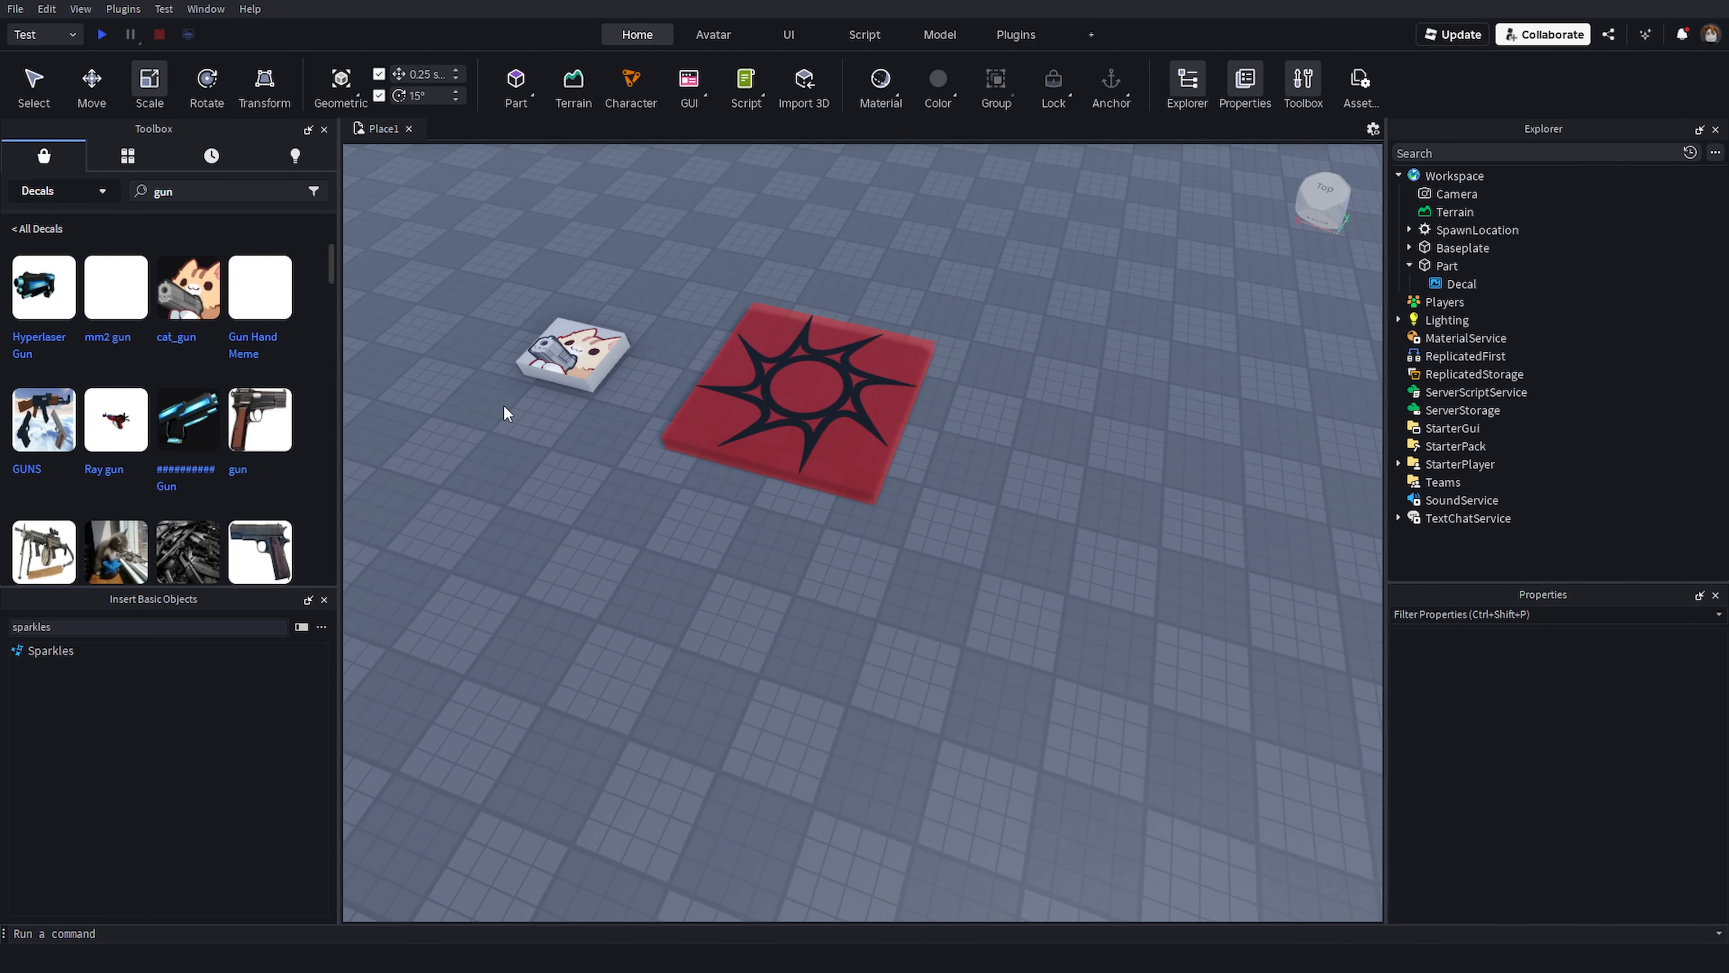
left_click(200, 10)
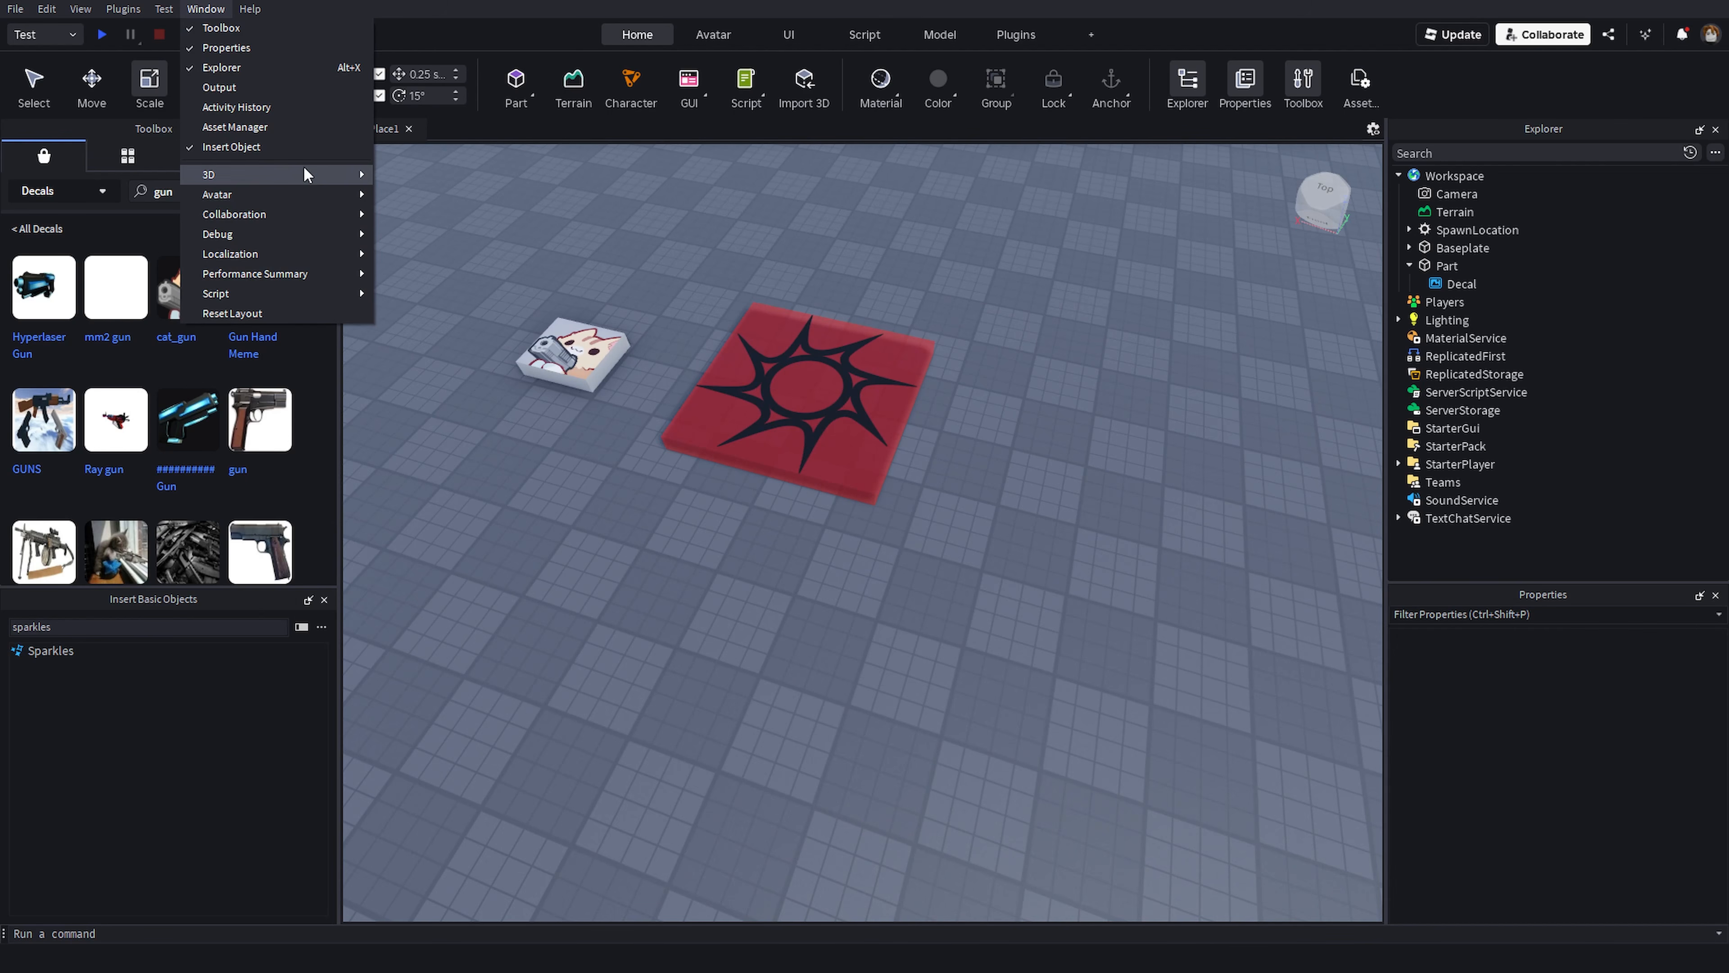
left_click(287, 127)
- Publish the place to Roblox as a new game, ticking Console and turning off Data Sharing
right_click_drag(470, 511, 511, 486)
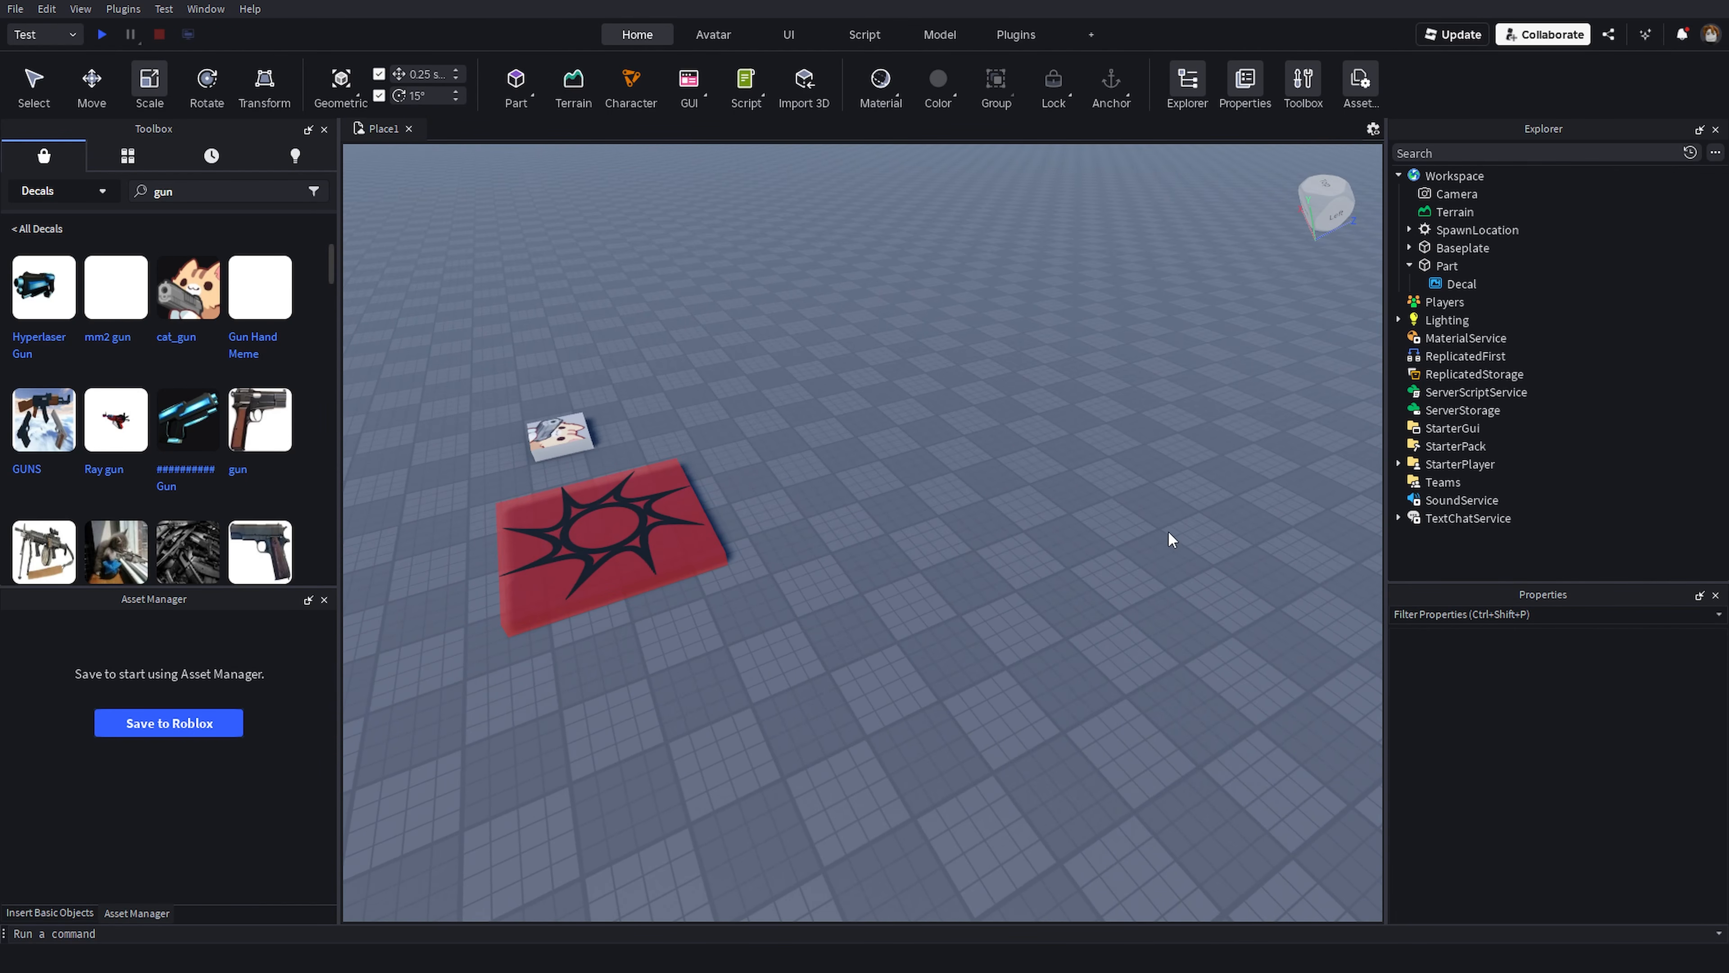
right_click_drag(1166, 530, 1176, 529)
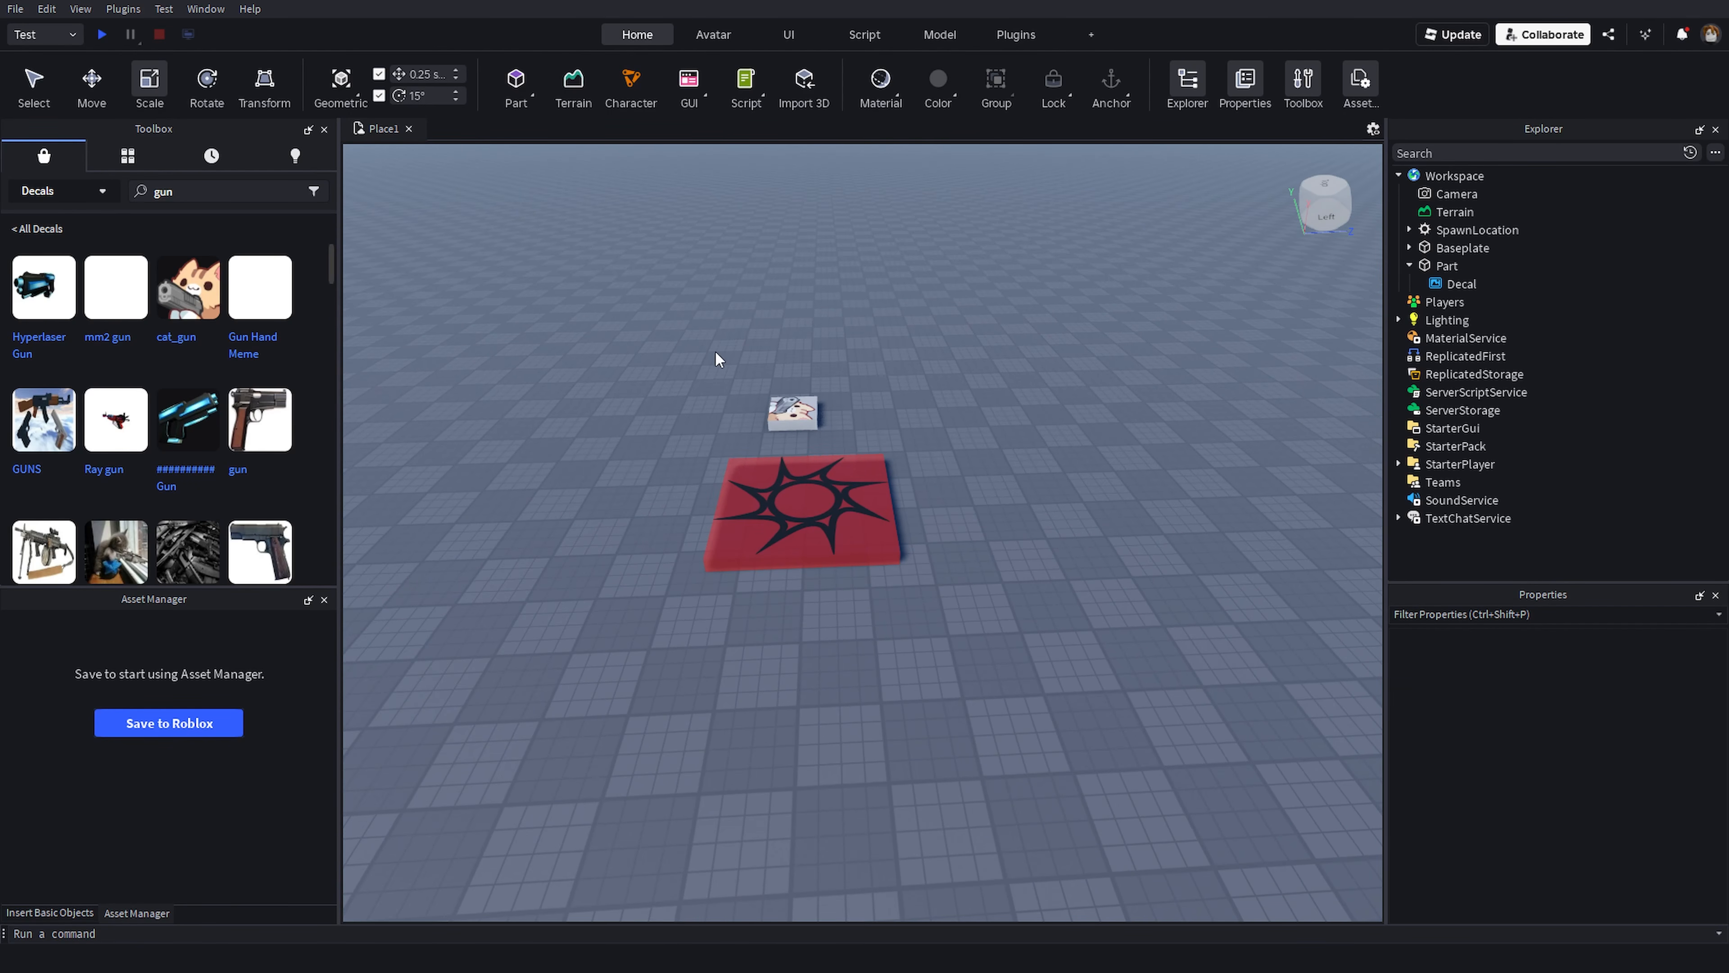
right_click_drag(633, 328, 633, 332)
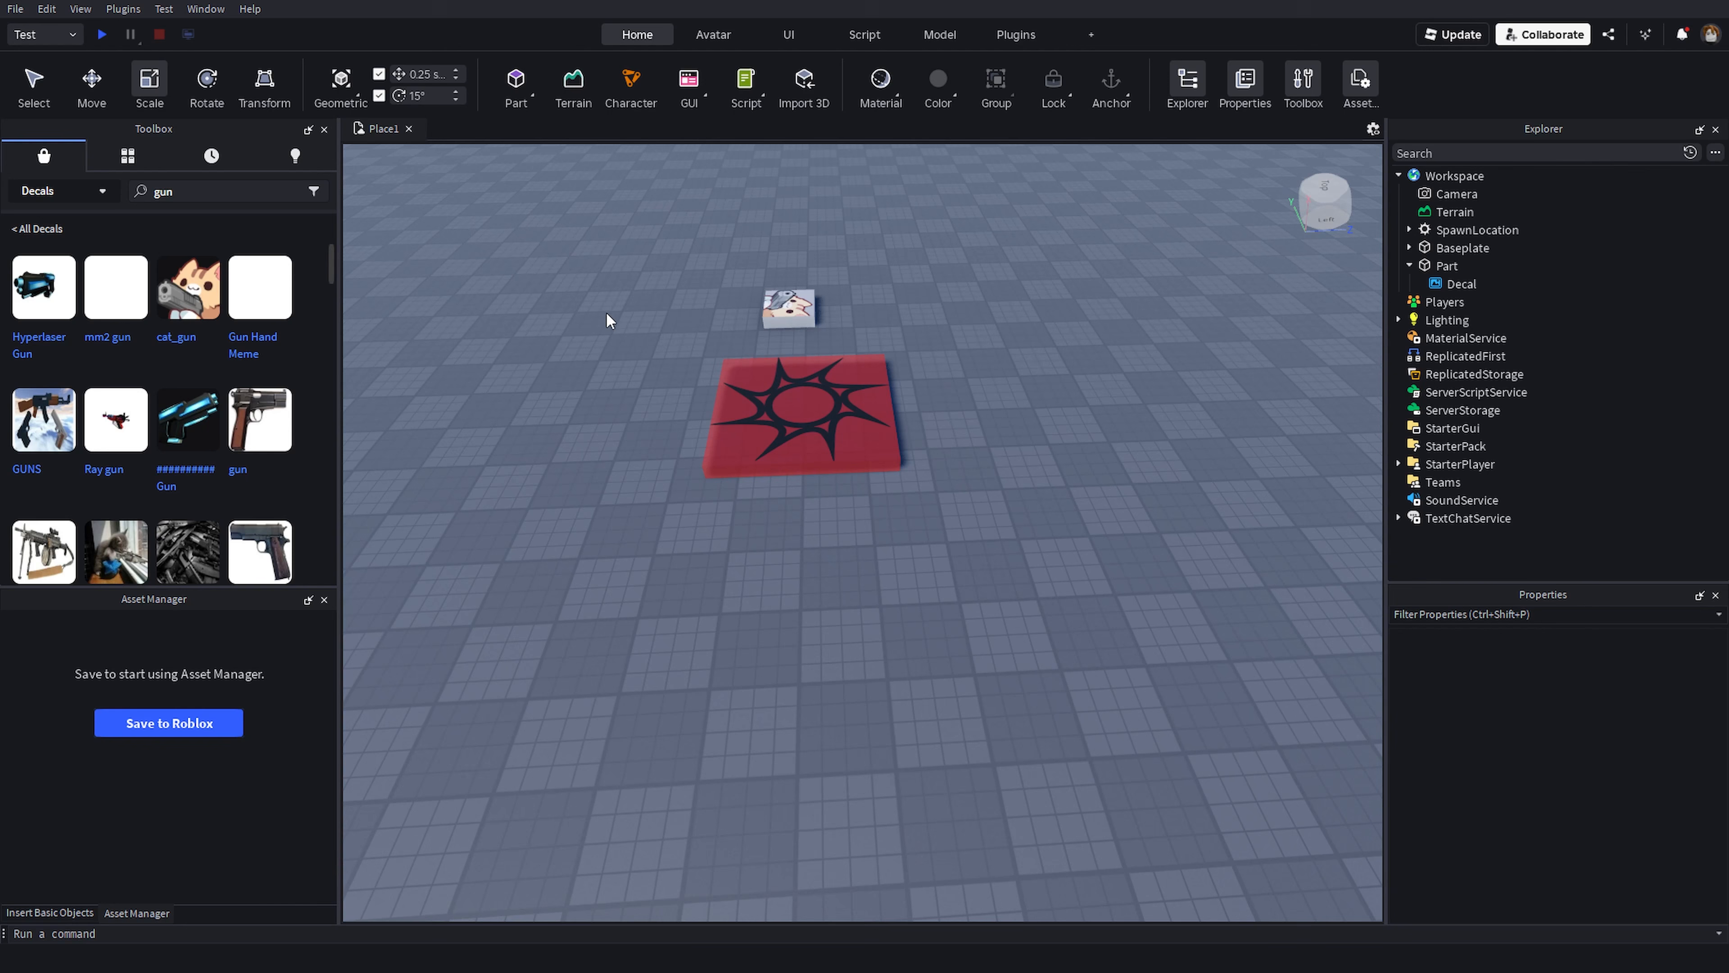
left_click(15, 8)
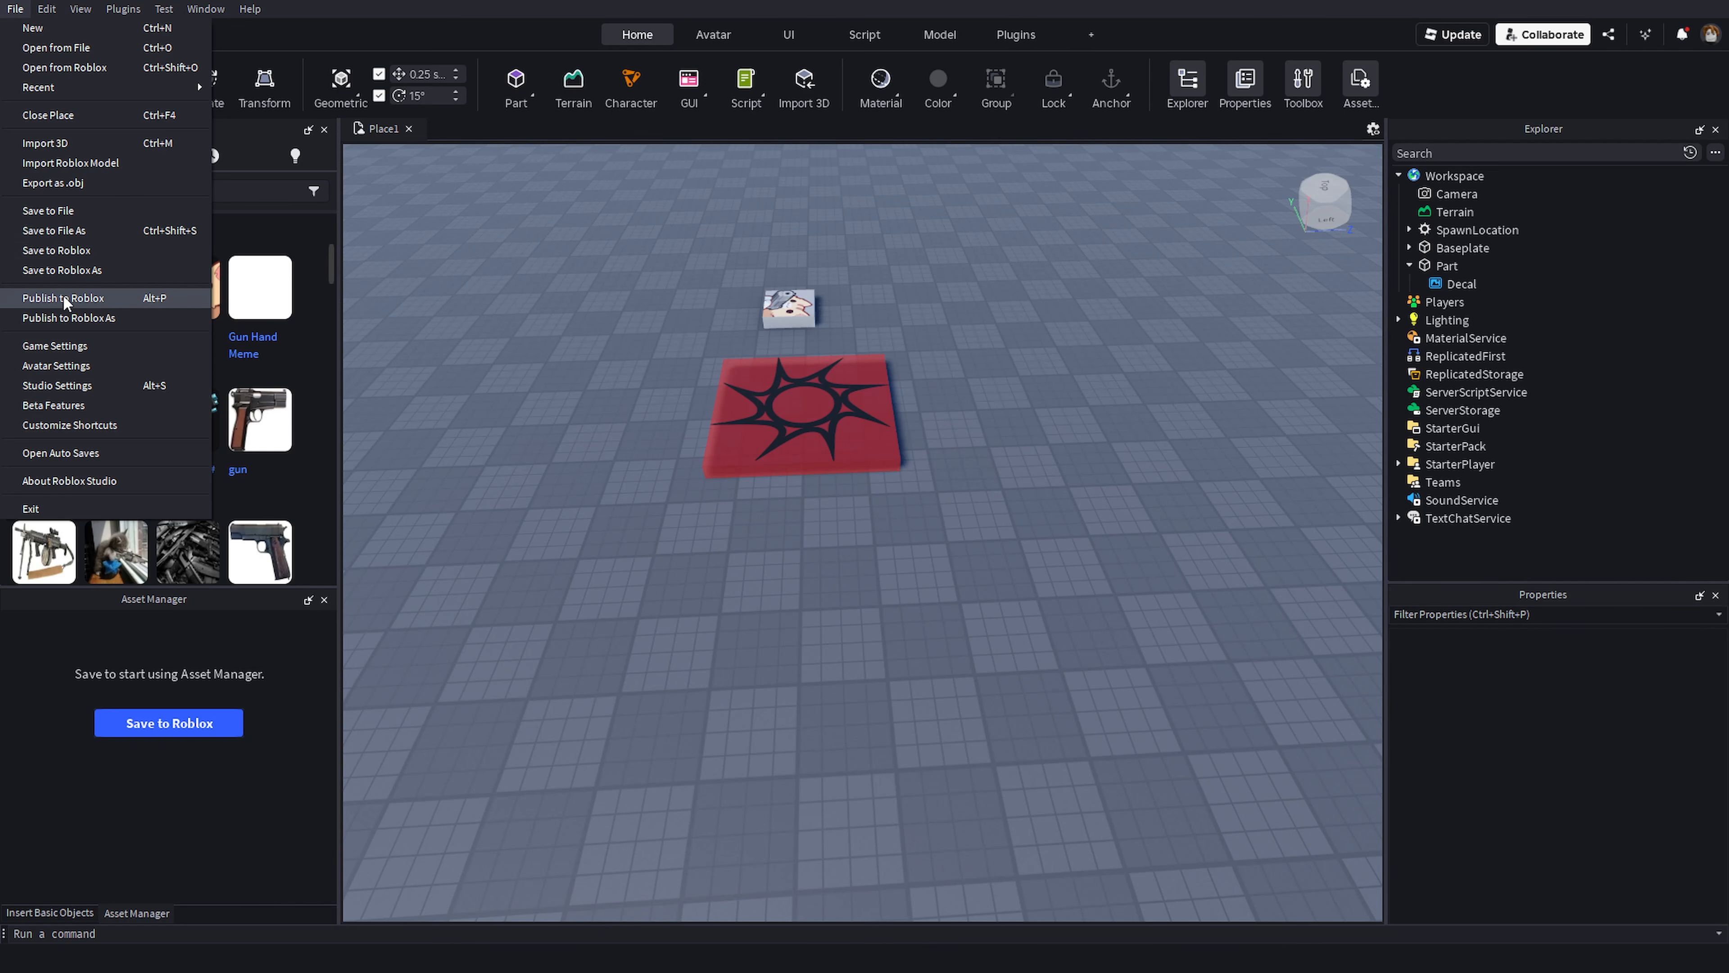
left_click(94, 297)
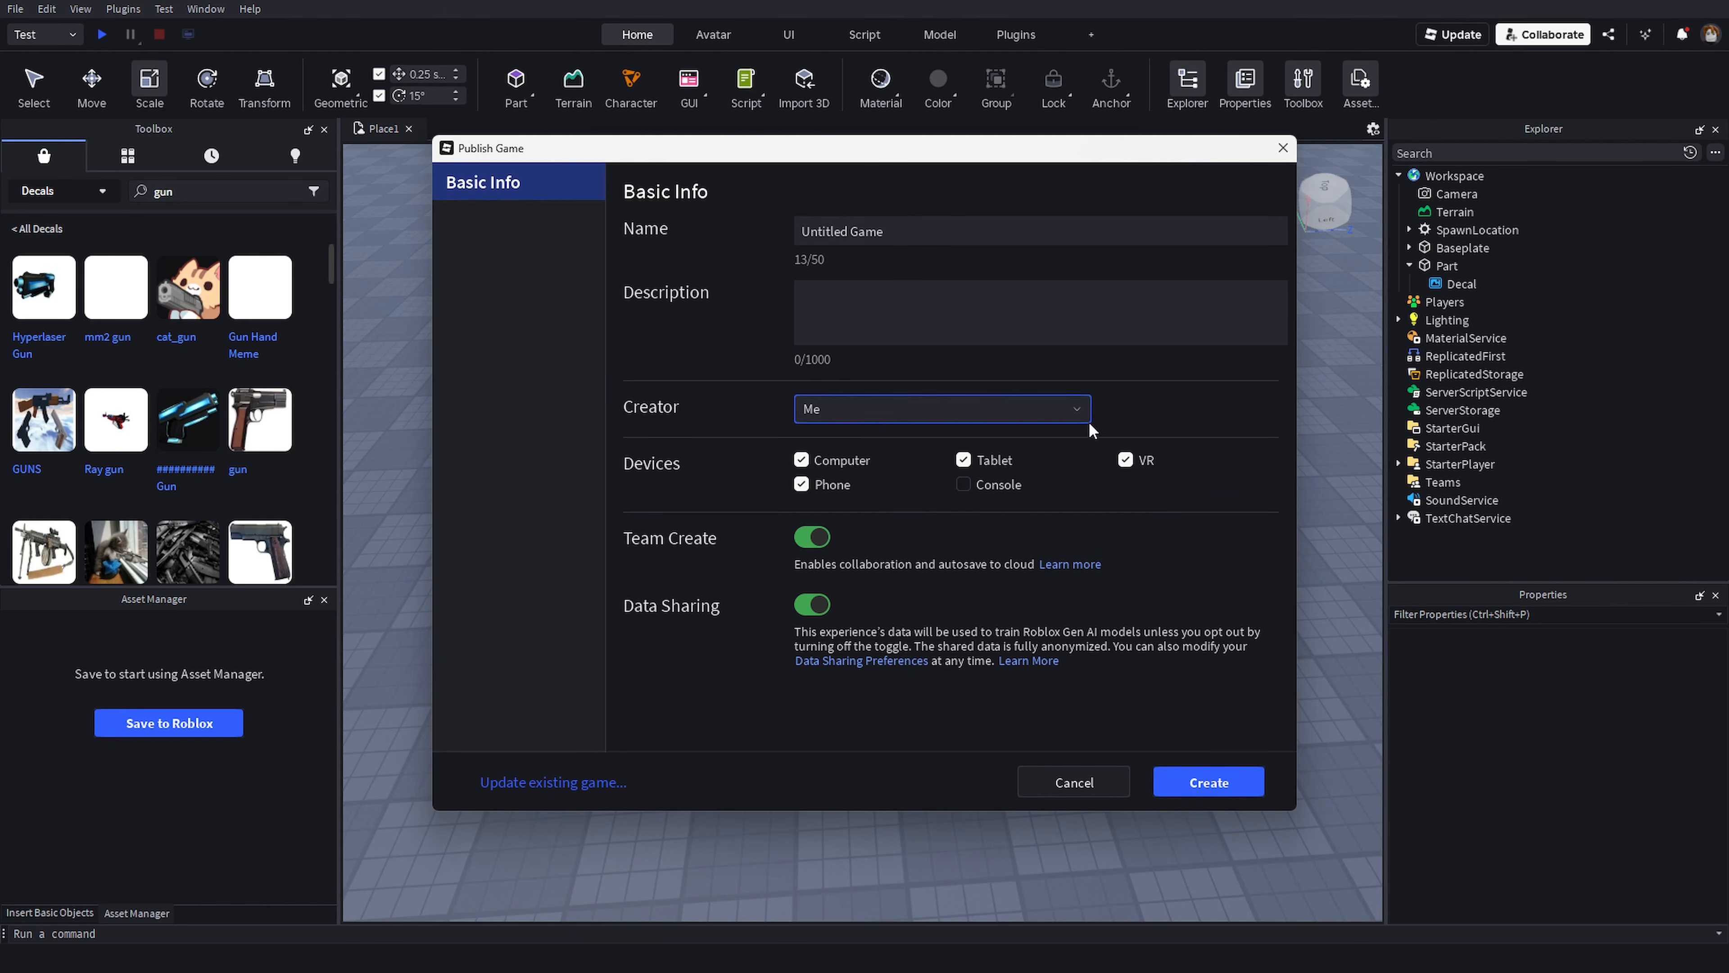
left_click(936, 233)
left_click(763, 273)
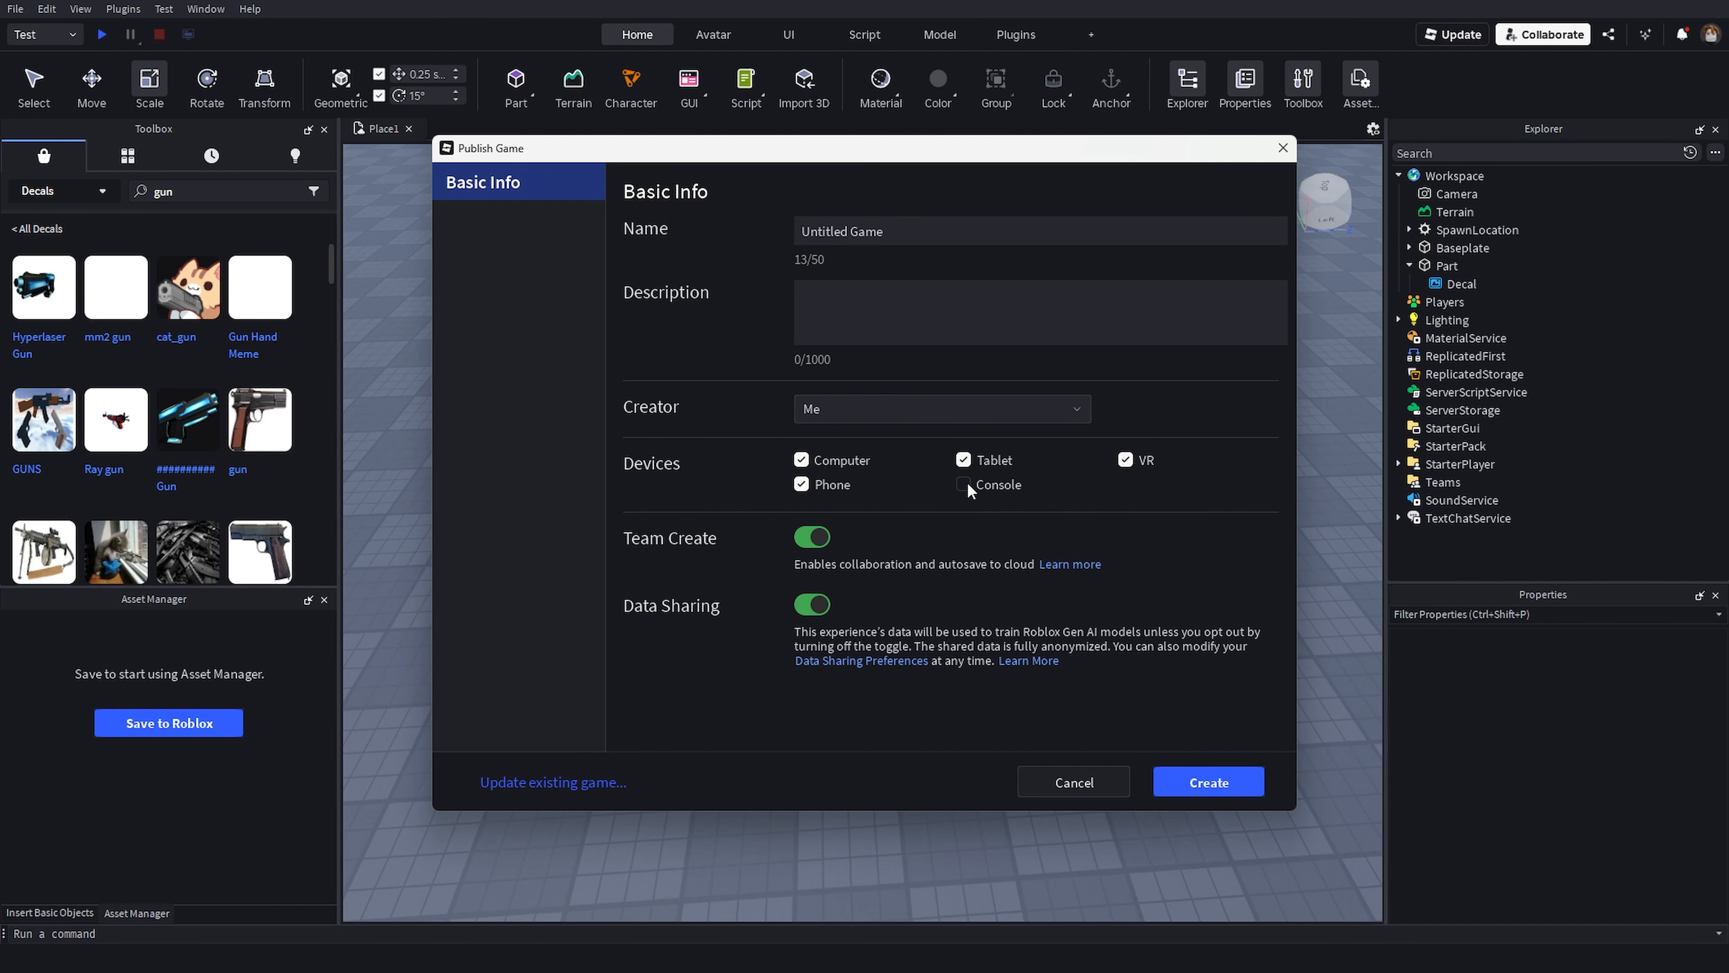
left_click(964, 484)
left_click(814, 604)
left_click(1253, 776)
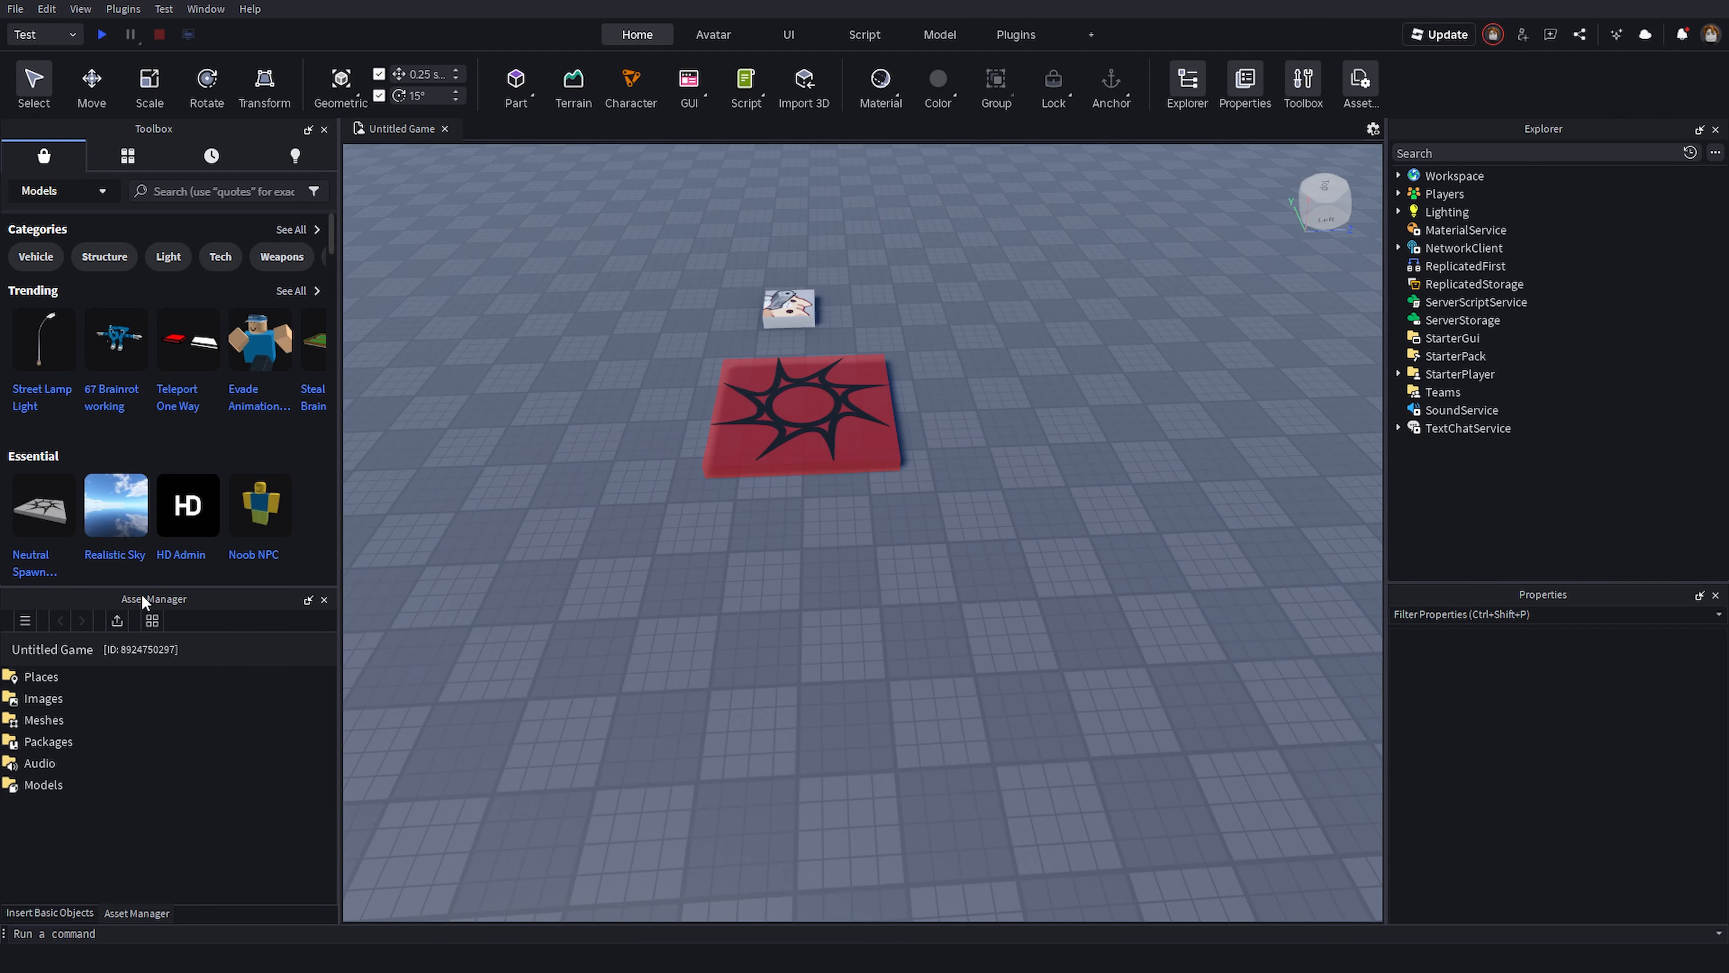
- Browse the Asset Manager folders, opening Places and returning to the top level
right_click_drag(859, 607, 857, 607)
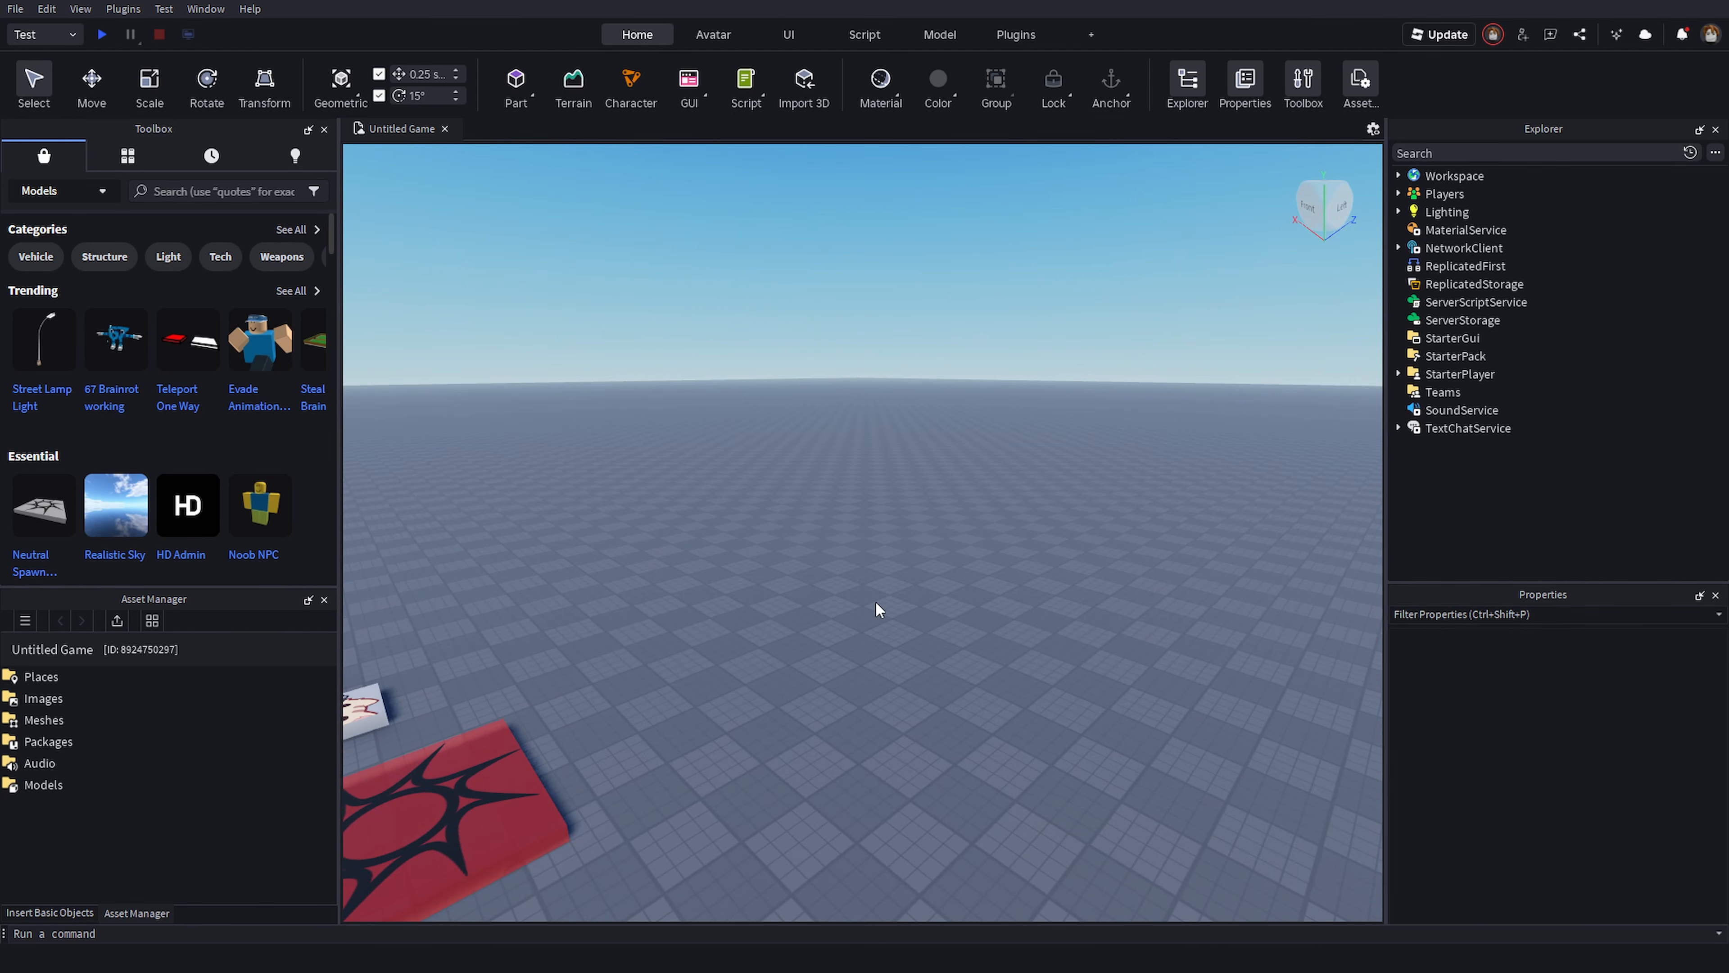
right_click_drag(883, 606, 883, 606)
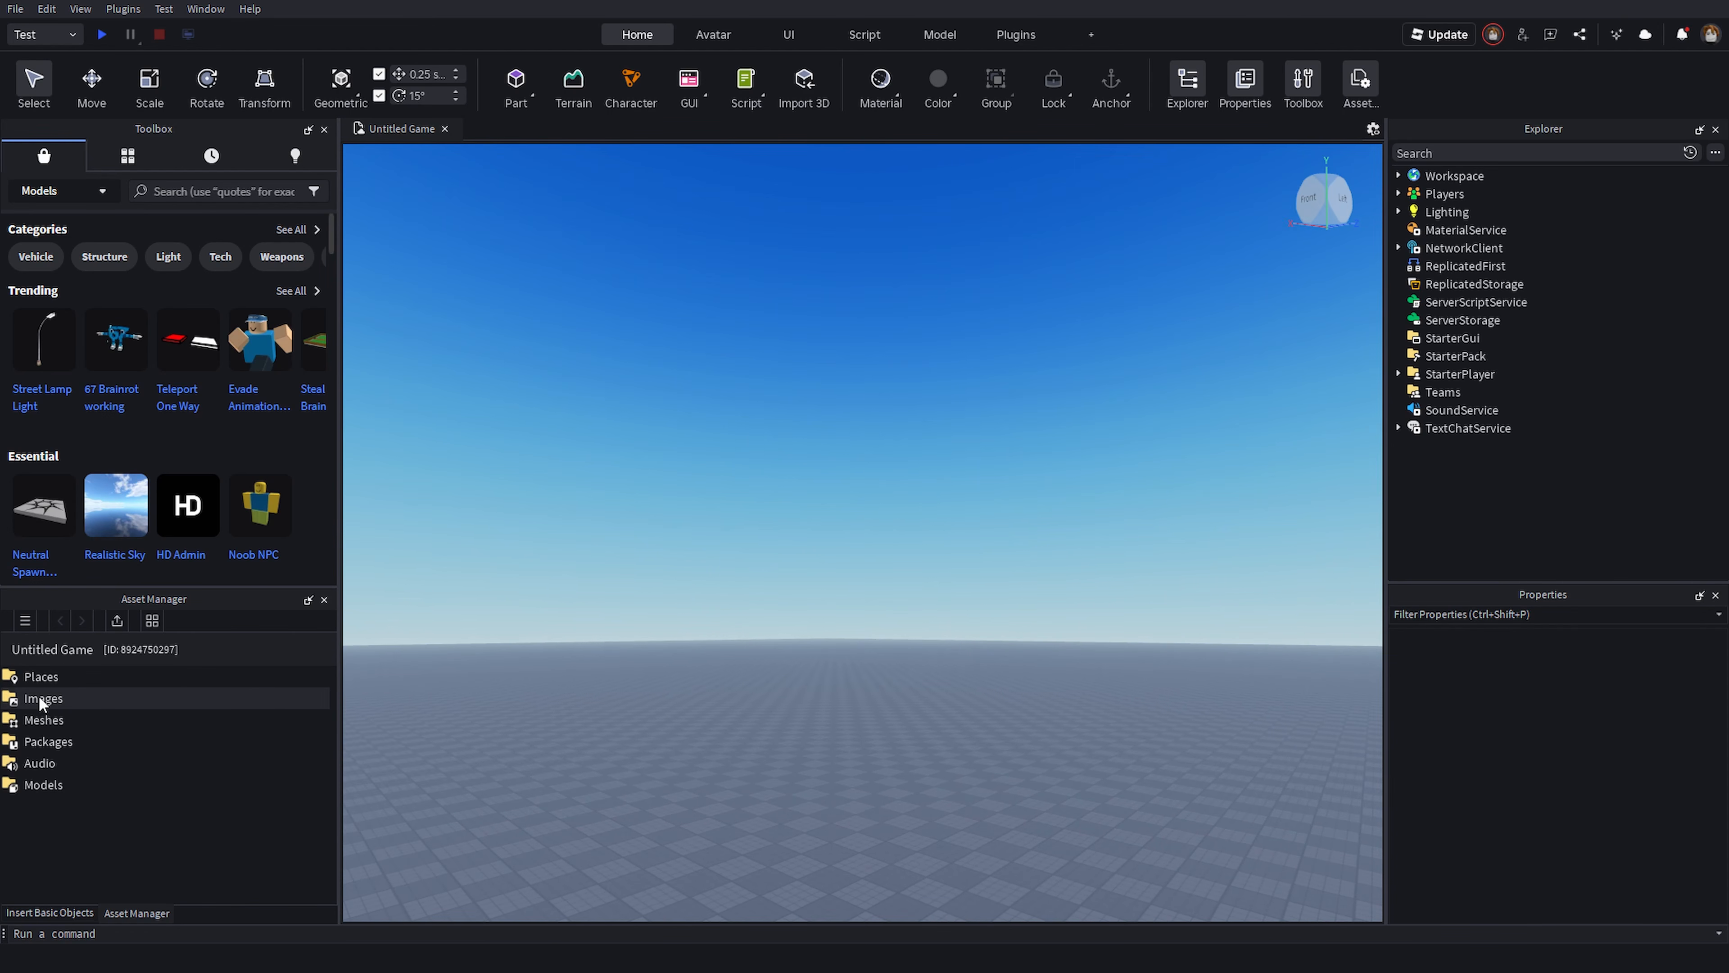
left_click(262, 801)
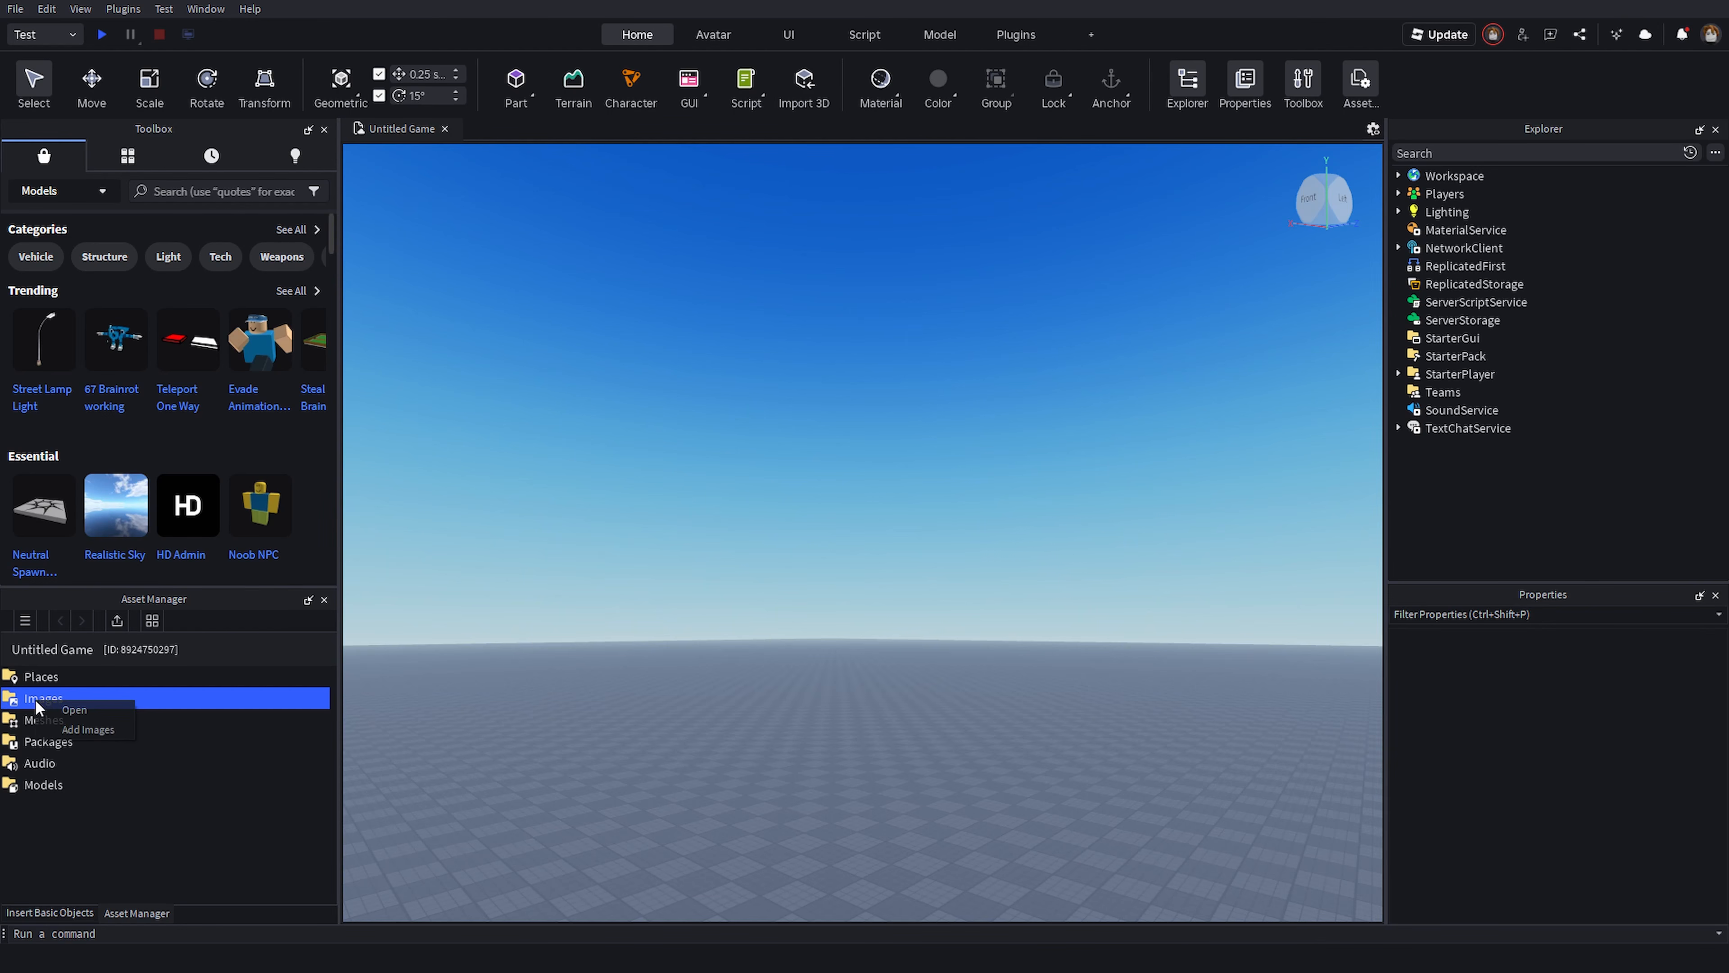
left_click(152, 827)
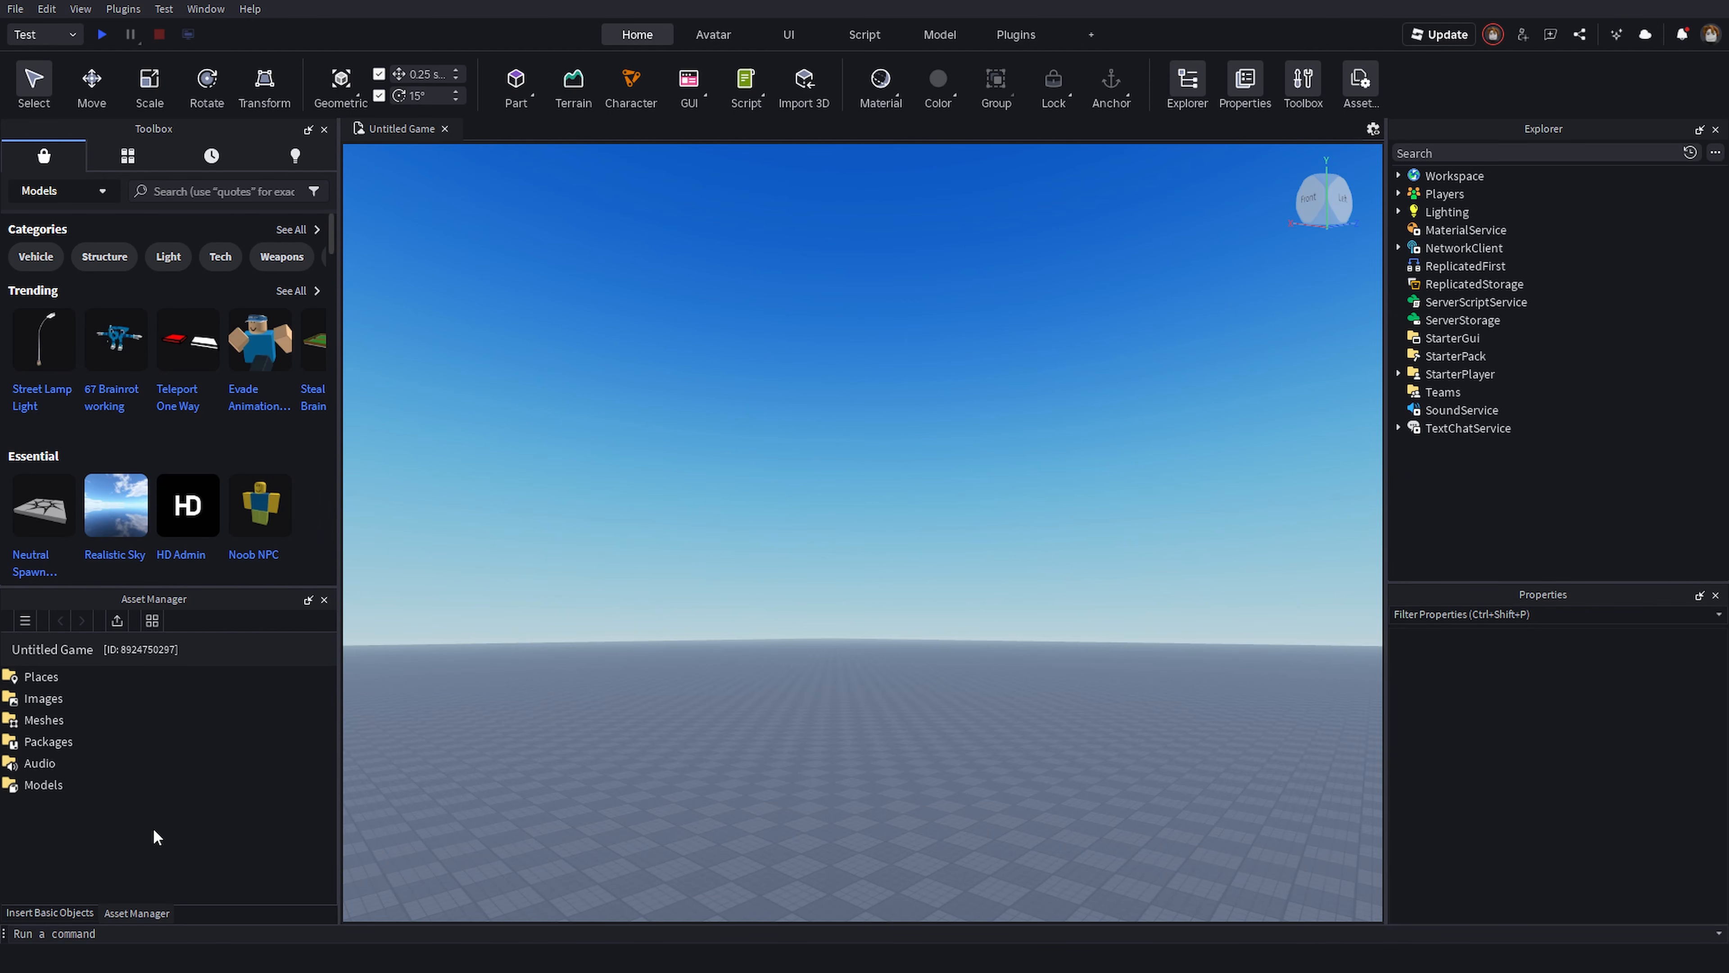
left_click(131, 787)
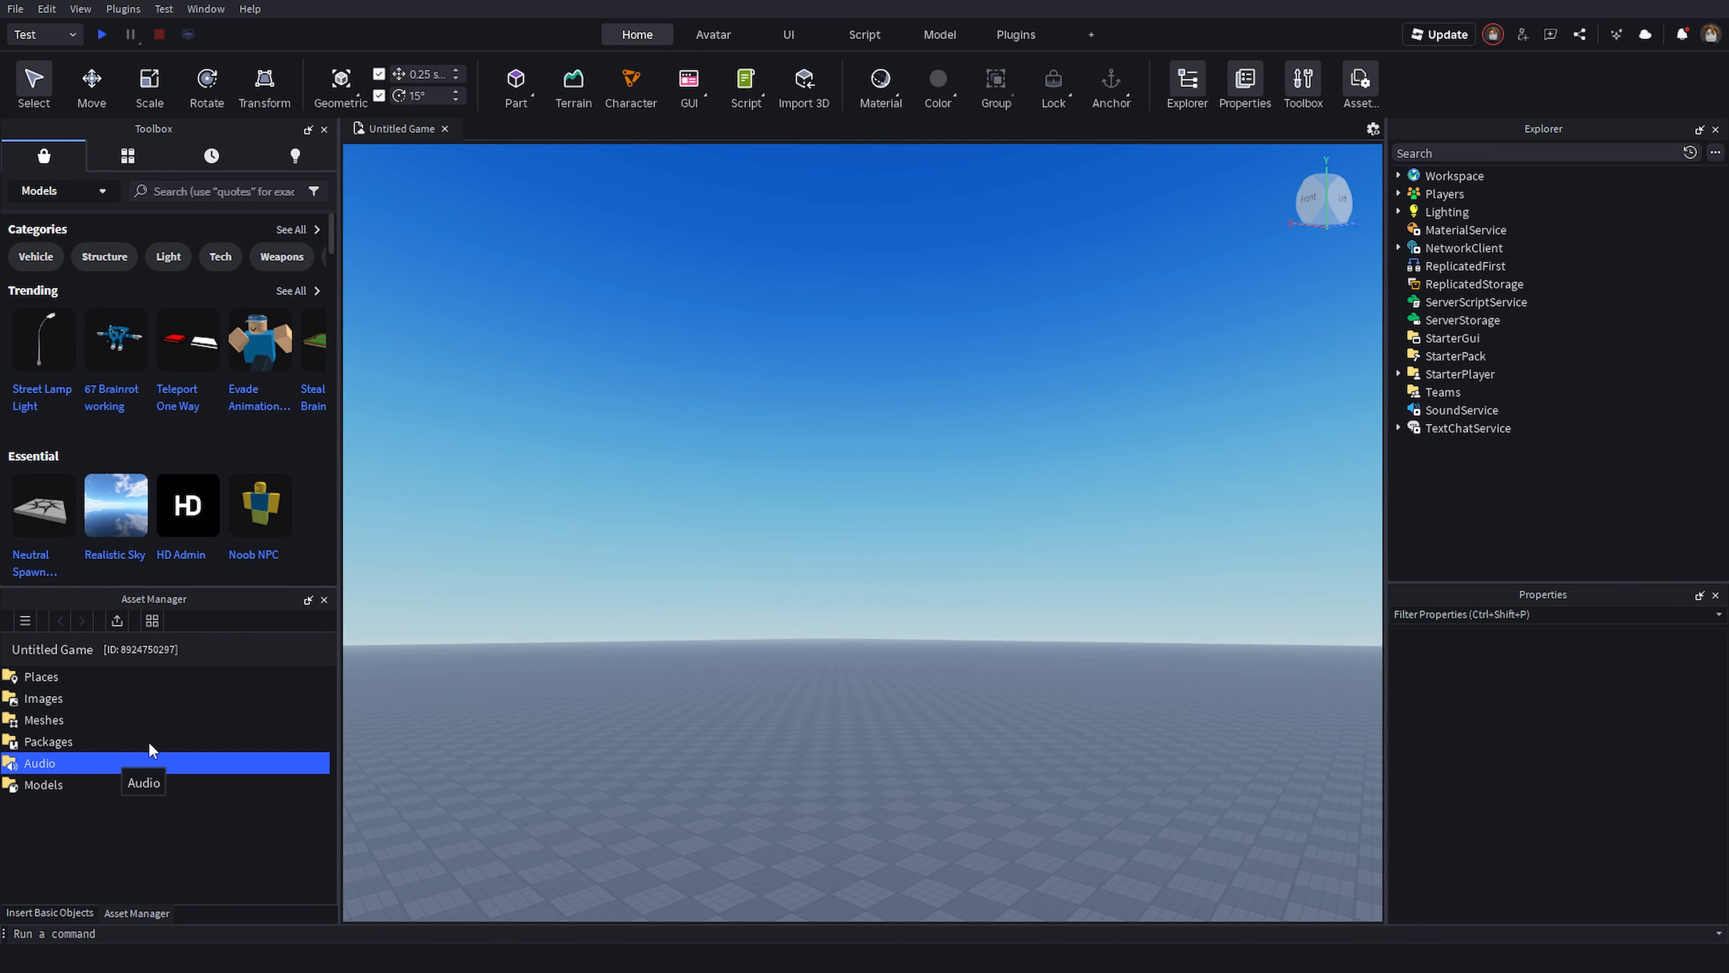
double_click(41, 678)
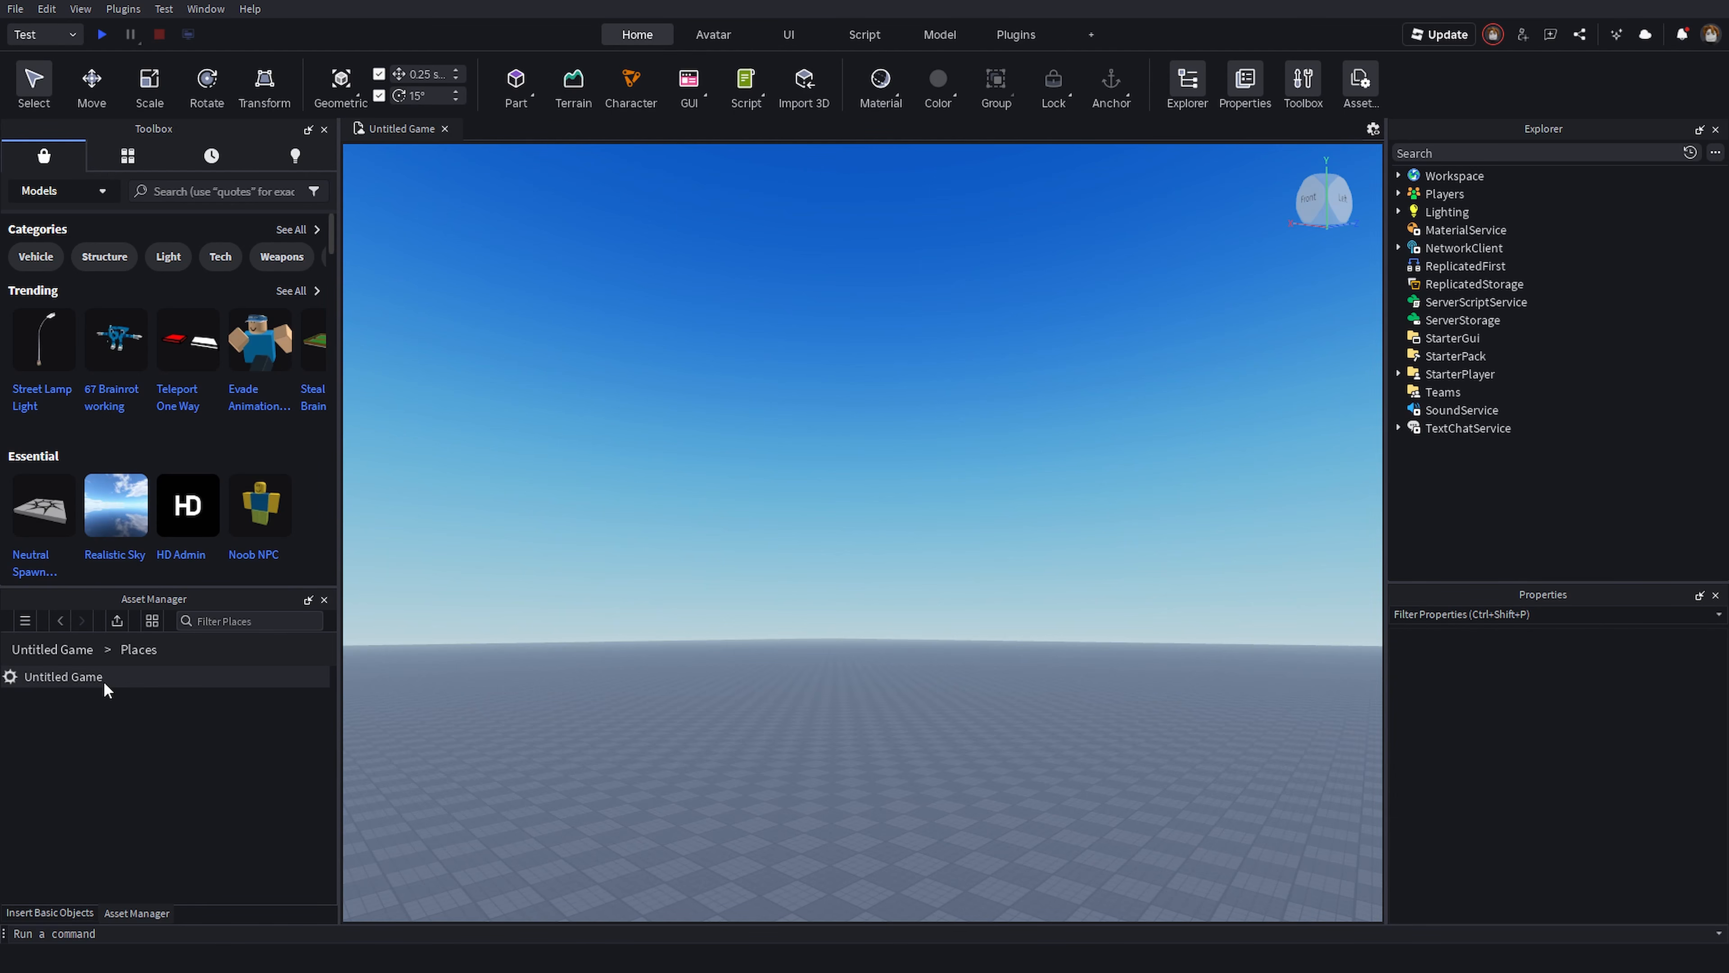
right_click_drag(814, 652, 807, 645)
right_click_drag(926, 479, 784, 450)
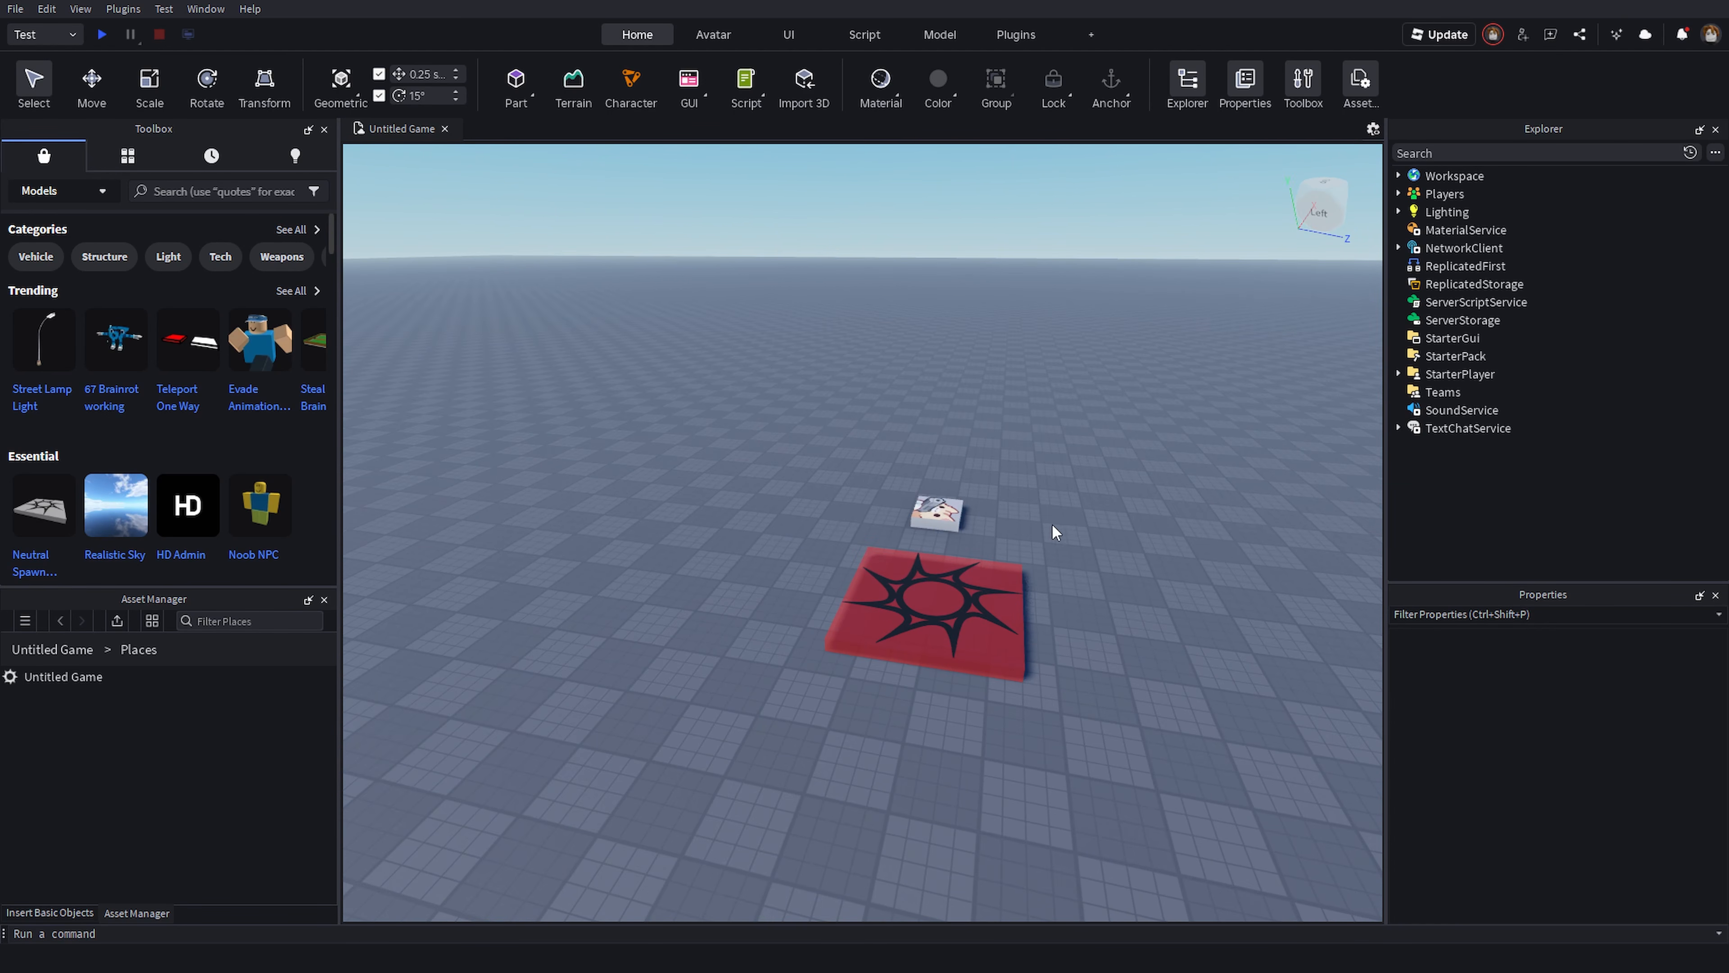
right_click_drag(945, 508, 1024, 448)
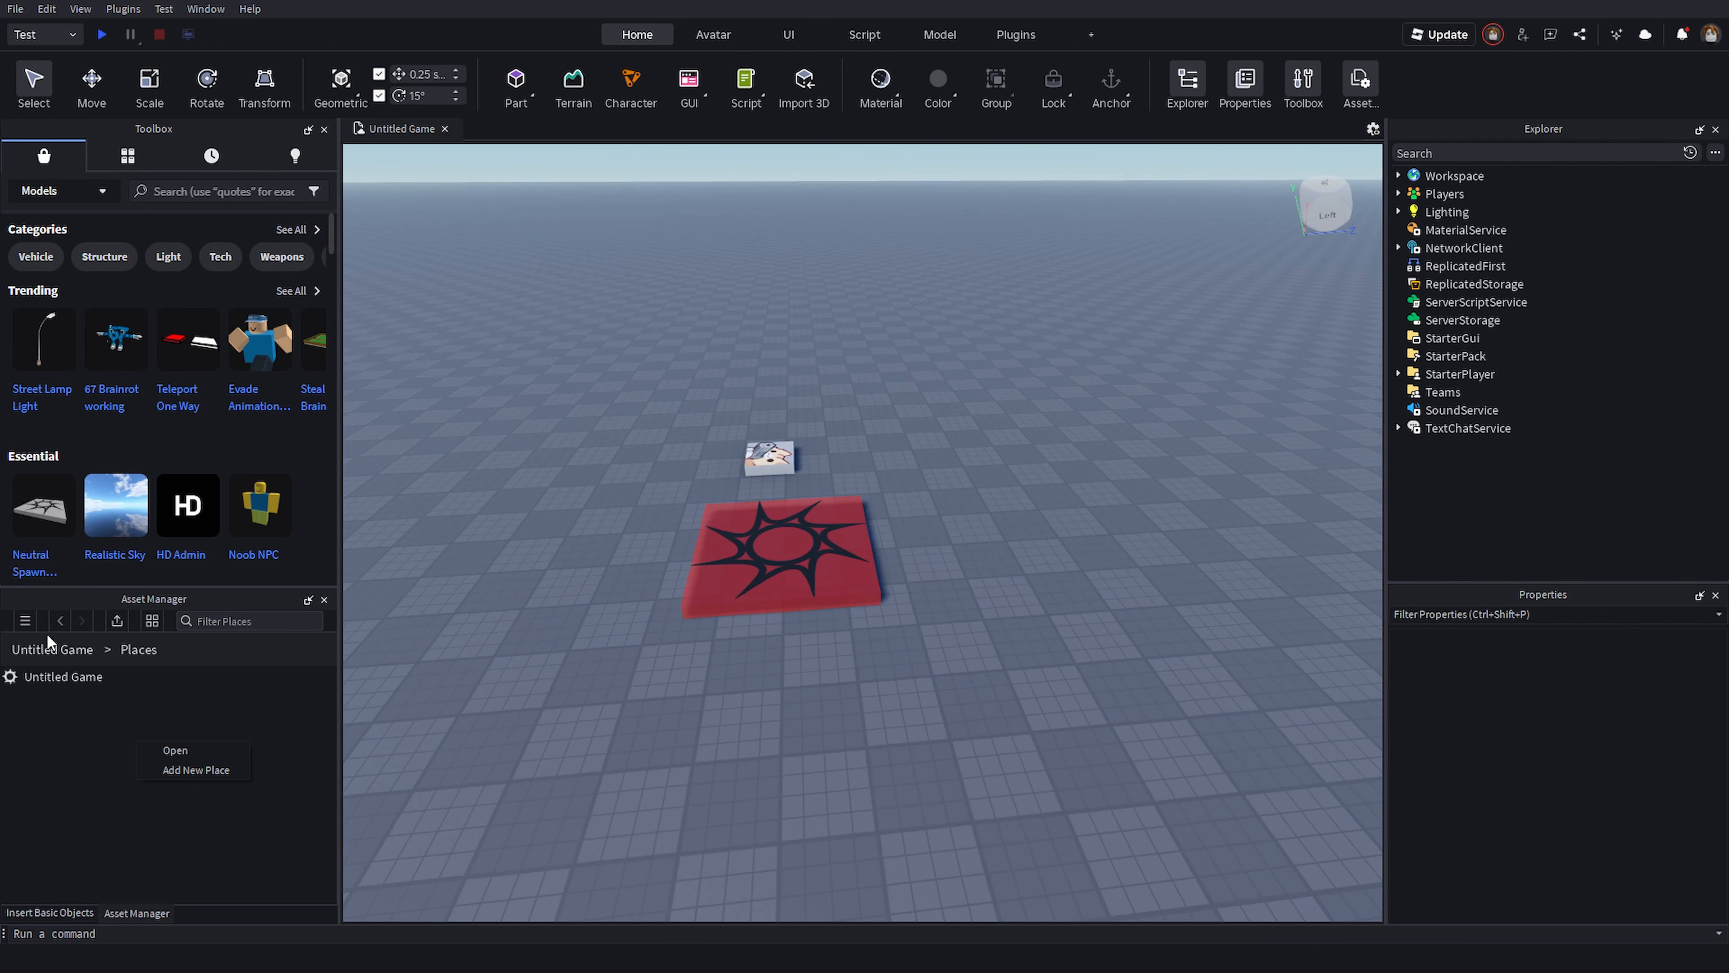
left_click(61, 621)
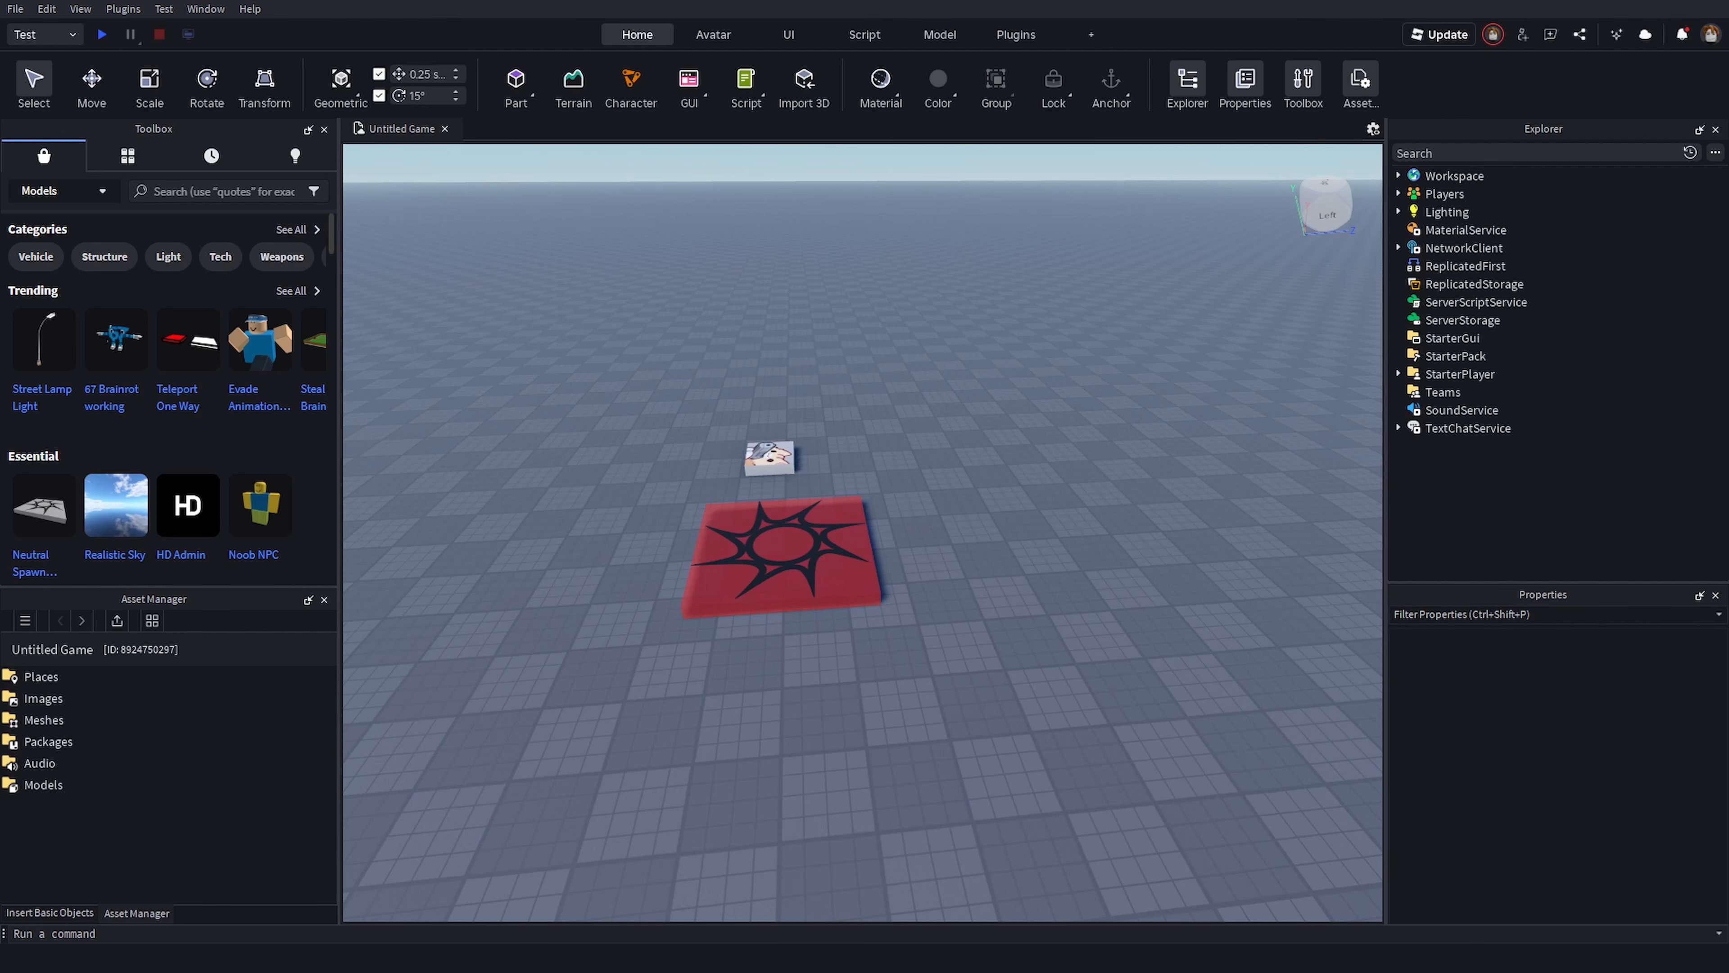
- Browse the Toolbox's full list of Trending models
right_click_drag(960, 616, 960, 617)
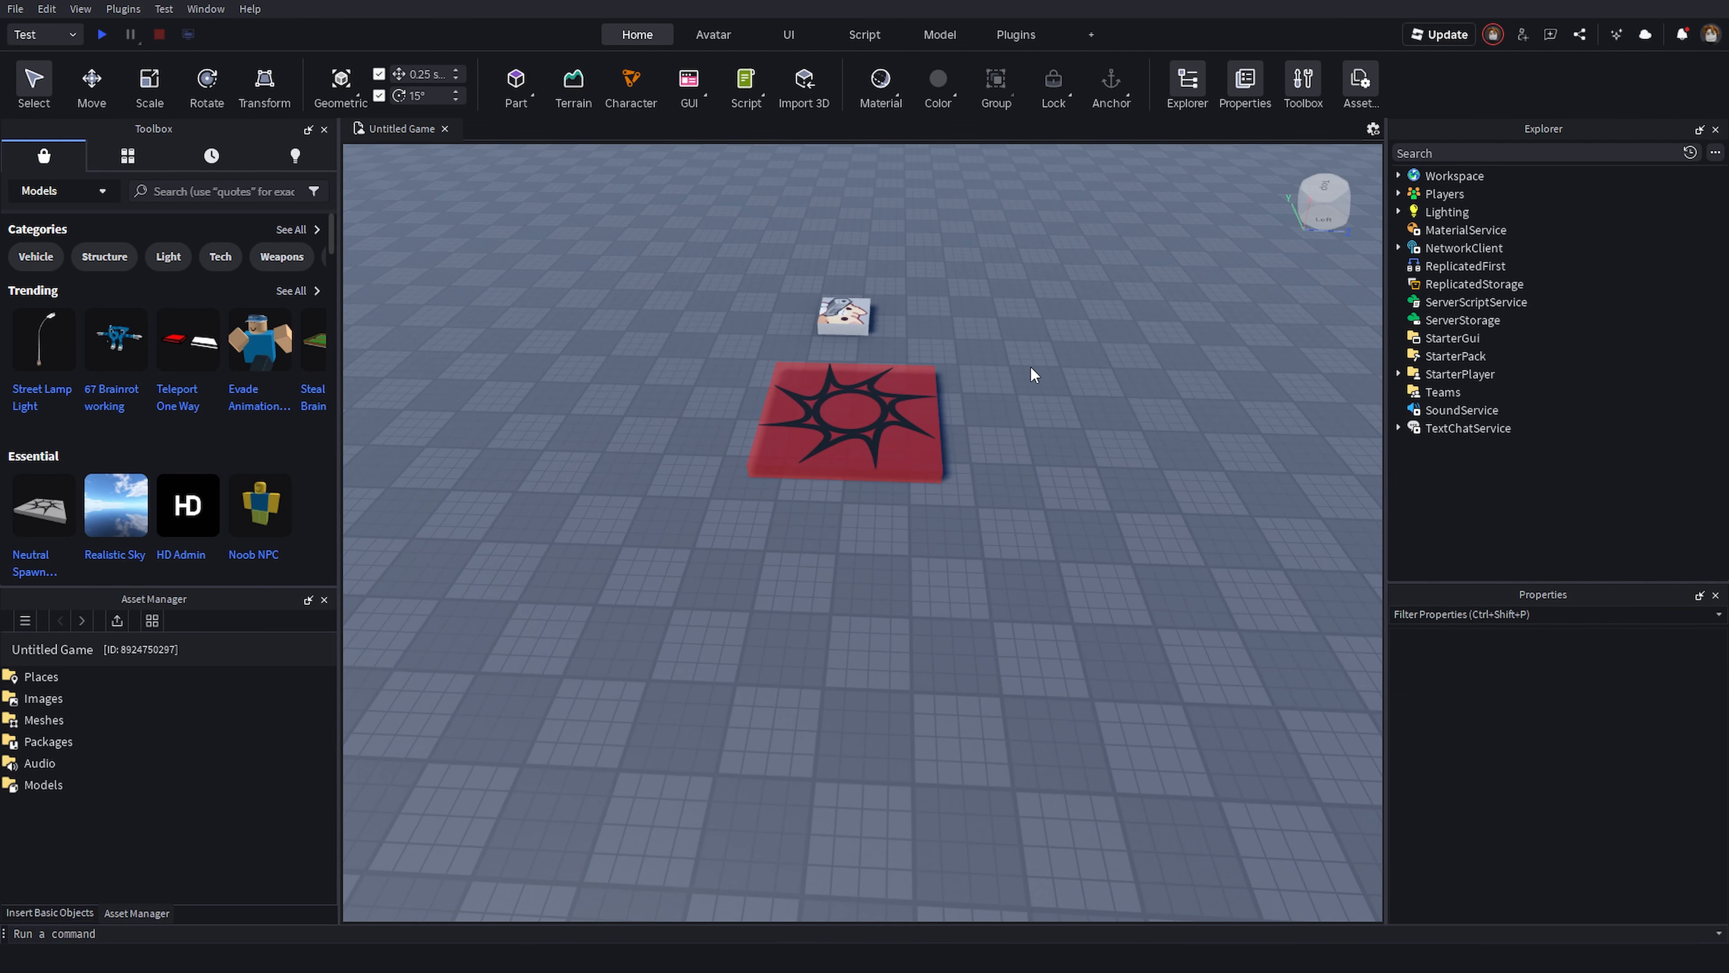
right_click_drag(1031, 374, 1028, 371)
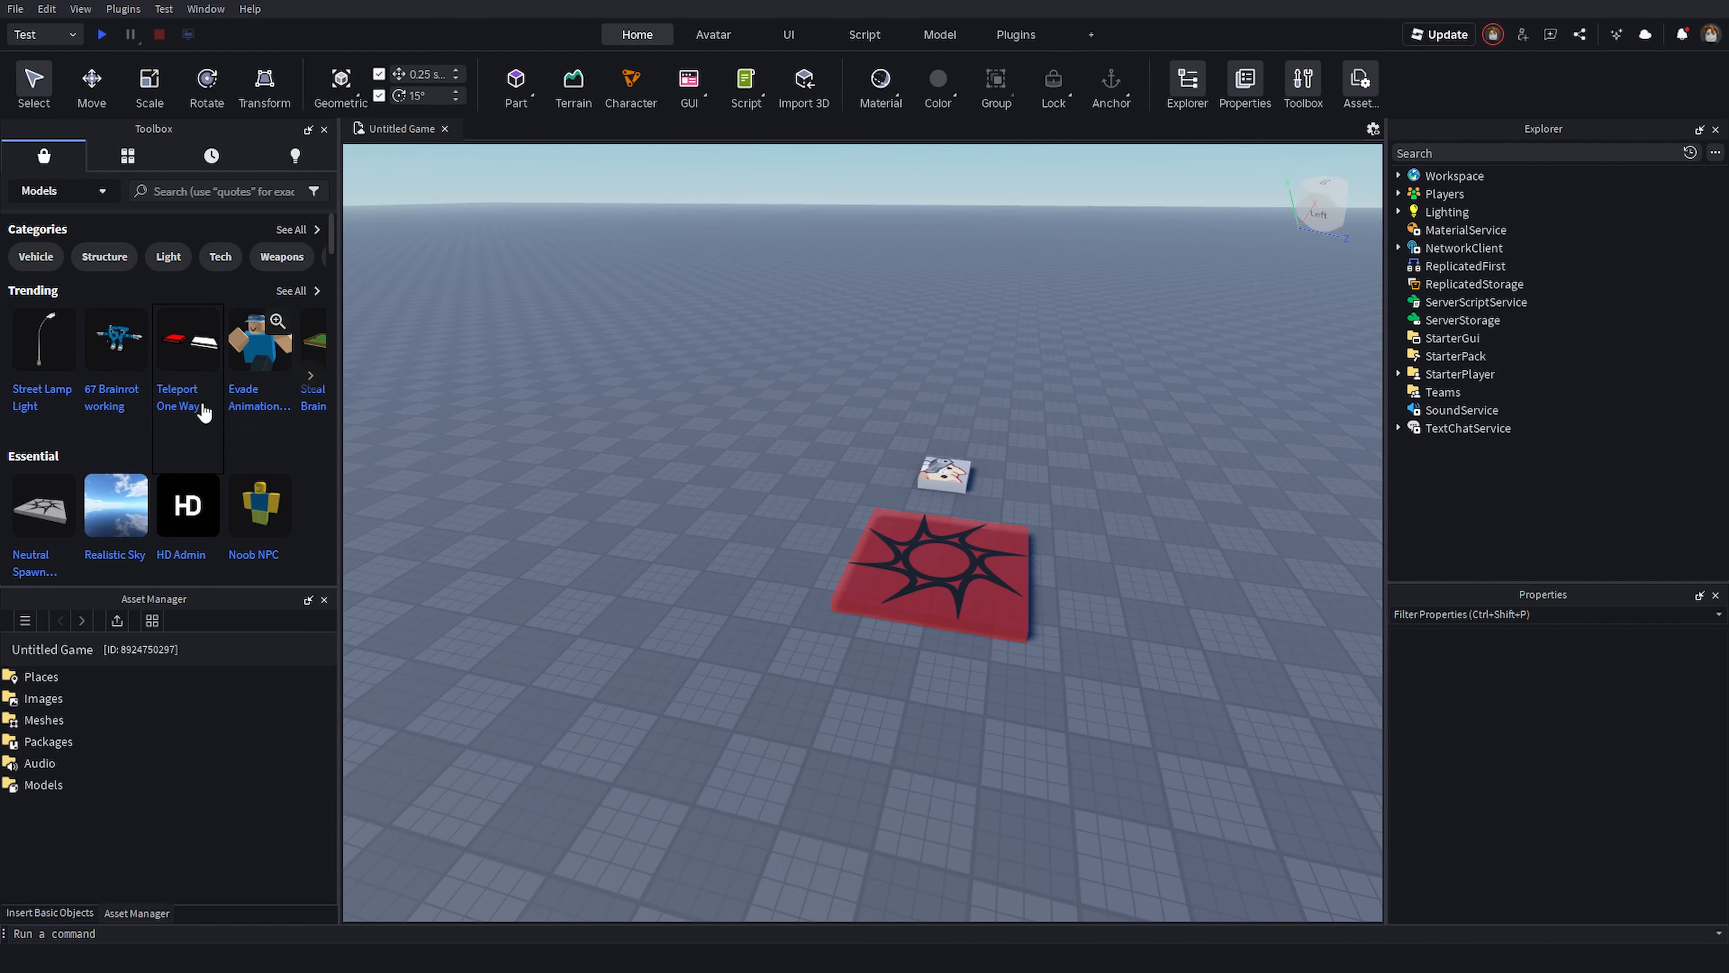
left_click(310, 374)
left_click(310, 375)
left_click(293, 292)
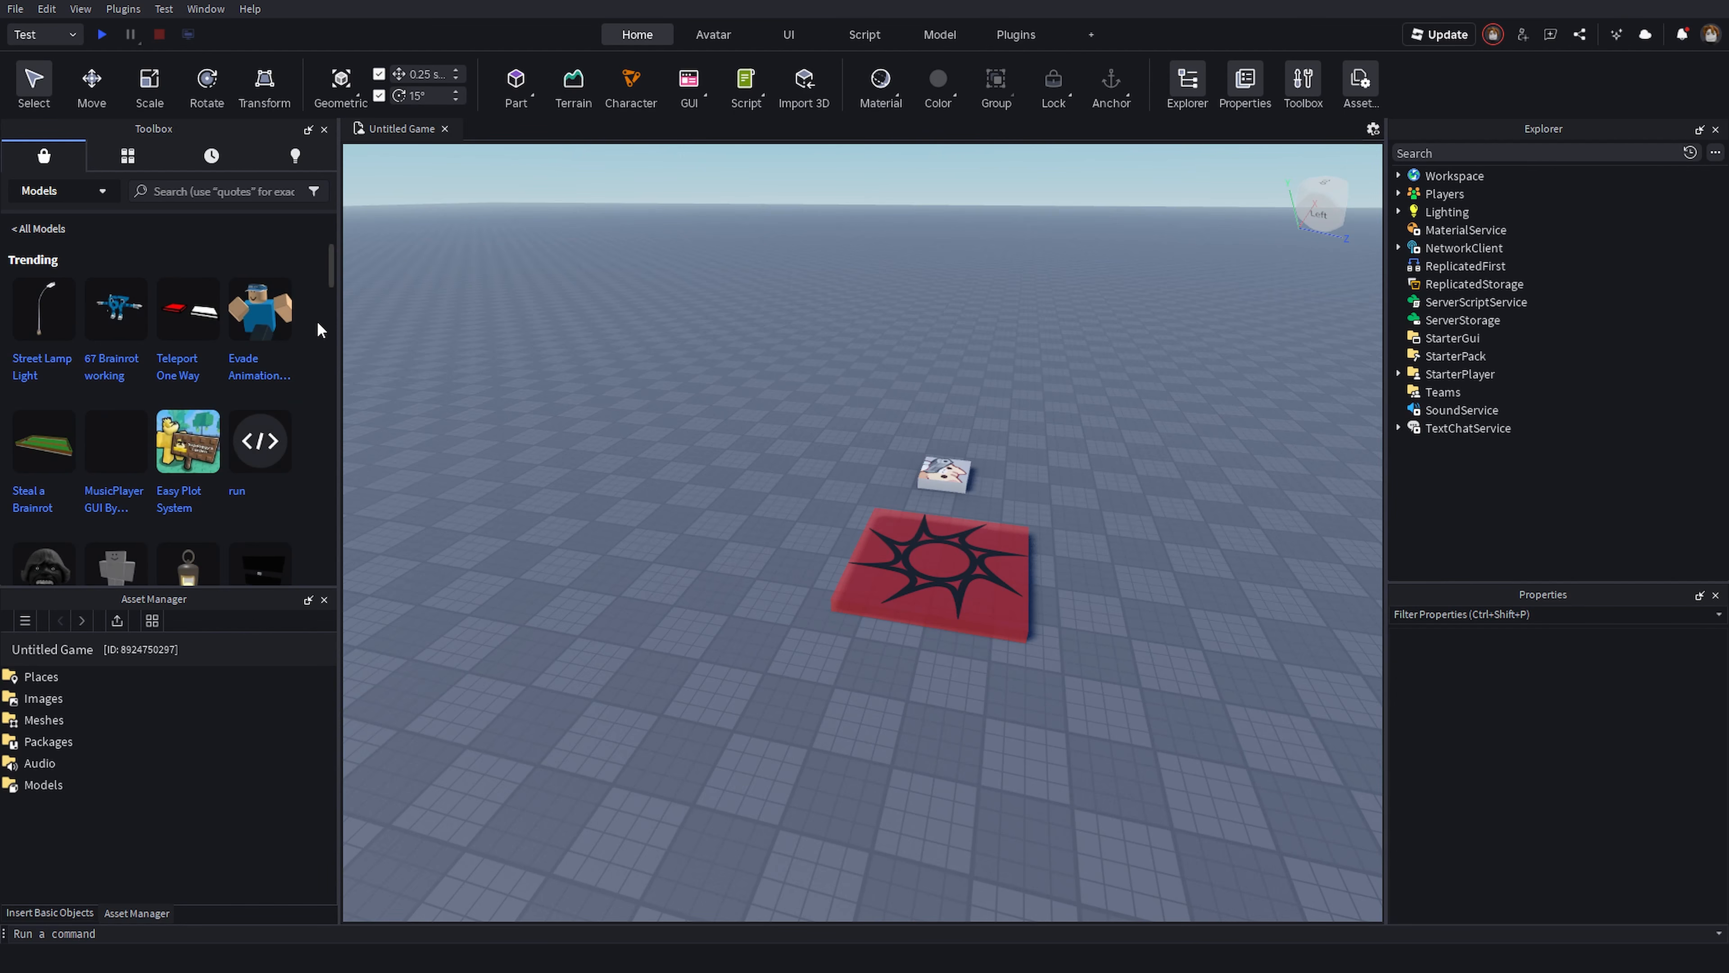
scroll(313, 322, "down", 3)
scroll(307, 347, "down", 6)
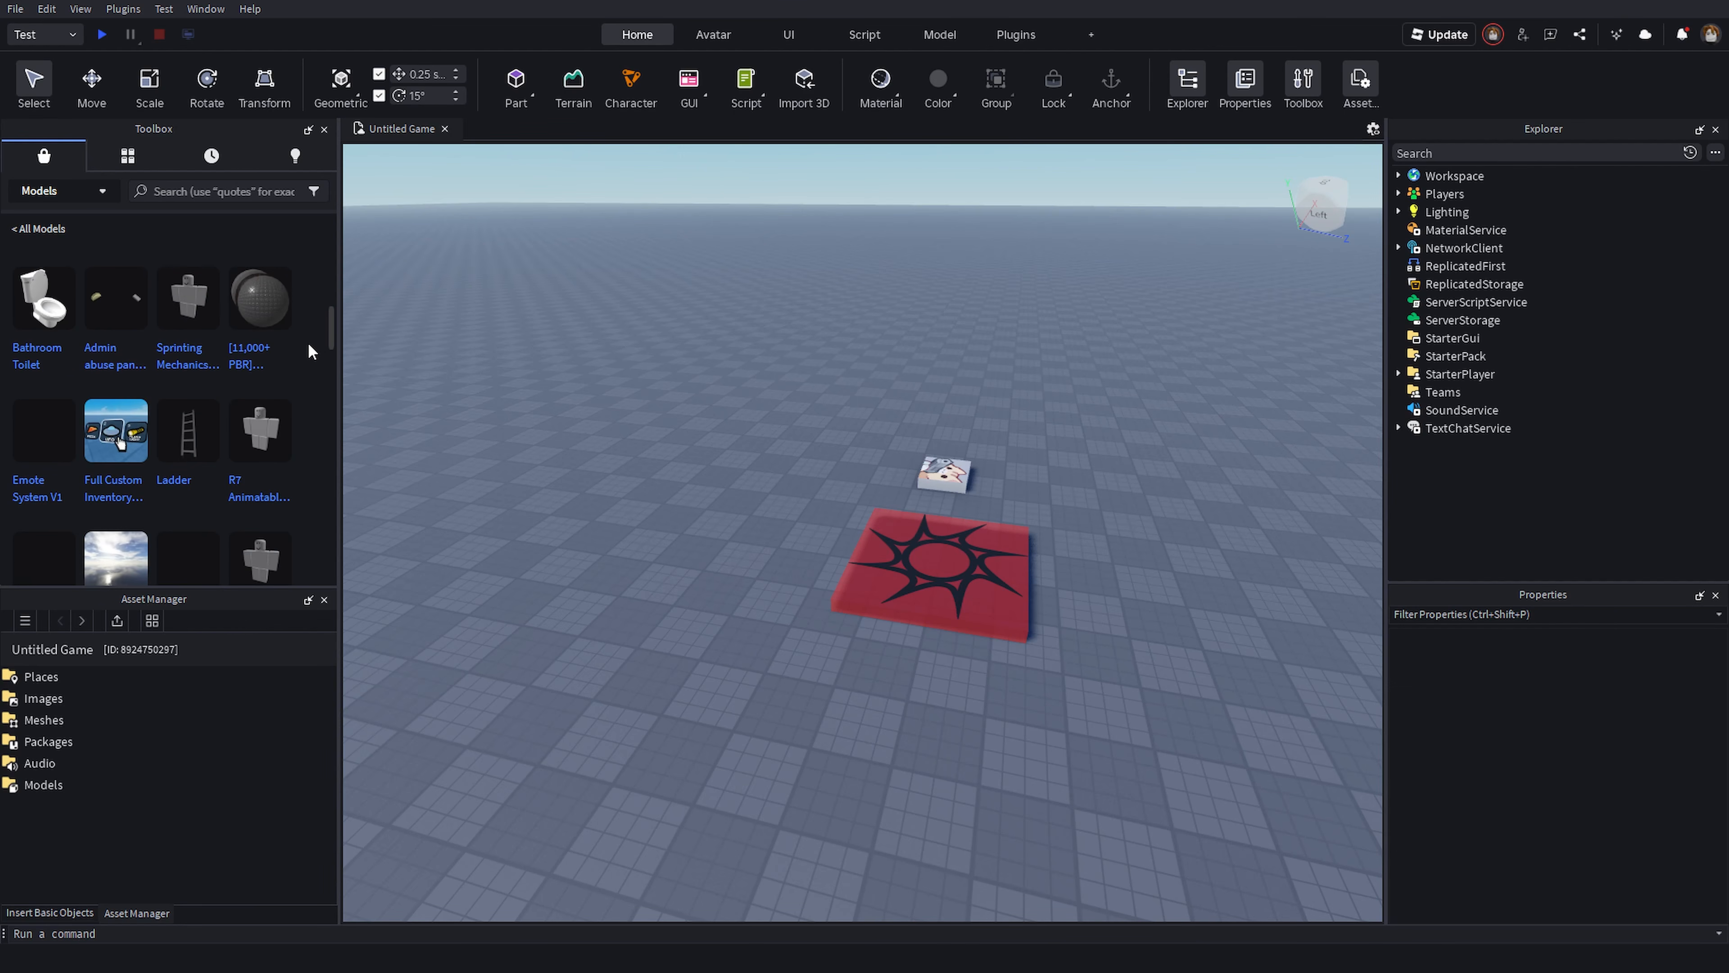
scroll(304, 351, "down", 4)
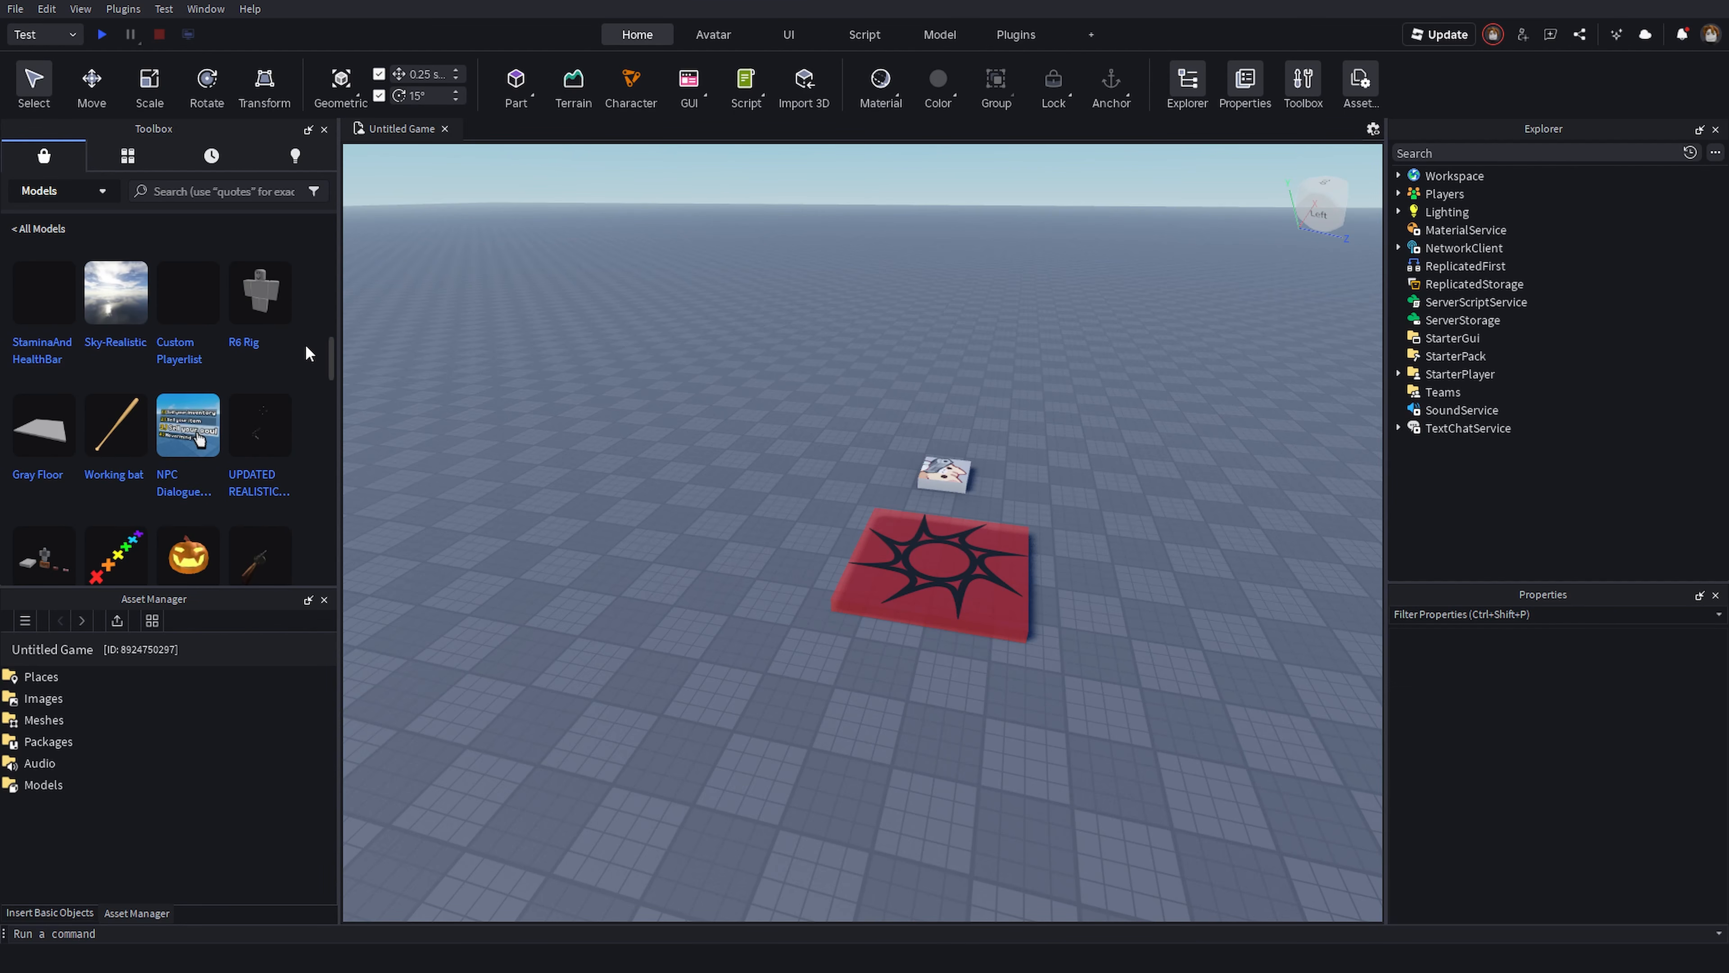
mouse_move(281, 409)
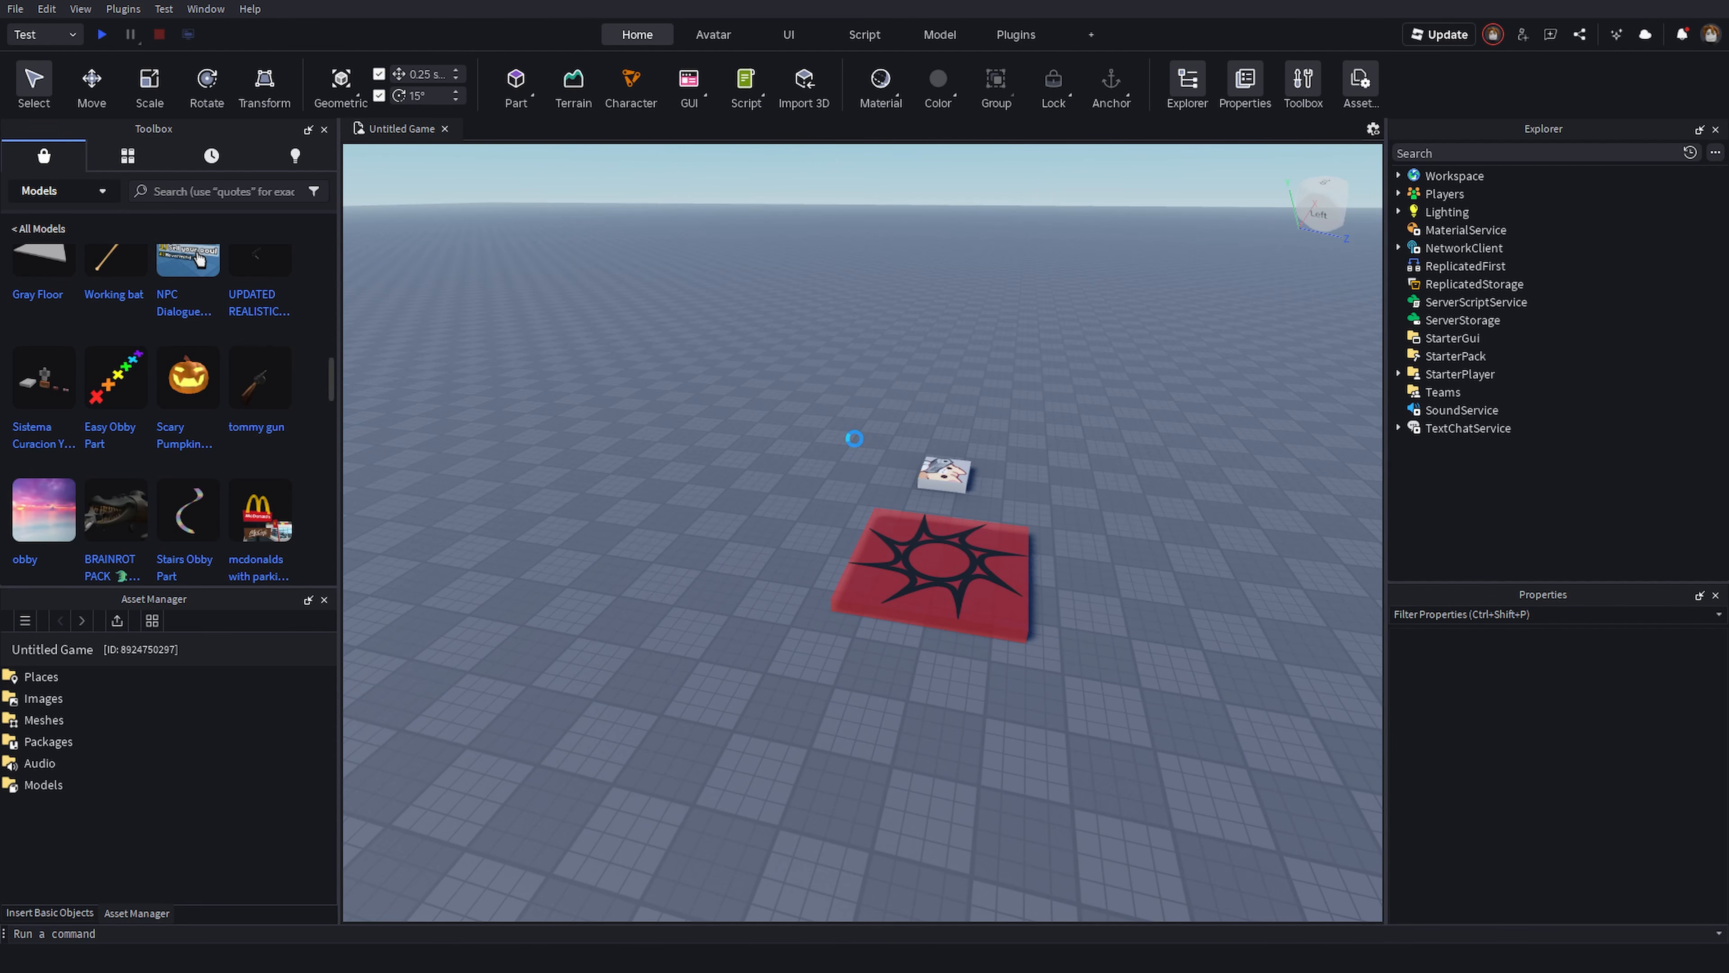
- Insert the Stairs Obby Part model from the Toolbox into the scene and focus the camera on it
left_click(1069, 524)
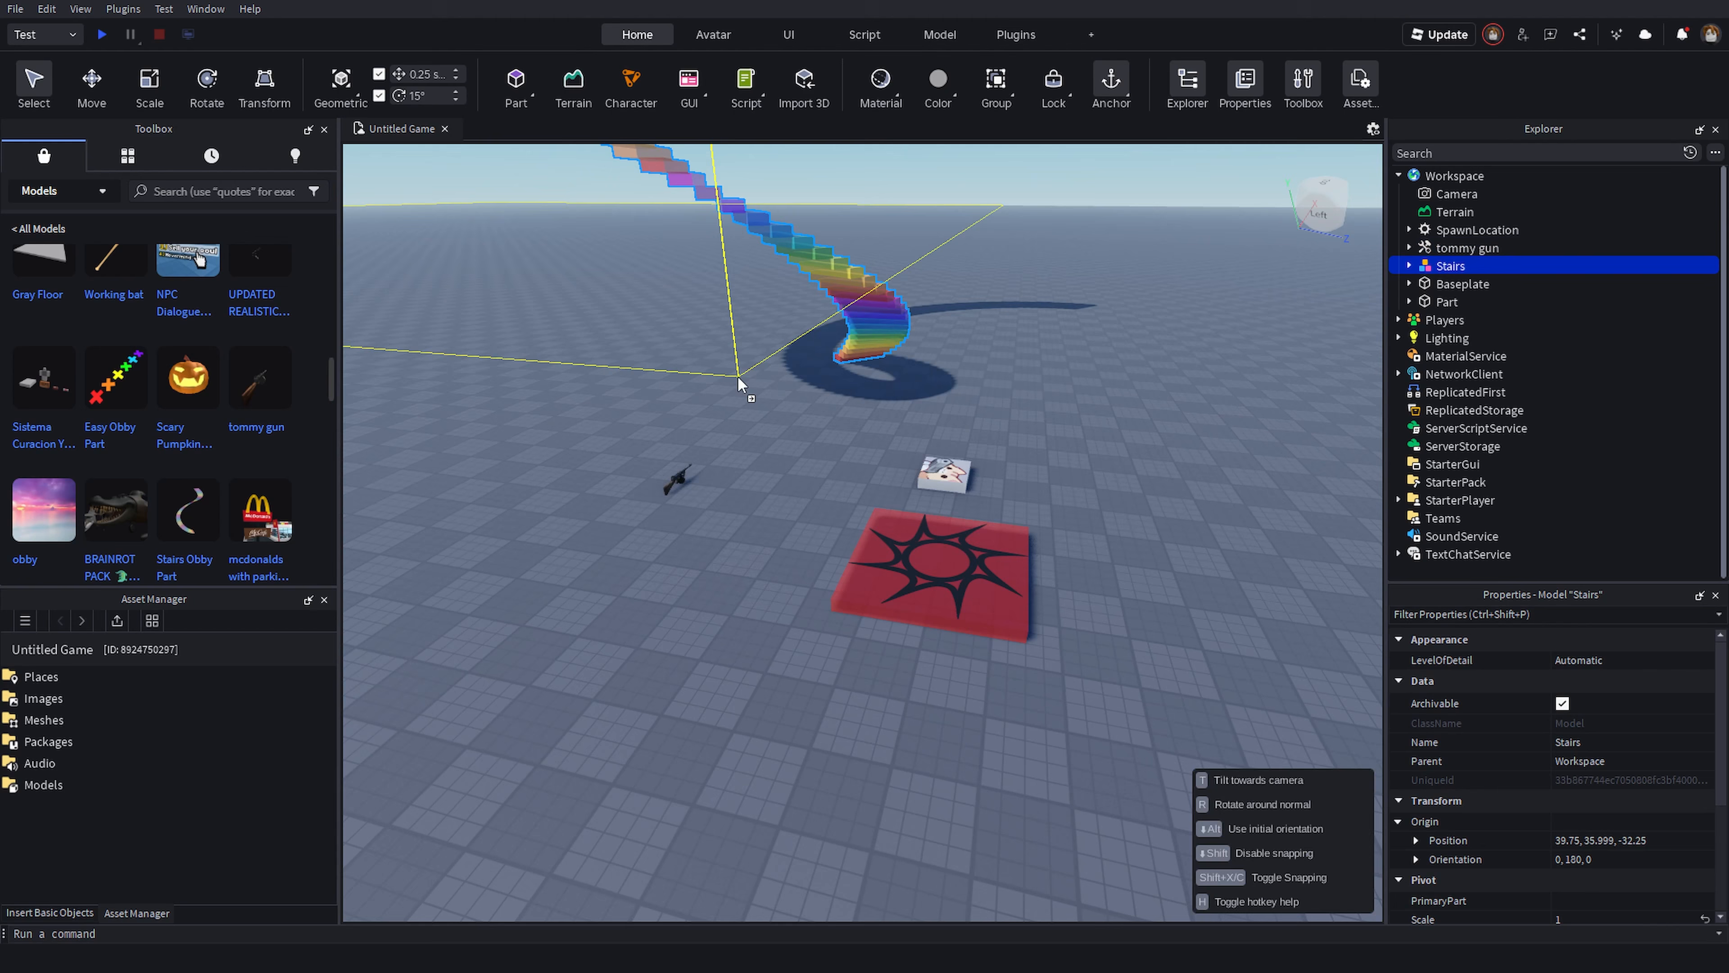
left_click(1046, 523)
key("f")
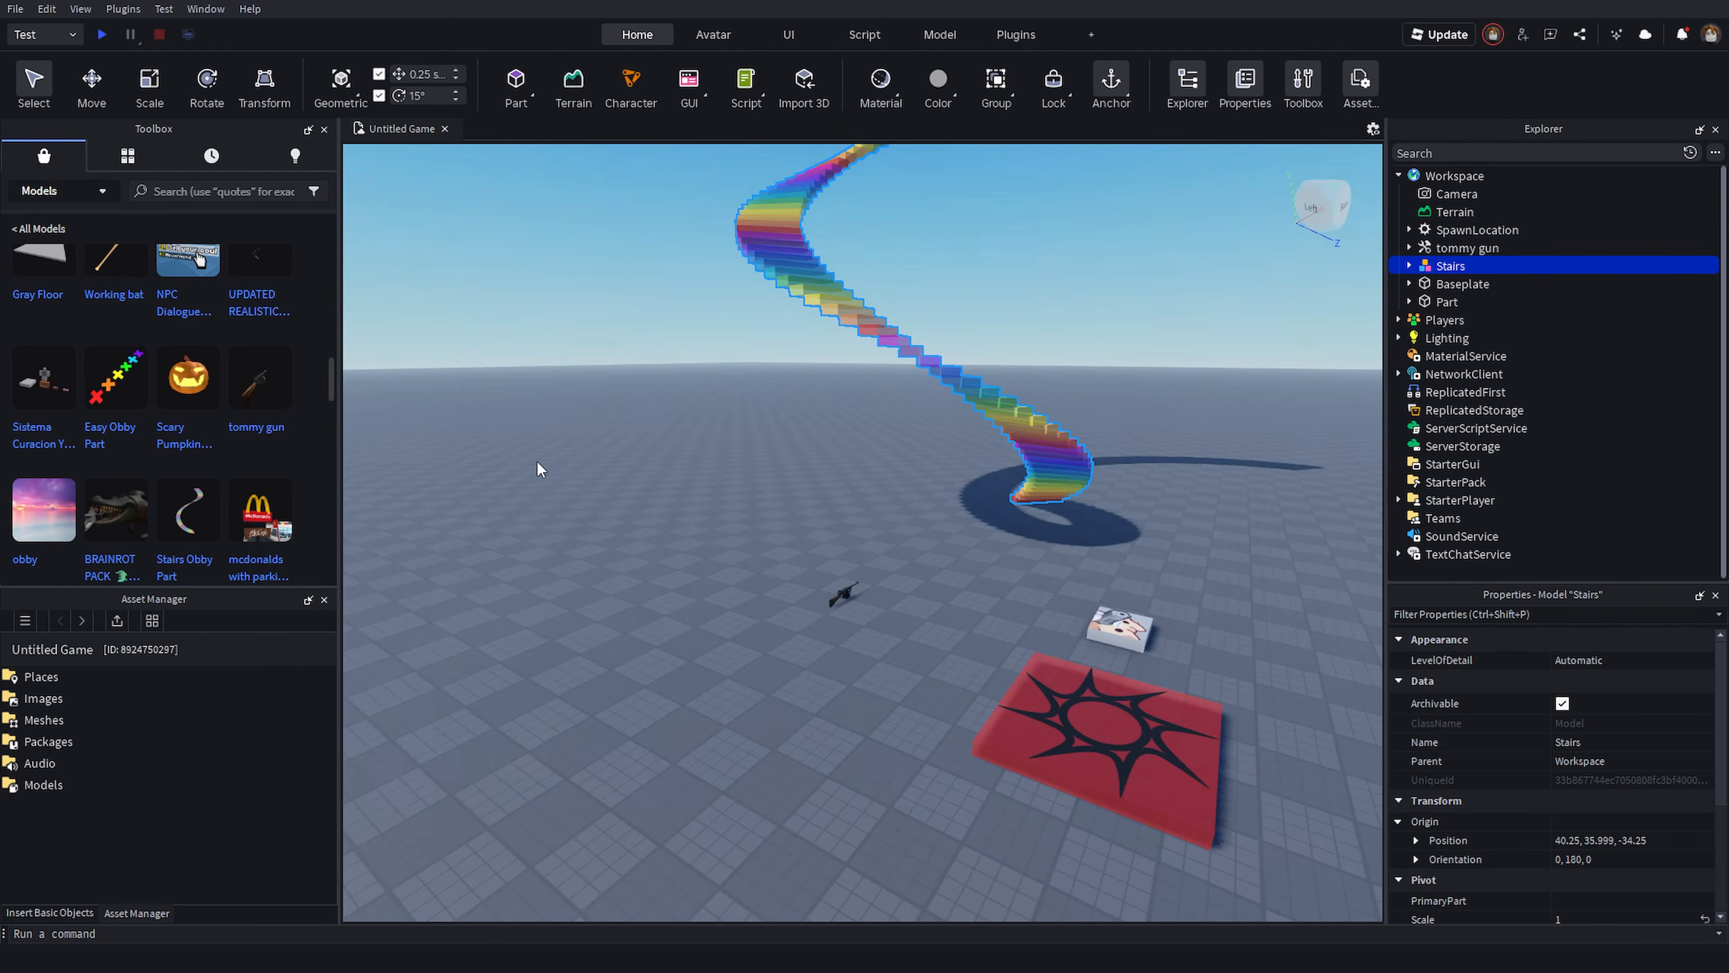
- Insert the BRAINROT PACK model from the Toolbox into the workspace
left_click(116, 515)
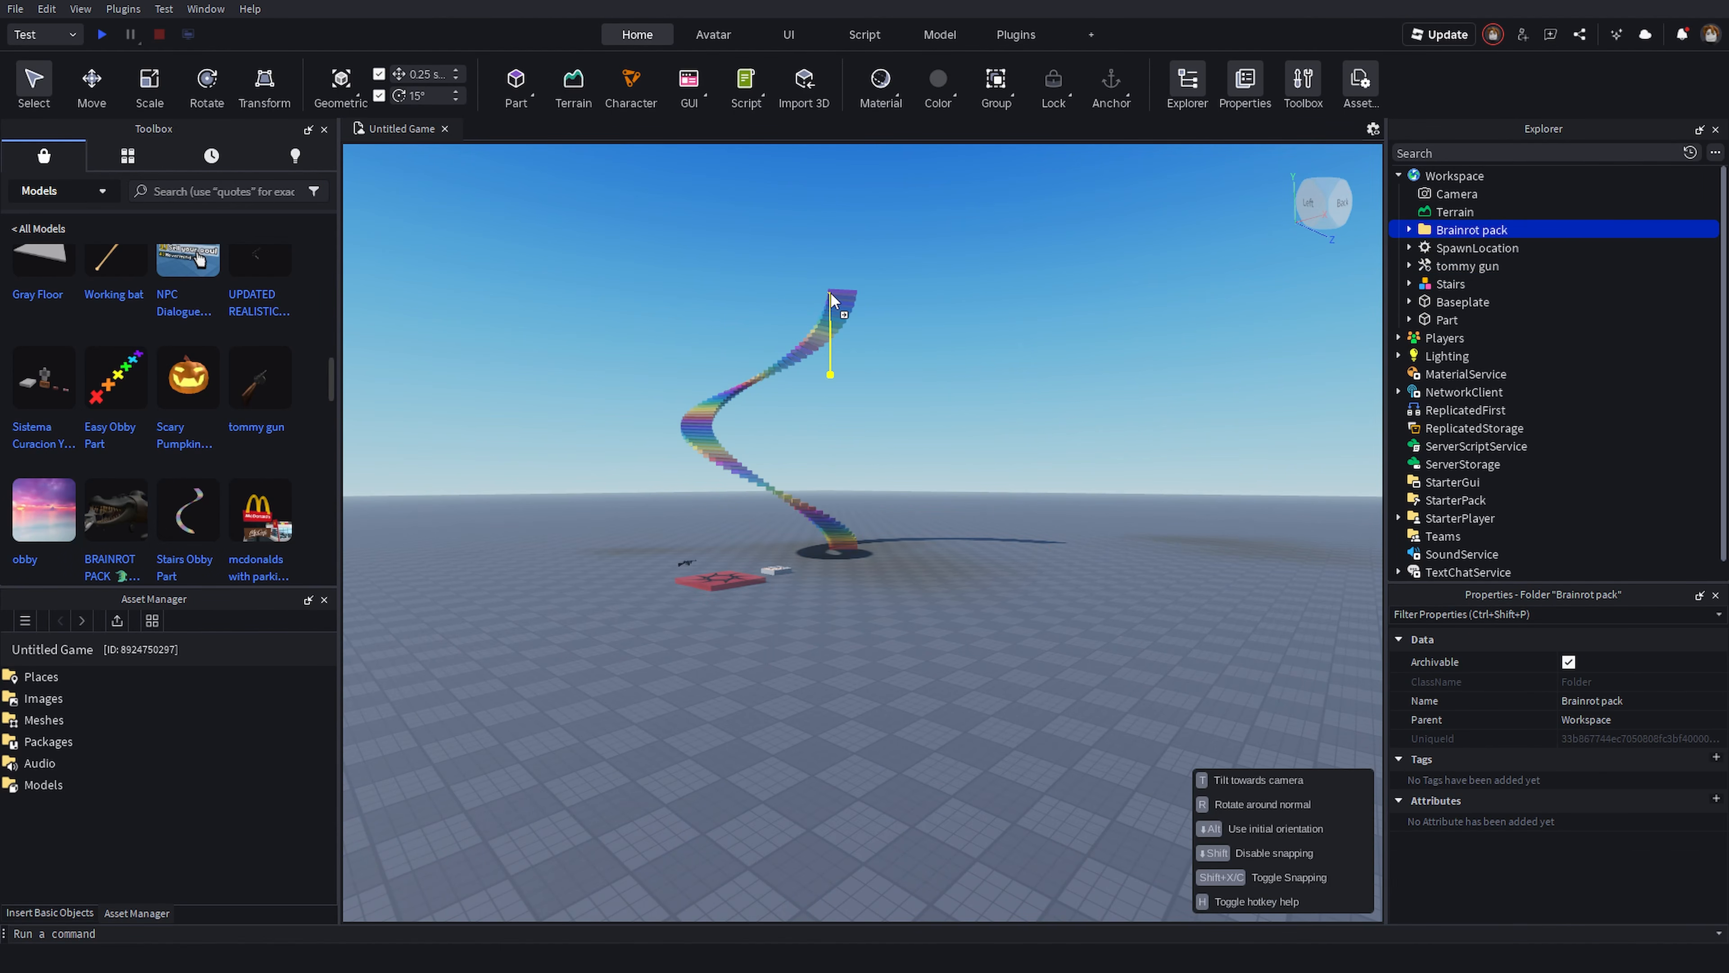
left_click_drag(837, 290, 838, 292)
left_click(908, 413)
right_click_drag(908, 413, 907, 414)
- Fly the camera around the scene to examine the inserted stairs and brainrot models
scroll(887, 366, "up", 3)
right_click_drag(812, 386, 759, 424)
key("w")
key("a")
key("s")
right_click_drag(745, 360, 1054, 253)
key("a")
key("a")
key("w")
right_click_drag(984, 613, 890, 589)
key("w")
key("w")
key("w")
key("w")
right_click_drag(939, 448, 910, 415)
key("w")
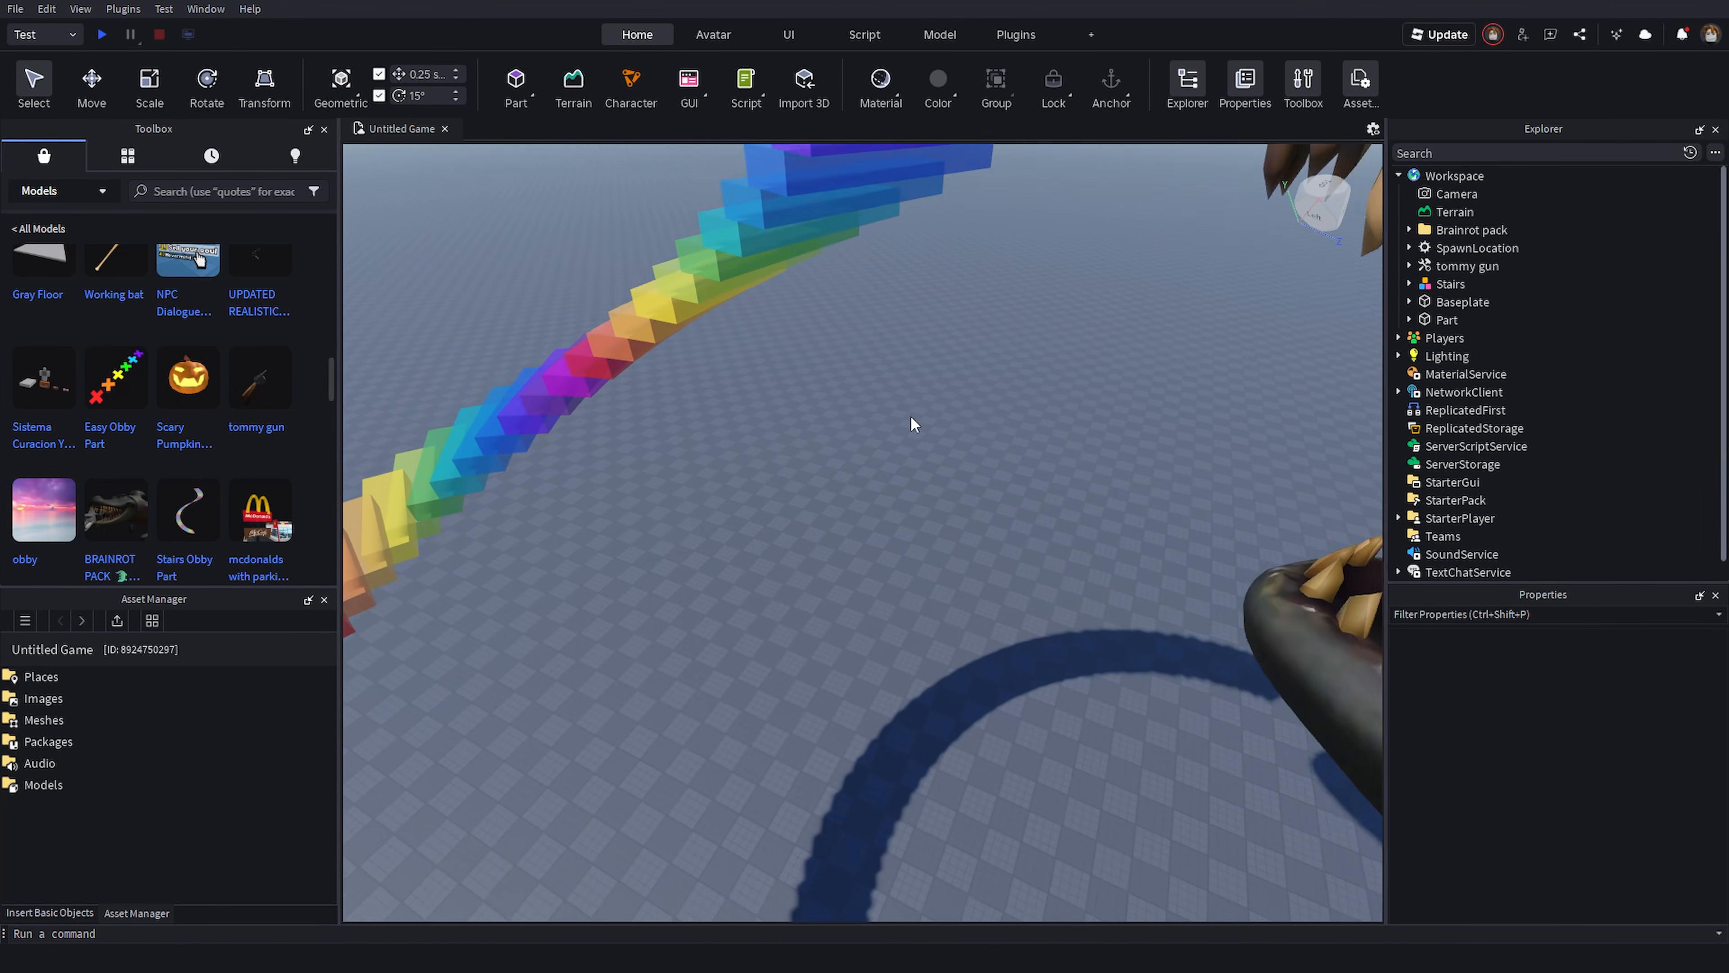
right_click_drag(543, 411, 543, 410)
key("d")
right_click_drag(789, 465, 778, 509)
key("d")
key("s")
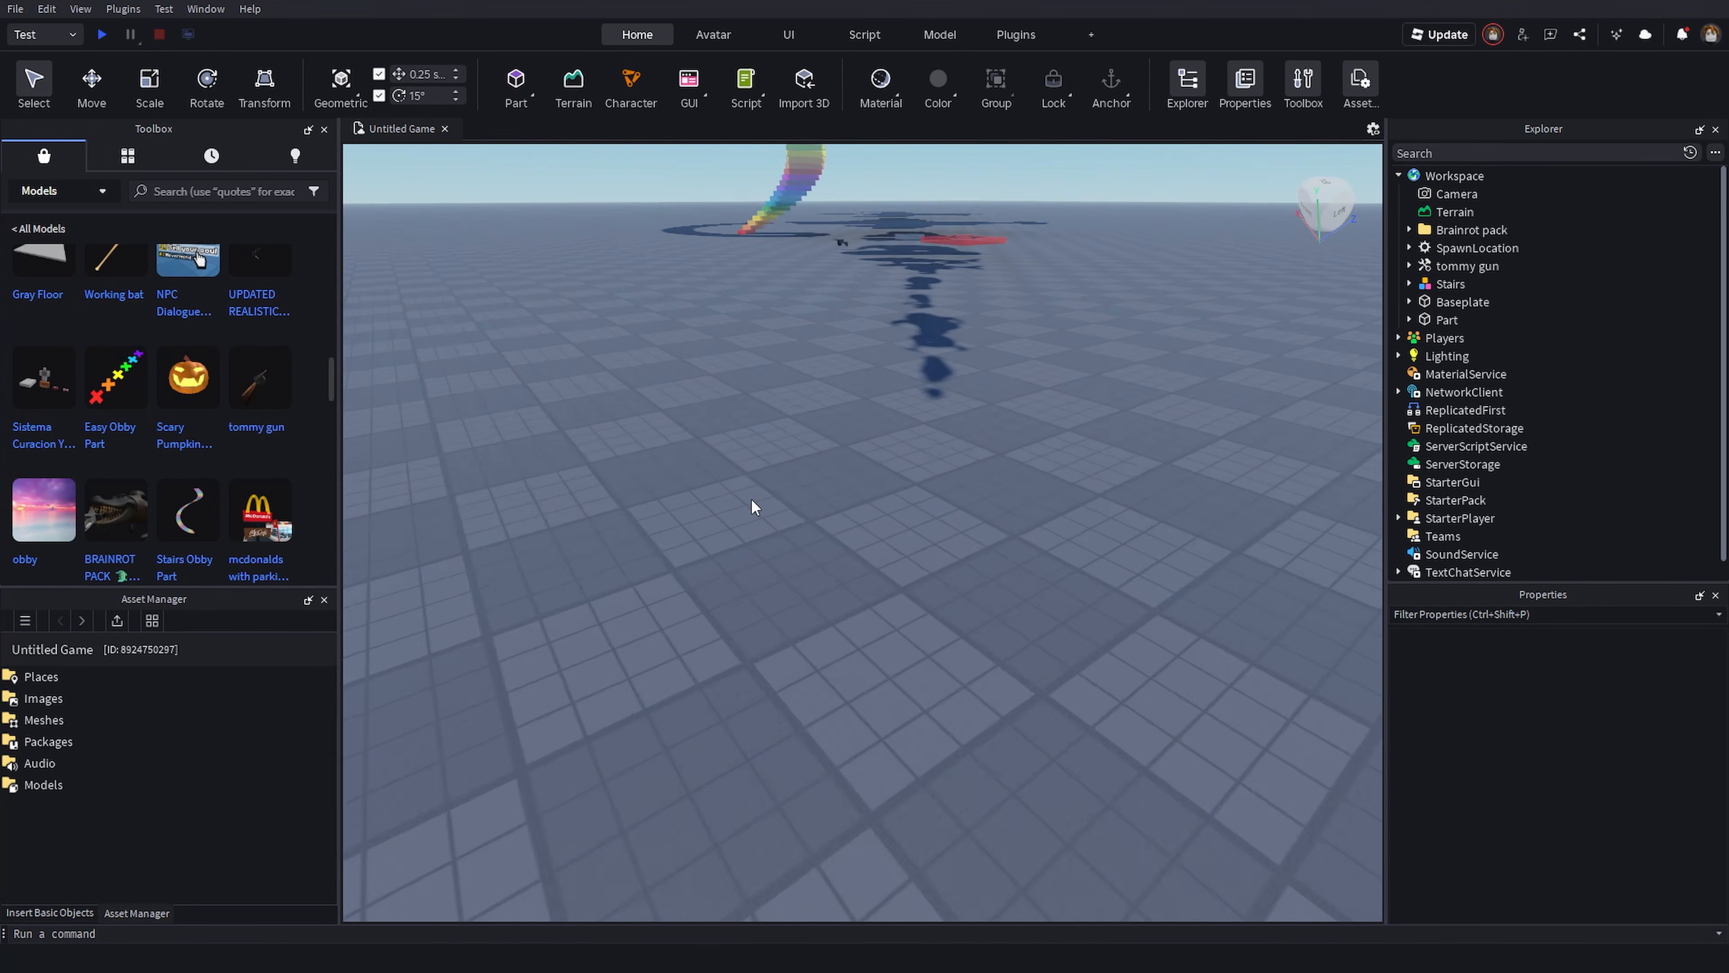
key("w")
key("e")
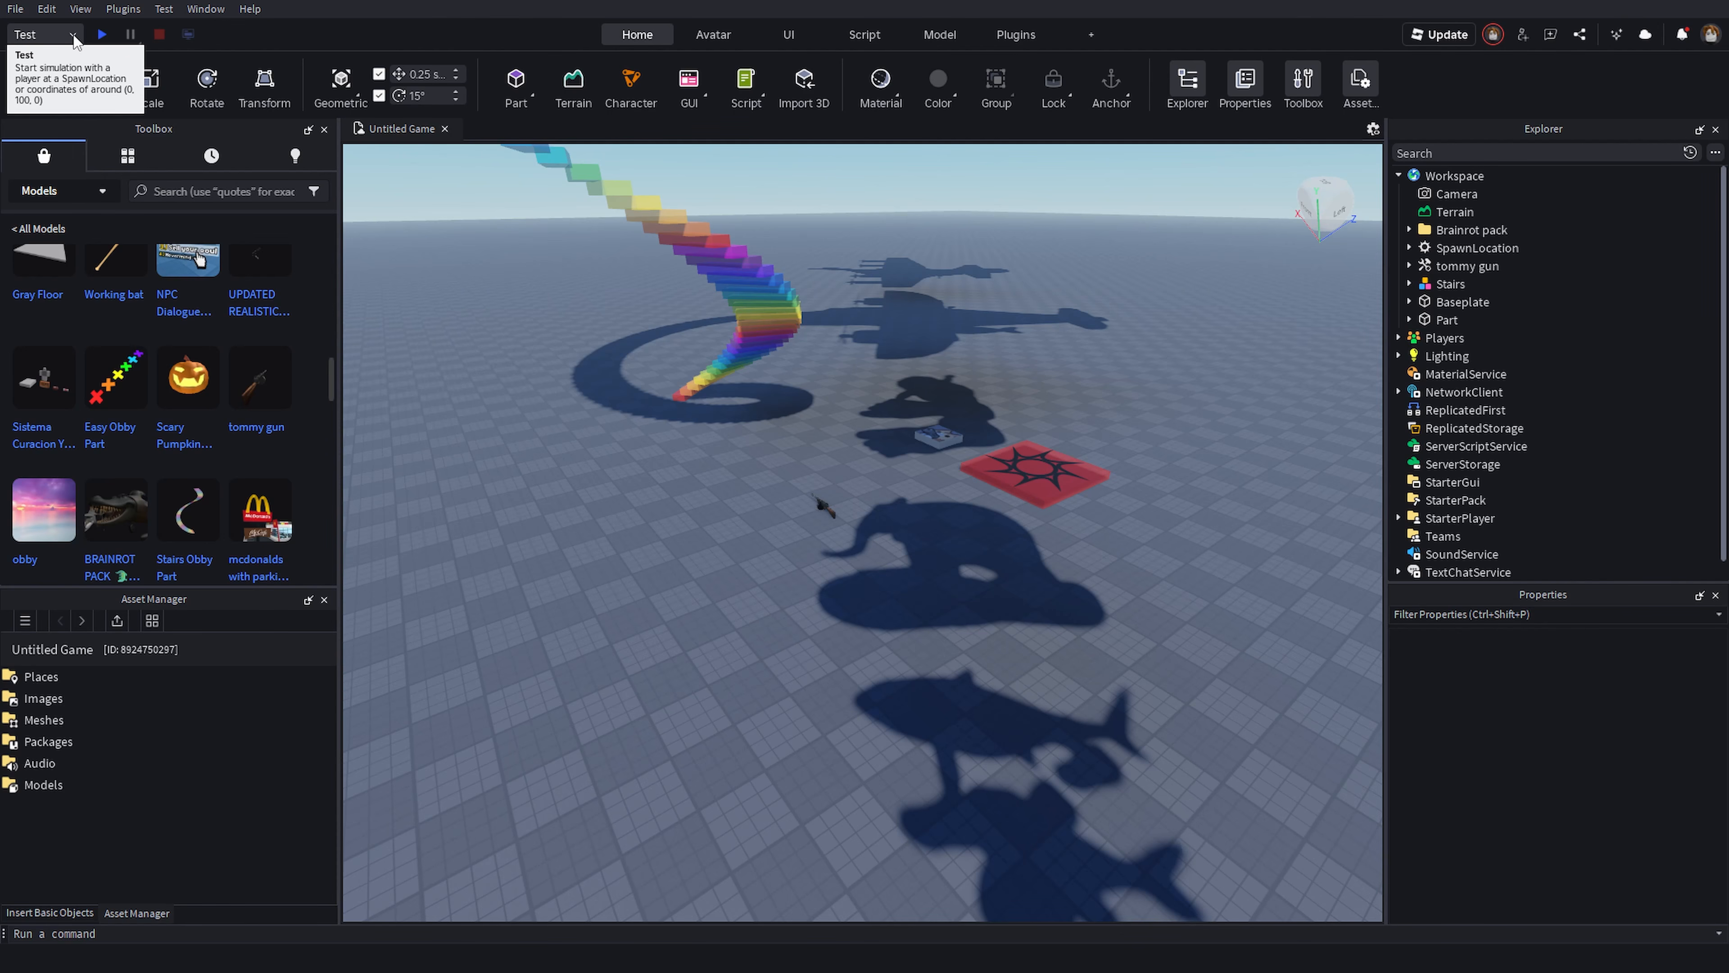
- Start a Play test of the game from the spawn location
left_click(72, 36)
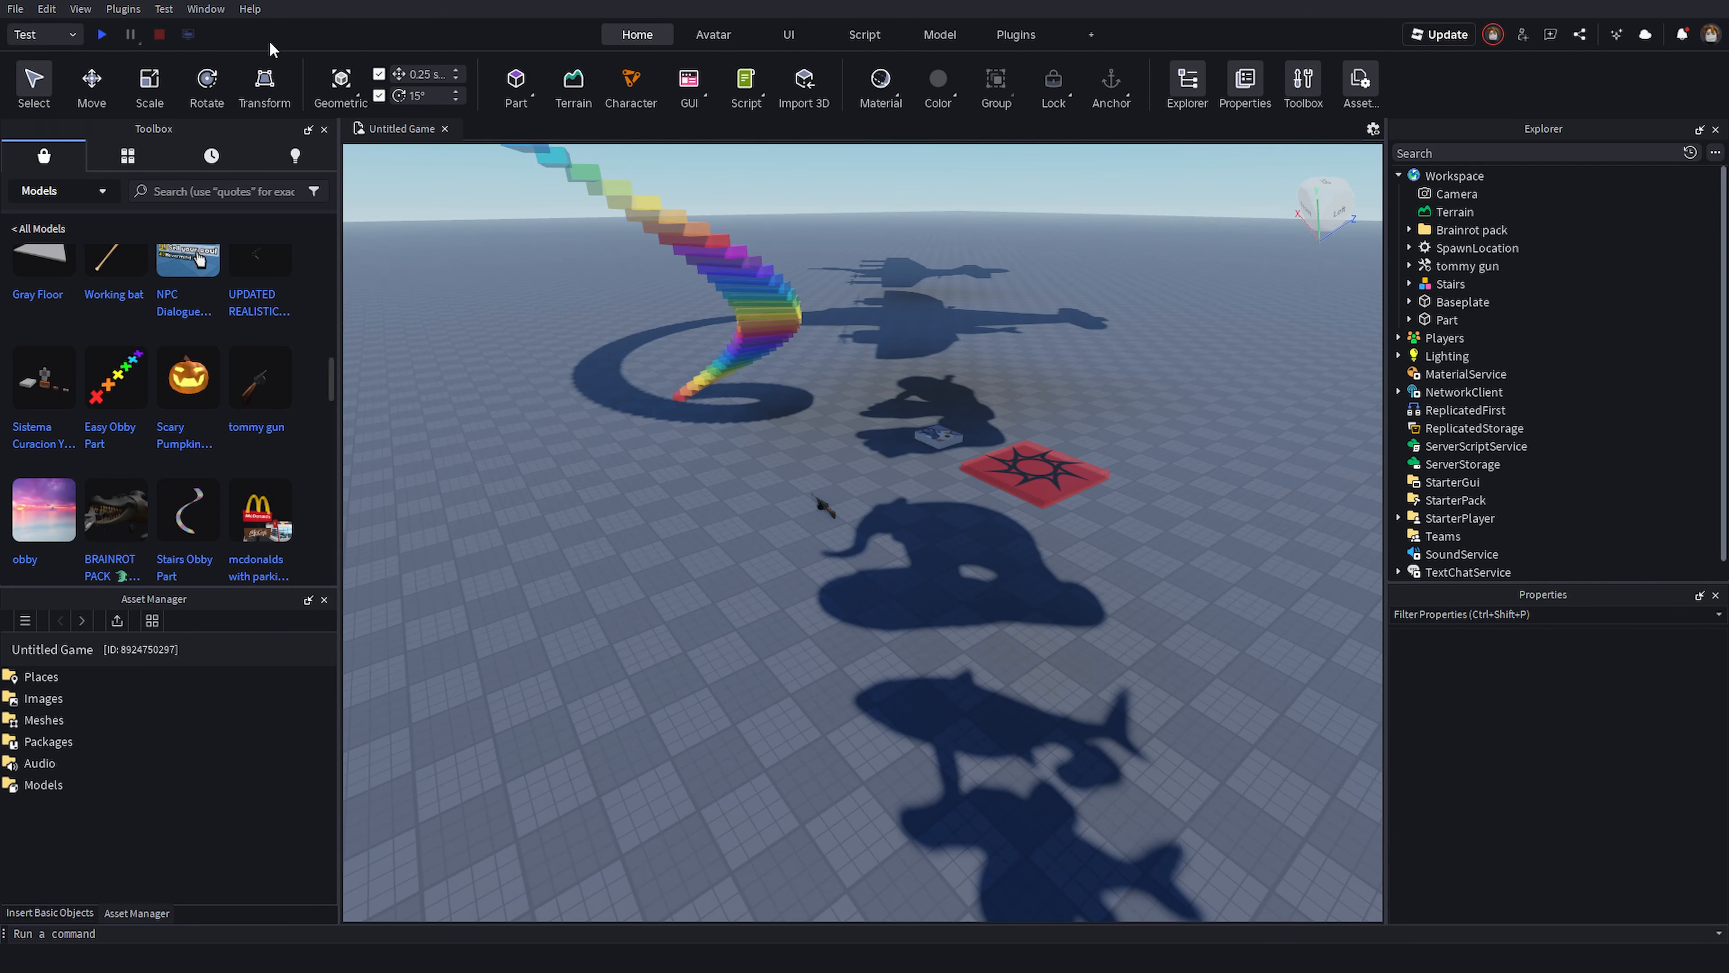
right_click_drag(911, 380, 28, 42)
key("q")
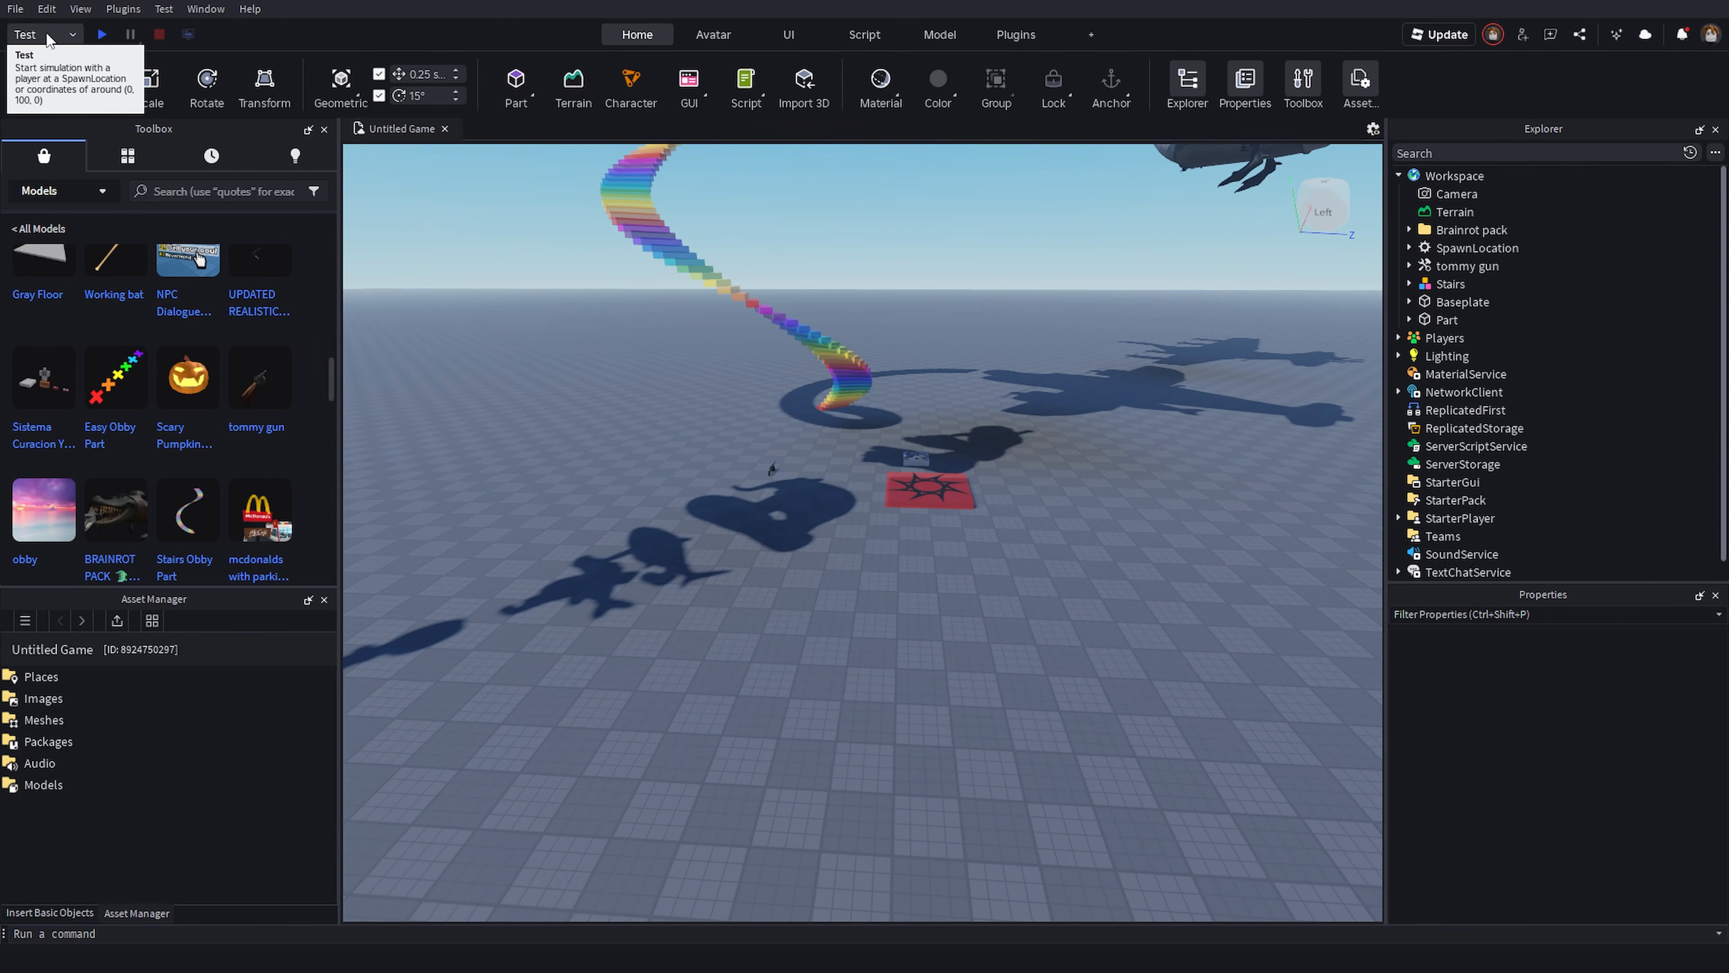
left_click(102, 40)
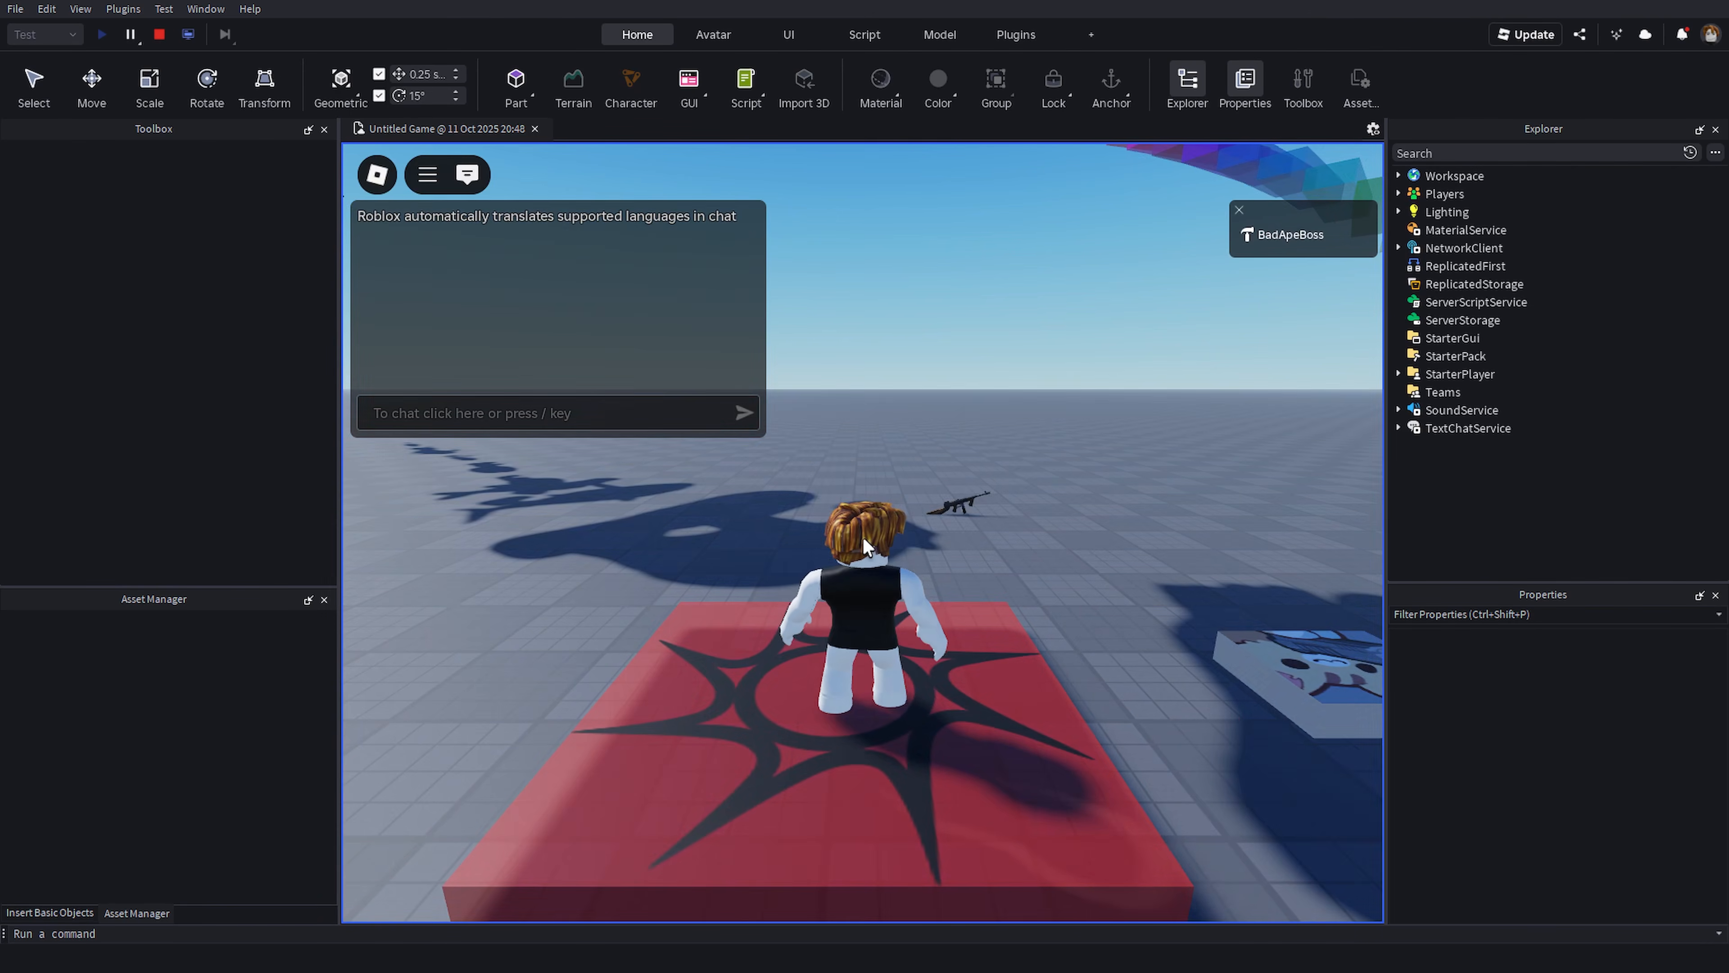
- Walk the character around, fire the tommy gun and climb onto the plane model before stopping the test
right_click_drag(864, 537, 899, 542)
key("a")
key("a")
key("w")
key("d")
left_click(1308, 498)
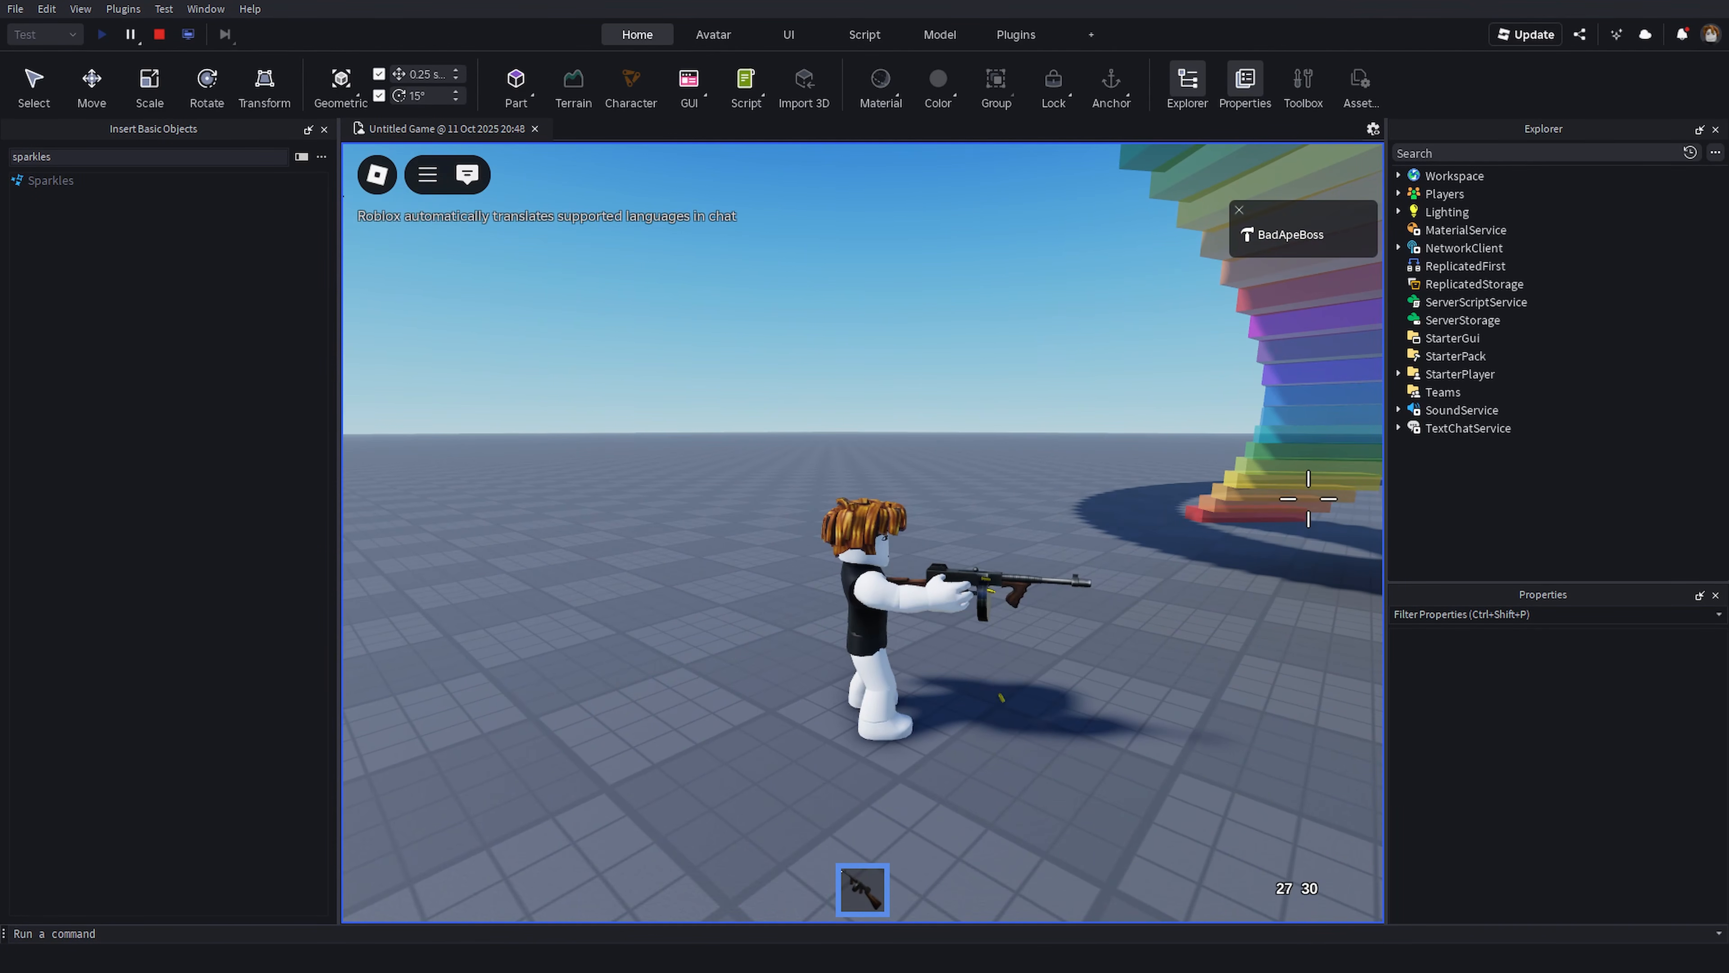
left_click(988, 467)
left_click(1218, 535)
key("w")
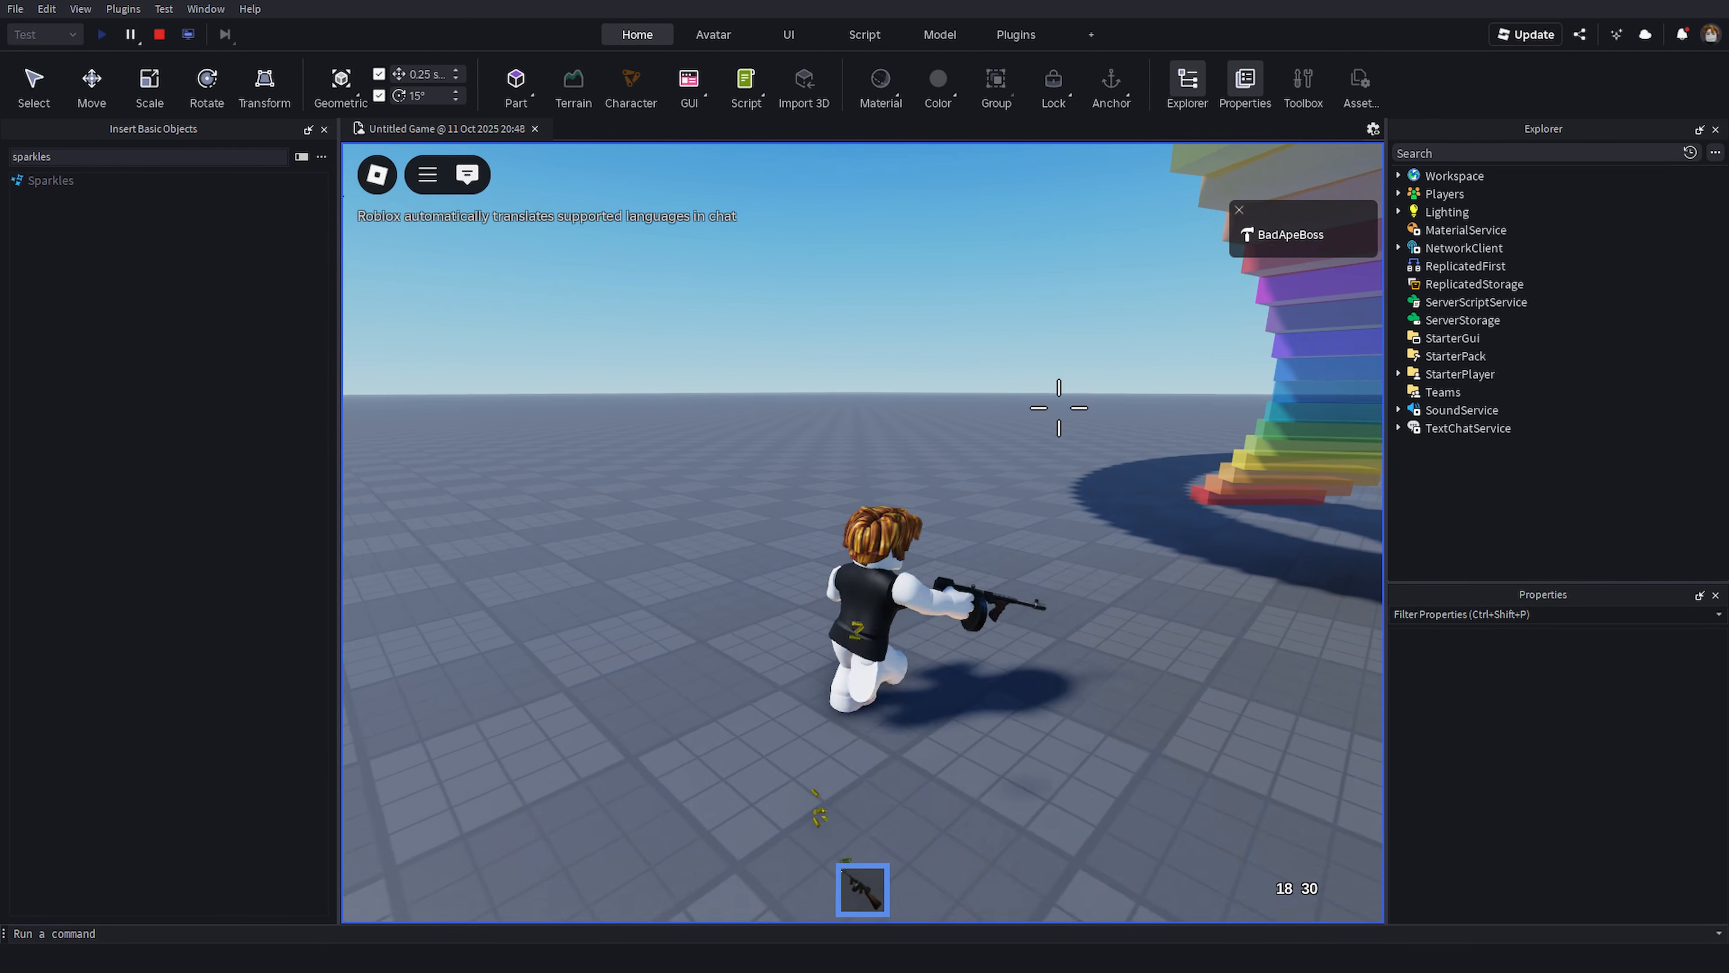
mouse_move(1053, 408)
right_mouse_down()
mouse_move(1013, 456)
mouse_move(1064, 434)
right_mouse_up()
scroll(1007, 451, "down", 5)
key("a")
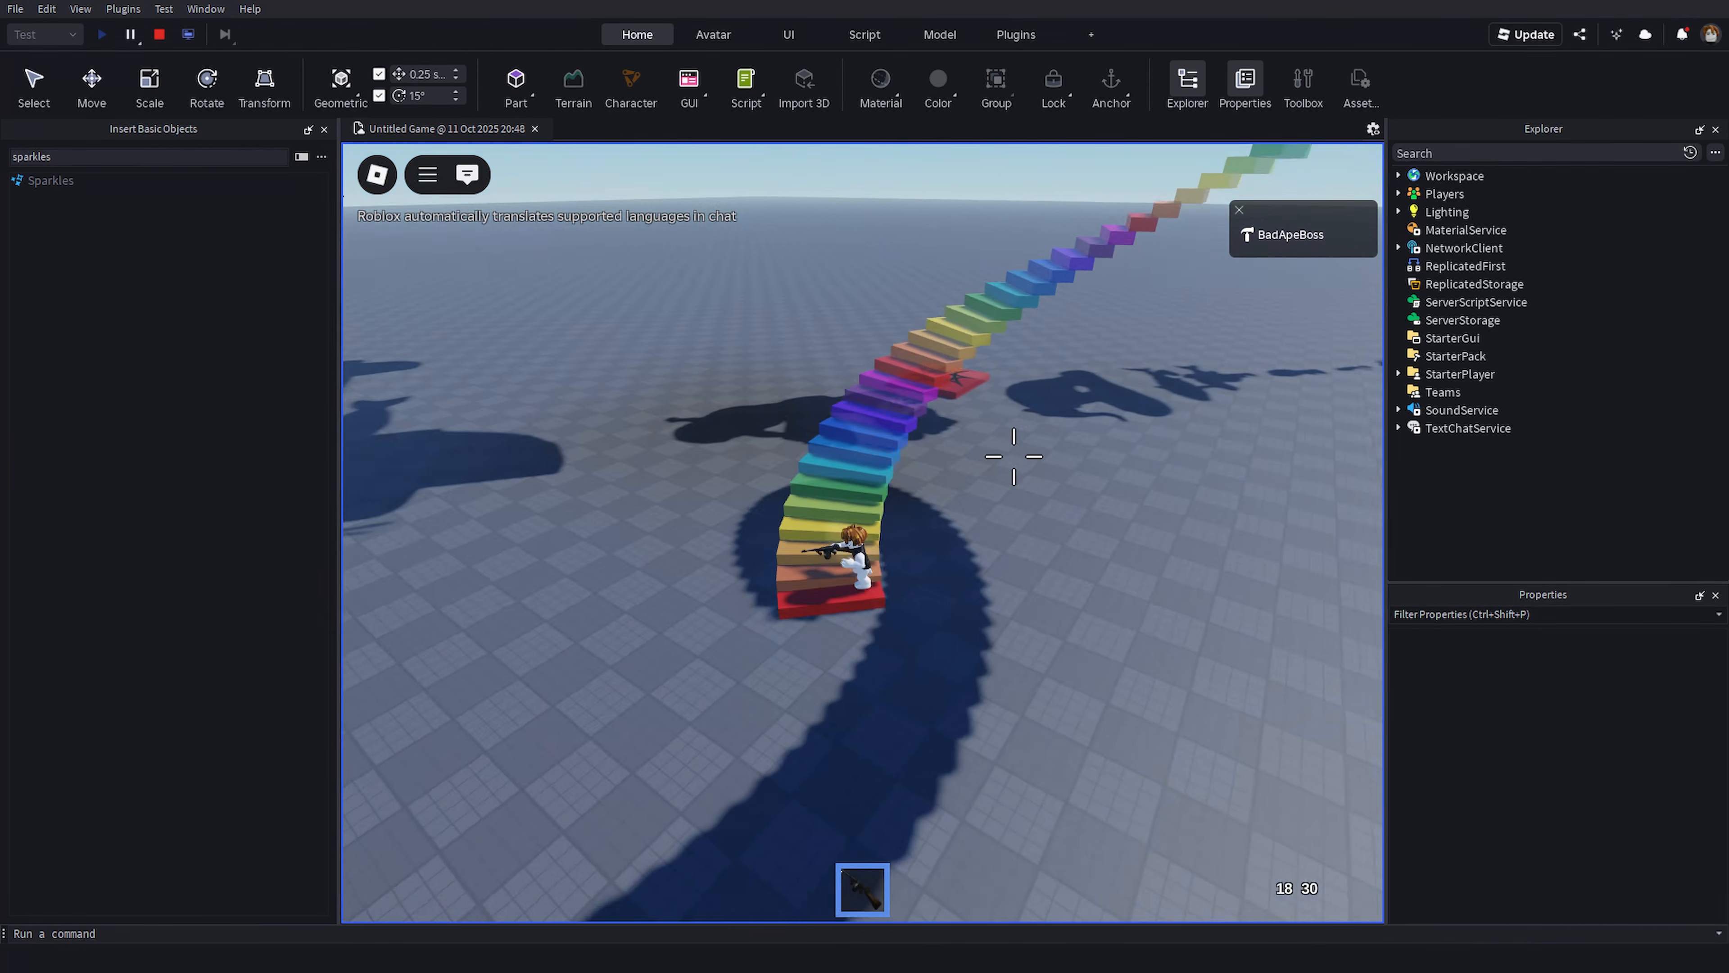
key("w")
key("1")
key("w")
key("w")
key("w")
key("w")
key("space")
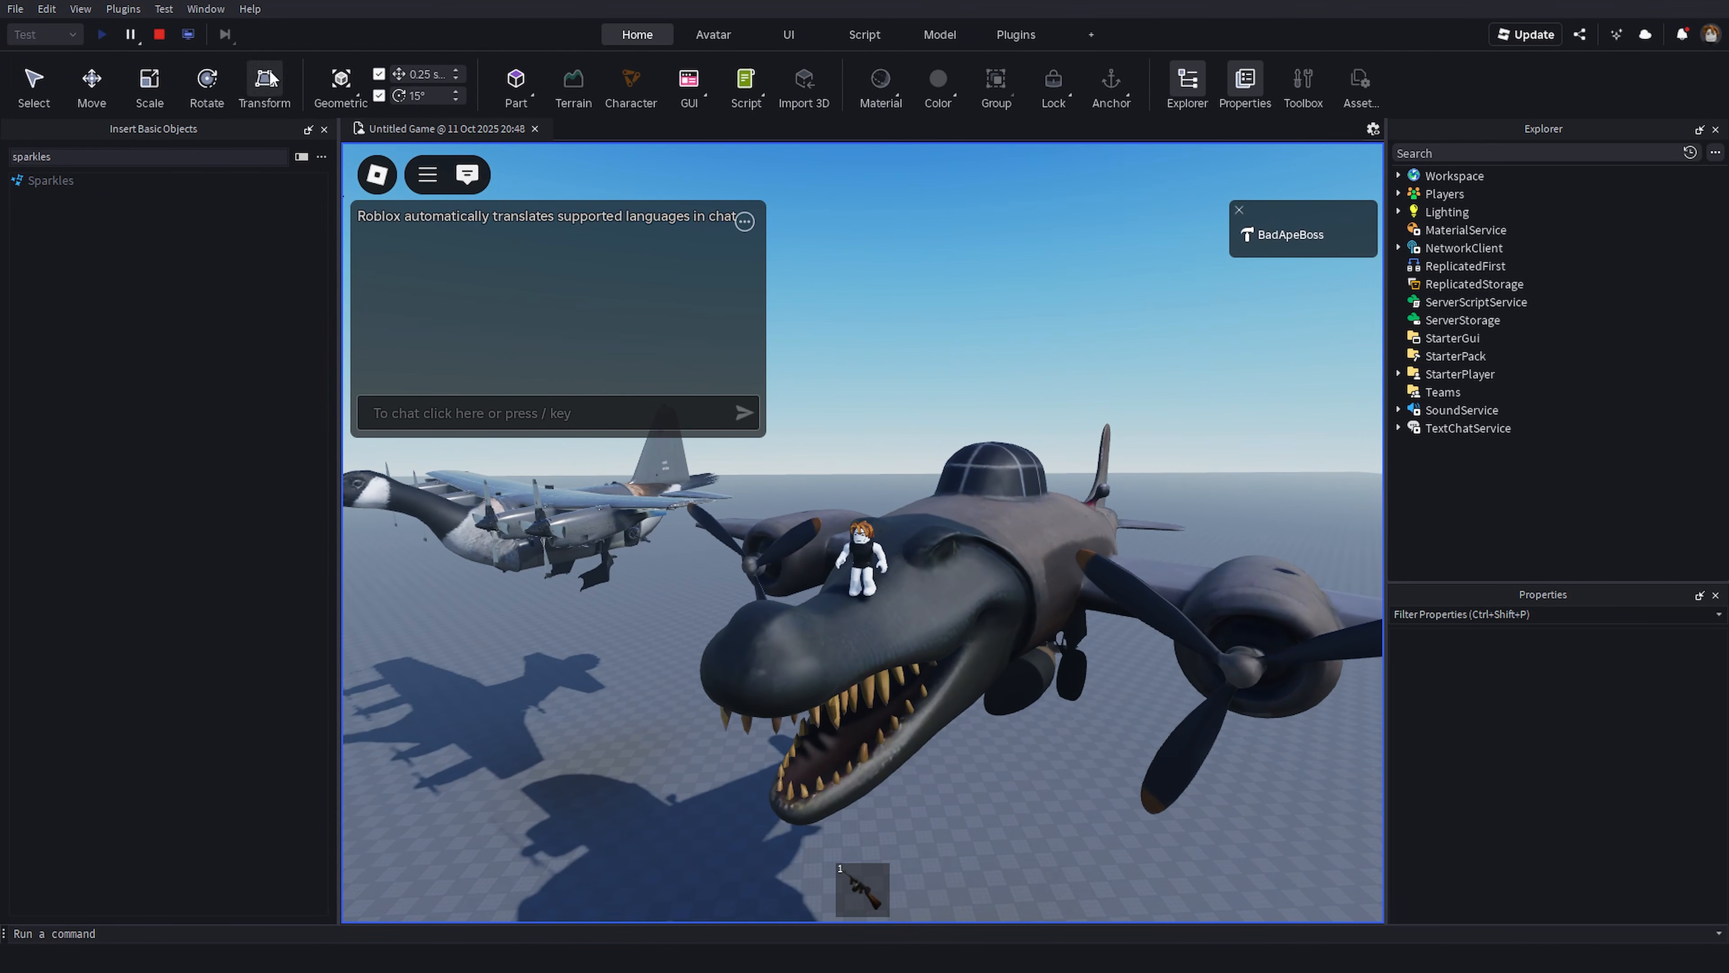
left_click(159, 34)
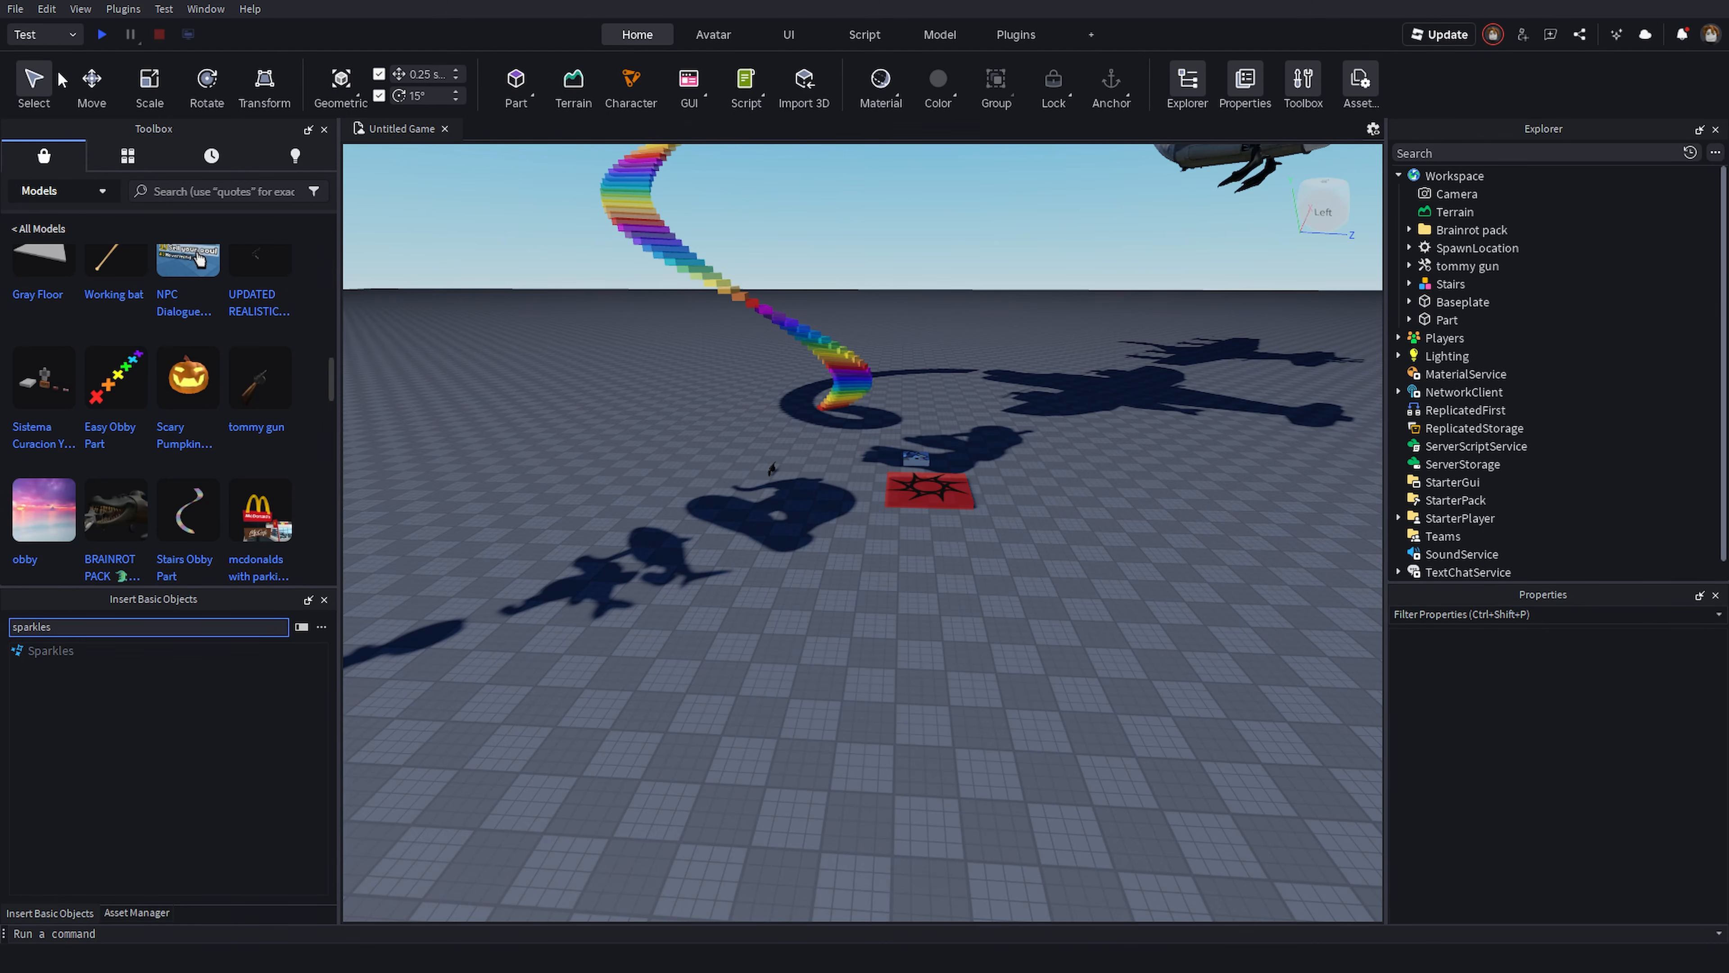
- Switch the test mode to Test Here and test from the camera's position above the plane, stopping afterwards
left_click(54, 35)
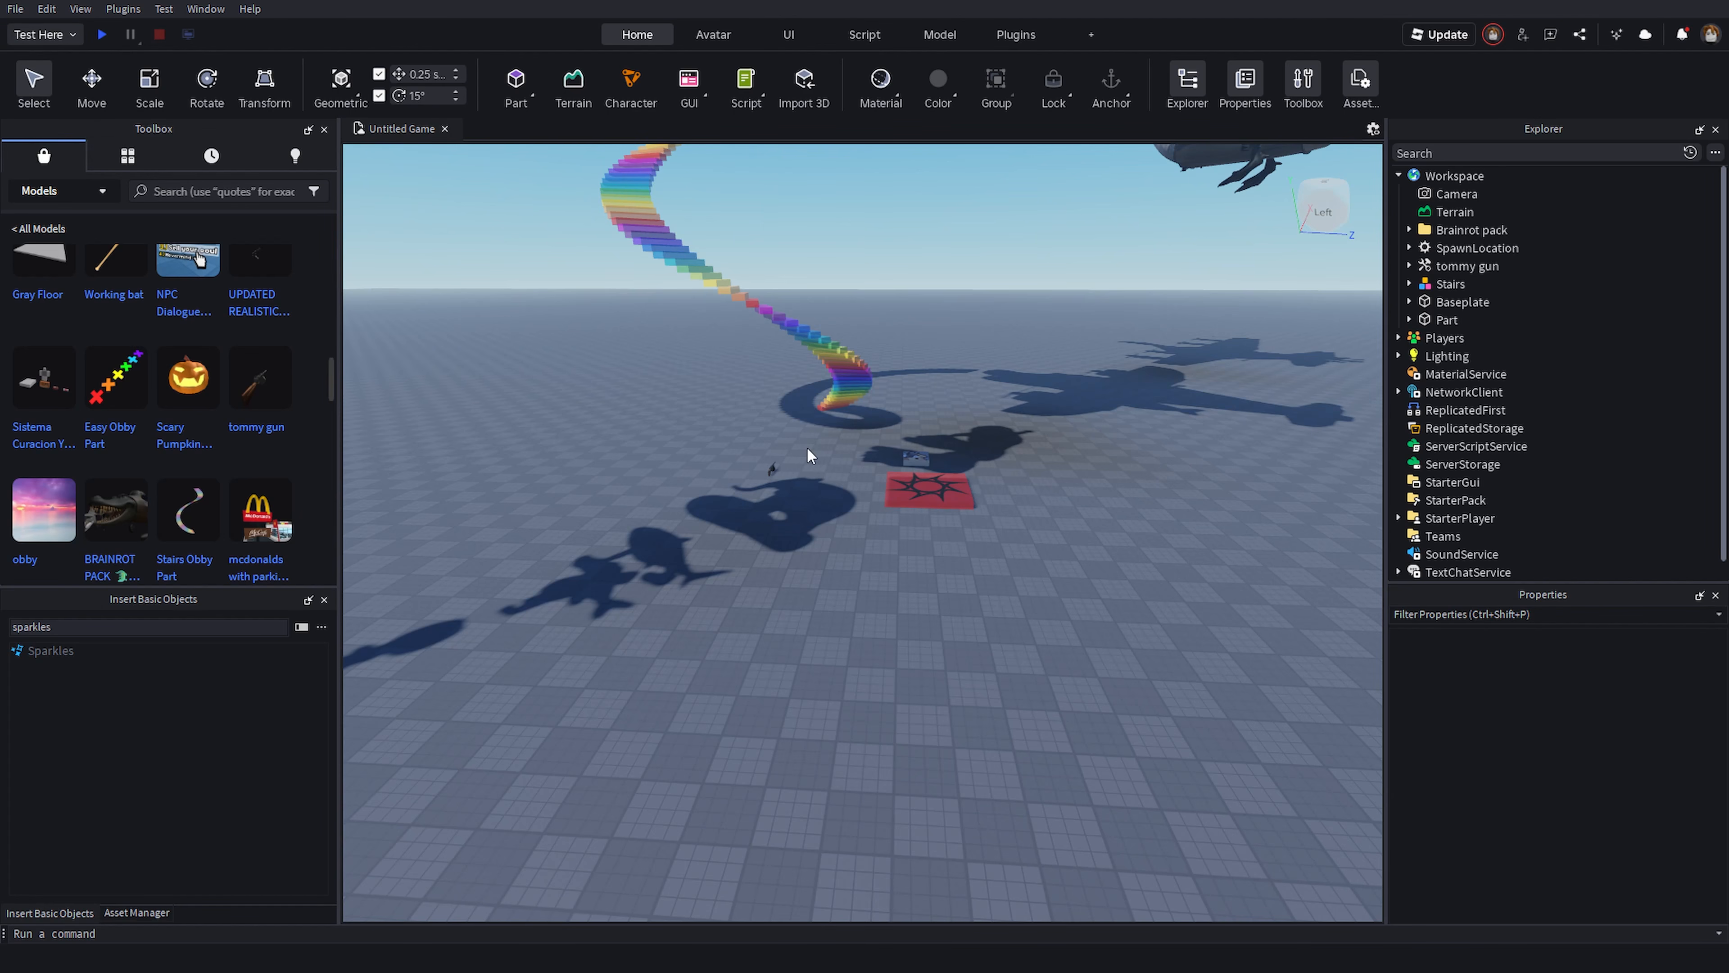
right_click_drag(767, 443, 906, 320)
key("w")
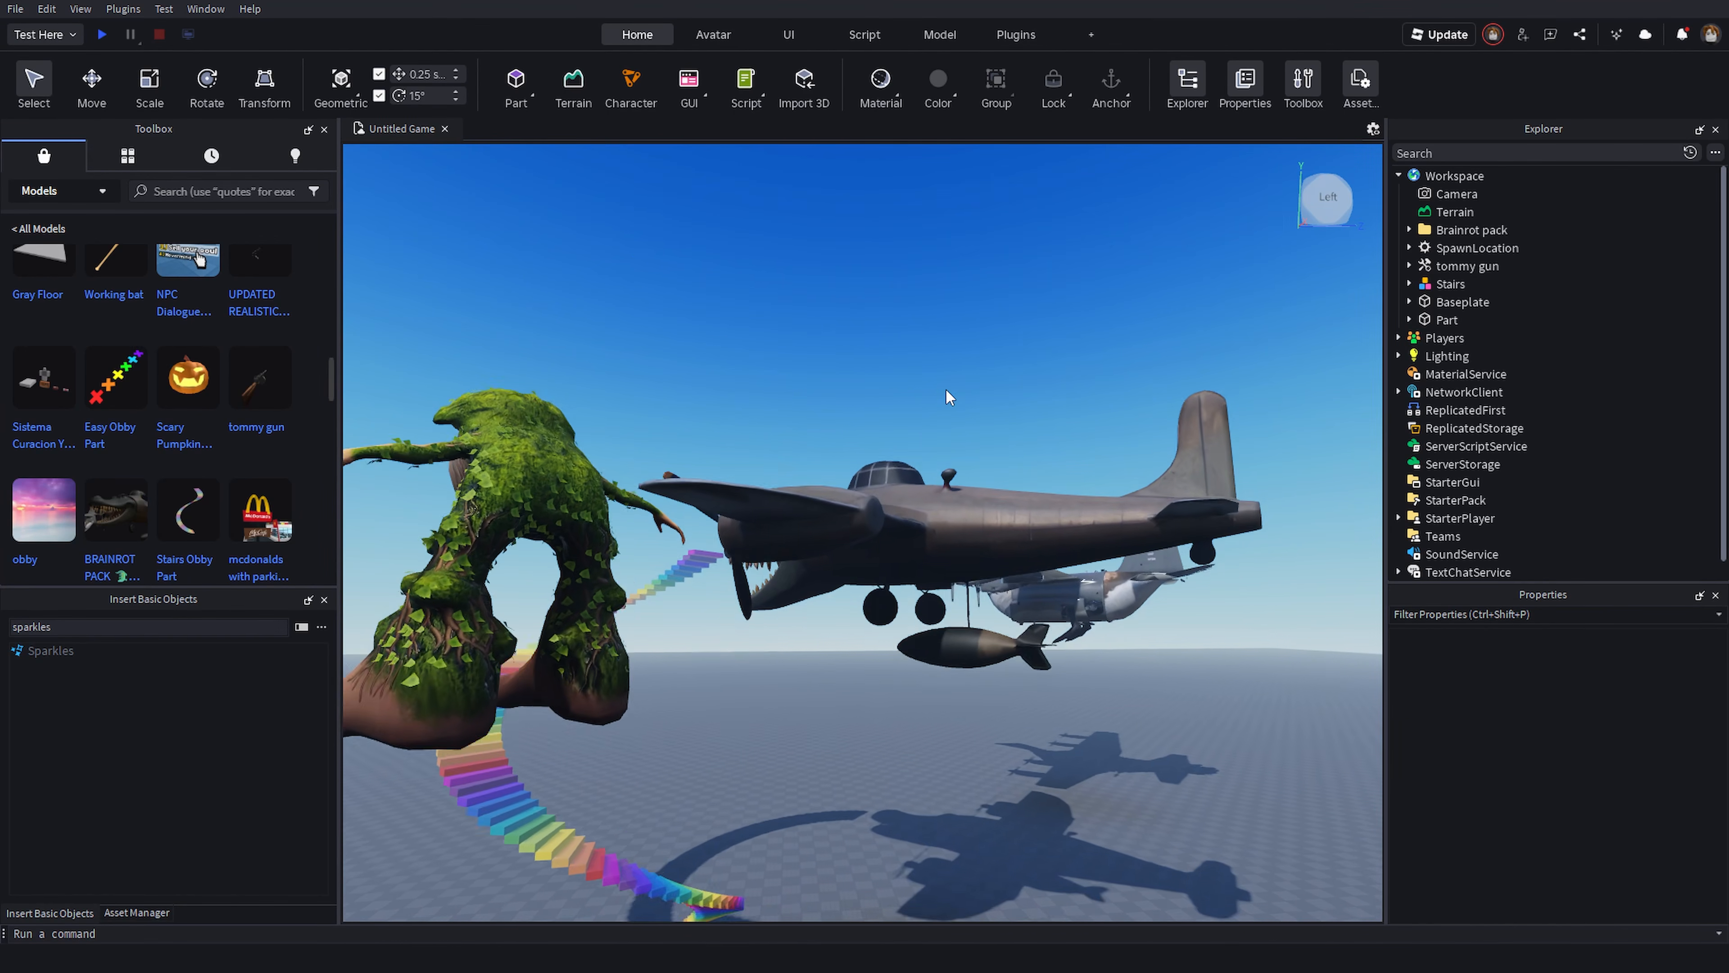
key("w")
right_click_drag(933, 394, 450, 234)
key("w")
key("s")
left_click(101, 35)
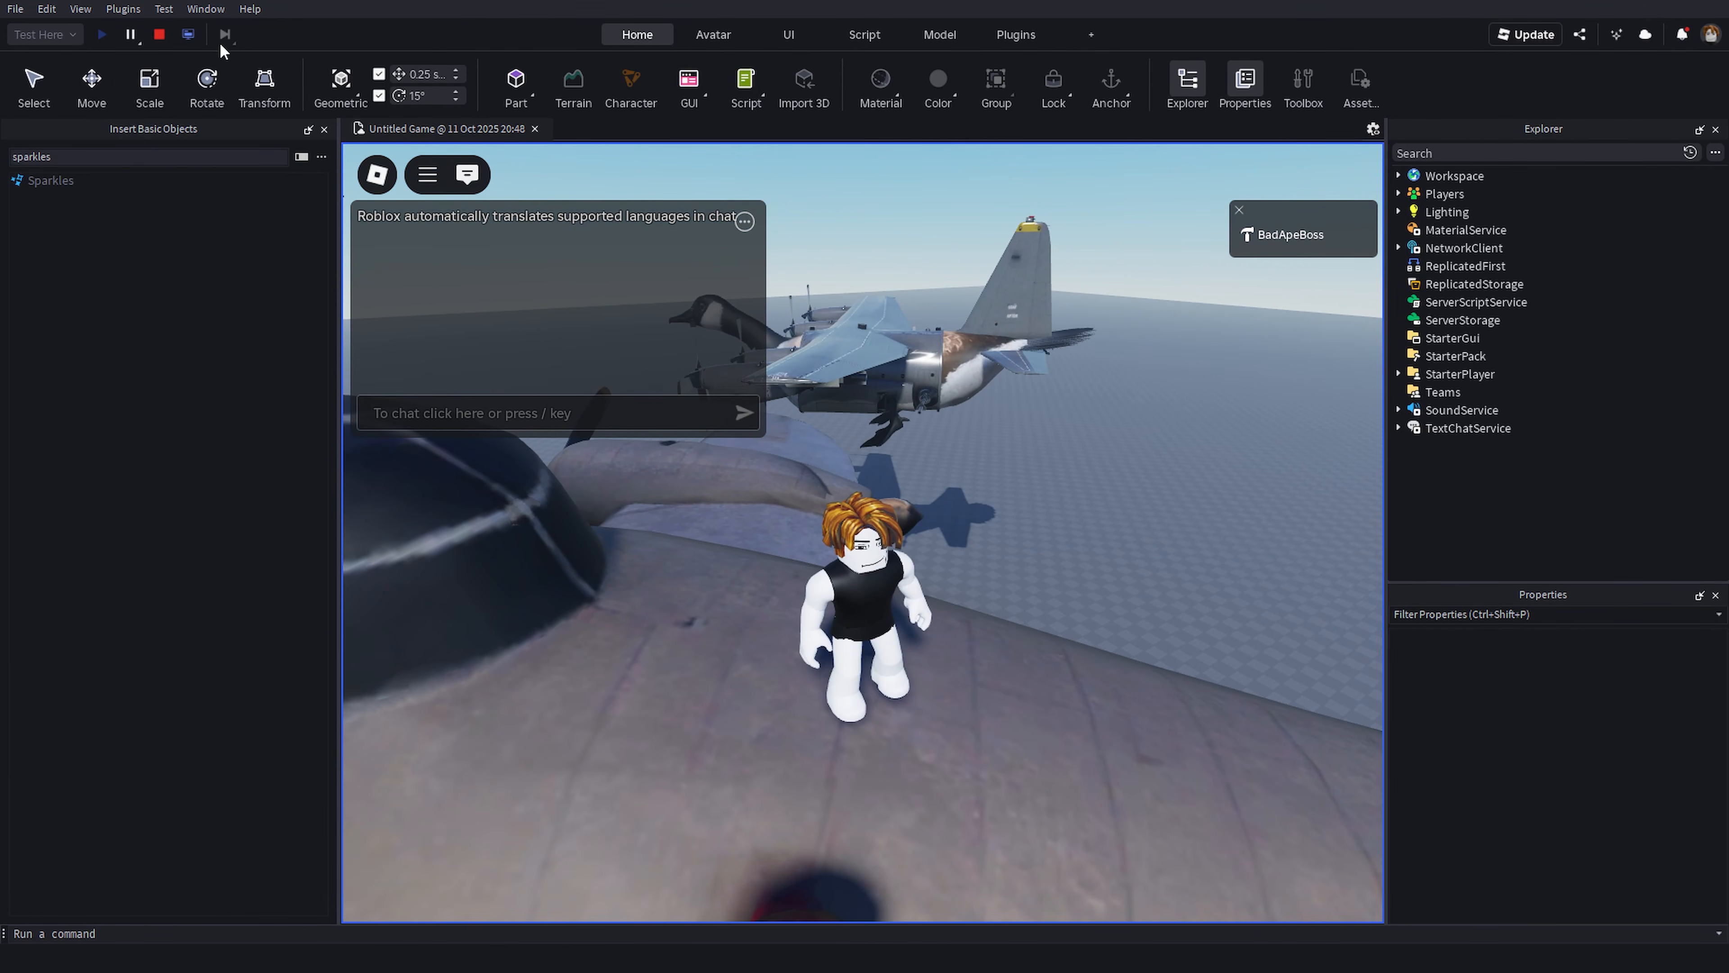
left_click(162, 34)
- Switch the test mode to Run, start the simulation and stop it
left_click(45, 34)
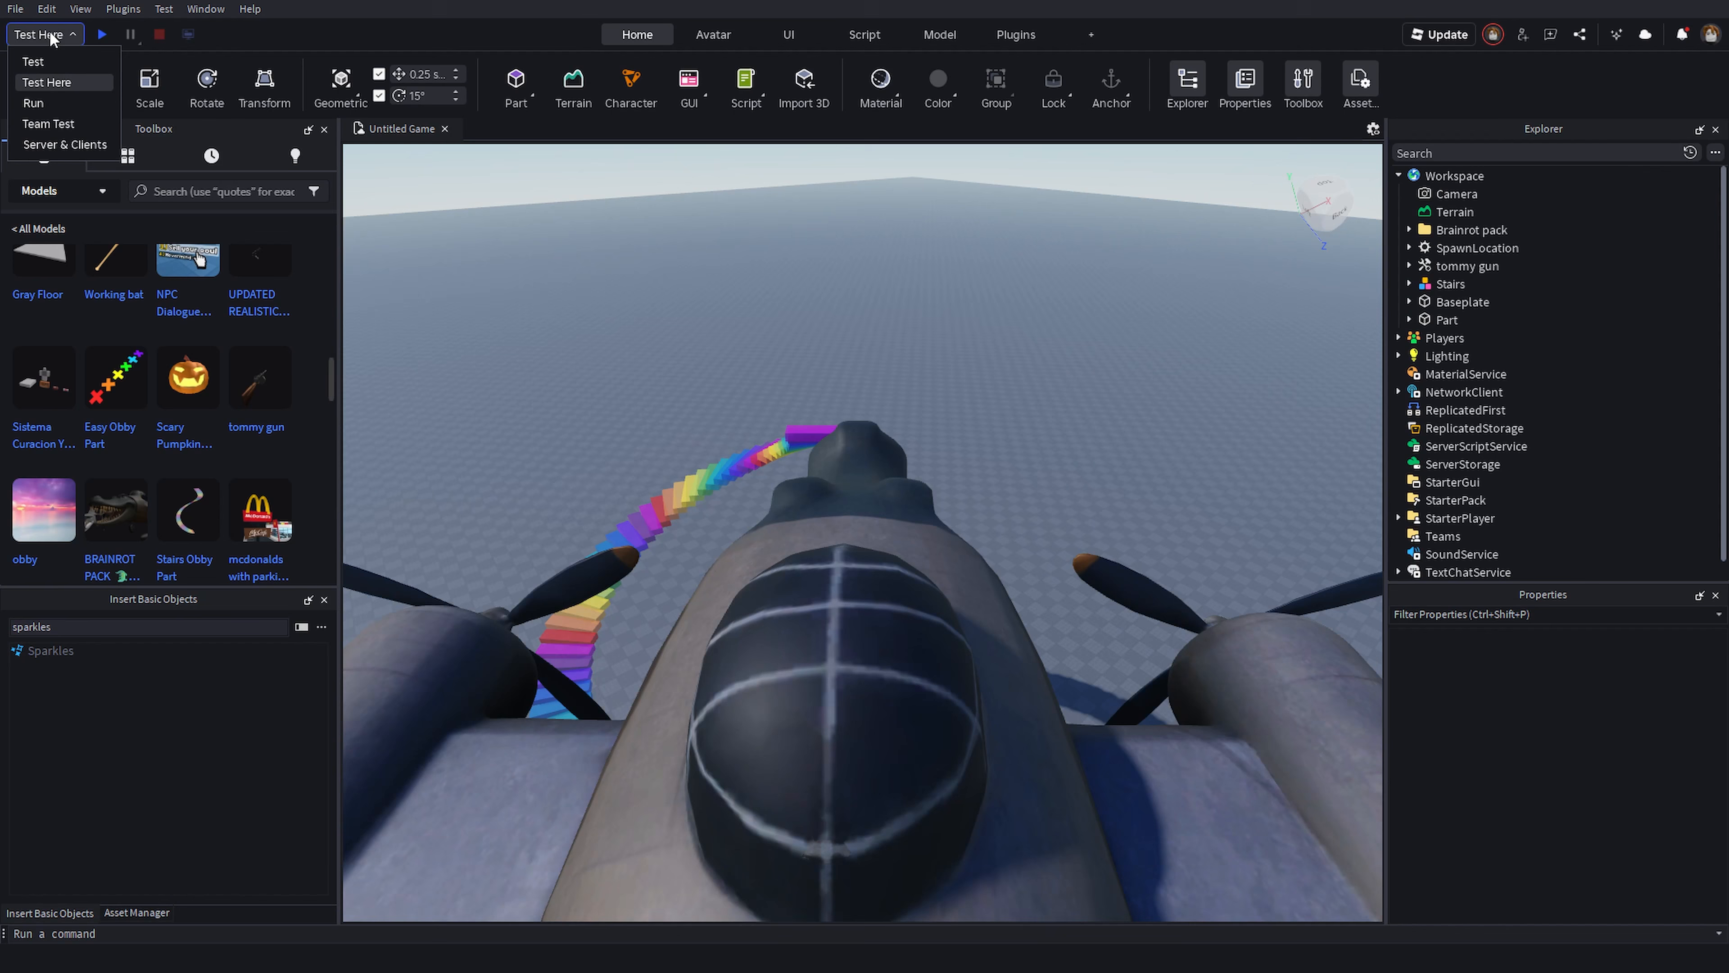
right_click_drag(872, 281, 1088, 647)
key("a")
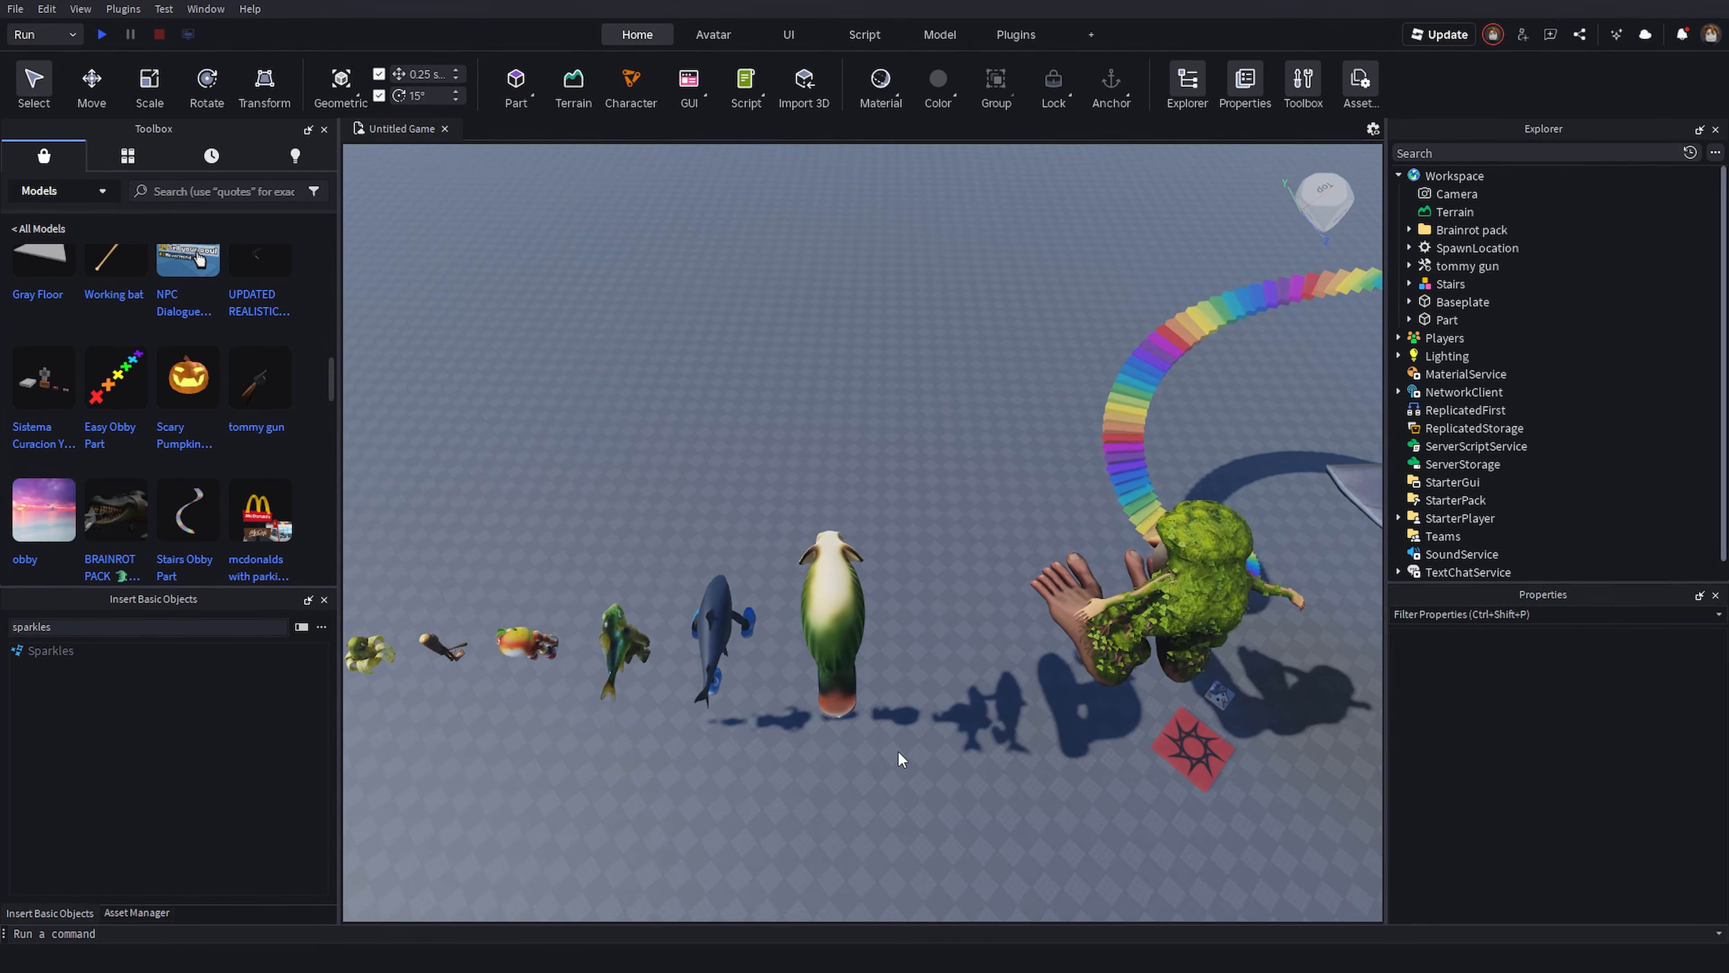
right_click_drag(897, 750, 932, 674)
key("s")
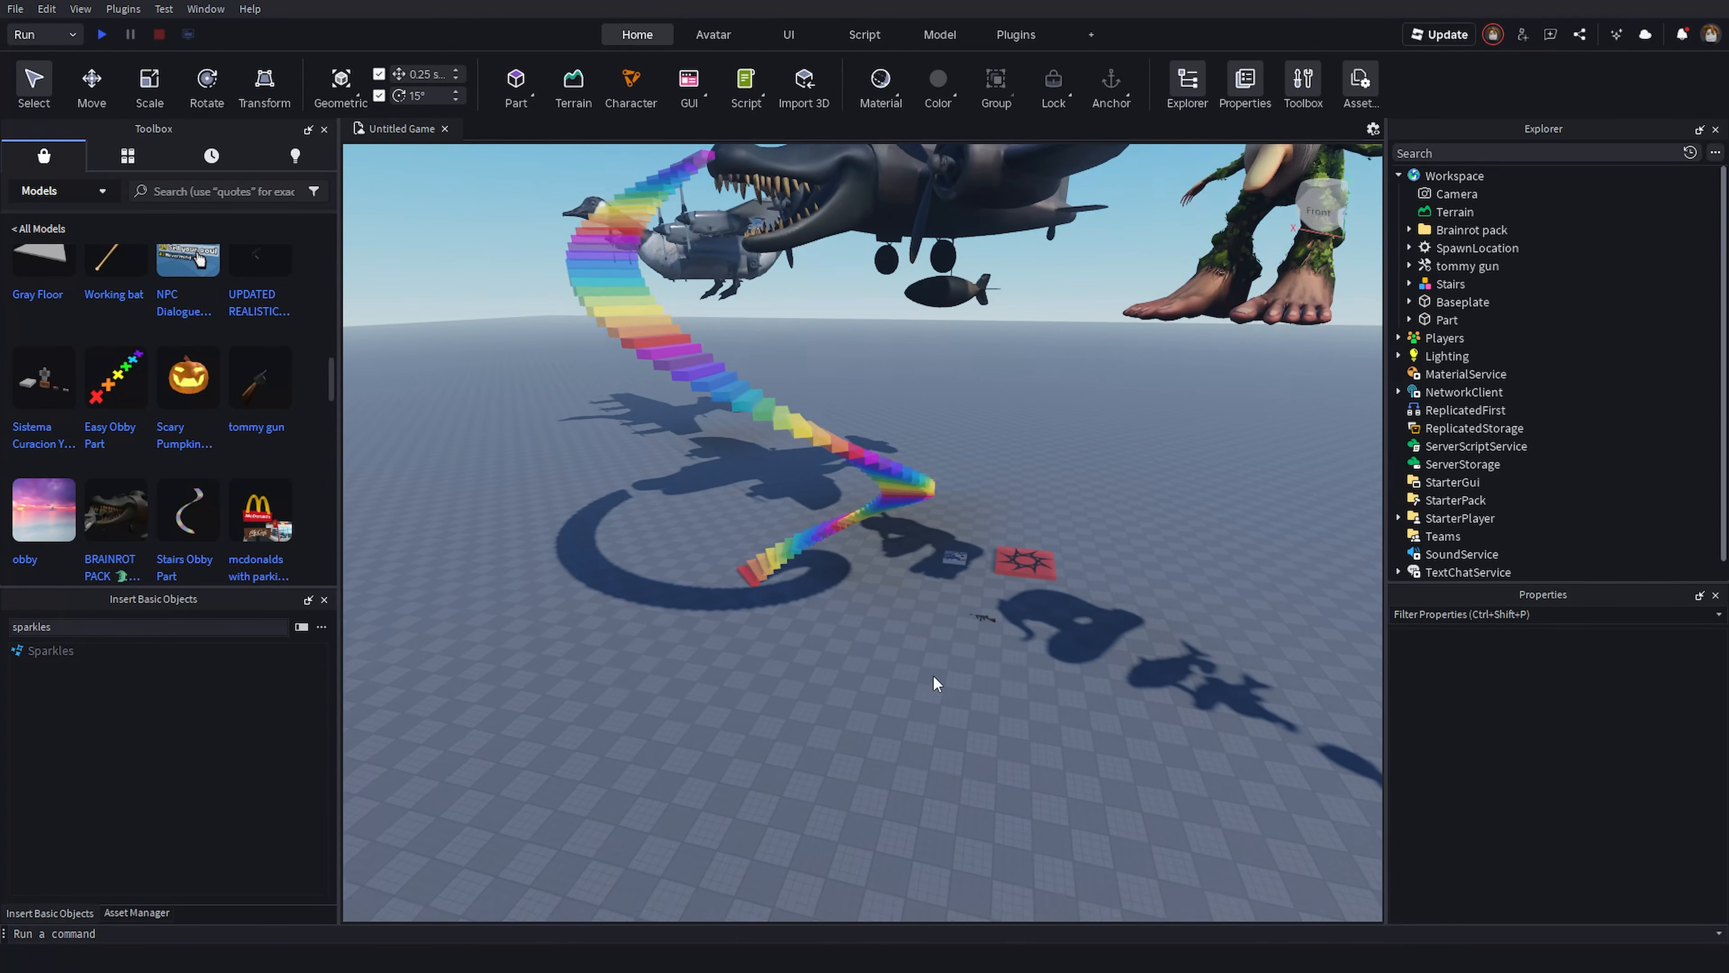
key("d")
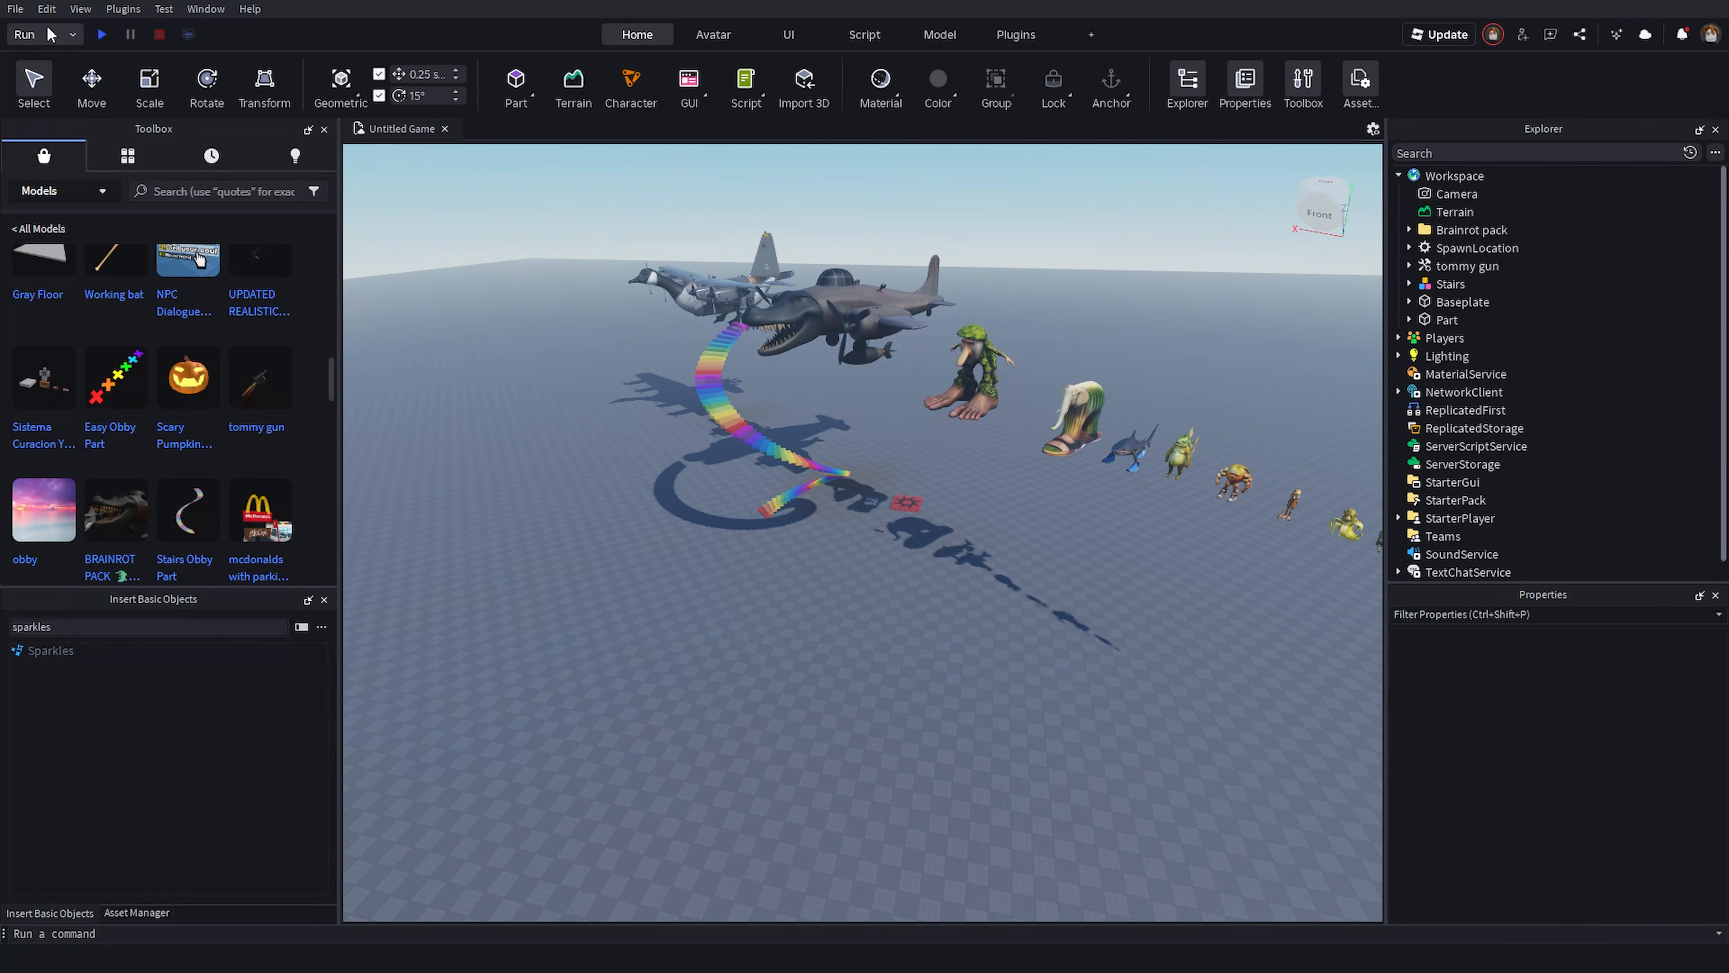
left_click(102, 36)
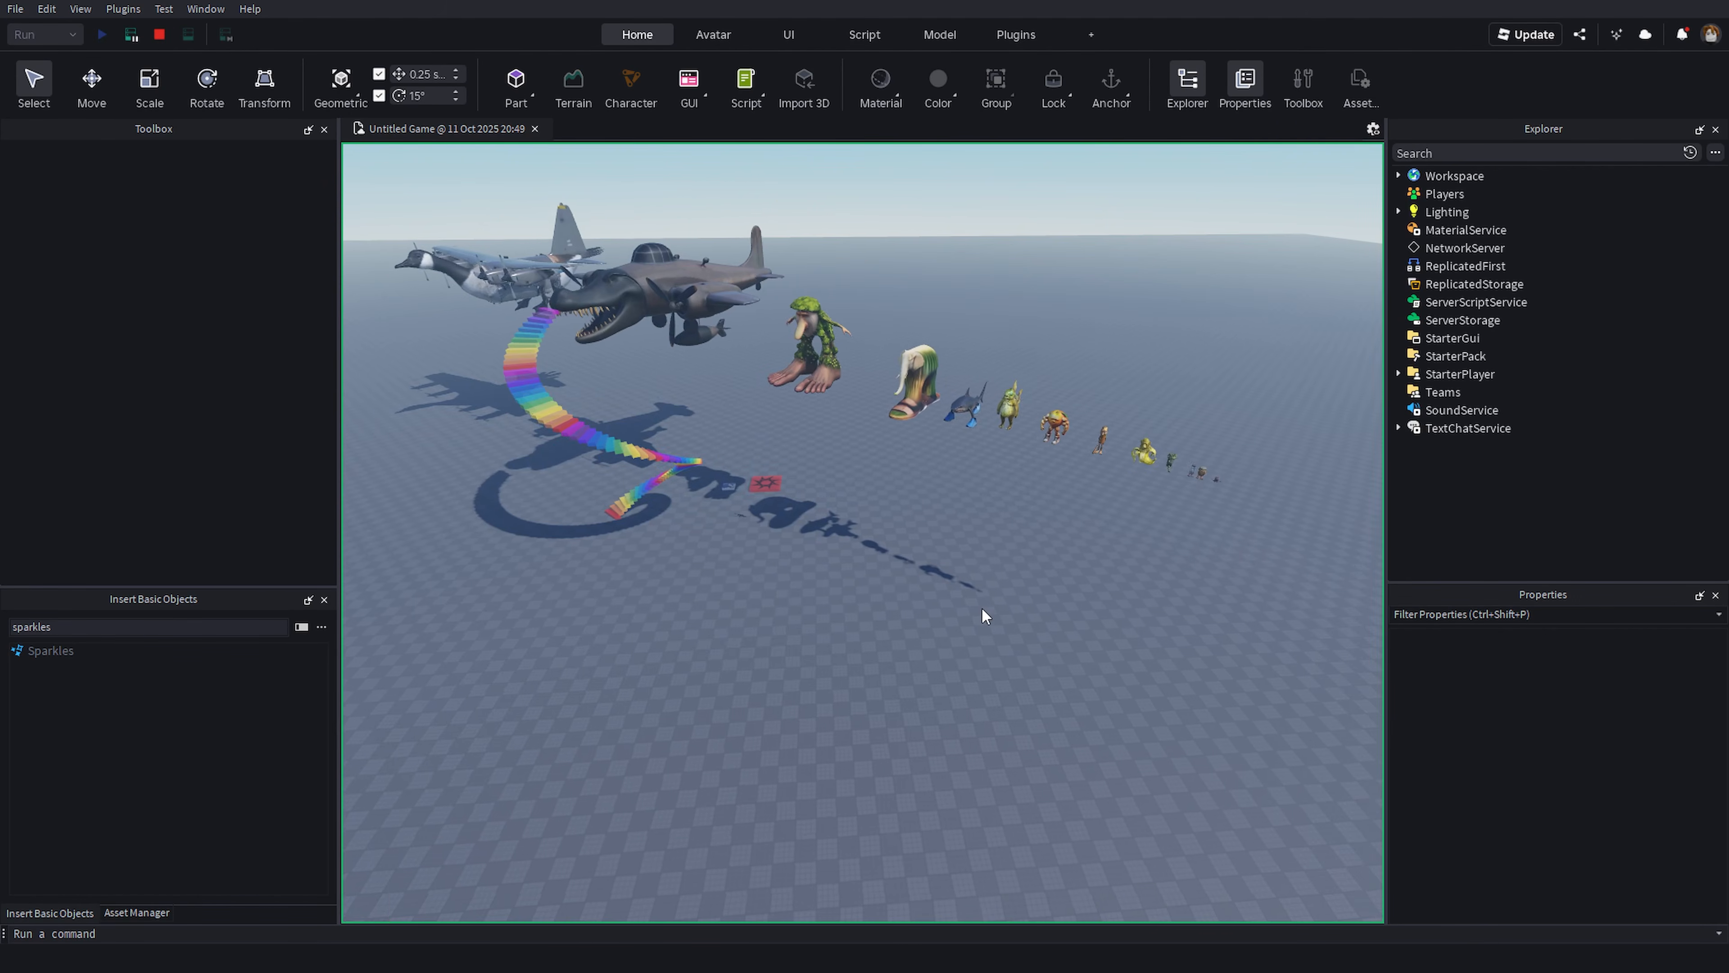
left_click(159, 34)
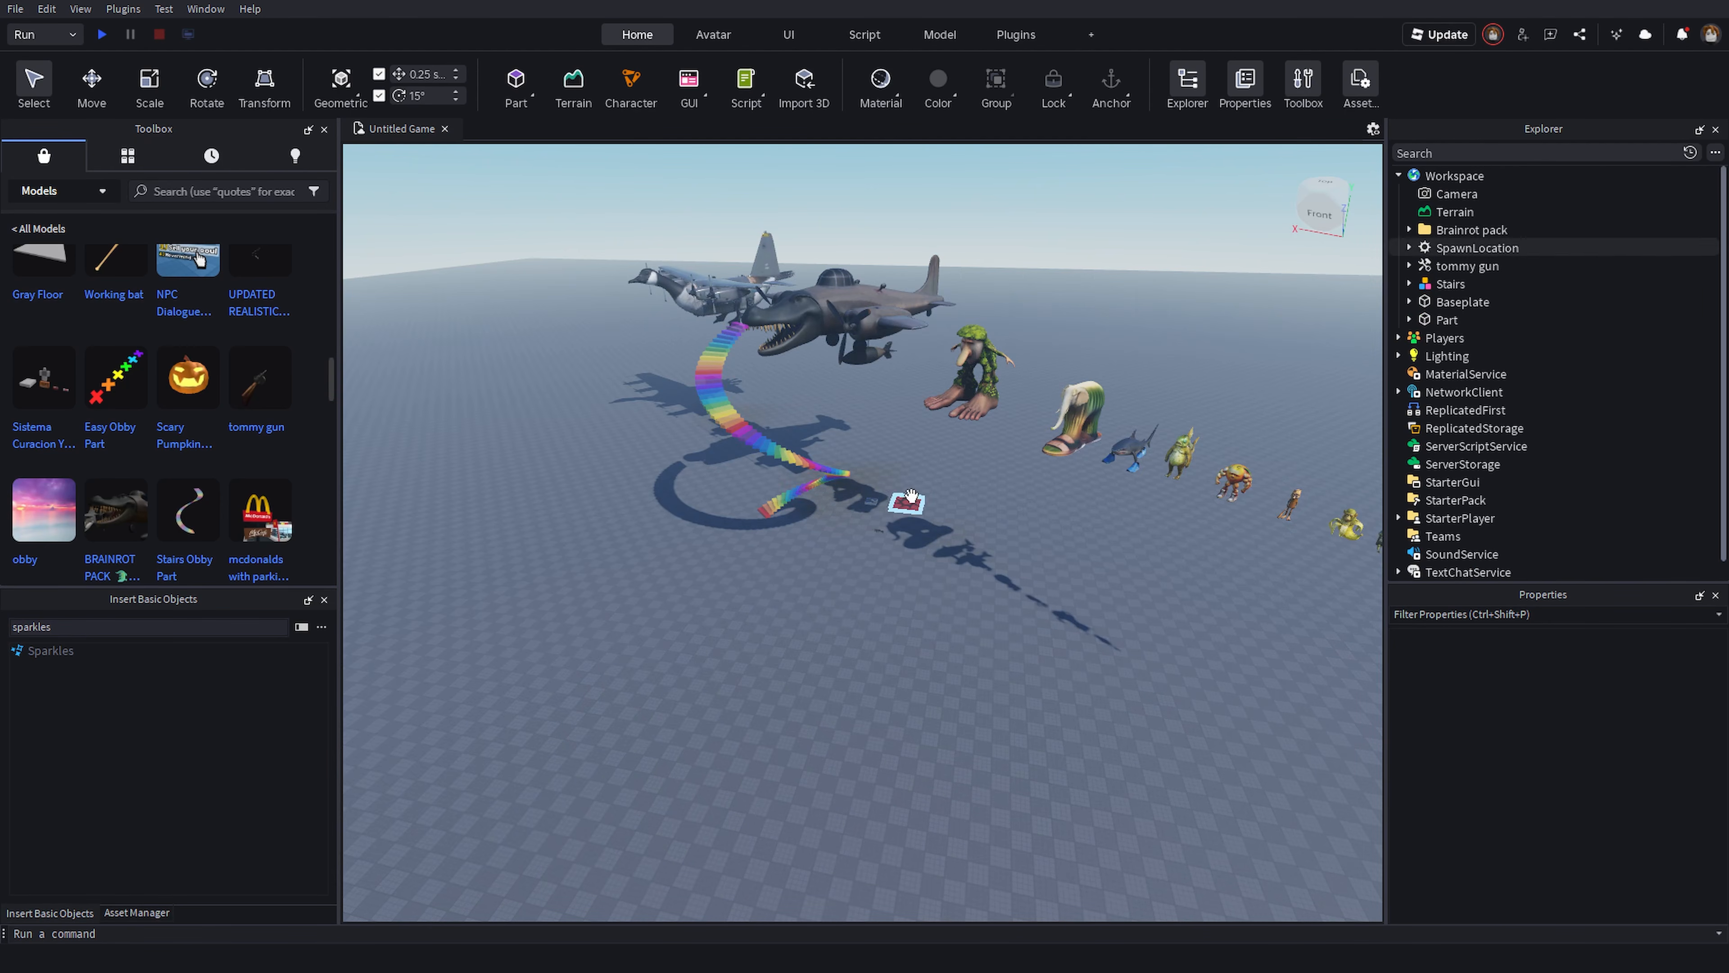
- Unanchor the Lirili model's Object_0 mesh part by turning off its Anchored property
right_click_drag(797, 426, 907, 486)
left_click(757, 350, "alt")
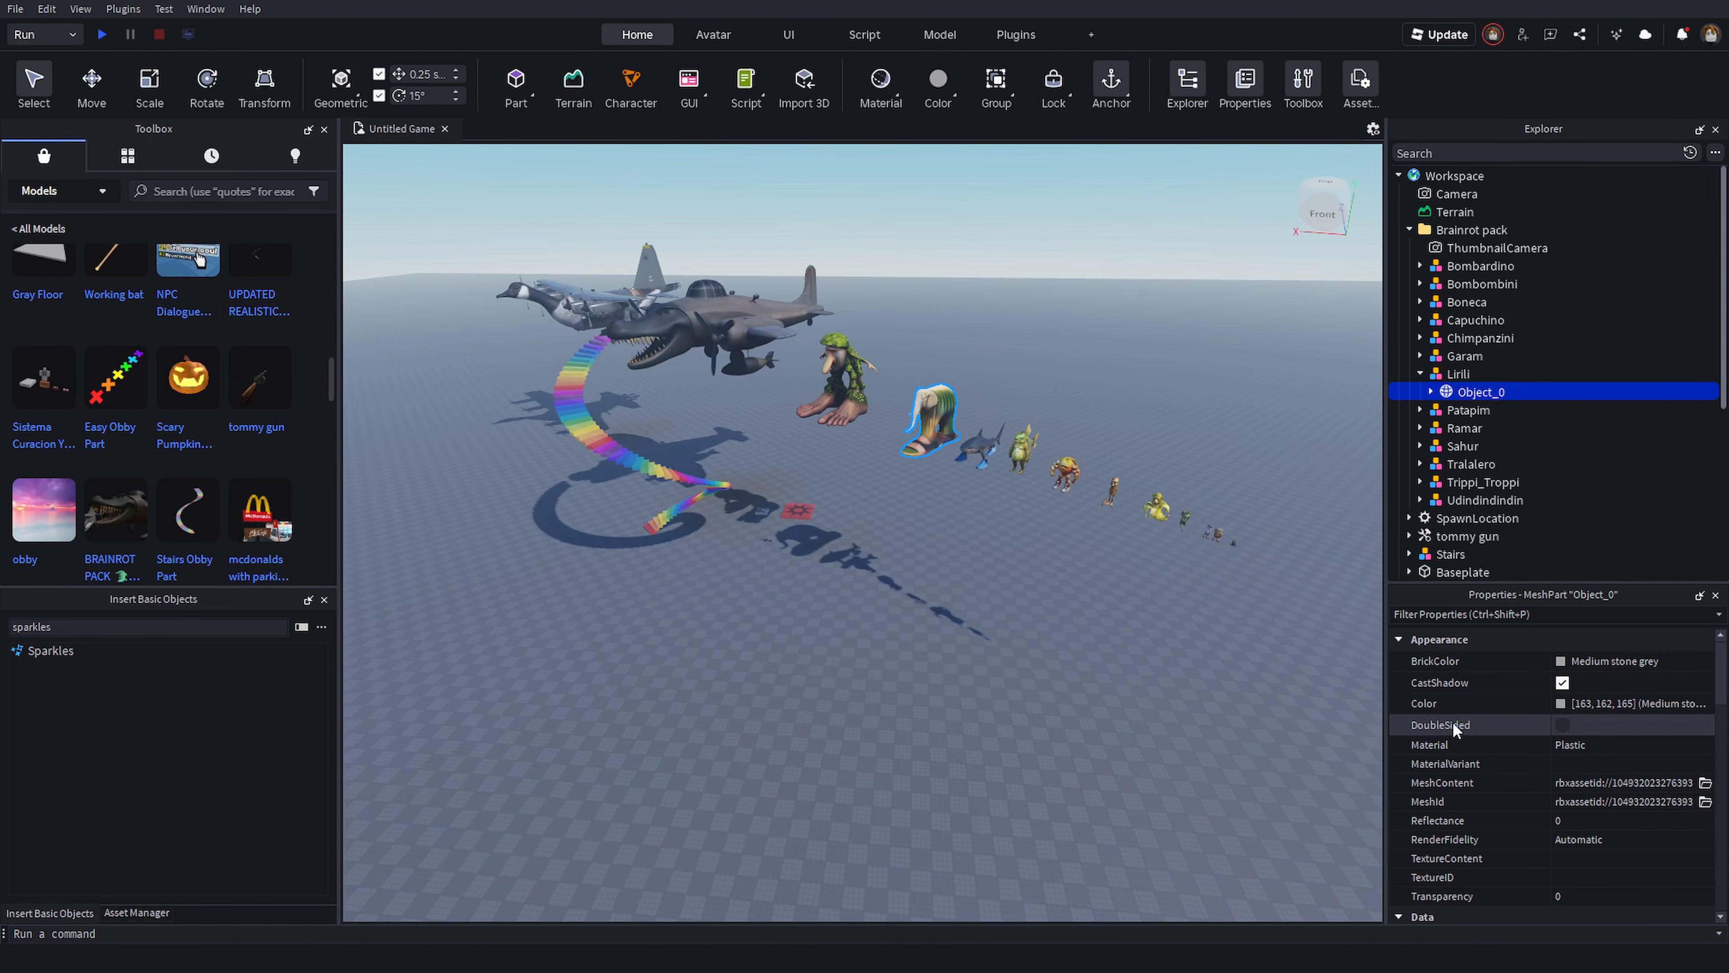
scroll(1554, 762, "down", 10)
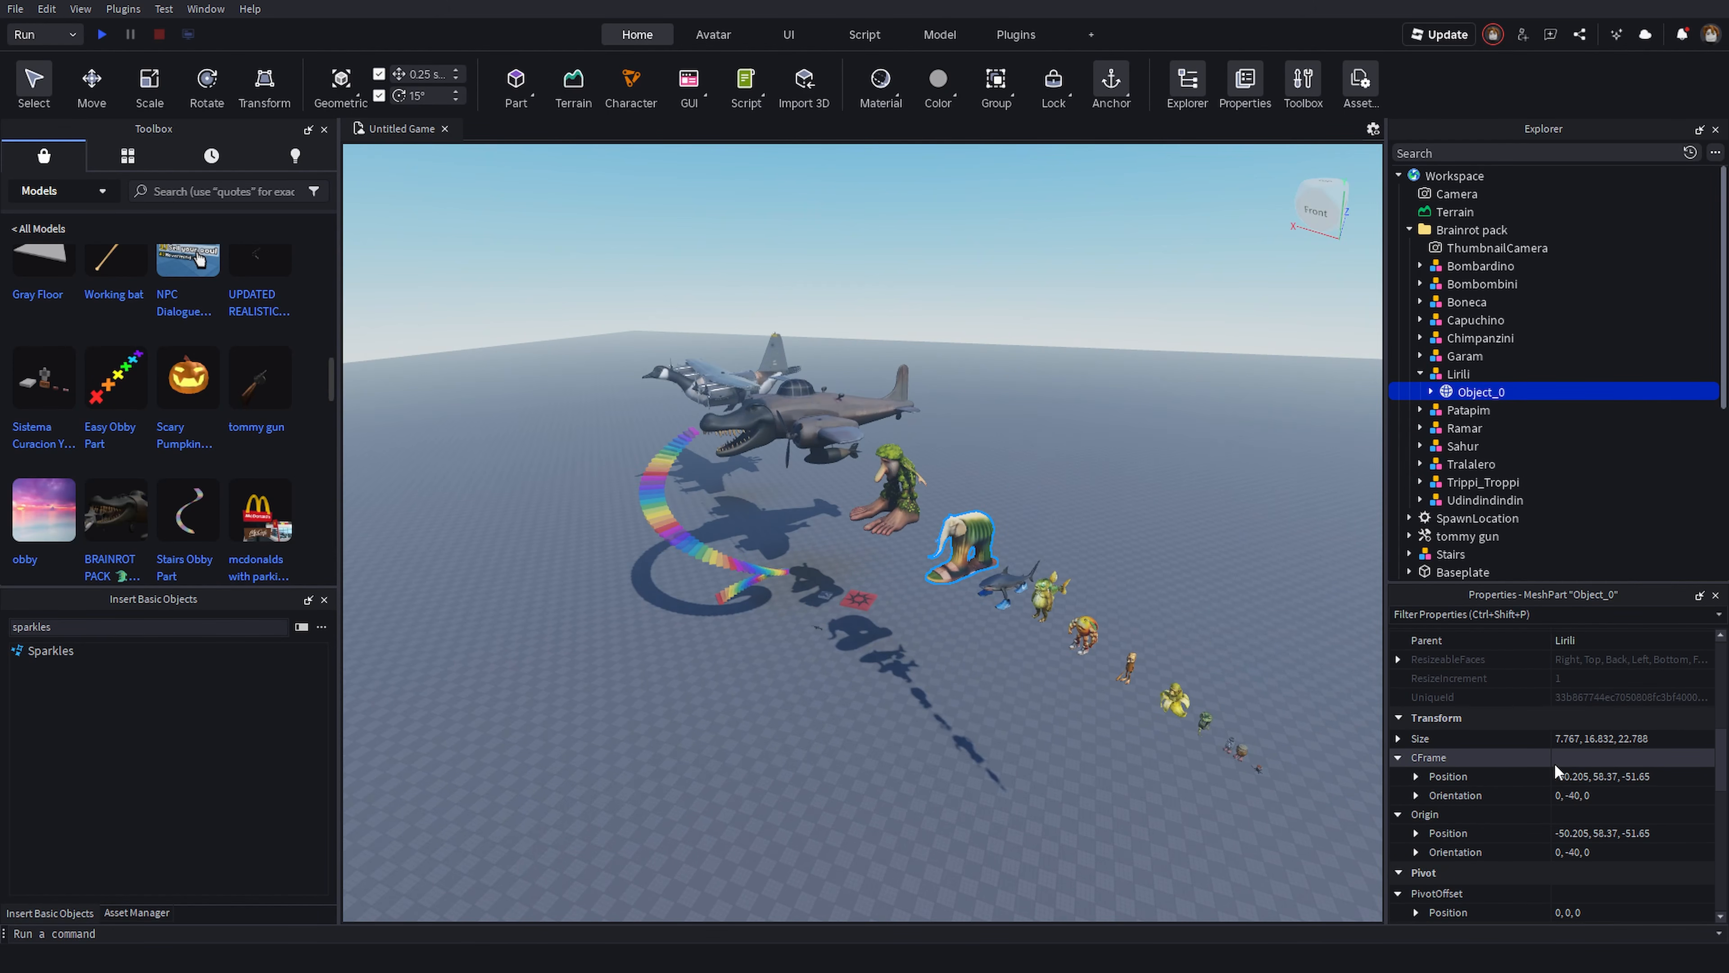
scroll(1578, 797, "down", 3)
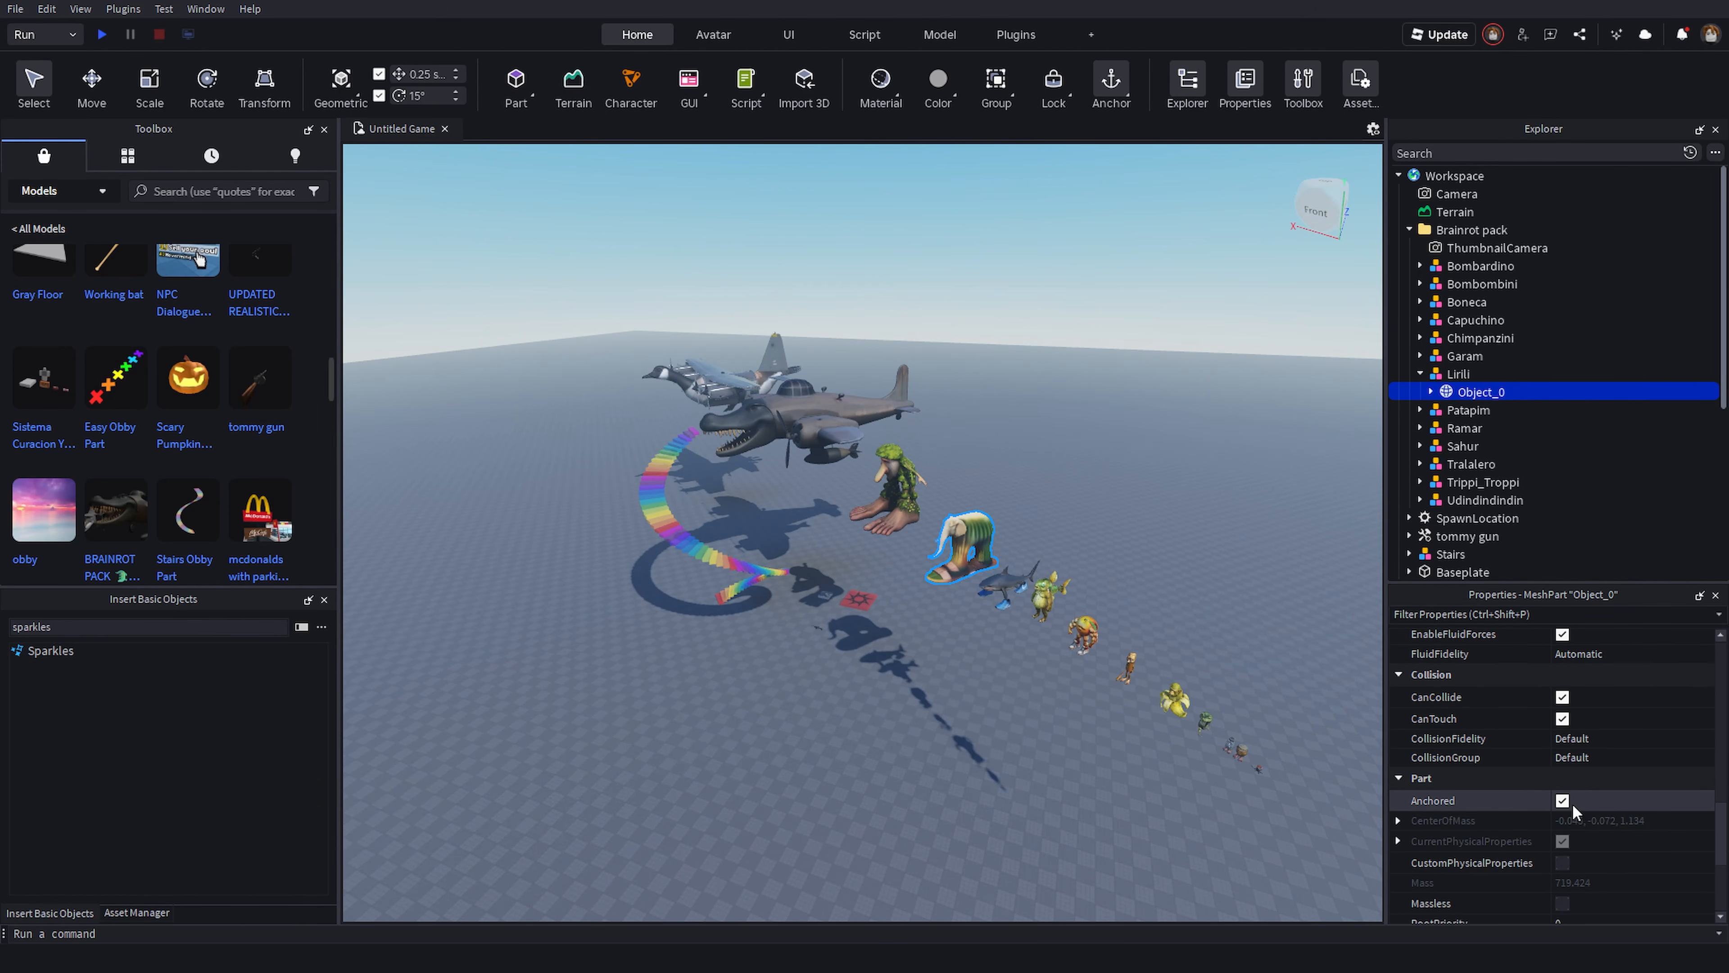
left_click(1564, 801)
right_click_drag(1099, 441, 1235, 518)
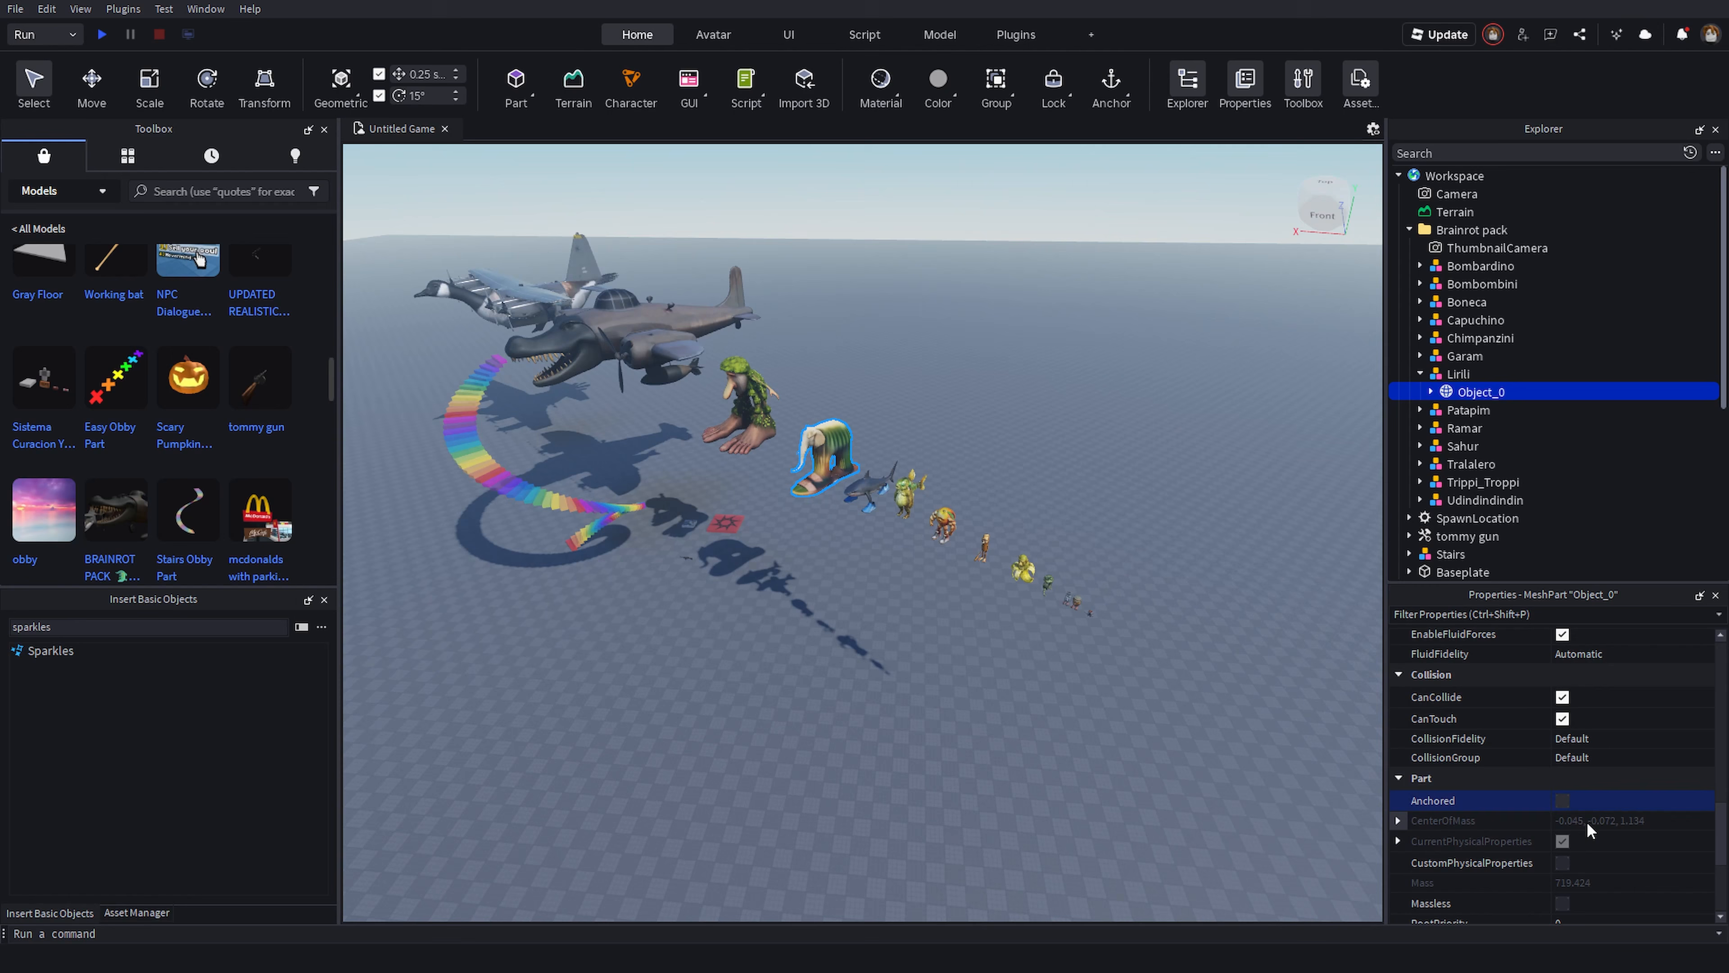
left_click(973, 665)
- Orbit the camera around the row of brainrot models to inspect them
right_click_drag(992, 645, 981, 605)
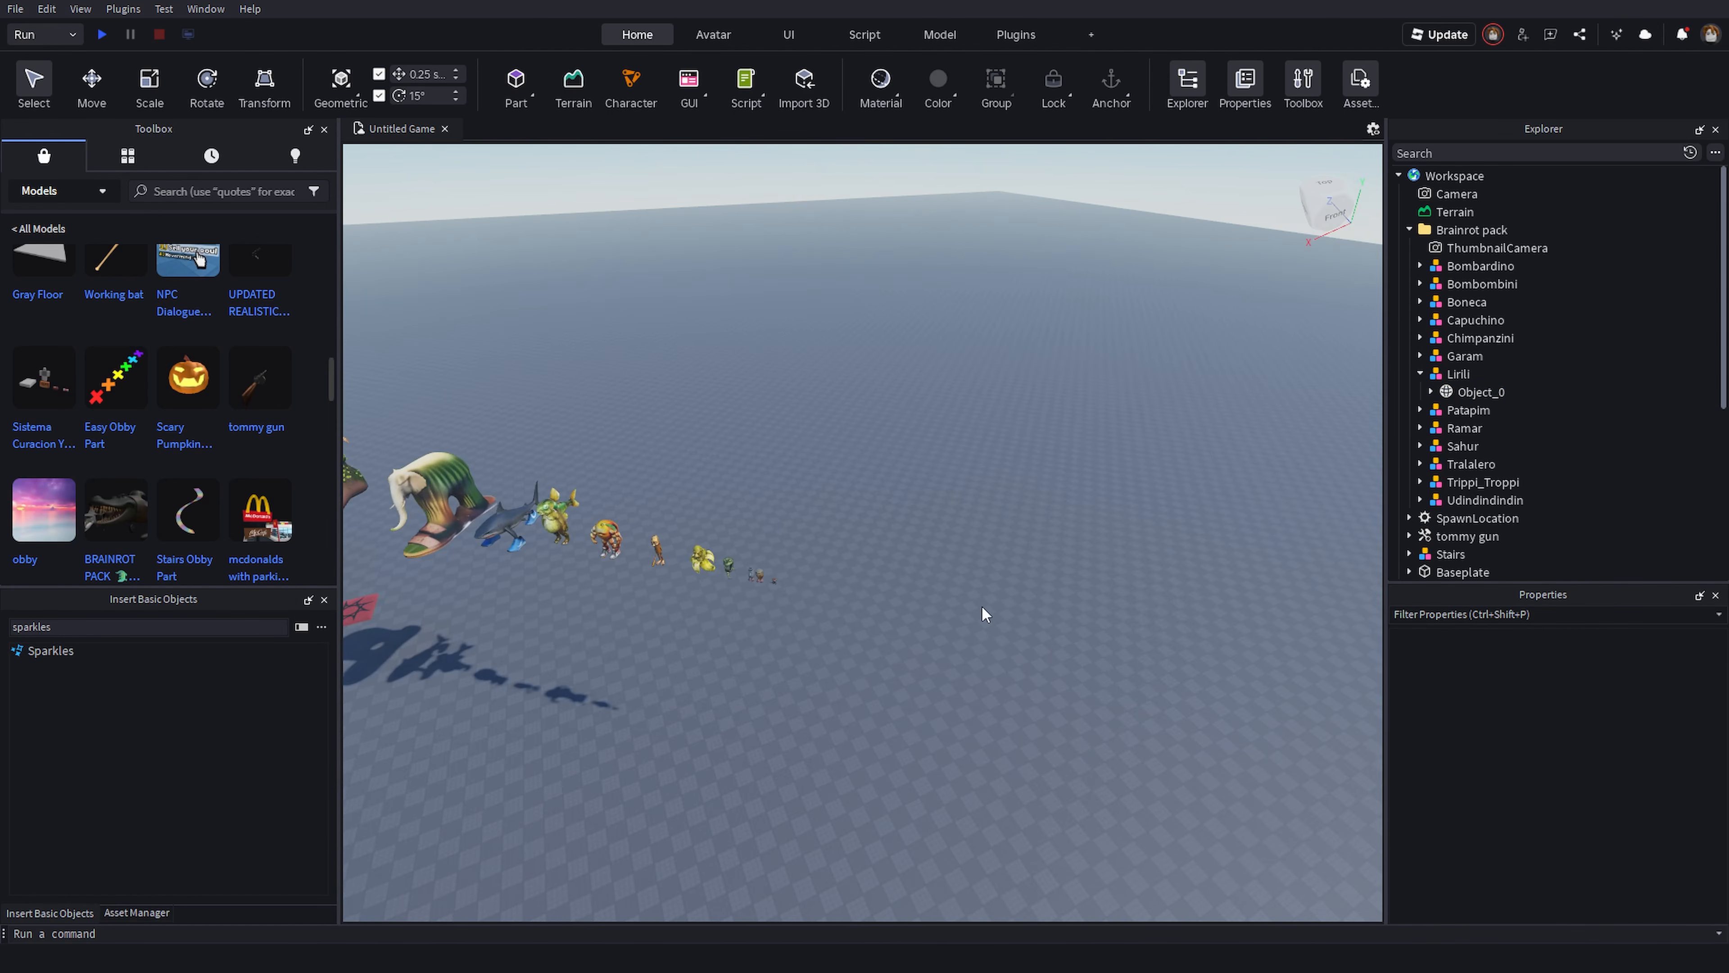
key("d")
right_click_drag(1100, 540, 1110, 546)
key("w")
key("d")
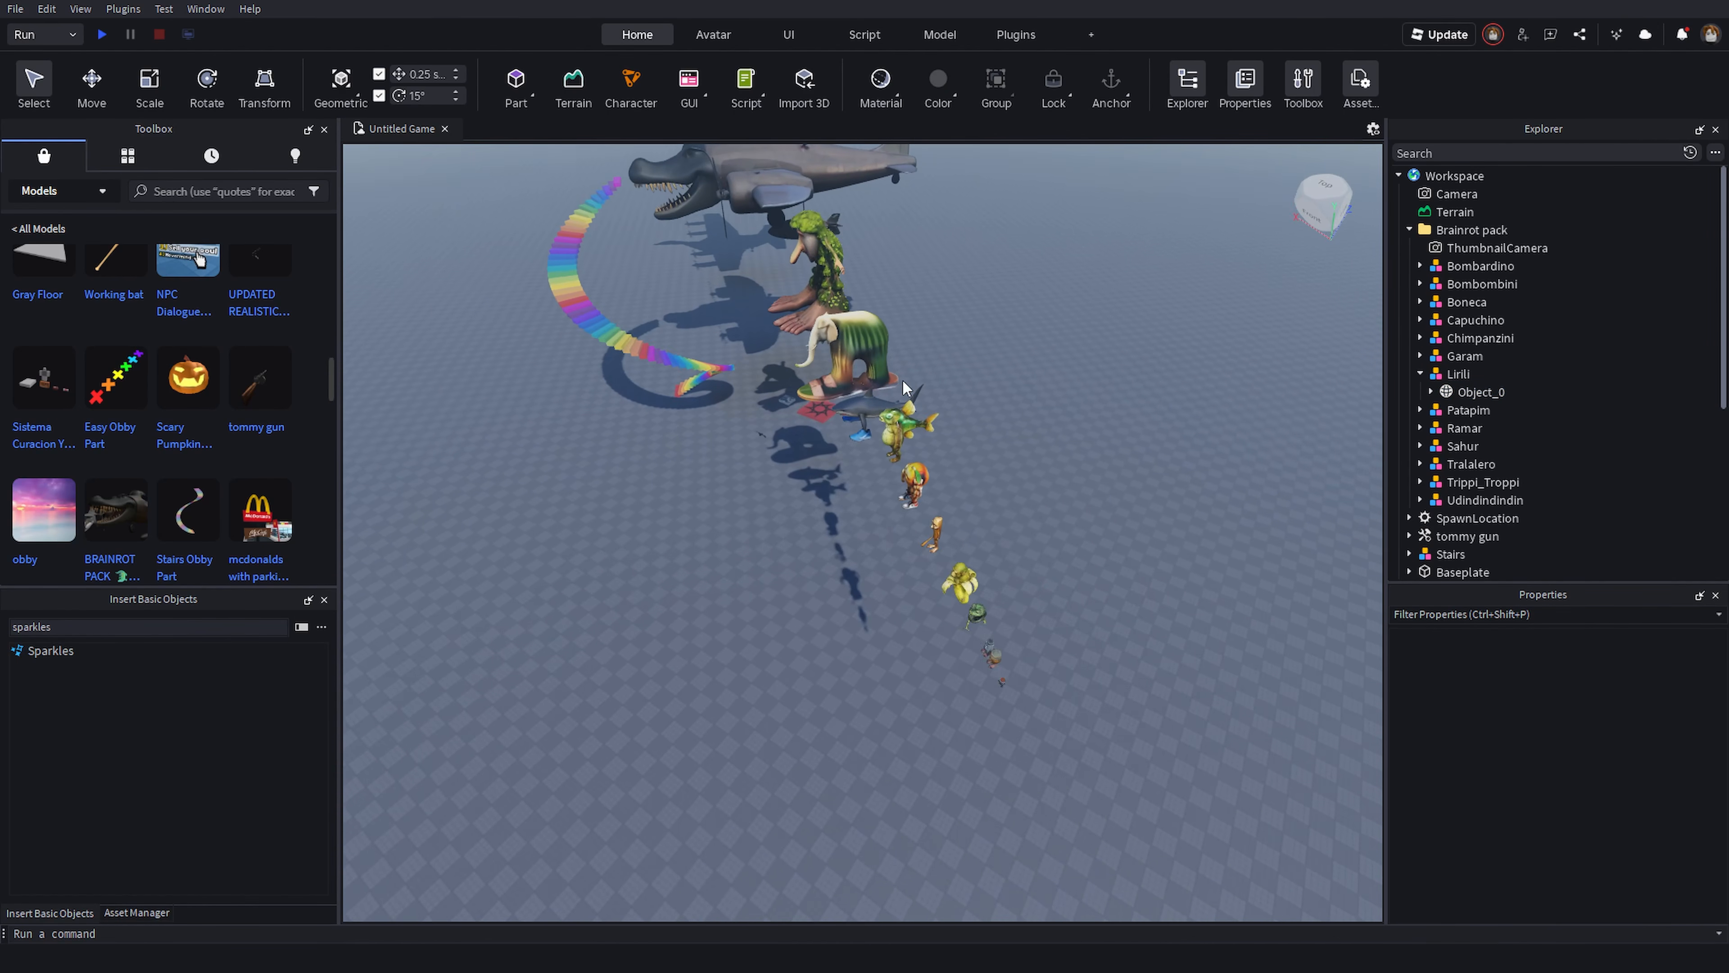
key("a")
key("a")
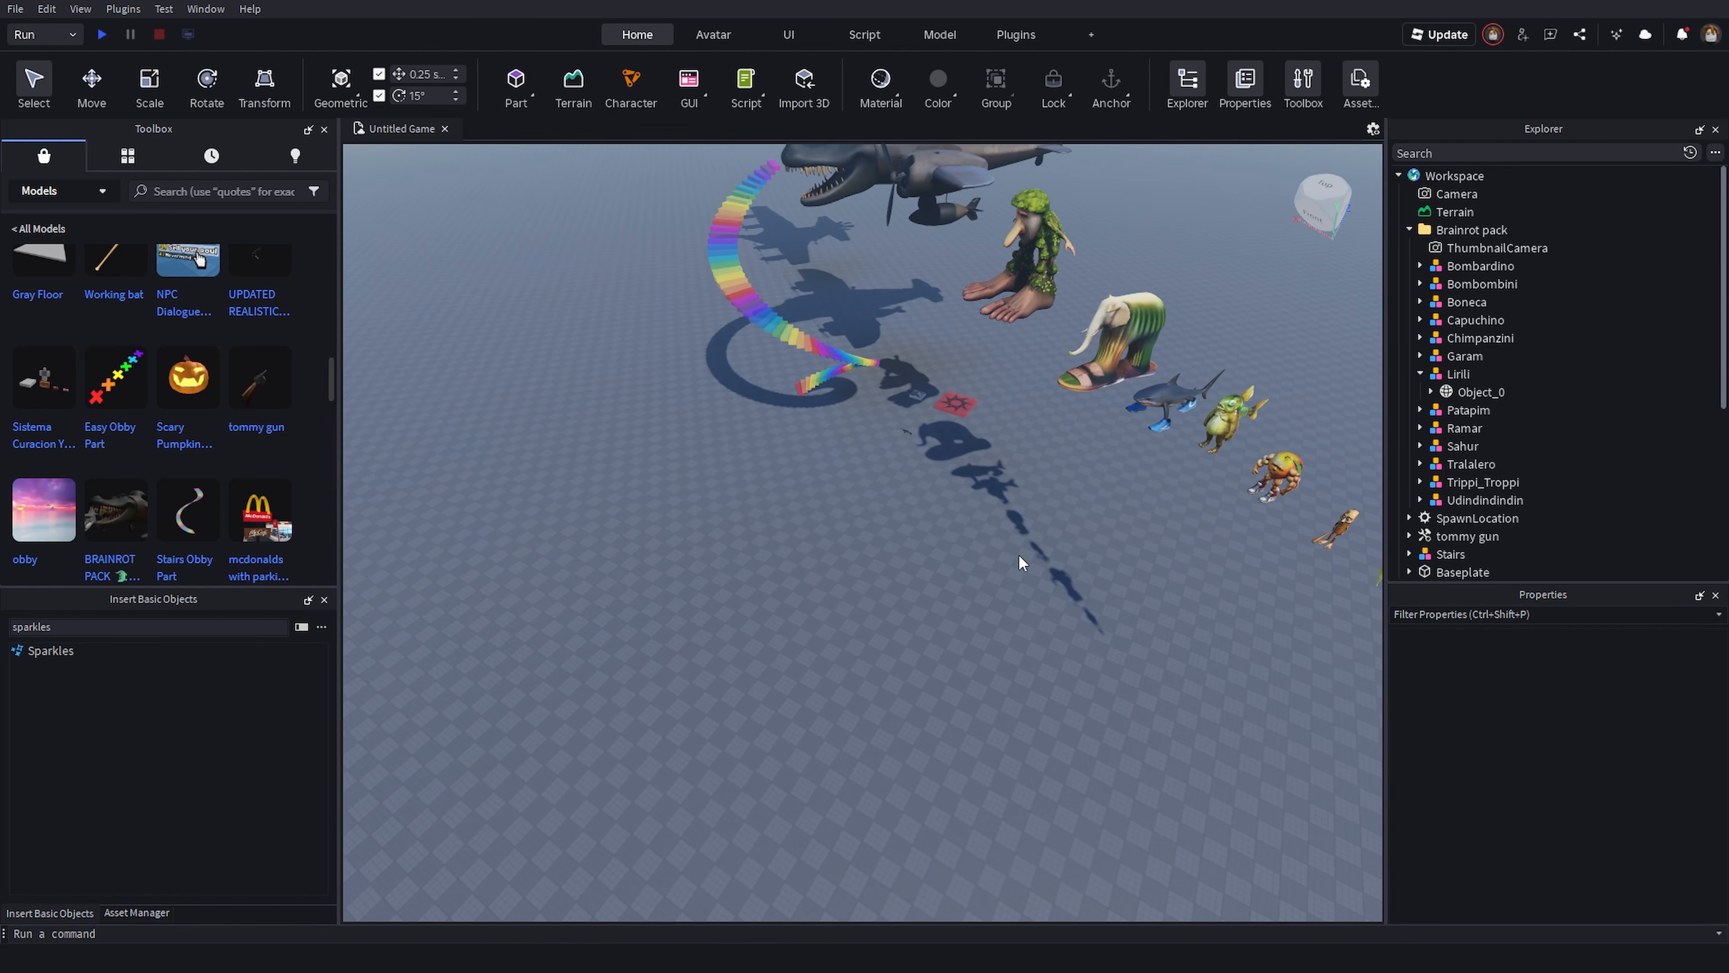
right_click_drag(1019, 556, 1109, 557)
key("a")
key("d")
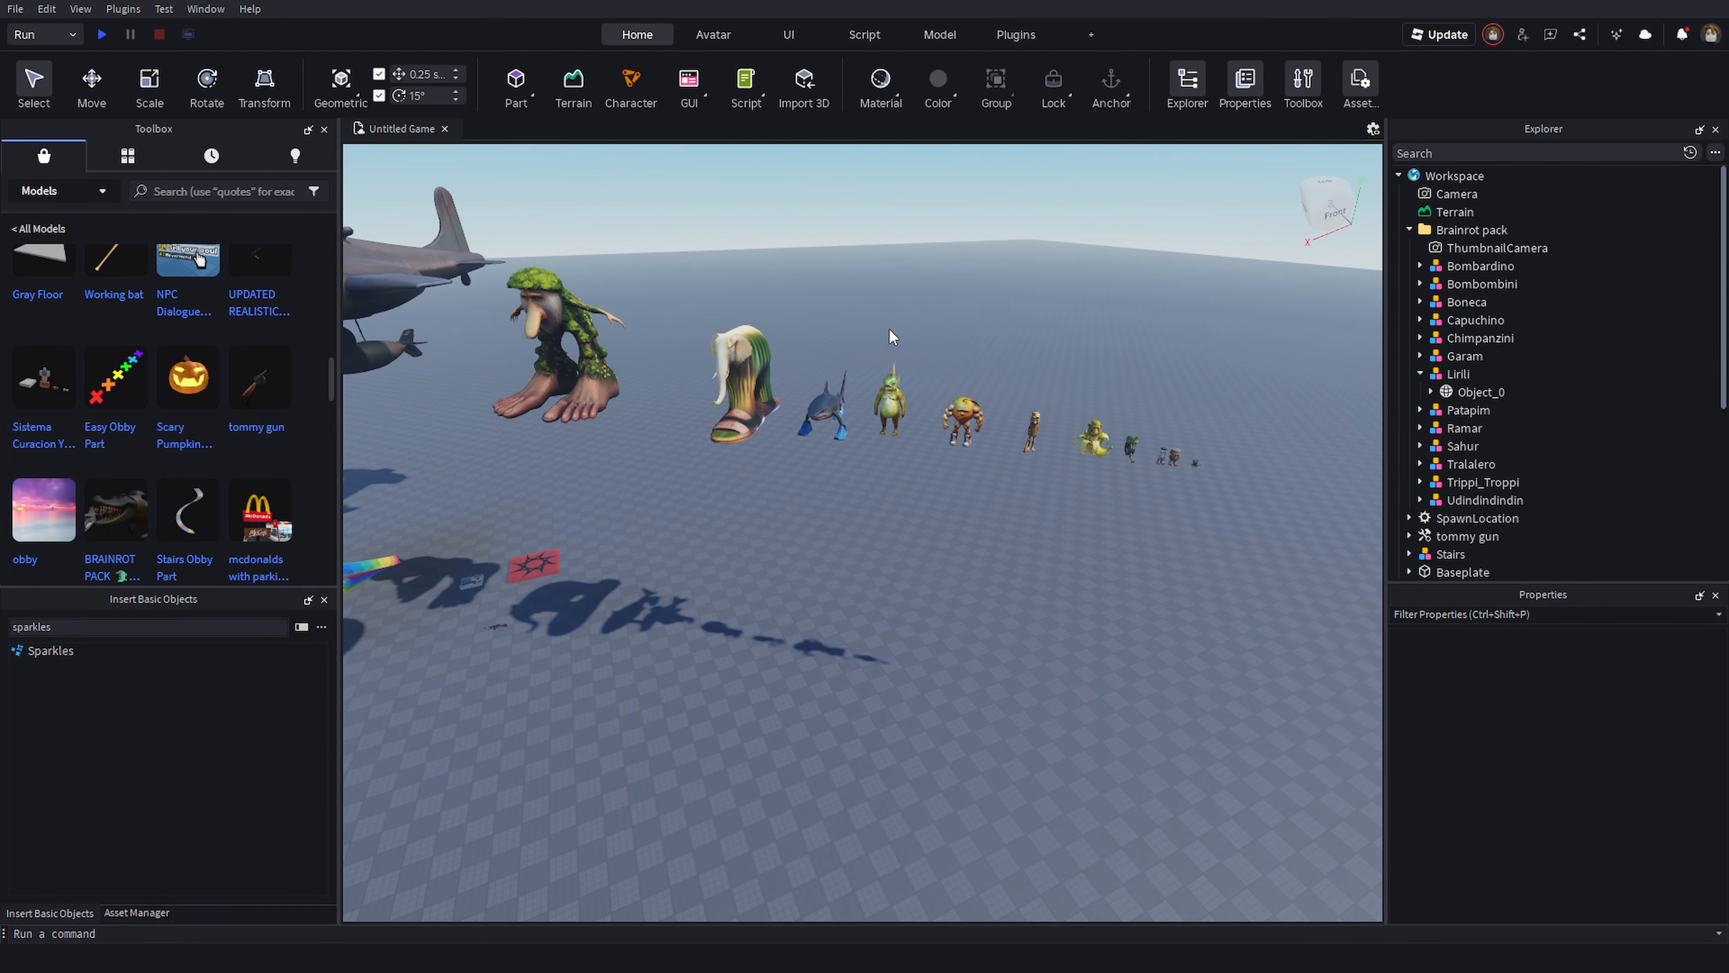
key("d")
right_click_drag(889, 327, 909, 303)
key("d")
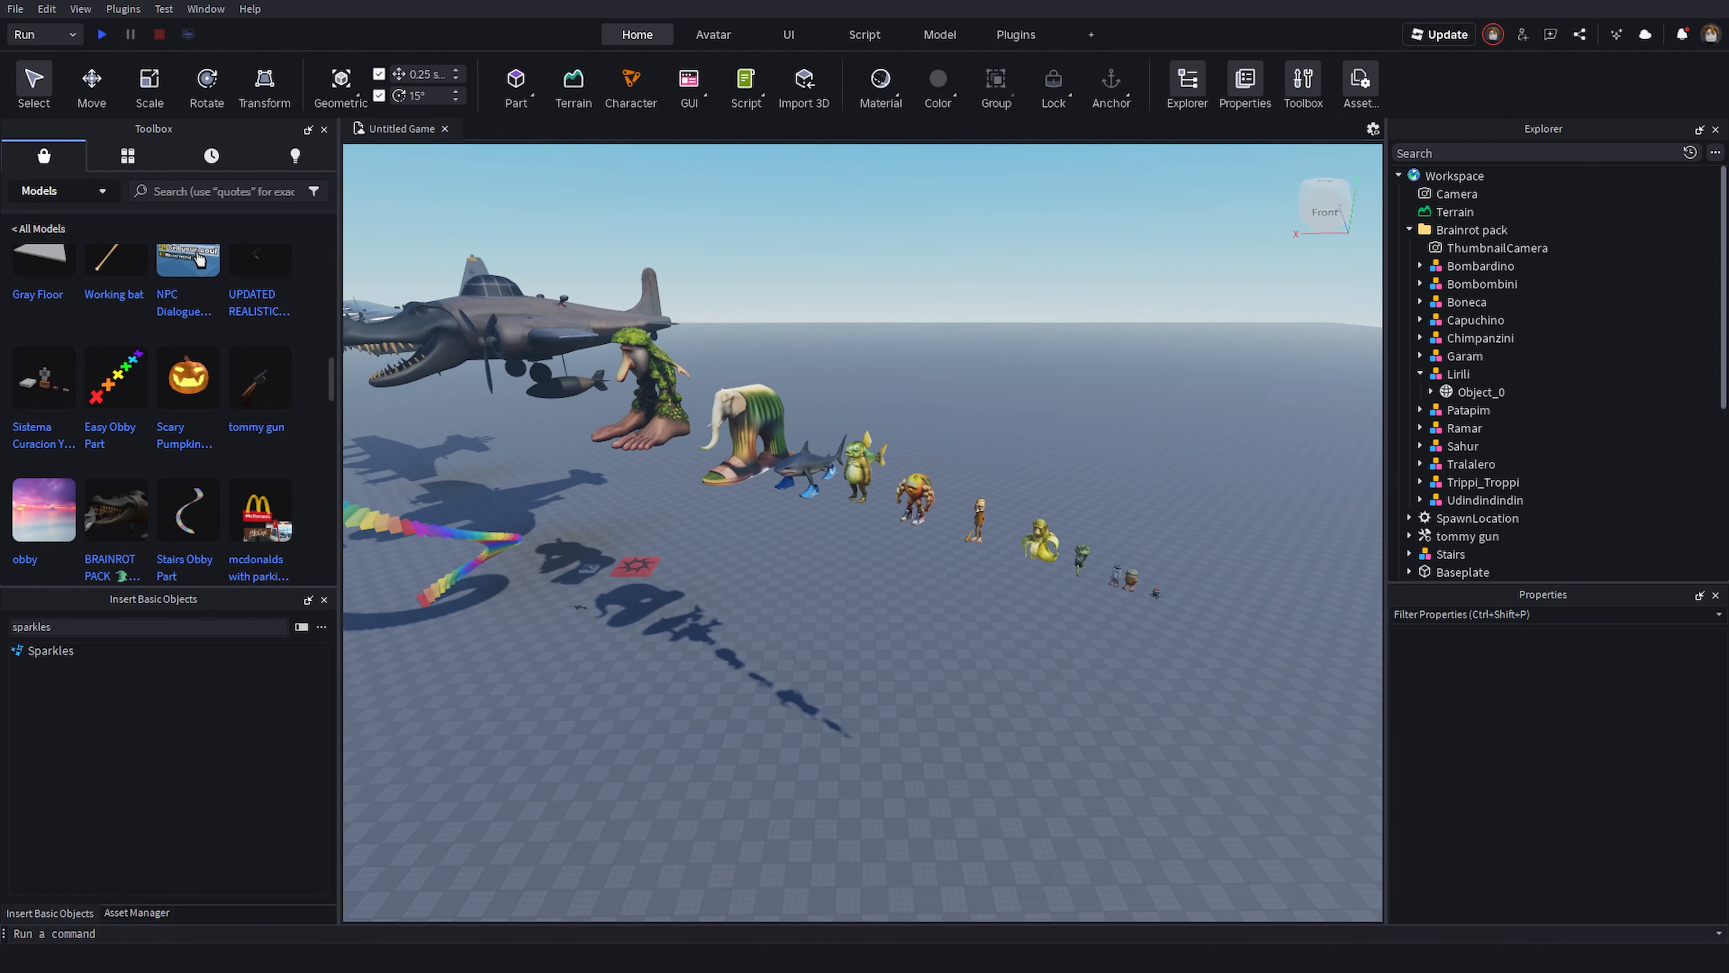
right_click_drag(673, 292, 673, 292)
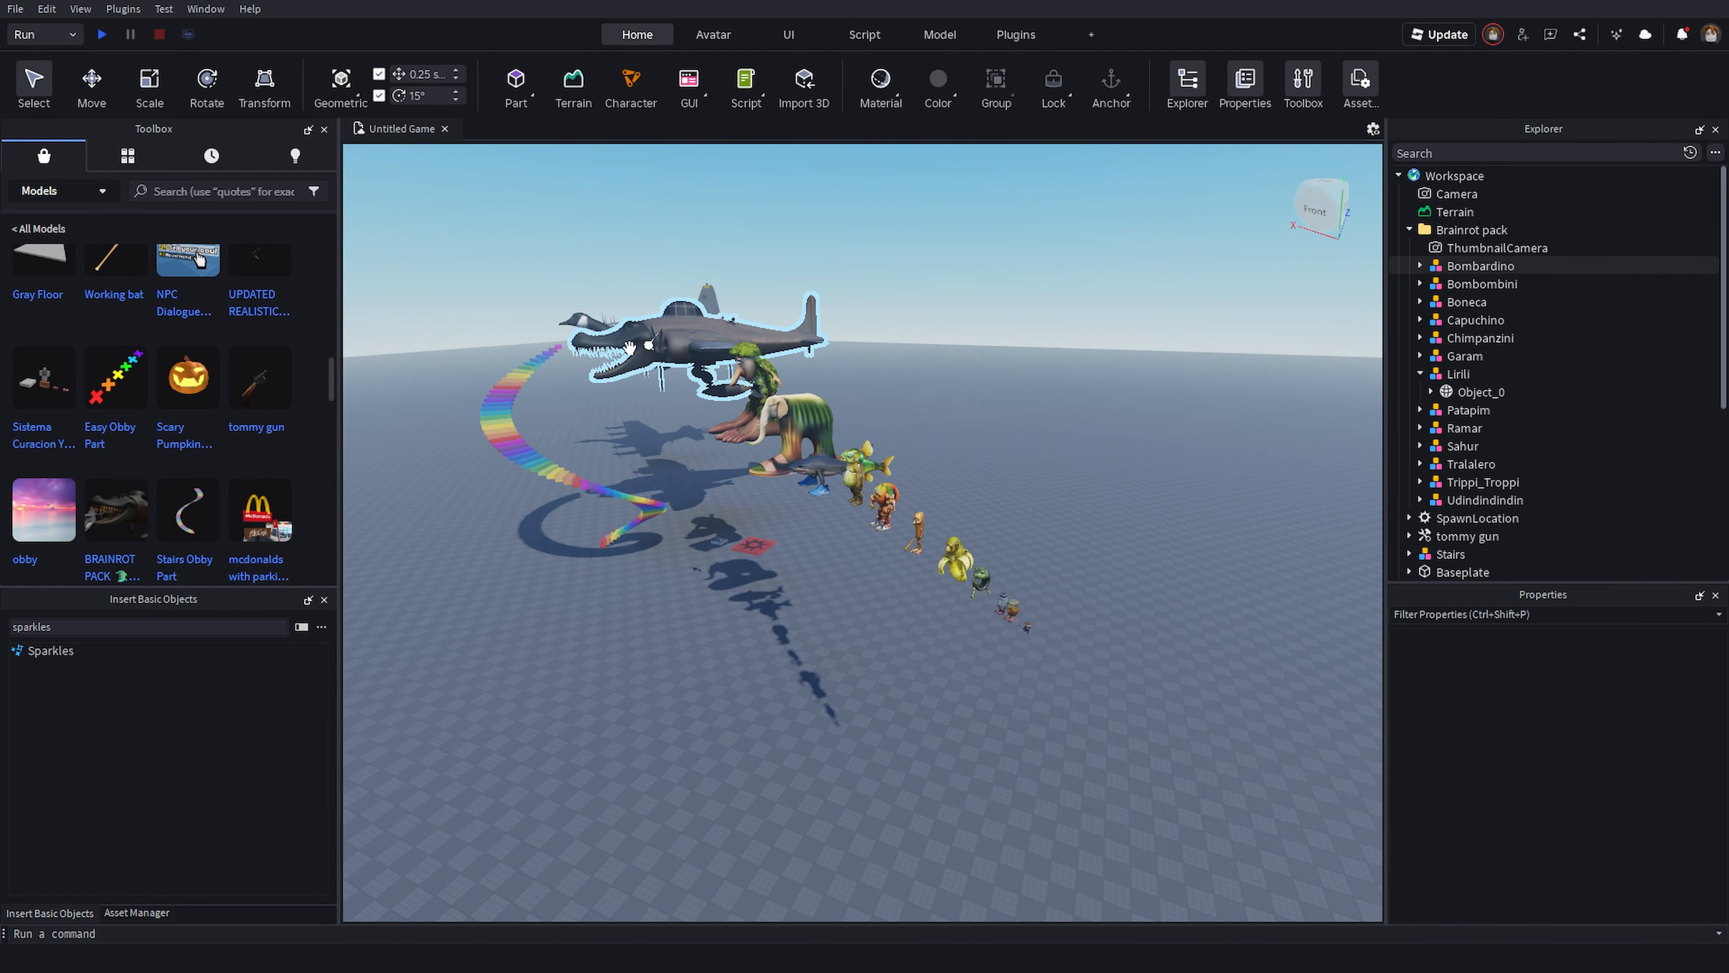
key("w")
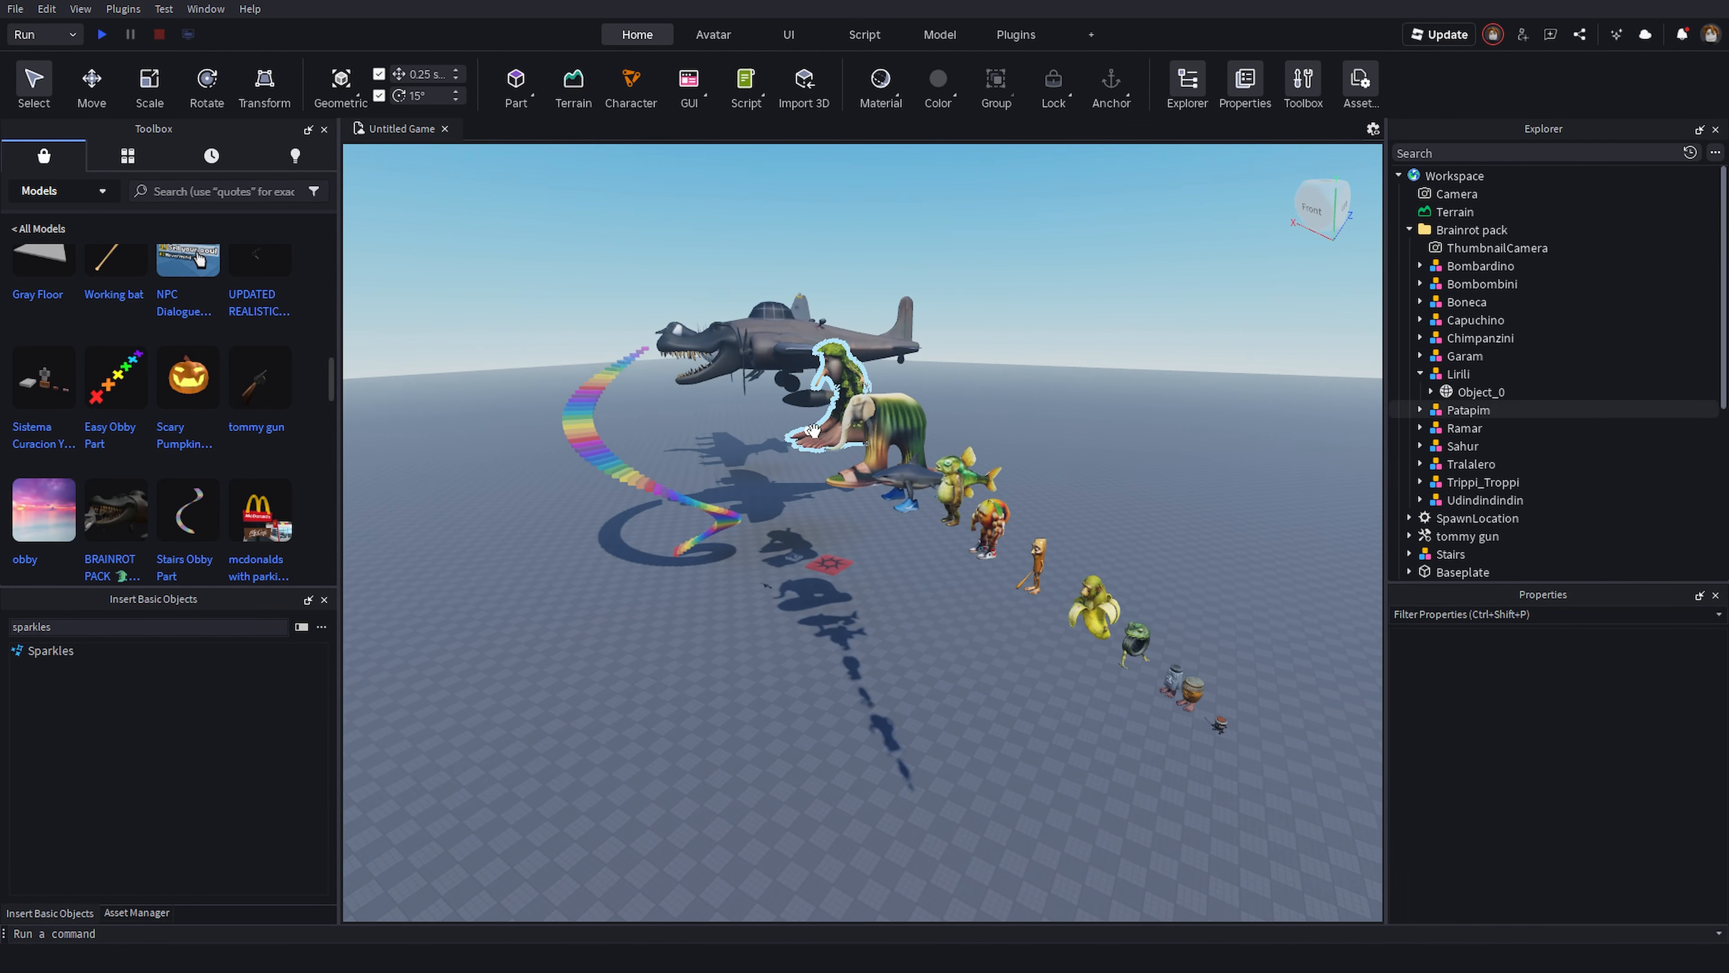
- Run the simulation to watch the unanchored model fall, and stop it
left_click(102, 34)
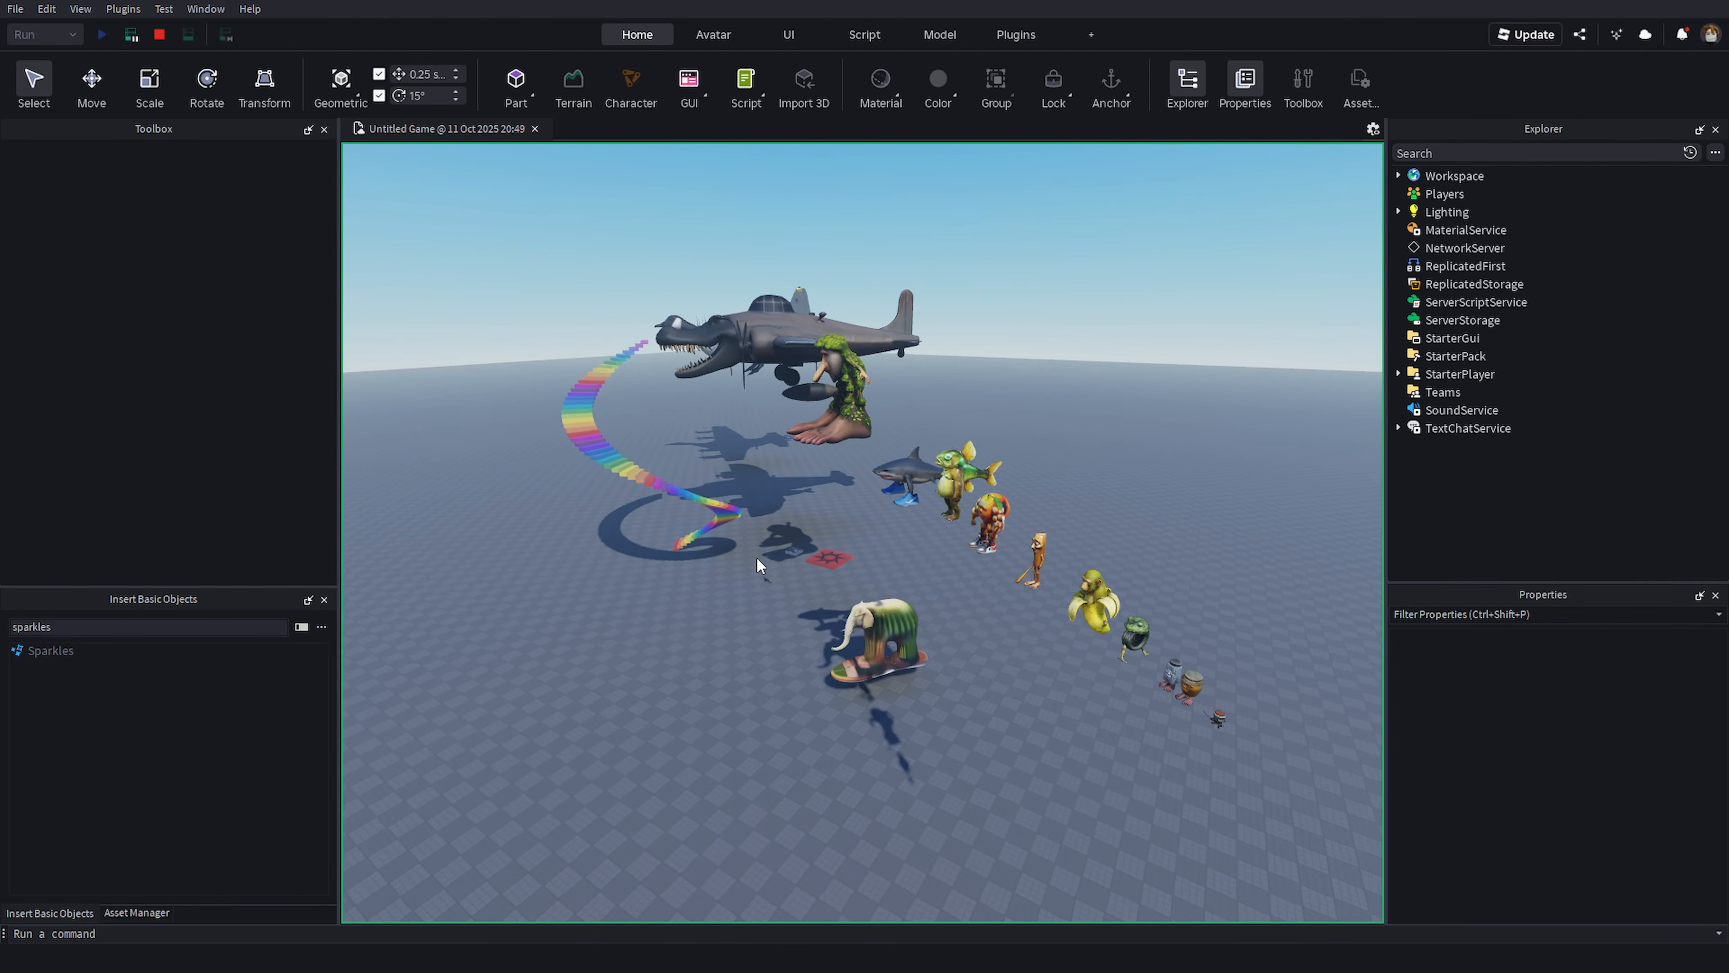
right_click_drag(757, 557, 739, 591)
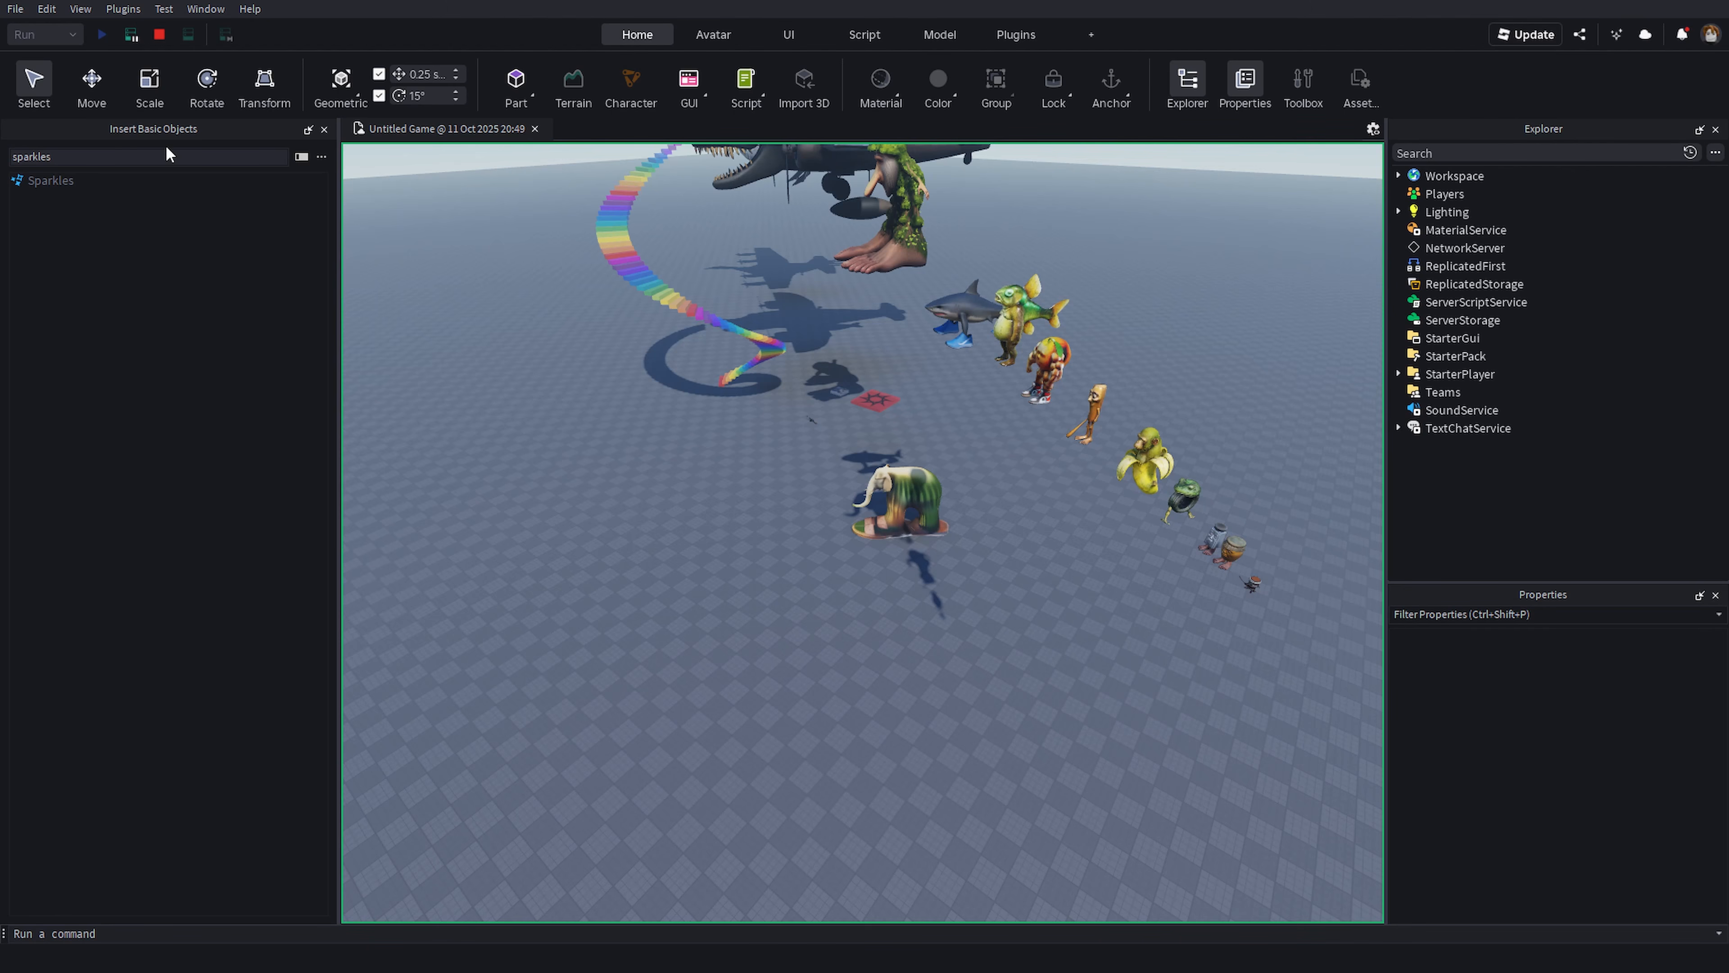
left_click(161, 42)
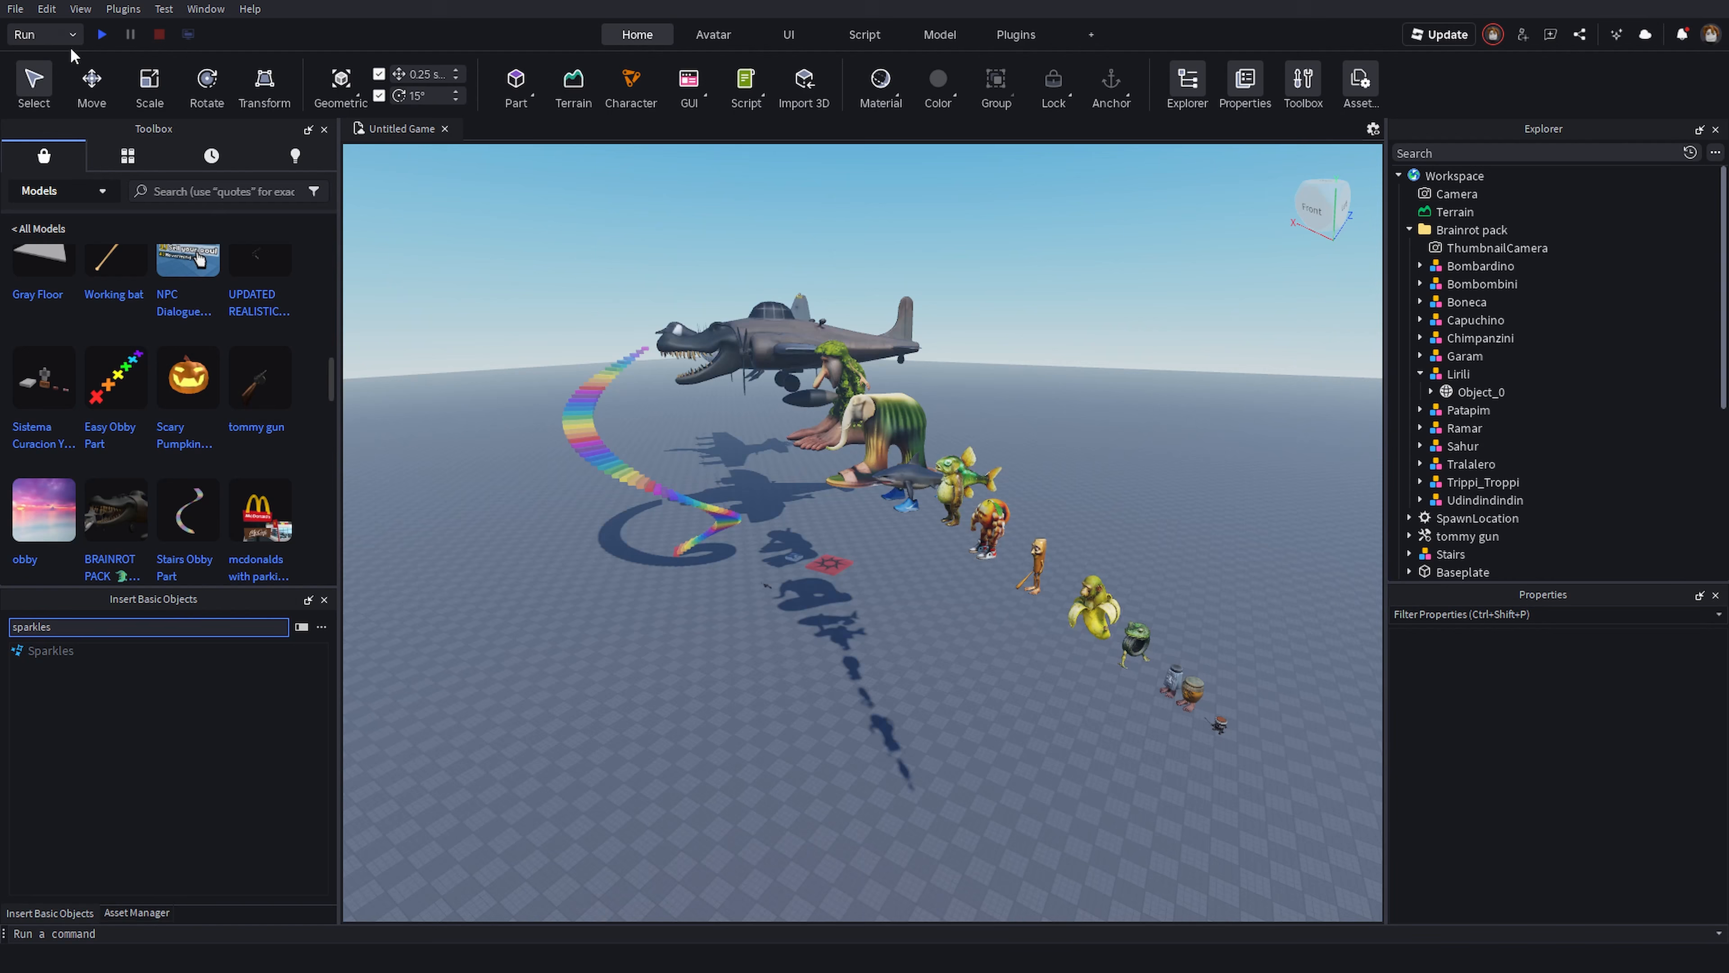
- Switch the test mode to Team Test, briefly trying Test in between
left_click(57, 35)
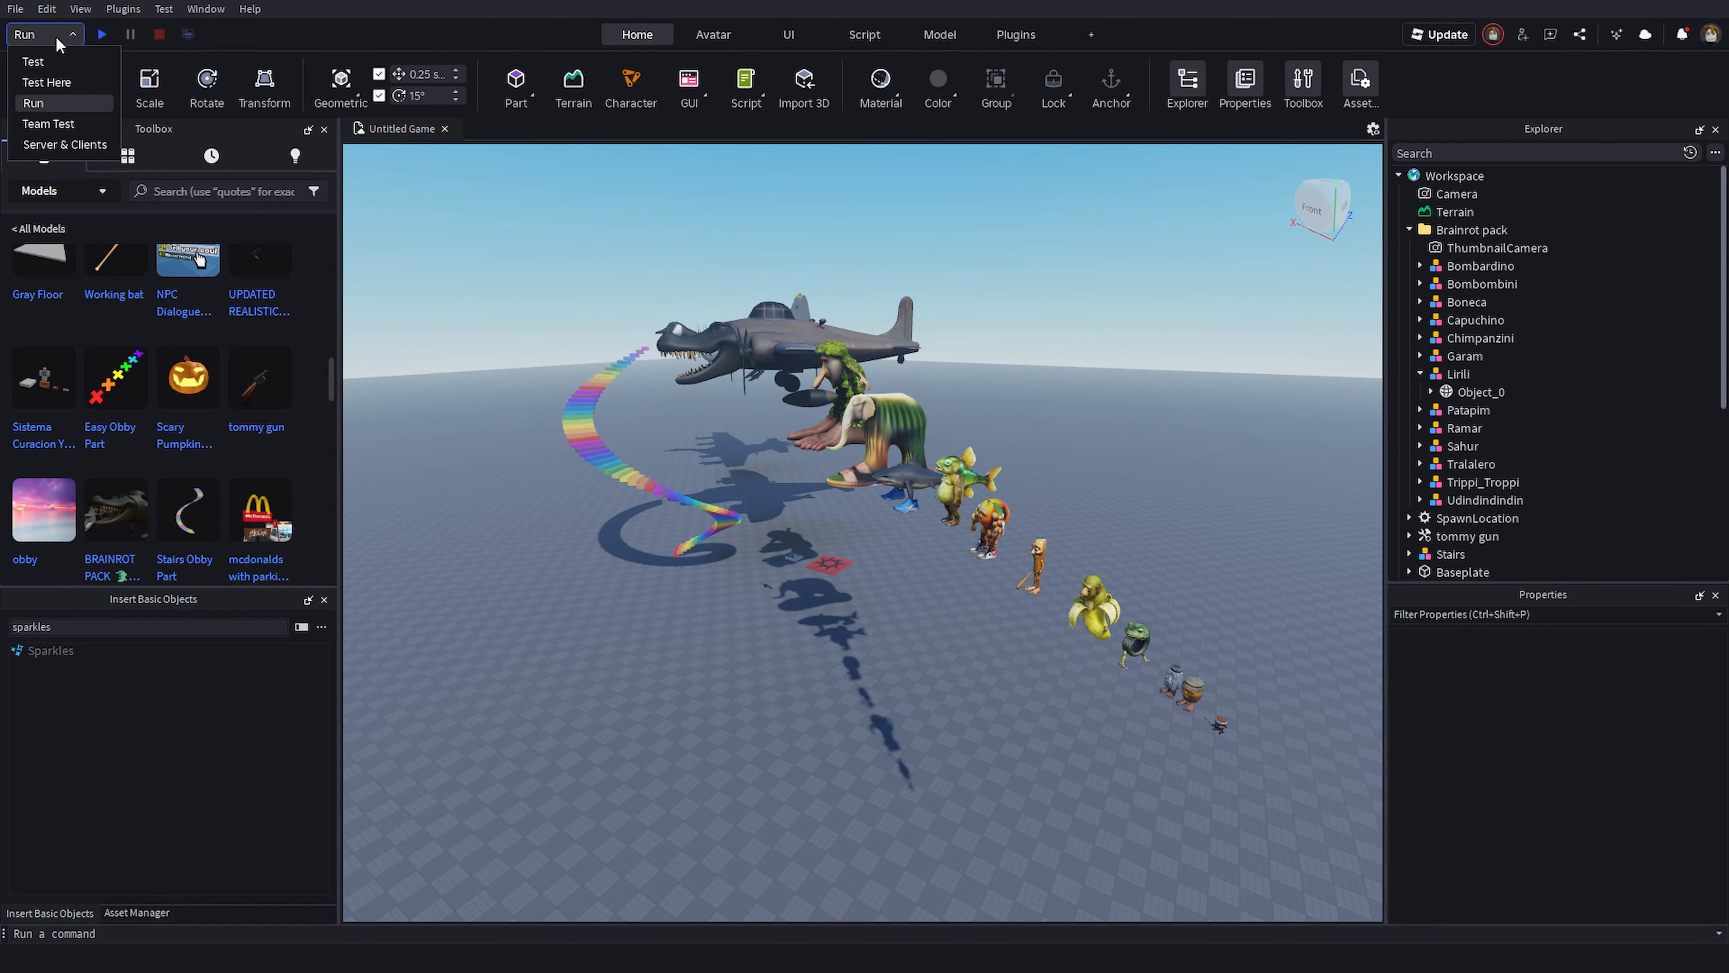
left_click(88, 120)
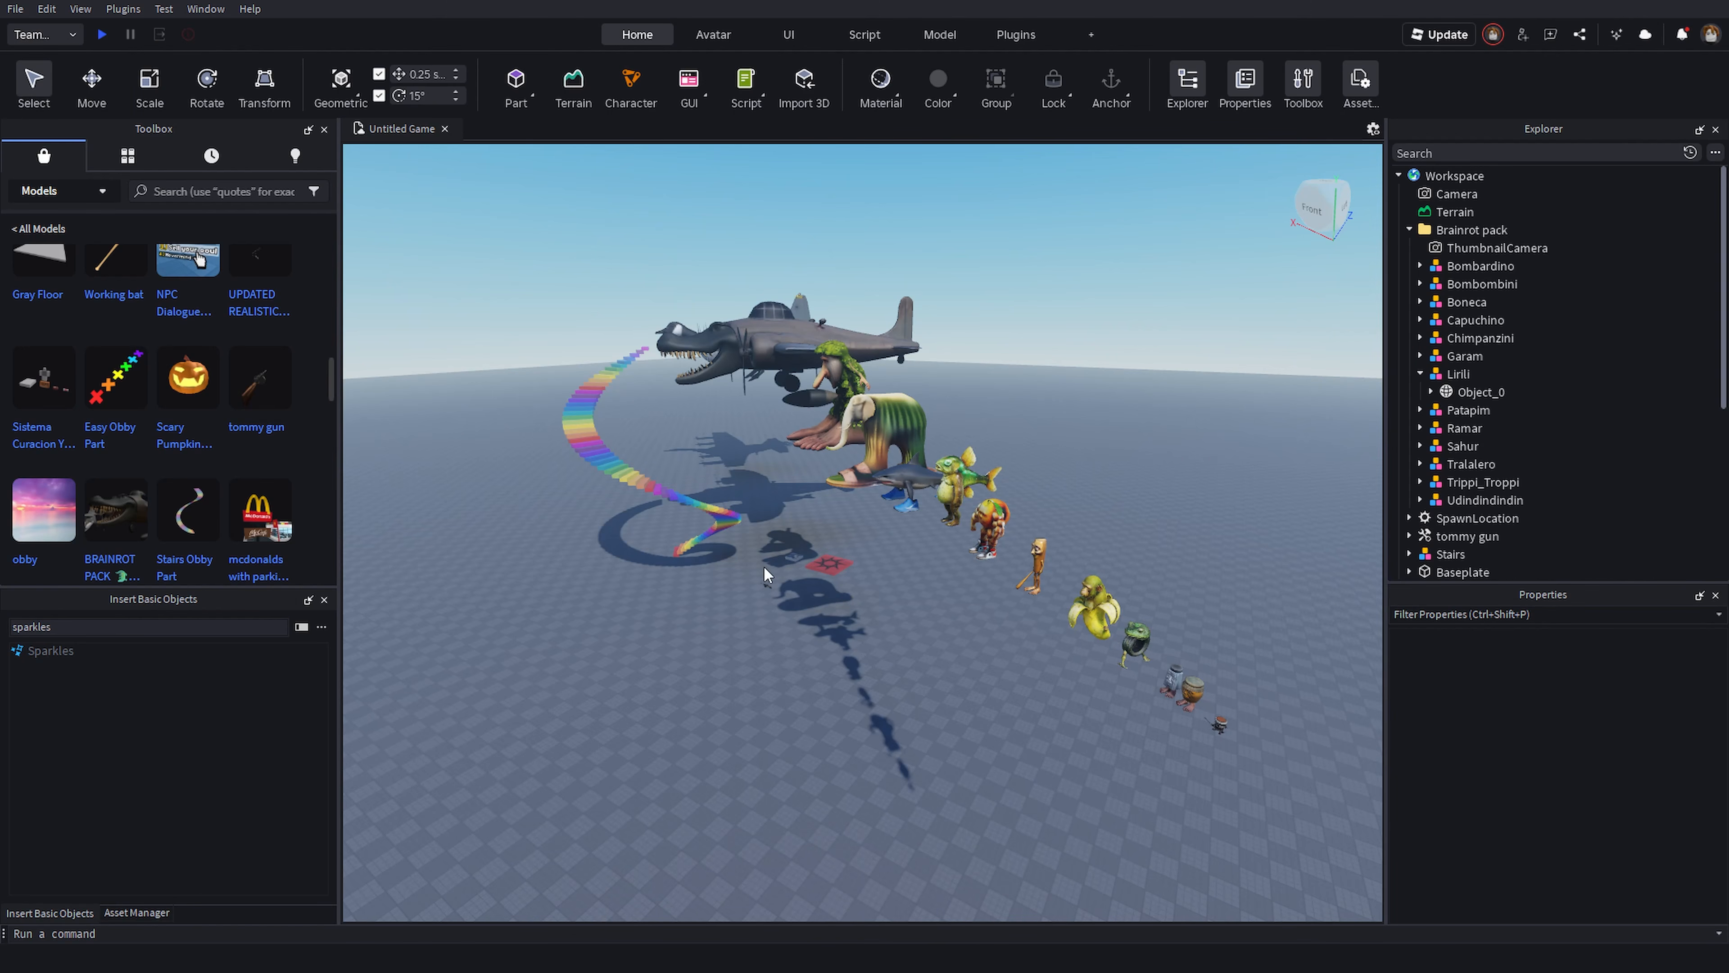
right_click_drag(783, 601, 781, 603)
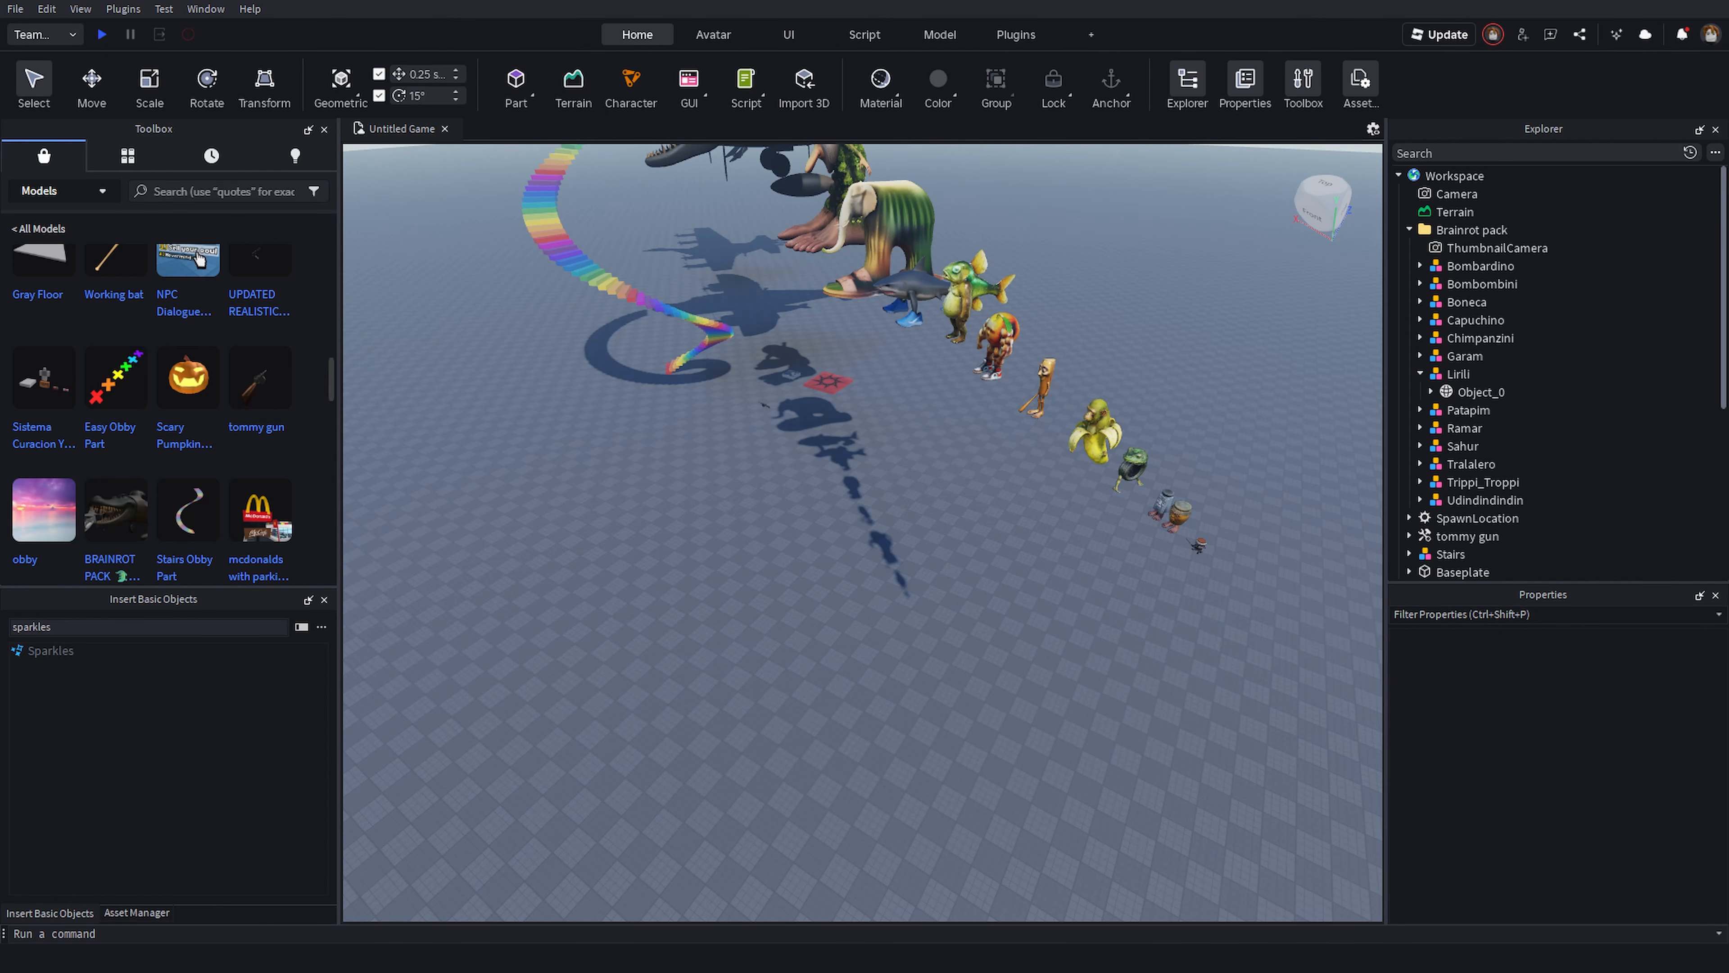
left_click(52, 39)
left_click(55, 62)
left_click(68, 42)
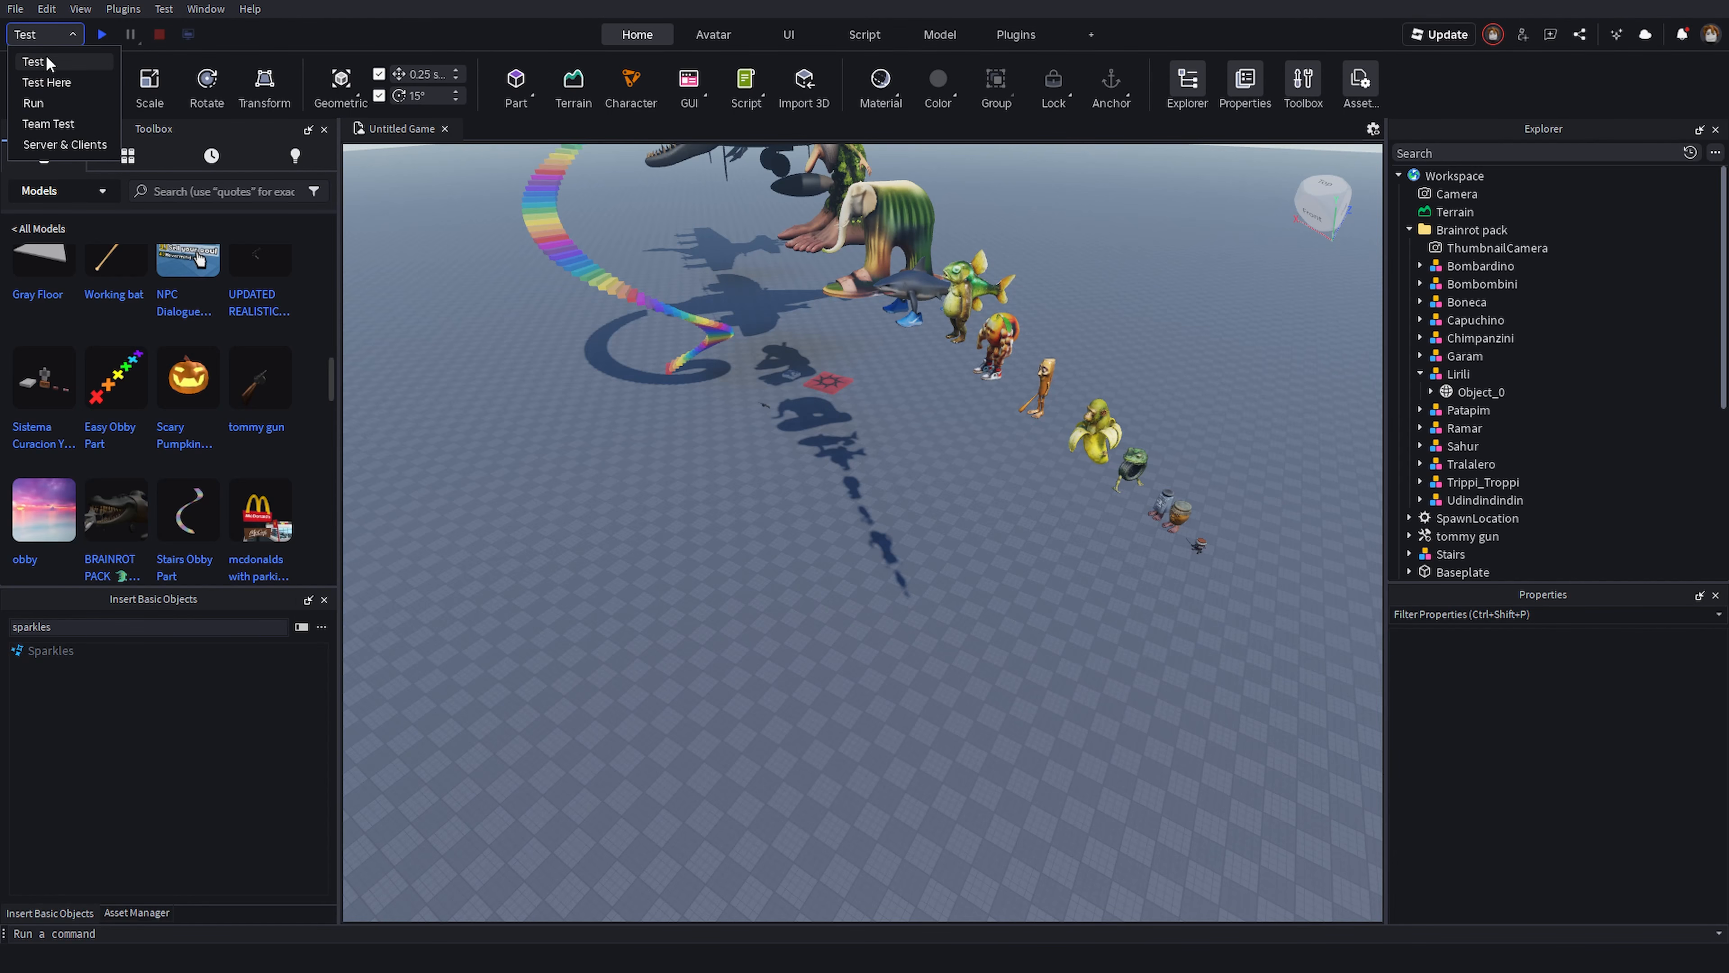
left_click(62, 124)
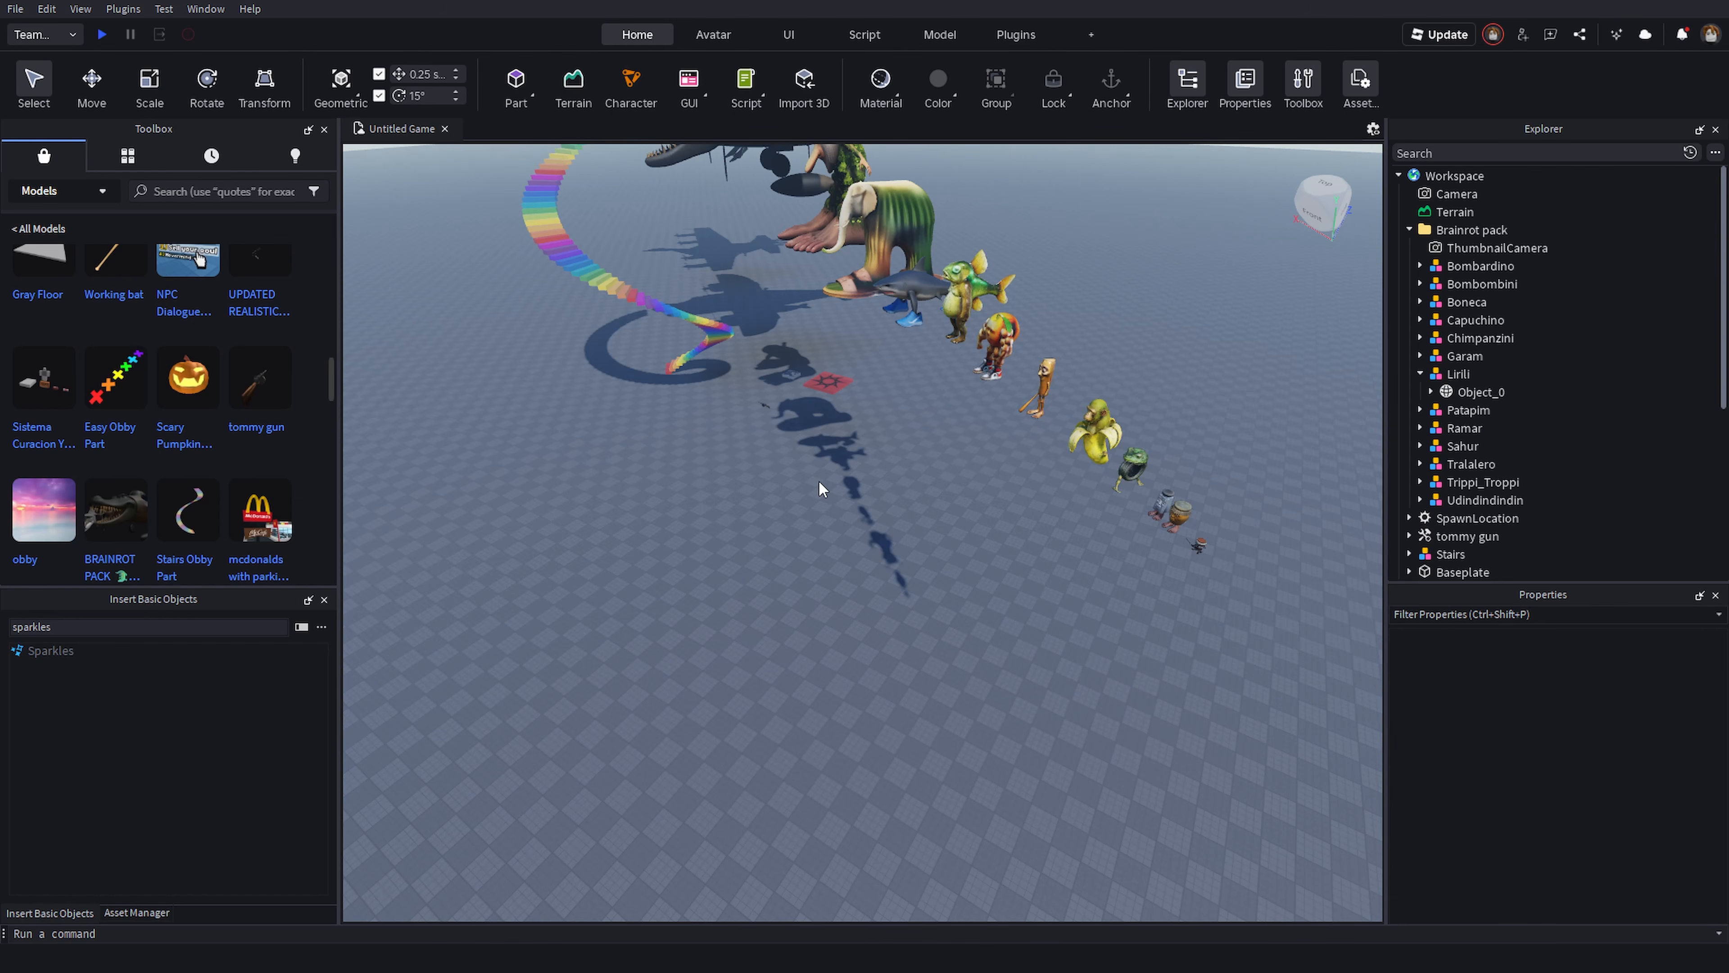
right_click_drag(925, 521, 891, 487)
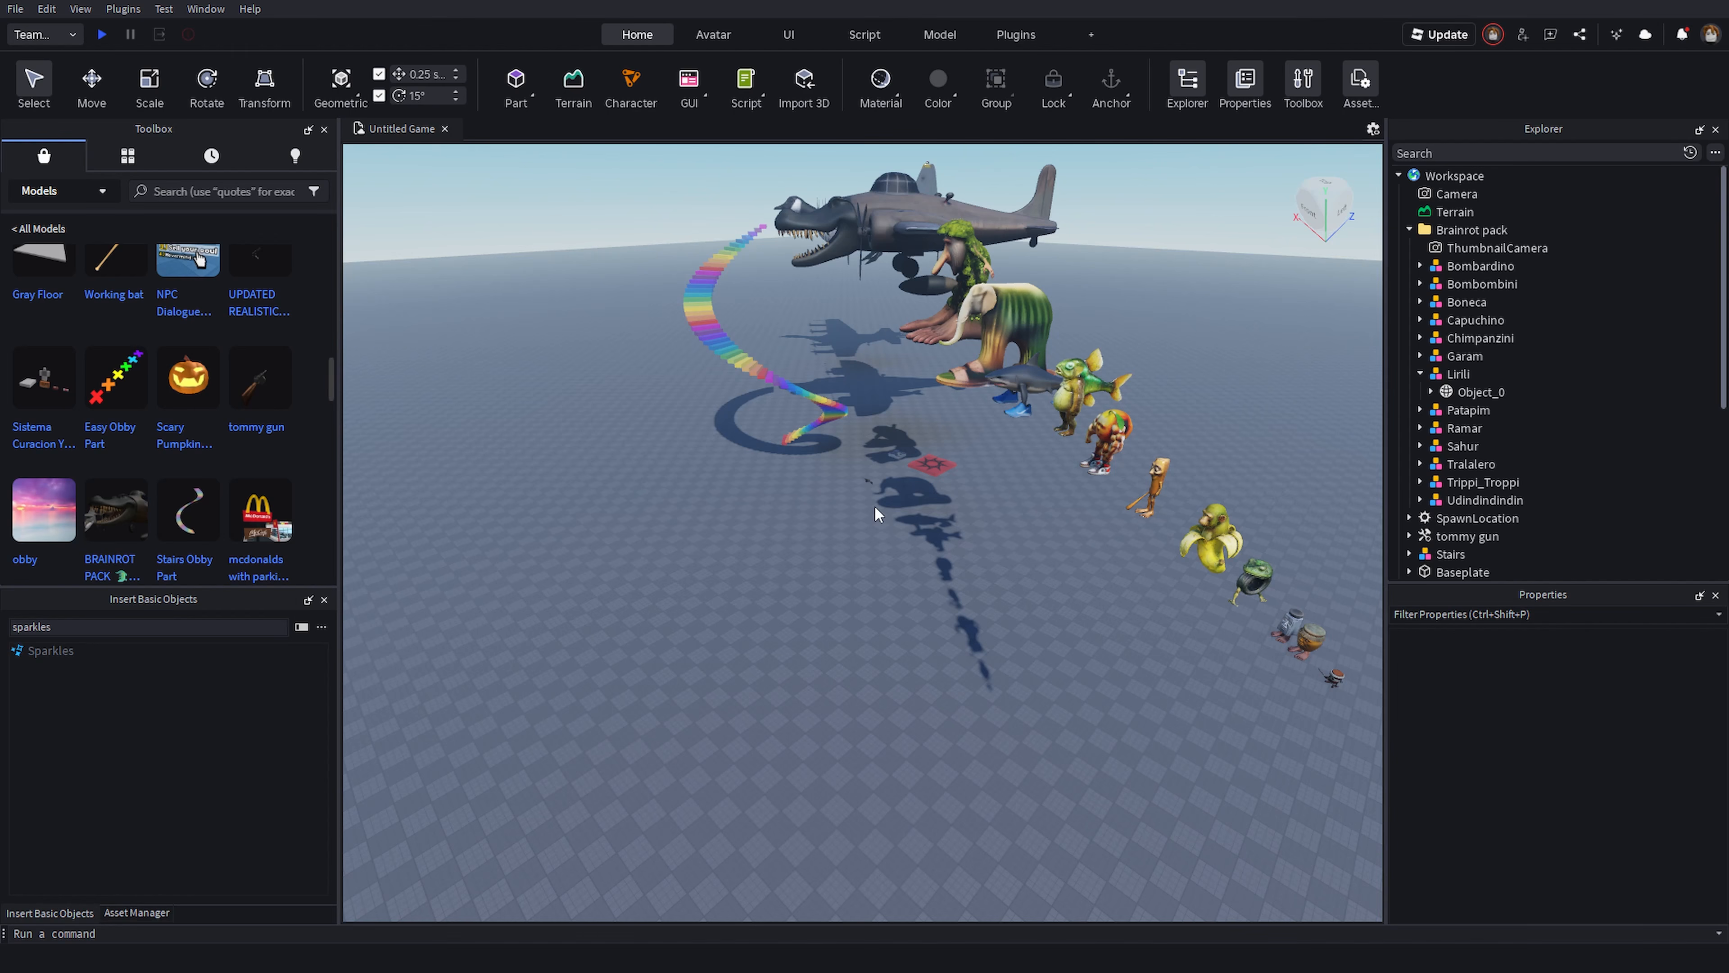
middle_click_drag(820, 666, 935, 729)
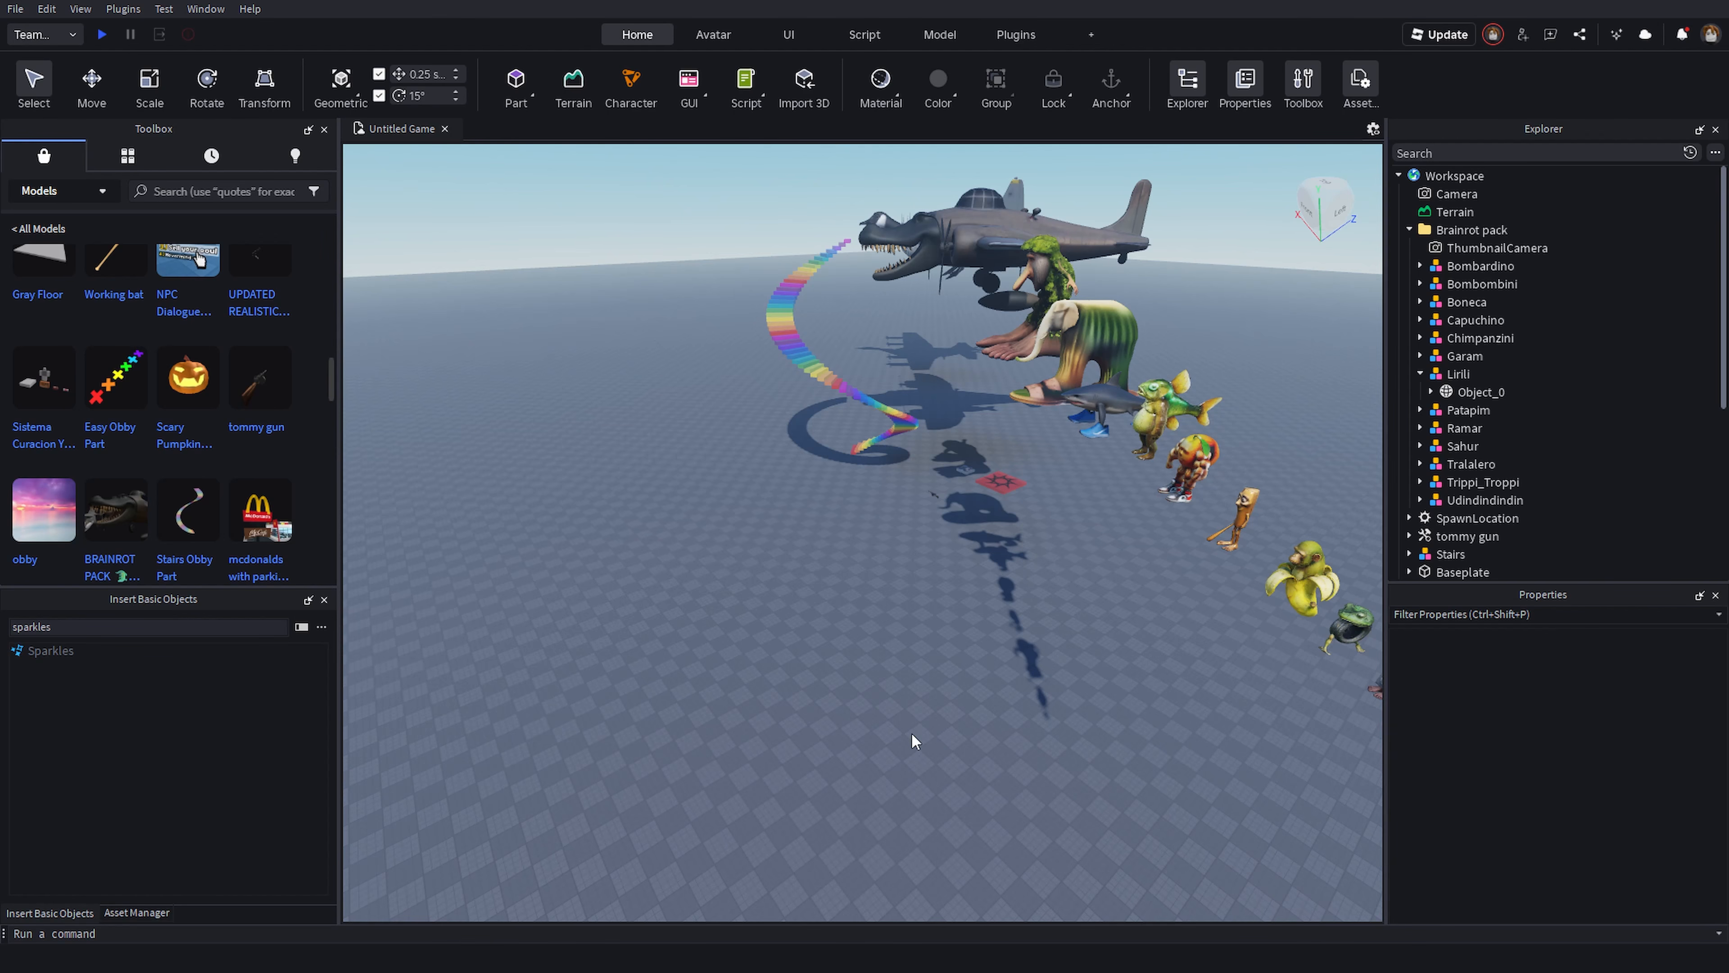
- Switch the test mode to Server & Clients
left_click(45, 35)
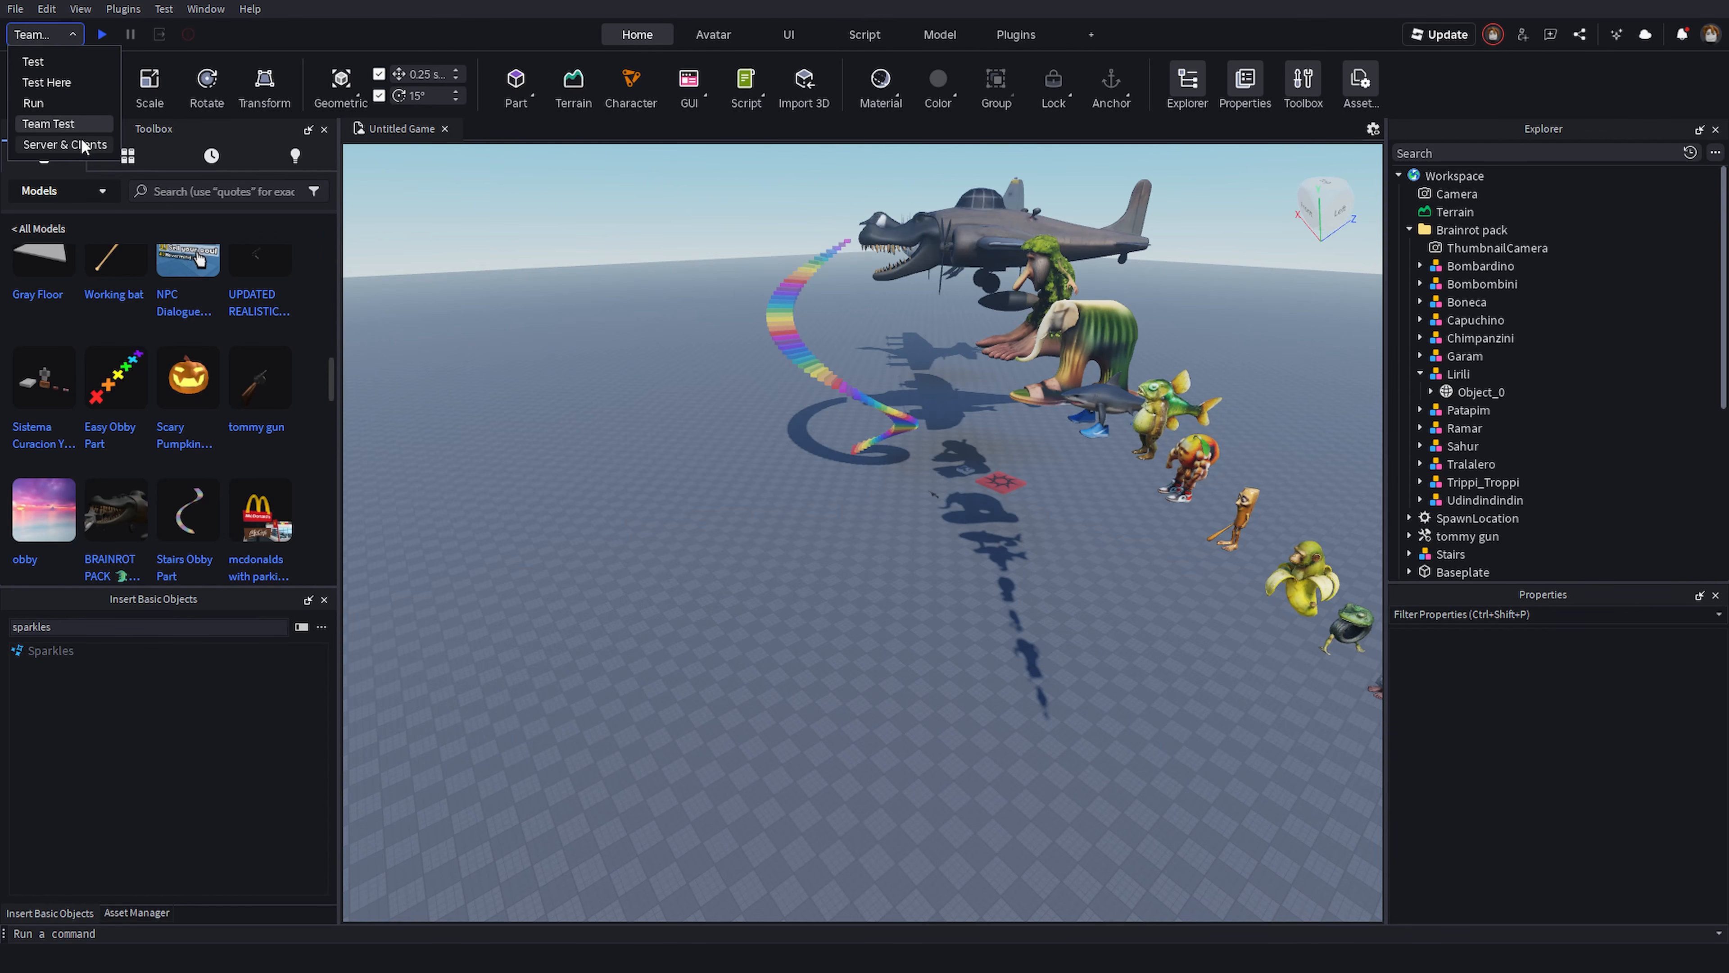
left_click(62, 145)
right_click_drag(820, 570, 812, 532)
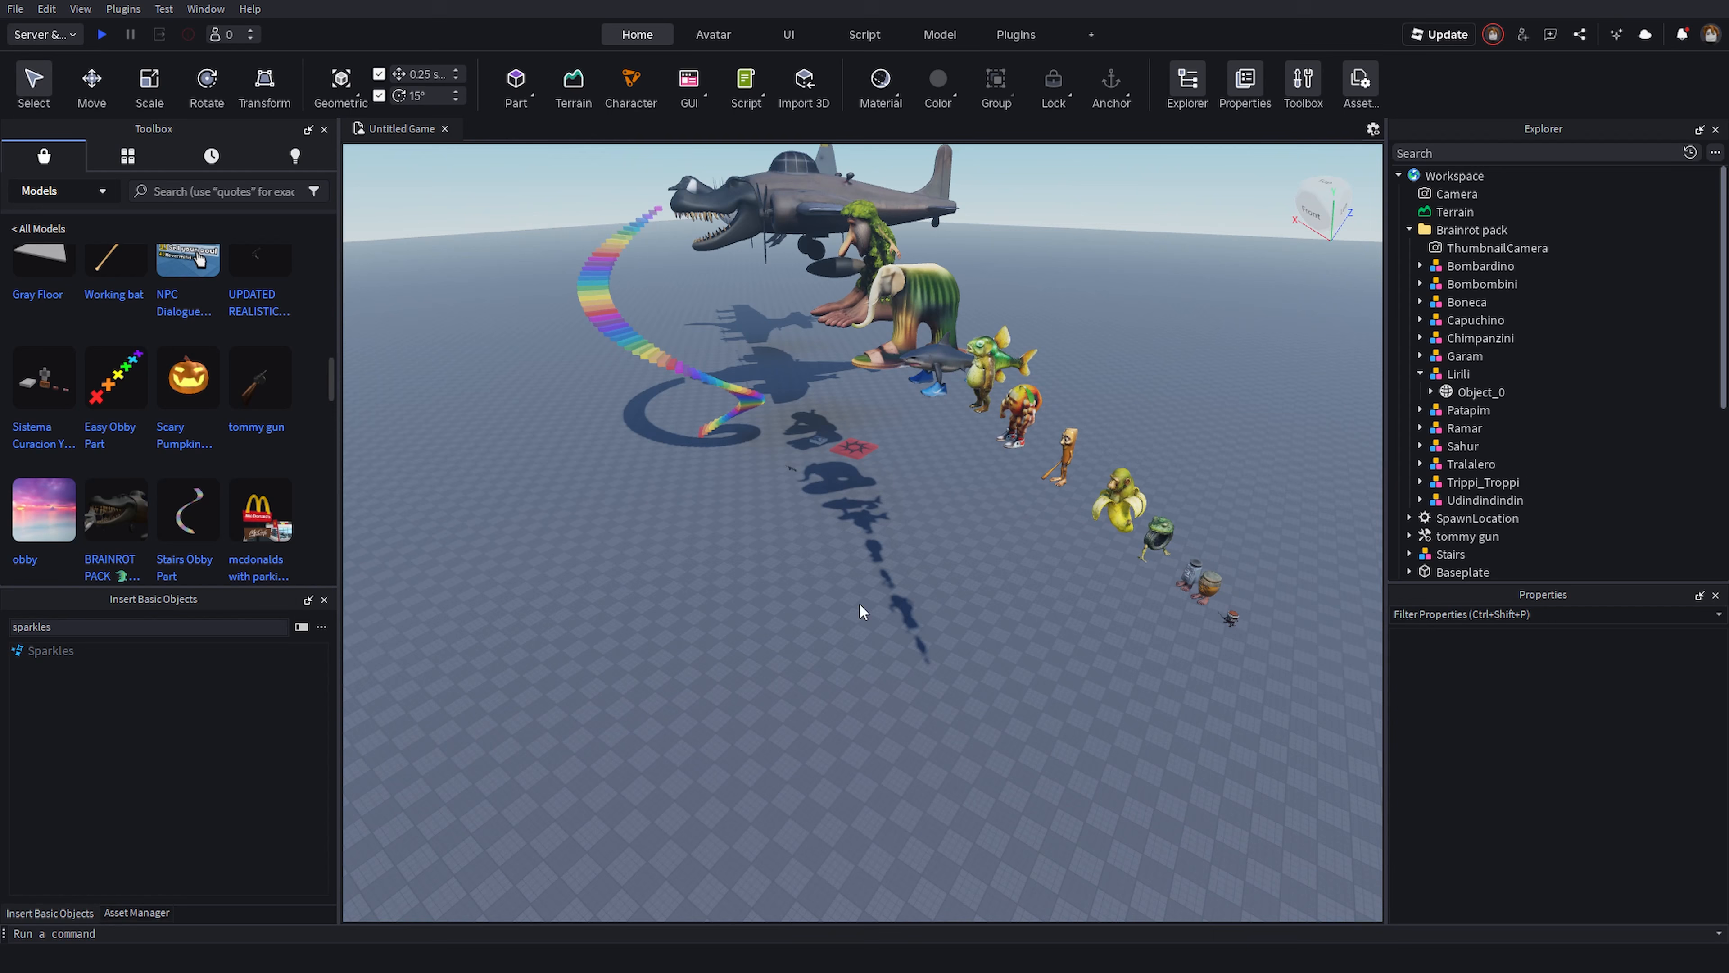
right_click_drag(1006, 745, 953, 534)
- Fly the camera around the scene to inspect the stairs, plane, red pad and objects on the ground
key("w")
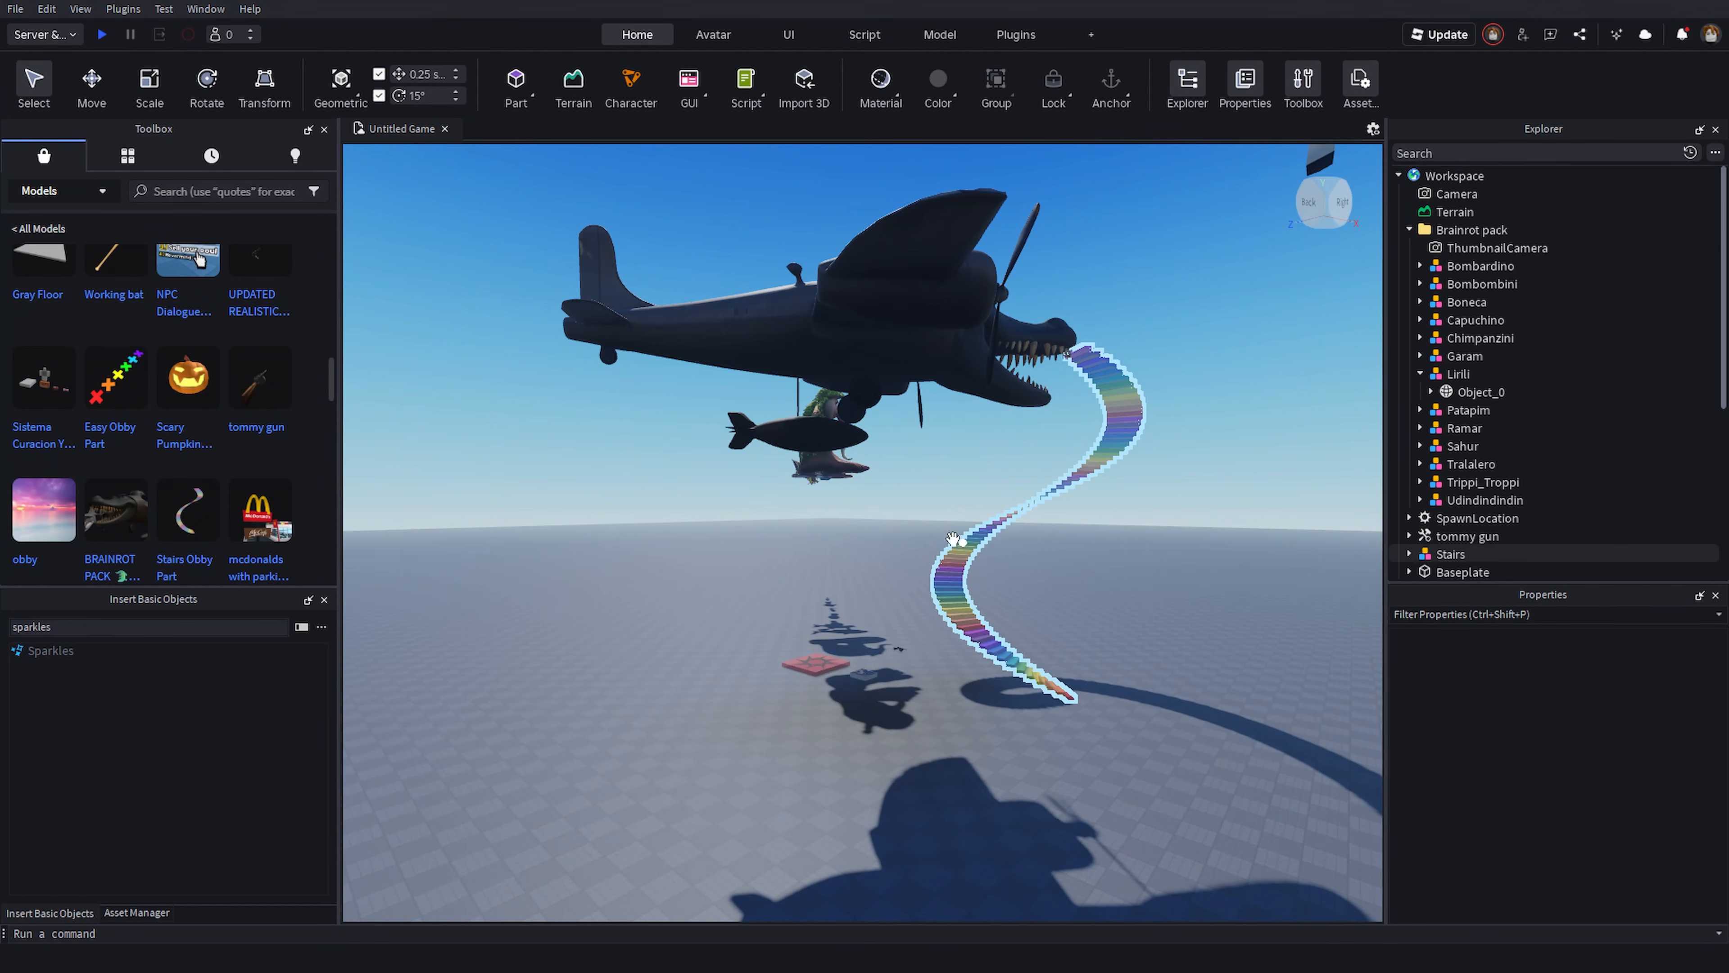
key("d")
key("d")
right_click_drag(1070, 528, 1070, 528)
key("d")
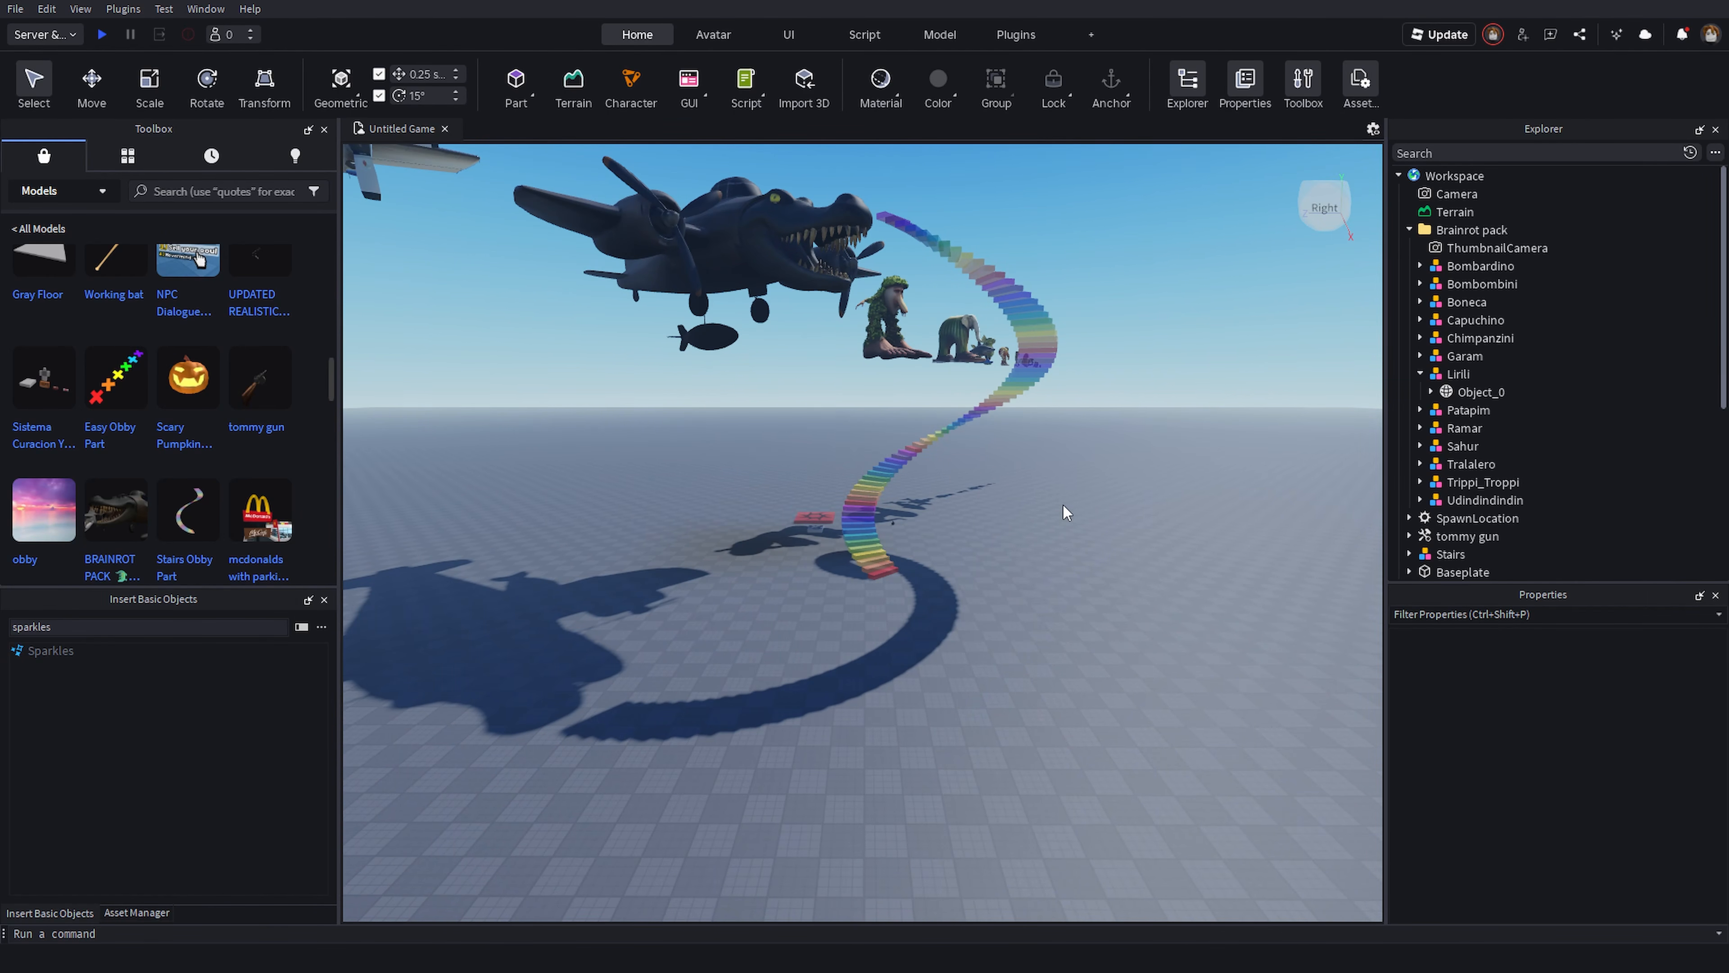
key("w")
right_click_drag(1013, 481, 1048, 497)
key("w")
right_click_drag(765, 524, 783, 475)
key("w")
key("s")
key("w")
right_click_drag(1044, 430, 1008, 477)
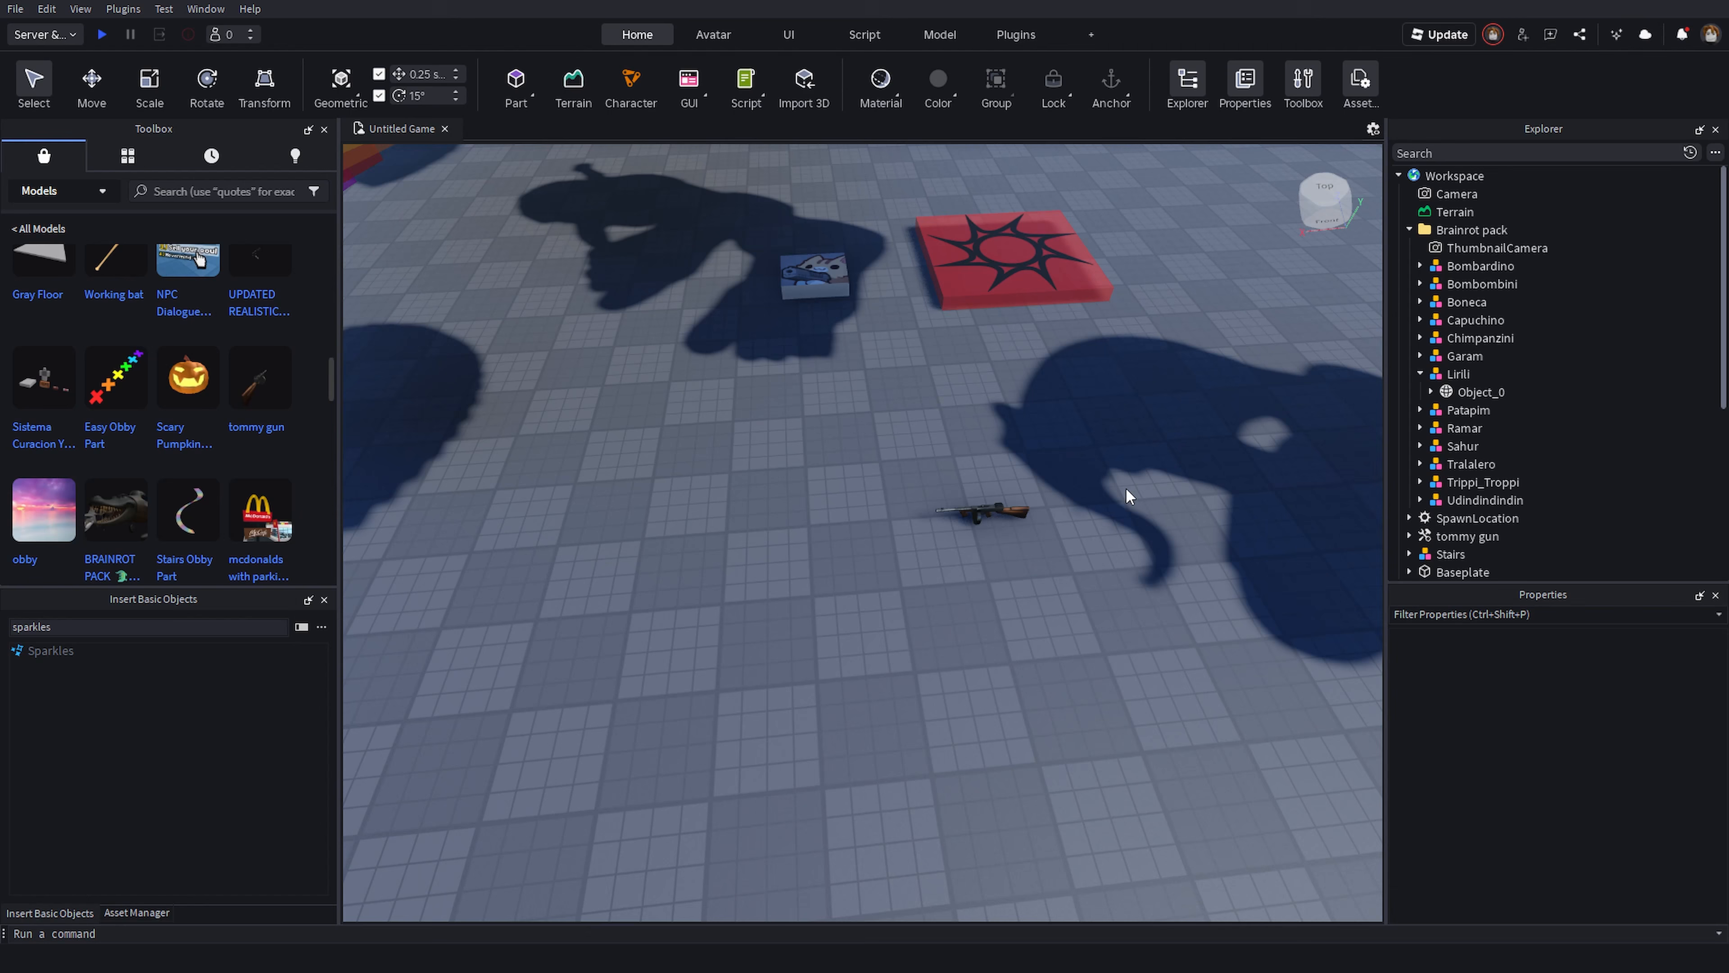
left_click(980, 512)
left_click(1045, 556)
left_click(984, 514)
left_click(934, 535)
right_click_drag(1063, 626, 1071, 668)
key("s")
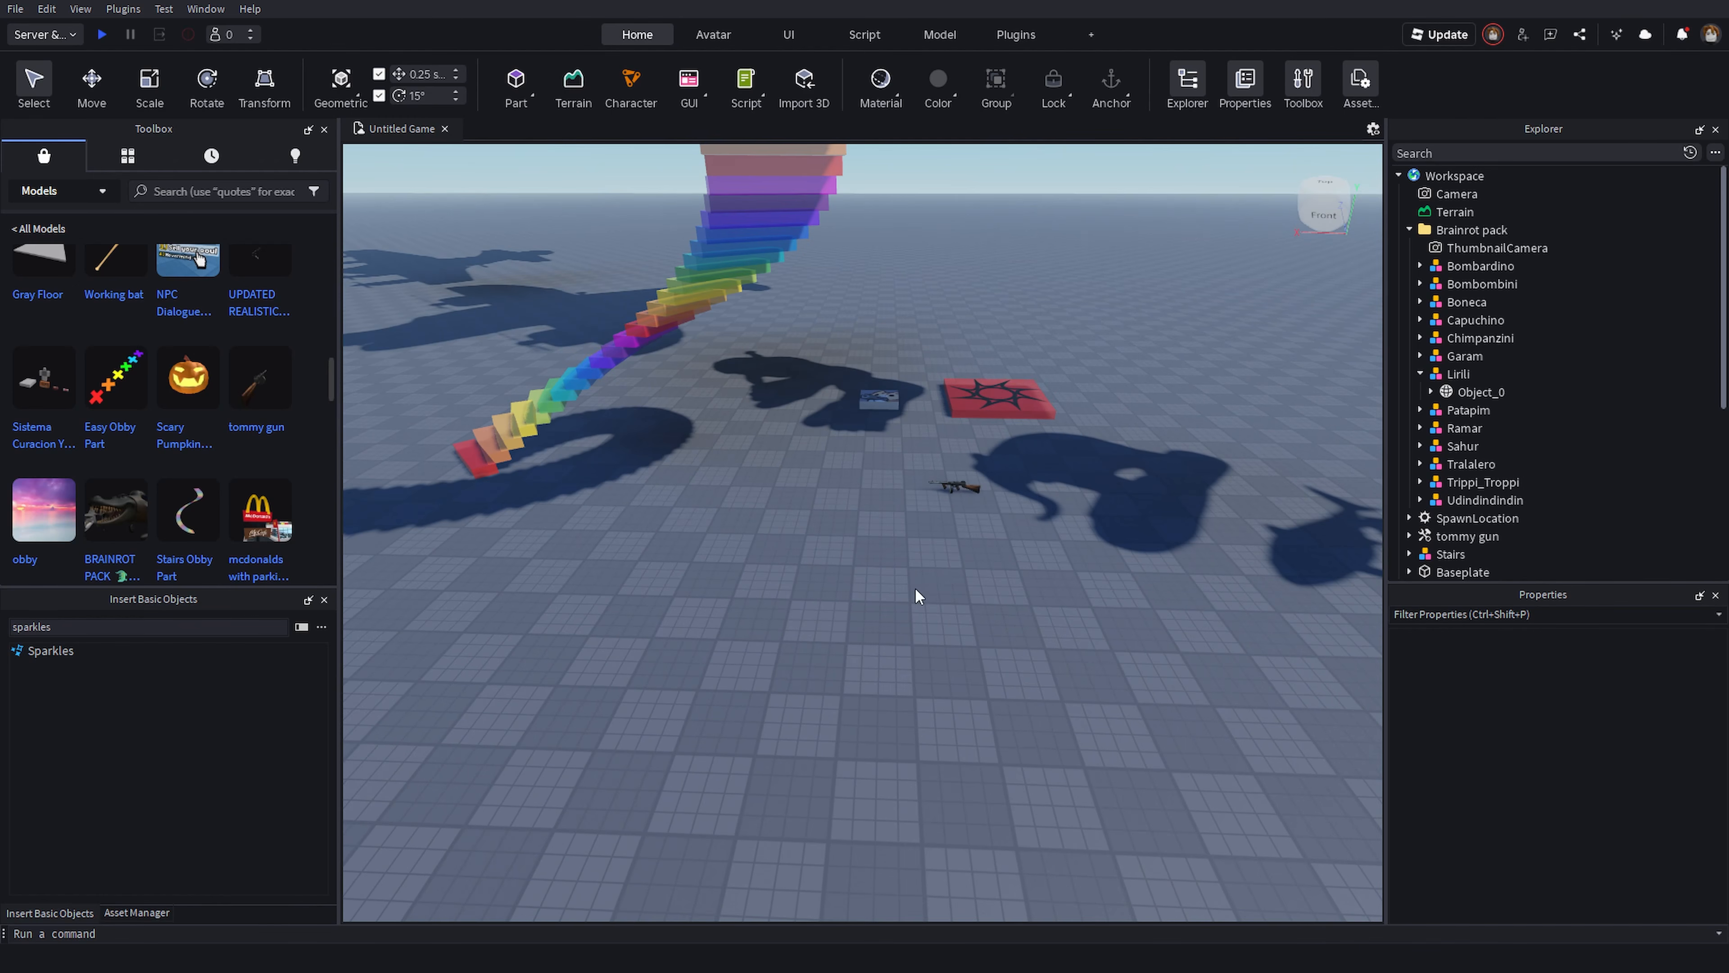
key("d")
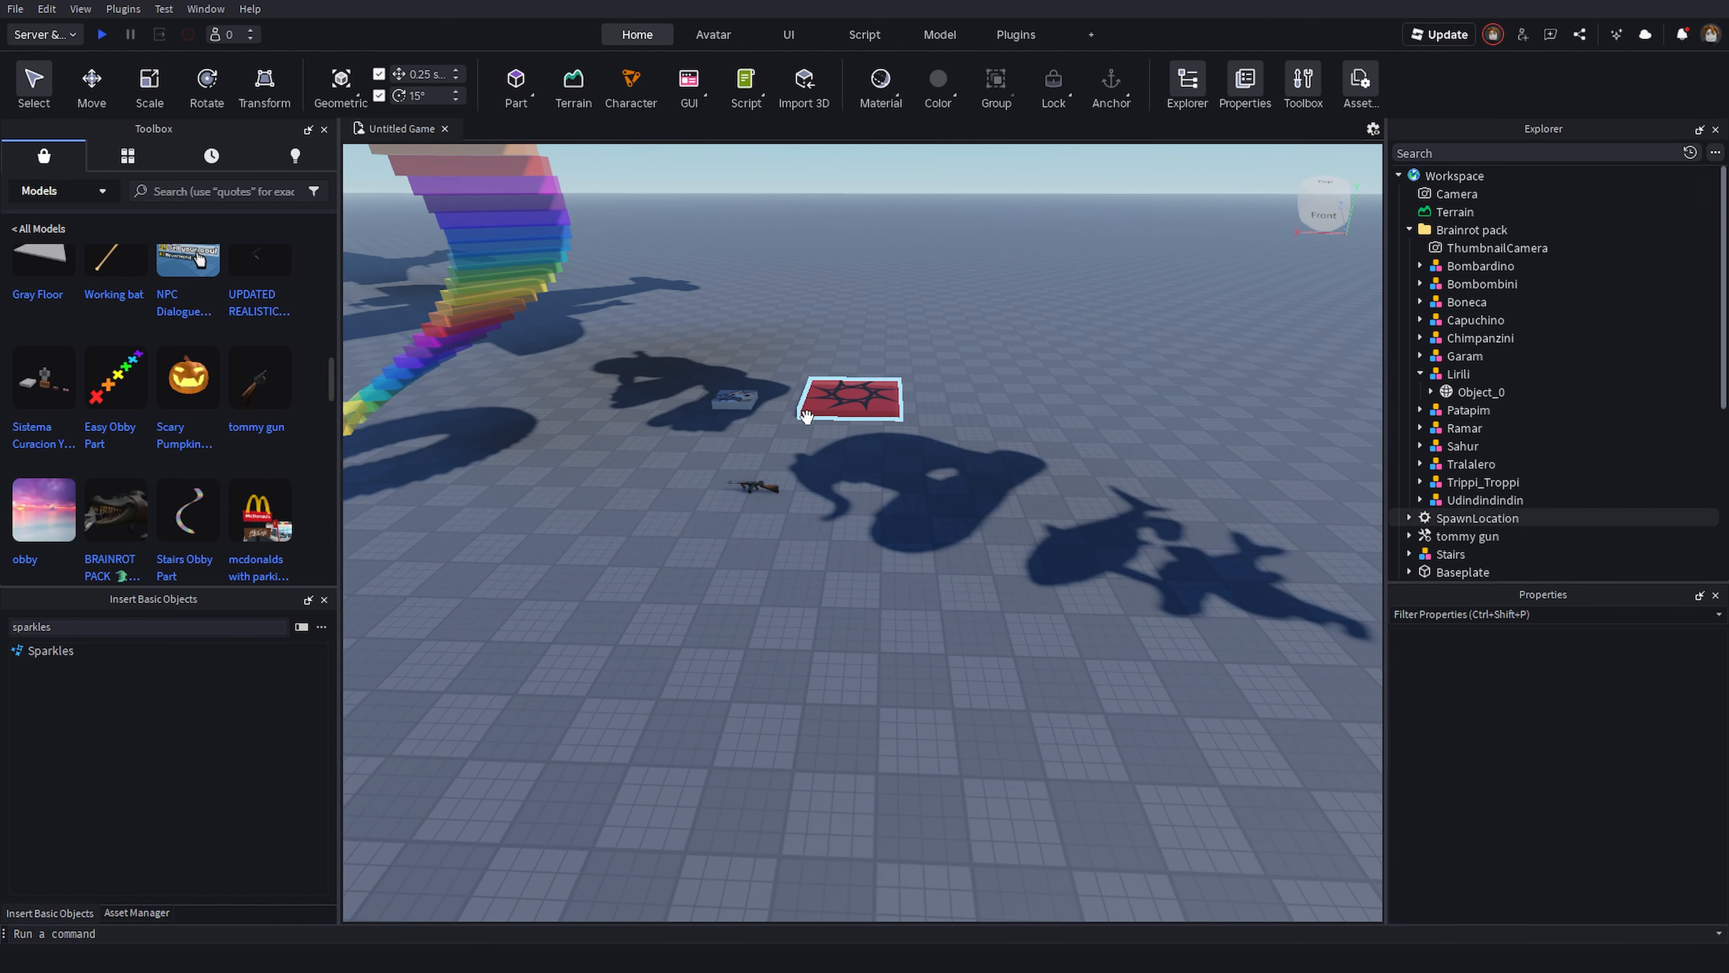
- Set the Server & Clients test to 2 clients and start the test
left_click(43, 35)
left_click(52, 146)
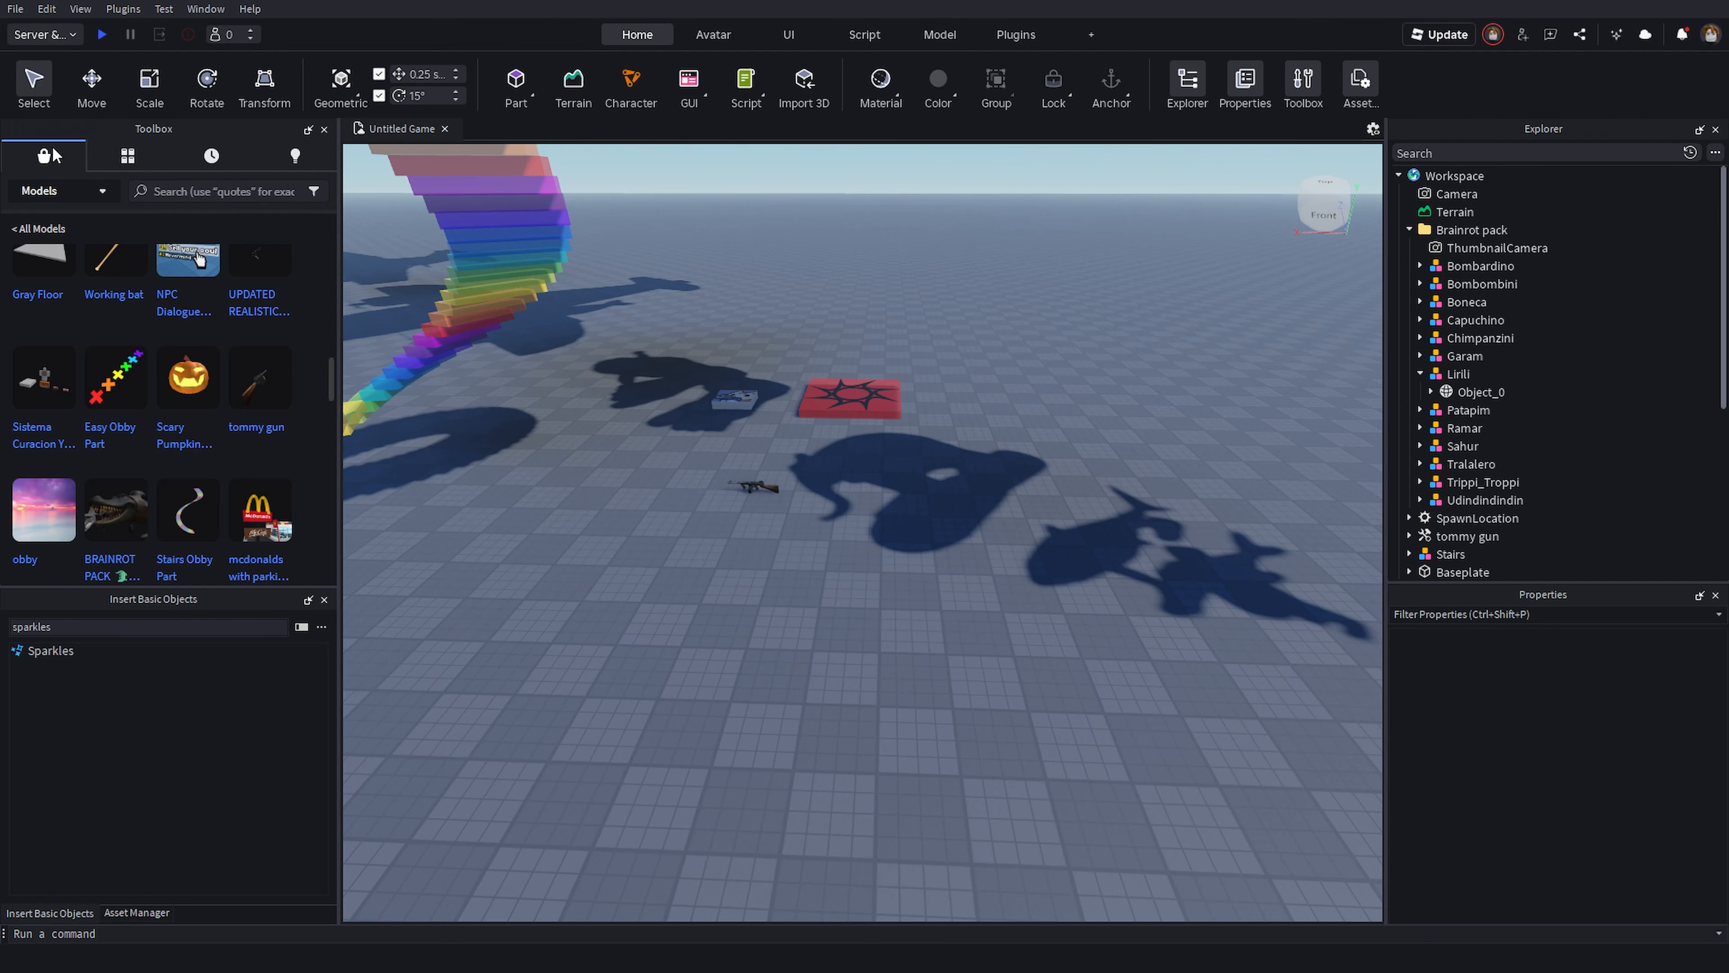
left_click(243, 34)
left_click(249, 31)
left_click(249, 39)
left_click(249, 39)
left_click(250, 40)
right_click_drag(996, 309, 1010, 356)
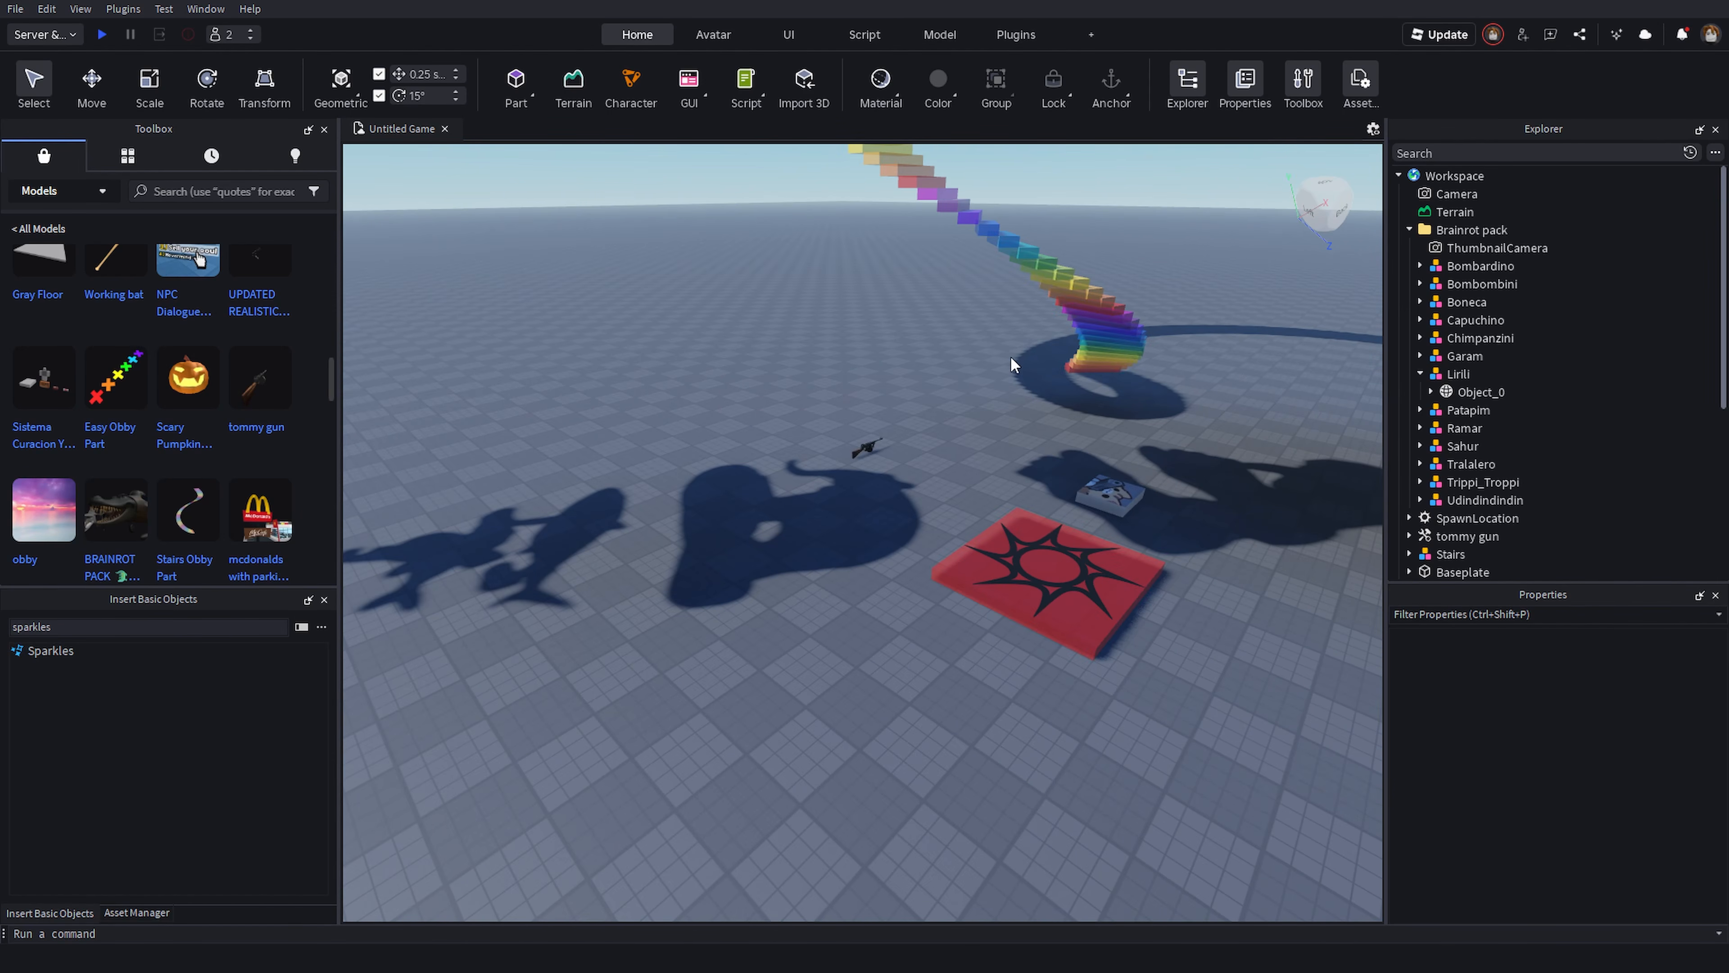
left_click(101, 34)
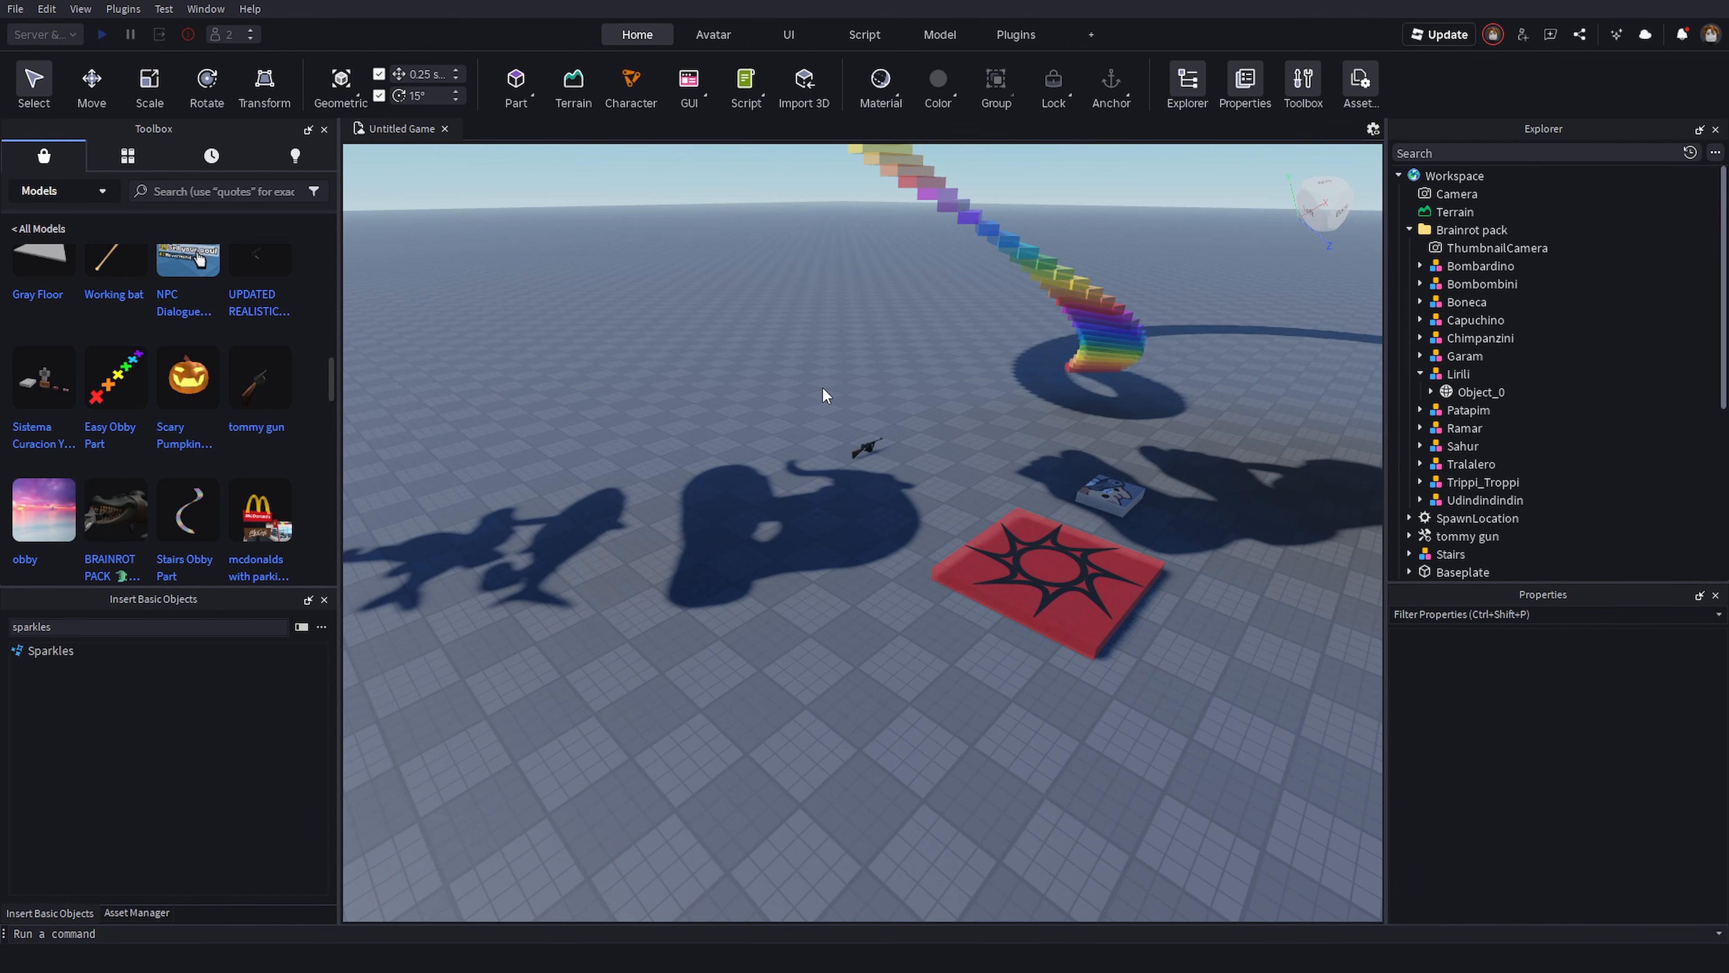
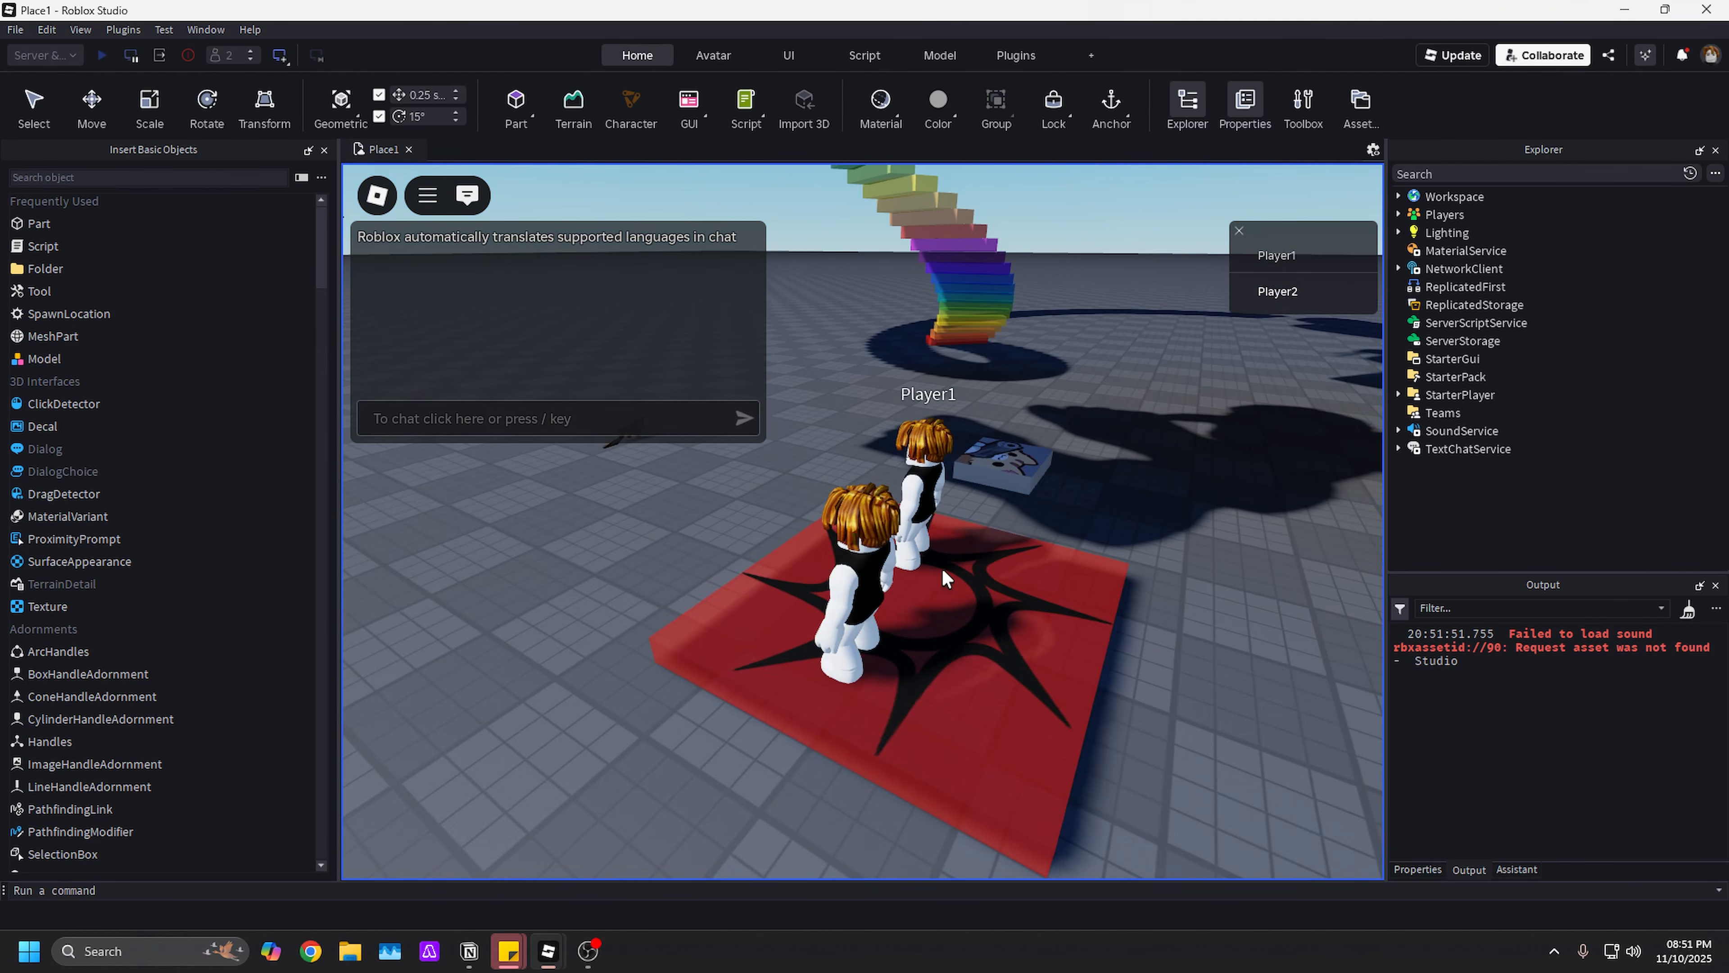
- Walk a player character around the test world and shoot at the other player with the tommy gun
right_click_drag(943, 571, 943, 571)
key("d")
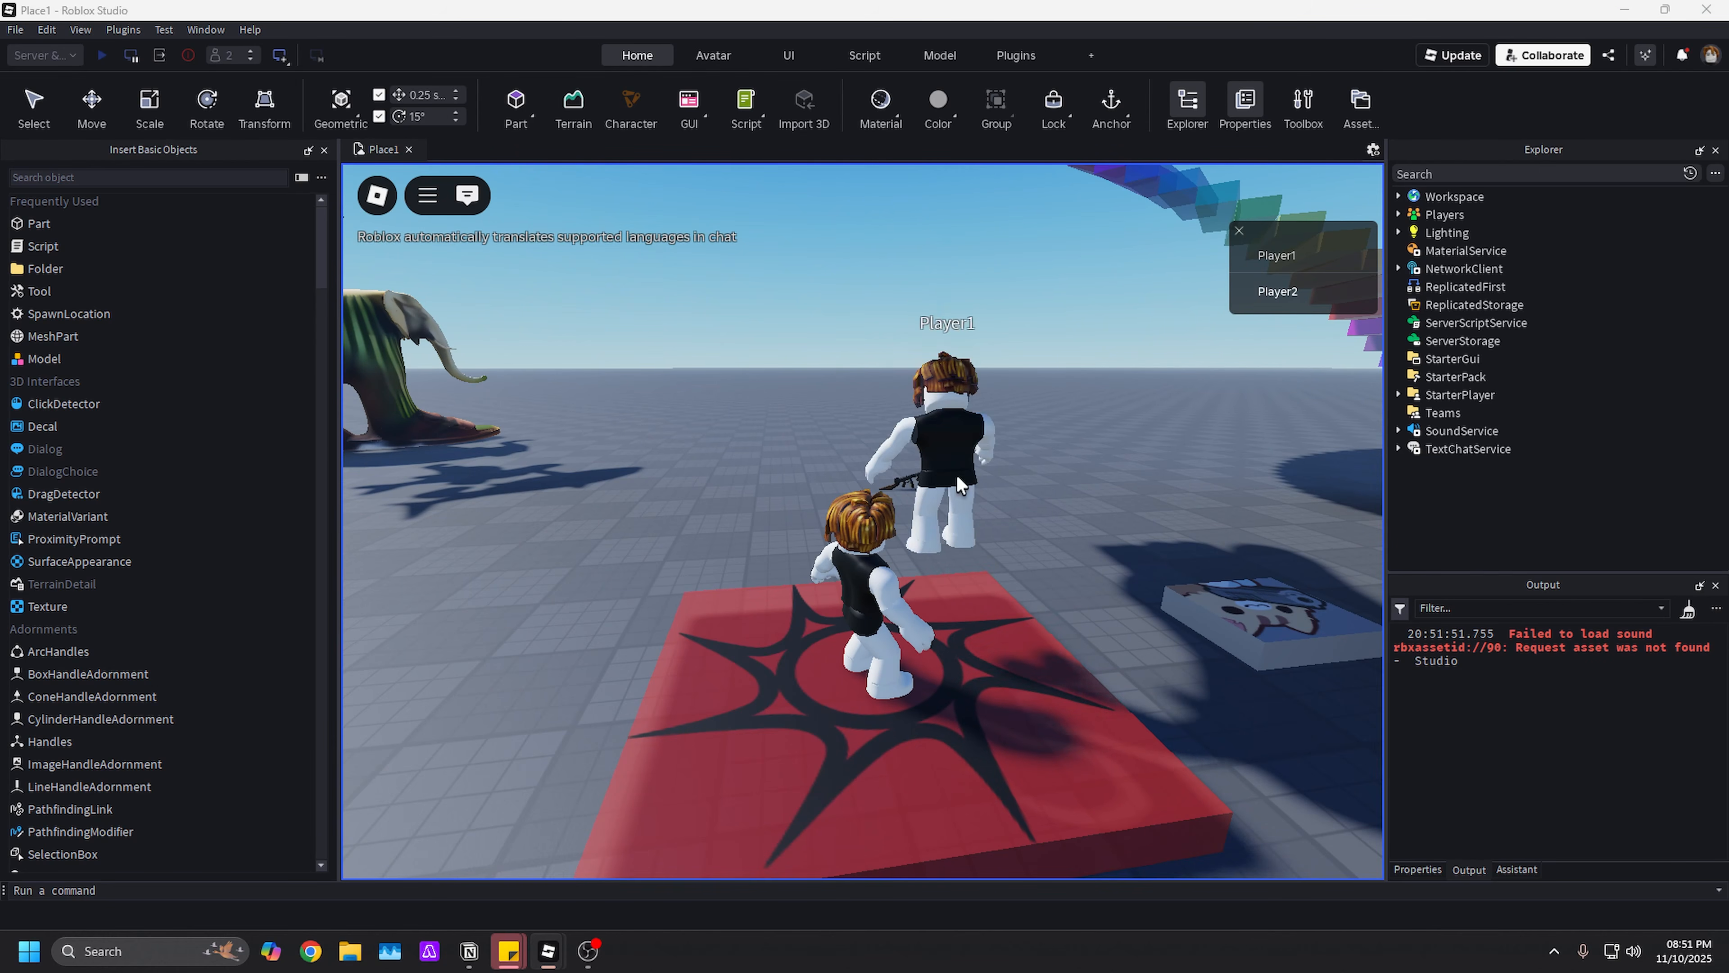
key("a")
right_click_drag(956, 474, 965, 469)
key("s")
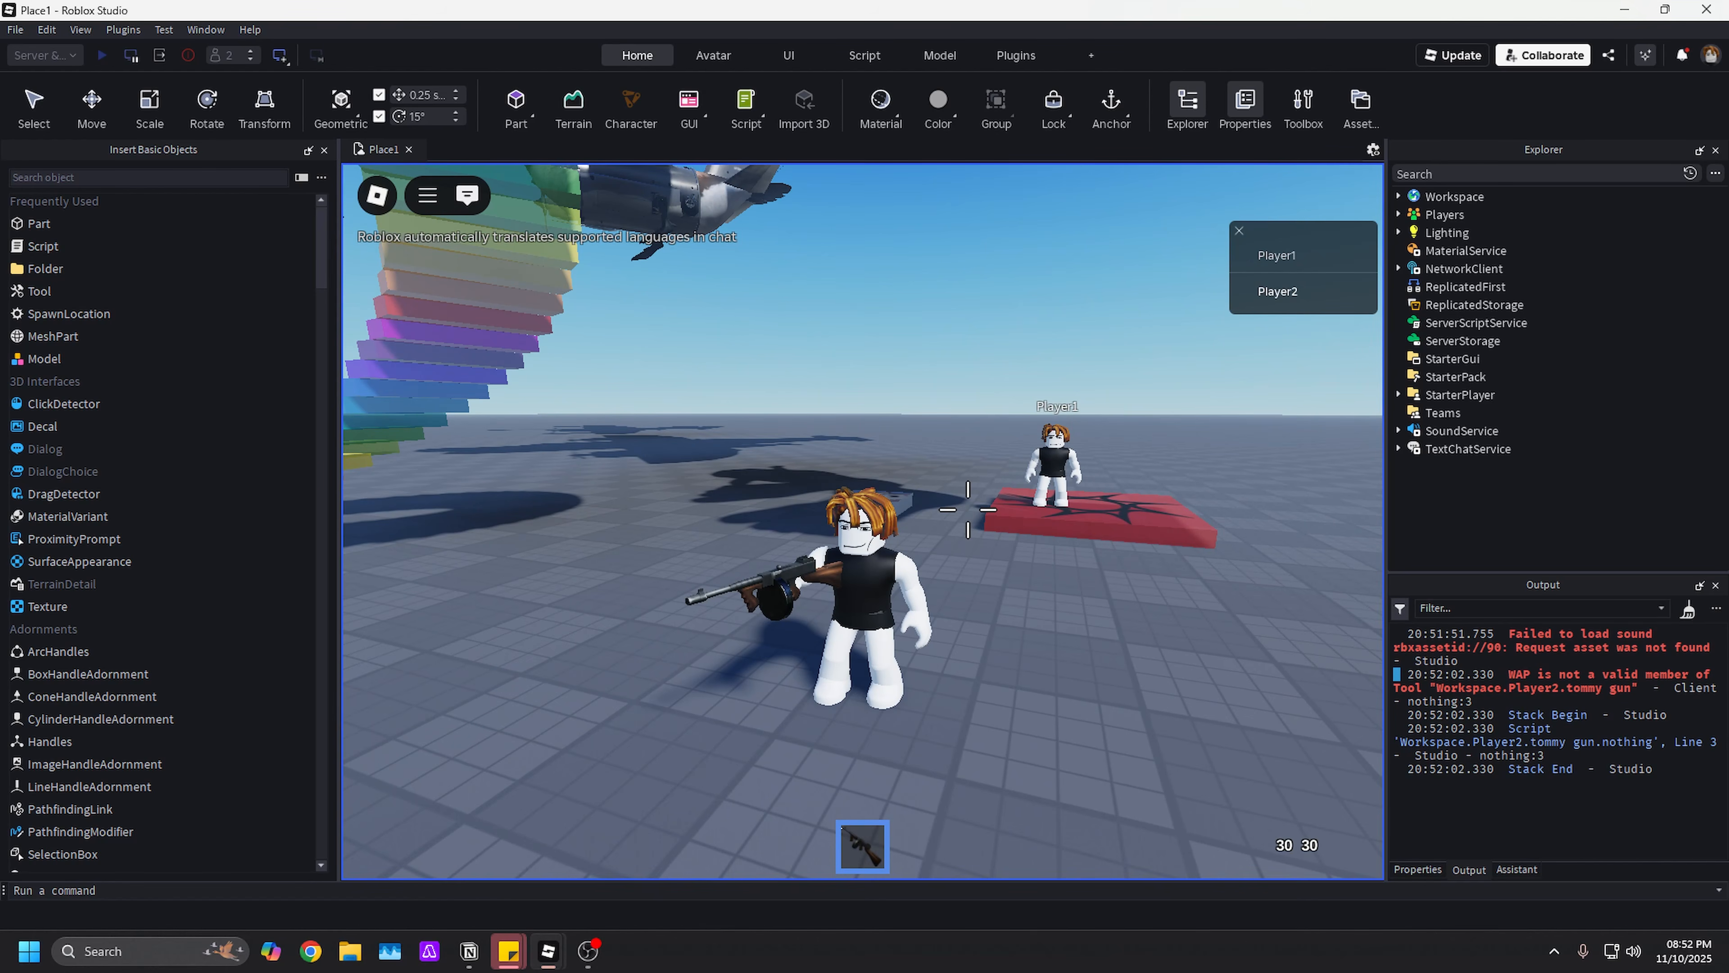
key("w")
key("d")
left_click(1021, 480)
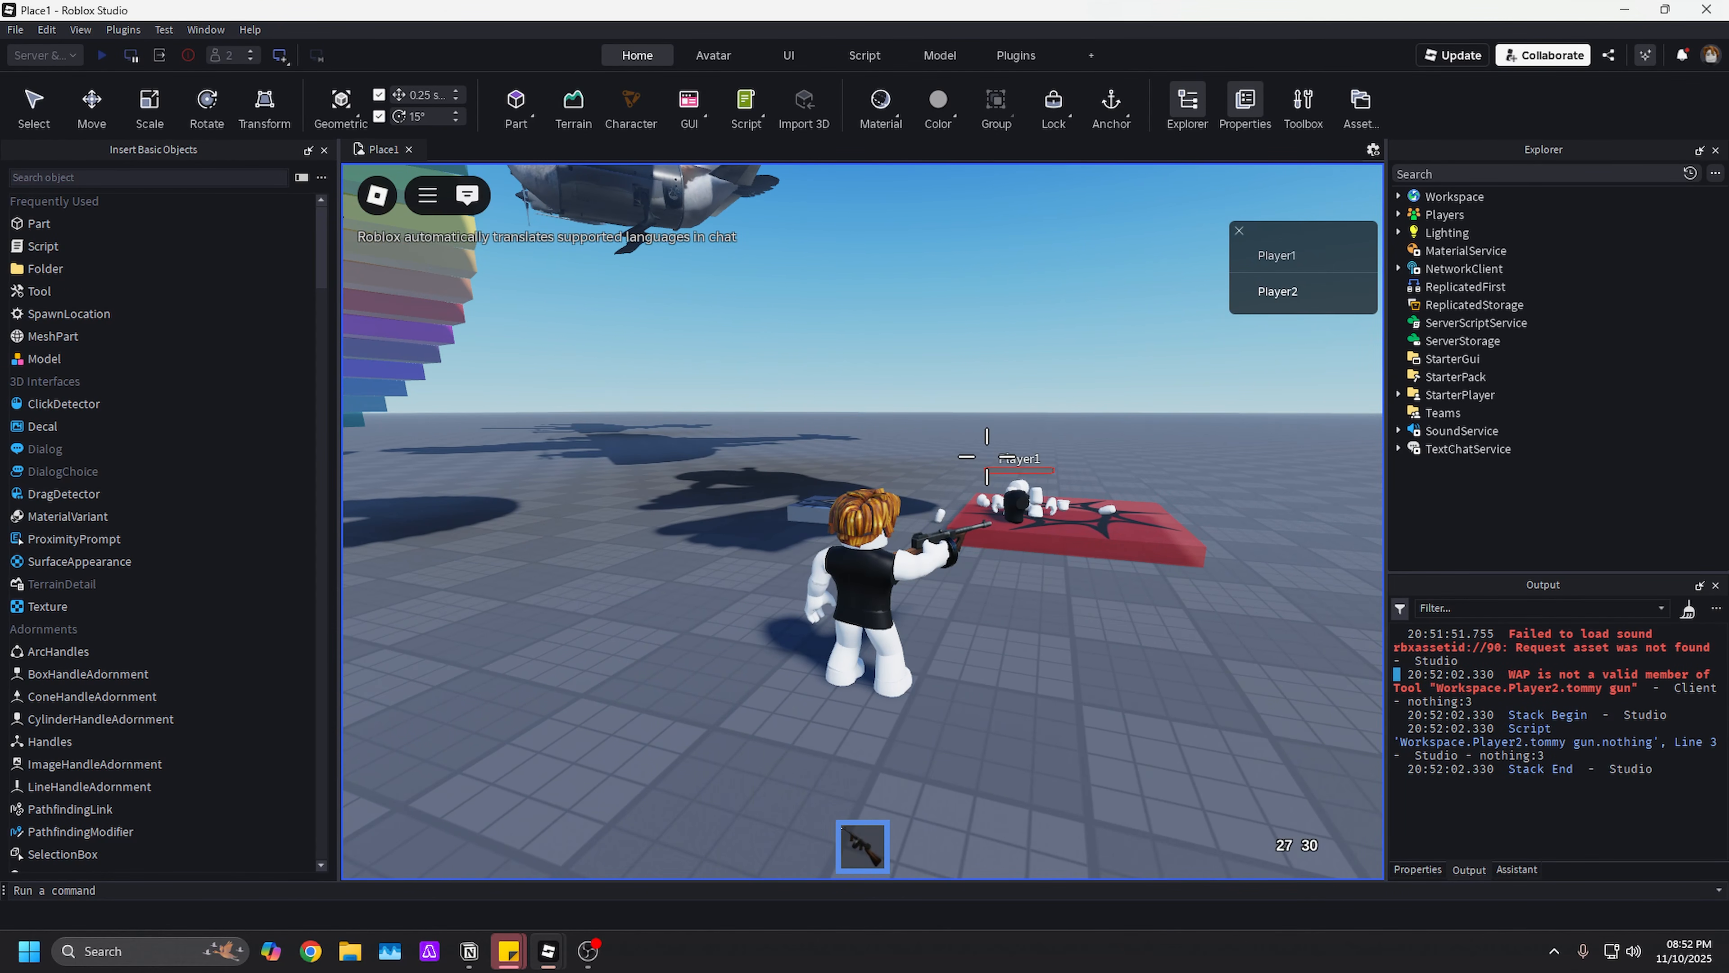
- End the Server & Clients test session
mouse_move(559, 947)
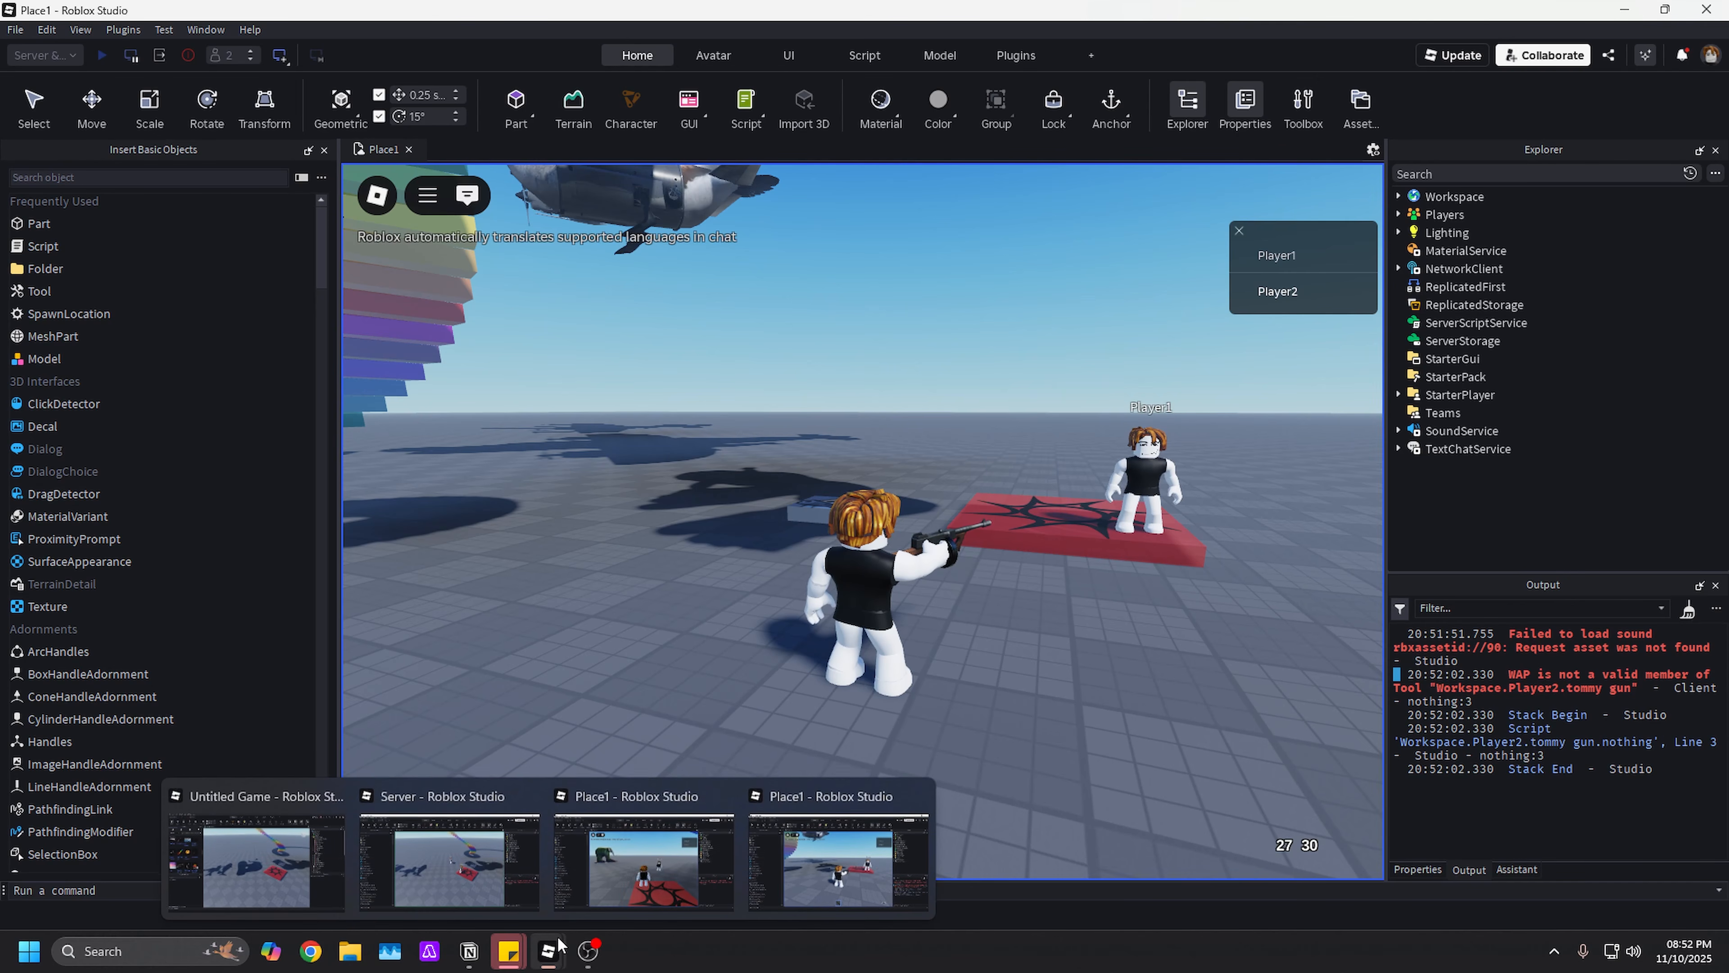
right_click_drag(737, 515, 739, 518)
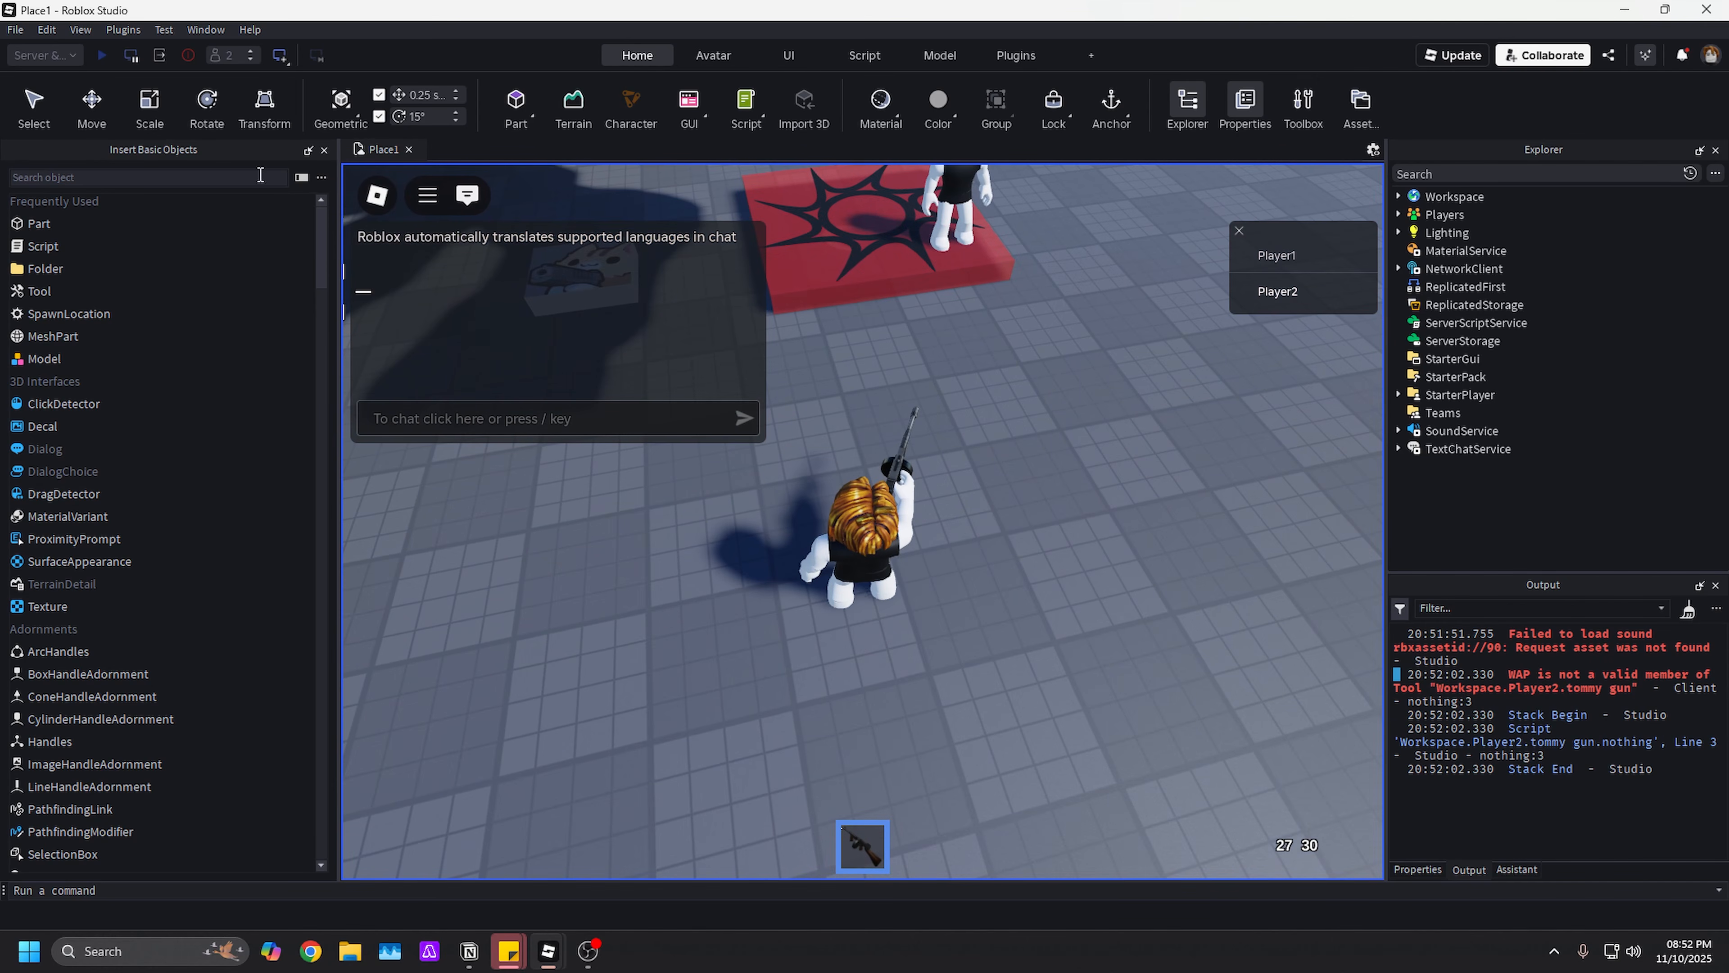
left_click(189, 61)
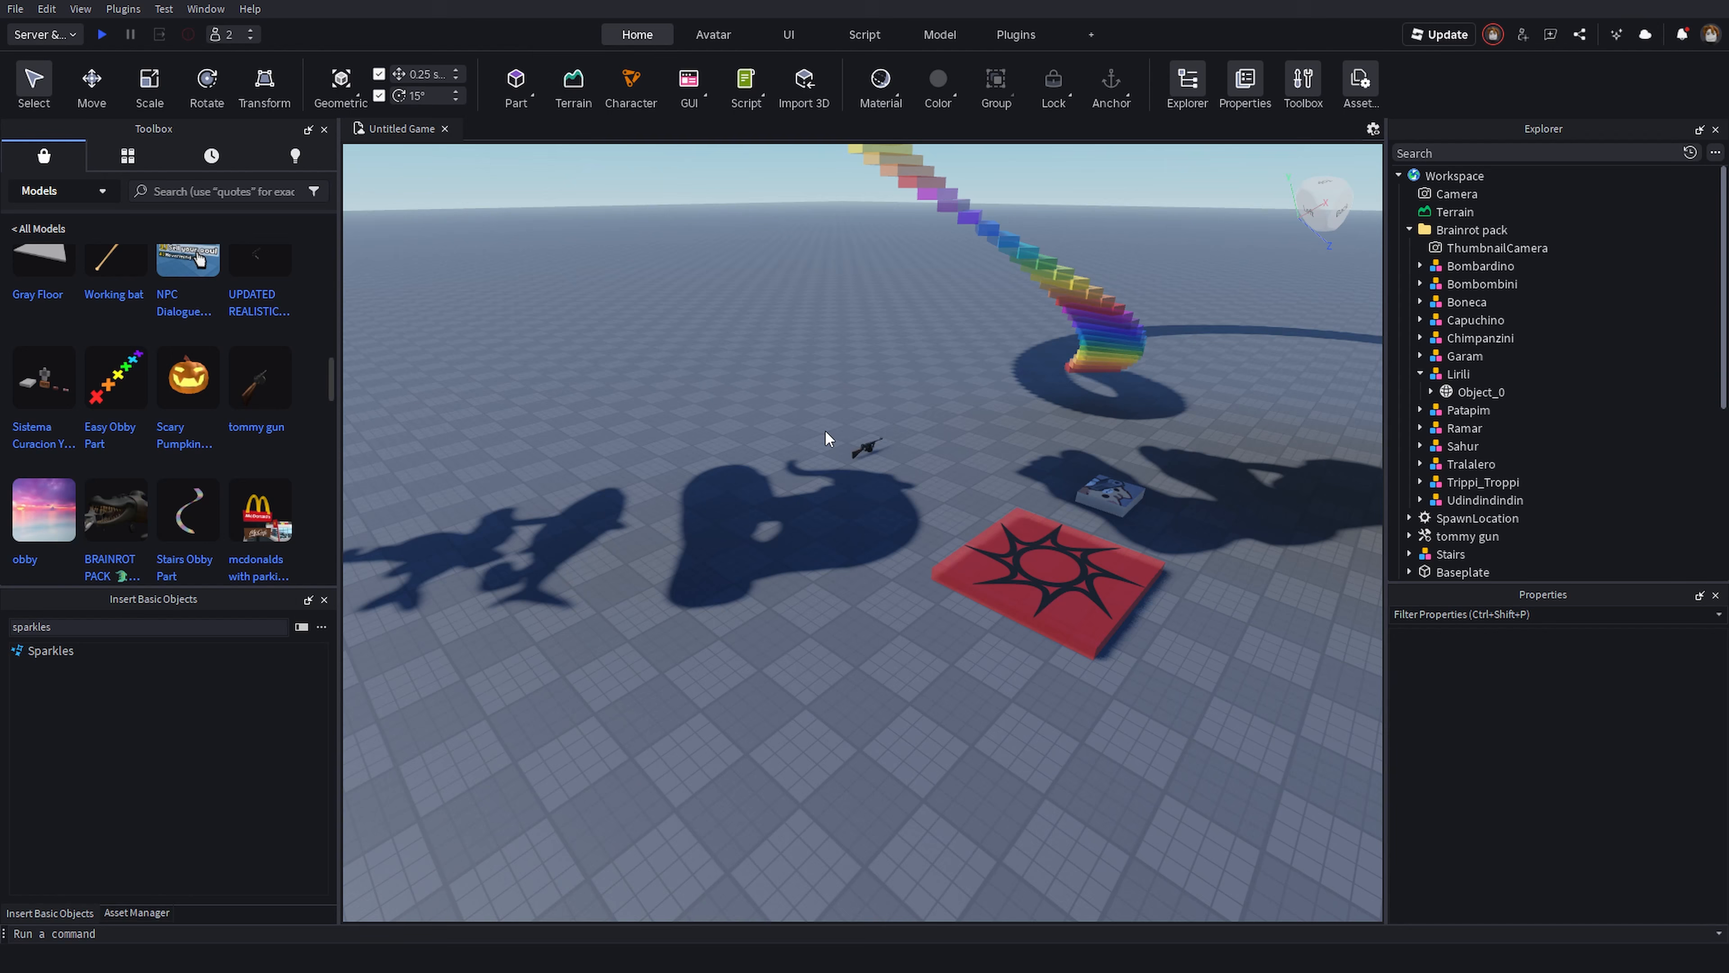
- Open the Avatar Setup panel, dock it in the side area, and close it again
right_click_drag(825, 431, 827, 430)
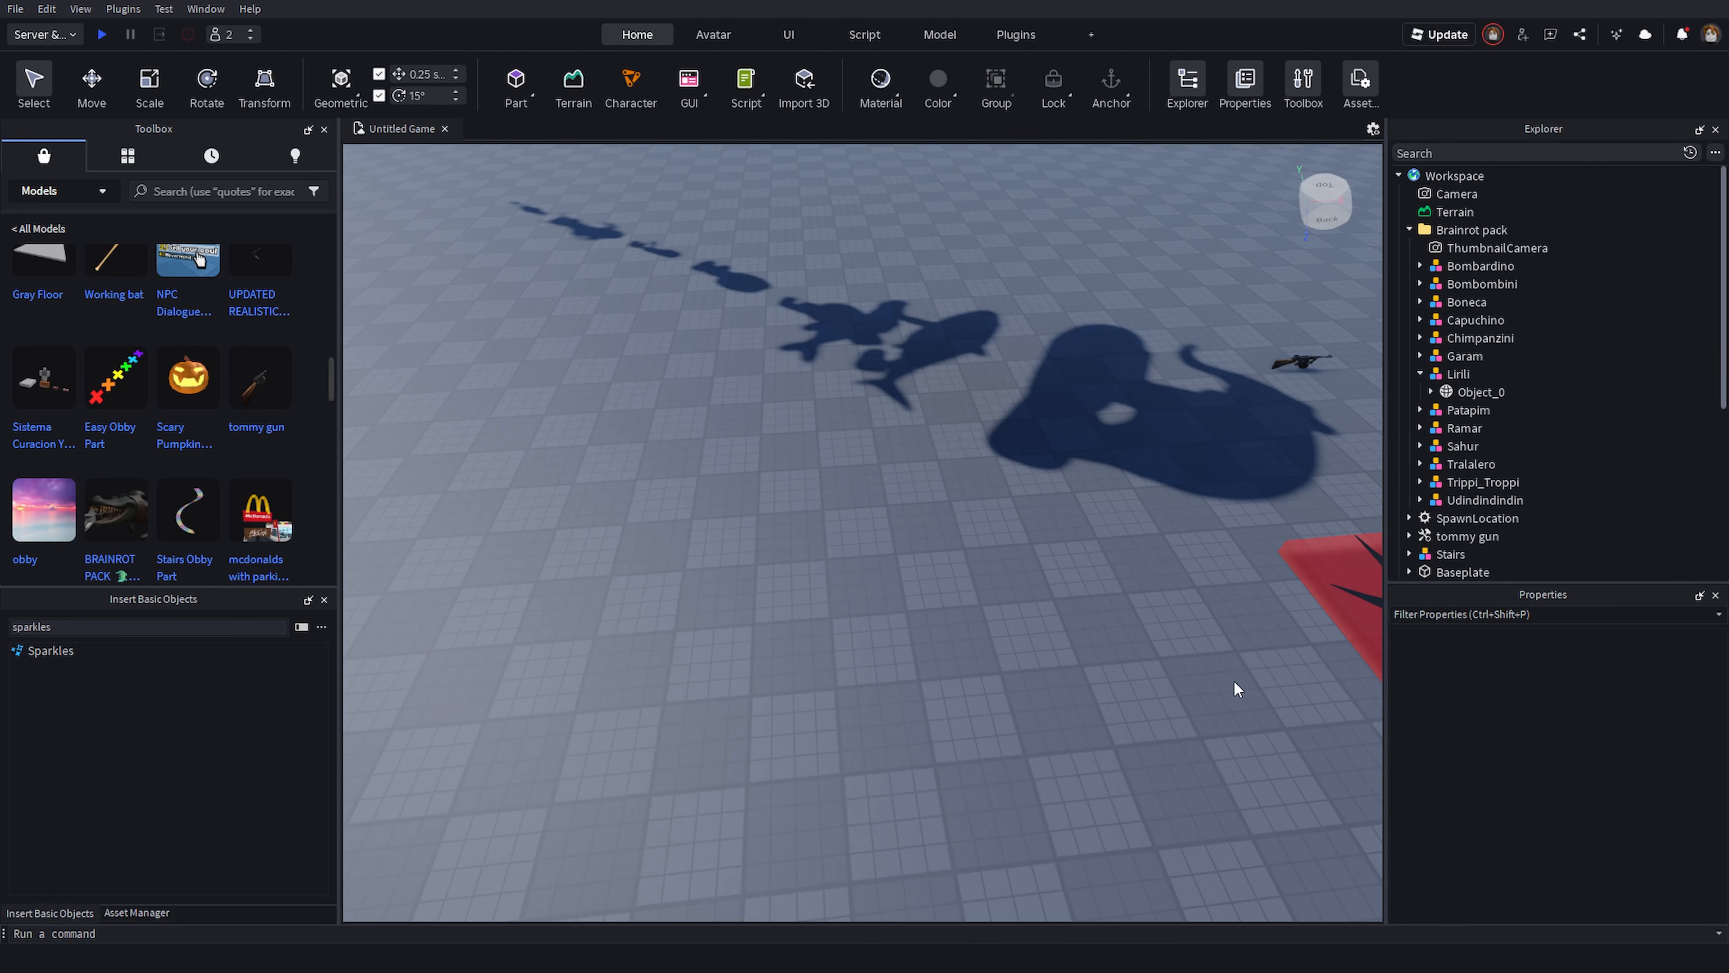
right_click_drag(1234, 680, 1161, 647)
left_click(718, 35)
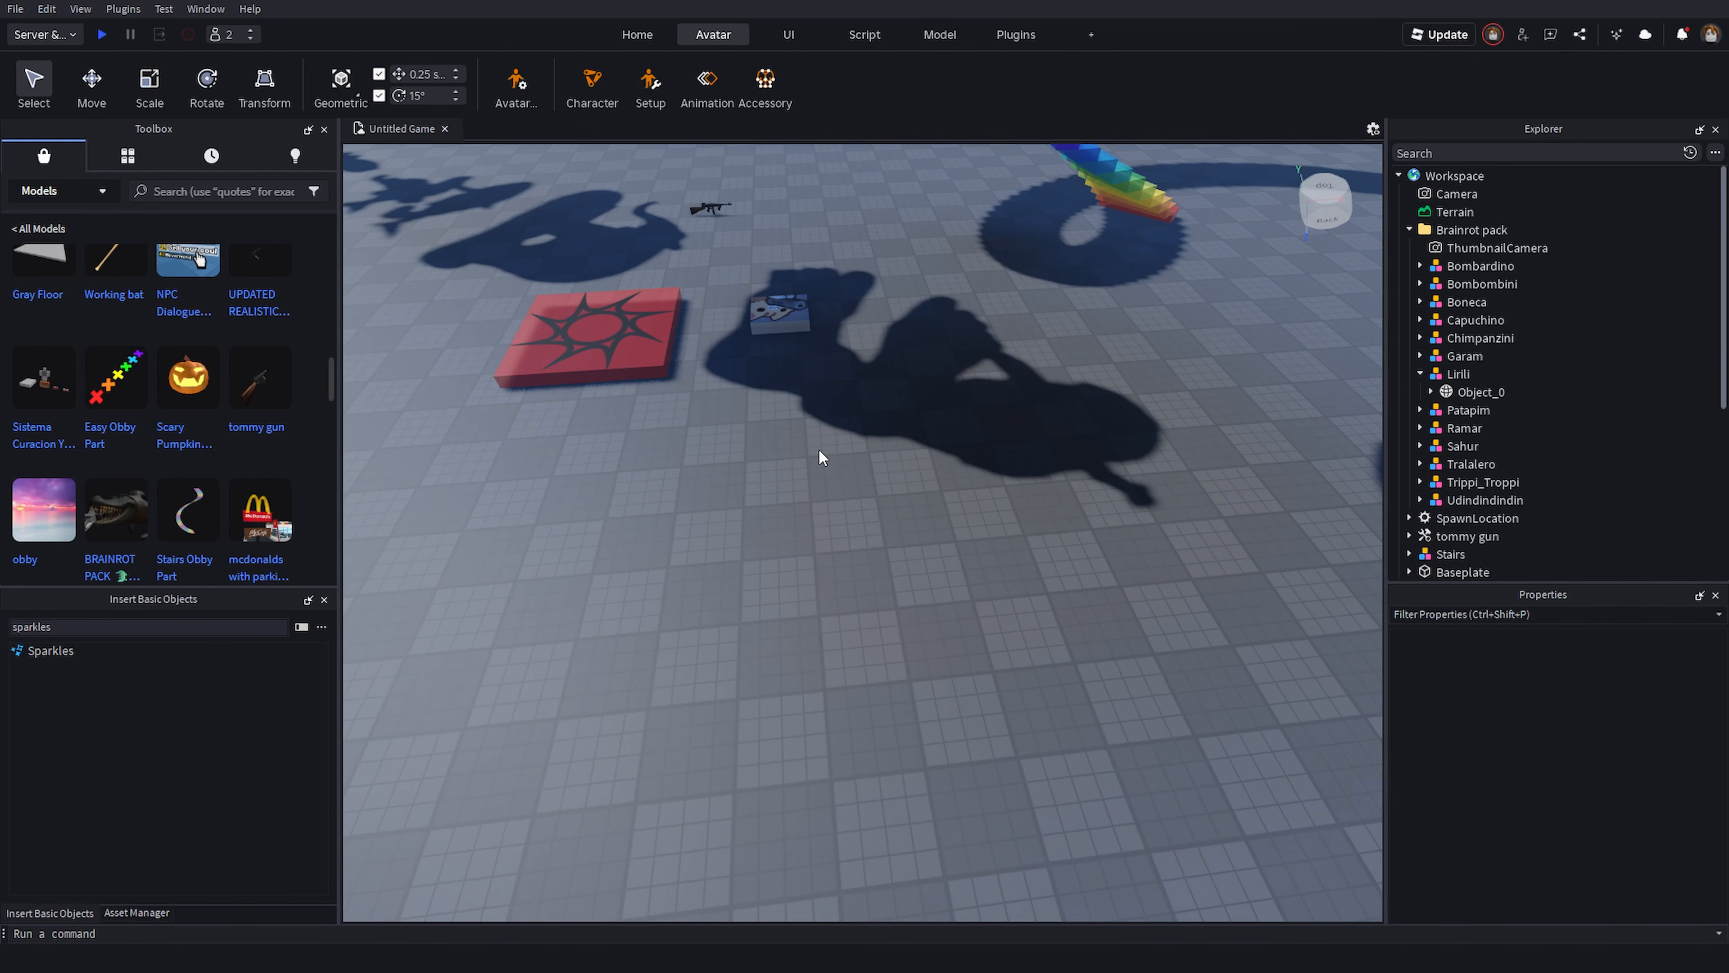
right_click_drag(819, 455, 769, 477)
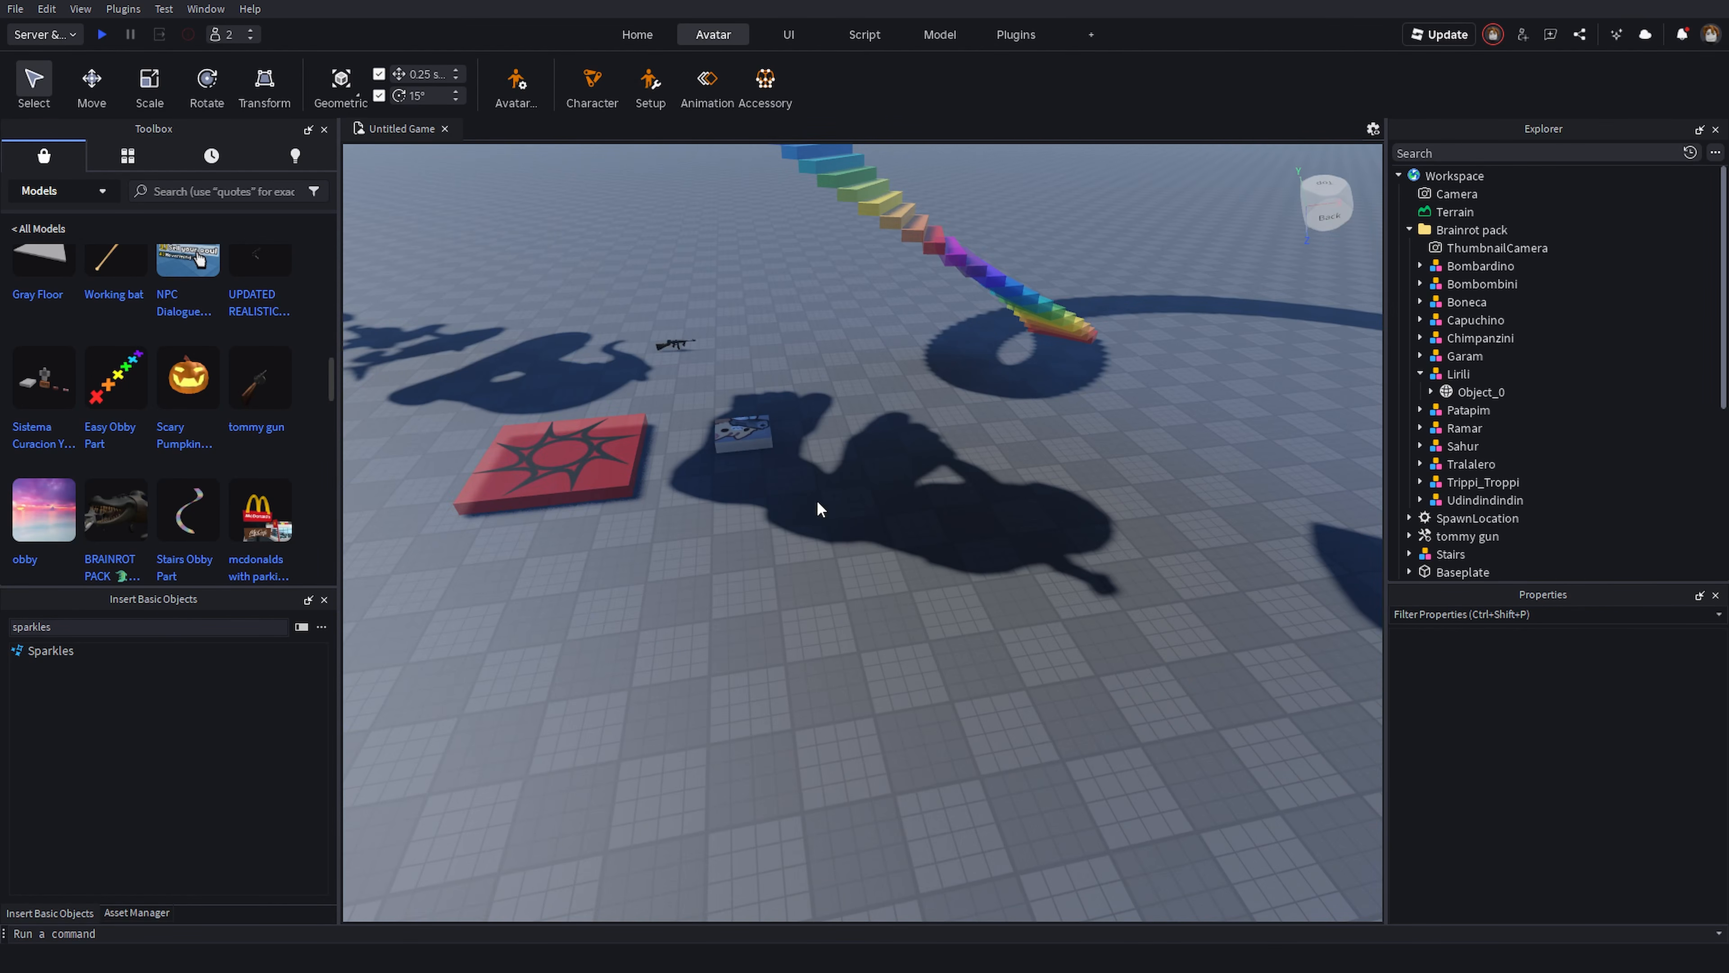
left_click(650, 80)
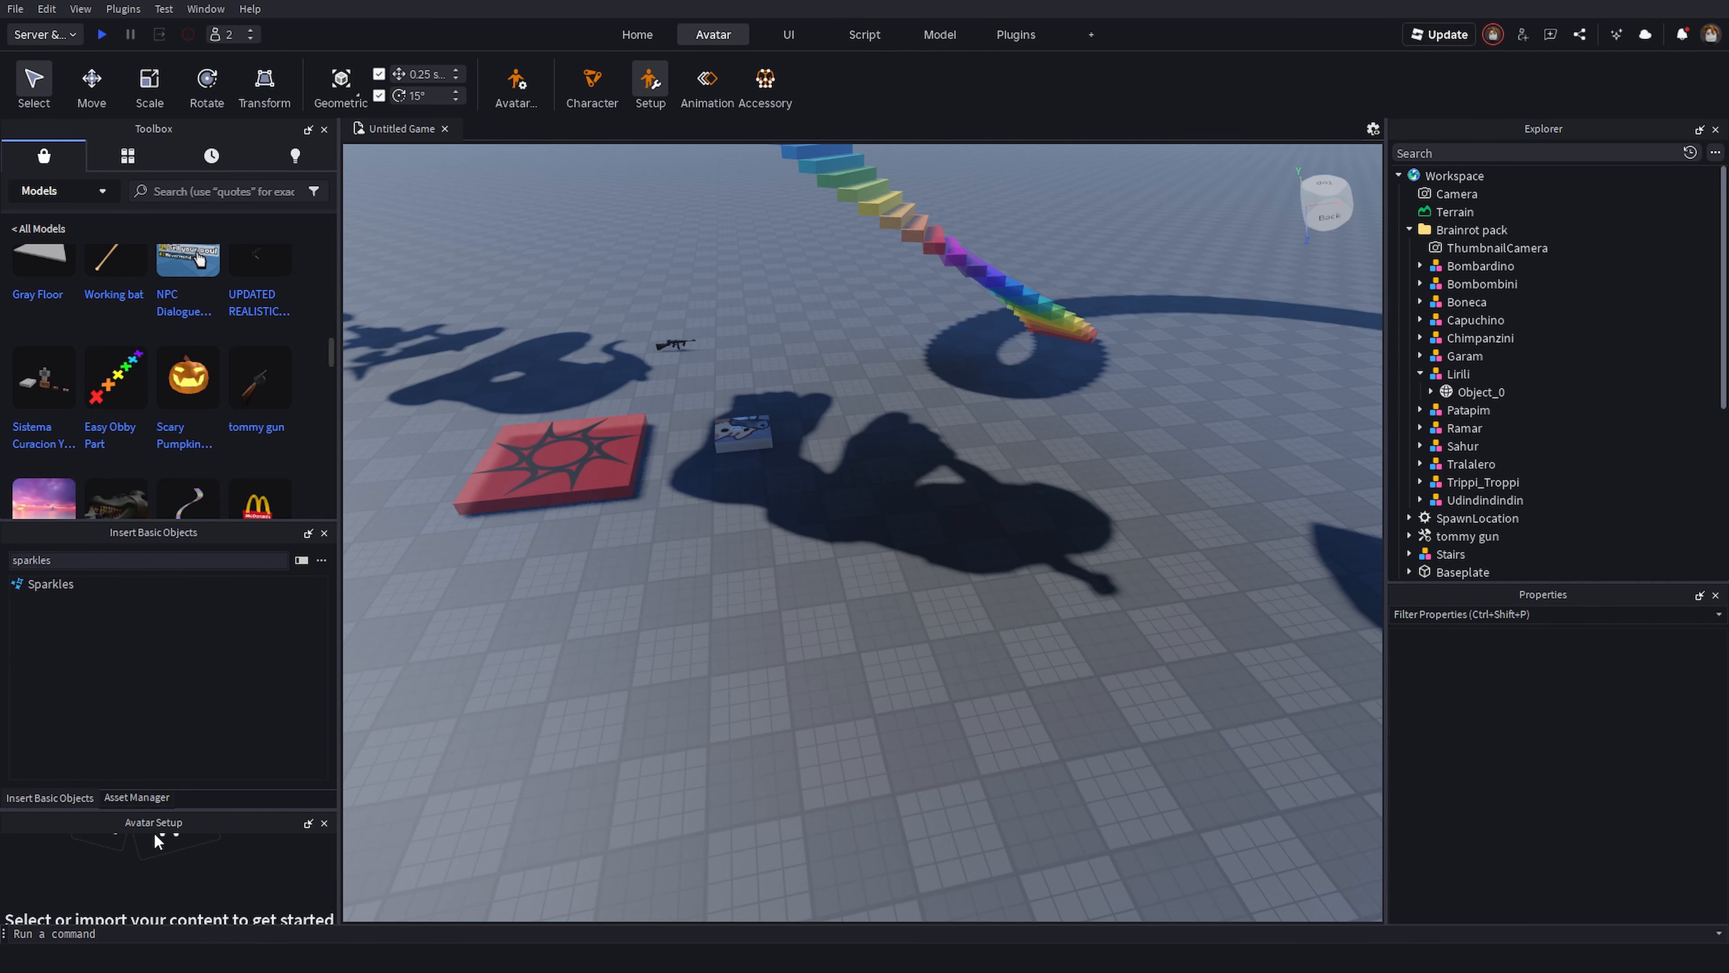
left_click_drag(146, 824, 159, 555)
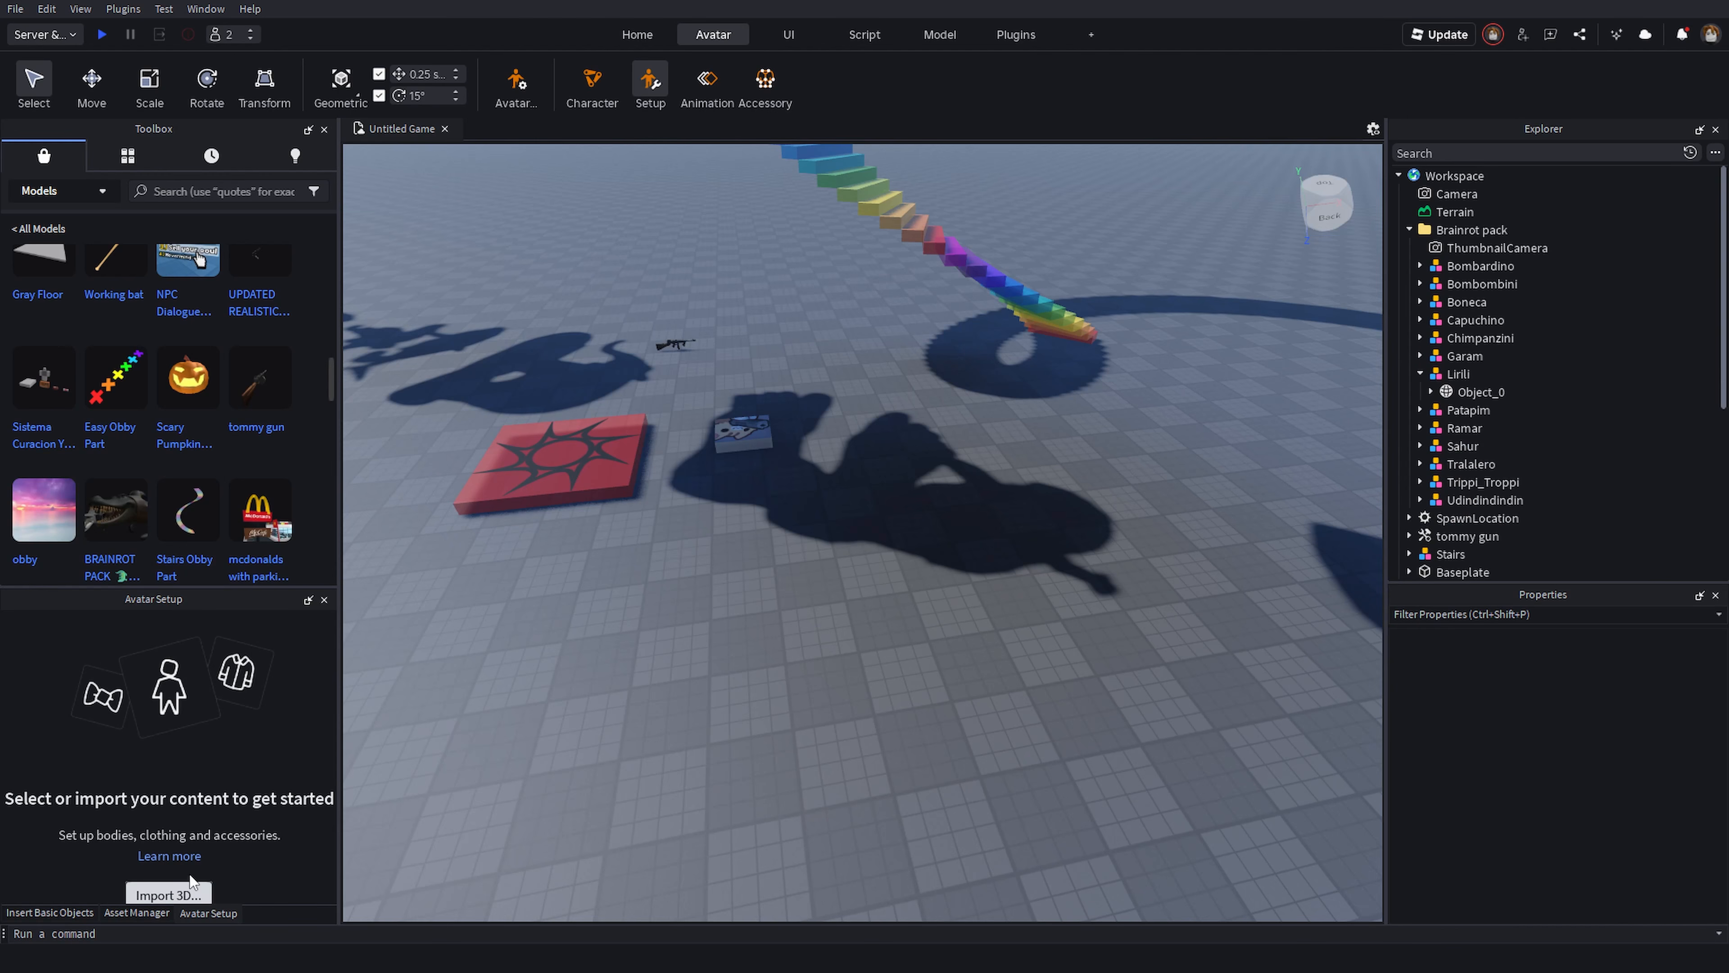
left_click(329, 599)
- Generate an R15 Block Avatar rig with the Rig Builder
left_click(592, 80)
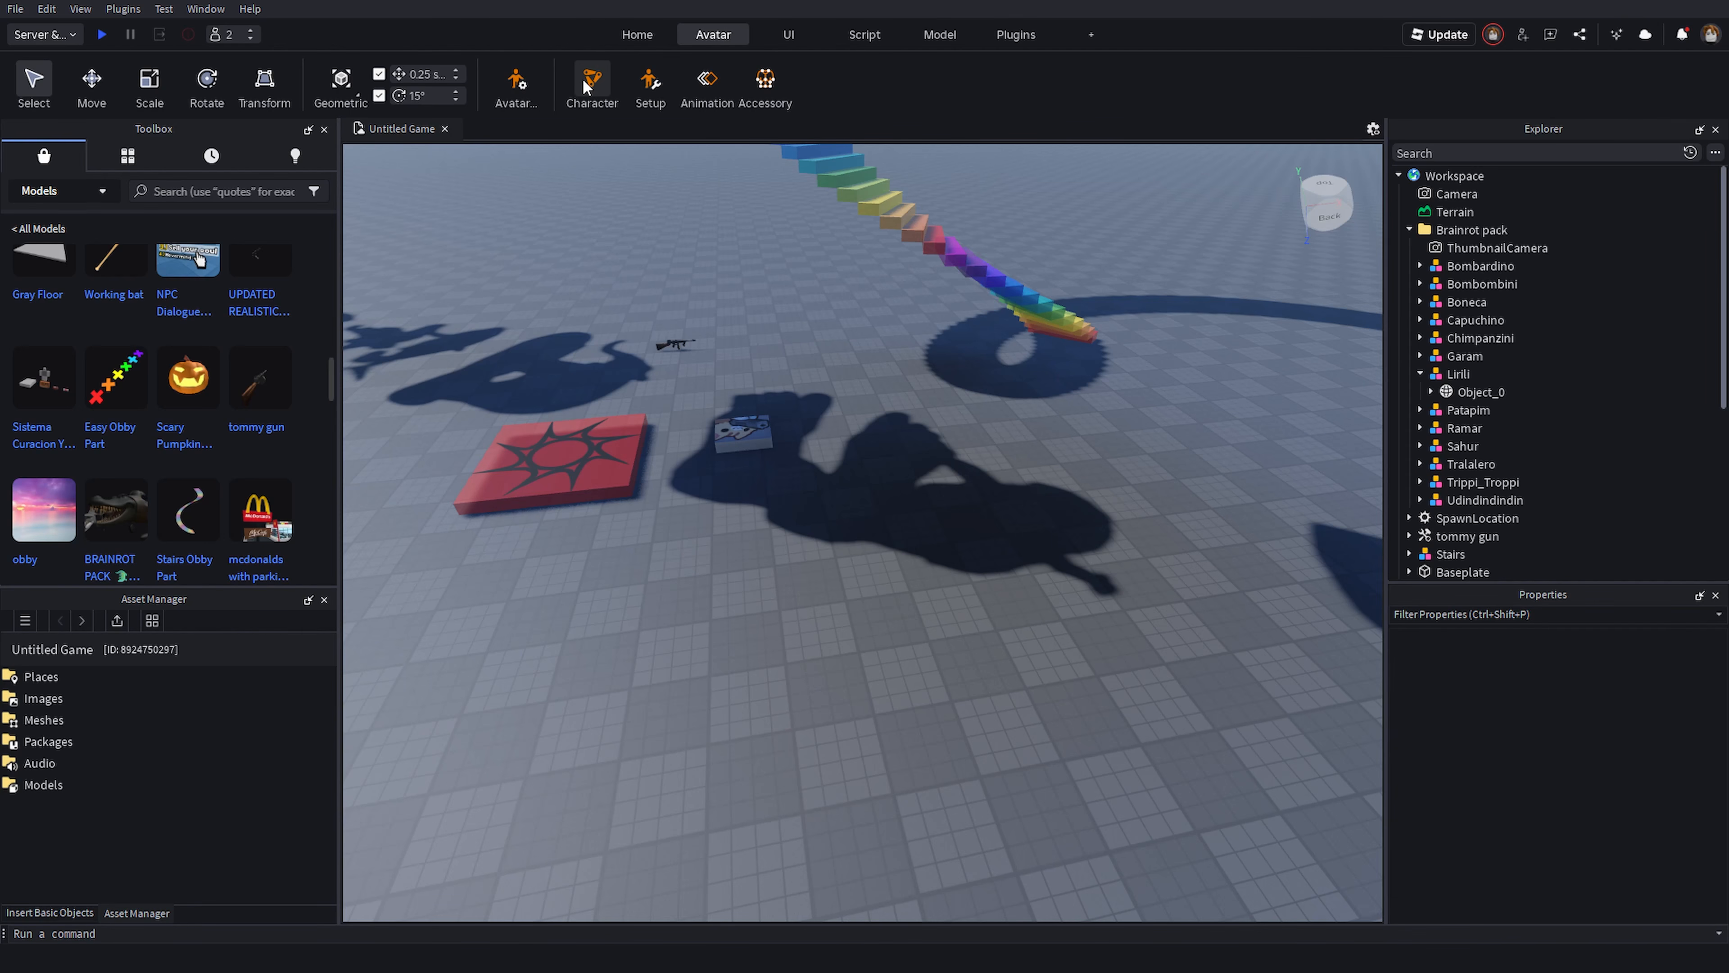
right_click_drag(1046, 486, 1045, 486)
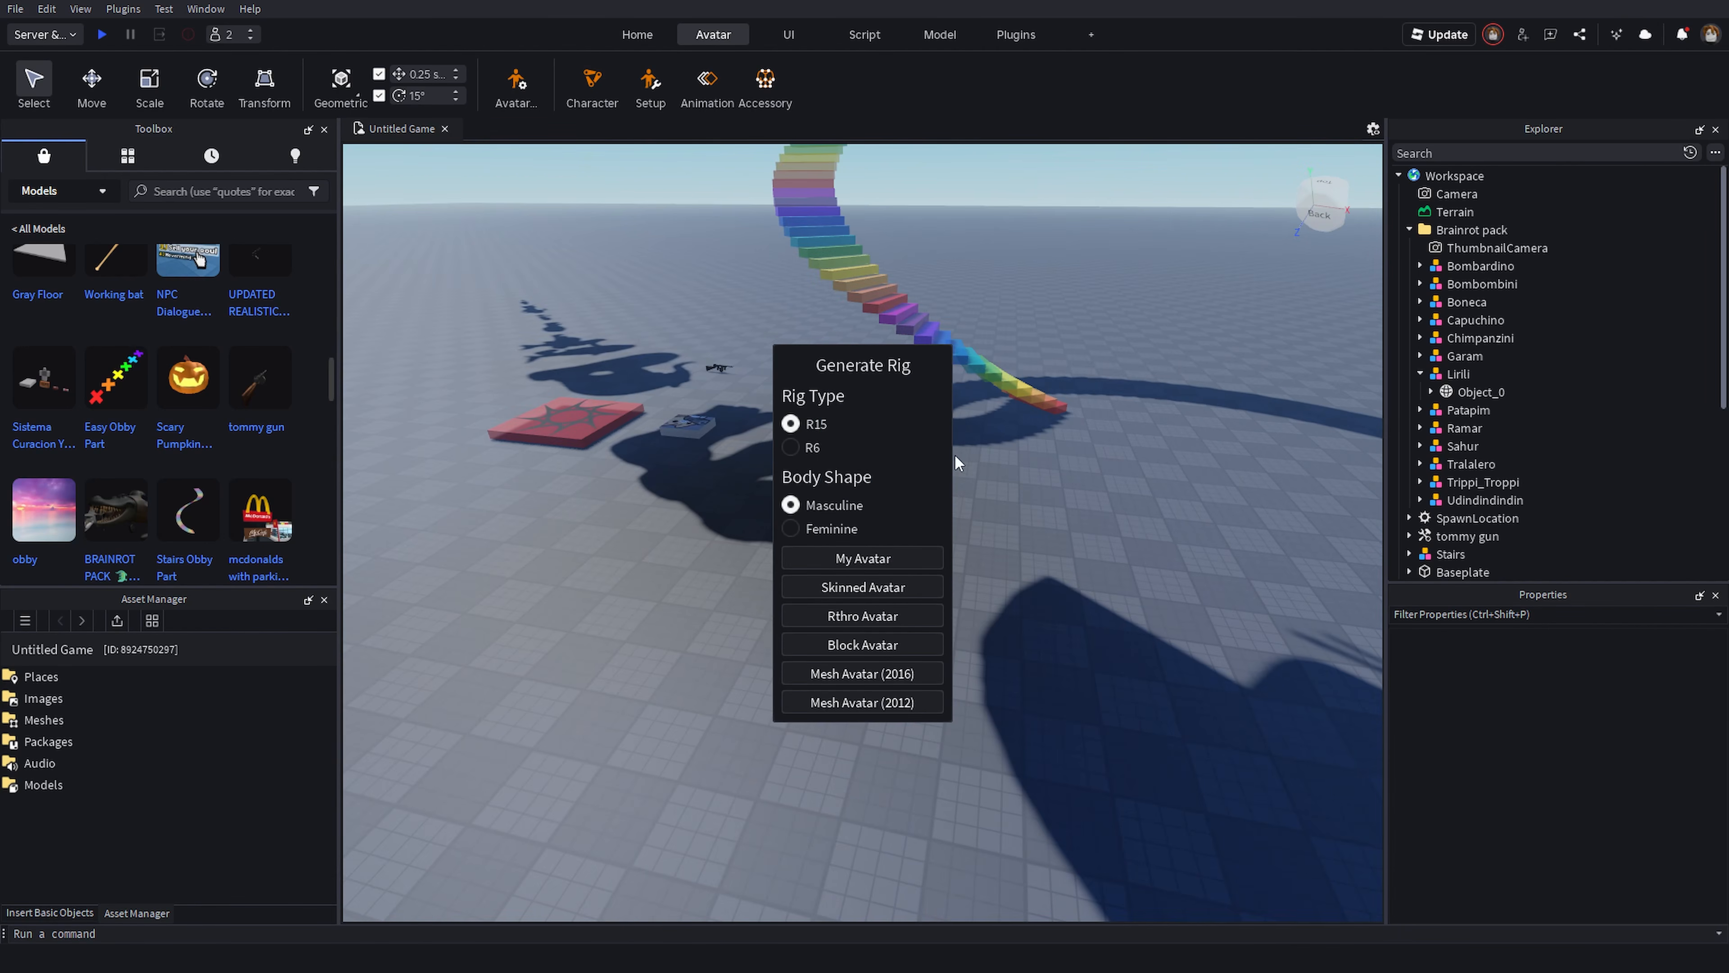
left_click(791, 447)
left_click(790, 424)
right_click_drag(958, 568, 959, 567)
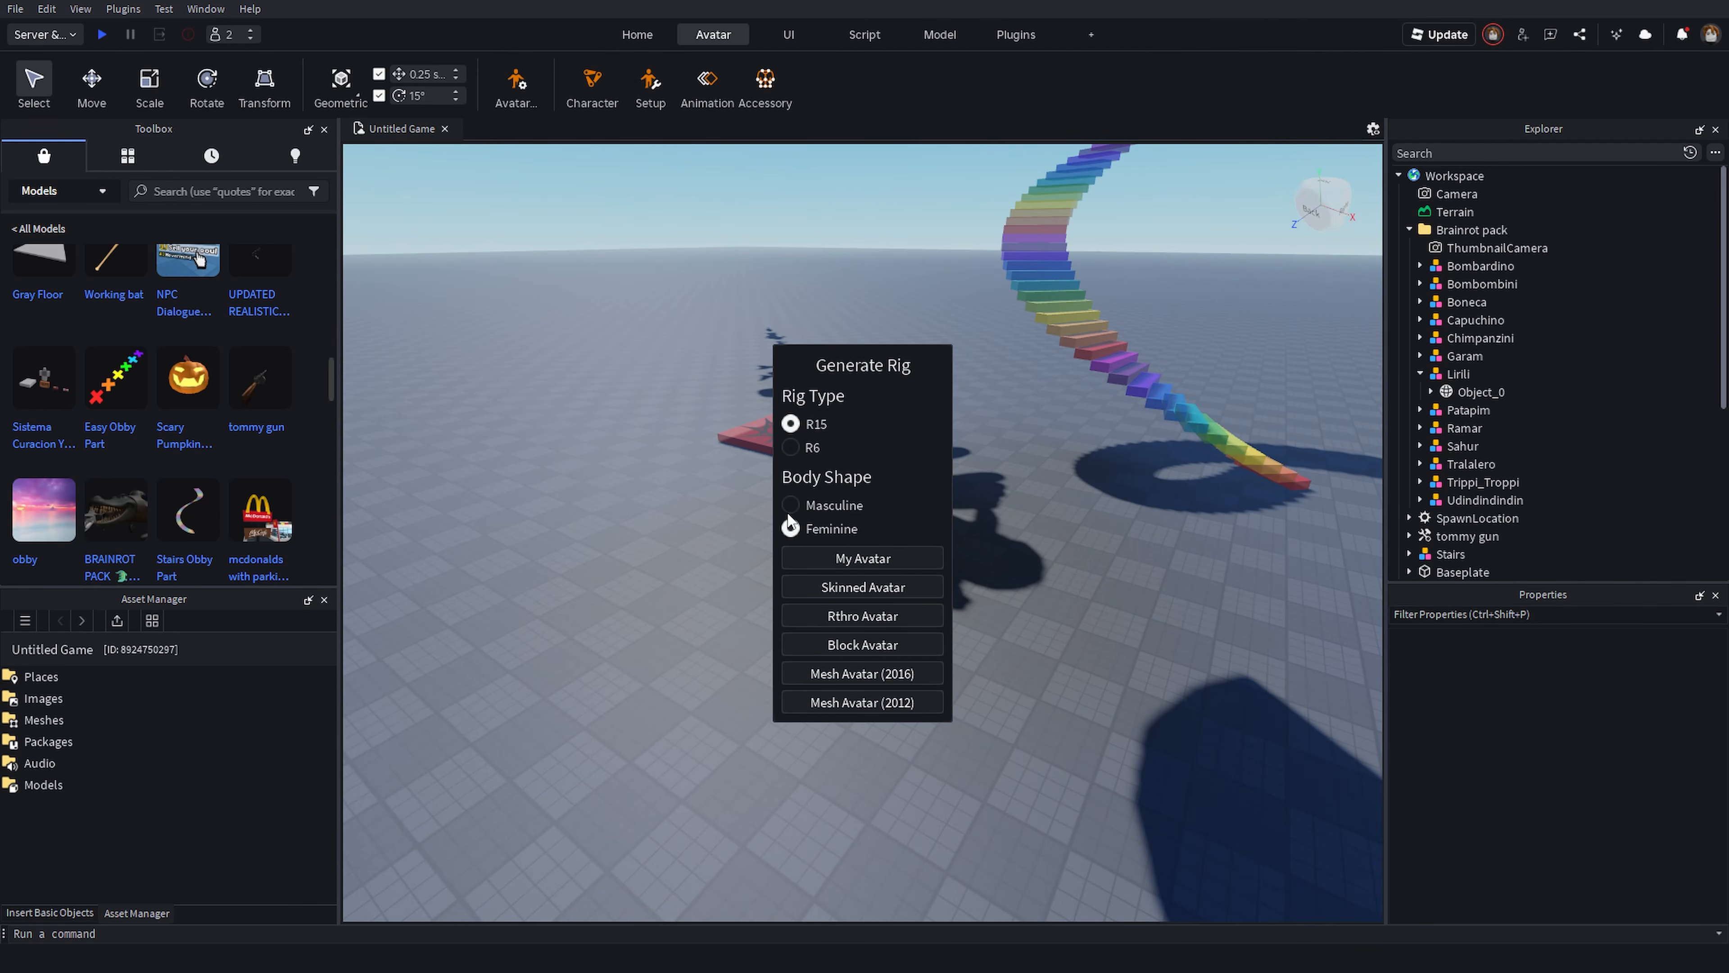
right_click_drag(1054, 585, 1038, 646)
scroll(886, 657, "down", 2)
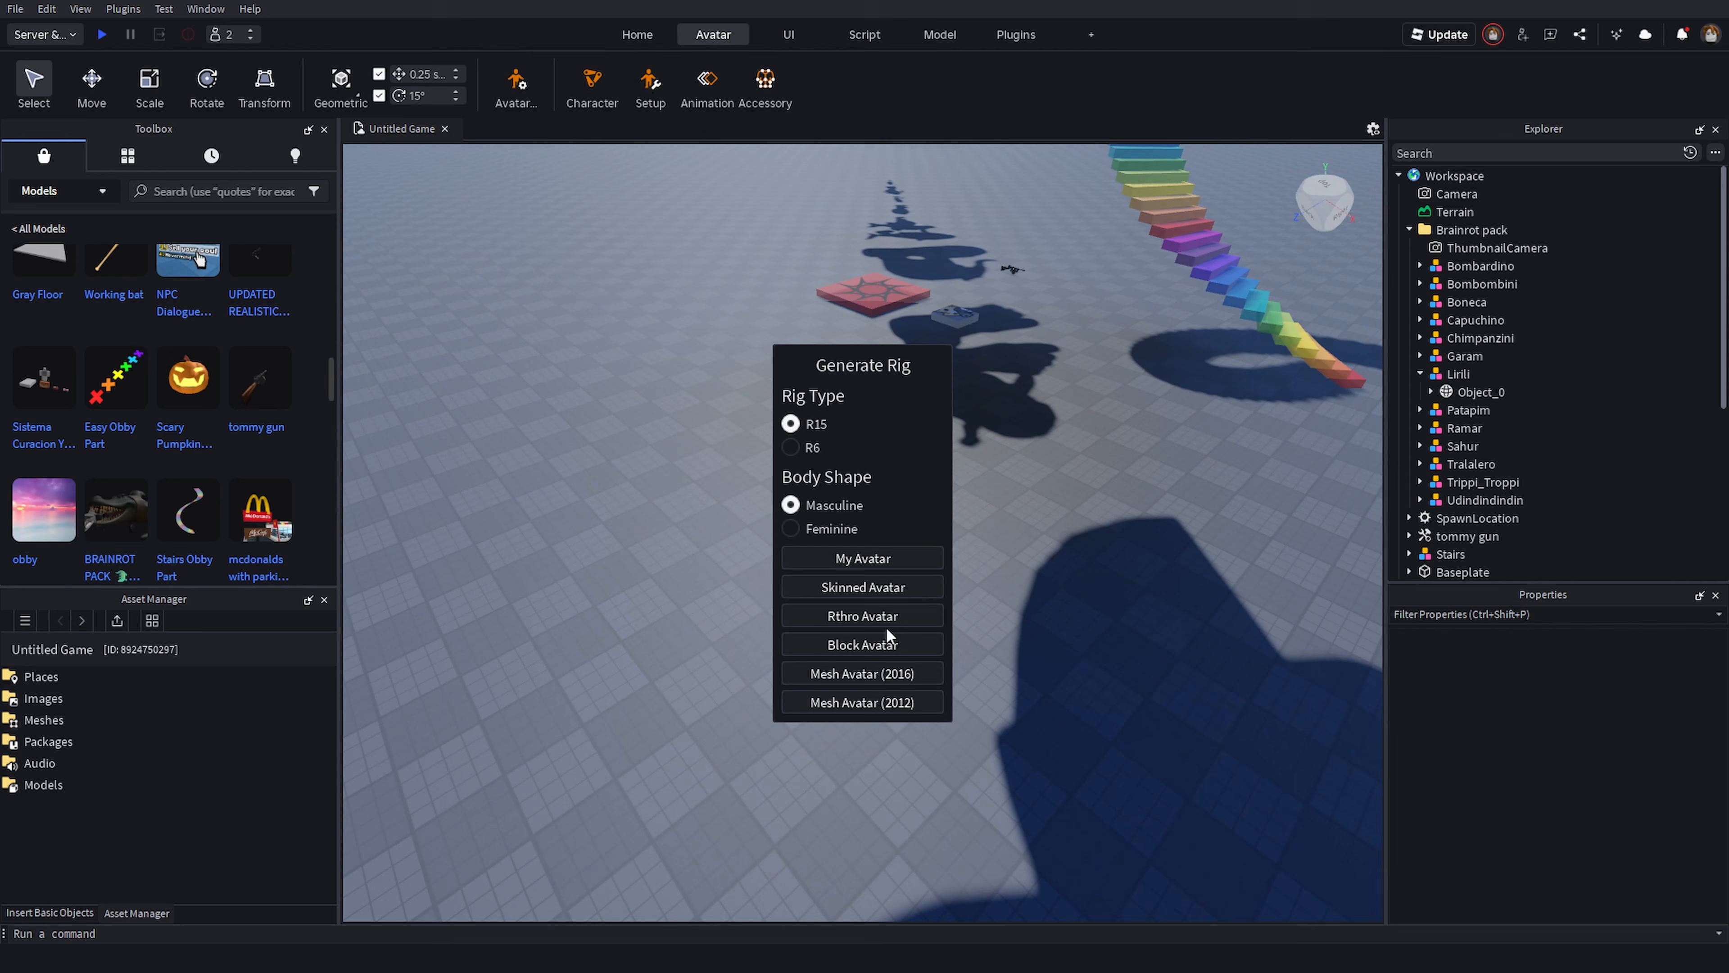
left_click(863, 644)
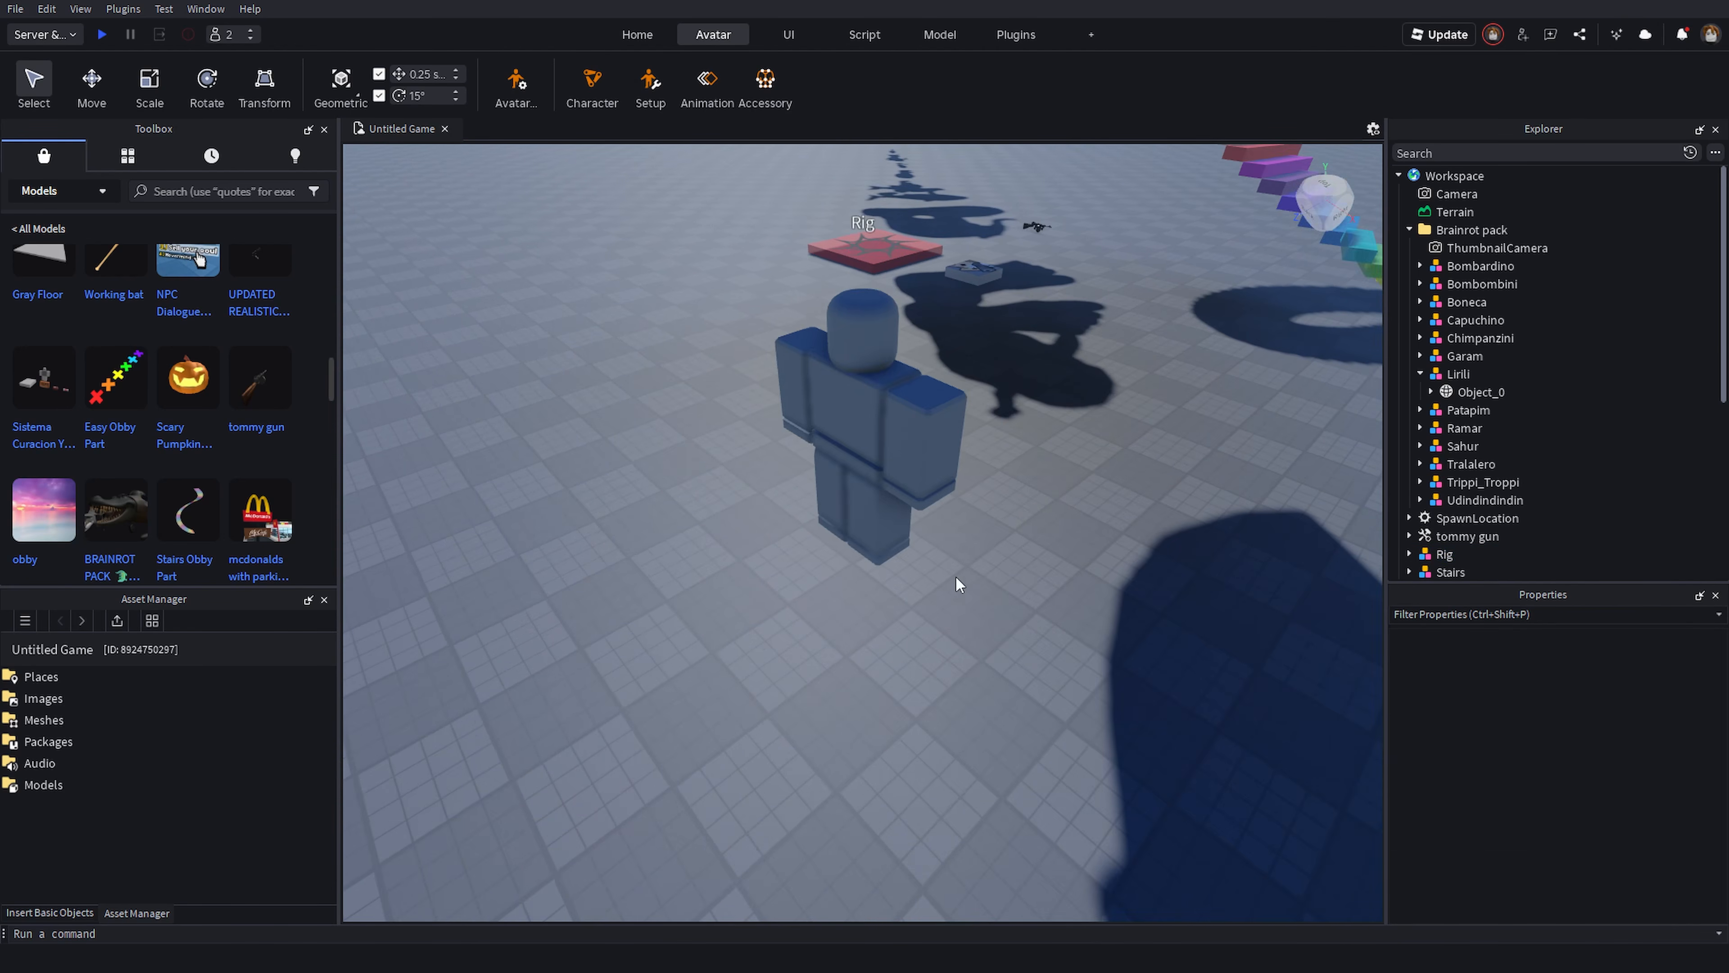
- Drag the generated rig to a new spot on the baseplate
key("r")
key("r")
left_click_drag(790, 603, 668, 711)
left_click(883, 685)
right_click_drag(667, 711, 668, 710)
left_click_drag(668, 710, 965, 400)
left_click(940, 446)
key("w")
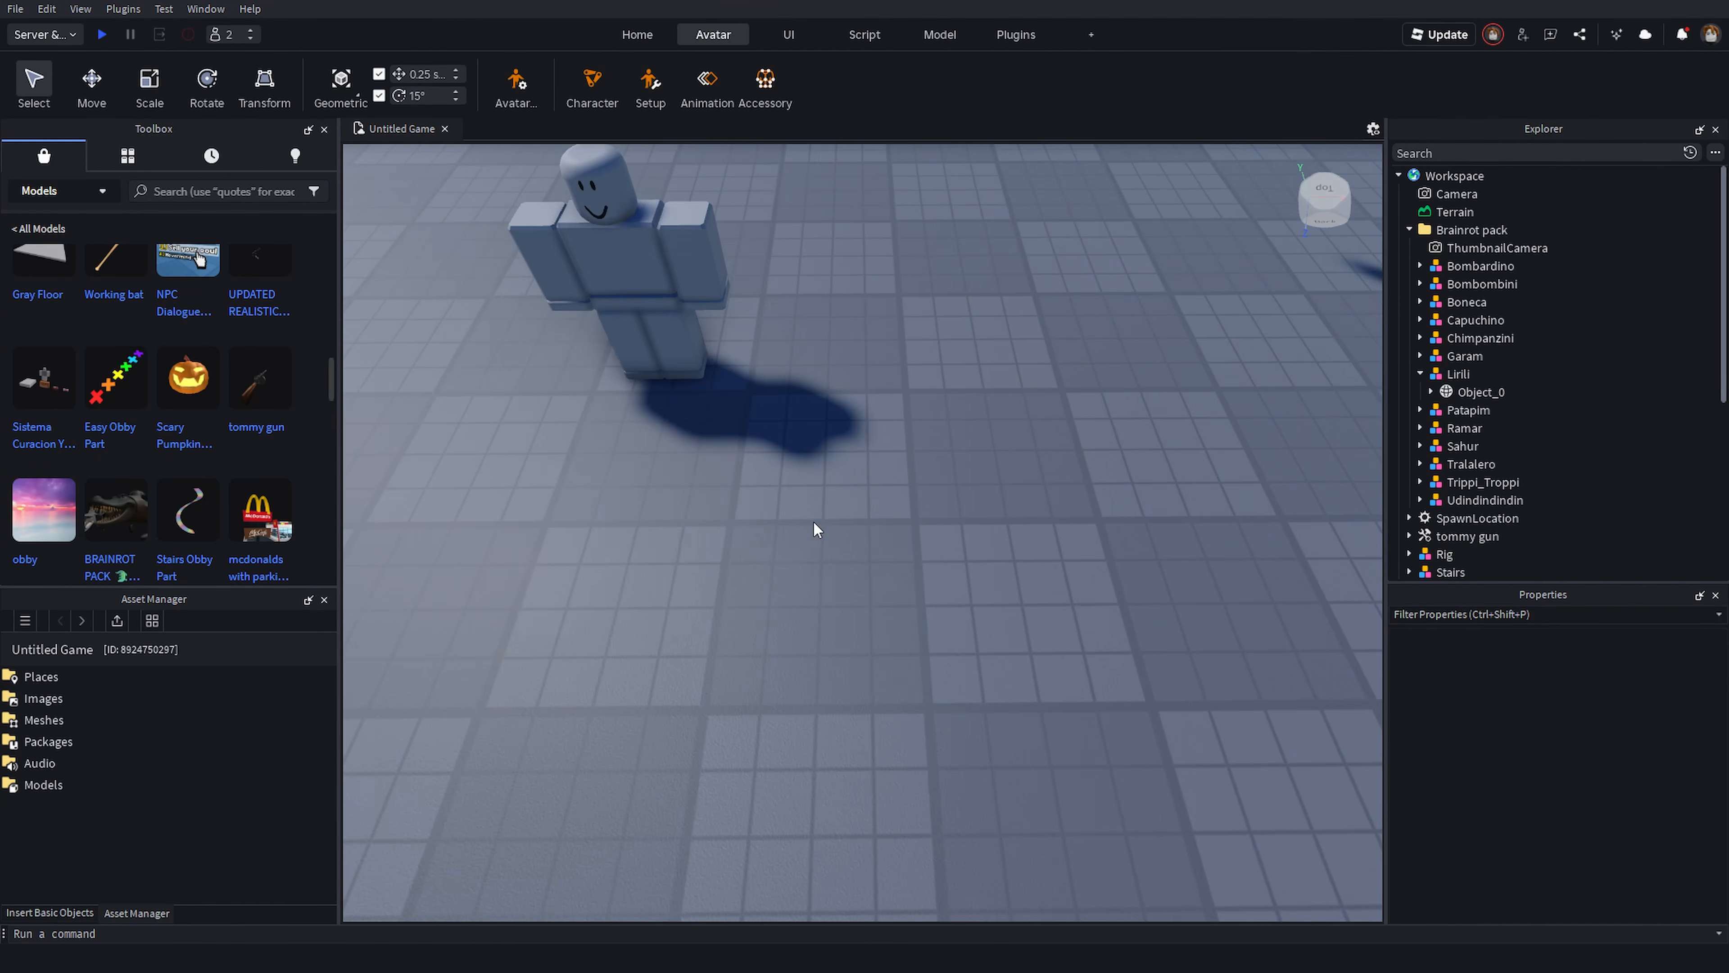
right_click_drag(814, 520, 861, 461)
left_click(860, 462)
left_click(898, 557)
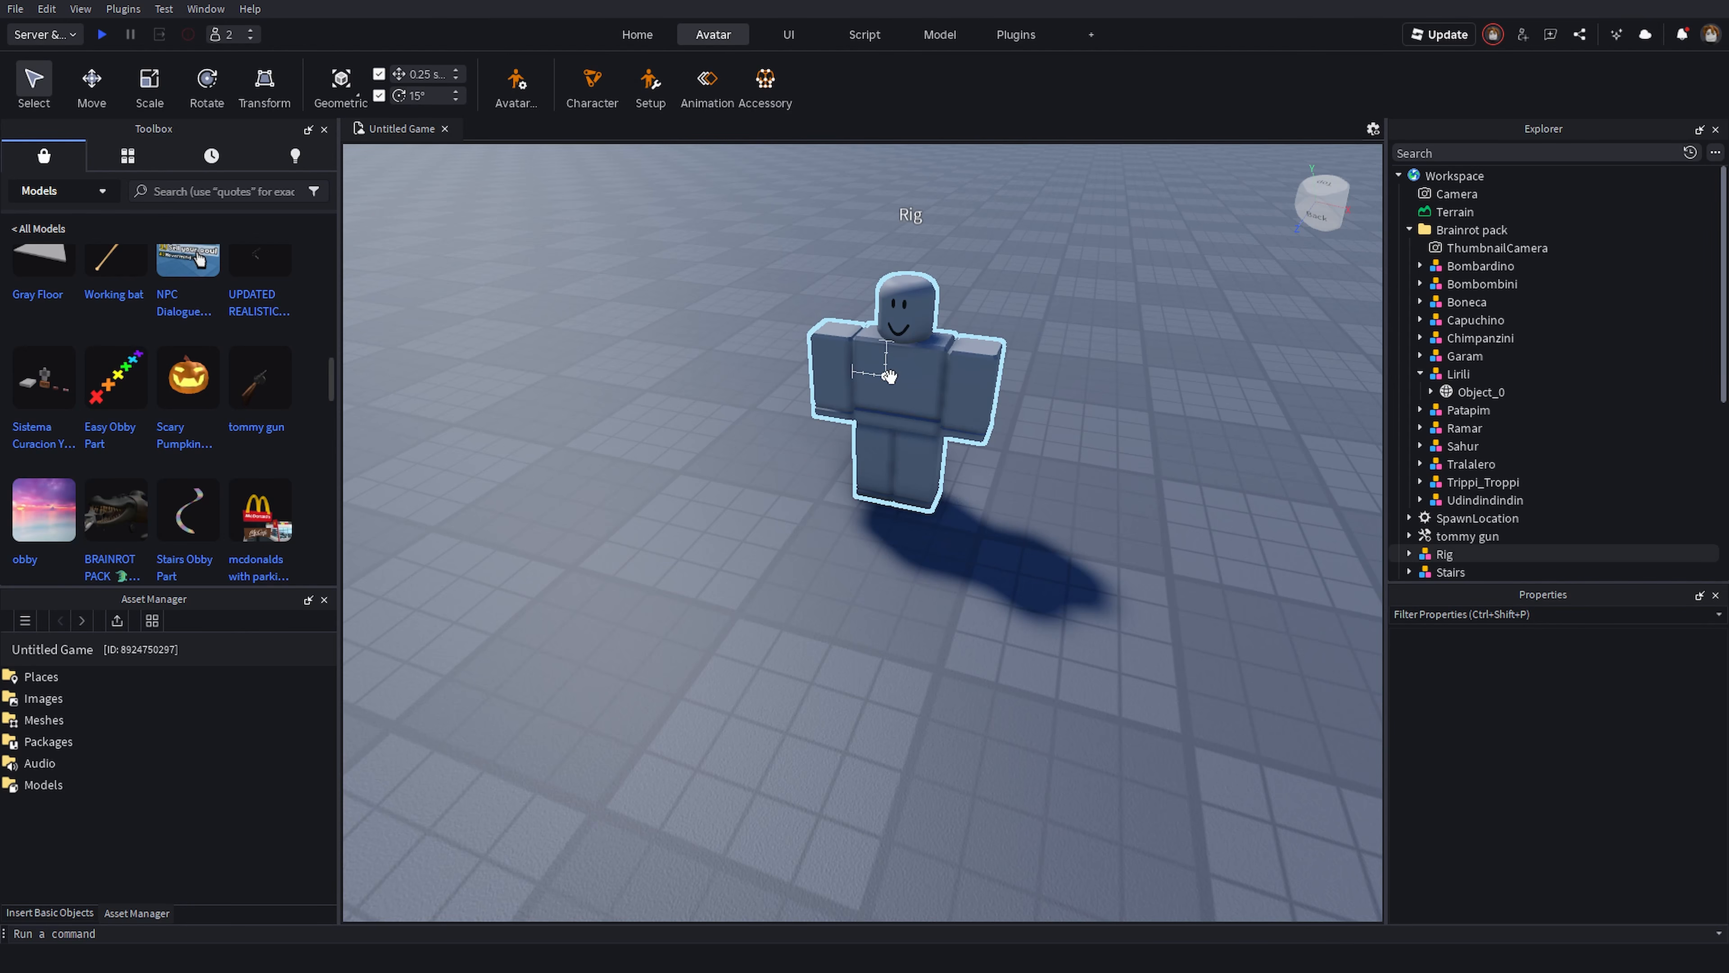
left_click_drag(890, 376, 869, 472)
left_click(828, 618)
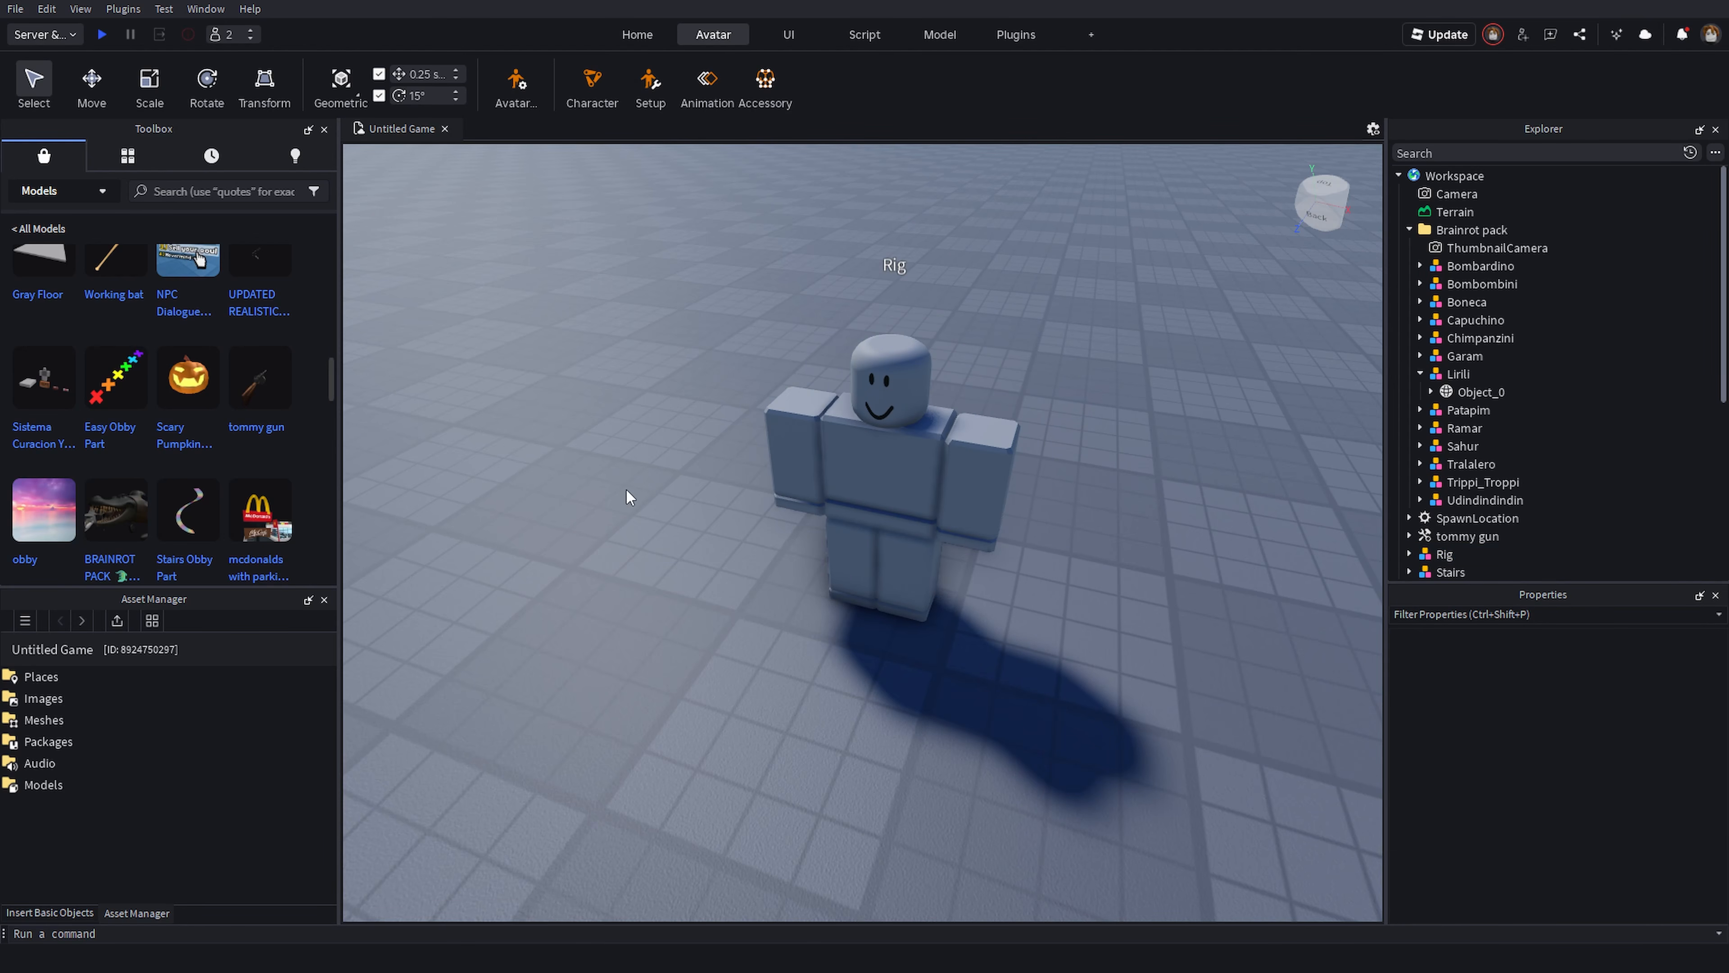
- Open the Animation Editor on the rig and add all its body parts as tracks
left_click(708, 85)
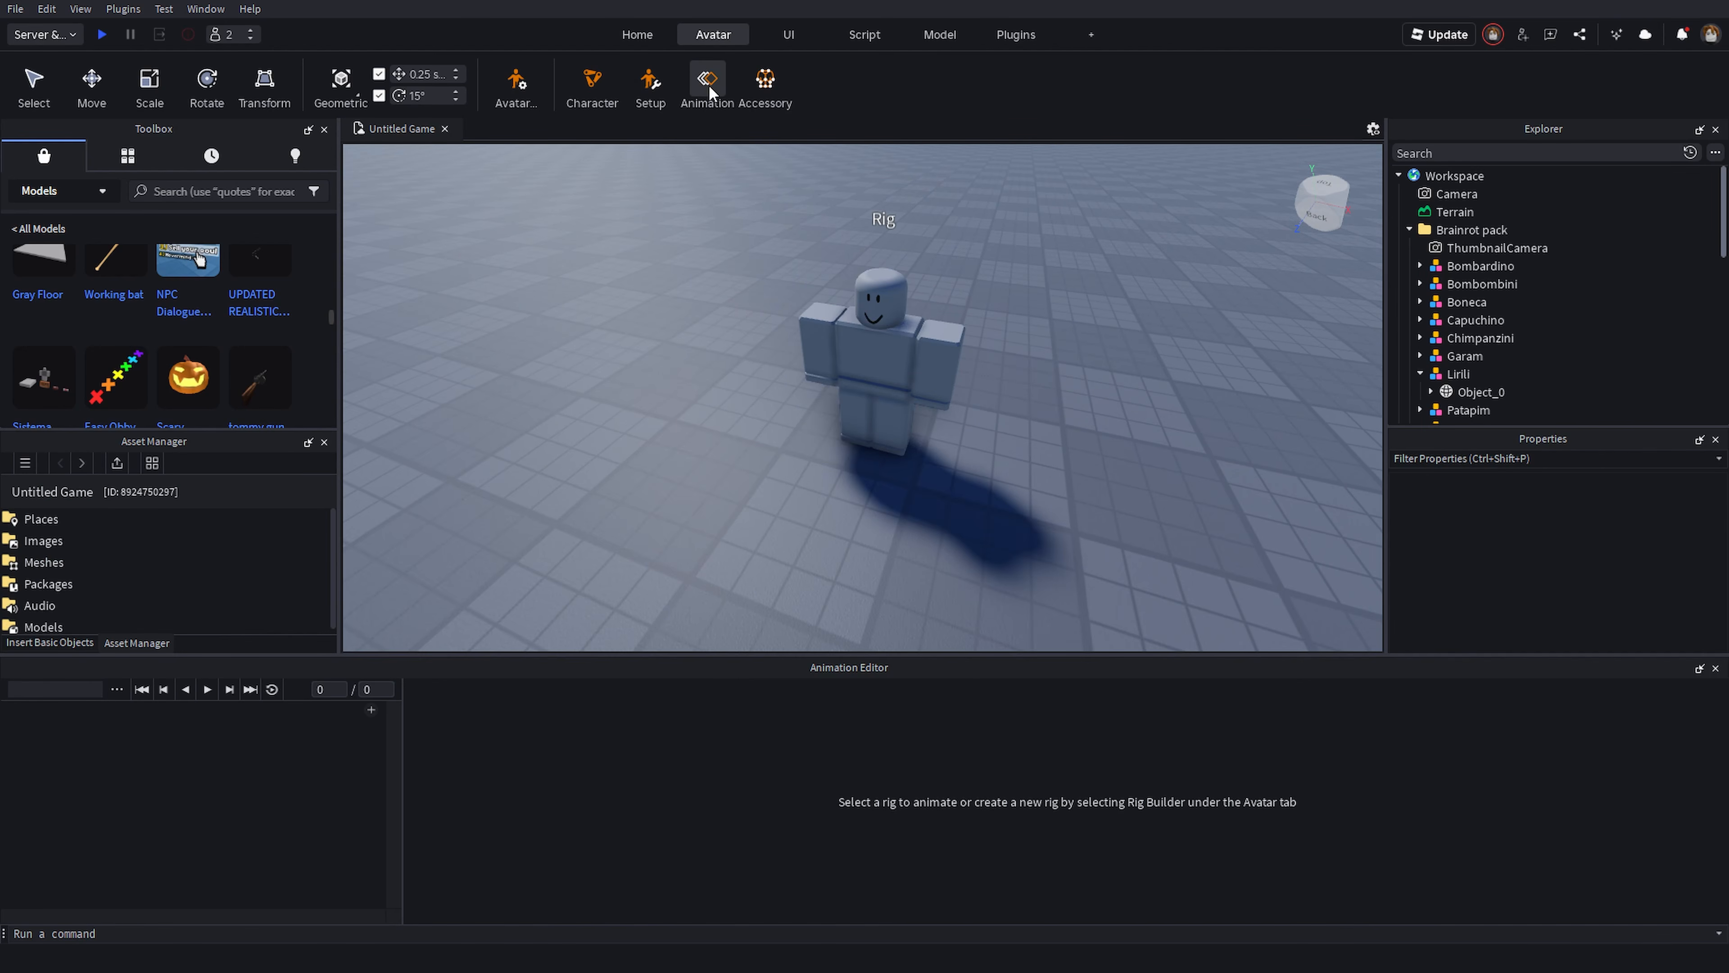
left_click(898, 339)
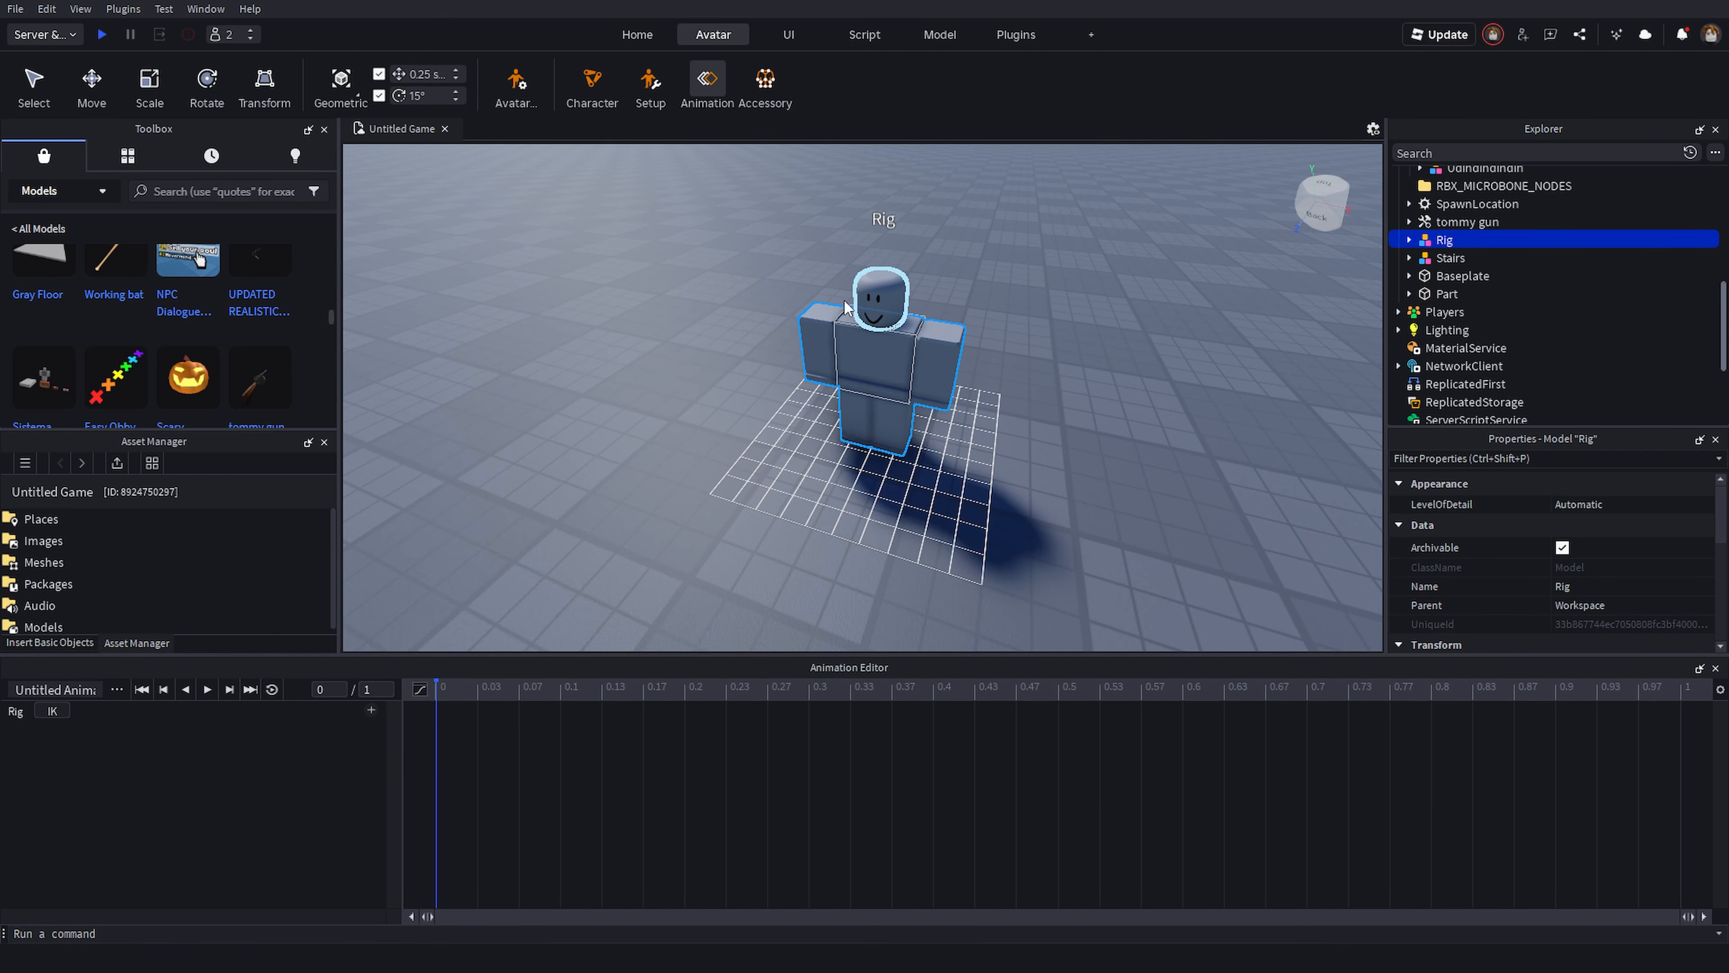
left_click(371, 710)
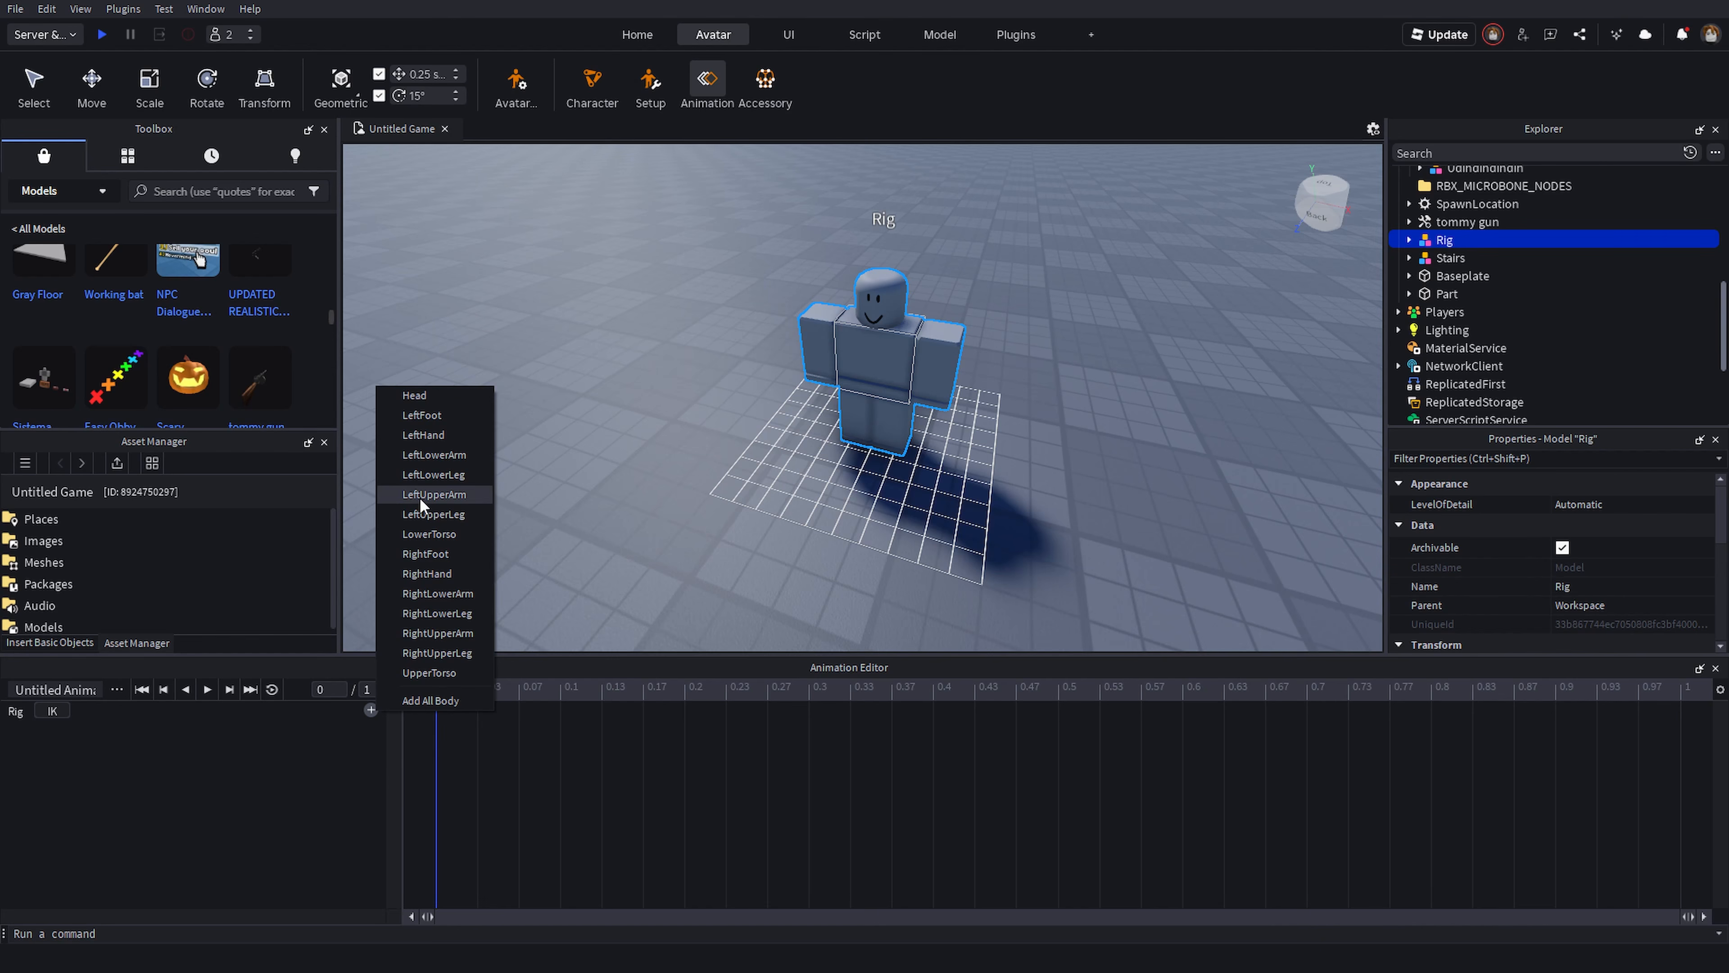
left_click(450, 702)
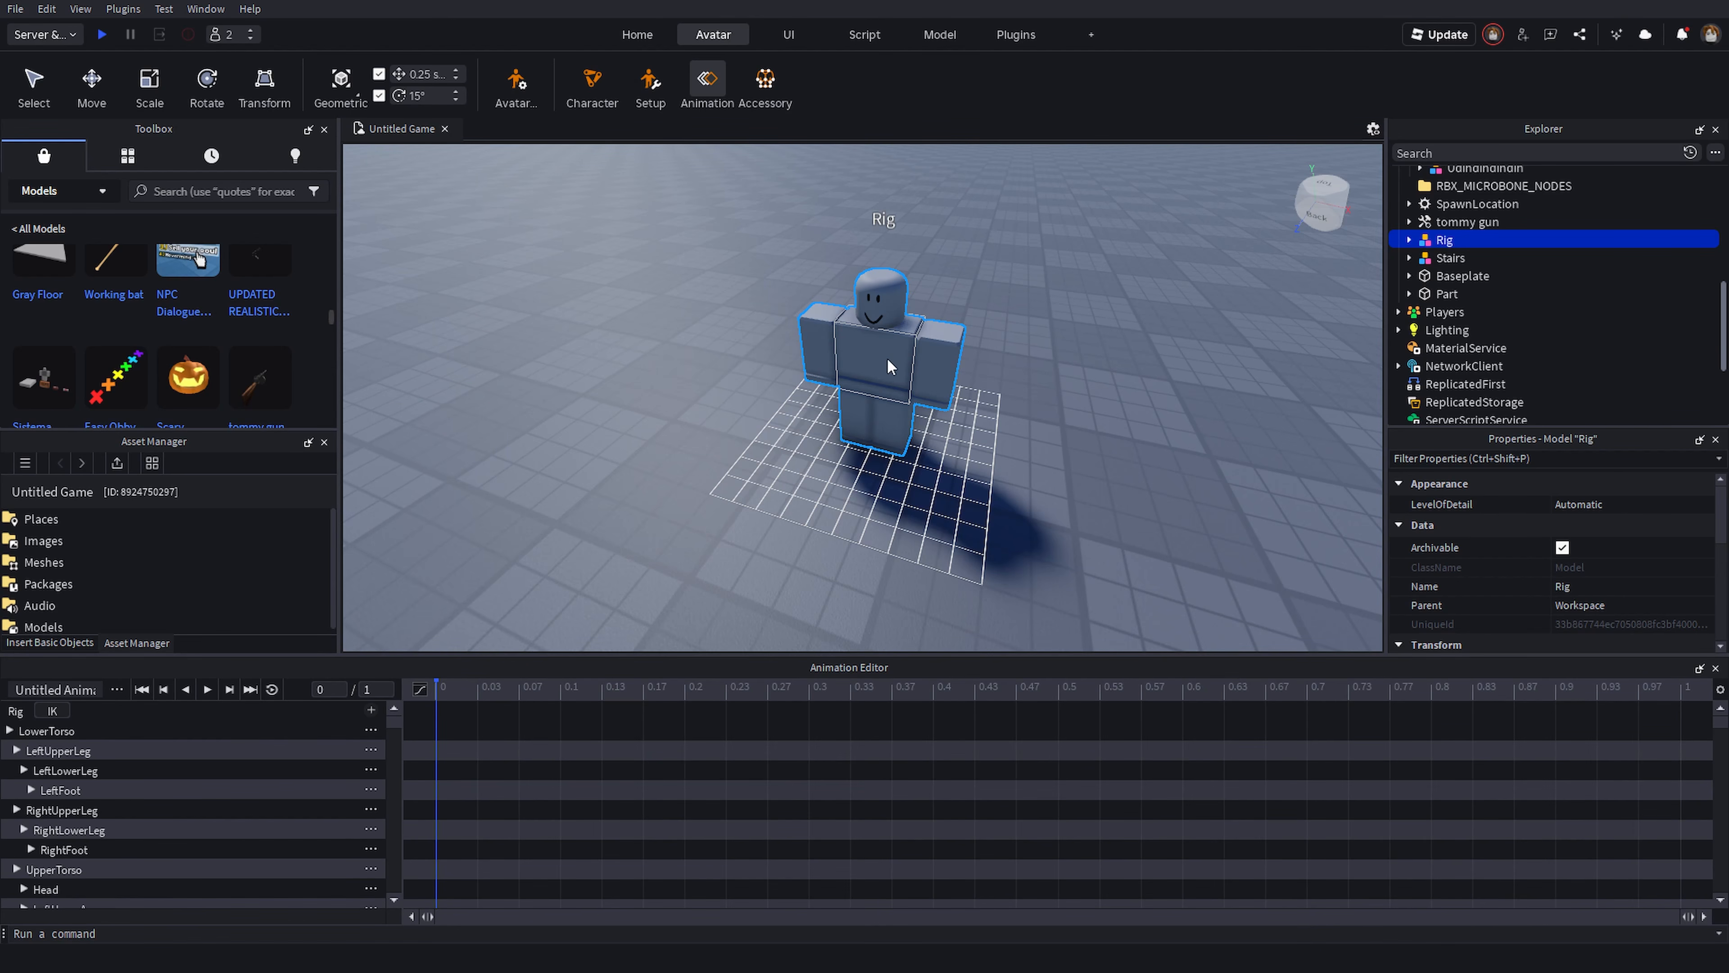
- Select the rig's upper torso and rotate it to create the starting keyframe
right_click_drag(950, 504, 1062, 502)
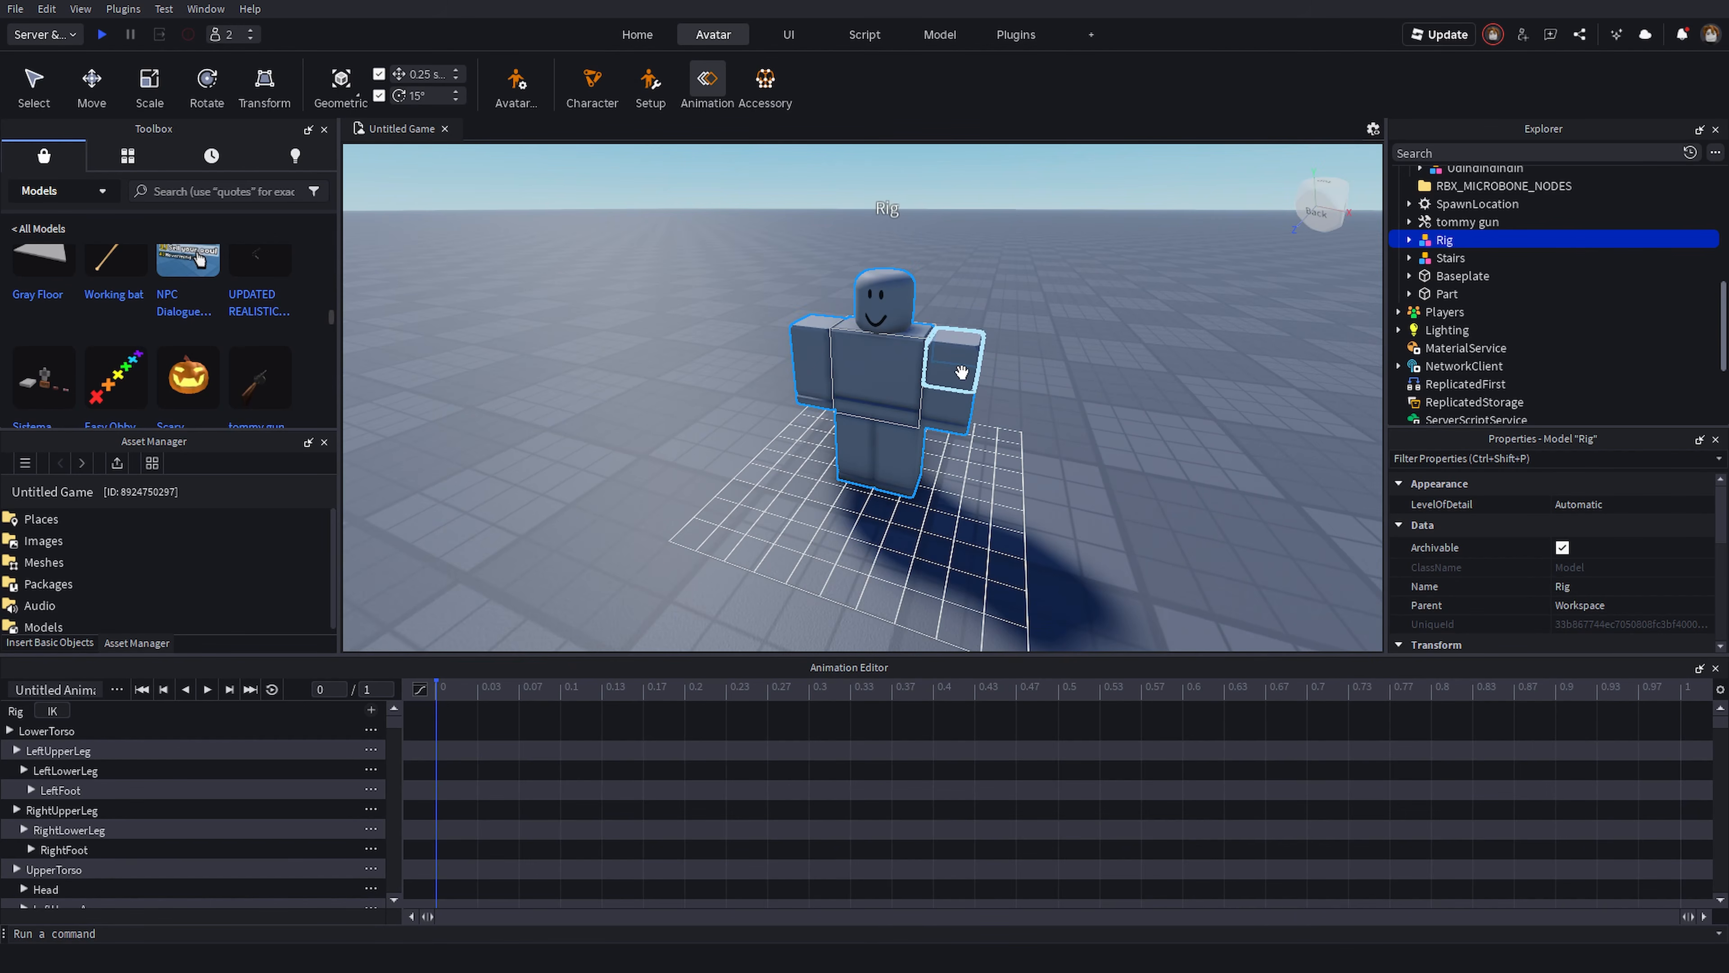
left_click(973, 362)
left_click(893, 484)
left_click(822, 348)
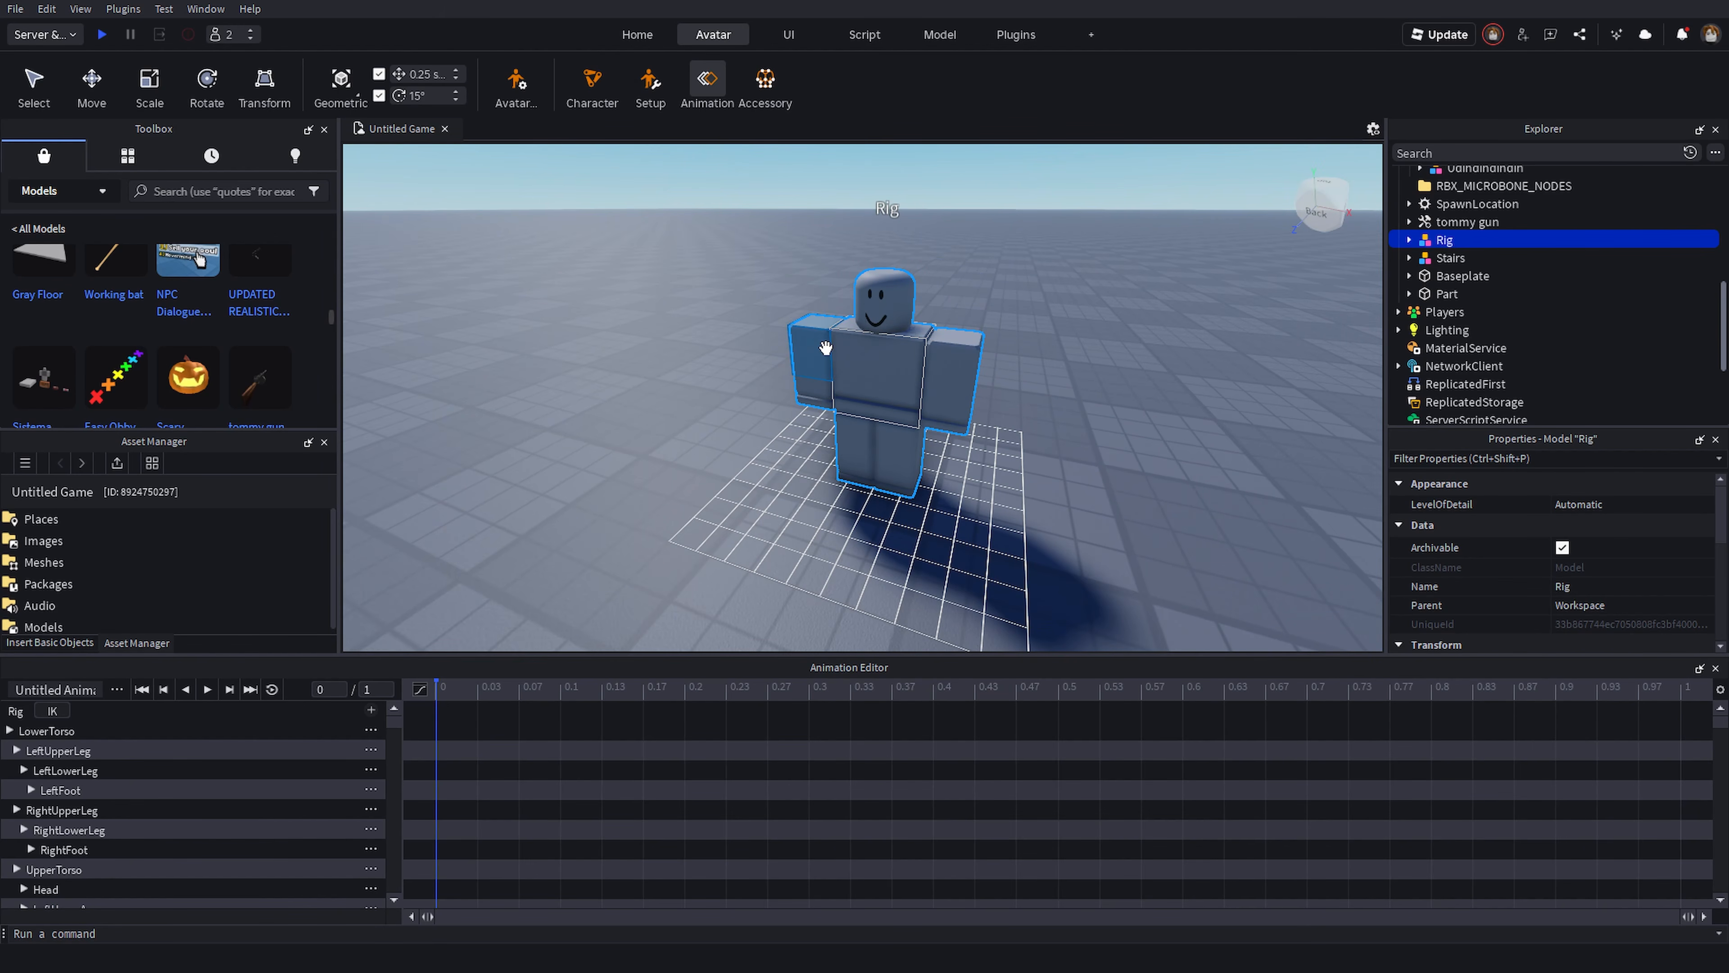
left_click(969, 318)
left_click(866, 388)
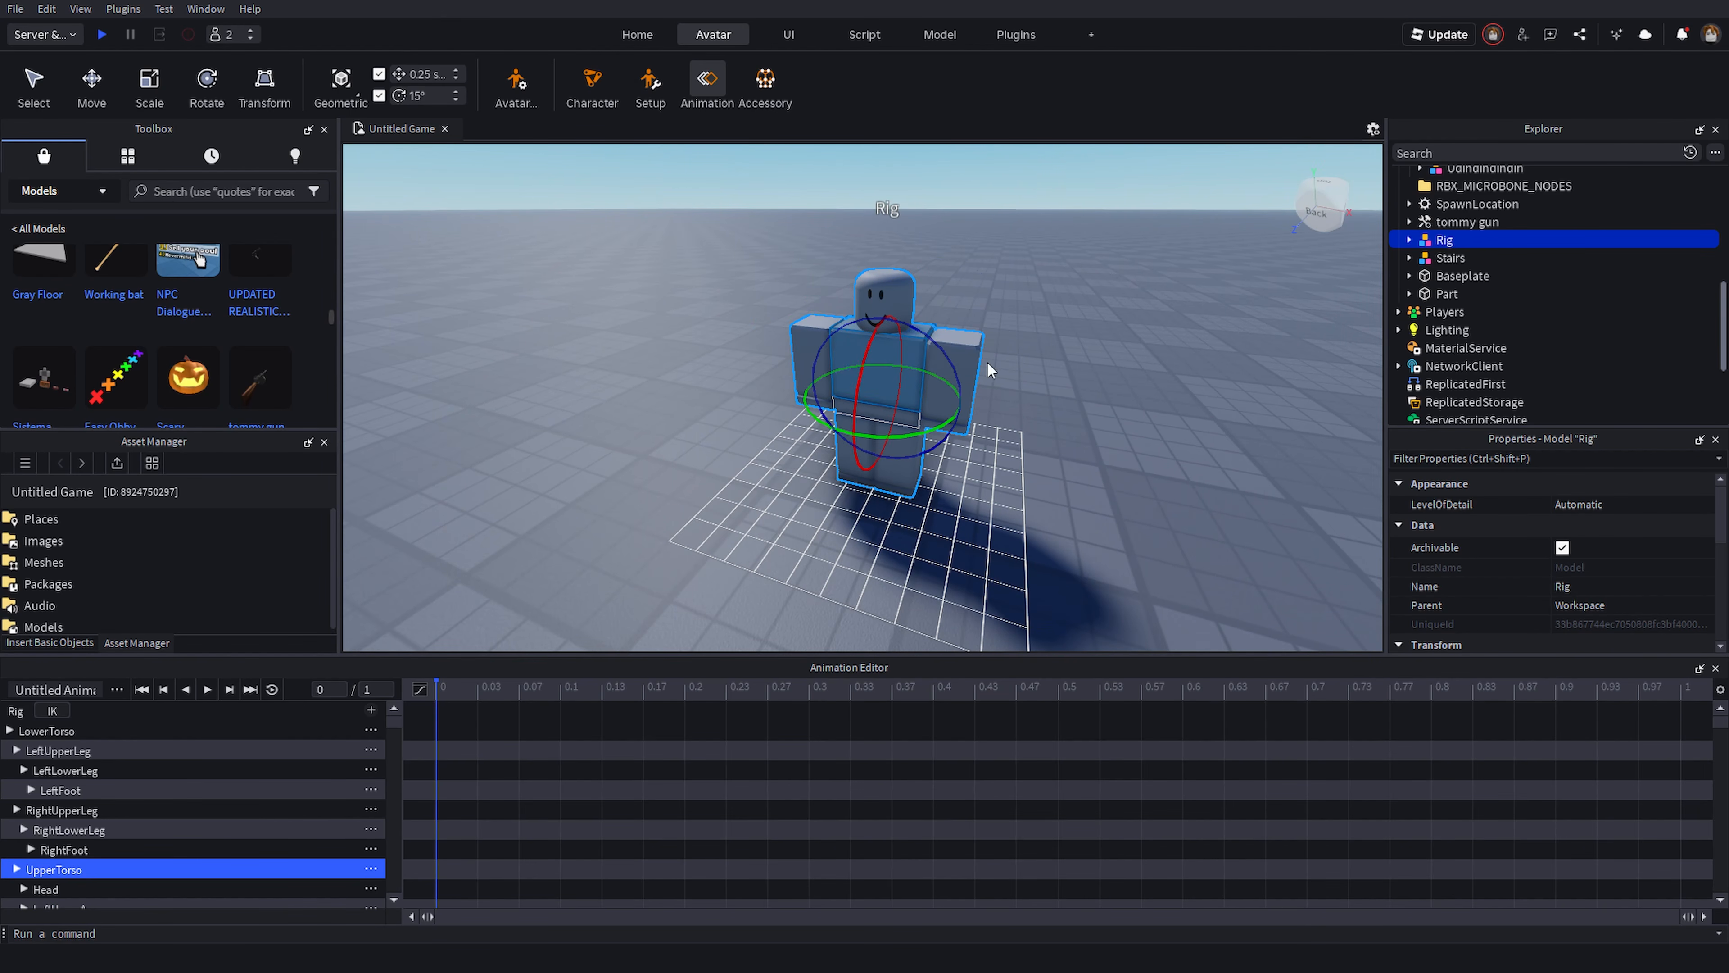
key("d")
right_click_drag(1057, 350, 1057, 349)
left_click_drag(818, 377, 1061, 405)
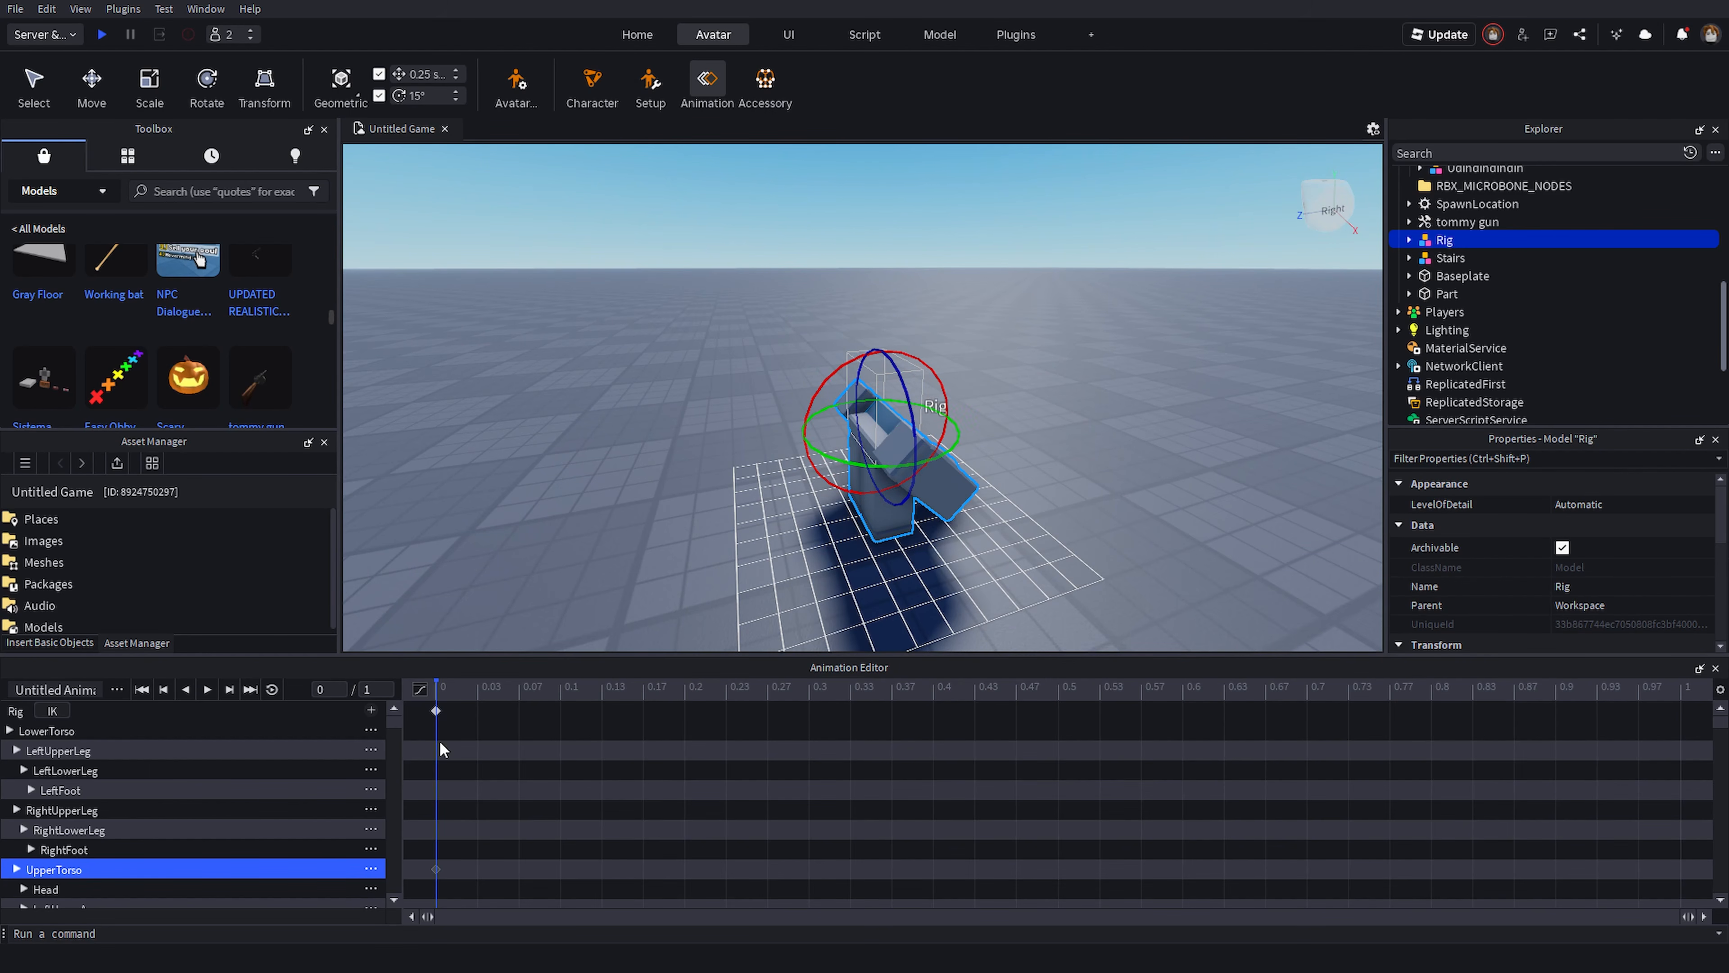
- Rotate the upper torso at later points on the timeline to add keyframes up to about 0.97
left_click_drag(947, 412, 729, 623)
left_click(1265, 688)
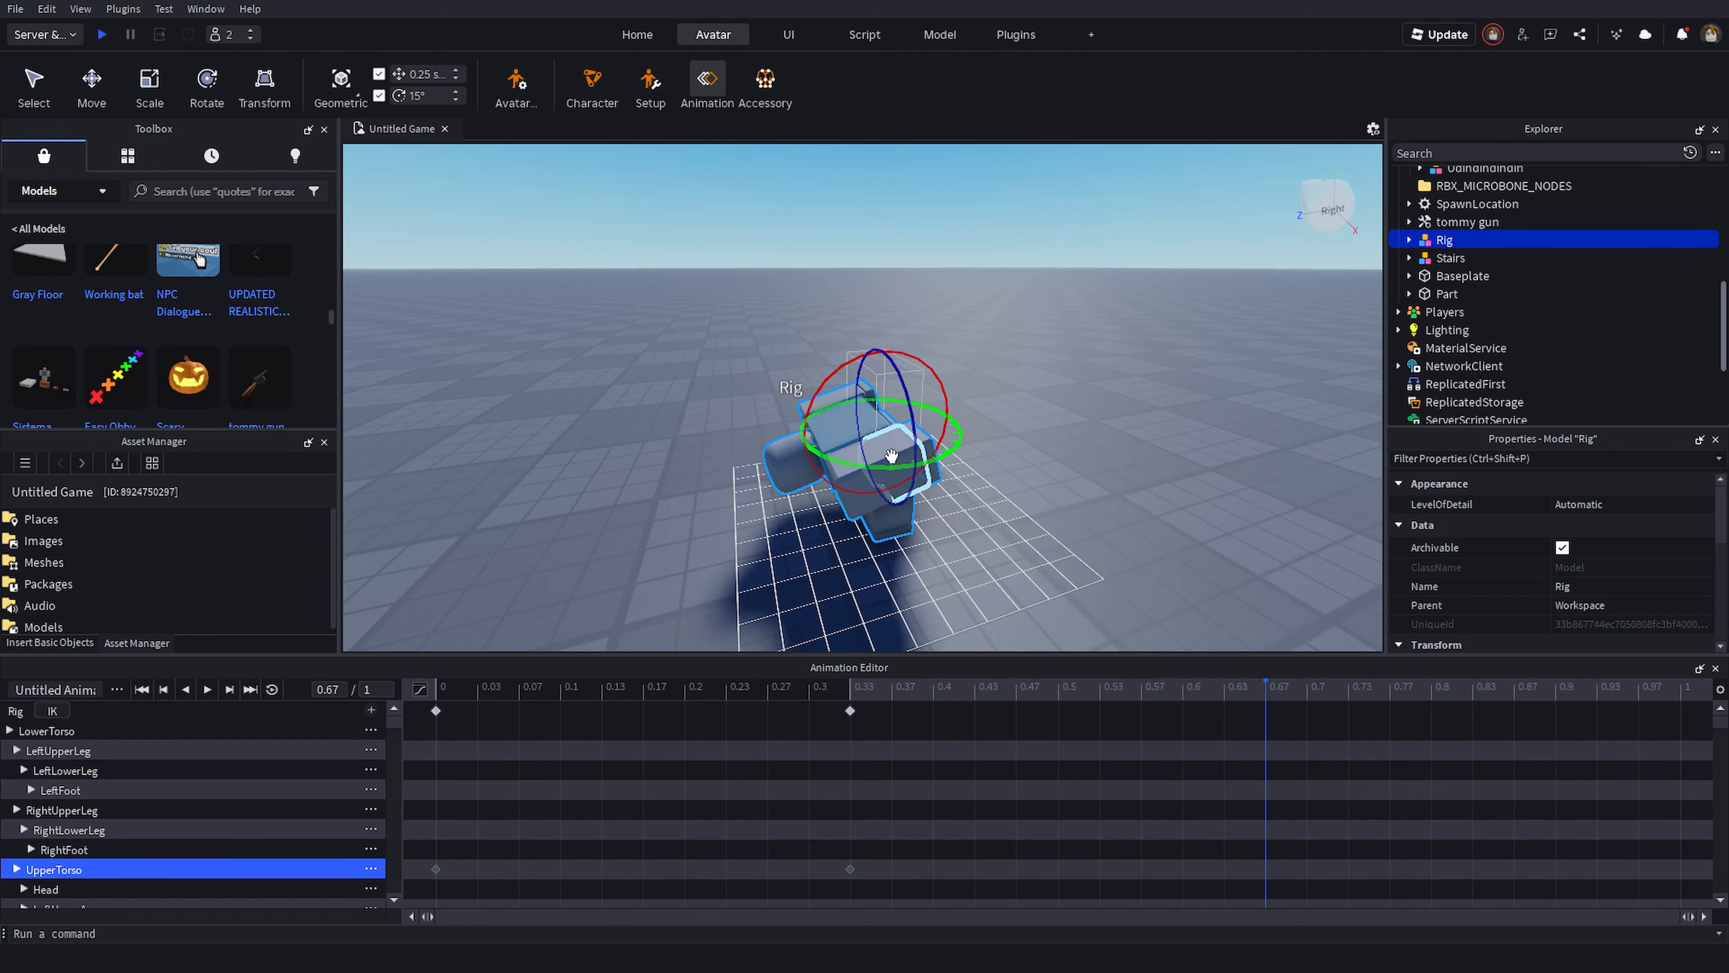
left_click_drag(950, 442, 753, 555)
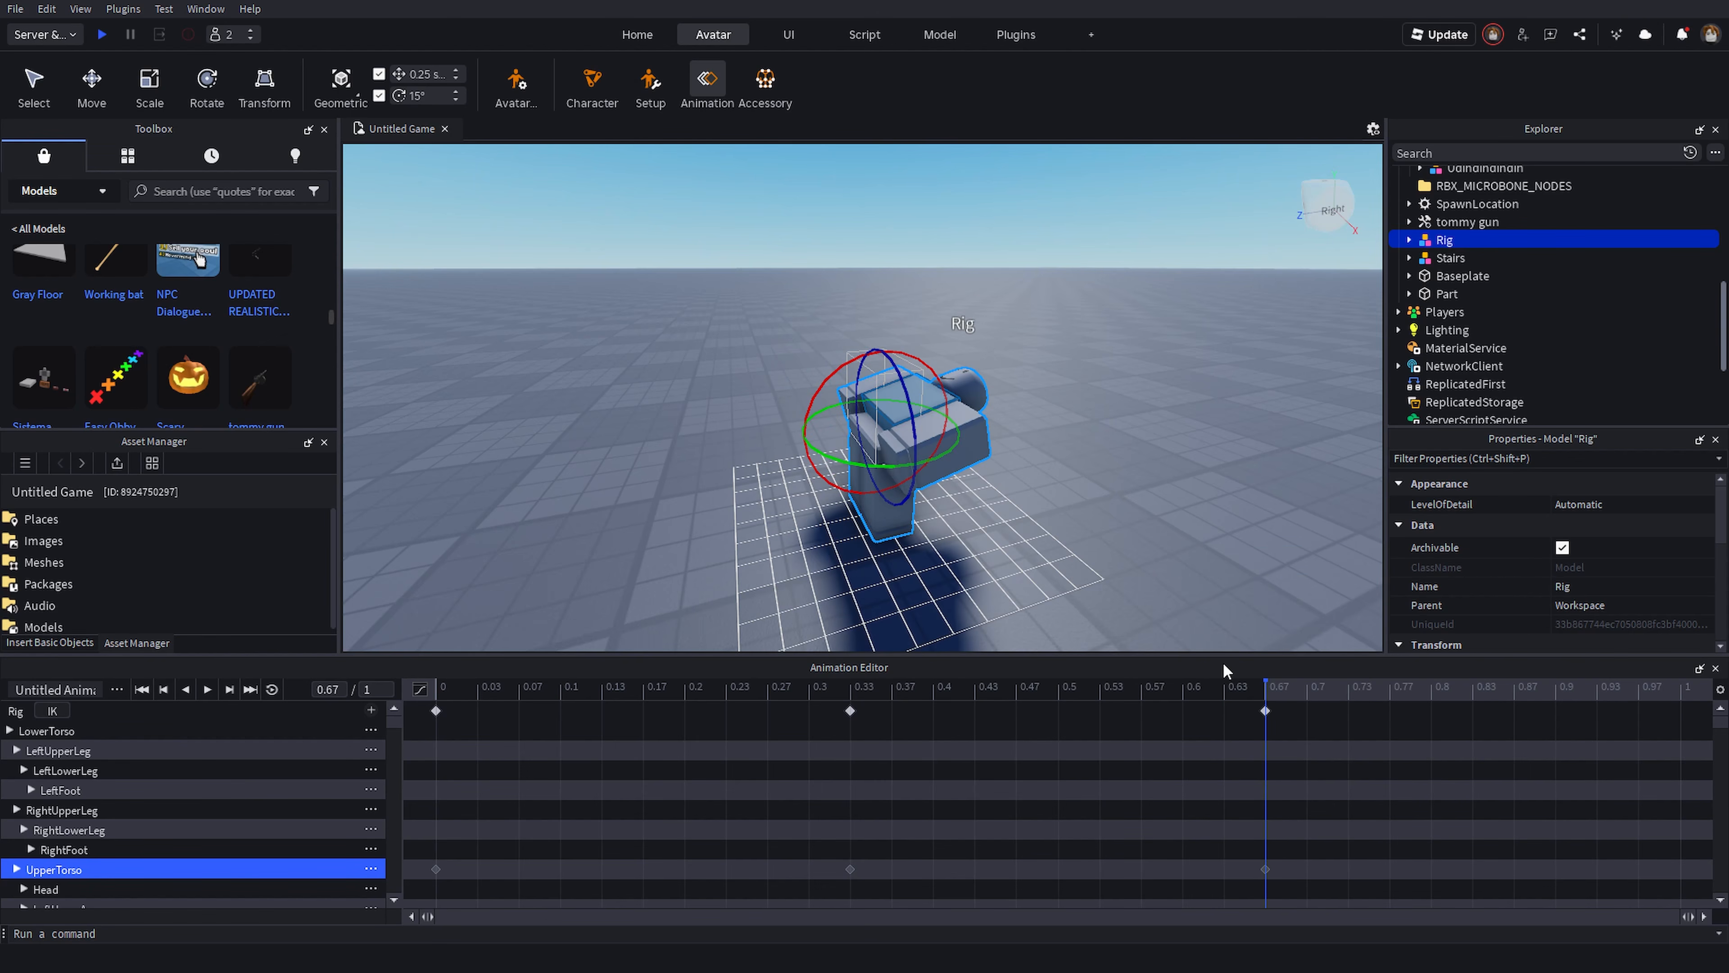
left_click_drag(1265, 691, 1644, 688)
left_click_drag(936, 382, 681, 534)
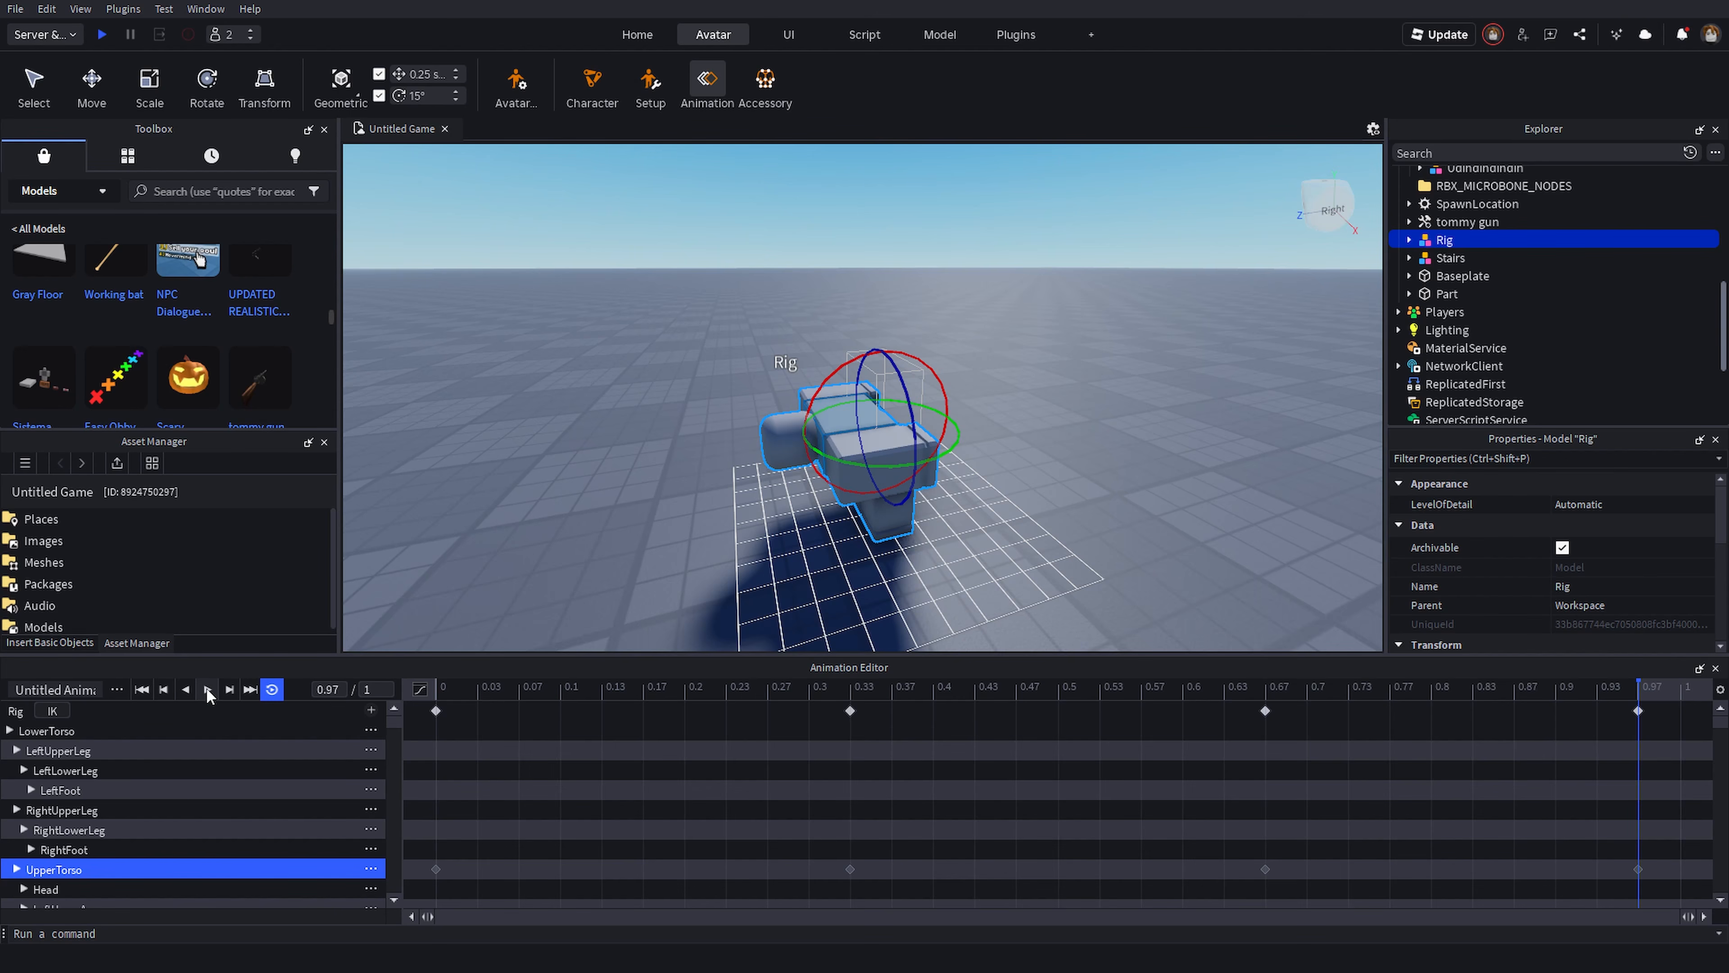
- Play the animation and move the camera around the rig while it runs
left_click(208, 690)
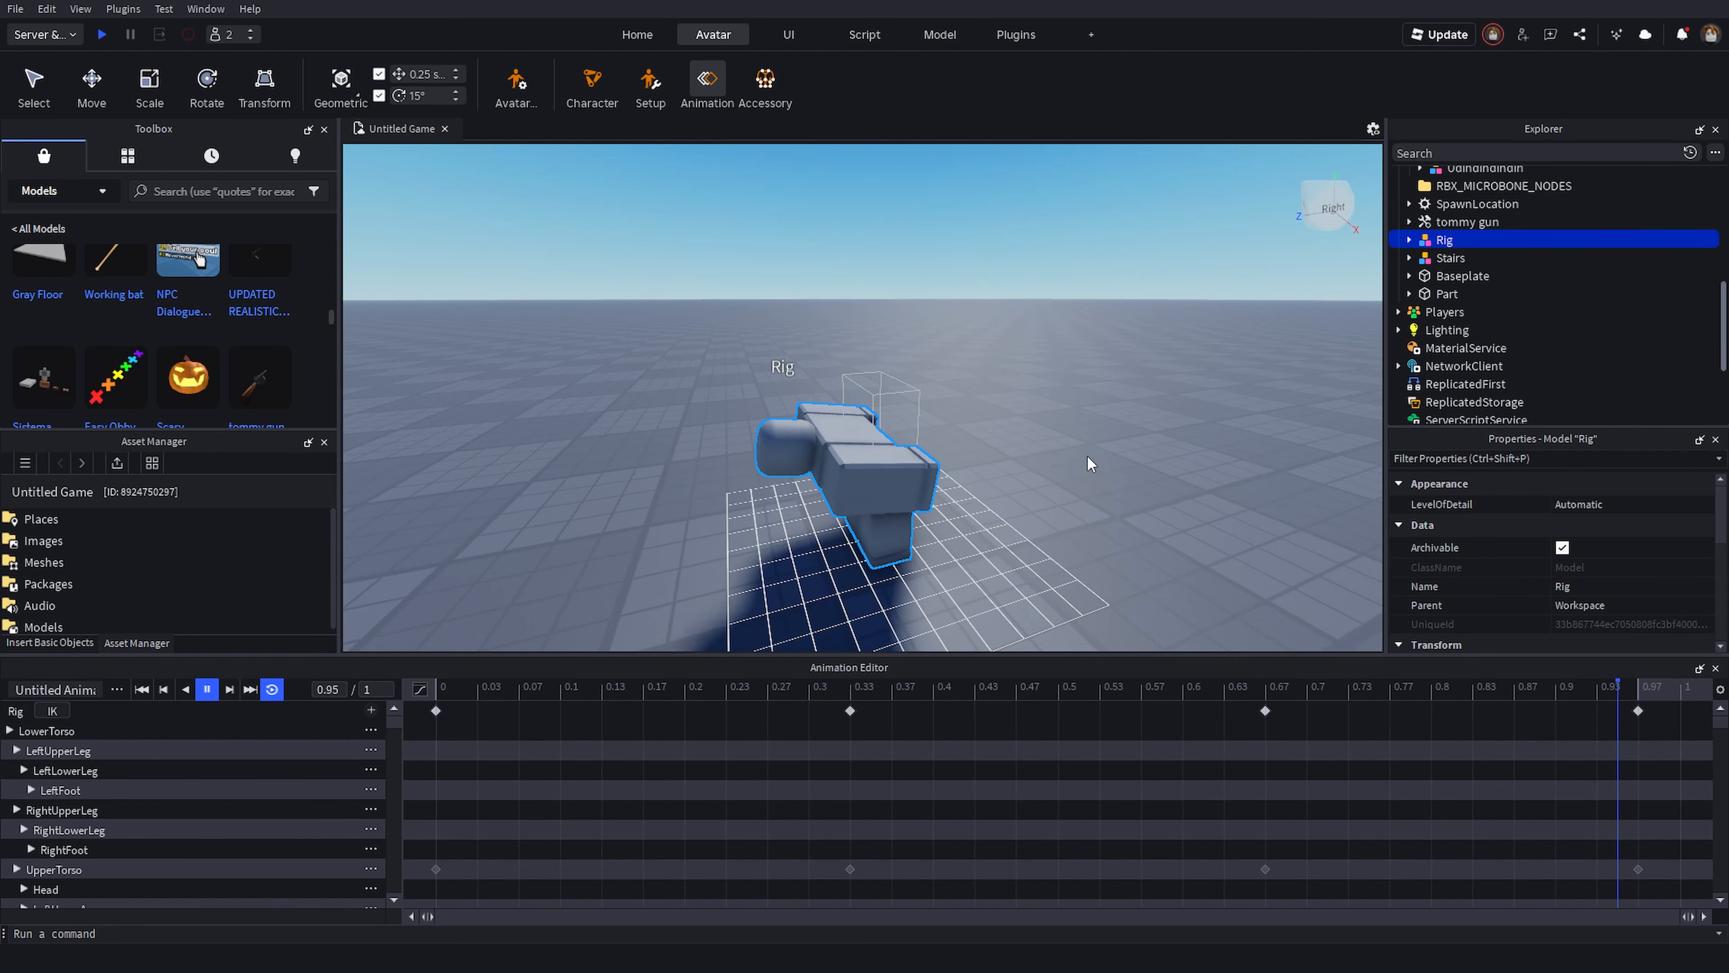
key("s")
right_click_drag(1087, 456, 1087, 457)
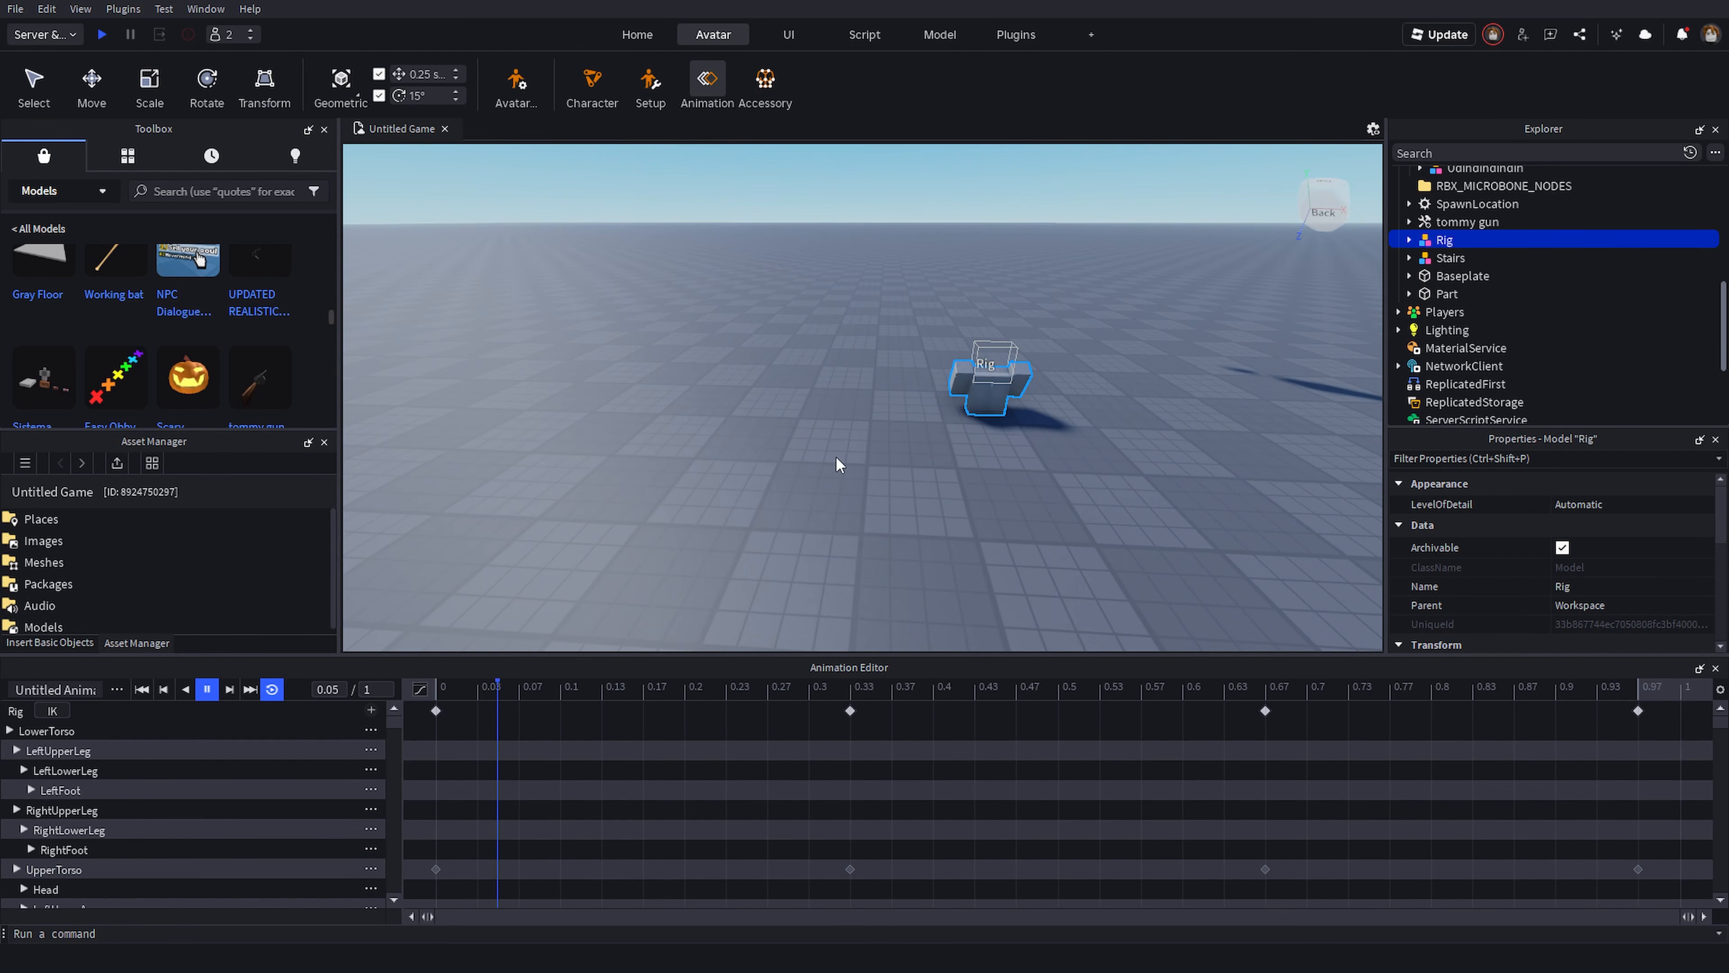
right_click_drag(811, 490, 811, 491)
key("w")
key("d")
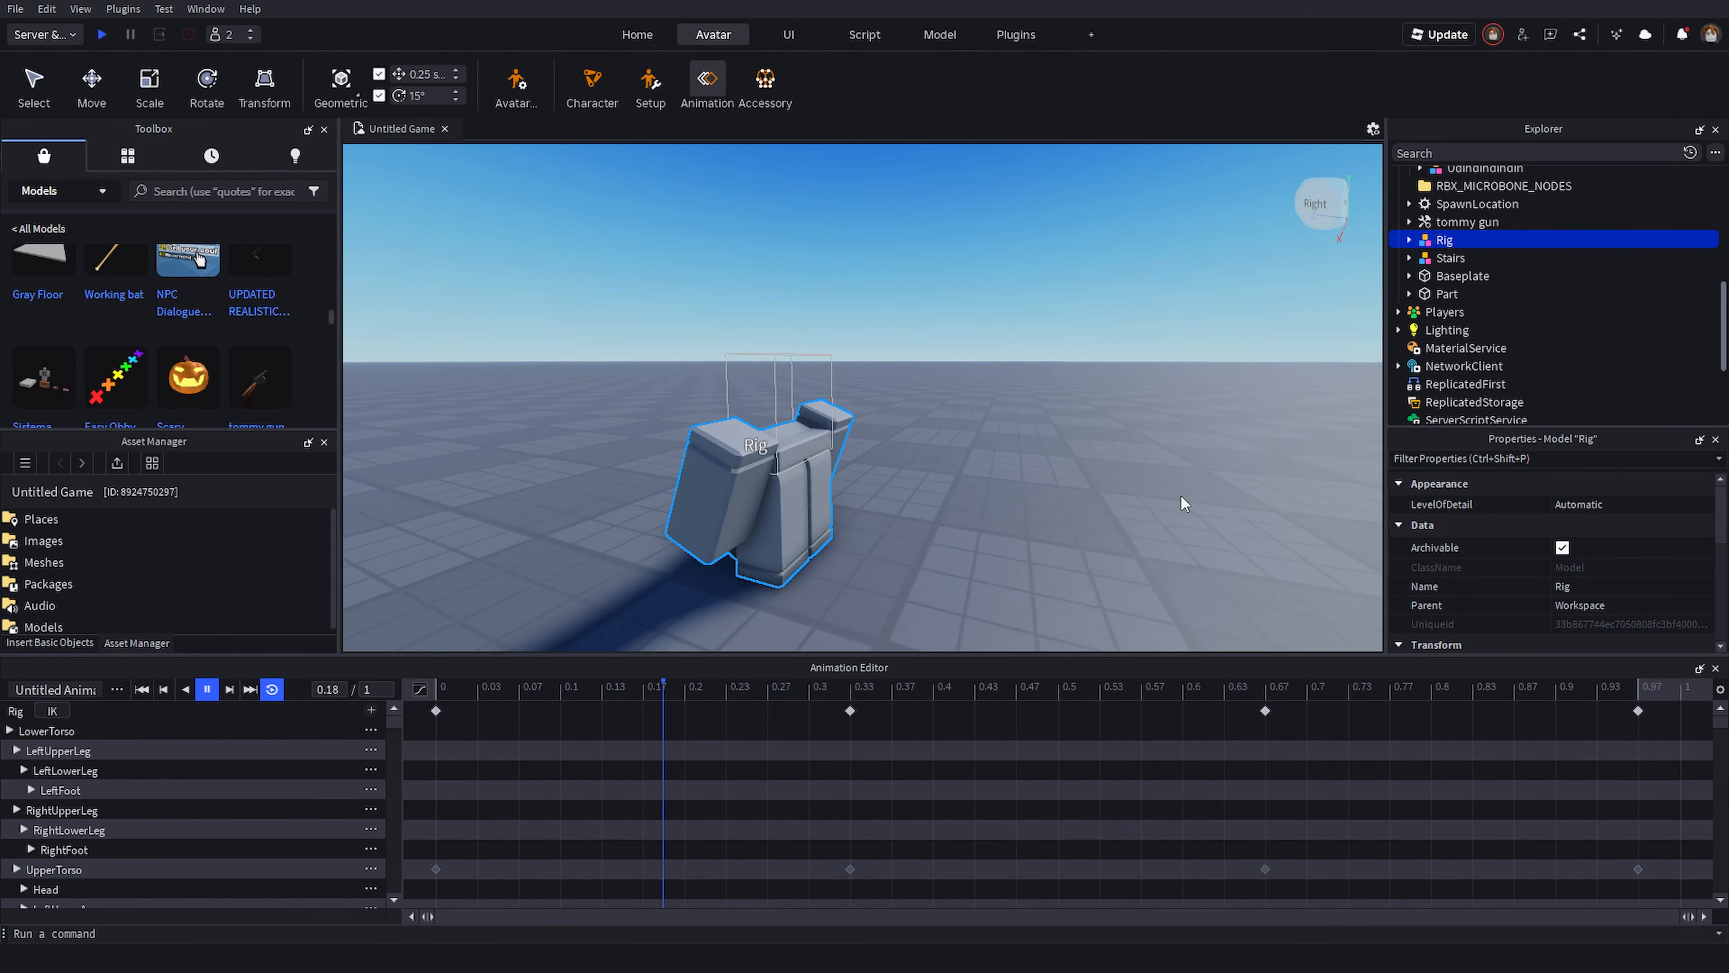
key("s")
key("a")
- Close the Animation Editor and select the rig in the viewport
left_click(1716, 668)
left_click(969, 614)
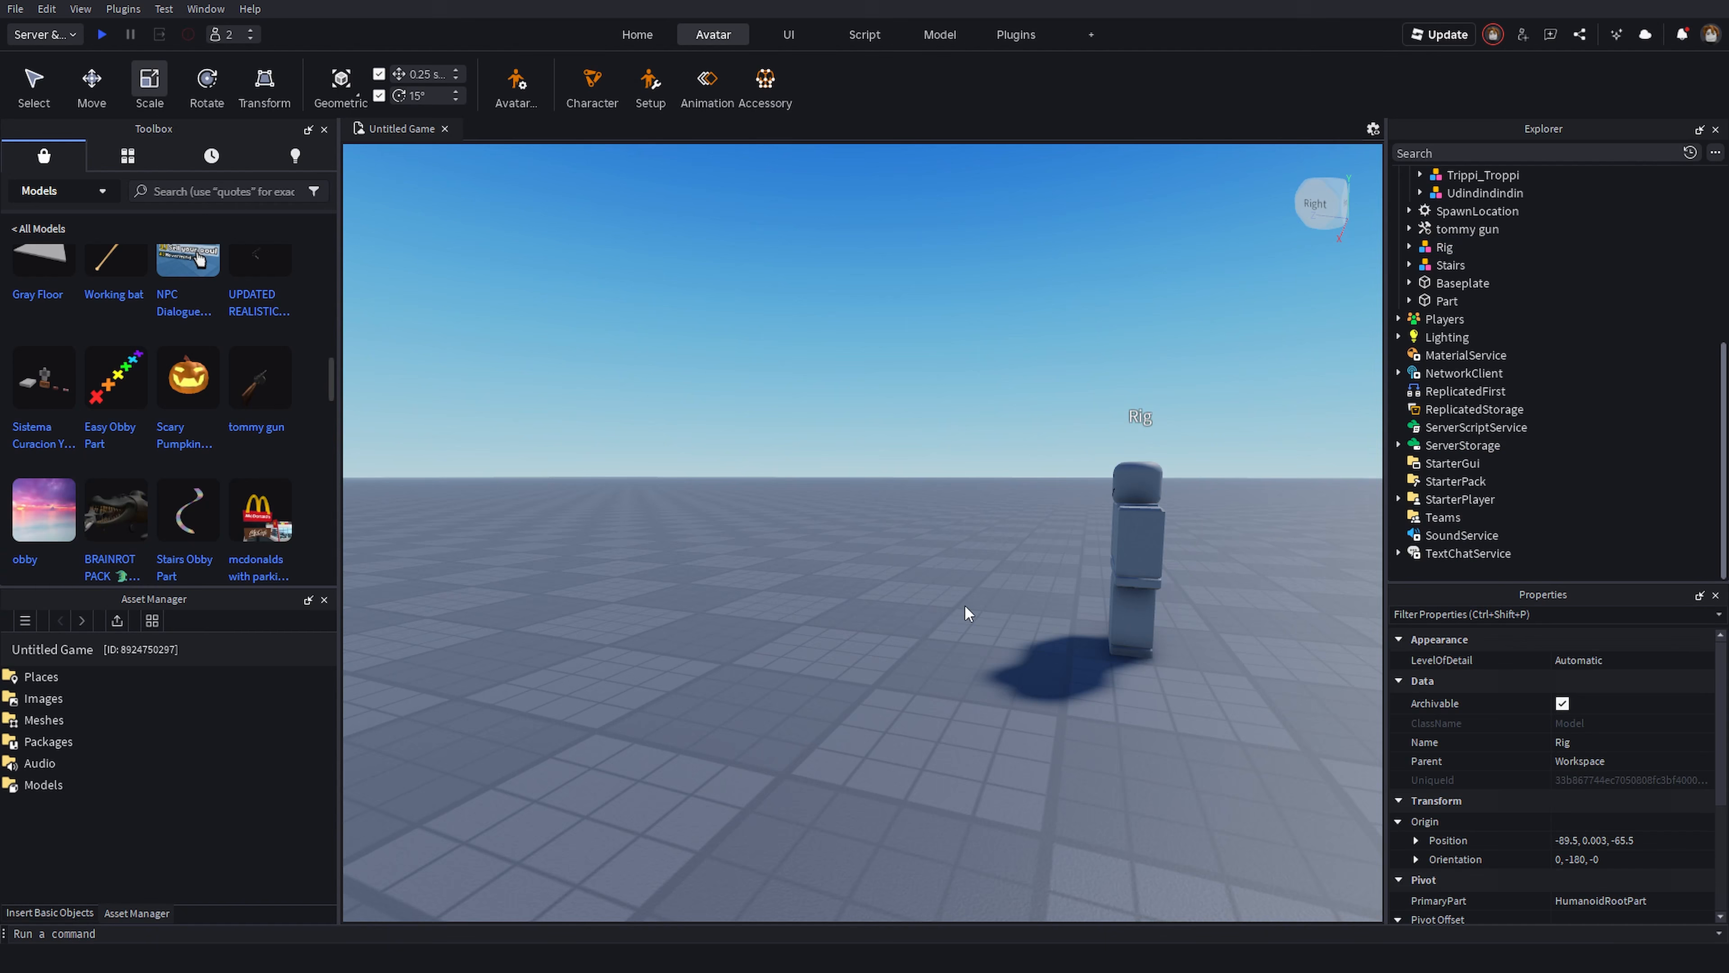
right_click_drag(904, 523, 904, 523)
left_click(997, 433)
key("s")
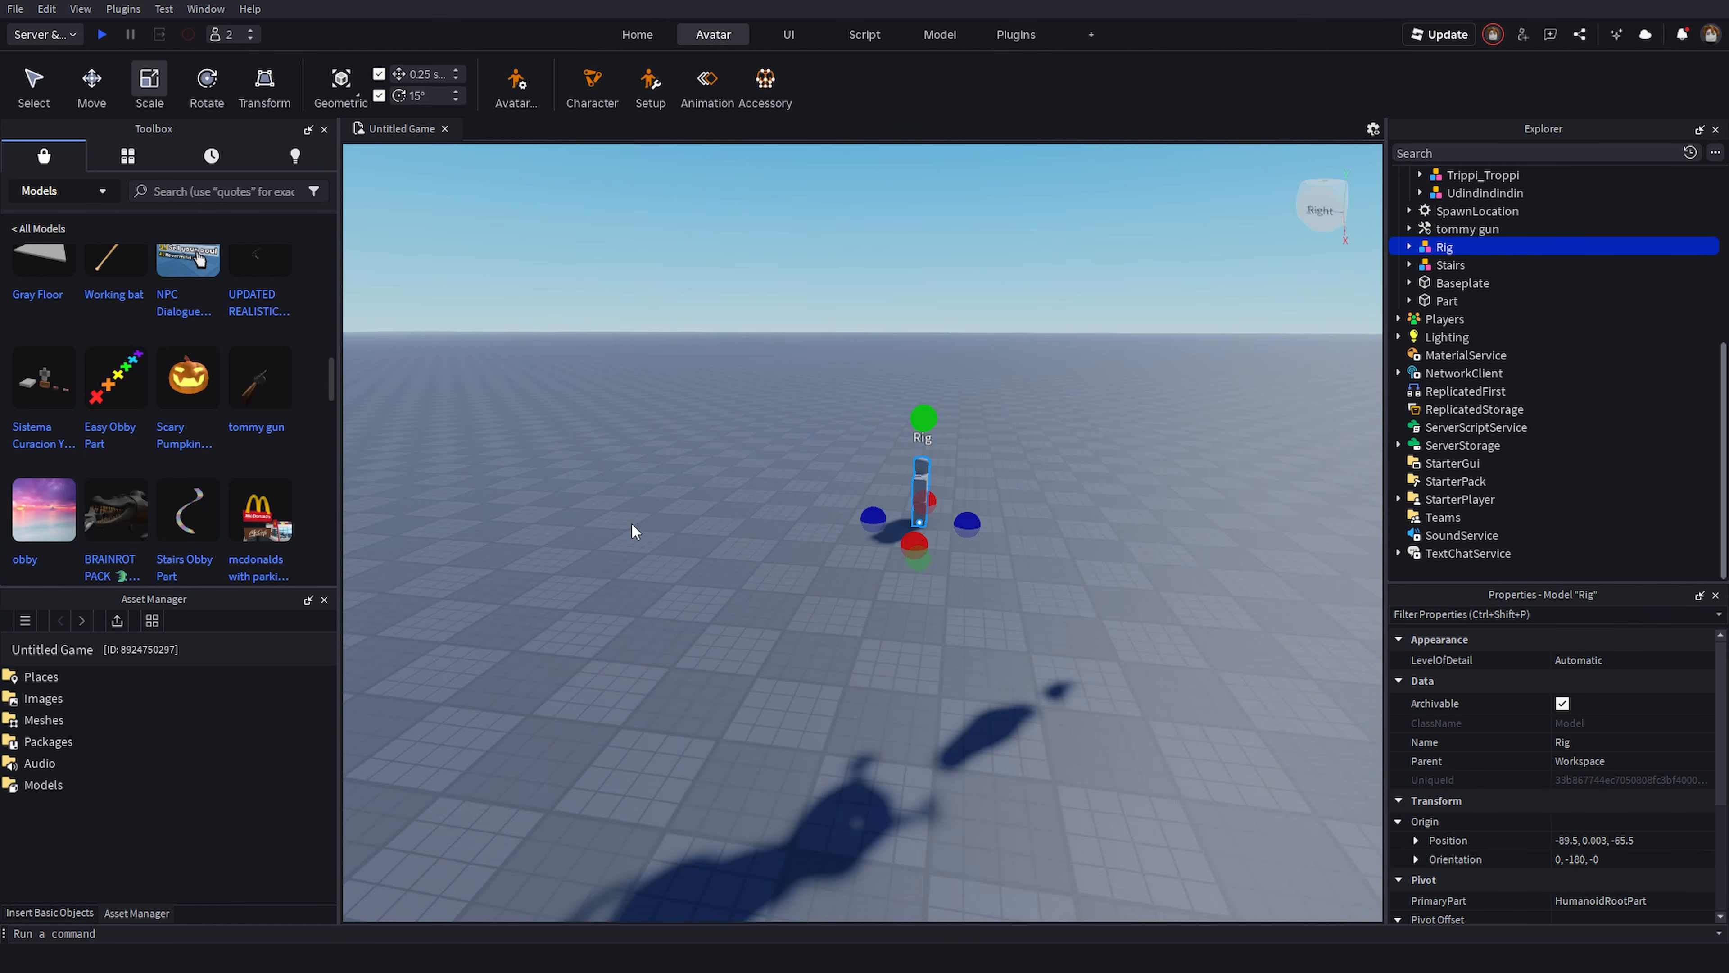
- Delete the rig from the workspace
key("a")
right_click_drag(650, 516, 650, 516)
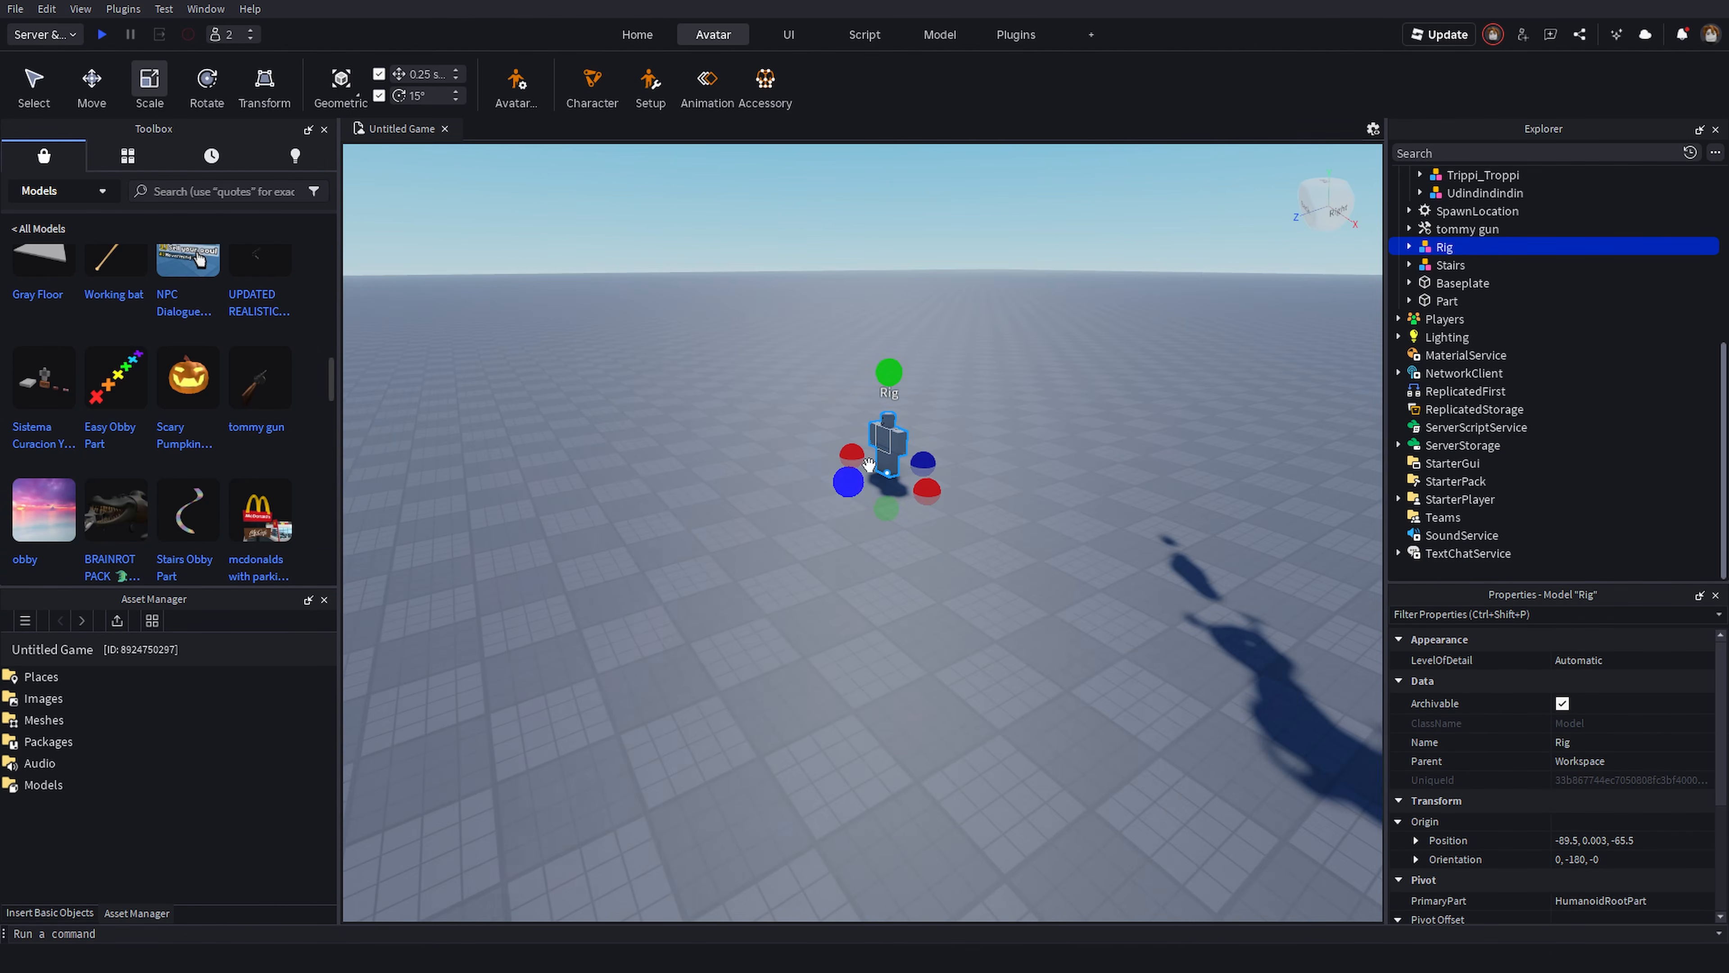
key("w")
key("a")
right_click_drag(868, 465, 909, 403)
key("s")
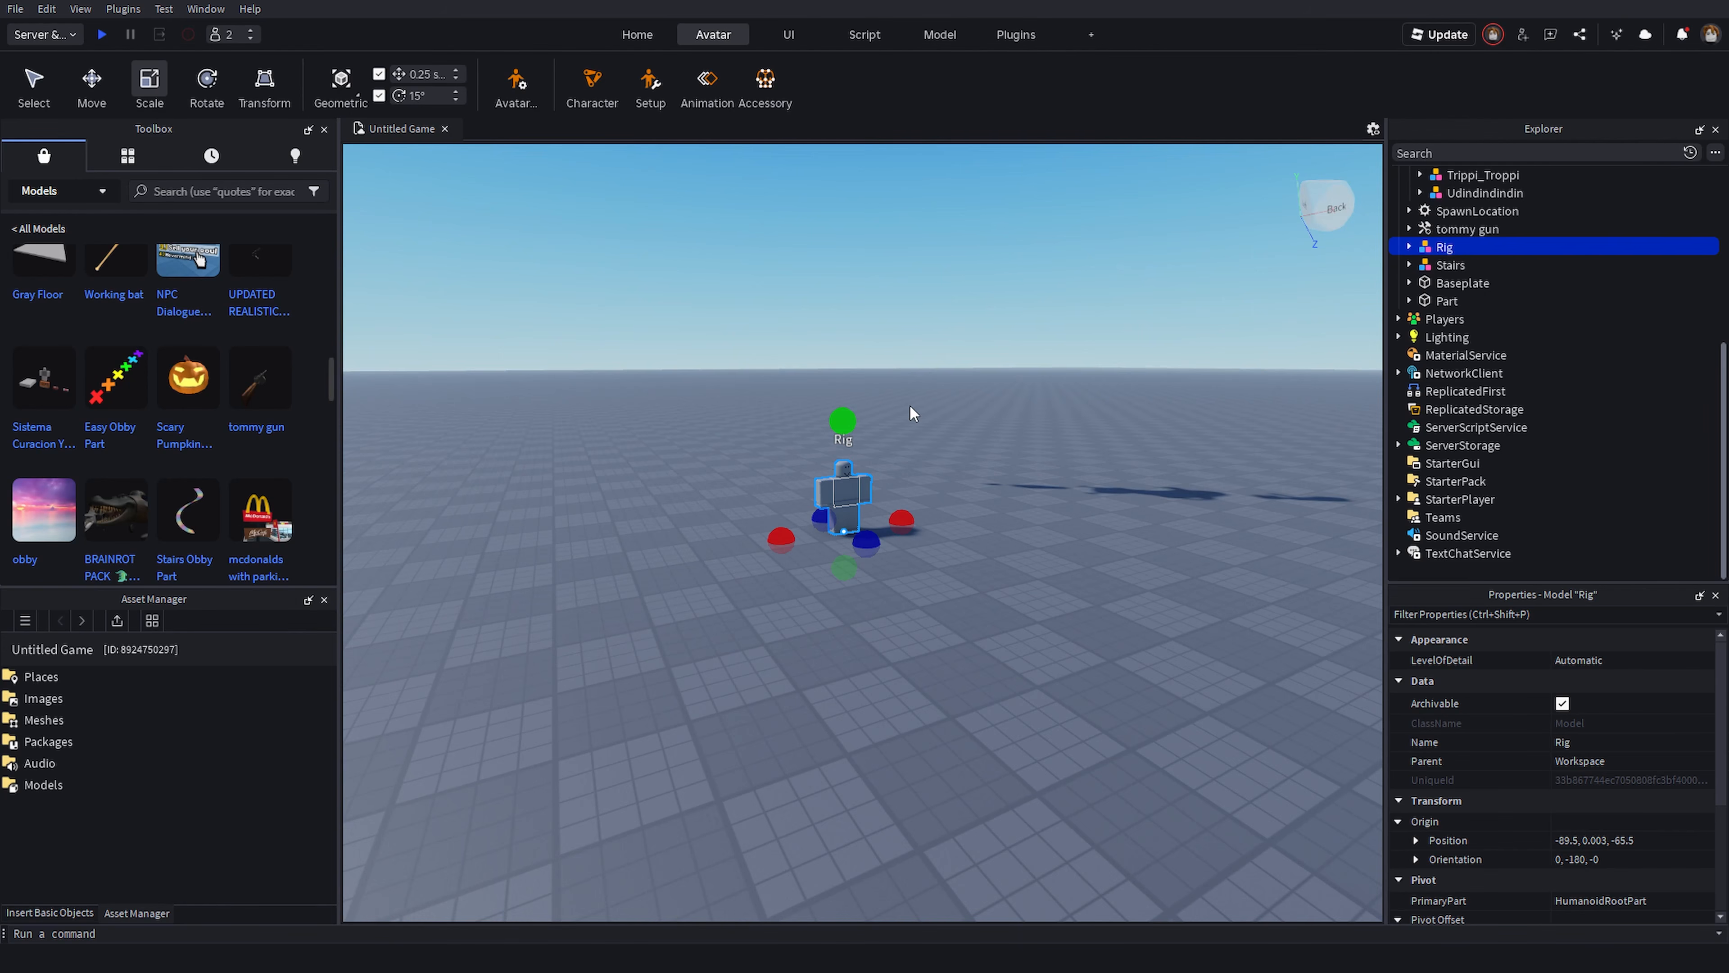
key("Delete")
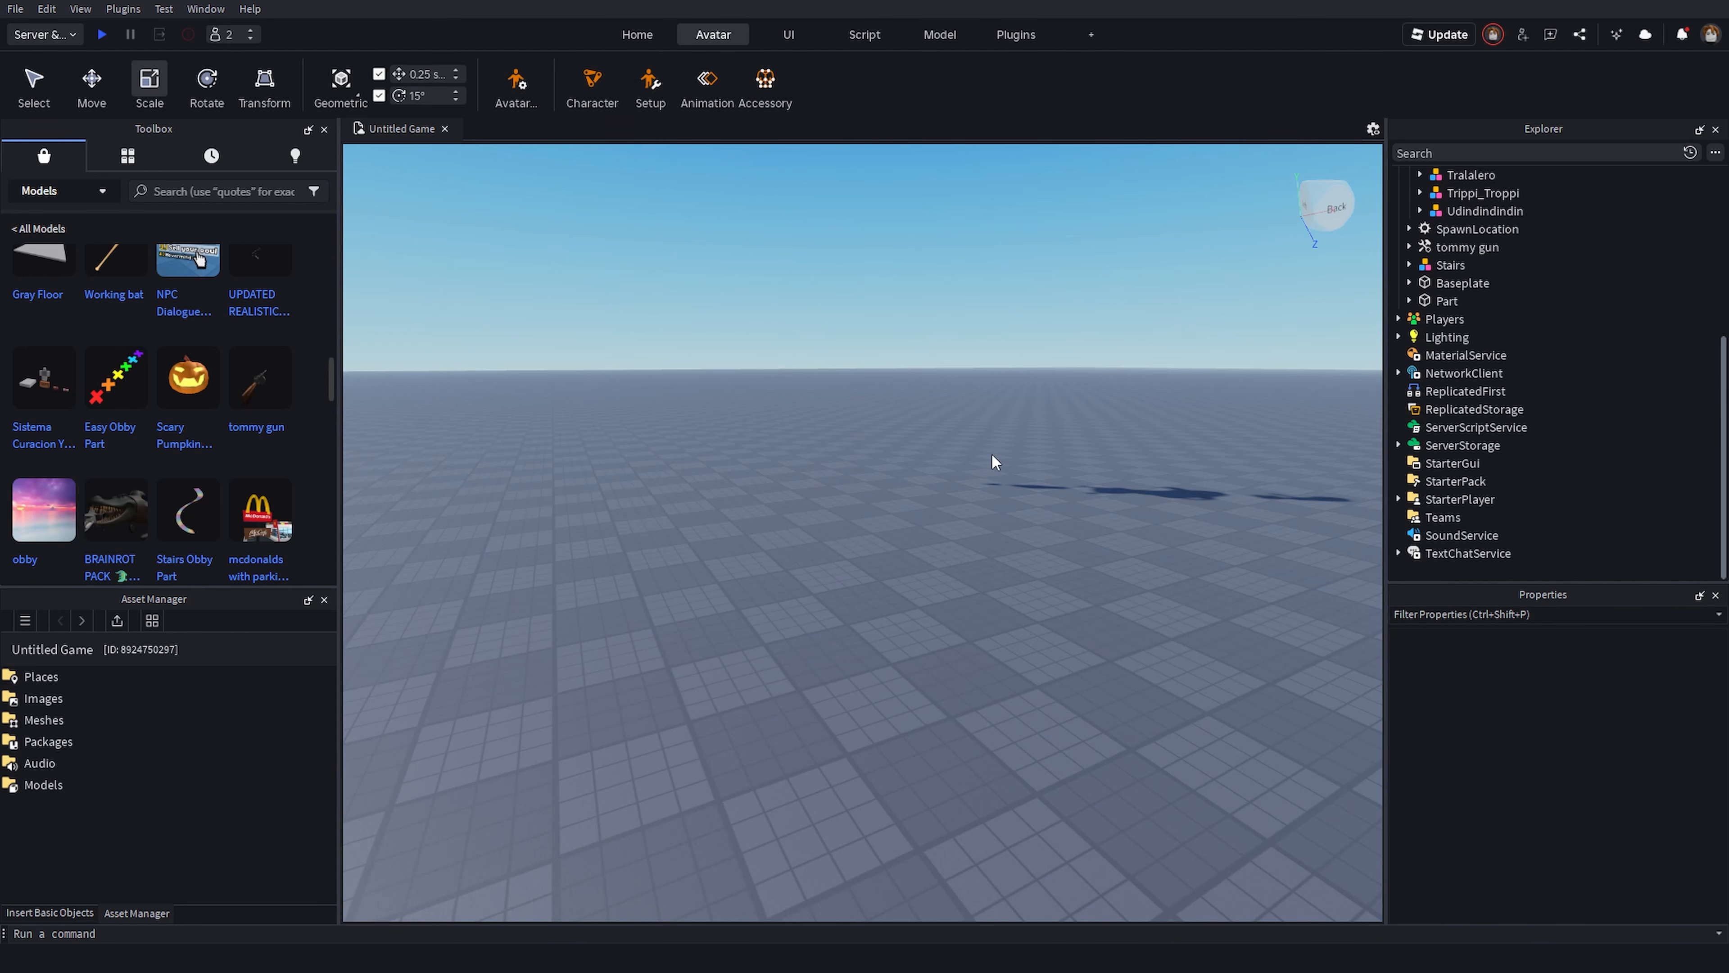
- Insert a ScreenGui into StarterGui
right_click_drag(992, 462, 992, 461)
left_click(788, 34)
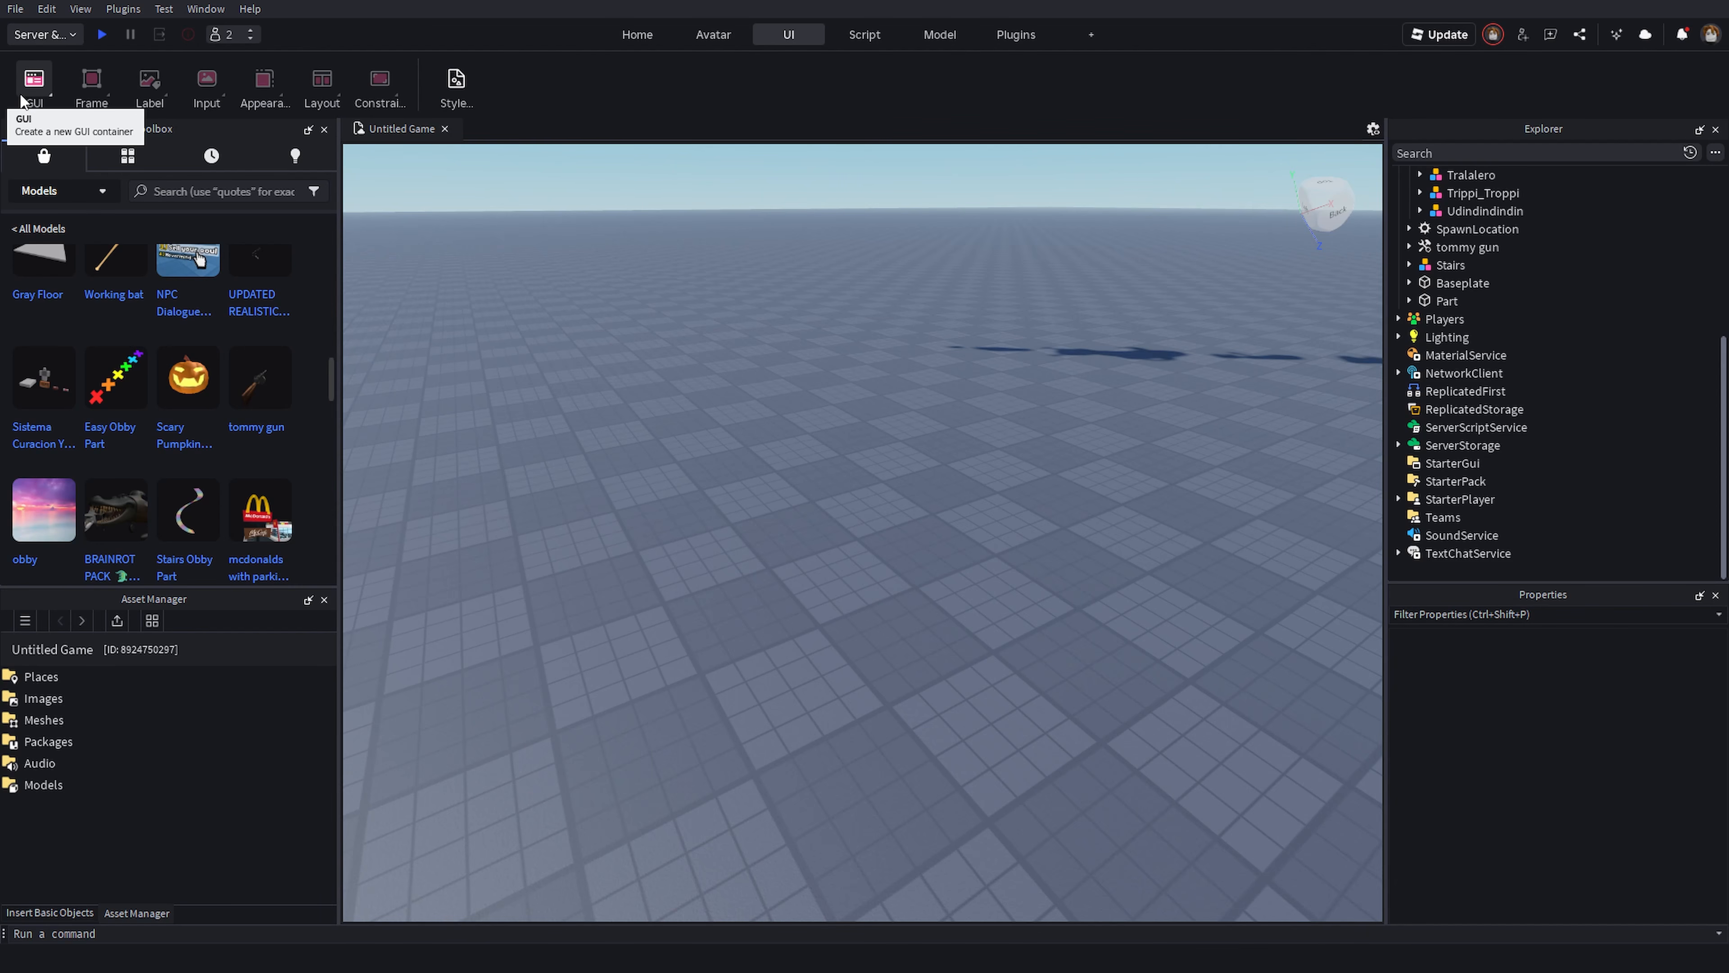
right_click_drag(802, 364, 858, 315)
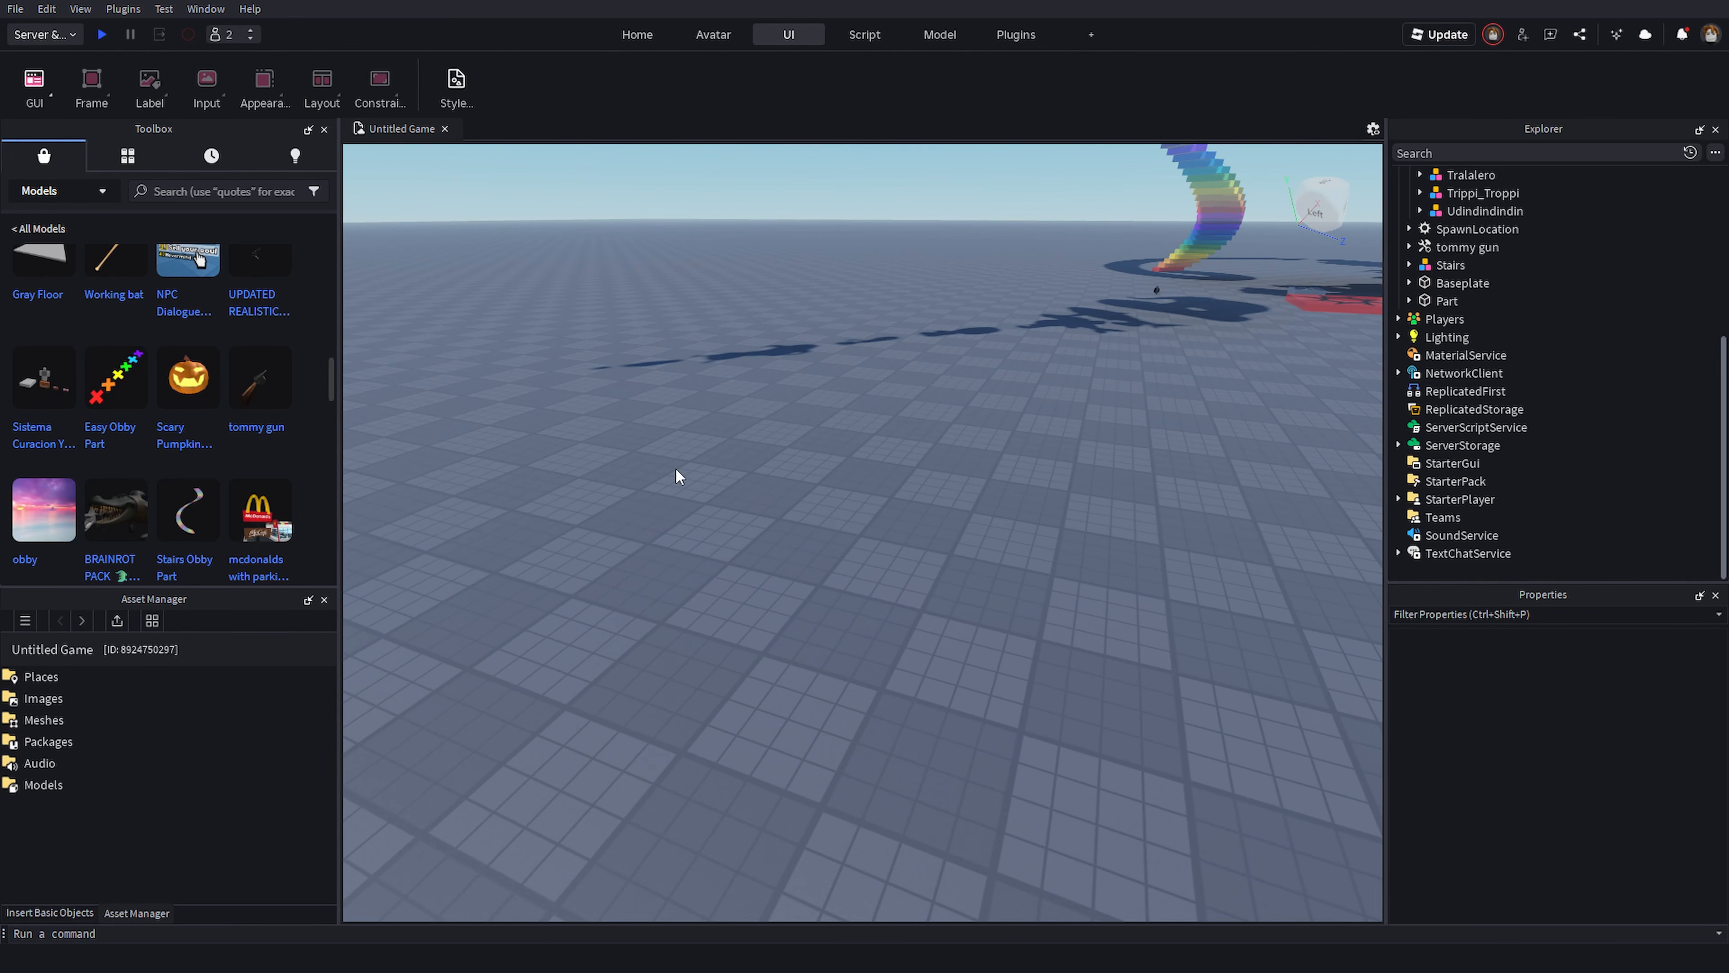
right_click_drag(675, 470, 981, 517)
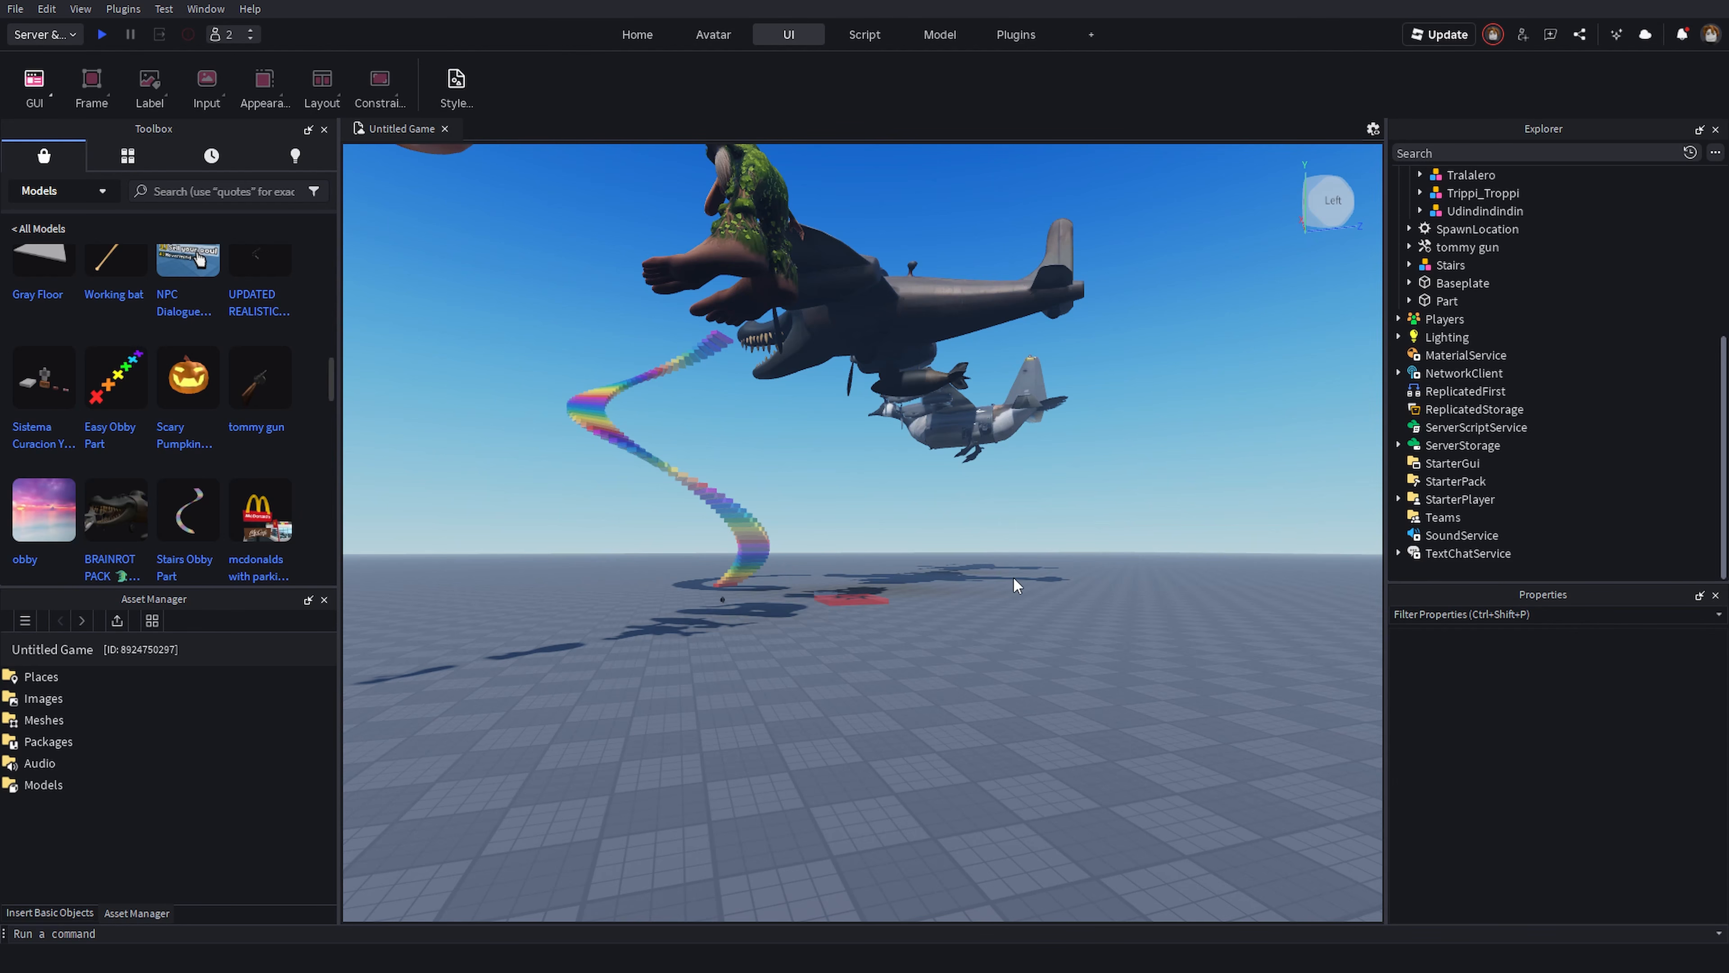
right_click_drag(1013, 538, 1024, 519)
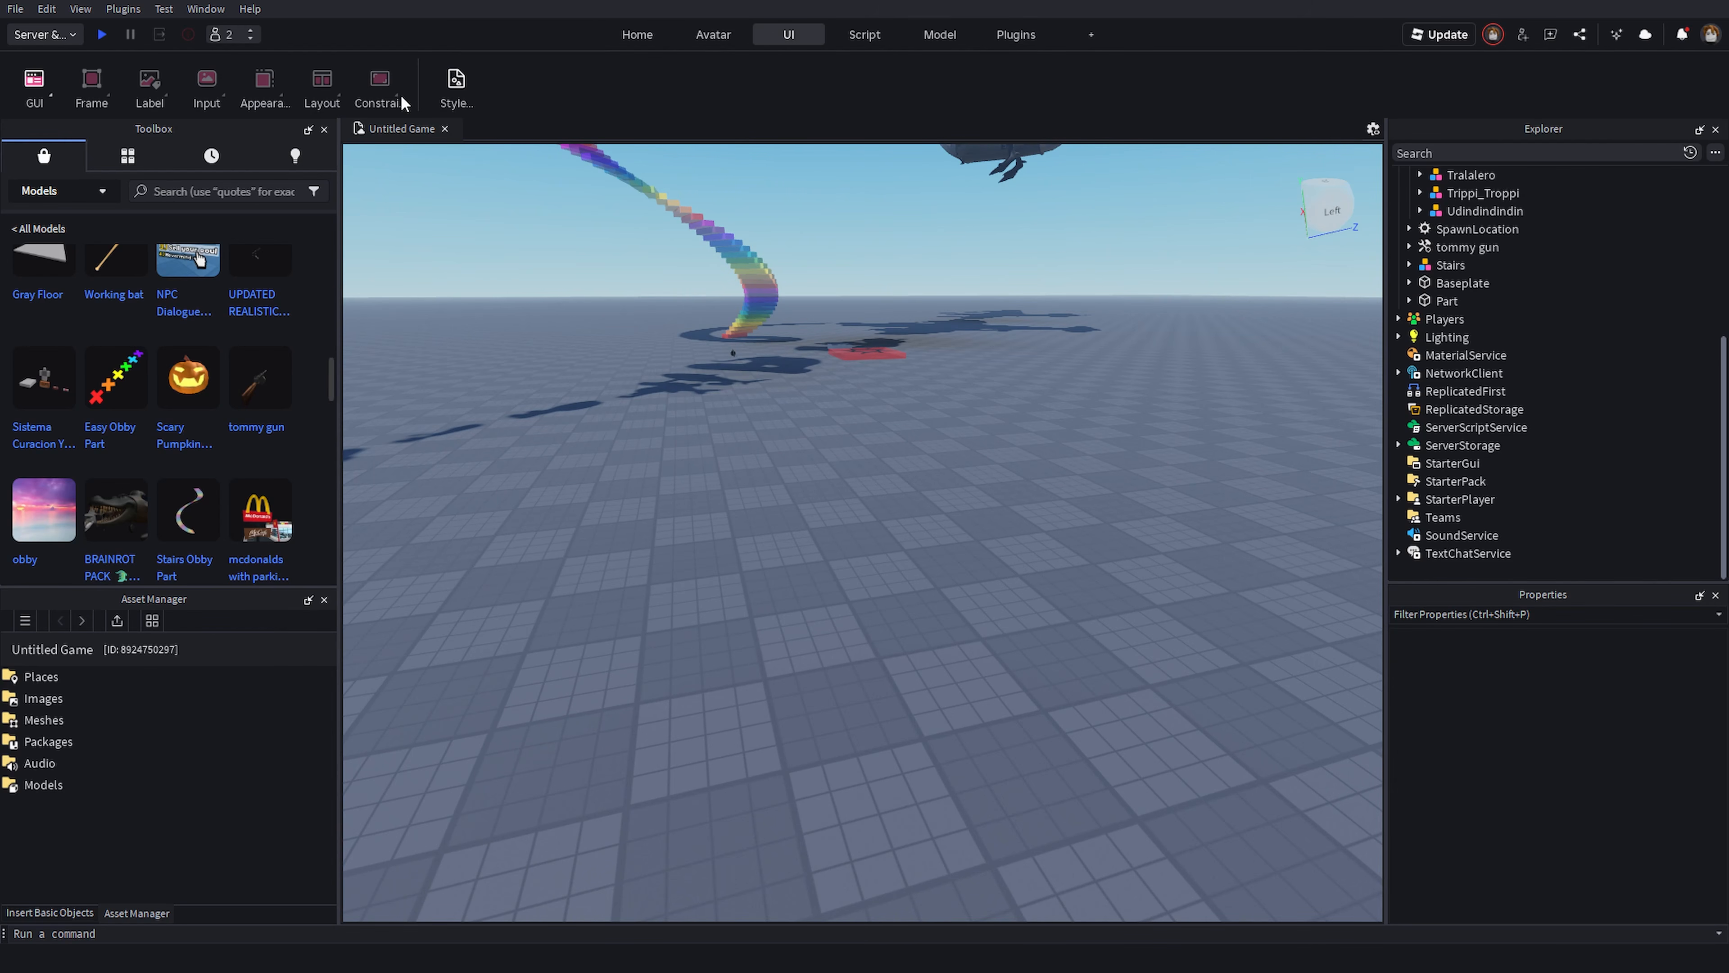
left_click(37, 102)
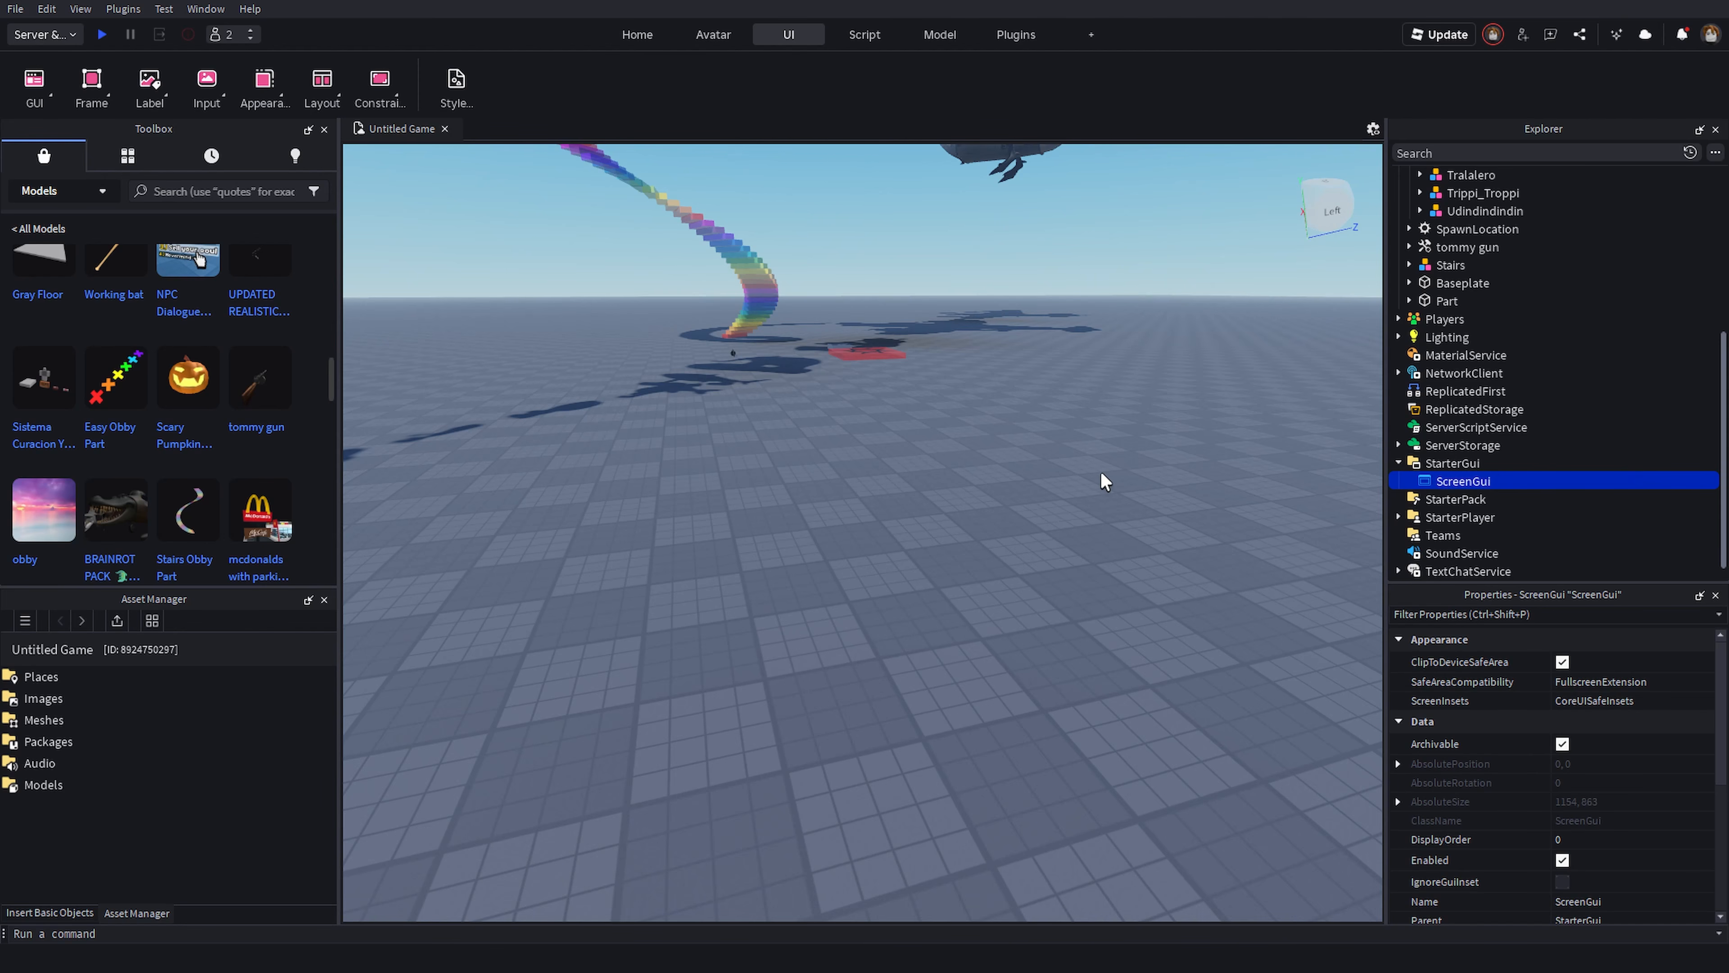
- Insert a Frame inside the ScreenGui
key("w")
right_click_drag(1101, 473, 1007, 414)
key("d")
key("w")
key("d")
key("e")
key("w")
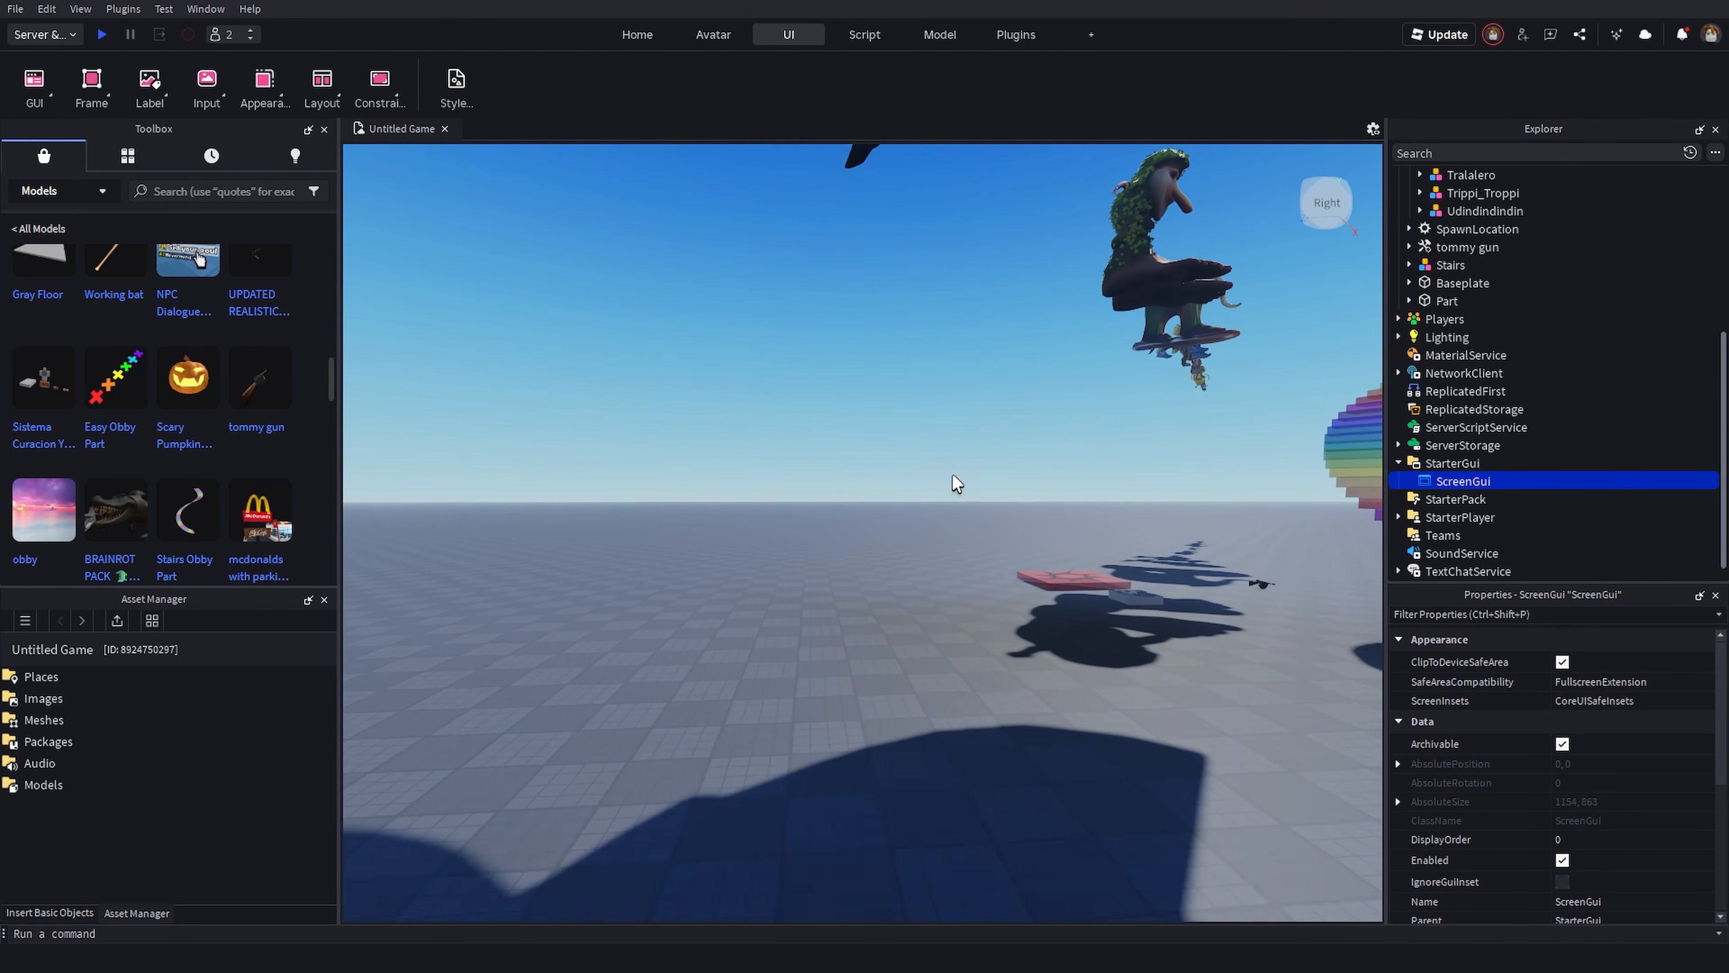
key("w")
right_click_drag(560, 446, 560, 446)
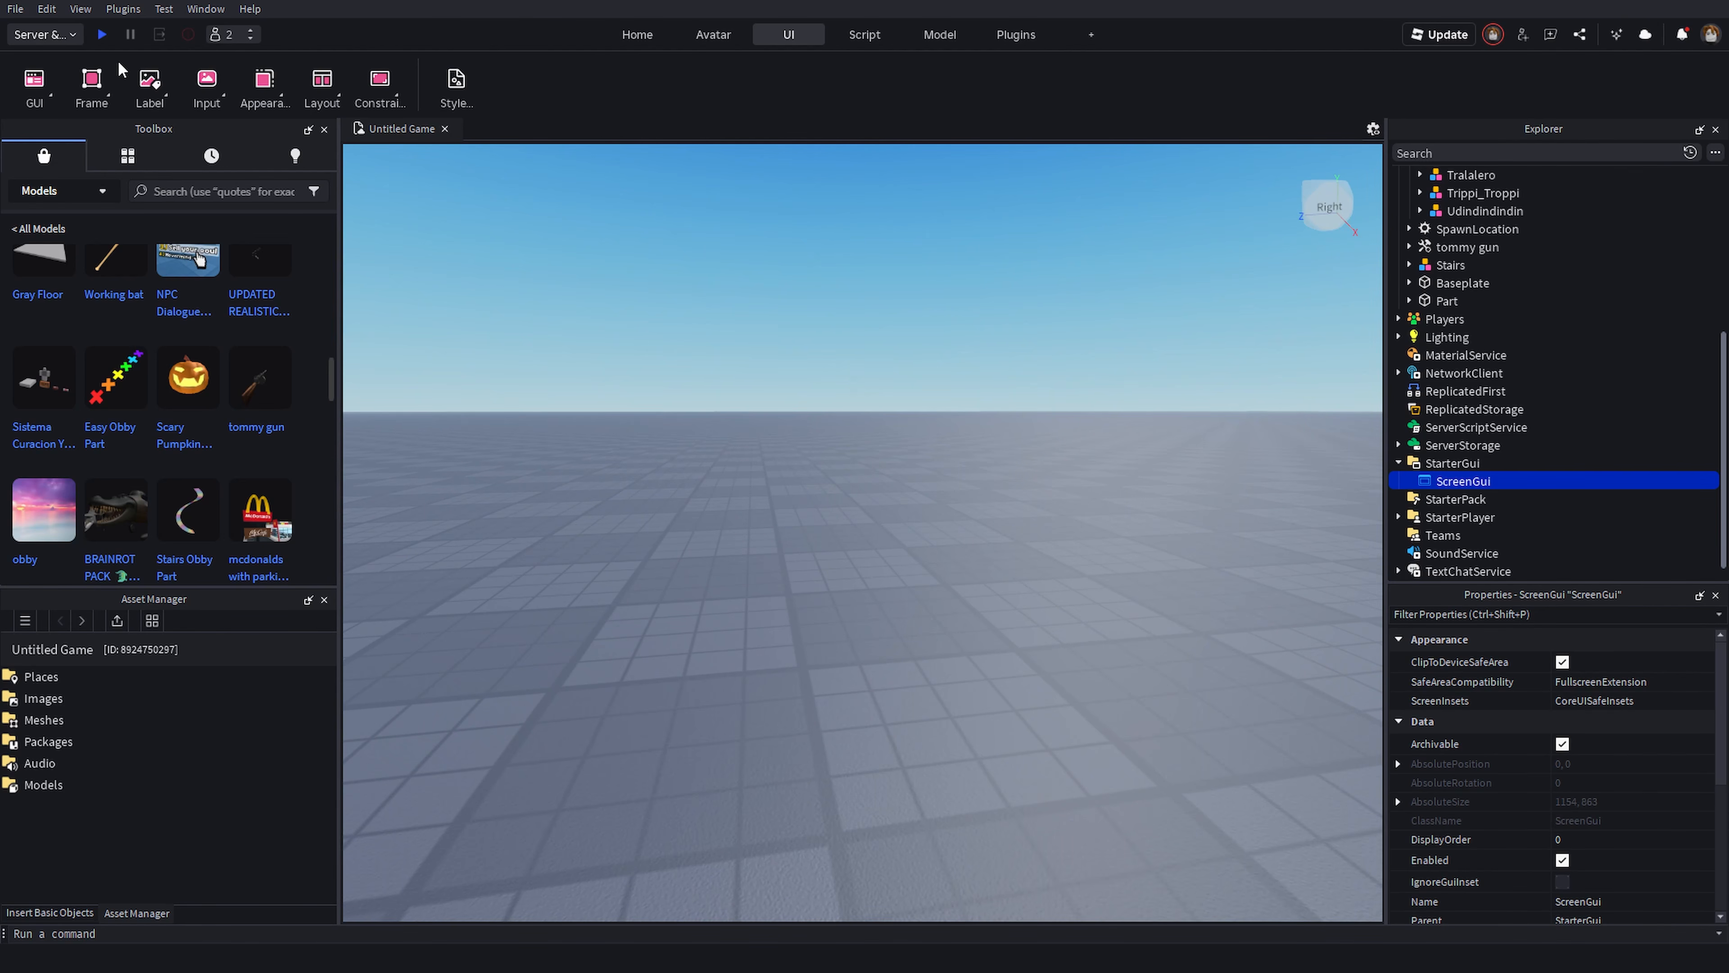
left_click(109, 99)
left_click(129, 130)
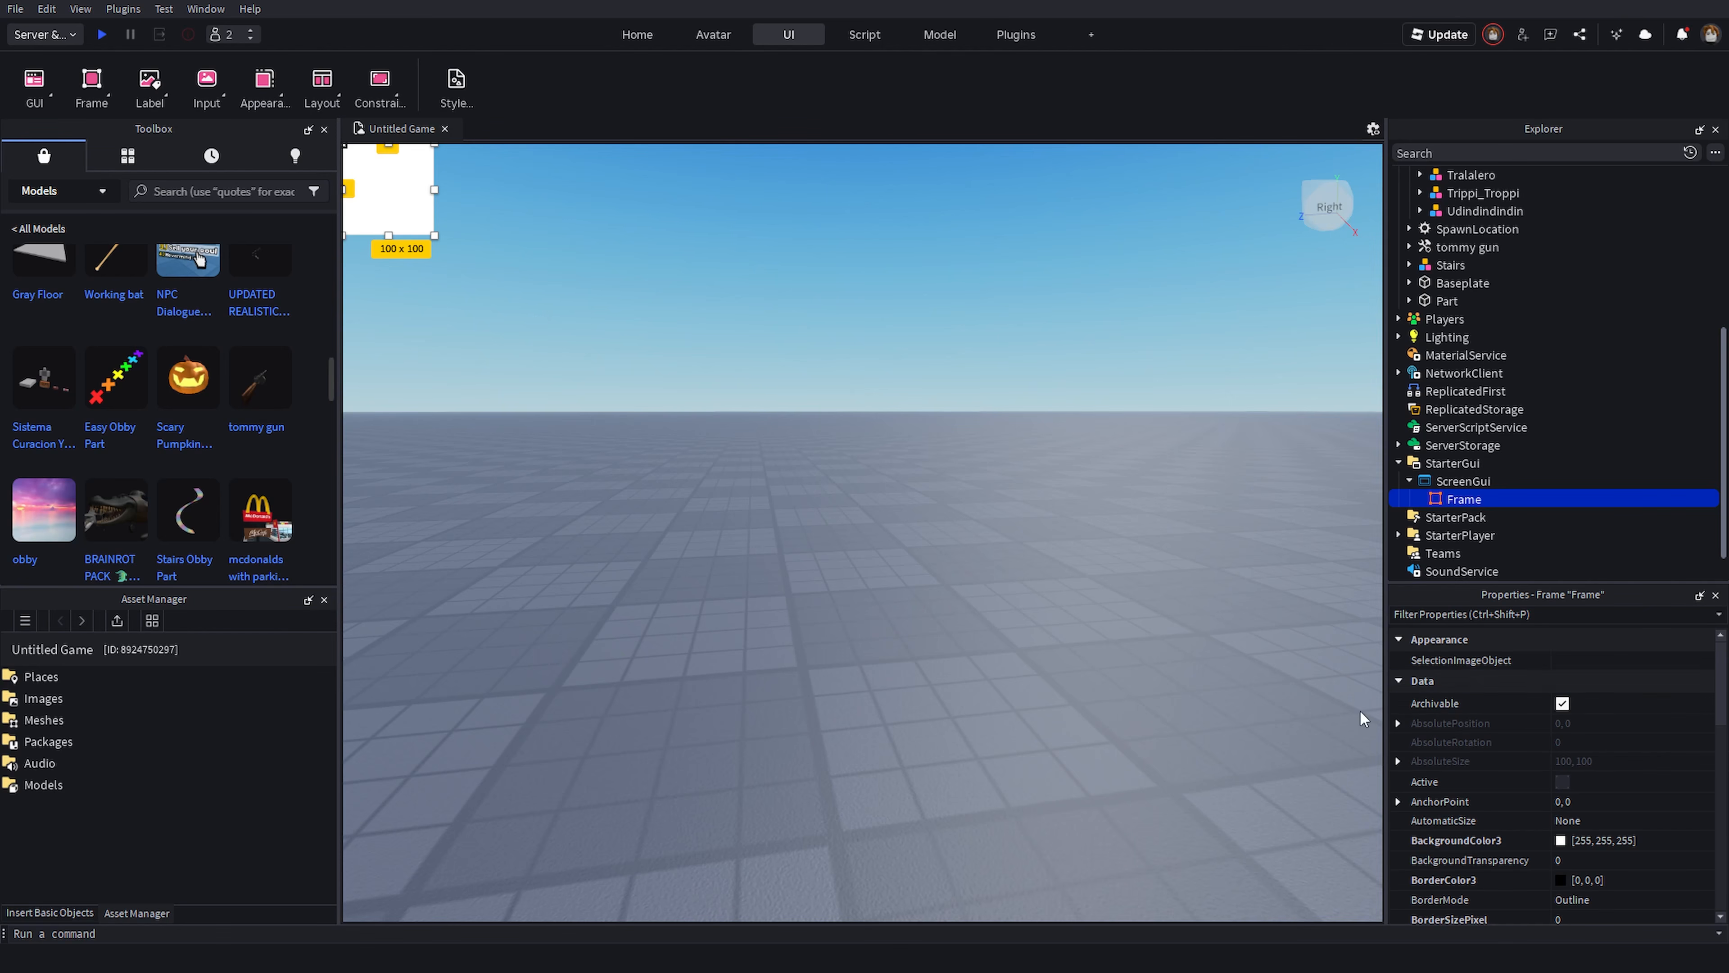
- Resize the Frame into a full-width banner about 1154 by 82 pixels along the top of the screen
left_click_drag(422, 201, 815, 153)
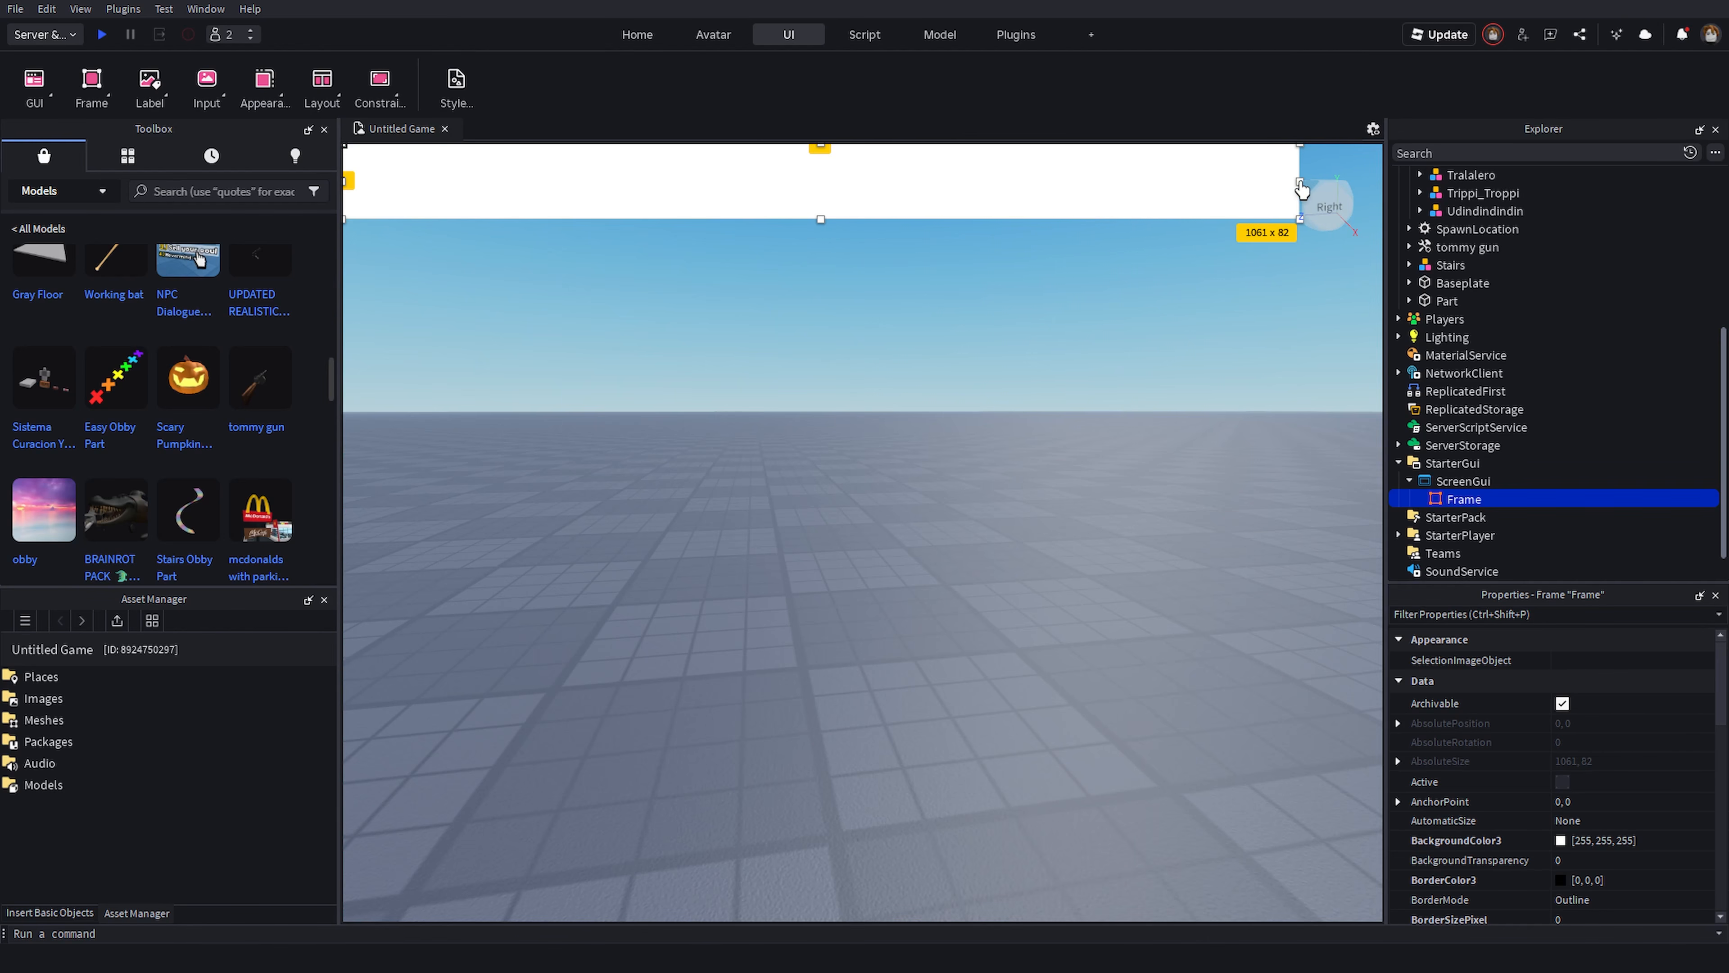
left_click(1334, 194)
left_click(1290, 184)
left_click(1335, 191)
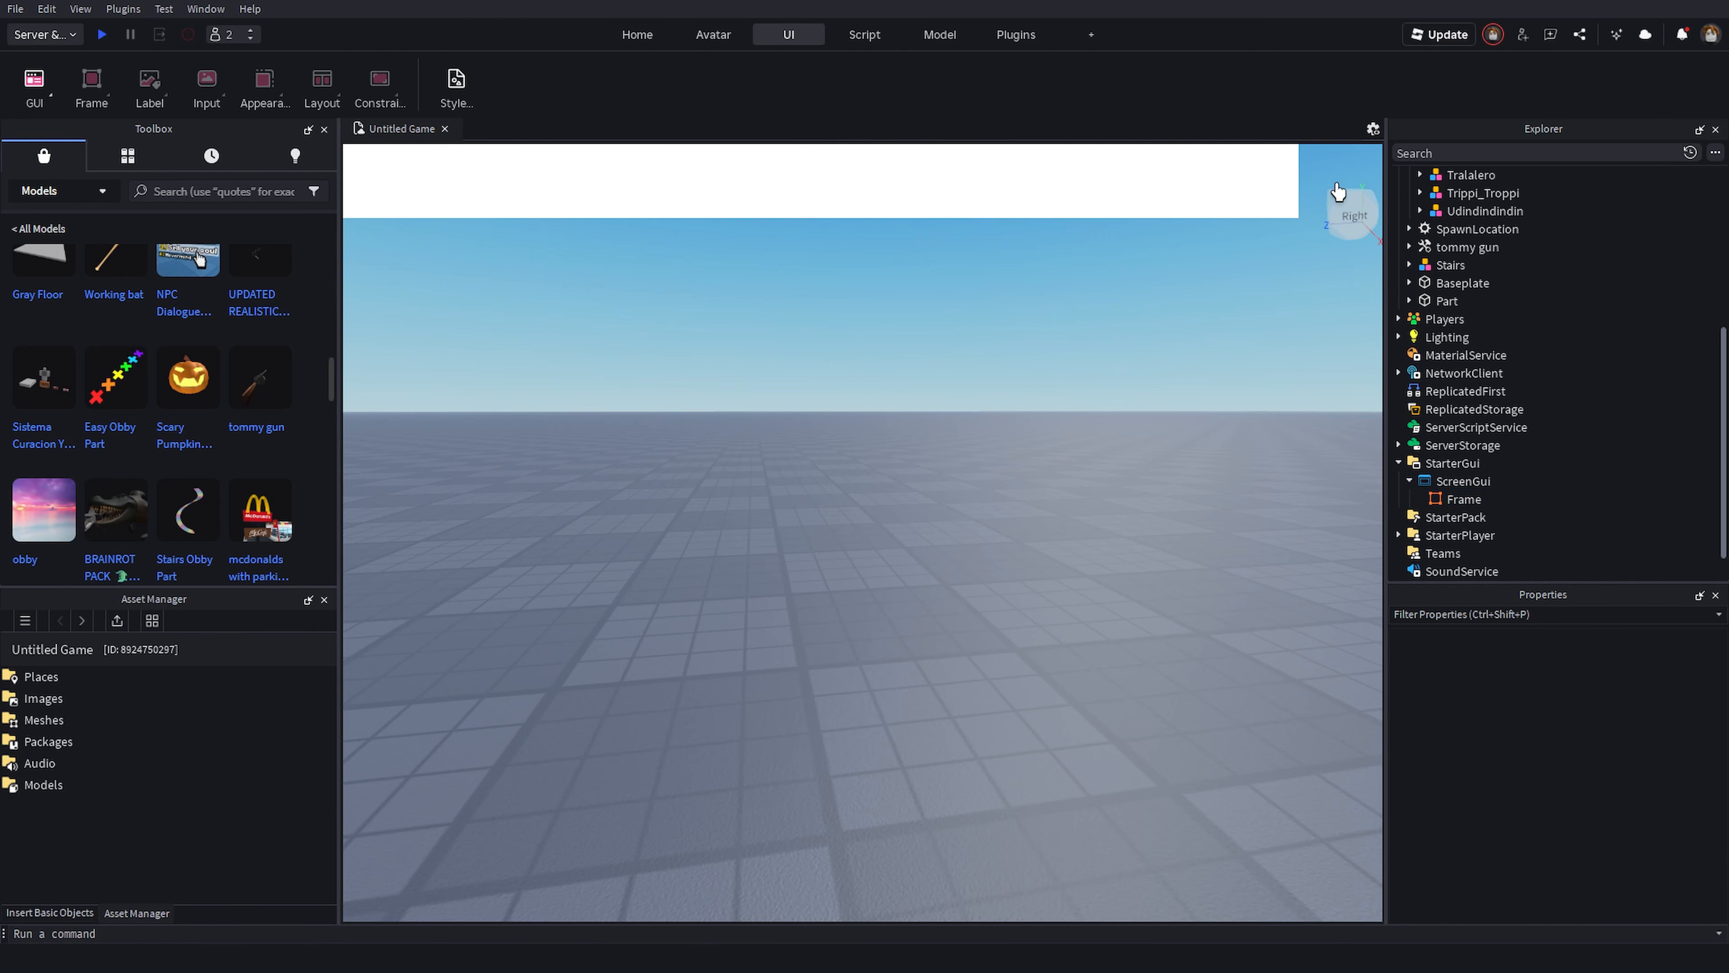
left_click(1288, 198)
left_click_drag(1299, 181, 1381, 181)
- Set the Frame's BackgroundColor3 to black
scroll(1558, 746, "down", 3)
left_click(1561, 727)
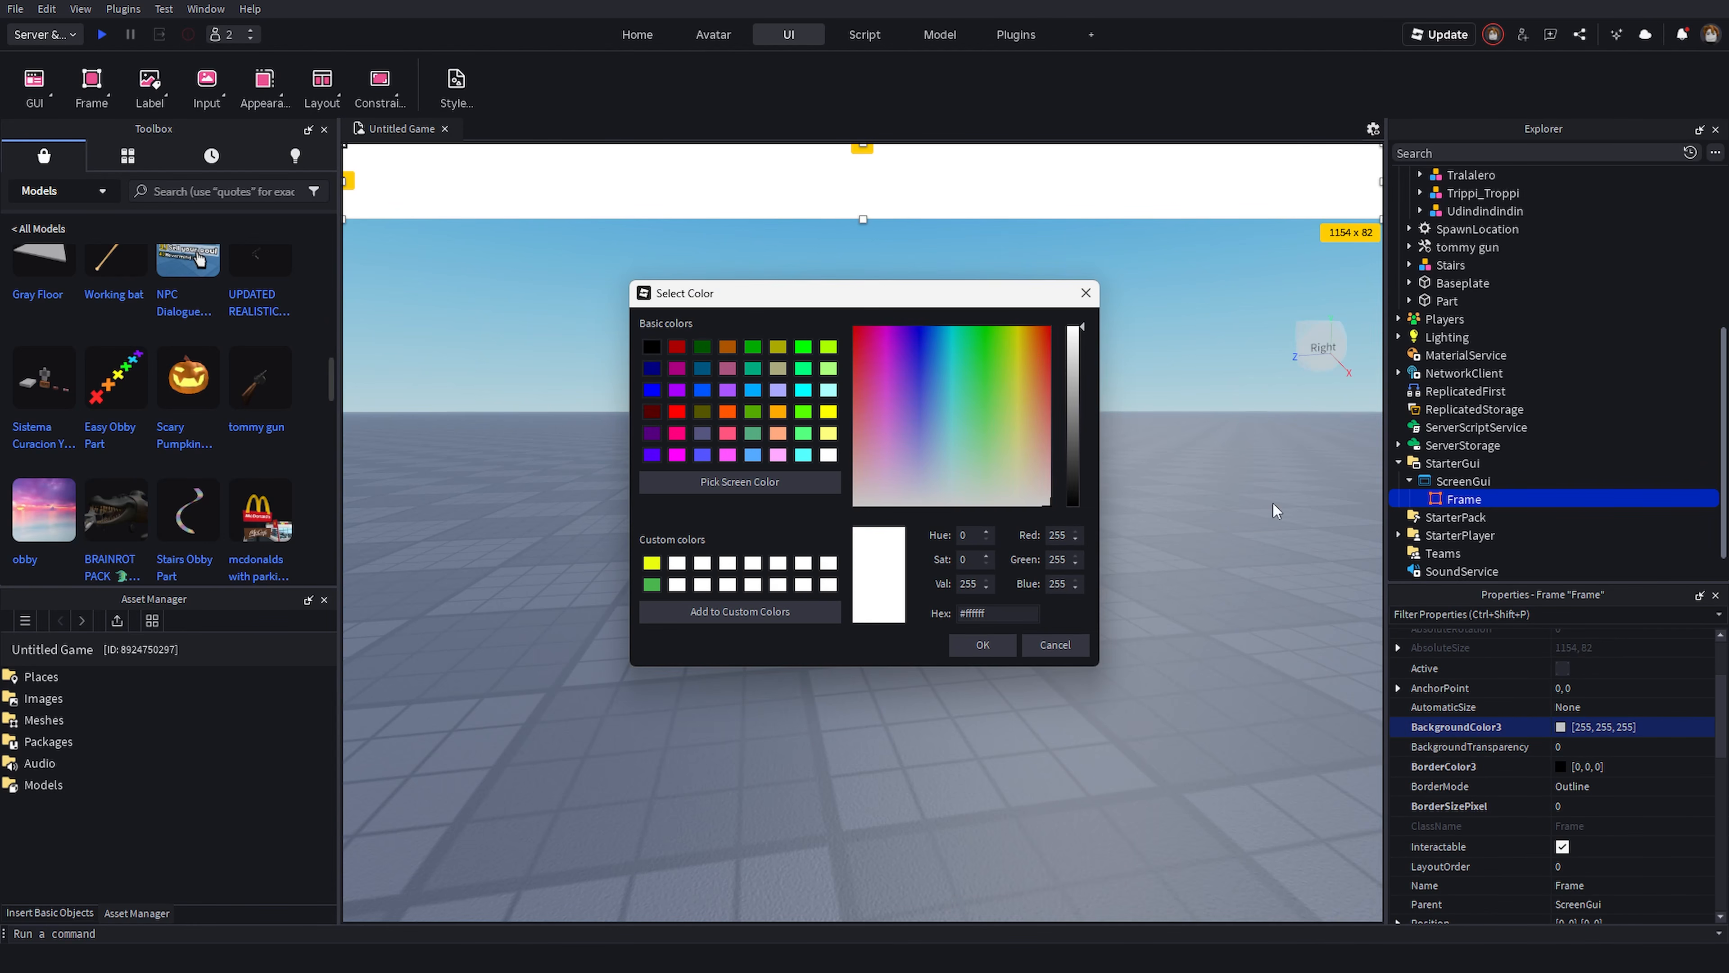
left_click(1070, 501)
left_click(984, 647)
right_click_drag(888, 603, 934, 582)
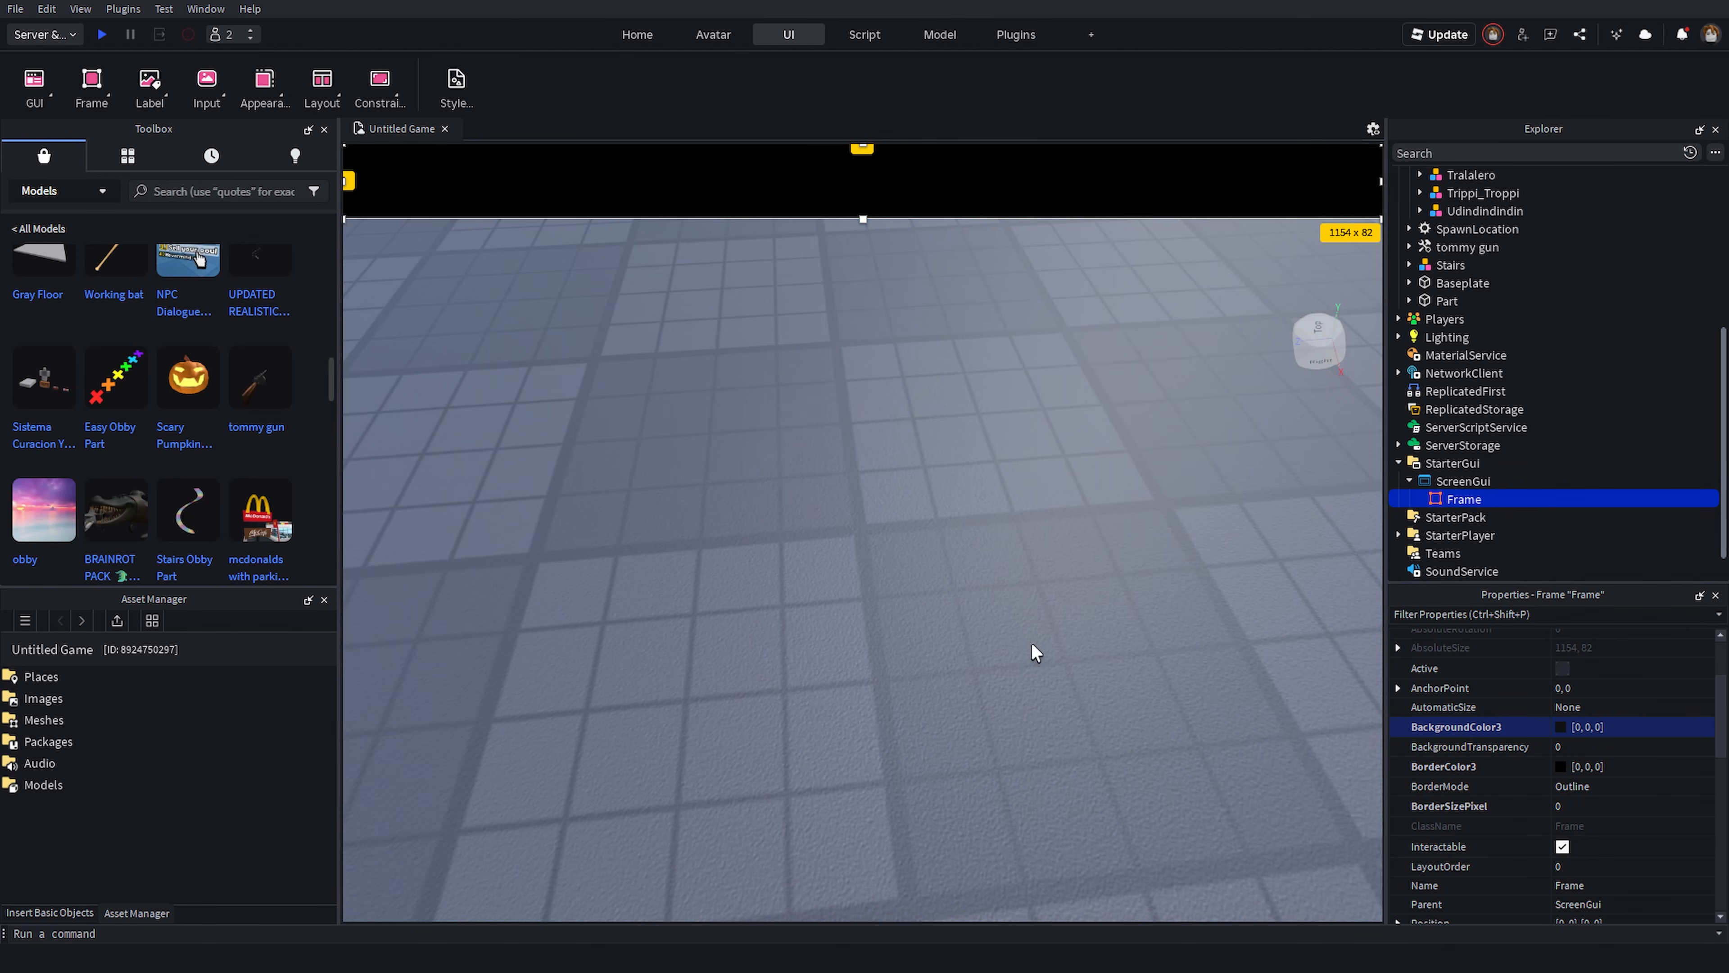
- Insert a TextLabel and size it to about 554 by 50 in the middle of the banner
left_click(167, 101)
left_click(183, 159)
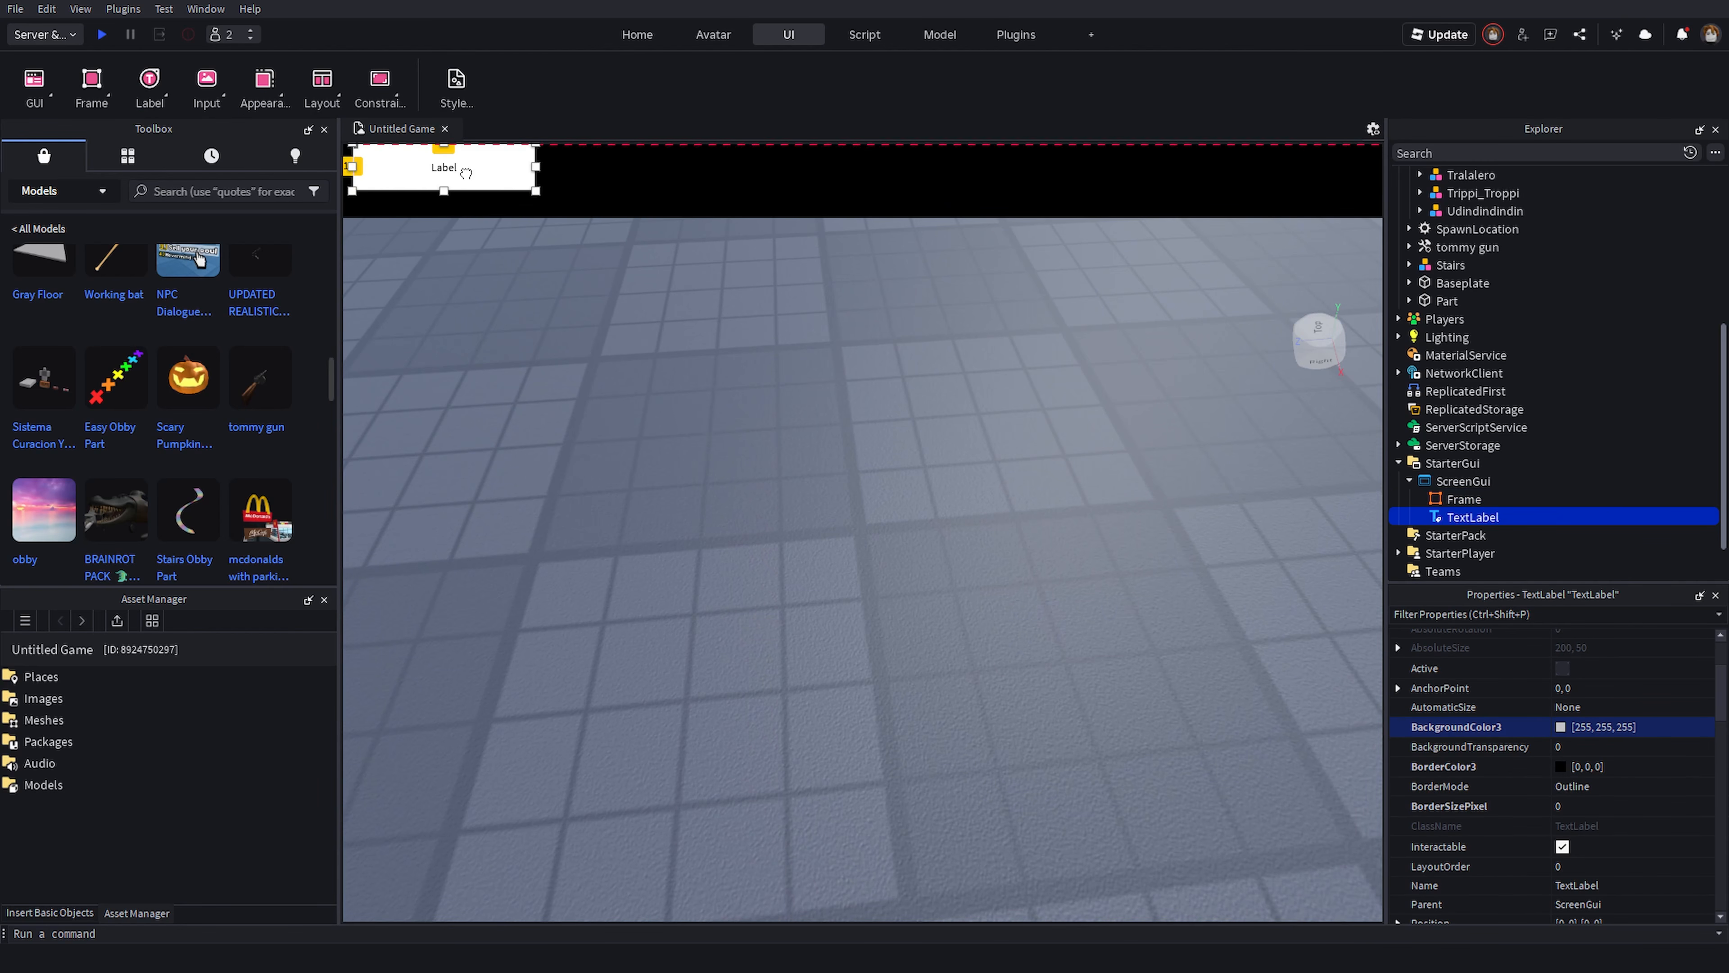
left_click_drag(466, 174, 1263, 184)
left_click_drag(1130, 189, 982, 184)
- Set the label's text to "THIS IS A COOL GAME! LIKE FOR MORE UPDATES!"
double_click(961, 181)
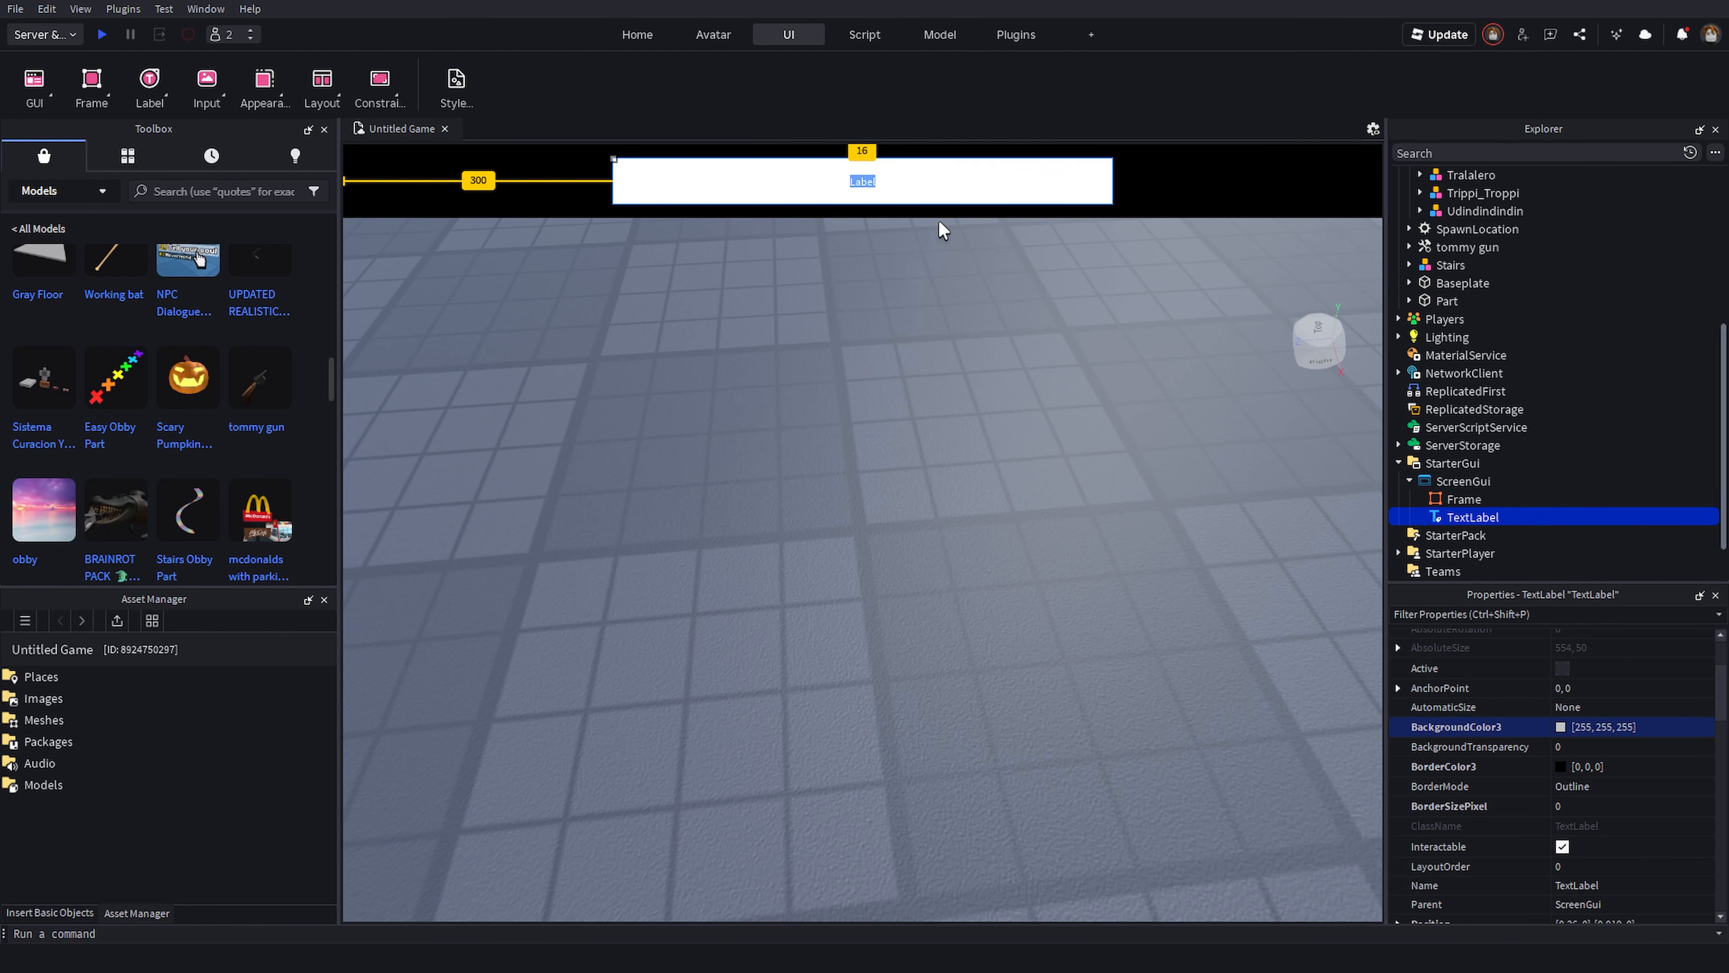
type("THIS IS A COOL GAME! LIKE FOR MORE UPDATES!")
key("Return")
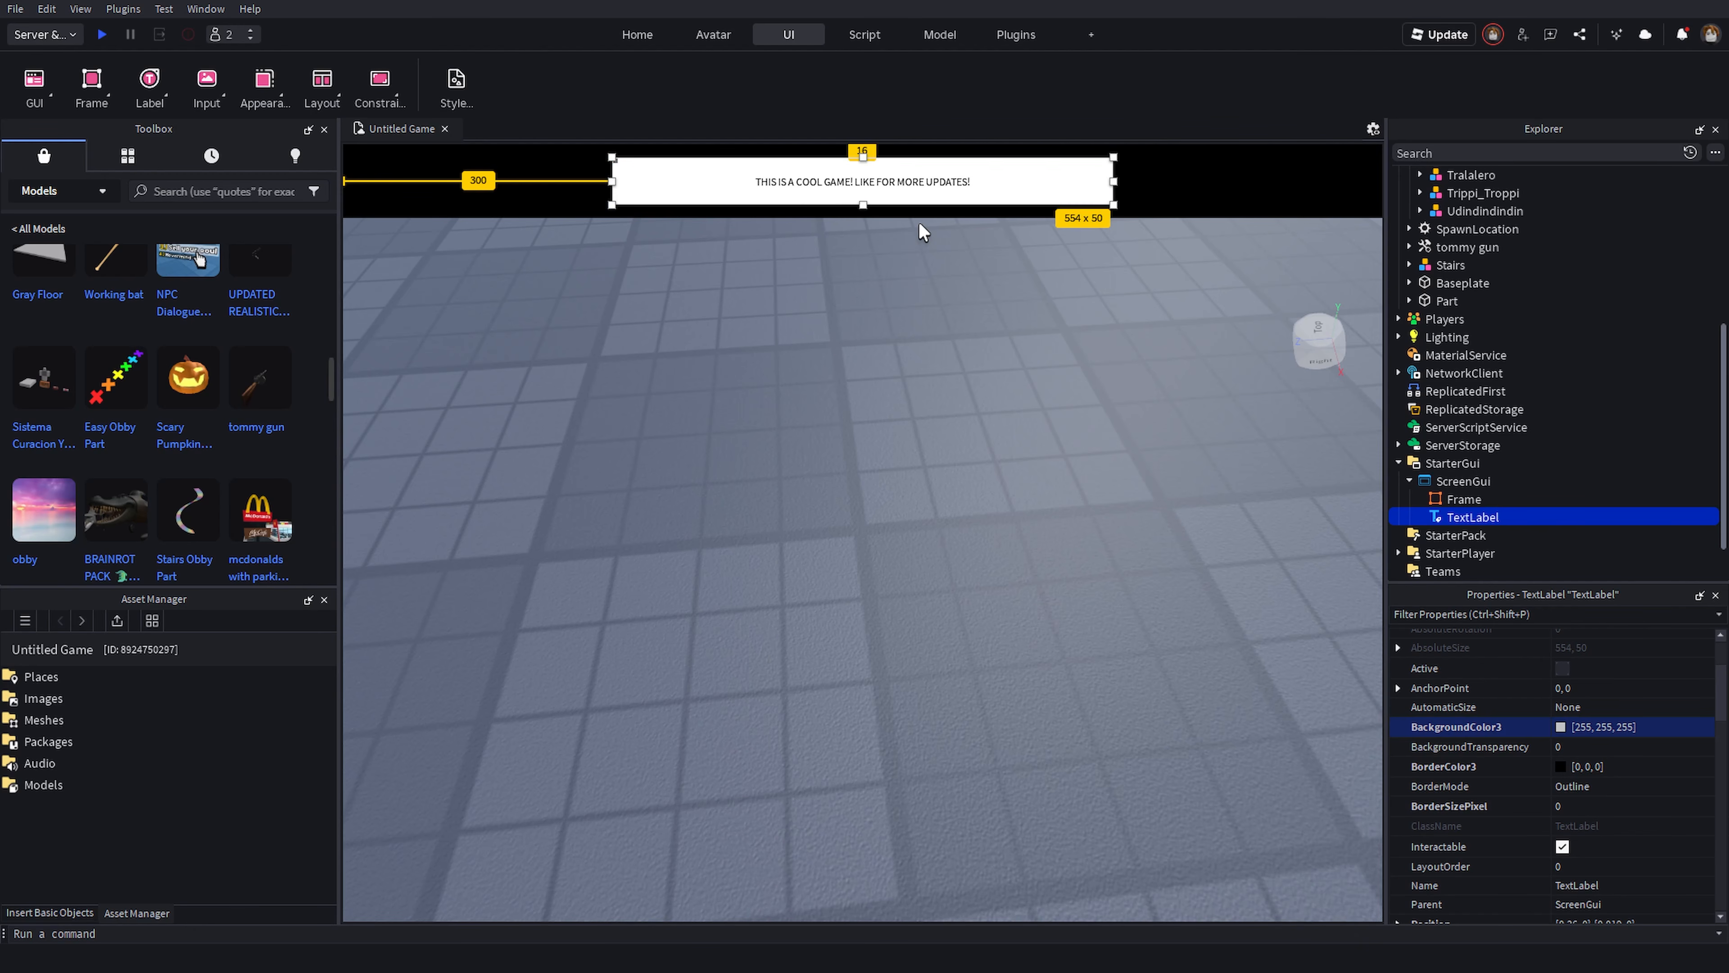
- Set the label's BackgroundTransparency to 1 and enable TextScaled
left_click(1607, 746)
type("1")
key("Return")
scroll(1607, 740, "down", 10)
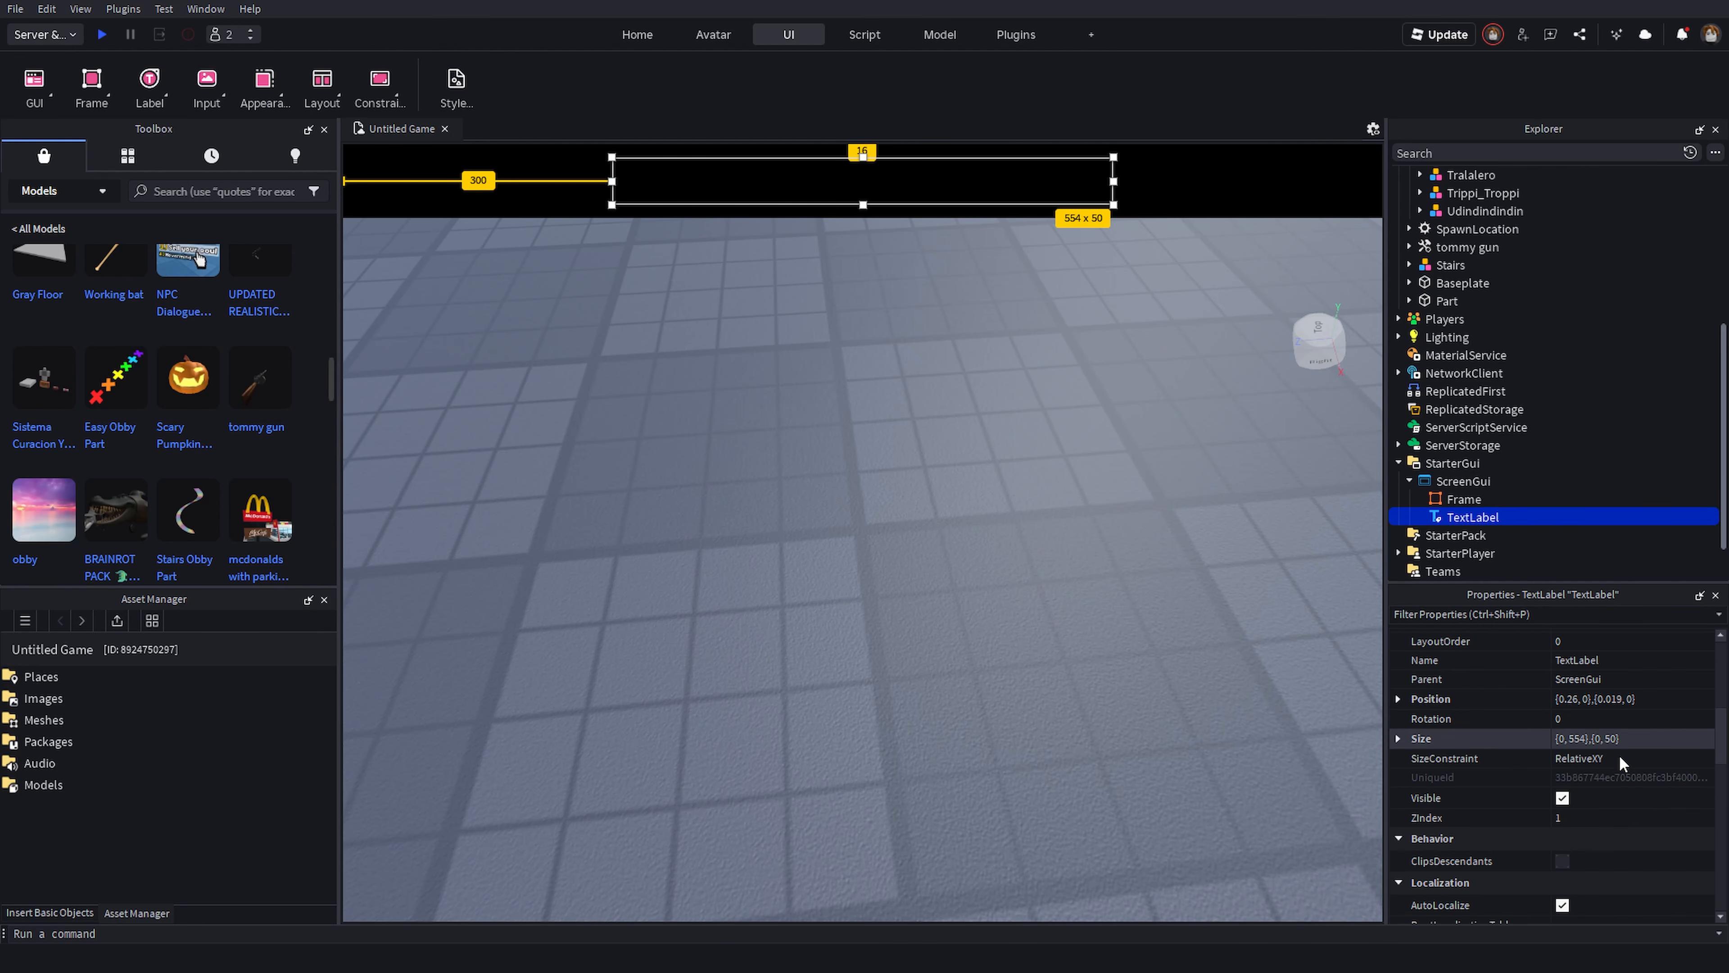
scroll(1634, 781, "down", 1)
left_click(1561, 800)
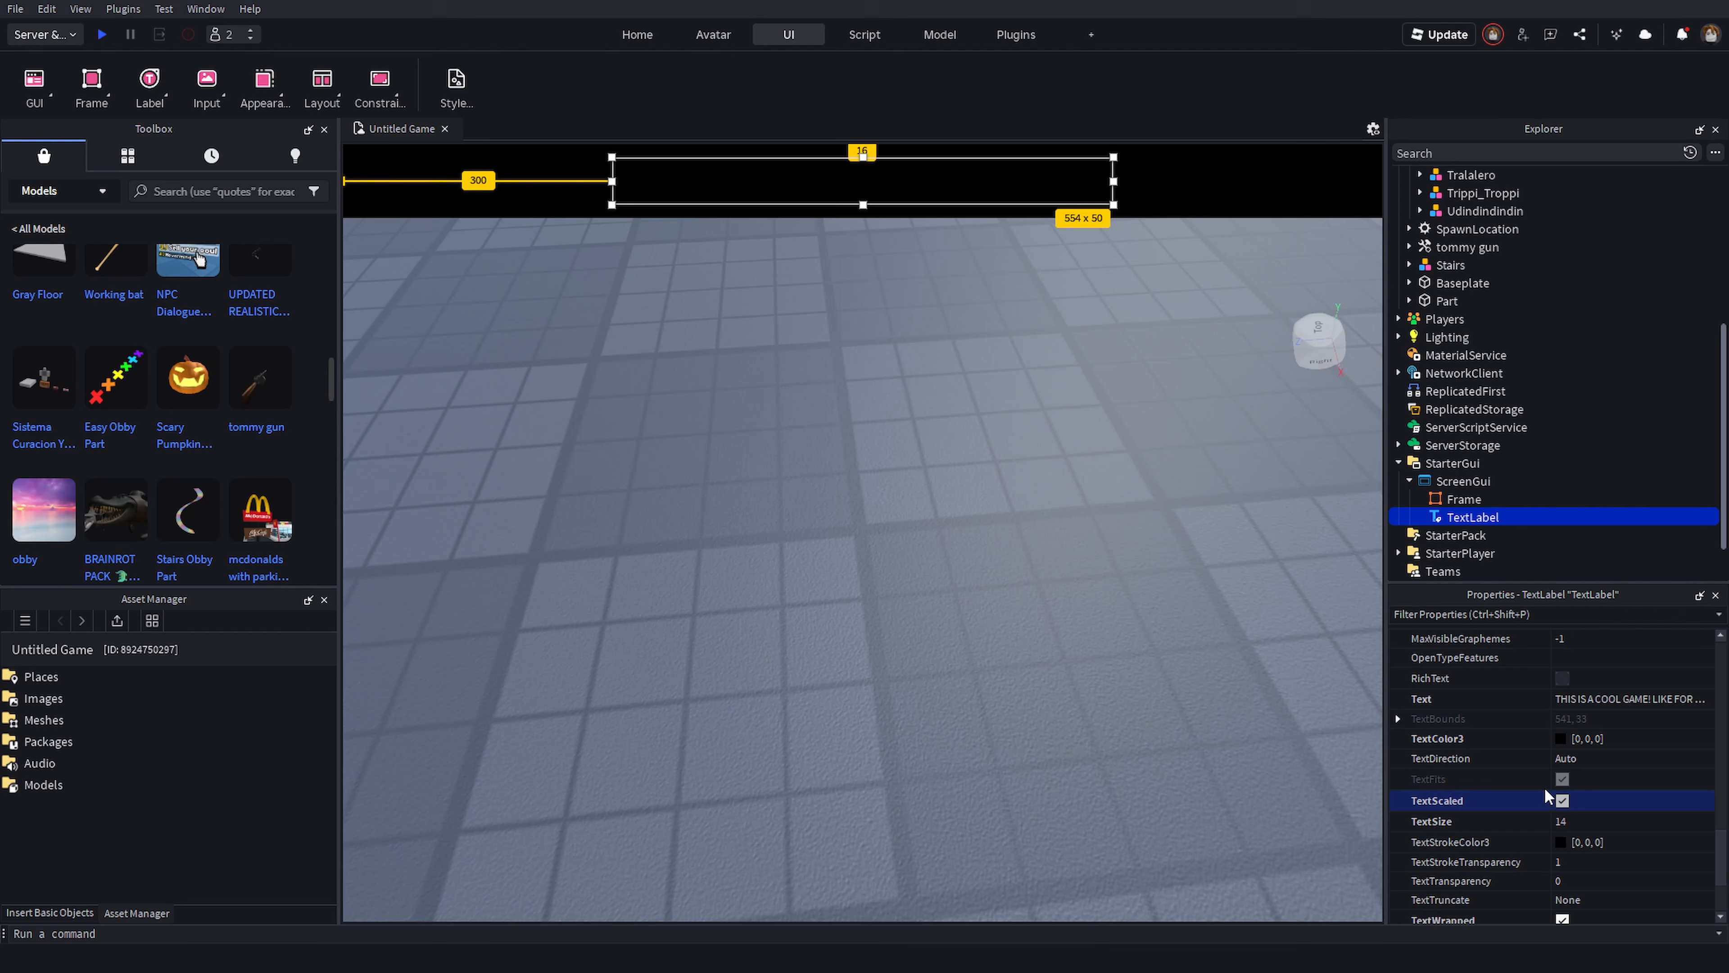
- Set the label's TextColor3 to white
left_click(1560, 739)
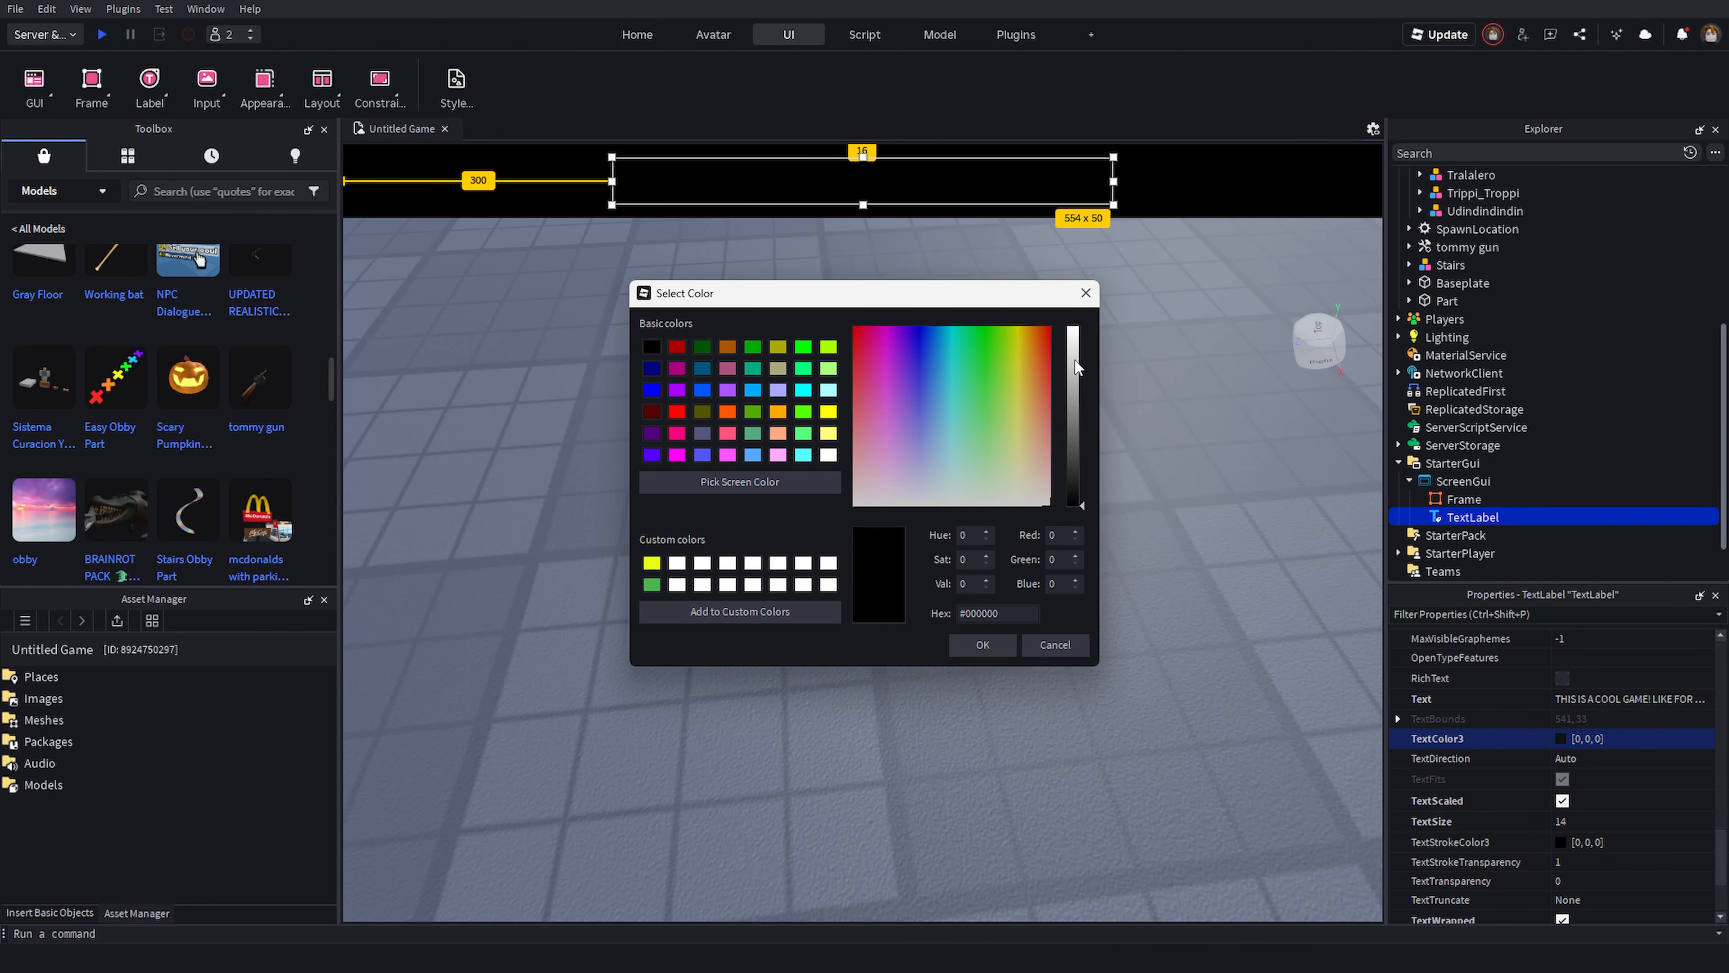
left_click_drag(1075, 368, 1075, 327)
left_click(982, 644)
left_click(1215, 463)
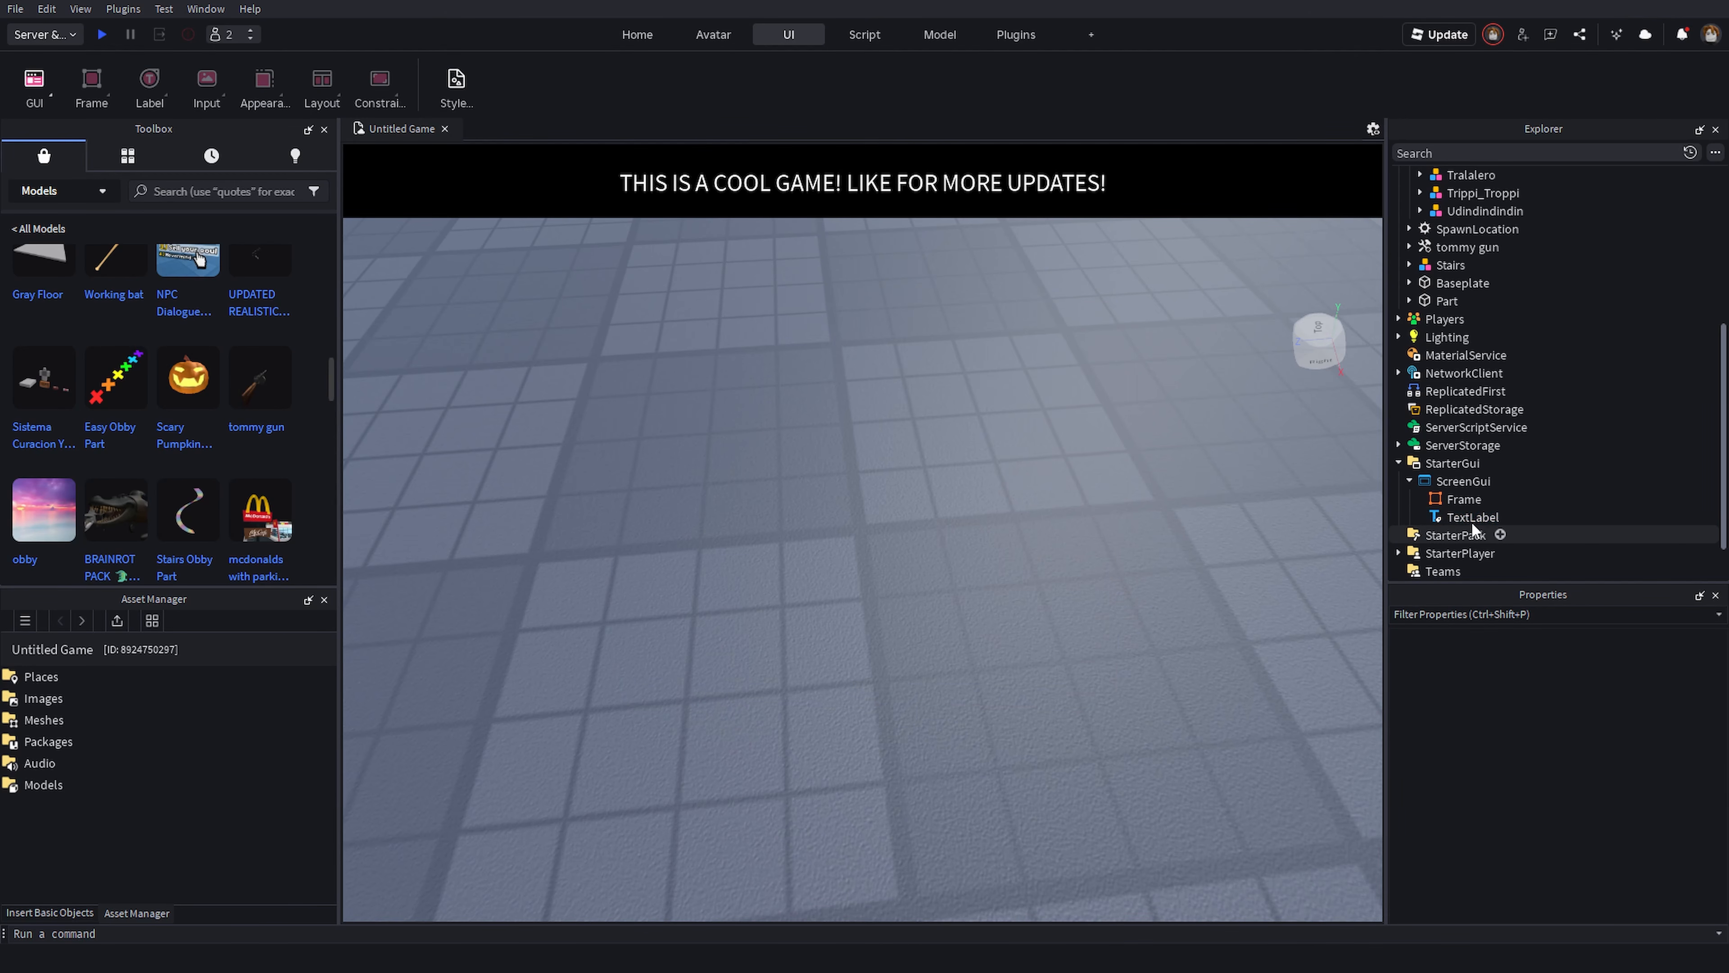
- Switch the test mode to Test and start a playtest
right_click_drag(1013, 508, 346, 221)
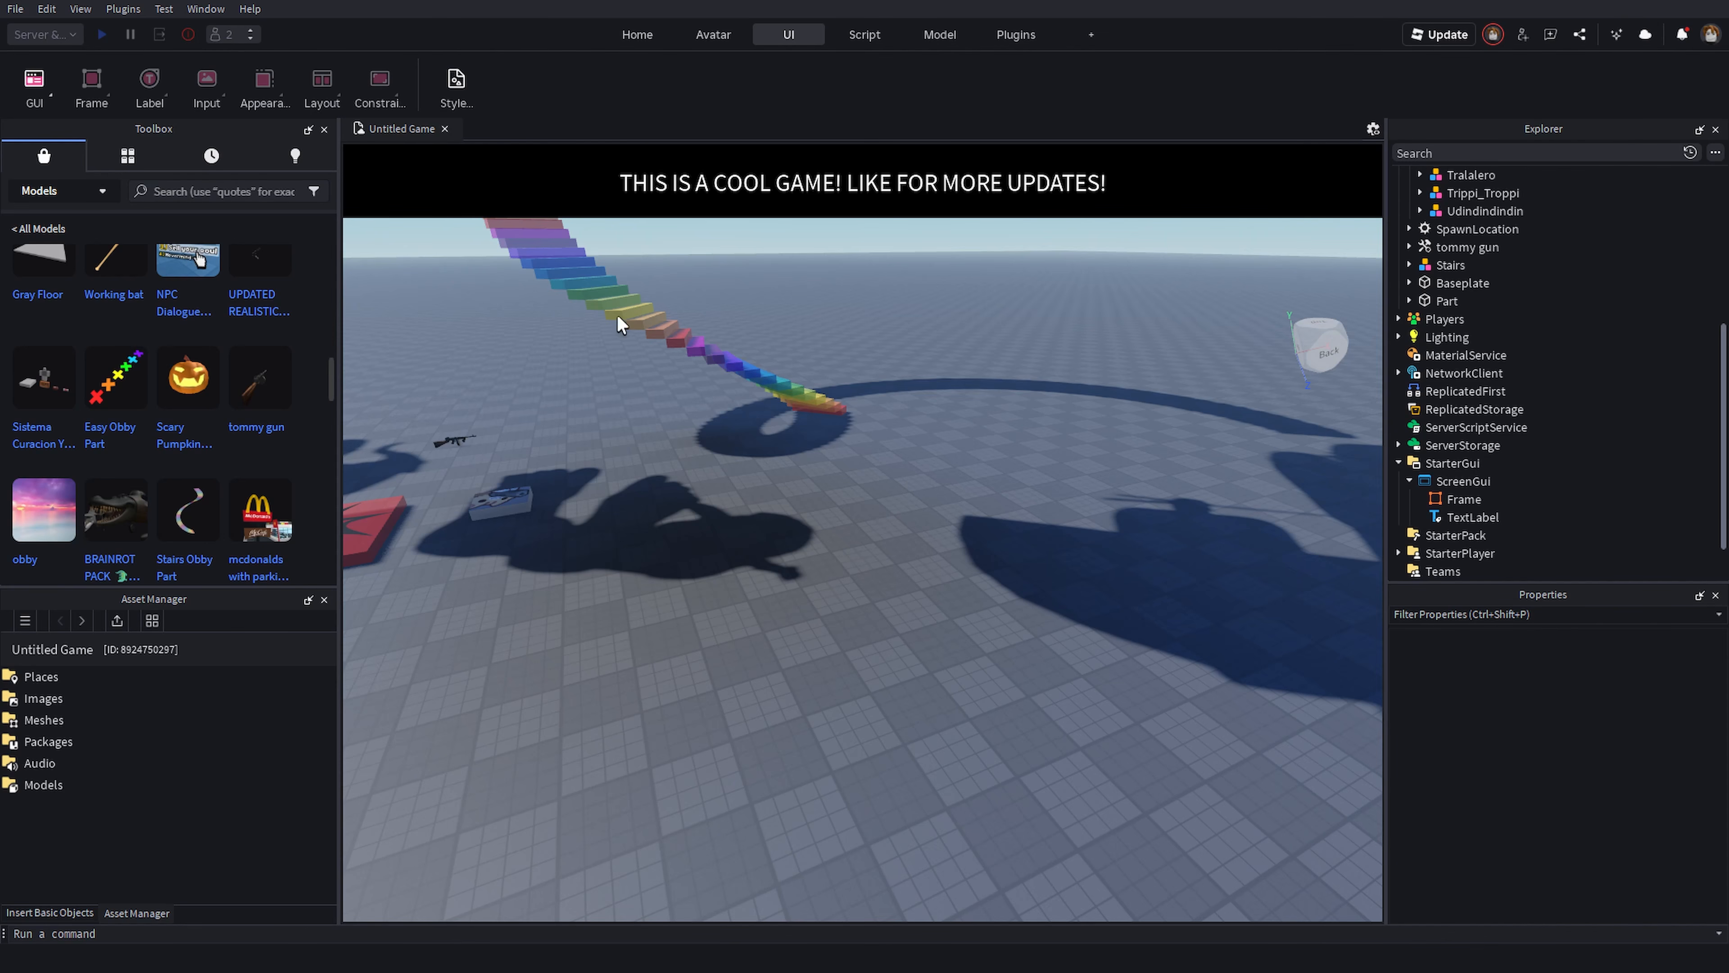
mouse_move(618, 316)
right_mouse_down()
mouse_move(653, 322)
mouse_move(618, 320)
right_mouse_up()
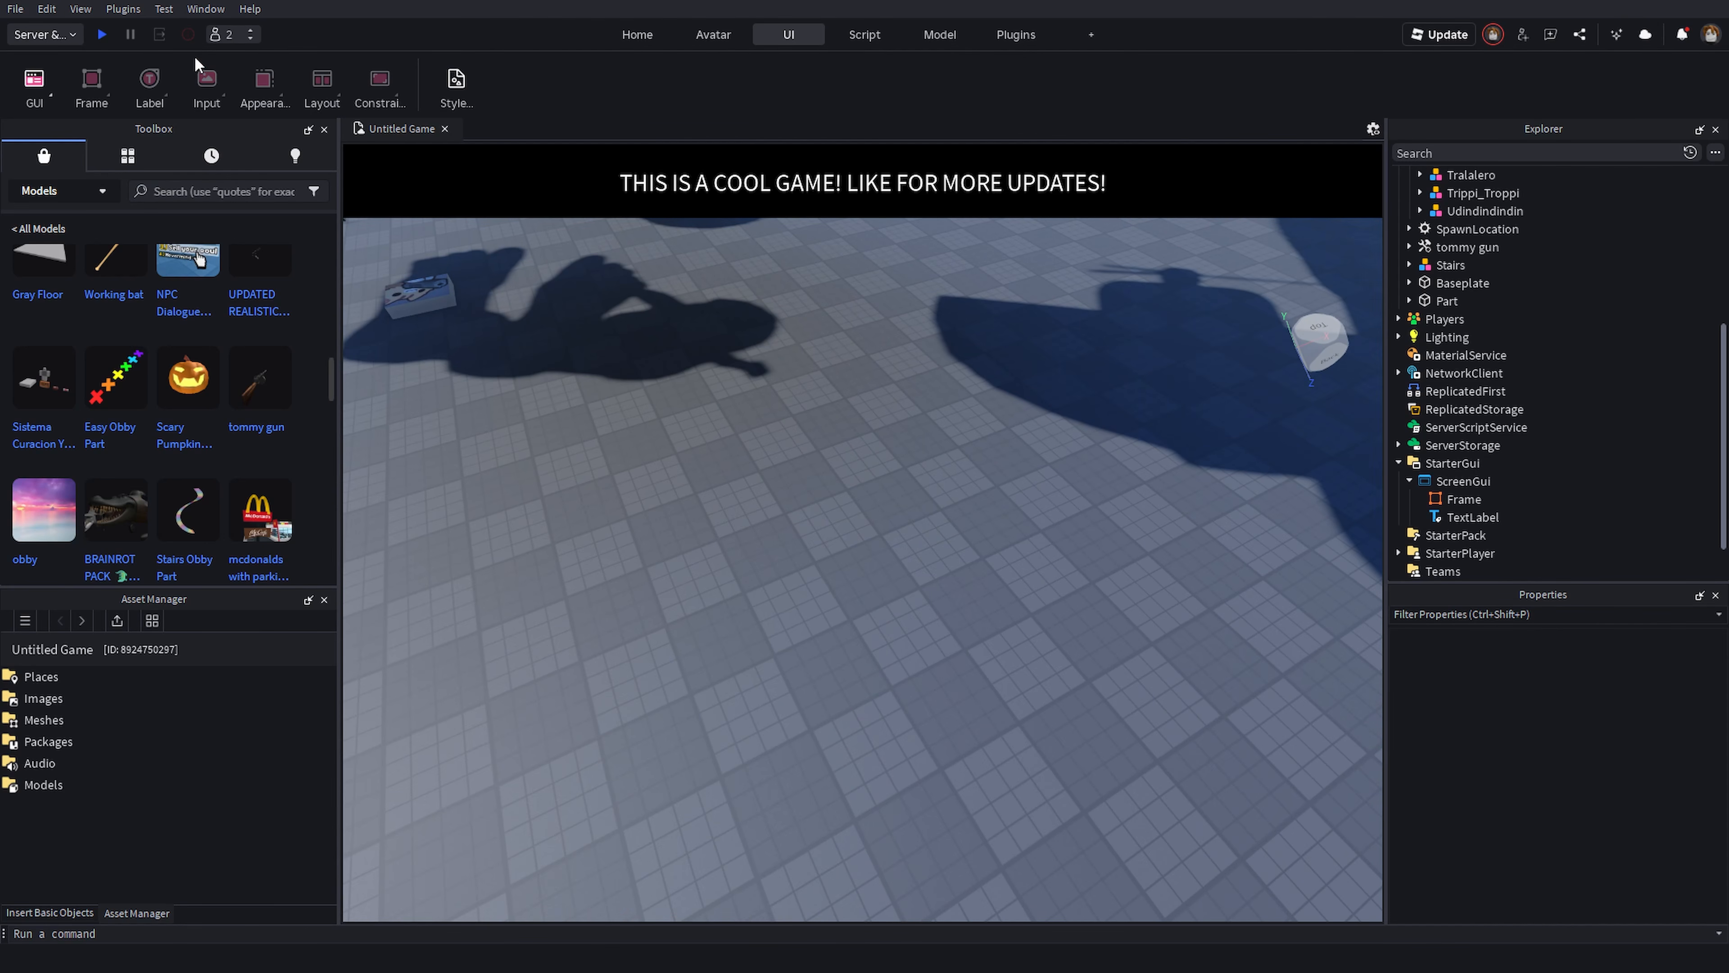
left_click(72, 35)
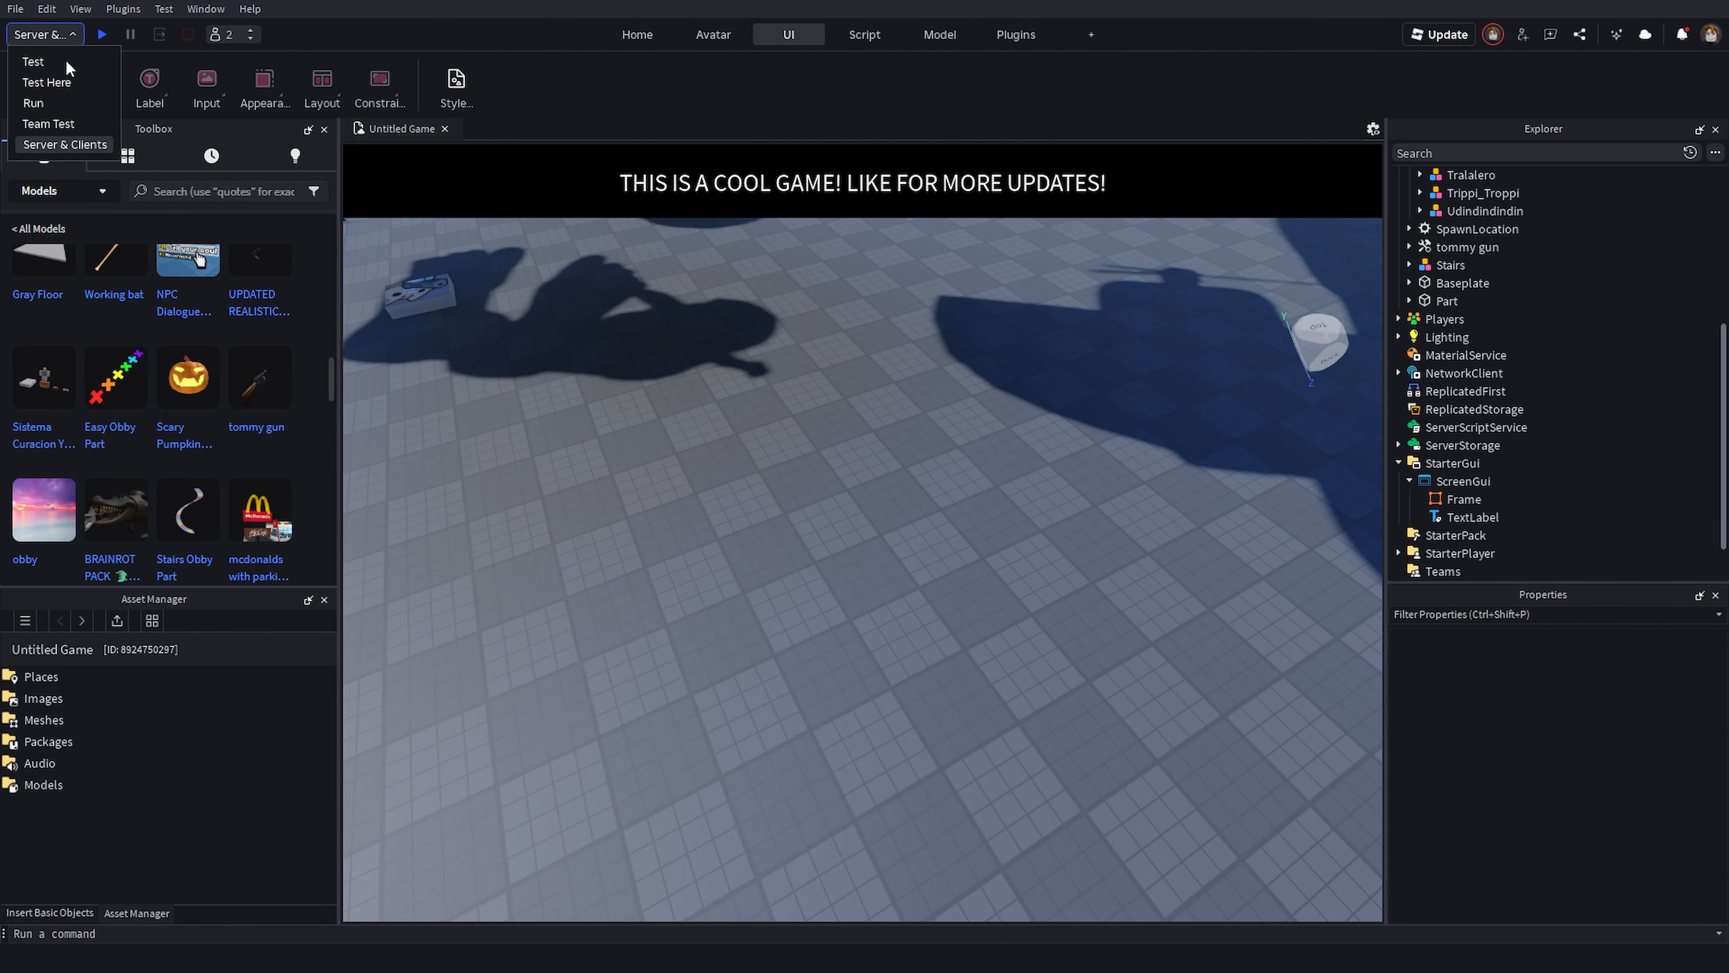
left_click(60, 62)
left_click(102, 35)
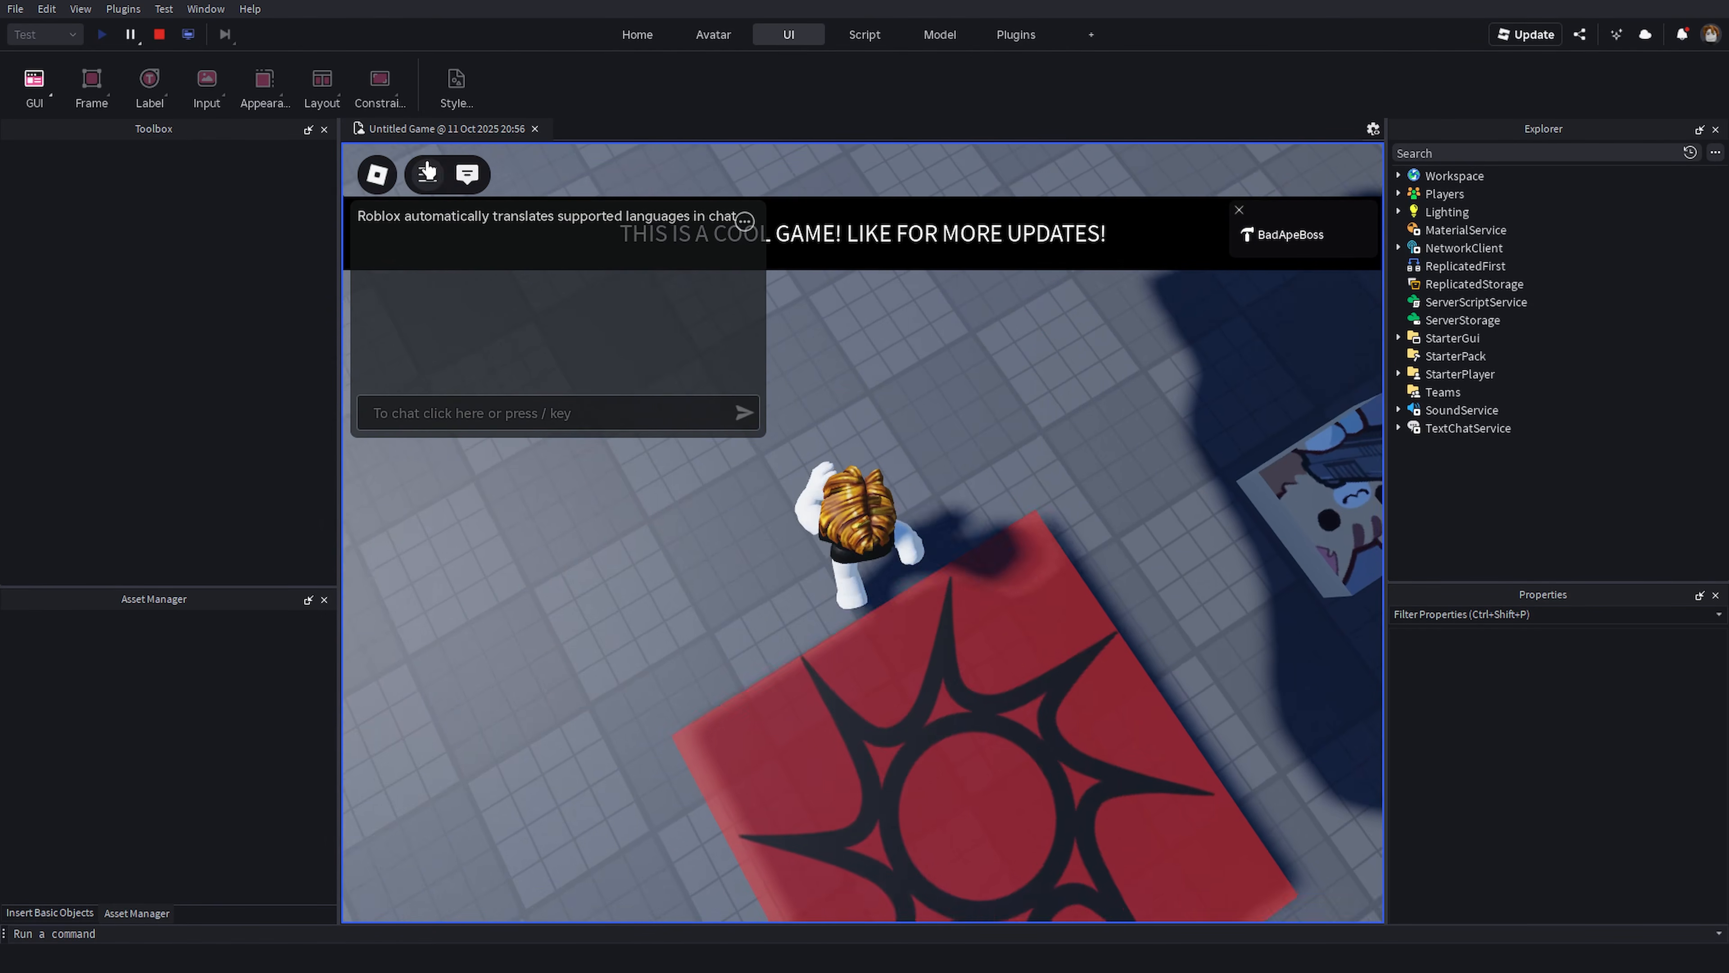
- Walk the character around in the playtest to view the banner, and stop the test
left_click(466, 177)
key("w")
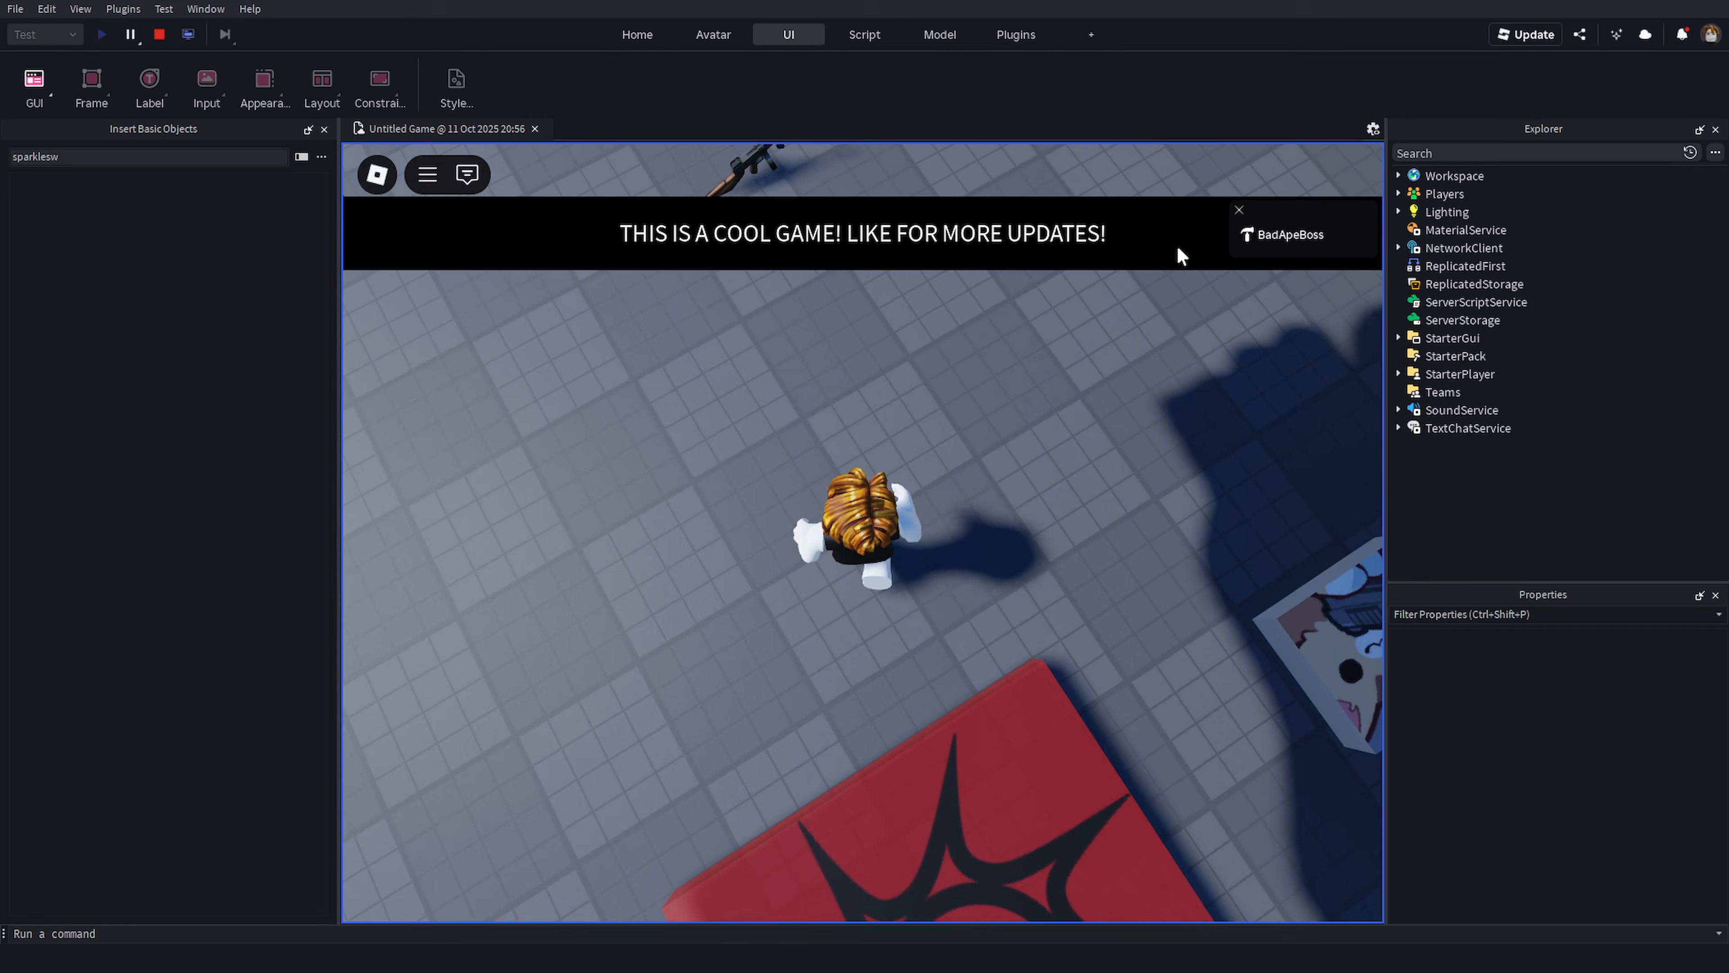
left_click(1239, 210)
right_click_drag(888, 353, 888, 353)
right_click_drag(943, 432, 1003, 413)
key("d")
left_click(1003, 414)
key("1")
left_click(159, 37)
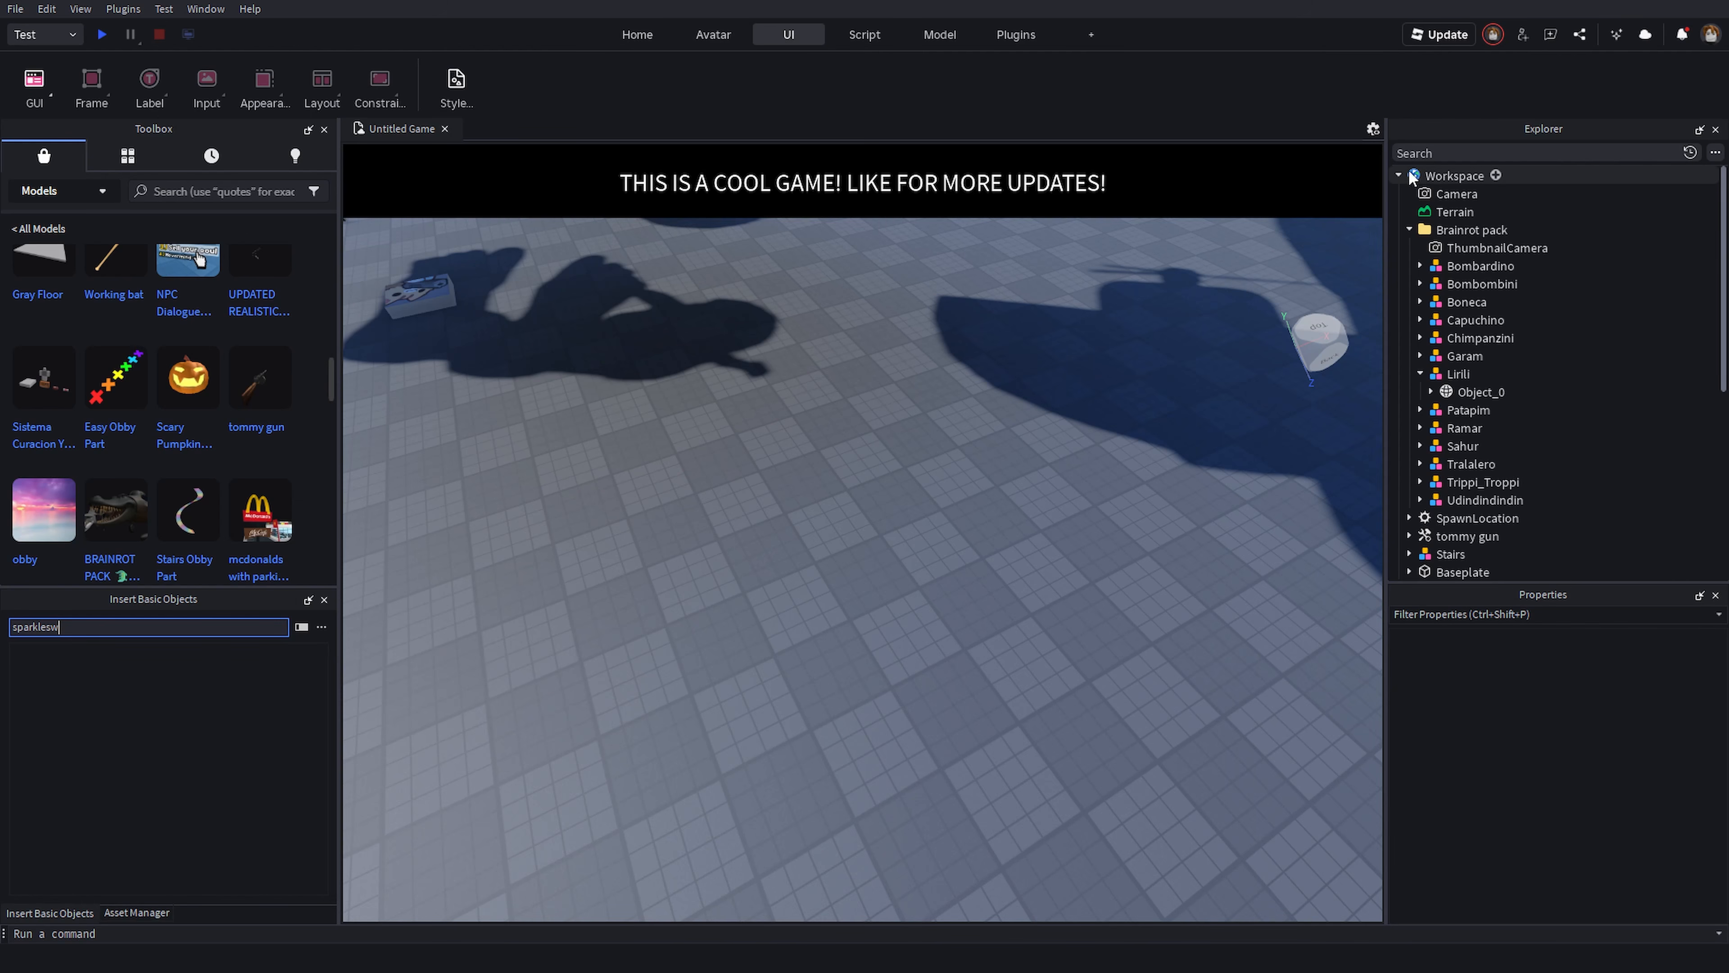
- Open the Output window and dock it beneath the Explorer
left_click(880, 41)
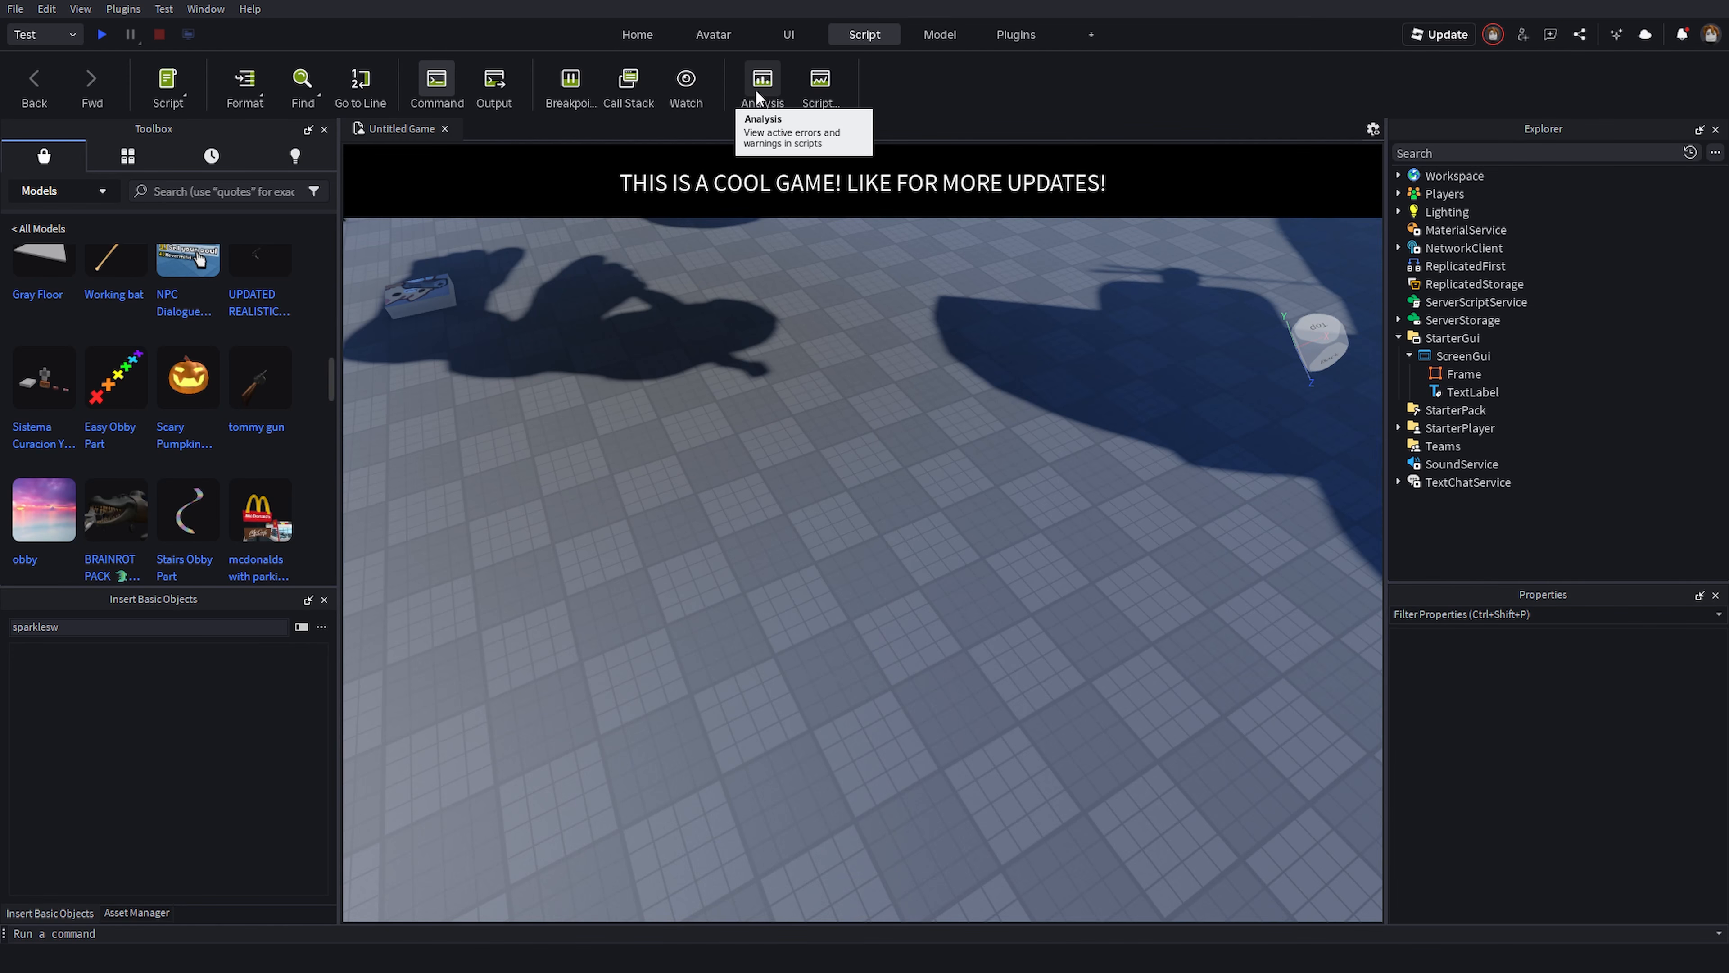
left_click(480, 87)
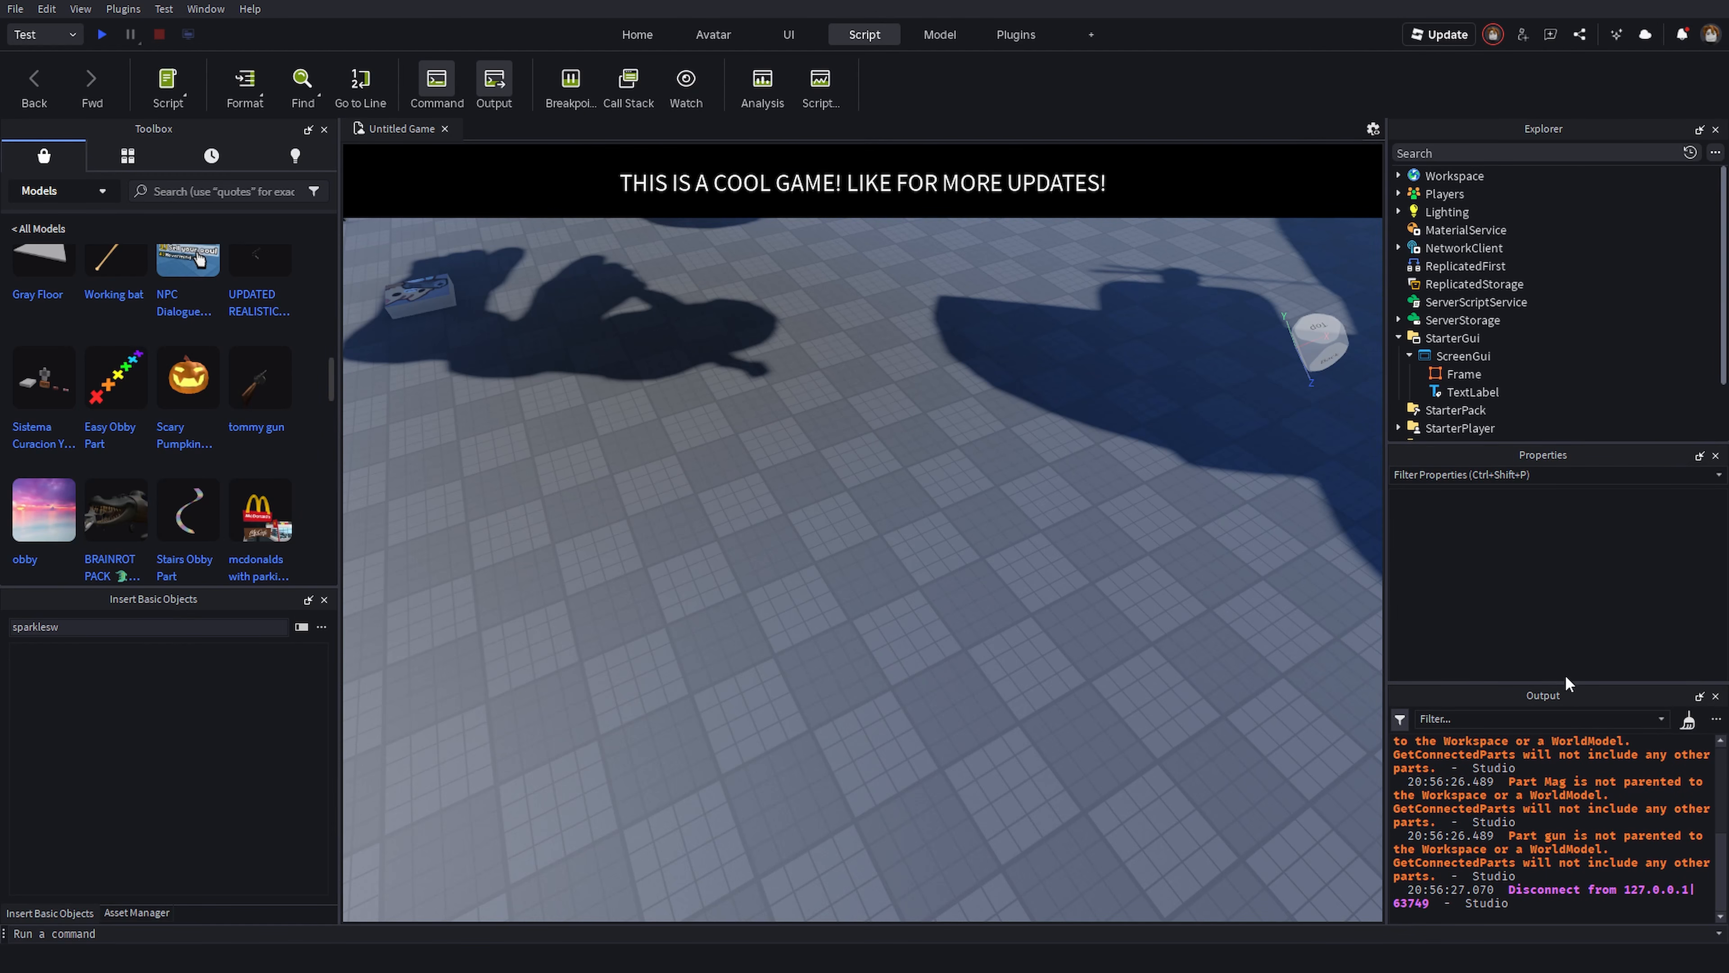
left_click_drag(1565, 691, 1556, 548)
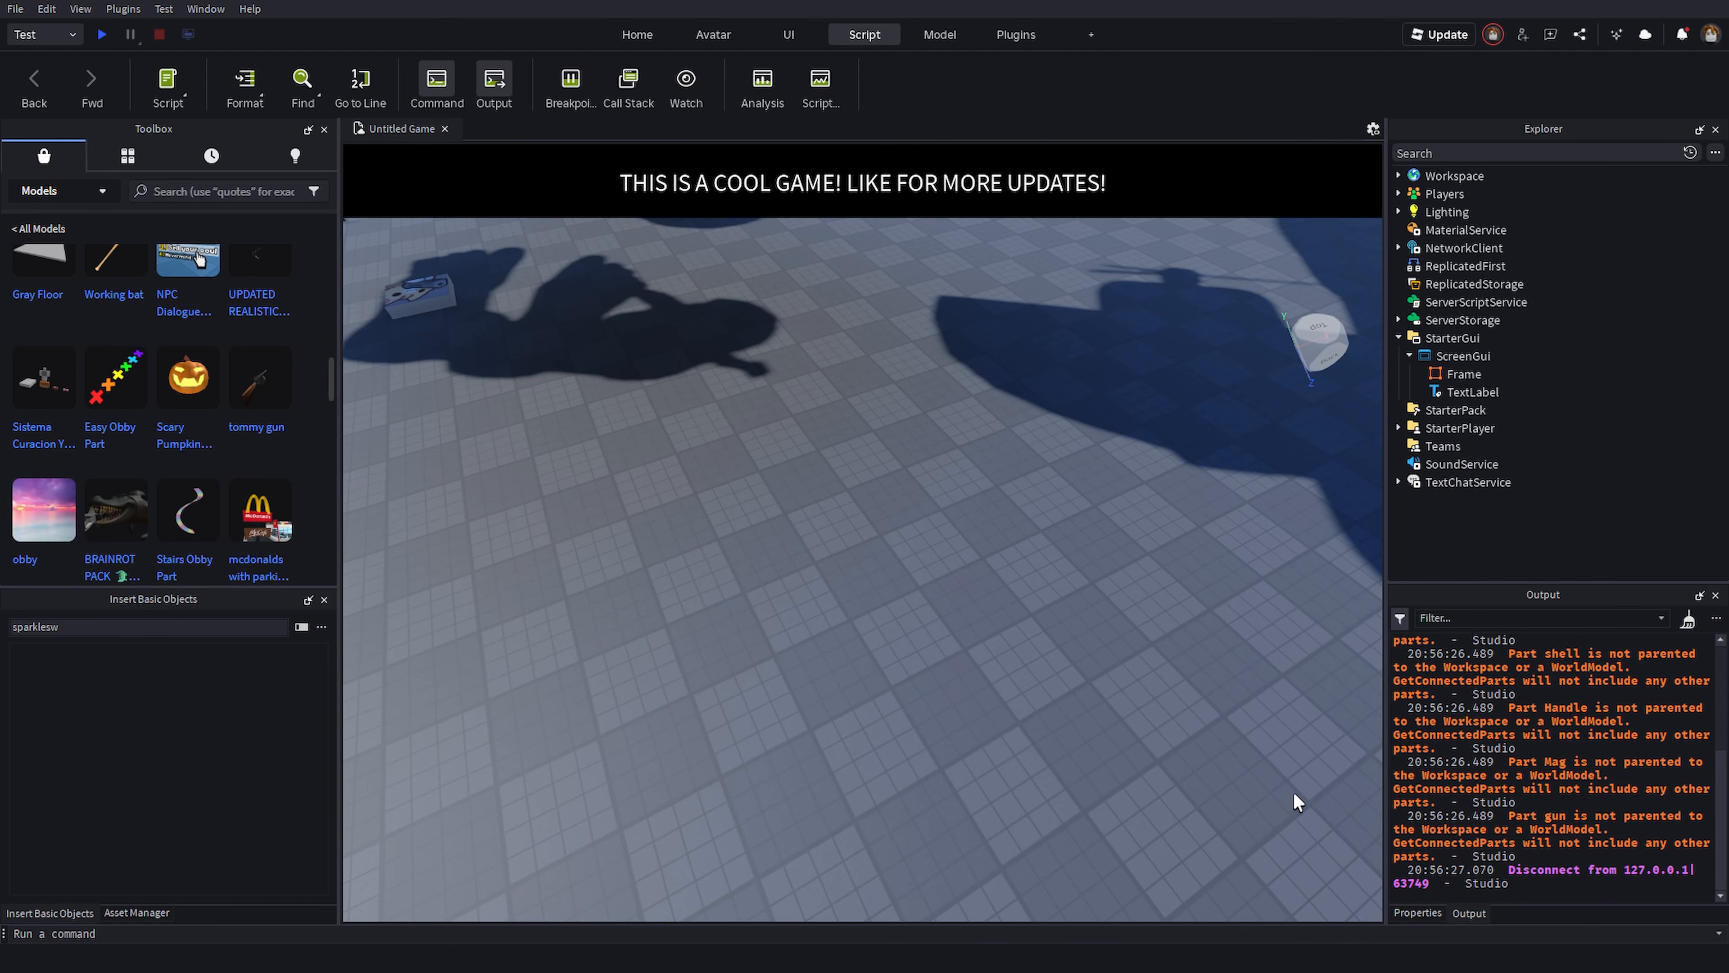
- Scroll through the messages in the Output window
scroll(1516, 776, "up", 2)
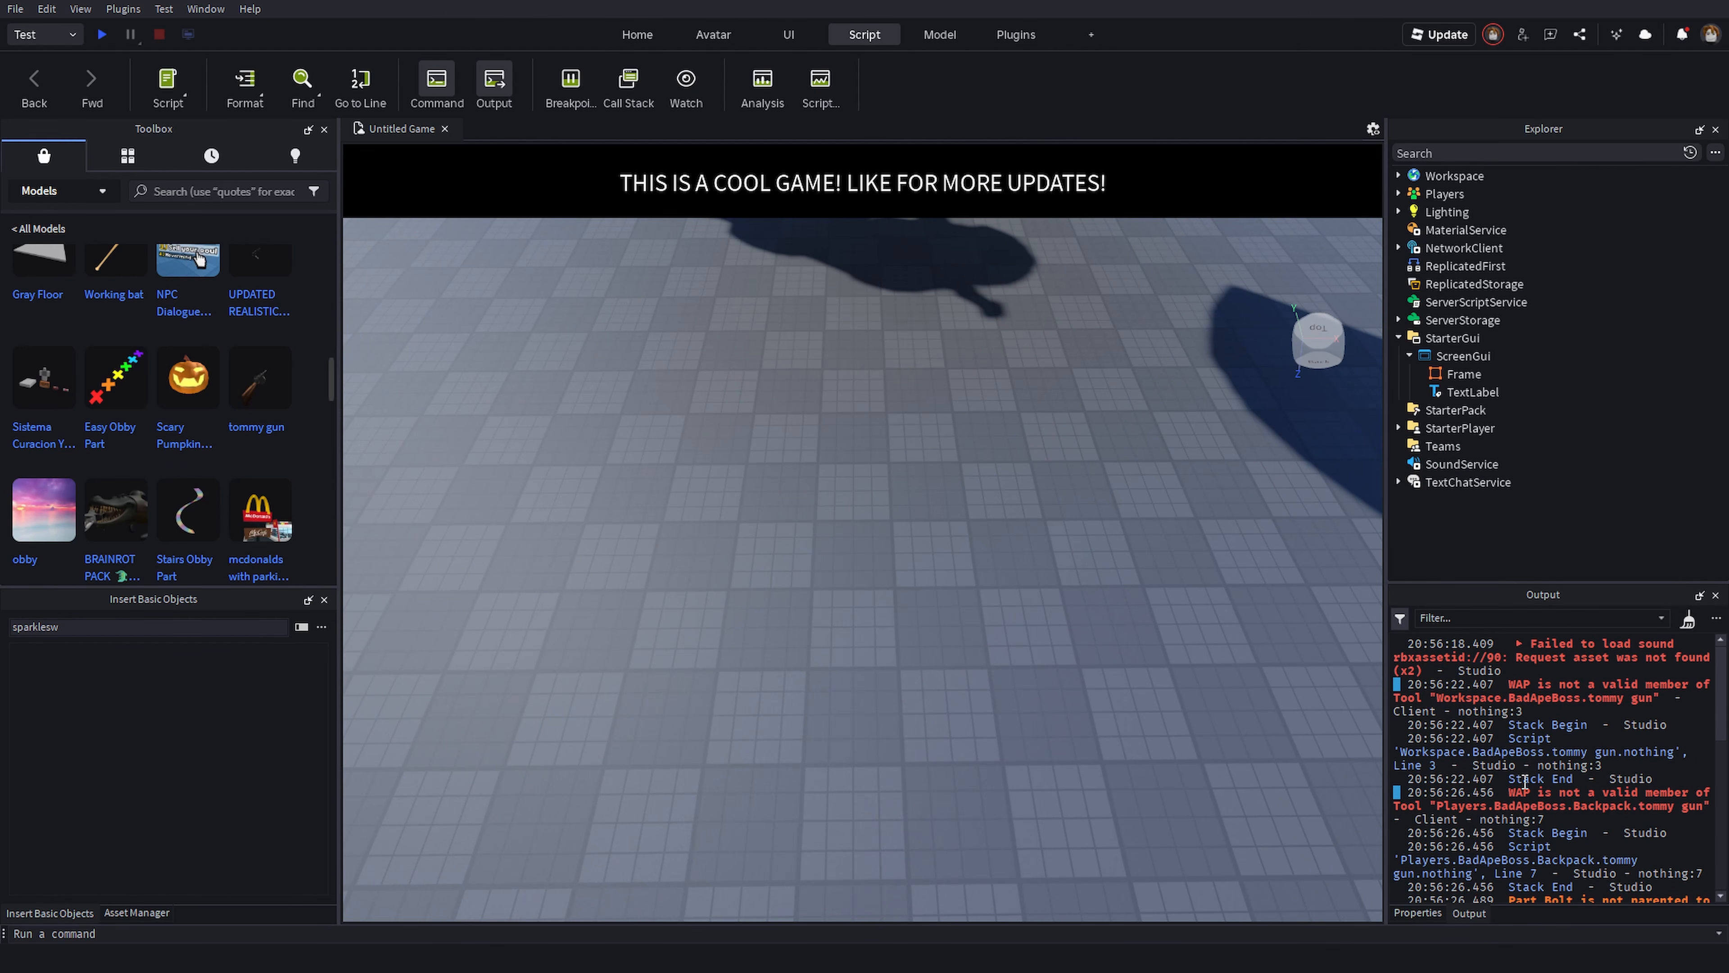
right_click_drag(999, 741, 822, 615)
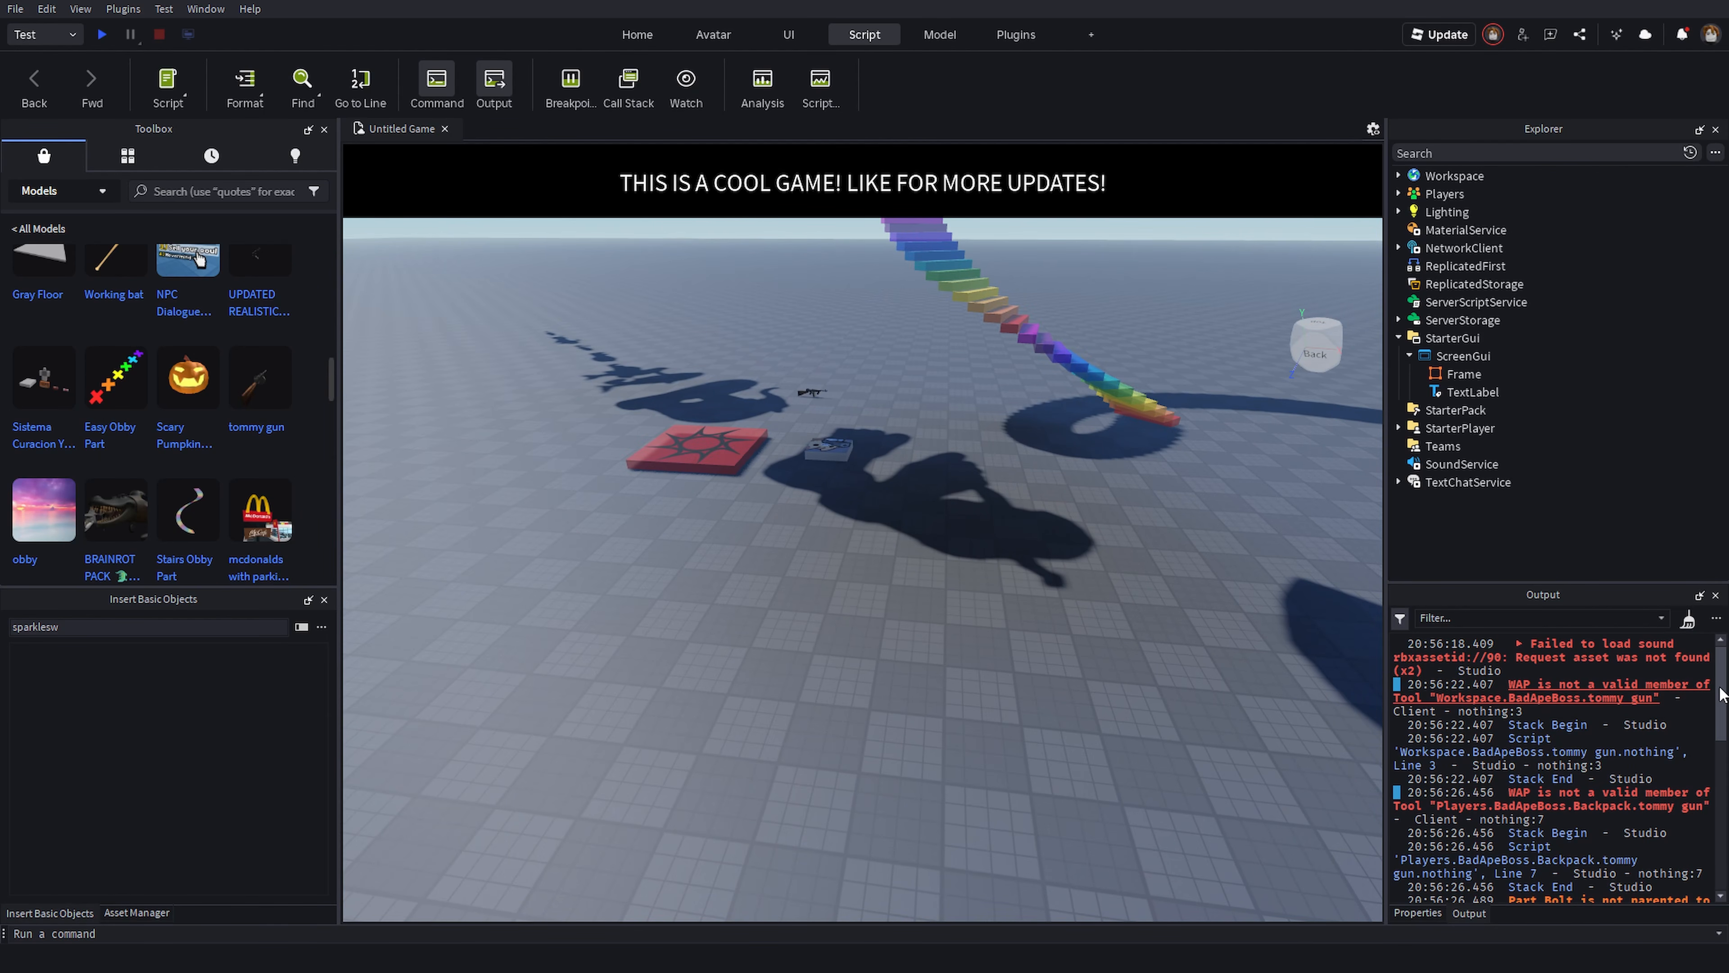
scroll(1688, 694, "down", 5)
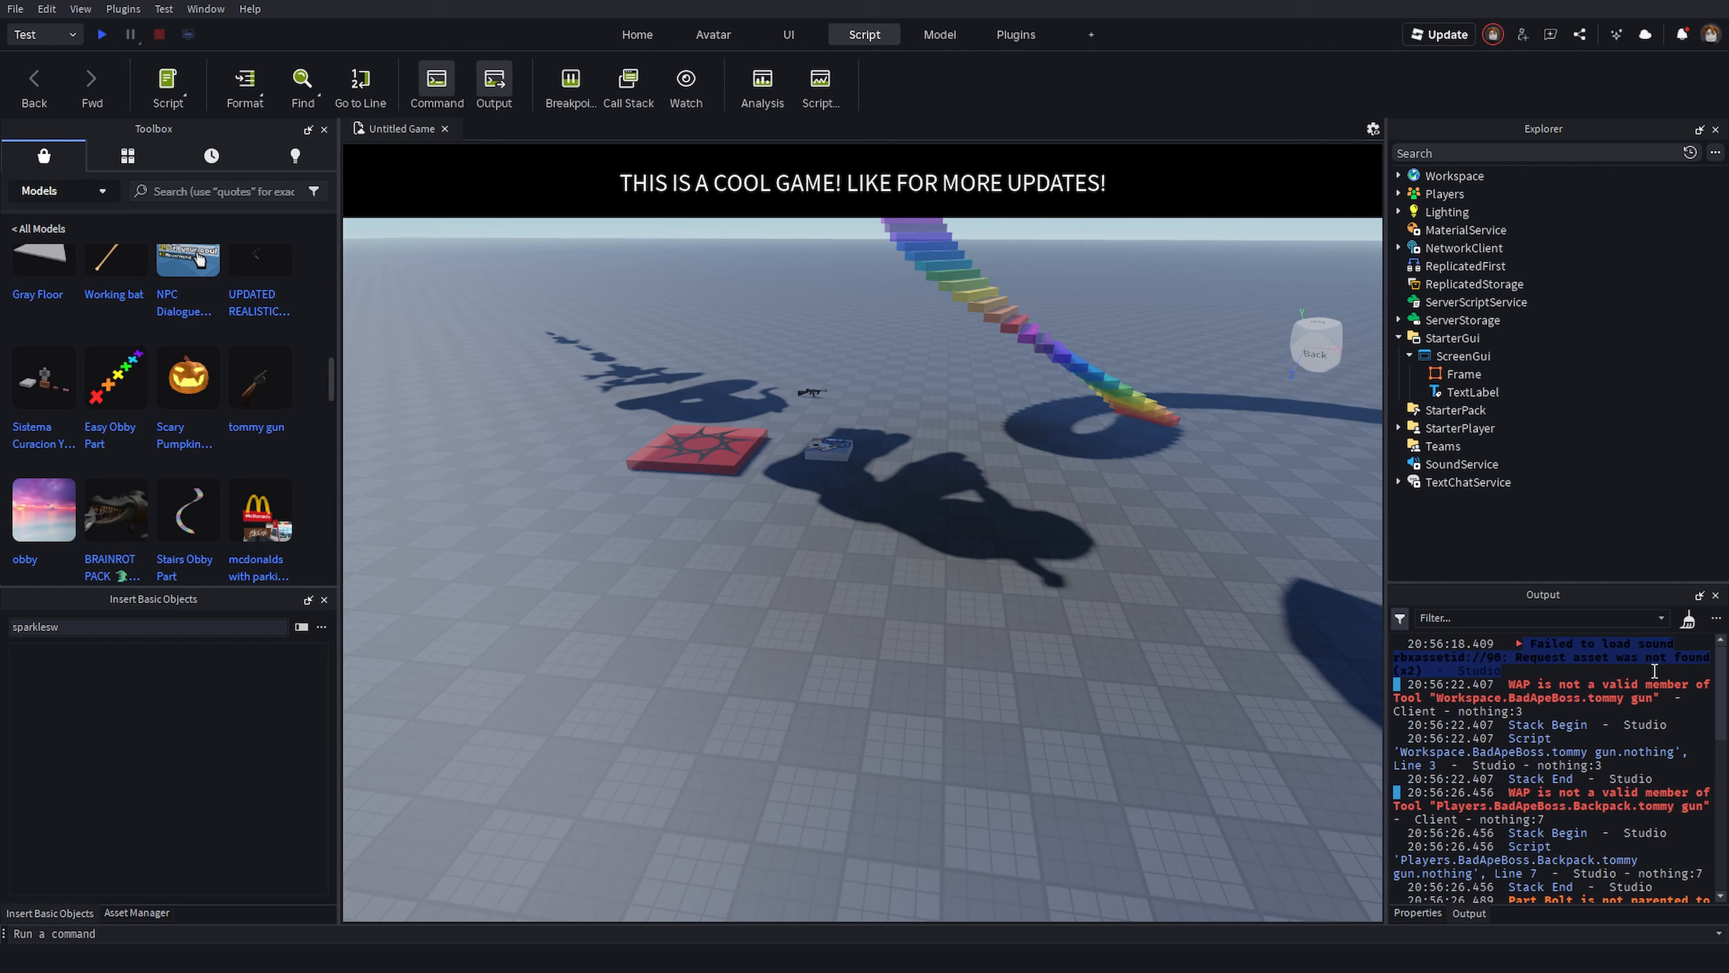
scroll(1687, 695, "down", 3)
right_click_drag(1076, 627, 1067, 635)
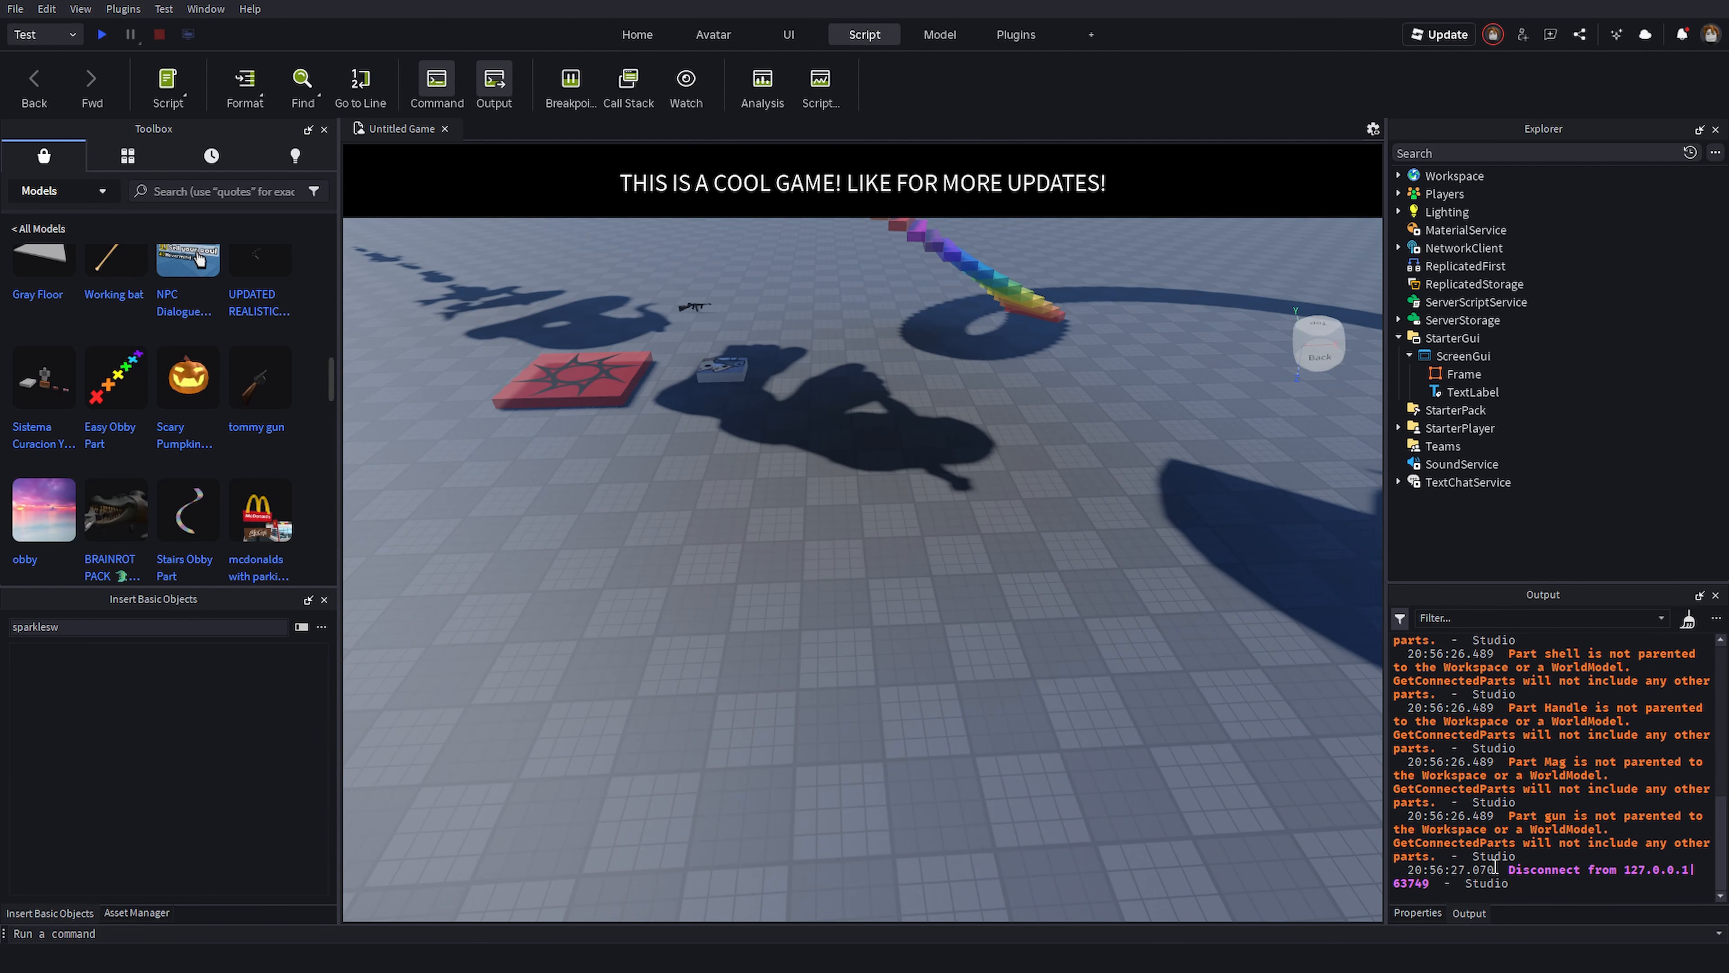
- Select text in the Output messages and switch the lower panel back to Properties
left_click_drag(1451, 858, 1287, 595)
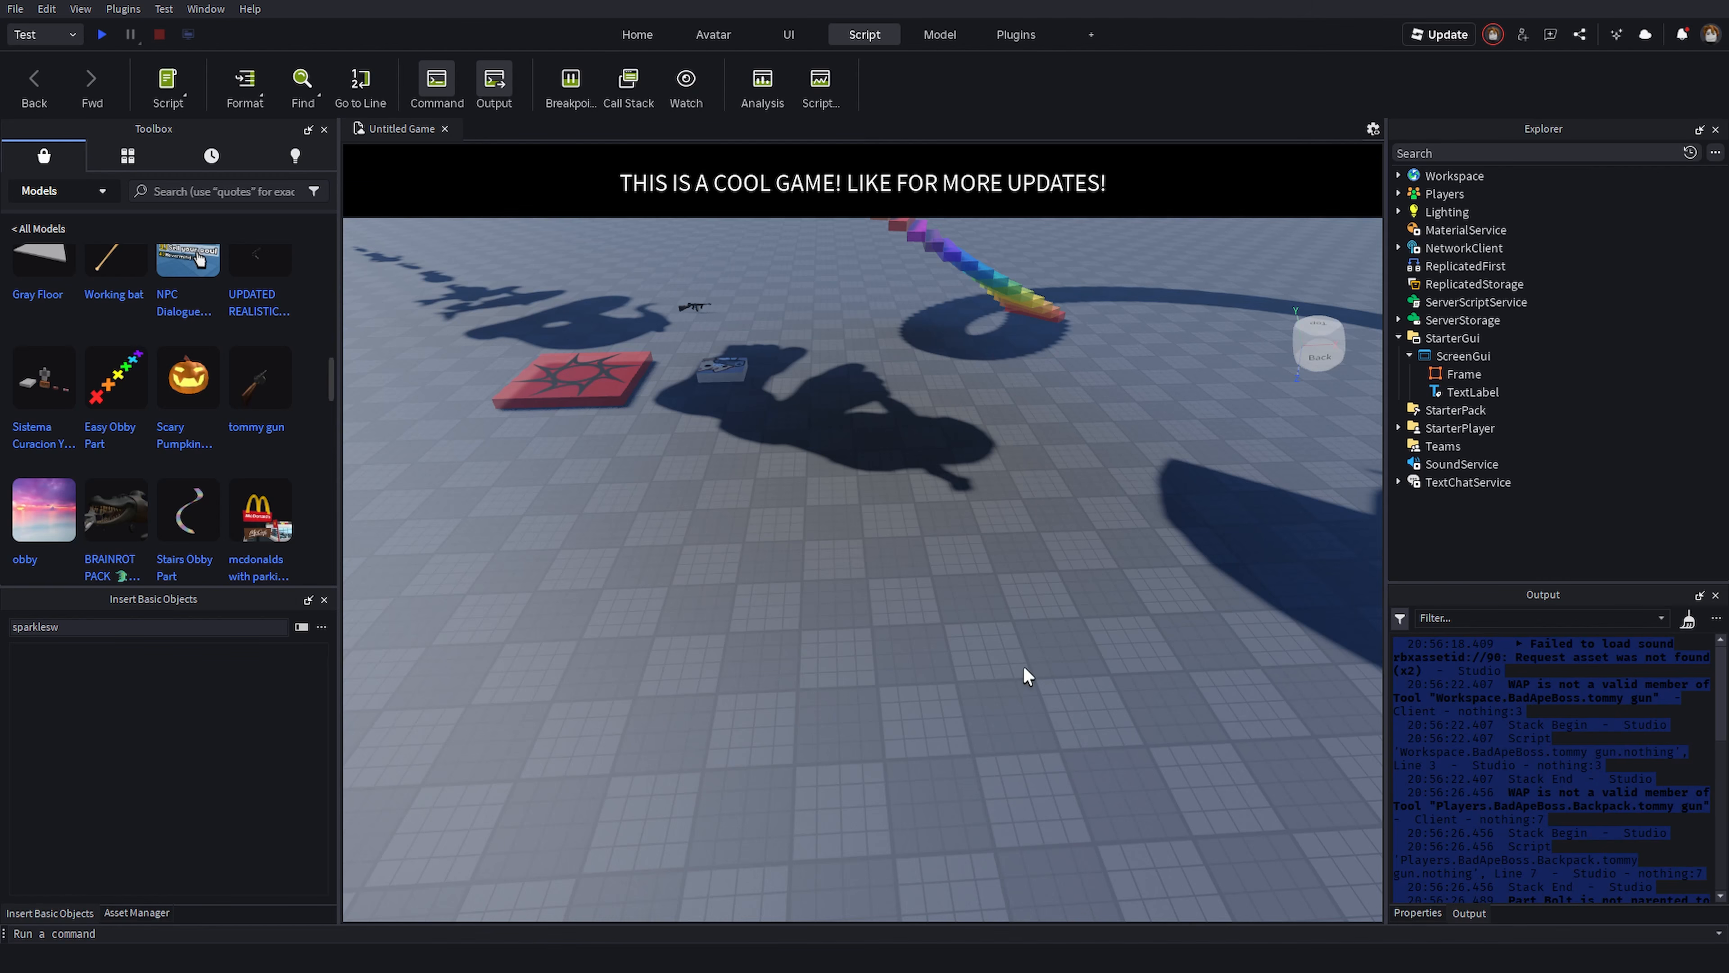
right_click_drag(1028, 678, 1027, 676)
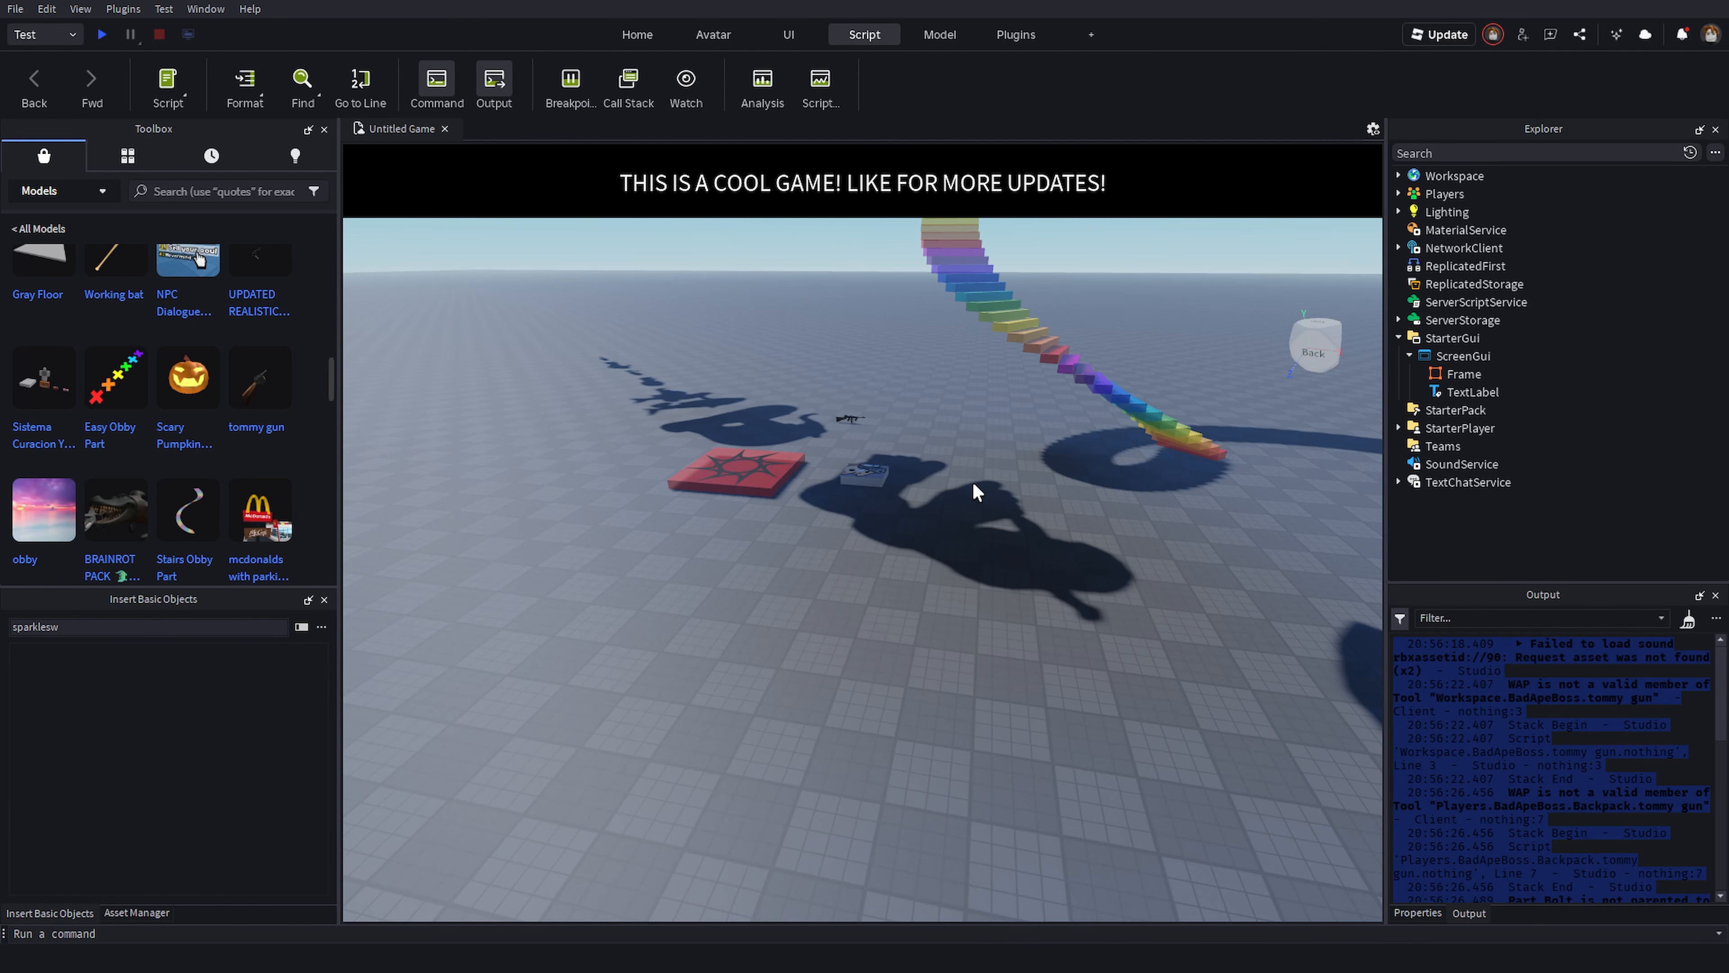
left_click(1429, 914)
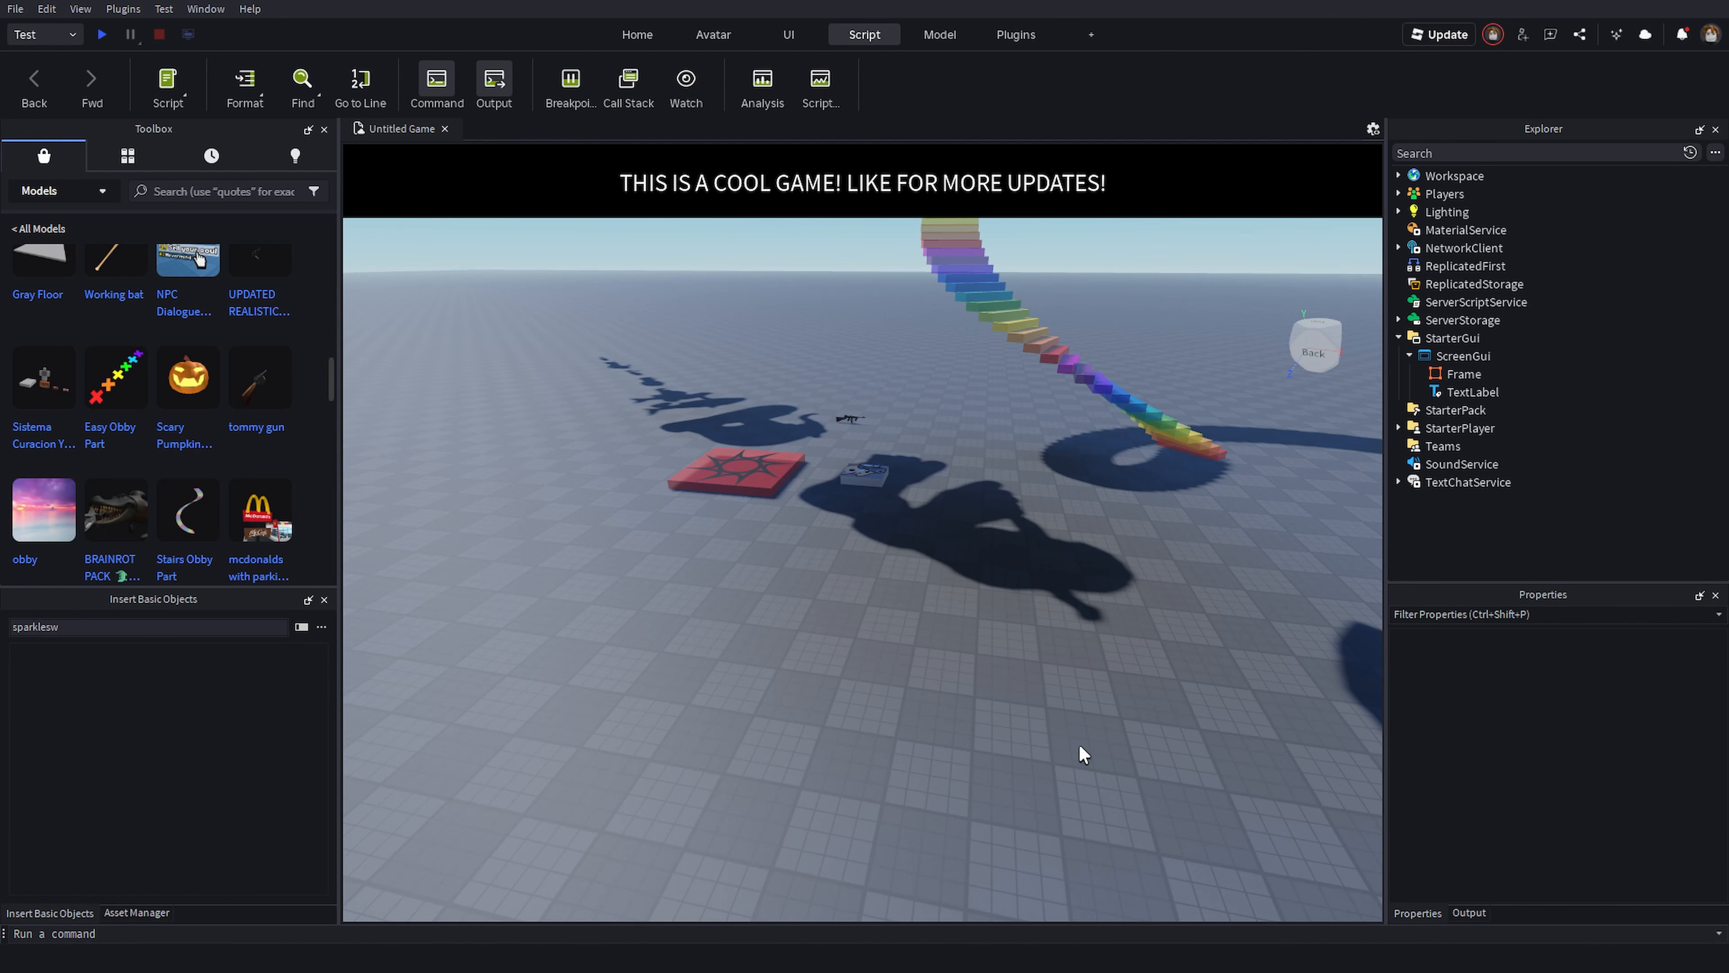
right_click_drag(1087, 723, 1086, 726)
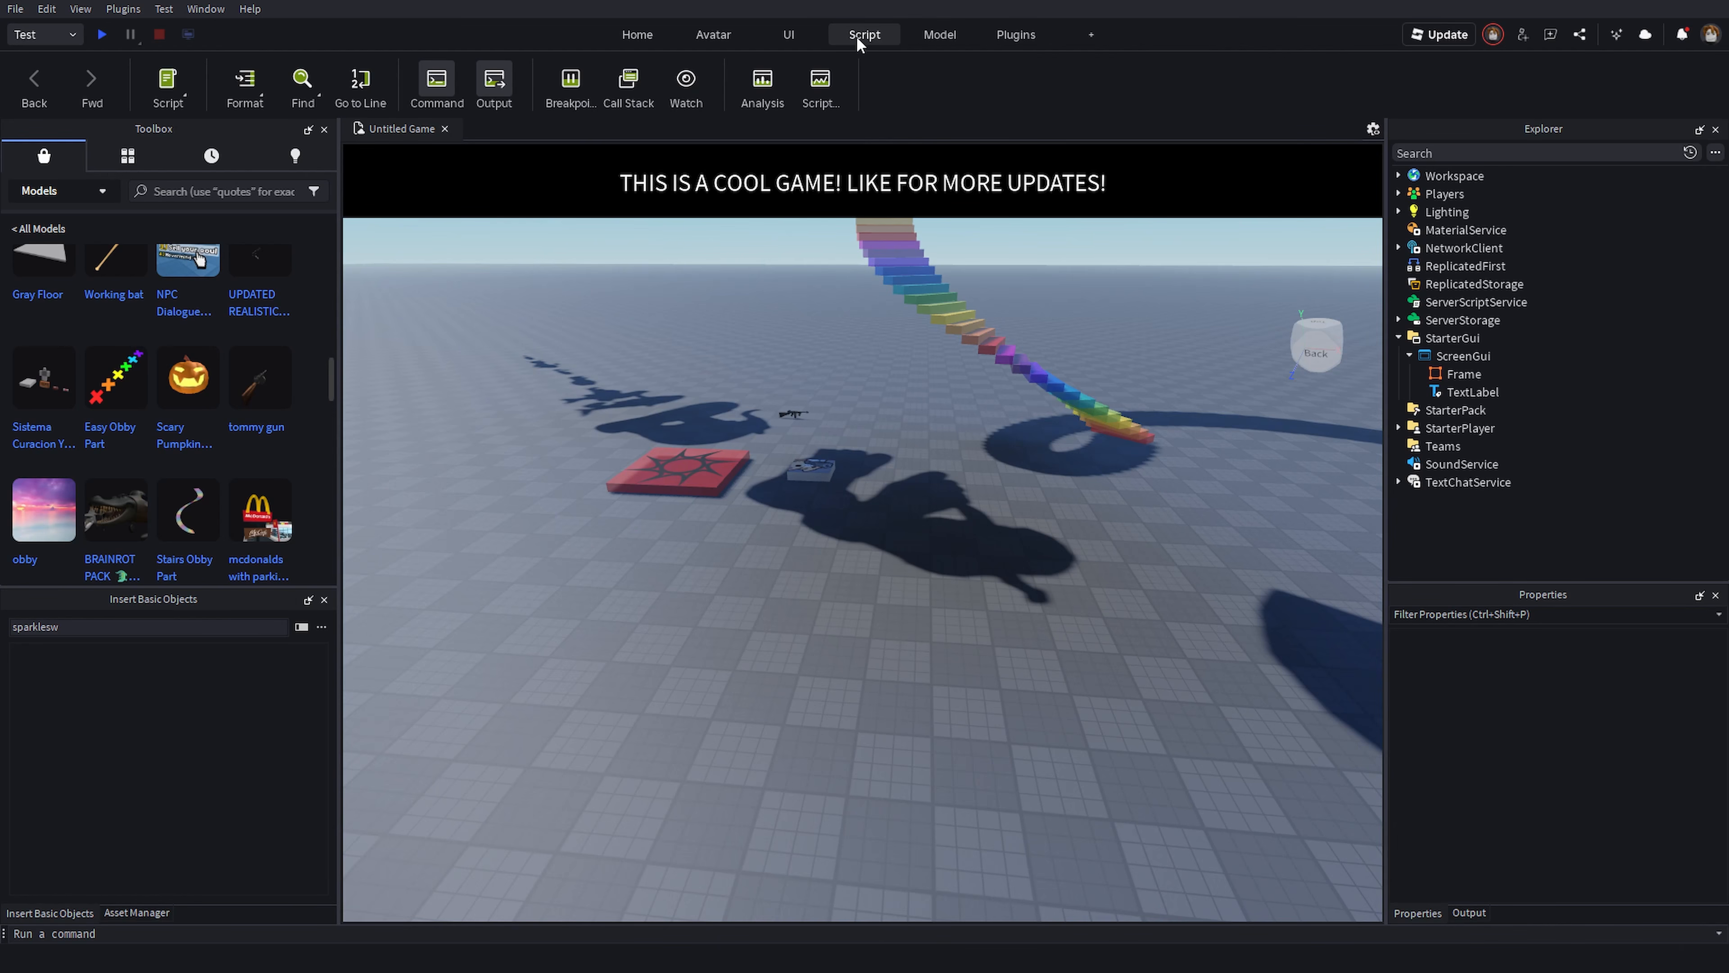
- Browse the Model and Plugins ribbon tabs
left_click(940, 34)
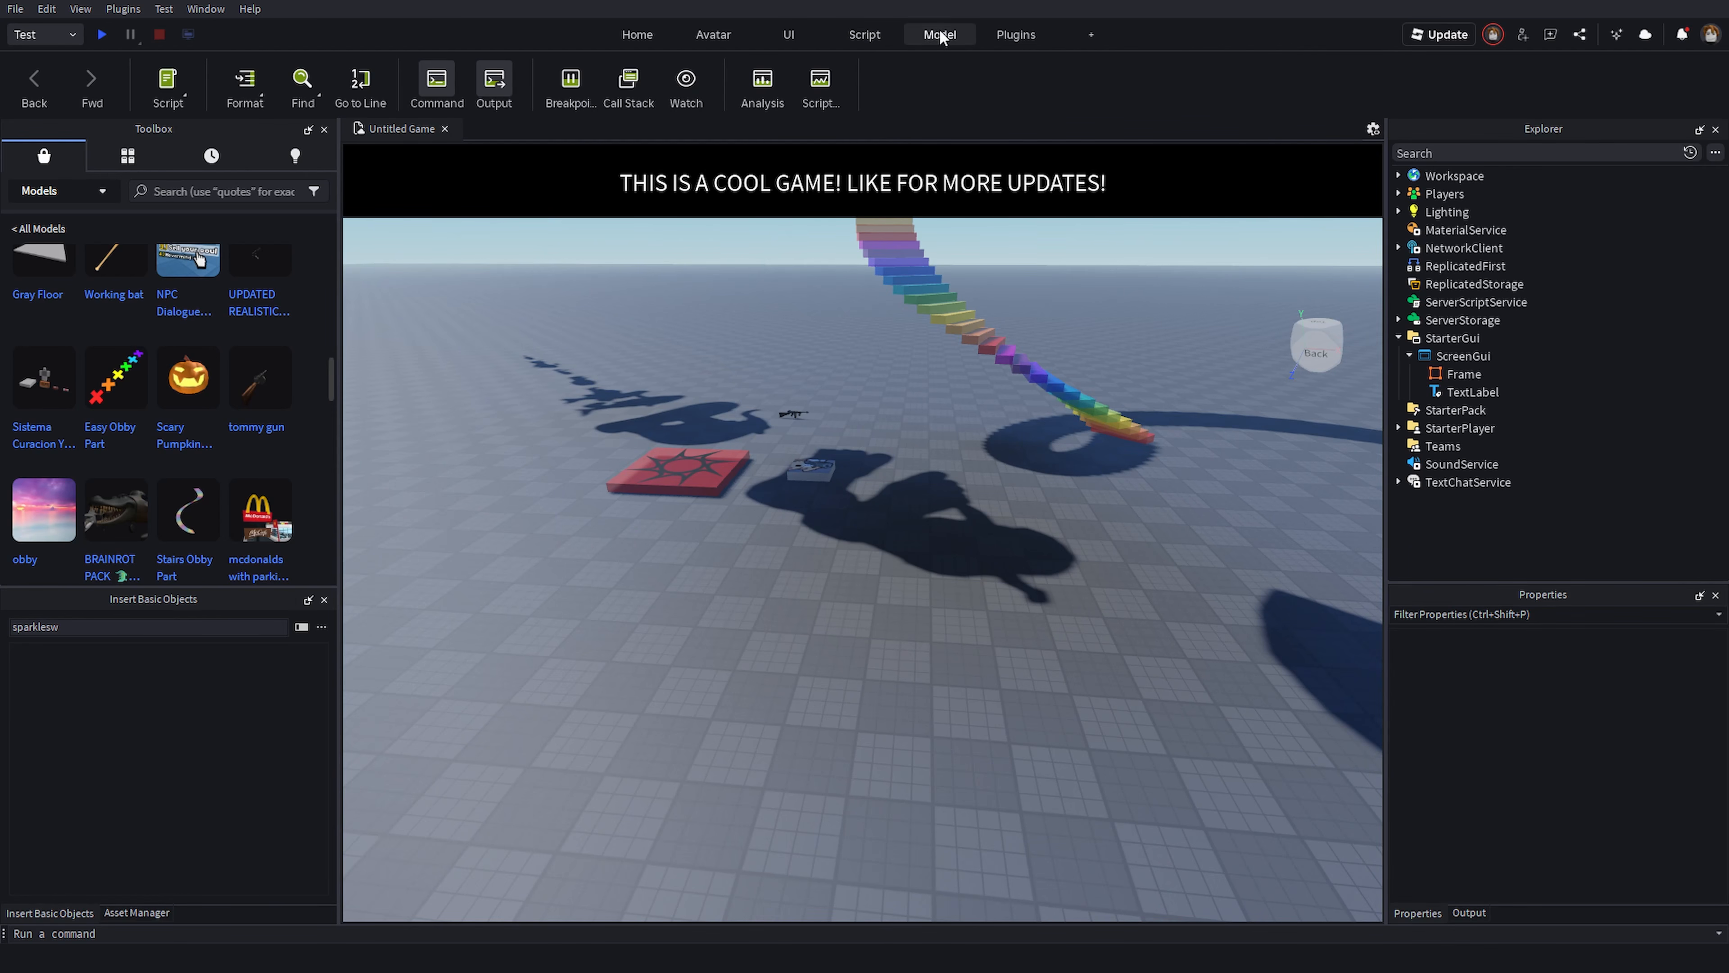
right_click_drag(872, 232, 876, 240)
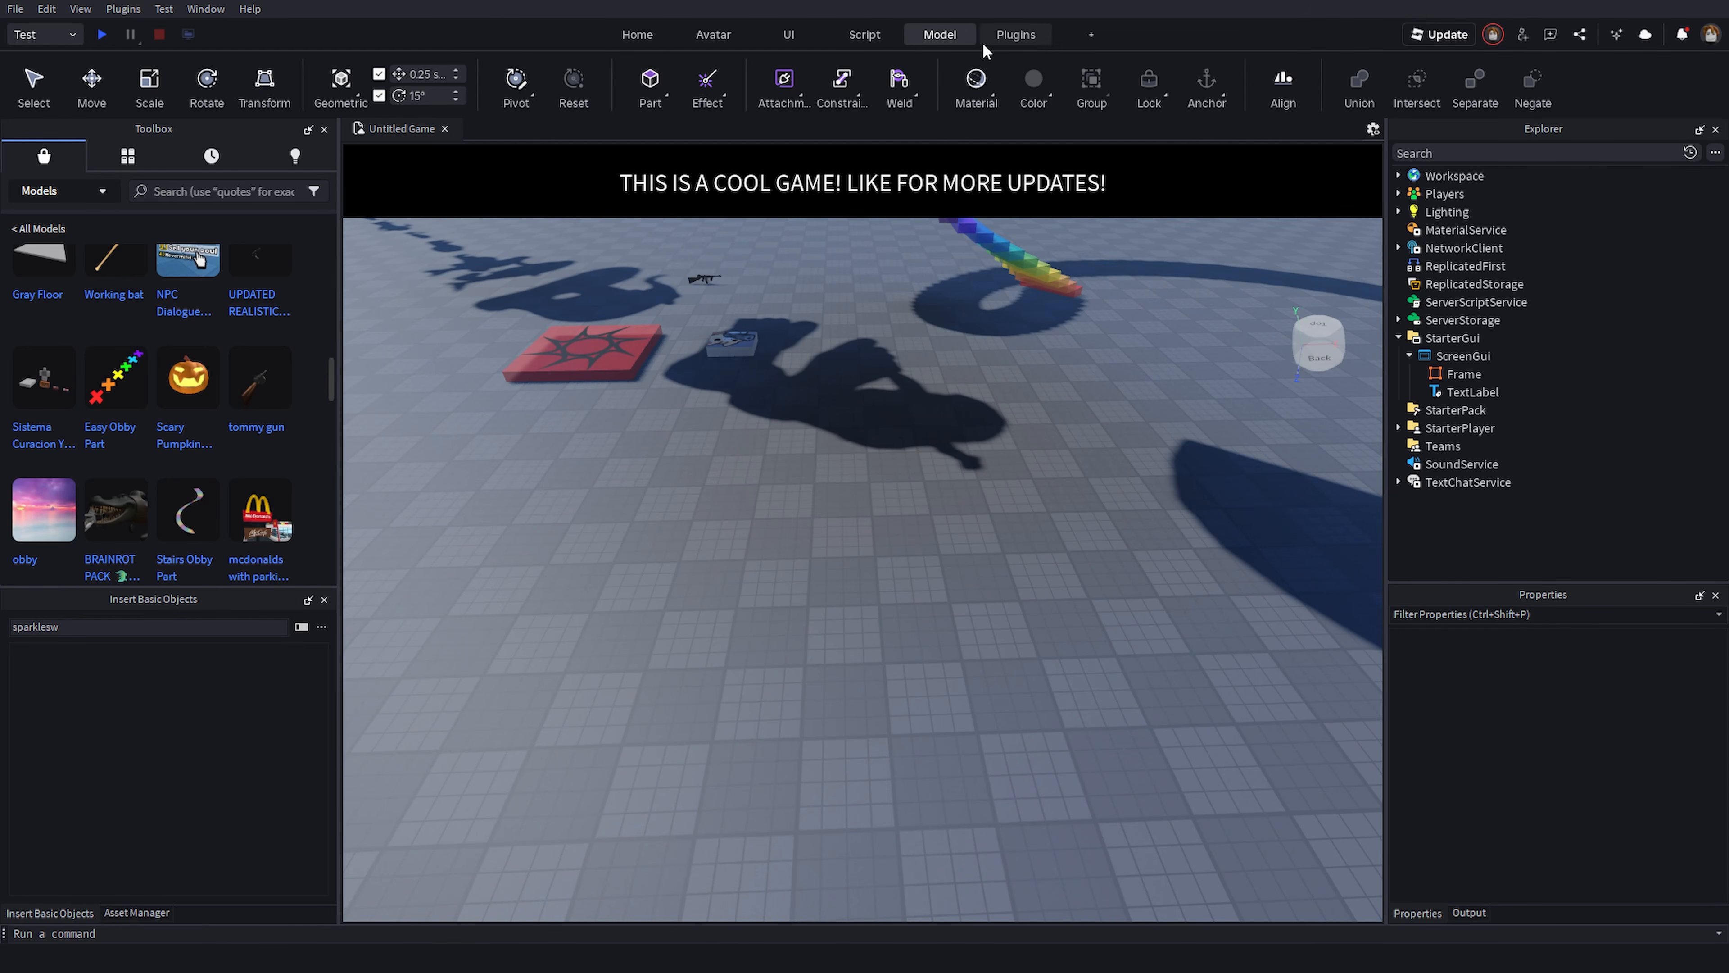
left_click(1014, 36)
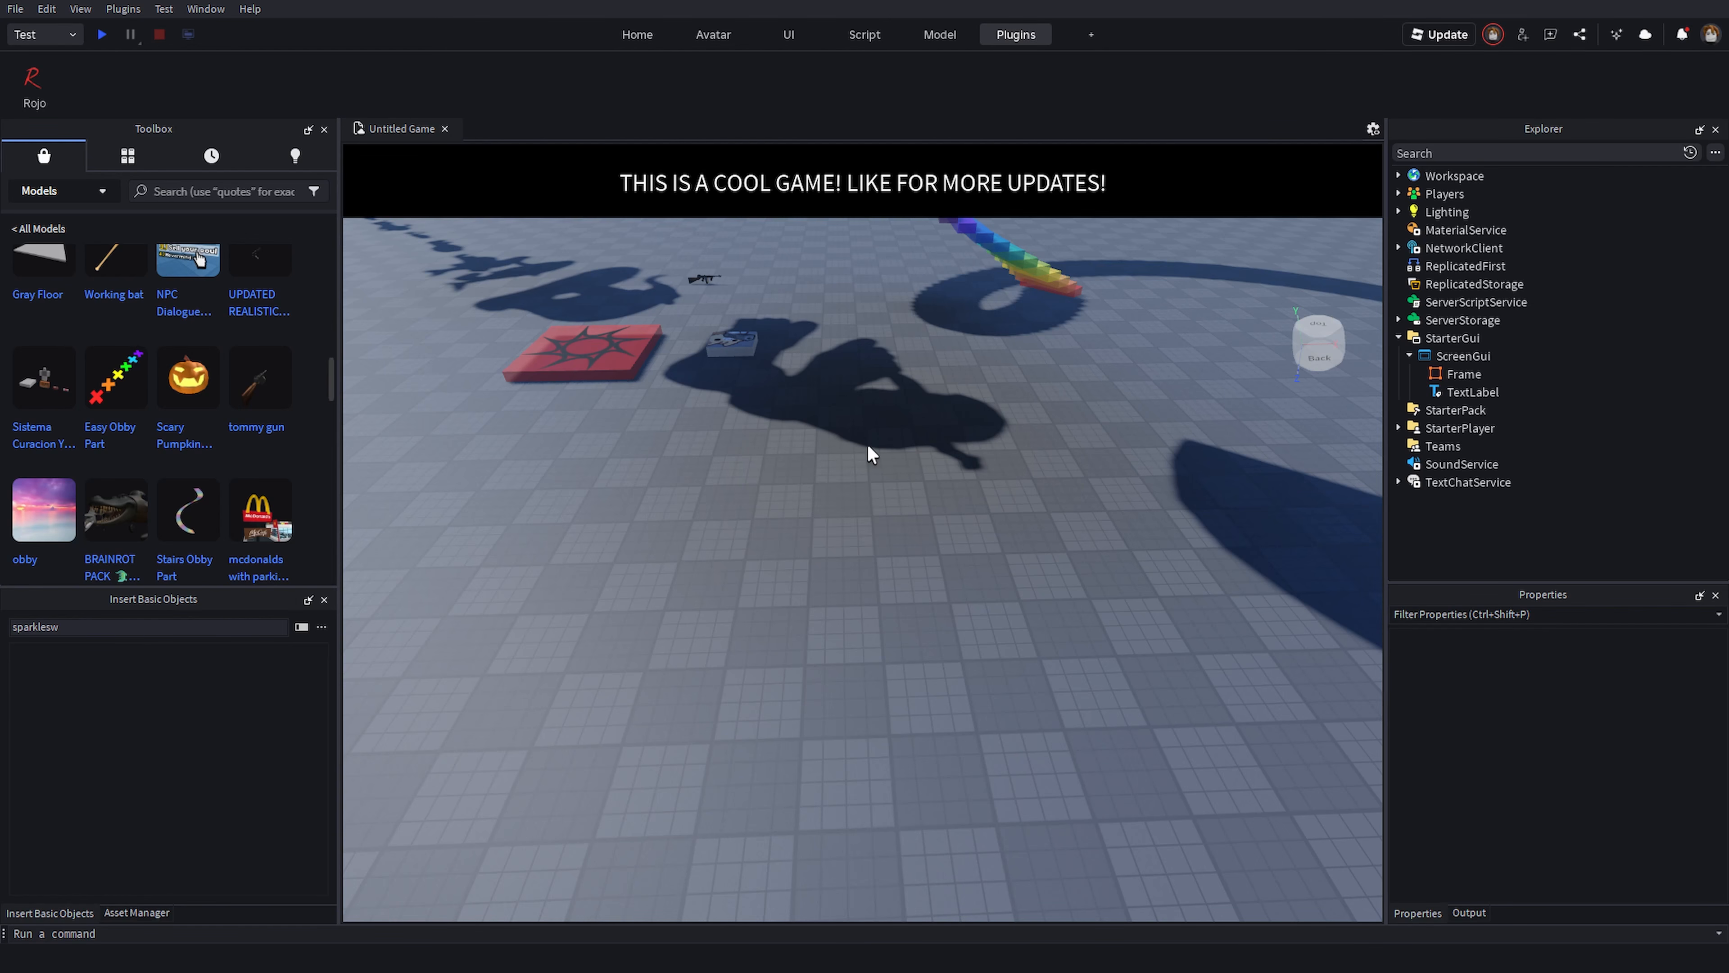
right_click_drag(869, 445, 835, 480)
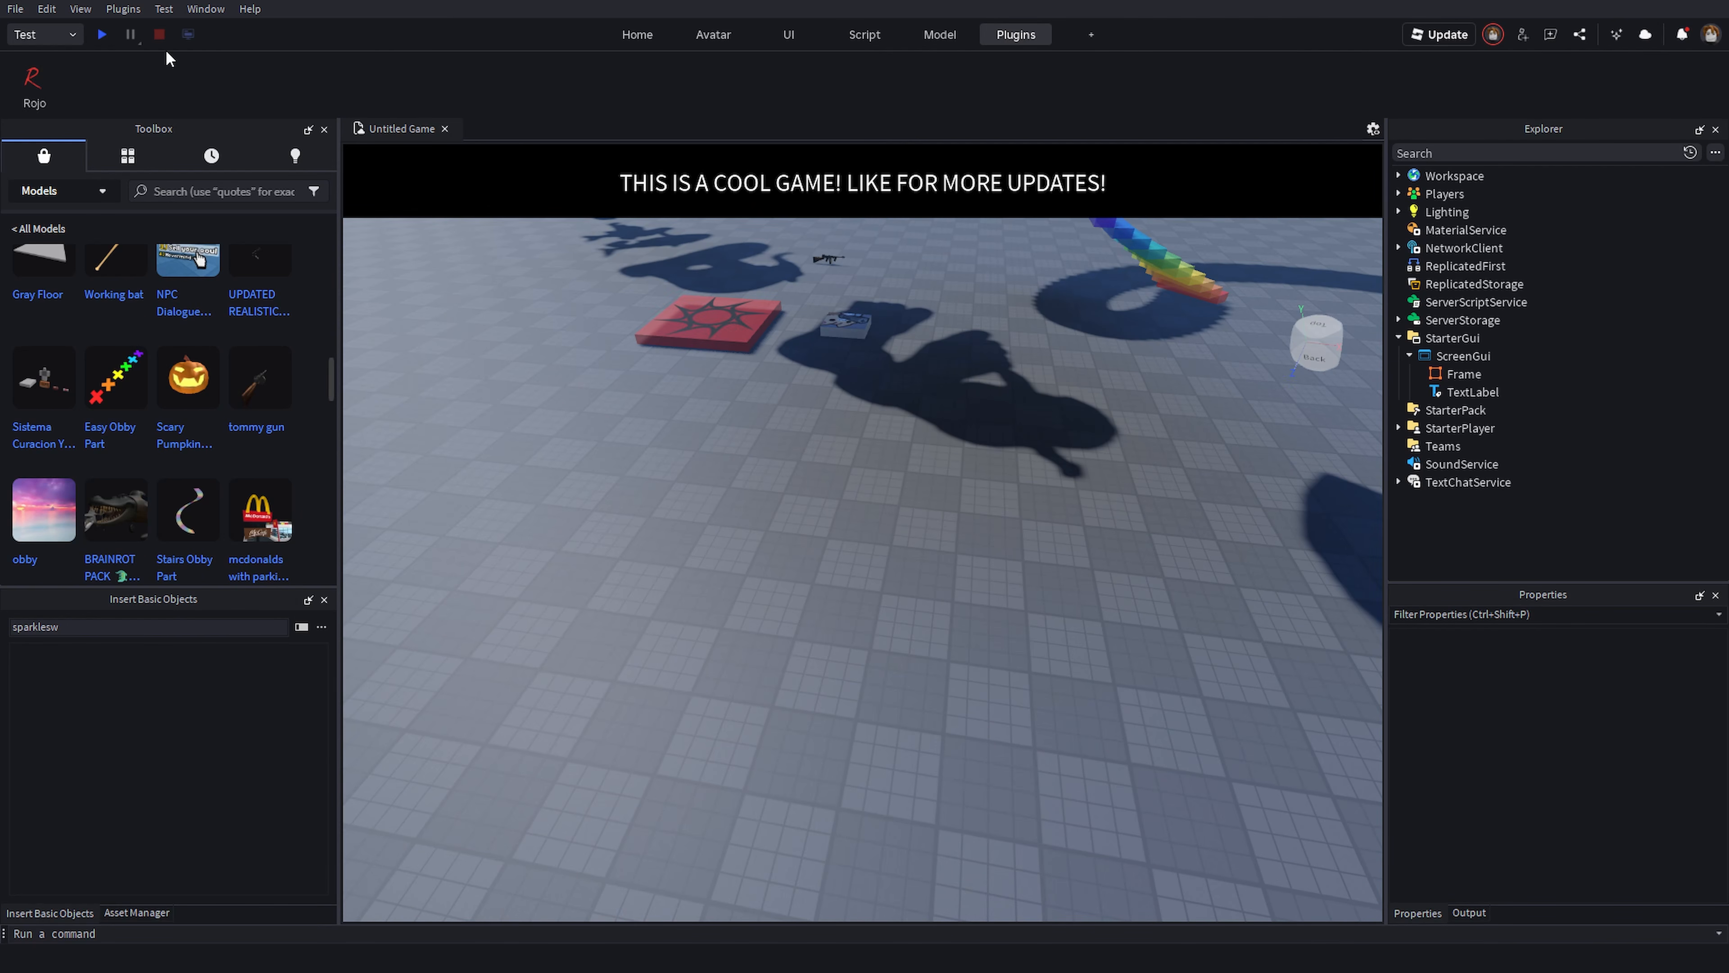
- Open Manage Plugins, open the plugin marketplace from it, and close the Plugin Management dialog
left_click(123, 9)
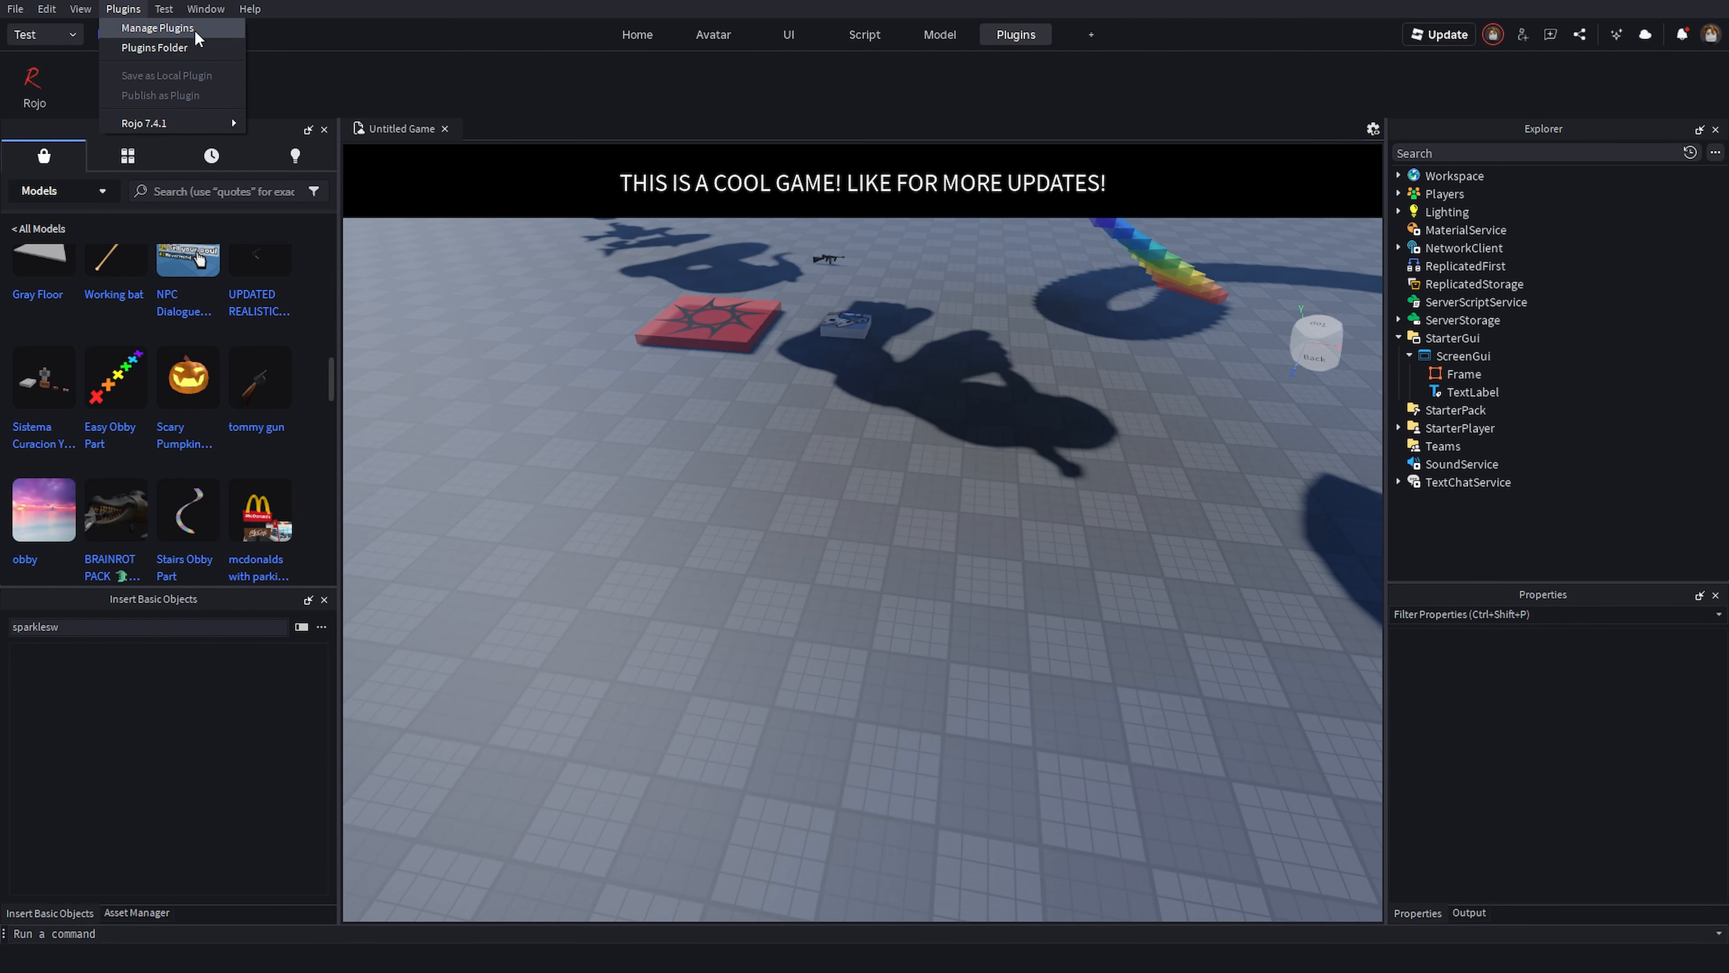
left_click(168, 28)
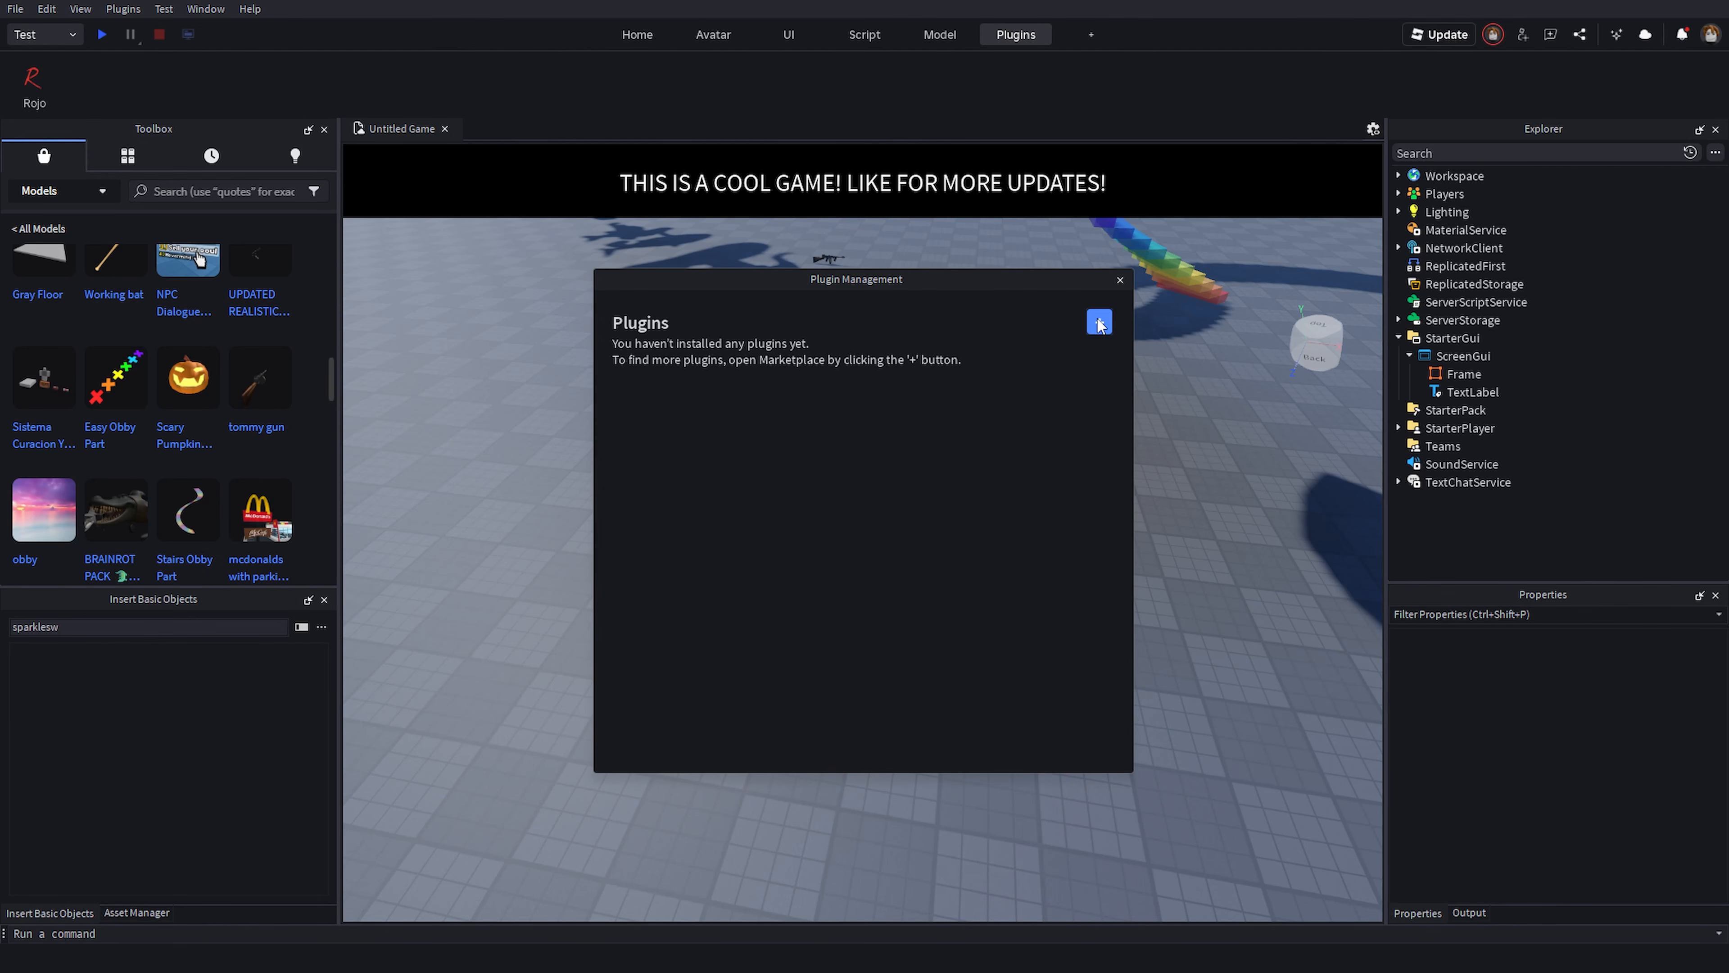
left_click(1099, 322)
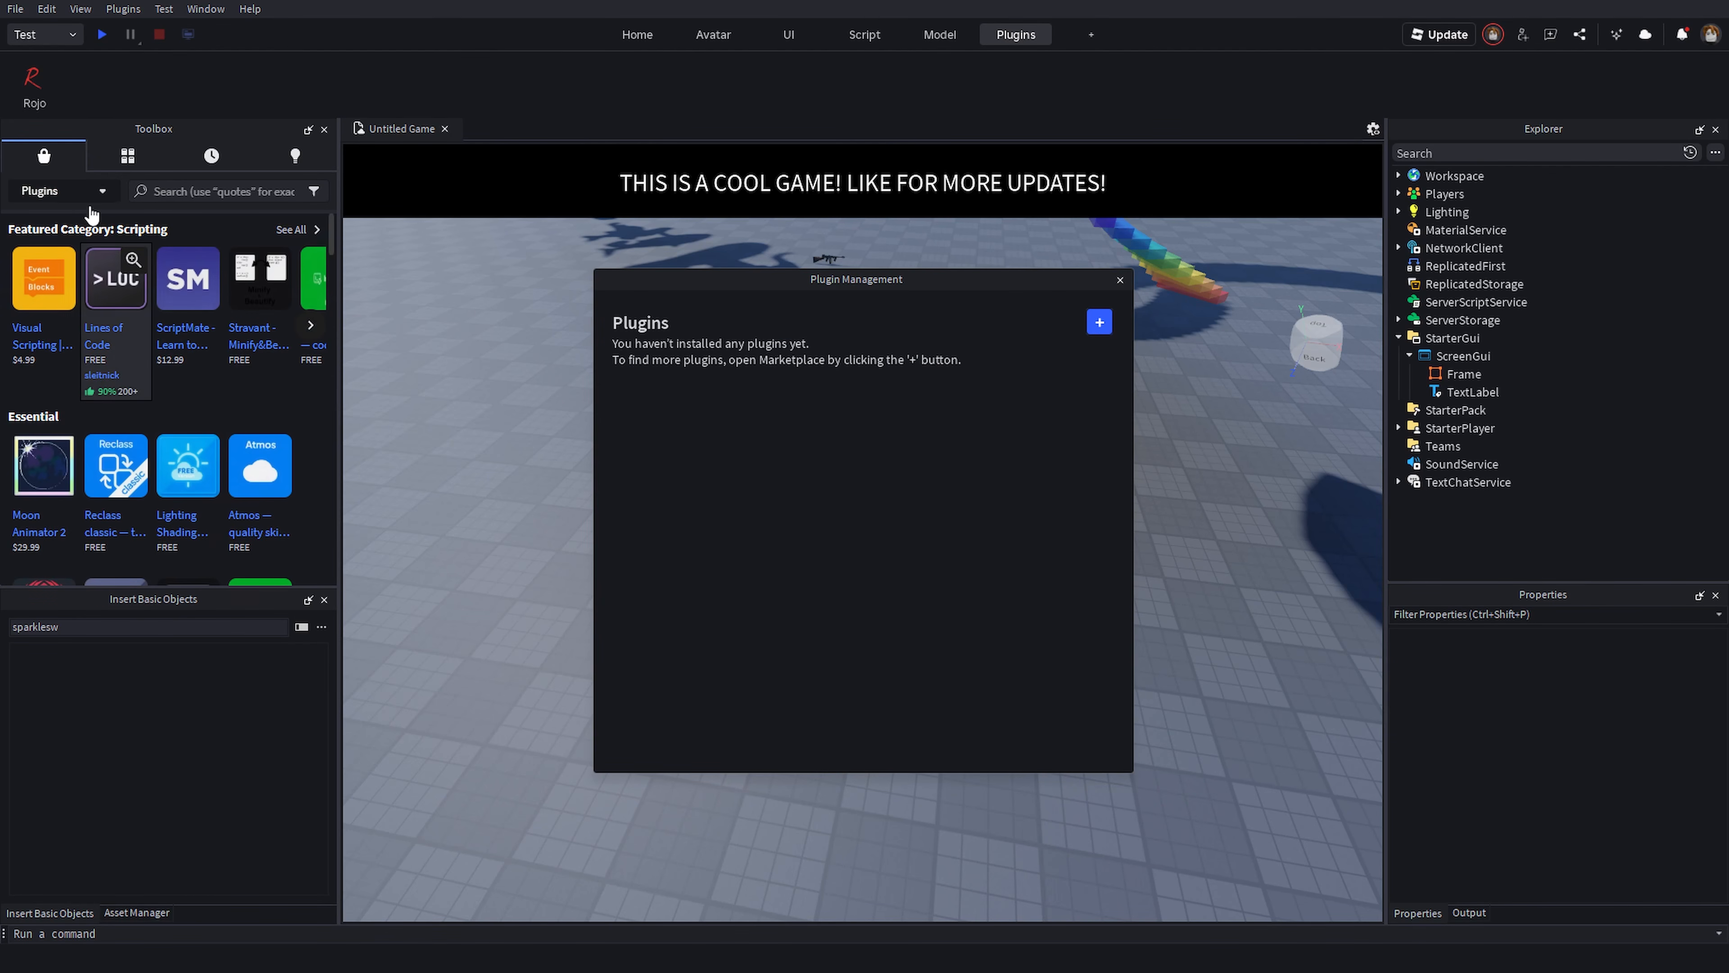
left_click(1120, 280)
- Browse the featured and essential plugins listed in the Toolbox
left_click(313, 326)
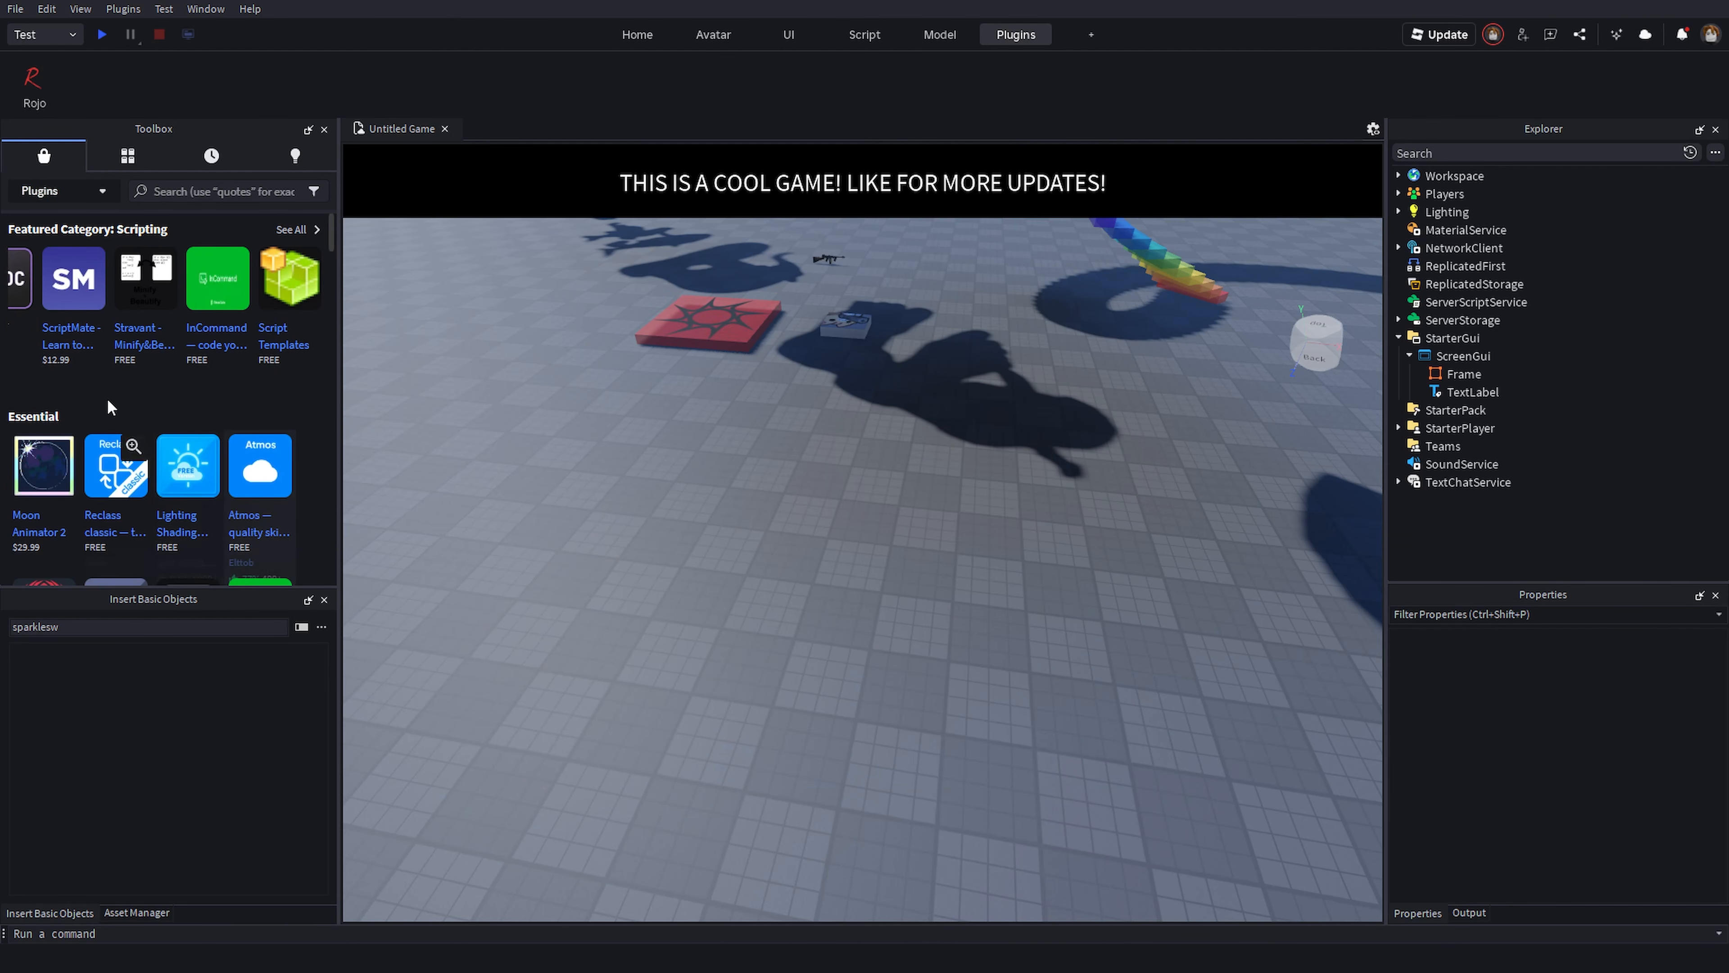
scroll(225, 373, "down", 5)
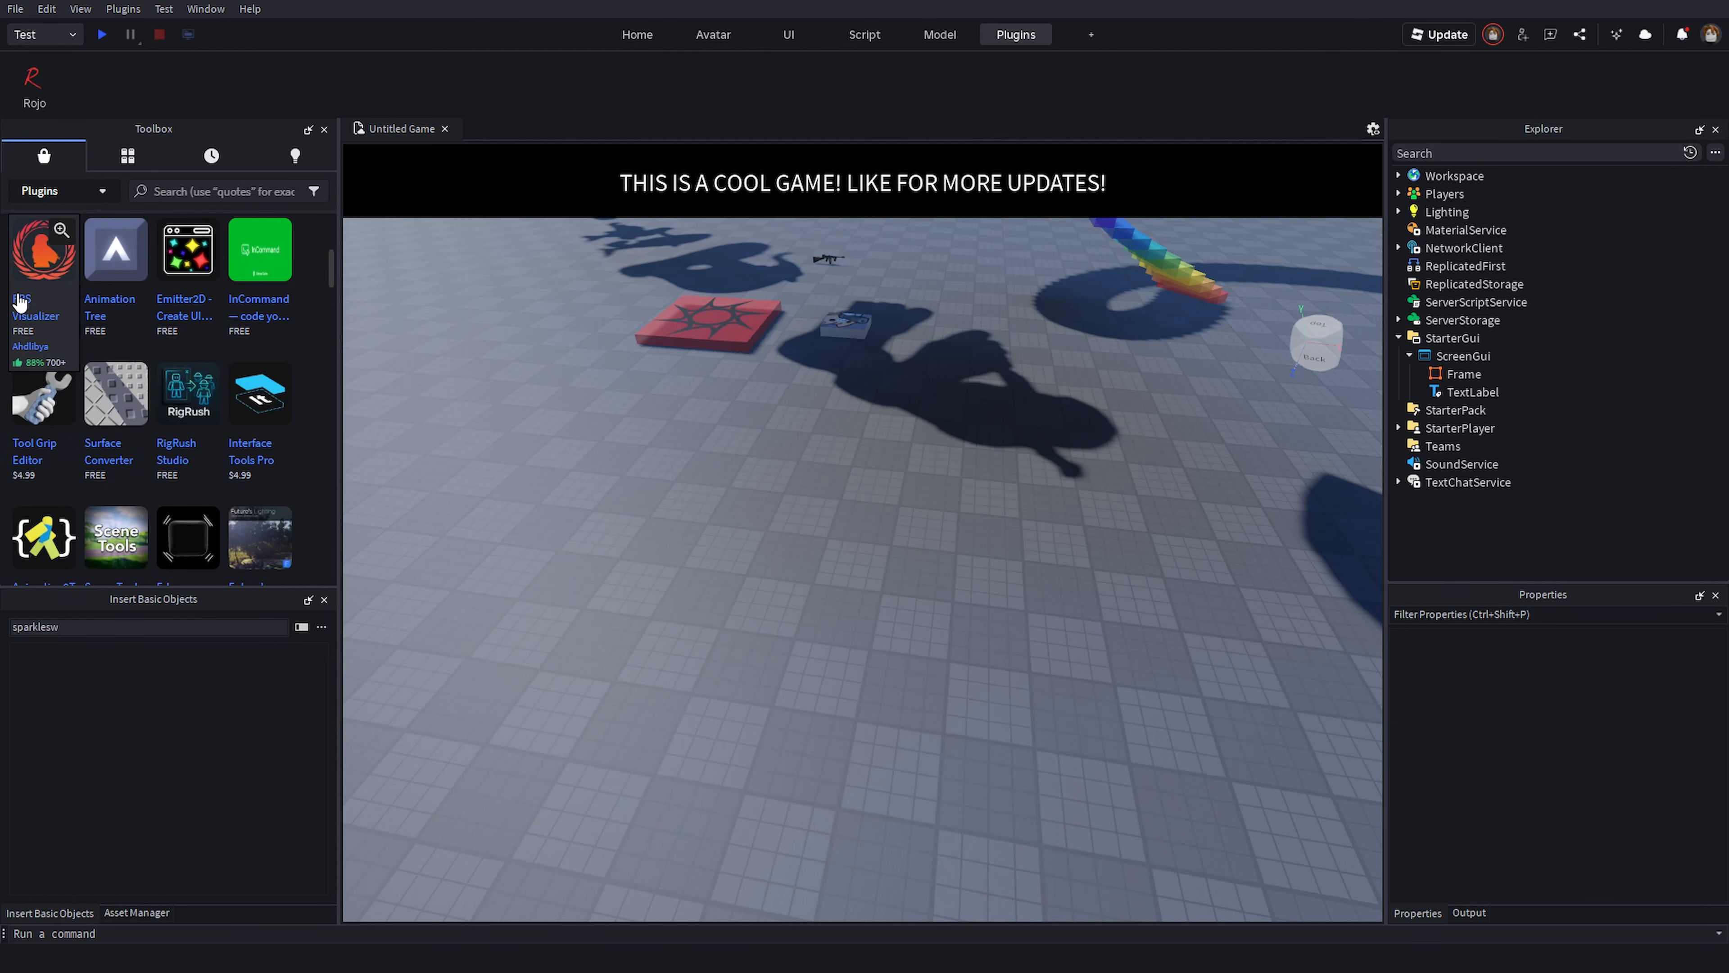
scroll(238, 414, "up", 5)
mouse_move(270, 516)
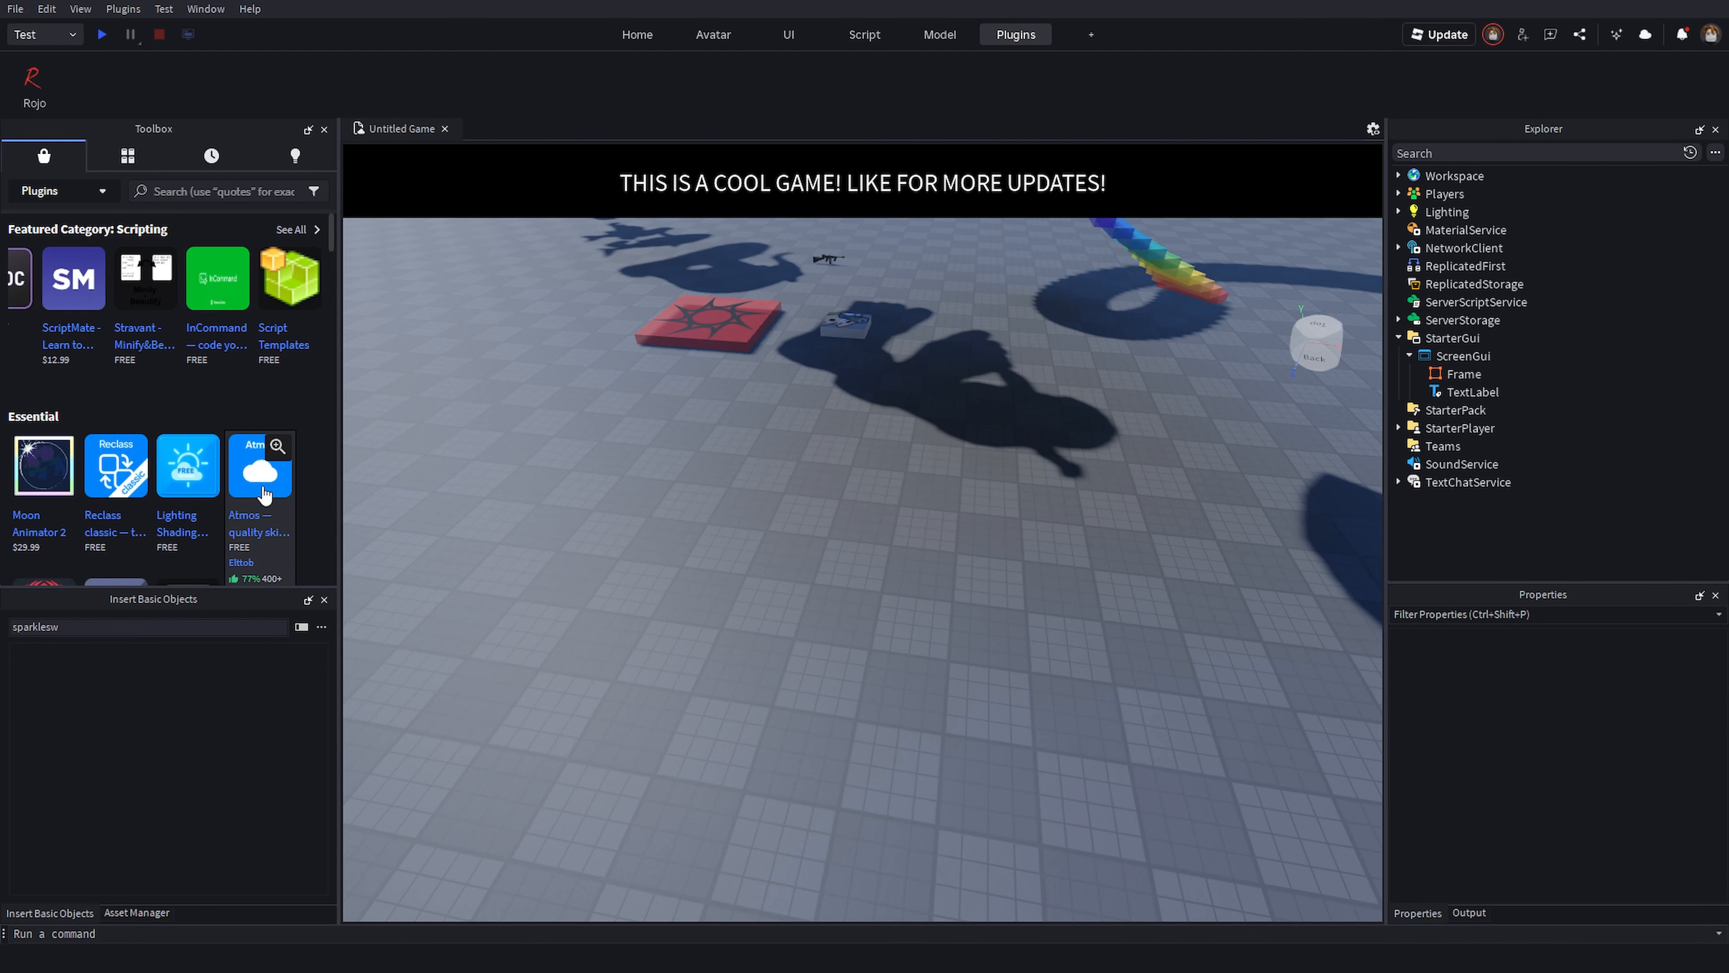
scroll(266, 495, "down", 2)
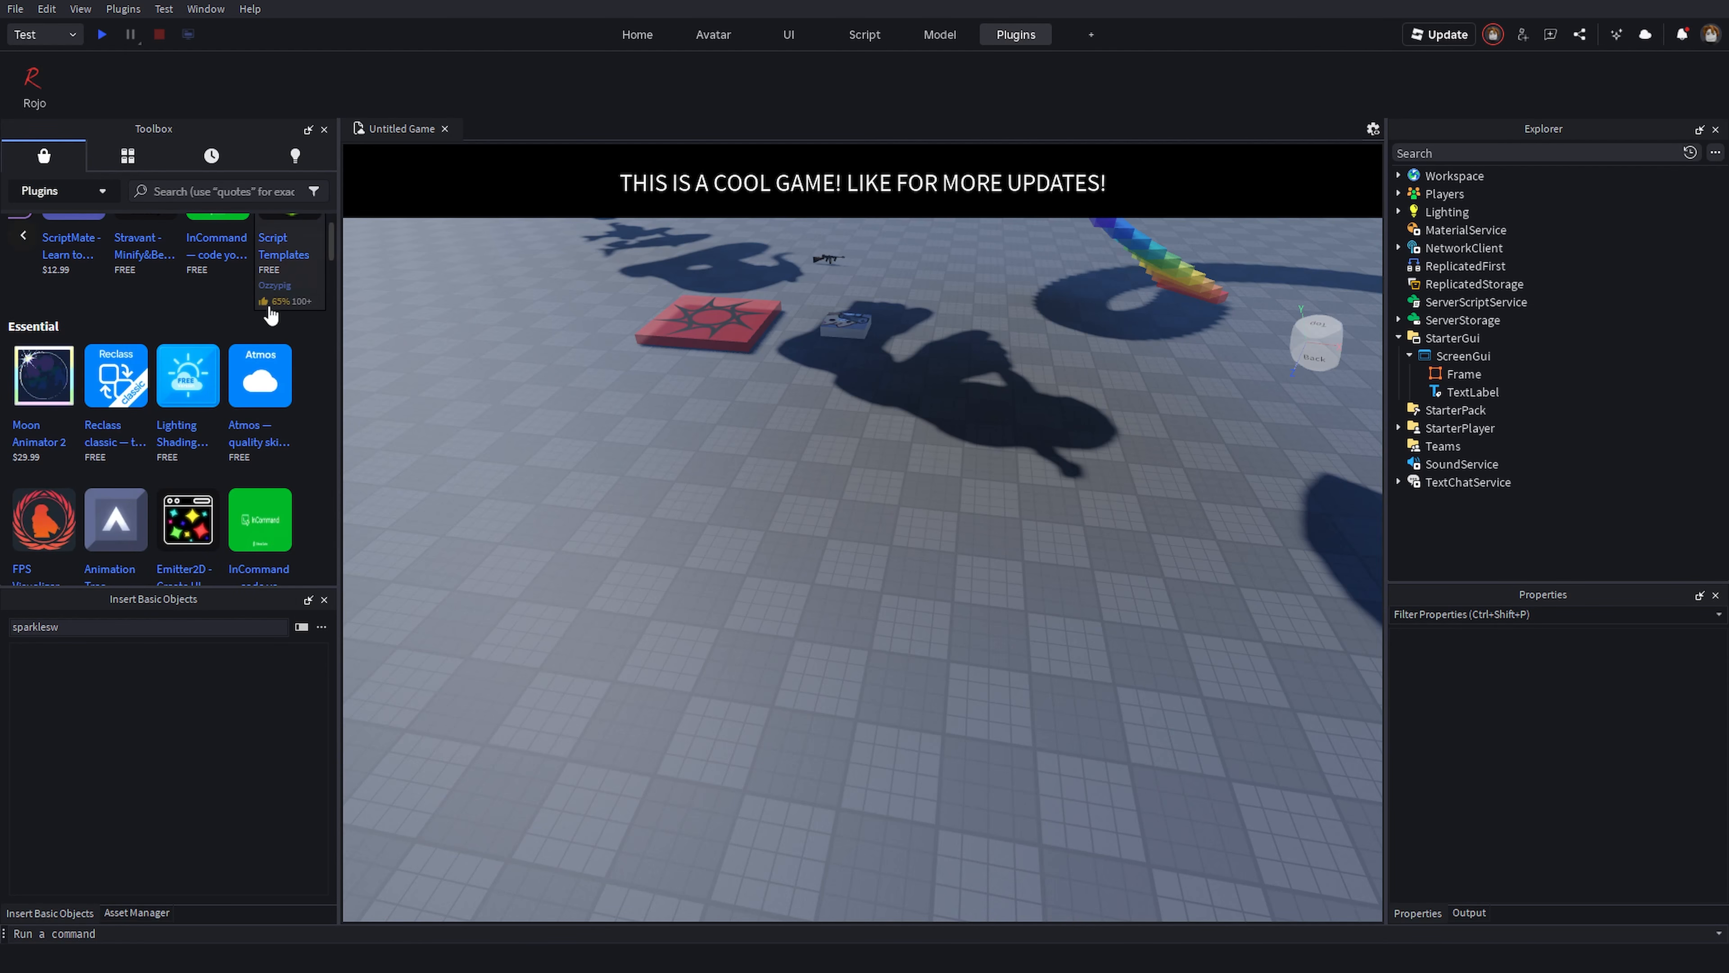
scroll(270, 314, "up", 2)
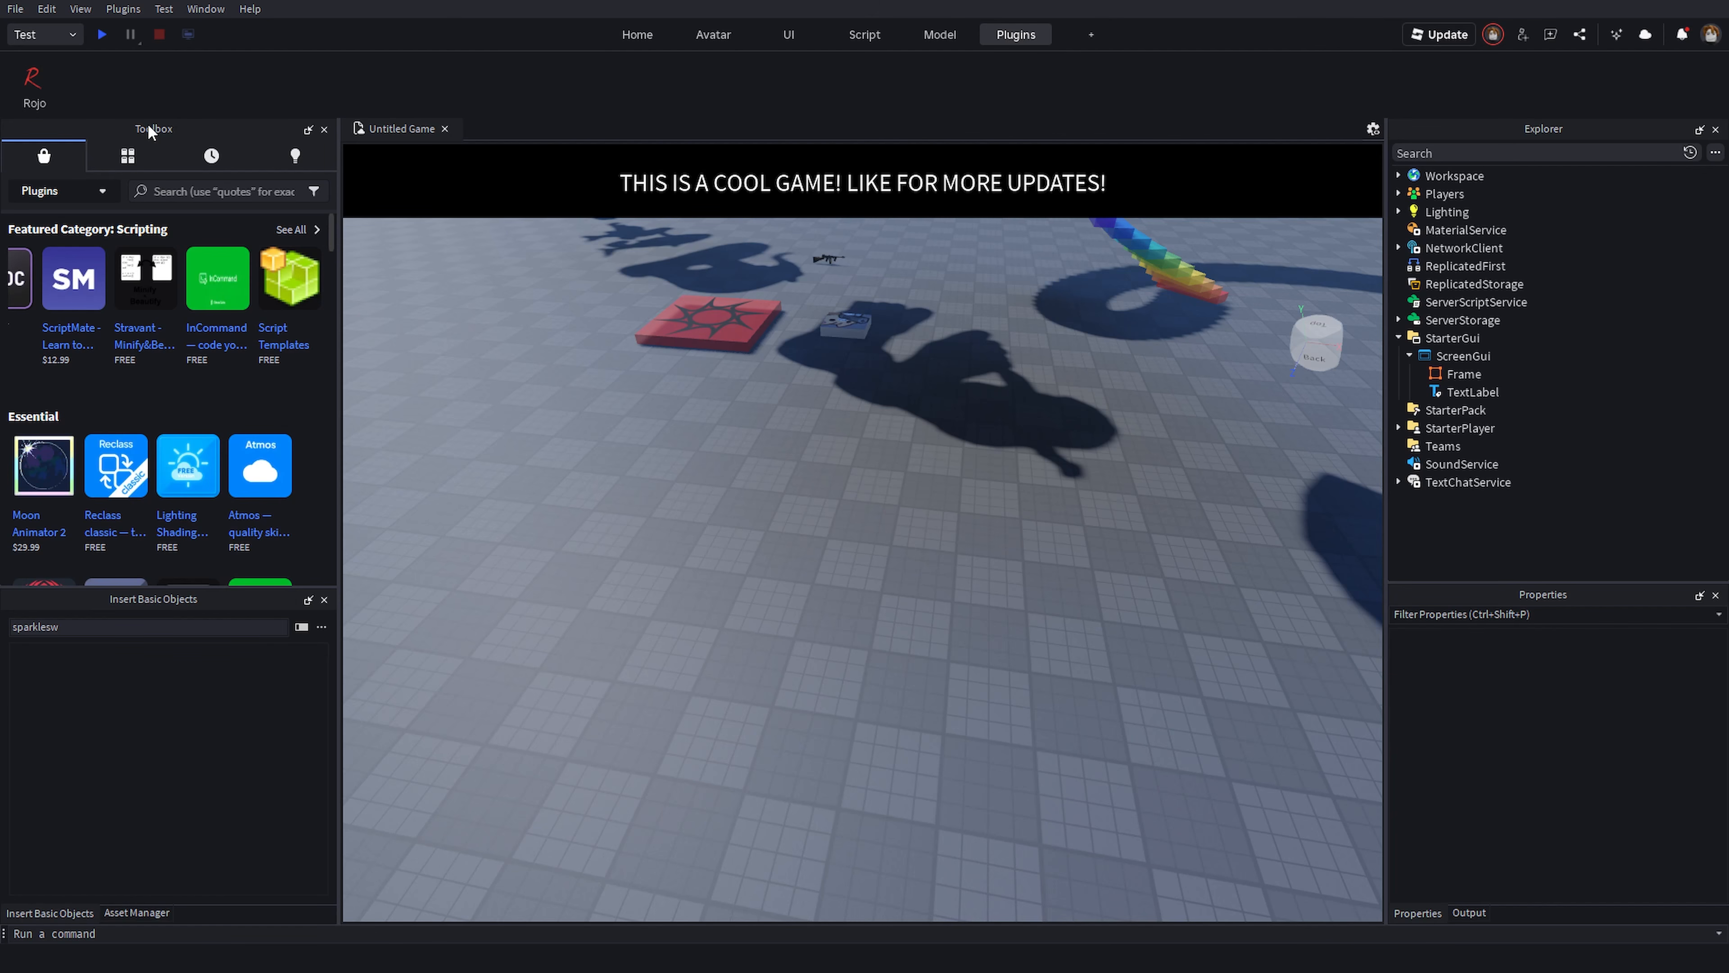
scroll(244, 458, "down", 3)
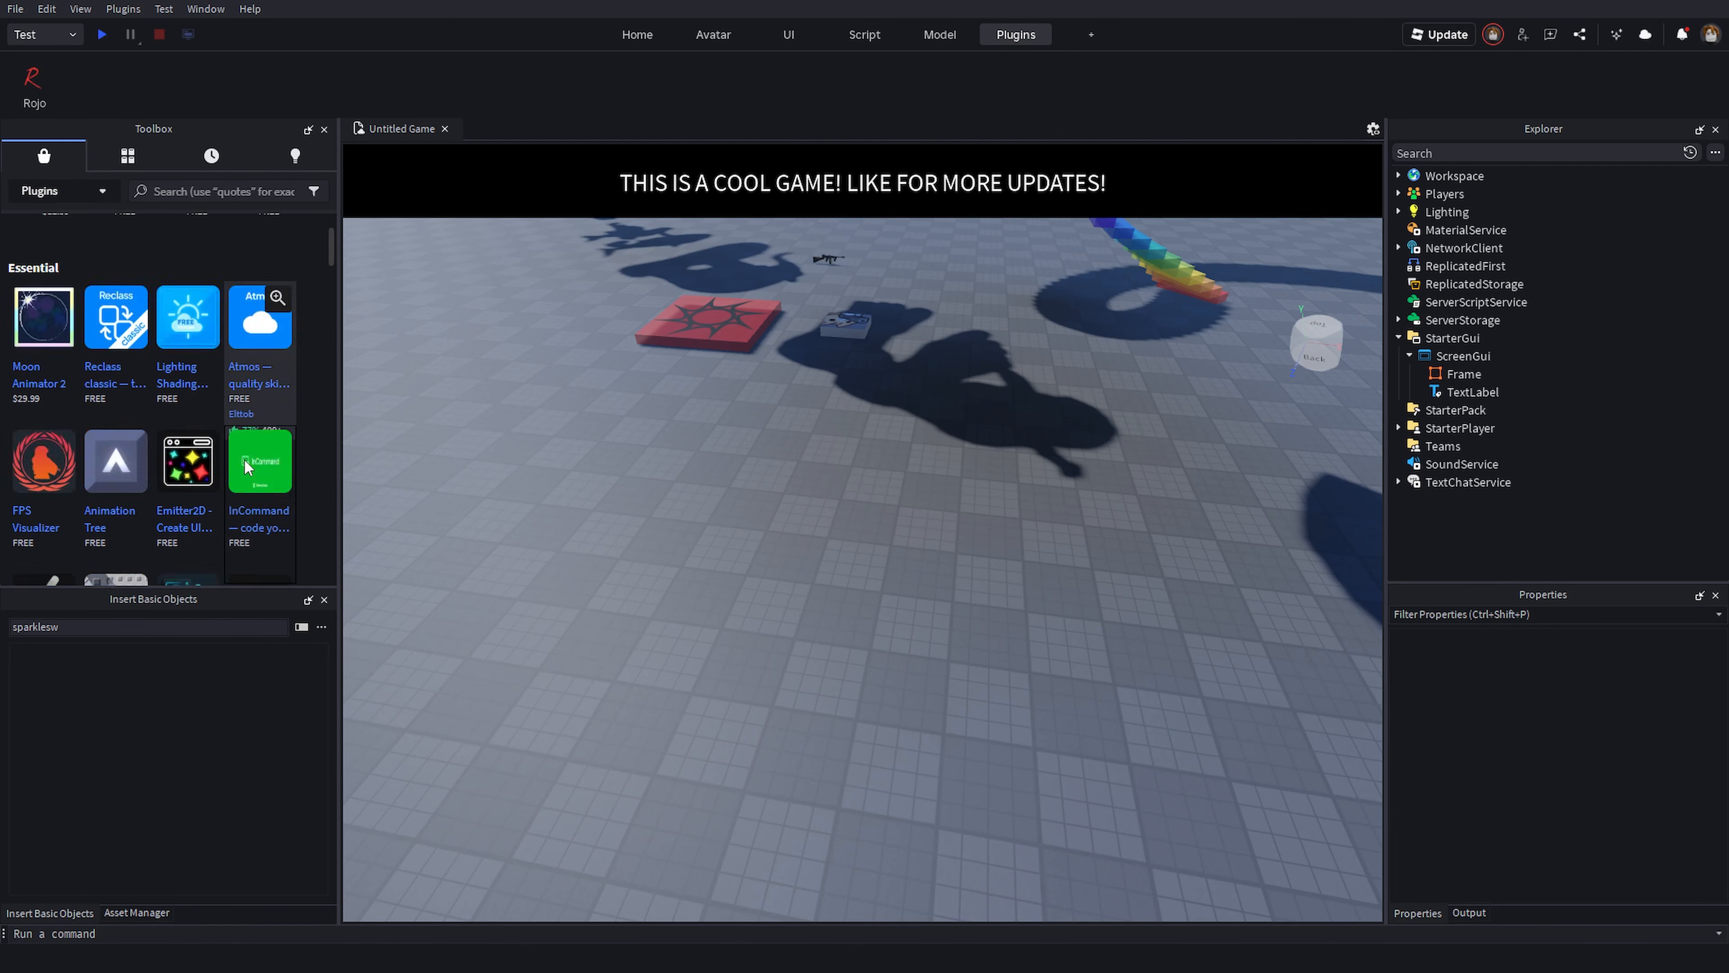
scroll(244, 459, "down", 10)
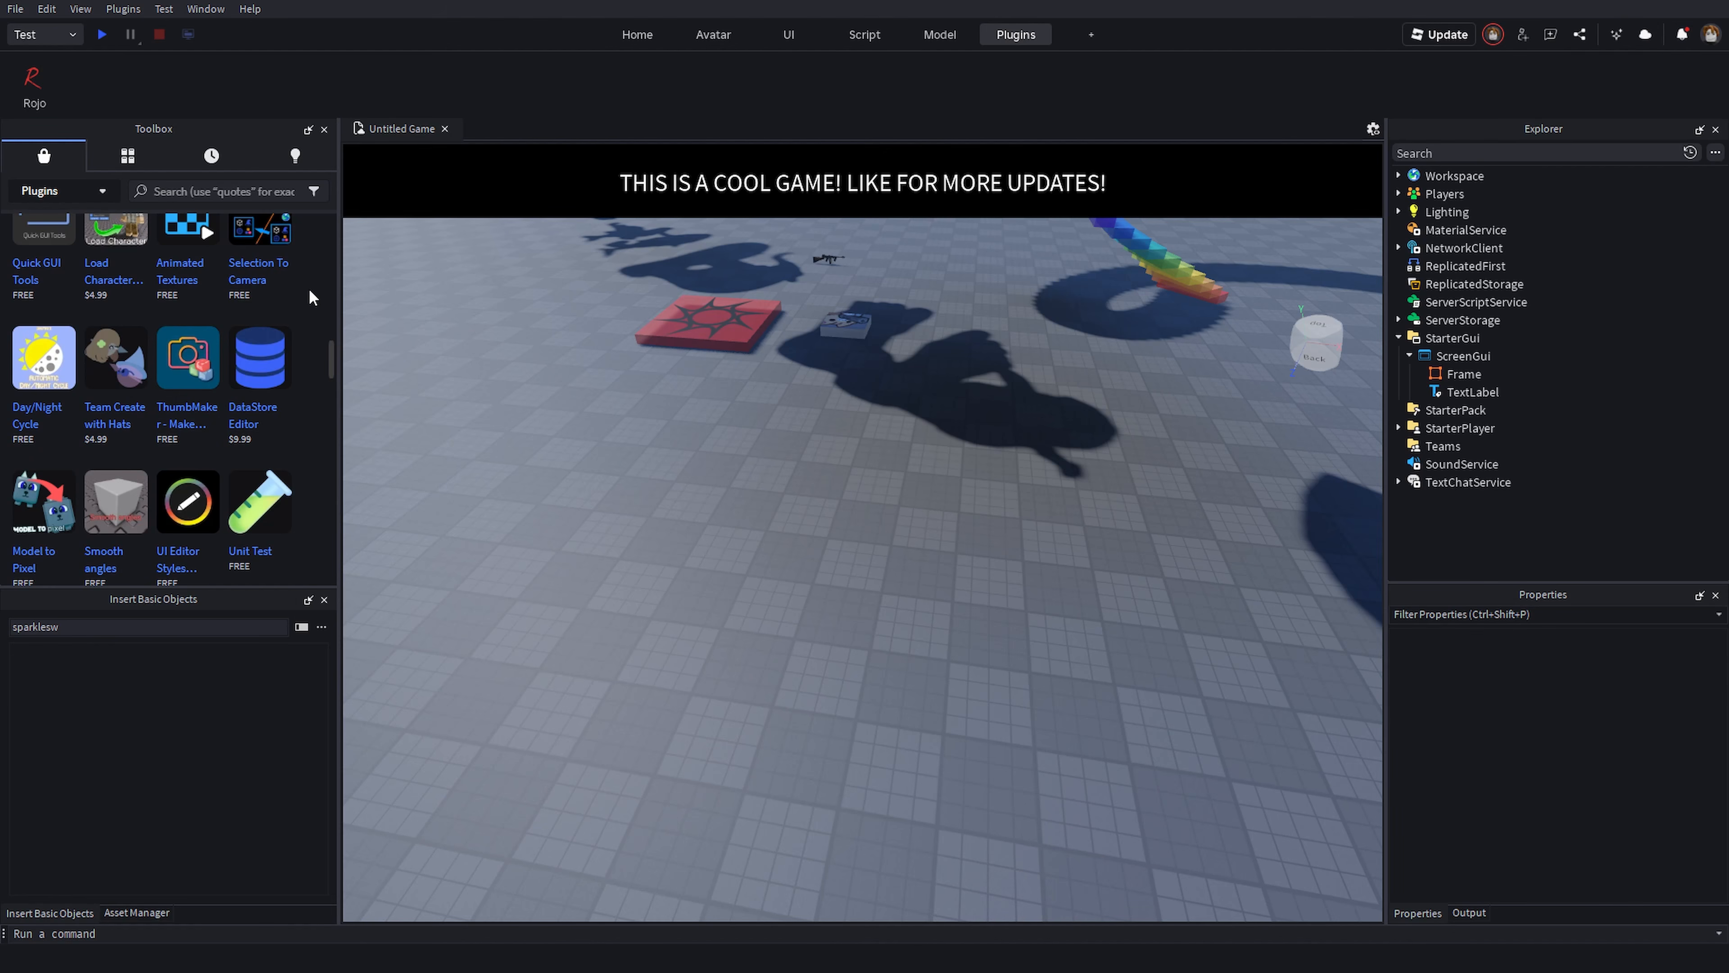
mouse_move(259, 384)
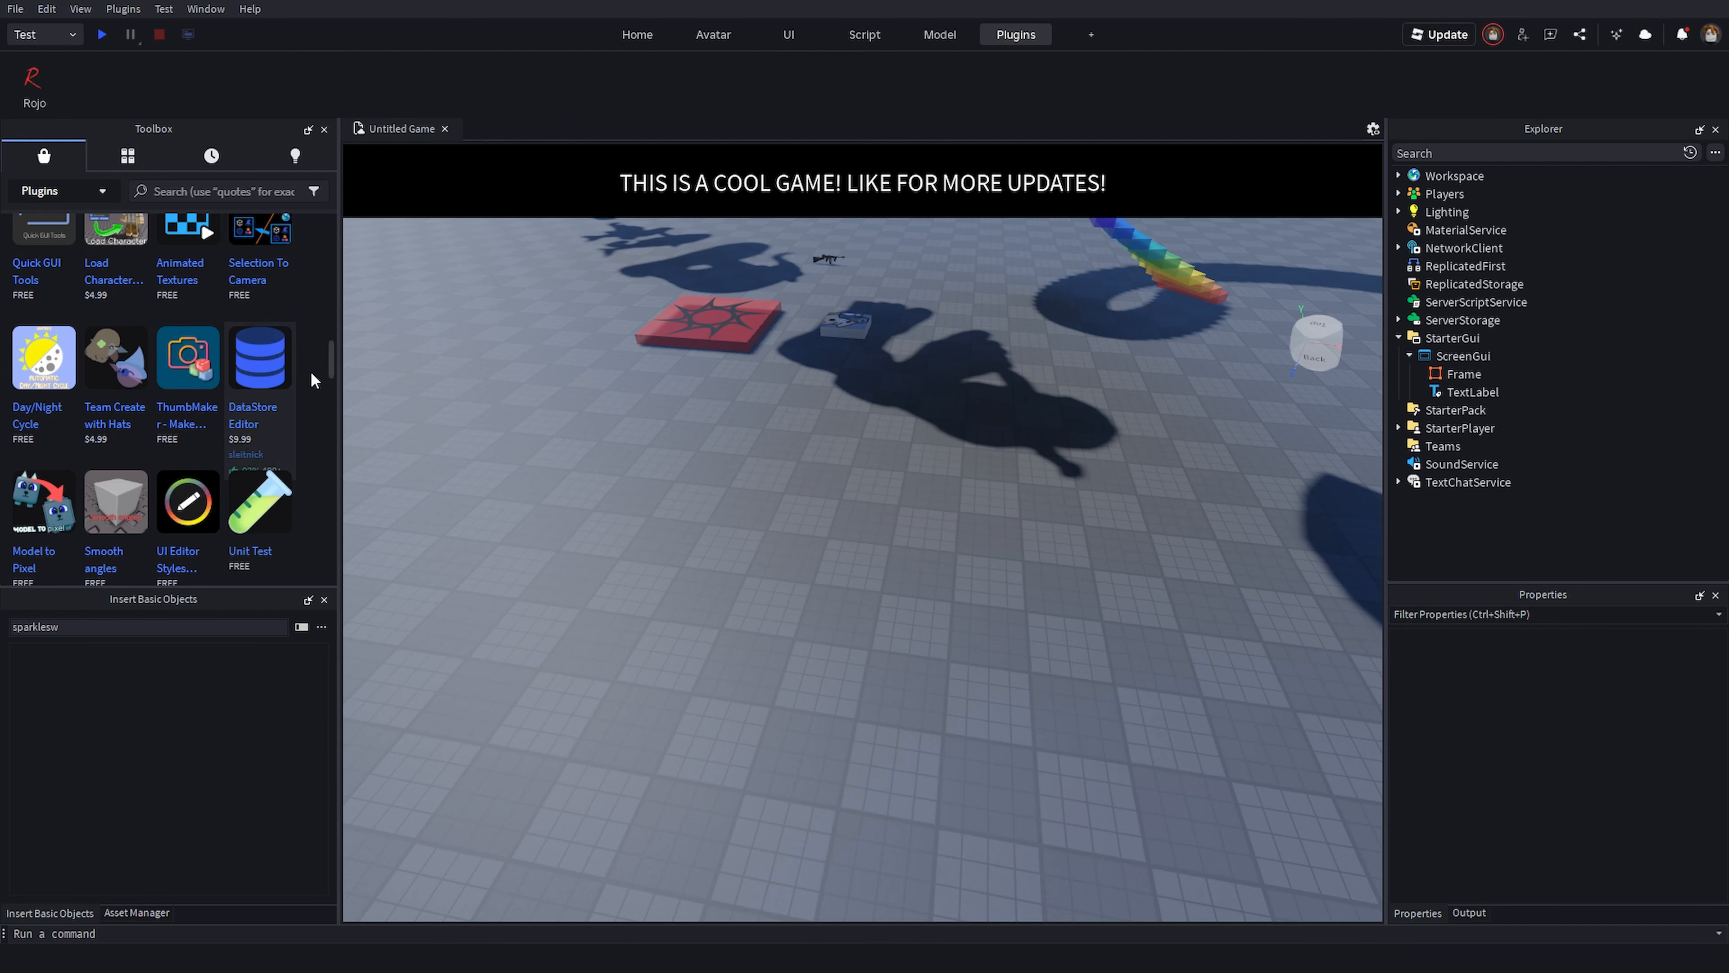
left_click_drag(331, 369, 322, 180)
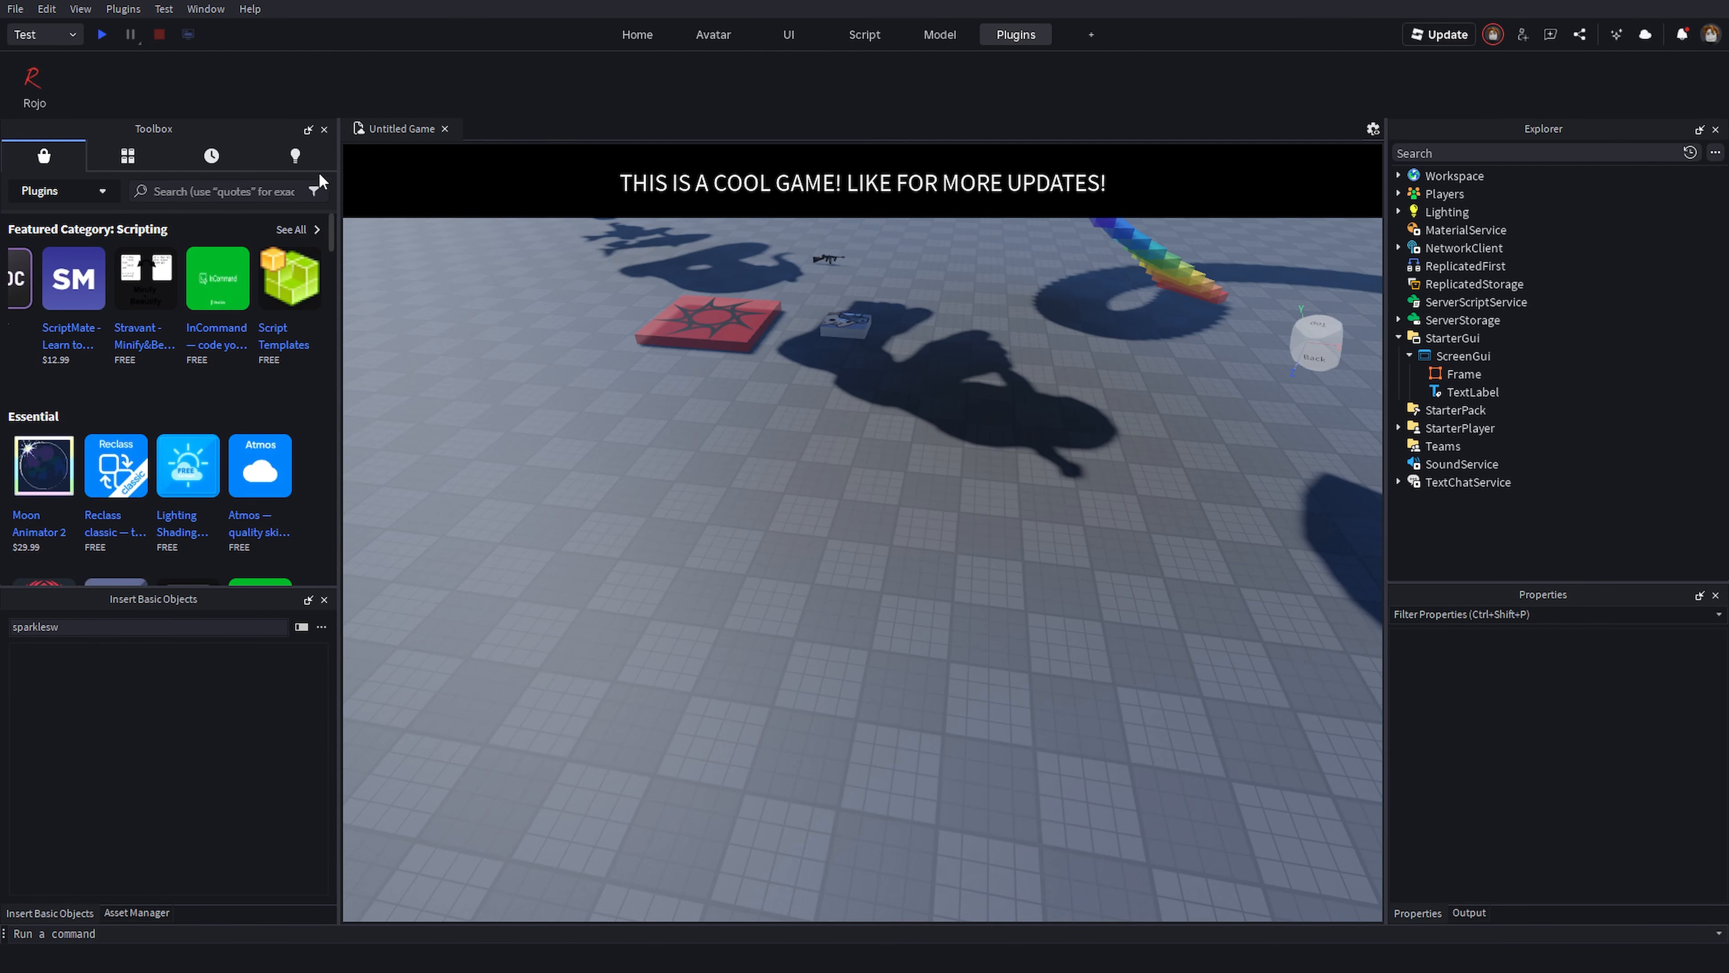
- Switch the Toolbox category back to Models and the ribbon to the Model tab
left_click(68, 192)
left_click(41, 222)
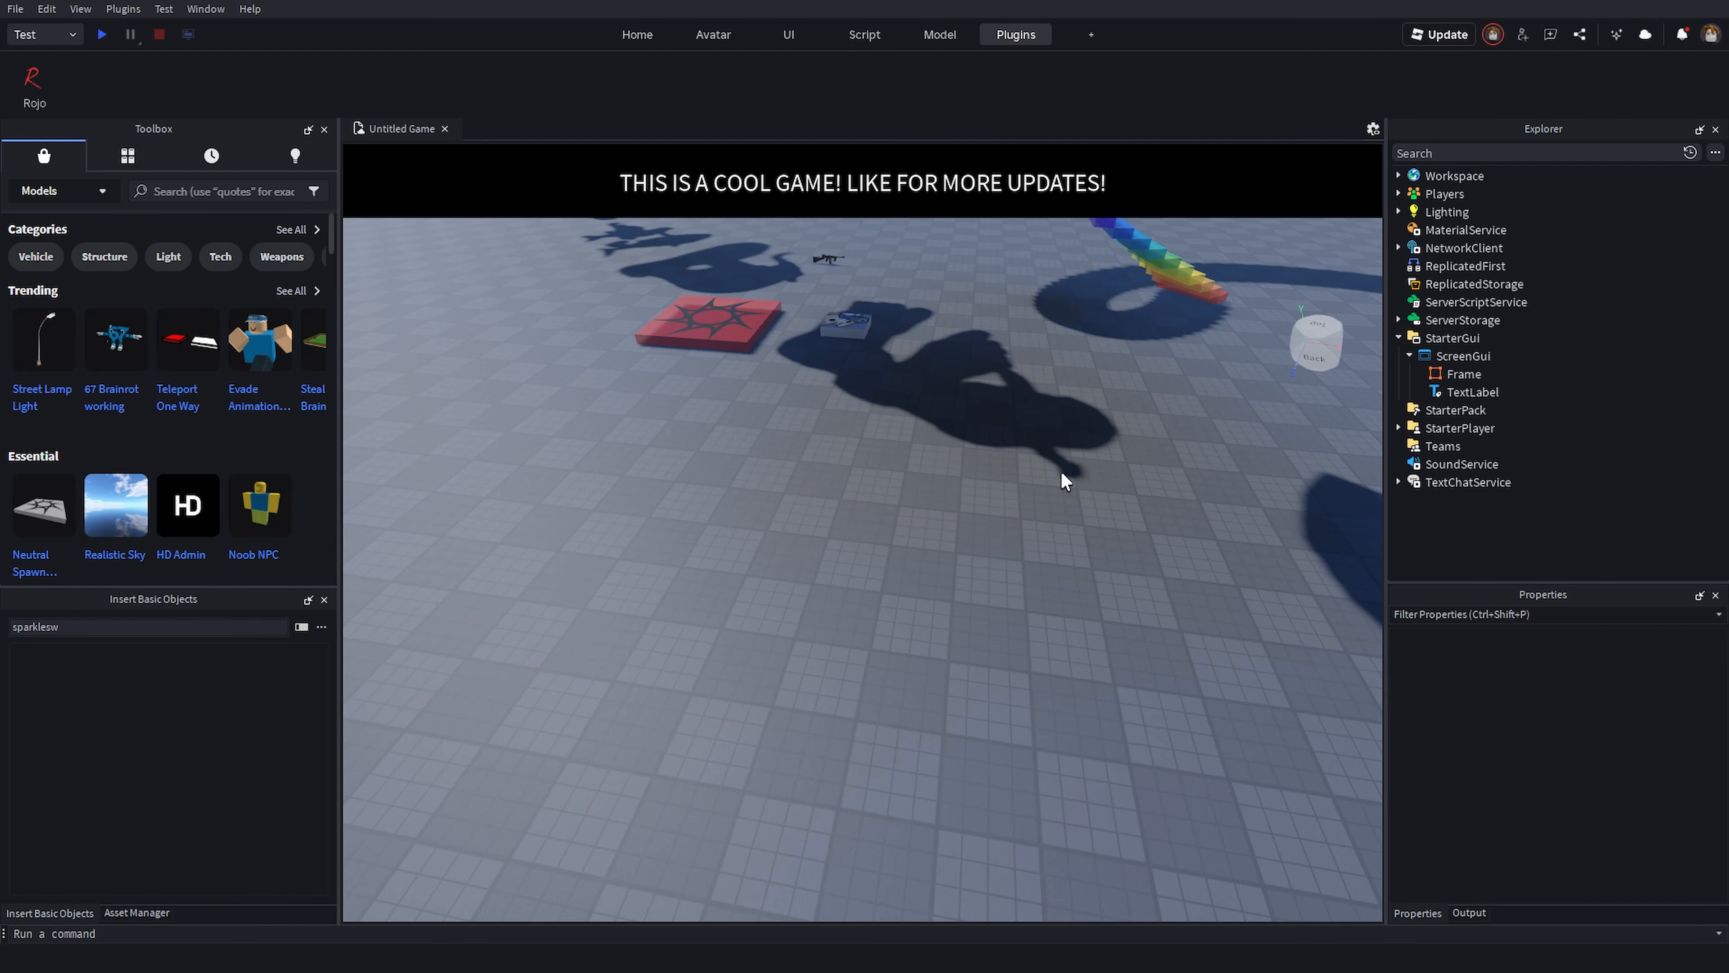
left_click(919, 39)
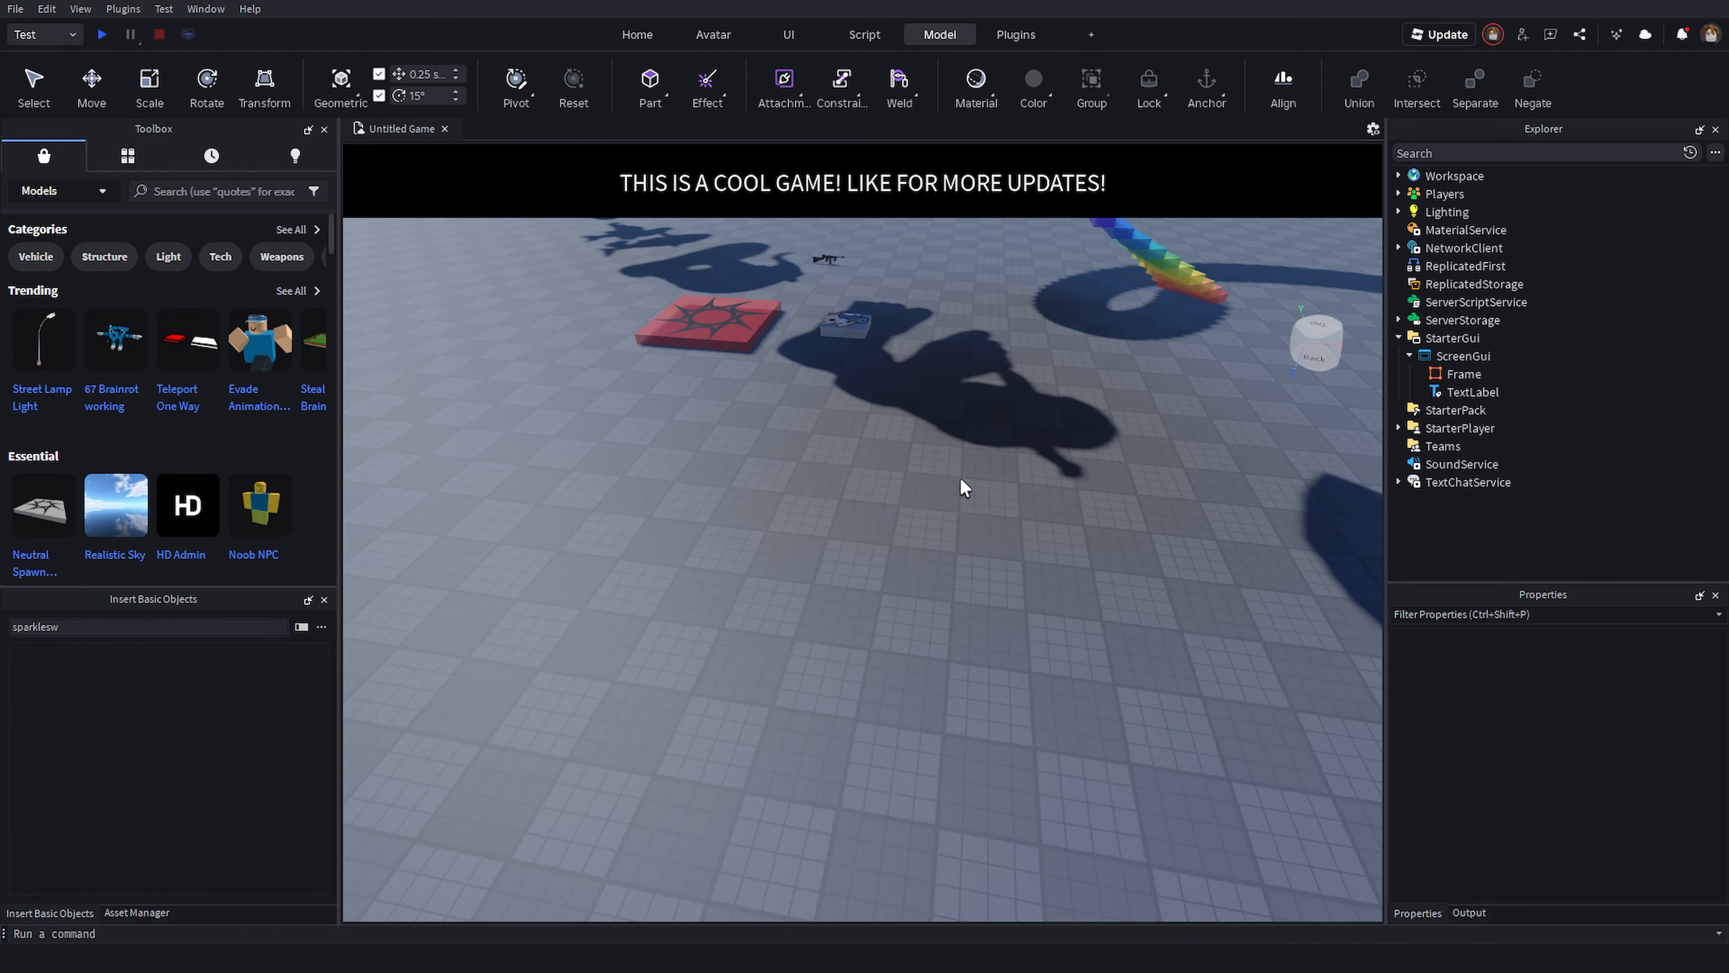
right_click_drag(882, 522, 872, 524)
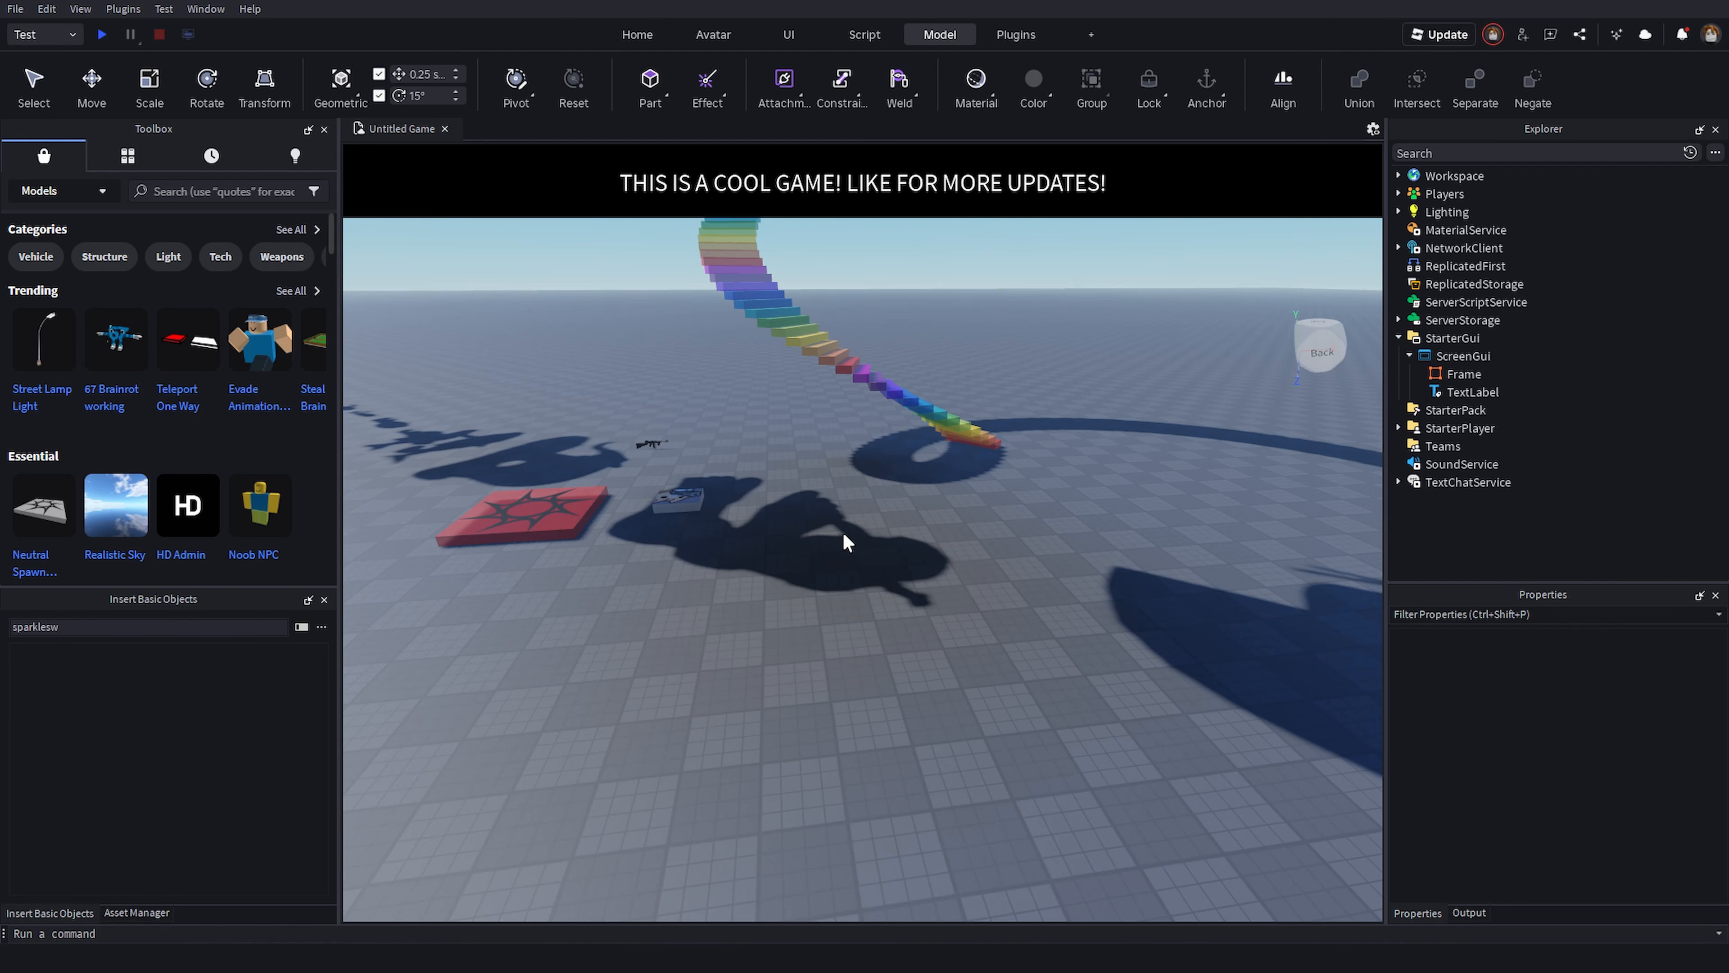
right_click_drag(656, 469, 656, 469)
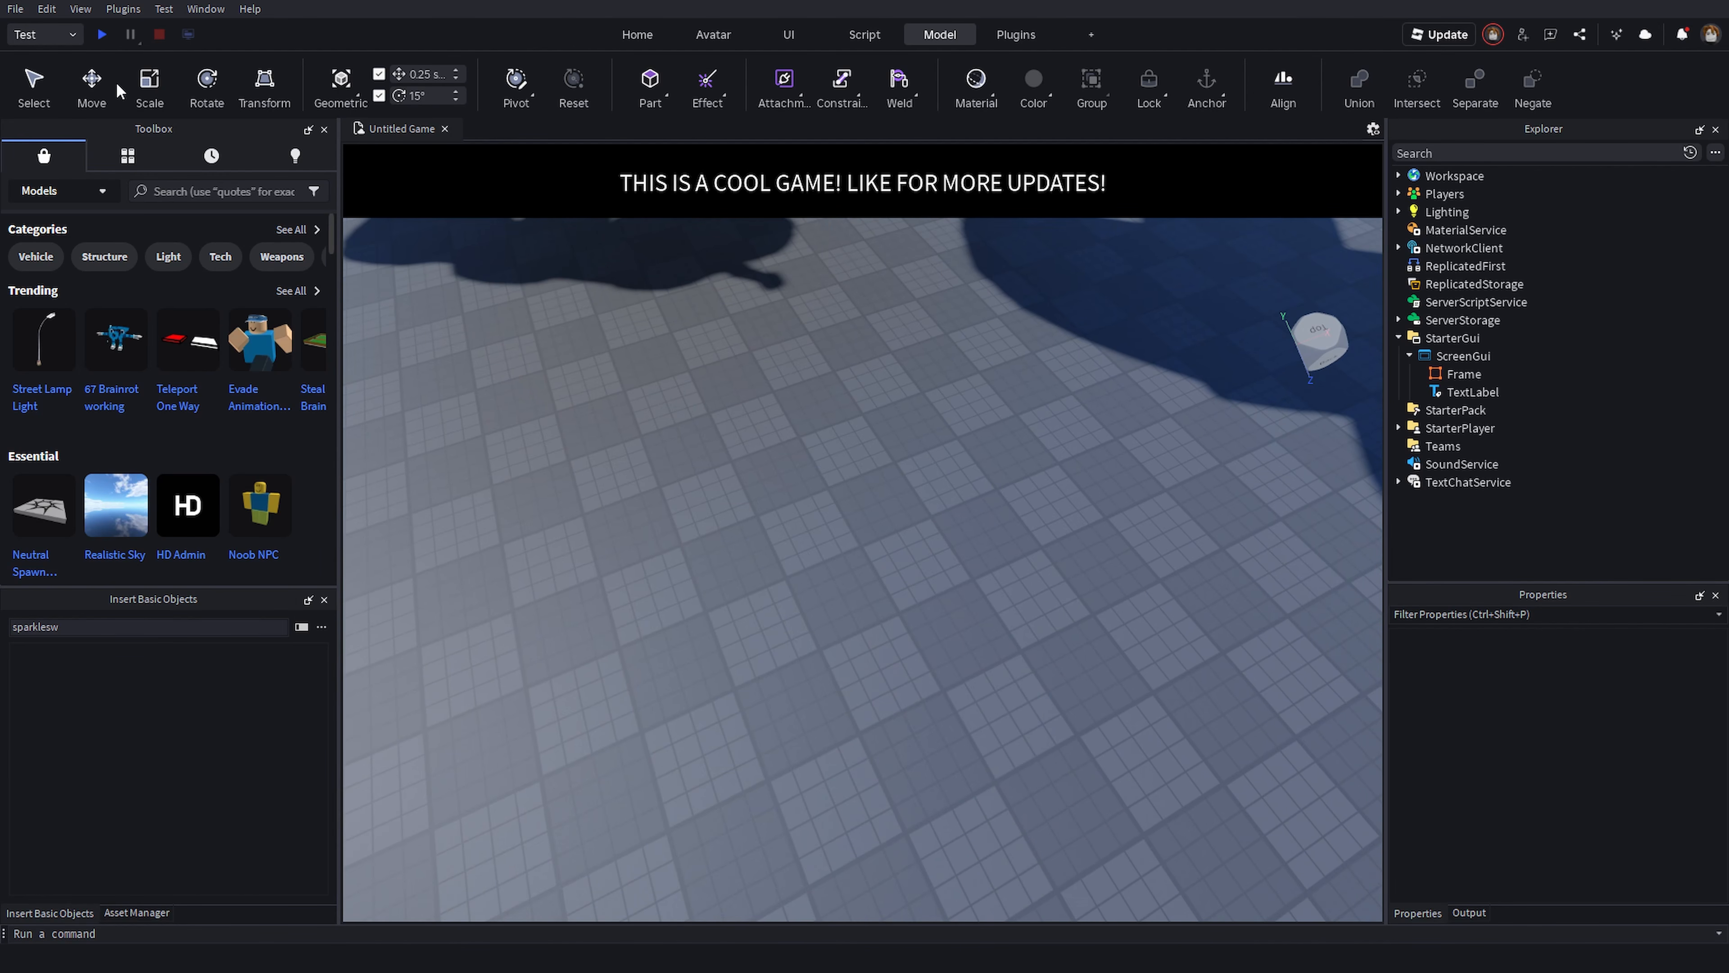
right_click_drag(869, 464, 914, 504)
- Clear the search field of the Insert Basic Objects panel
left_click(239, 627)
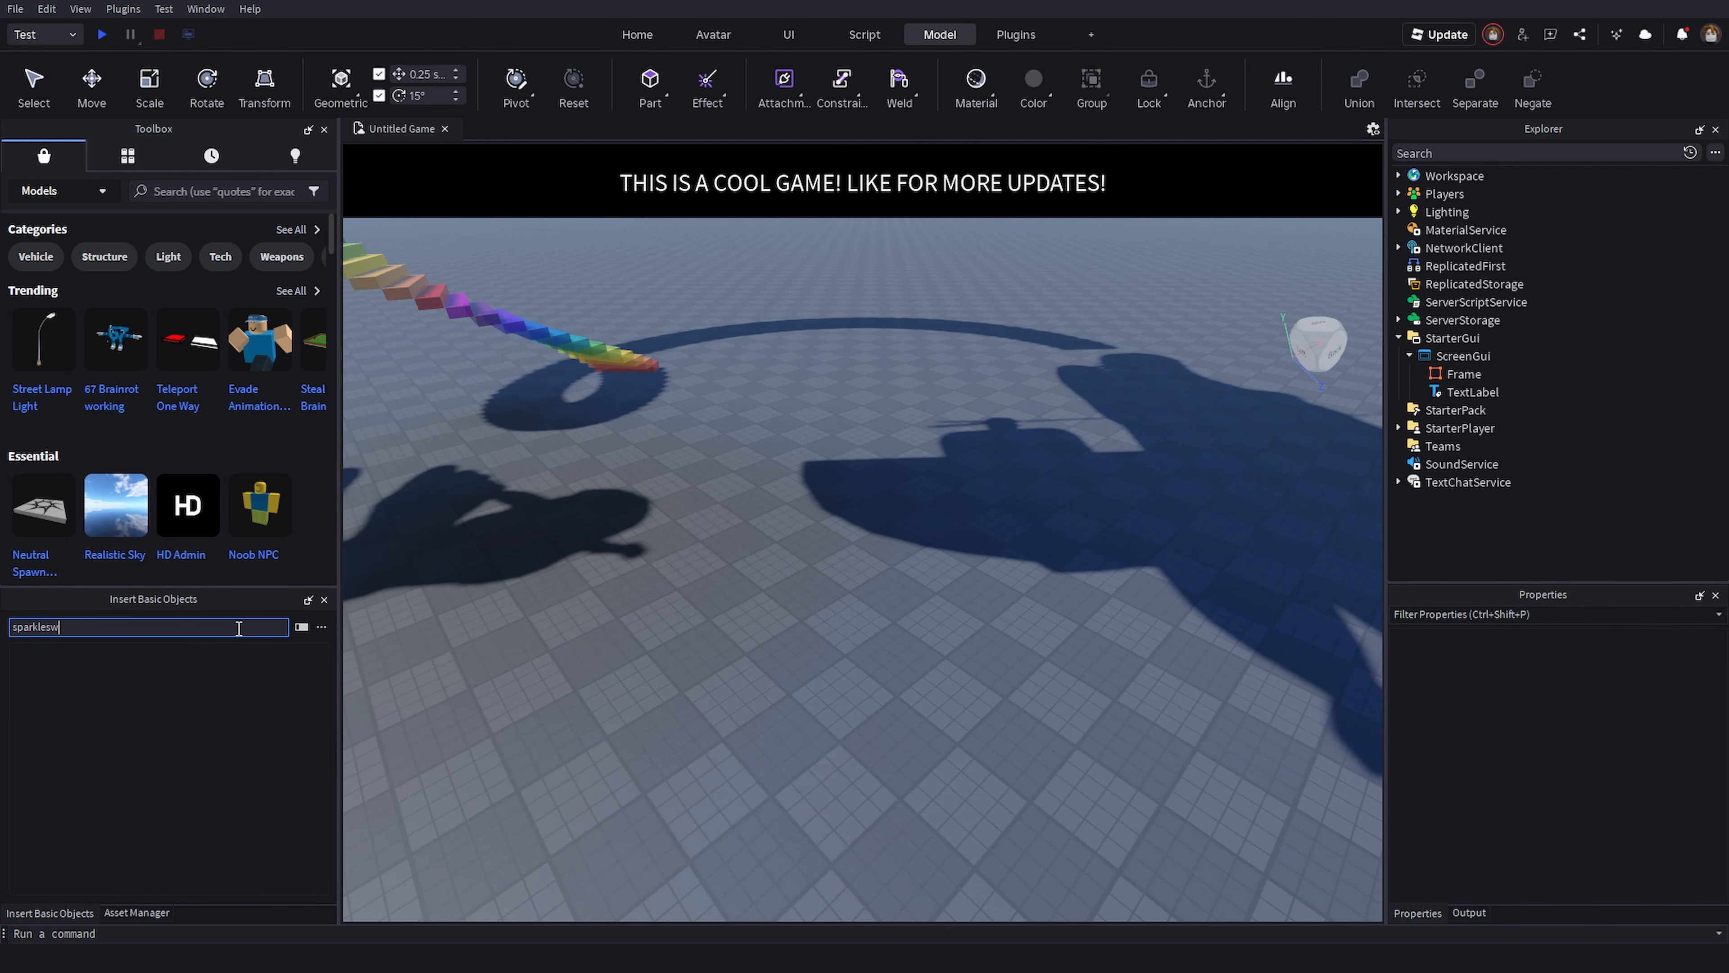
key("ctrl+a")
key("BackSpace")
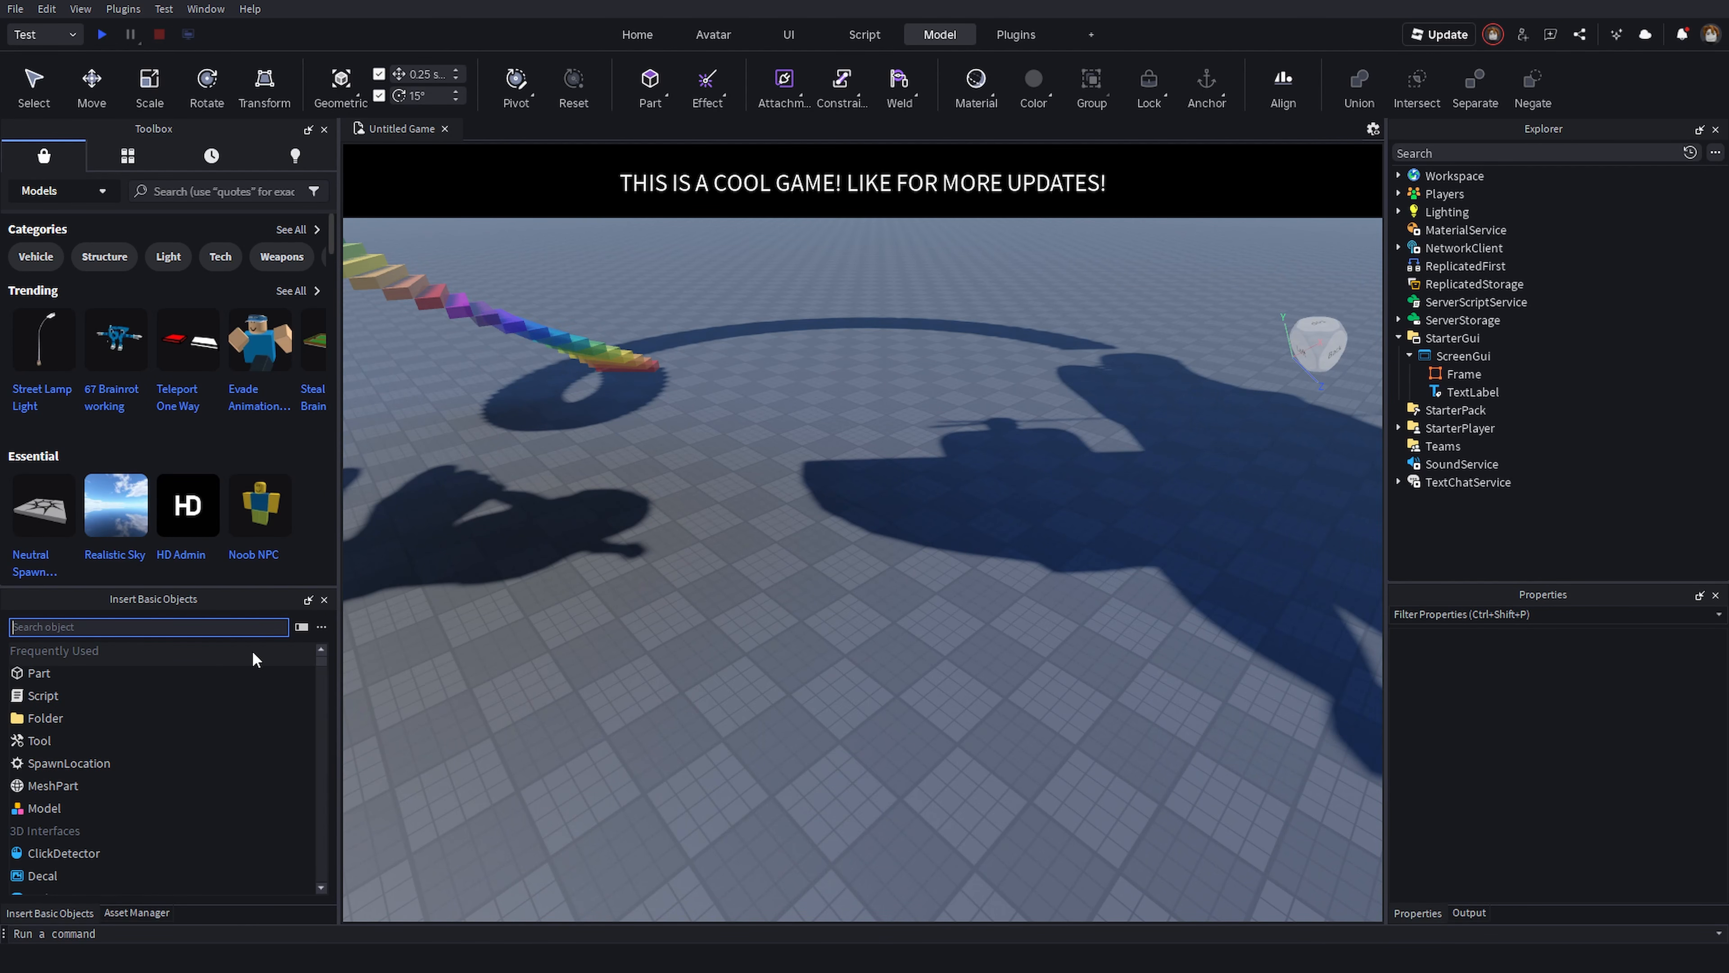
- Select the SpawnLocation in the scene with the Select tool
left_click(948, 610)
right_click_drag(948, 570, 814, 587)
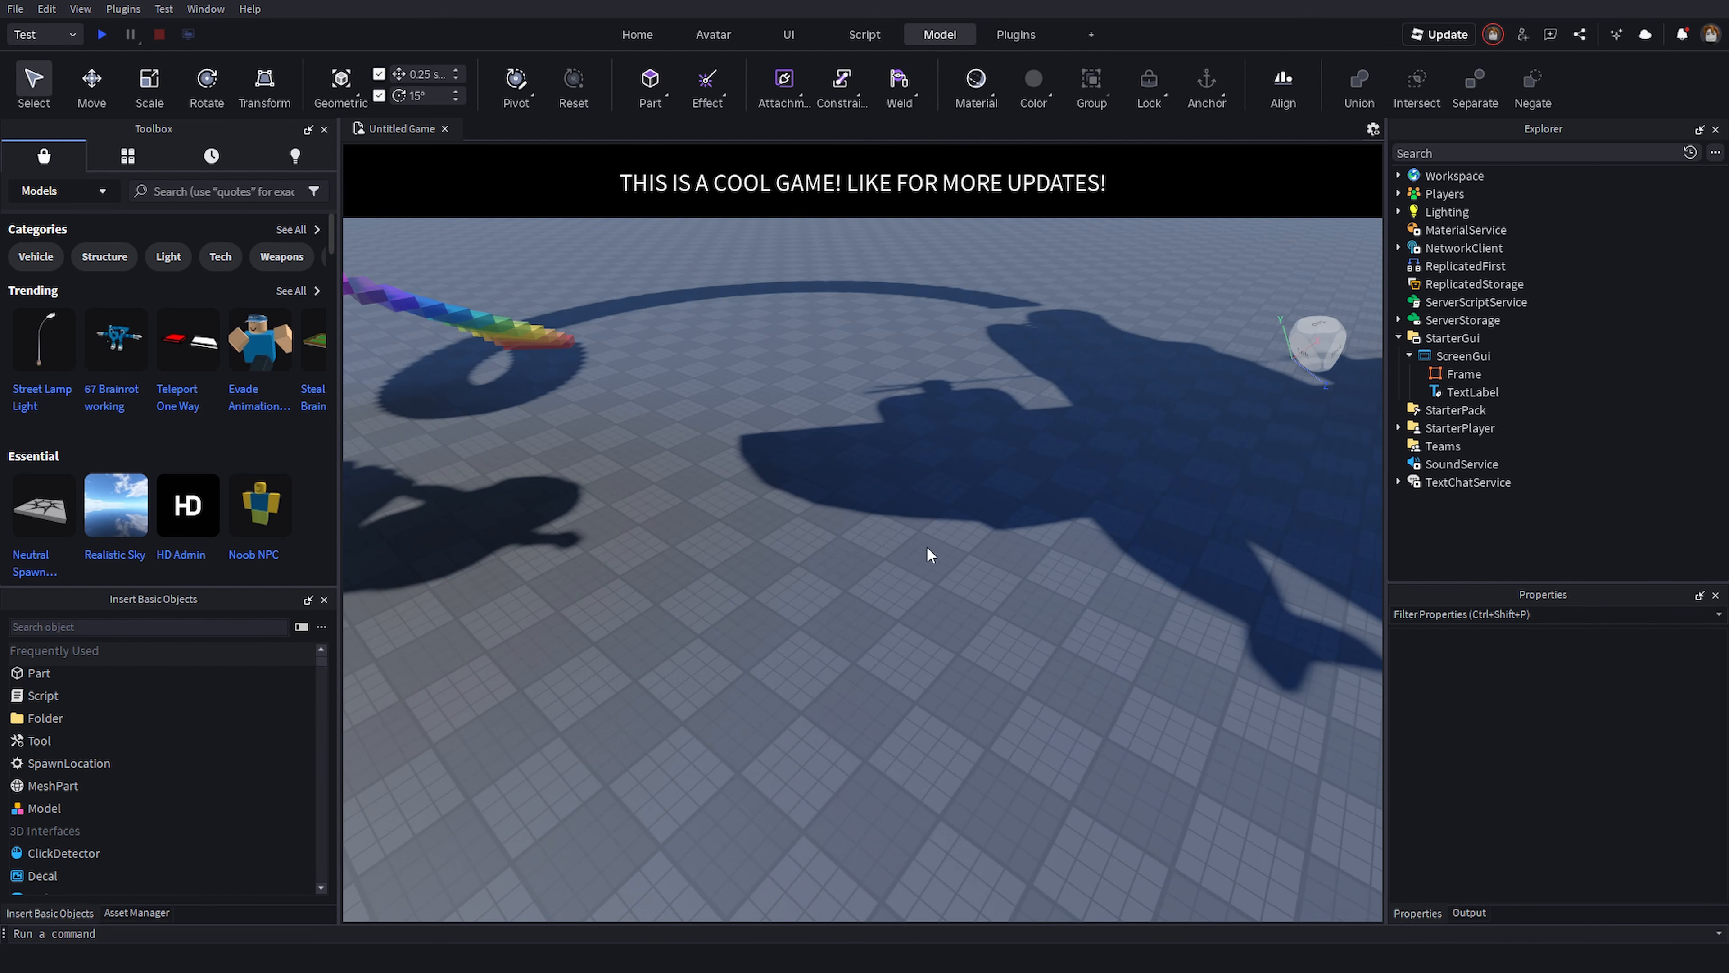
right_click_drag(927, 552, 912, 555)
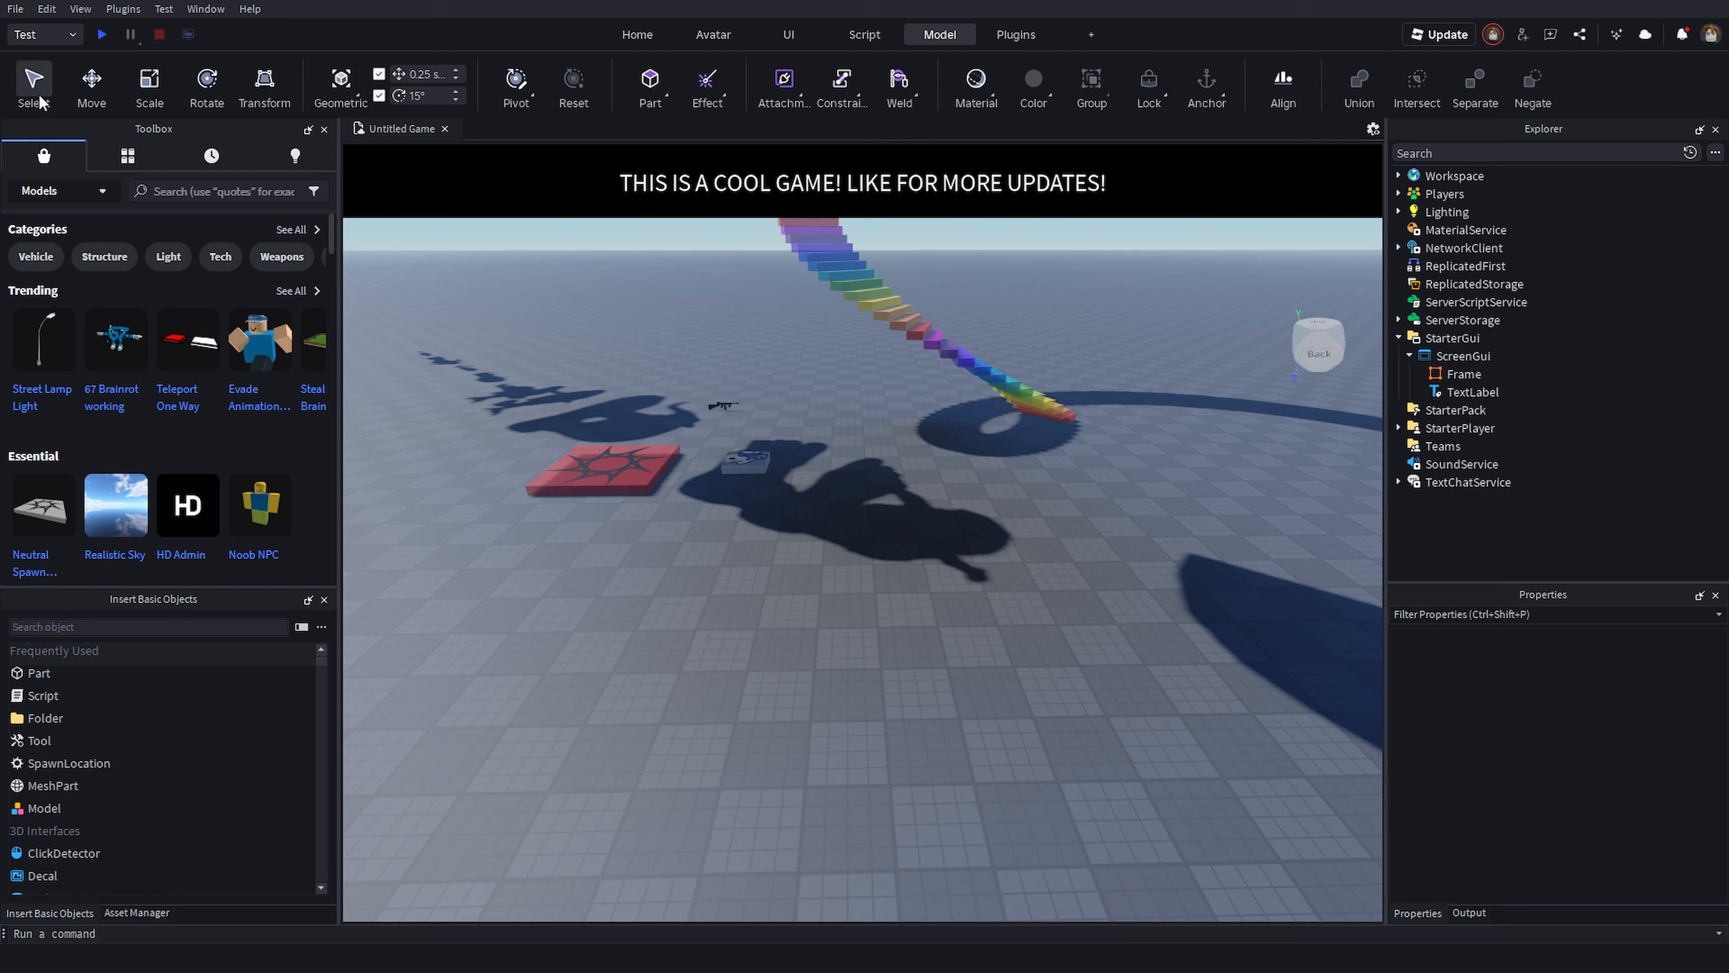
scroll(649, 479, "up", 5)
right_click_drag(648, 478, 683, 529)
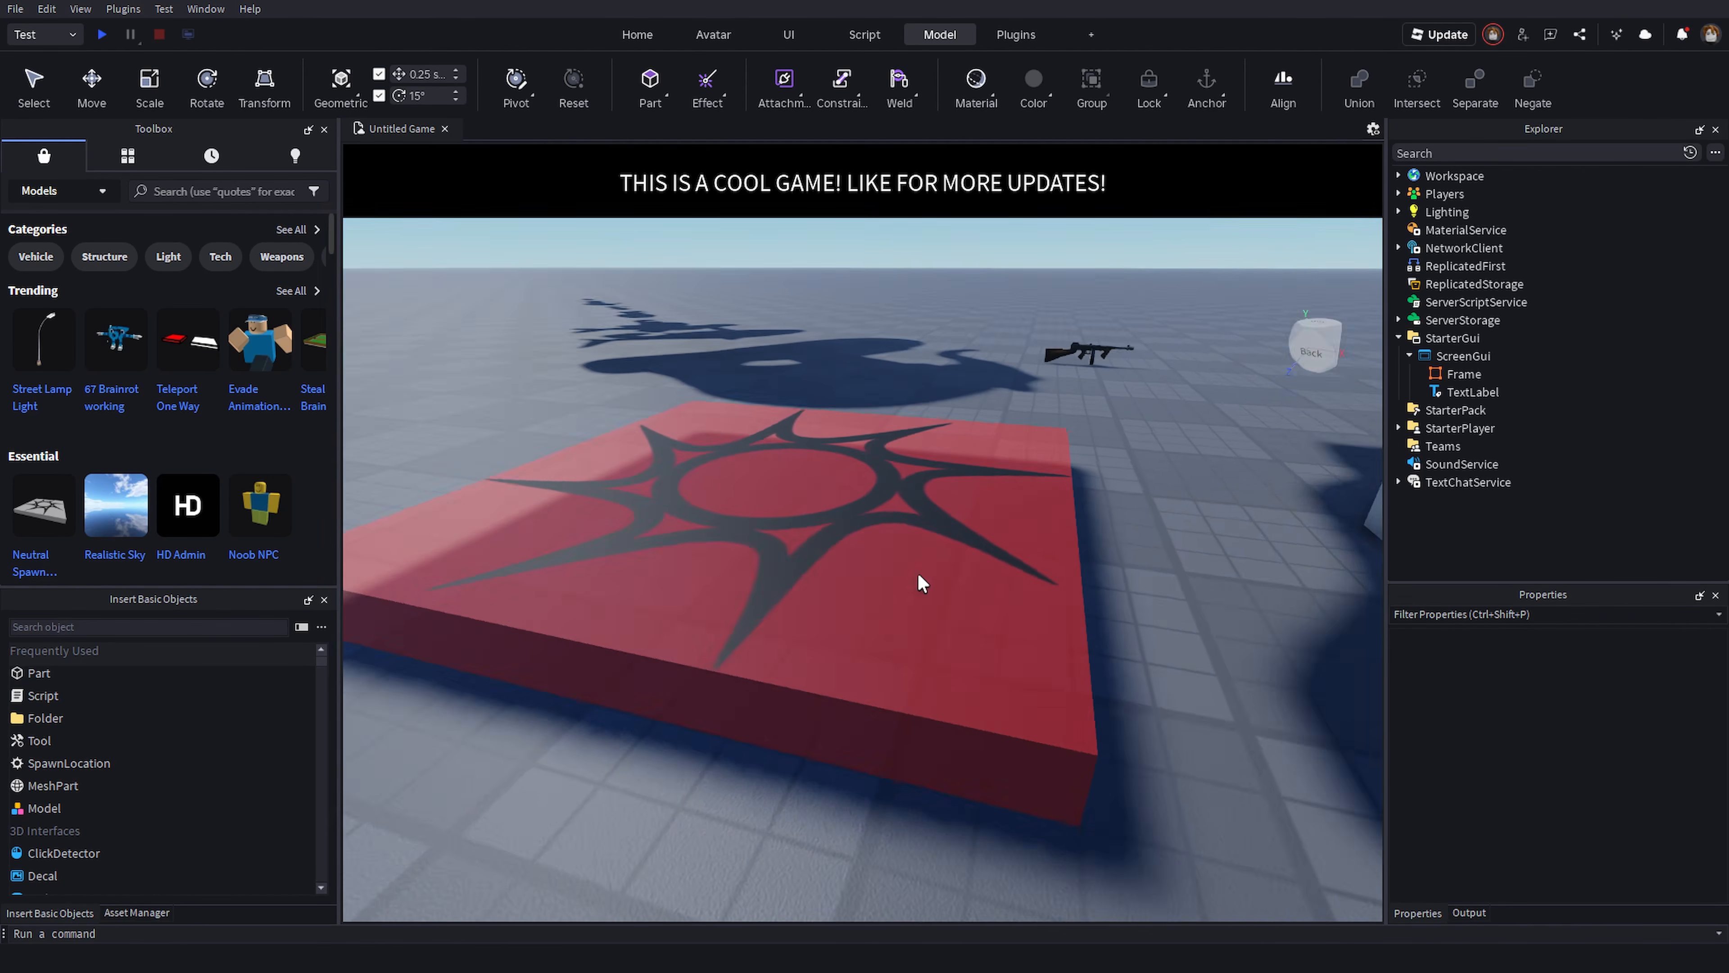
left_click(31, 95)
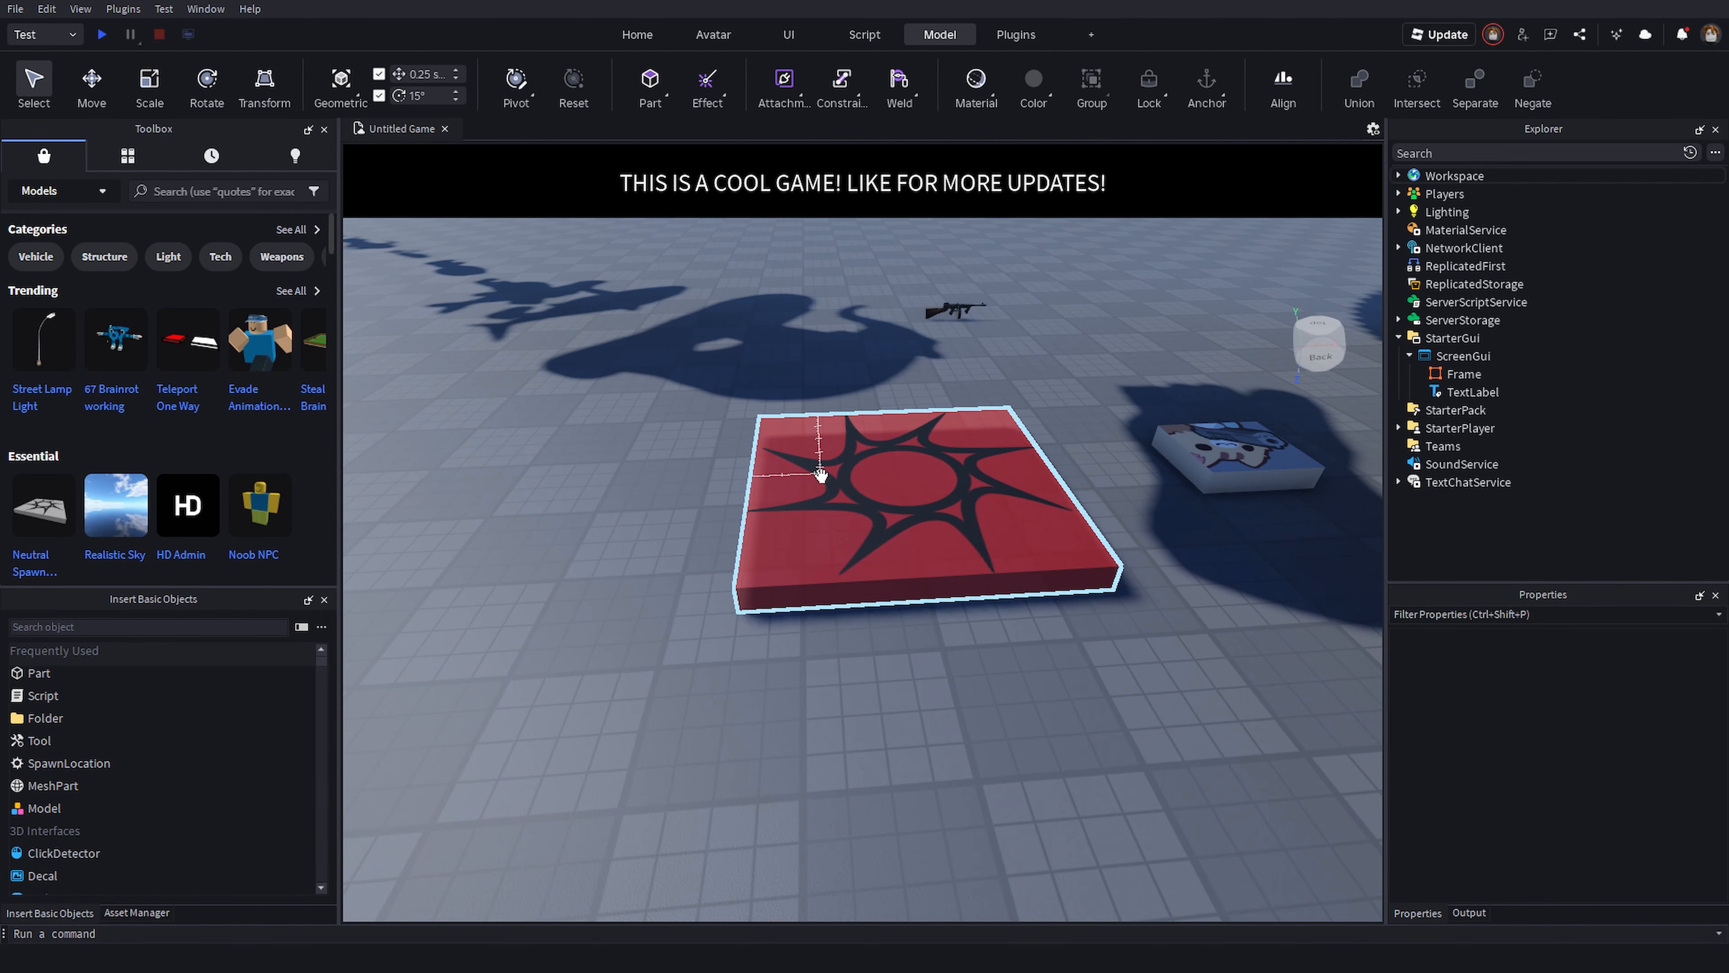
left_click(953, 514)
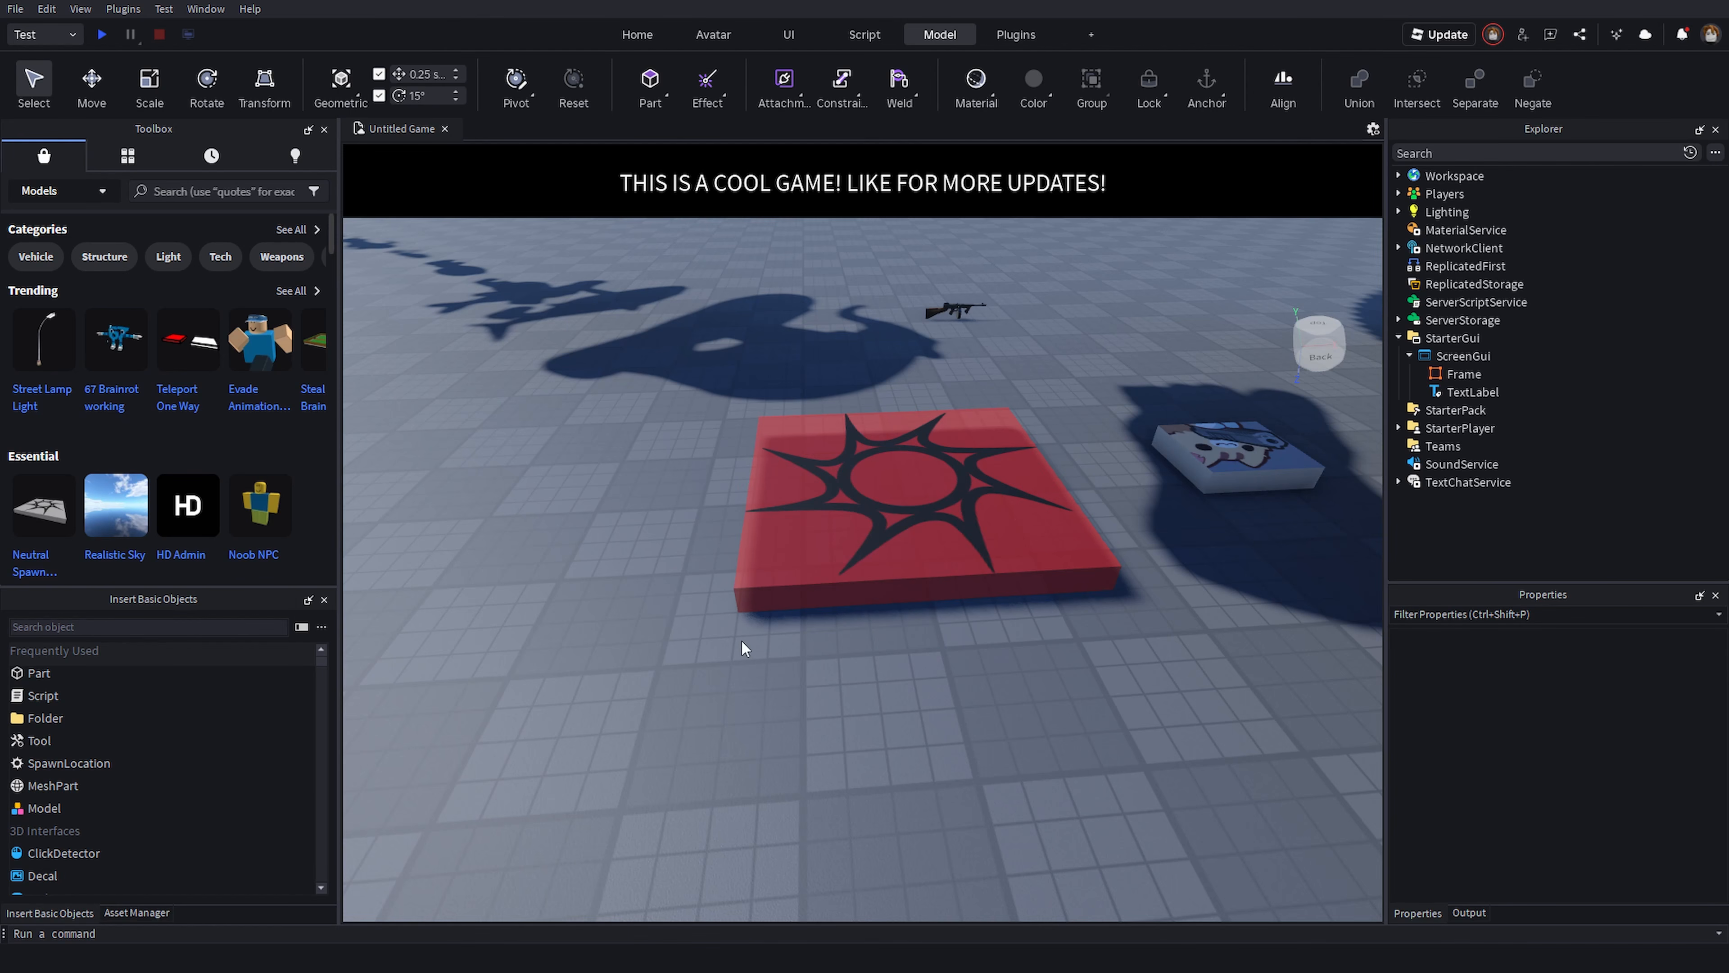
left_click(945, 494)
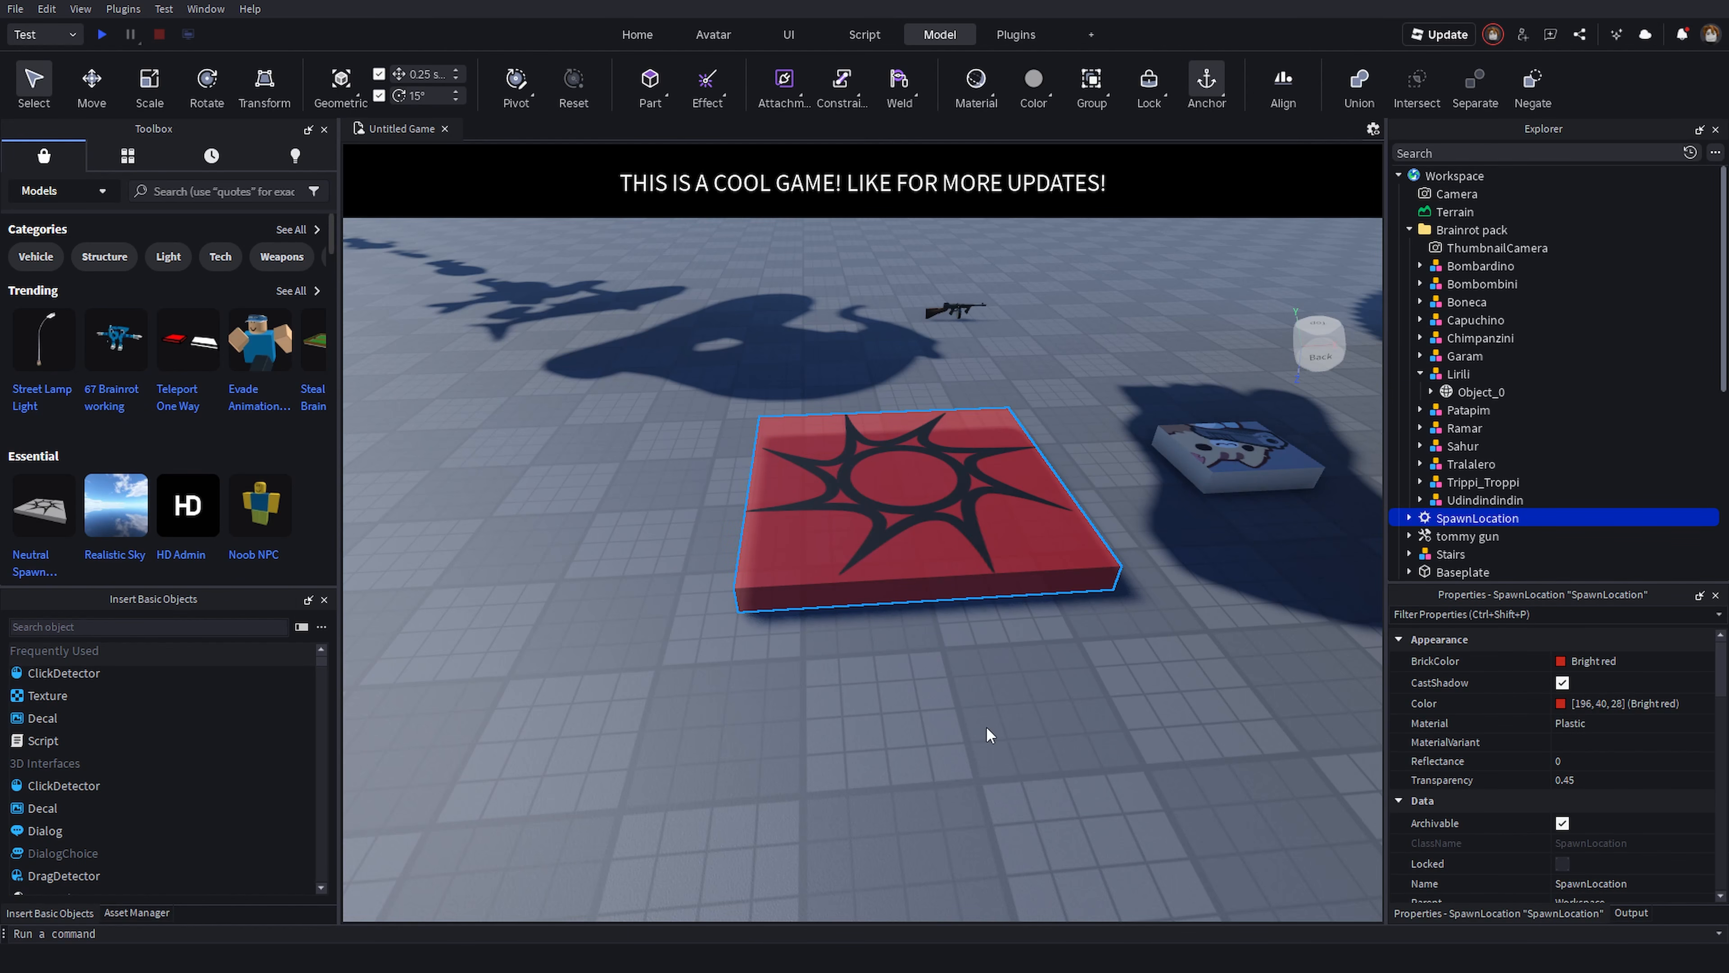
- Undo a drag of the SpawnLocation and show its move handles with the Move tool
left_click_drag(907, 541, 810, 382)
key("ctrl+z")
left_click(92, 88)
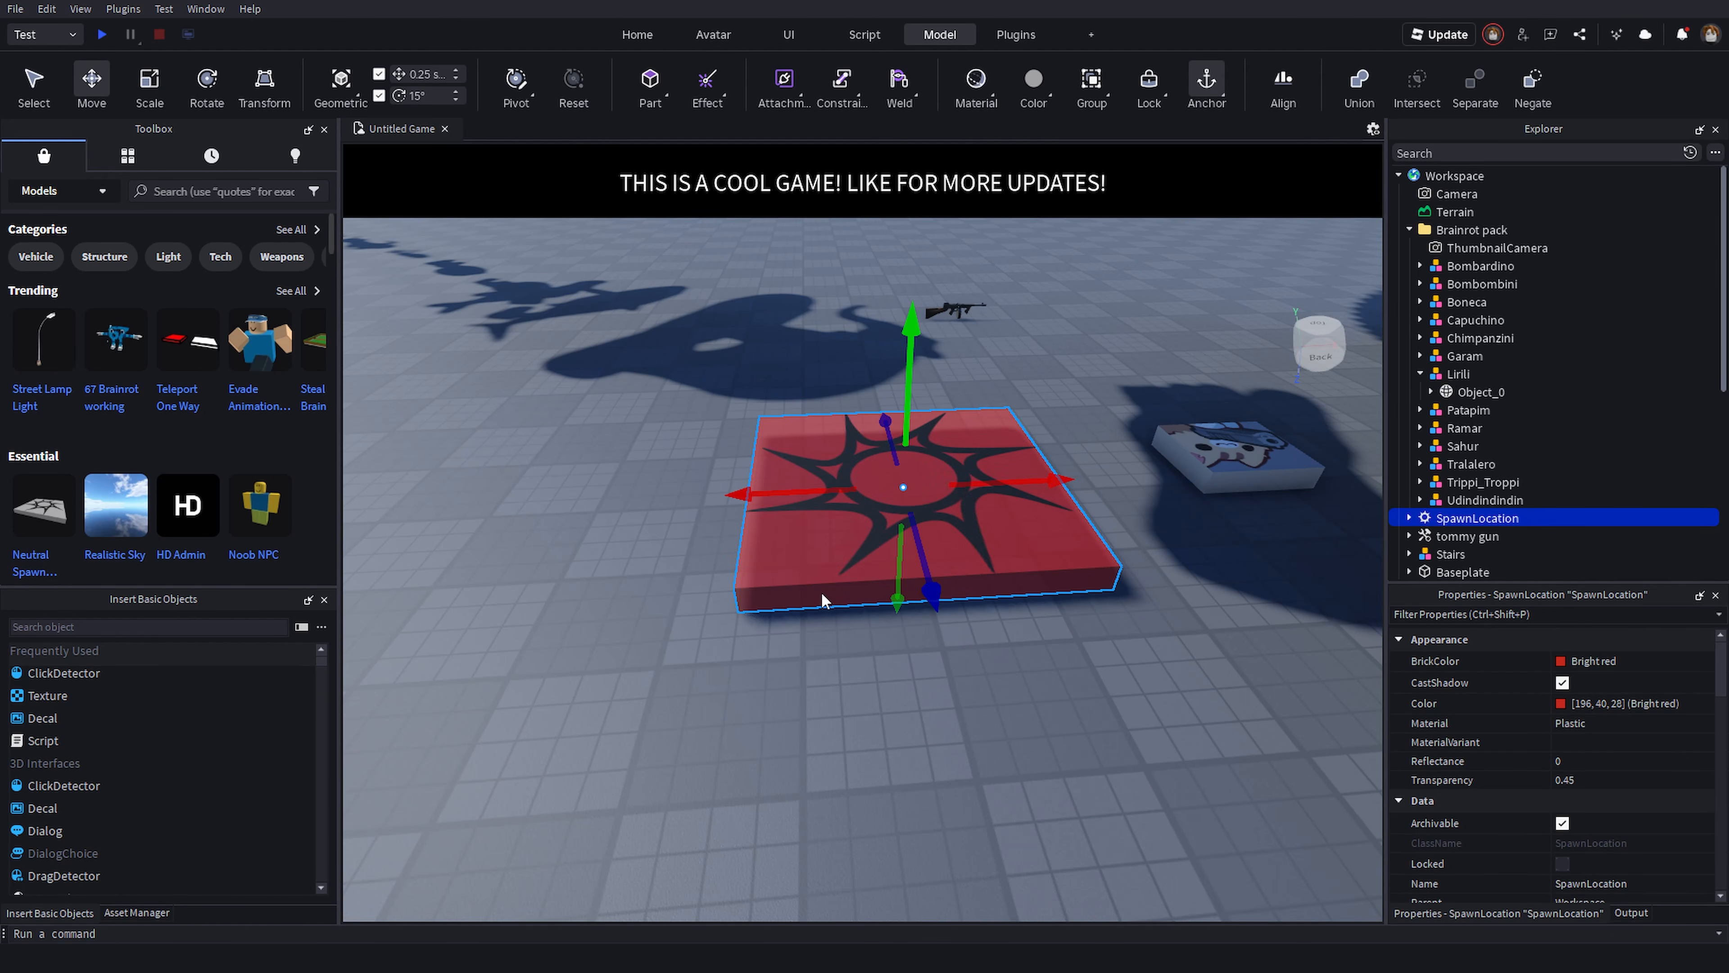
right_click_drag(874, 598, 878, 587)
scroll(884, 600, "down", 3)
left_click_drag(907, 590, 871, 566)
- Switch through the Scale and Rotate tools and tilt the SpawnLocation with the rotation ring
left_click(149, 88)
left_click(207, 87)
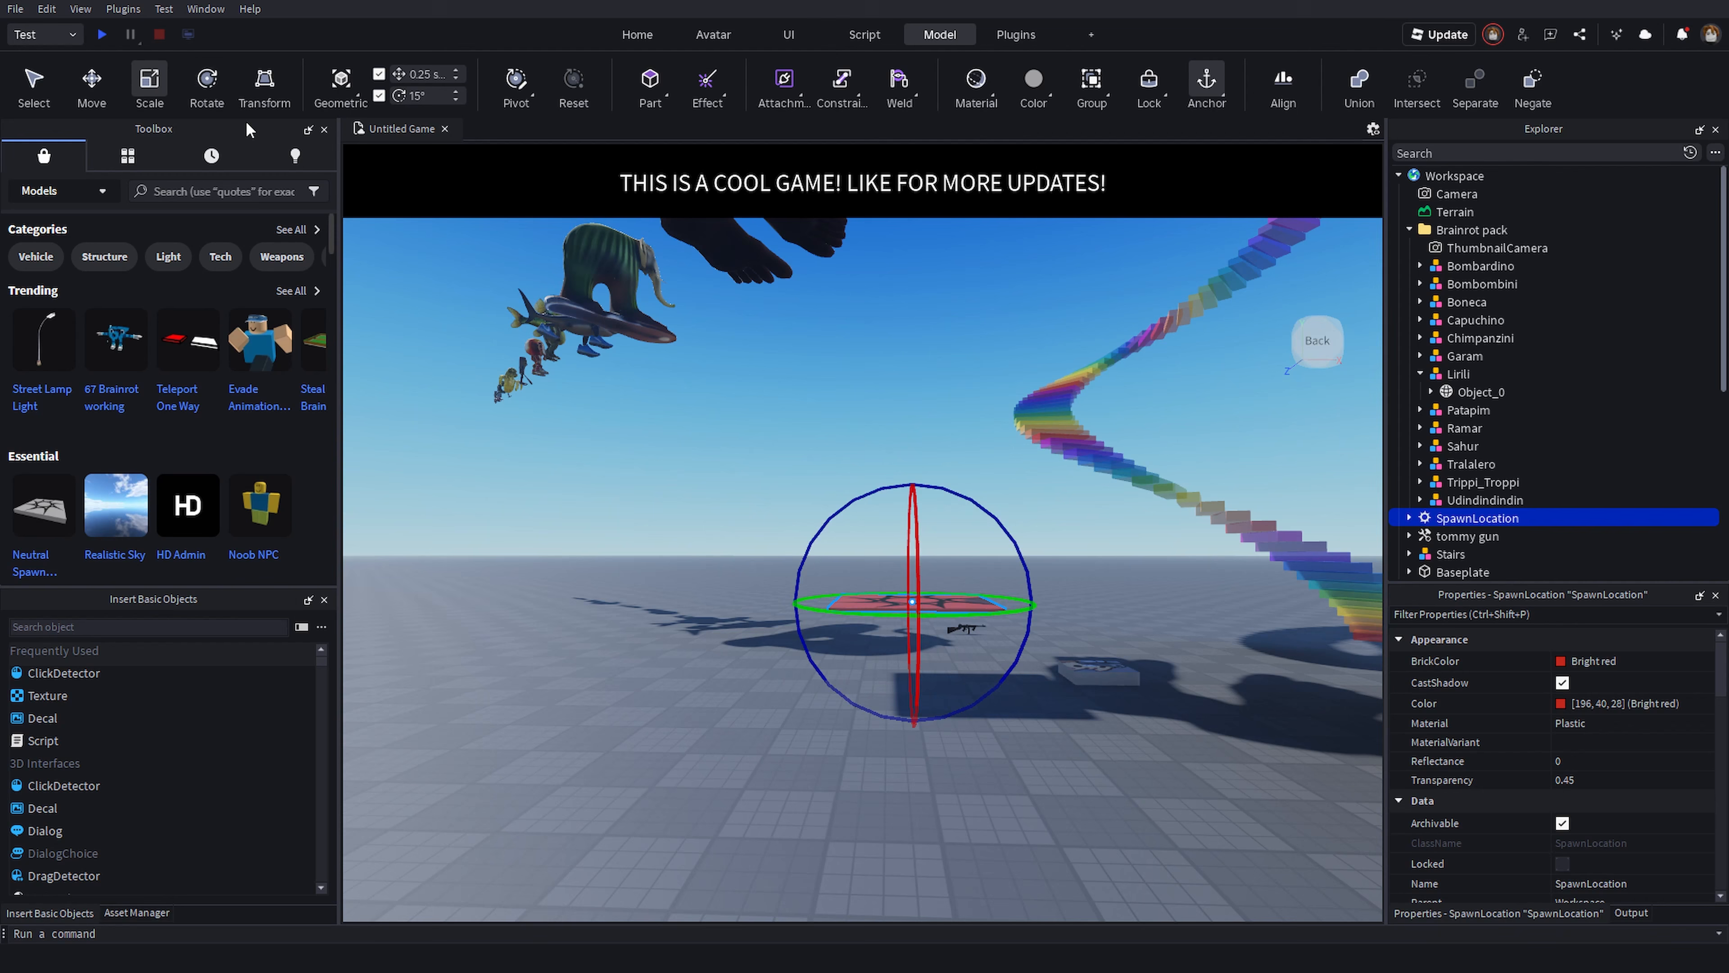
left_click_drag(1014, 541, 850, 435)
- Switch to the Transform tool and drag the SpawnLocation's handles to reposition and tilt it
left_click(262, 88)
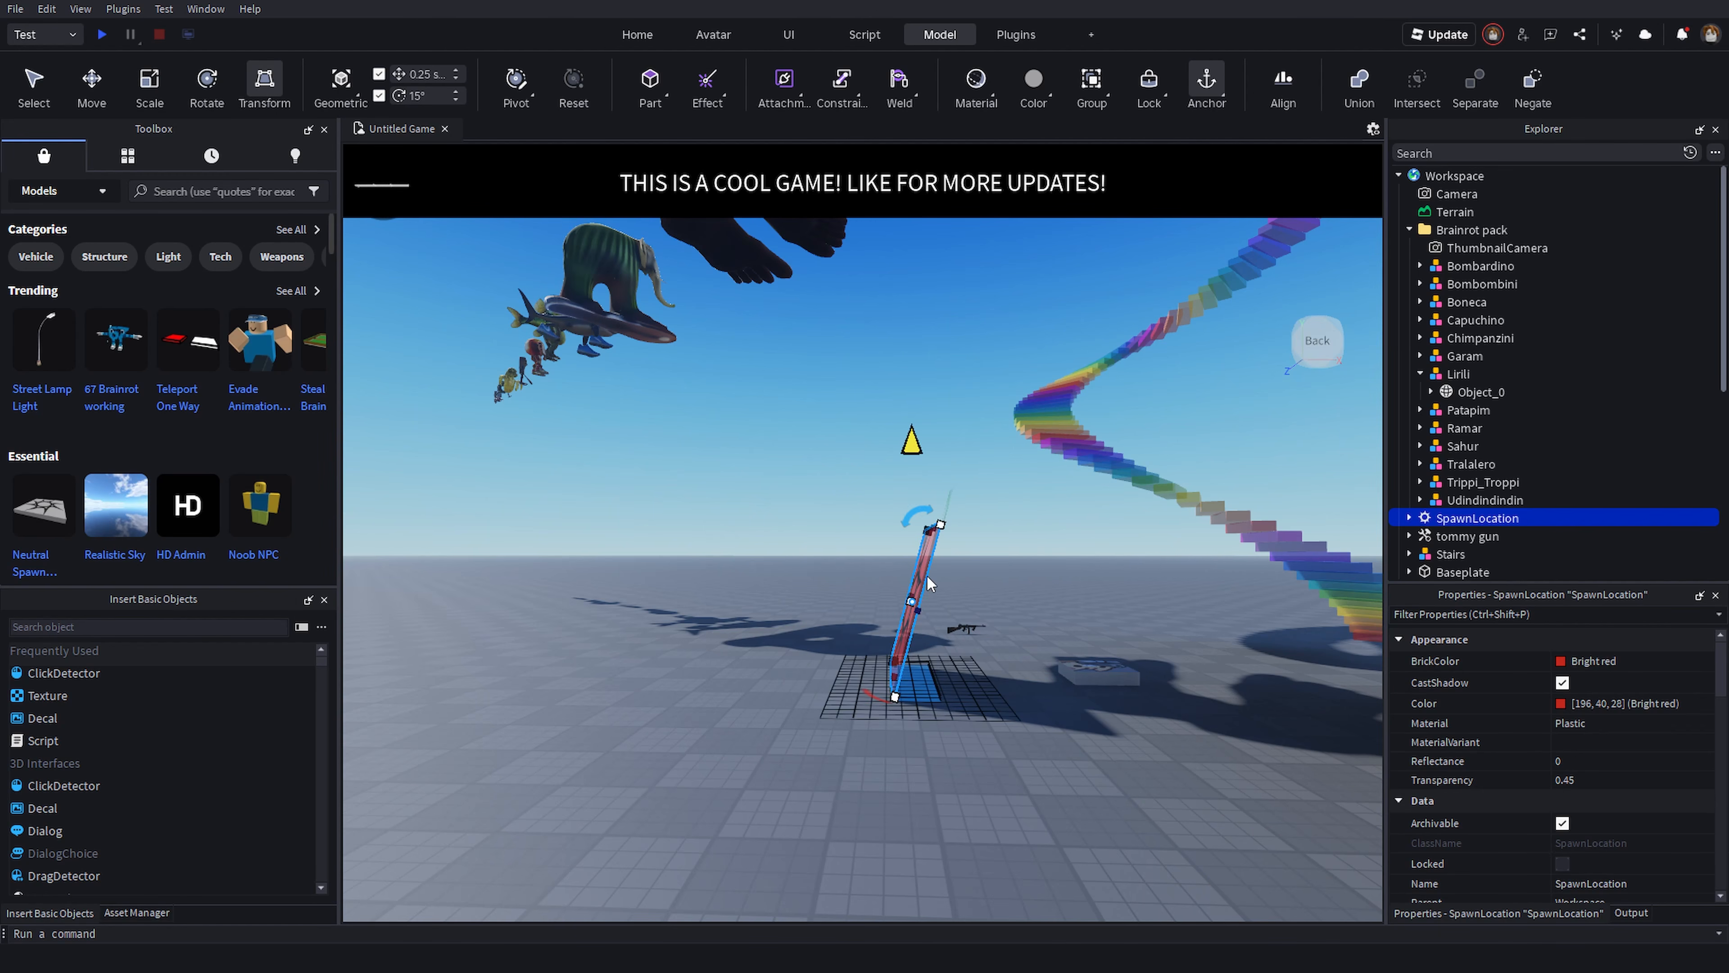
left_click_drag(914, 518, 912, 610)
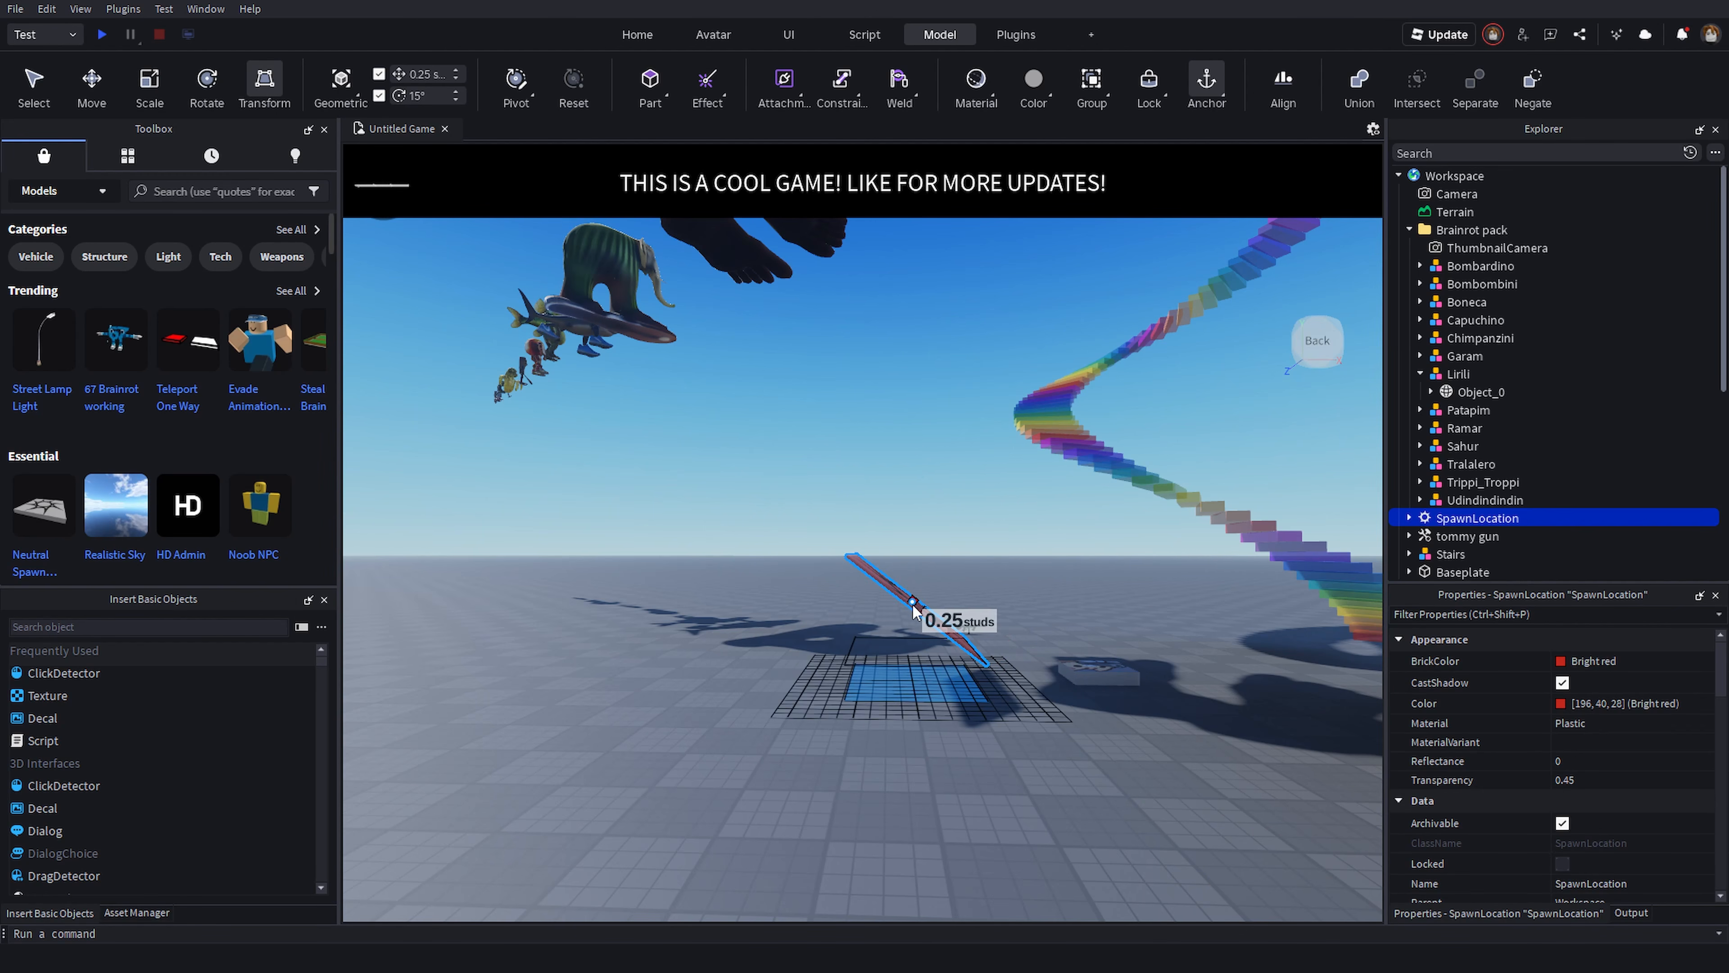
right_click_drag(936, 586, 923, 579)
key("d")
left_click_drag(771, 480, 885, 455)
key("s")
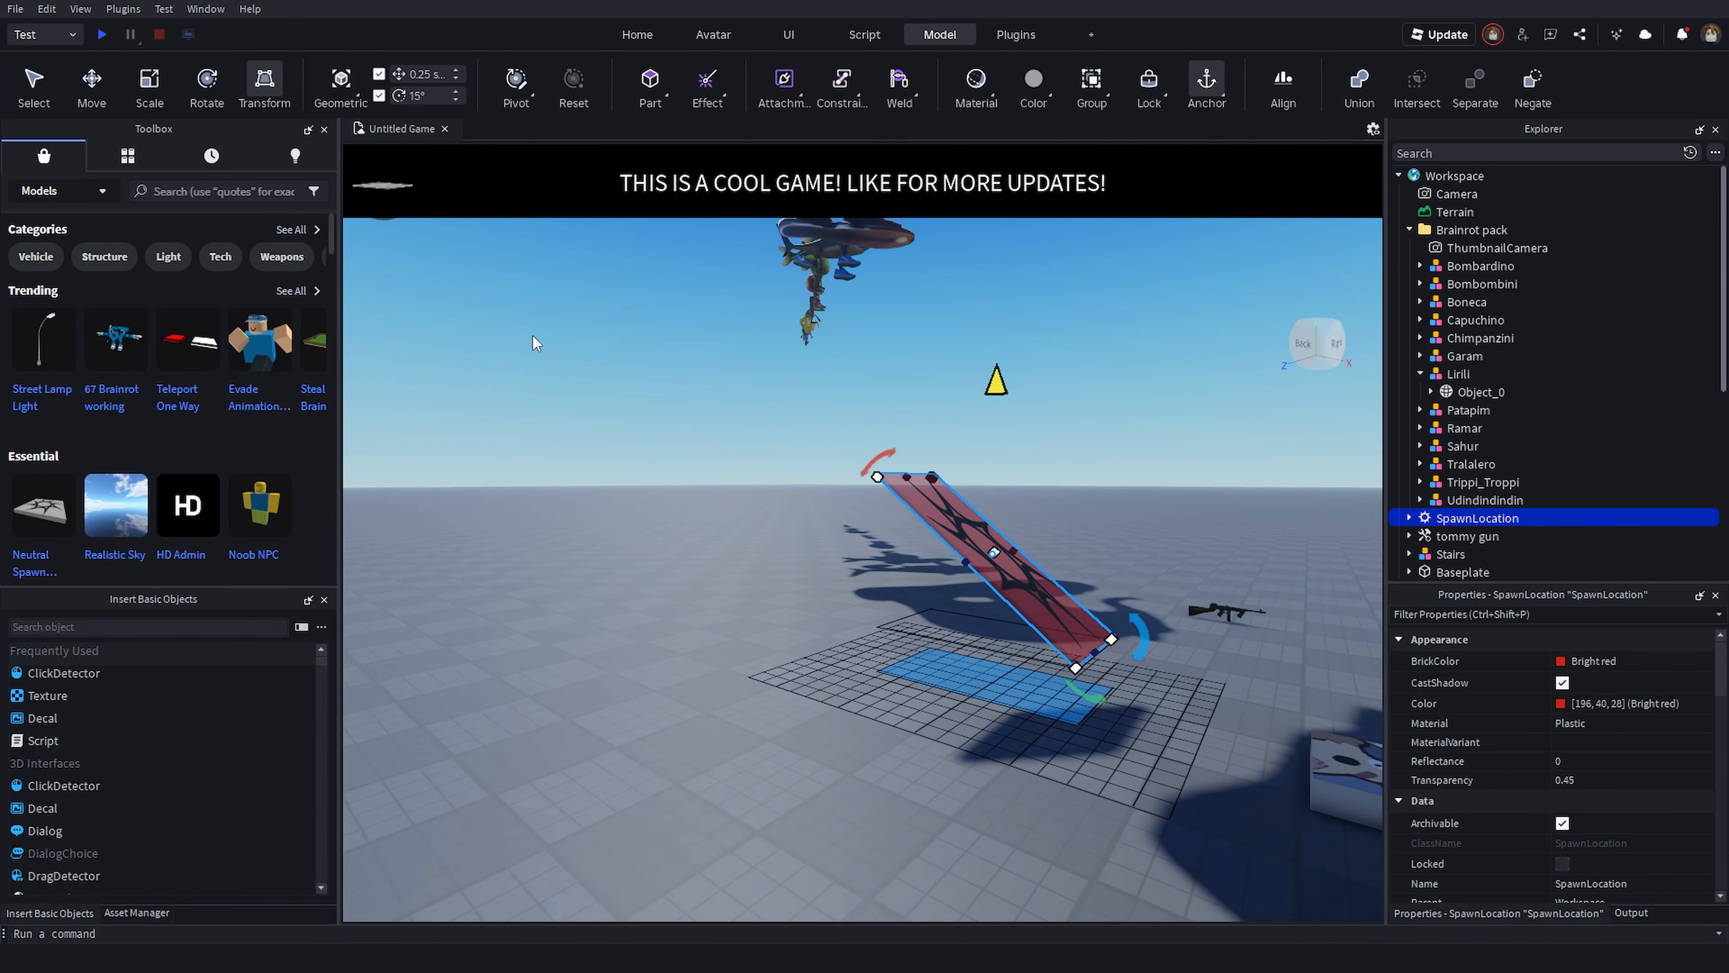
right_click_drag(532, 340, 504, 330)
key("e")
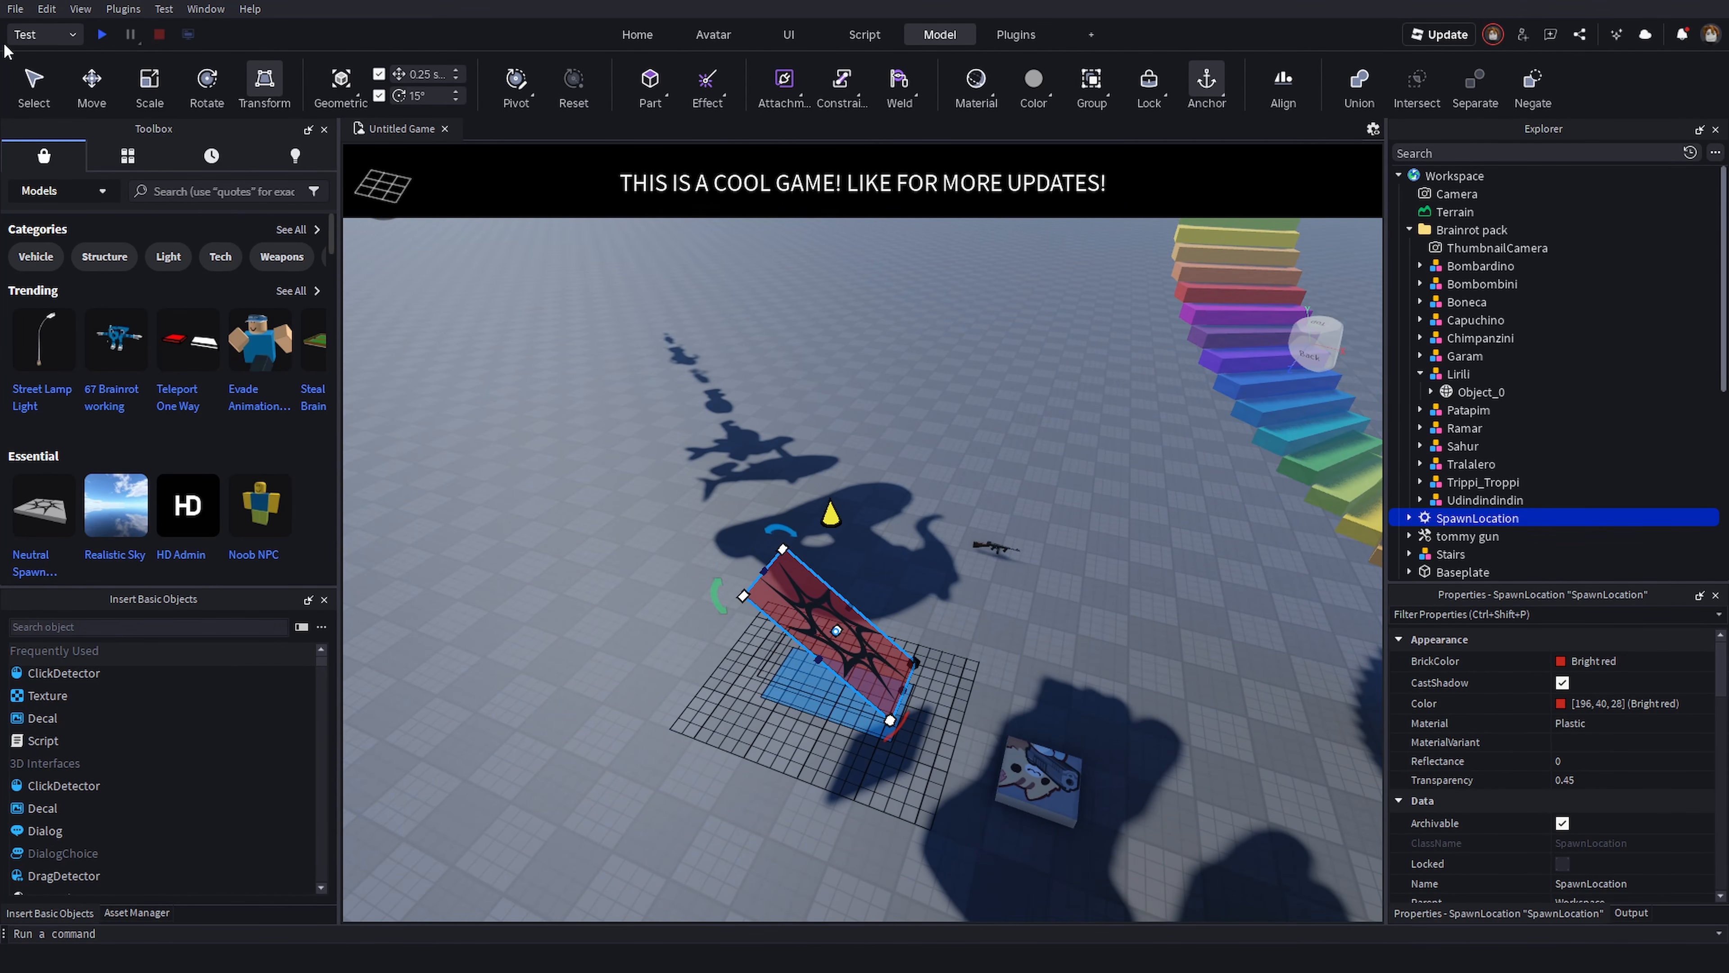
left_click(93, 87)
left_click(610, 356)
key("w")
right_click_drag(610, 357, 629, 394)
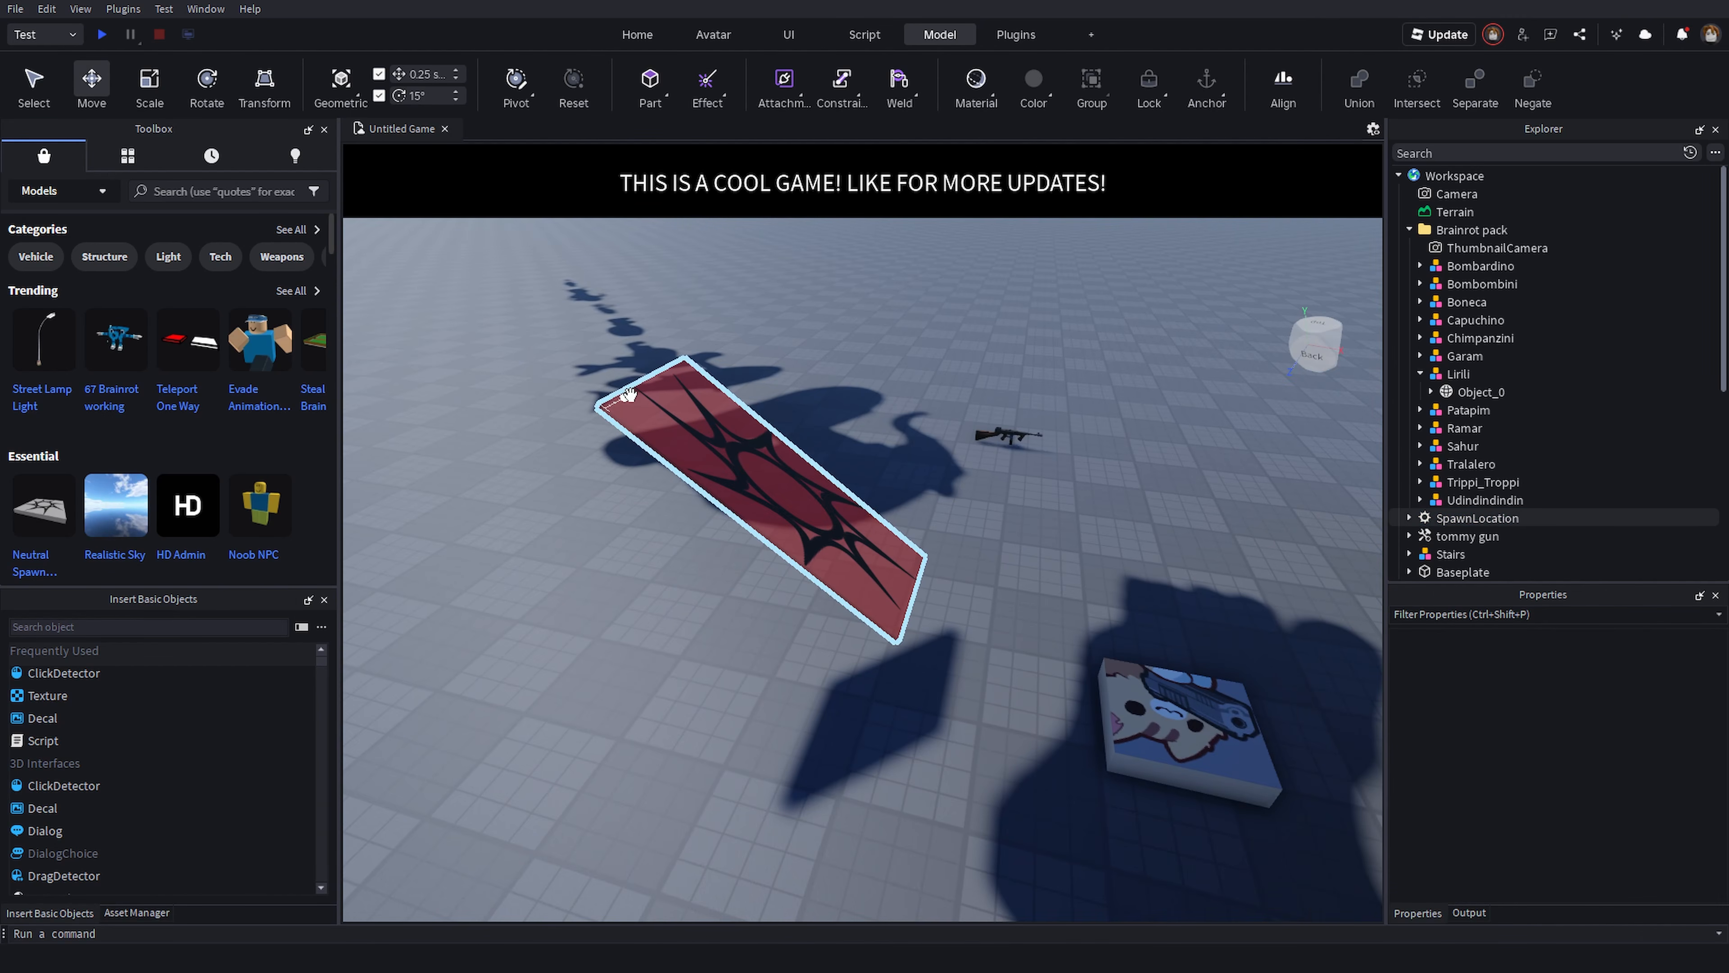
key("d")
right_click_drag(678, 606, 700, 632)
key("s")
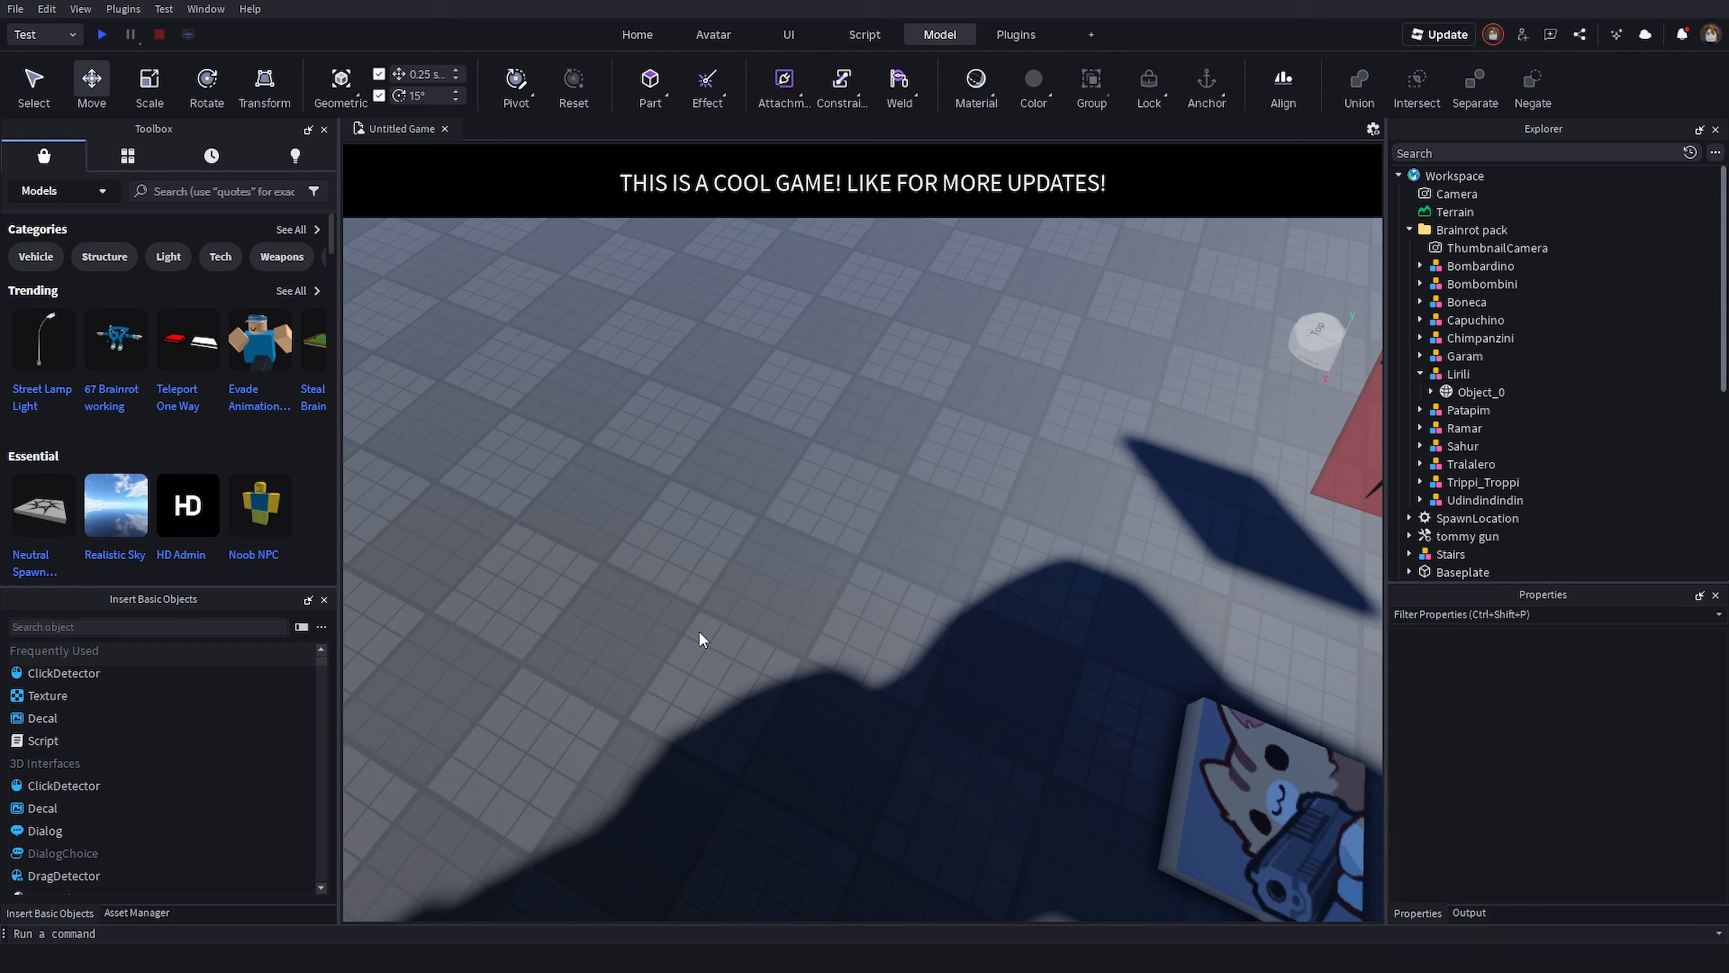
right_click_drag(698, 630, 670, 584)
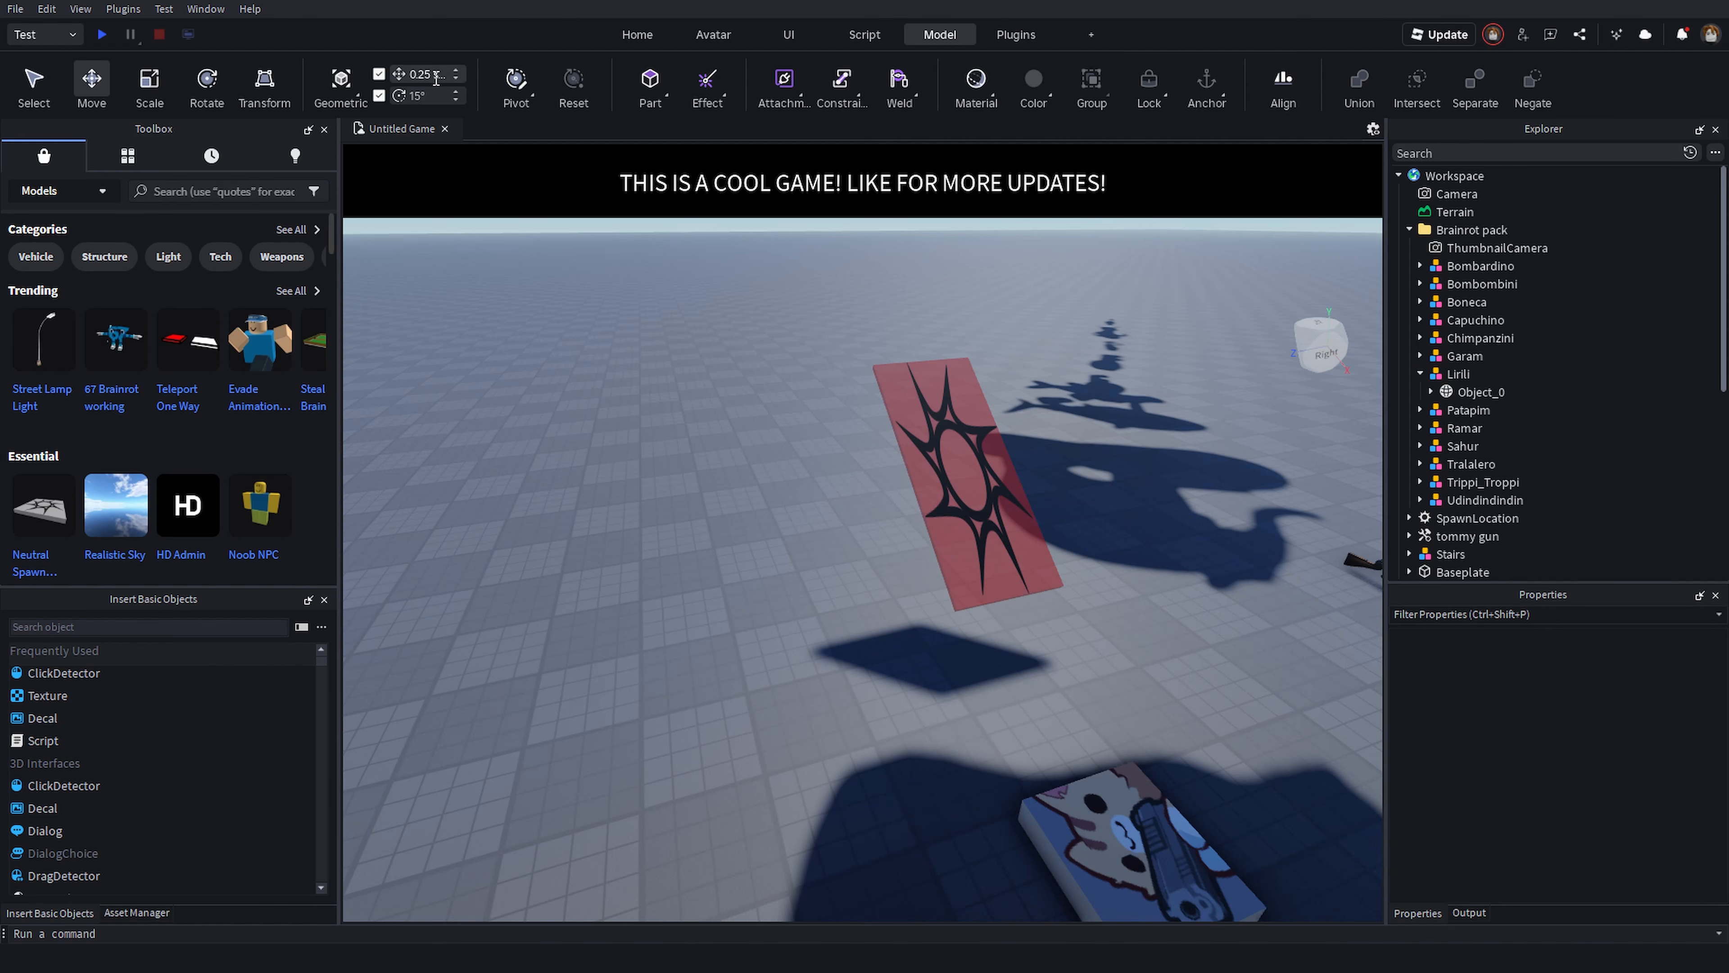
right_click_drag(484, 301, 527, 418)
key("s")
right_click_drag(888, 608, 823, 613)
right_click(930, 581)
scroll(789, 528, "up", 3)
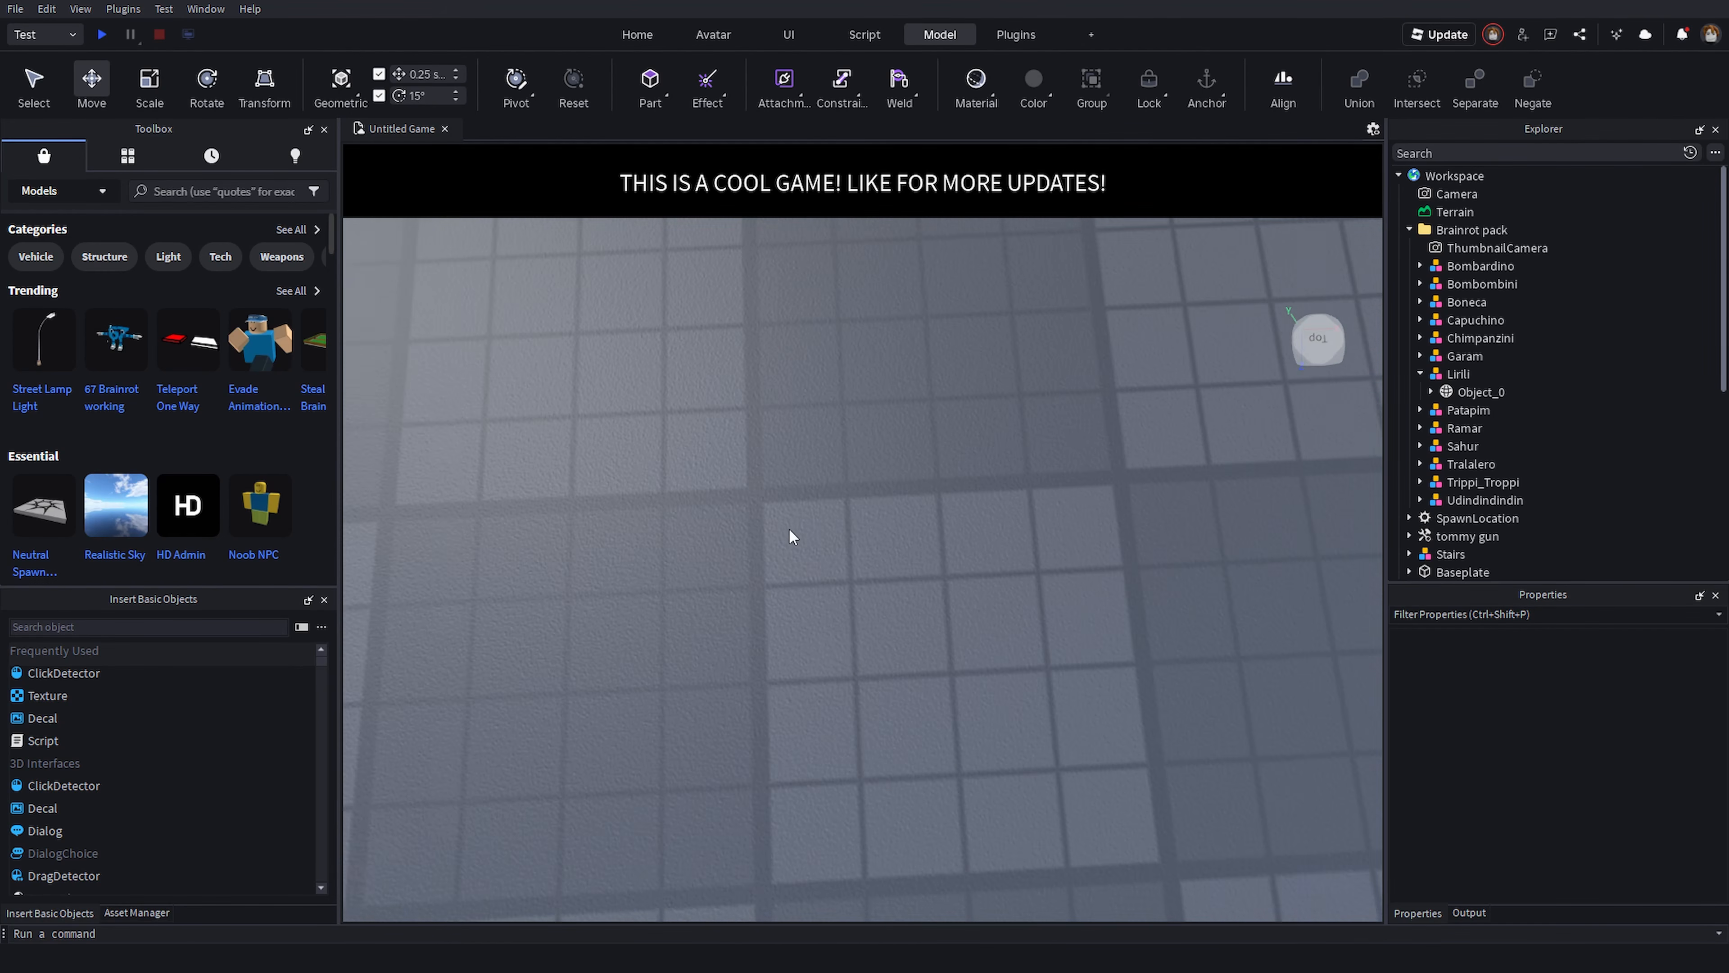
- Insert a Part through the basic objects search and drag it across the baseplate
right_click_drag(792, 513, 792, 514)
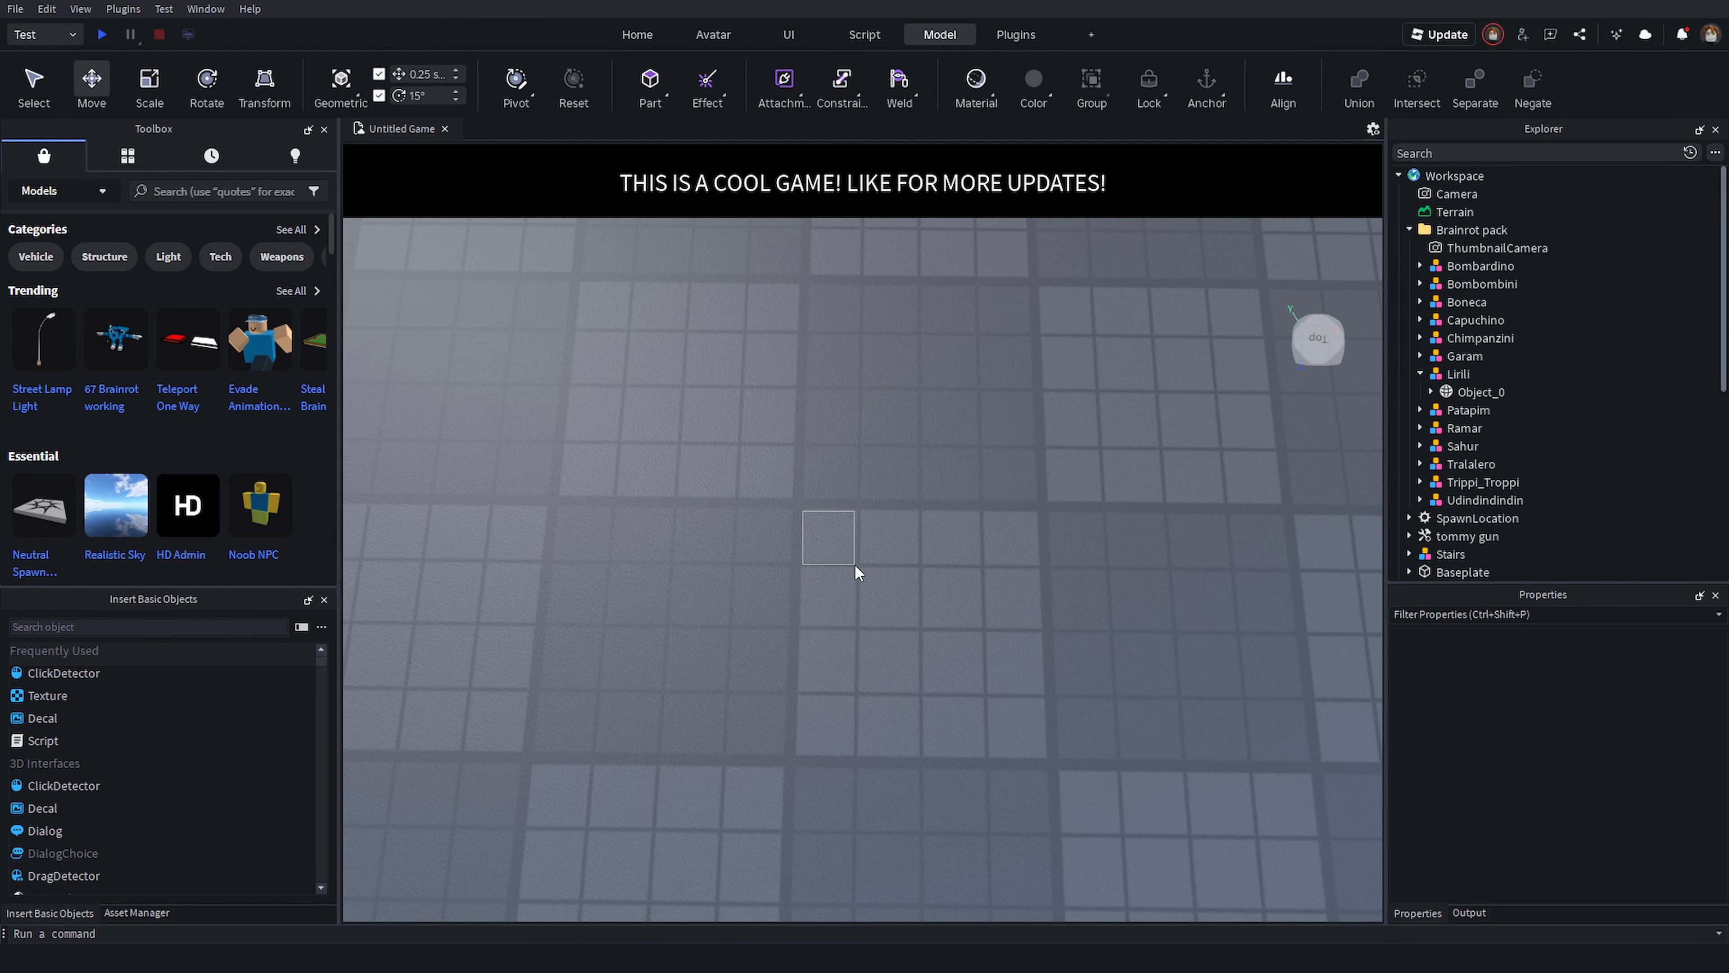
right_click_drag(854, 562, 853, 563)
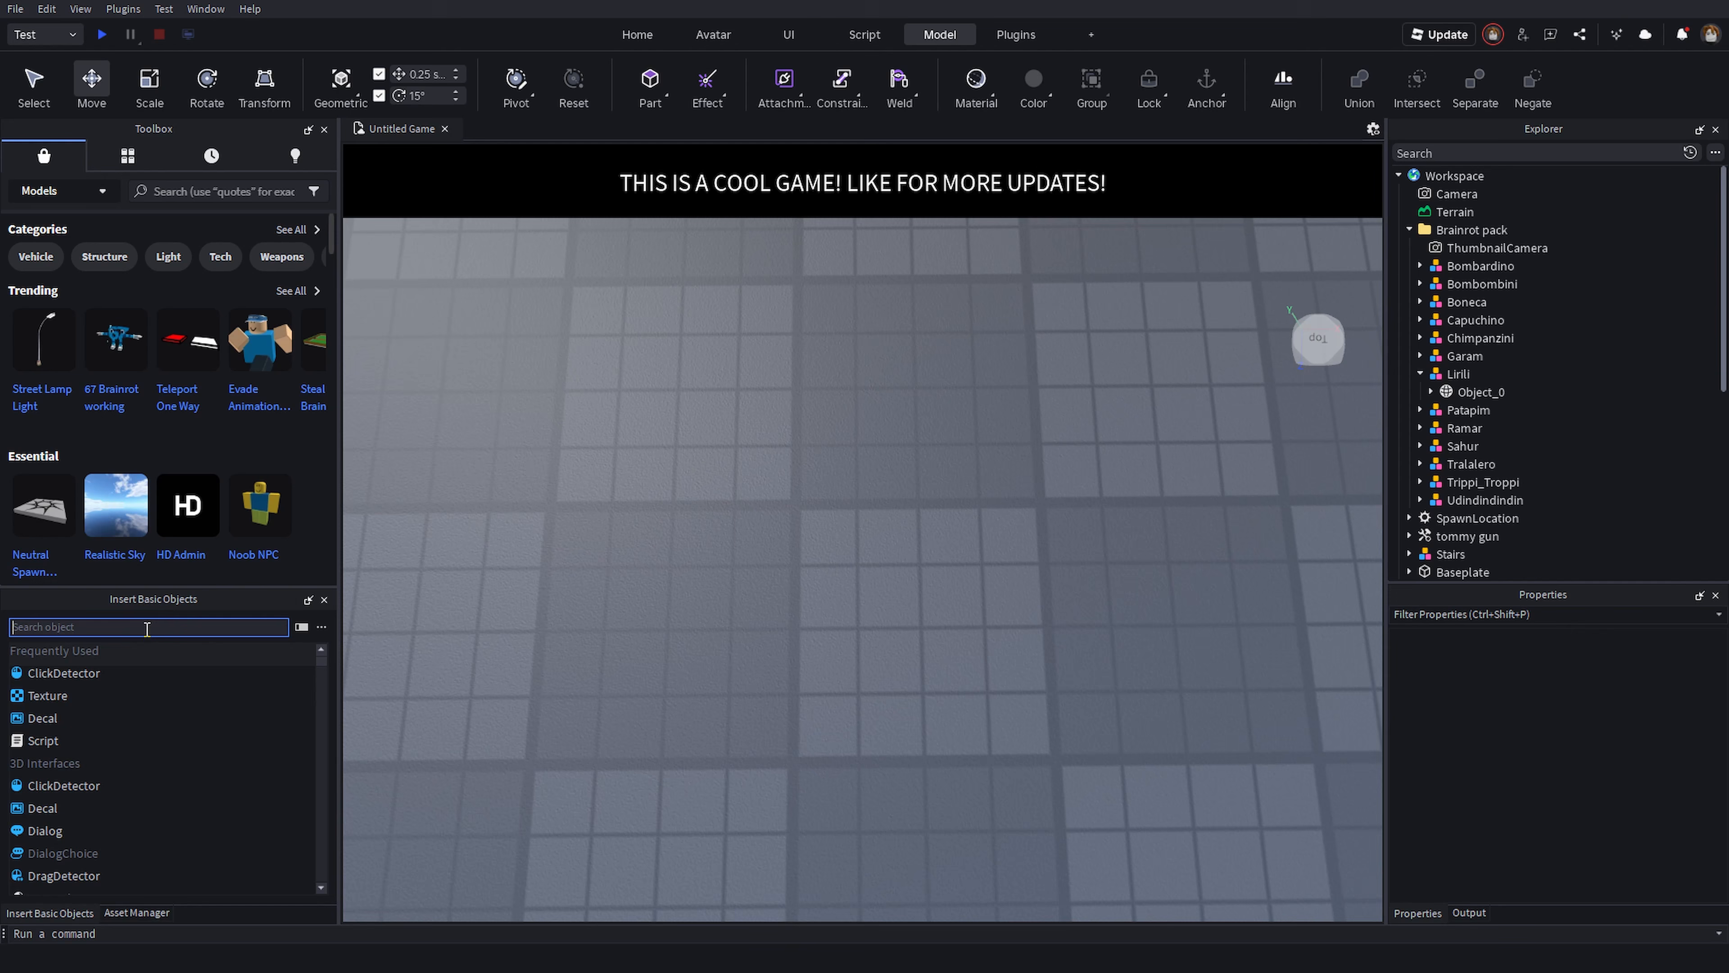
type("part")
key("Return")
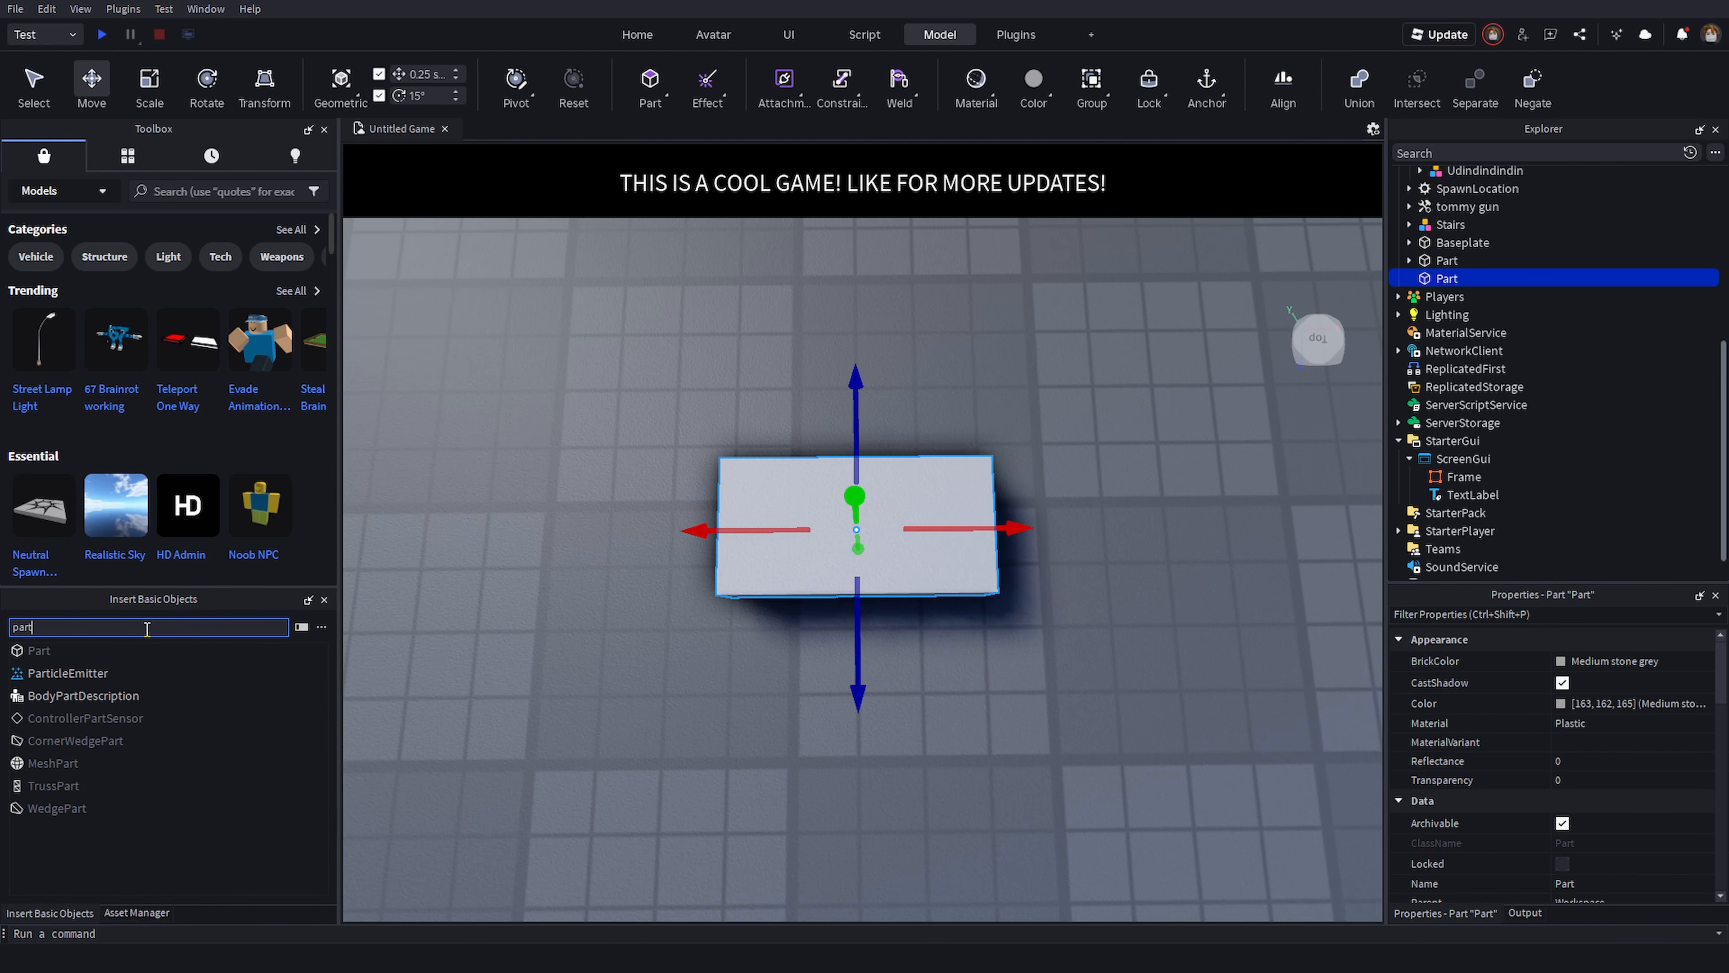
left_click_drag(837, 544, 968, 448)
- Set the new part's Size to 1, 1, 1 in its properties
scroll(1560, 750, "down", 3)
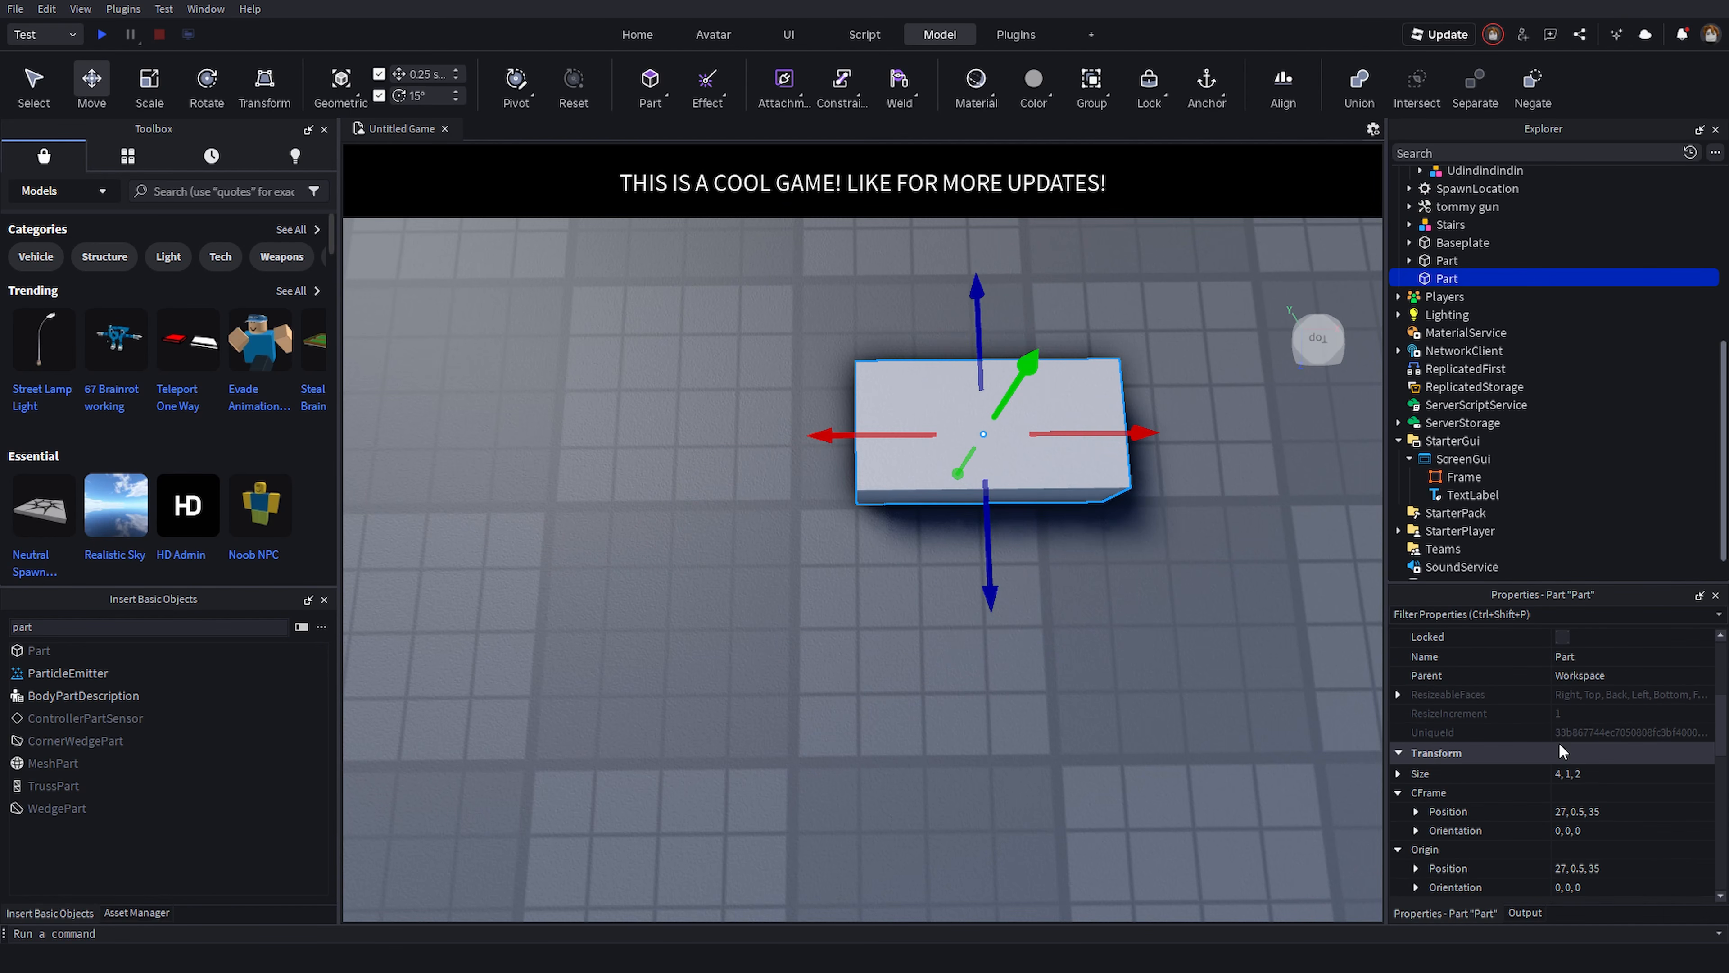
left_click(1586, 771)
type("1")
key("Return")
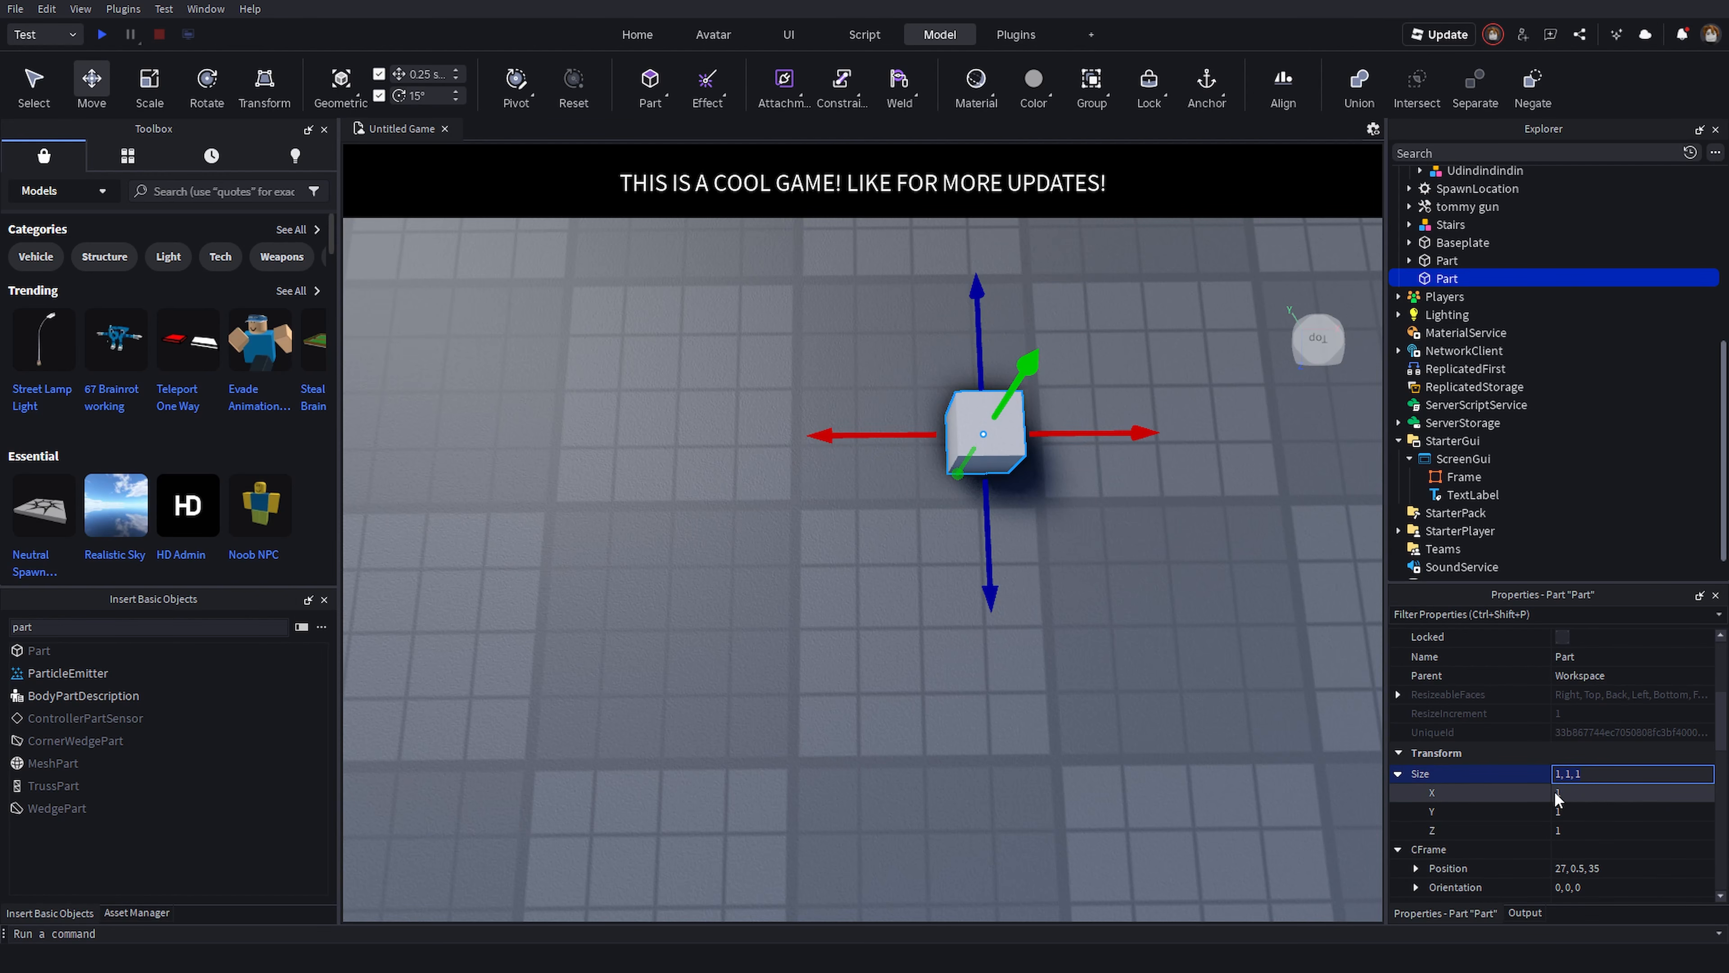
- Drag the small cube to a new spot on the baseplate
left_click(1060, 797)
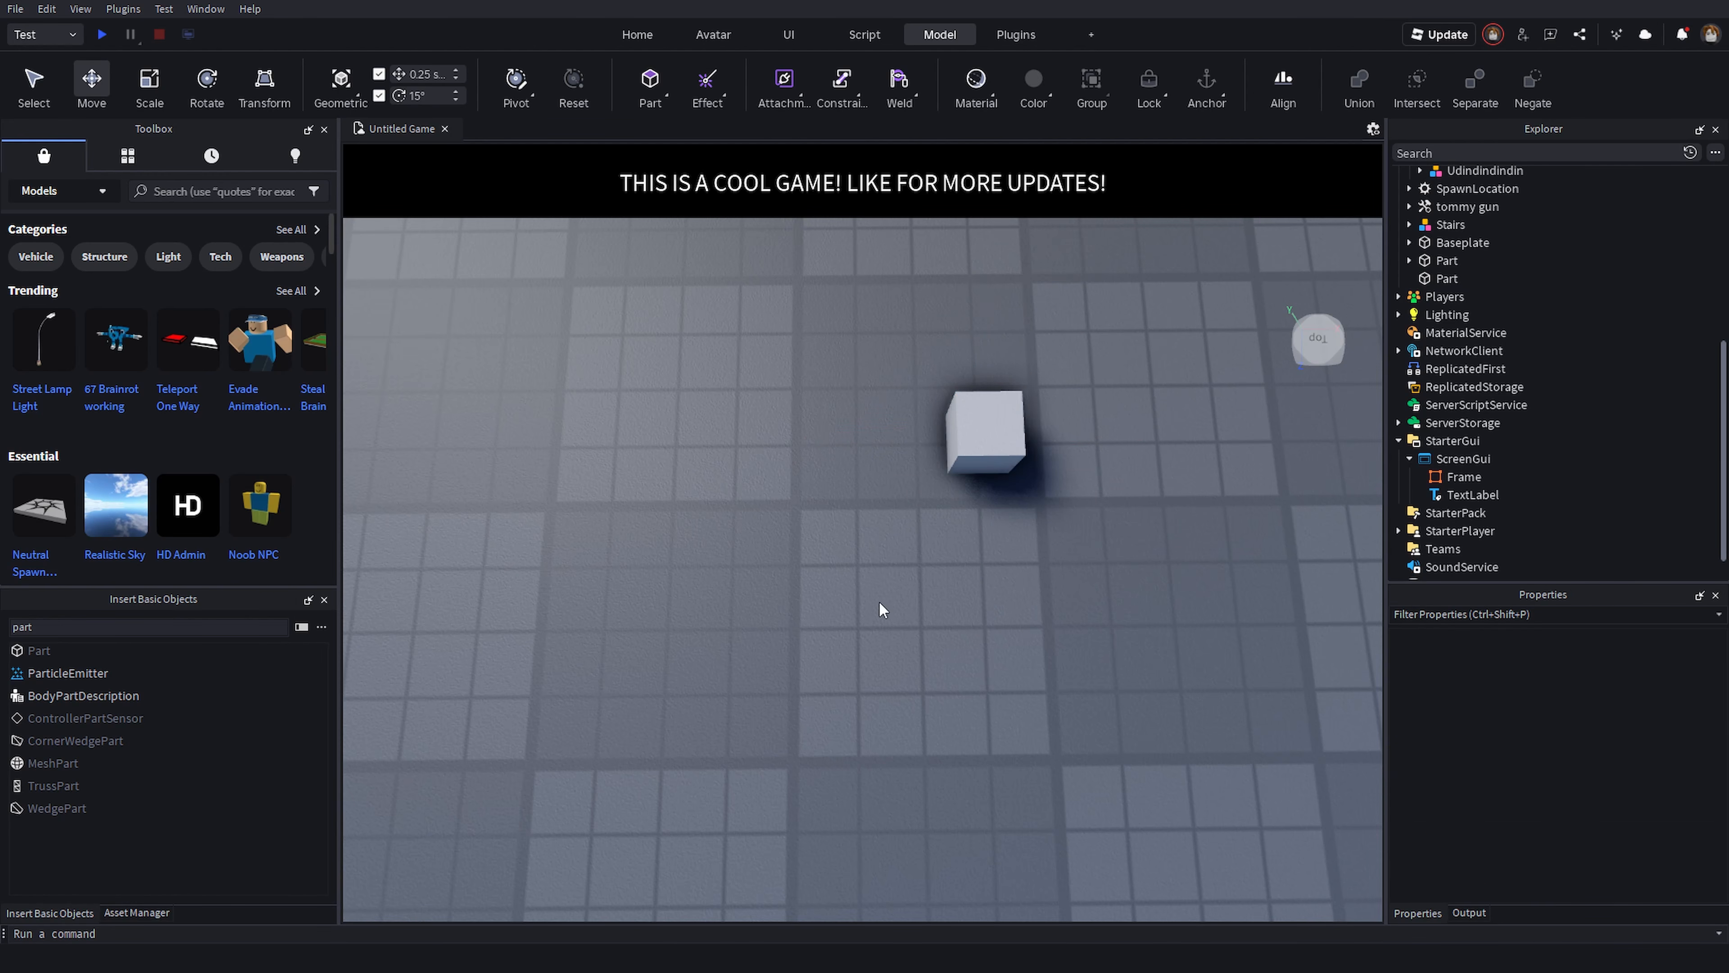
left_click_drag(978, 436, 822, 526)
left_click(973, 591)
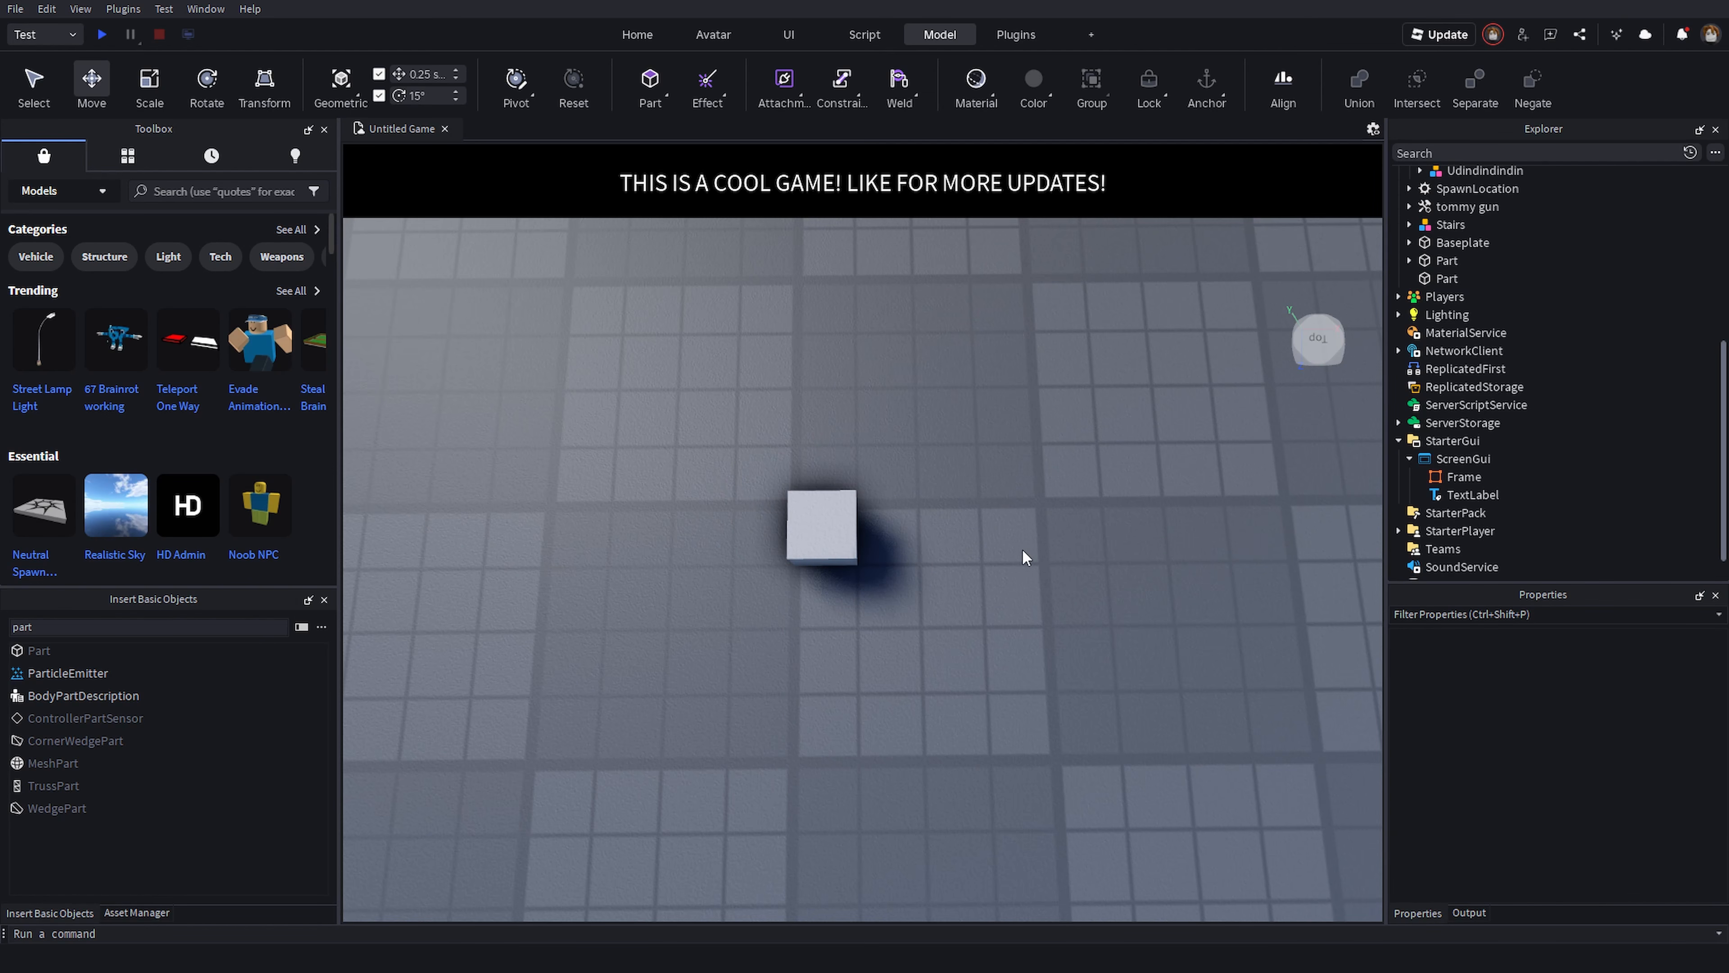
- Select the cube and set the Move tool's snap increment to 10 studs
left_click(818, 523)
left_click(1023, 726)
type("10")
key("Return")
- Lift the cube about 30 studs along its vertical axis and drag it back down to the ground
key("s")
right_click_drag(616, 470, 440, 215)
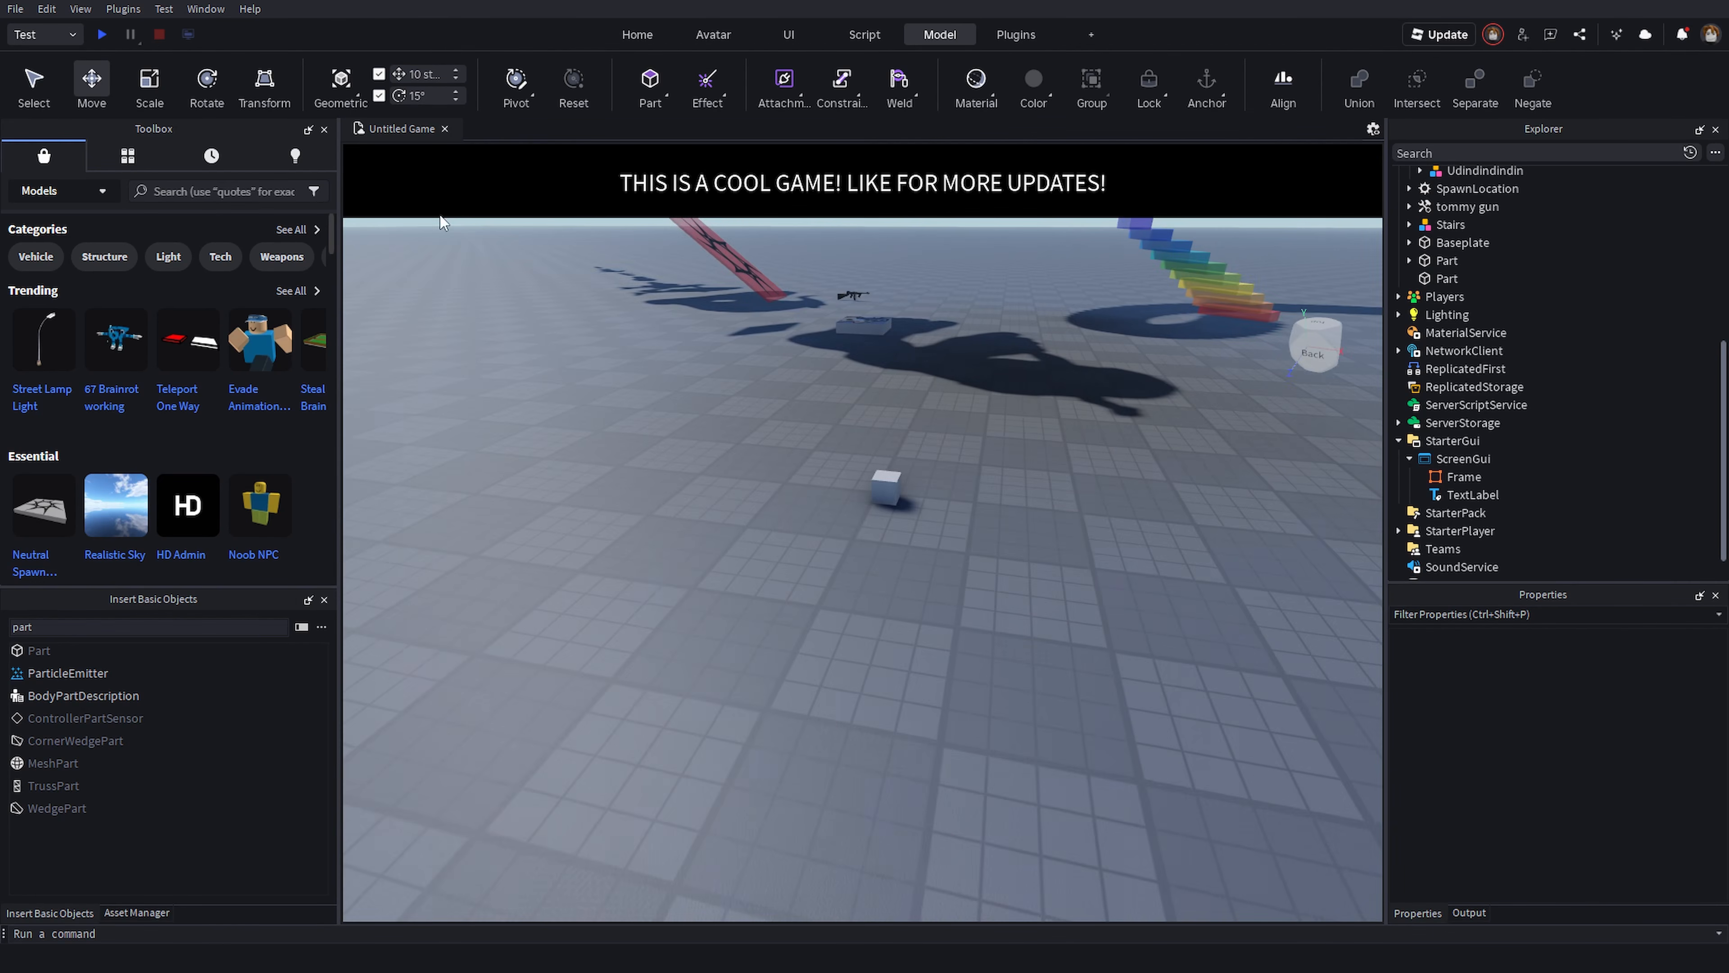
key("s")
key("q")
right_click_drag(902, 443, 897, 417)
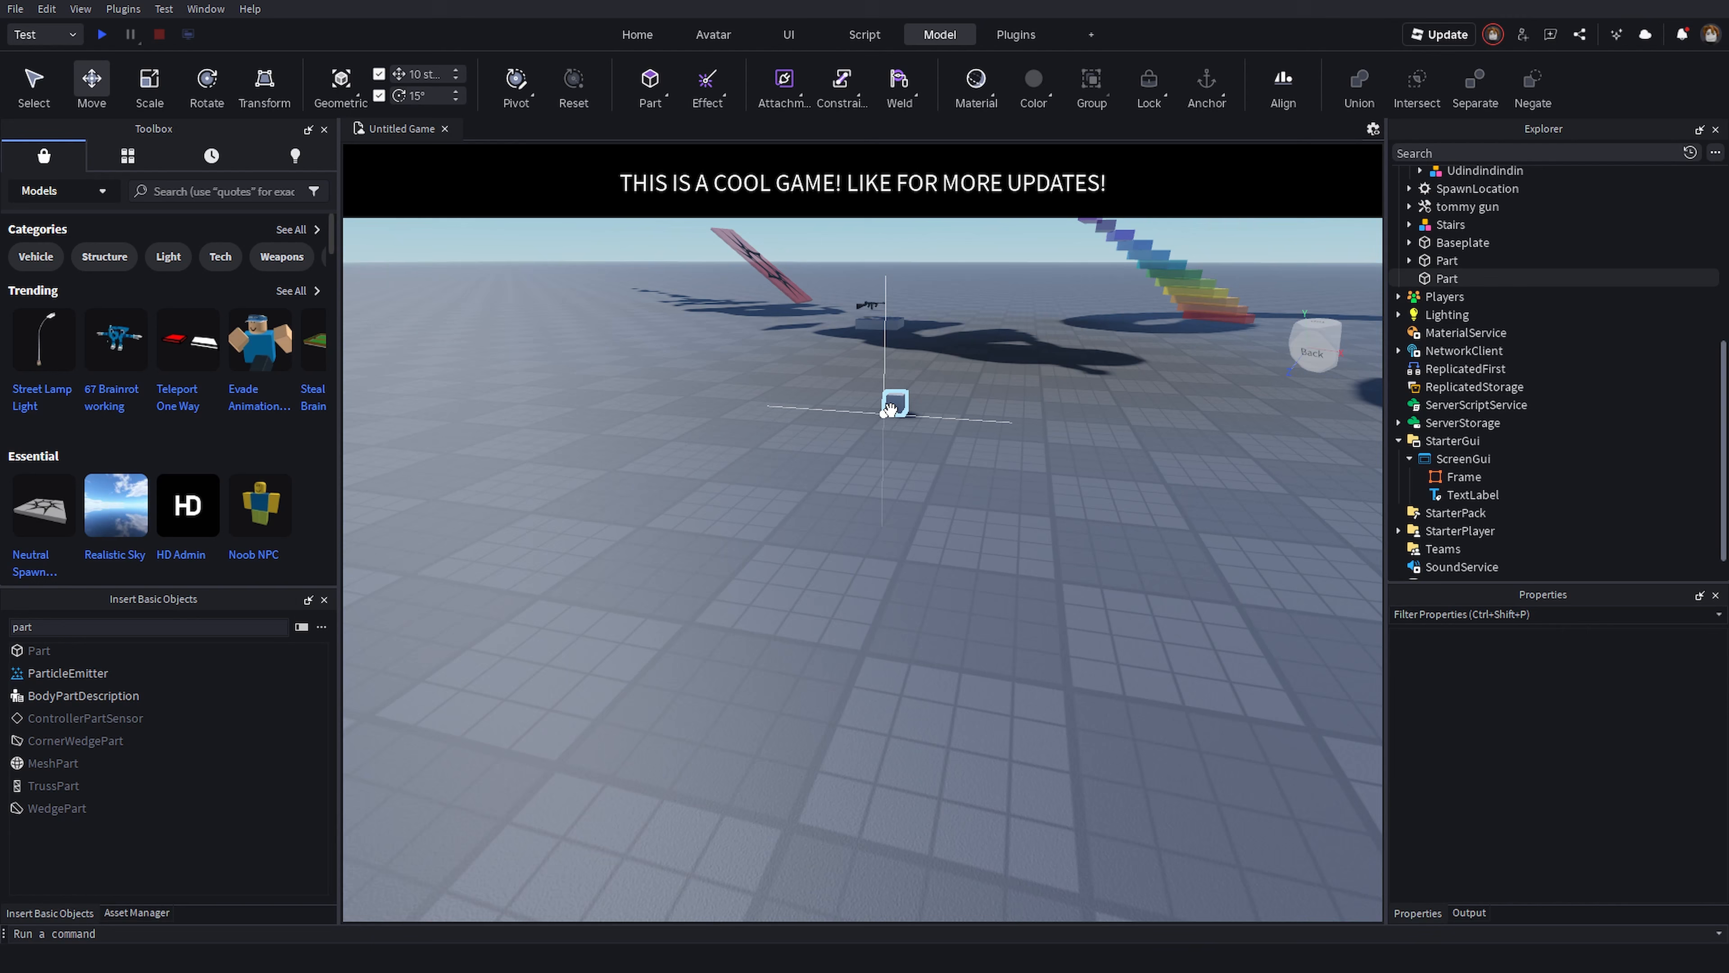
left_click(895, 403)
right_click_drag(940, 566, 925, 409)
left_click_drag(913, 647, 910, 625)
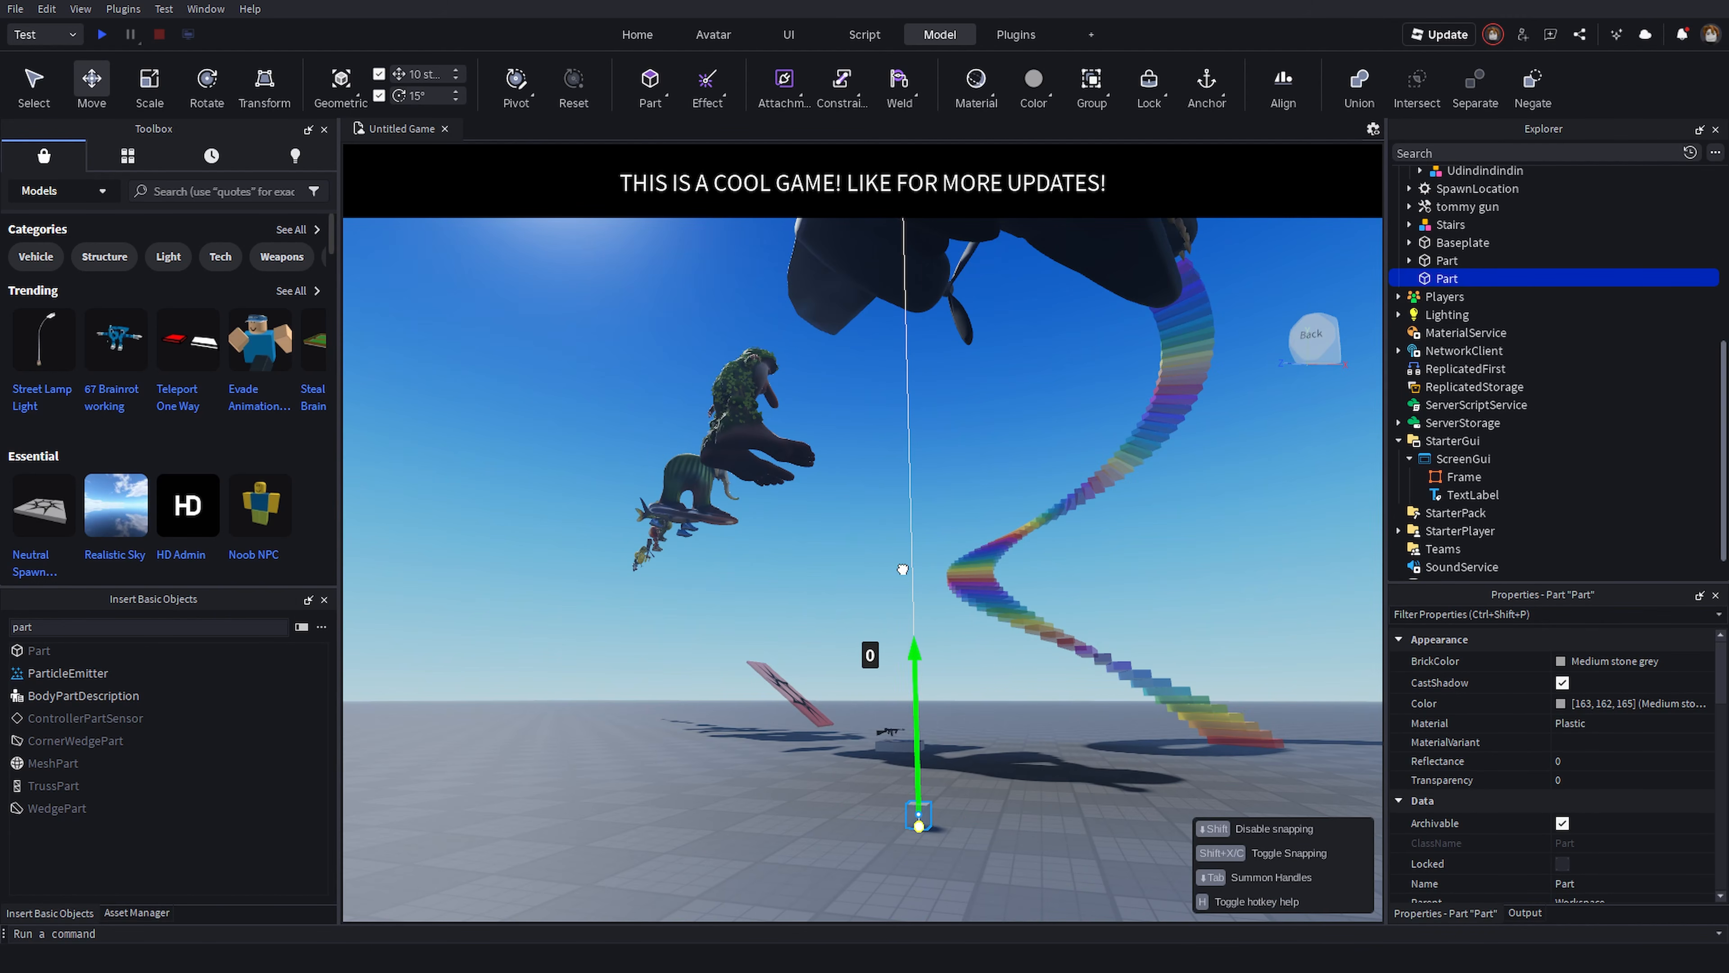
left_click_drag(900, 479, 900, 405)
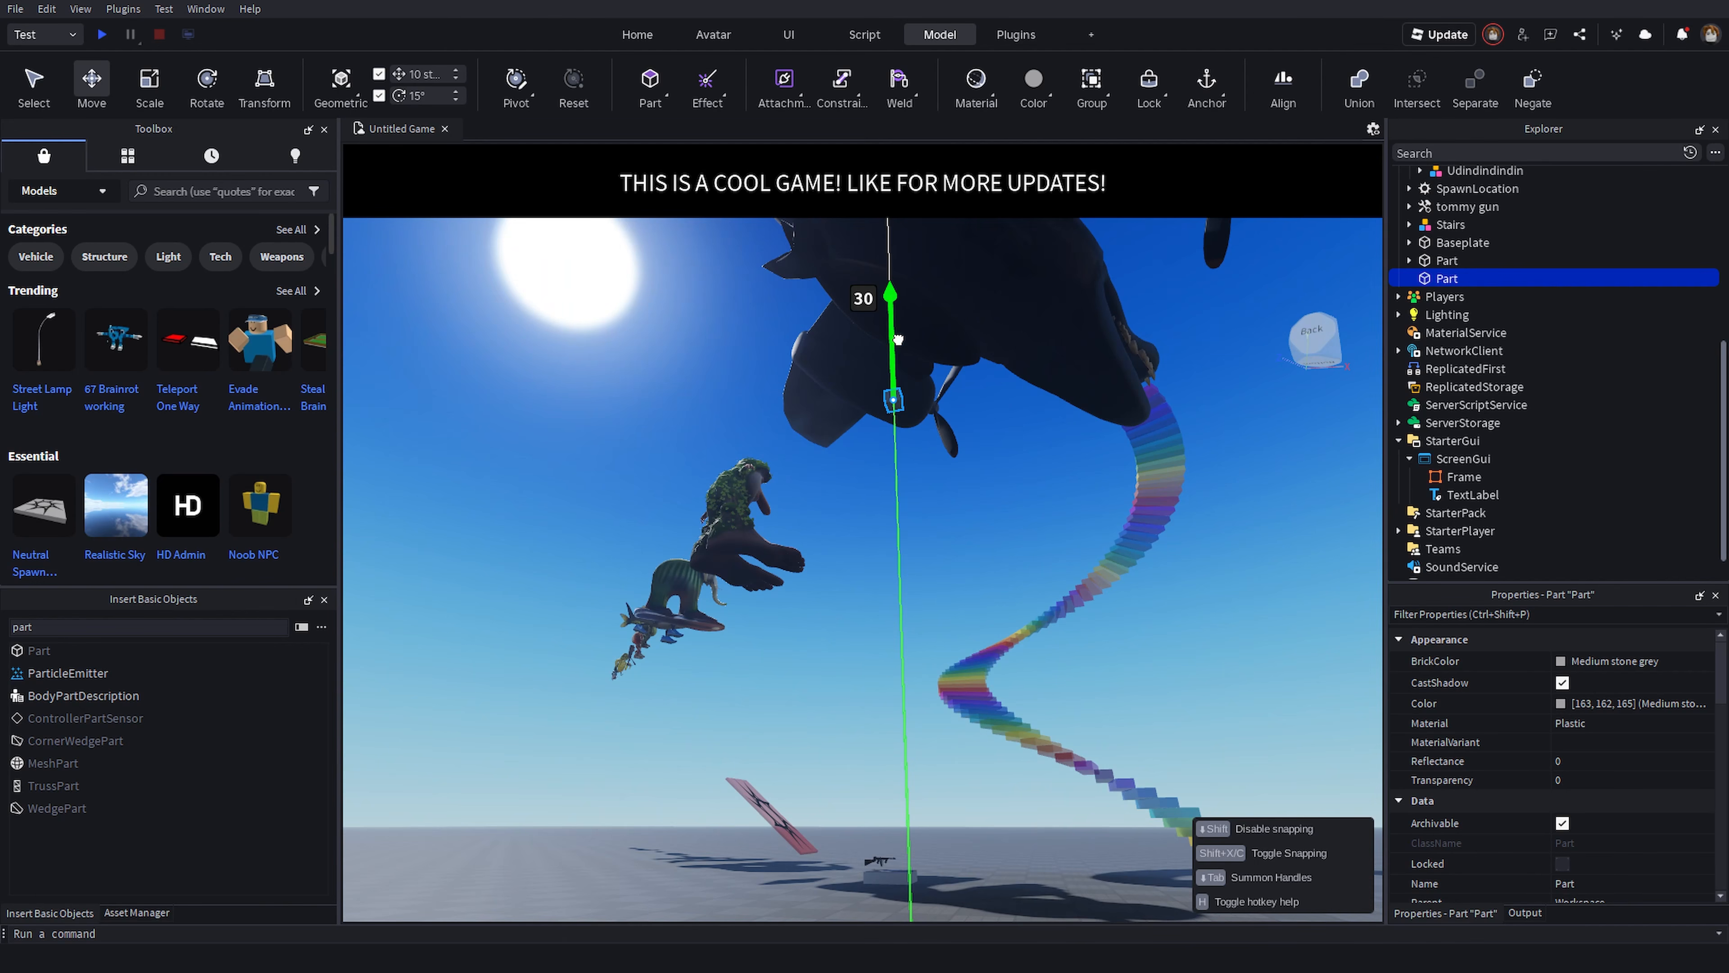
left_click_drag(897, 339, 908, 395)
right_click_drag(909, 395, 891, 504)
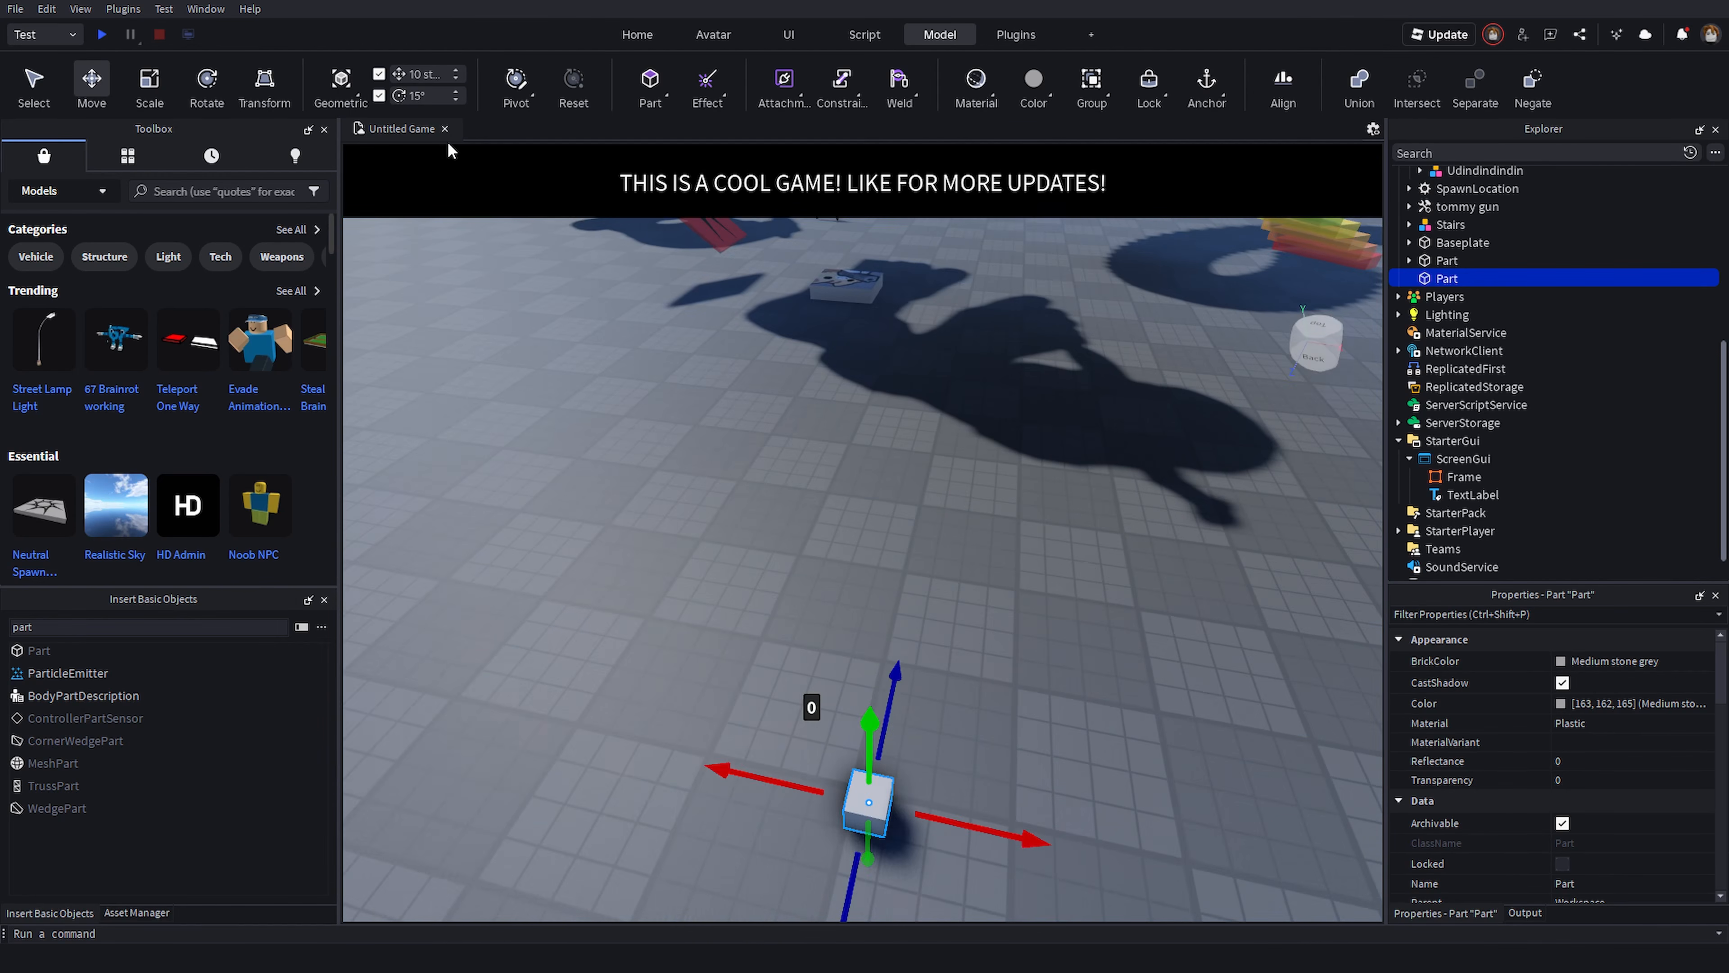
- Switch to the Rotate tool and rotate the cube 90 degrees around its green ring
key("e")
right_click_drag(547, 312, 549, 371)
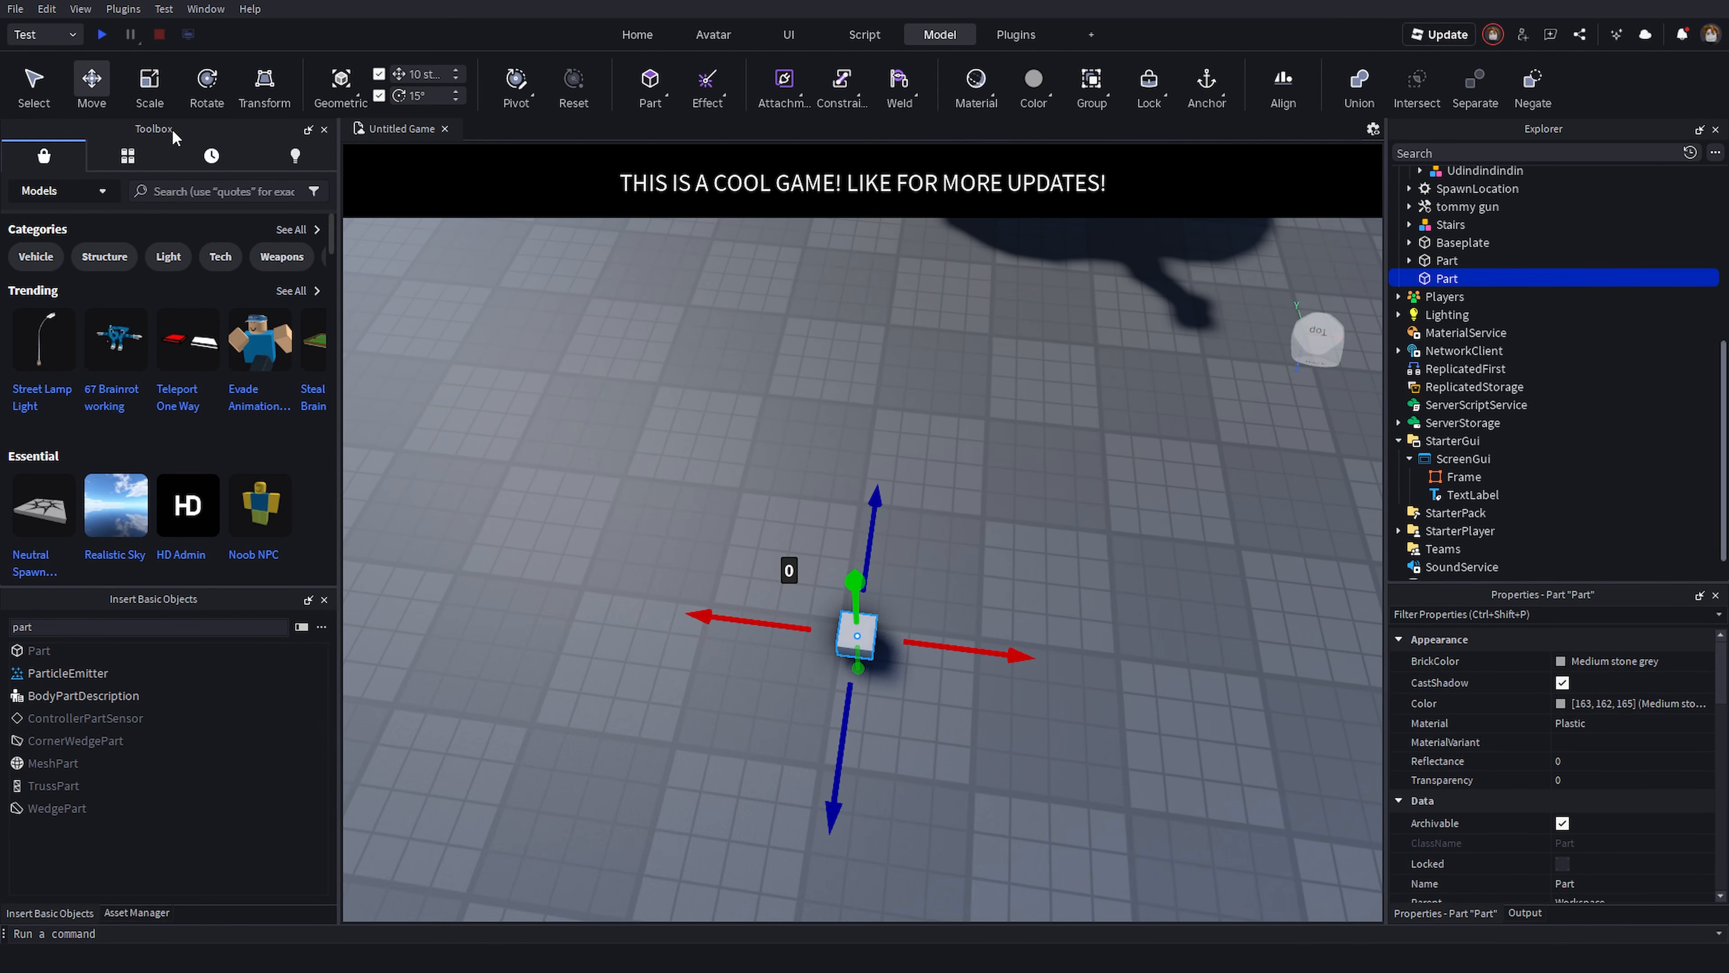
left_click(196, 99)
right_click_drag(813, 354, 822, 406)
scroll(823, 405, "up", 4)
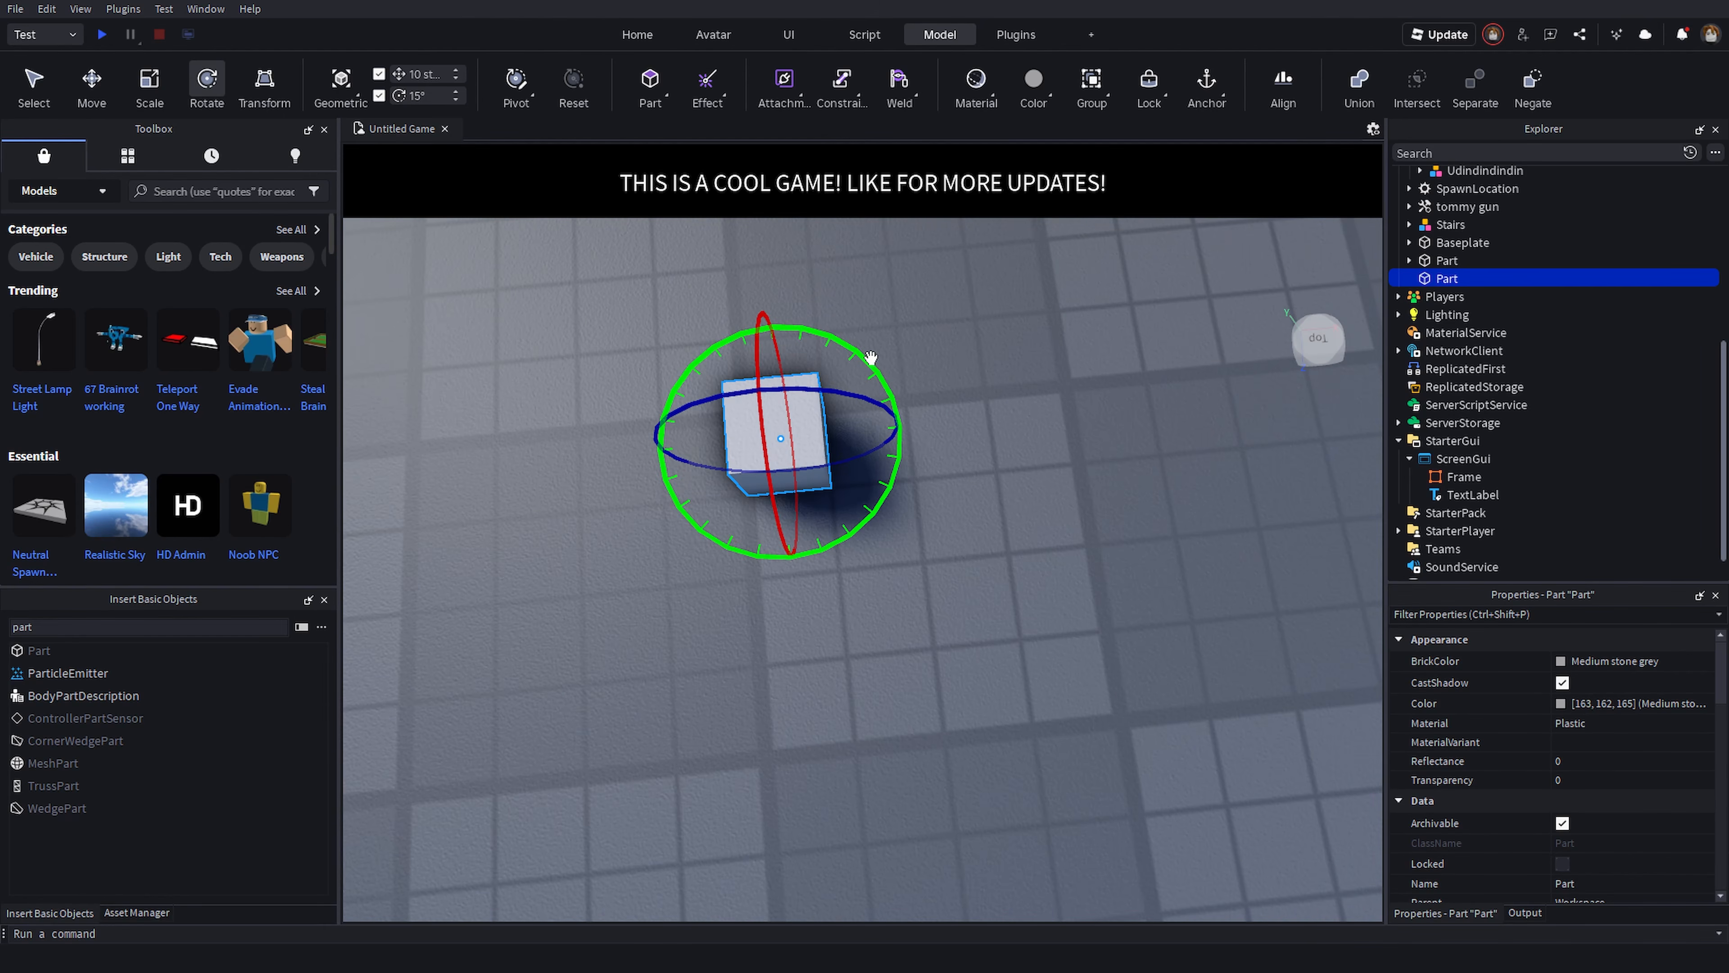
left_click_drag(853, 350, 873, 380)
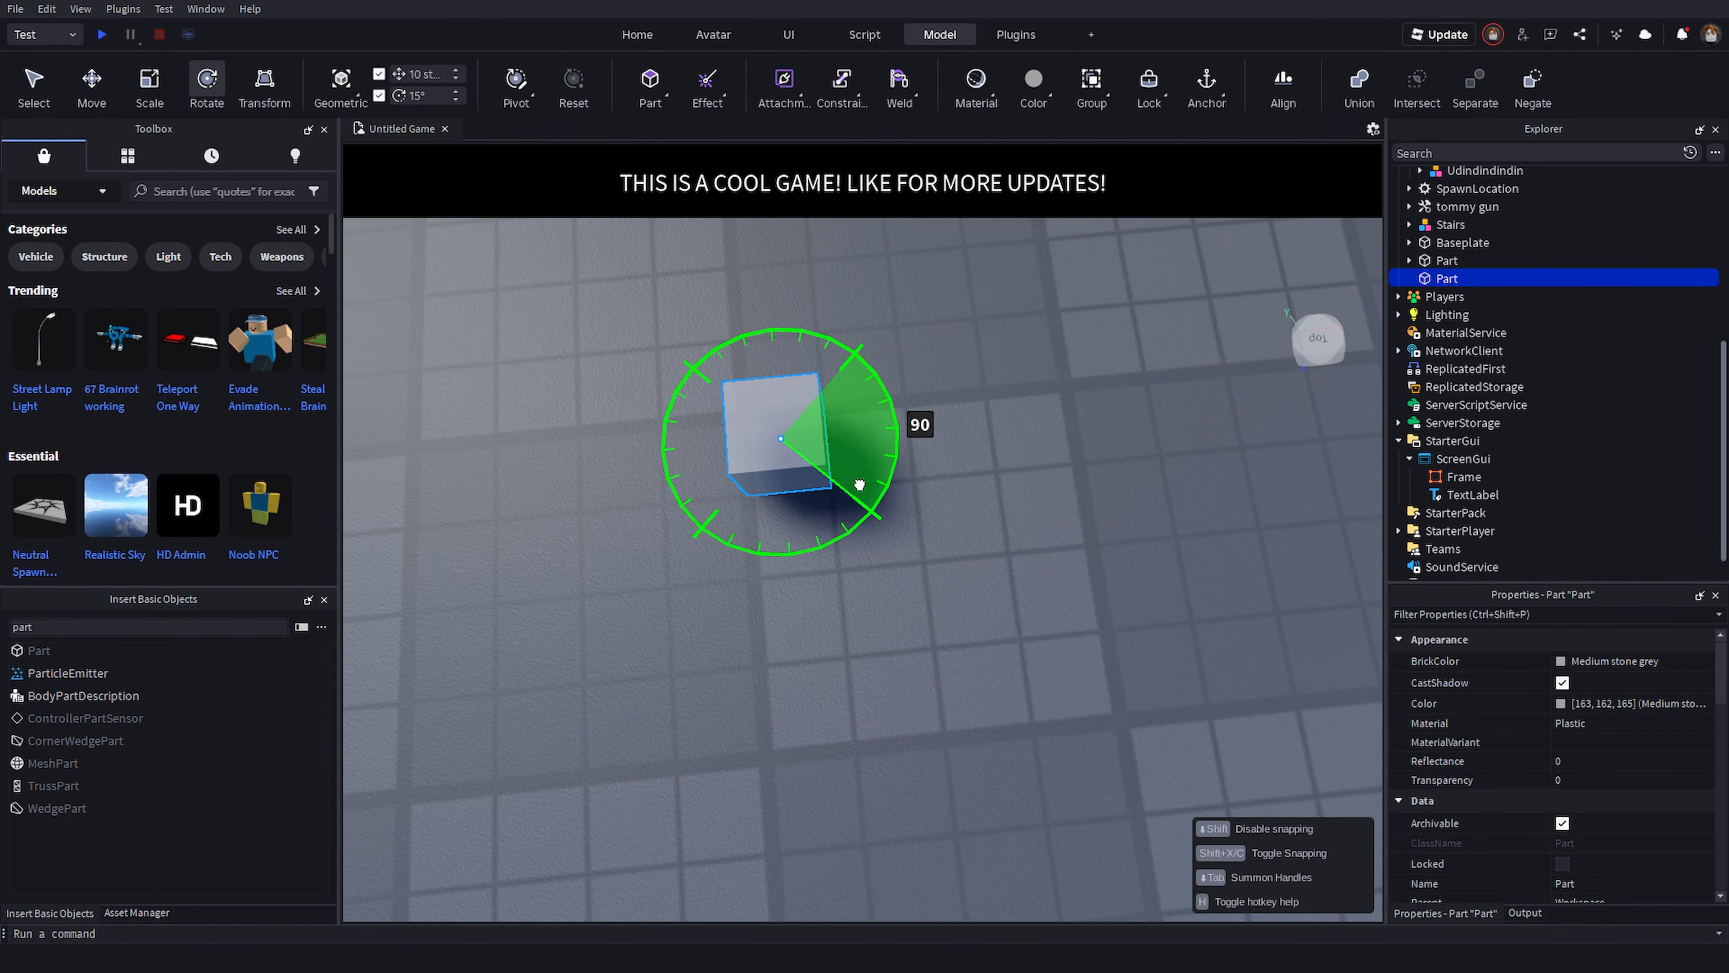
- Set the rotation snap increment to 45° and rotate the cube again
left_click_drag(859, 484, 859, 484)
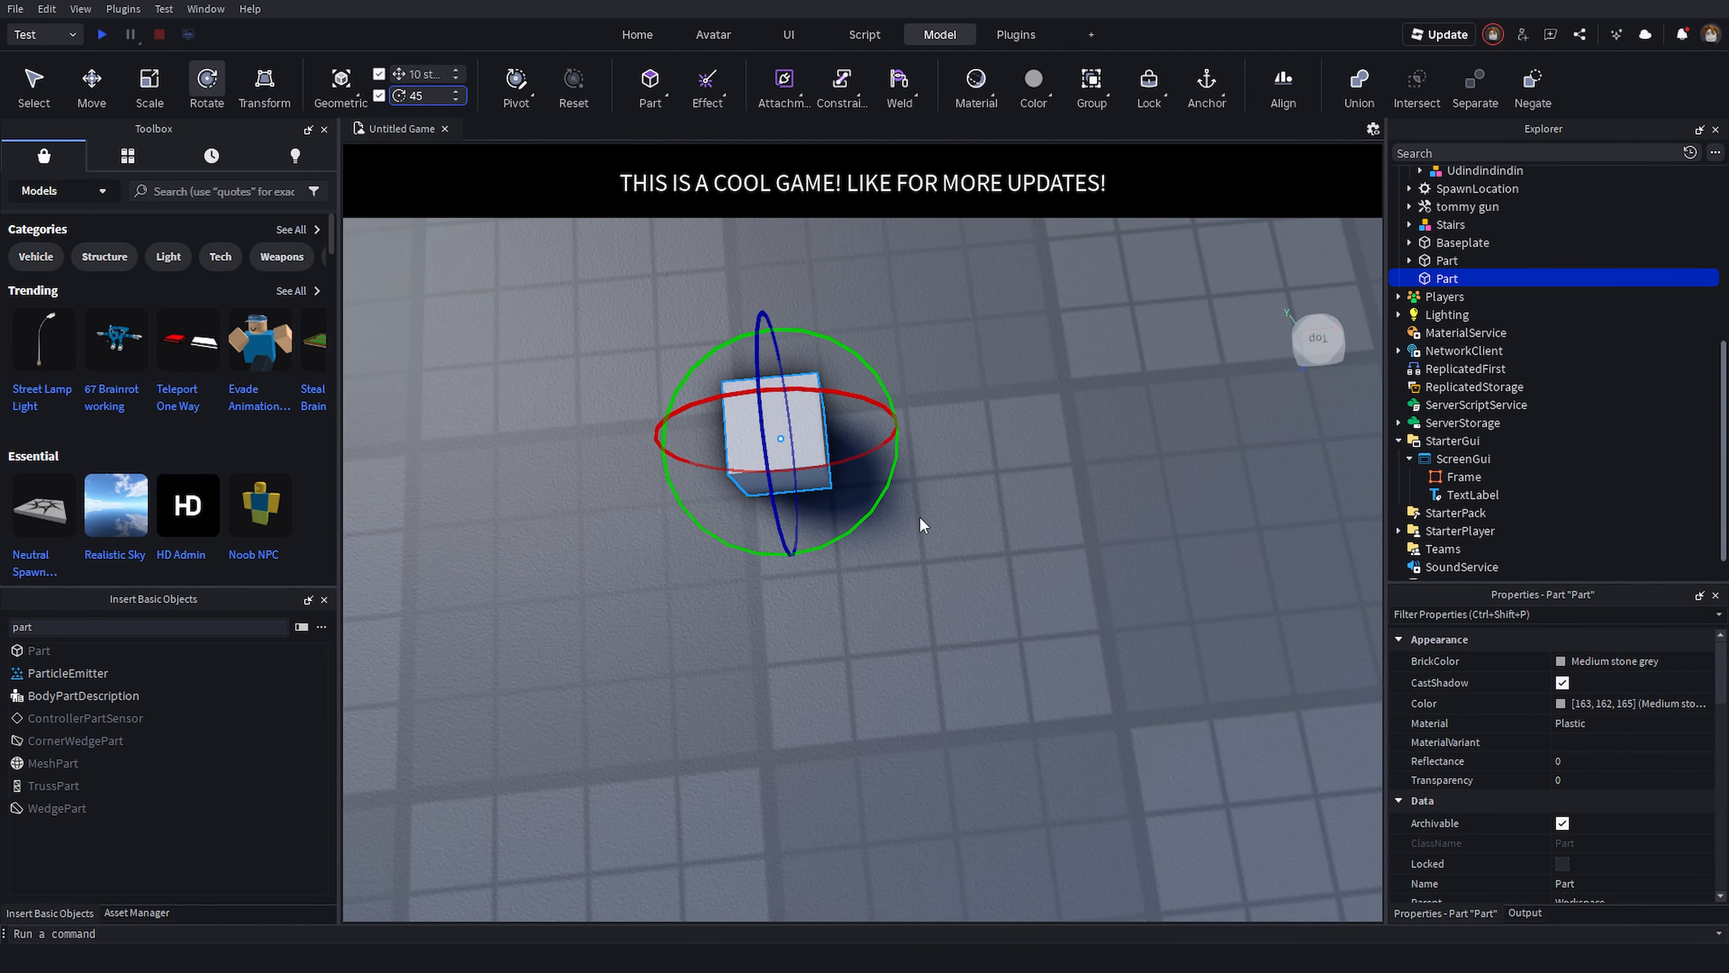
left_click_drag(871, 503, 804, 559)
- Switch to the Select tool and set the snap increments back to 1 stud and 15°
left_click(34, 87)
scroll(798, 494, "down", 6)
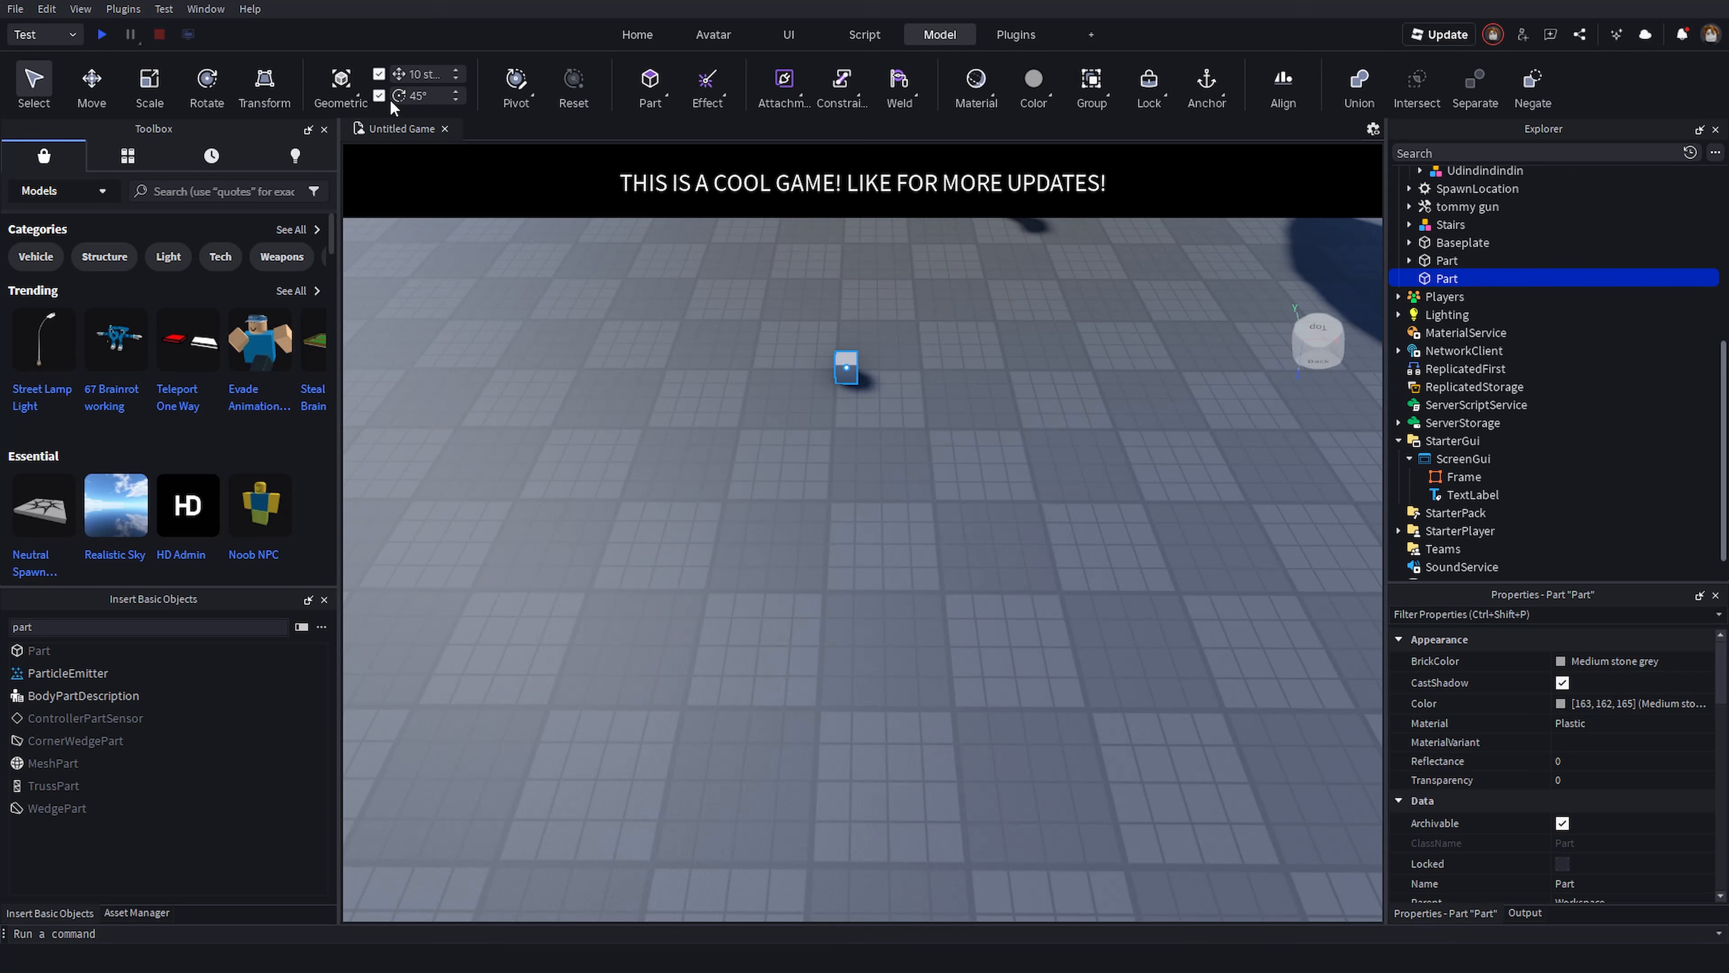
left_click(747, 484)
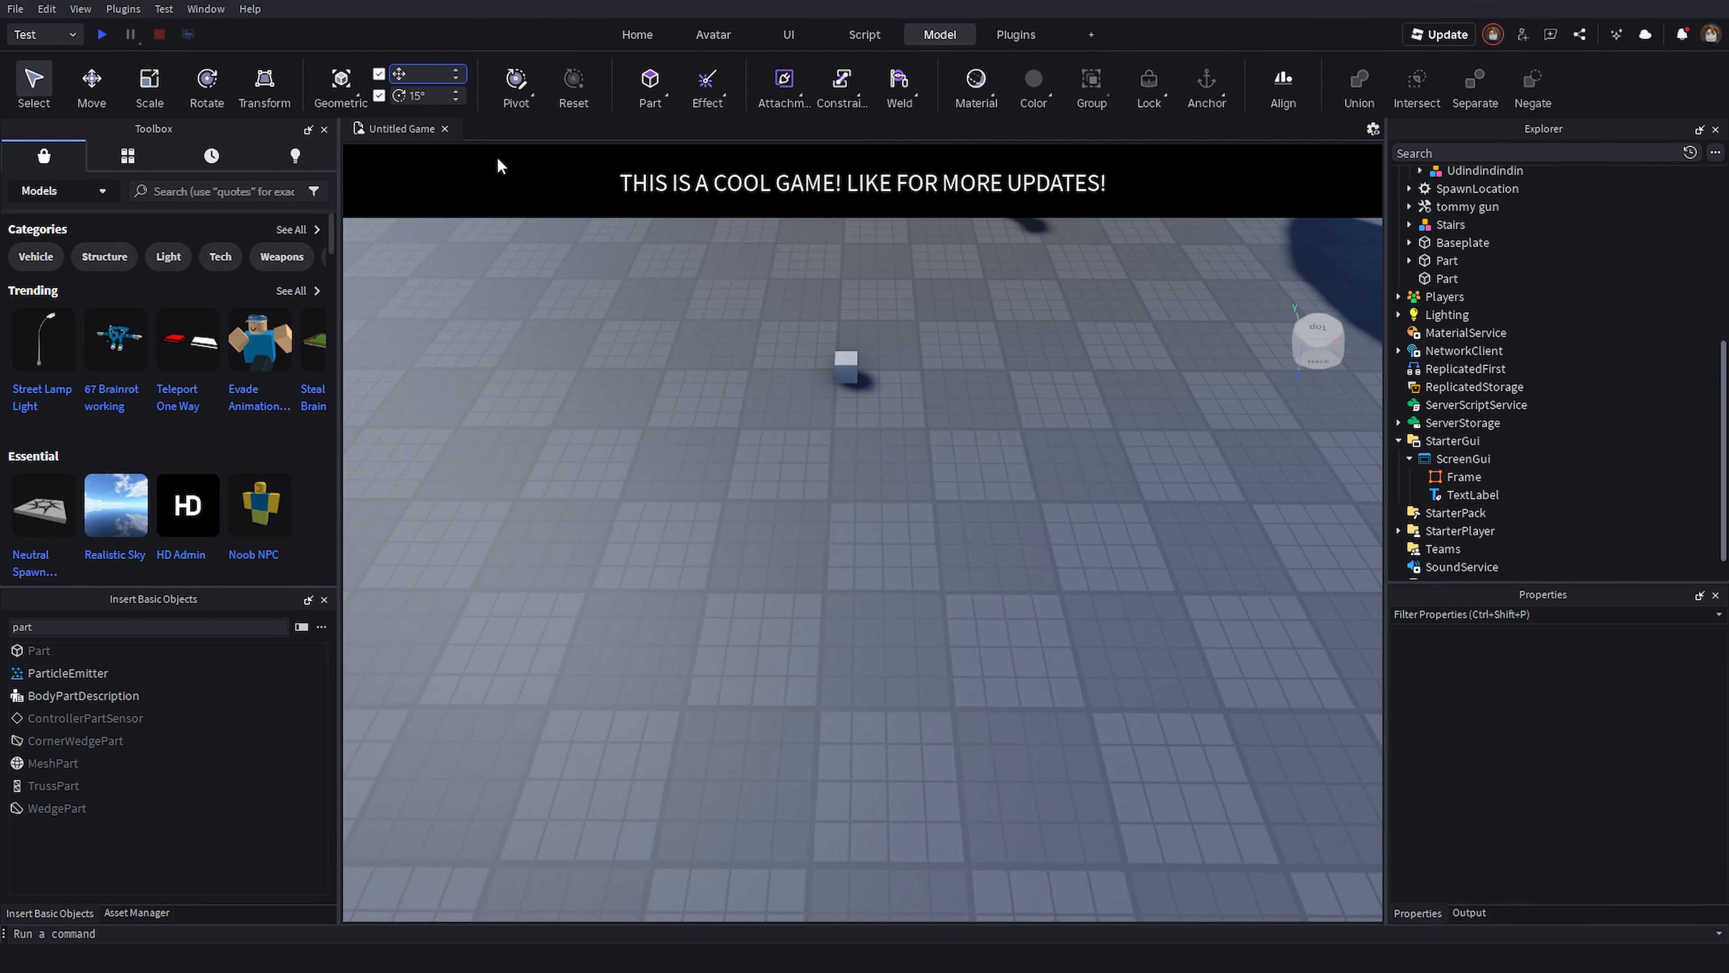
left_click_drag(848, 368, 912, 481)
left_click(876, 585)
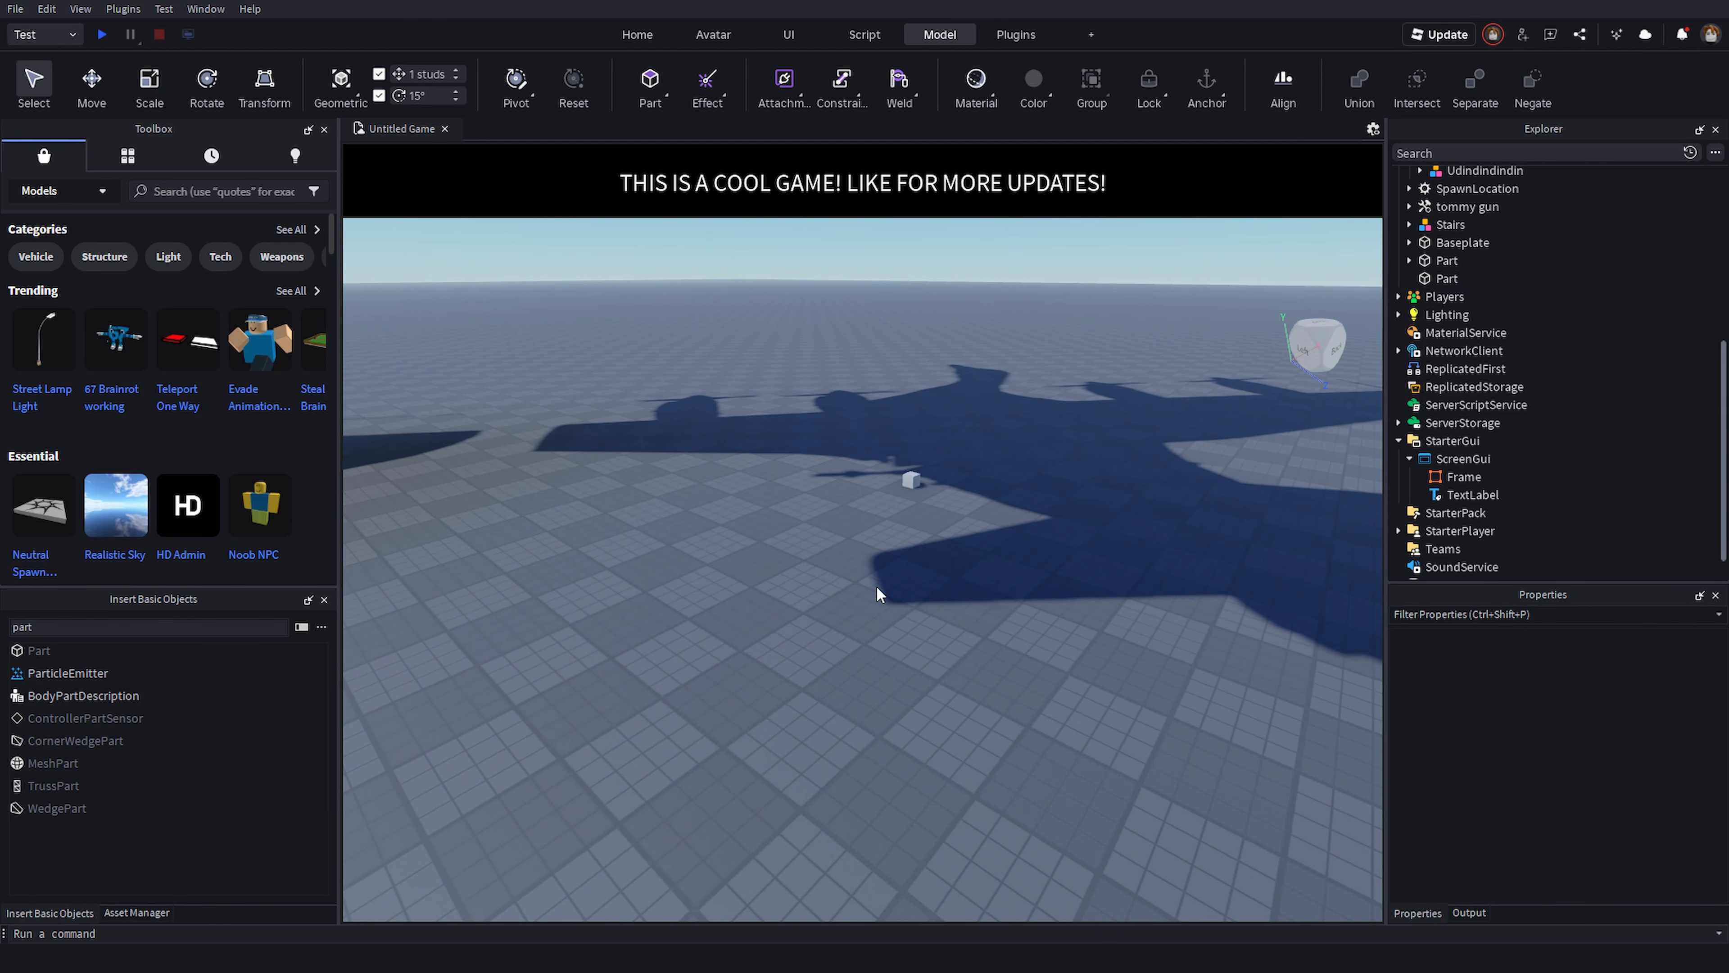
- Box-select the brainrot models, stairs, gun, spawn and extra part in the scene and delete them
right_click_drag(875, 585, 912, 573)
left_click_drag(931, 578, 917, 578)
right_click_drag(917, 578, 915, 569)
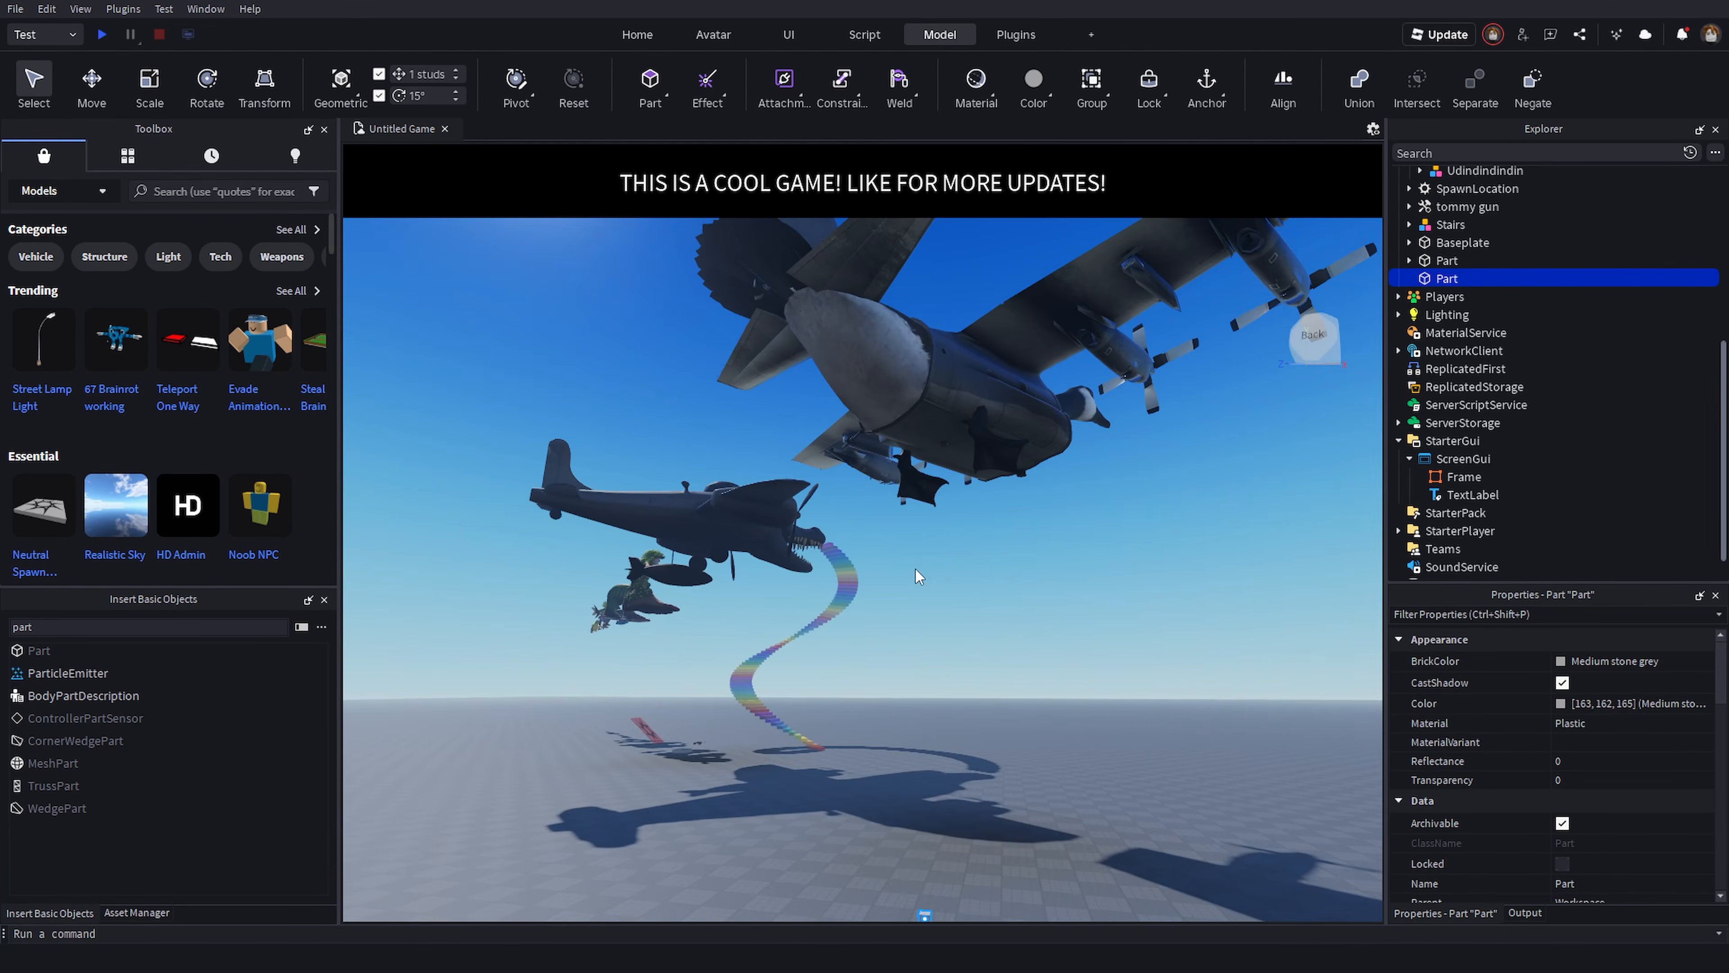
left_click_drag(638, 355, 901, 676)
key("Delete")
right_click_drag(901, 676, 900, 684)
left_click_drag(629, 395, 878, 605)
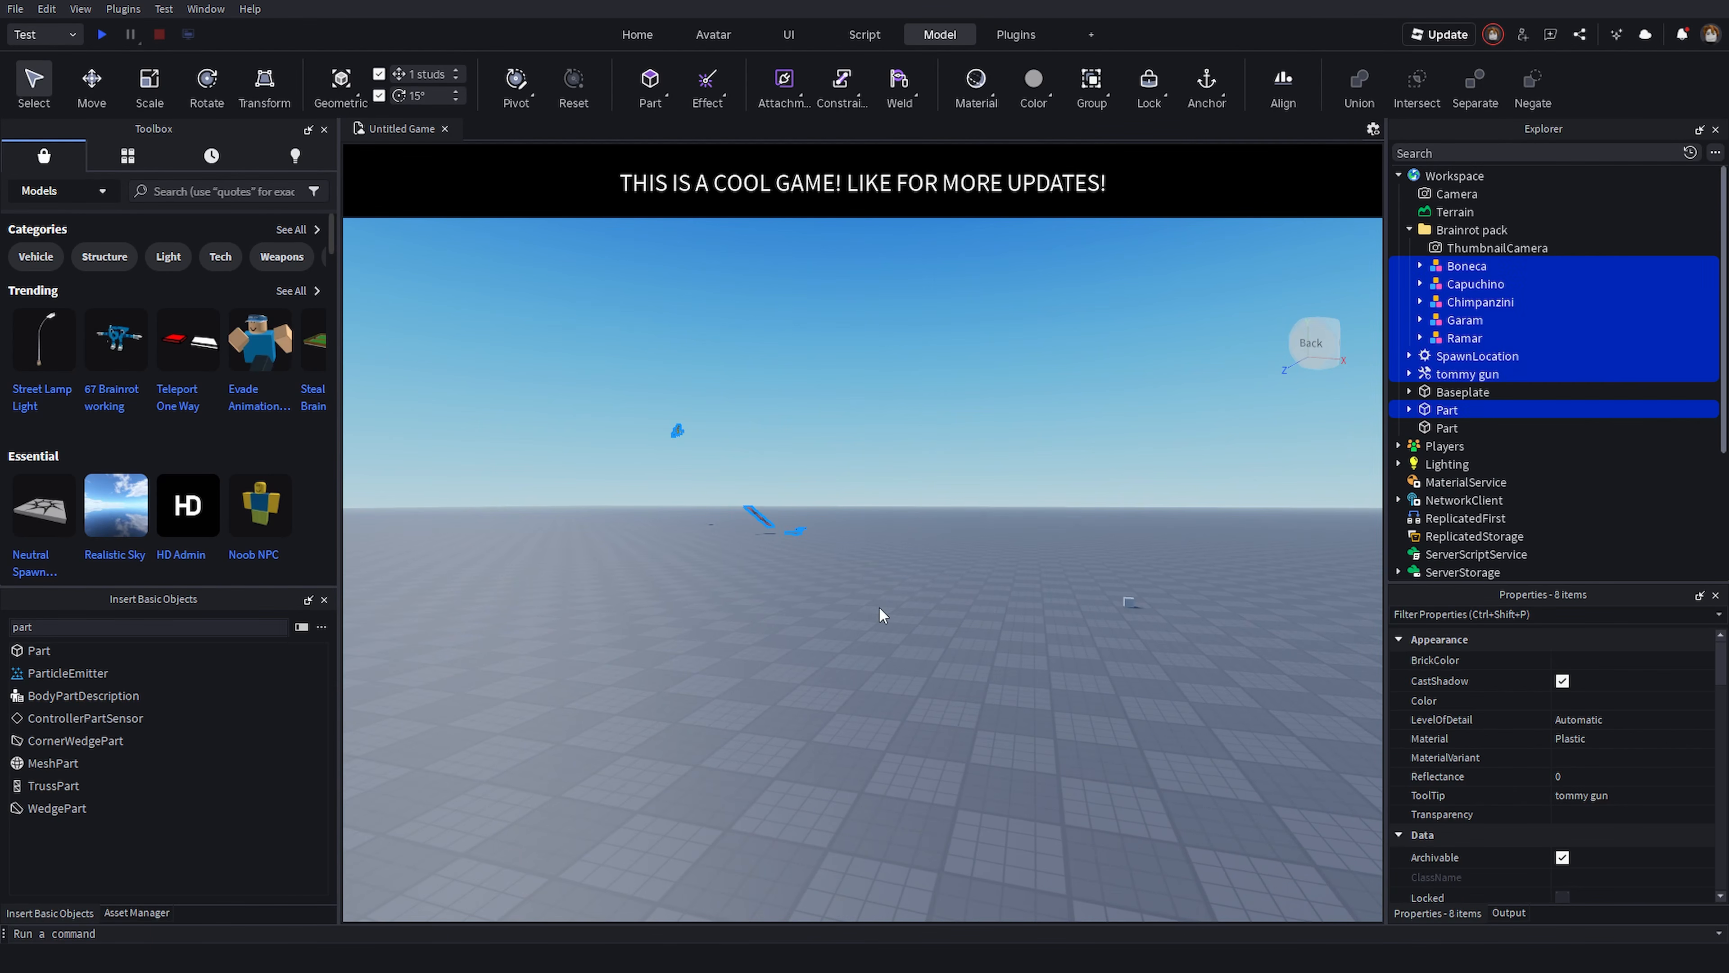
key("Delete")
right_click_drag(878, 606, 876, 605)
- Set the Baseplate's BrickColor to Camo
left_click(1451, 268)
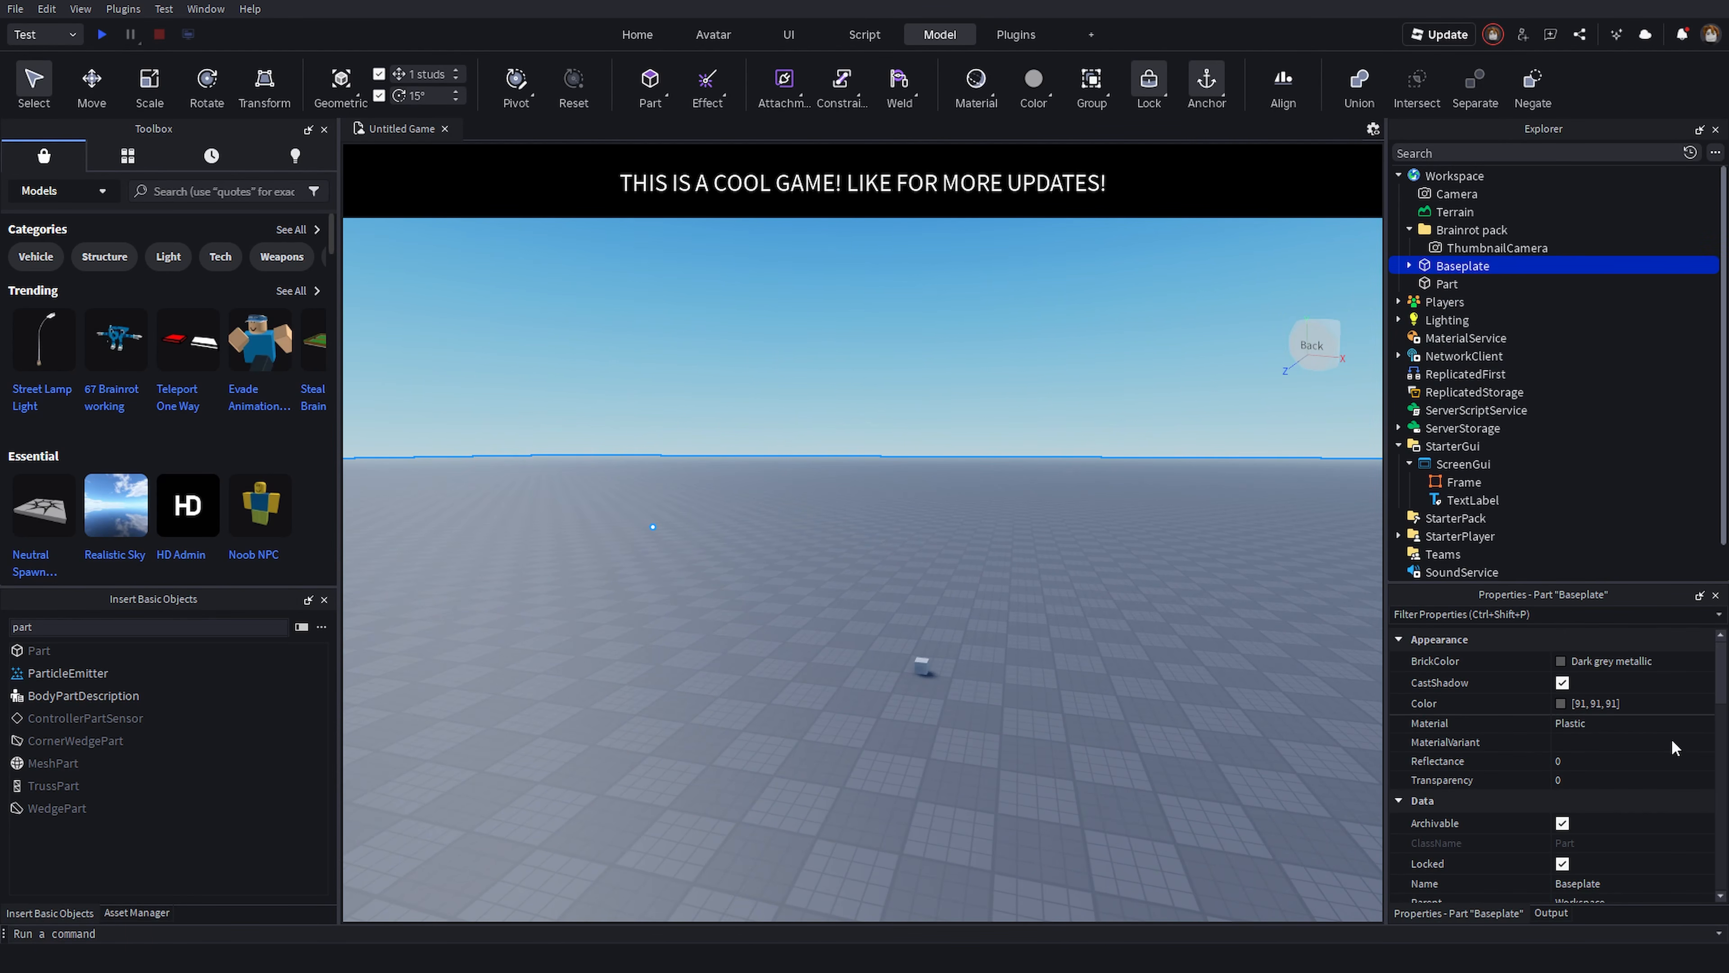
left_click(1636, 664)
left_click(1463, 712)
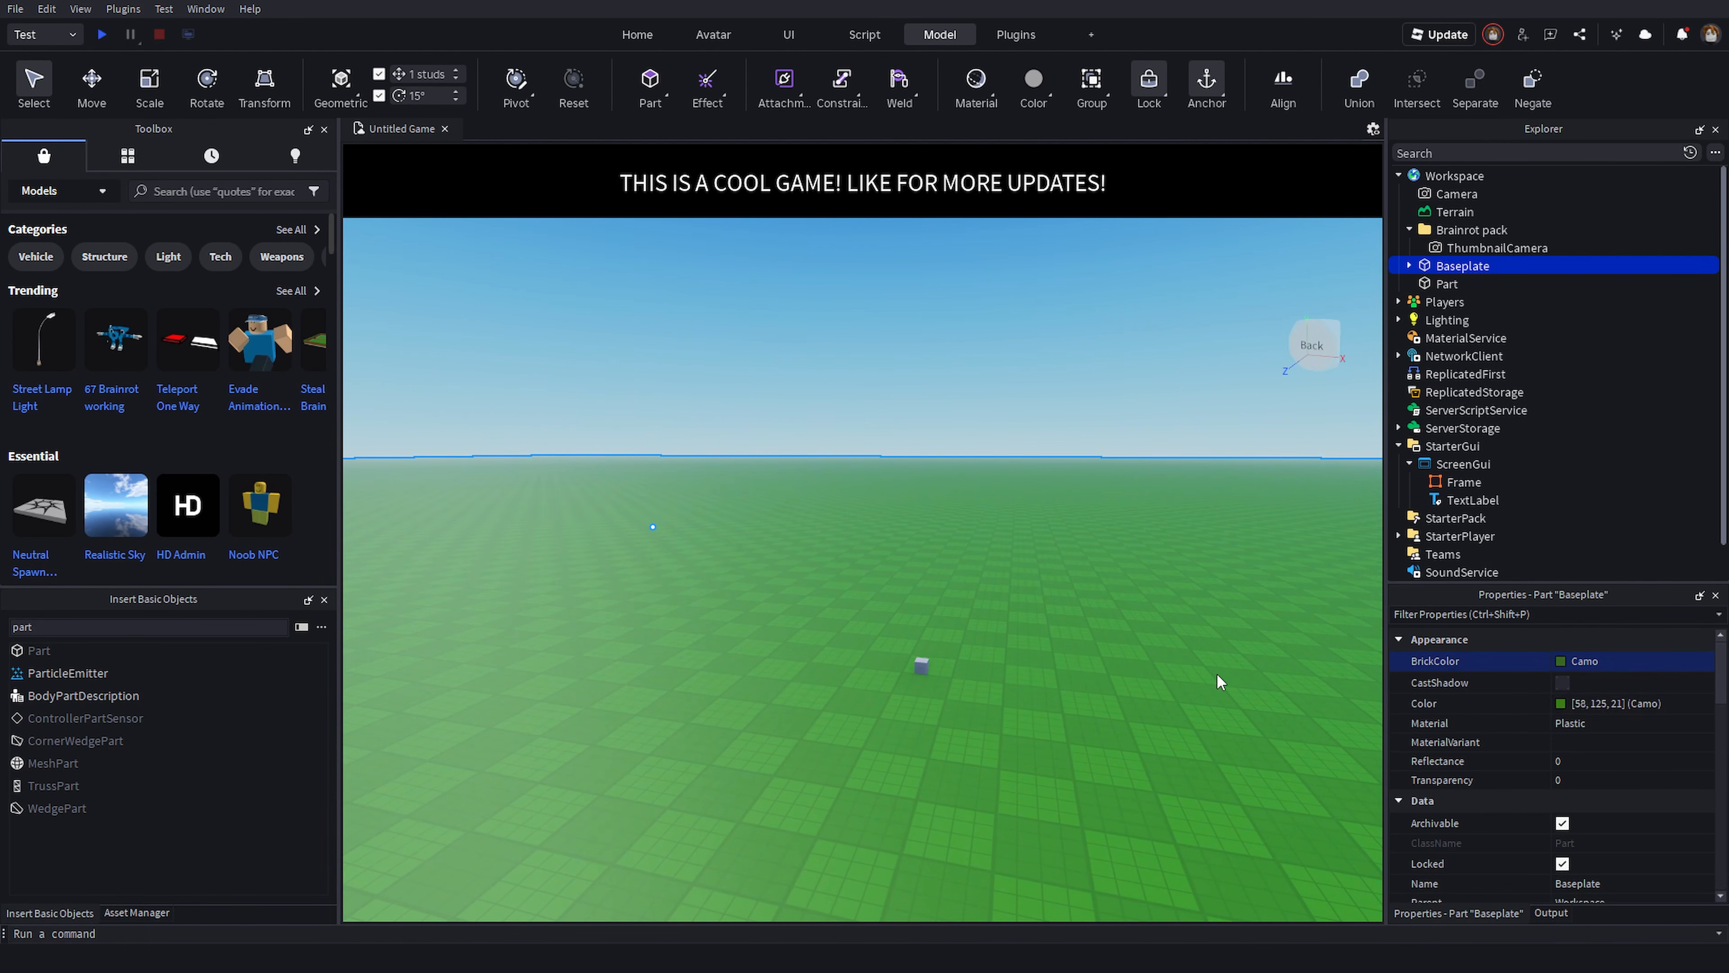
- Select the small cube and scale it up into a tall wall with the Scale tool handles
left_click(1216, 676)
right_click_drag(1007, 616, 1004, 626)
key("w")
key("d")
key("a")
left_click_drag(900, 601, 1019, 612)
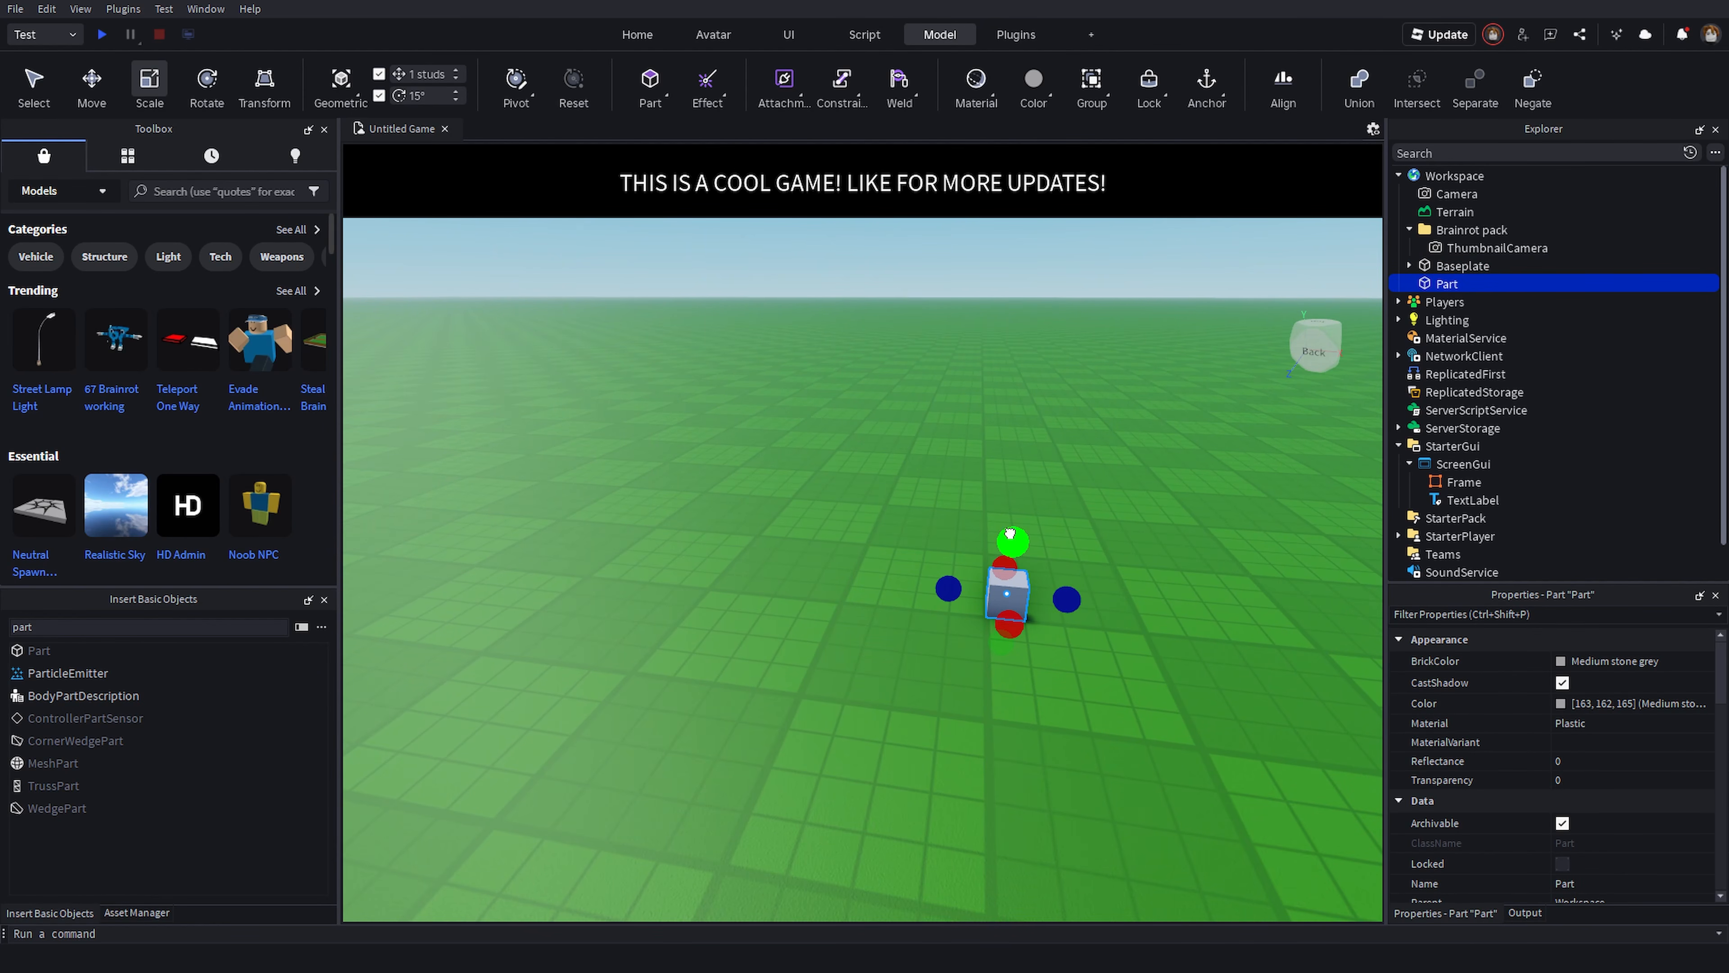
left_click_drag(1010, 533, 1030, 340)
mouse_move(1093, 502)
left_mouse_down()
mouse_move(1281, 534)
mouse_move(1091, 531)
left_mouse_up()
- Change the wall's BrickColor to Medium blue from the colour palette
key("d")
left_click(1566, 661)
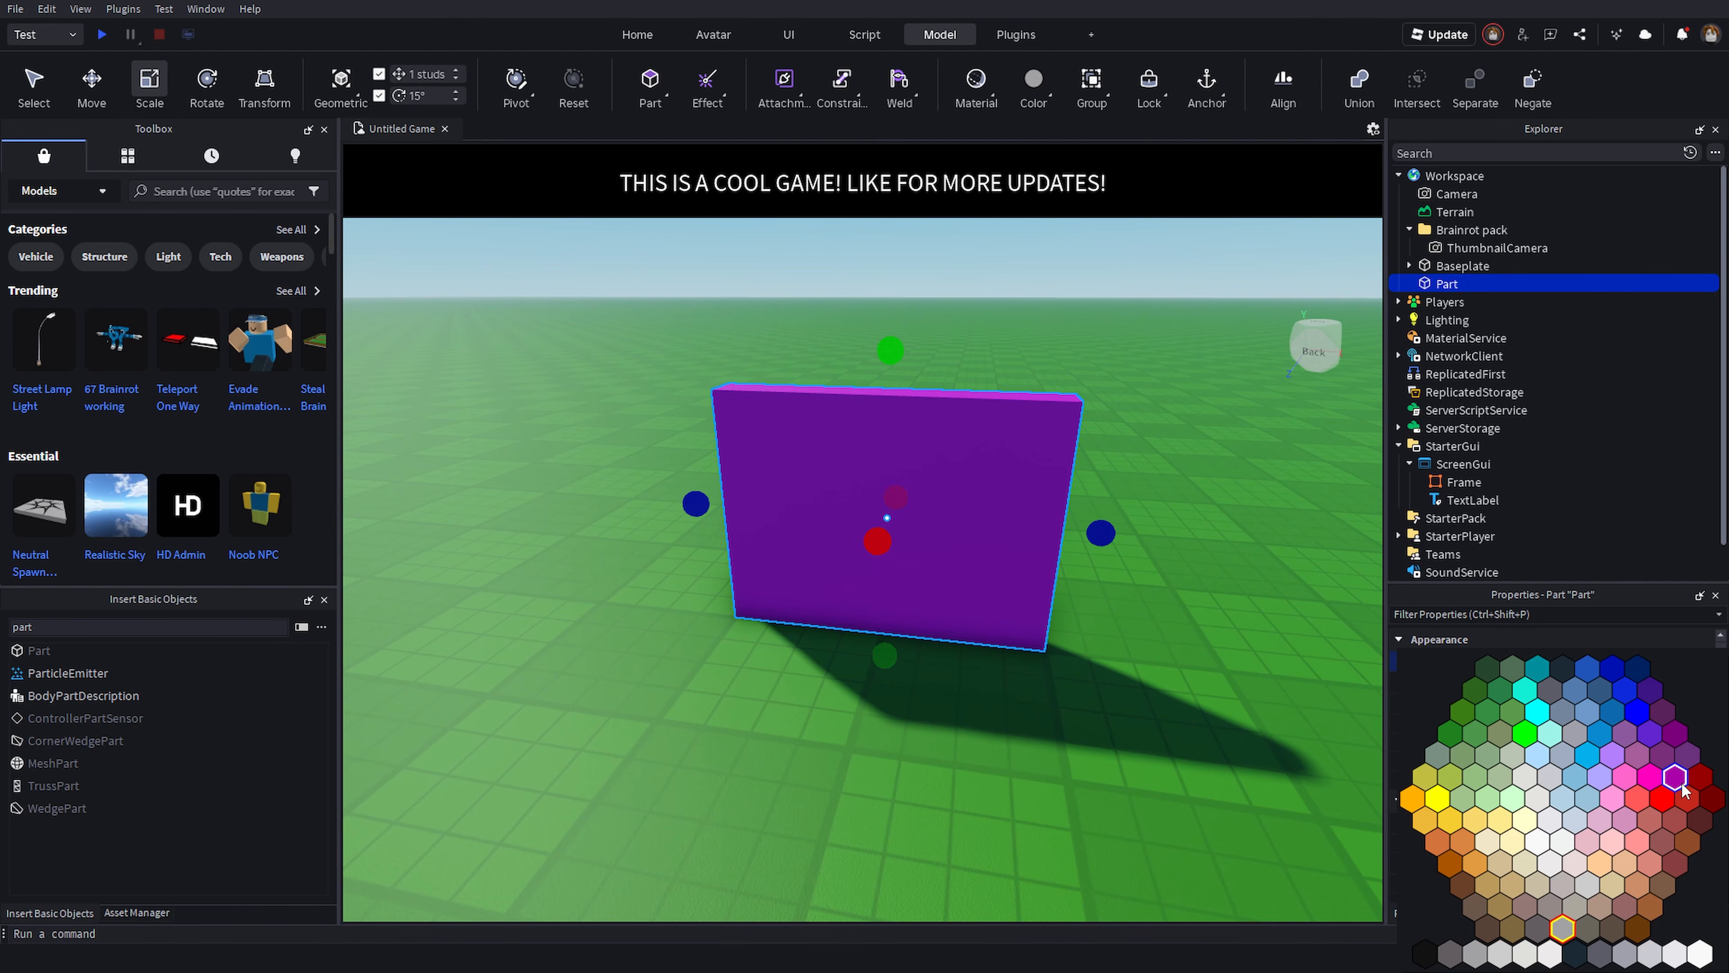
left_click(1589, 716)
- Duplicate the blue wall and move the copy about 15 studs sideways with the Move tool
left_click(1115, 607)
right_click_drag(1036, 580, 1036, 579)
key("d")
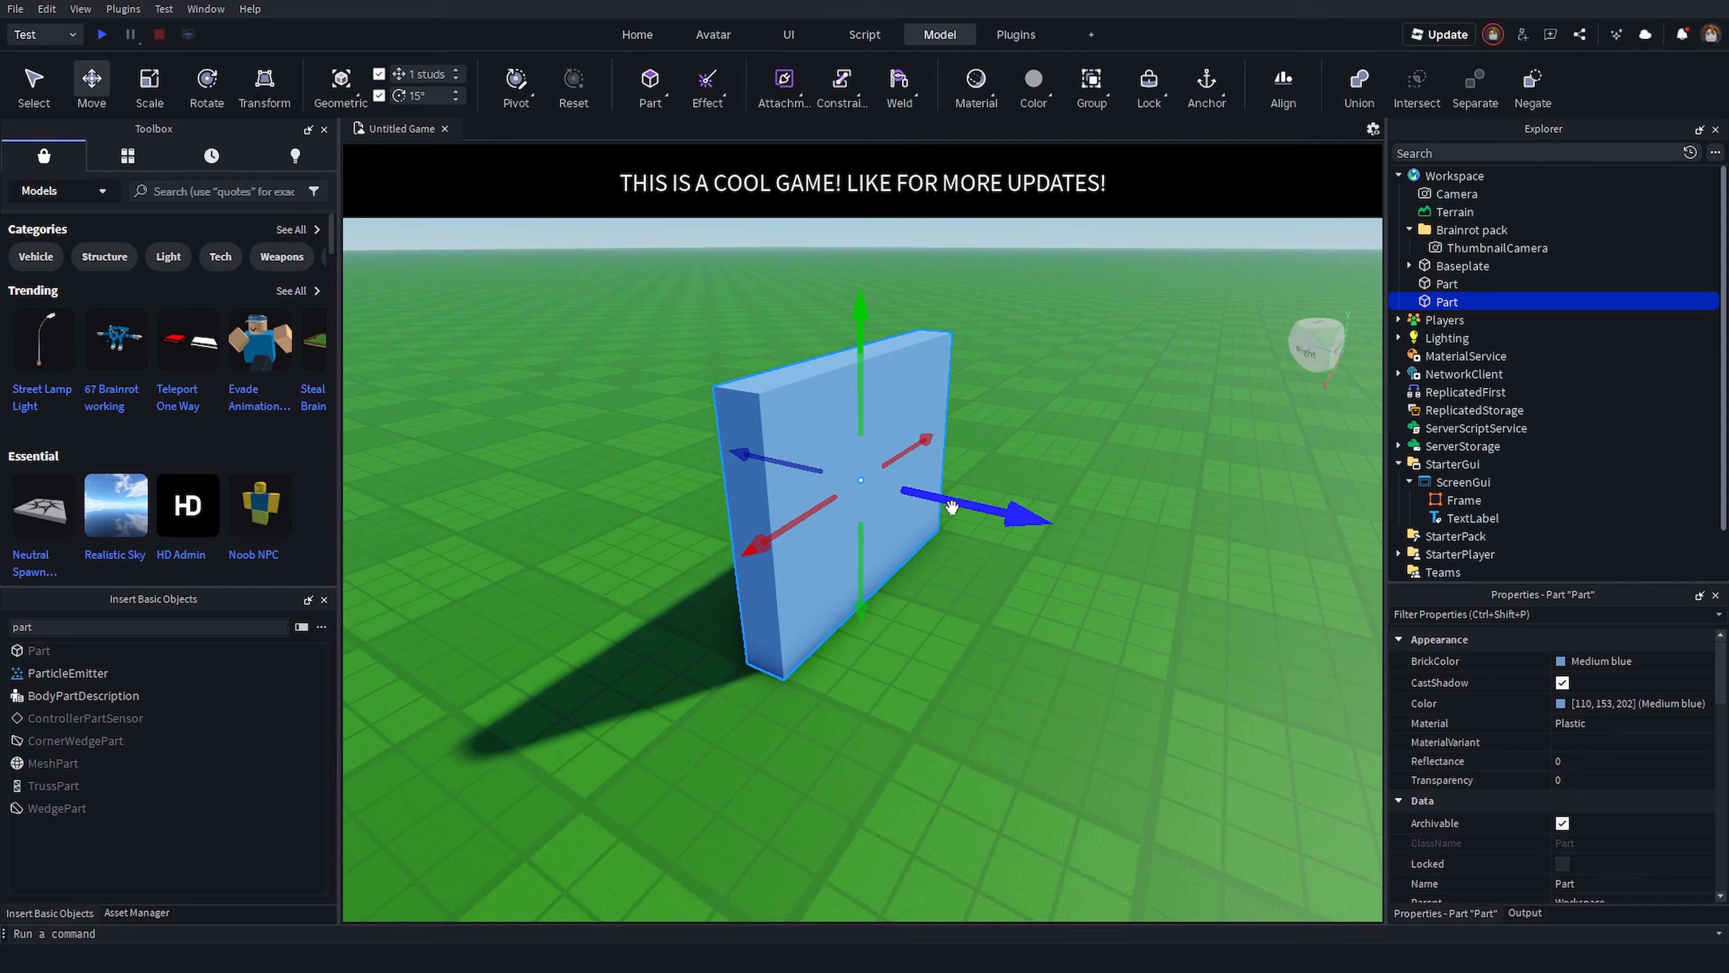
left_click_drag(950, 506, 972, 486)
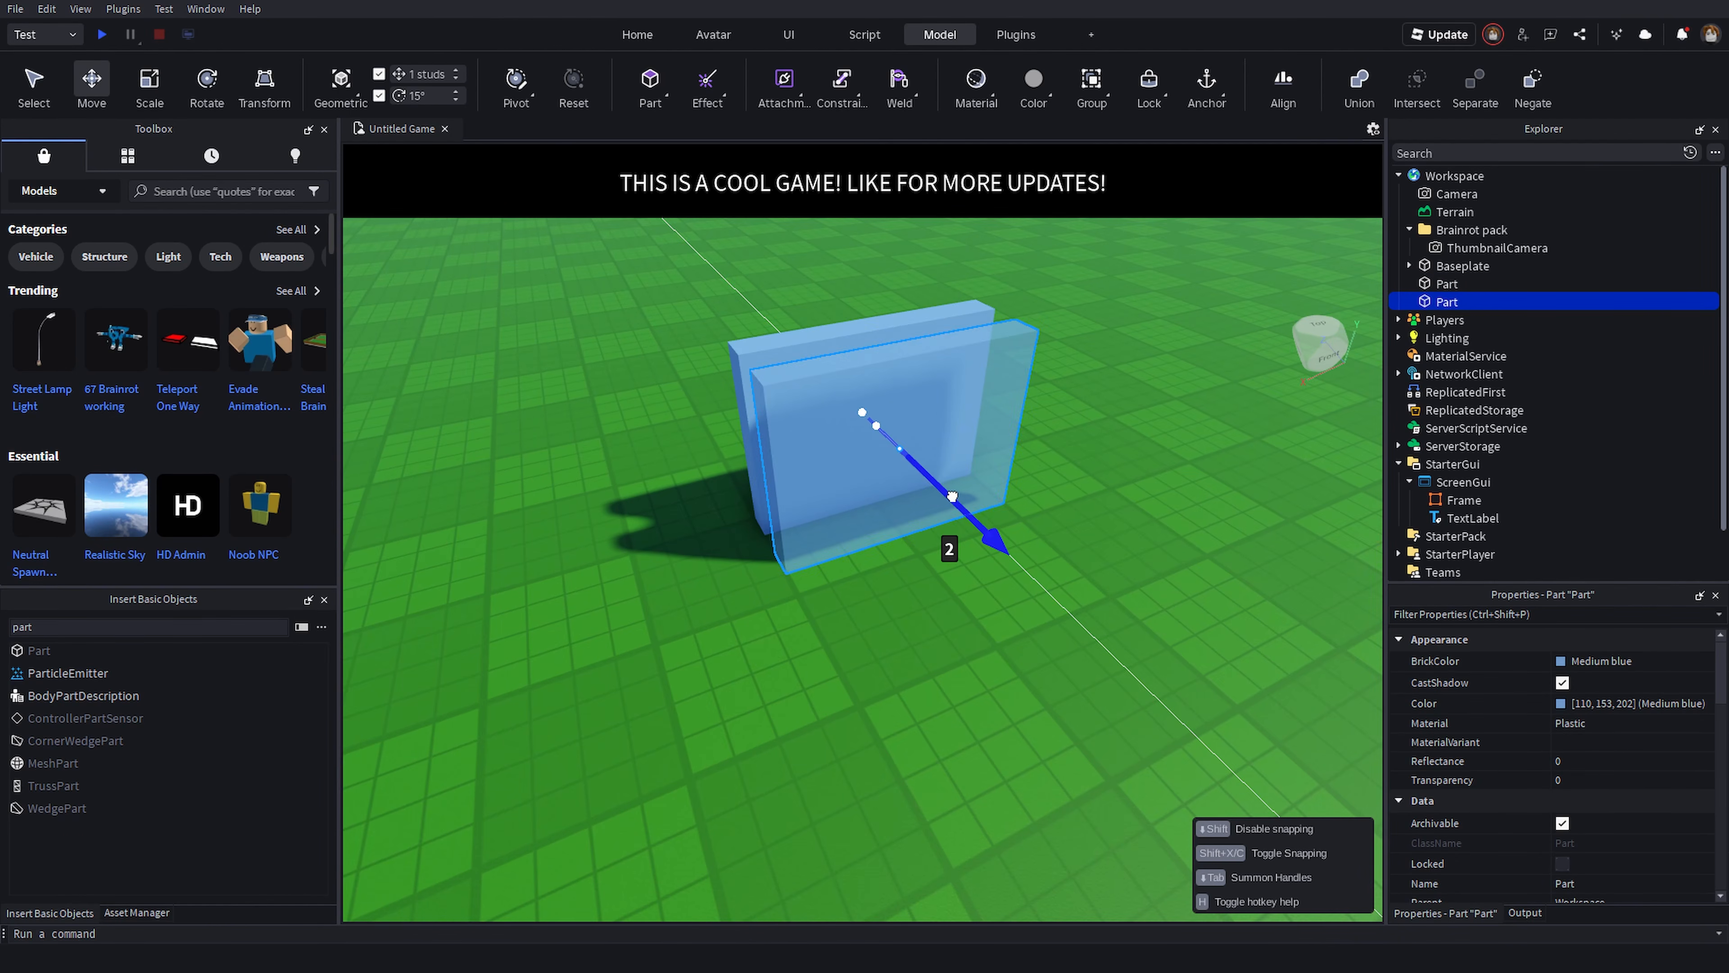
left_click_drag(945, 544, 926, 521)
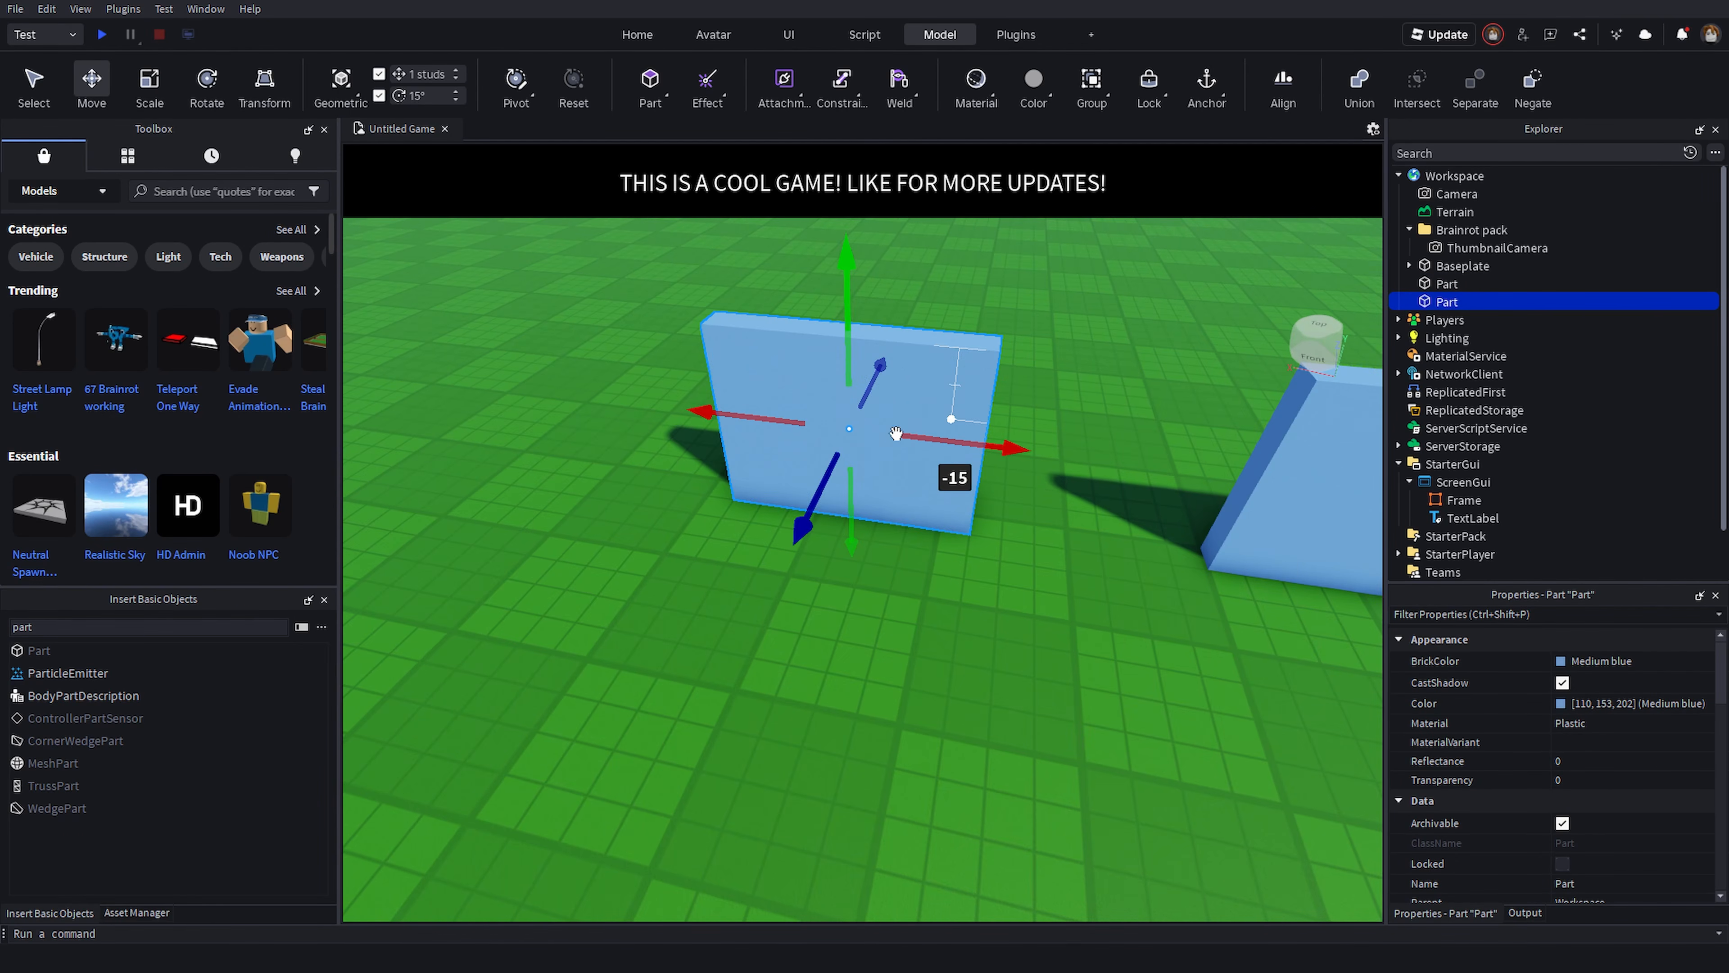
- Drag the Noob NPC model from the Toolbox into the scene between the two walls
left_click(720, 625)
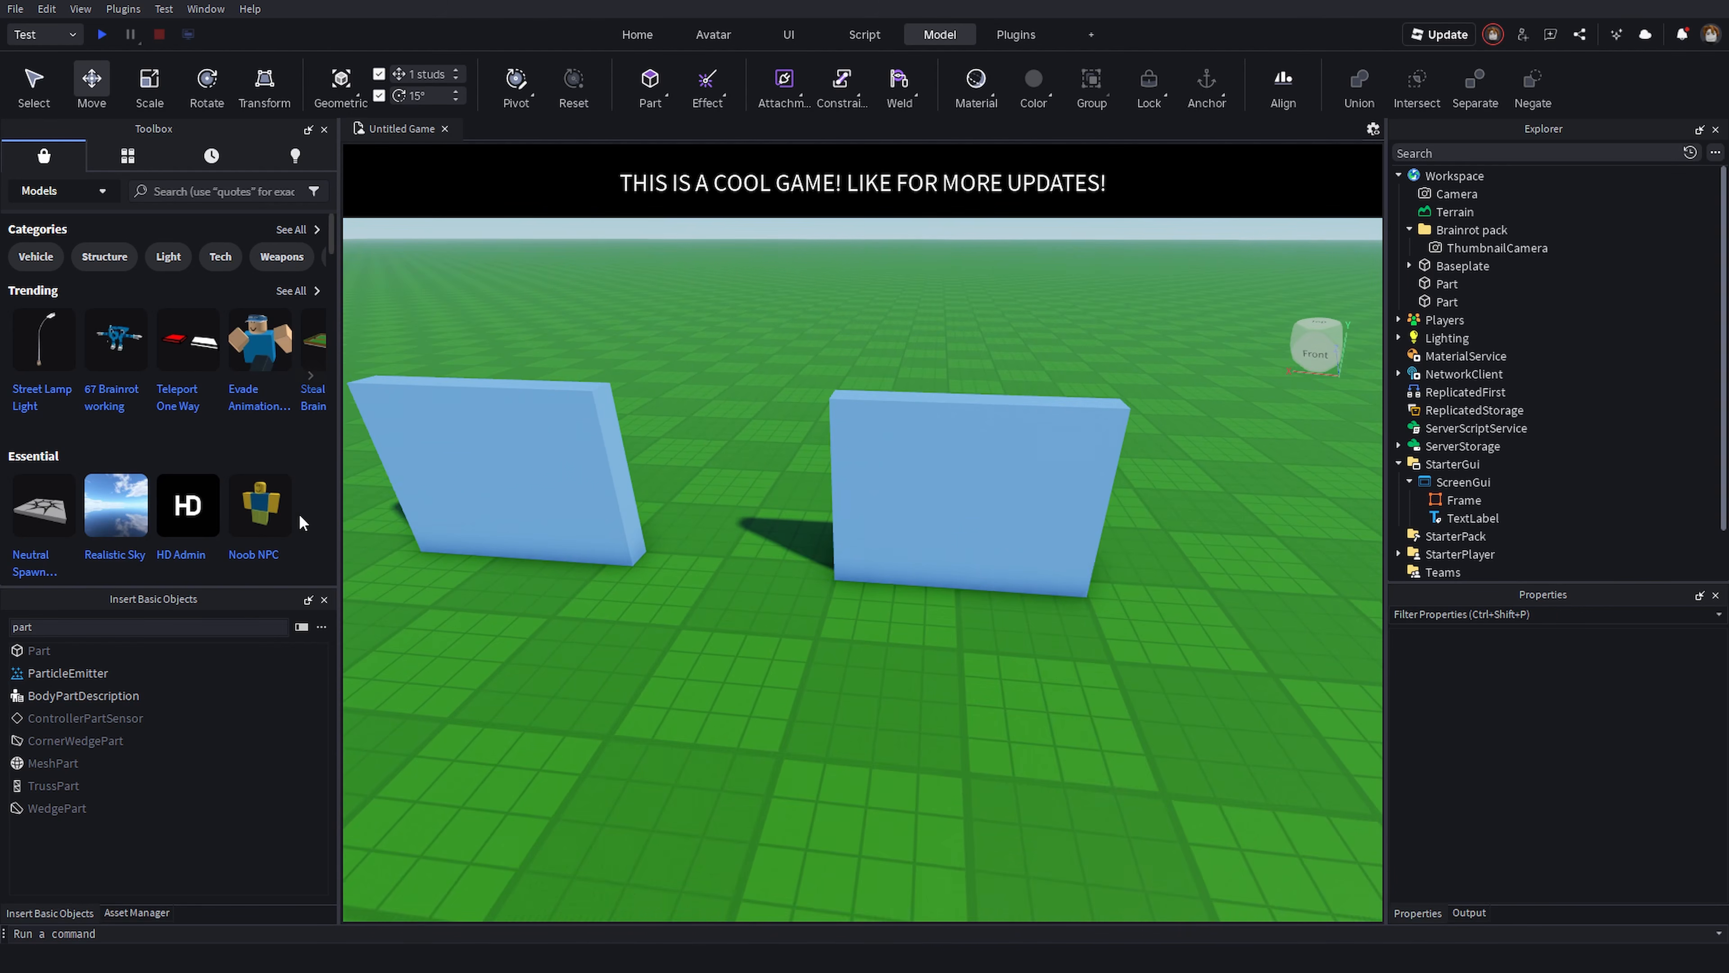
left_click_drag(299, 521, 715, 694)
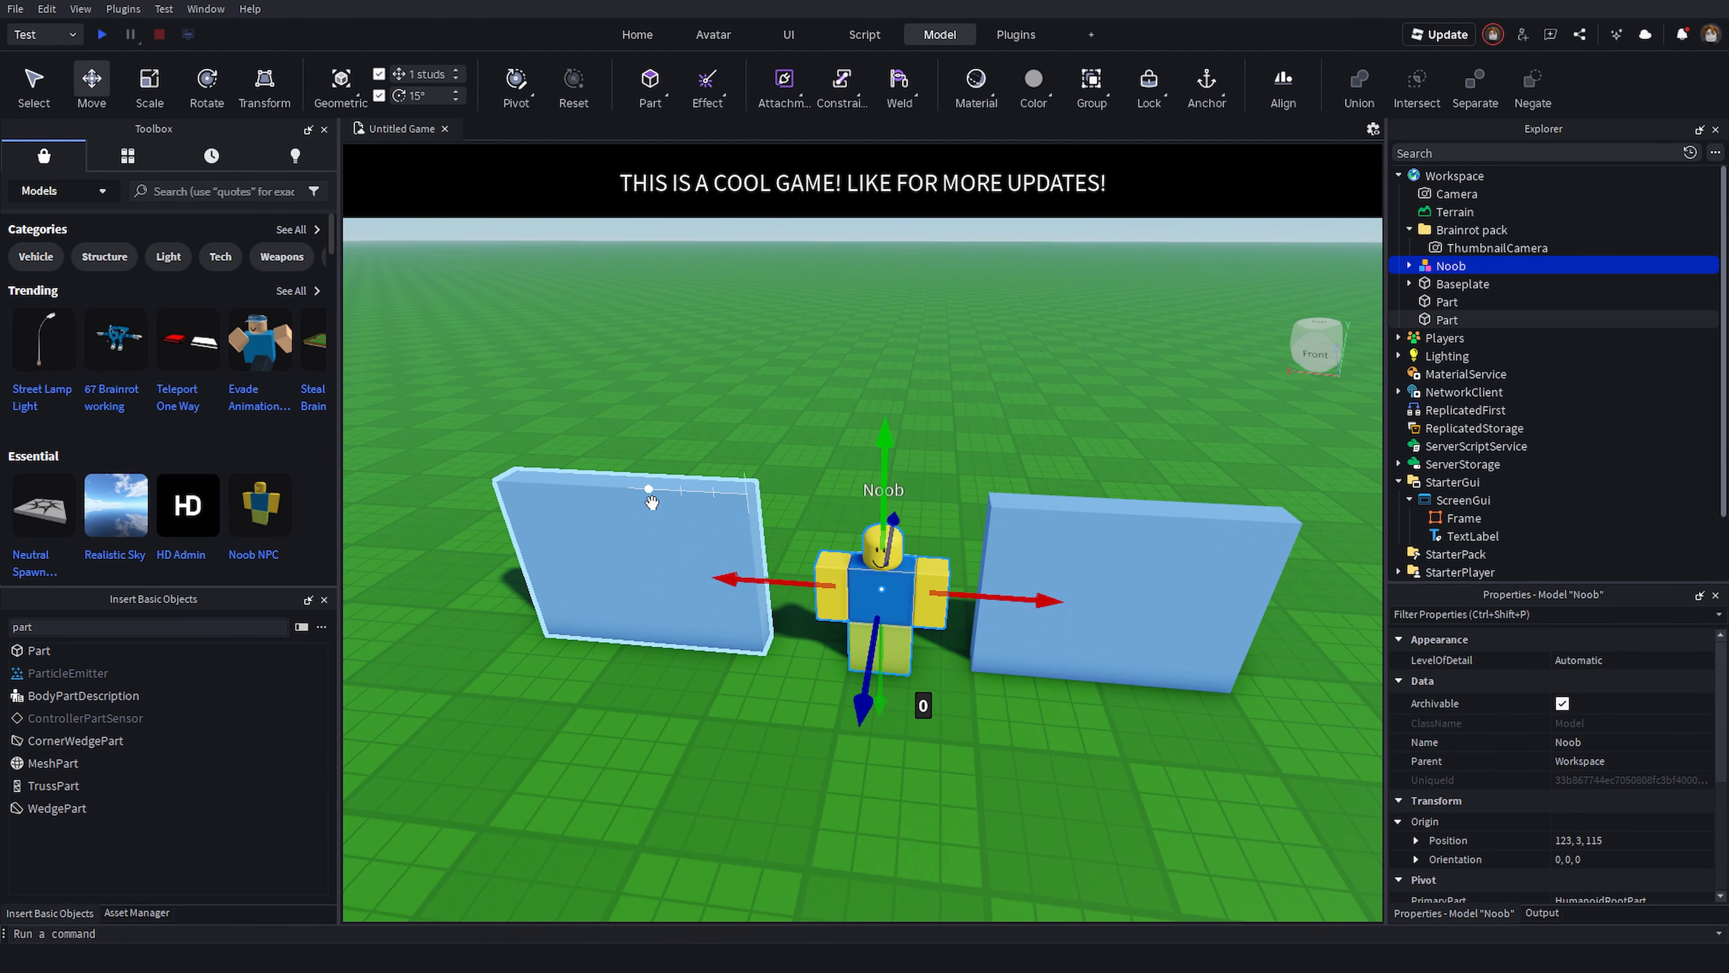
- Duplicate a blue wall and scale the copy sideways into a long beam spanning the tops of both walls
left_click(697, 627)
key("ctrl+d")
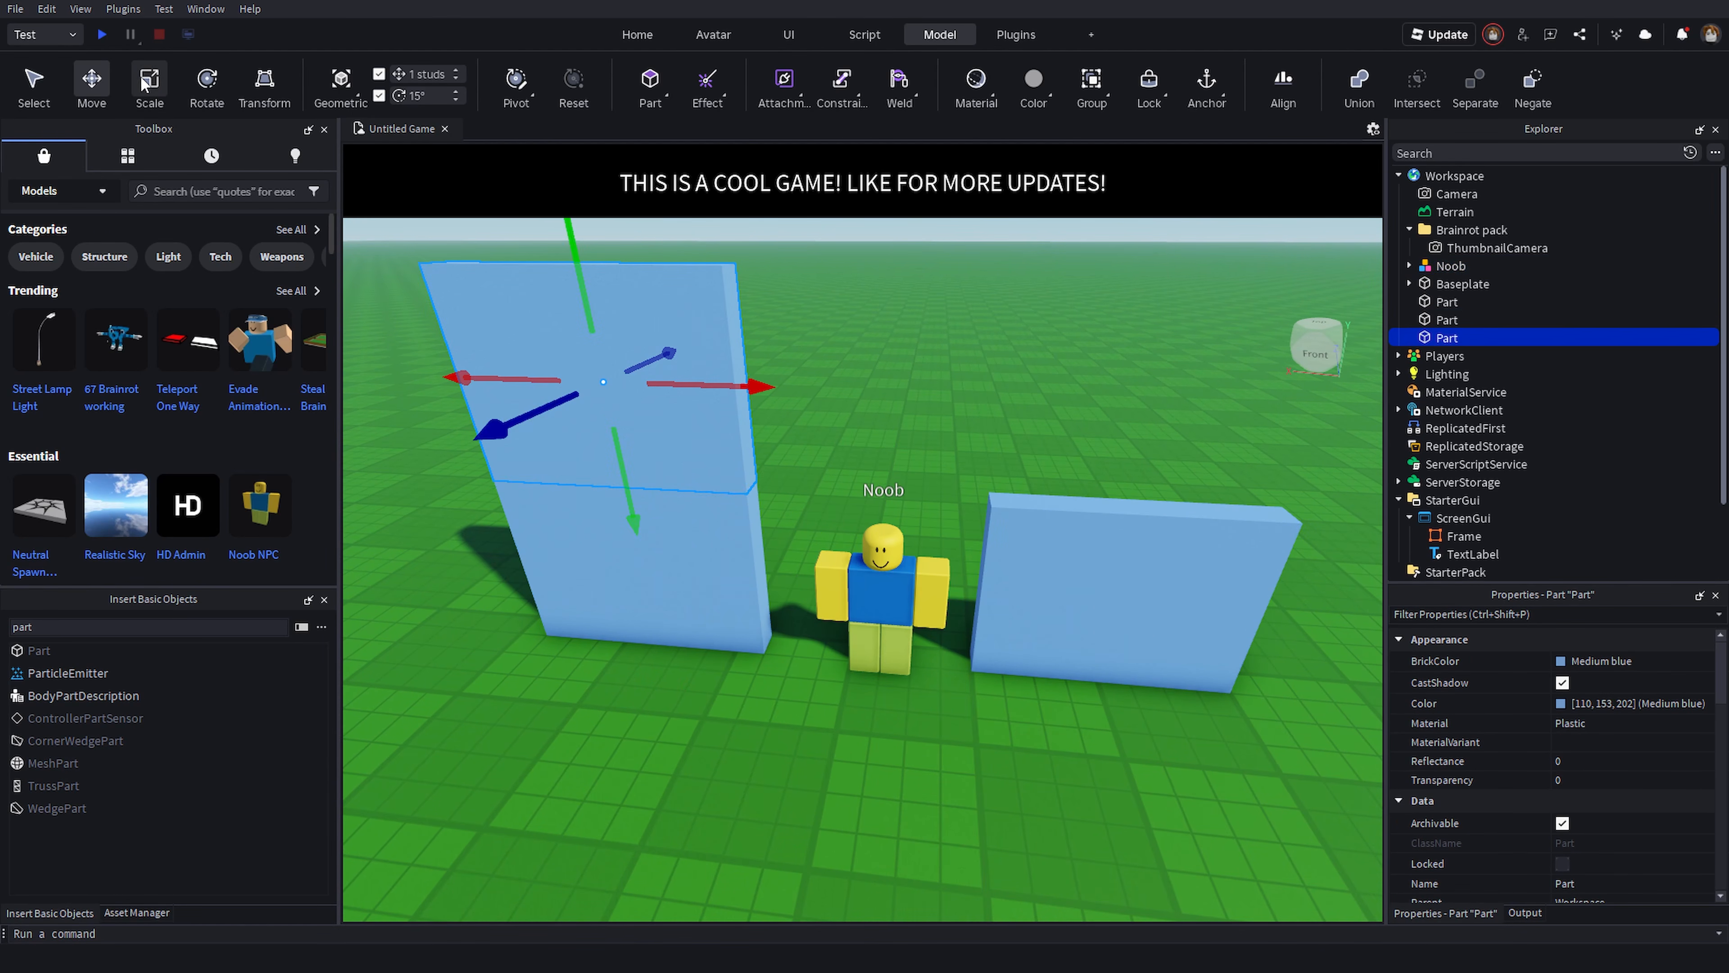
left_click_drag(779, 387, 1042, 502)
key("d")
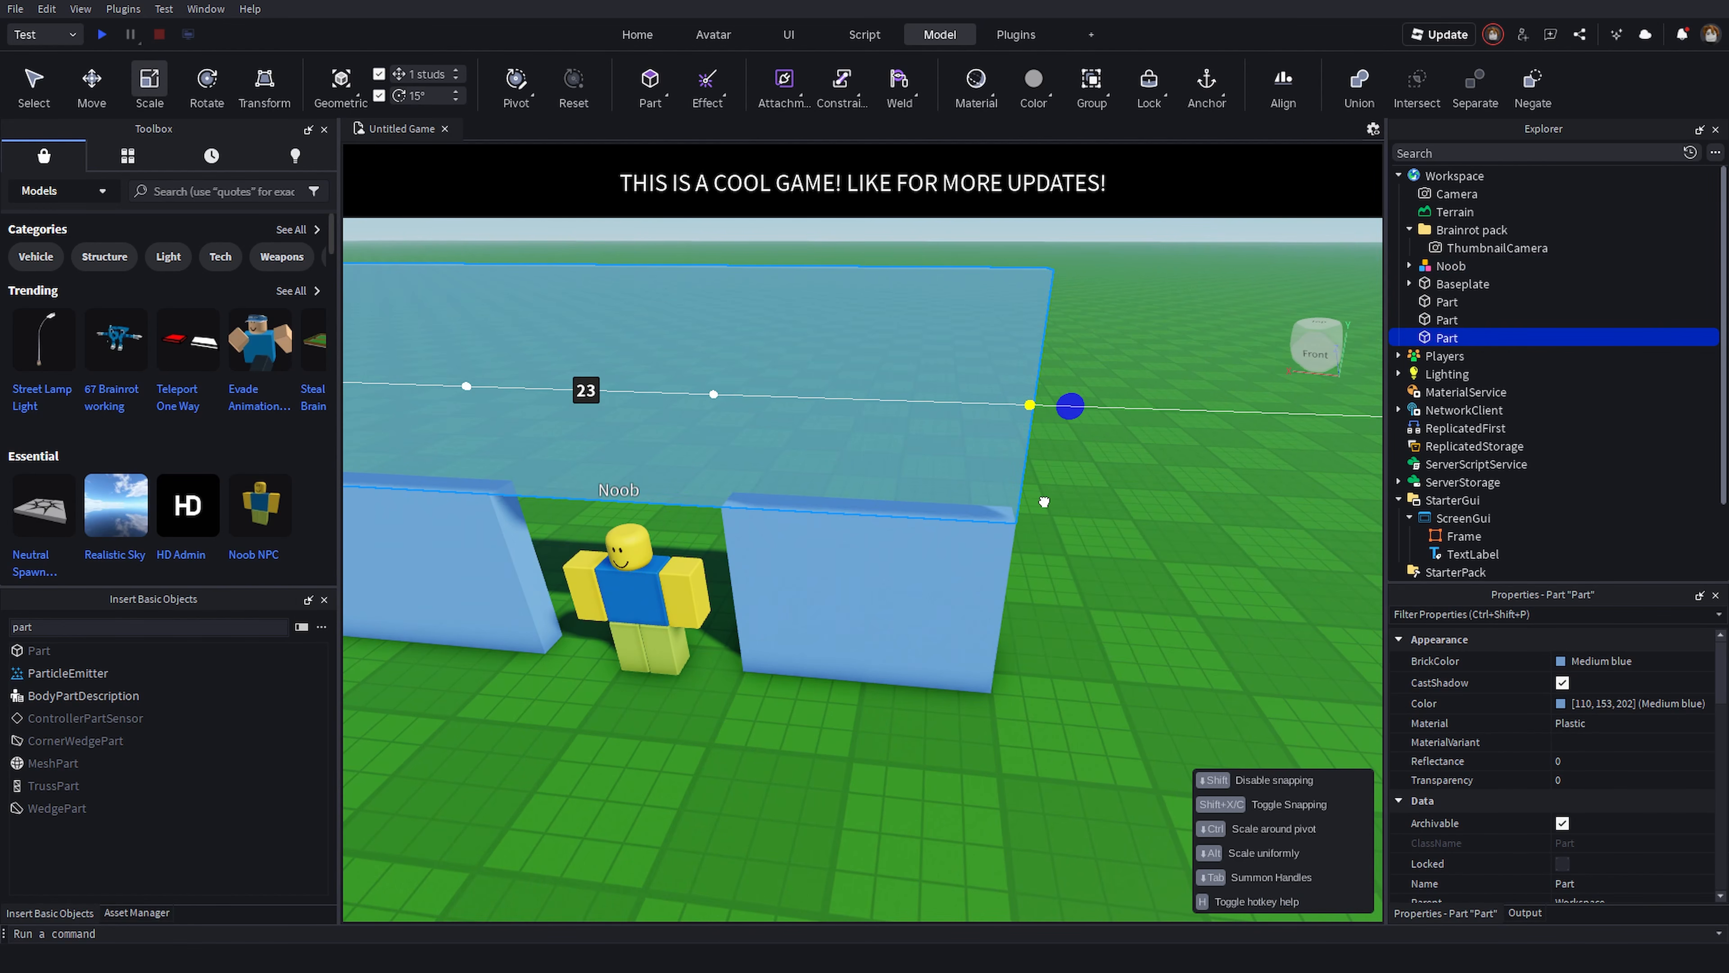
key("s")
right_click_drag(1042, 504, 965, 459)
key("a")
key("w")
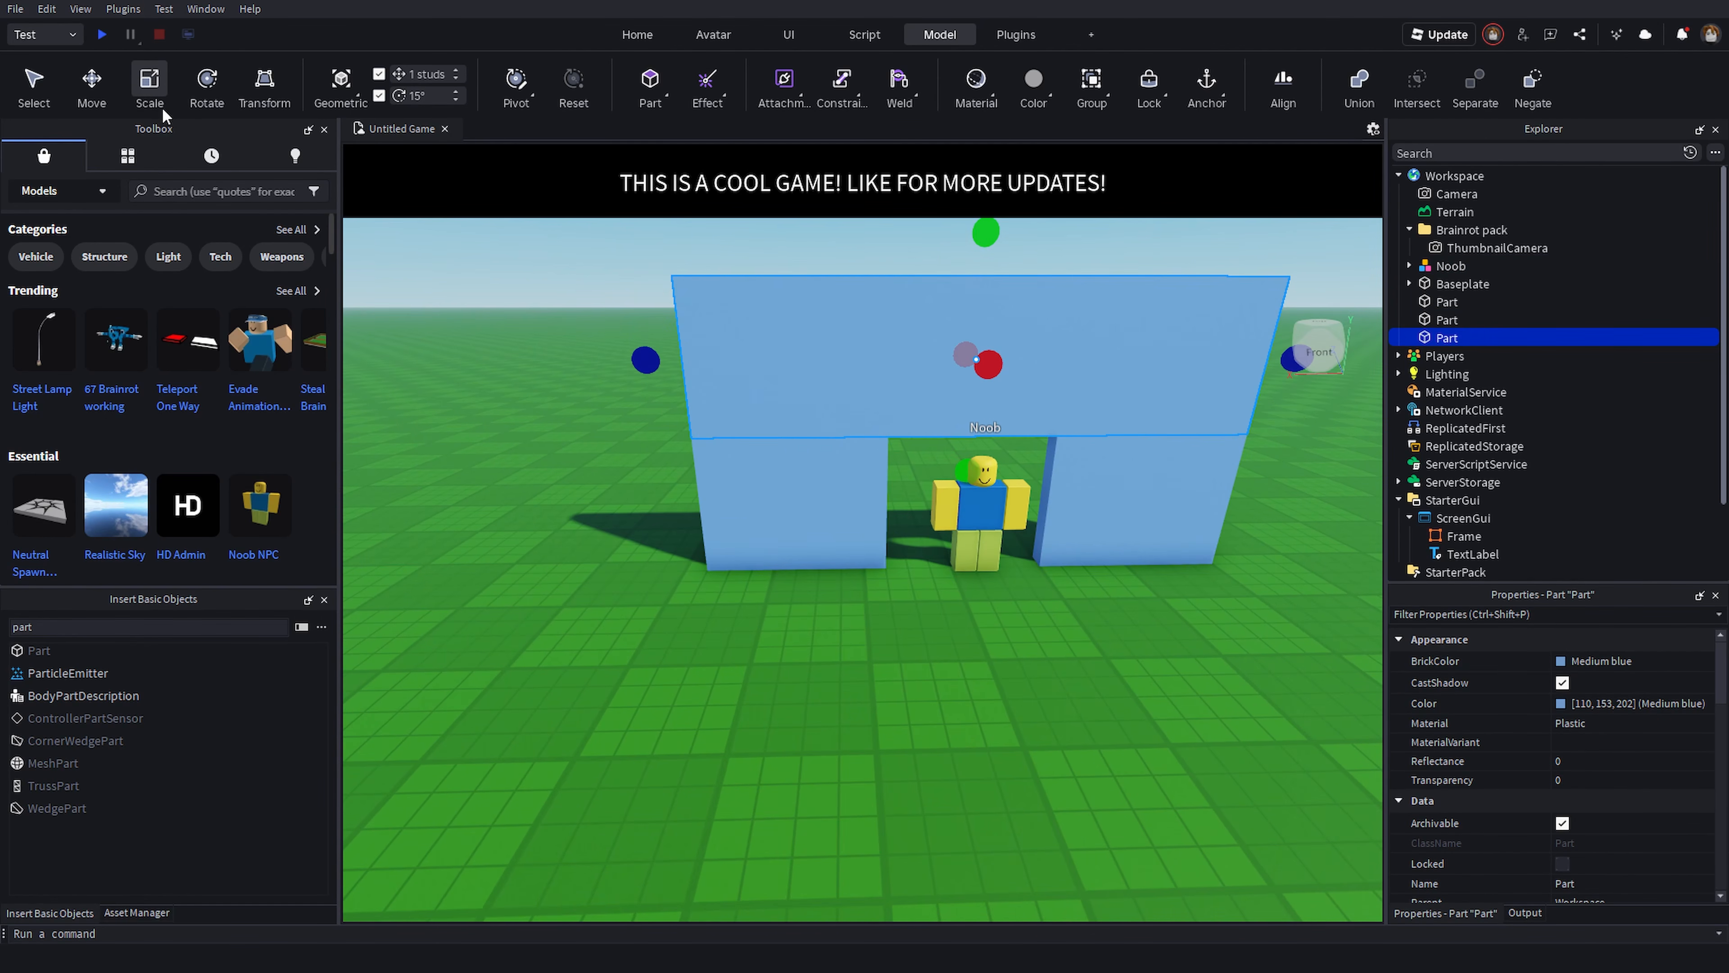
- Duplicate the long beam and extend the copy down to the ground to form a full wall
right_click_drag(672, 423, 797, 462)
key("a")
key("s")
key("ctrl+d")
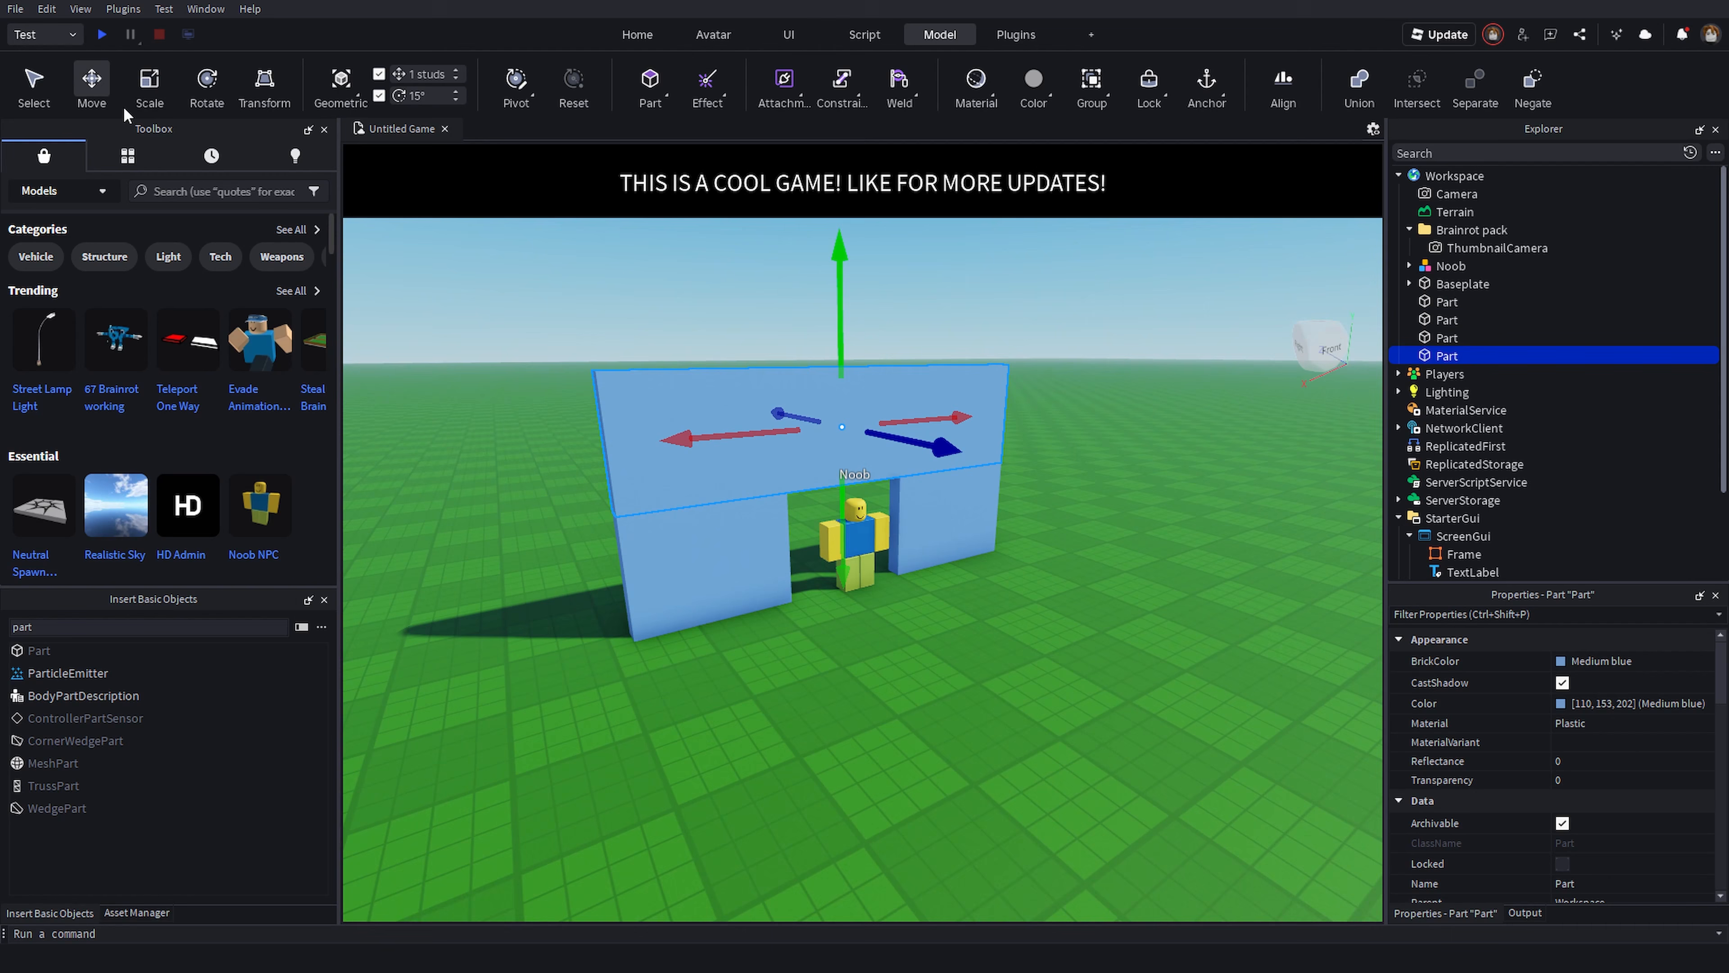
left_click_drag(841, 520, 836, 613)
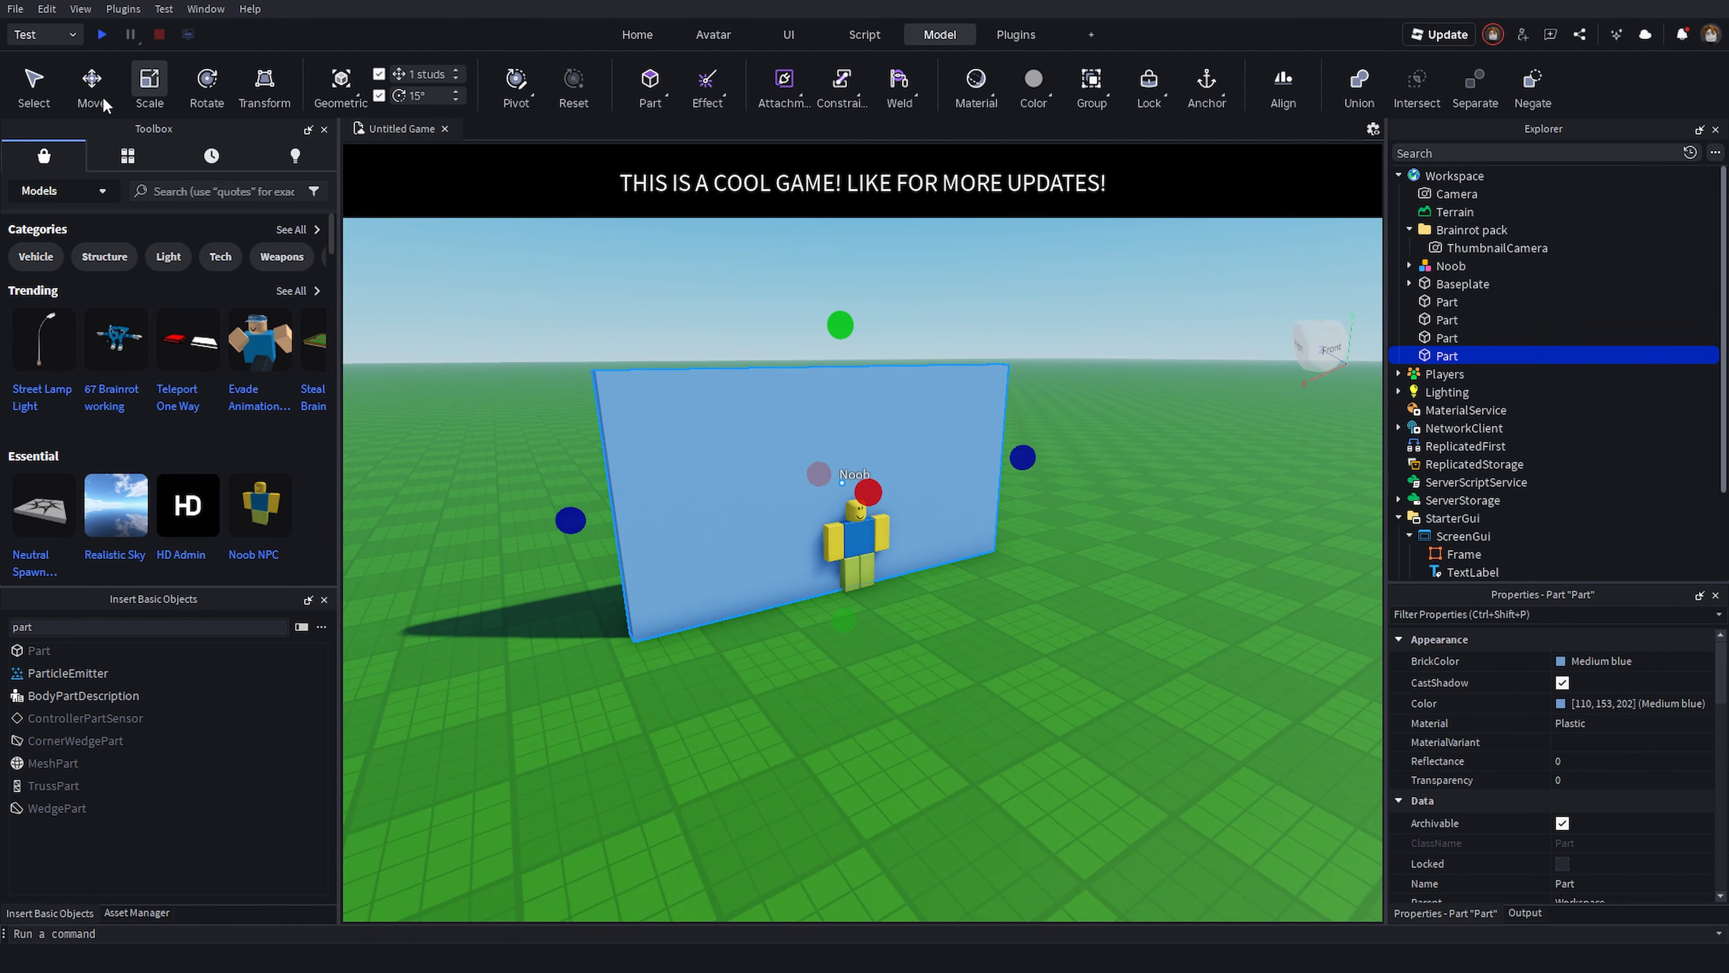
- Resize the new wall with the Scale handles so it forms a side wall of the enclosure
left_click_drag(934, 519, 1170, 585)
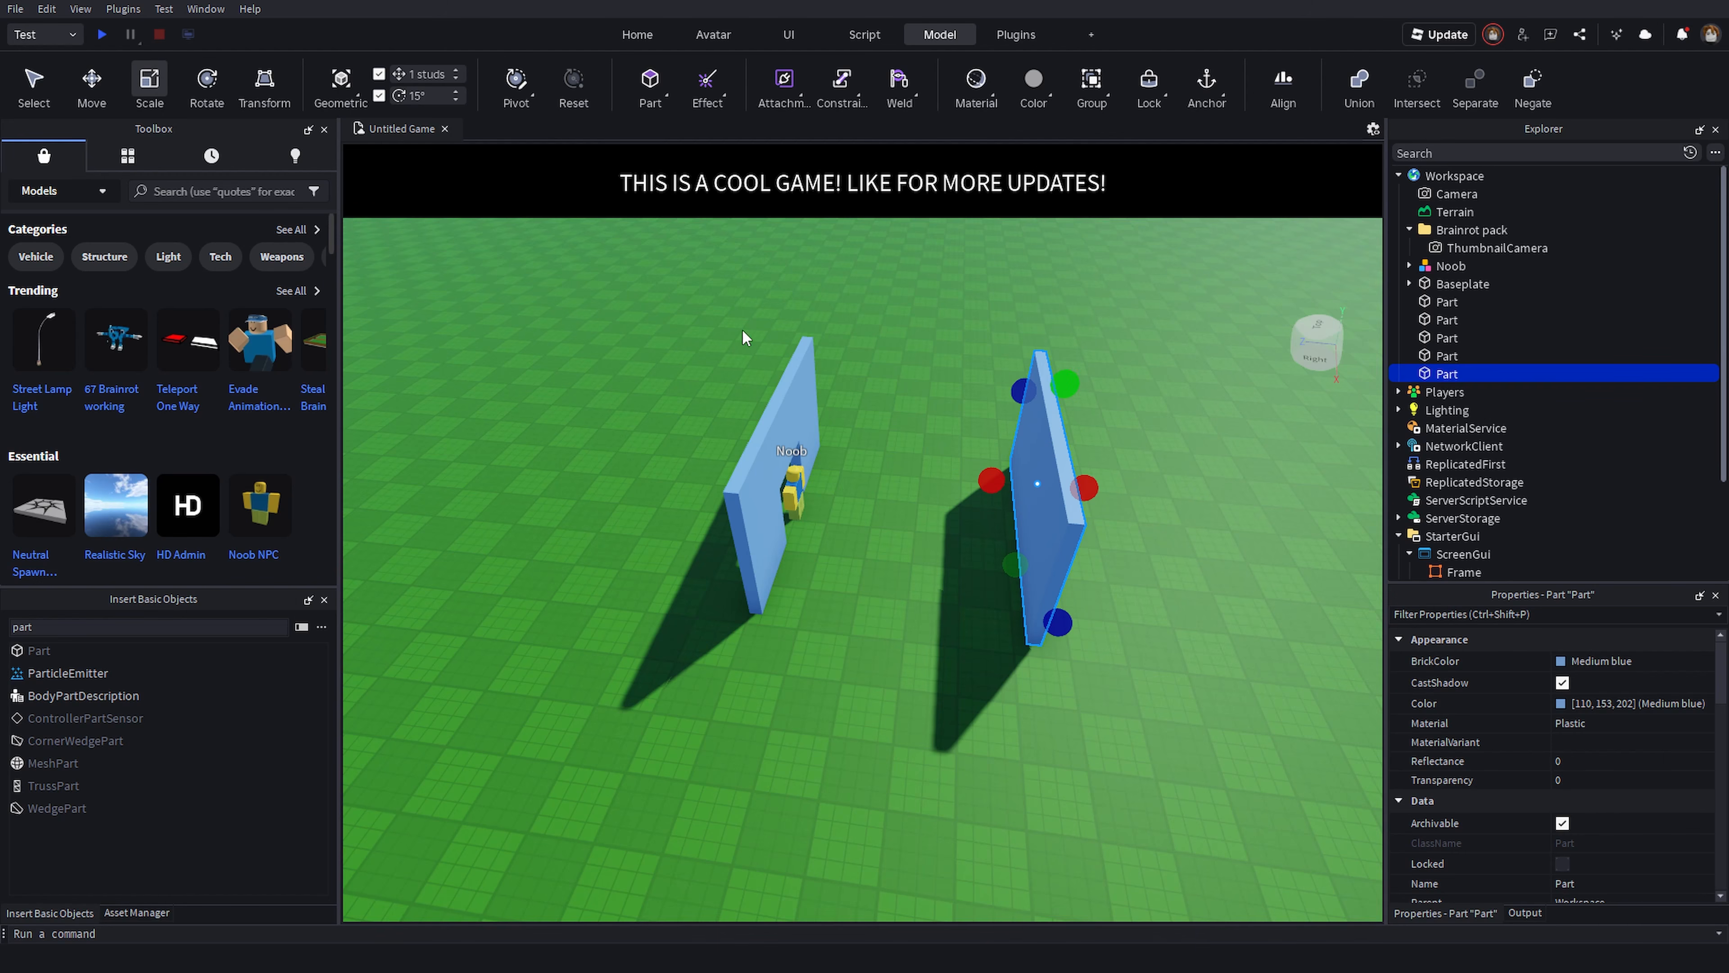
left_click_drag(1005, 483, 765, 472)
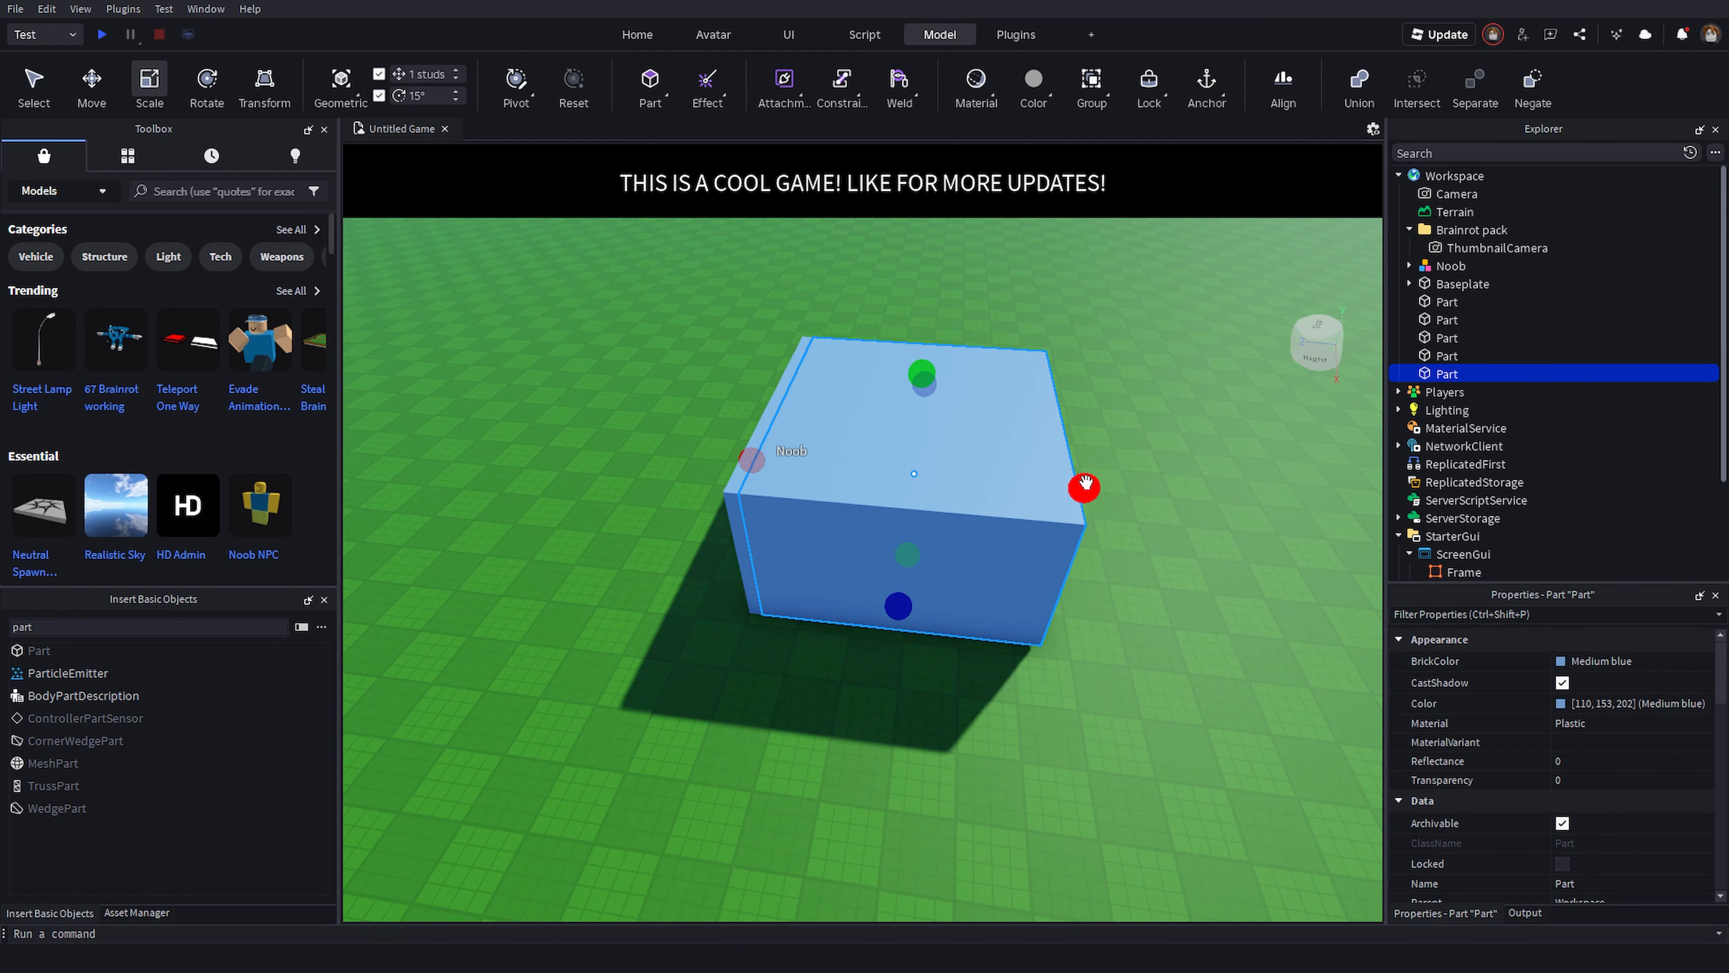
left_click_drag(1086, 487, 1072, 487)
right_click_drag(975, 376, 997, 378)
left_click_drag(1047, 376, 842, 536)
right_click_drag(996, 478, 997, 479)
- Duplicate the side wall and move the copy about 13.5 studs to close the enclosure around the Noob
key("ctrl+d")
left_click_drag(830, 594, 831, 593)
right_click_drag(830, 594, 830, 593)
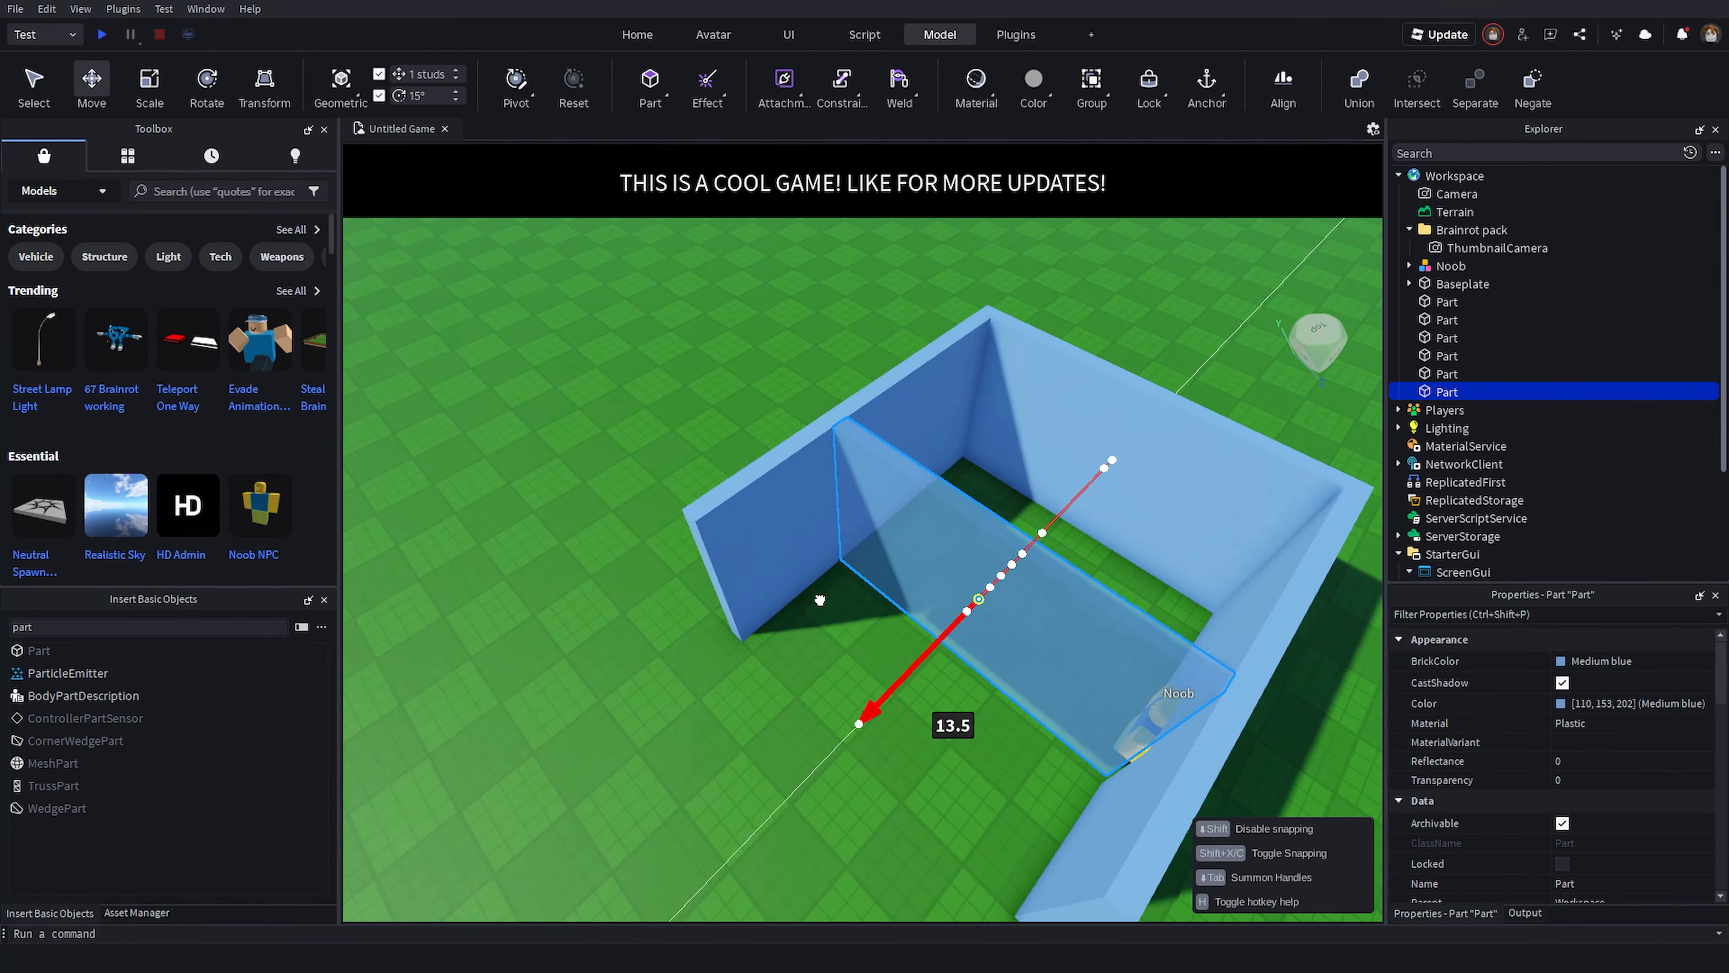
left_click_drag(830, 594, 828, 458)
right_click_drag(828, 457, 828, 457)
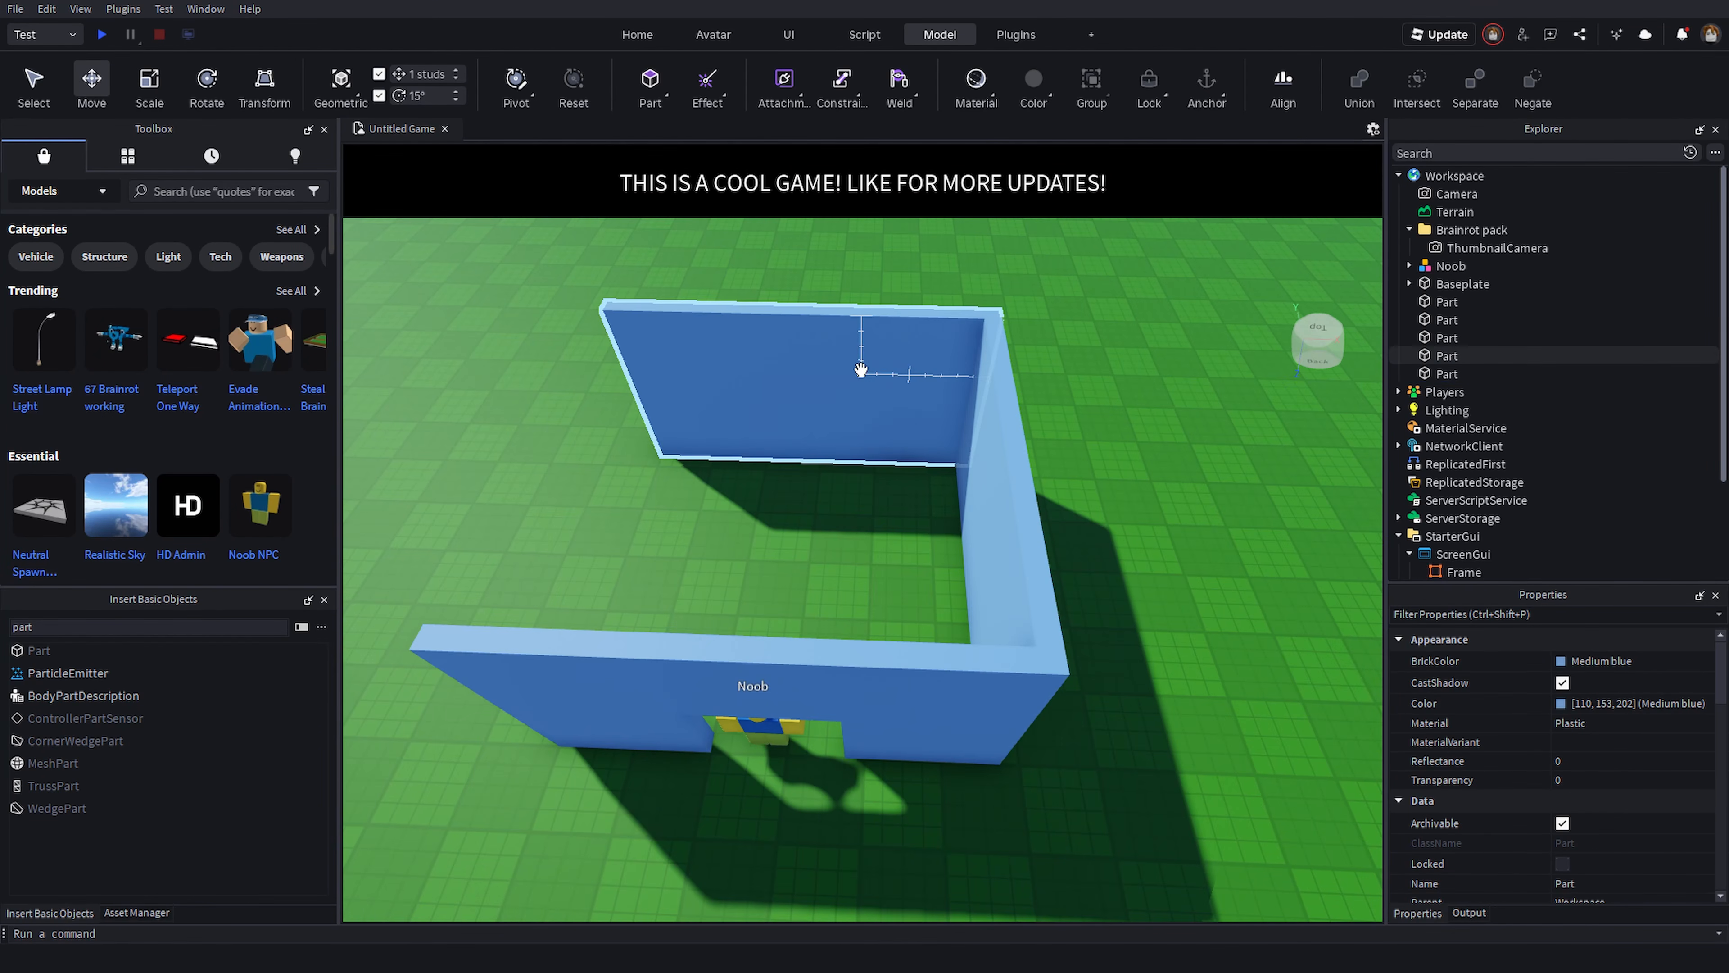
- Select the front wall and scale it down into a low wall in front of the Noob
right_click(1436, 392)
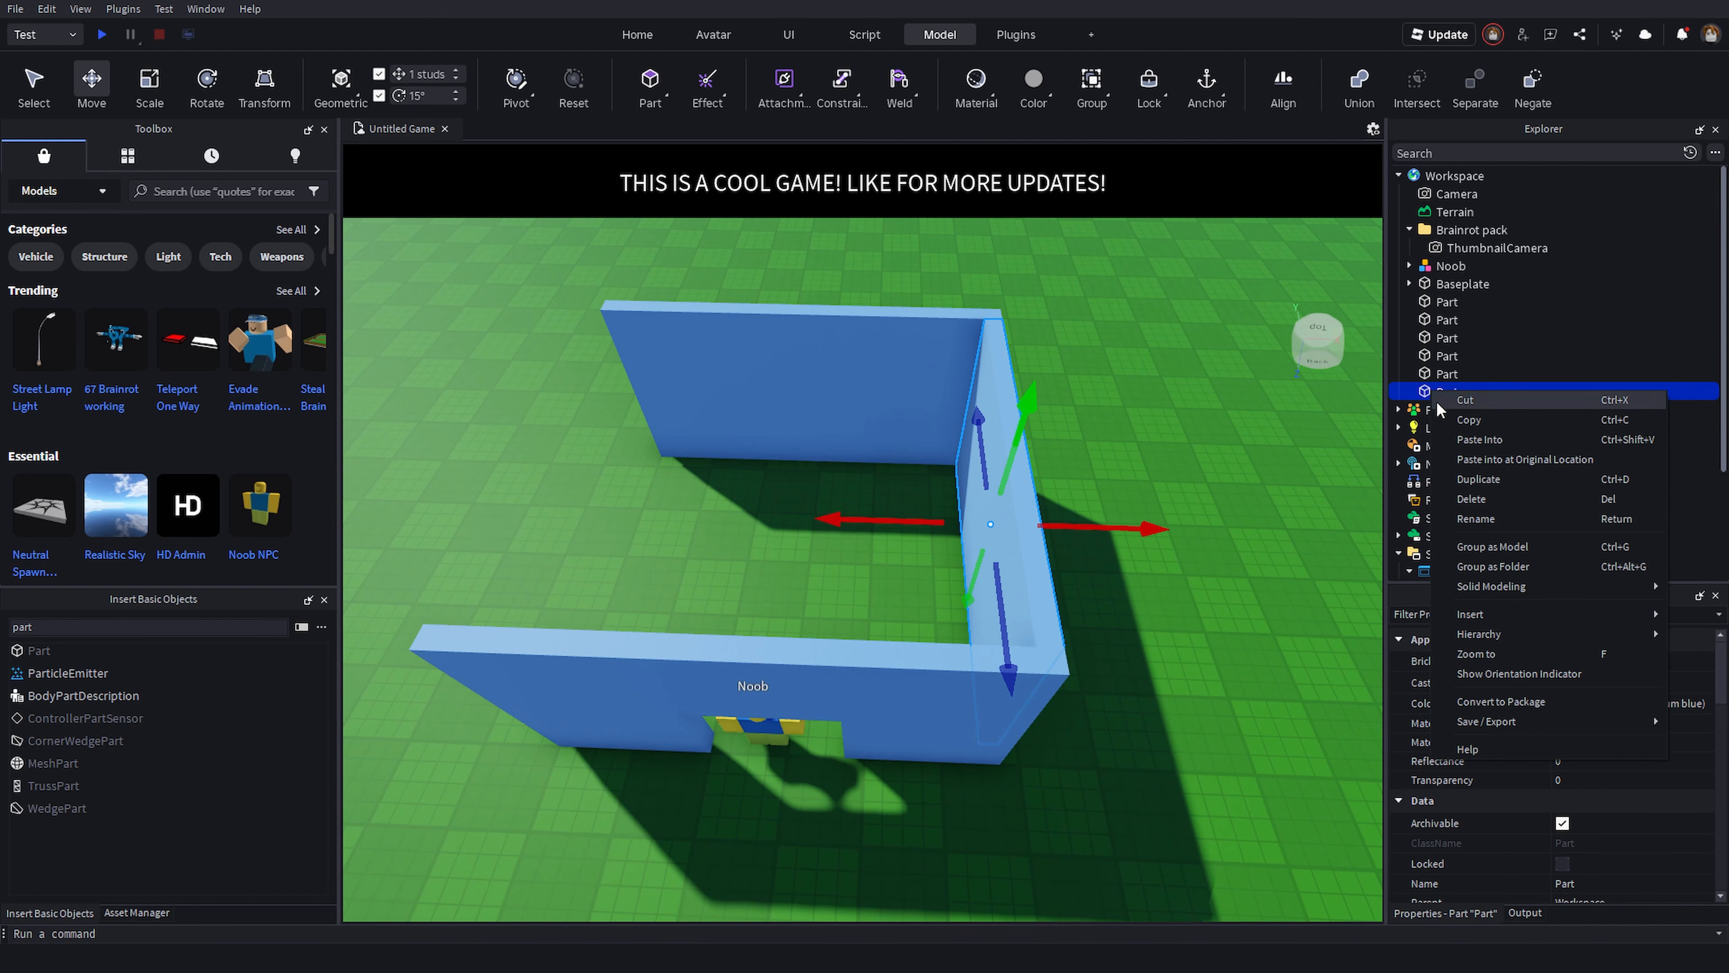
right_click_drag(1047, 516, 1047, 516)
left_click_drag(1108, 518, 1061, 569)
key("a")
key("d")
key("d")
right_click_drag(791, 434, 792, 434)
key("w")
key("d")
left_click_drag(737, 501, 991, 573)
right_click_drag(991, 573, 991, 572)
left_click(943, 485)
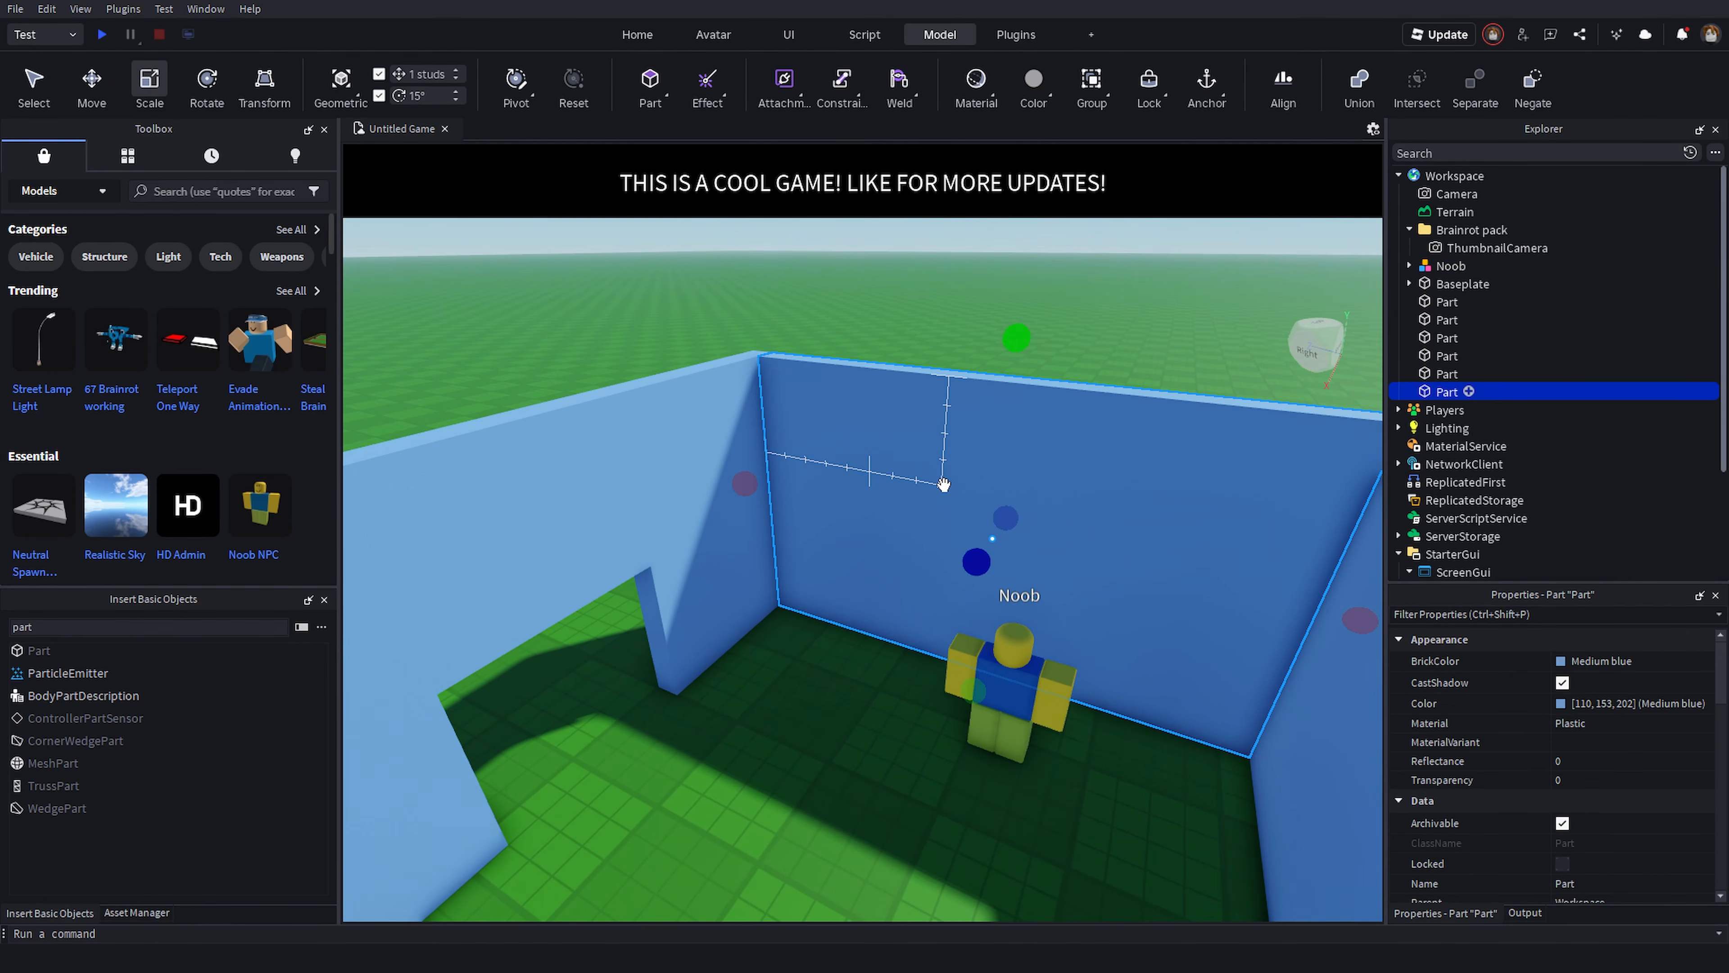
right_click_drag(943, 485, 943, 485)
left_click_drag(928, 392, 957, 642)
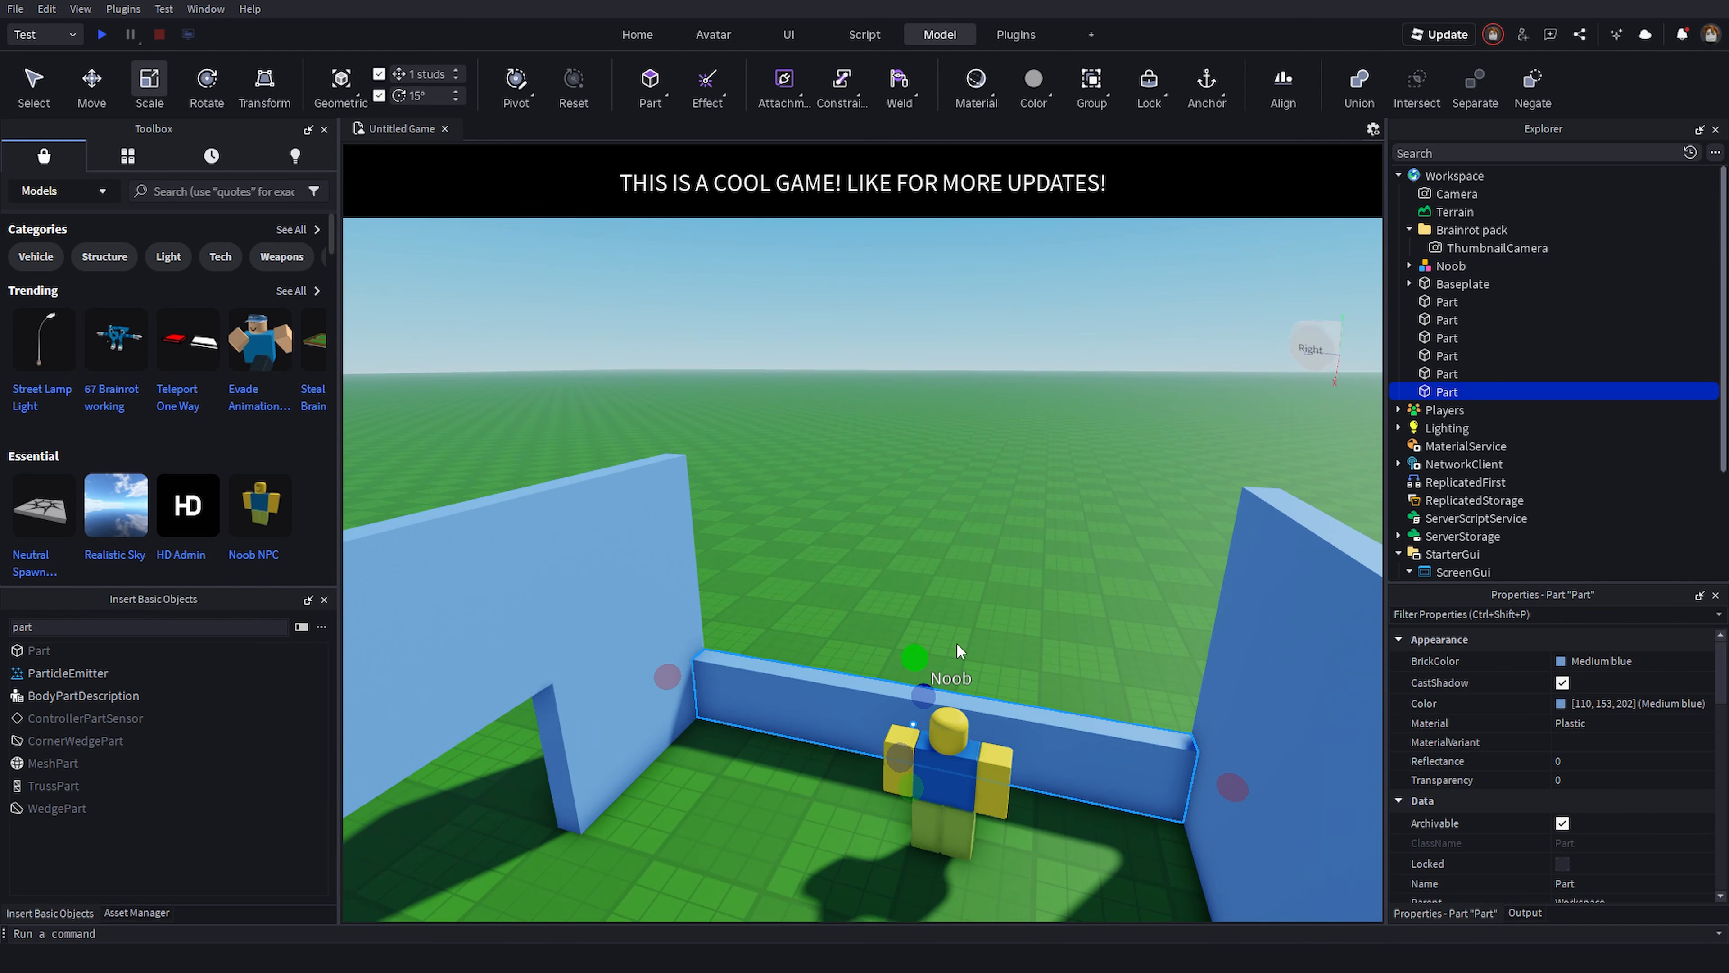
- Duplicate the low wall pieces and stack the copies to build up the wall around a window opening
key("ctrl+d")
mouse_move(920, 519)
left_mouse_down()
mouse_move(899, 376)
mouse_move(939, 523)
mouse_move(937, 492)
left_mouse_up()
key("ctrl+d")
left_click_drag(1278, 635, 901, 599)
key("ctrl+d")
left_click(898, 599)
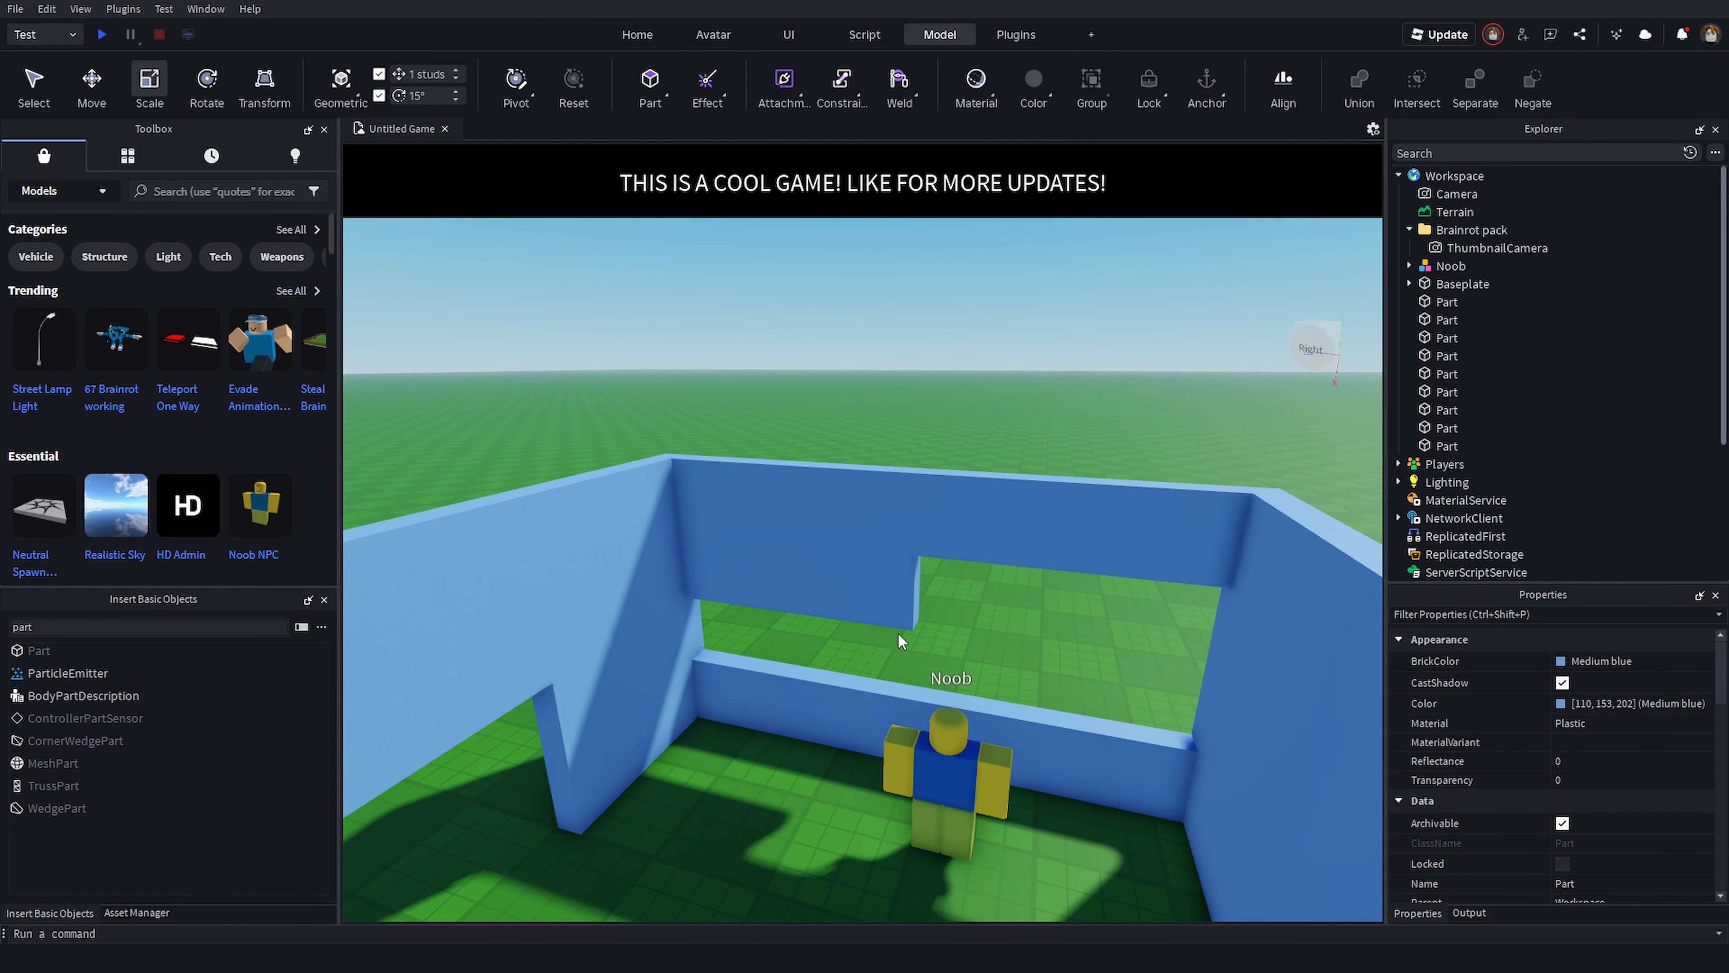
- Scale the wall pieces above and beside the opening to frame a rectangular window
left_click(776, 569)
key("ctrl+2")
left_click_drag(923, 590, 1225, 674)
scroll(1116, 415, "up", 5)
key("ctrl+3")
left_click_drag(1188, 401, 1170, 501)
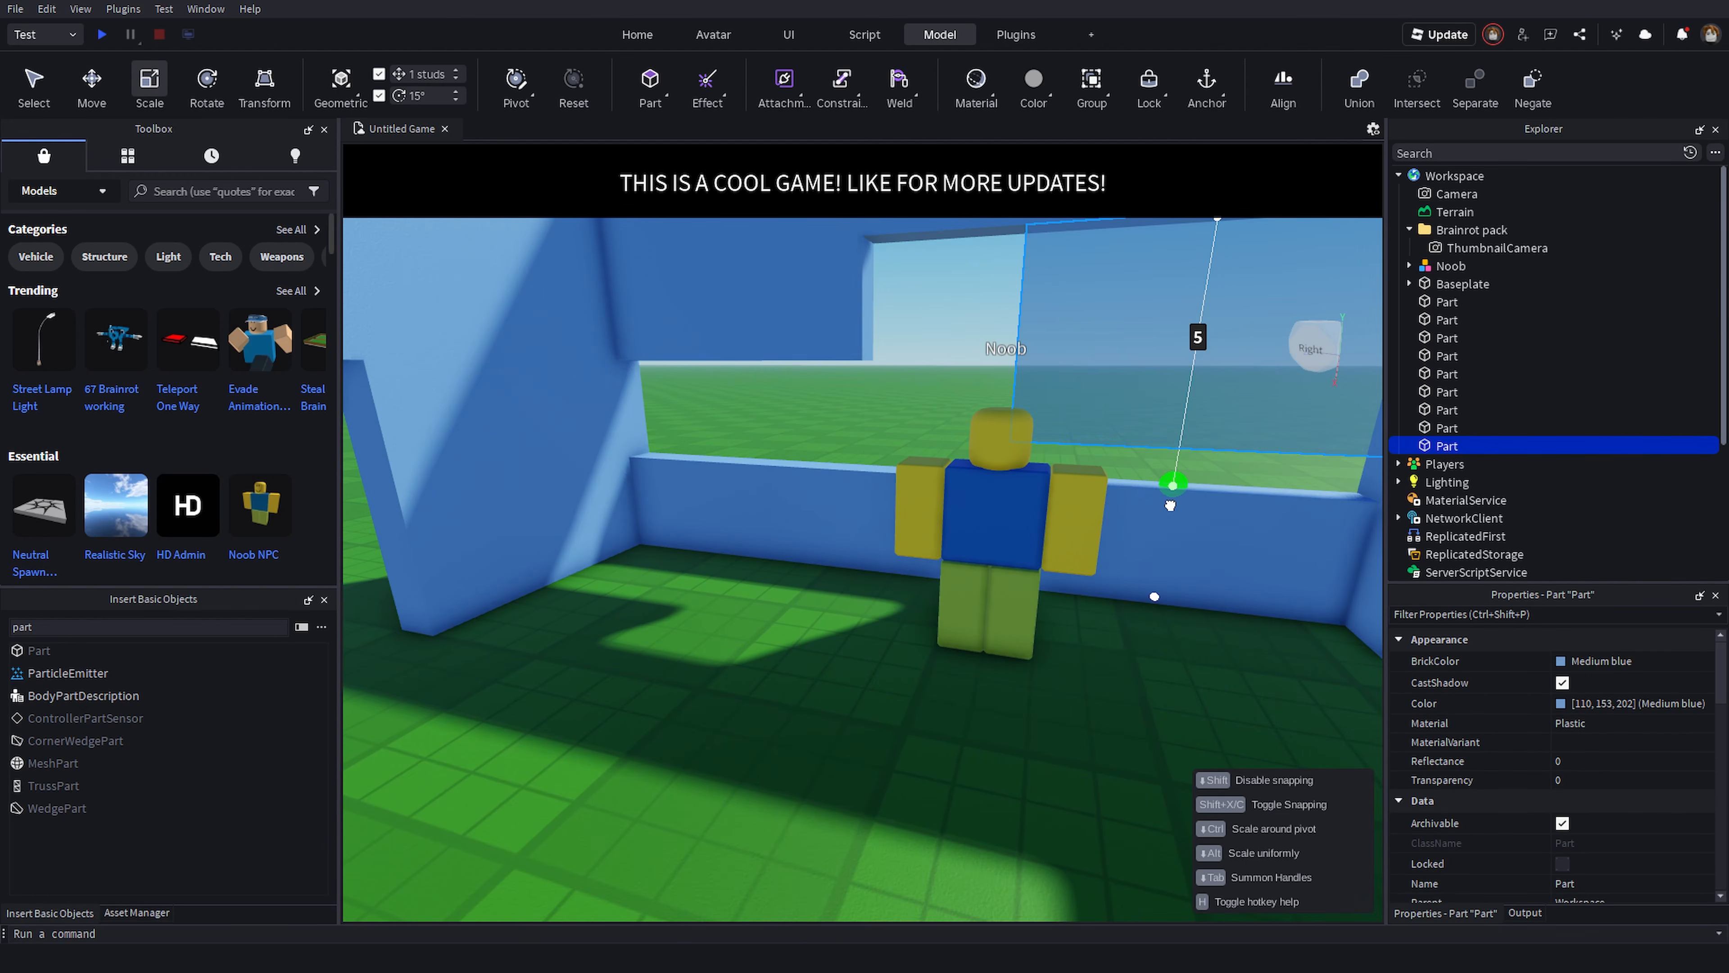
left_click(822, 282)
left_click_drag(735, 400, 753, 485)
right_click_drag(754, 482, 858, 429)
key("d")
left_click(969, 381)
left_click_drag(898, 418, 972, 436)
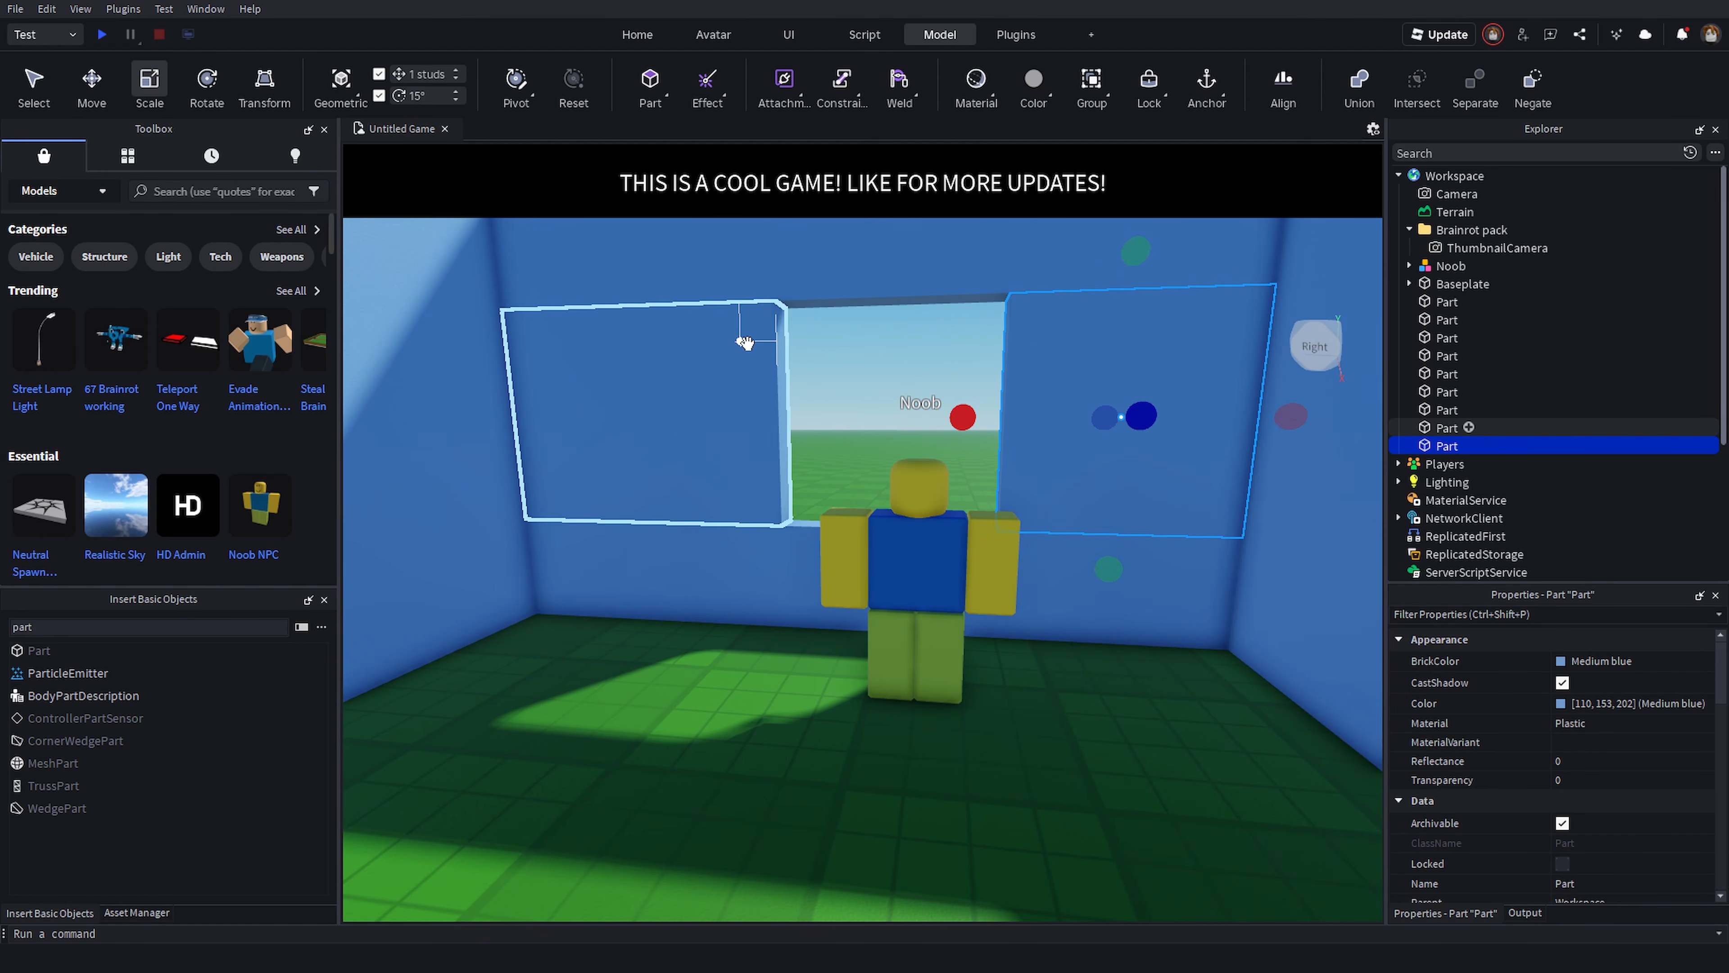
- Adjust the upper wall pieces with the Scale tool so the window edges line up neatly
left_click(746, 343)
left_click_drag(825, 417, 754, 416)
left_click(821, 393)
right_click_drag(823, 394, 838, 396)
key("s")
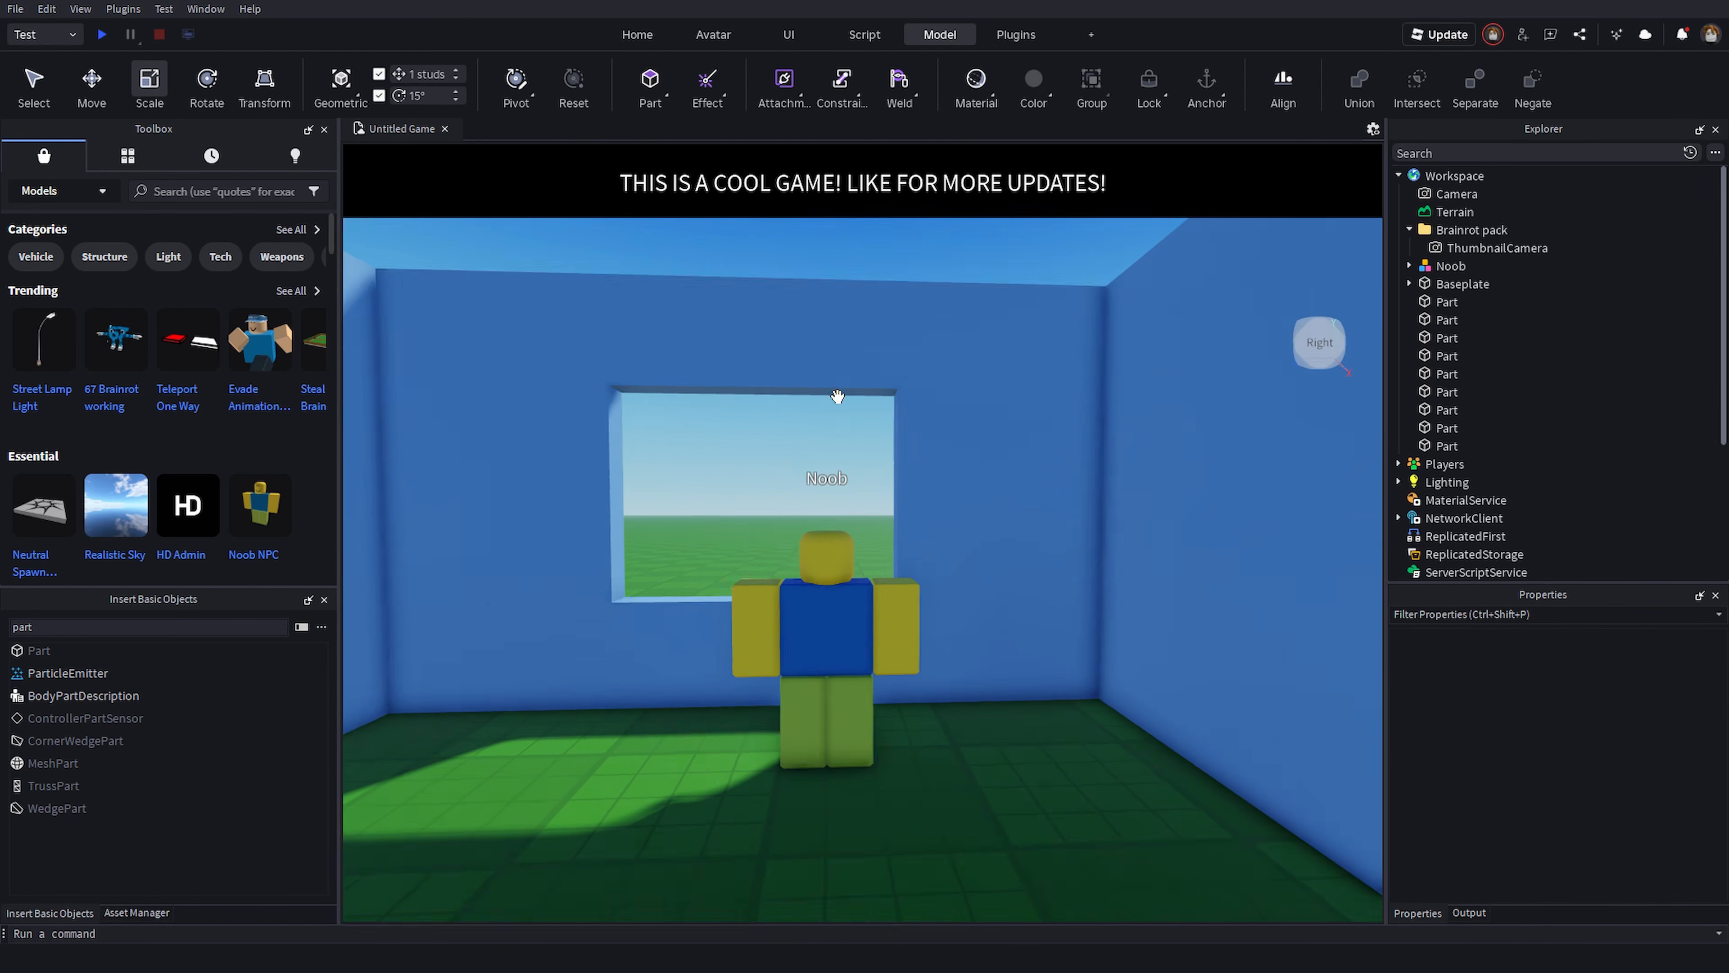
left_click(837, 397)
- Duplicate a wall piece, scale it to fill the window opening, and adjust its Transparency to make a glass pane
key("ctrl+d")
left_click_drag(745, 479, 755, 681)
left_click_drag(824, 501, 1092, 490)
right_click_drag(1092, 490, 902, 525)
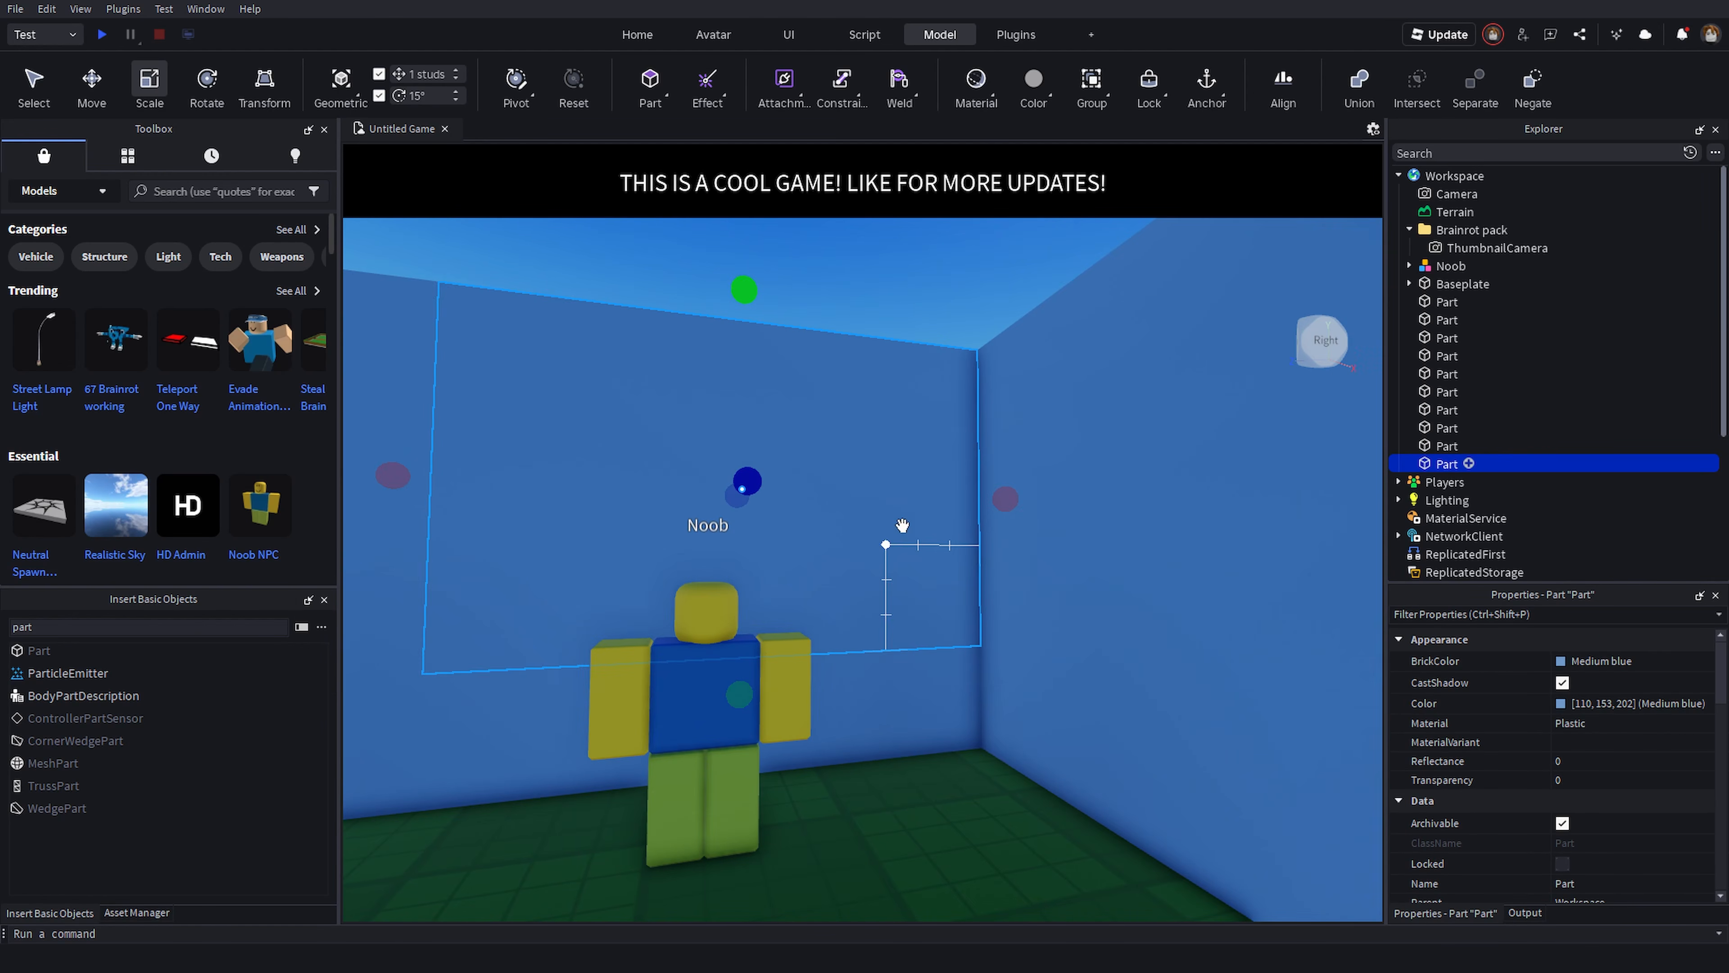
left_click_drag(1006, 499, 814, 514)
right_click_drag(814, 514, 833, 282)
left_click_drag(834, 282, 851, 391)
left_click(1593, 781)
left_click_drag(1617, 781, 1666, 791)
- Move the Noob NPC out of the walled enclosure
left_click(1135, 803)
right_click_drag(1133, 803, 967, 562)
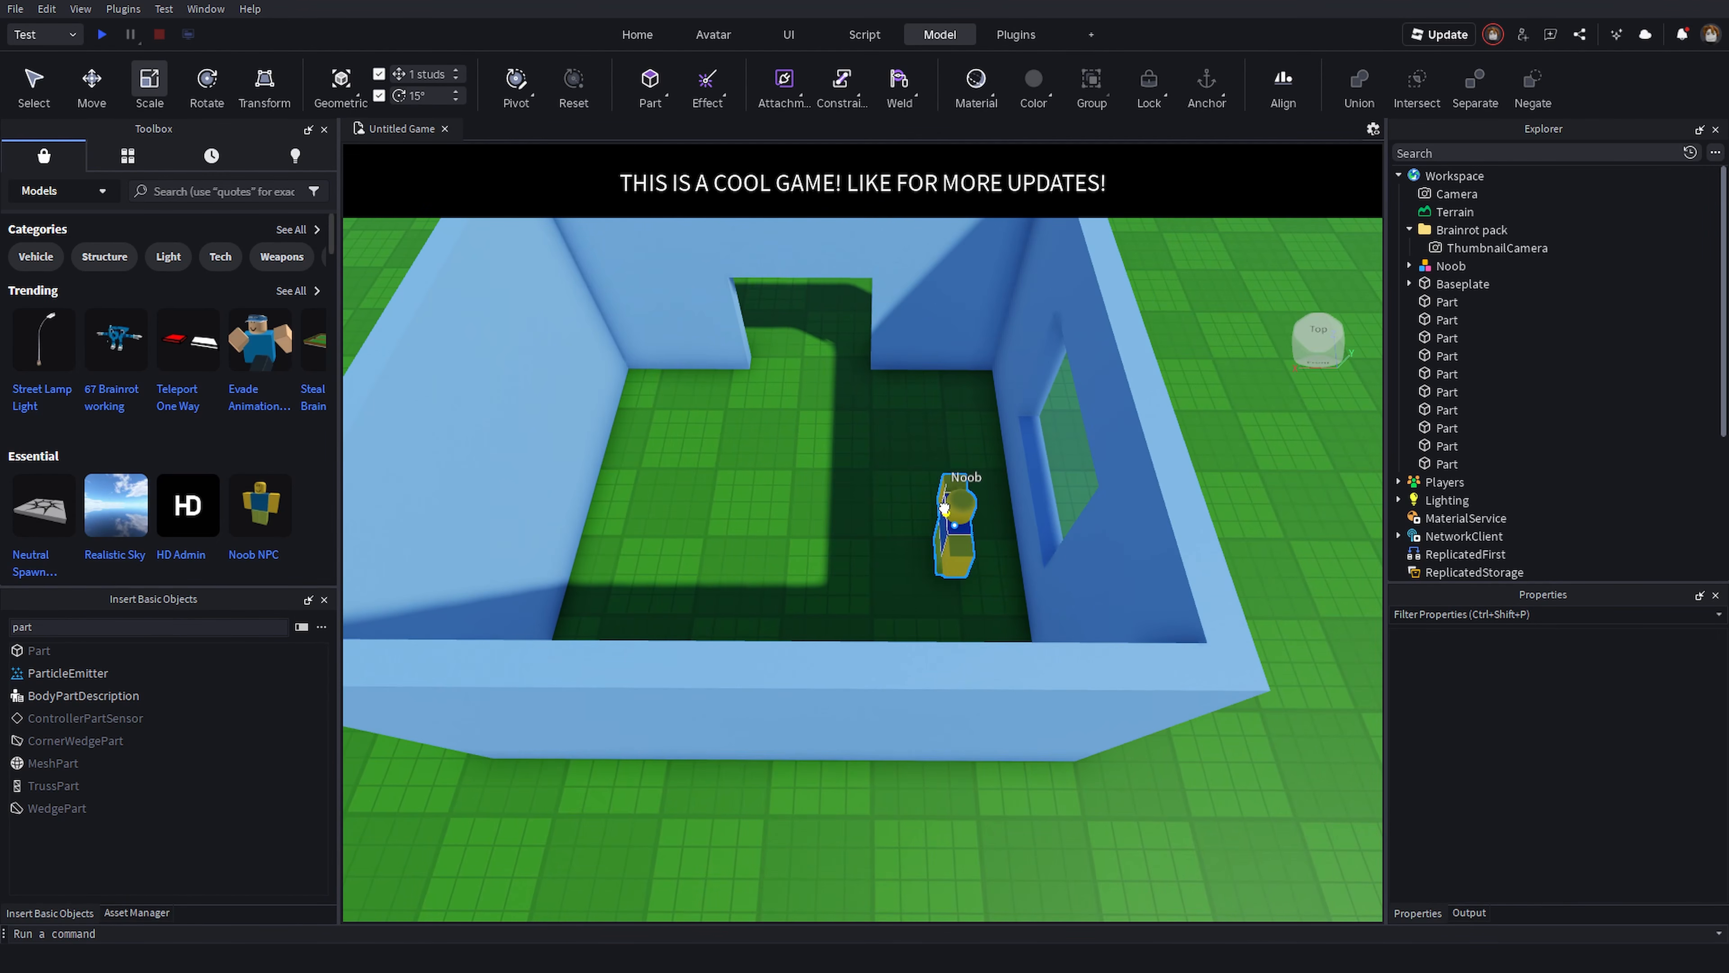
left_click_drag(955, 507, 1192, 509)
right_click_drag(1191, 510, 829, 503)
scroll(828, 503, "up", 5)
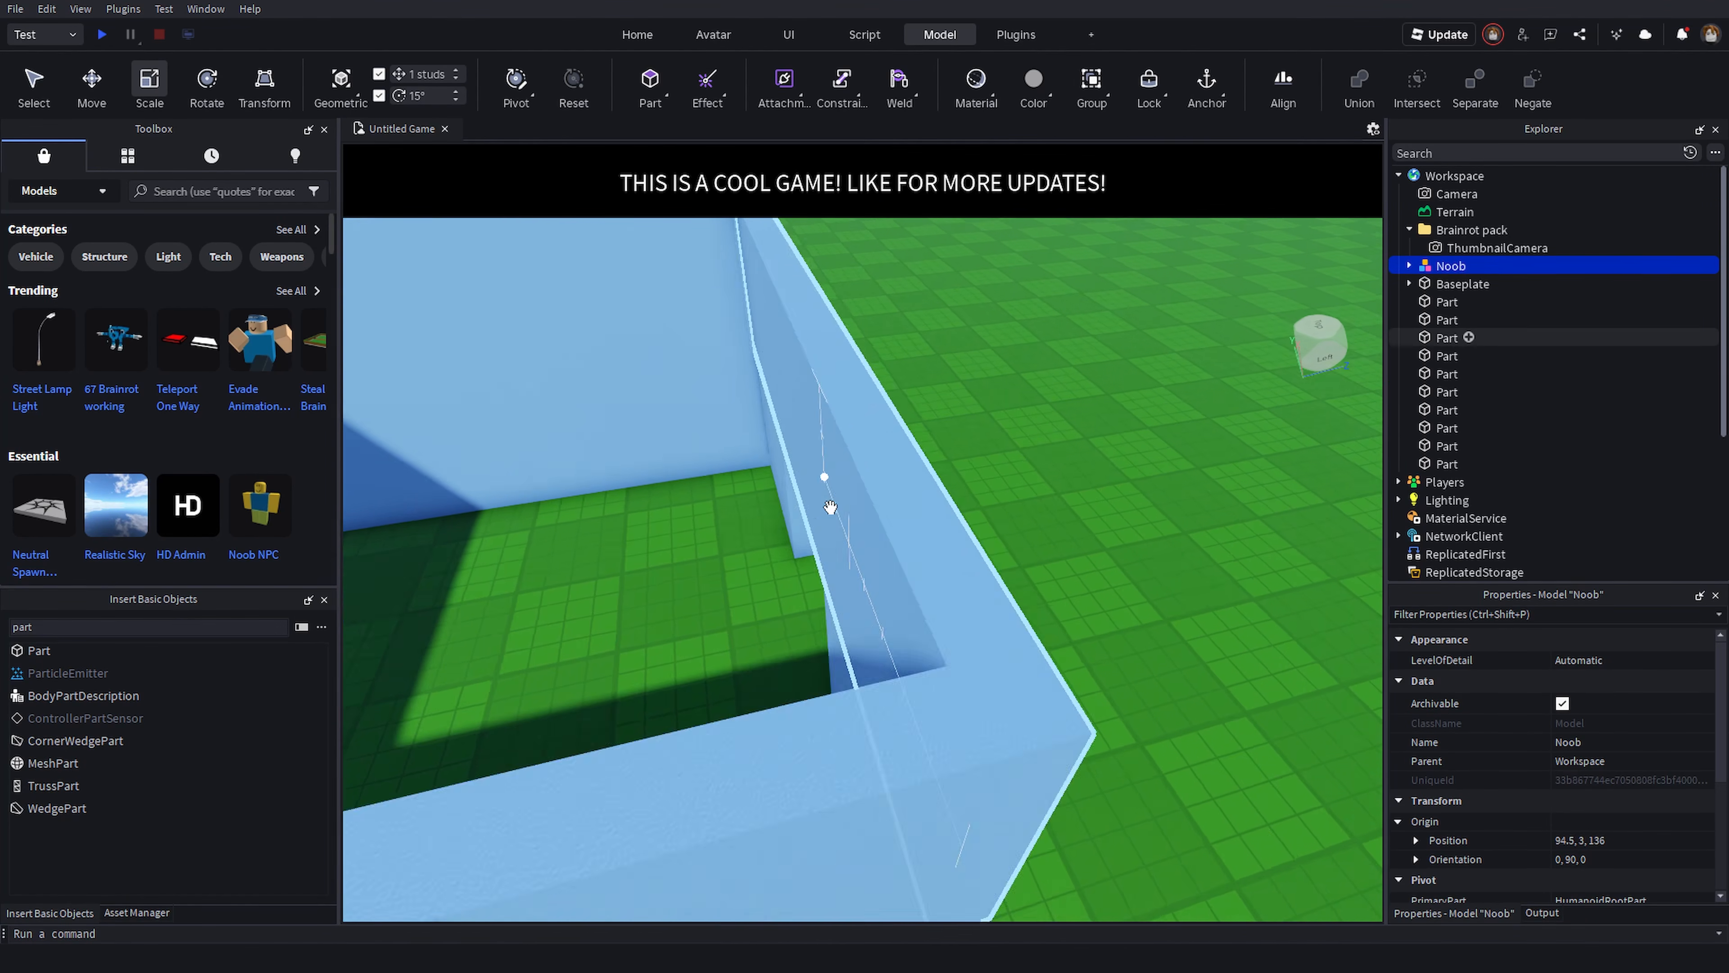
scroll(935, 560, "down", 4)
- Duplicate a wall piece and scale the copy into a large block, undoing the last resize
left_click(933, 560)
key("ctrl+d")
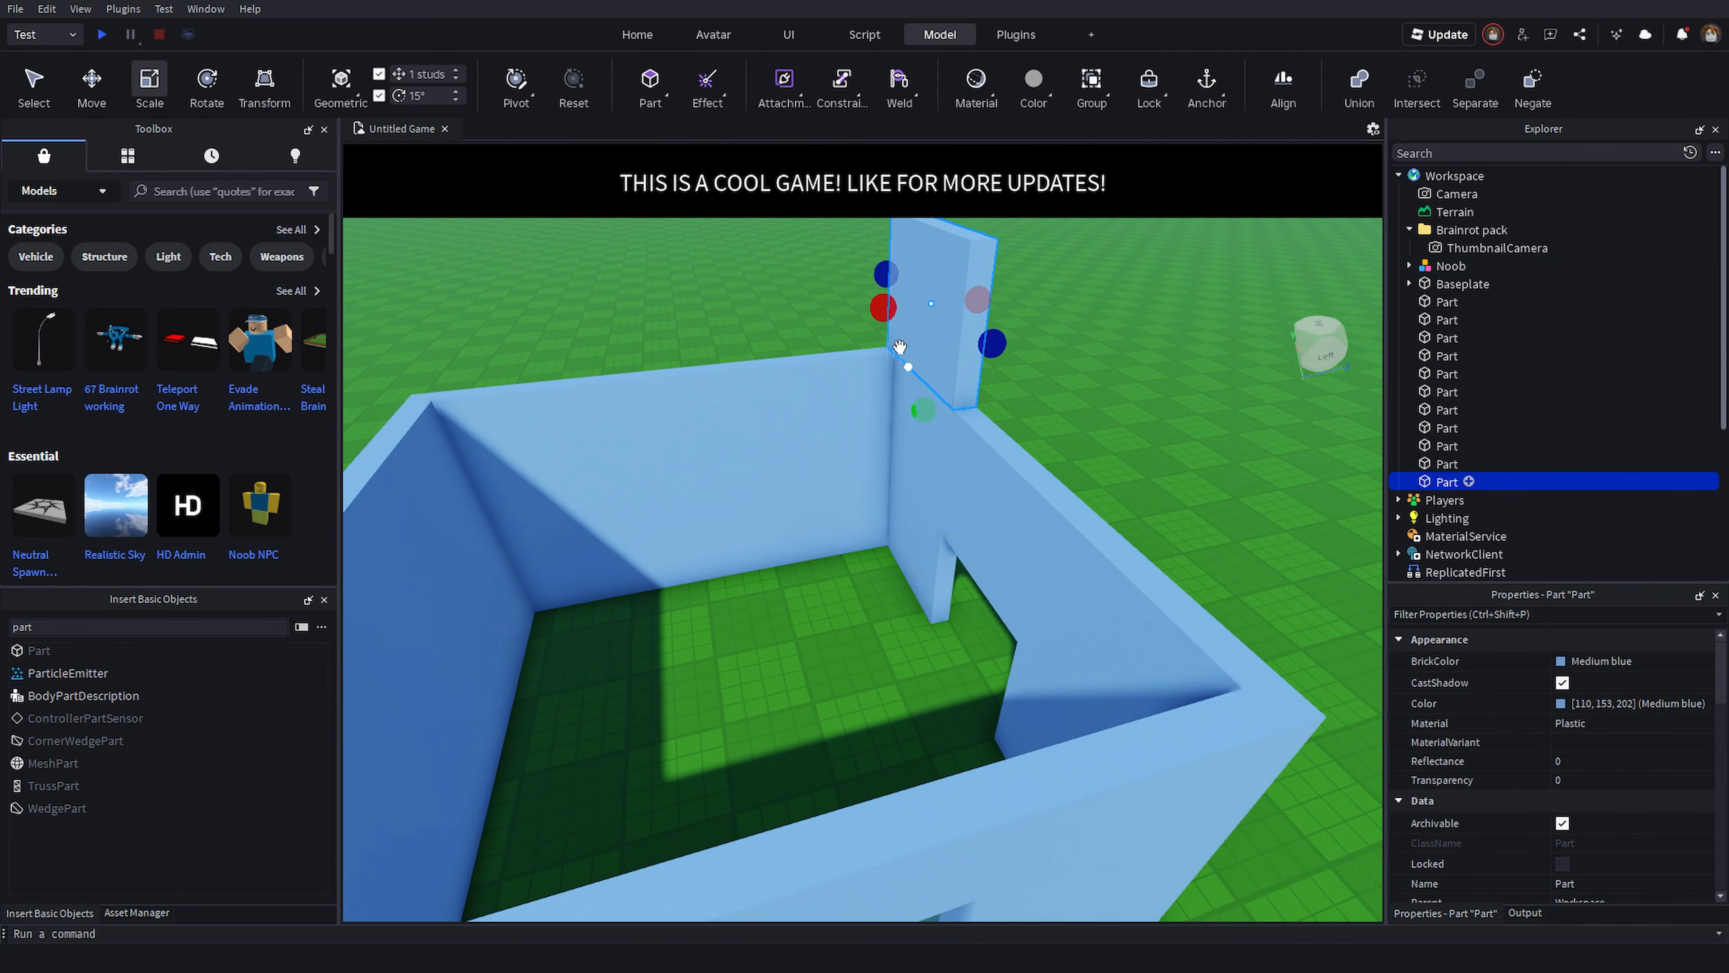
key("s")
key("a")
left_click_drag(884, 308, 618, 406)
key("s")
left_click_drag(944, 420, 1082, 655)
key("ctrl+z")
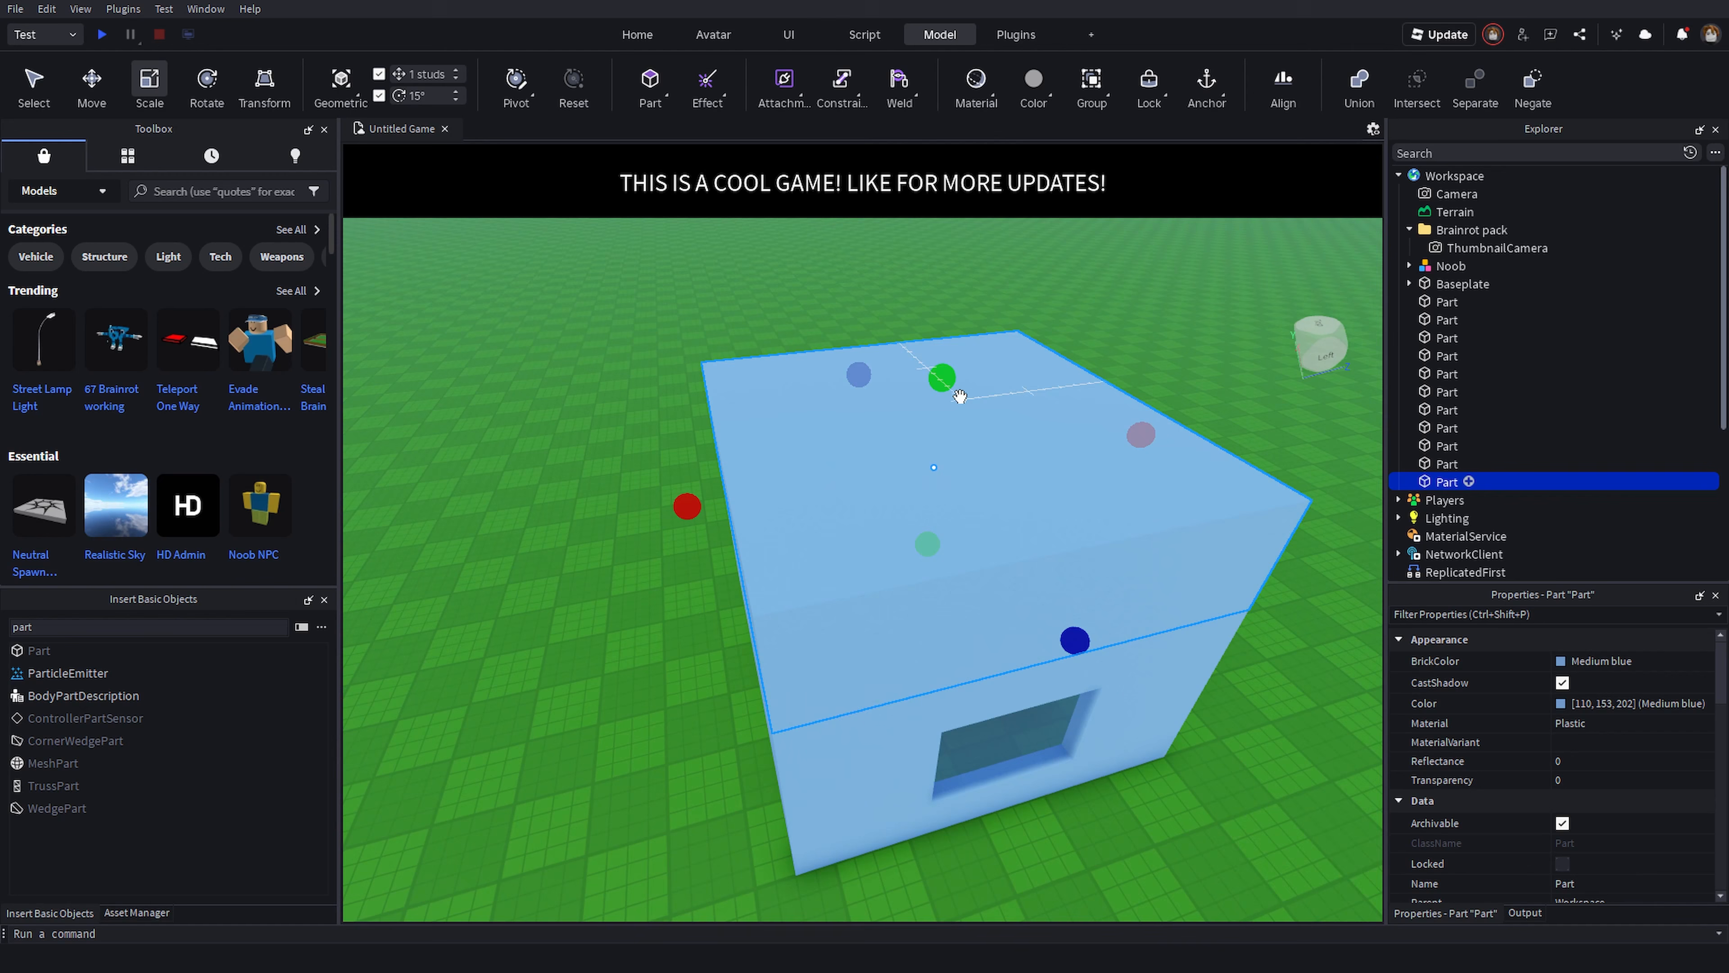
- Flatten the block into a thin slab with the Scale tool and move it beside the house
left_click_drag(946, 383, 942, 482)
key("d")
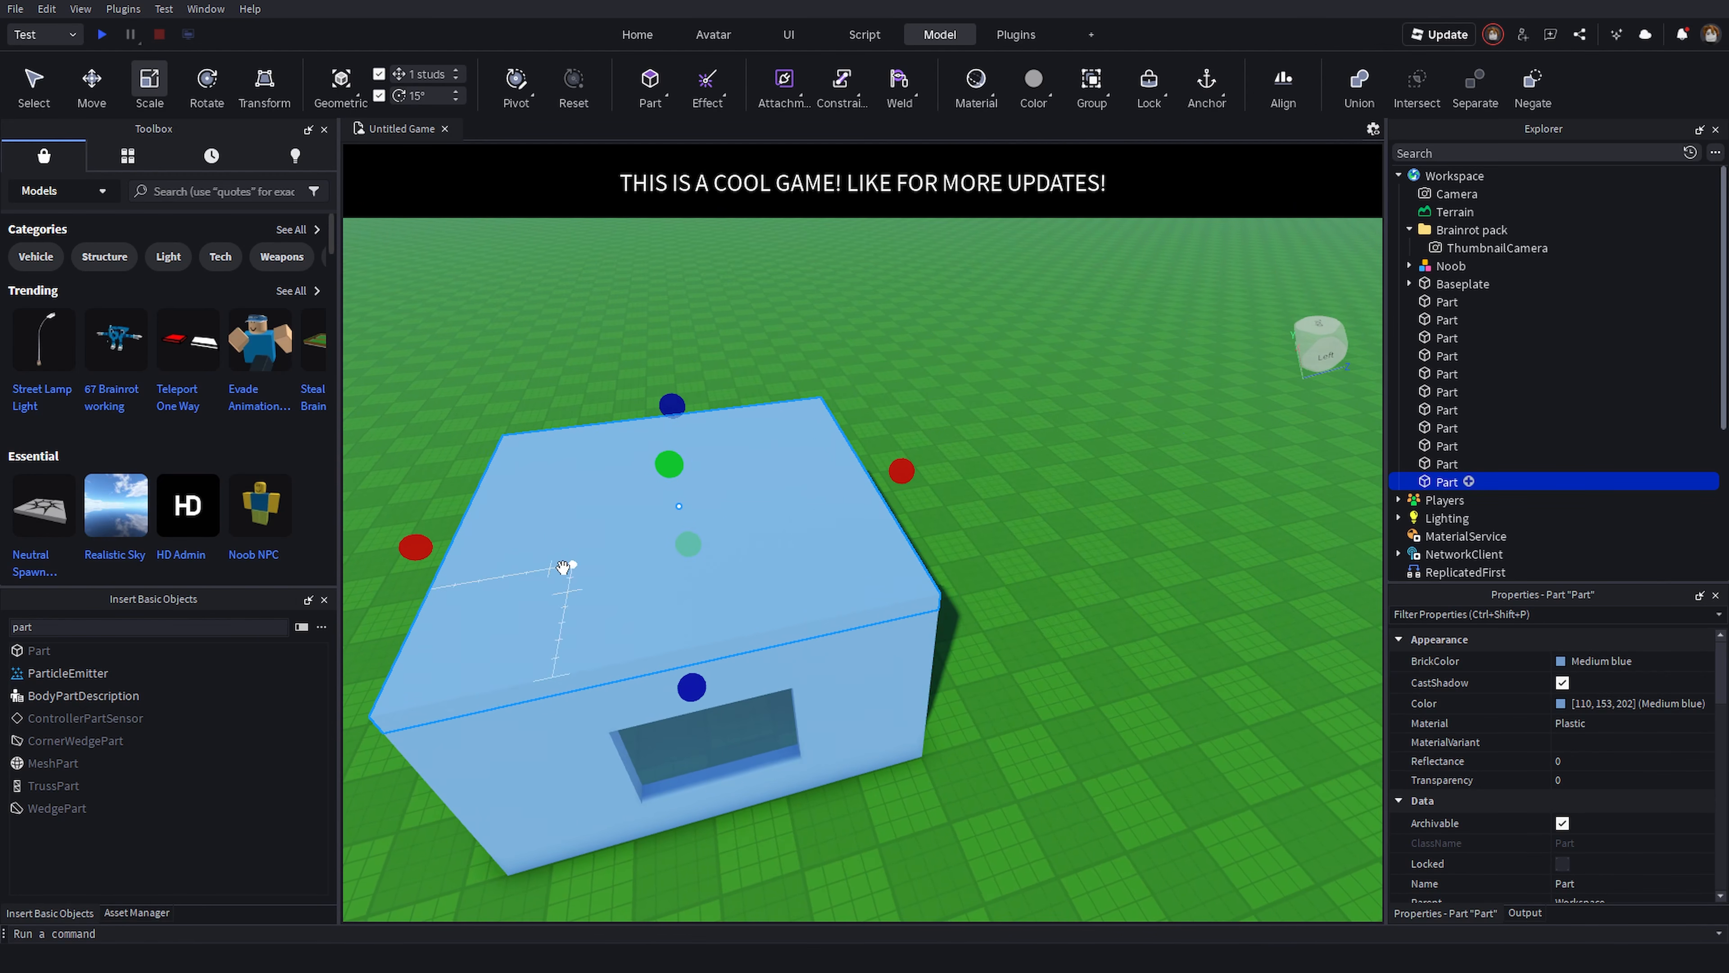
left_click_drag(564, 567, 1130, 508)
key("s")
right_click_drag(1132, 543, 1132, 571)
- Select all the house's wall parts and group them as a model
left_click_drag(539, 347, 911, 789)
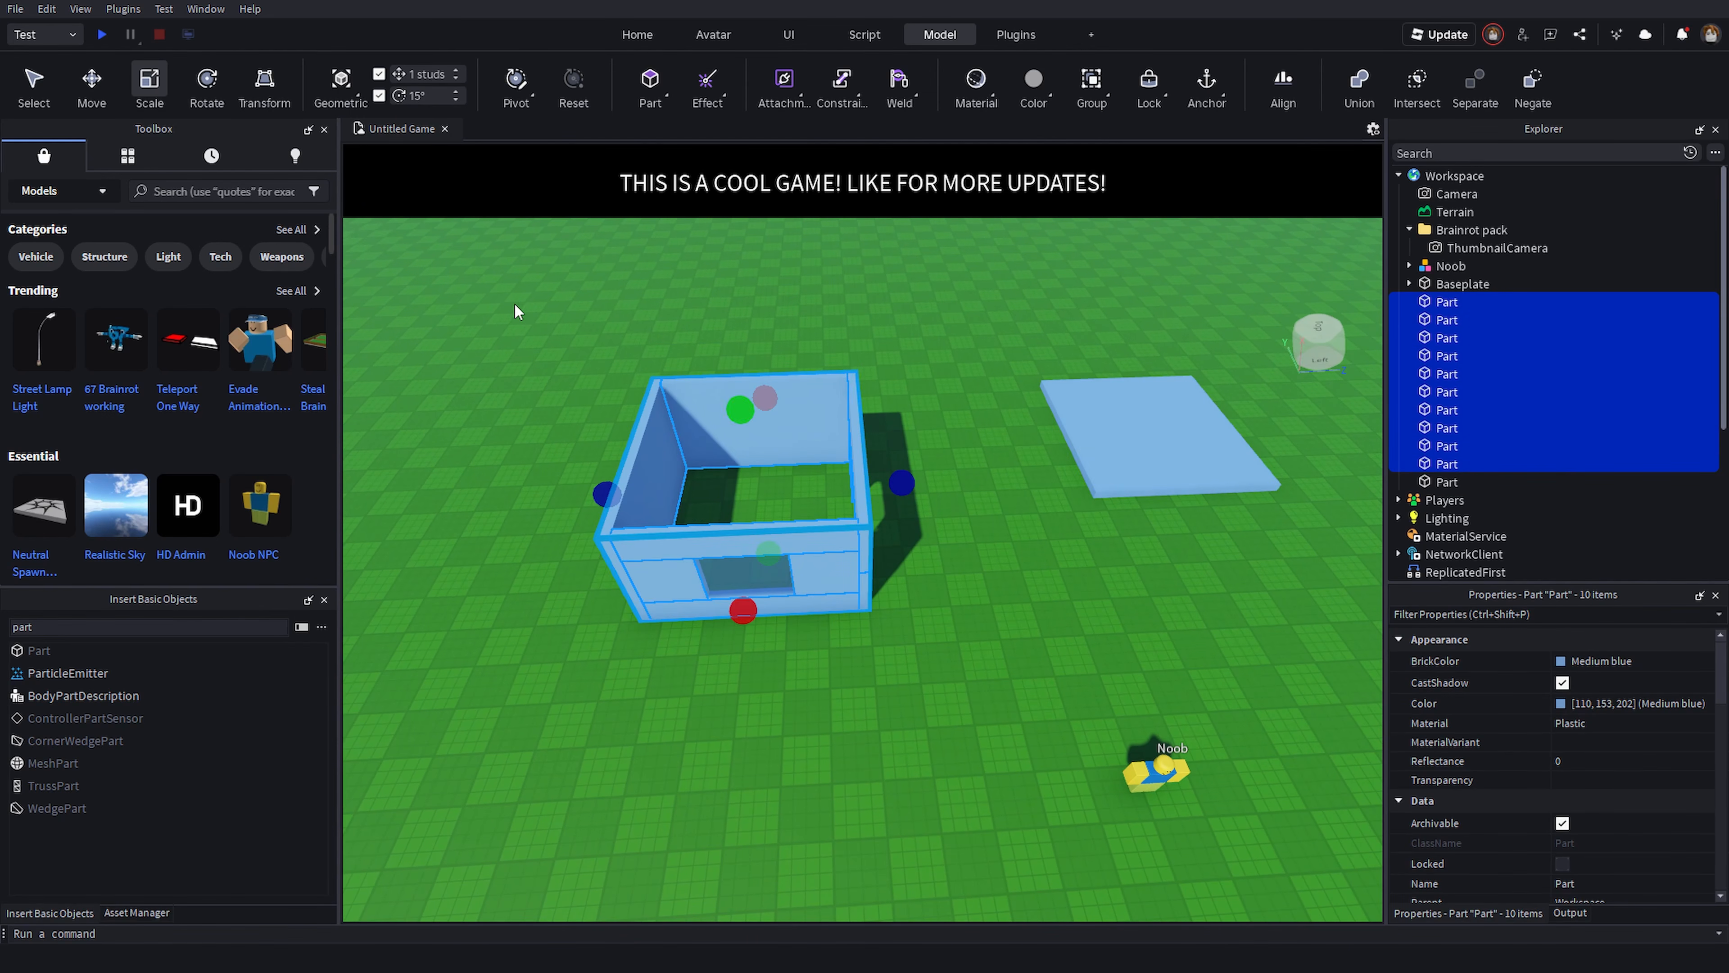
left_click_drag(515, 311, 876, 624)
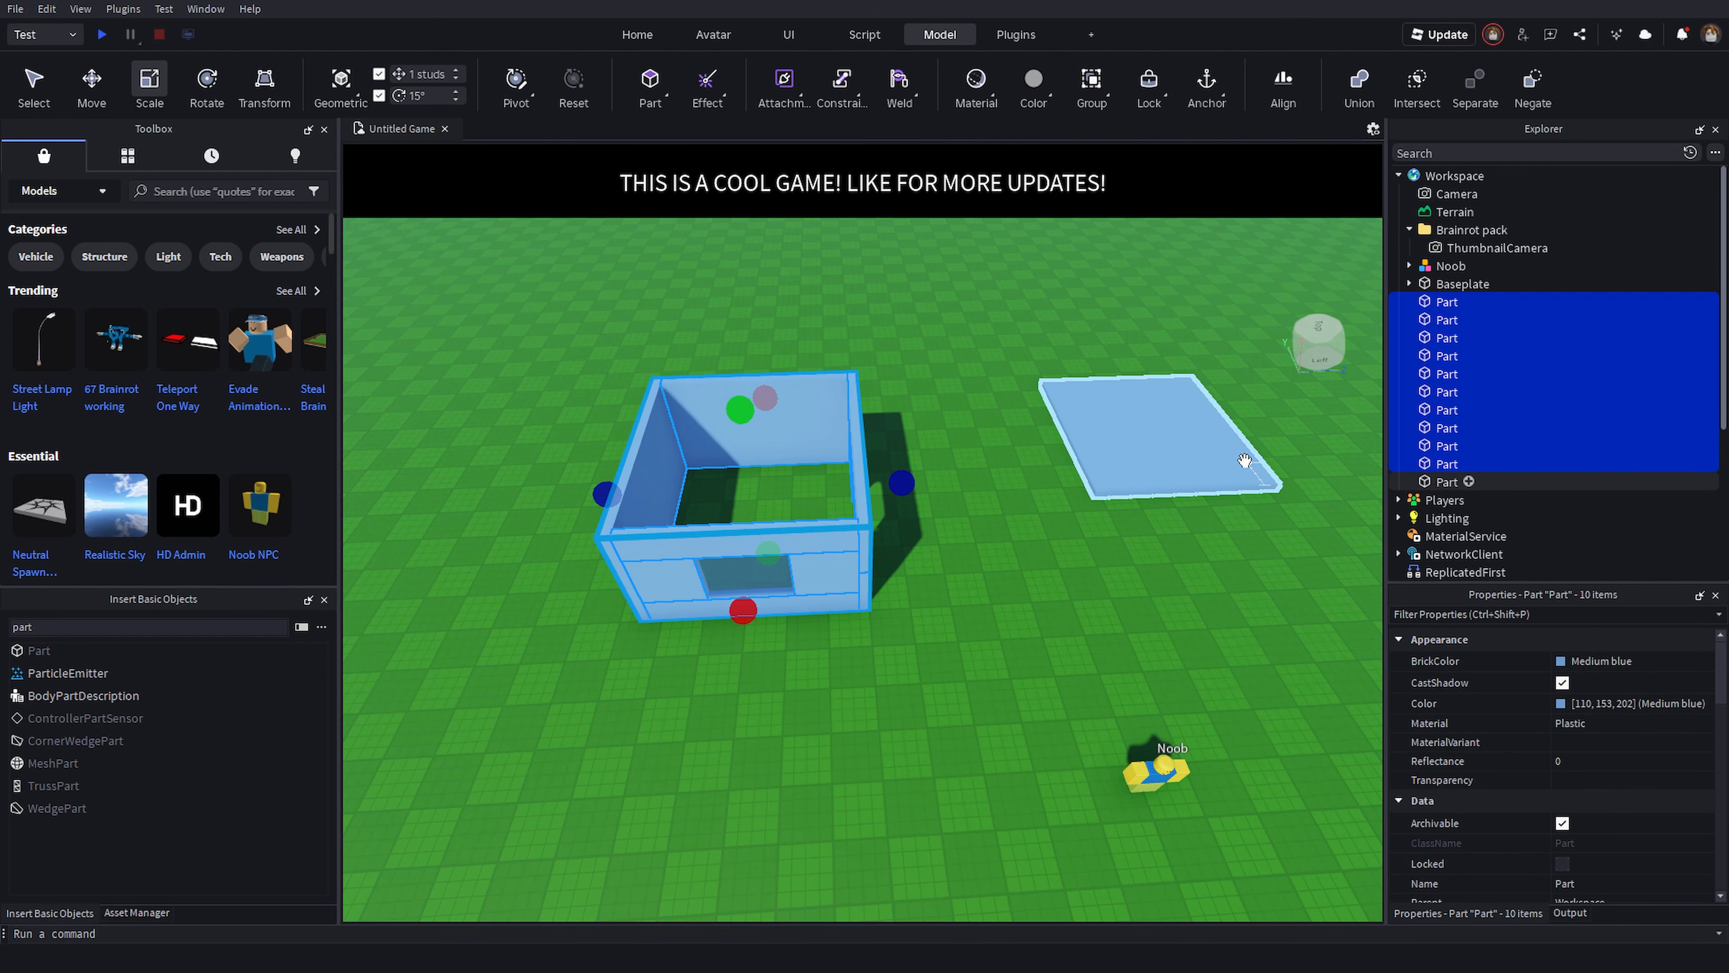
right_click(813, 402)
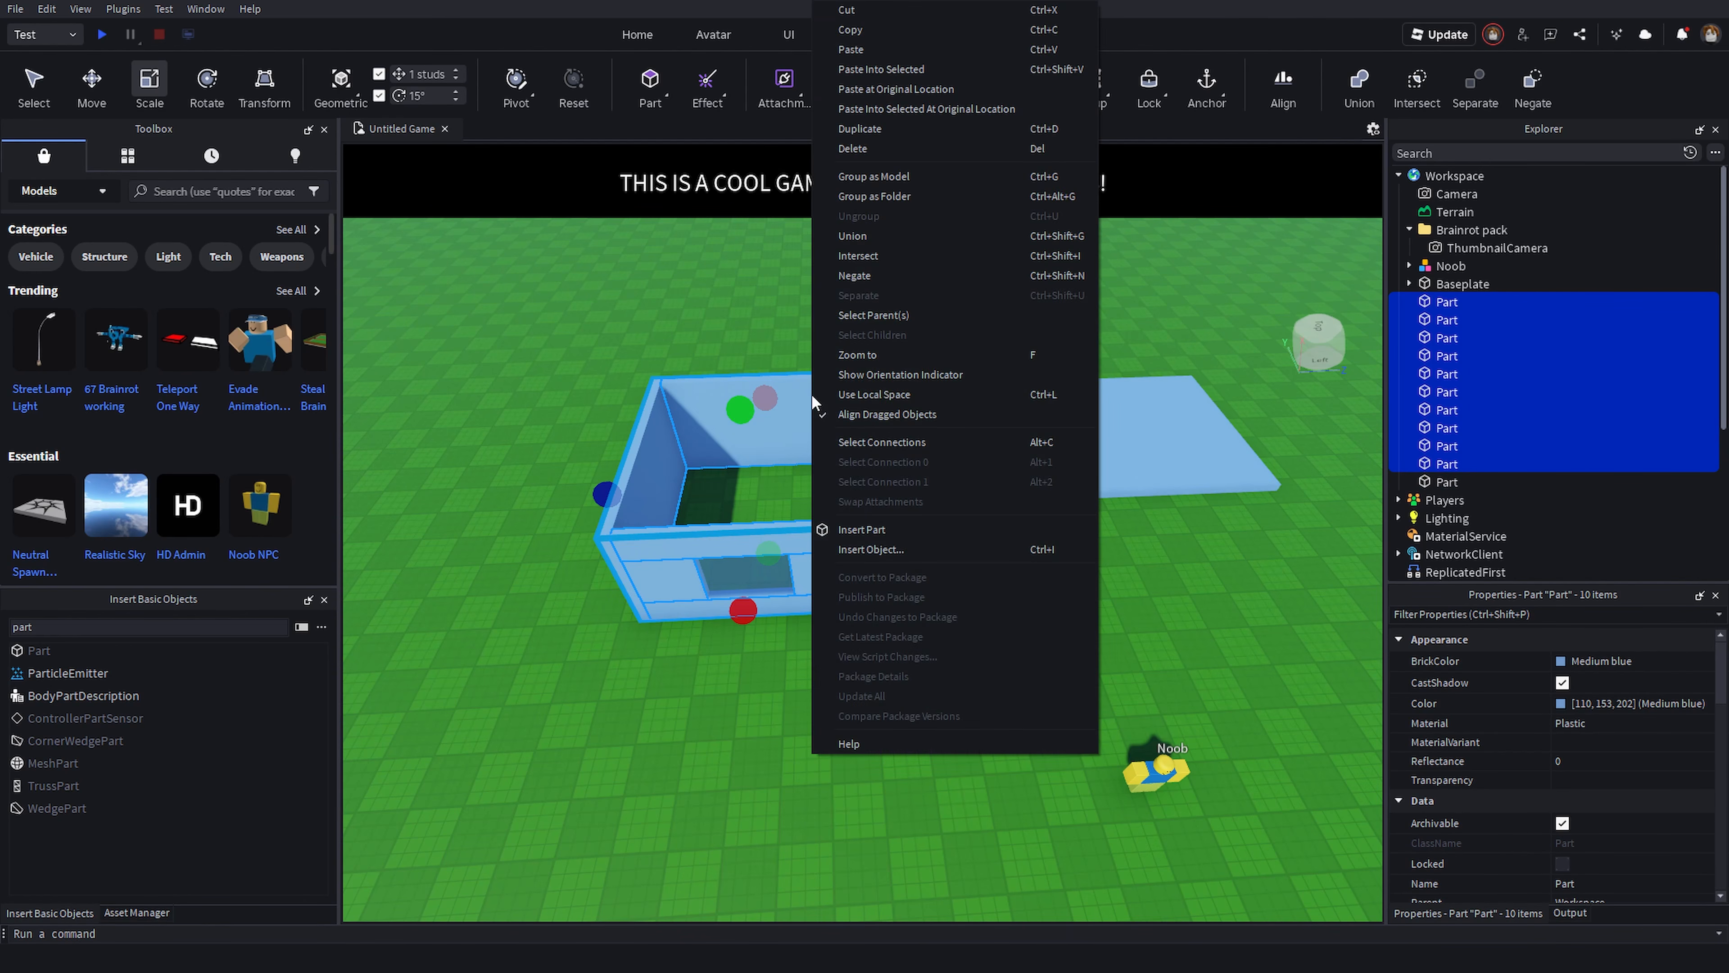
left_click(847, 183)
right_click_drag(987, 503, 979, 509)
right_click_drag(863, 514, 902, 503)
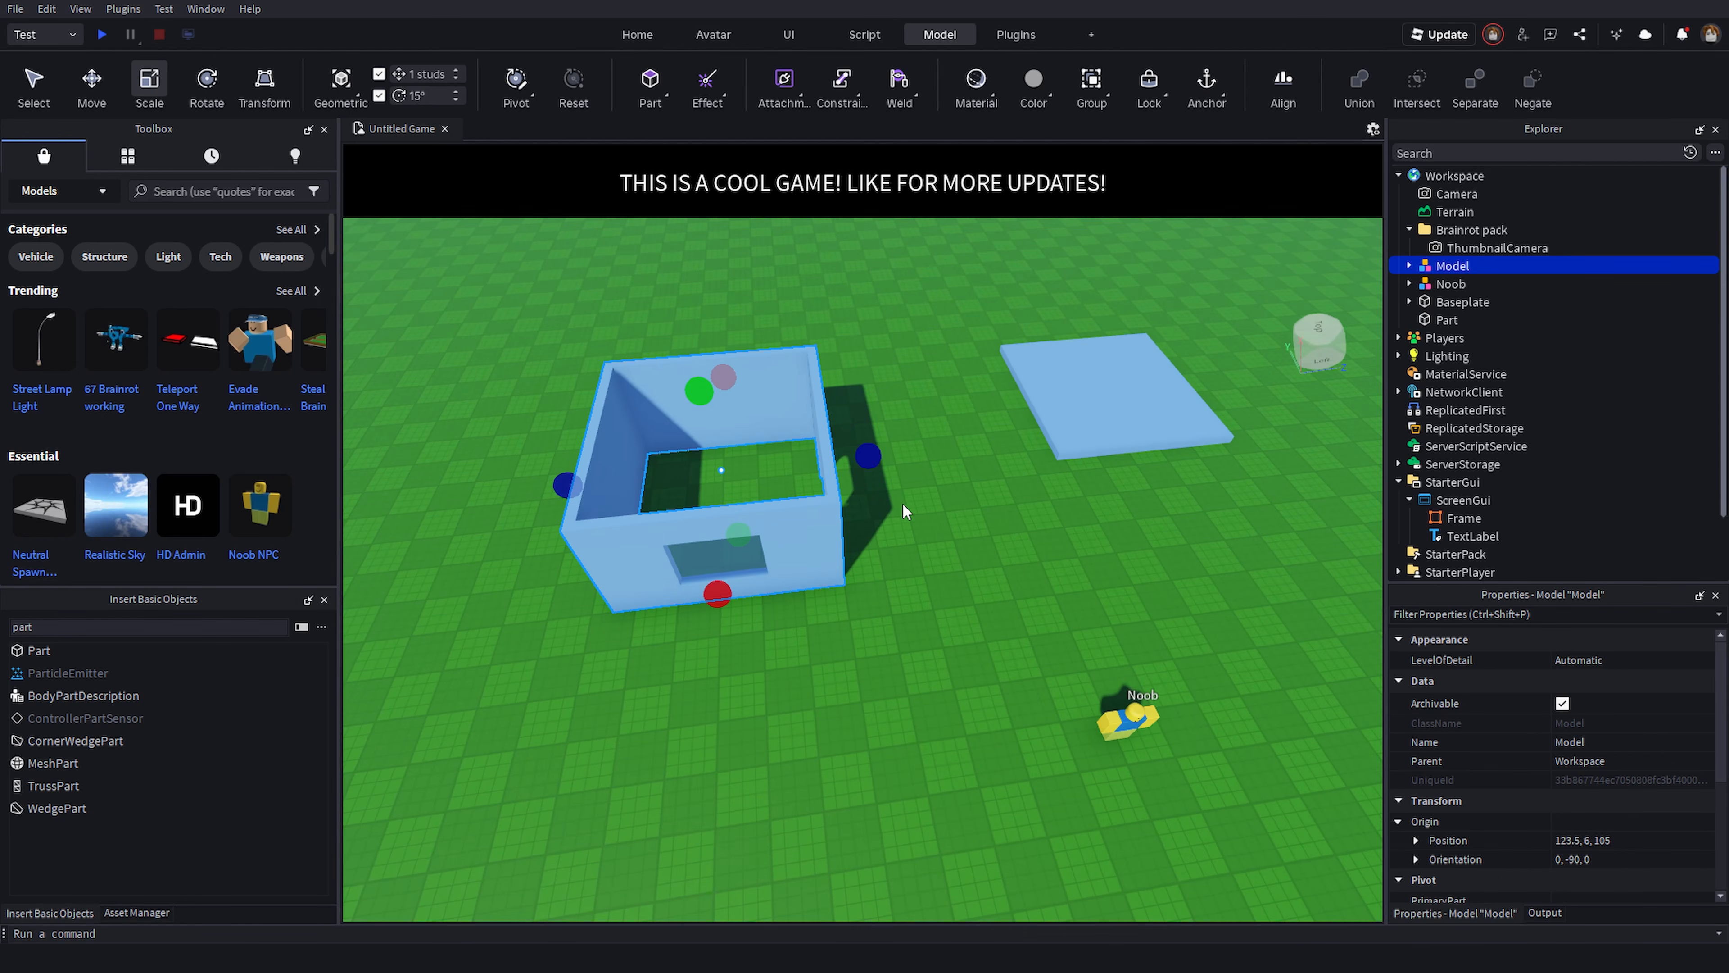
- Delete the house model, move the slab, and undo the change
key("Delete")
left_click(1036, 372)
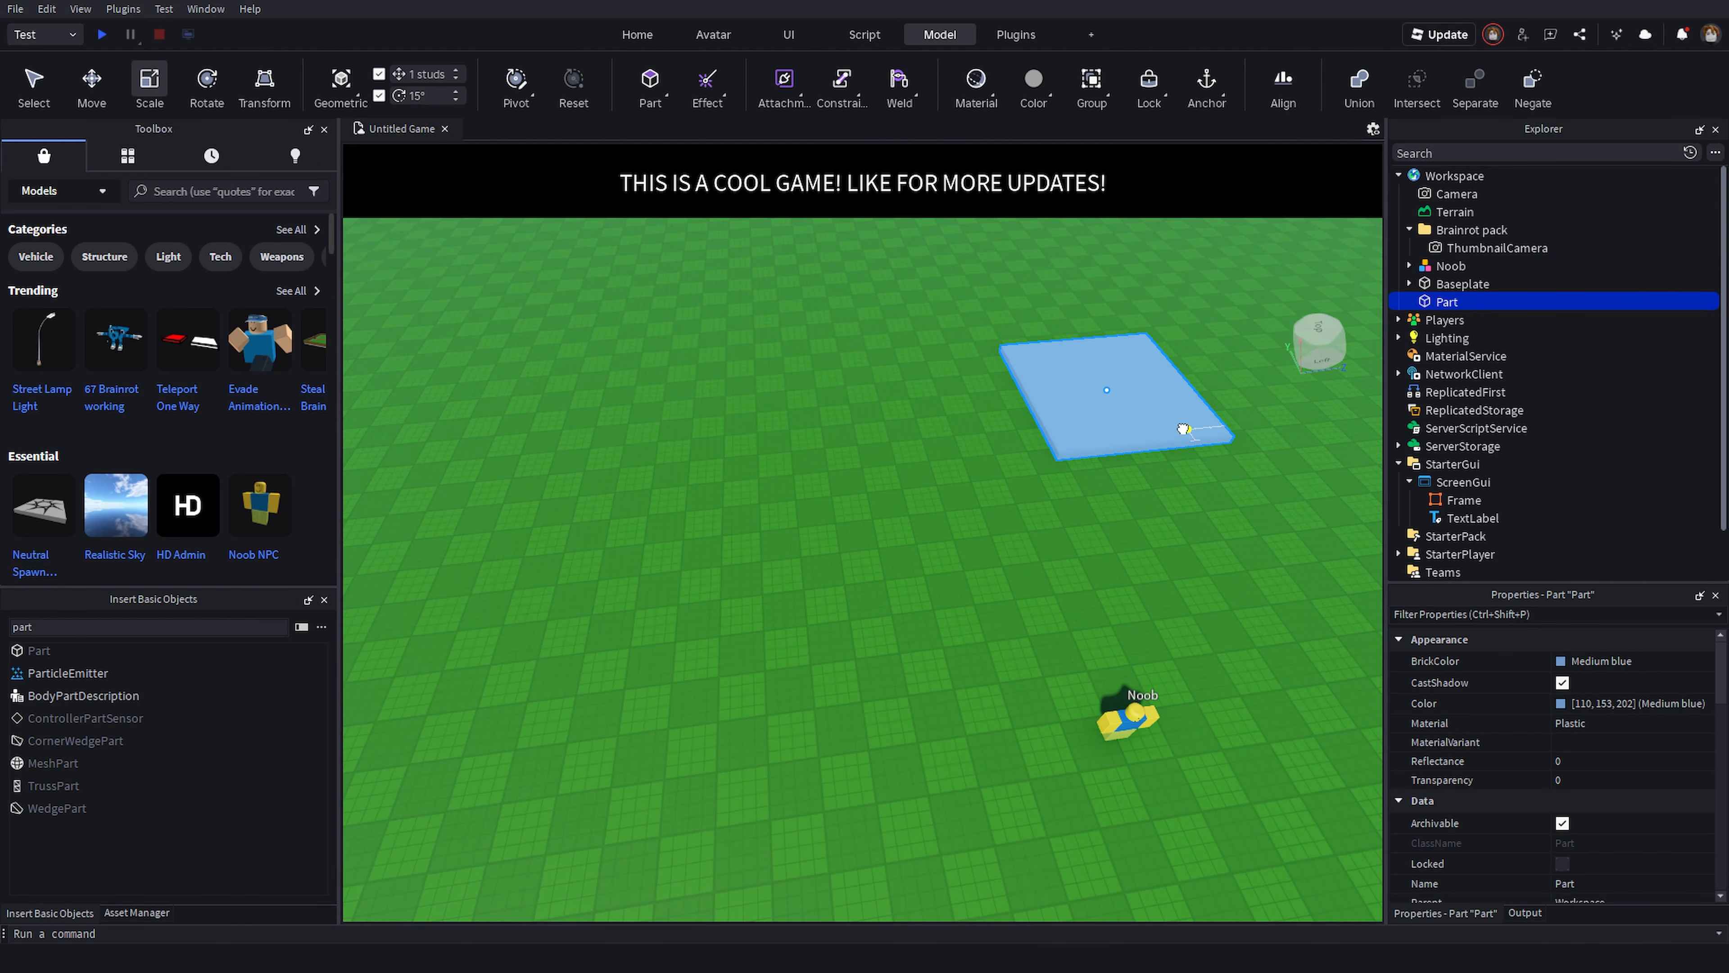
left_click_drag(1183, 428, 816, 566)
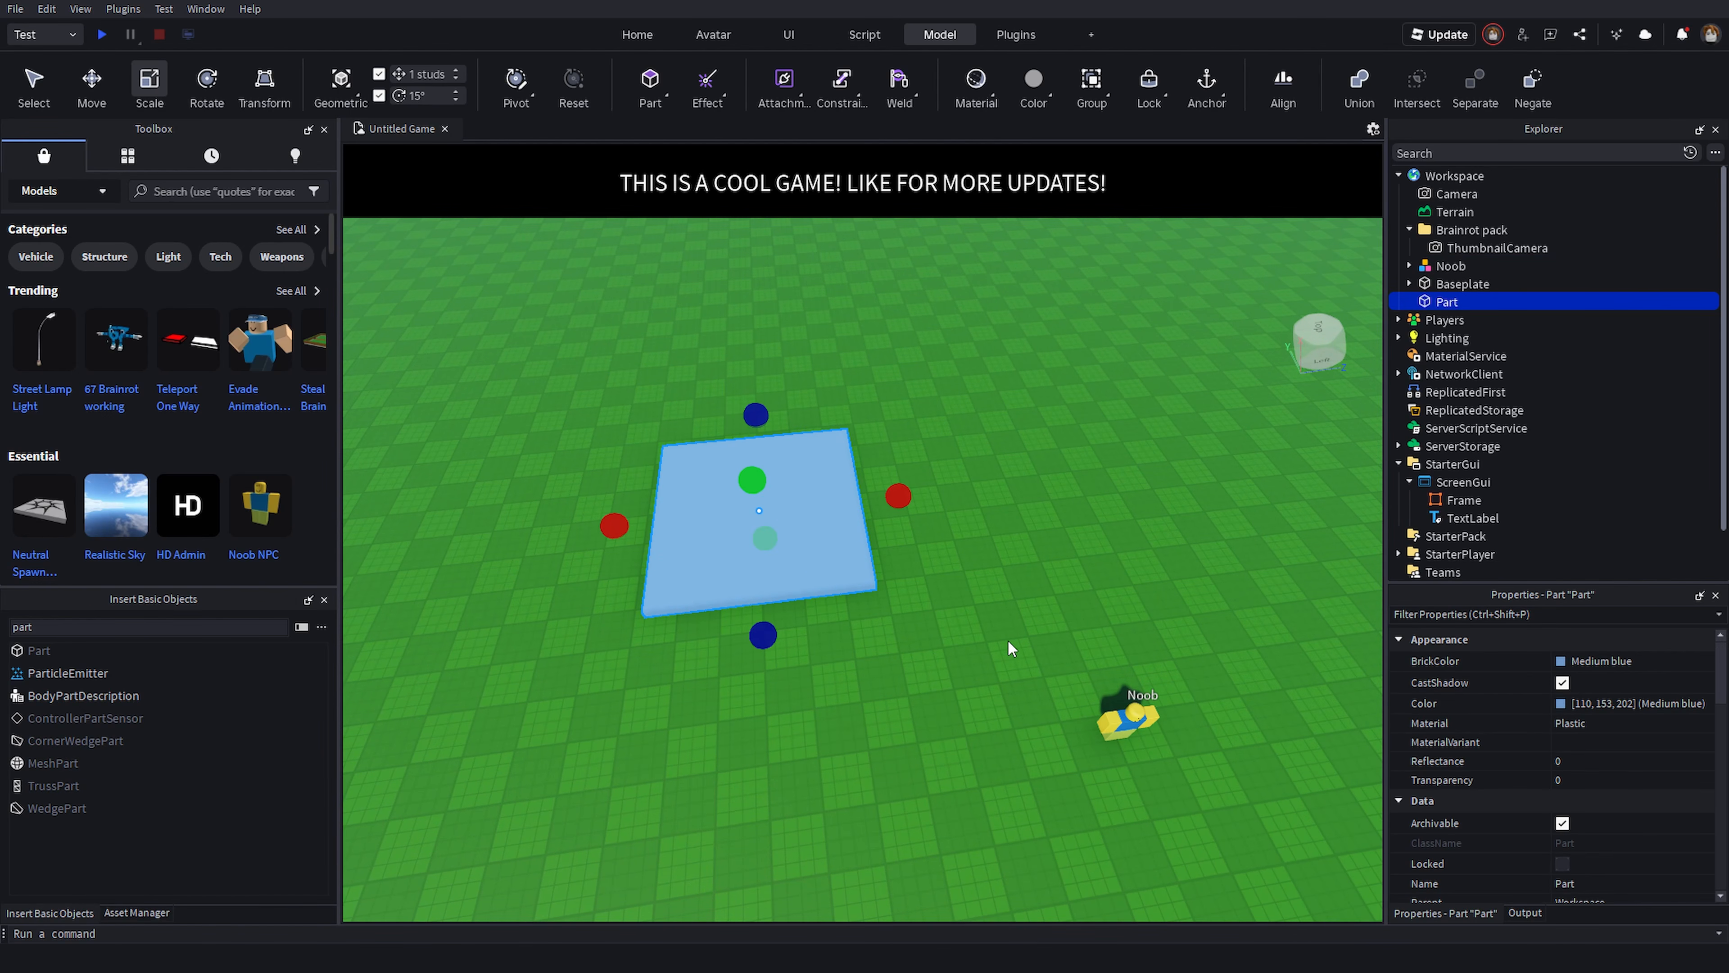
key("ctrl+z")
- Place the flat slab on top of the house as a roof
left_click(951, 671)
right_click_drag(1021, 514, 1020, 605)
key("w")
left_click(916, 574)
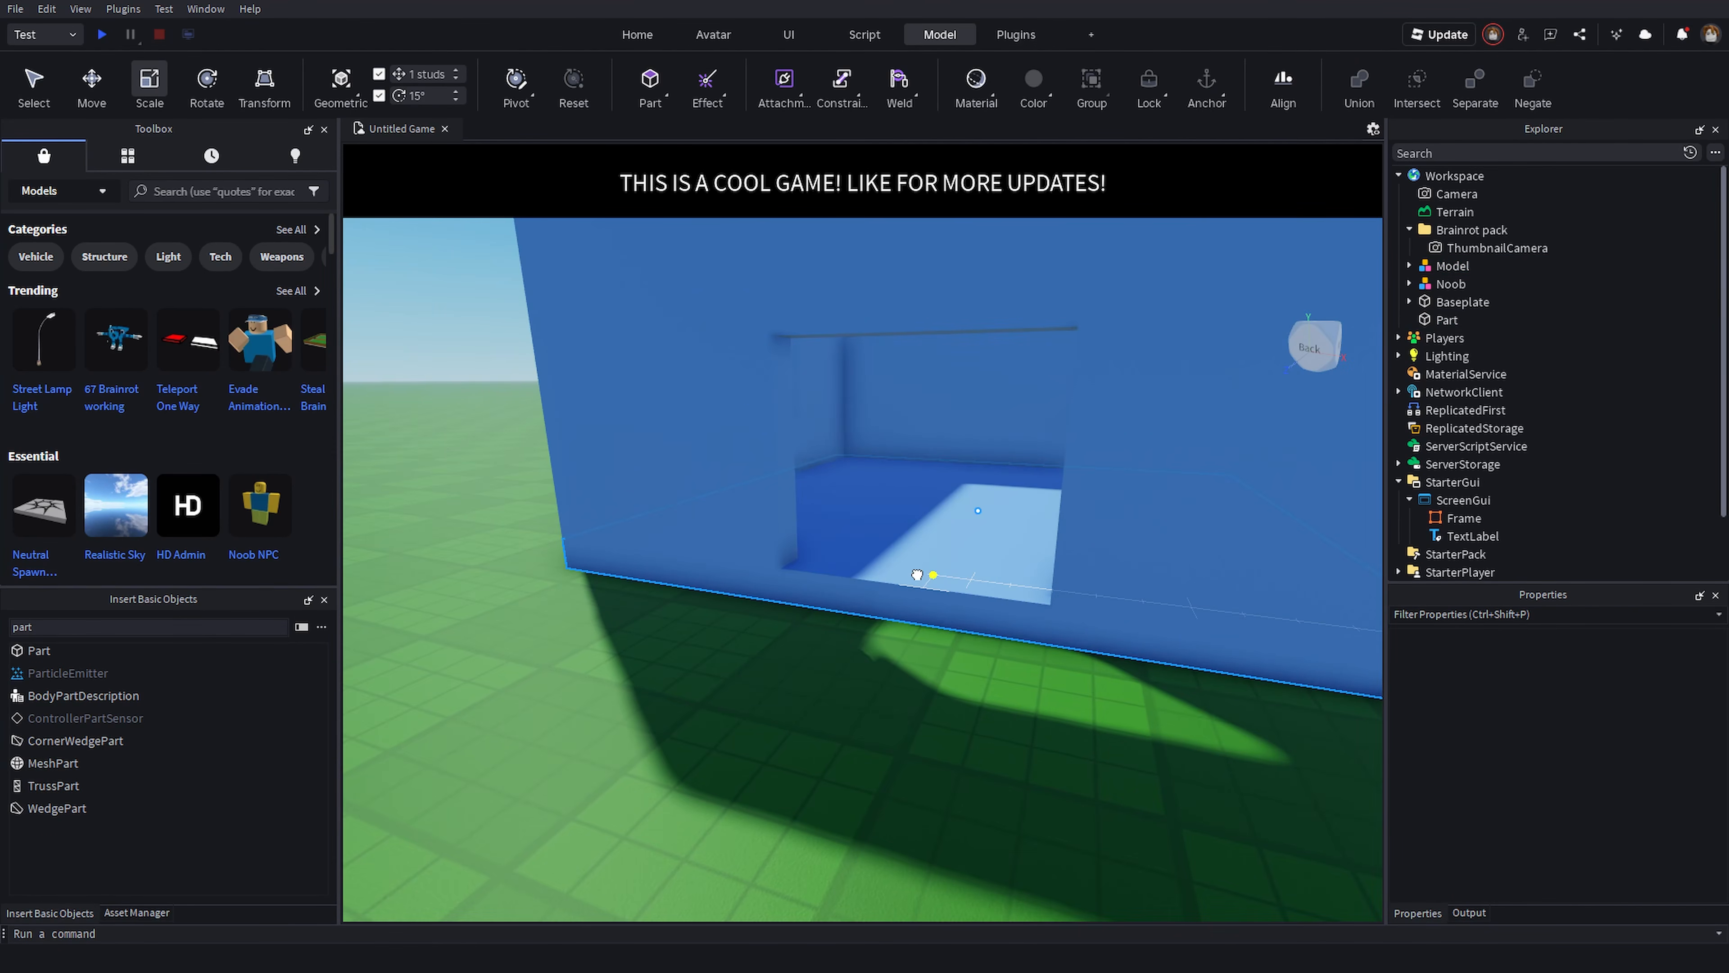
left_click(671, 413)
key("s")
key("d")
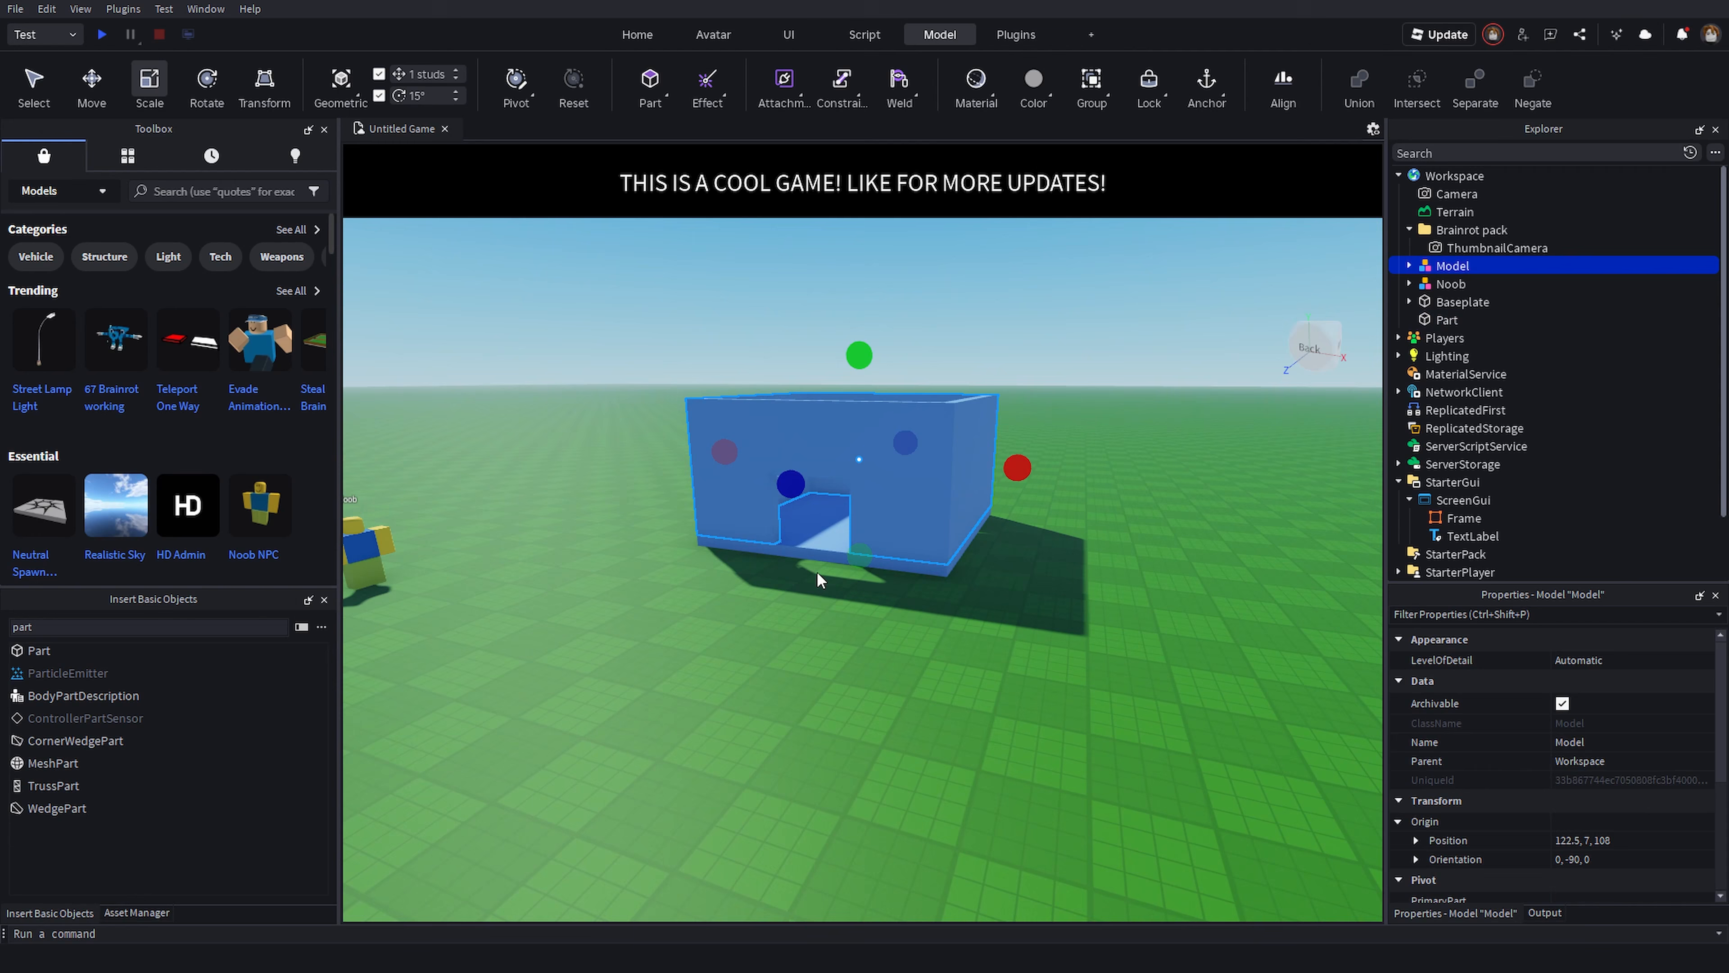
left_click(818, 574)
left_click(926, 470)
scroll(784, 553, "up", 7)
left_click(831, 569)
left_click(831, 706)
scroll(831, 706, "down", 5)
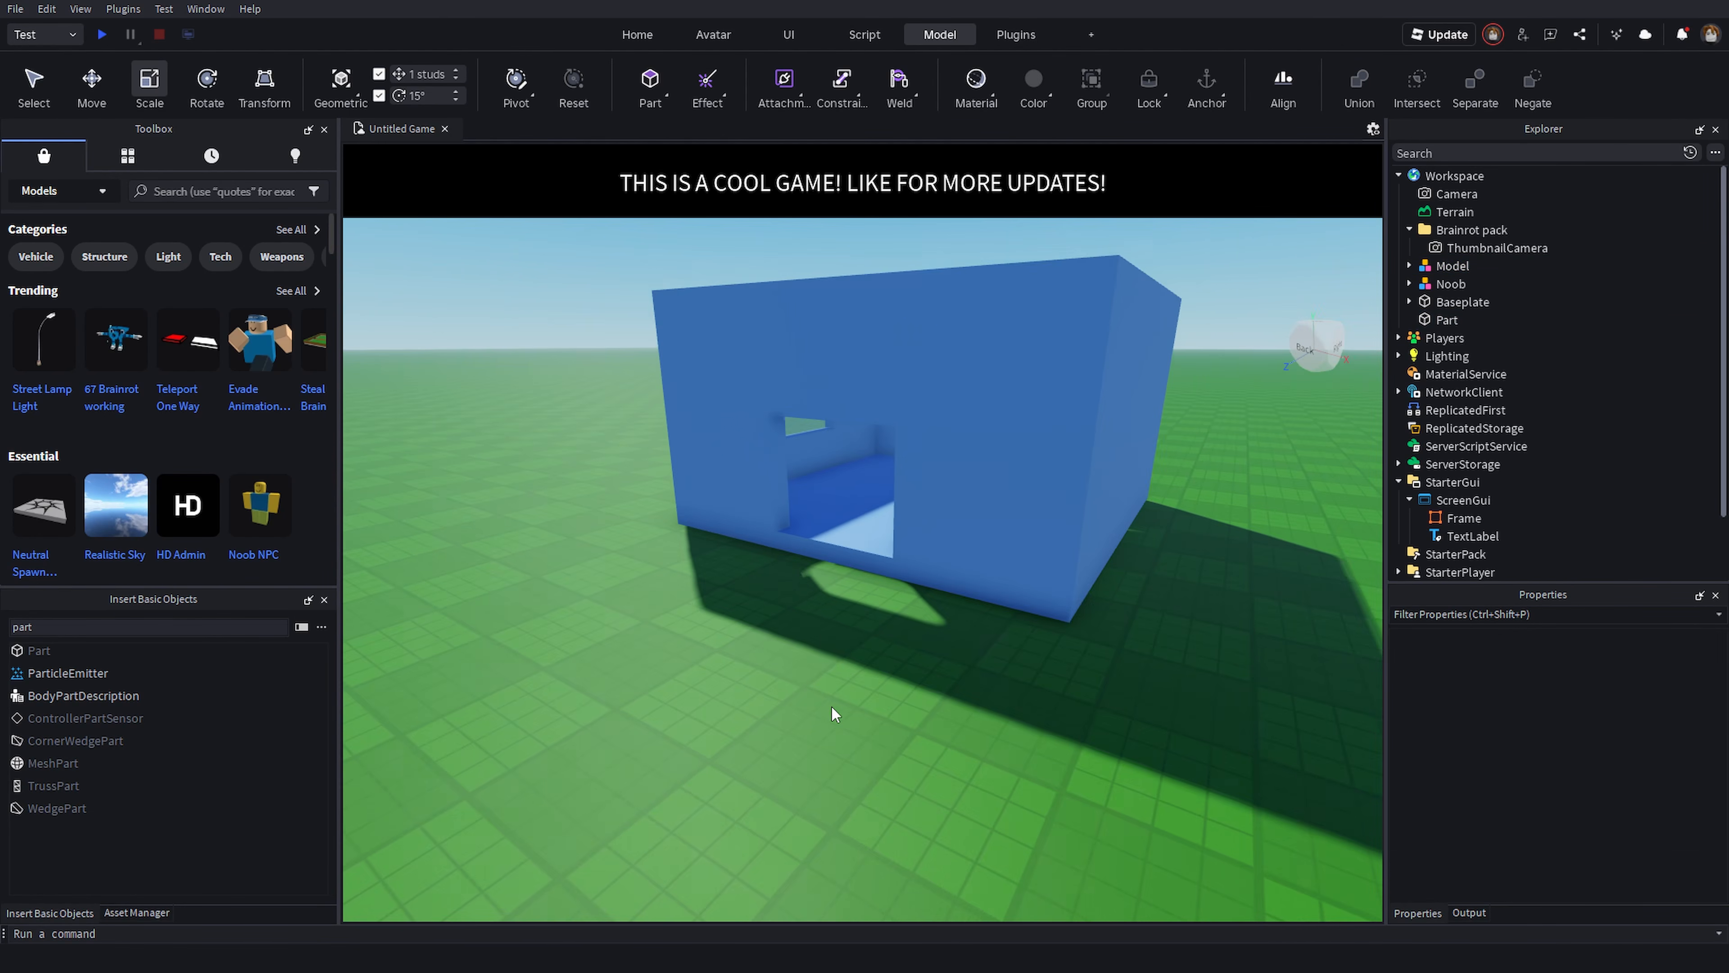
scroll(831, 707, "down", 3)
right_click_drag(831, 707, 910, 573)
- Duplicate the roof slab and tilt the copy with the Rotate tool to form one sloped roof side
left_click(912, 534)
key("ctrl+d")
key("e")
left_click_drag(965, 565, 965, 572)
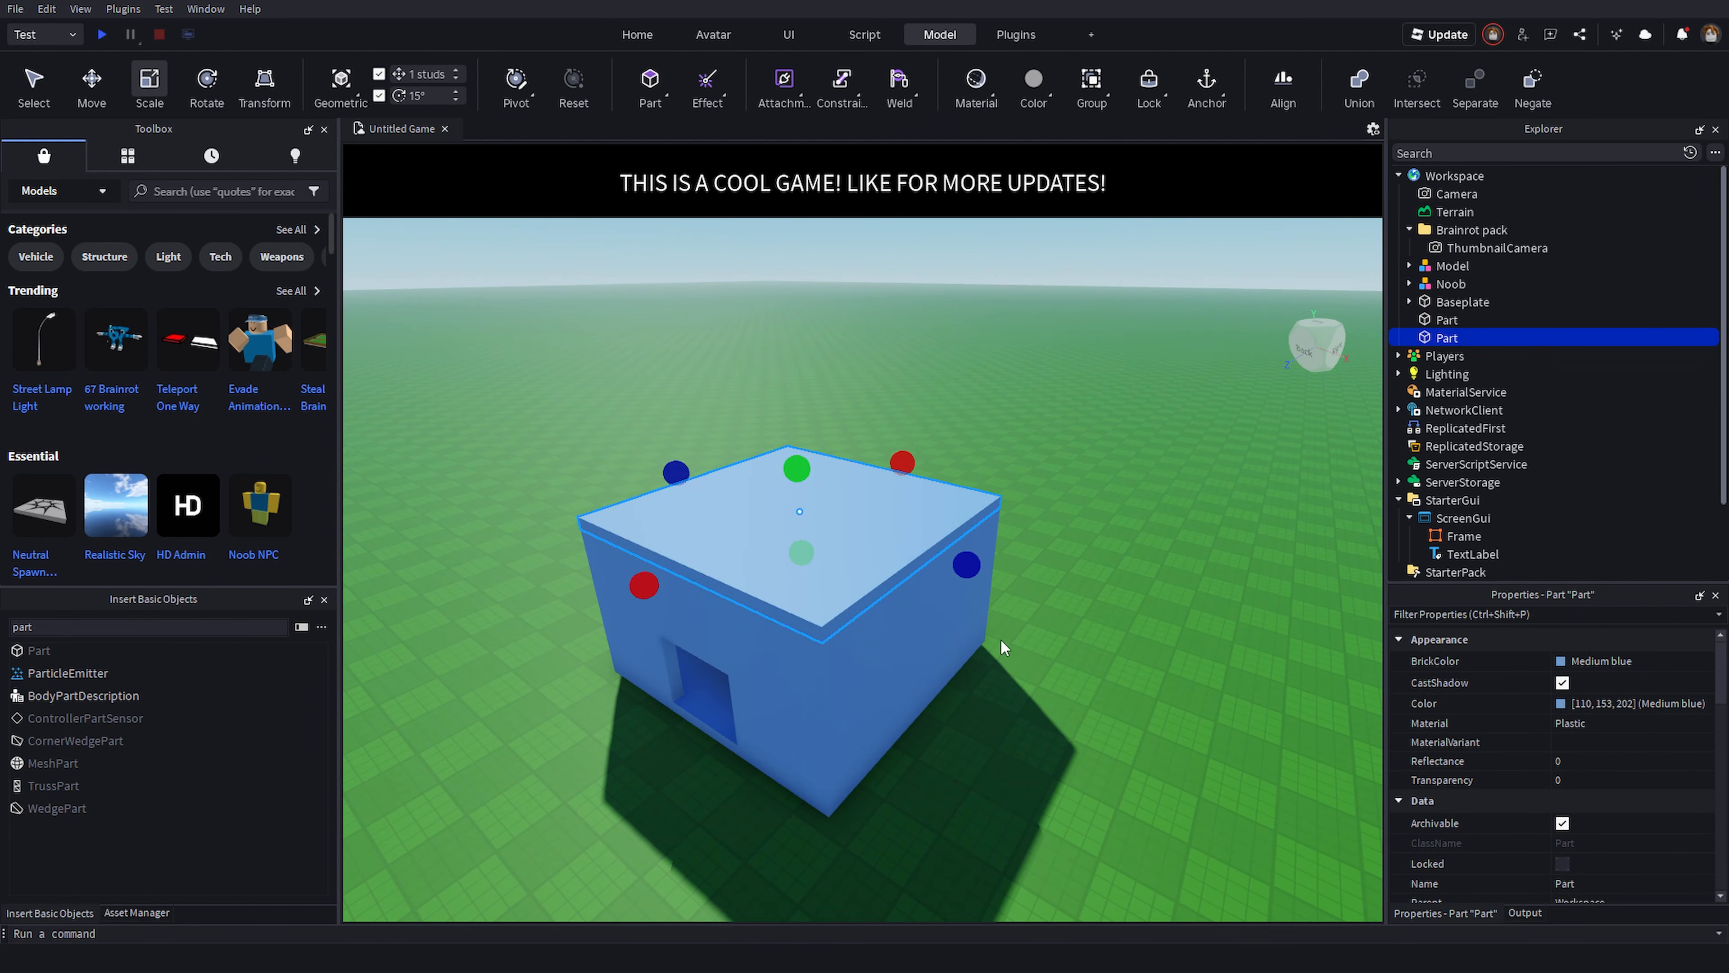
left_click(211, 87)
right_click_drag(838, 534, 970, 514)
key("a")
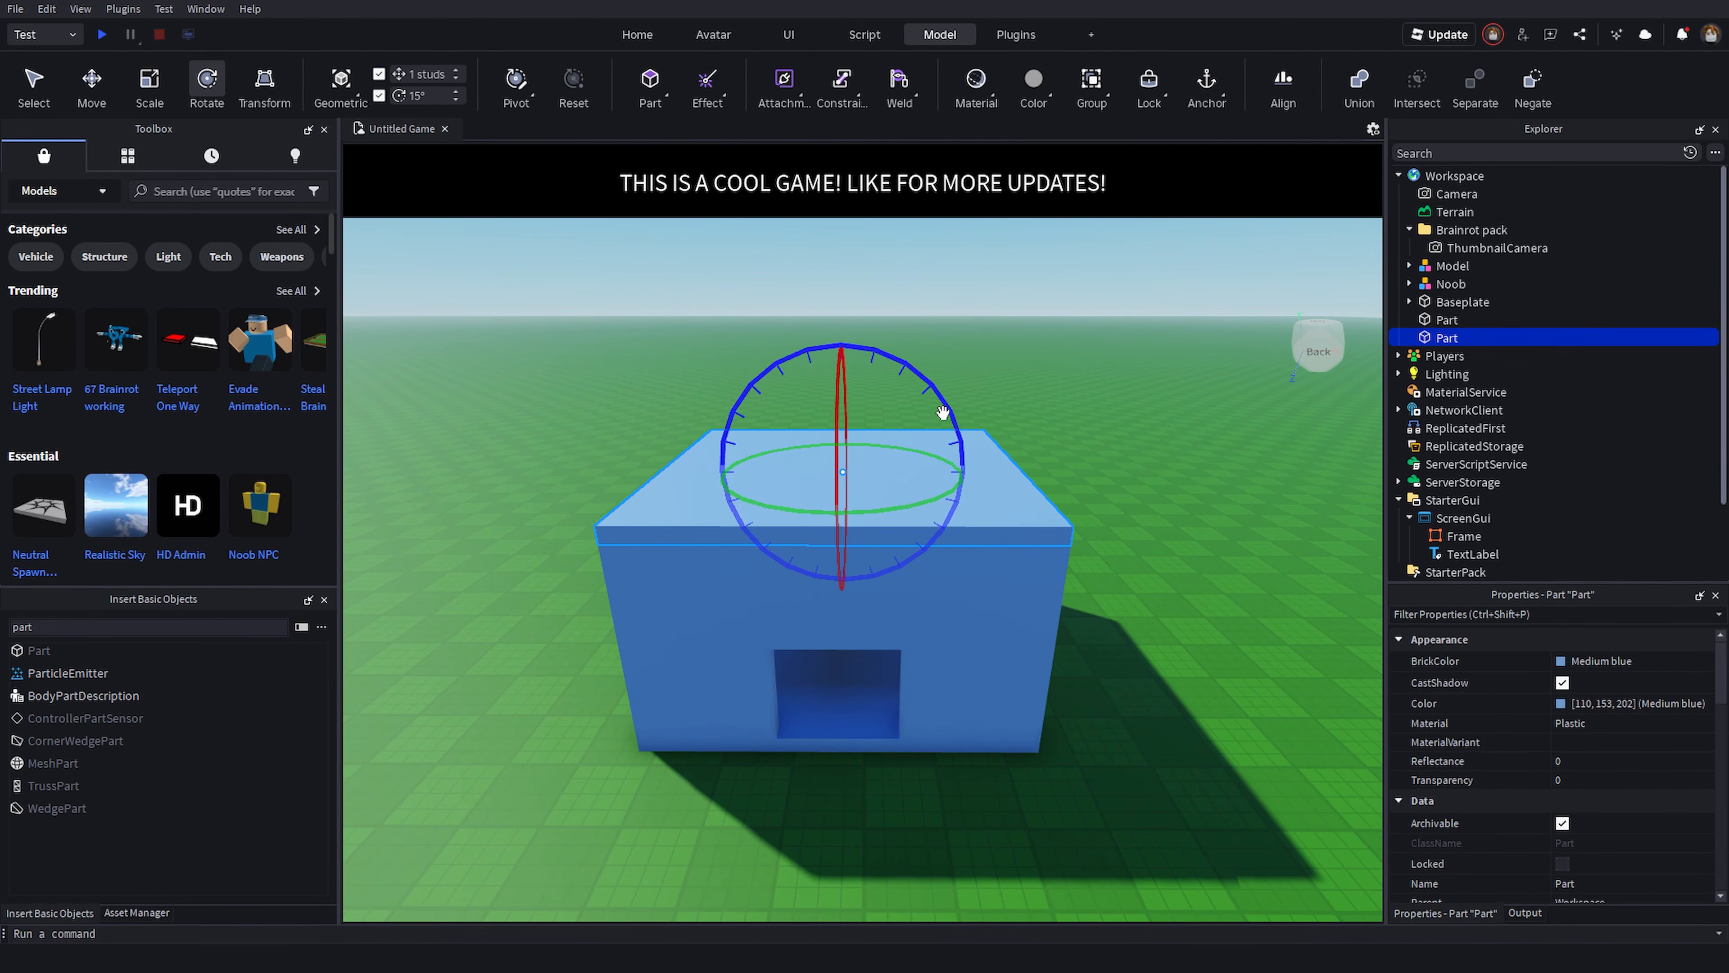
left_click_drag(942, 411, 986, 446)
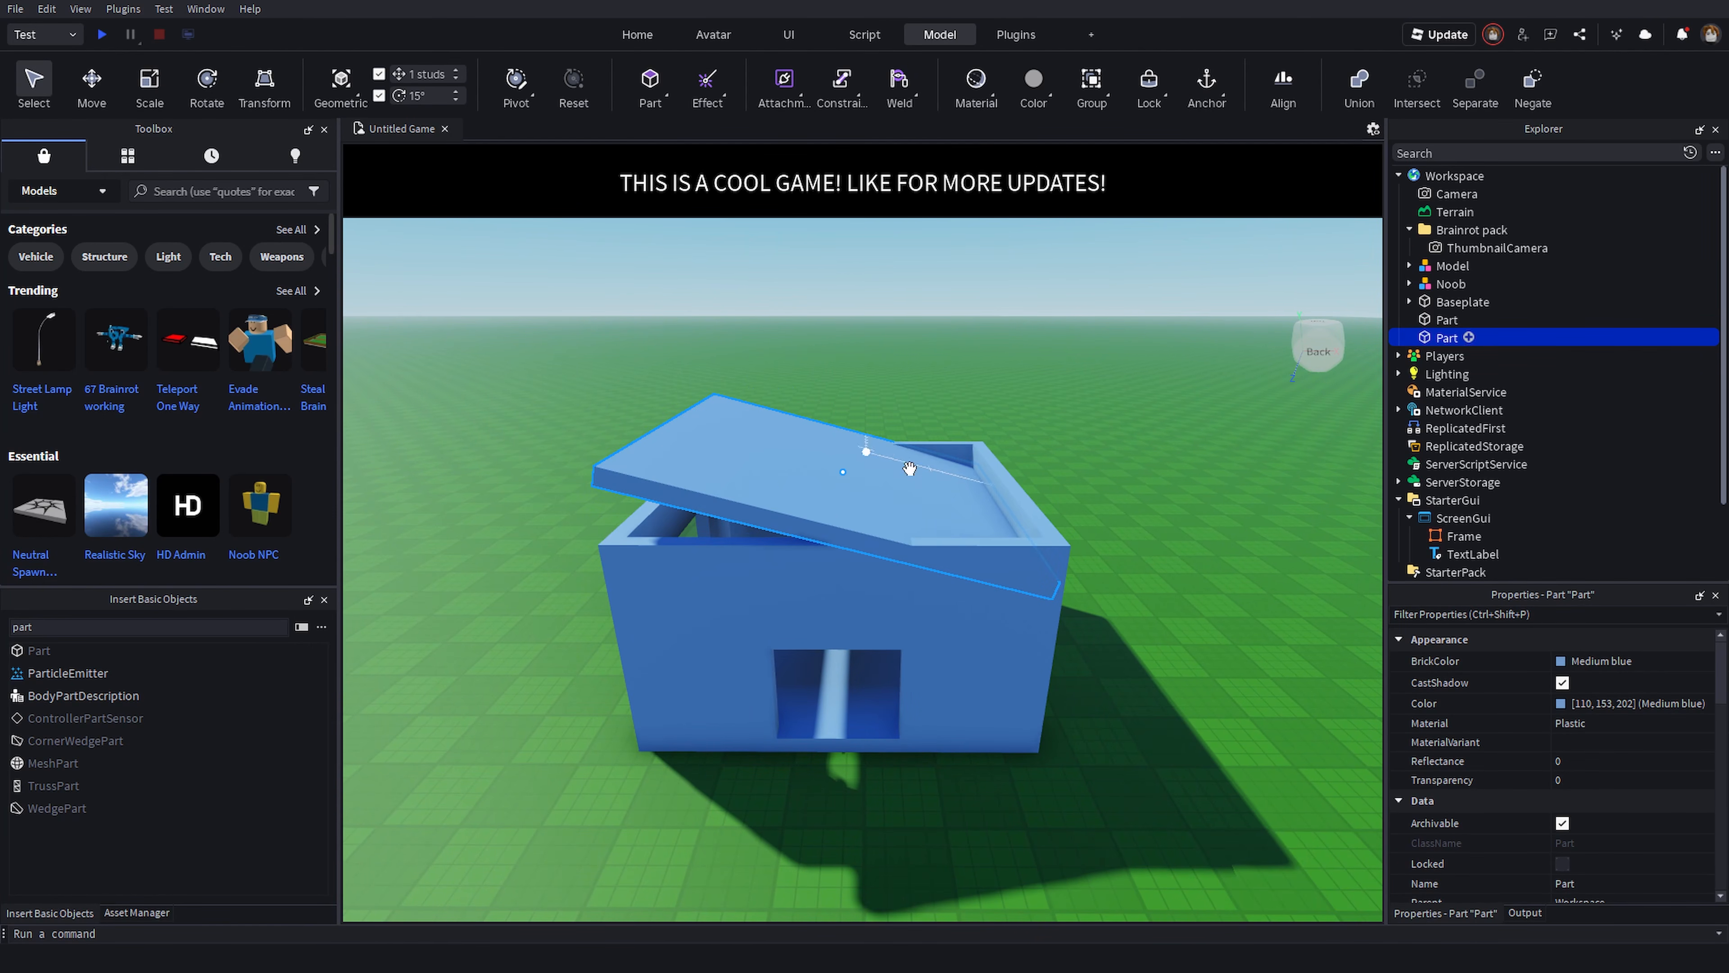
mouse_move(930, 471)
left_mouse_down()
mouse_move(1079, 474)
mouse_move(928, 472)
mouse_move(950, 480)
left_mouse_up()
- Duplicate the tilted slab and rotate the copy the opposite way to form the other roof side
key("ctrl+d")
key("a")
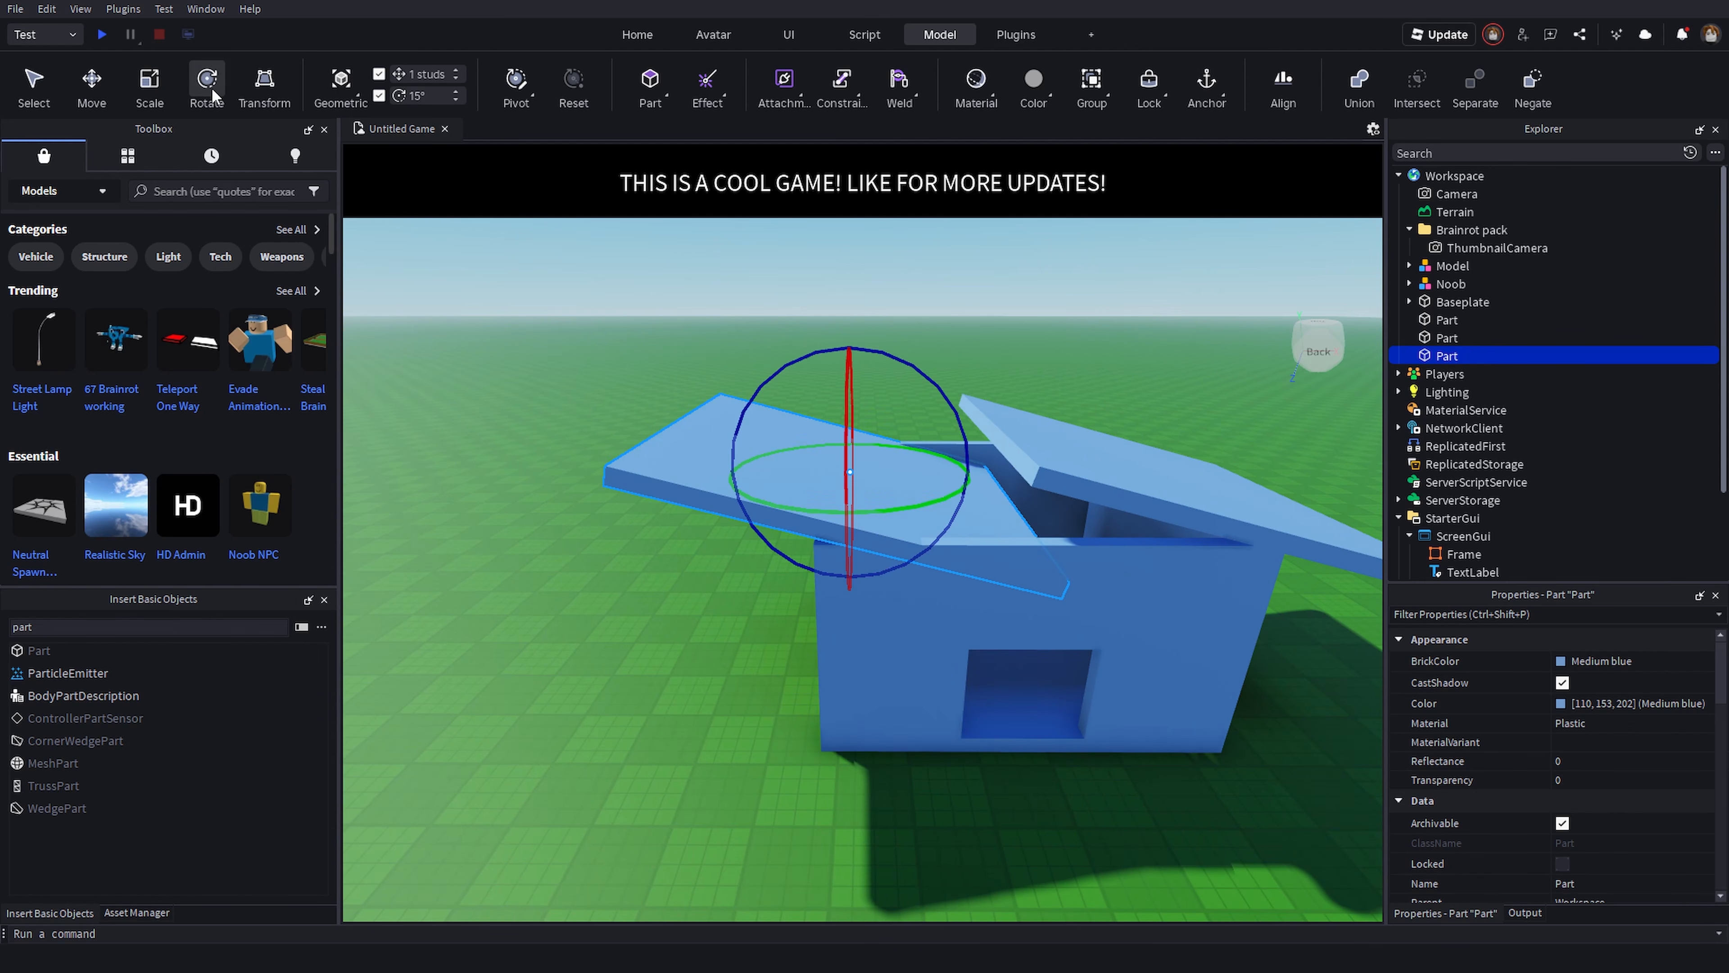
left_click_drag(940, 378, 820, 403)
key("d")
left_click(145, 91)
key("w")
left_click(958, 435)
left_click(892, 512)
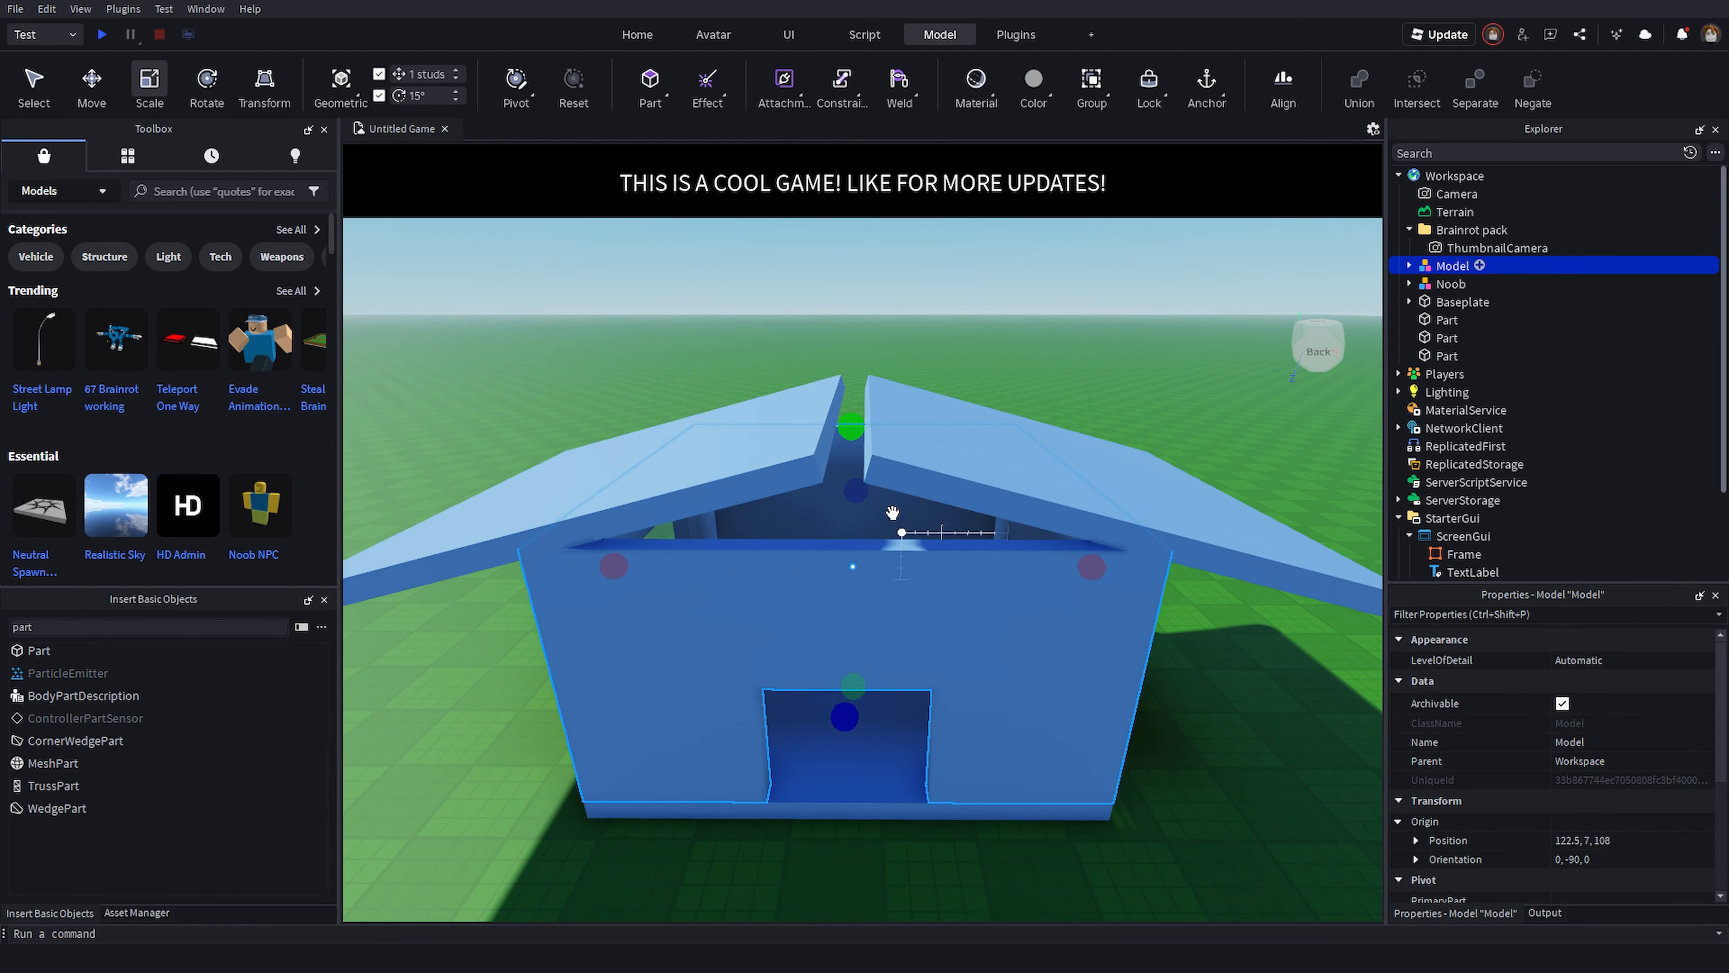
- Duplicate a house part, raise the copy above the roof and scale it into a narrow ridge block
left_click(783, 468)
left_click(871, 571)
left_click(857, 558, "alt")
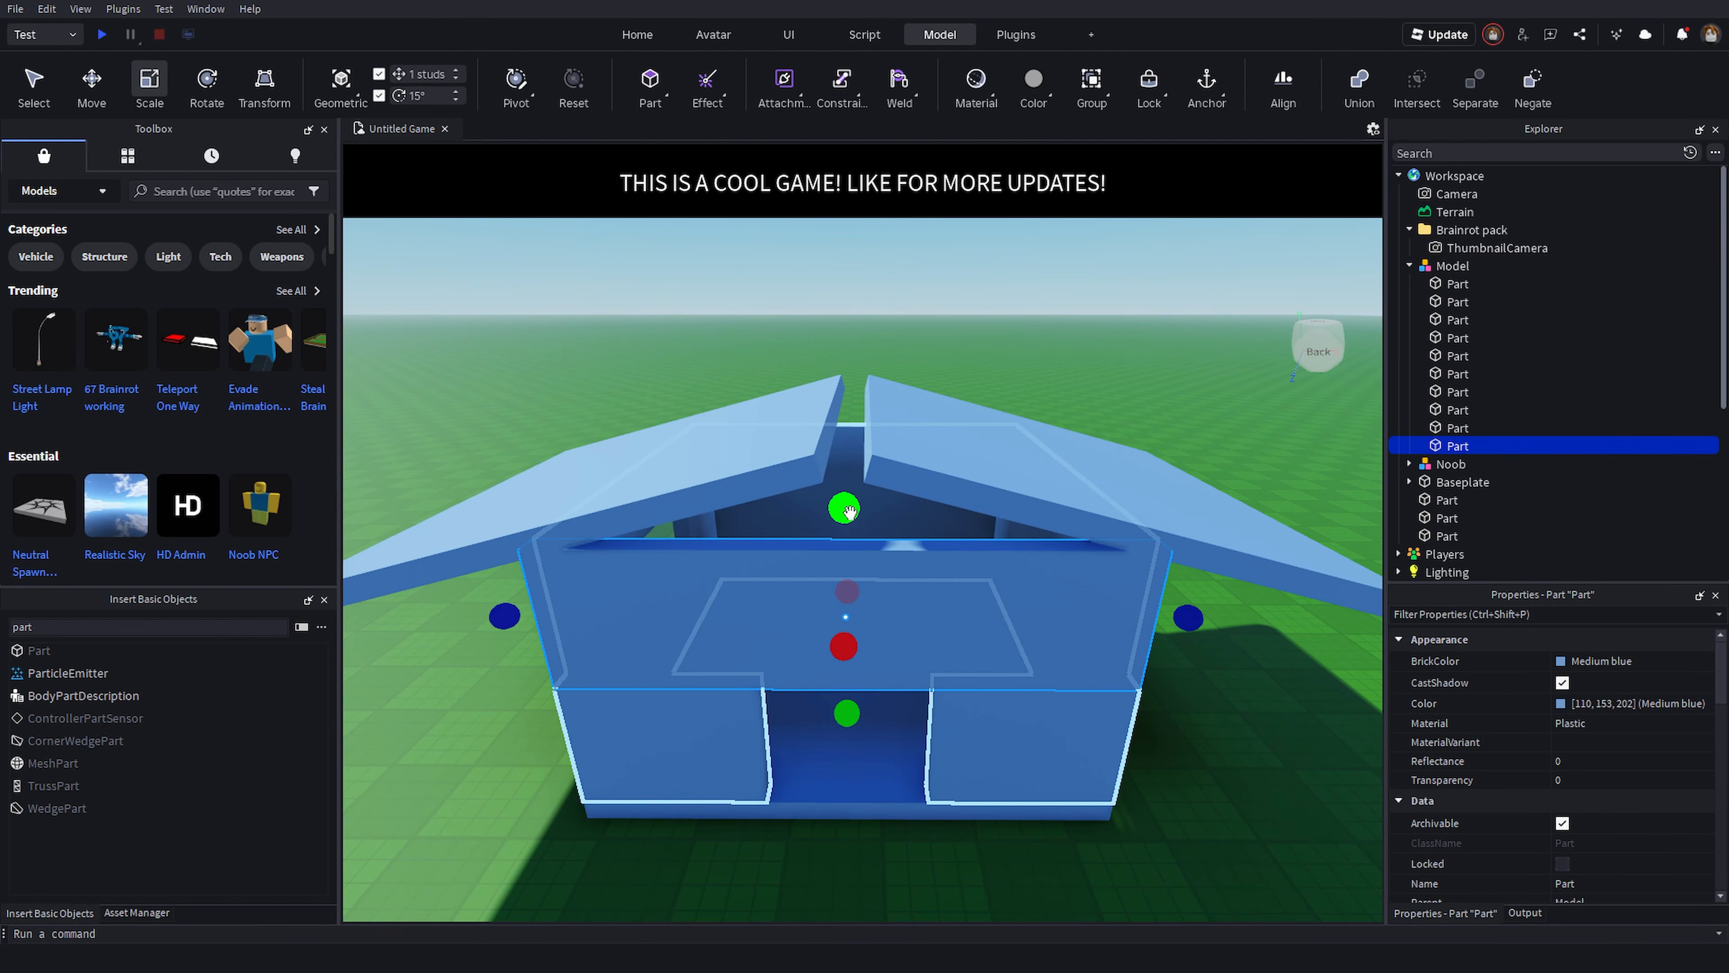
key("ctrl+d")
left_click_drag(846, 510, 845, 369)
left_click_drag(851, 713, 814, 576)
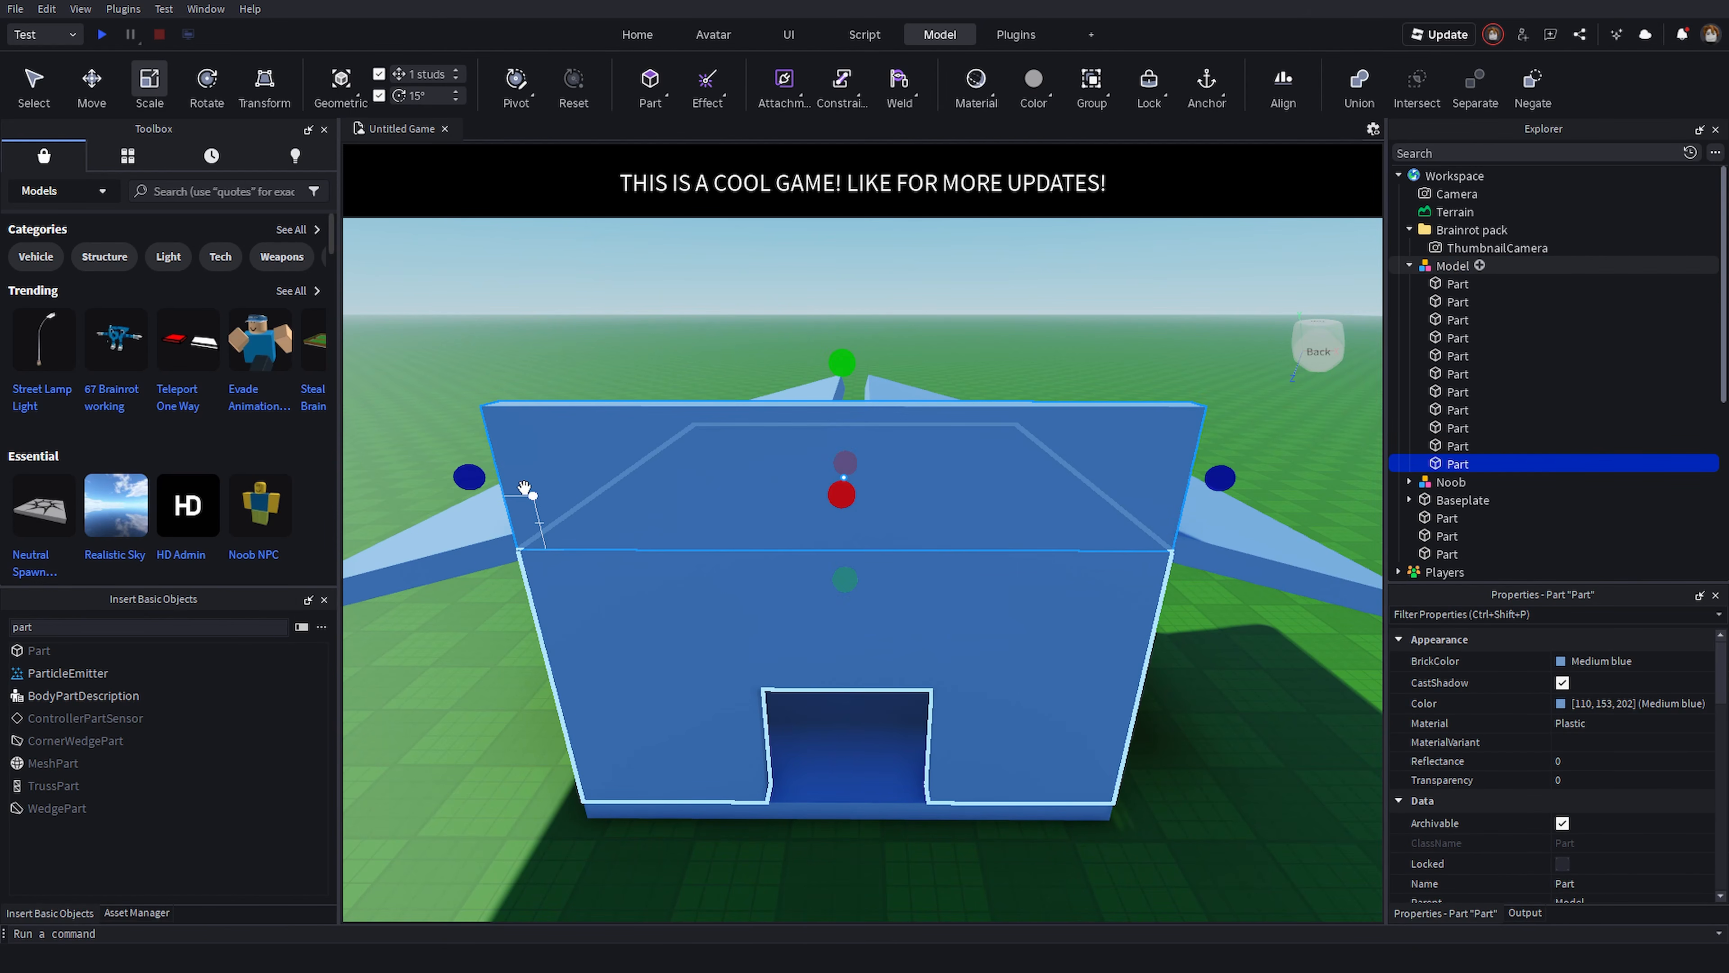
left_click_drag(474, 480, 776, 547)
left_click_drag(1219, 479, 933, 508)
- Move and scale the ridge block so it sits centred along the peak between the two roof slabs
key("d")
right_click_drag(935, 512, 817, 464)
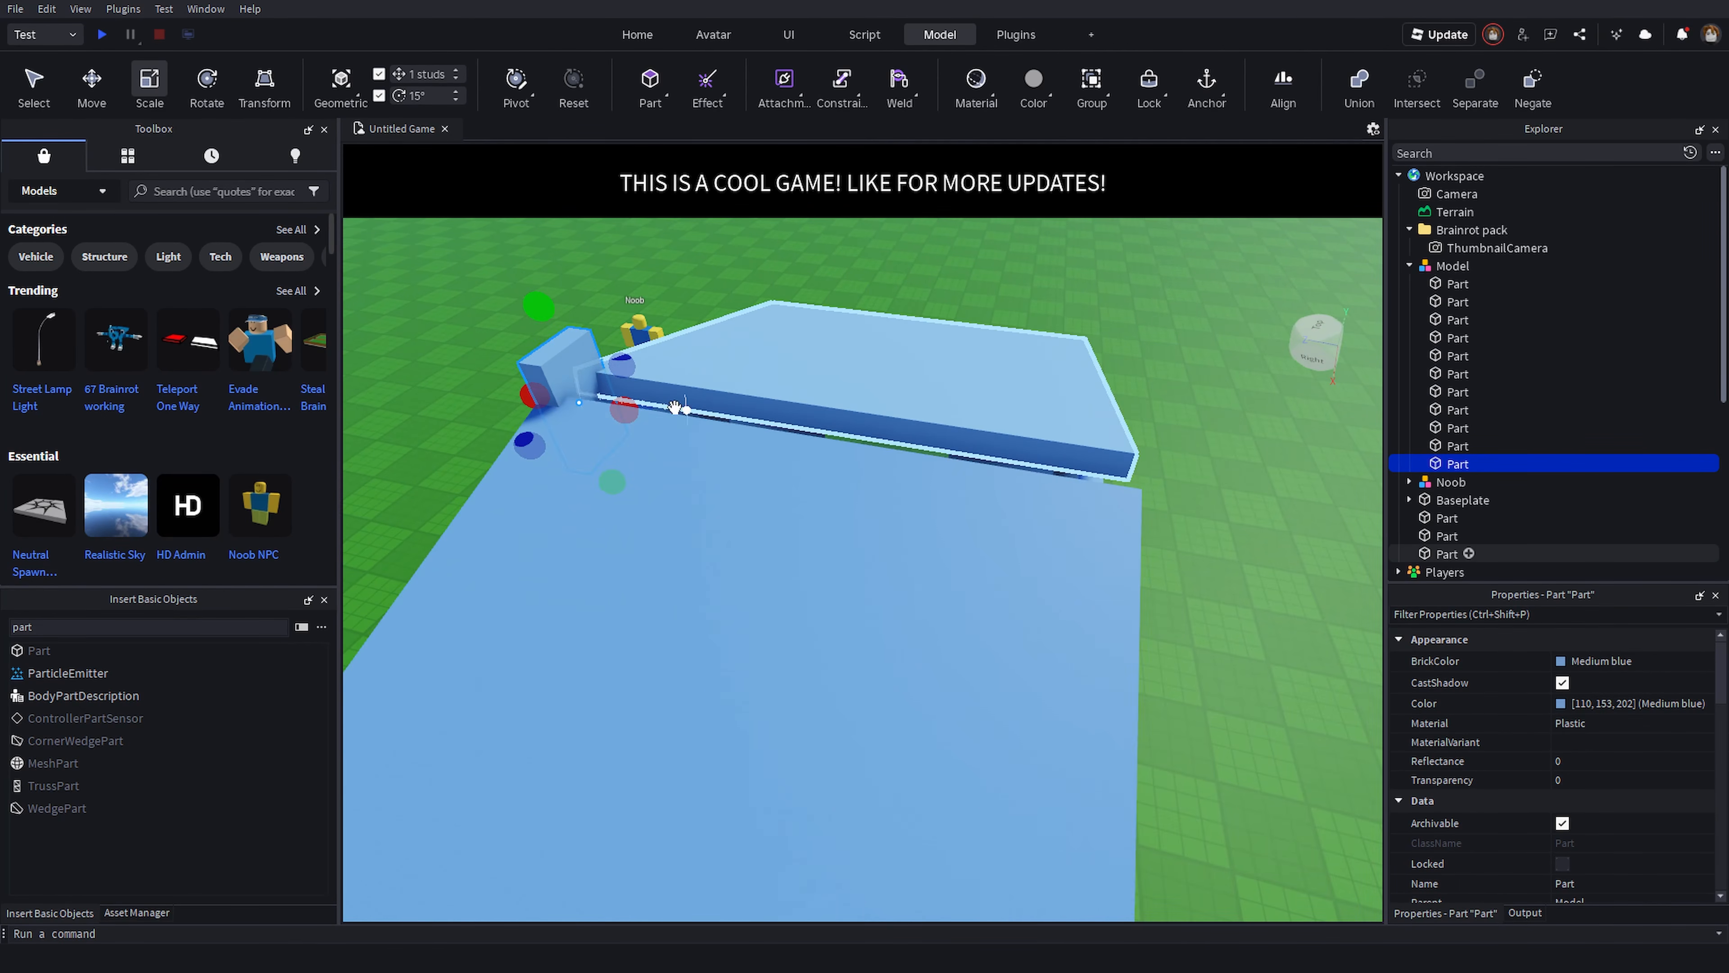
key("d")
left_click_drag(626, 414, 864, 538)
key("d")
right_click_drag(930, 579, 920, 545)
left_click_drag(811, 389, 811, 408)
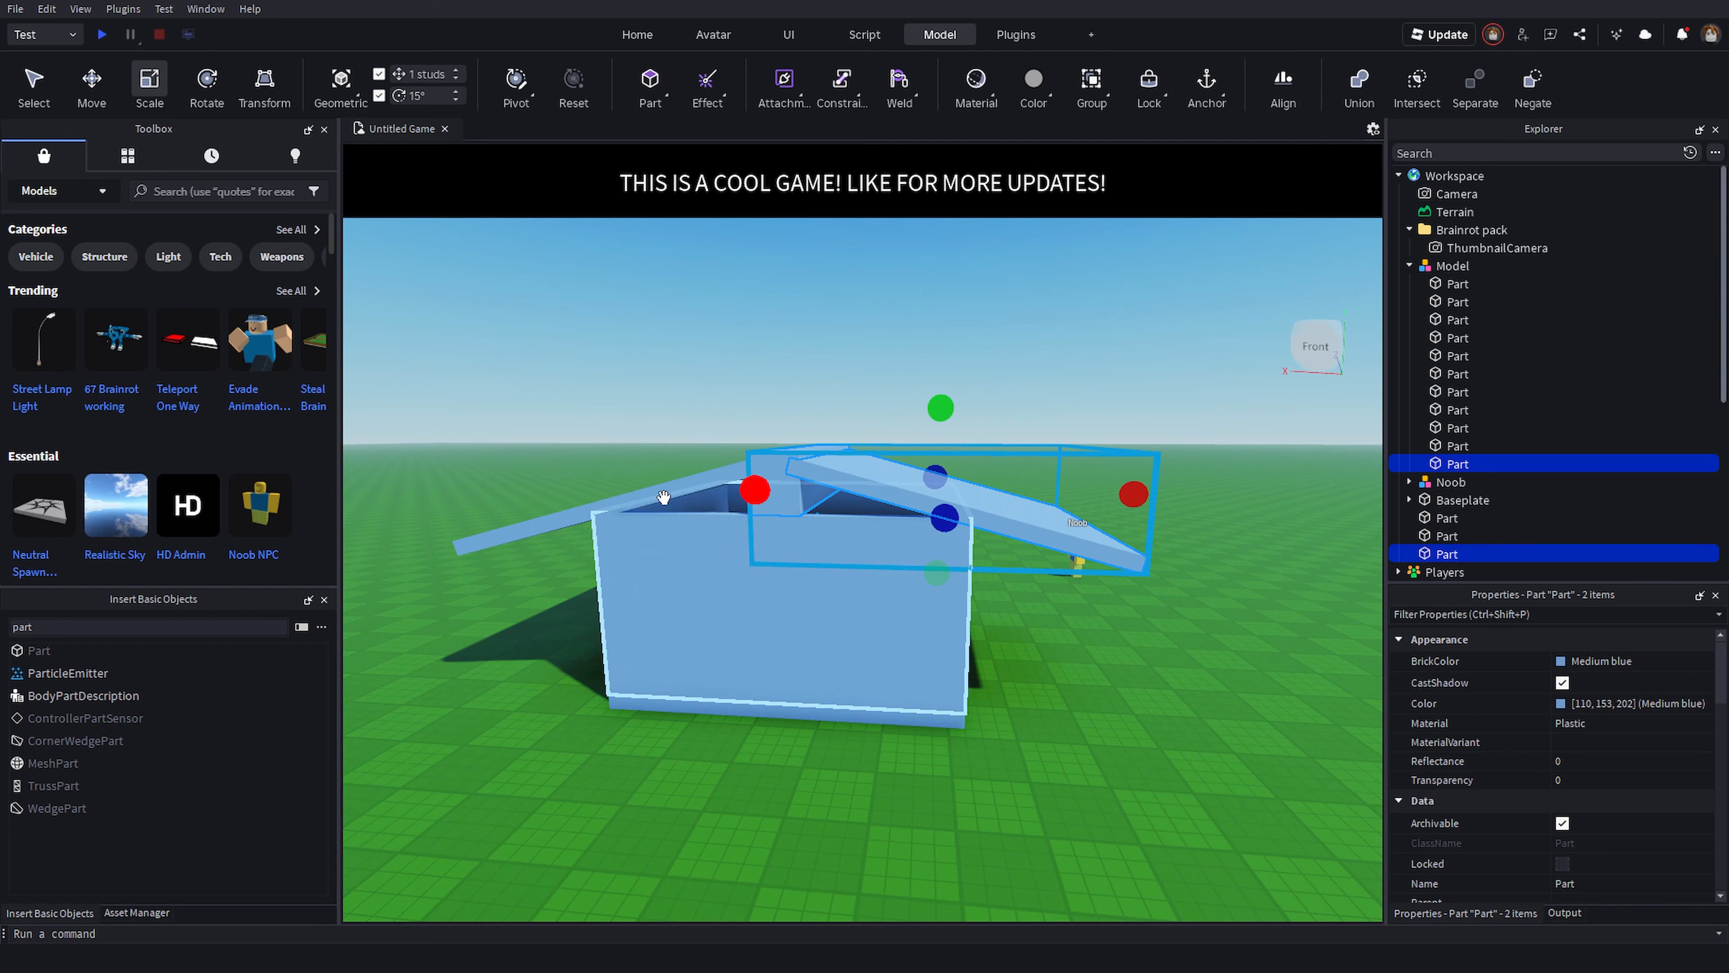
left_click(736, 409)
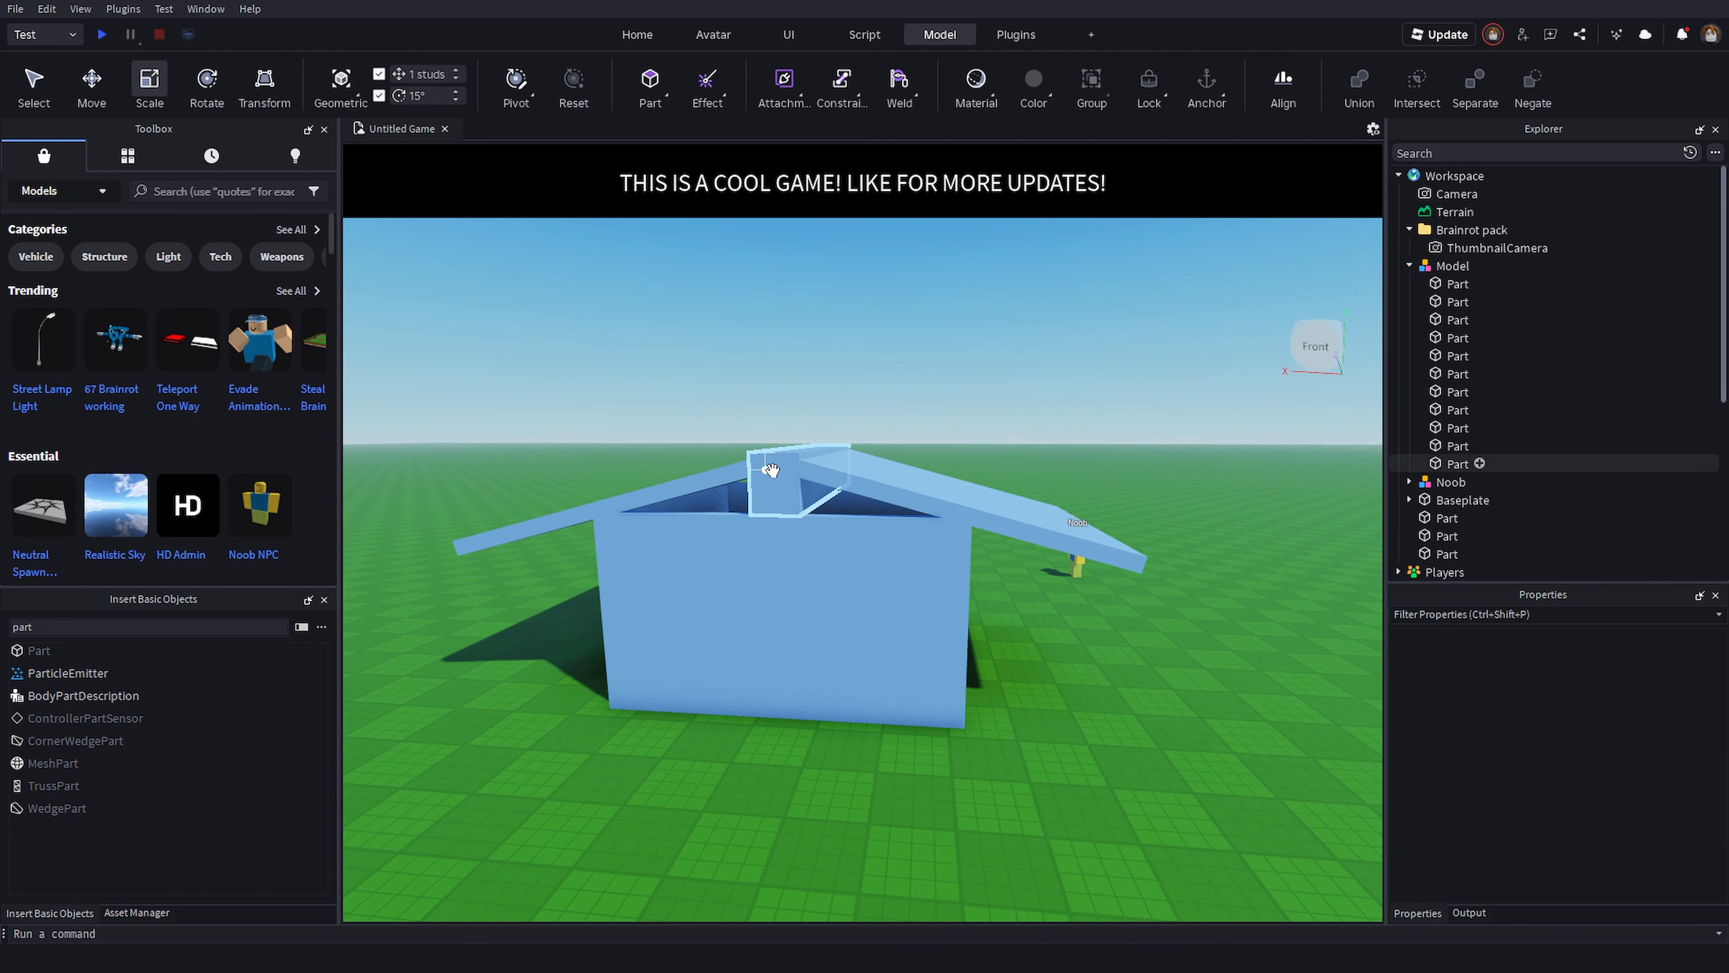
left_click(770, 471, "alt")
left_click_drag(817, 532, 767, 472)
key("w")
right_click_drag(870, 424, 870, 424)
mouse_move(1096, 604)
left_mouse_down()
mouse_move(1109, 613)
mouse_move(1077, 615)
left_mouse_up()
key("s")
key("s")
right_click_drag(1072, 599, 1068, 569)
- Select both roof slabs and the ridge block and color them Crimson
left_click(1024, 493, "shift")
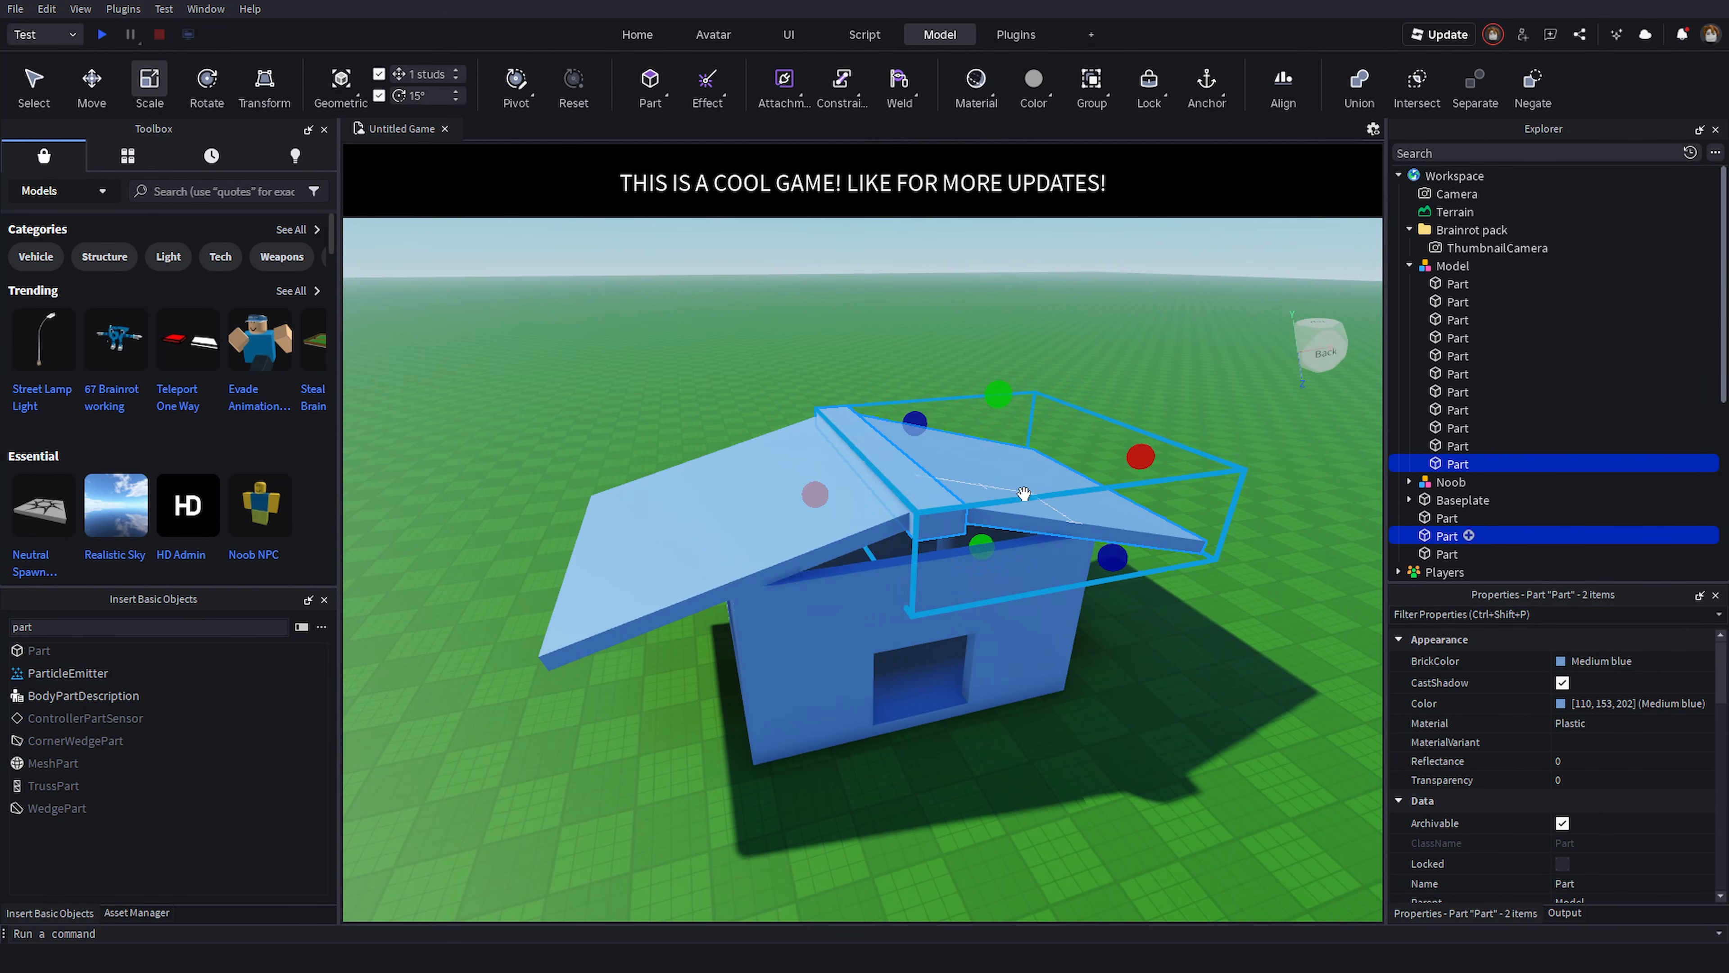
left_click(1565, 660)
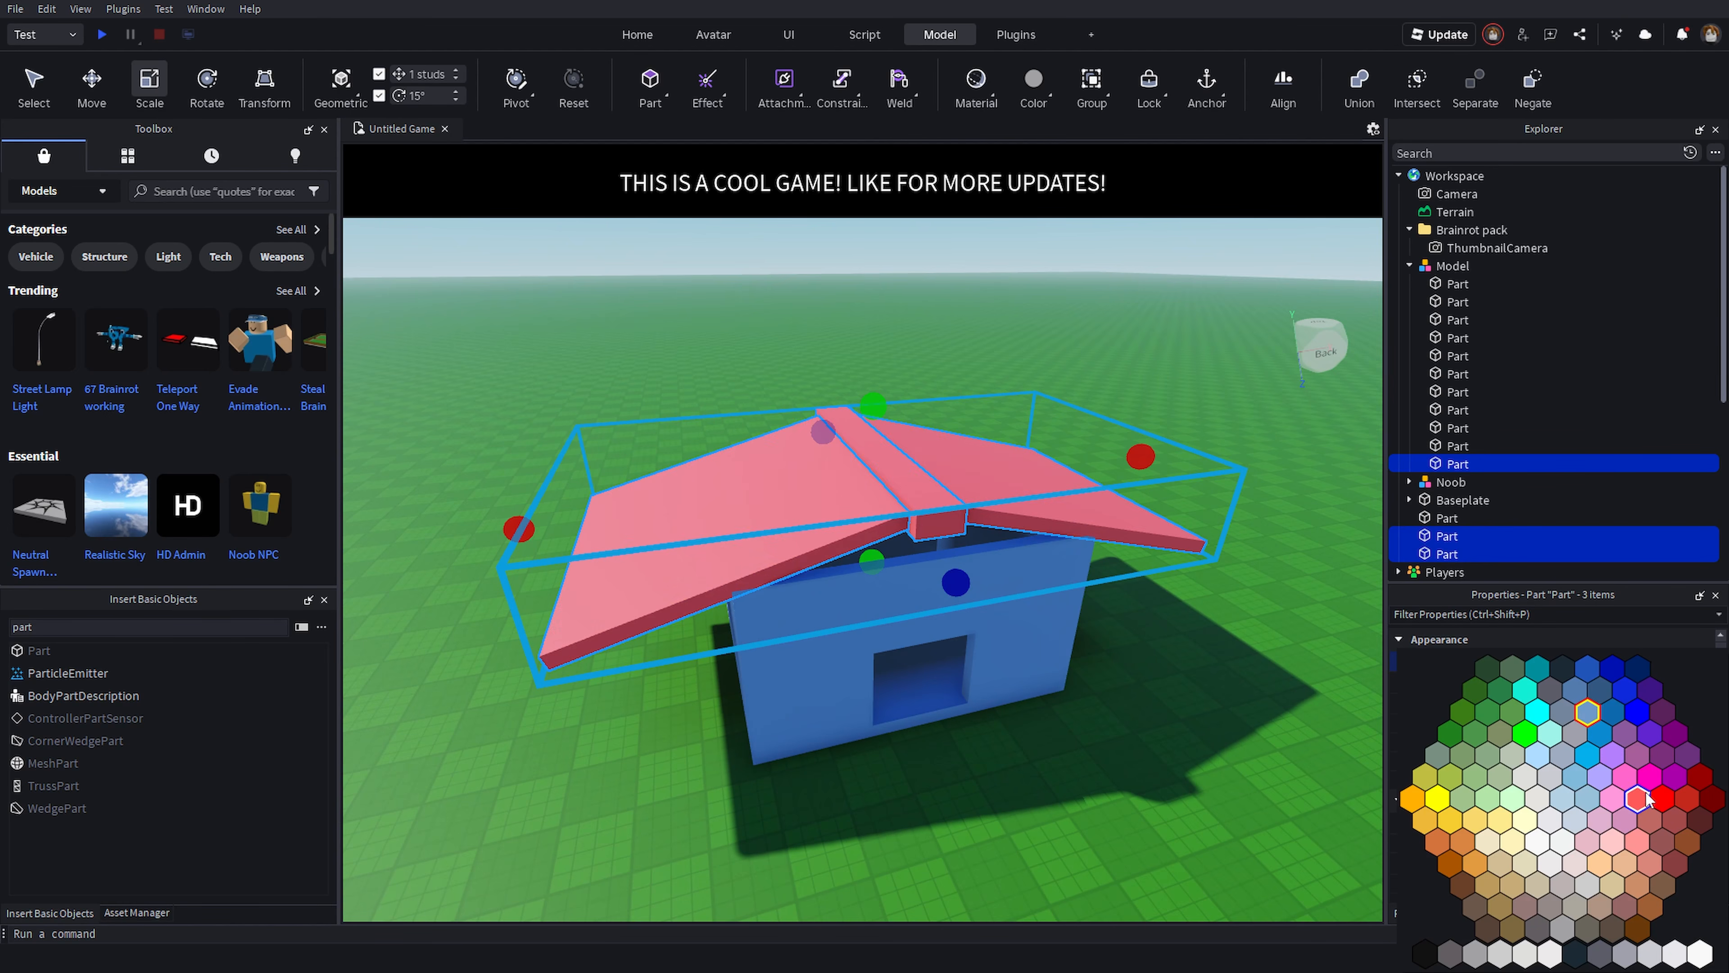
left_click(1701, 783)
- Lengthen the ridge block along the roof peak with the Scale tool to about 22 studs
left_click(1157, 717)
right_click_drag(1156, 718, 1155, 718)
key("s")
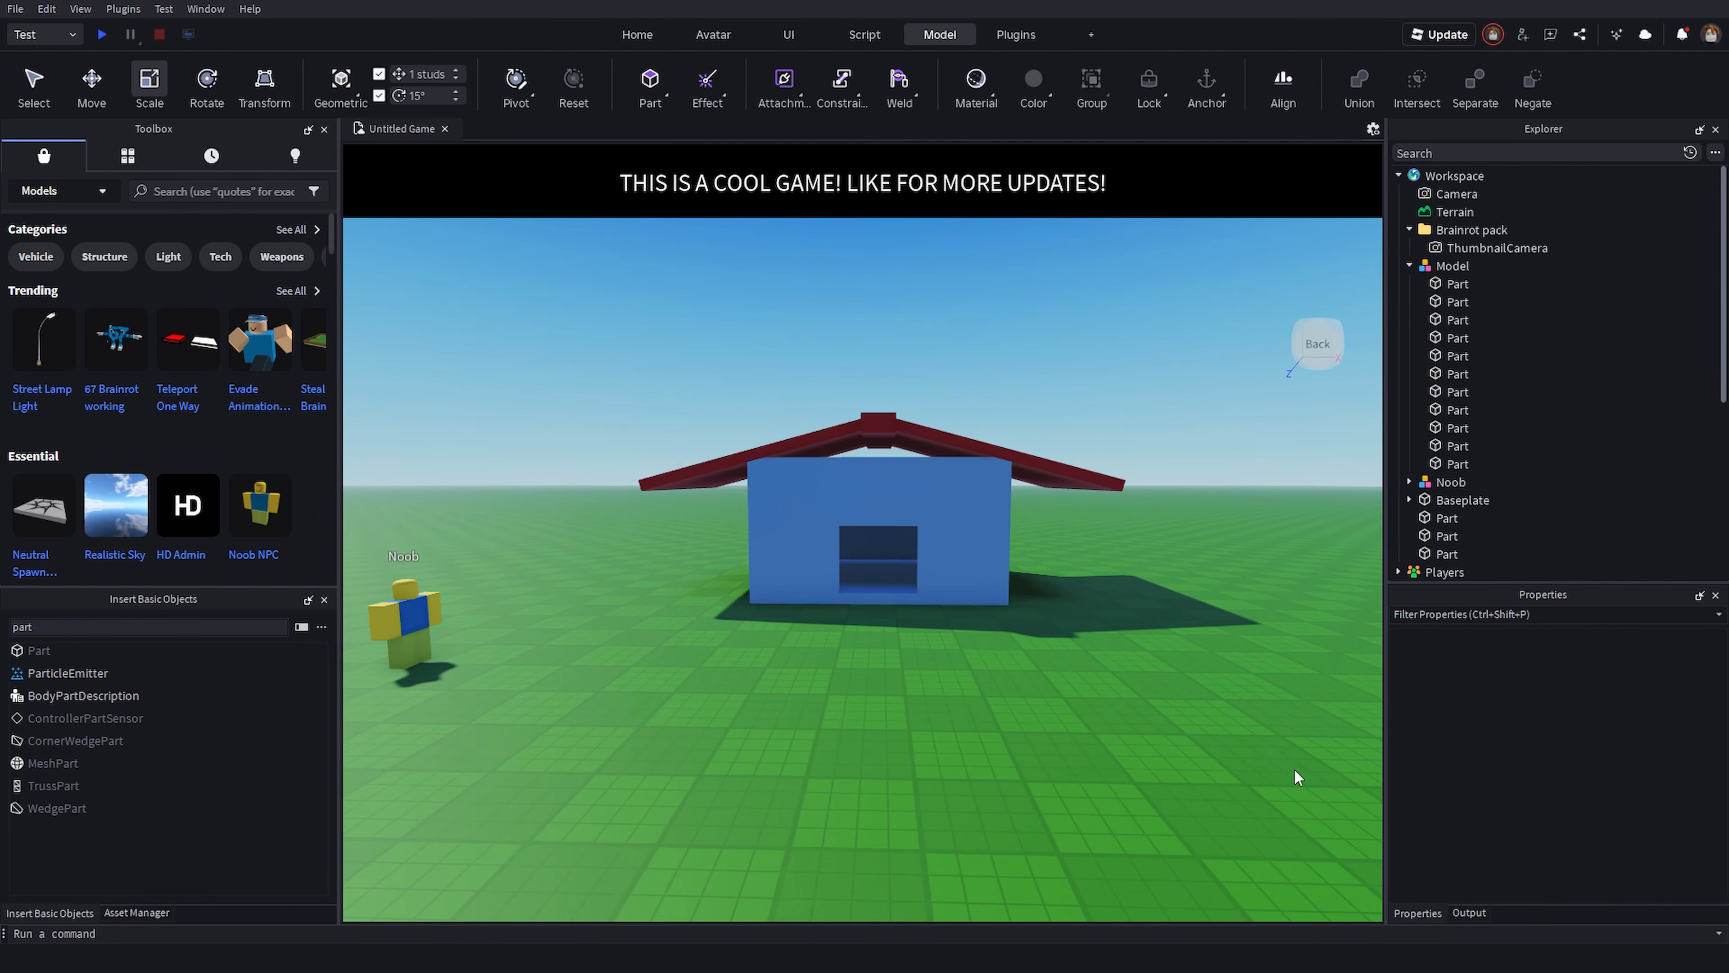
key("w")
right_click_drag(843, 536, 838, 496)
key("a")
key("e")
left_click(837, 495)
left_click_drag(856, 595, 862, 602)
left_click(1084, 498)
left_click(1052, 484, "alt")
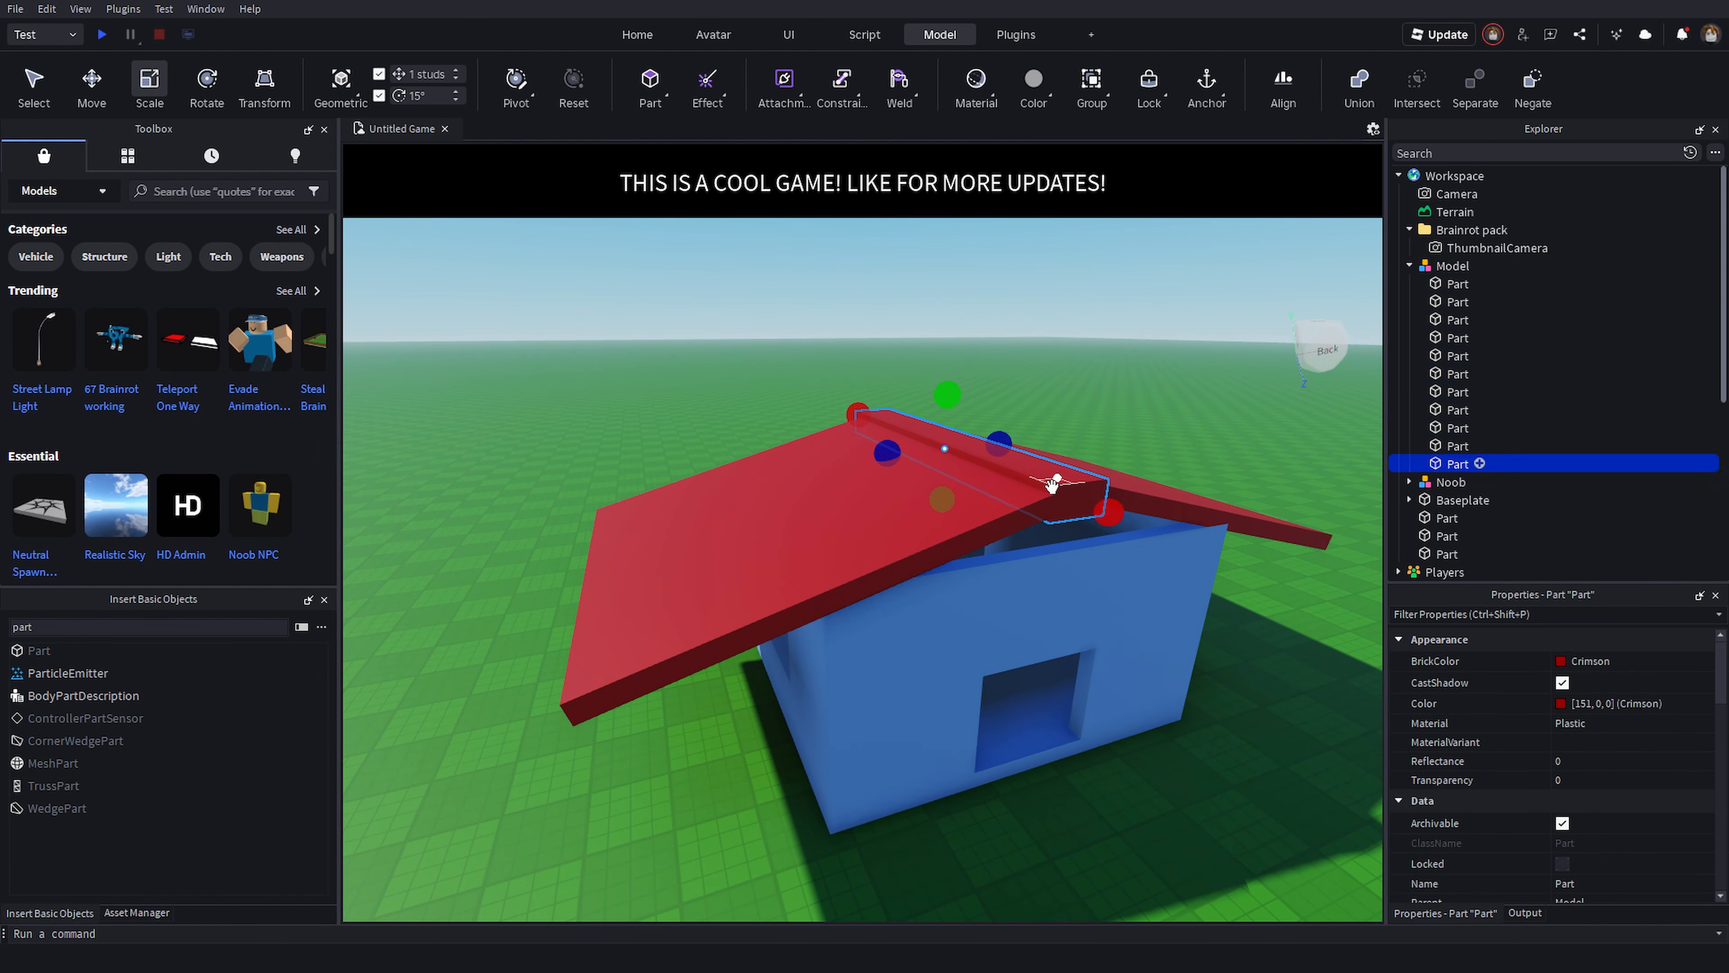
left_click_drag(1110, 516, 1126, 523)
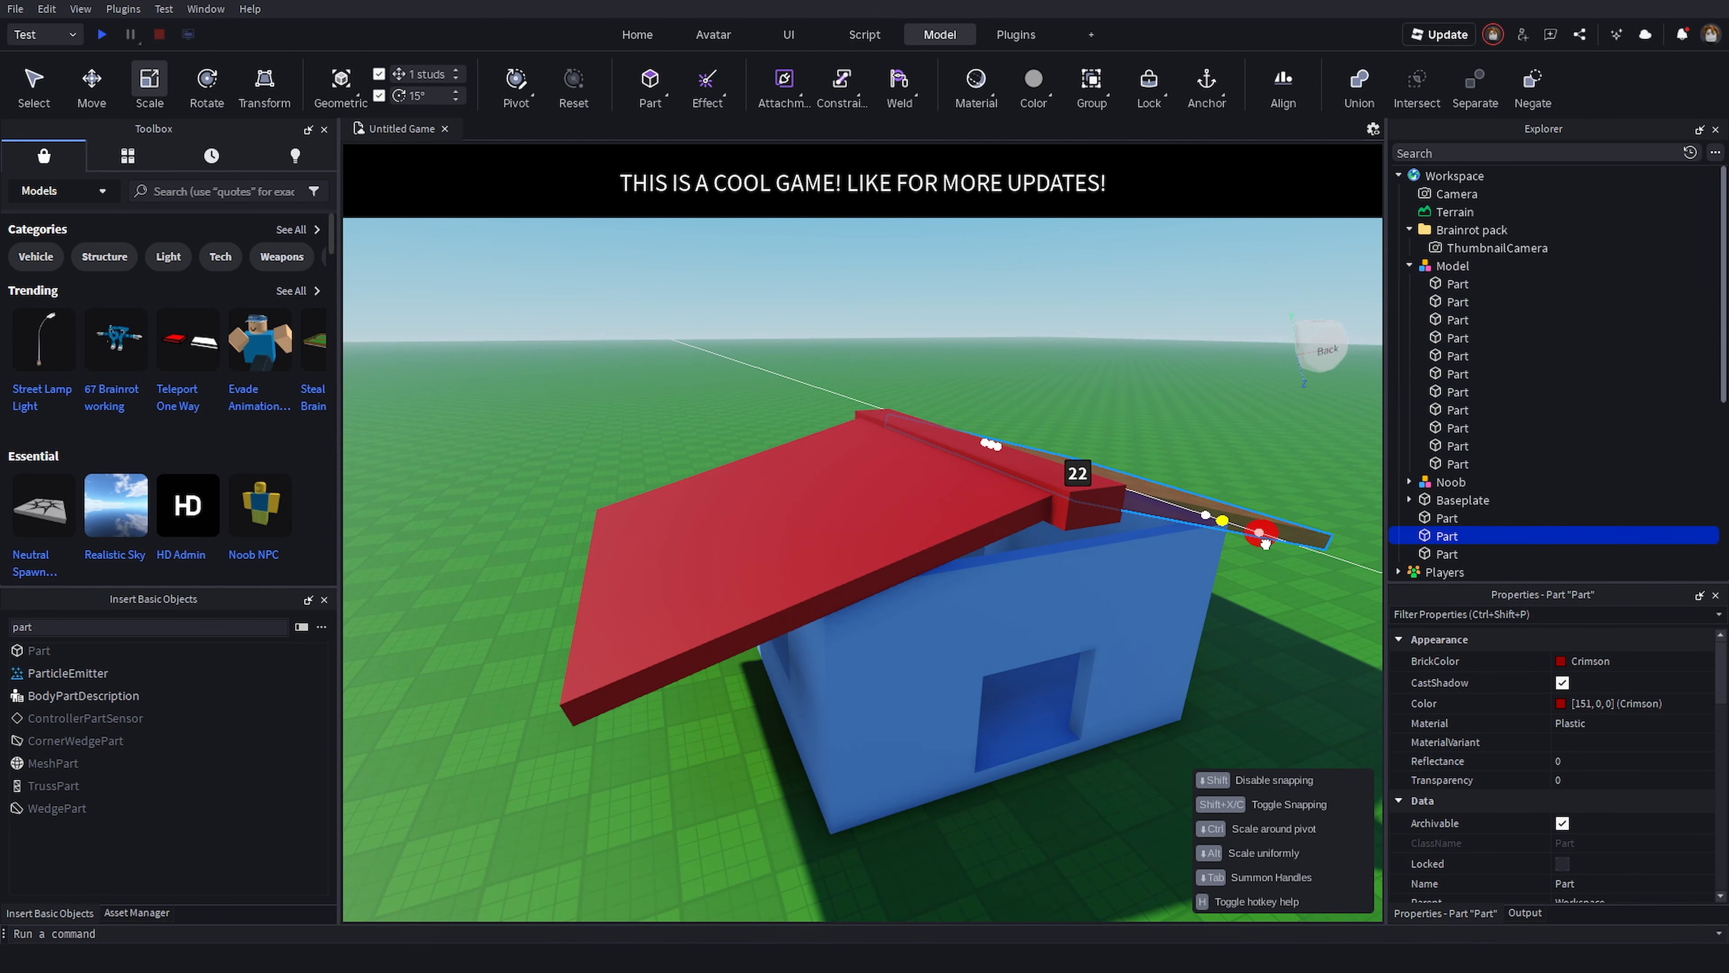
- Scale the roof further toward the back to about 24 studs so it covers the house's full length
key("a")
right_click_drag(936, 437, 930, 422)
left_click(1035, 383)
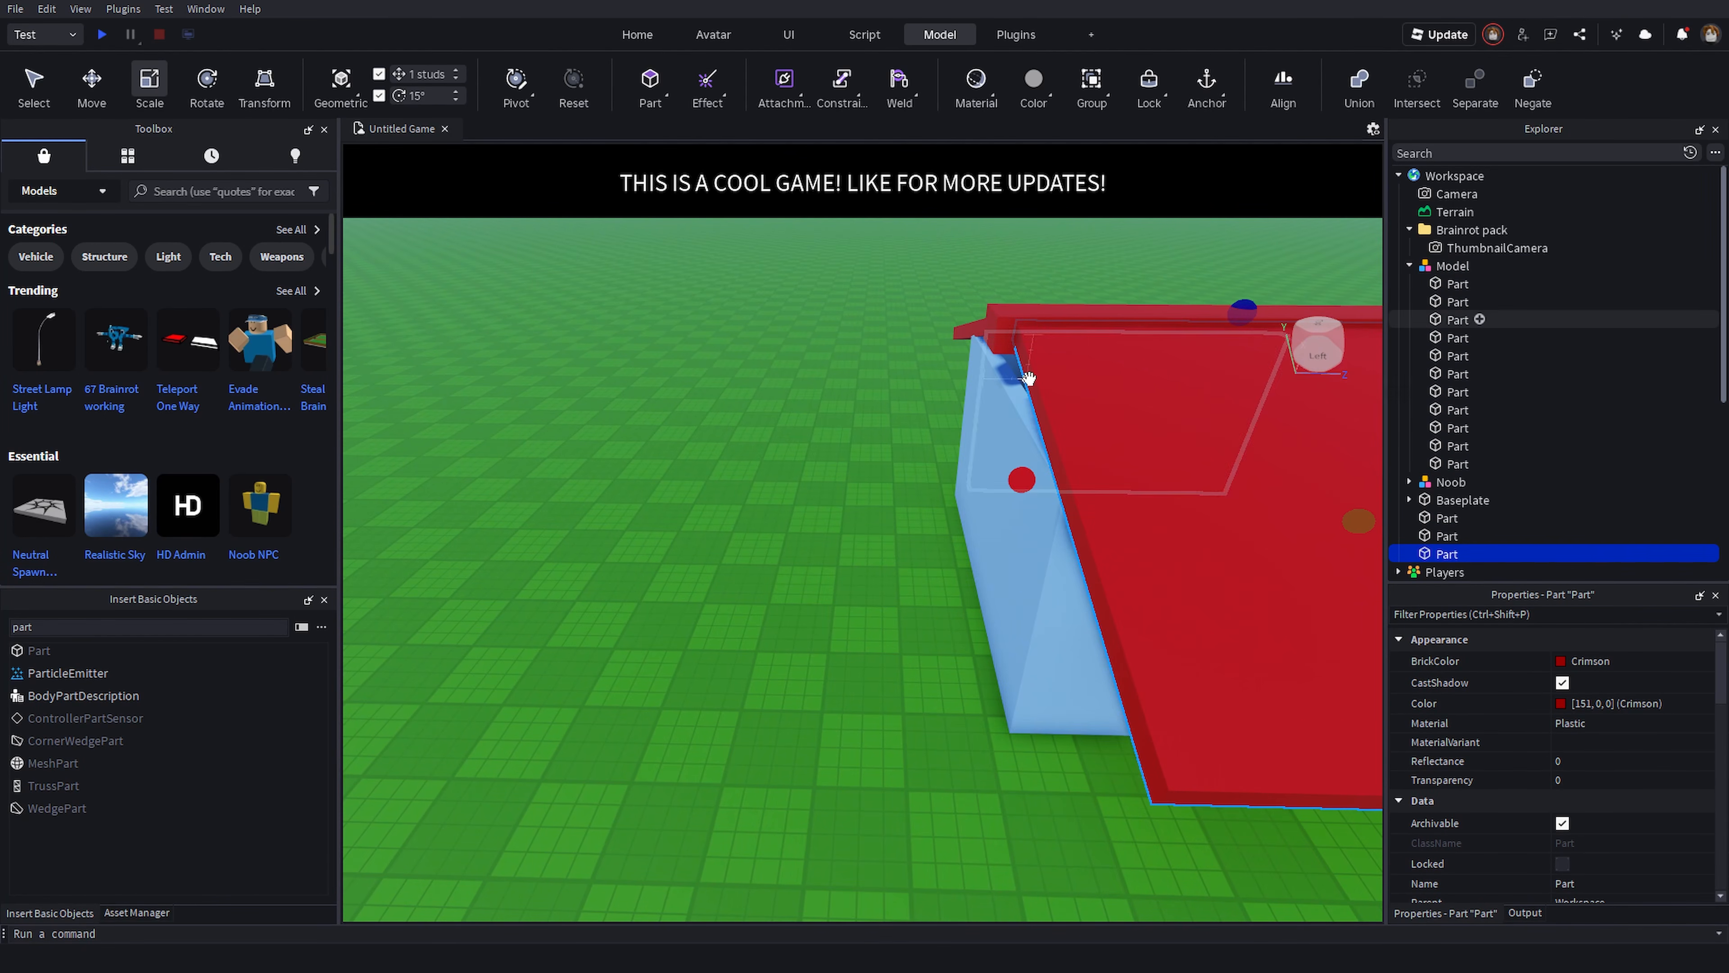
left_click_drag(1015, 478, 987, 477)
left_click(1012, 314, "alt")
left_click_drag(955, 328, 933, 332)
left_click(934, 399)
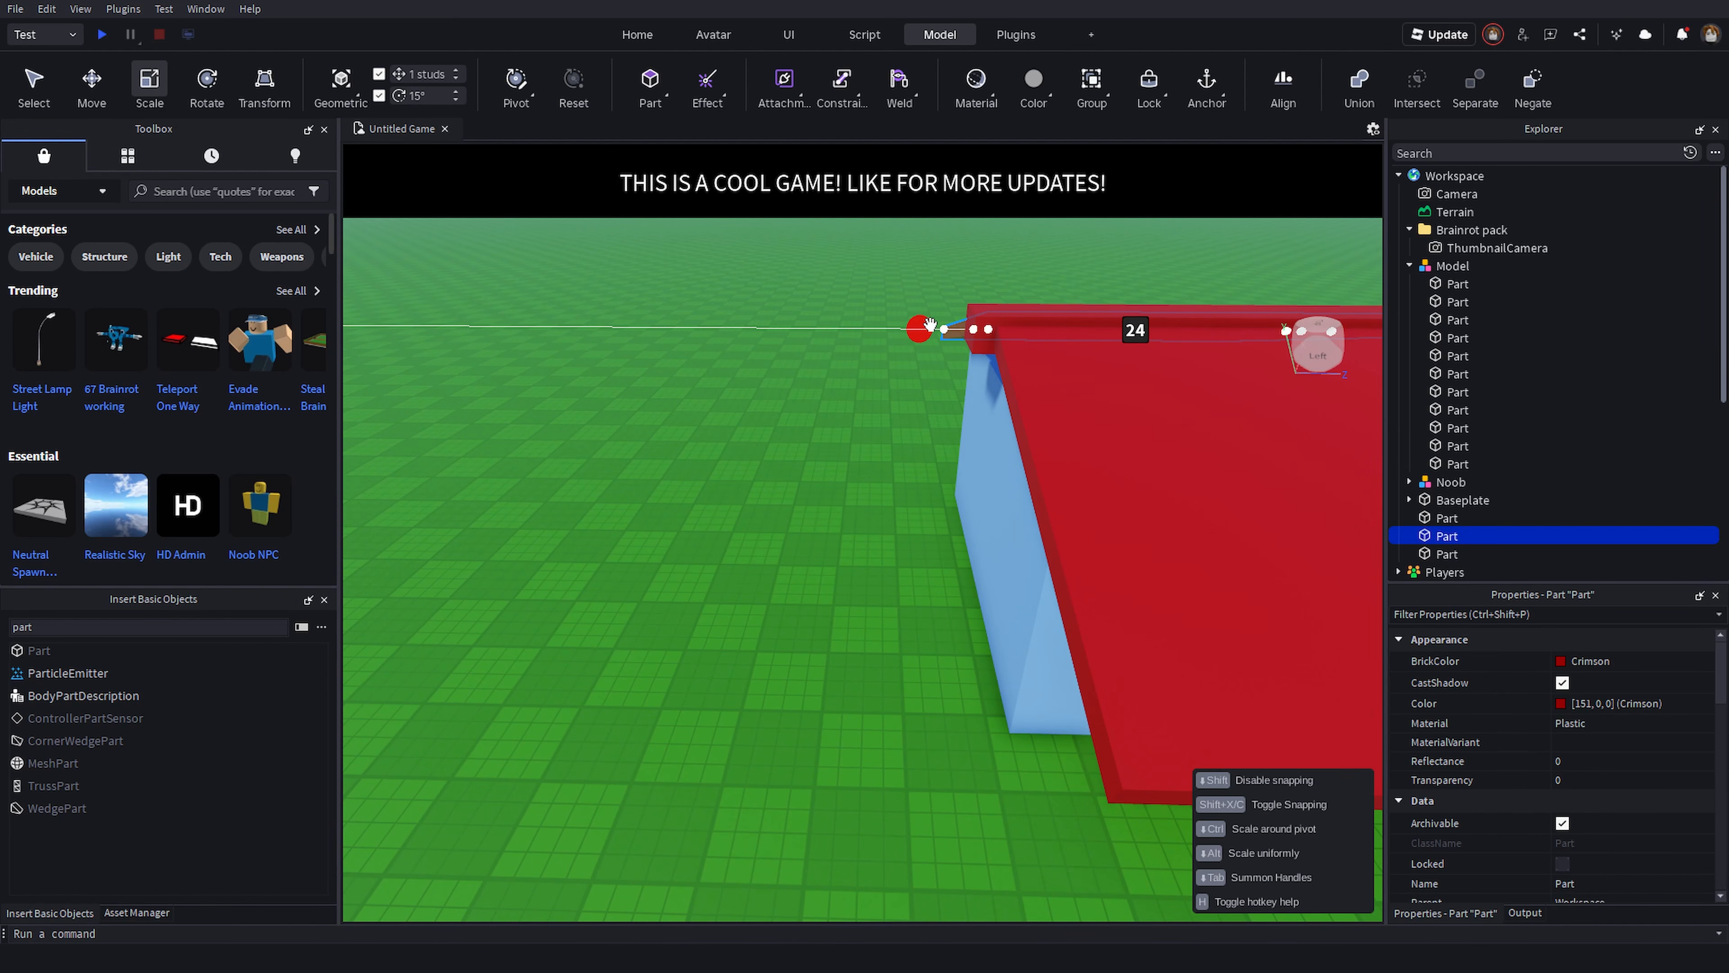
left_click(931, 395)
key("d")
right_click_drag(1258, 543, 1259, 541)
left_click(830, 389)
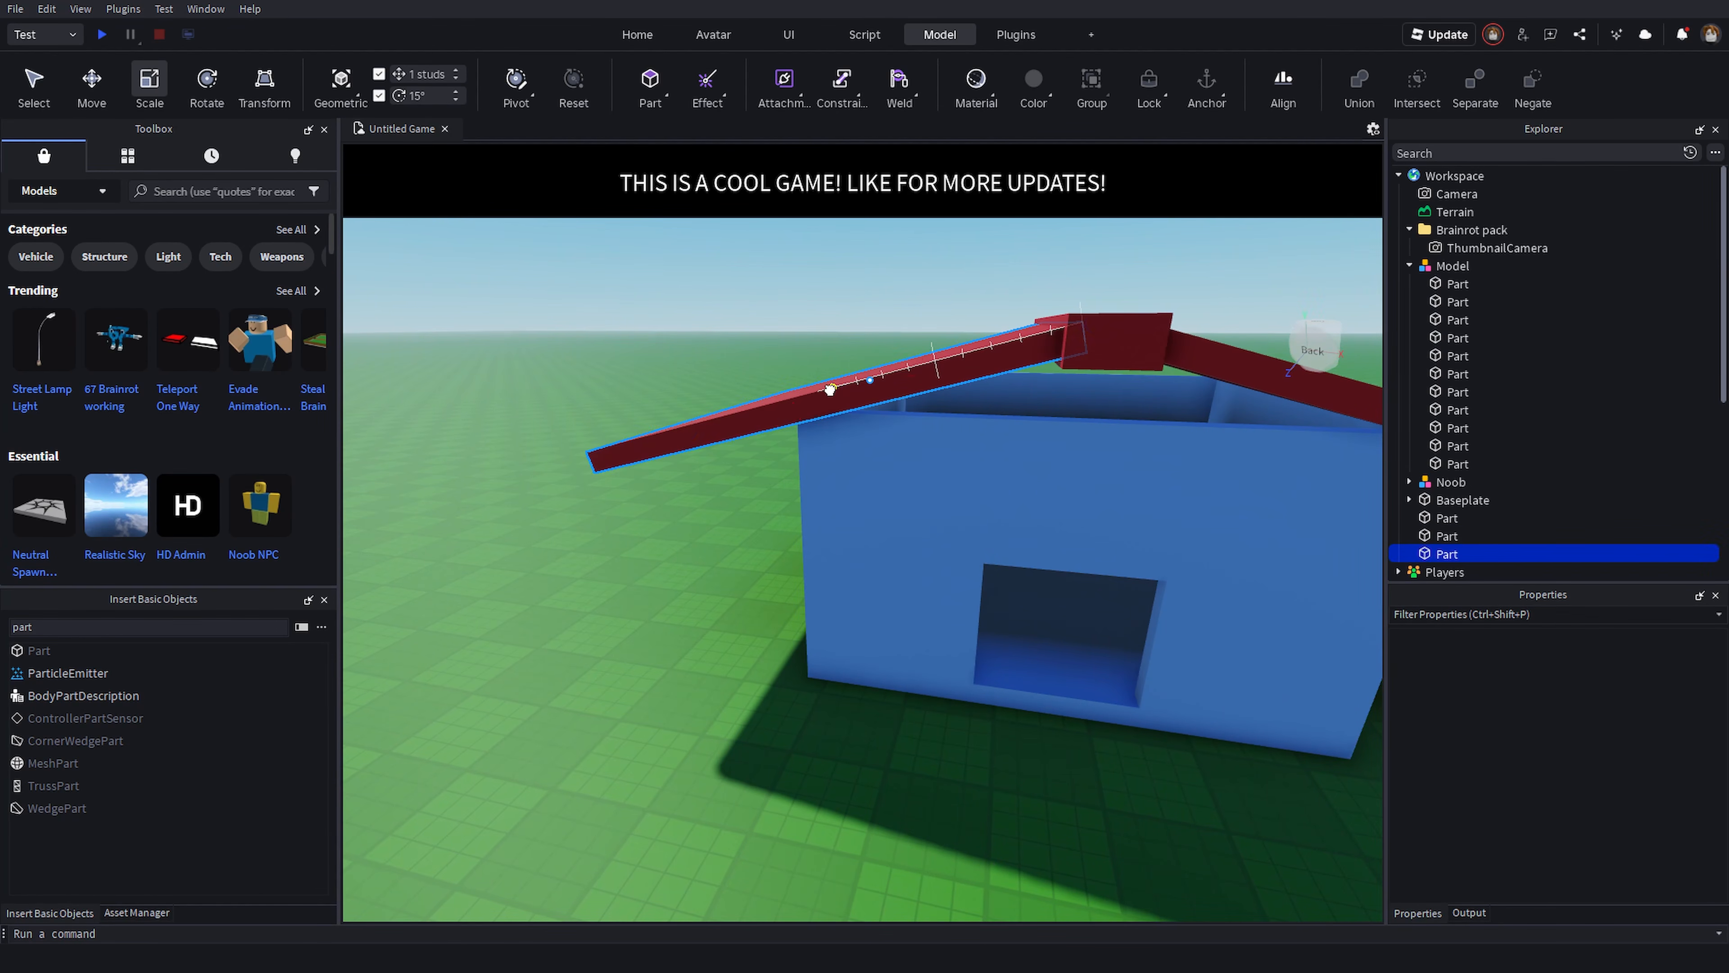
- Shorten the outer overhangs of both sloped roof slabs with the Scale tool
mouse_move(780, 422)
left_mouse_down()
mouse_move(810, 413)
mouse_move(785, 420)
left_mouse_up()
key("s")
right_click_drag(826, 442, 826, 430)
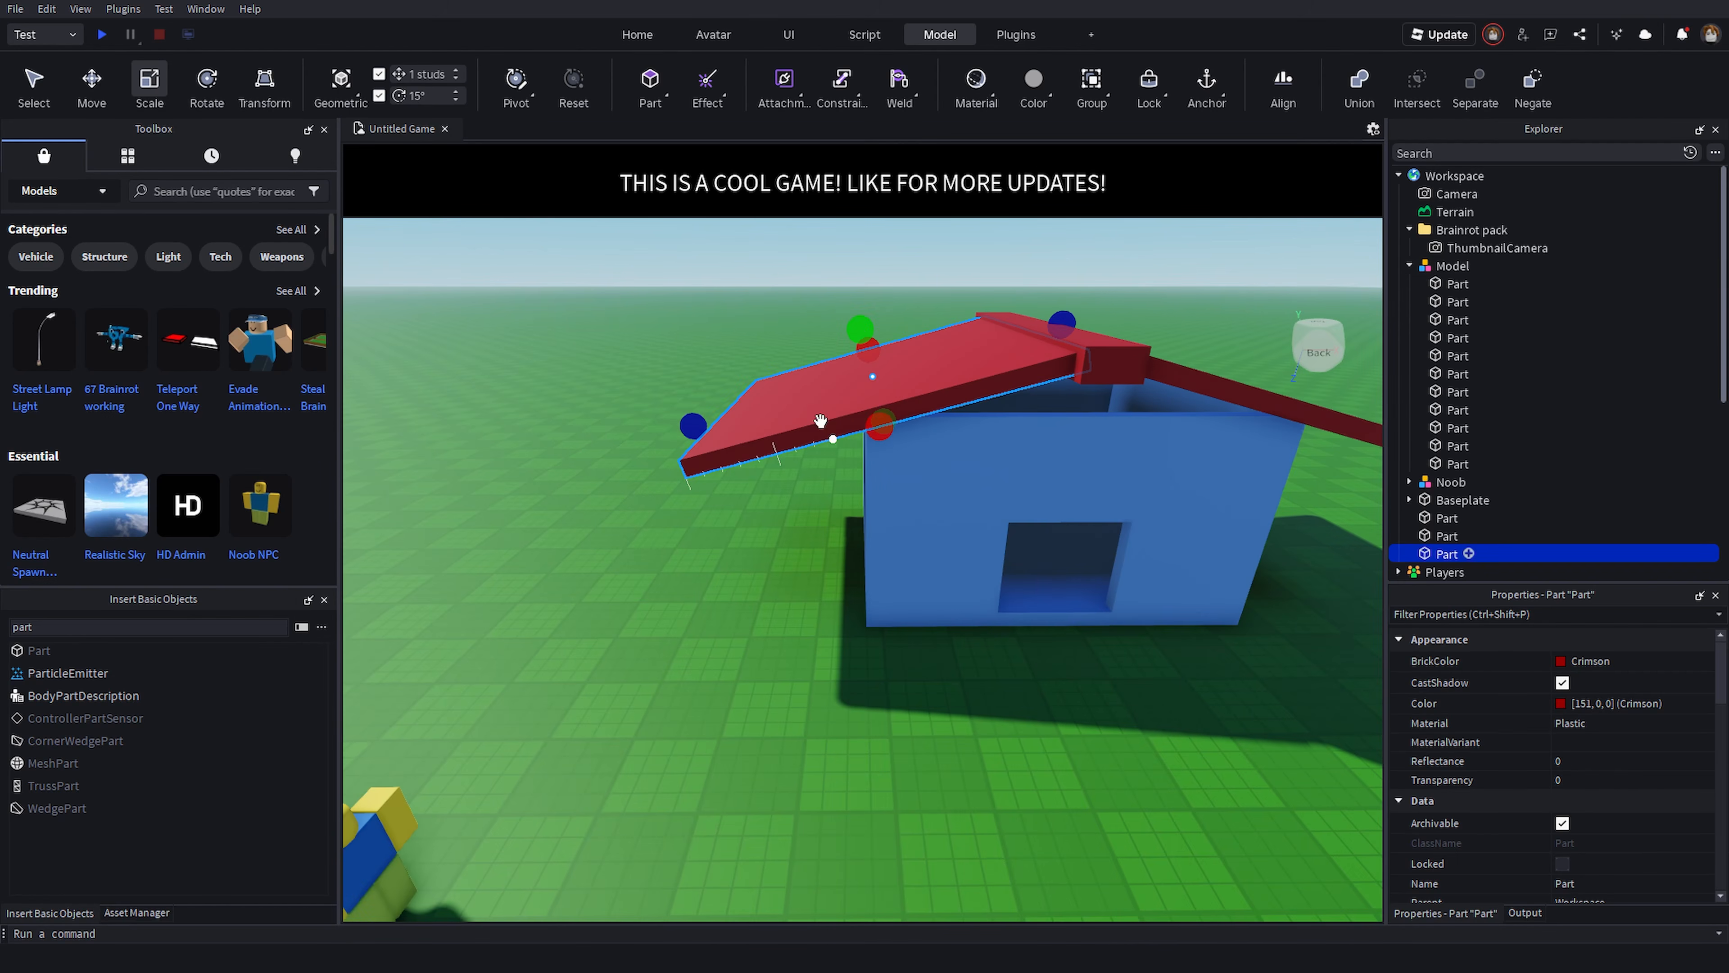
left_click_drag(697, 425, 791, 400)
key("d")
left_click(1010, 414)
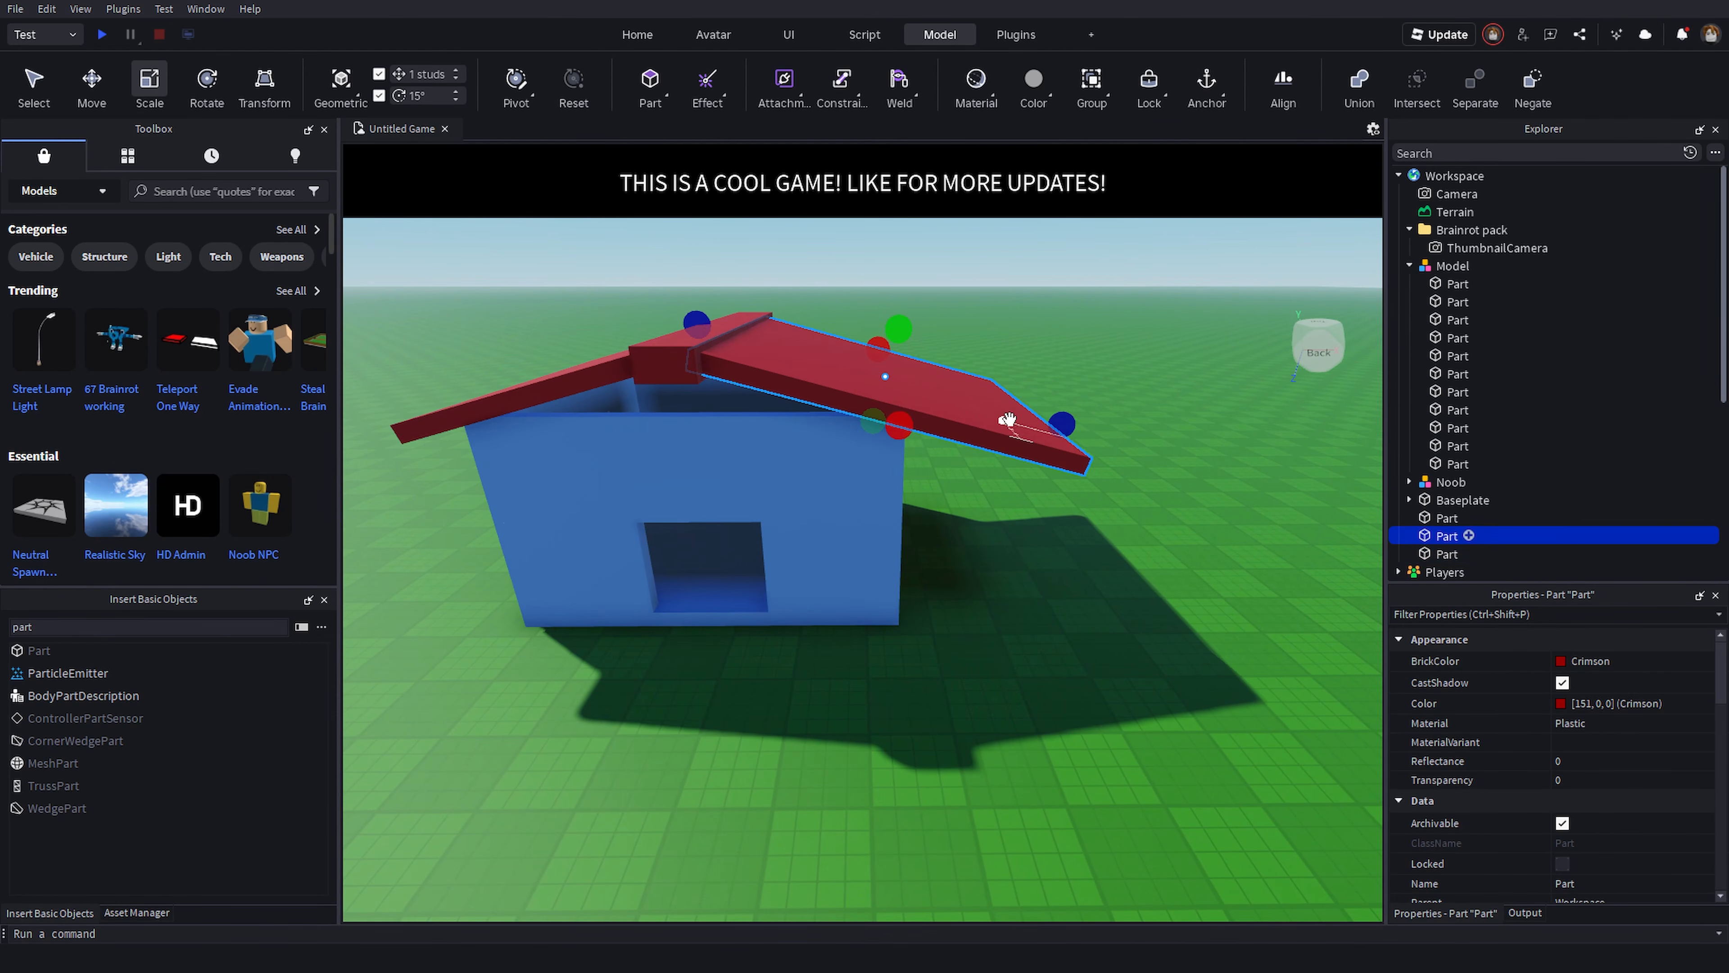
left_click_drag(1069, 431, 959, 400)
left_click(1011, 522)
key("s")
right_click_drag(1010, 522, 1007, 497)
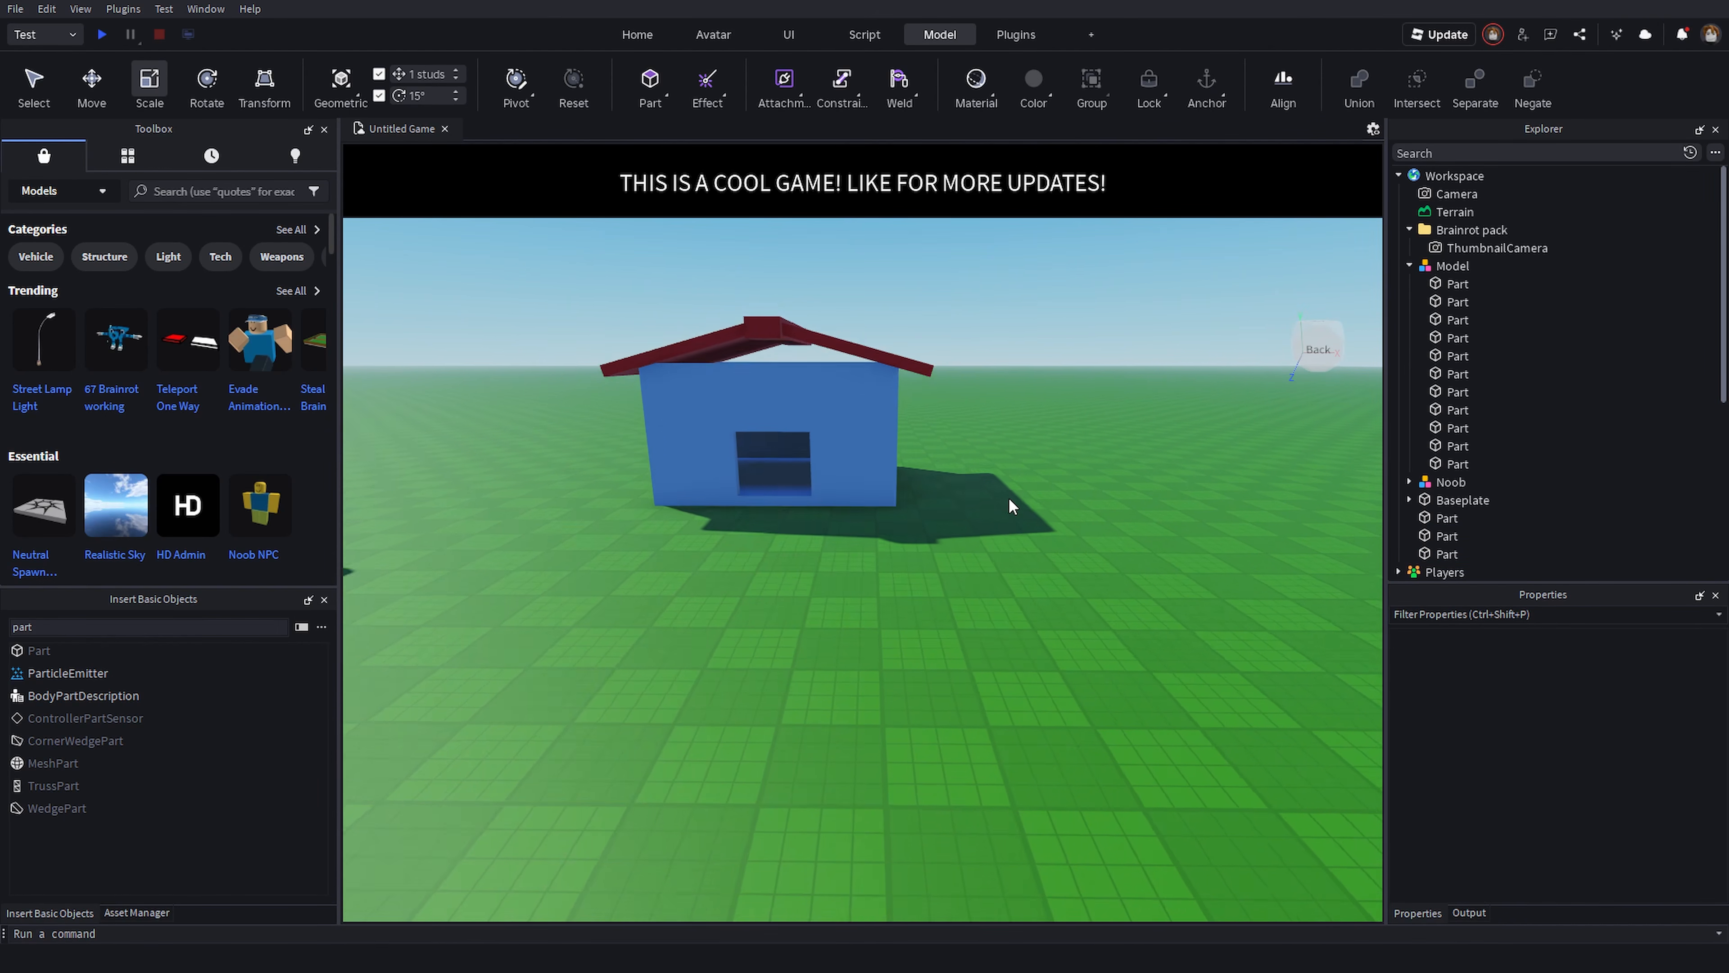
key("a")
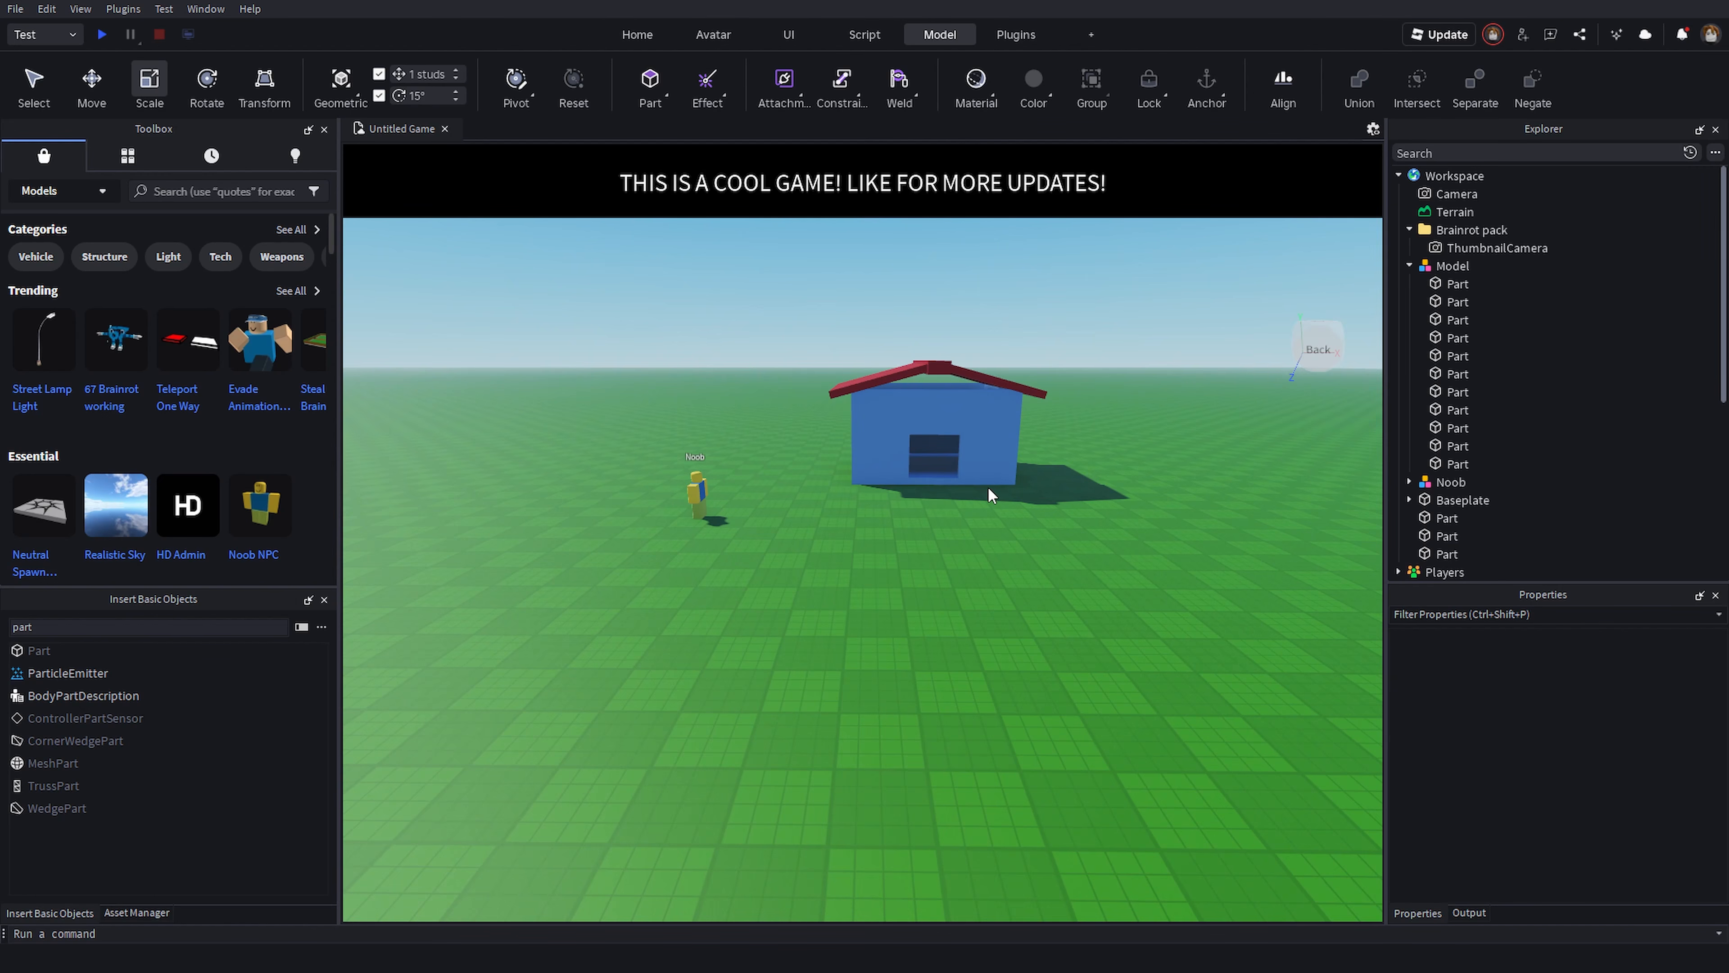
- Search the basic objects for "wed" and insert a WedgePart
key("w")
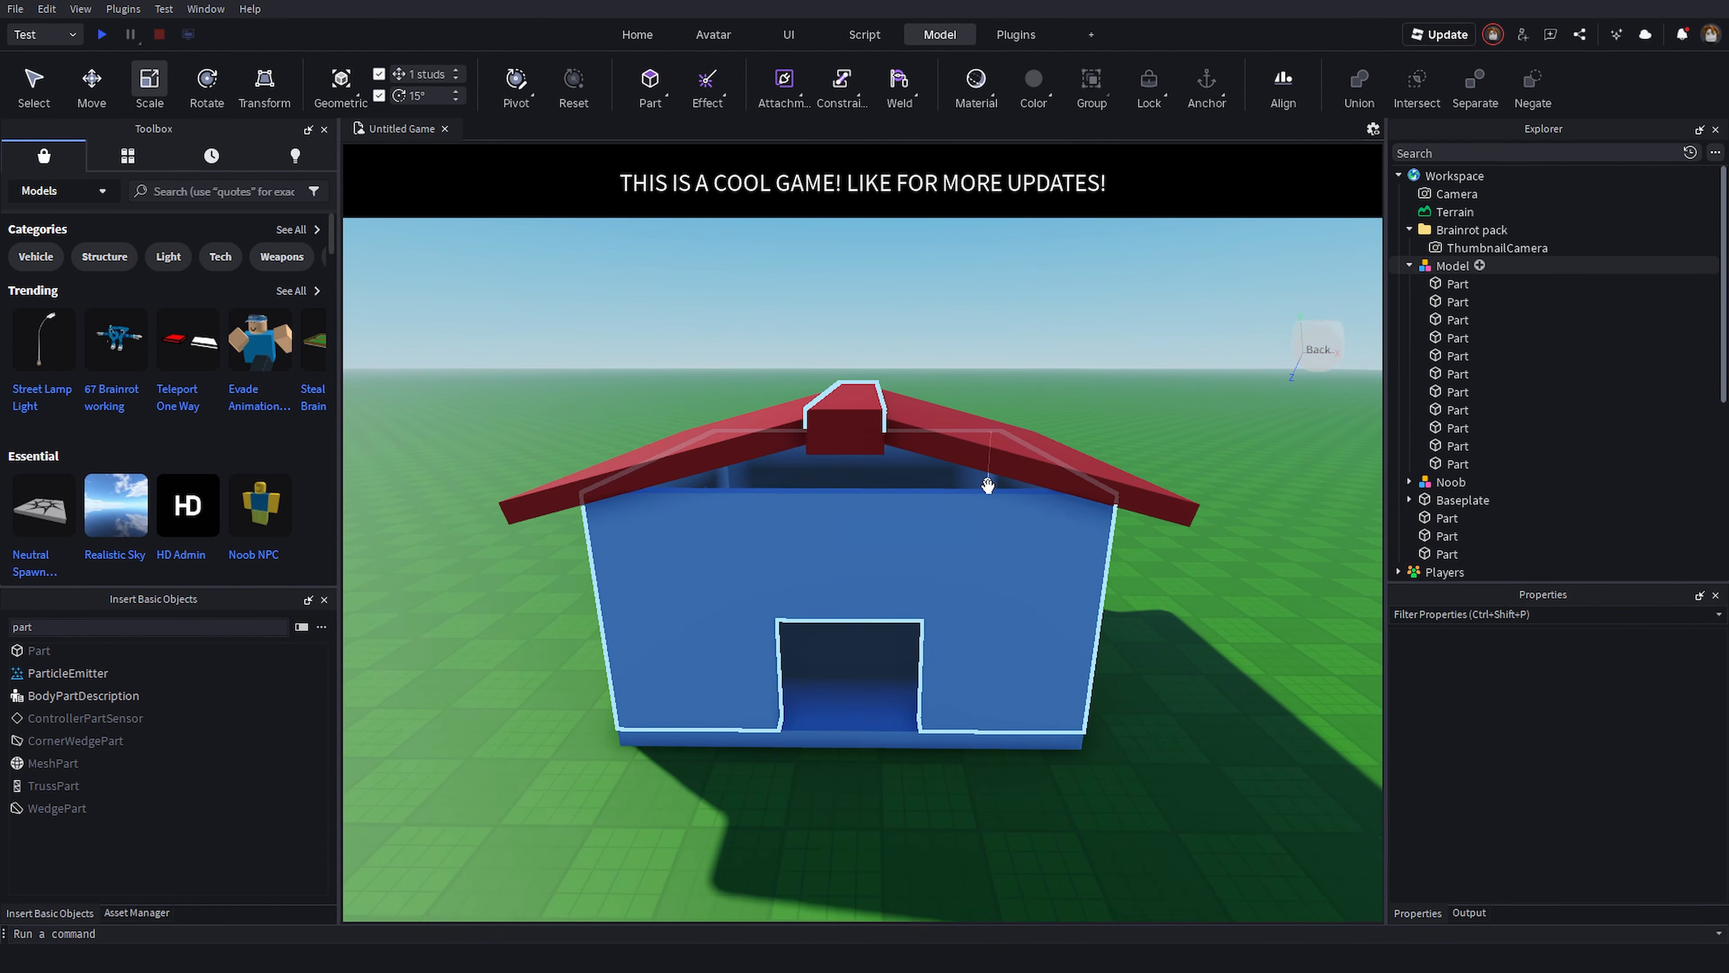
key("w")
right_click_drag(988, 485, 1040, 544)
key("d")
key("w")
key("s")
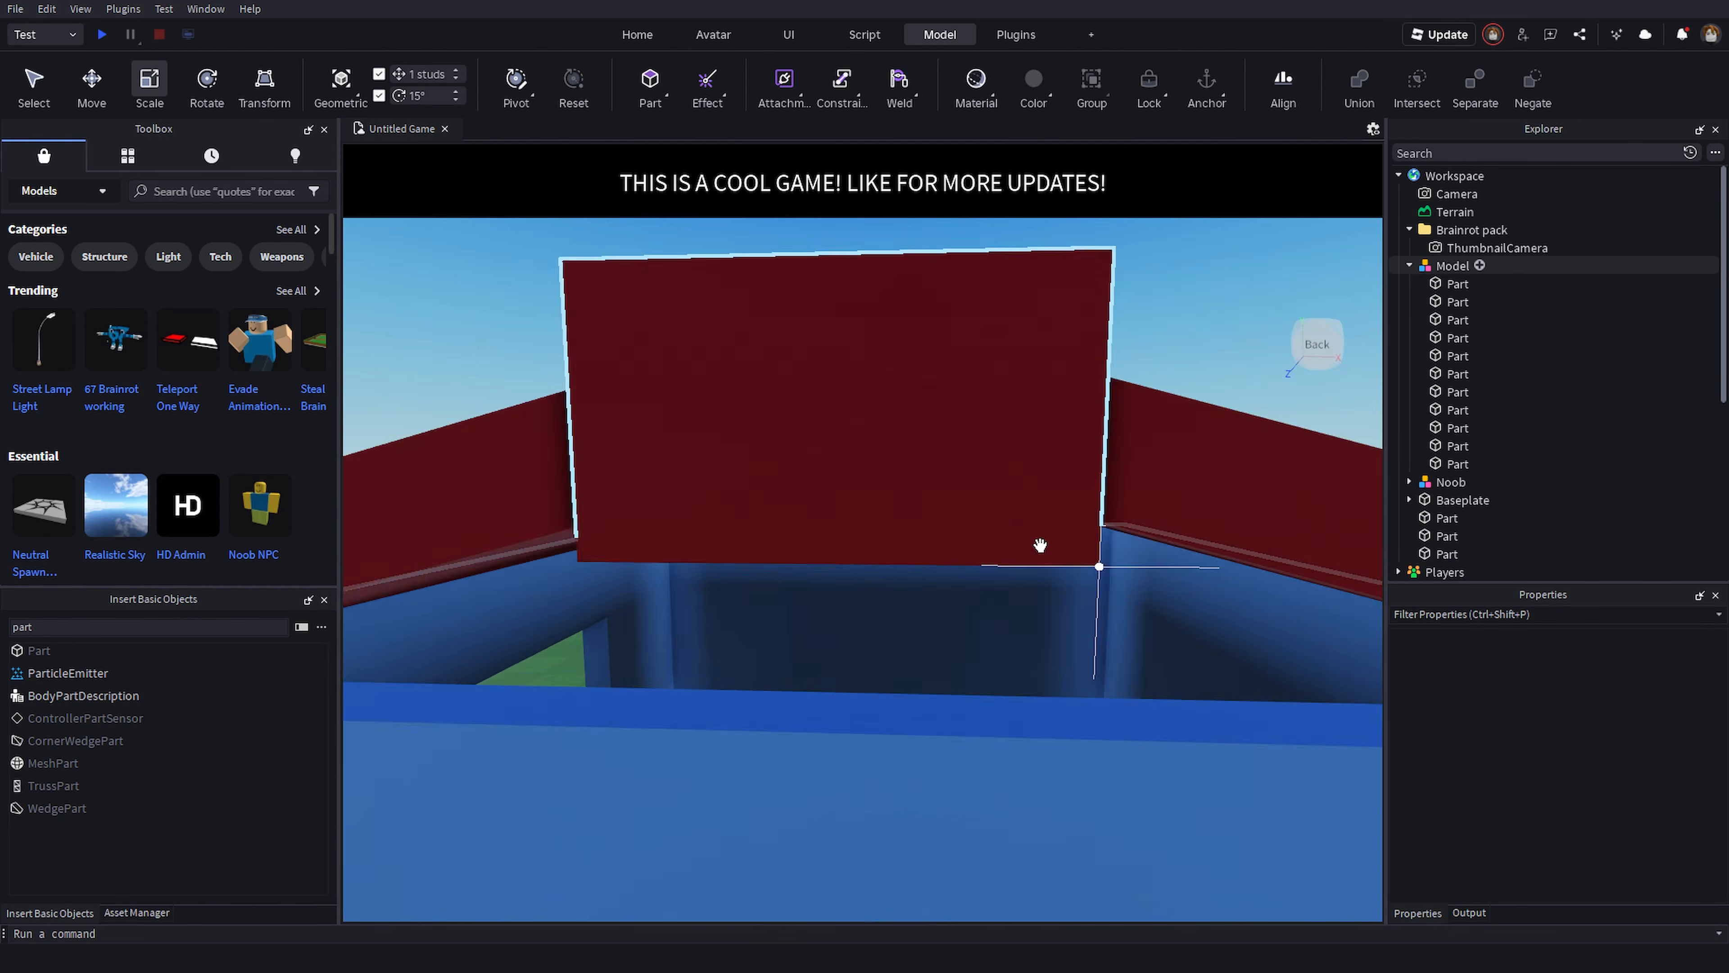
key("s")
key("ctrl+a")
type("wed")
left_click(136, 653)
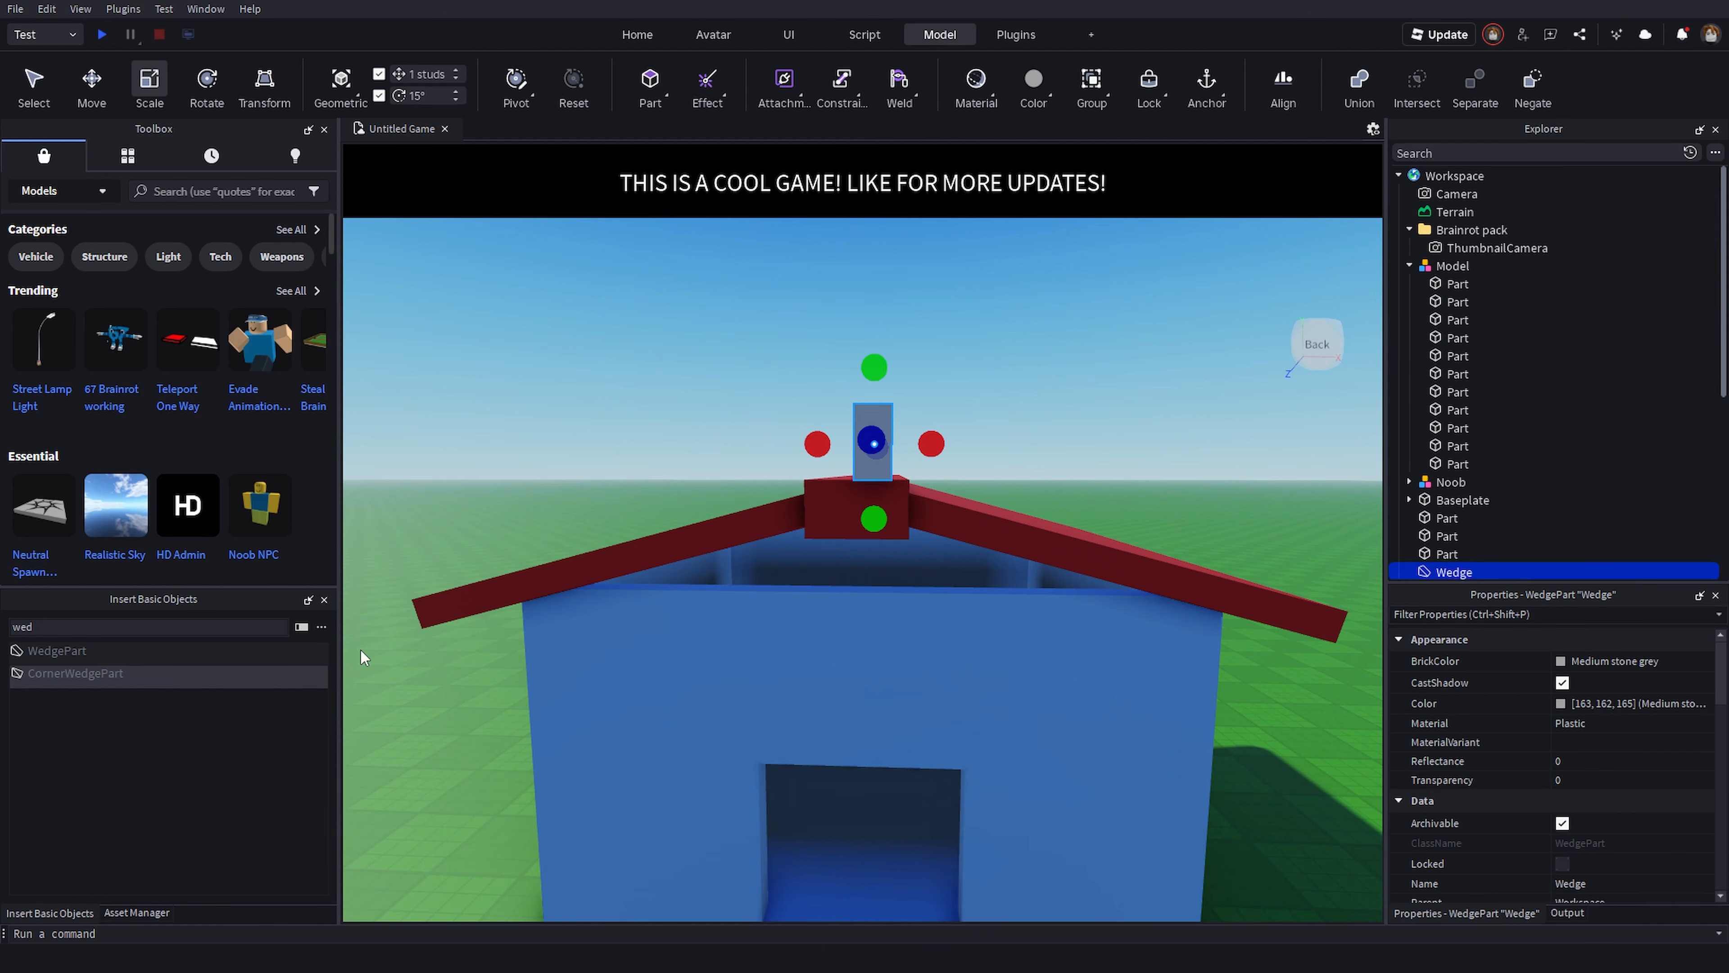
- Move, rotate and scale the wedge to fill the front gable under the roof
key("w")
right_click_drag(705, 479, 583, 524)
key("d")
key("e")
left_click_drag(581, 523, 664, 504)
key("a")
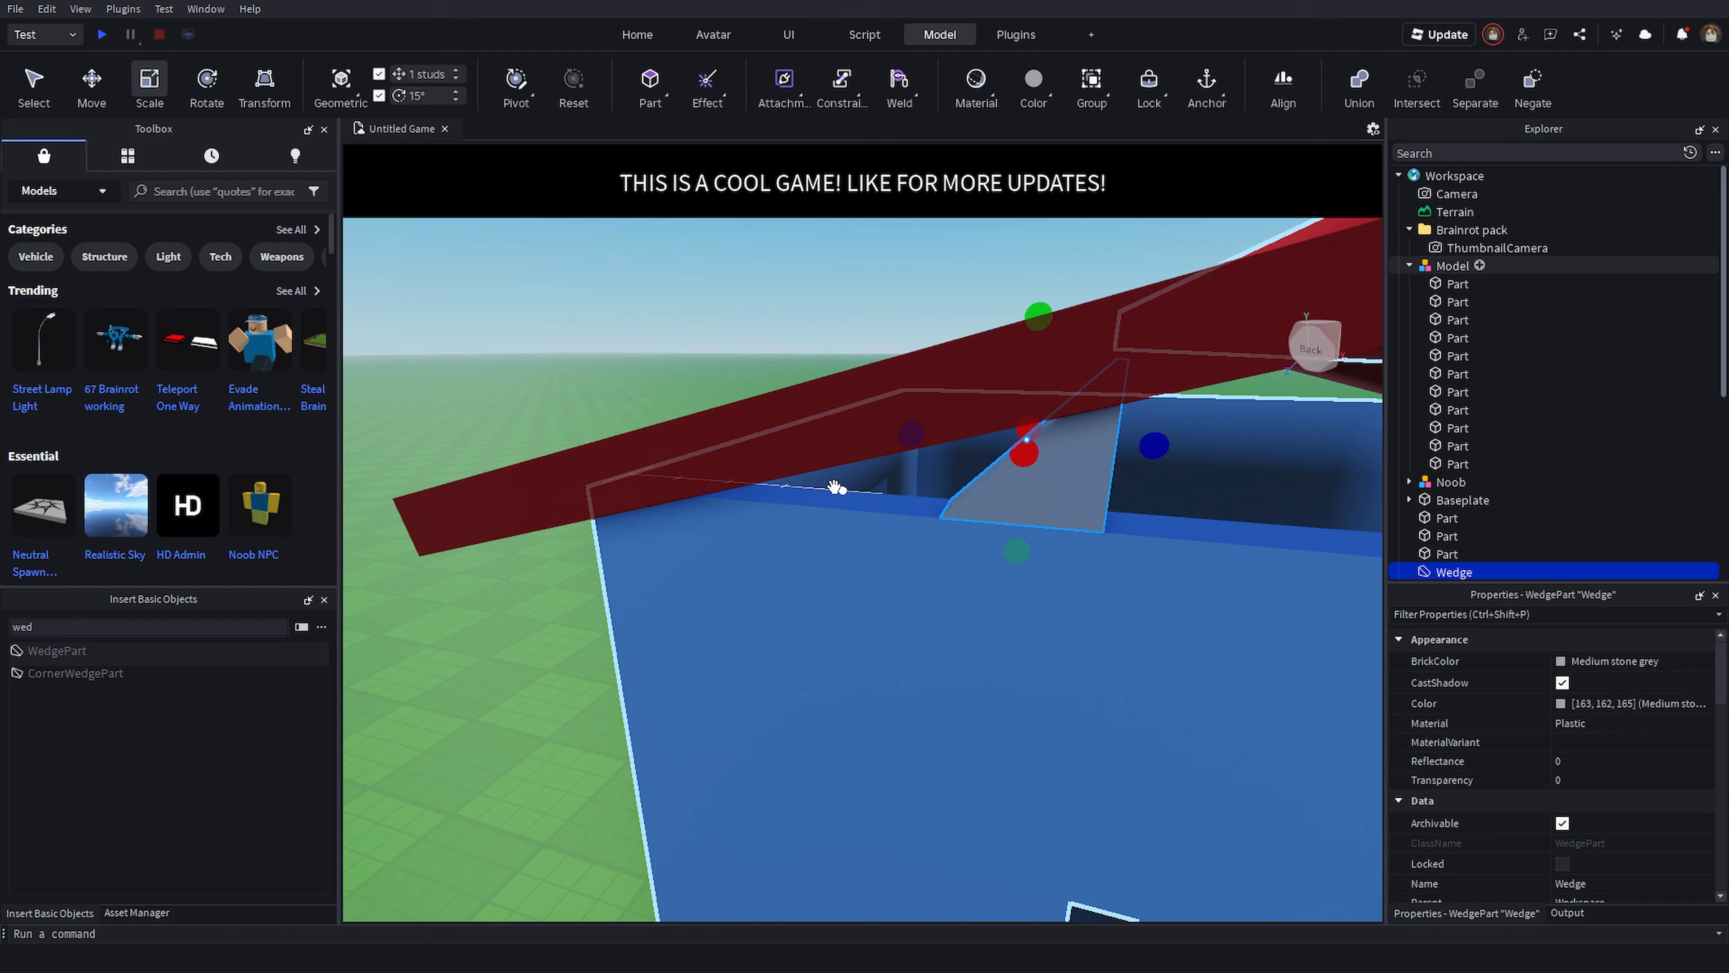
left_click_drag(908, 437, 849, 443)
left_click_drag(608, 432, 606, 432)
right_click_drag(608, 436, 674, 417)
key("s")
left_click_drag(761, 493, 883, 545)
key("a")
left_click_drag(824, 424, 827, 402)
key("d")
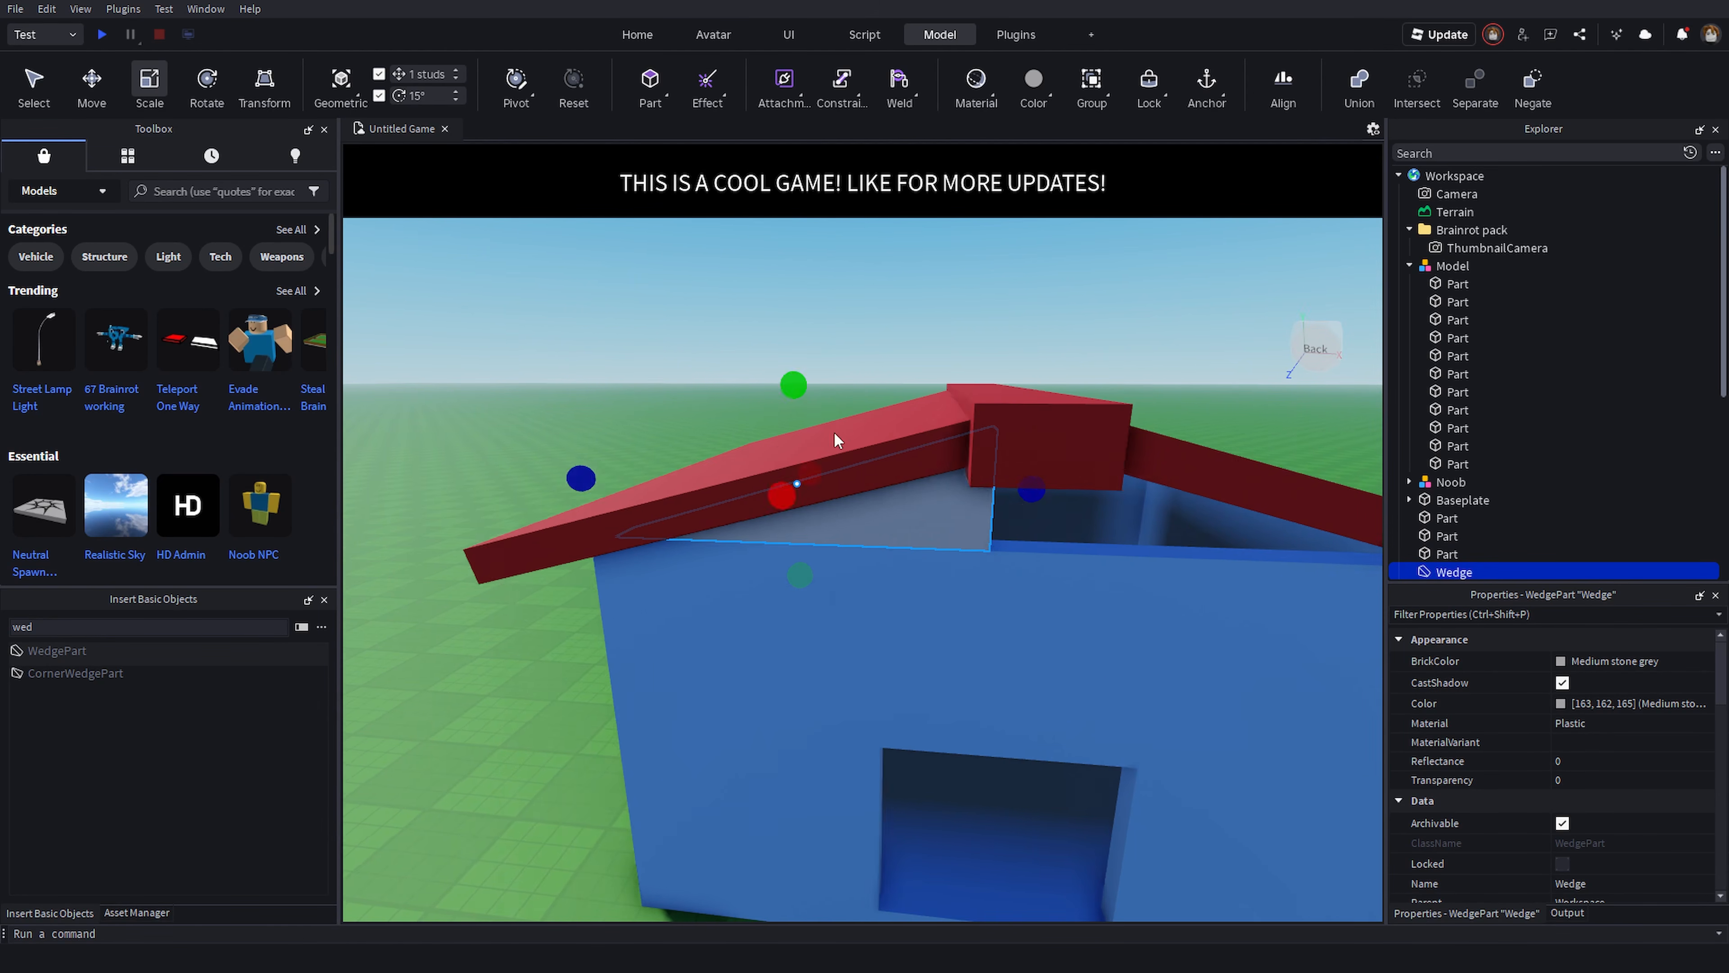
- Color the gable wedge Lavender
left_click(1617, 664)
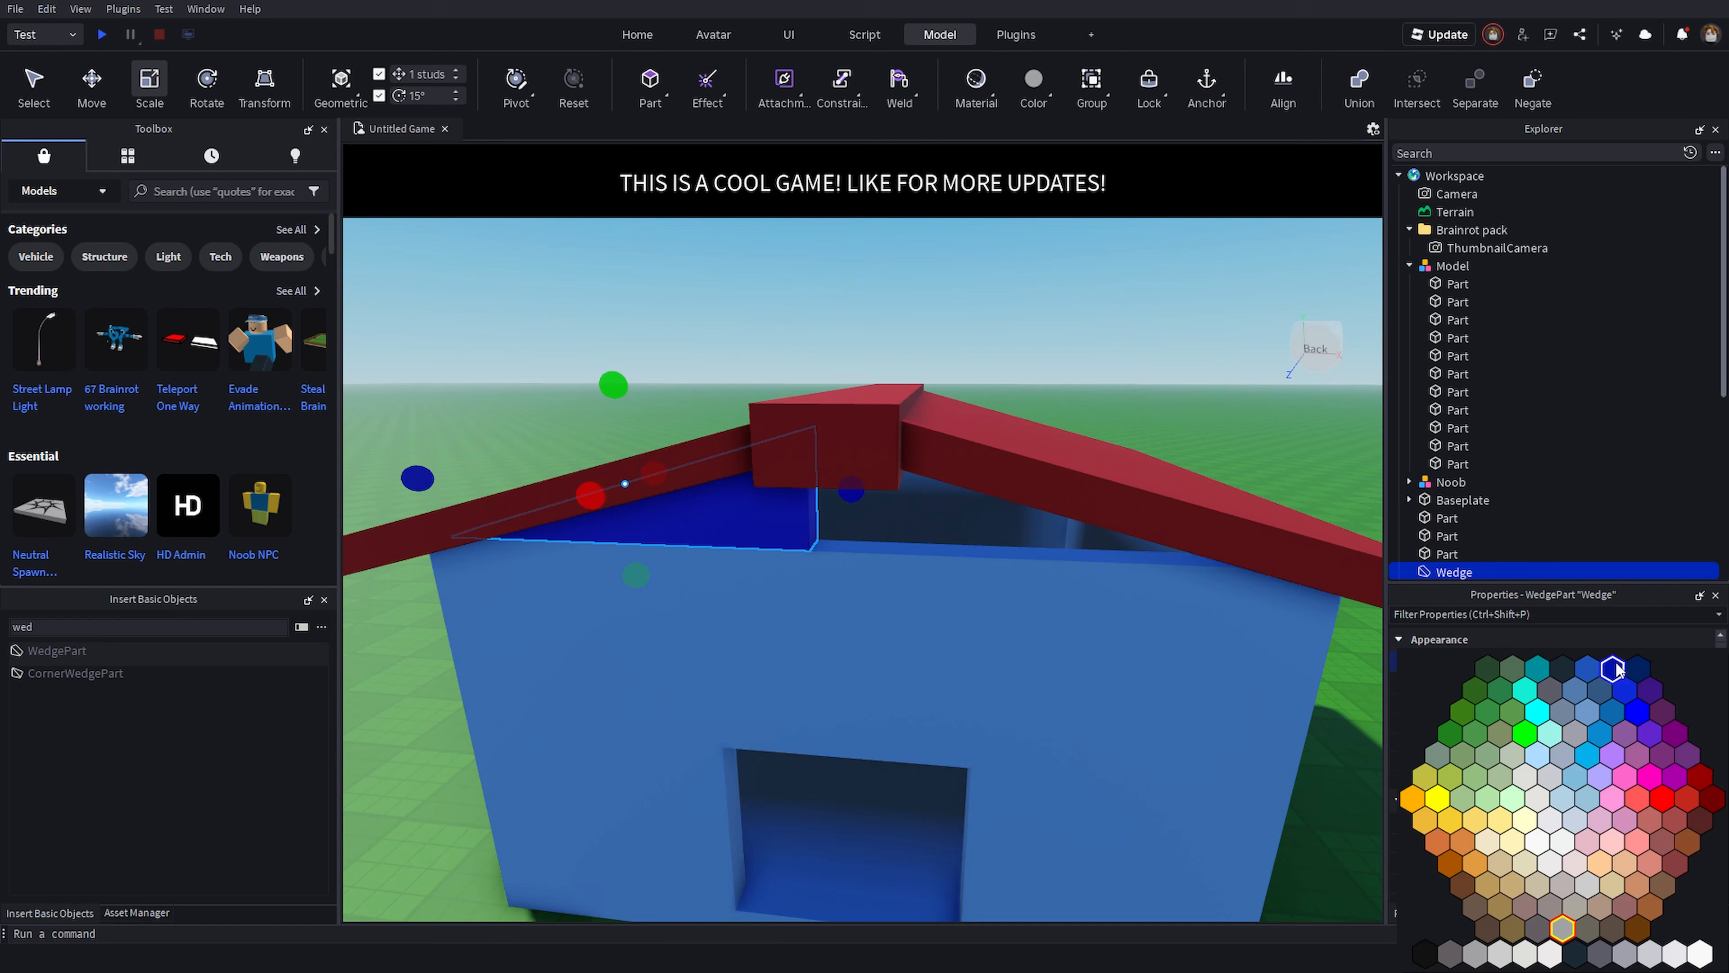
left_click(1625, 741)
right_click_drag(871, 533, 871, 580)
- Duplicate the gable wedge, move the copy to the back and rotate it to fill the rear gable
key("ctrl+d")
left_click(93, 83)
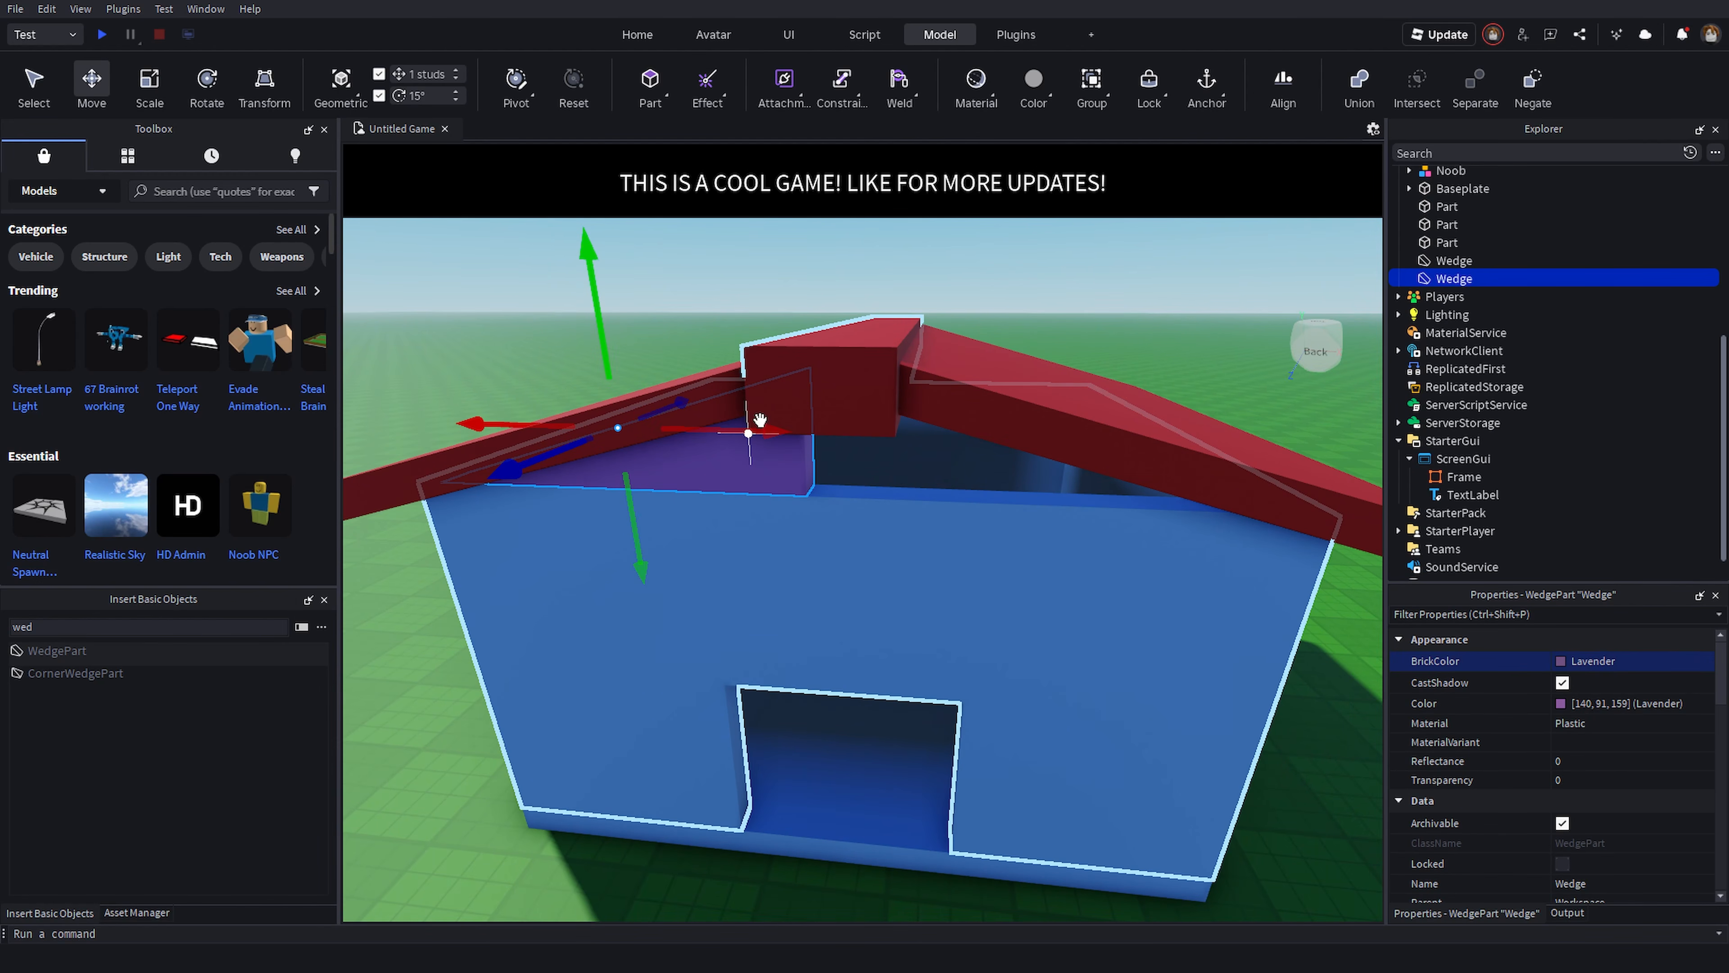
left_click_drag(760, 419, 1166, 564)
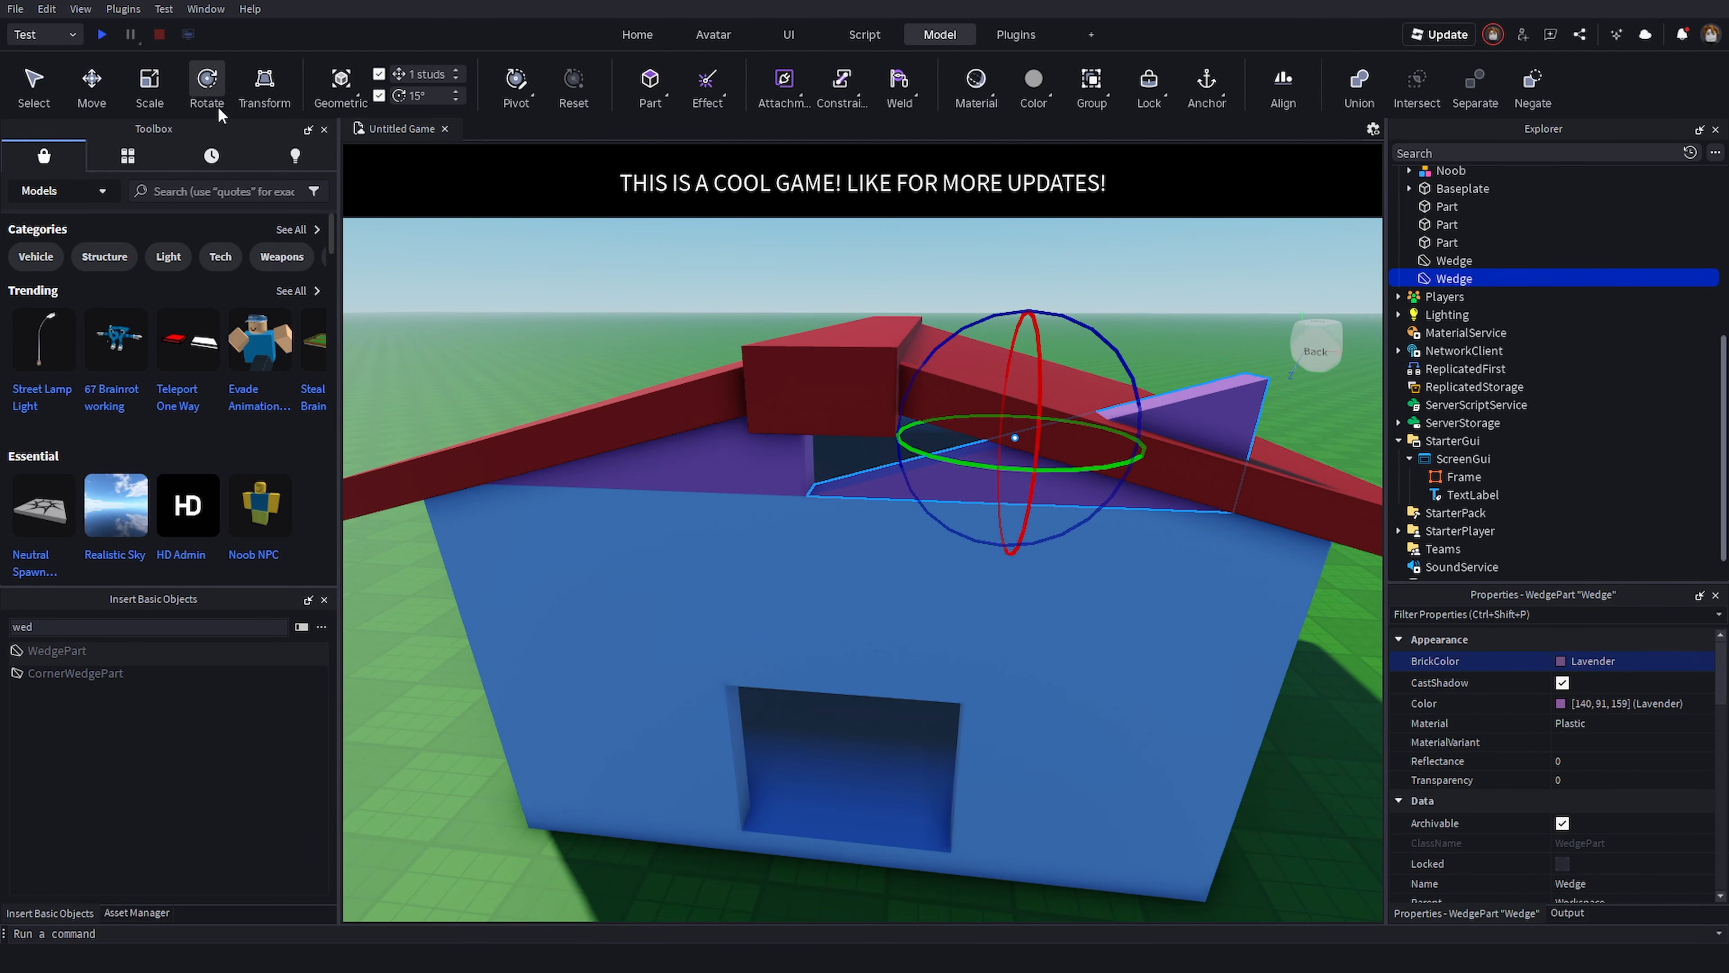
right_click_drag(891, 456, 891, 513)
left_click_drag(878, 478, 956, 278)
left_click(1121, 621)
right_click_drag(1121, 640, 895, 387)
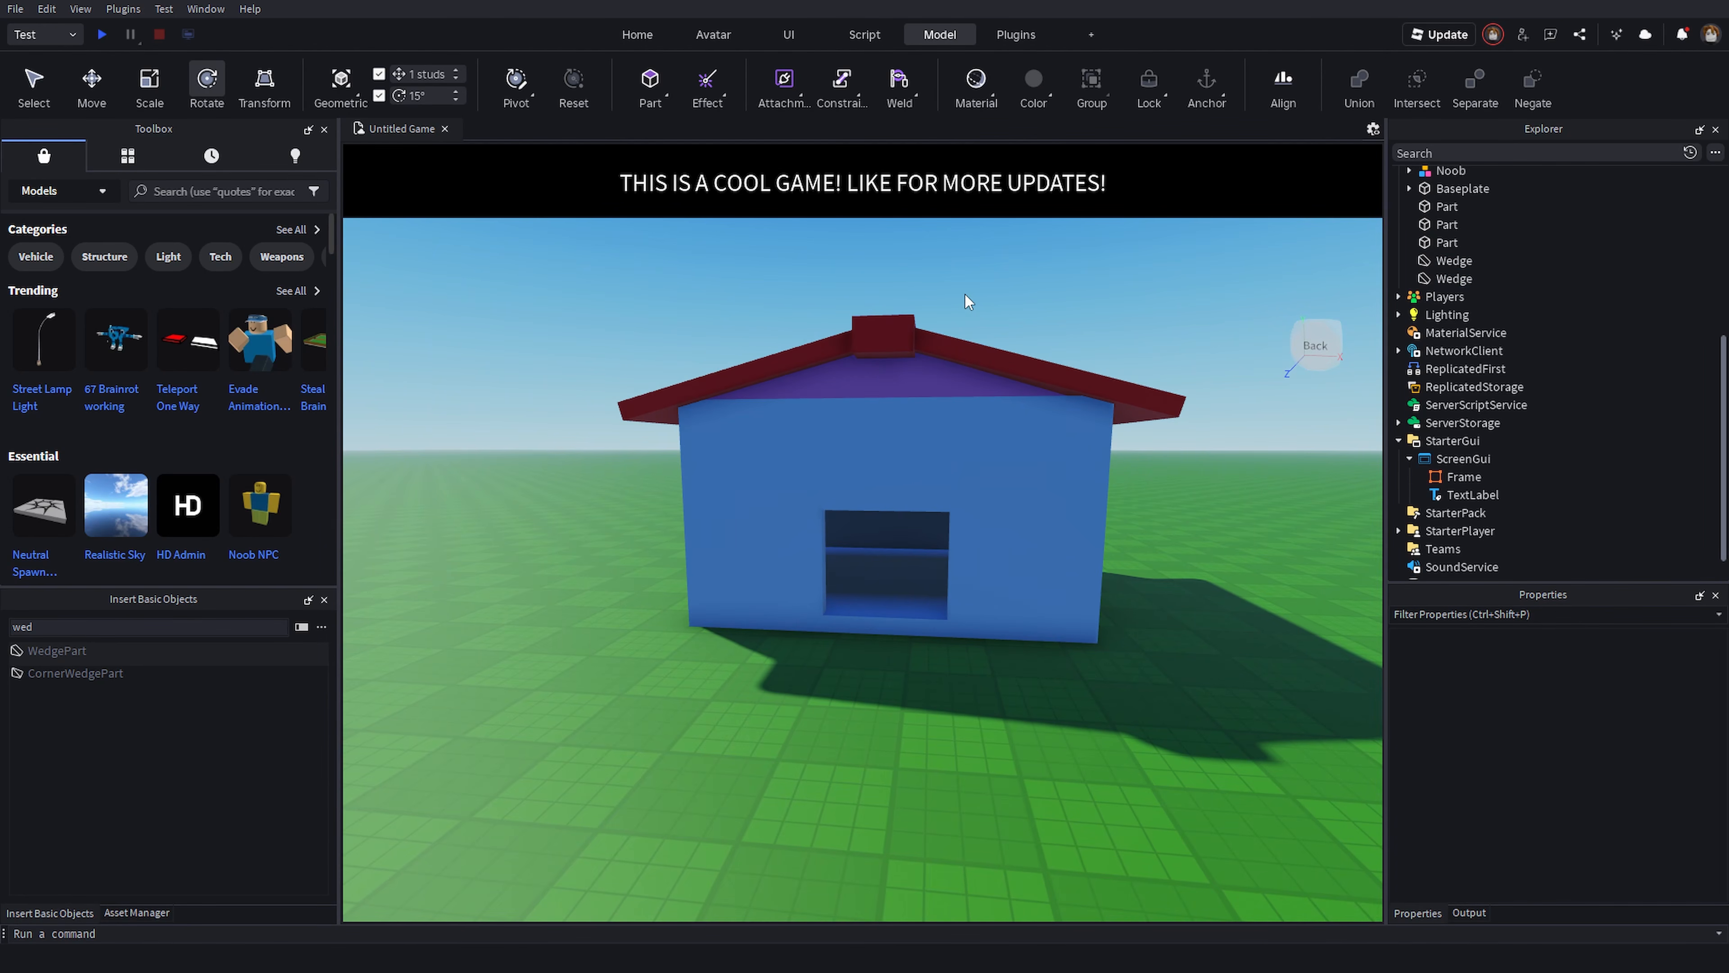
- Adjust the rear wedge's position so it fits under the back of the roof
key("s")
key("d")
key("a")
key("w")
key("e")
right_click_drag(975, 304, 989, 319)
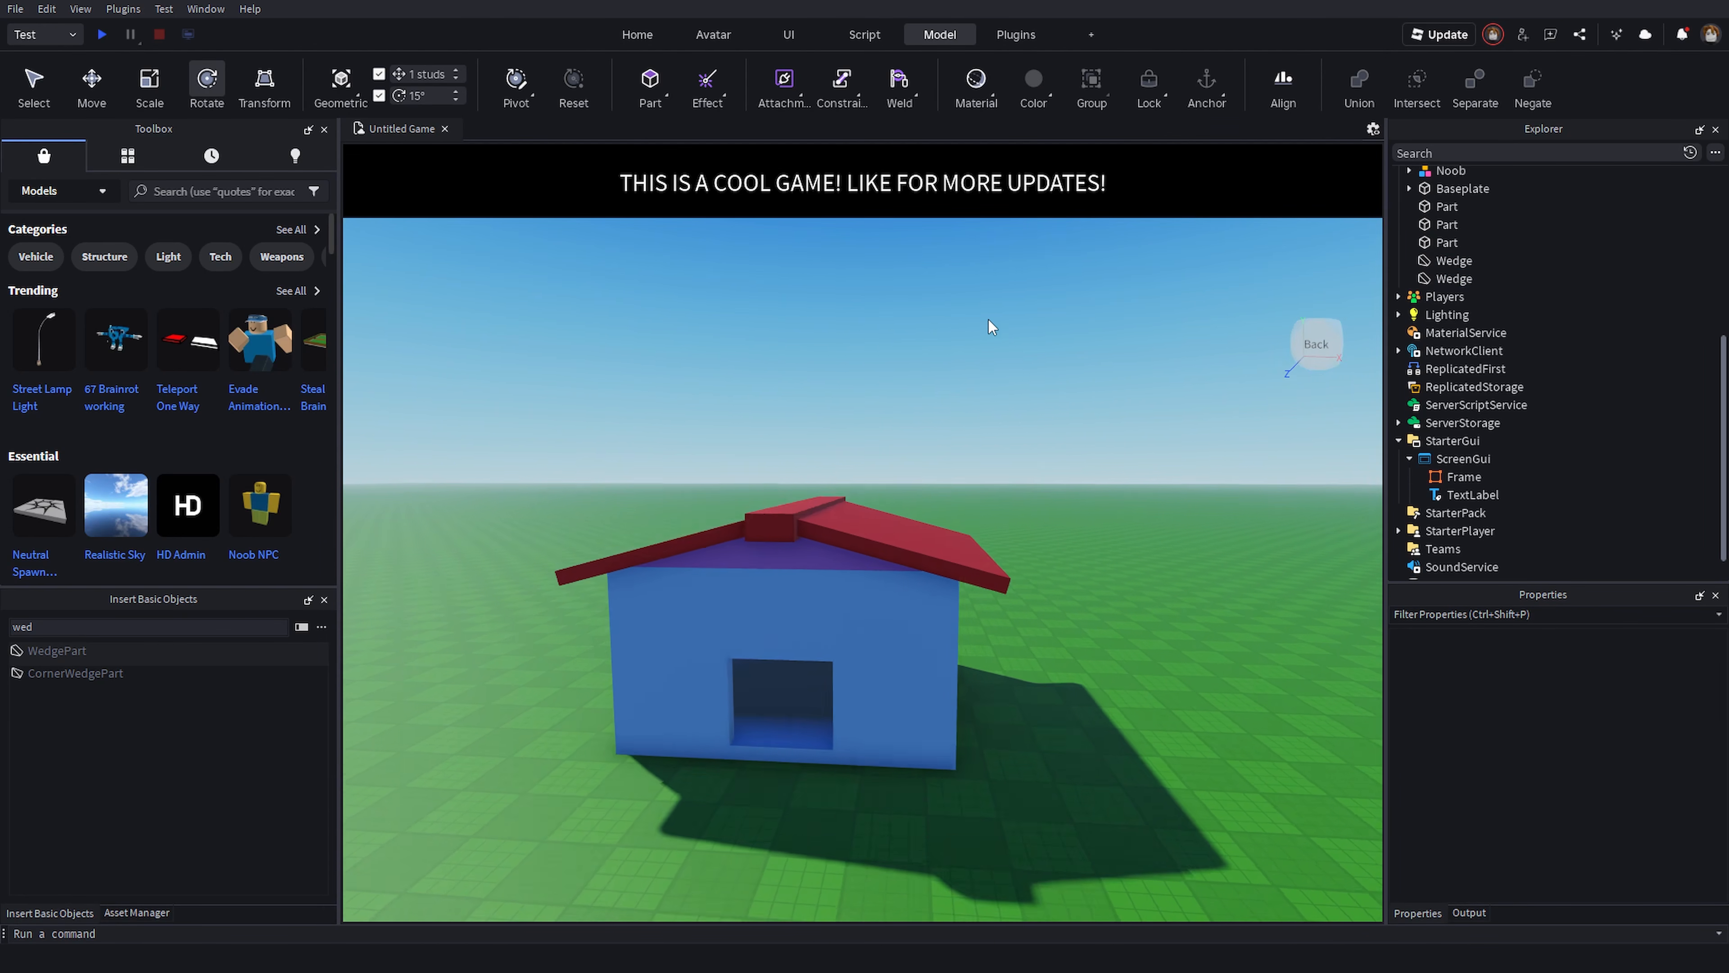
key("w")
left_click(864, 535)
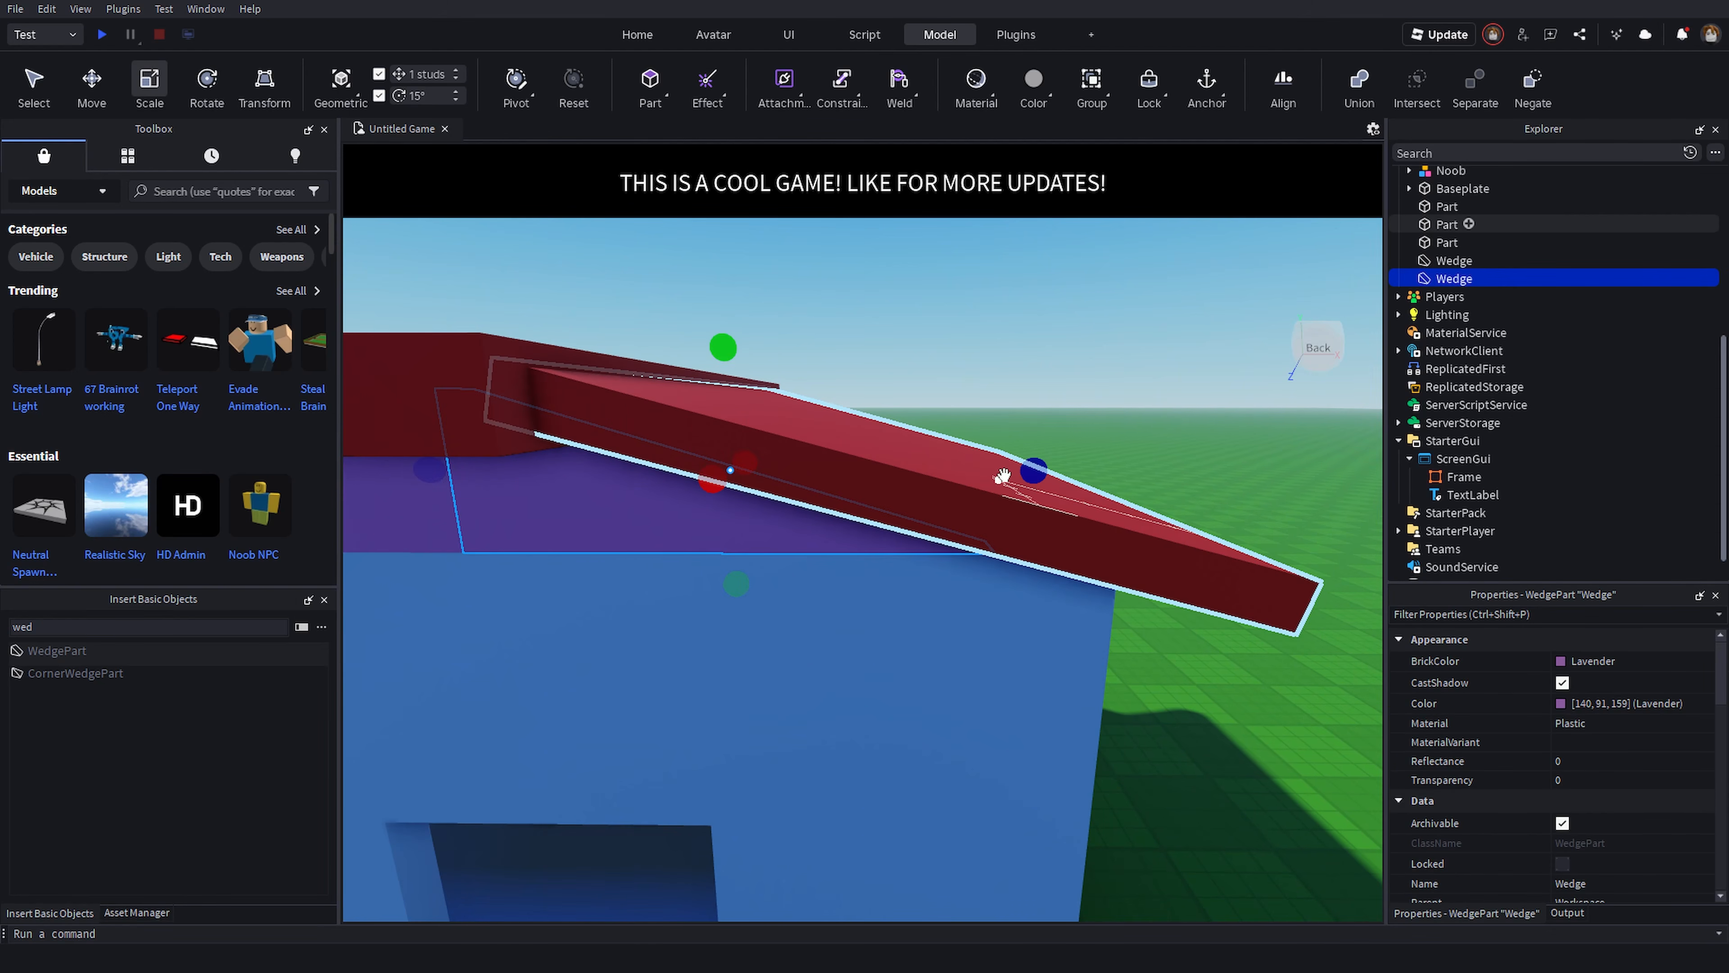
left_click_drag(1034, 471, 1079, 473)
left_click(1075, 301)
key("s")
right_click_drag(1076, 300, 1075, 297)
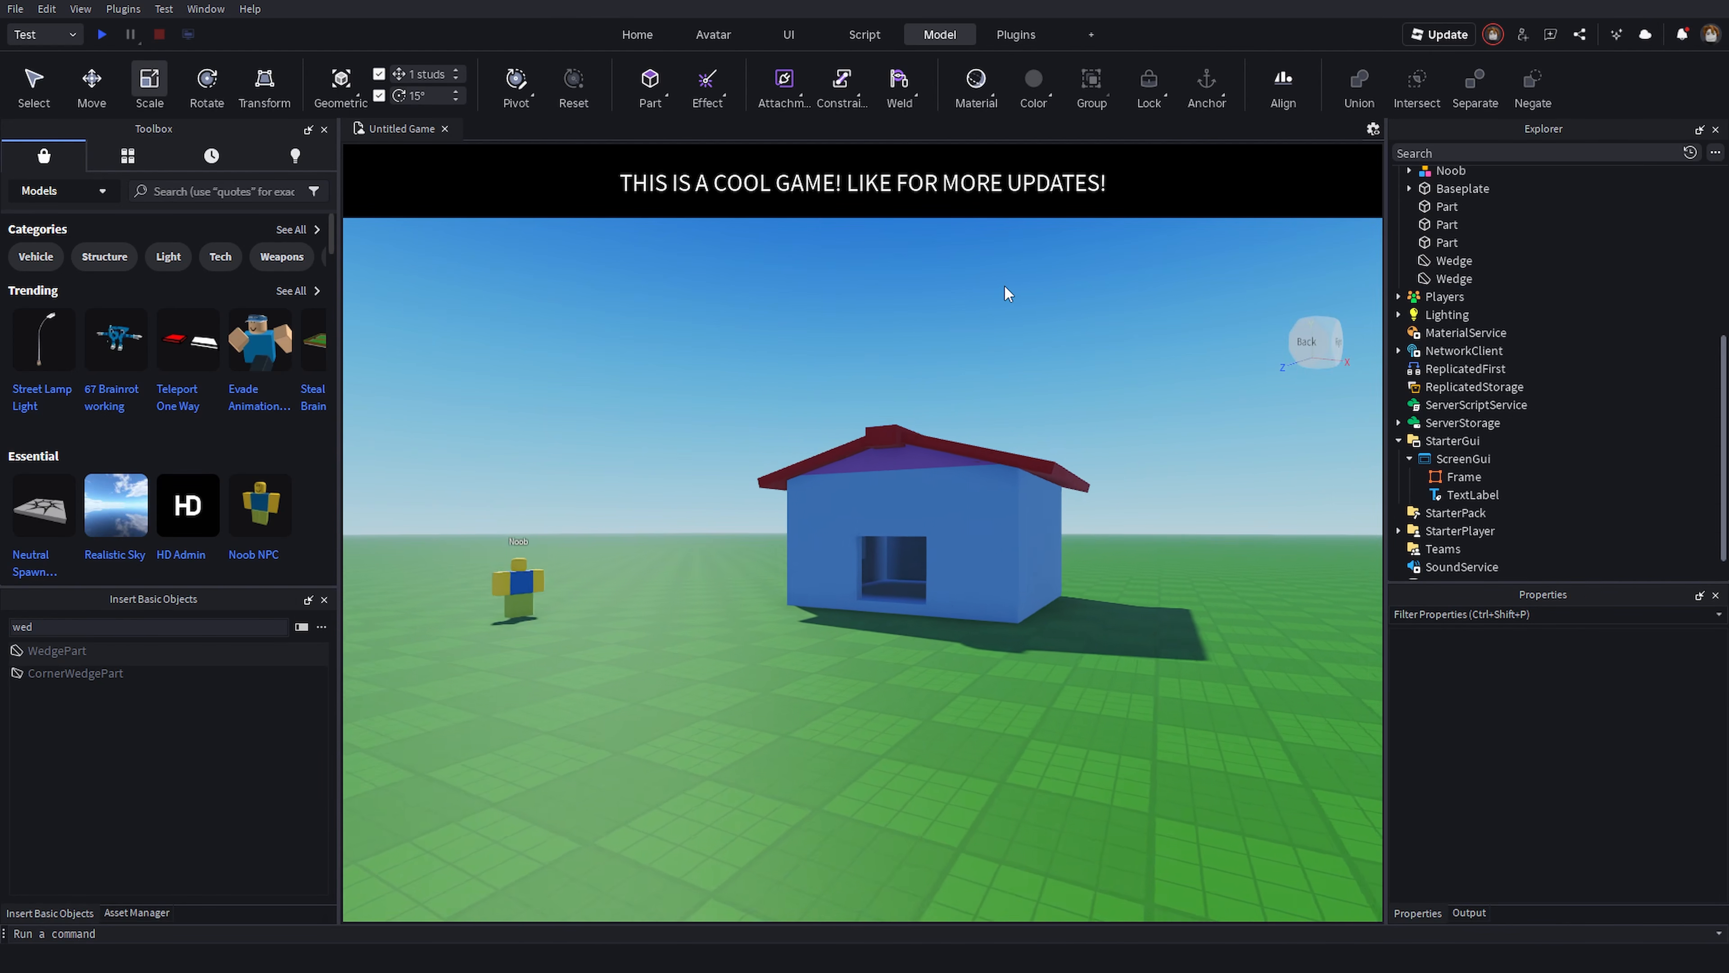
- Orbit around the house to inspect the finished roof and gables
key("s")
key("d")
key("w")
key("a")
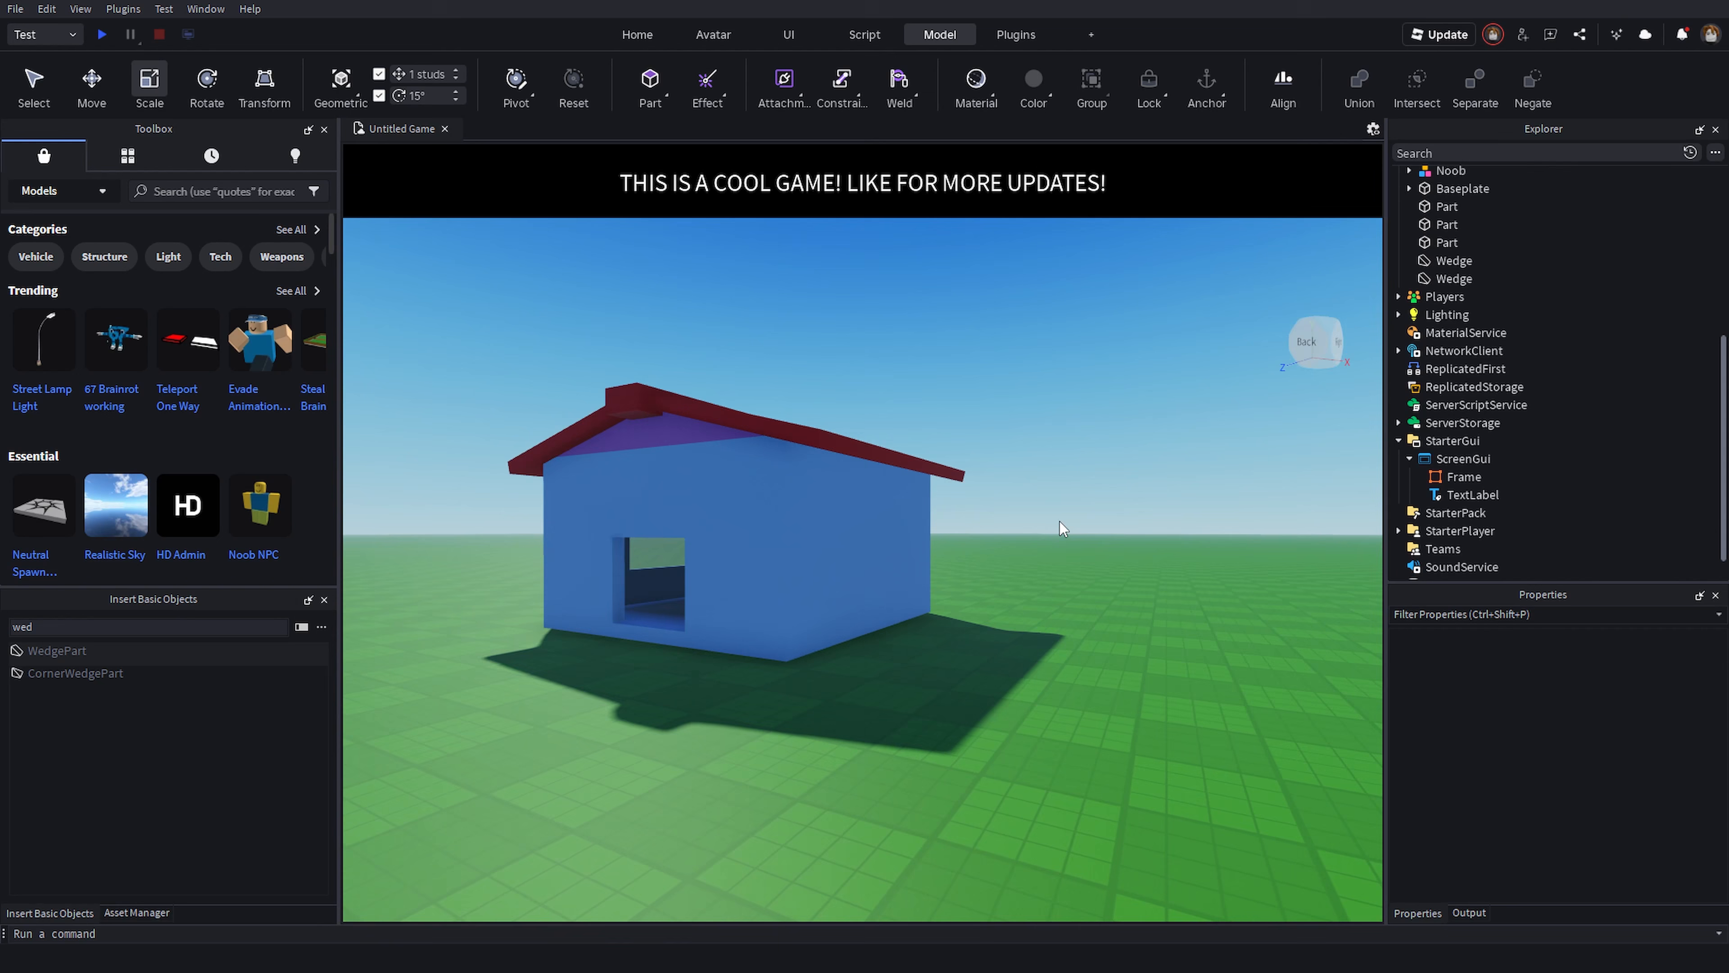
right_click_drag(1059, 522, 858, 627)
key("w")
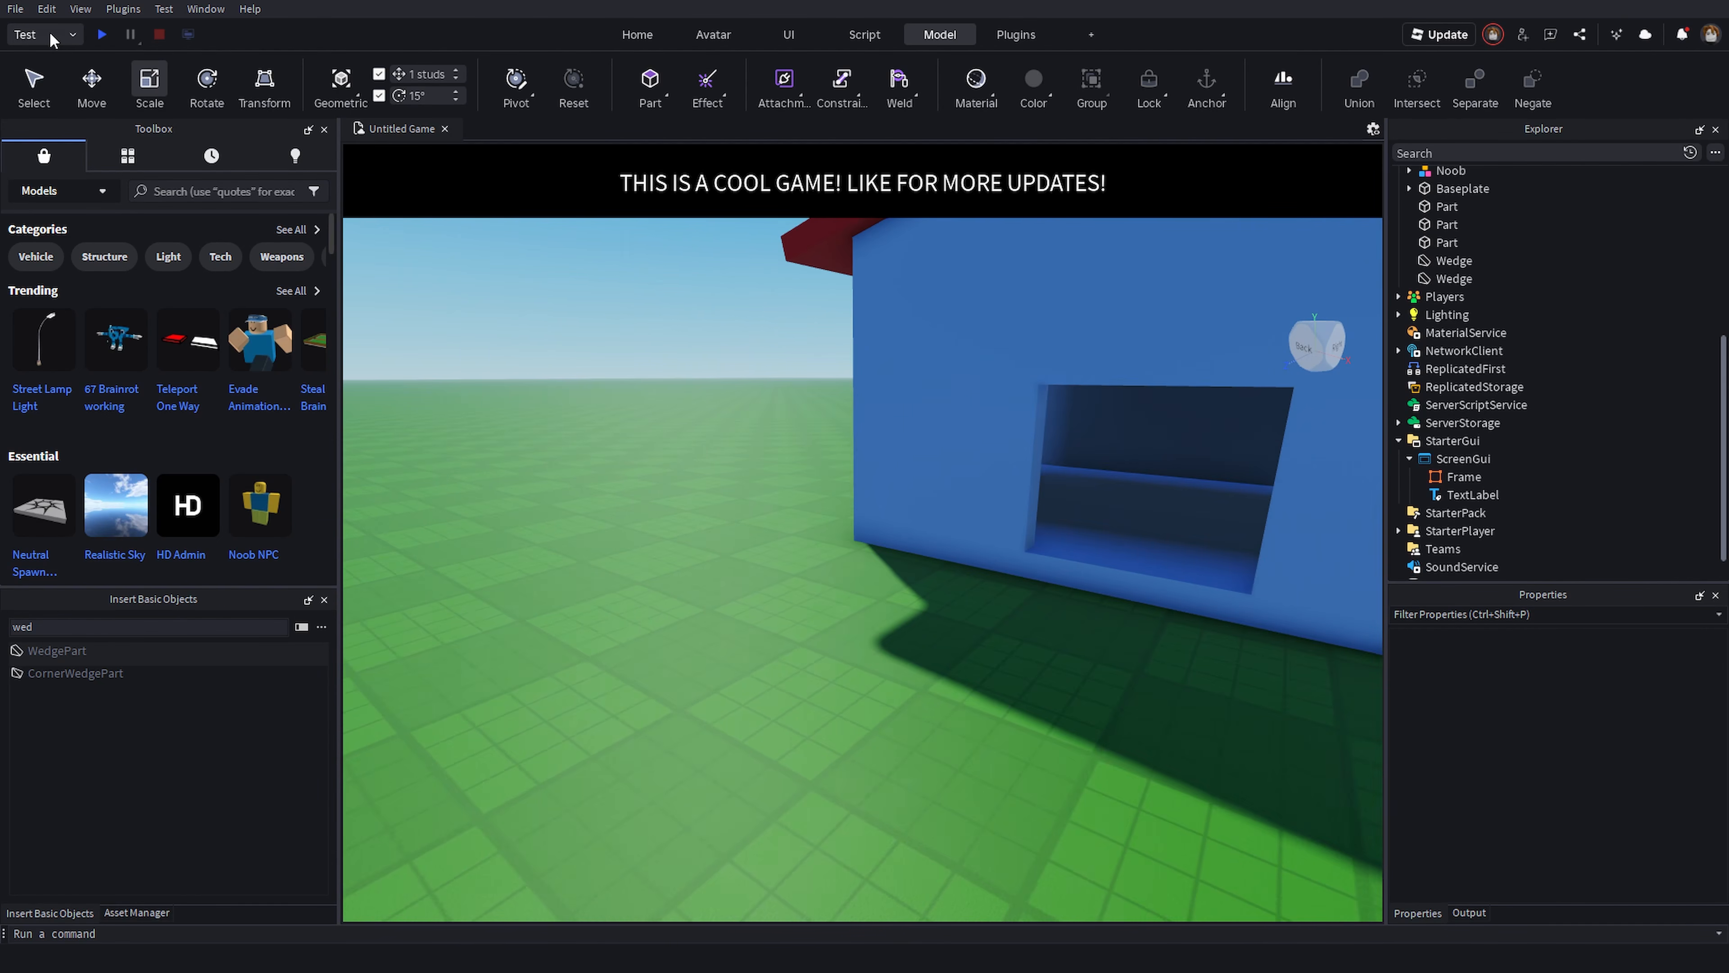
key("s")
right_click_drag(844, 501, 897, 446)
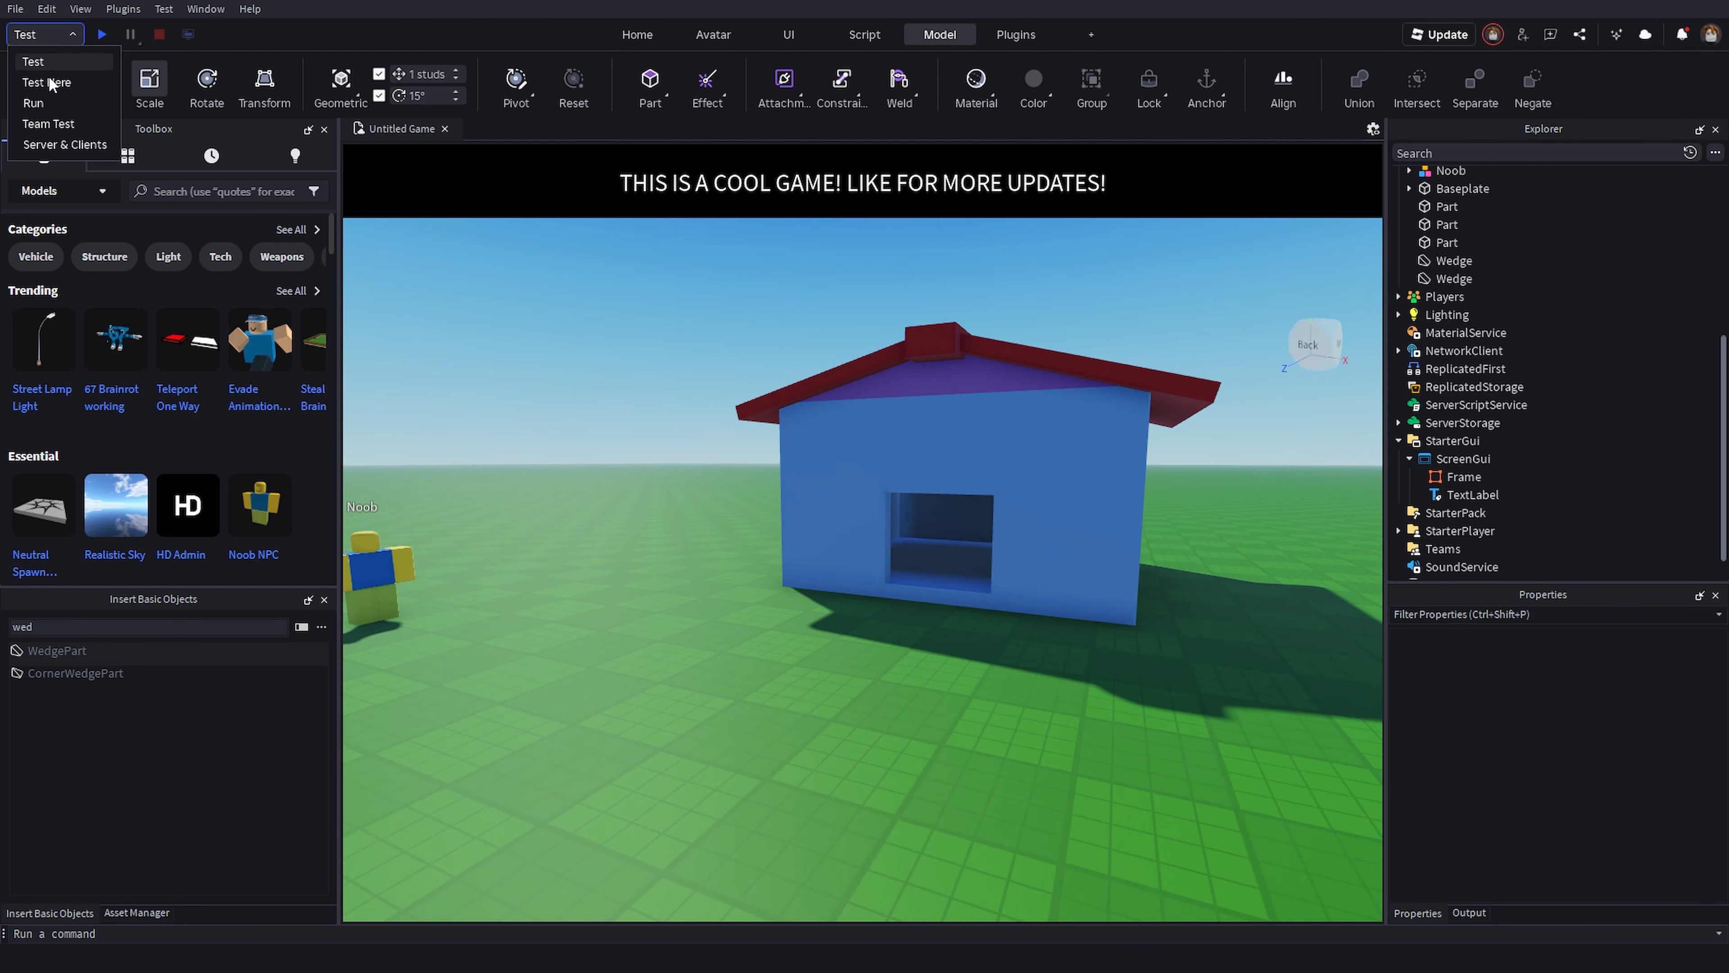
- Playtest the game from the current view, walk the character around the house, and stop the test
left_click(108, 35)
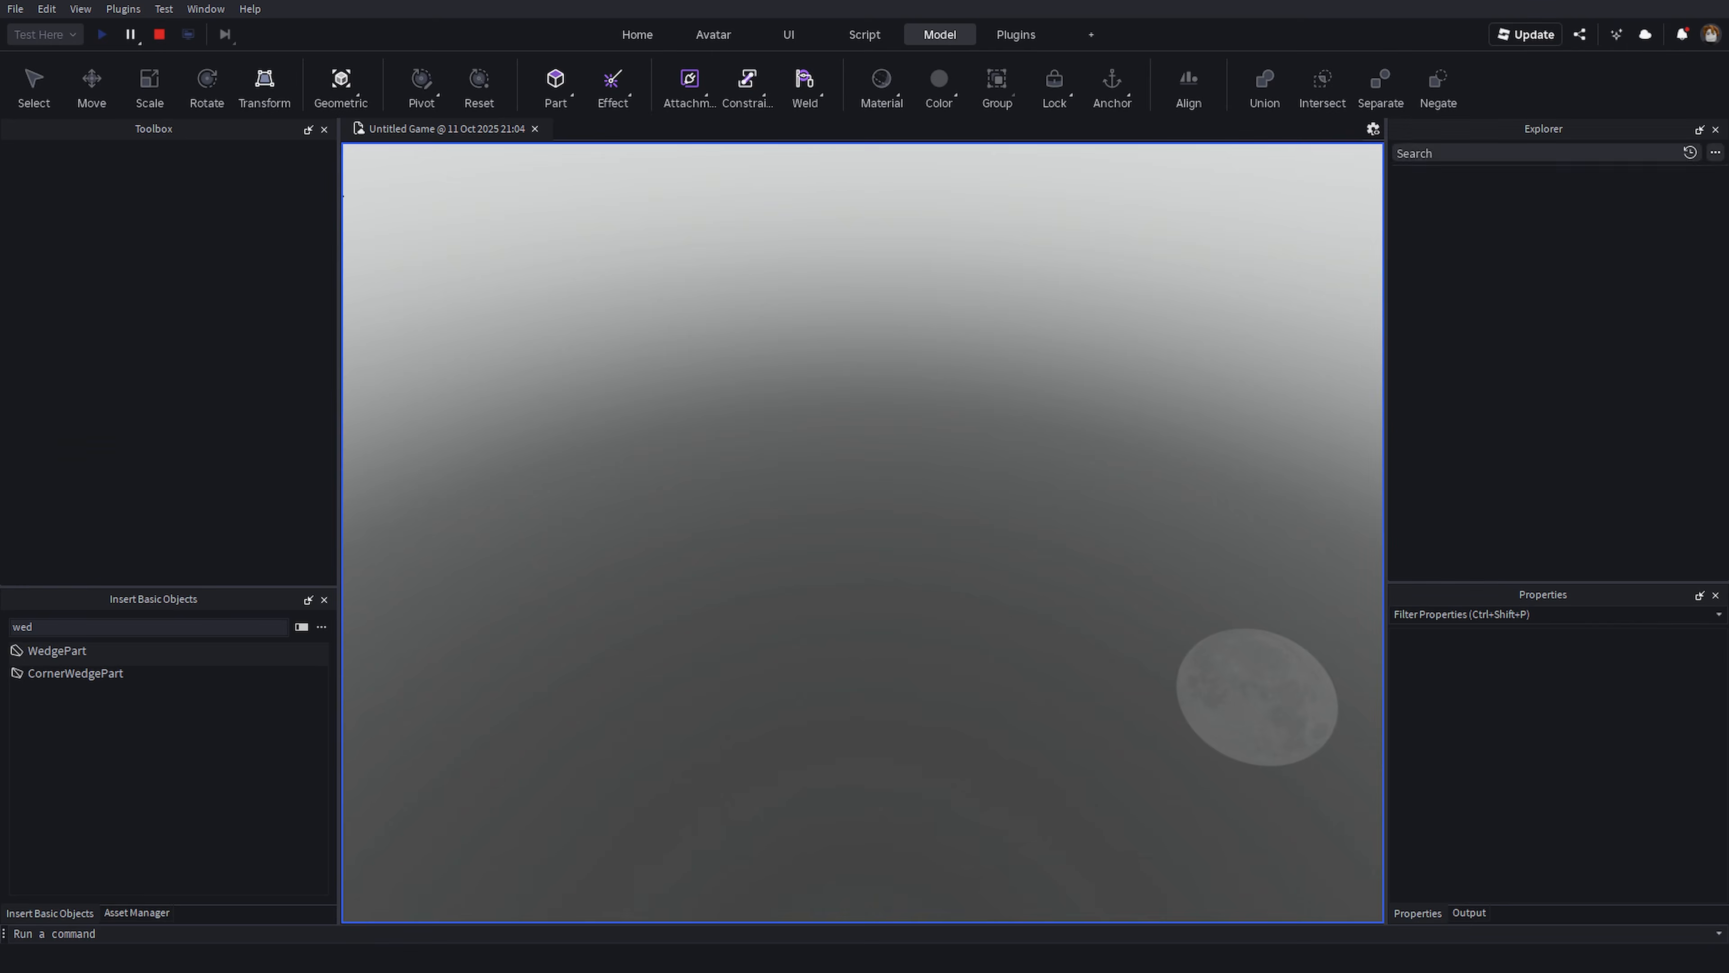
key("w")
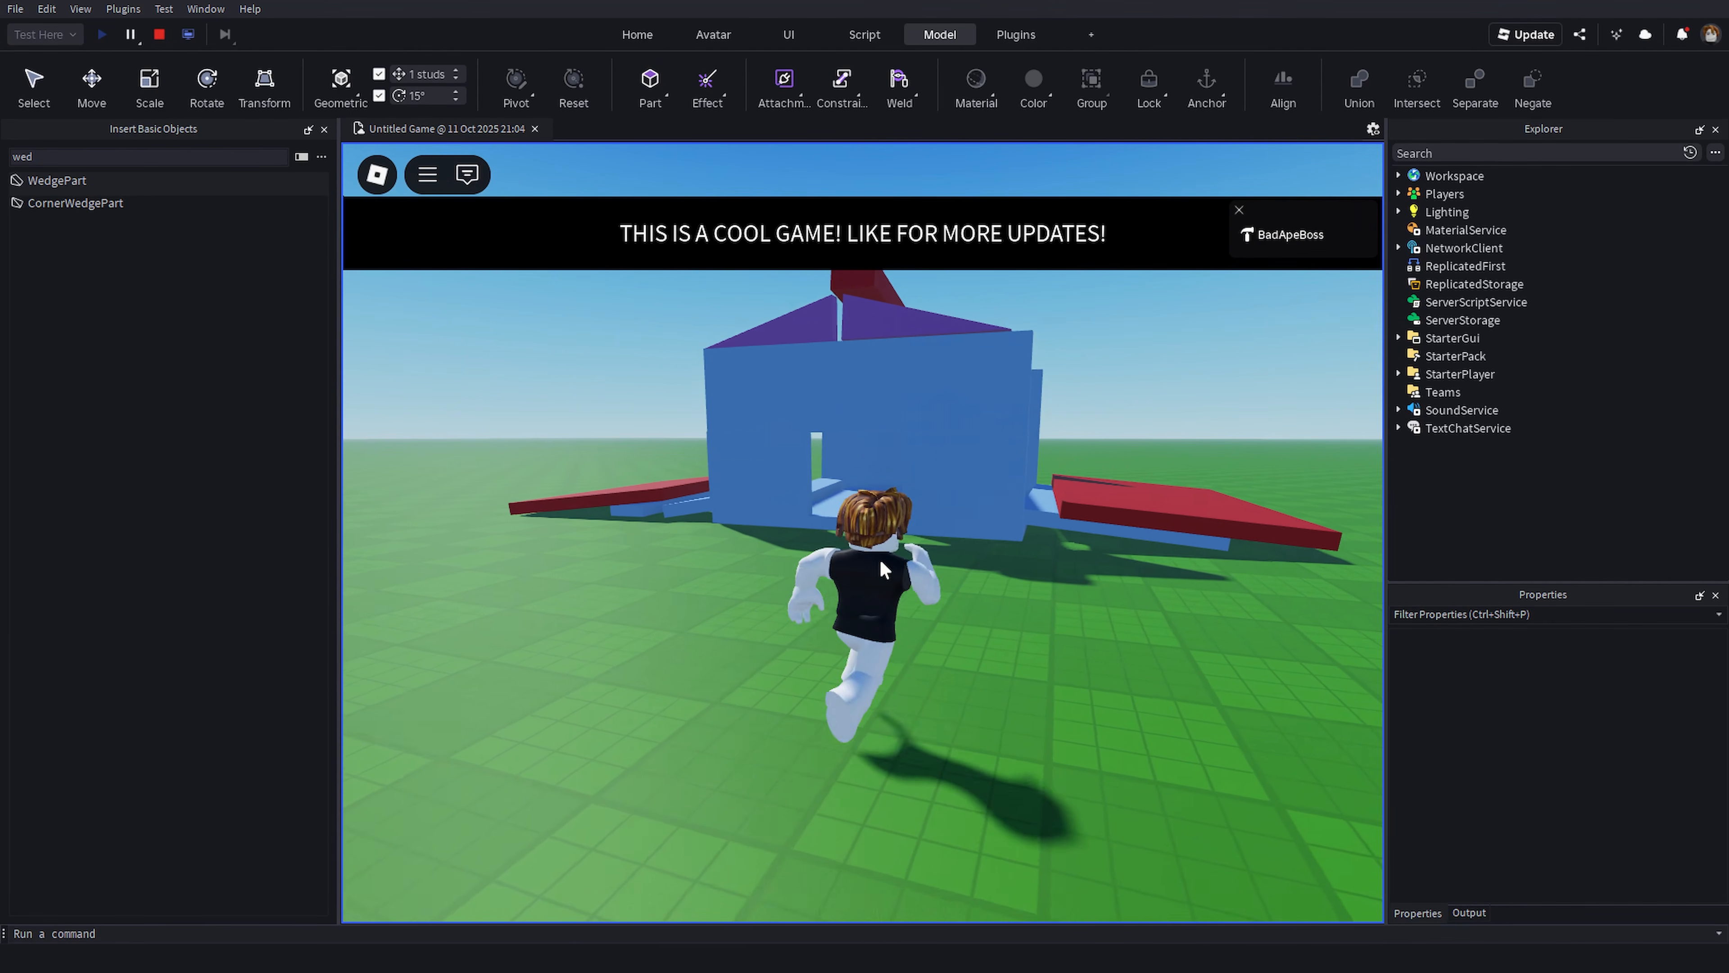
scroll(979, 613, "down", 3)
right_click_drag(979, 612, 1001, 587)
key("w")
key("w")
left_click(158, 34)
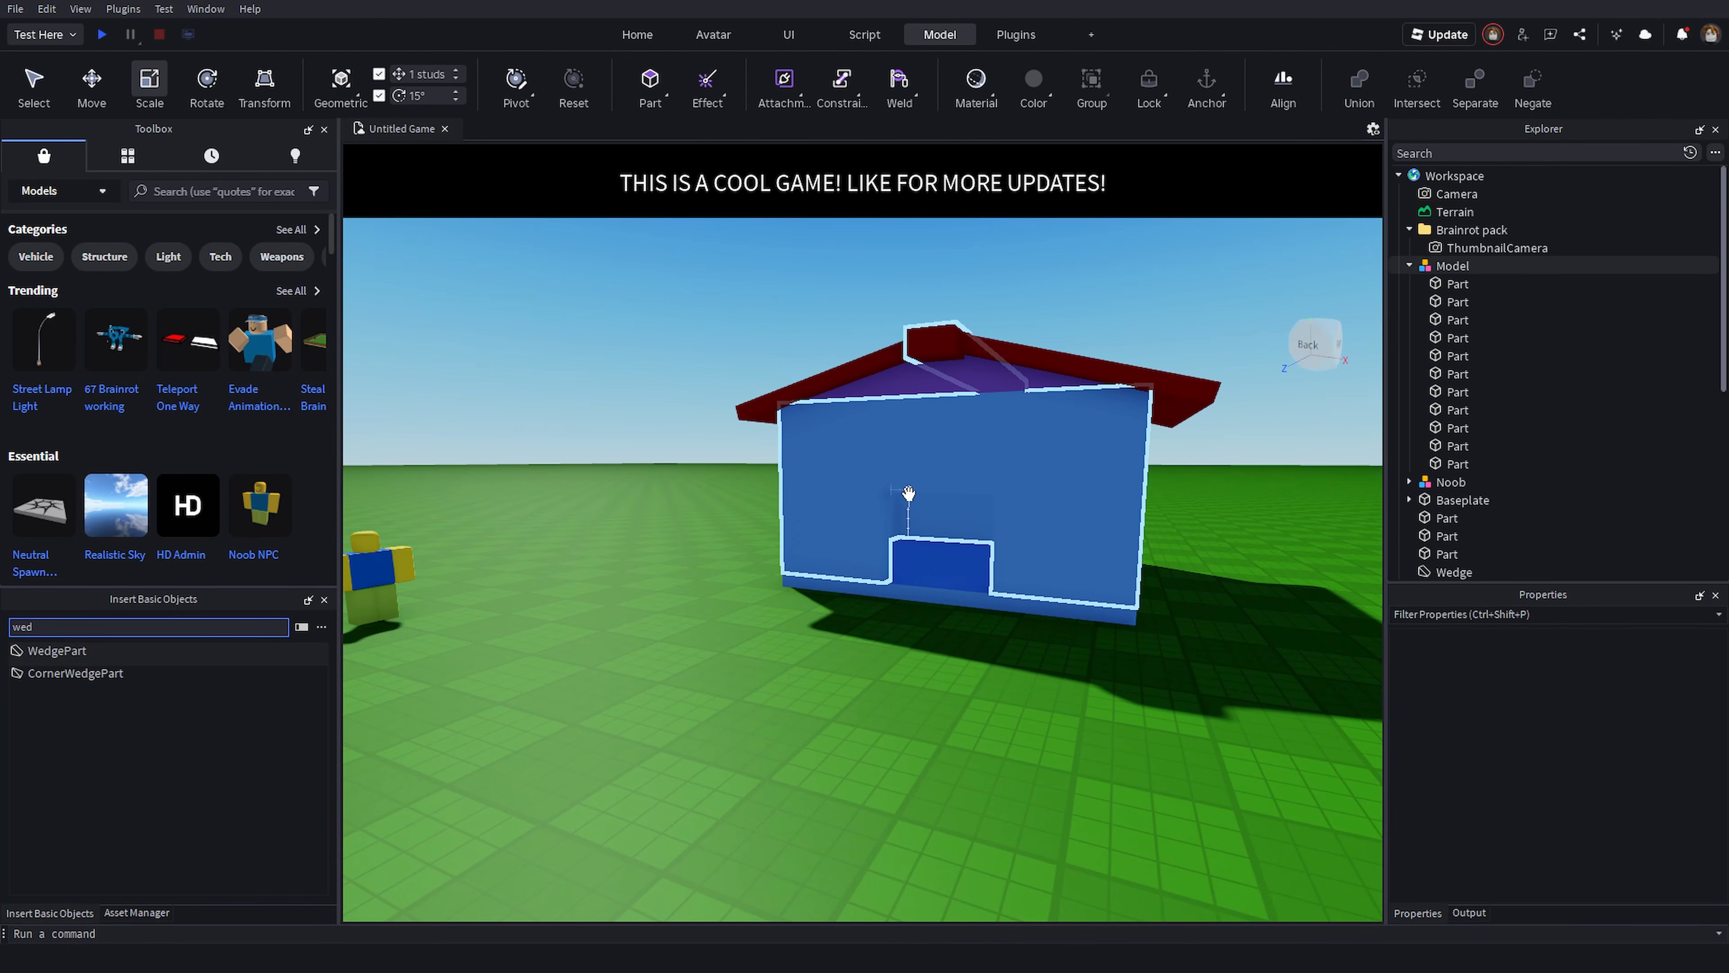
right_click_drag(908, 493, 910, 499)
key("s")
key("e")
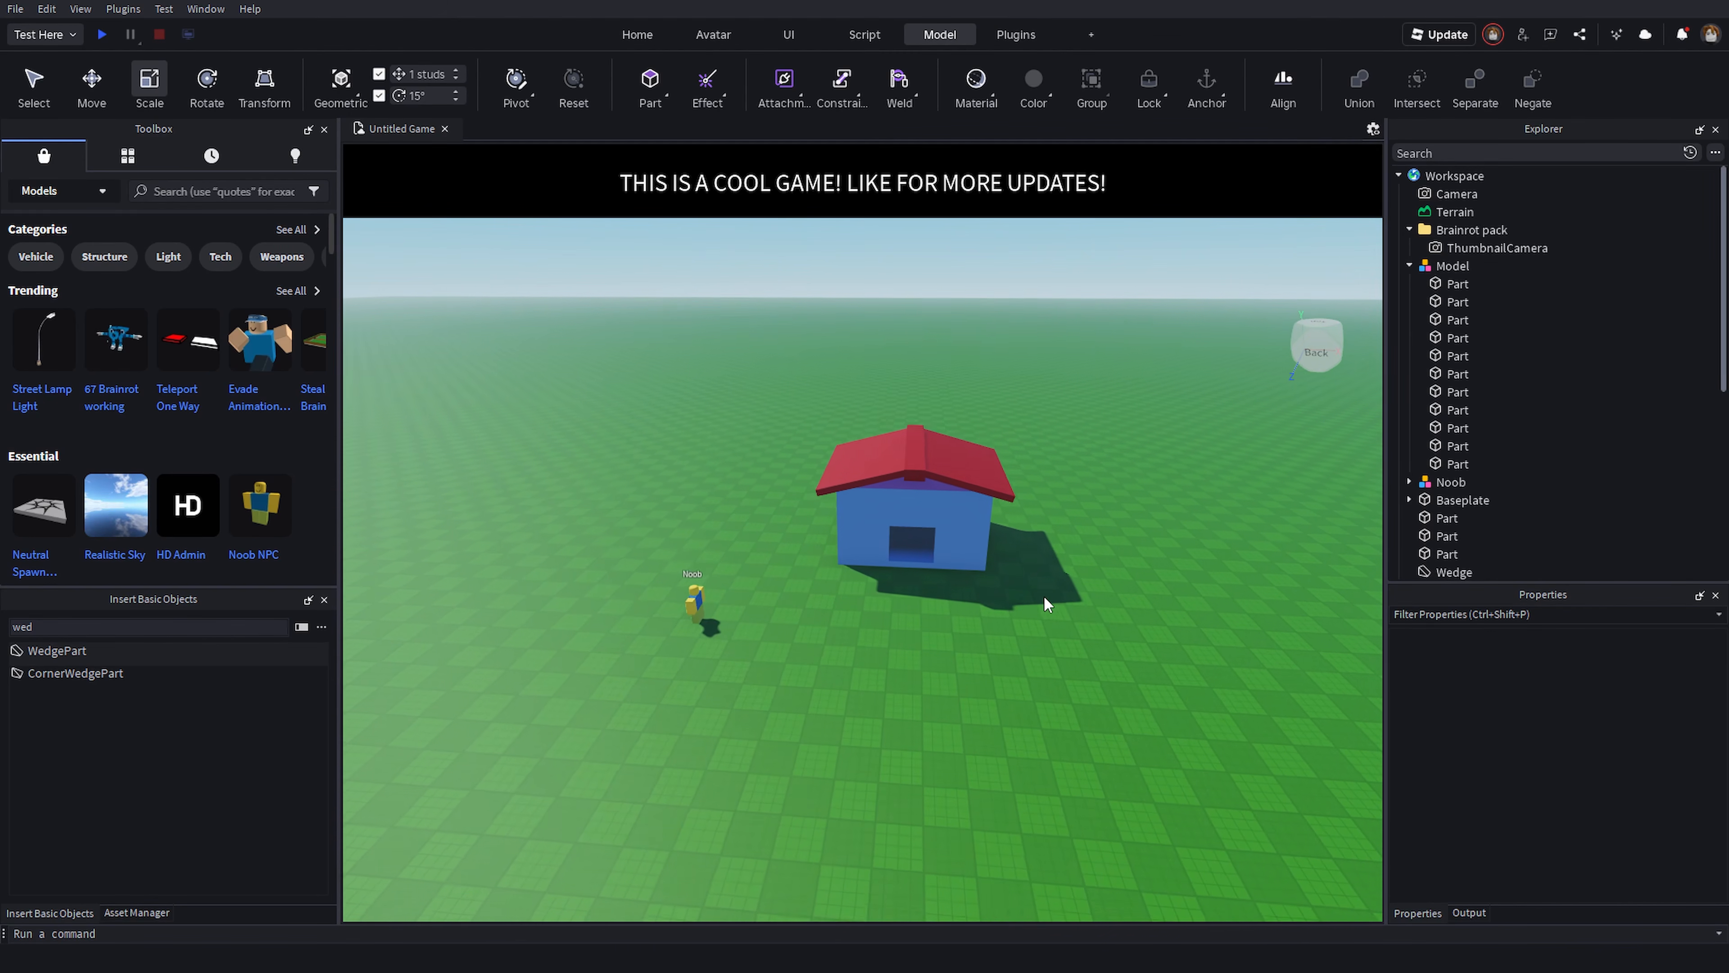
- Box-select all the parts of the house model and anchor them
left_click_drag(1163, 708, 647, 415)
left_click(874, 434)
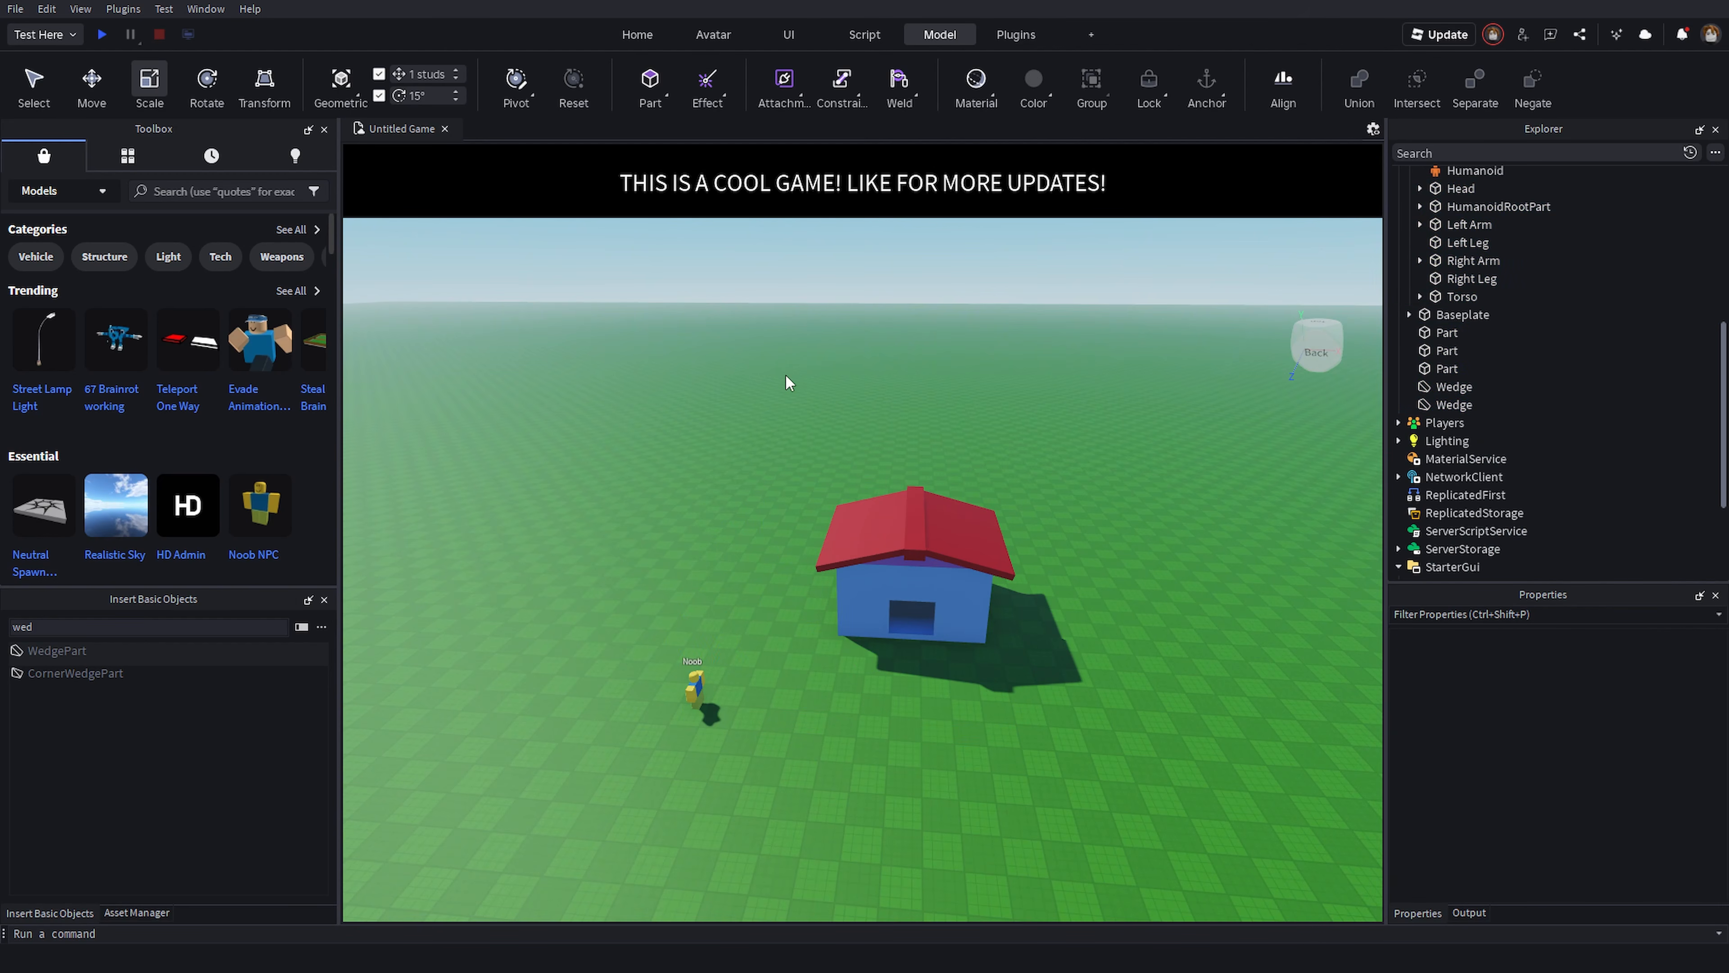
left_click_drag(786, 383, 1119, 803)
scroll(1562, 740, "up", 1)
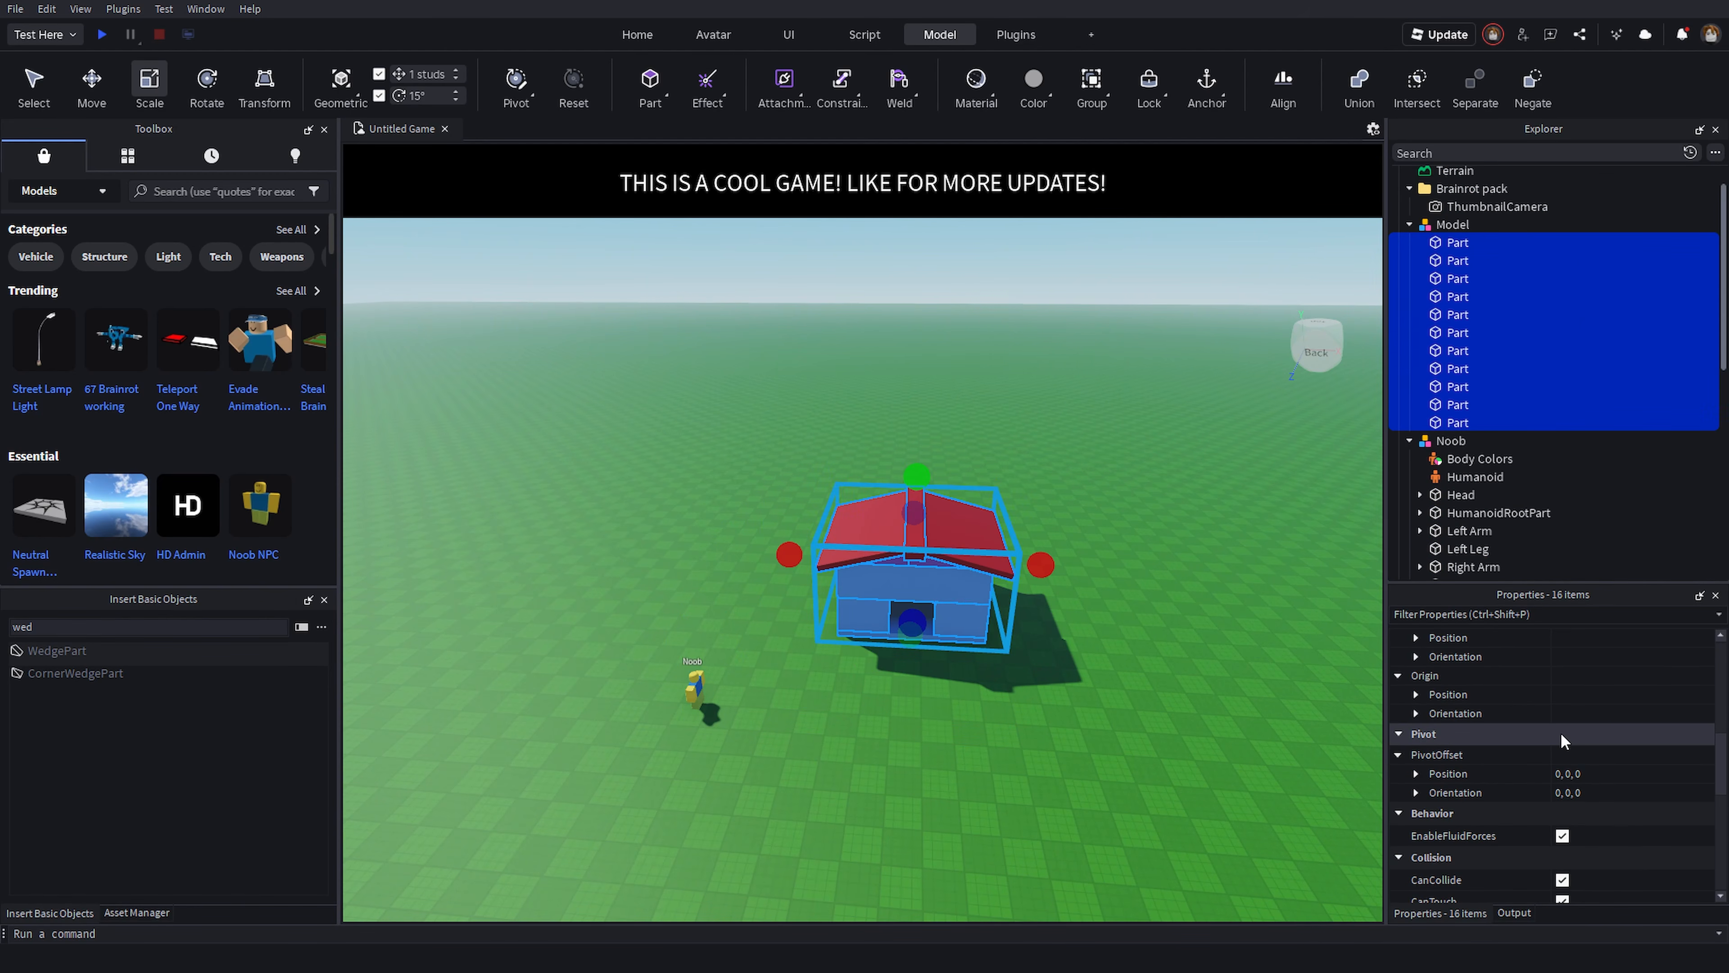
left_click(1054, 664)
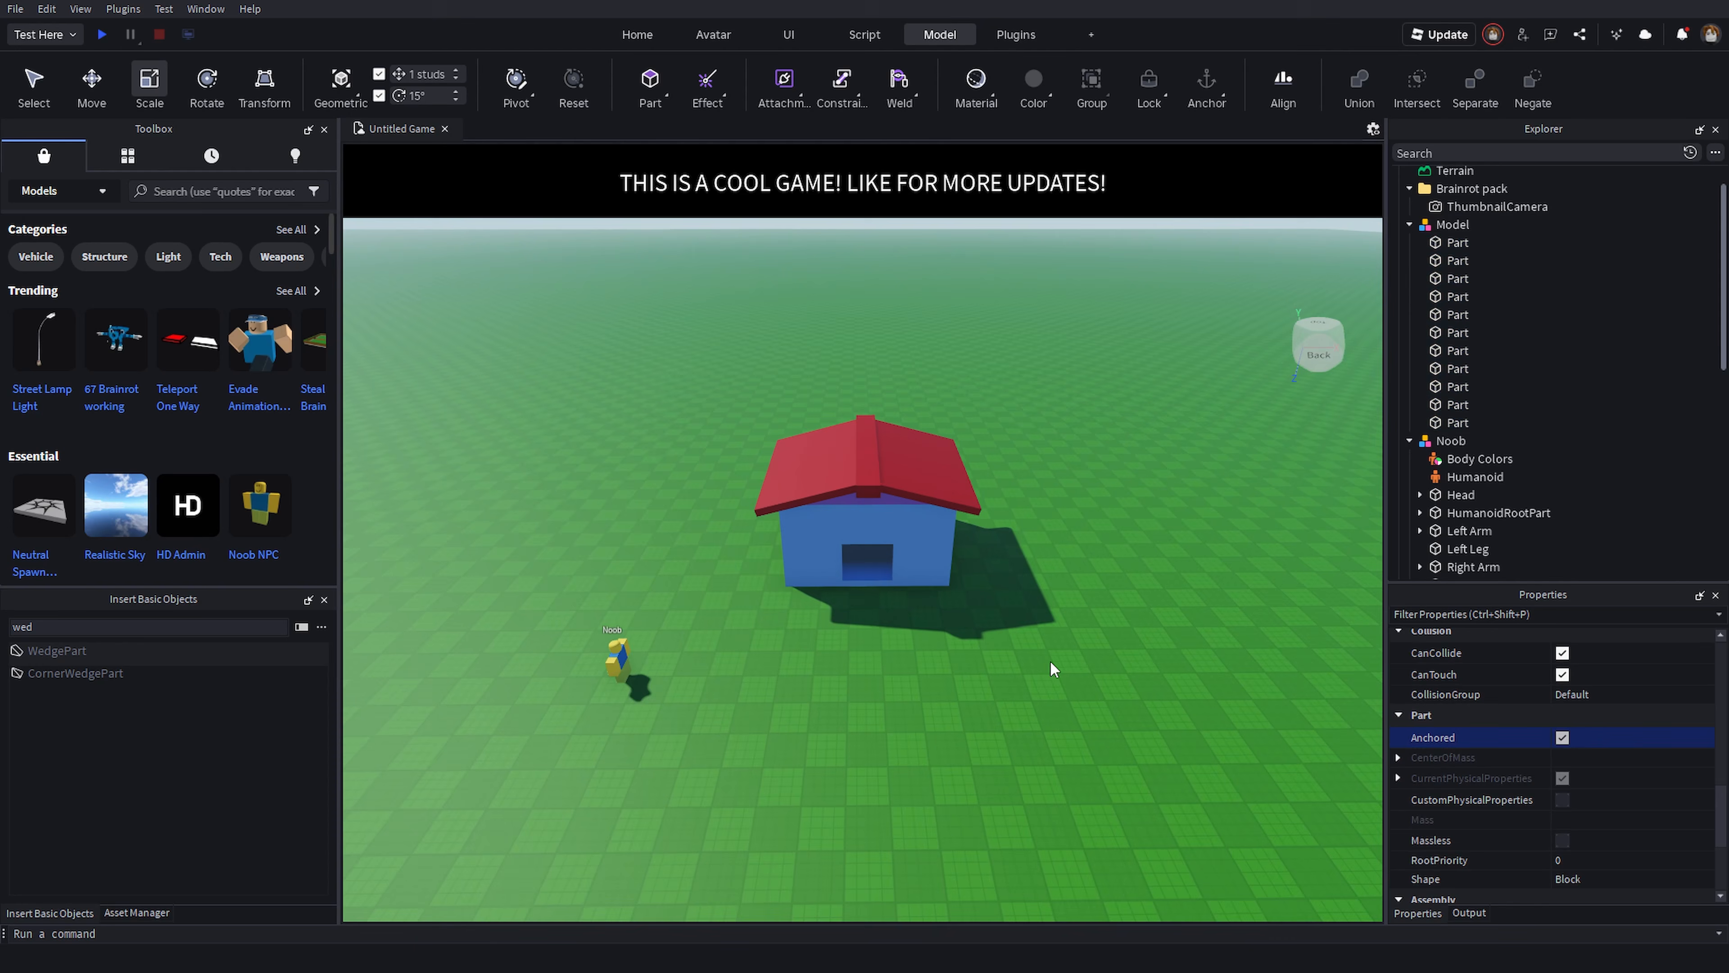
- Playtest the game, walk the character through the doorway into the house, and stop the test
left_click(101, 35)
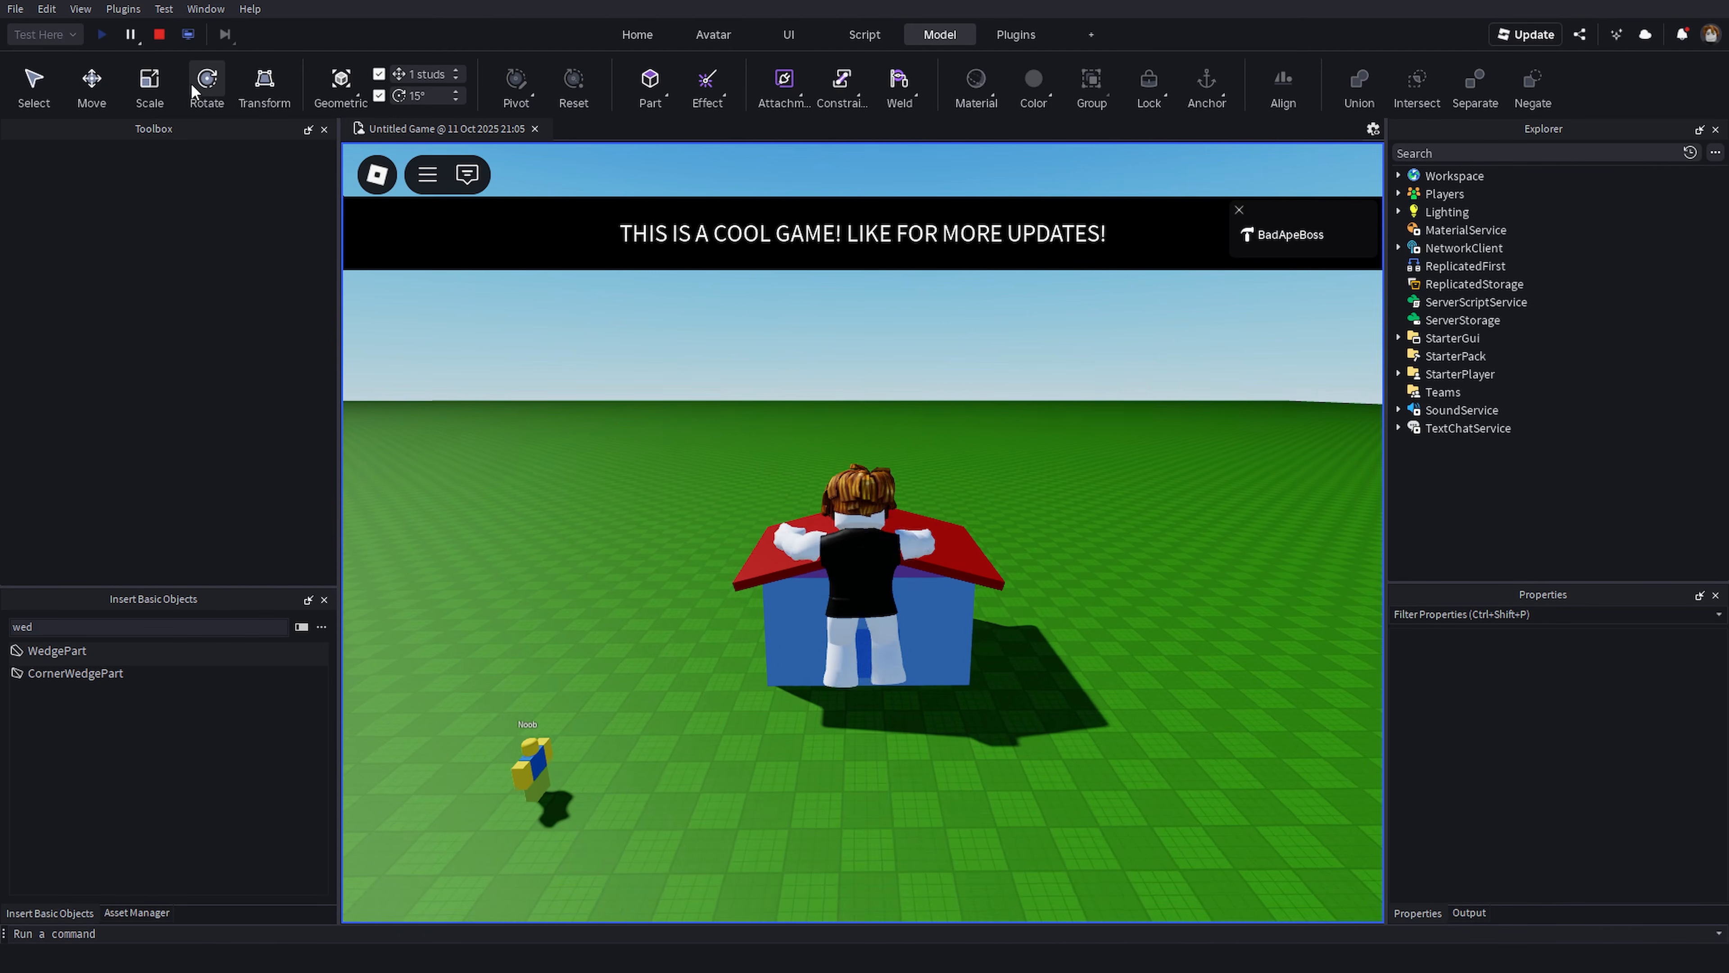
key("w")
right_click_drag(959, 418, 959, 469)
right_click_drag(1076, 491, 1024, 435)
key("space")
key("a")
key("w")
key("w")
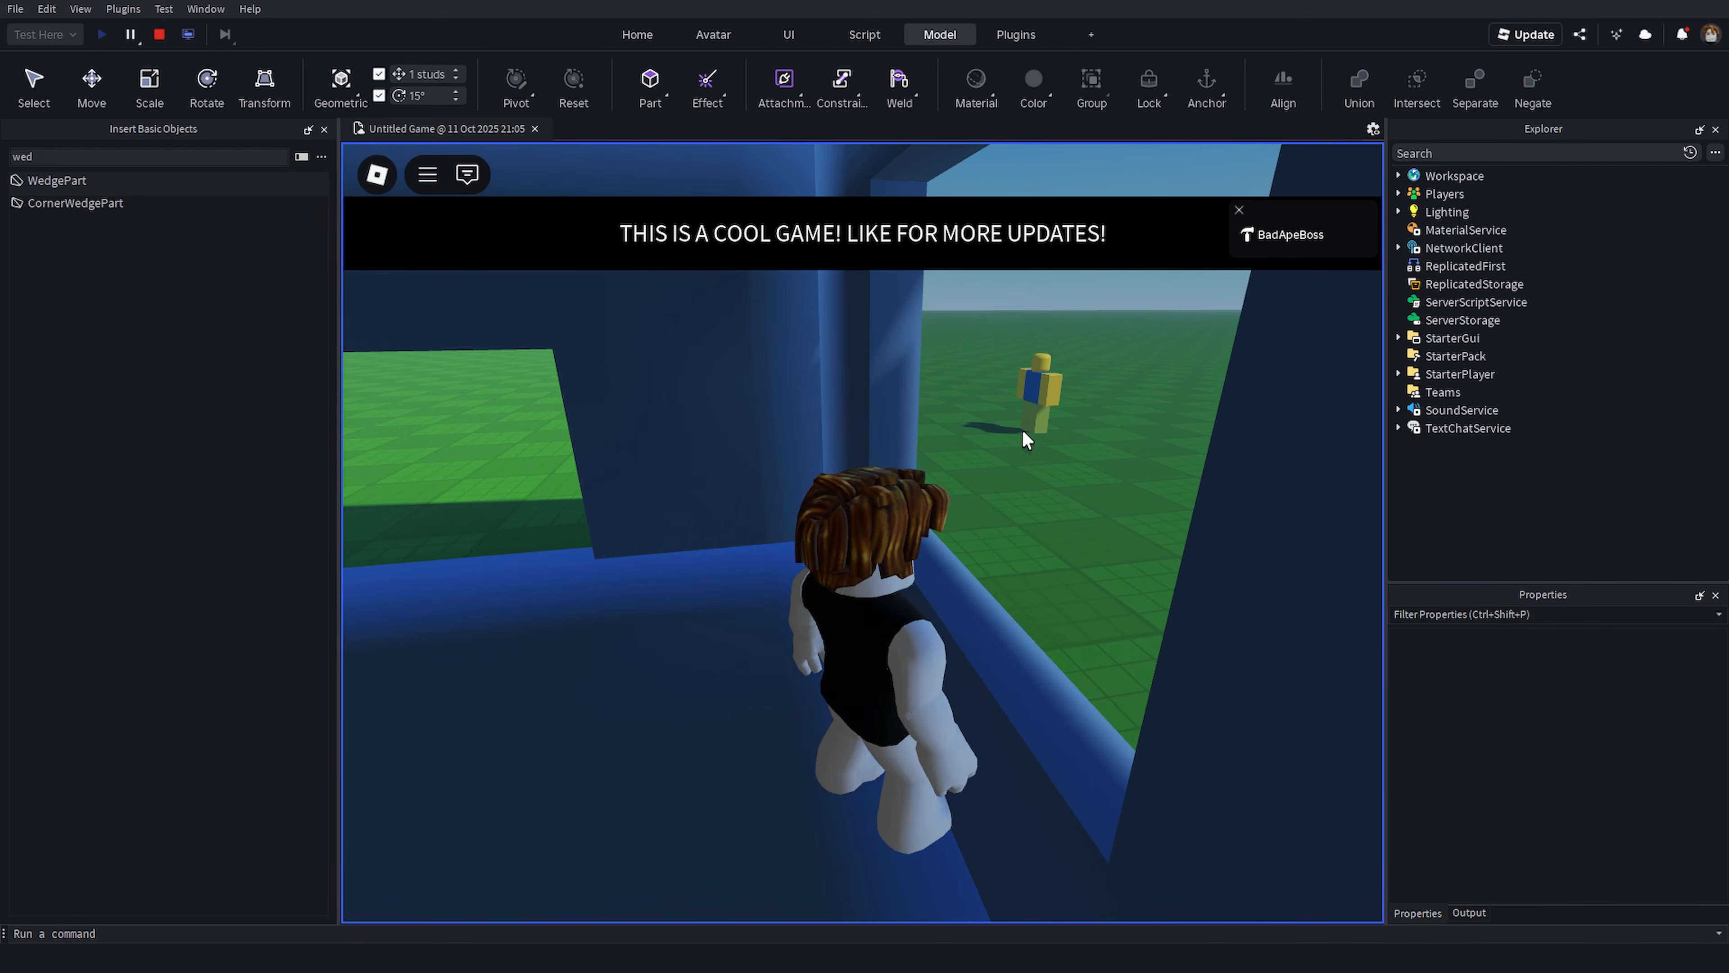
key("s")
right_click_drag(919, 428, 919, 429)
key("w")
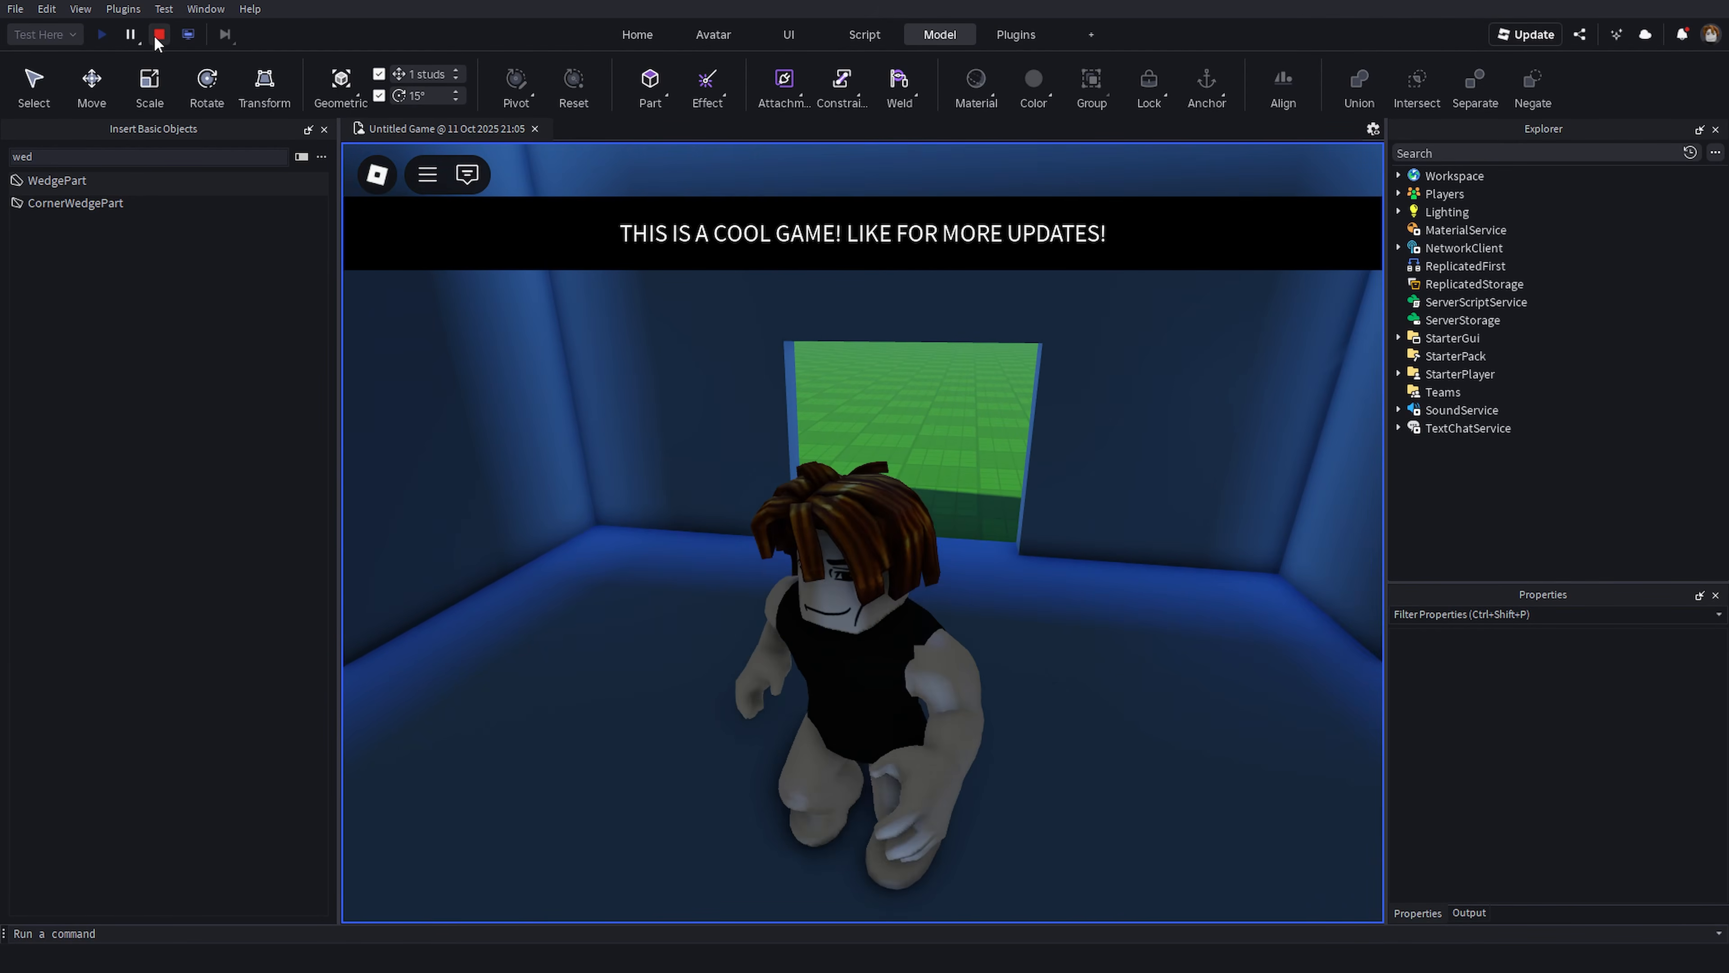
left_click(159, 34)
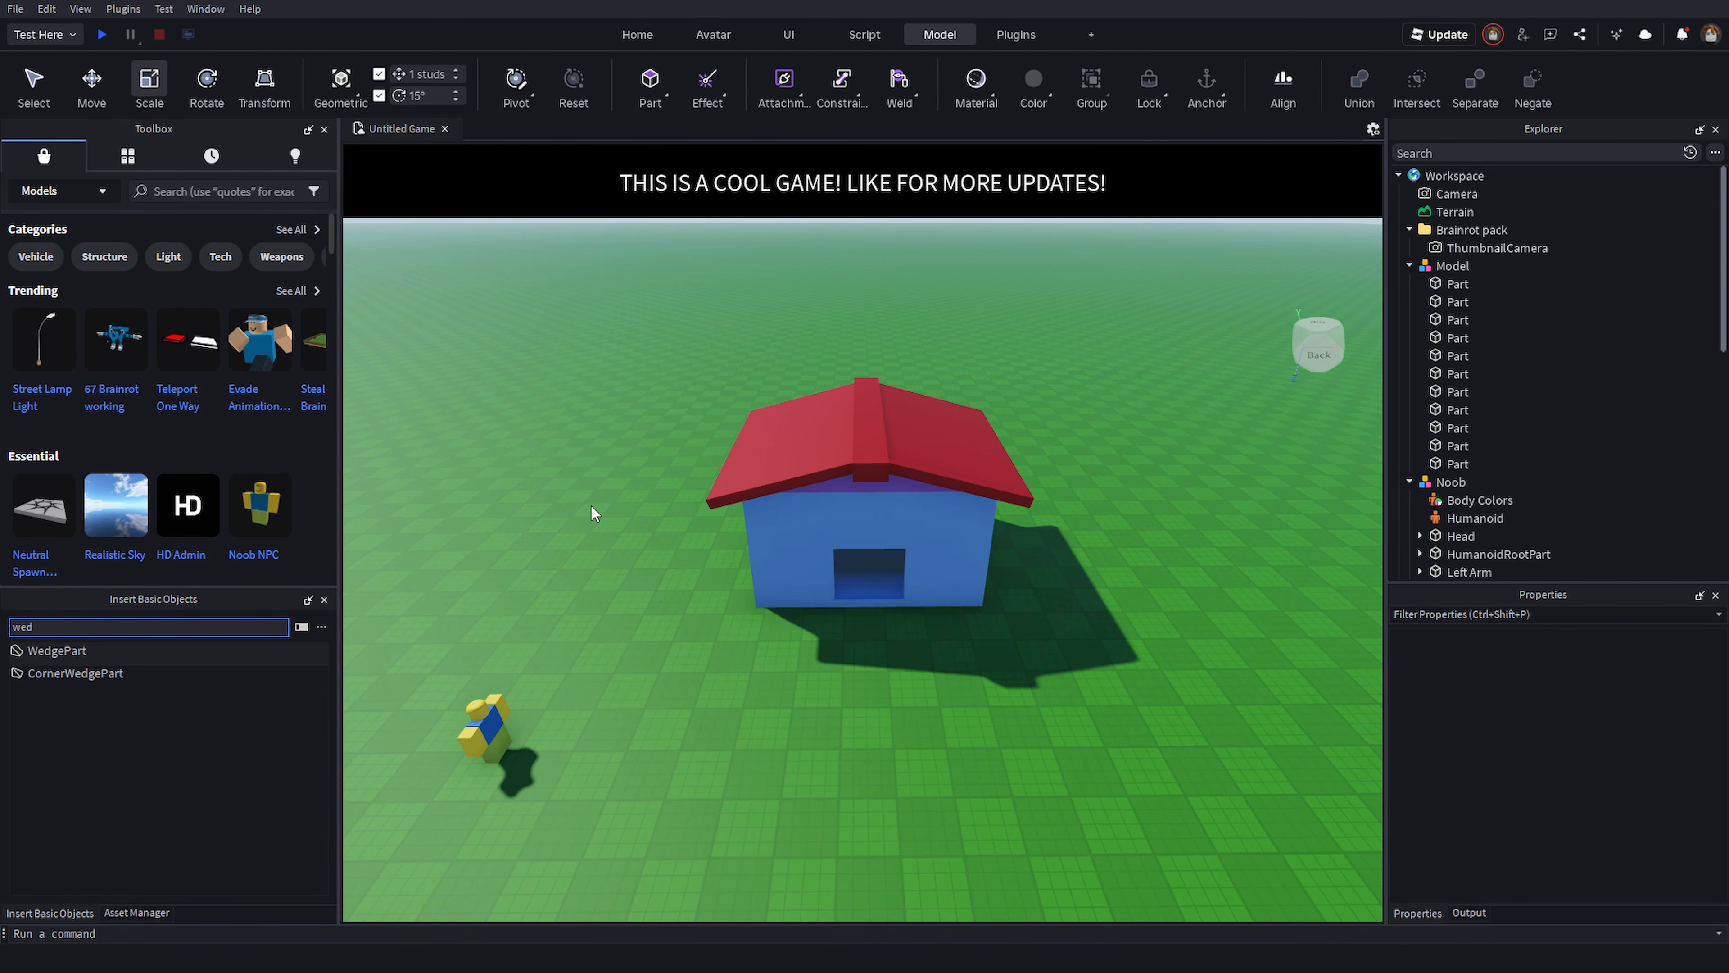
- Orbit and zoom the view around the house to inspect it from different angles
right_click_drag(1197, 417, 1194, 418)
scroll(1156, 495, "down", 3)
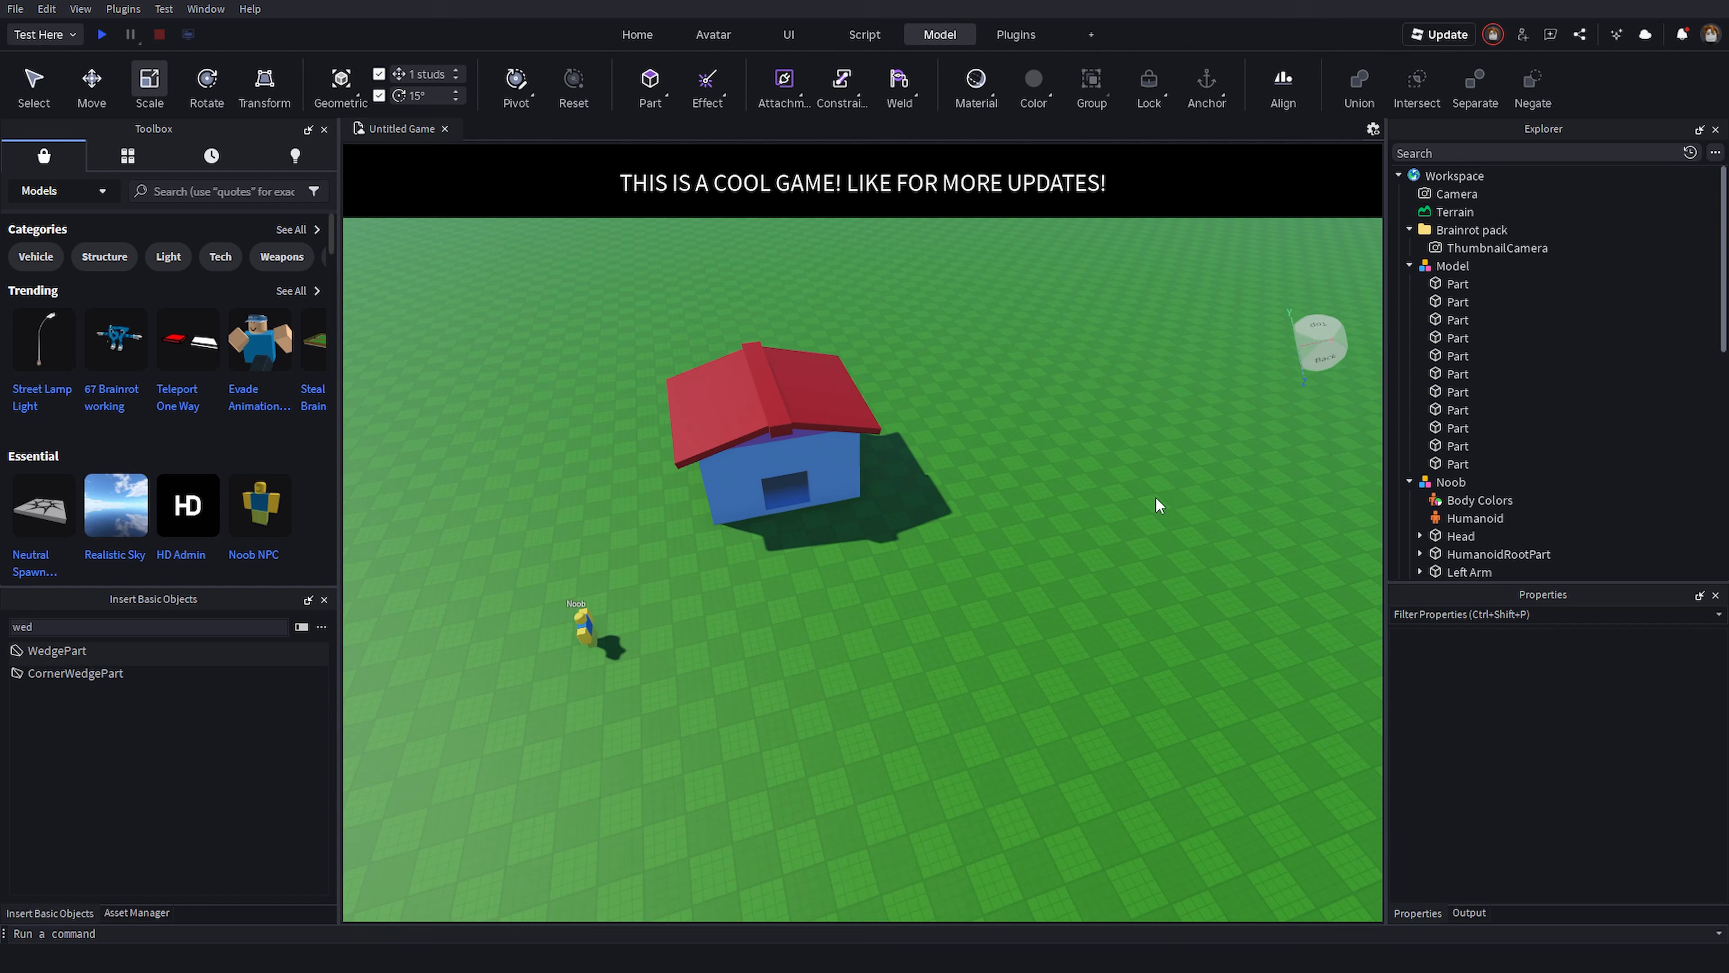
right_click_drag(1155, 496, 1124, 439)
scroll(1124, 439, "up", 5)
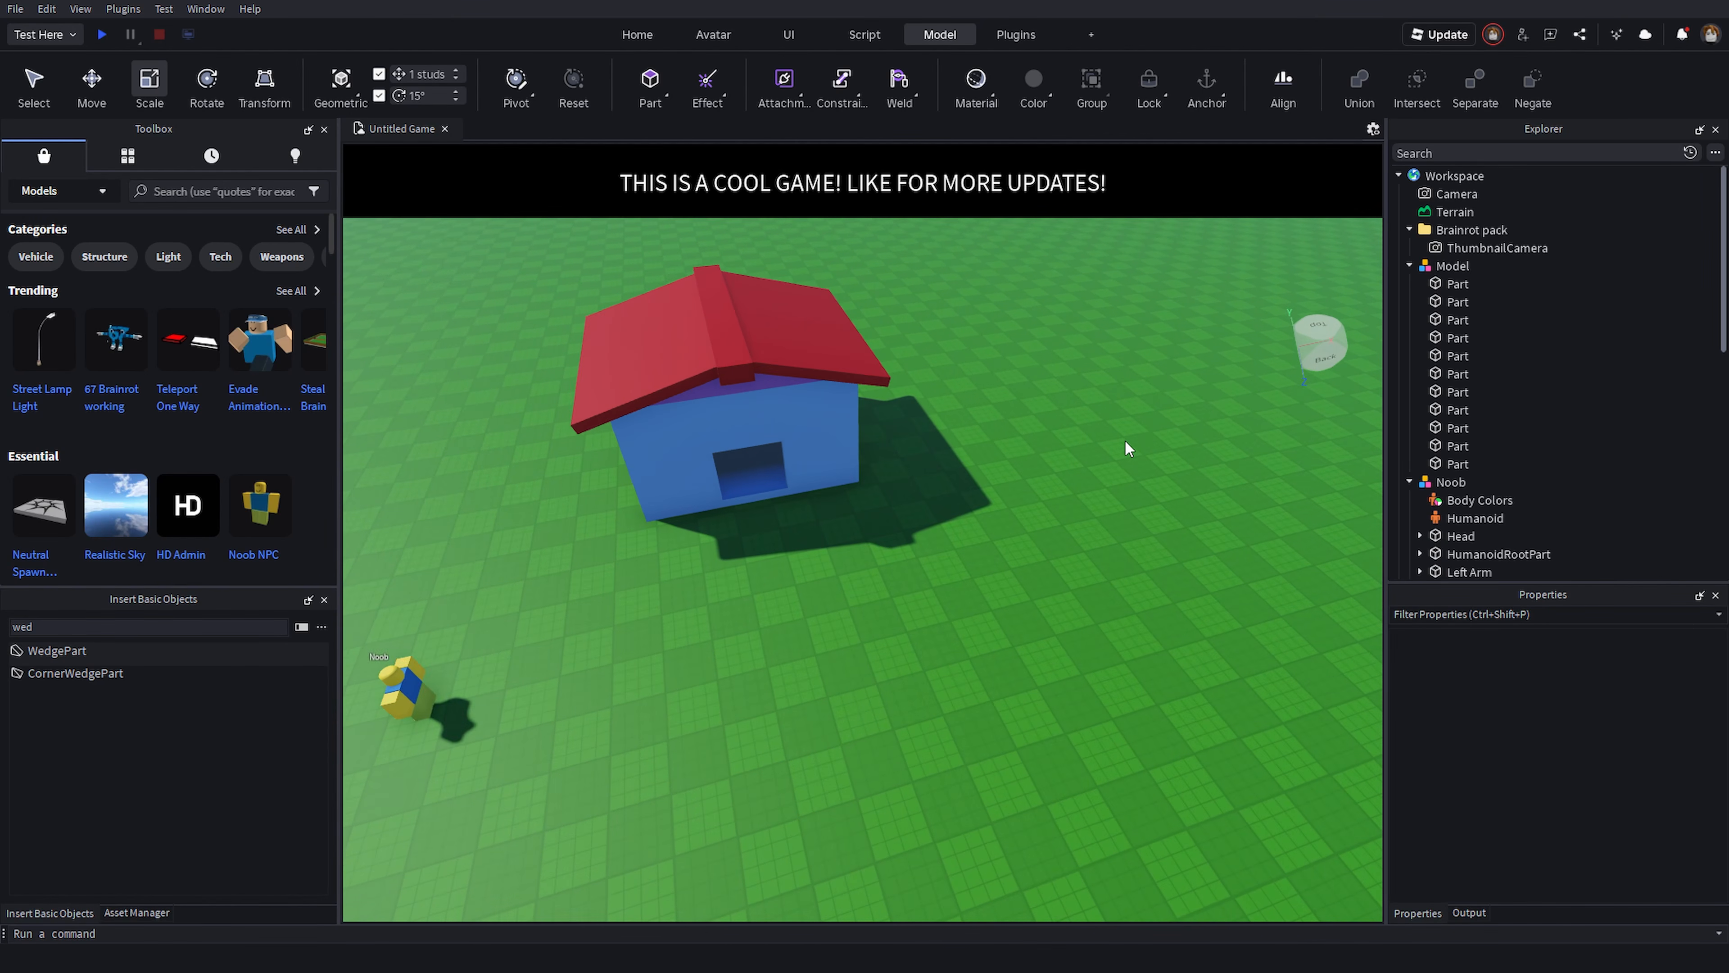
right_click_drag(931, 591, 837, 580)
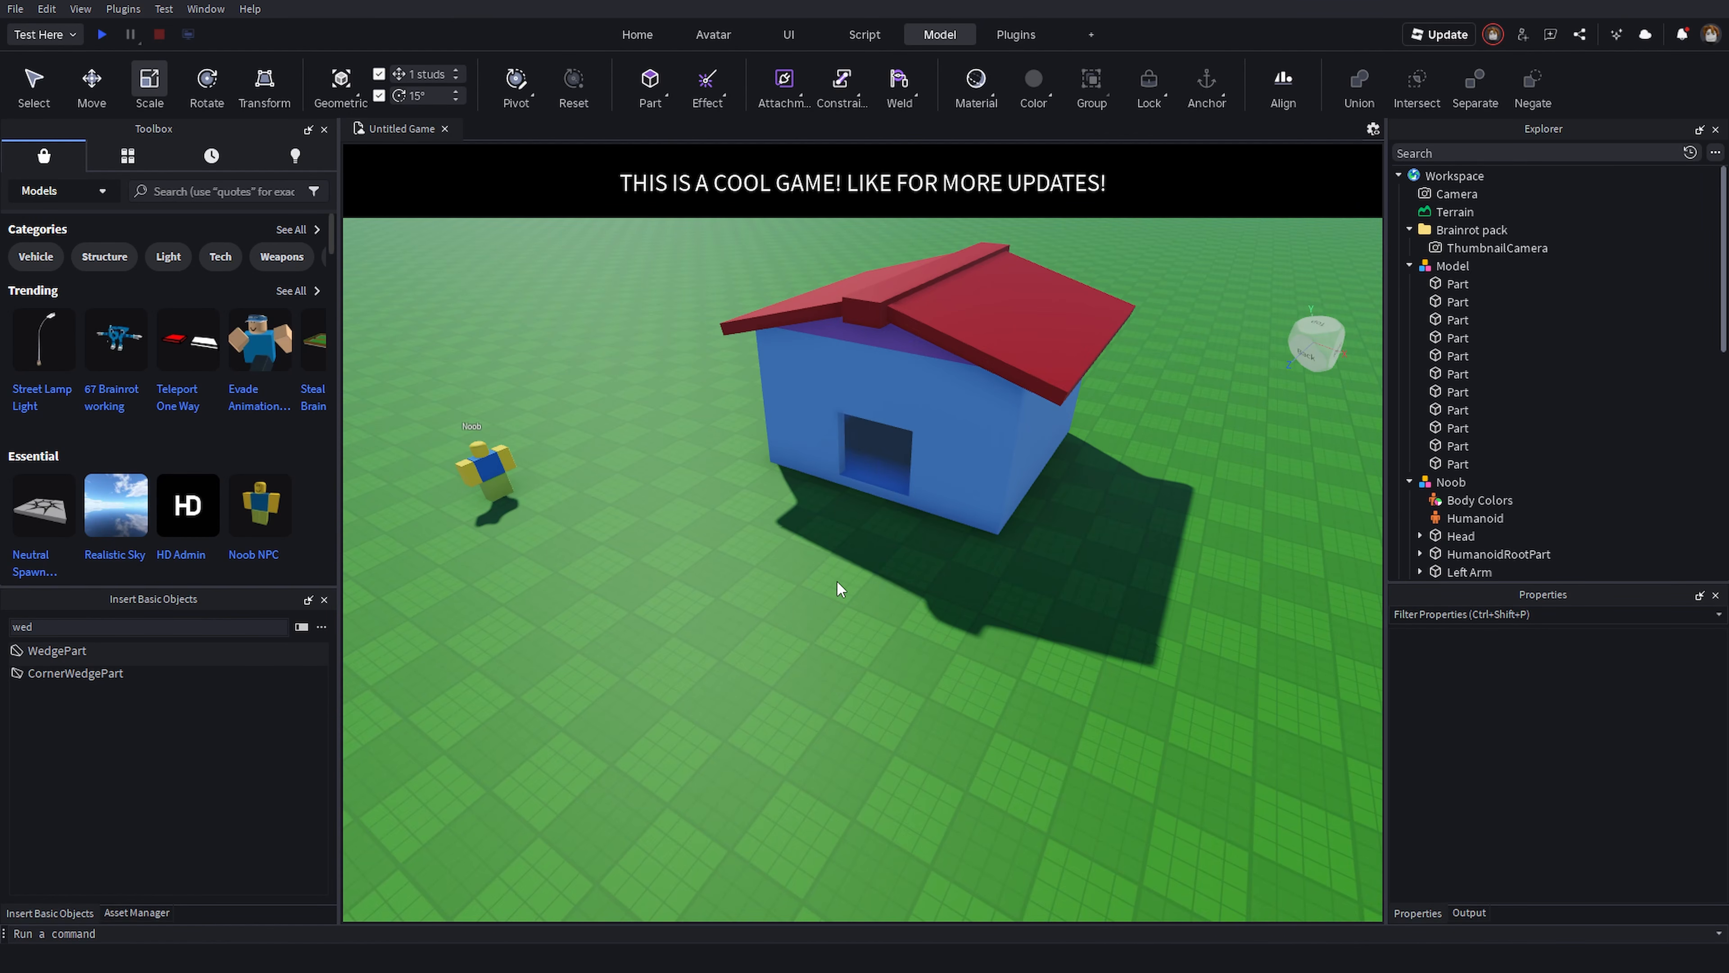
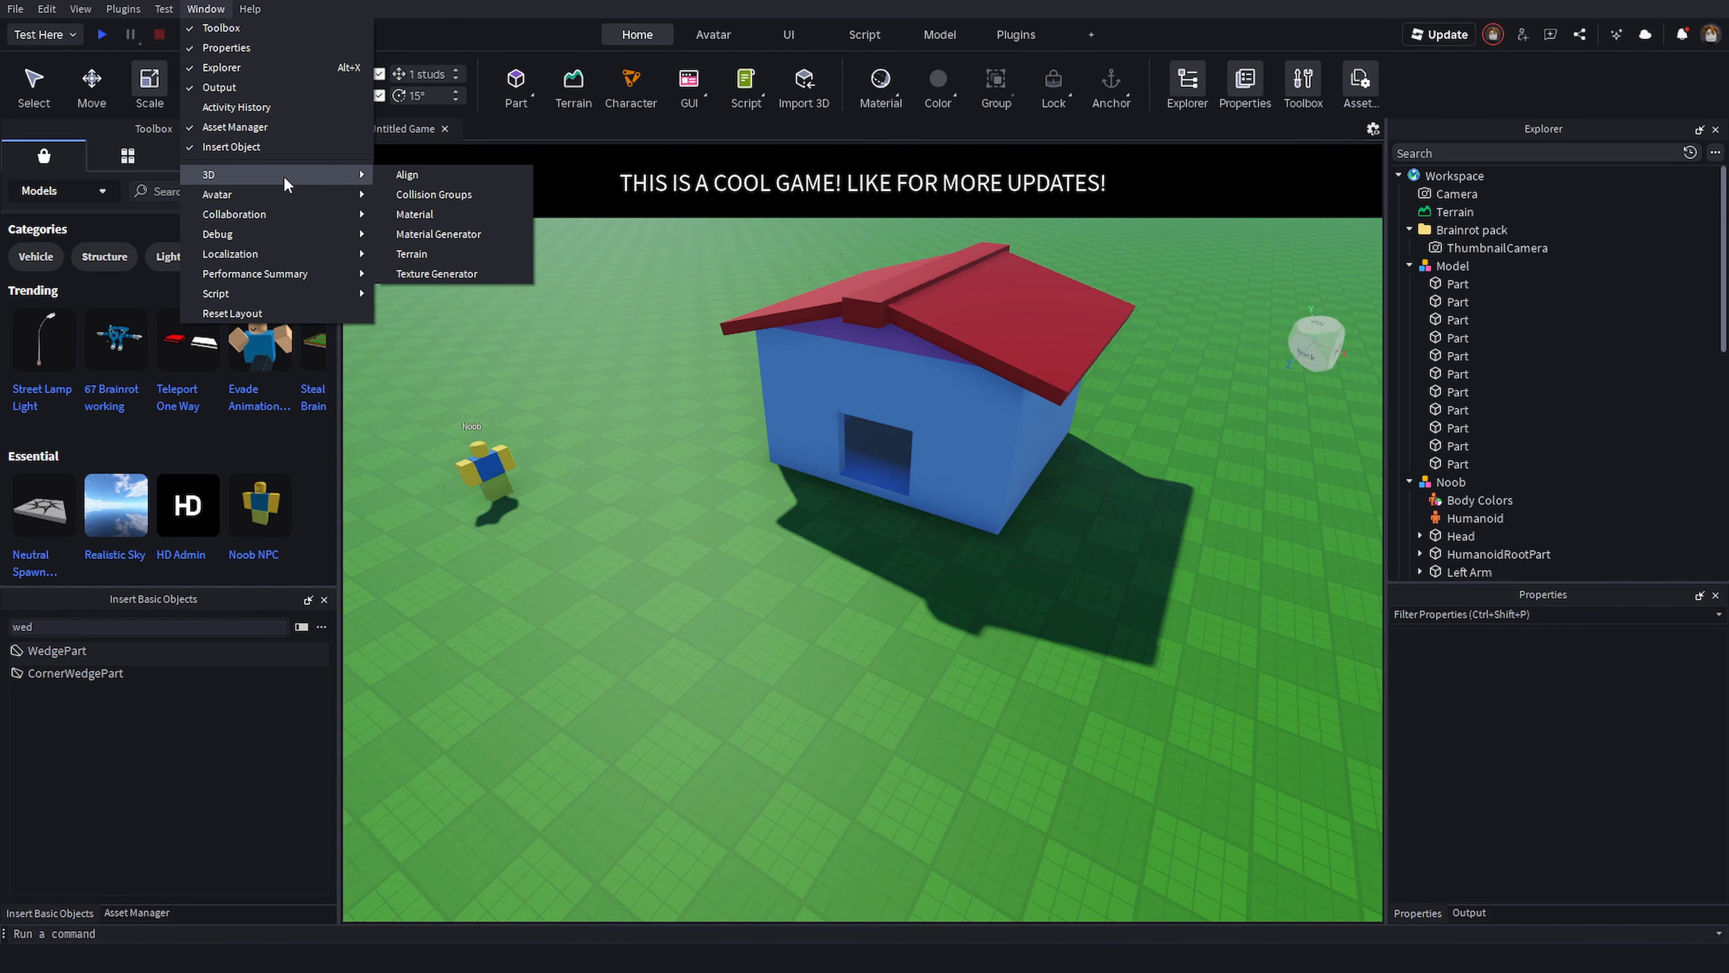
- Open the Material Generator and enter Grass as the material description
left_click(459, 234)
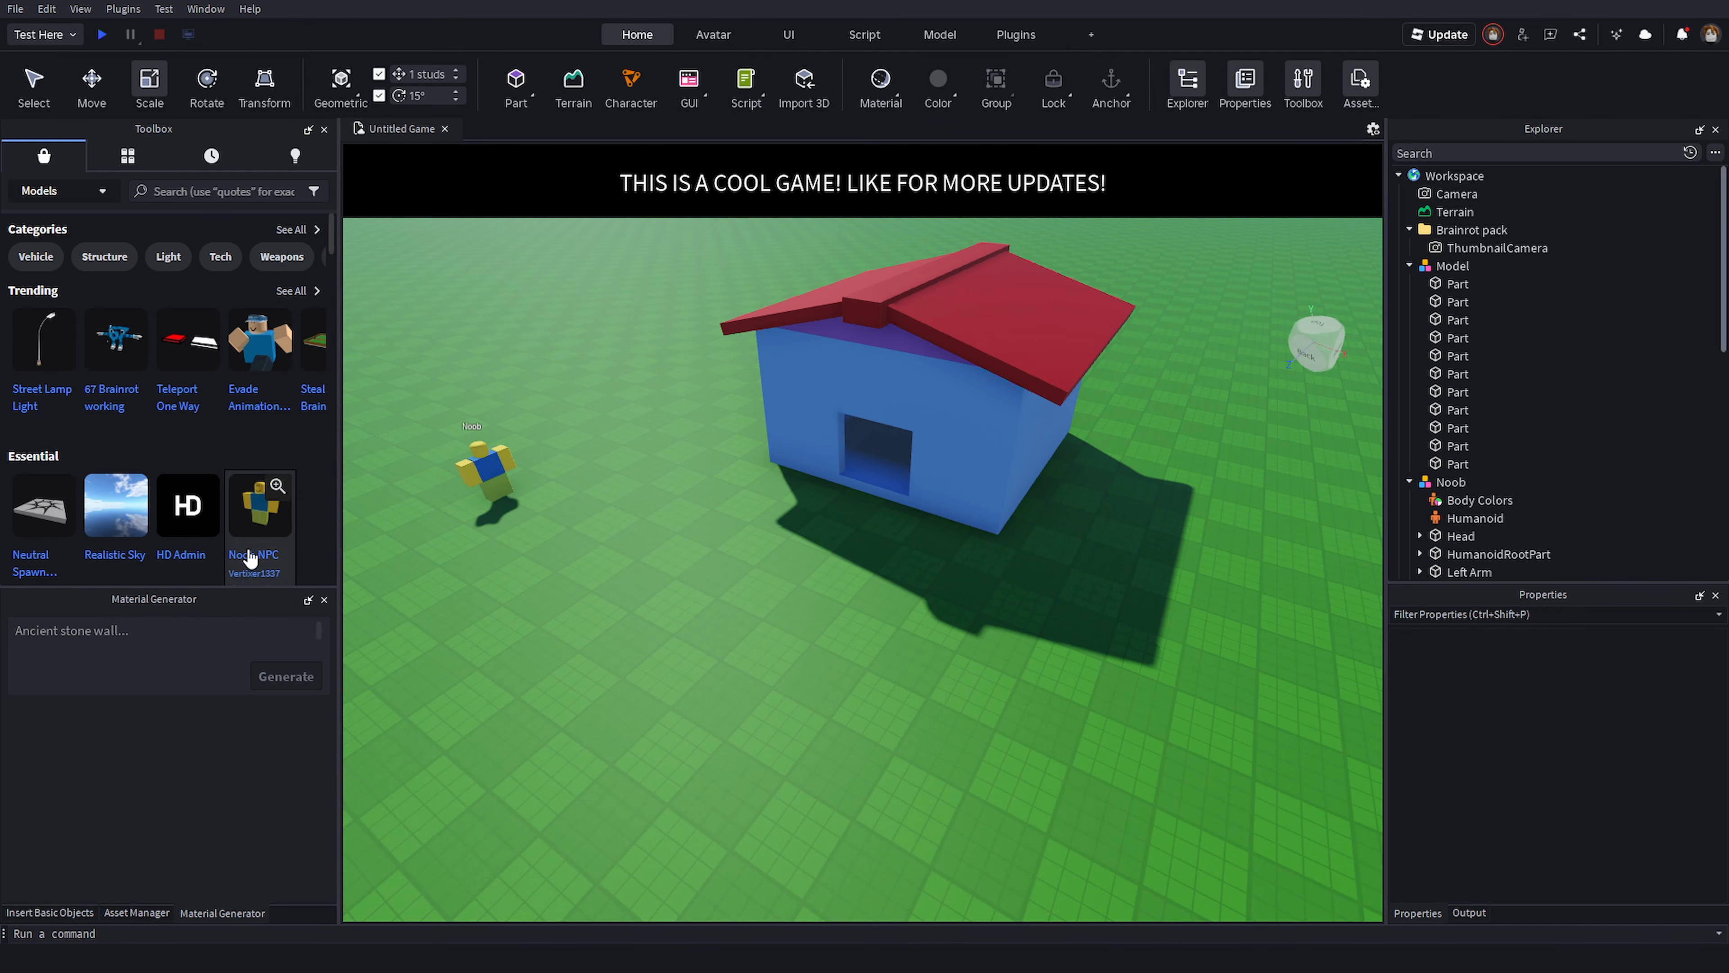
right_click_drag(667, 639, 771, 670)
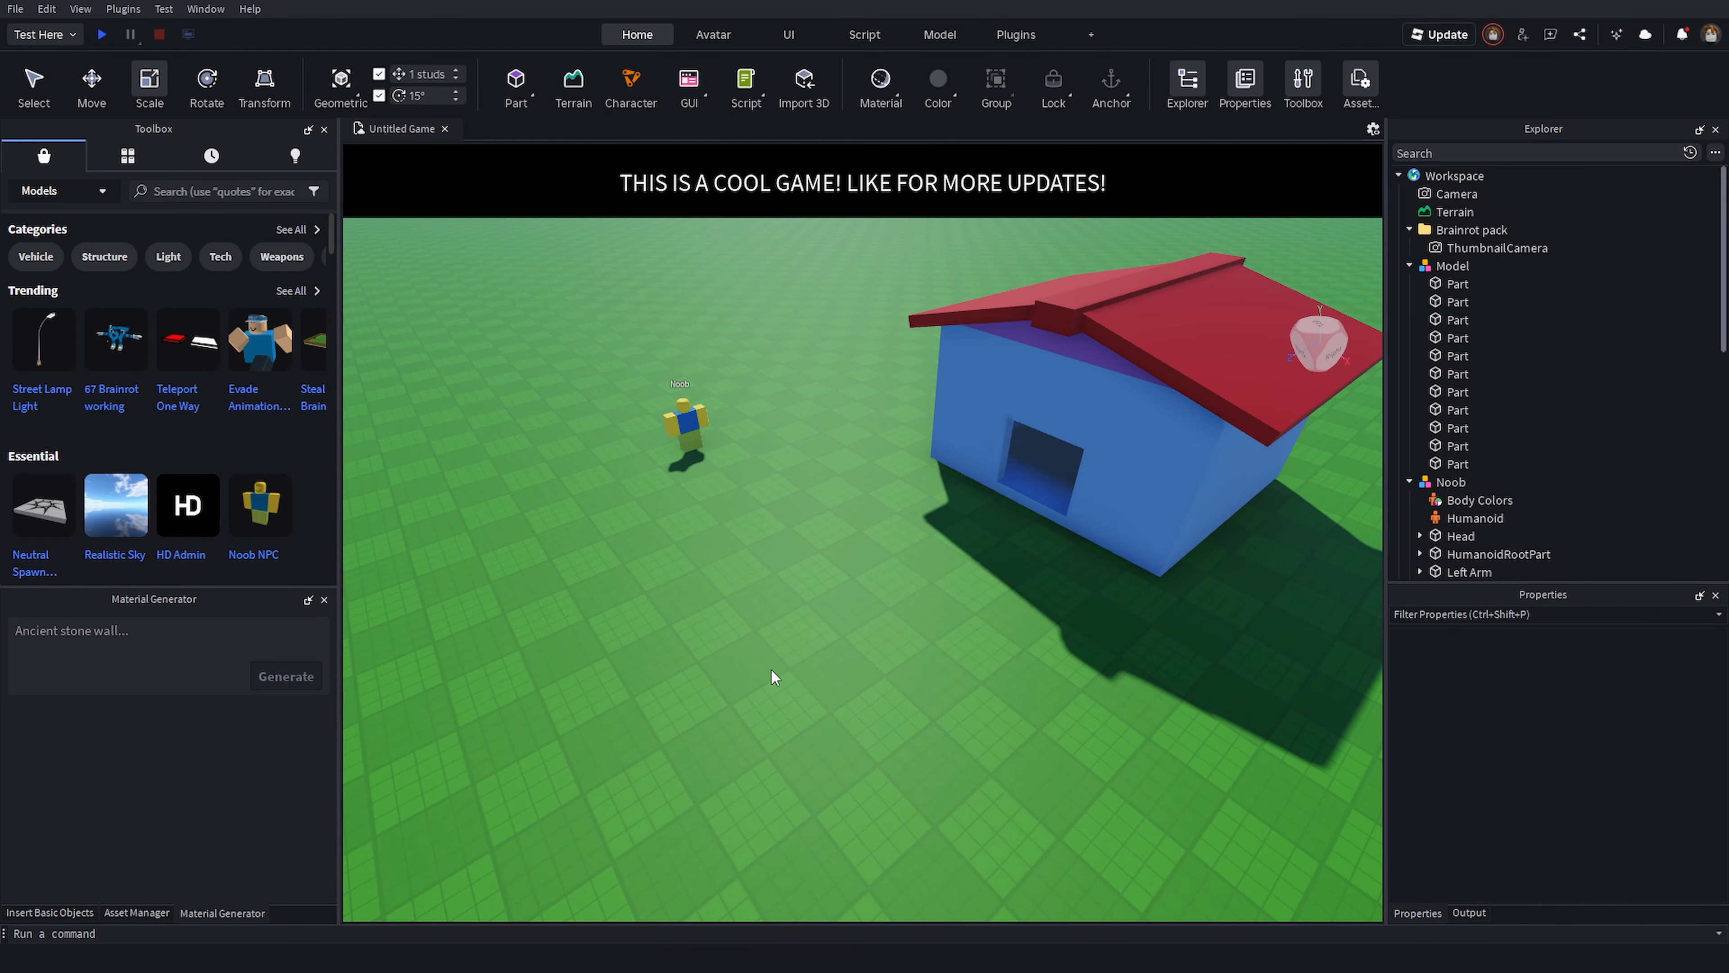
key("d")
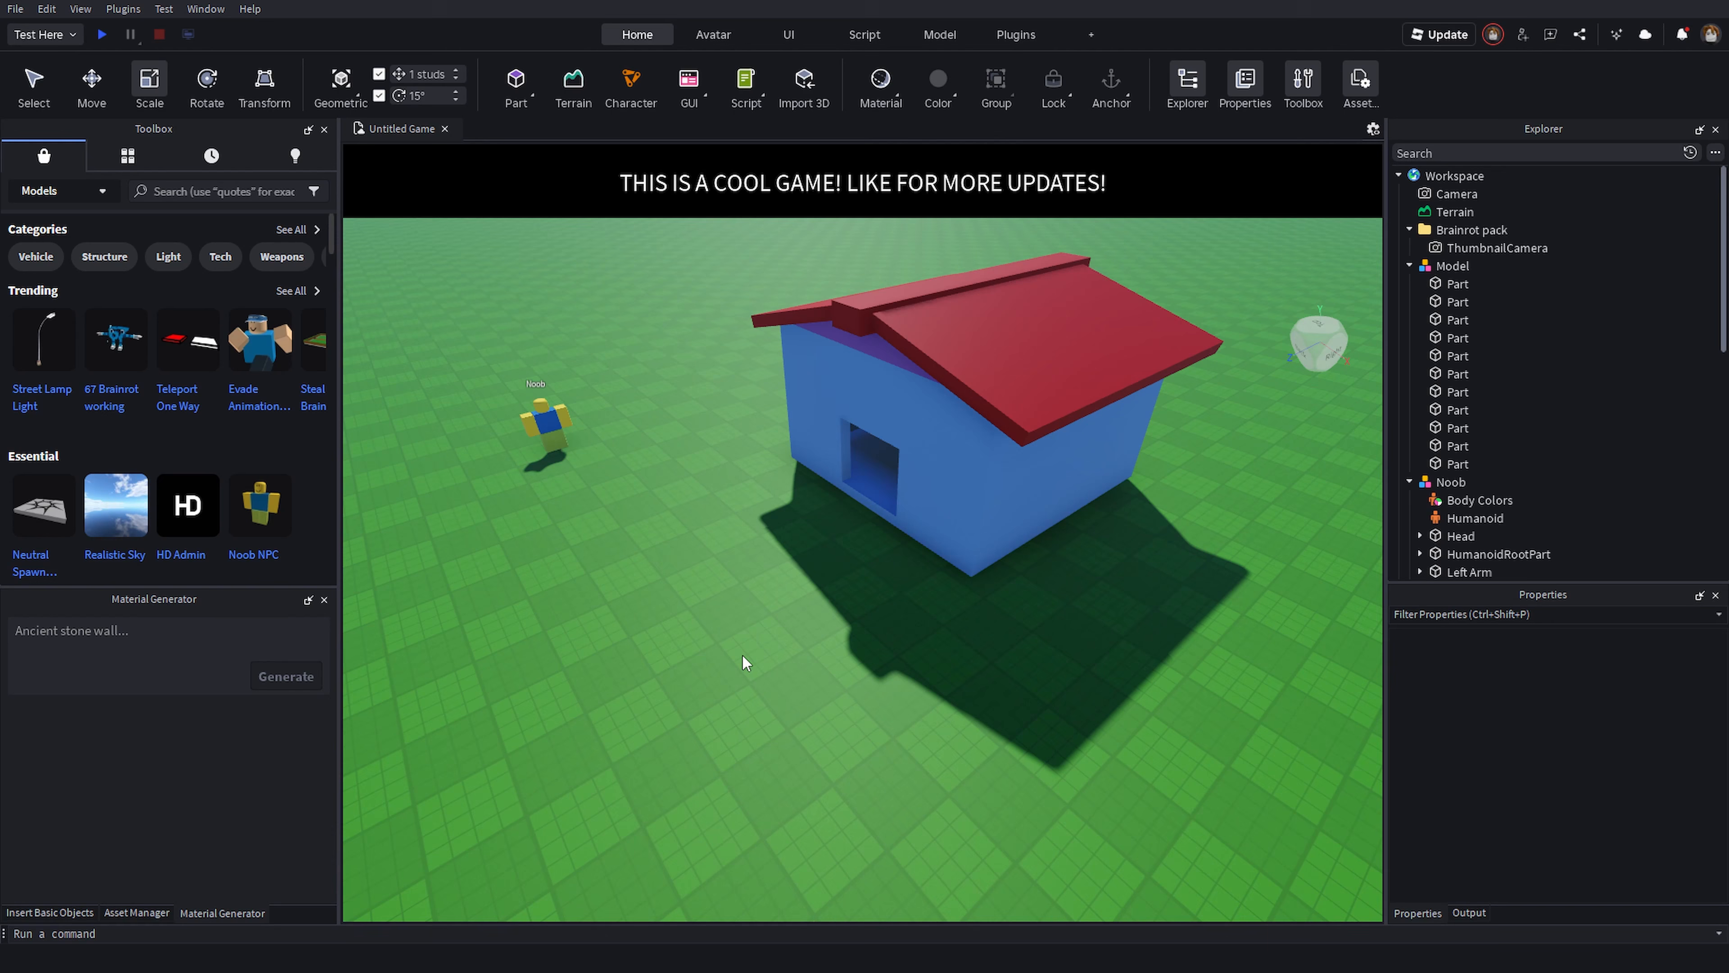
right_click_drag(756, 669, 752, 671)
key("w")
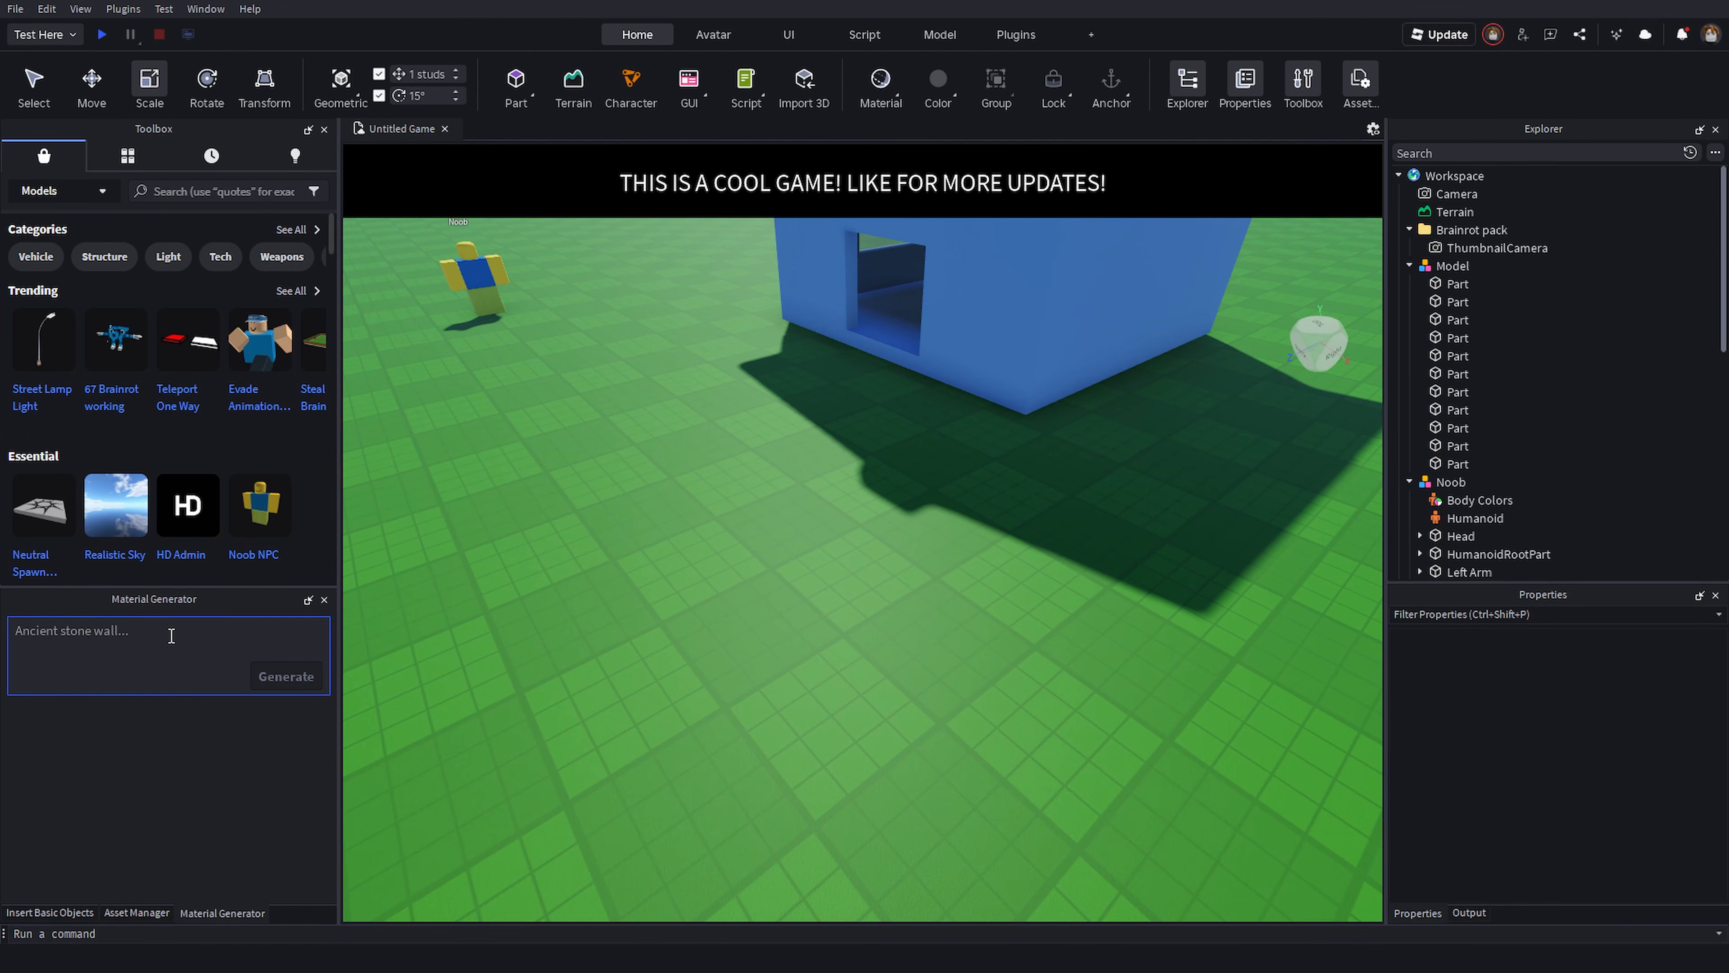
left_click(286, 677)
right_click_drag(613, 664, 620, 651)
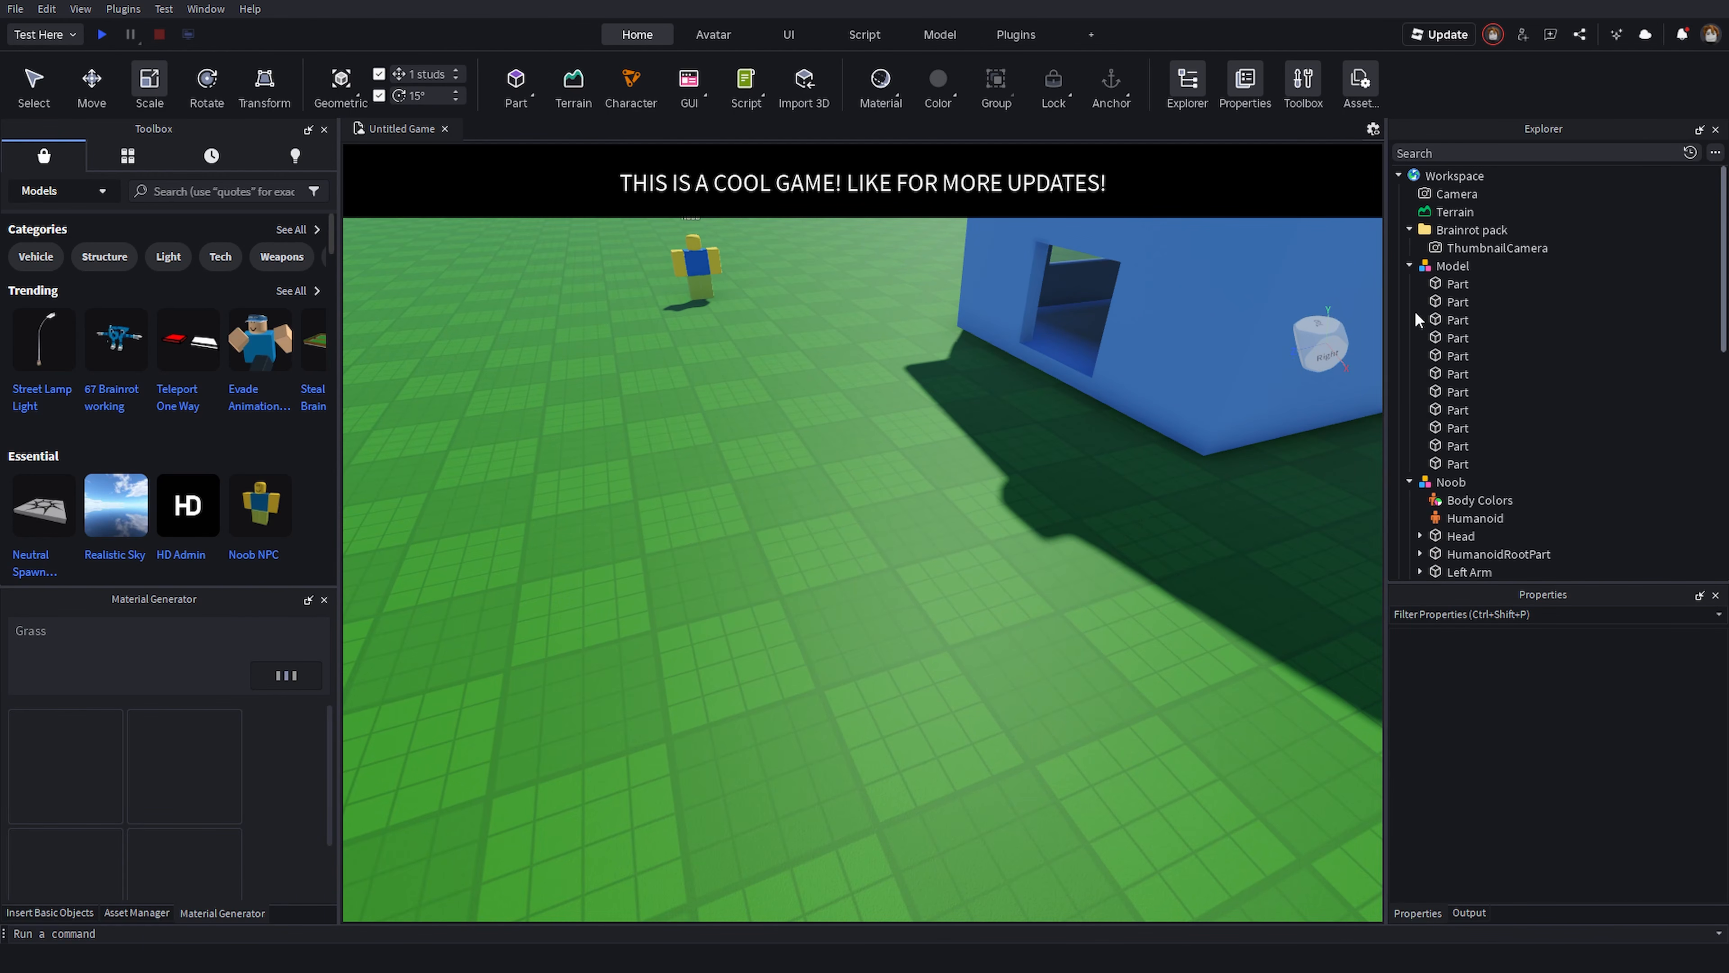
- Select the Baseplate, generate grass materials, and apply one of the generated grass textures to it
left_click(1409, 283)
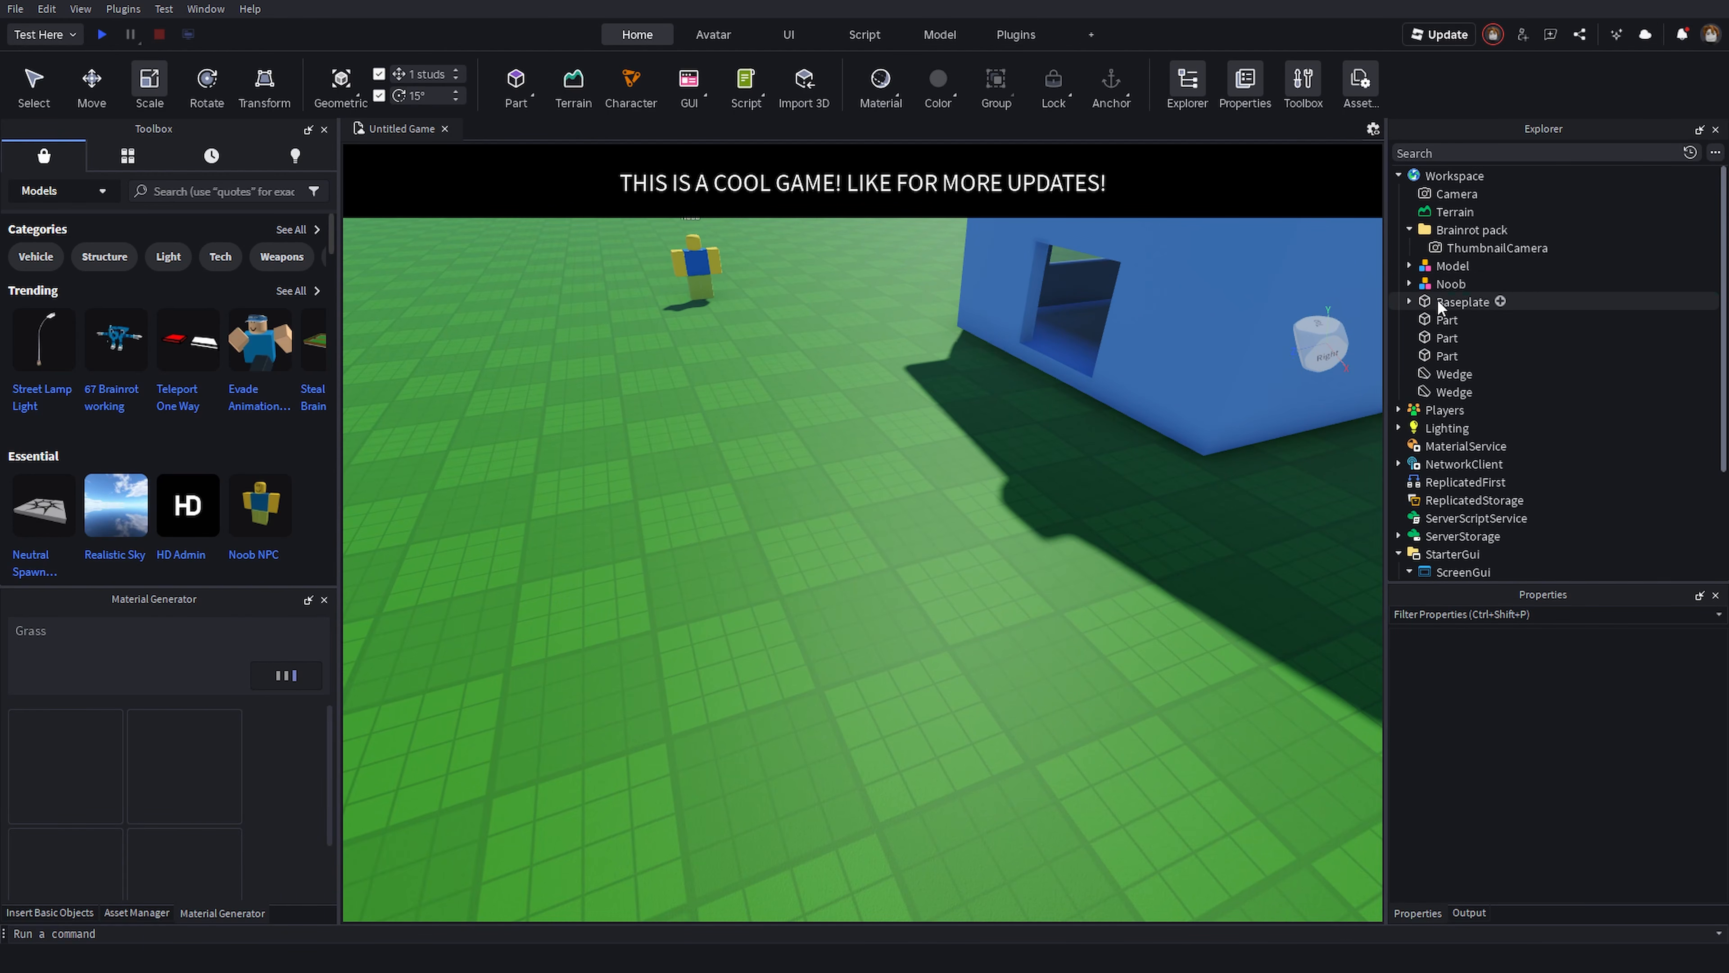
right_click_drag(582, 752, 580, 754)
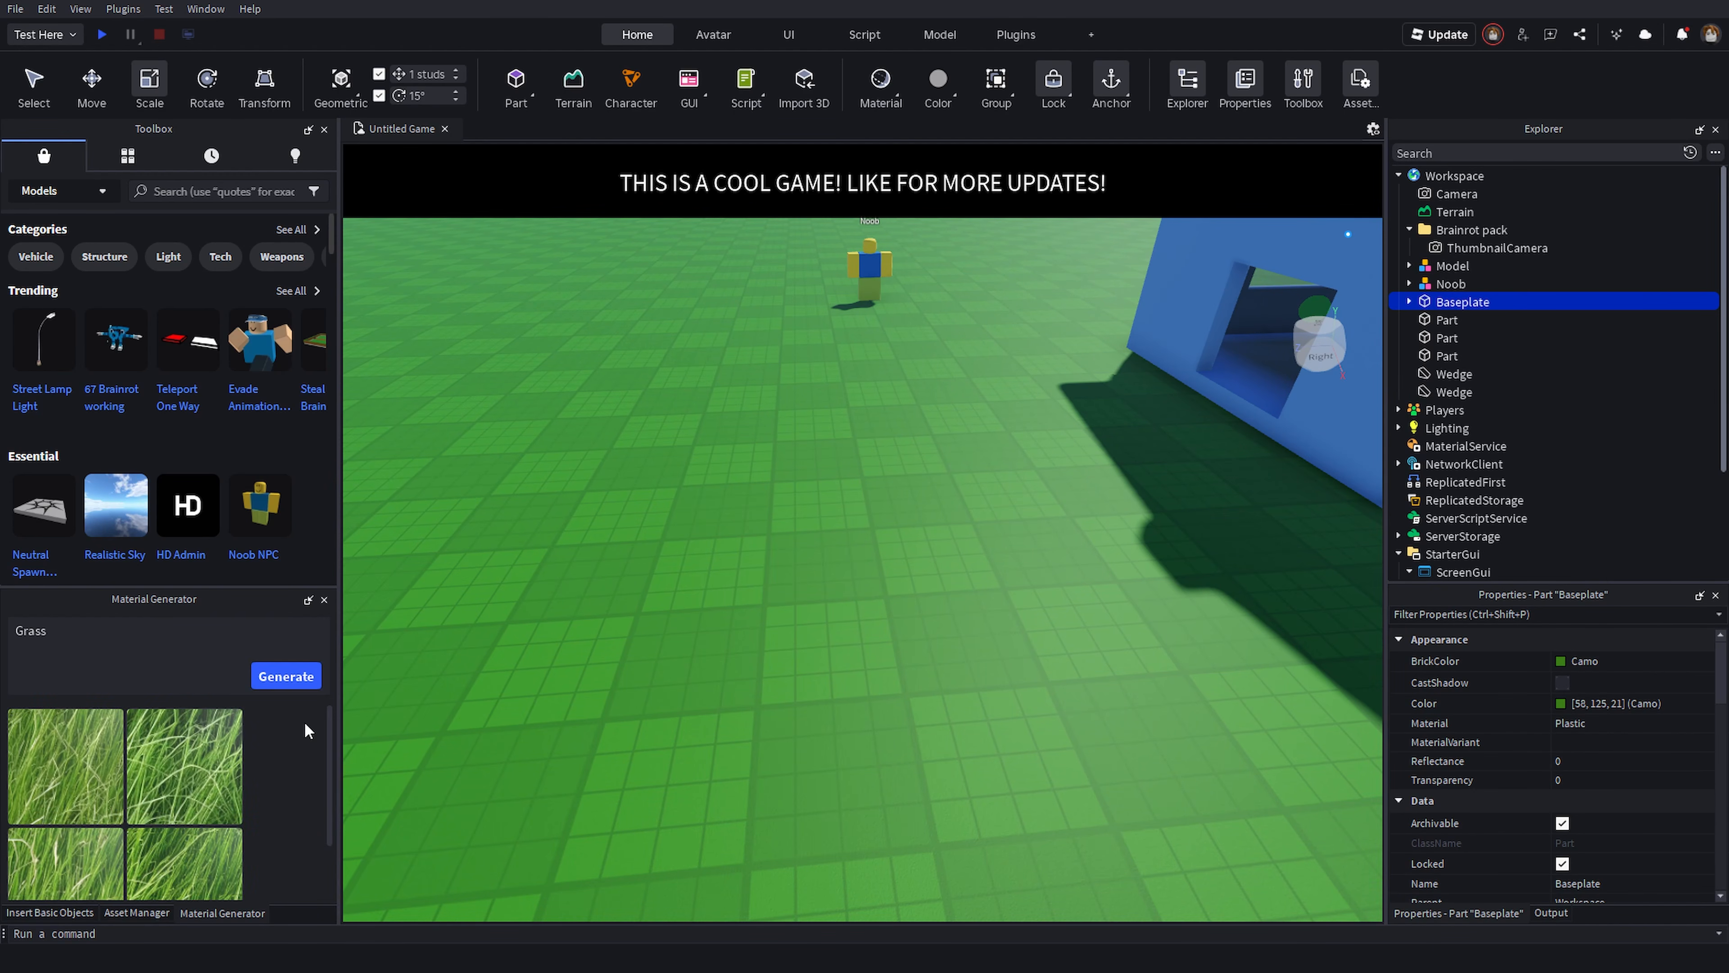
scroll(299, 734, "down", 2)
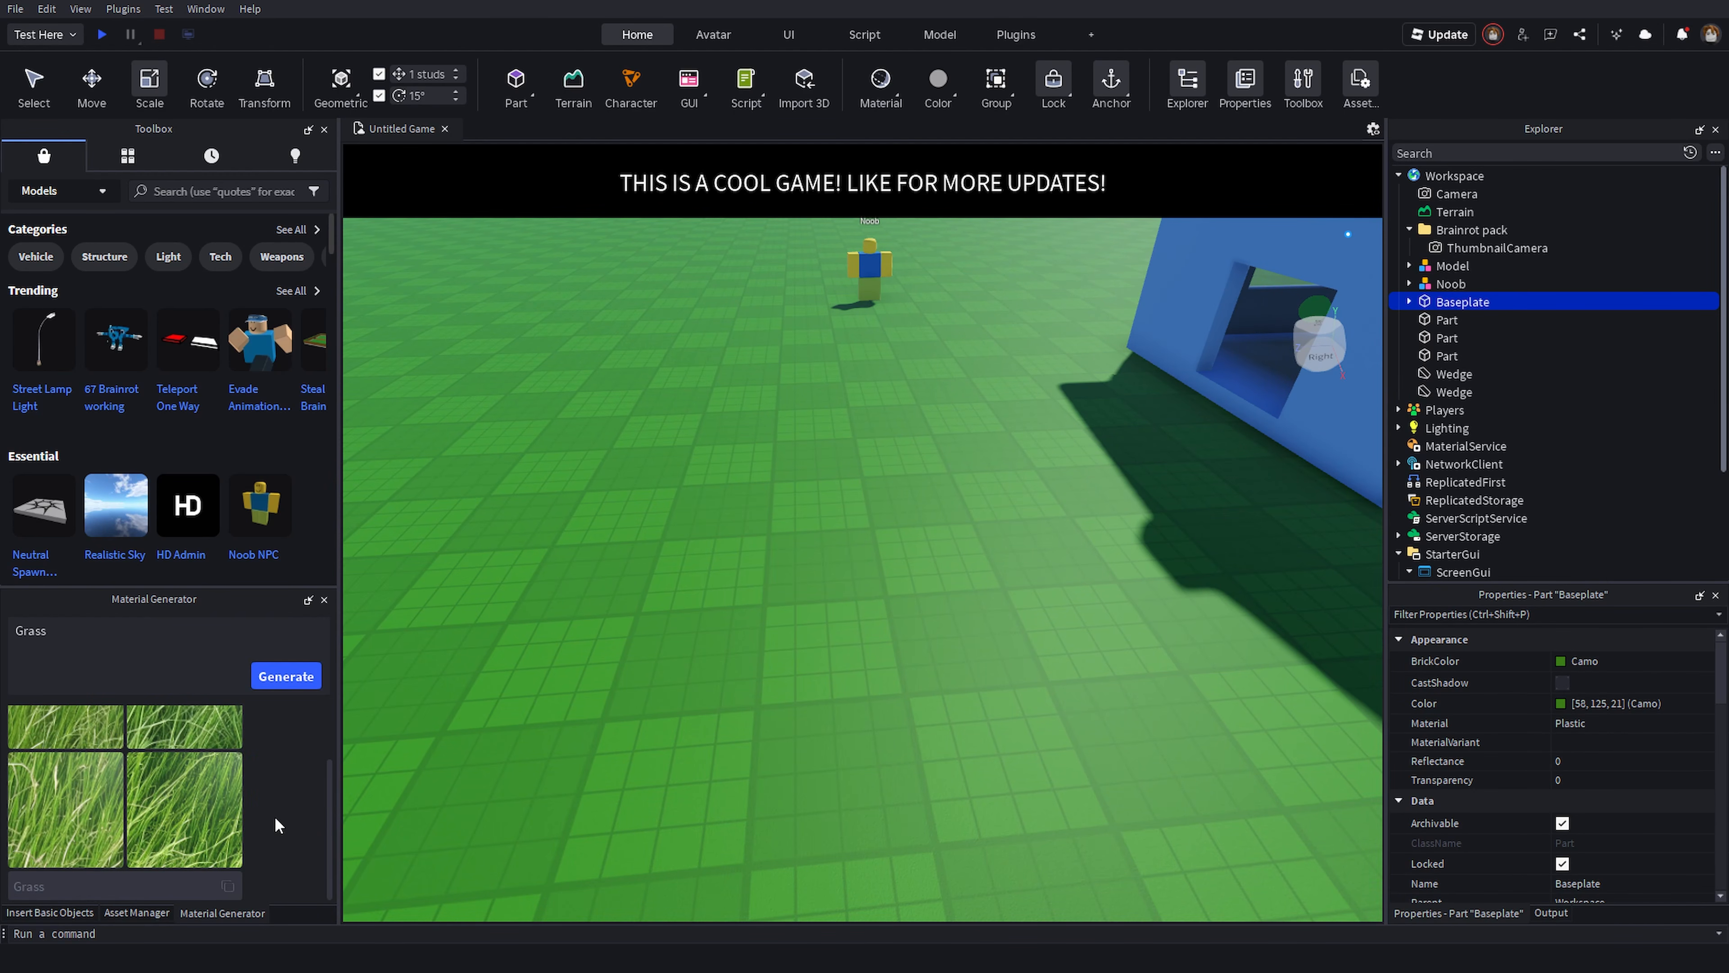
scroll(272, 815, "up", 2)
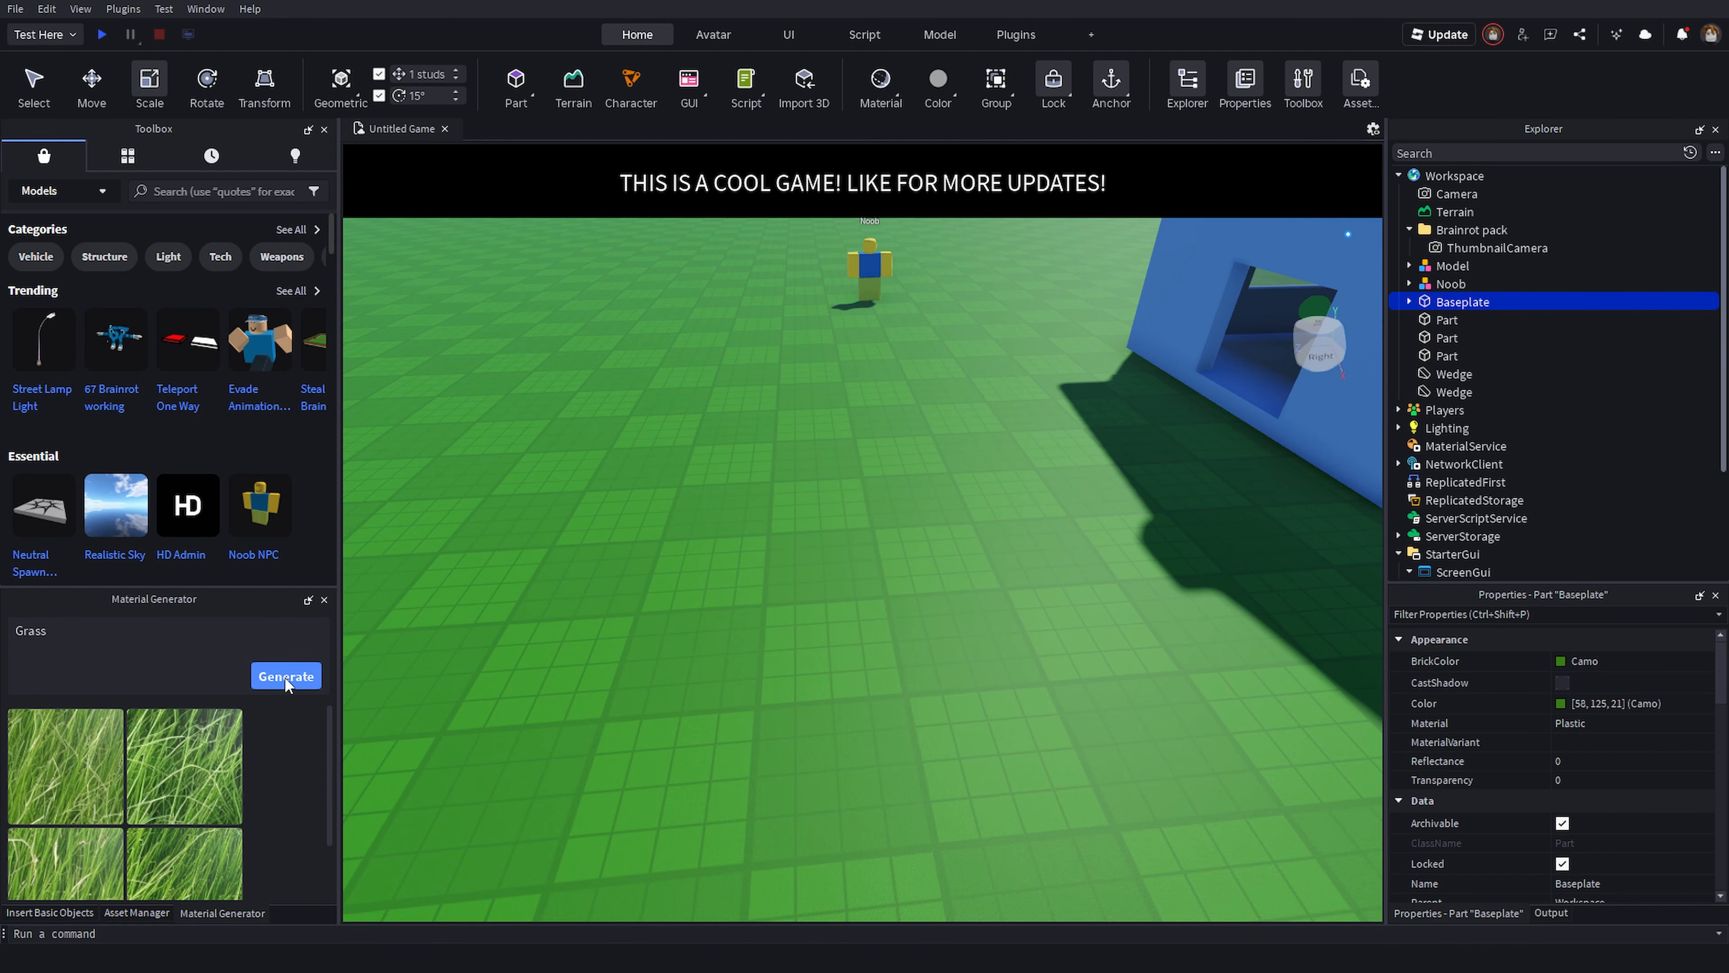
scroll(290, 754, "down", 2)
left_click(100, 811)
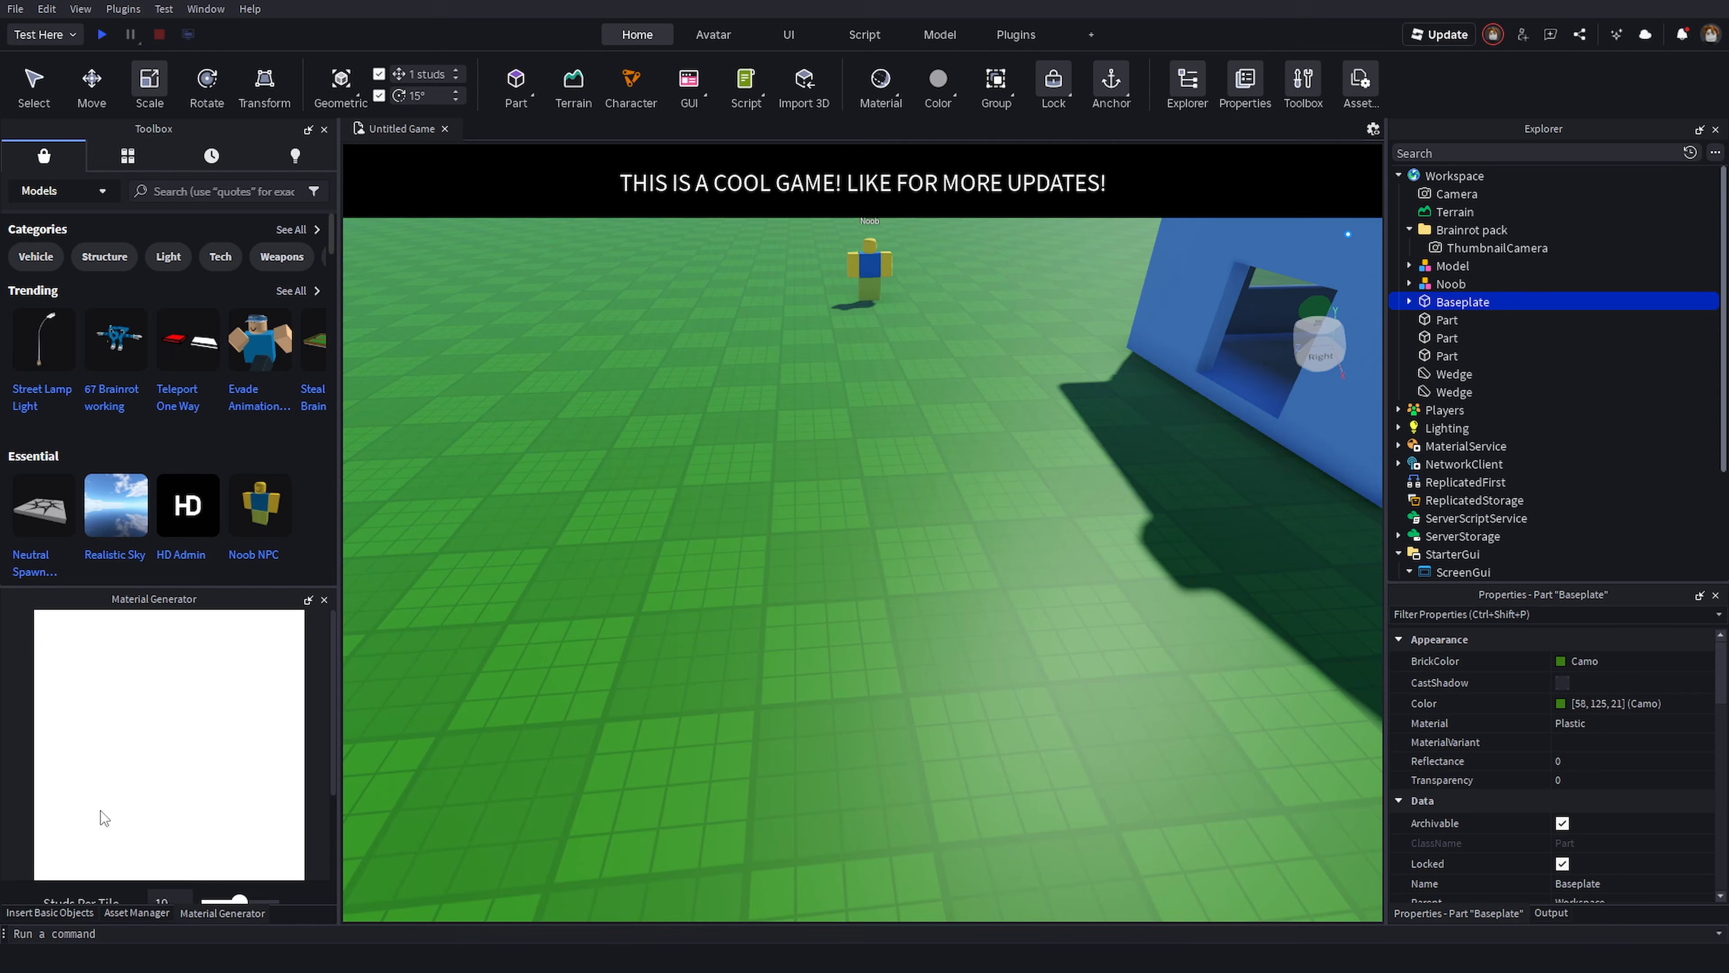
right_click_drag(554, 657, 554, 658)
scroll(237, 751, "down", 3)
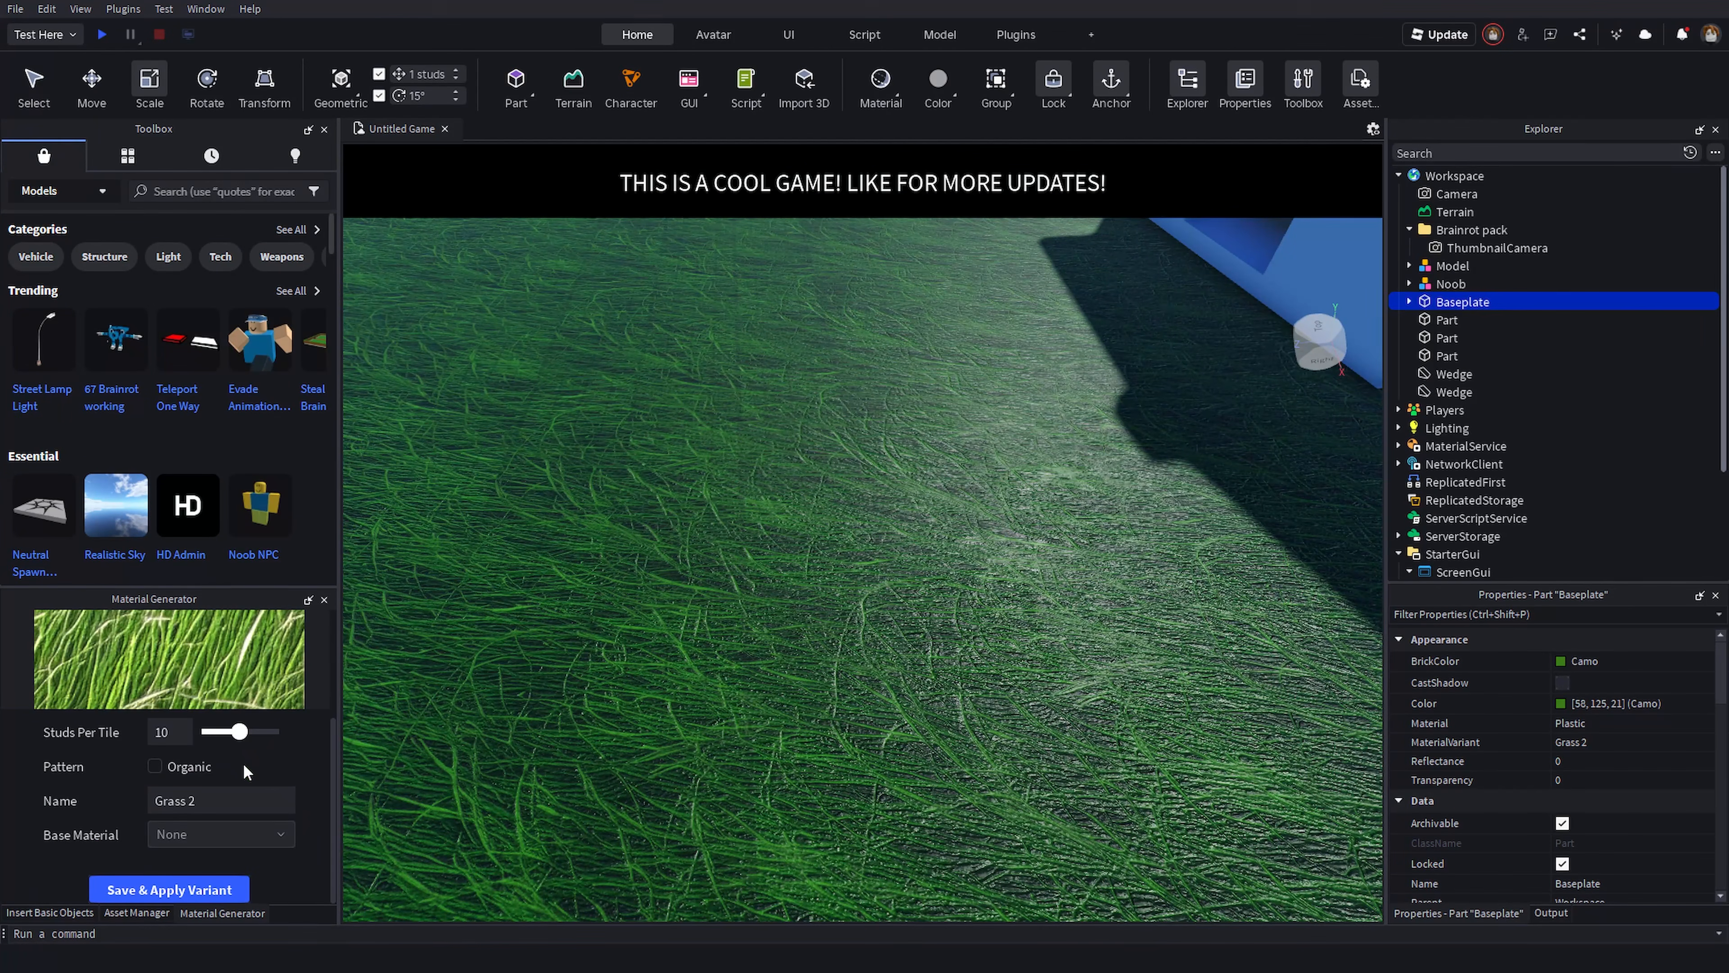
- Set the grass variant's Studs Per Tile to 3 and enable the Organic pattern
mouse_move(550, 728)
right_mouse_down()
mouse_move(390, 759)
mouse_move(550, 728)
mouse_move(537, 736)
right_mouse_up()
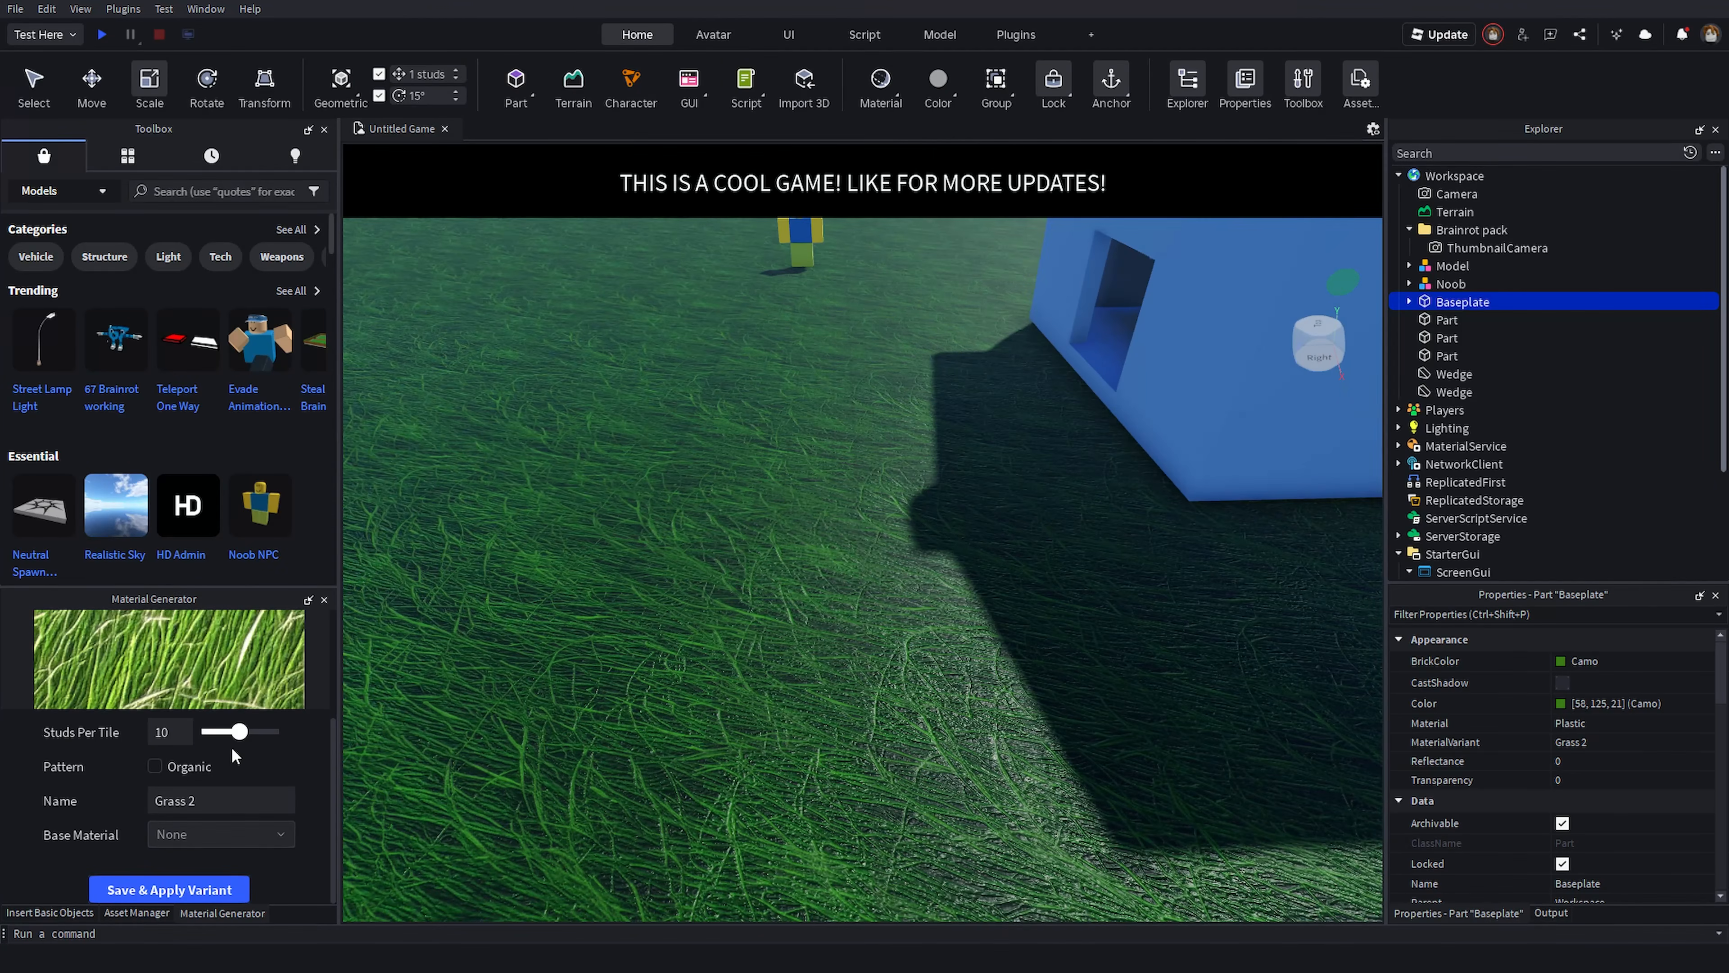
right_click_drag(1150, 449, 332, 726)
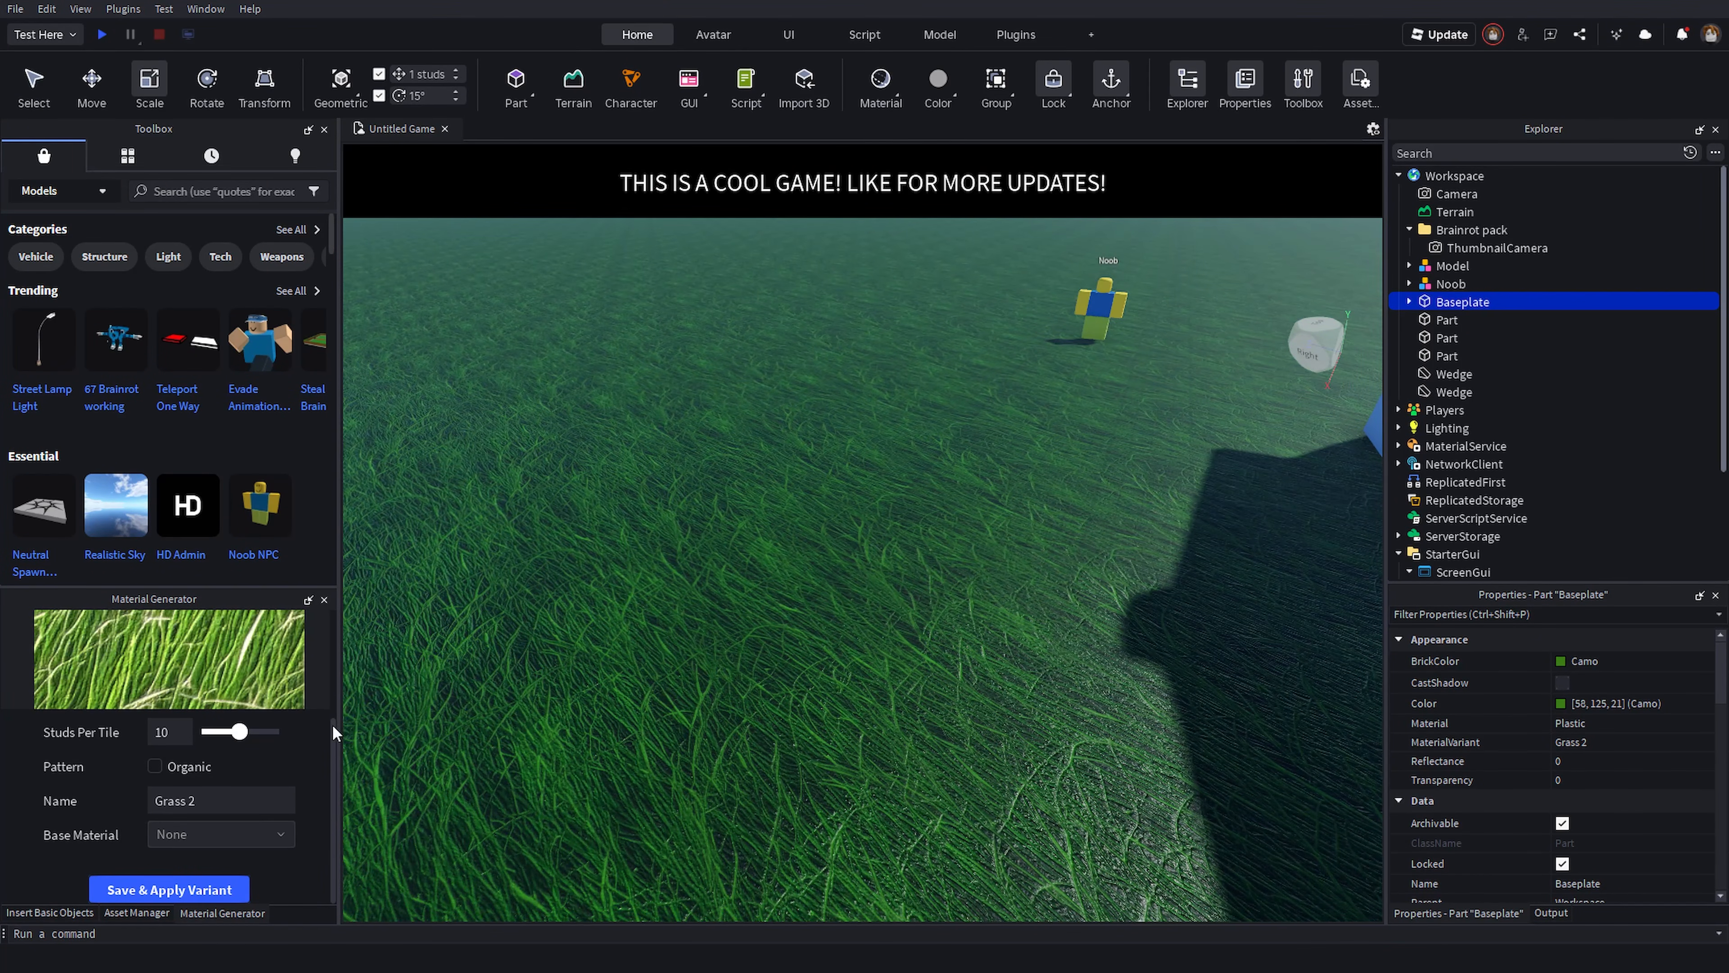
left_click_drag(238, 732, 213, 733)
right_click_drag(500, 739, 512, 744)
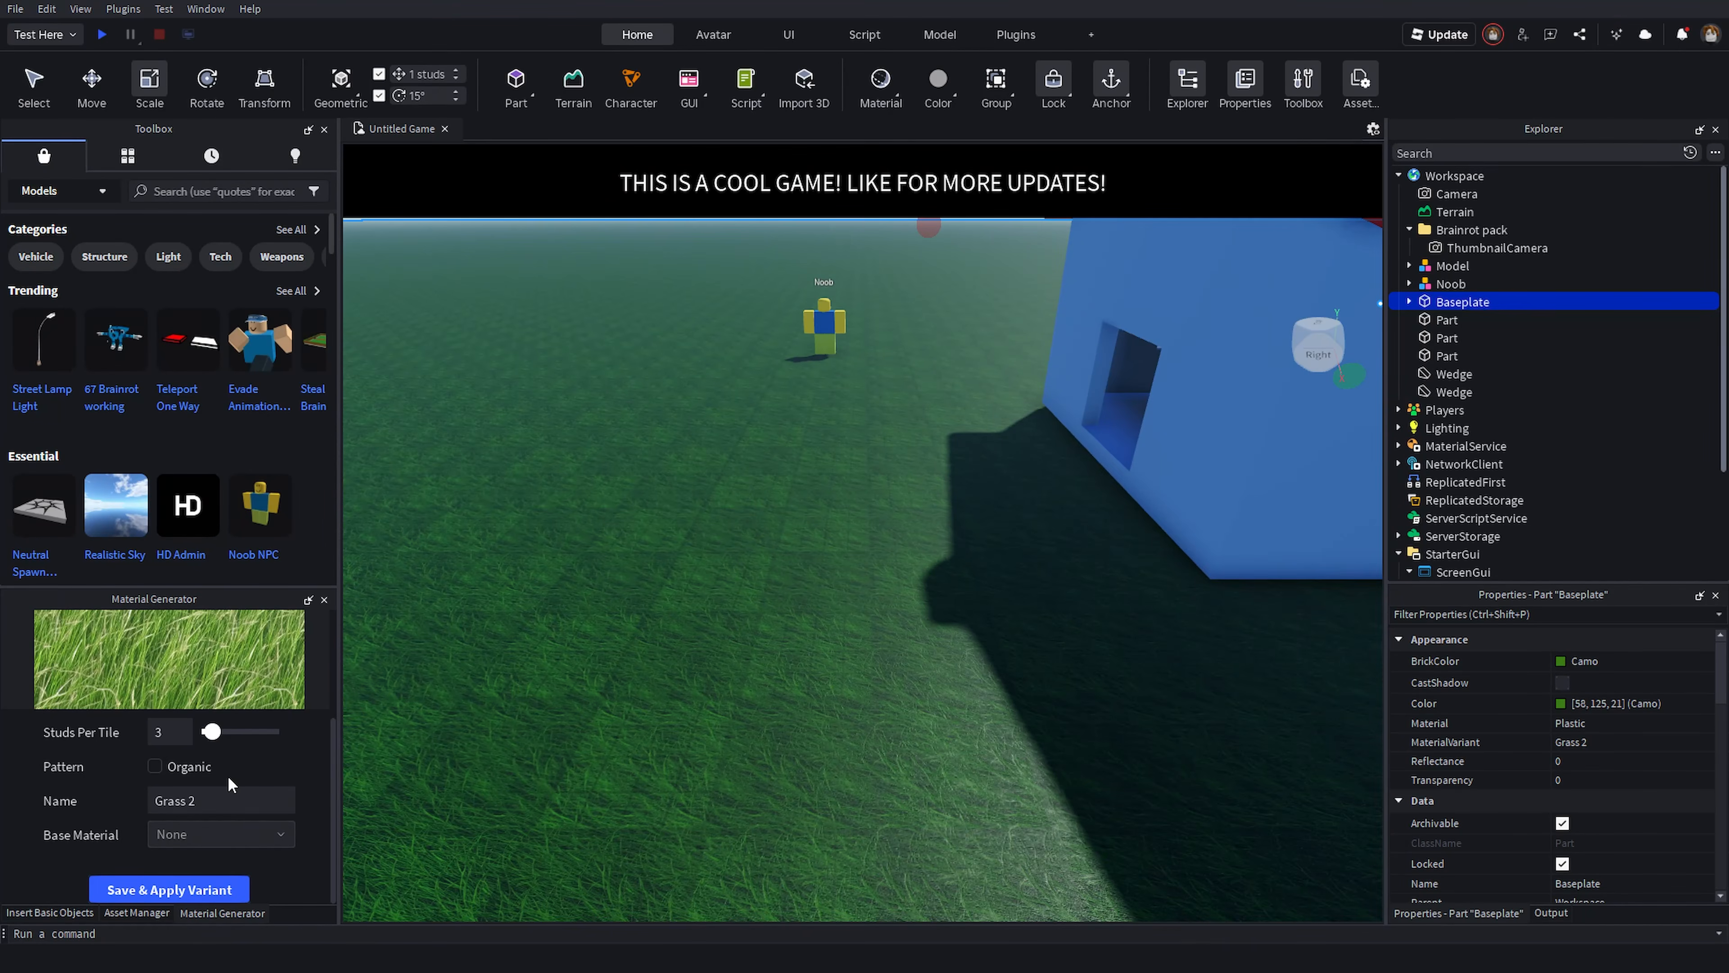
left_click(158, 765)
scroll(617, 638, "up", 10)
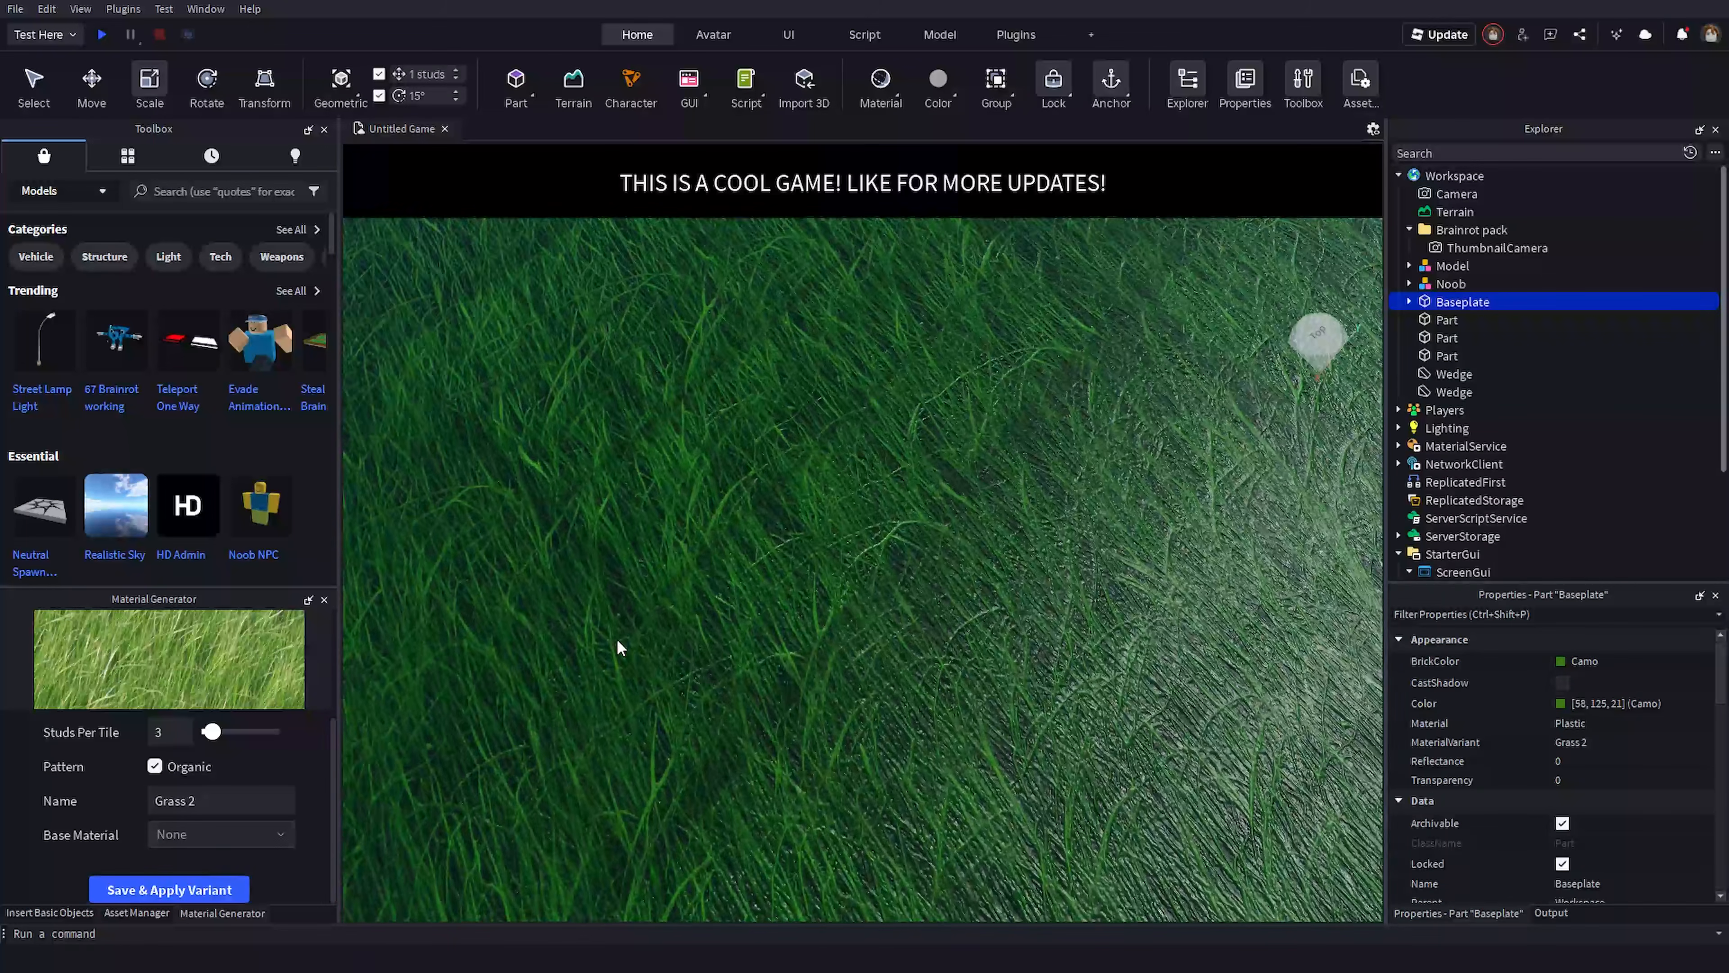
scroll(618, 643, "down", 10)
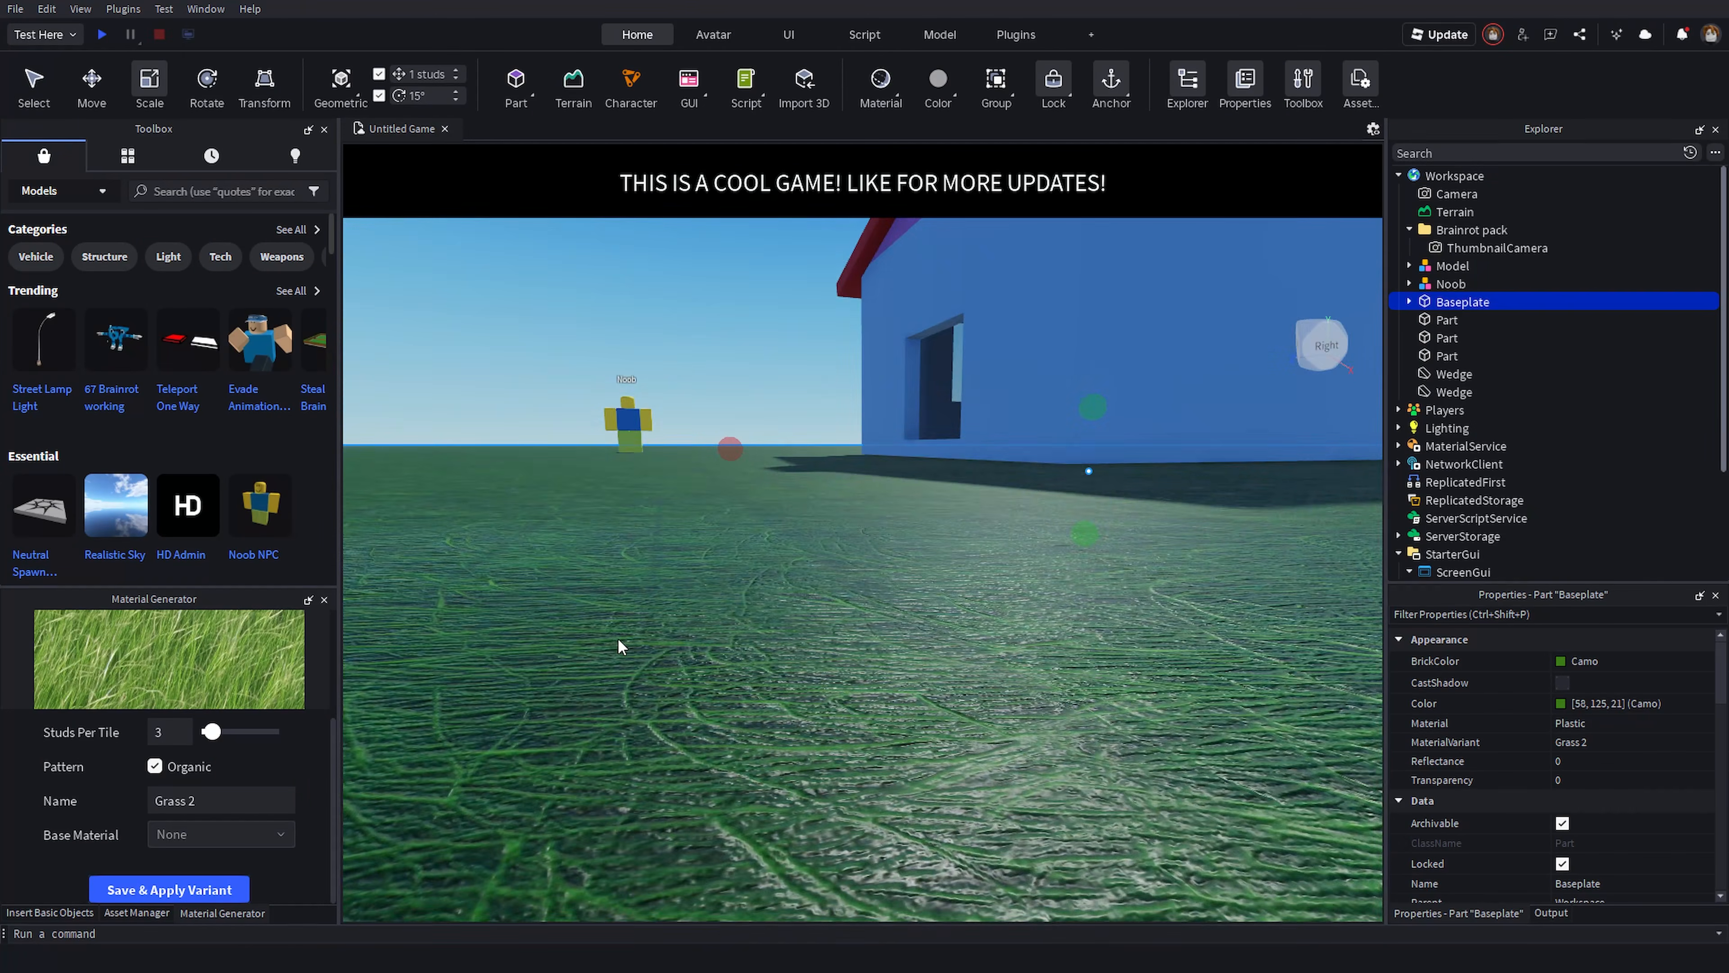
- Set the grass variant's Base Material to SmoothPlastic and save and apply the variant
left_click(214, 839)
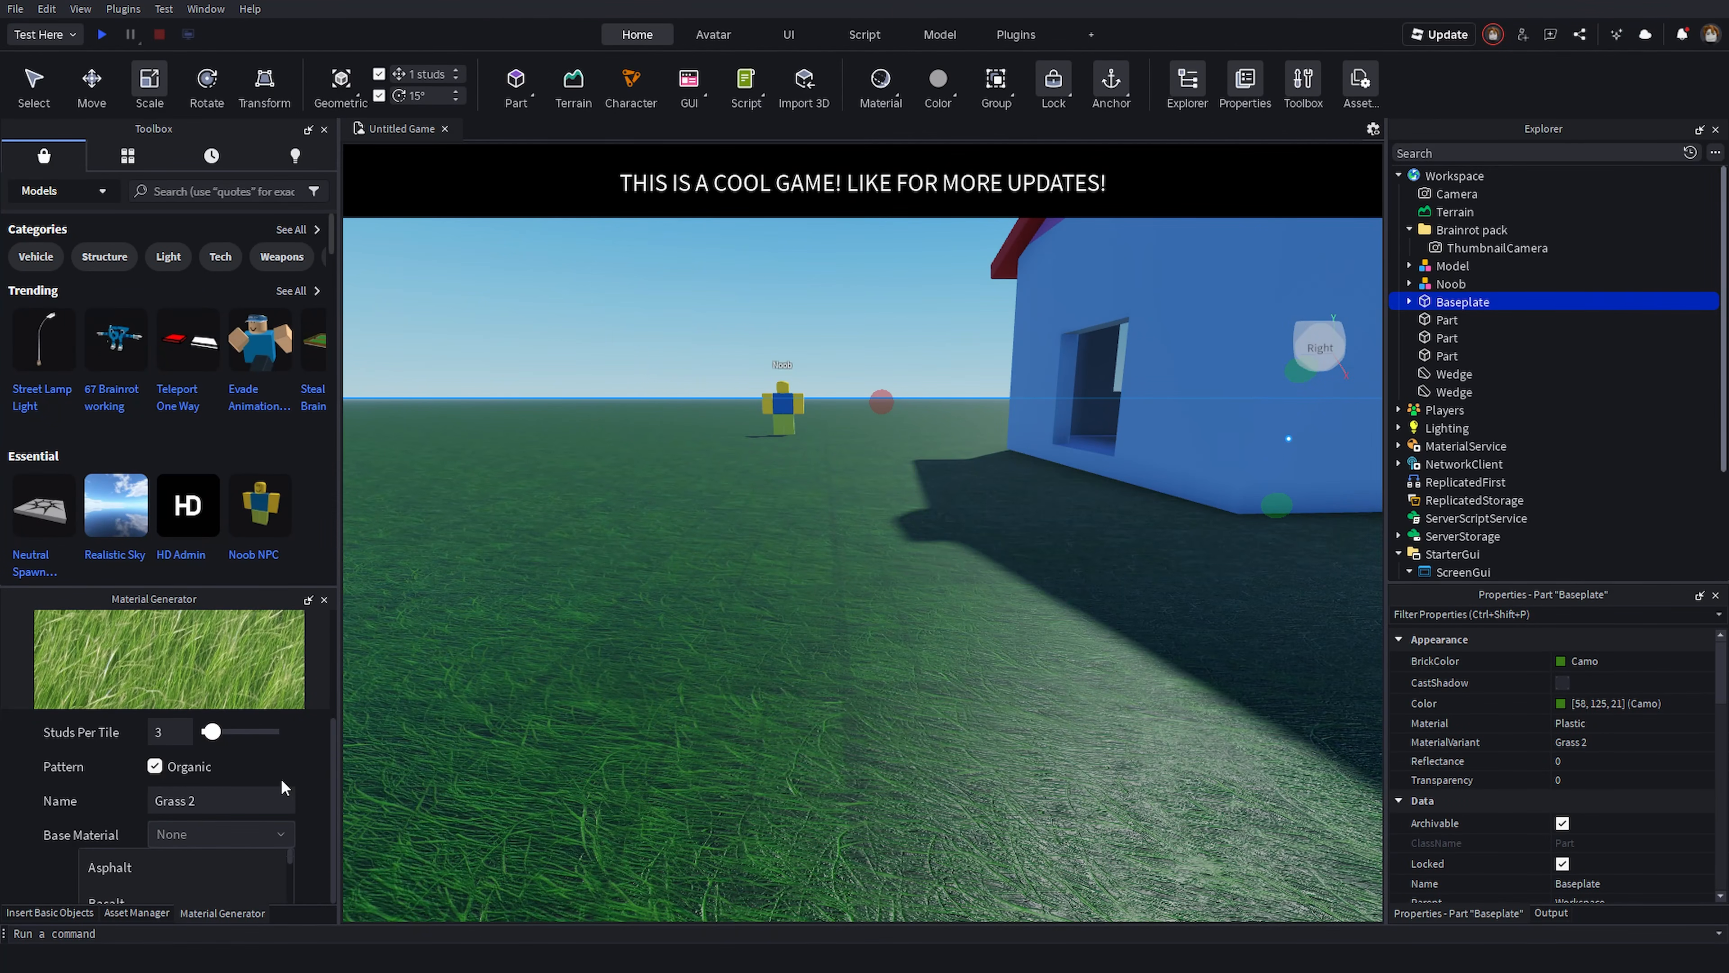
left_click(238, 803)
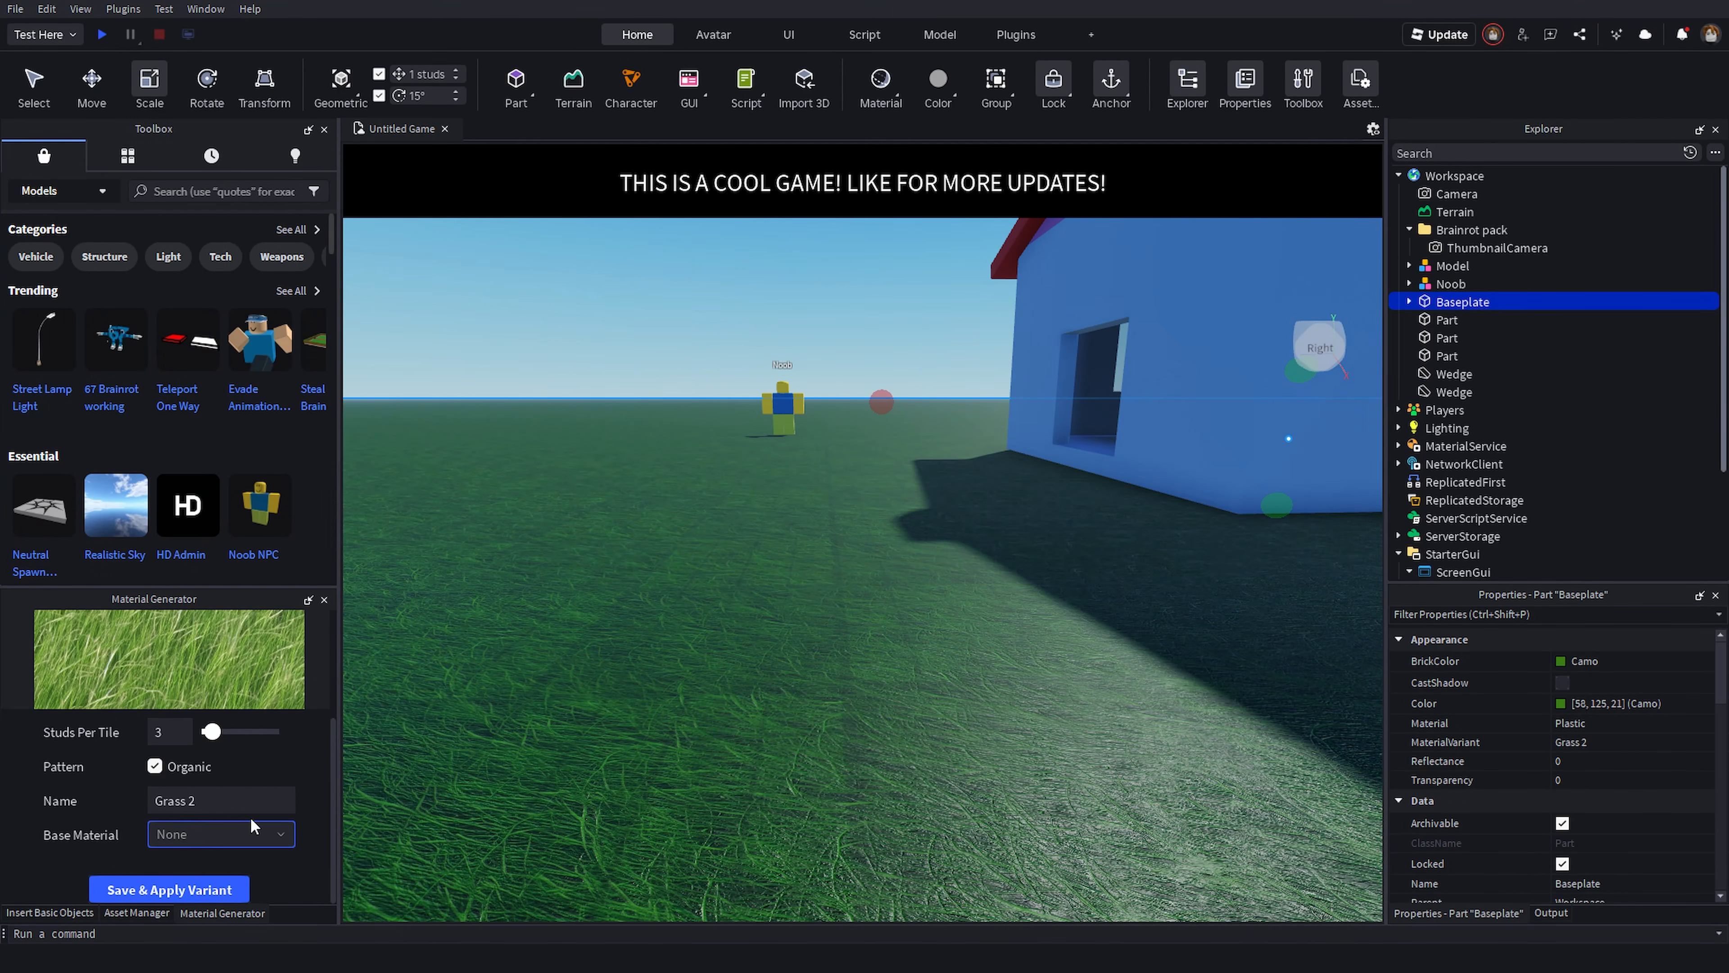
left_click(146, 889)
left_click(271, 842)
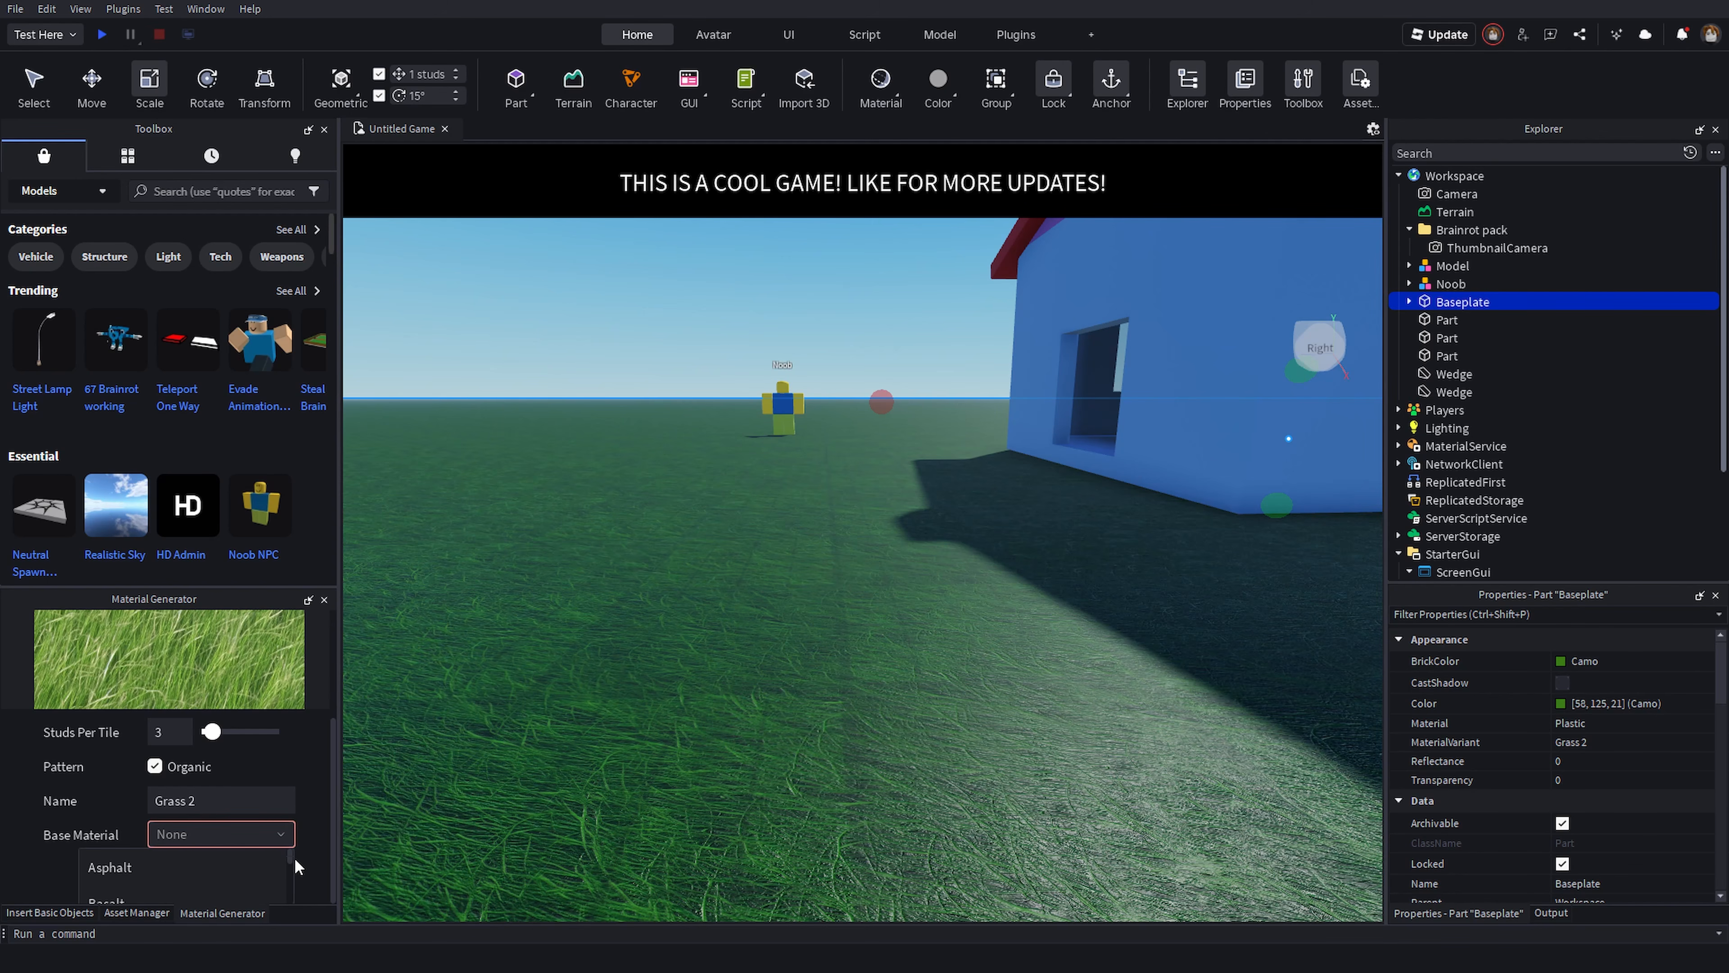
scroll(281, 858, "down", 10)
left_click(191, 876)
left_click(171, 889)
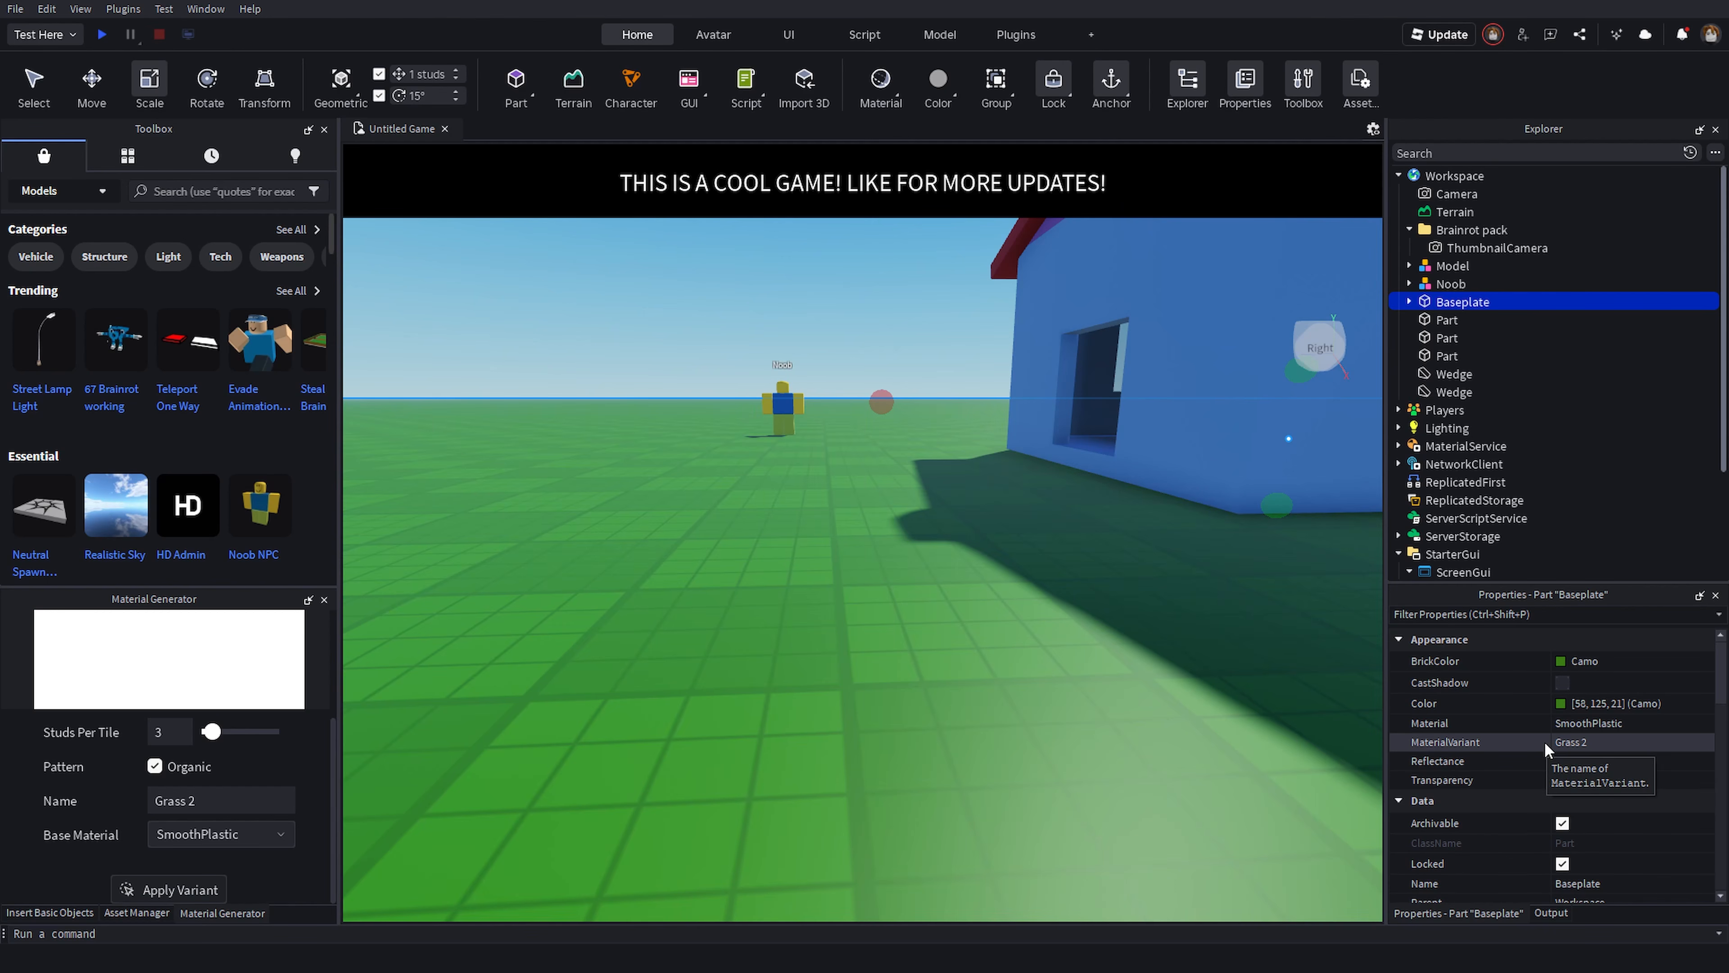
- Change the Baseplate's BrickColor to Lime green
right_click_drag(1059, 583, 1060, 584)
left_click(1579, 661)
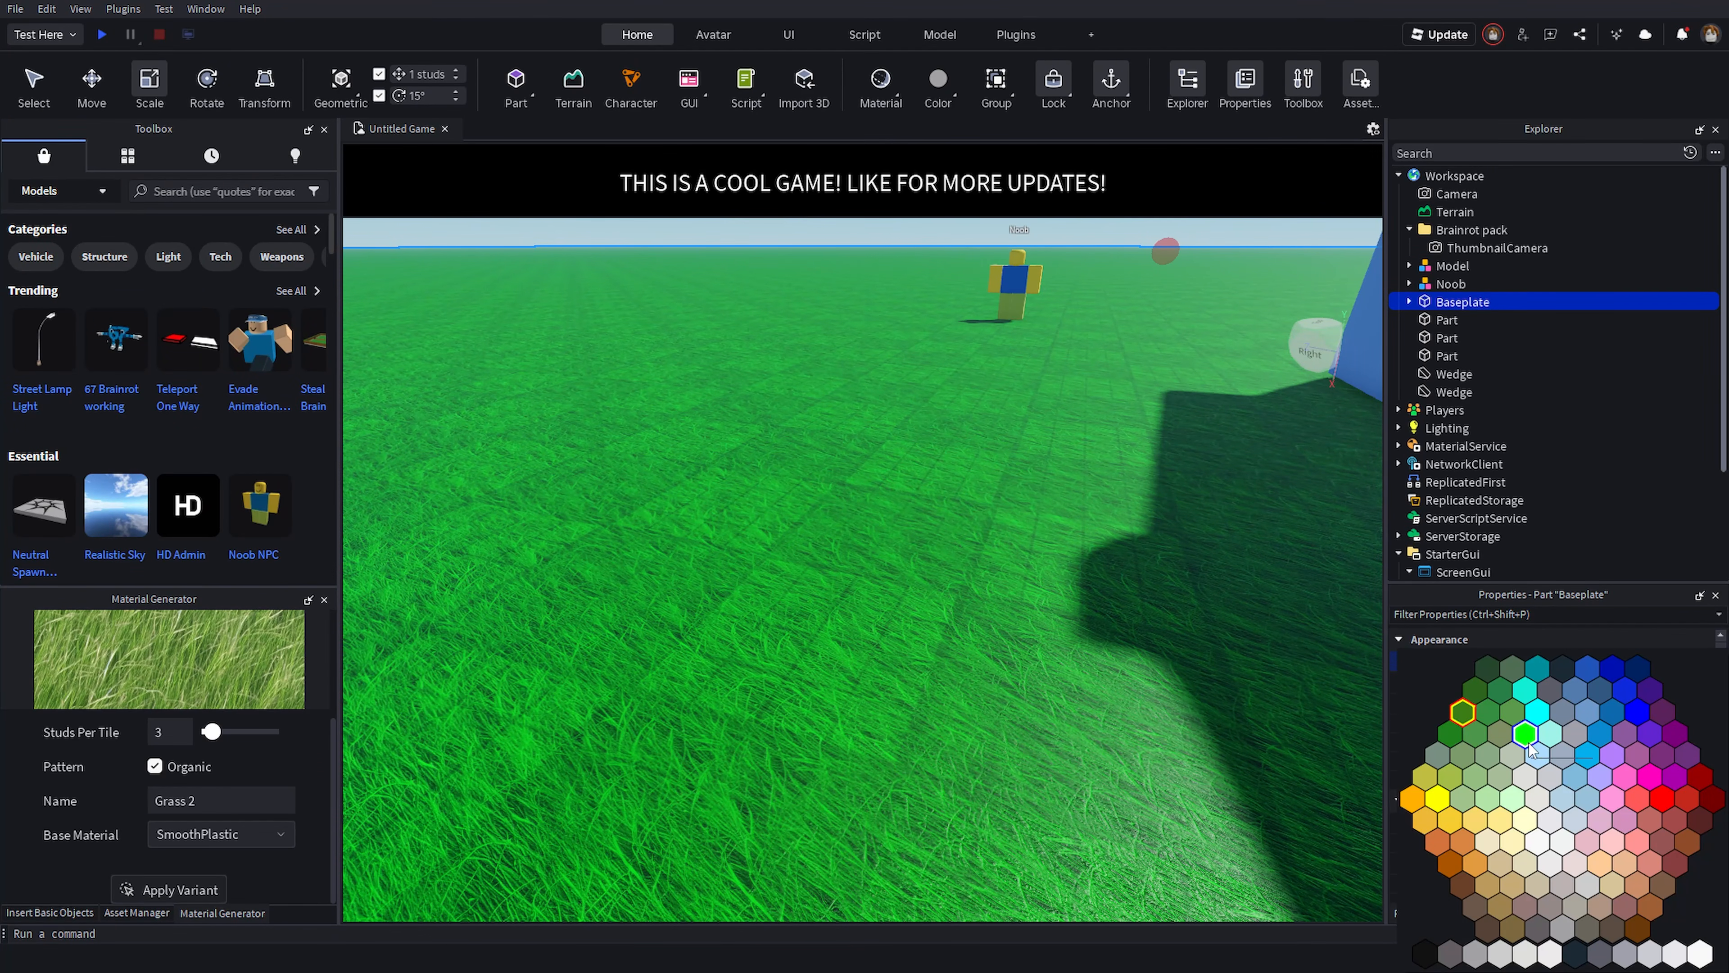
left_click(1528, 742)
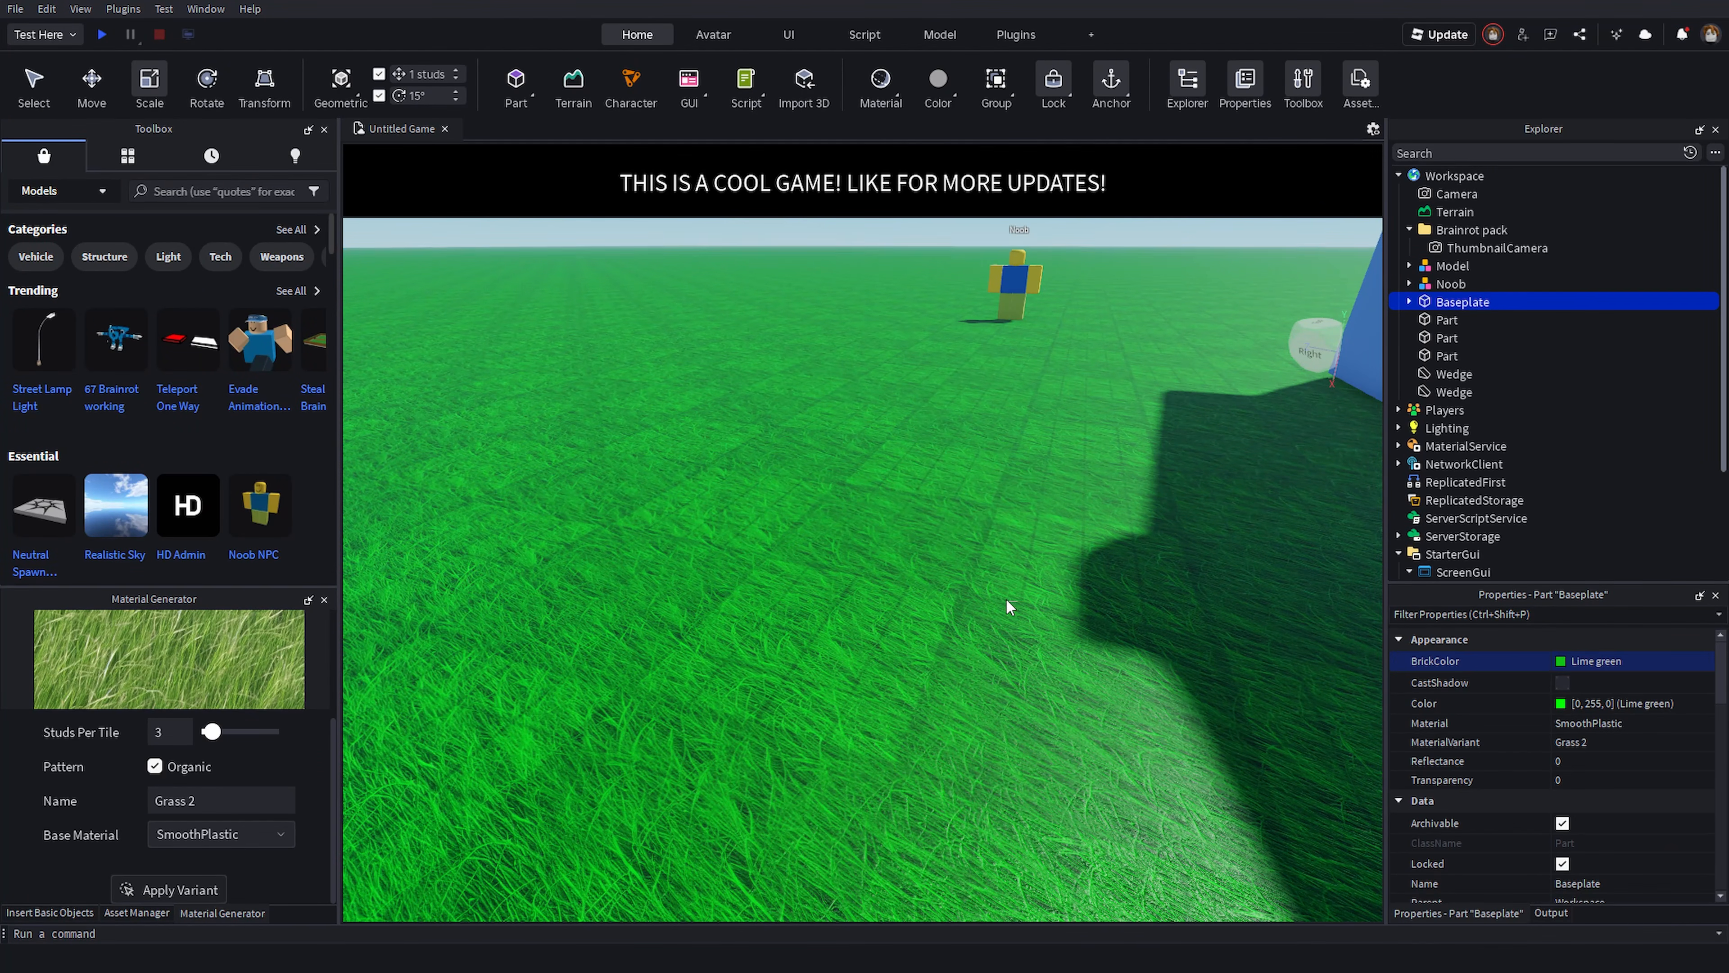
- Fly the camera around the grassy baseplate and house to inspect the new ground material
left_click(1008, 602)
right_click_drag(1010, 594, 1010, 595)
key("w")
right_click_drag(1135, 343, 1145, 333)
key("s")
right_click_drag(807, 539, 806, 539)
scroll(258, 787, "up", 3)
key("s")
key("w")
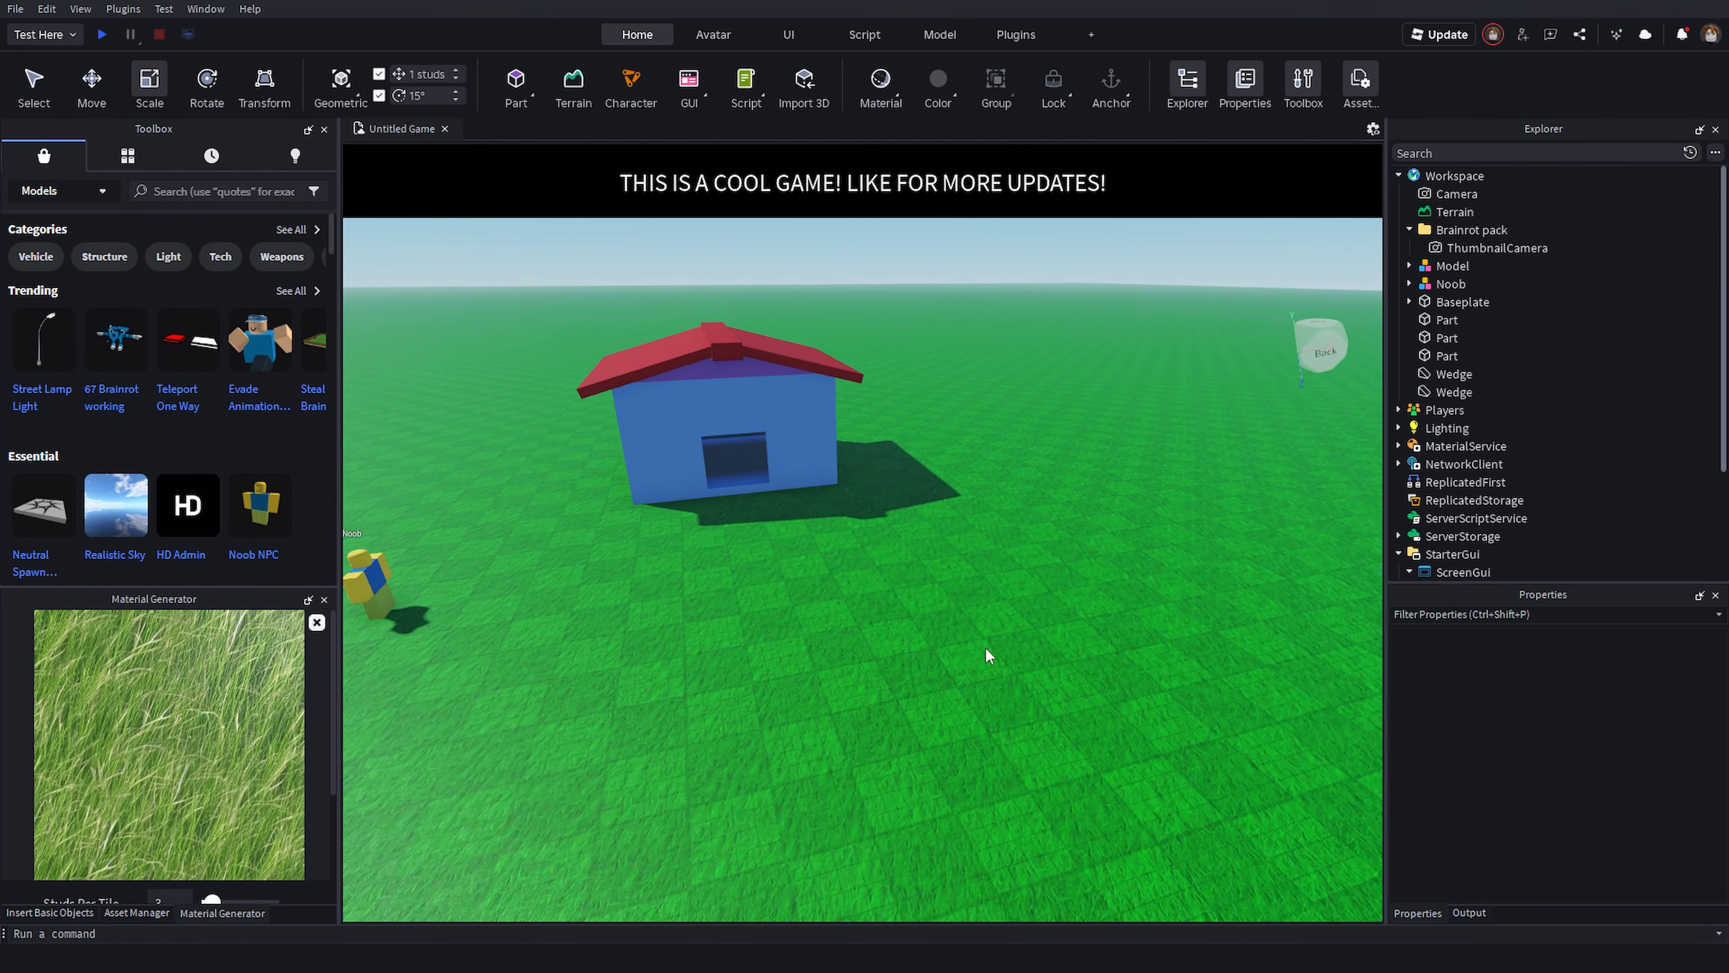
right_click_drag(985, 646, 975, 630)
key("w")
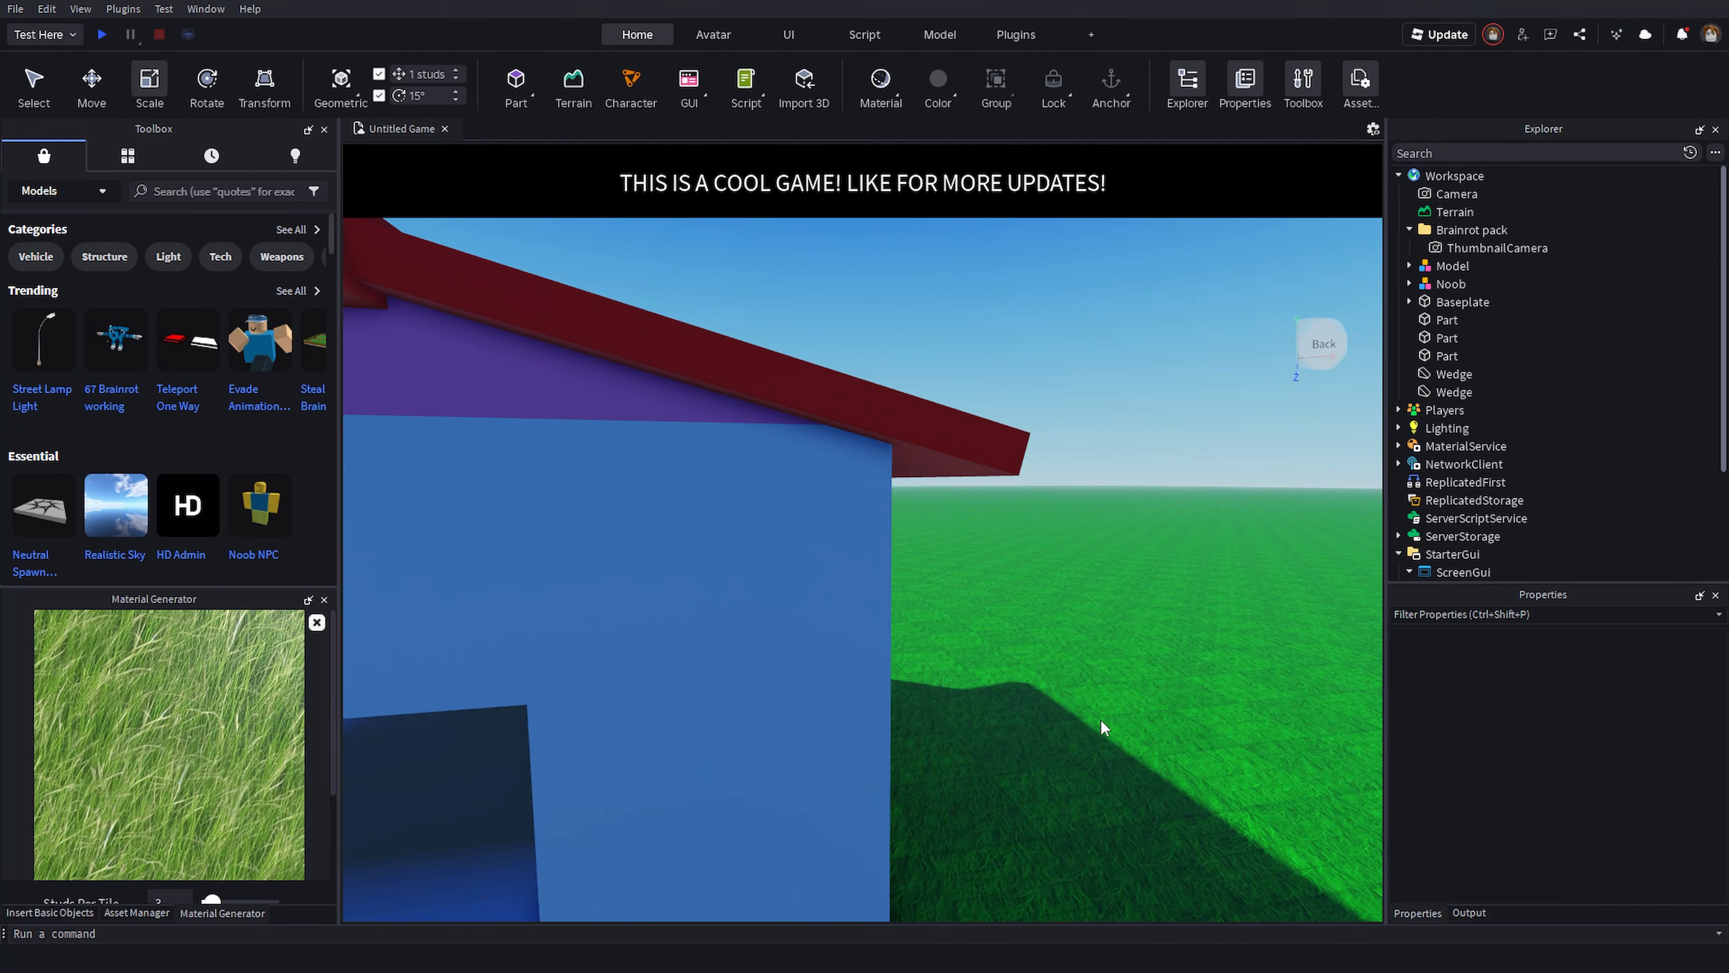
key("w")
right_click_drag(1127, 670, 1126, 687)
key("d")
key("d")
key("w")
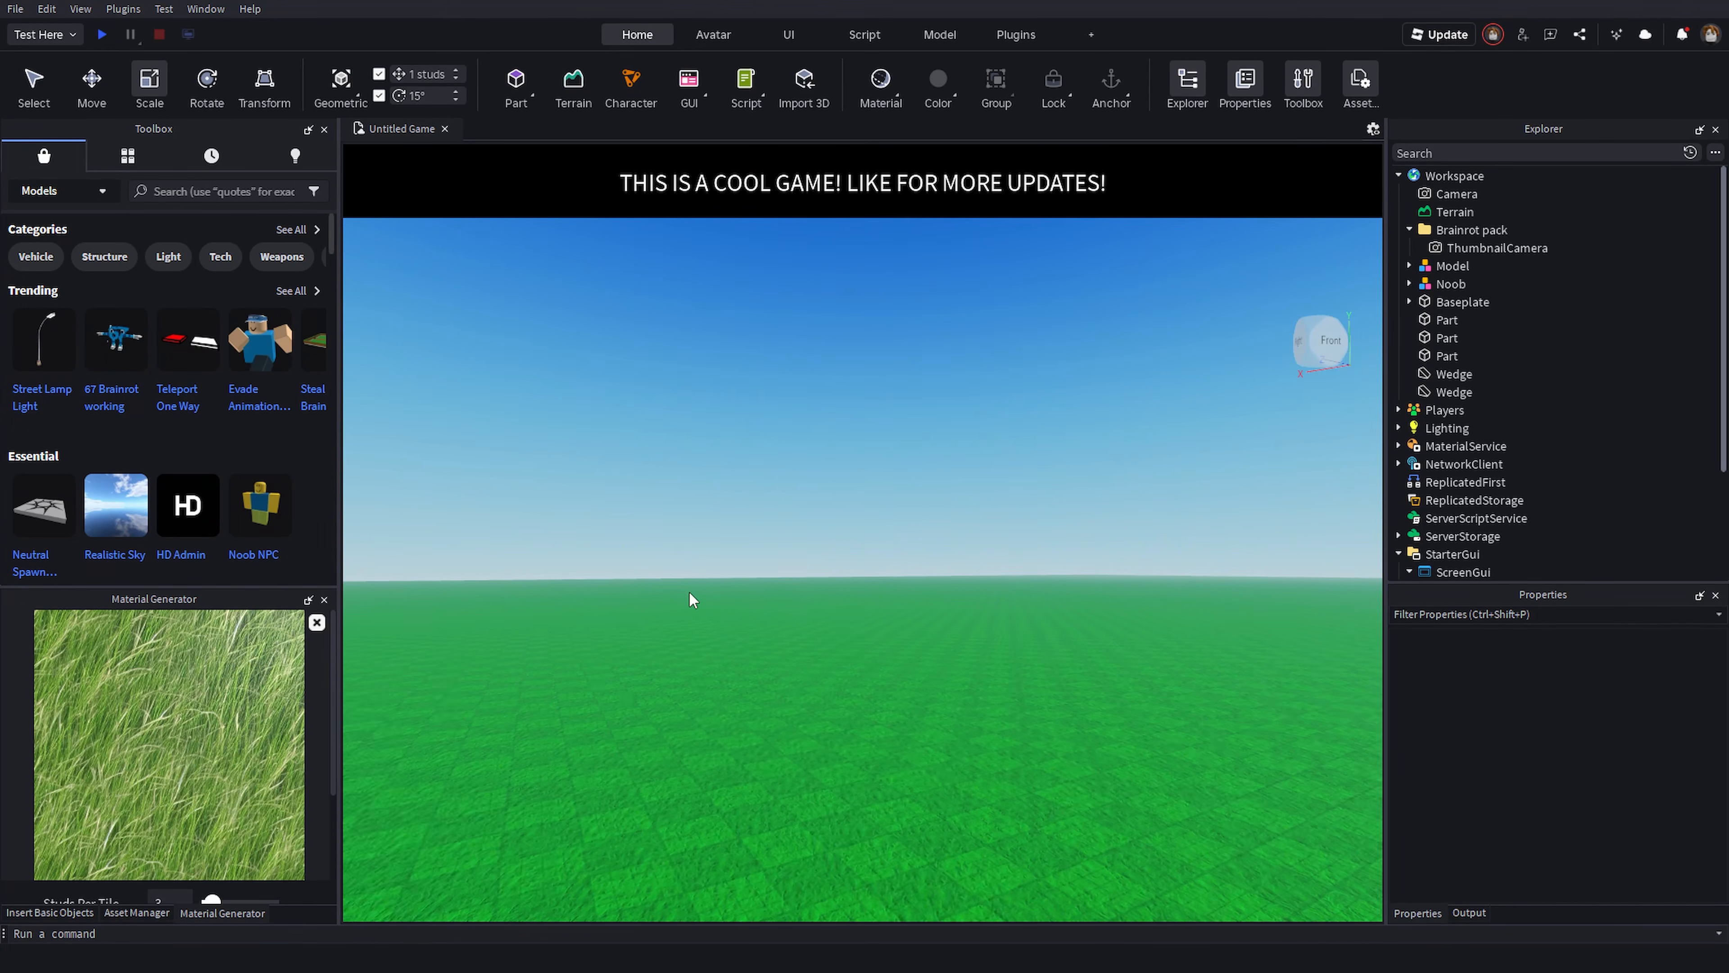
right_click_drag(689, 592, 641, 599)
key("w")
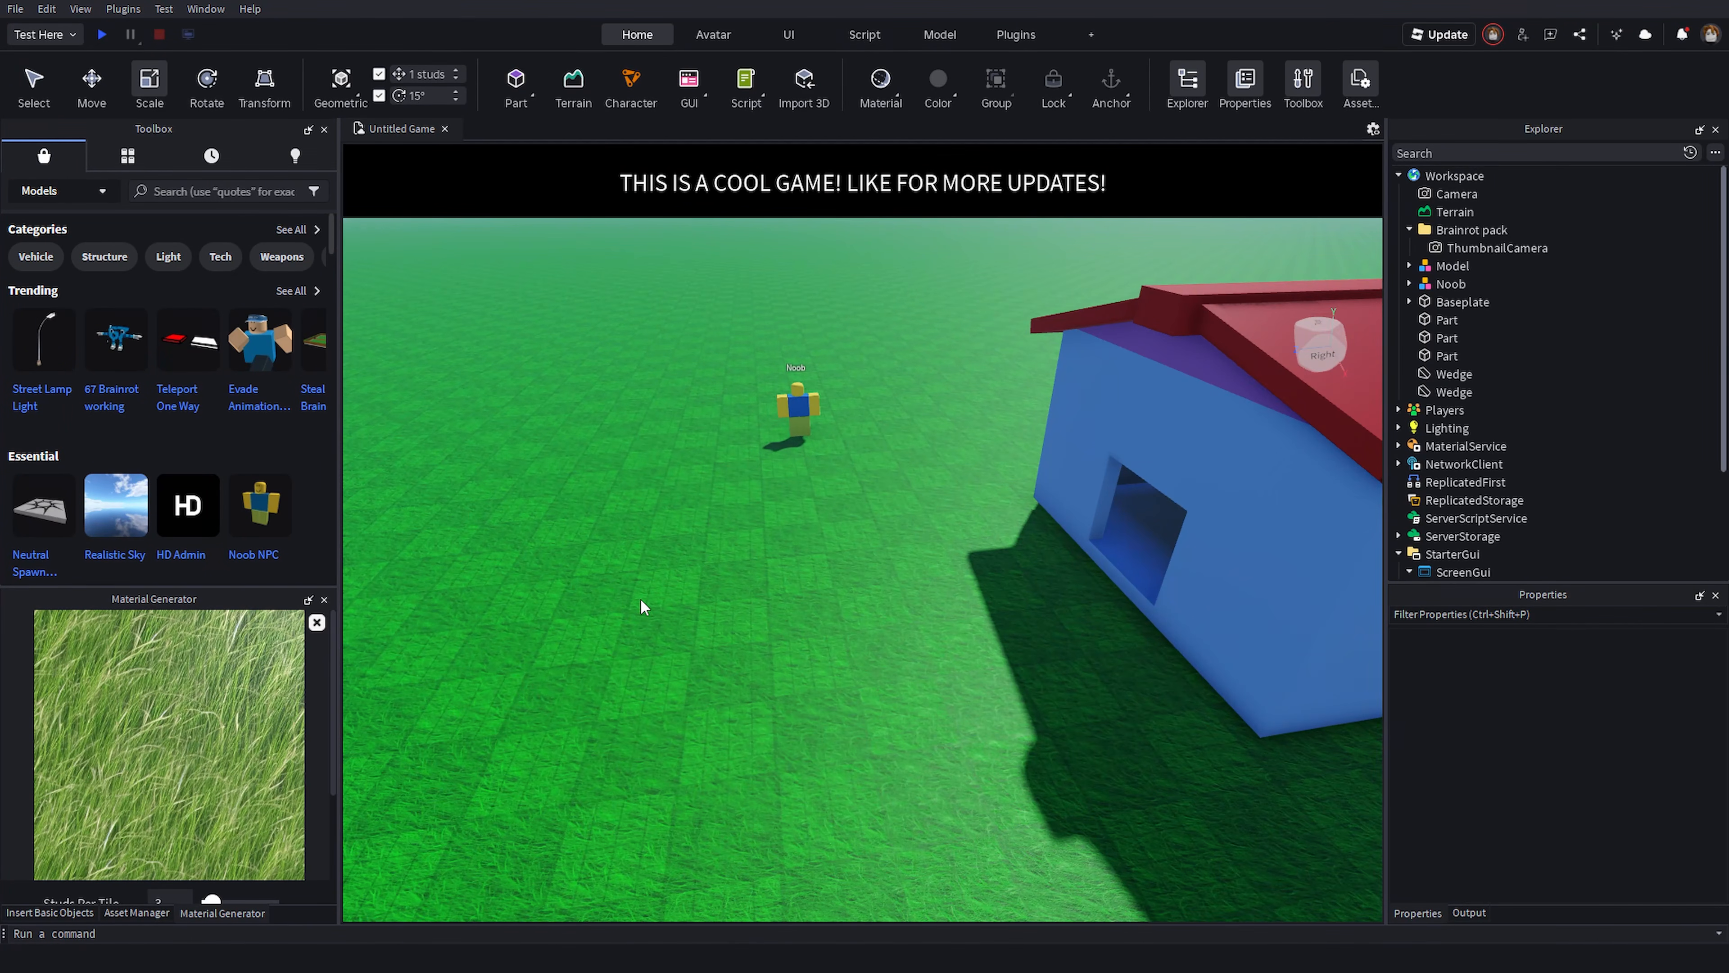
key("w")
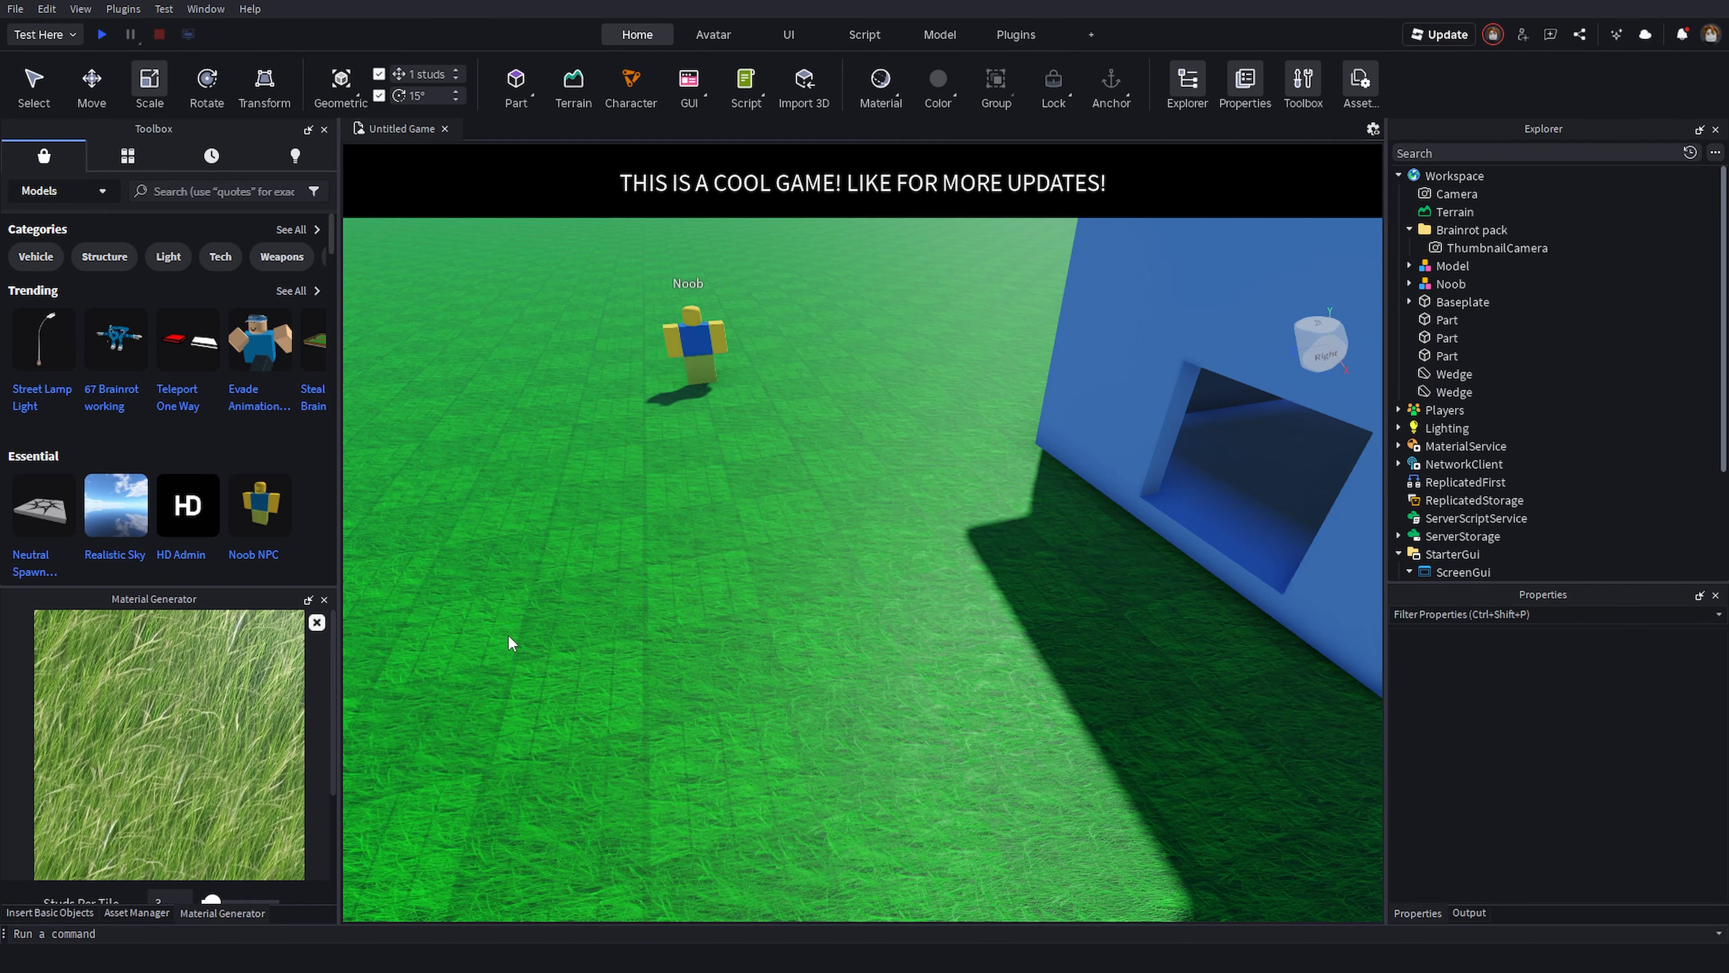
key("w")
right_click_drag(508, 634, 585, 630)
- Search the Toolbox for sword and insert the Sword model into the scene
left_click(218, 192)
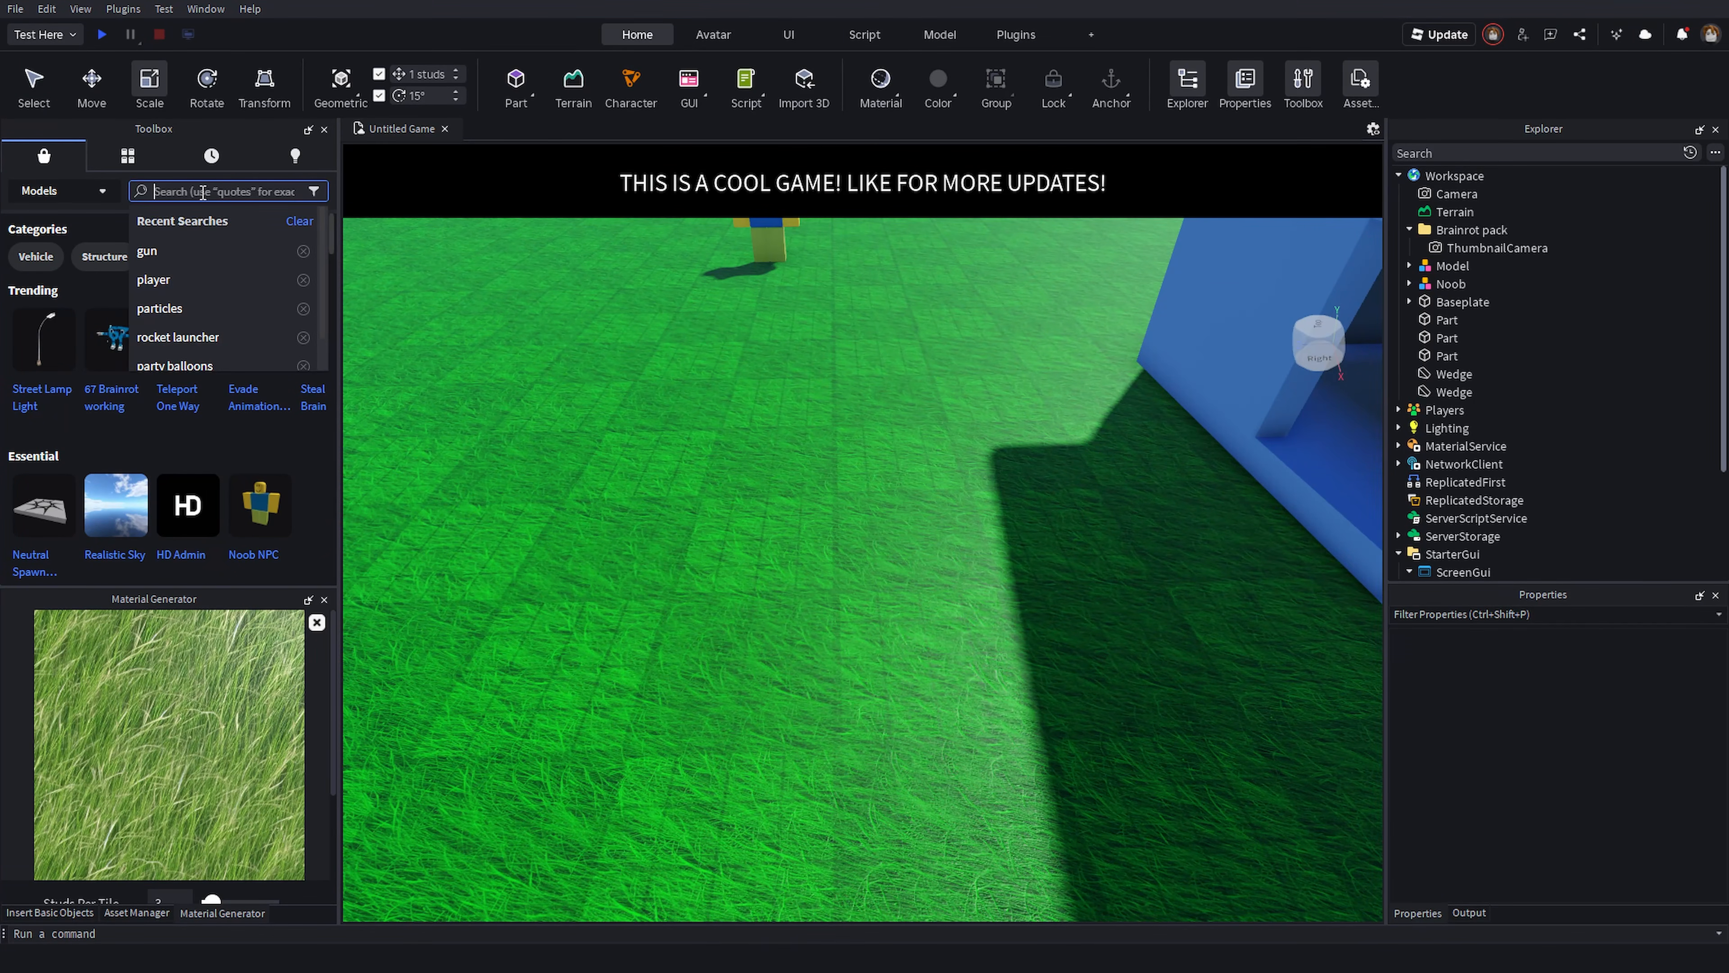
type("sword")
key("Return")
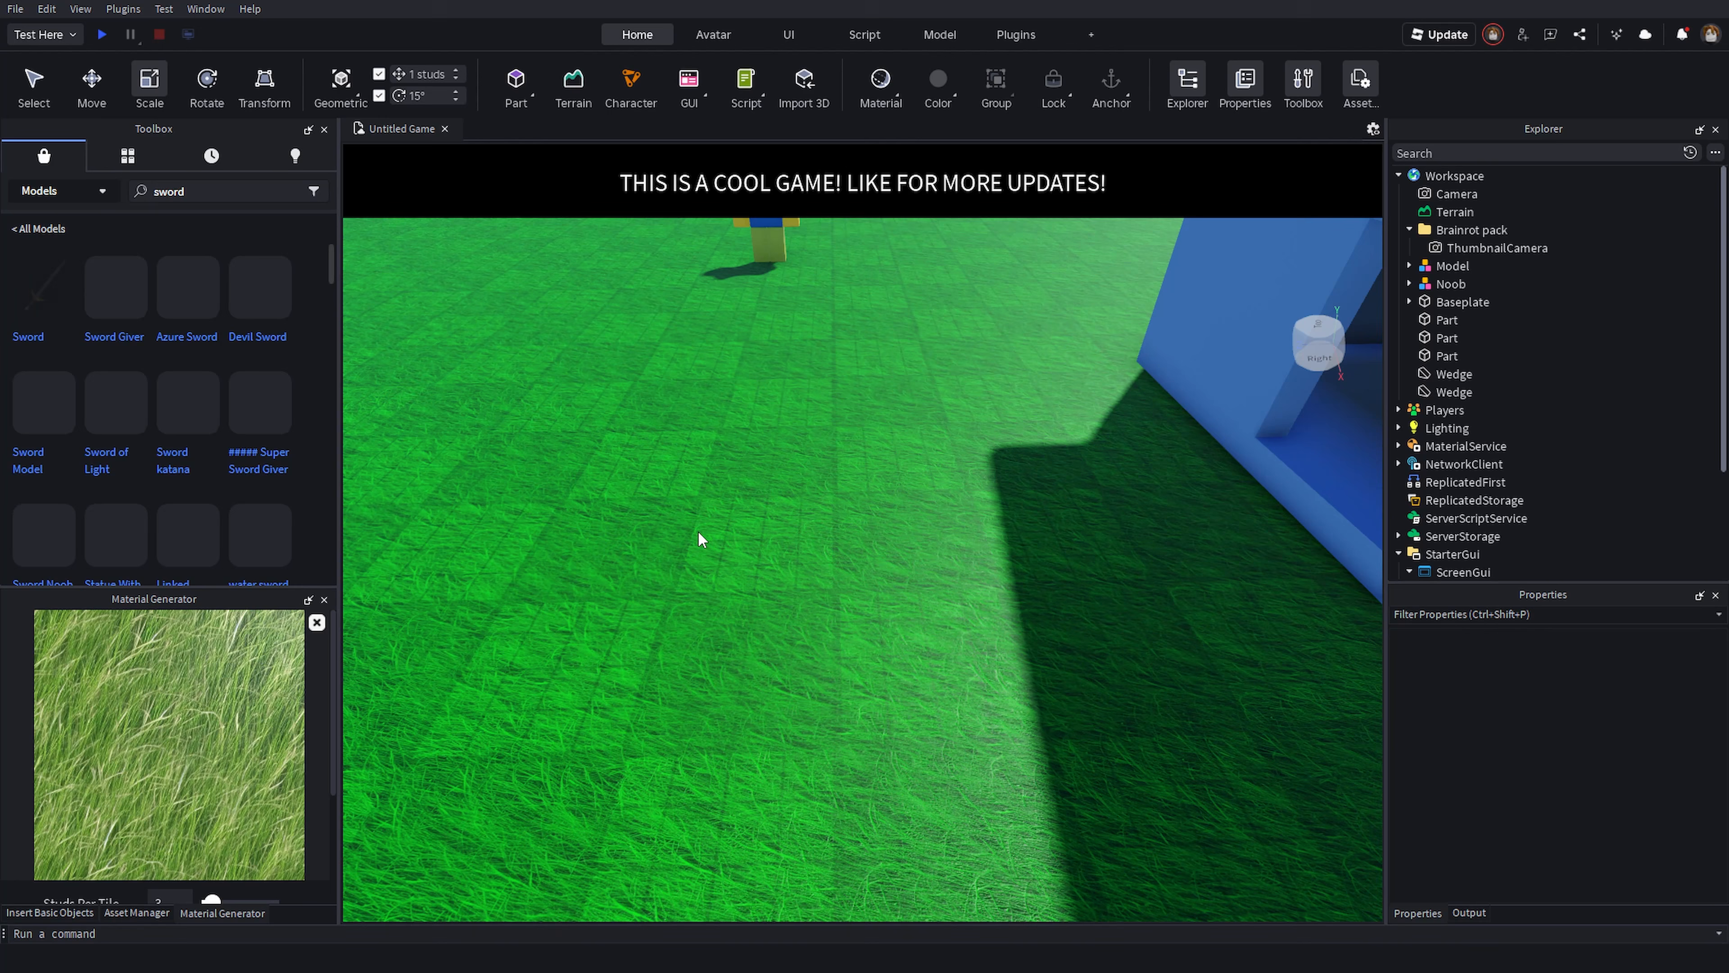
left_click_drag(49, 297, 573, 489)
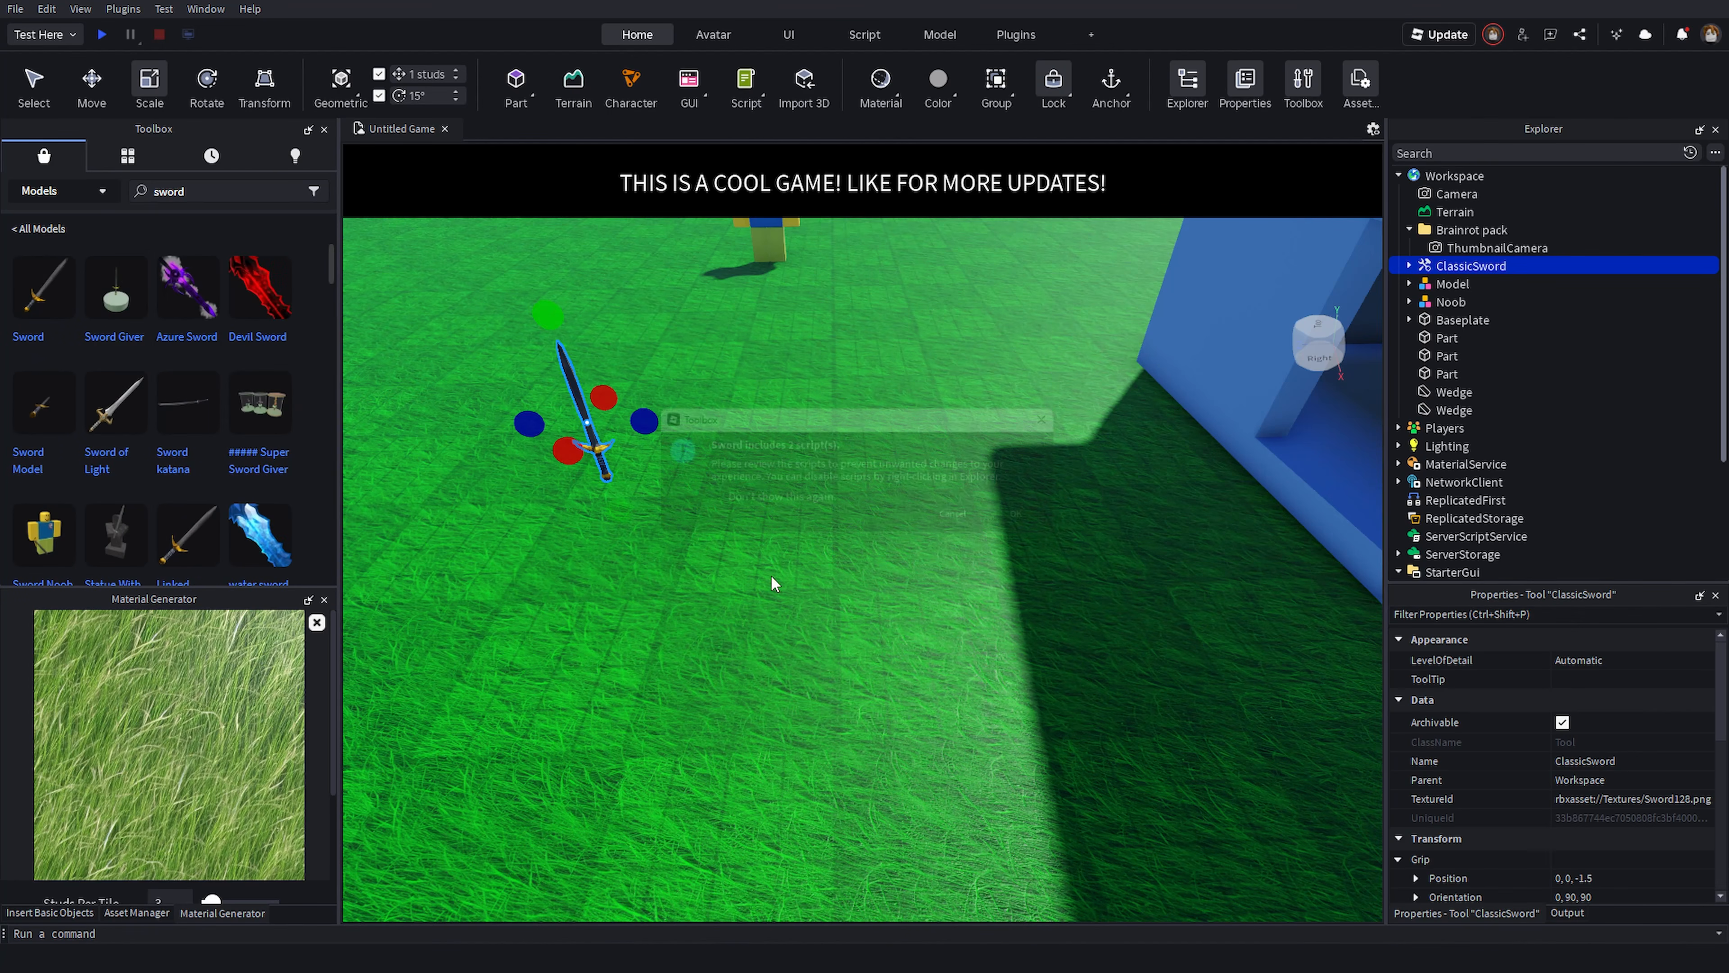
left_click(1040, 524)
left_click(1036, 523)
key("w")
right_click_drag(1036, 523, 887, 557)
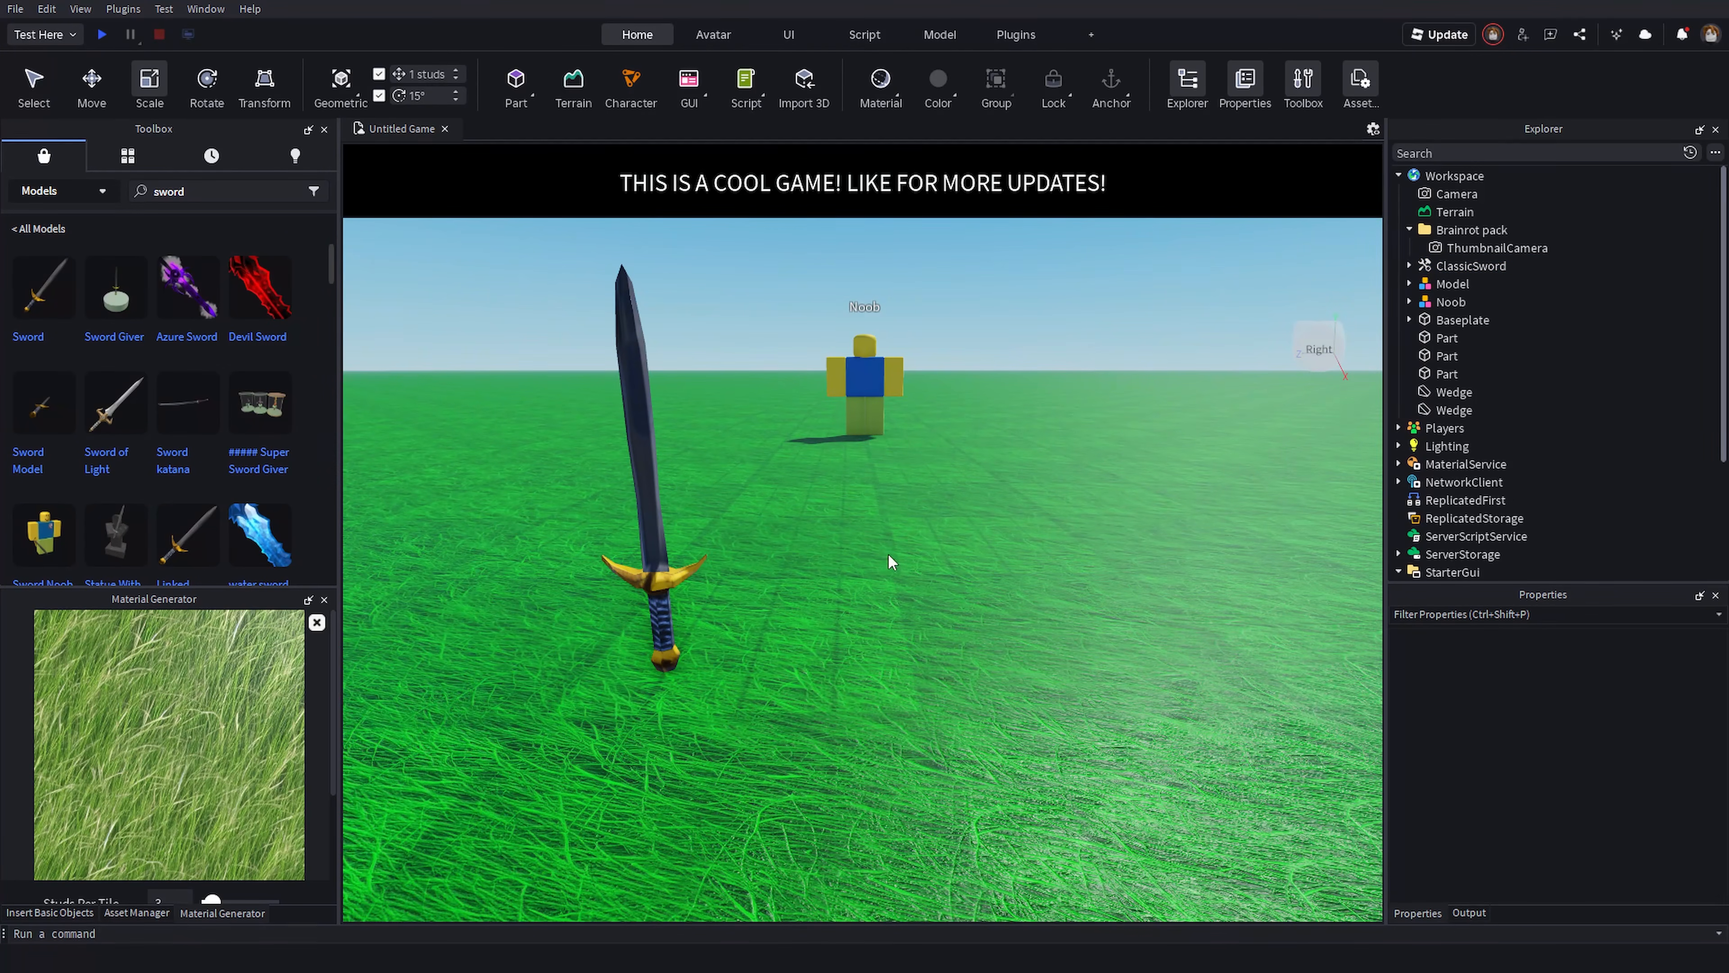
- Expand the ClassicSword and its Handle in the Explorer, then delete the ClassicSword
left_click(1409, 266)
left_click(1421, 338)
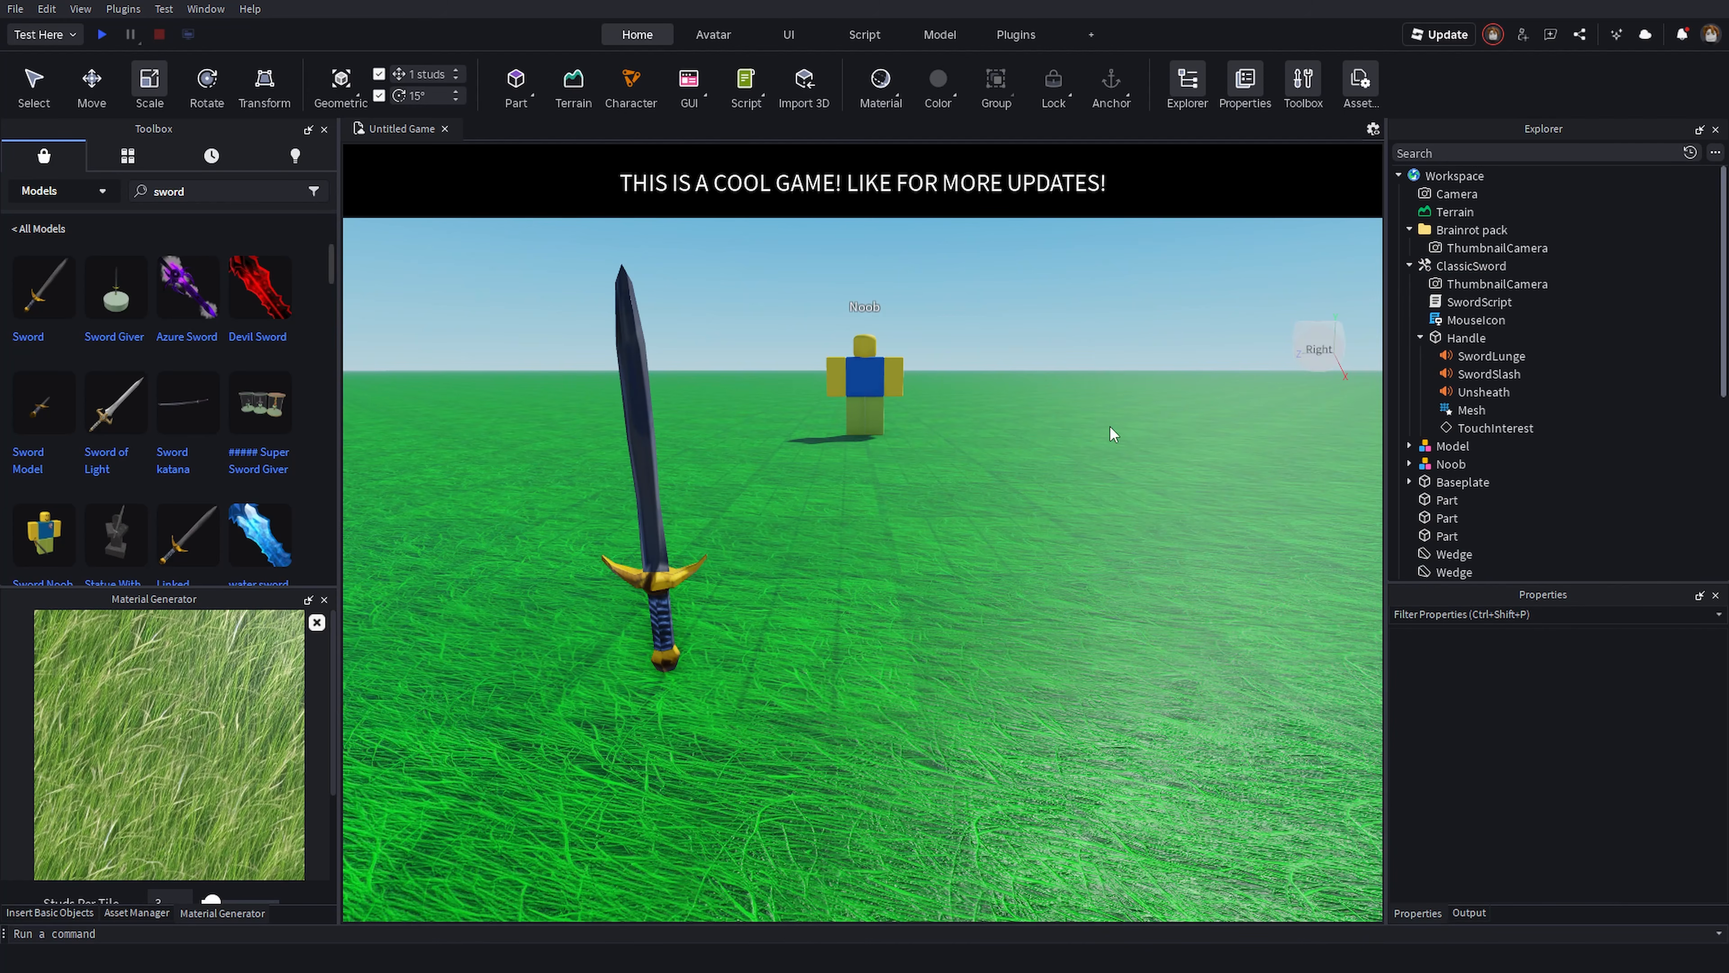
left_click(37, 108)
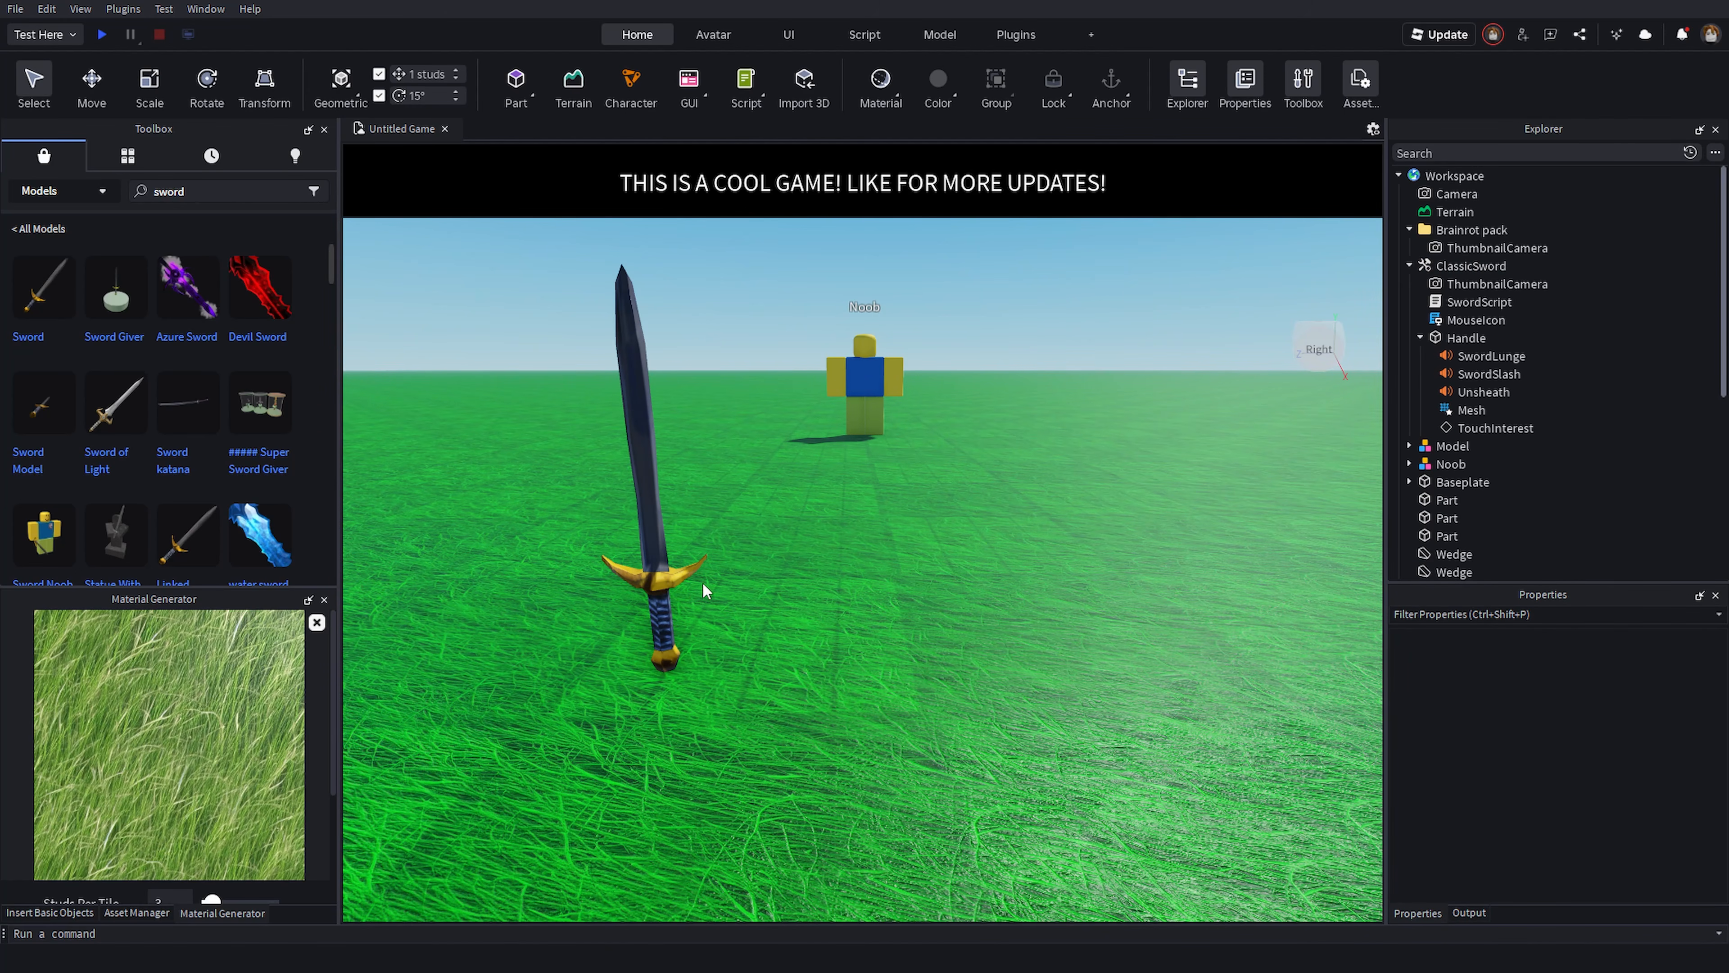
left_click(1470, 266)
key("Delete")
- Insert the Sword Model from the sword search results onto the grass
scroll(552, 378, "up", 5)
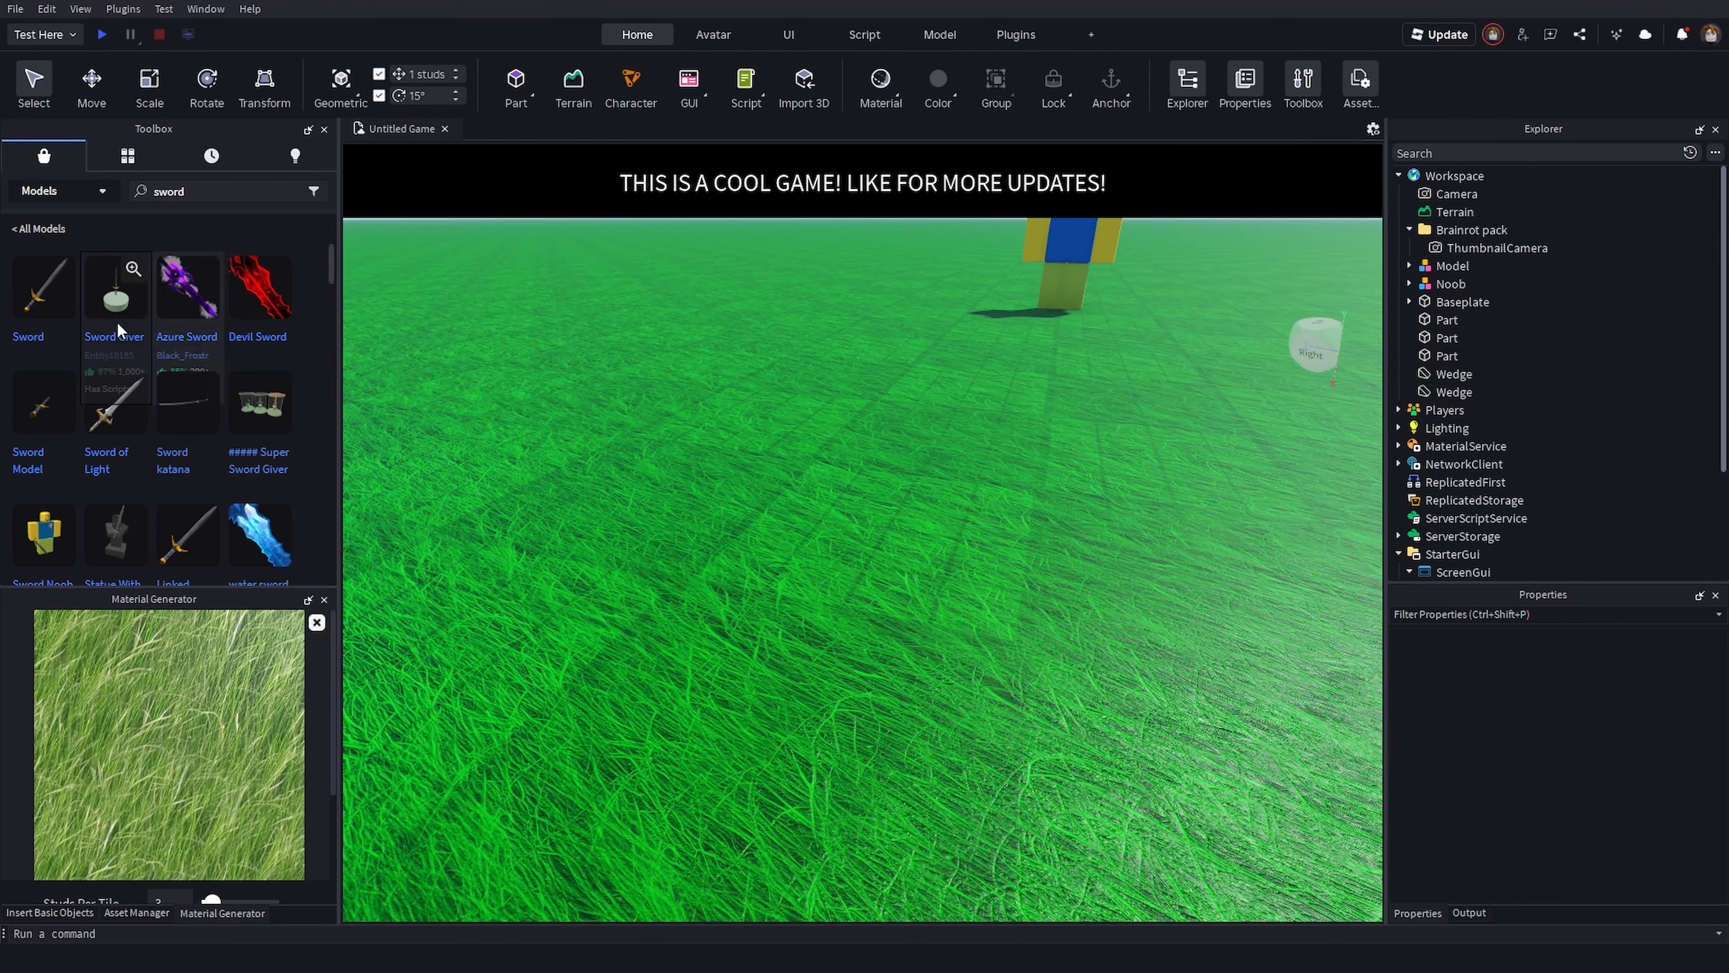
left_click_drag(42, 416, 703, 552)
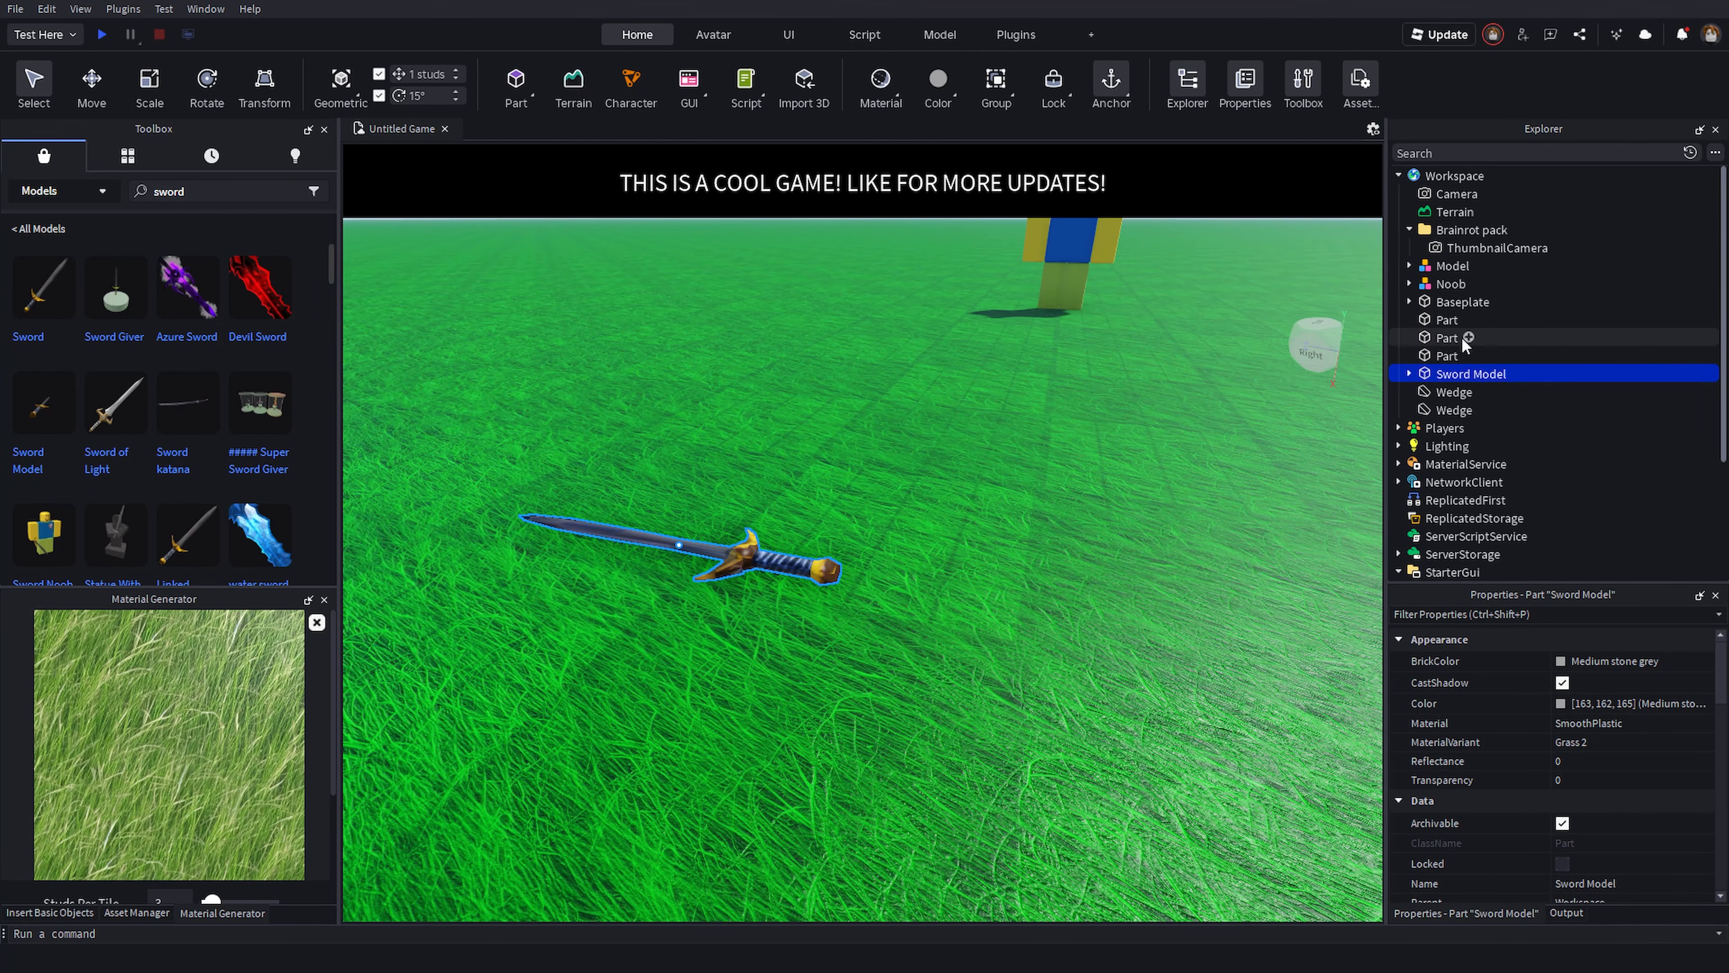
- Delete the Sword Model from the workspace
left_click(1408, 373)
key("Delete")
- Insert the Linked Sword from the sword results, accept the scripts notice, and delete it again
right_click_drag(505, 436, 509, 439)
scroll(250, 386, "down", 2)
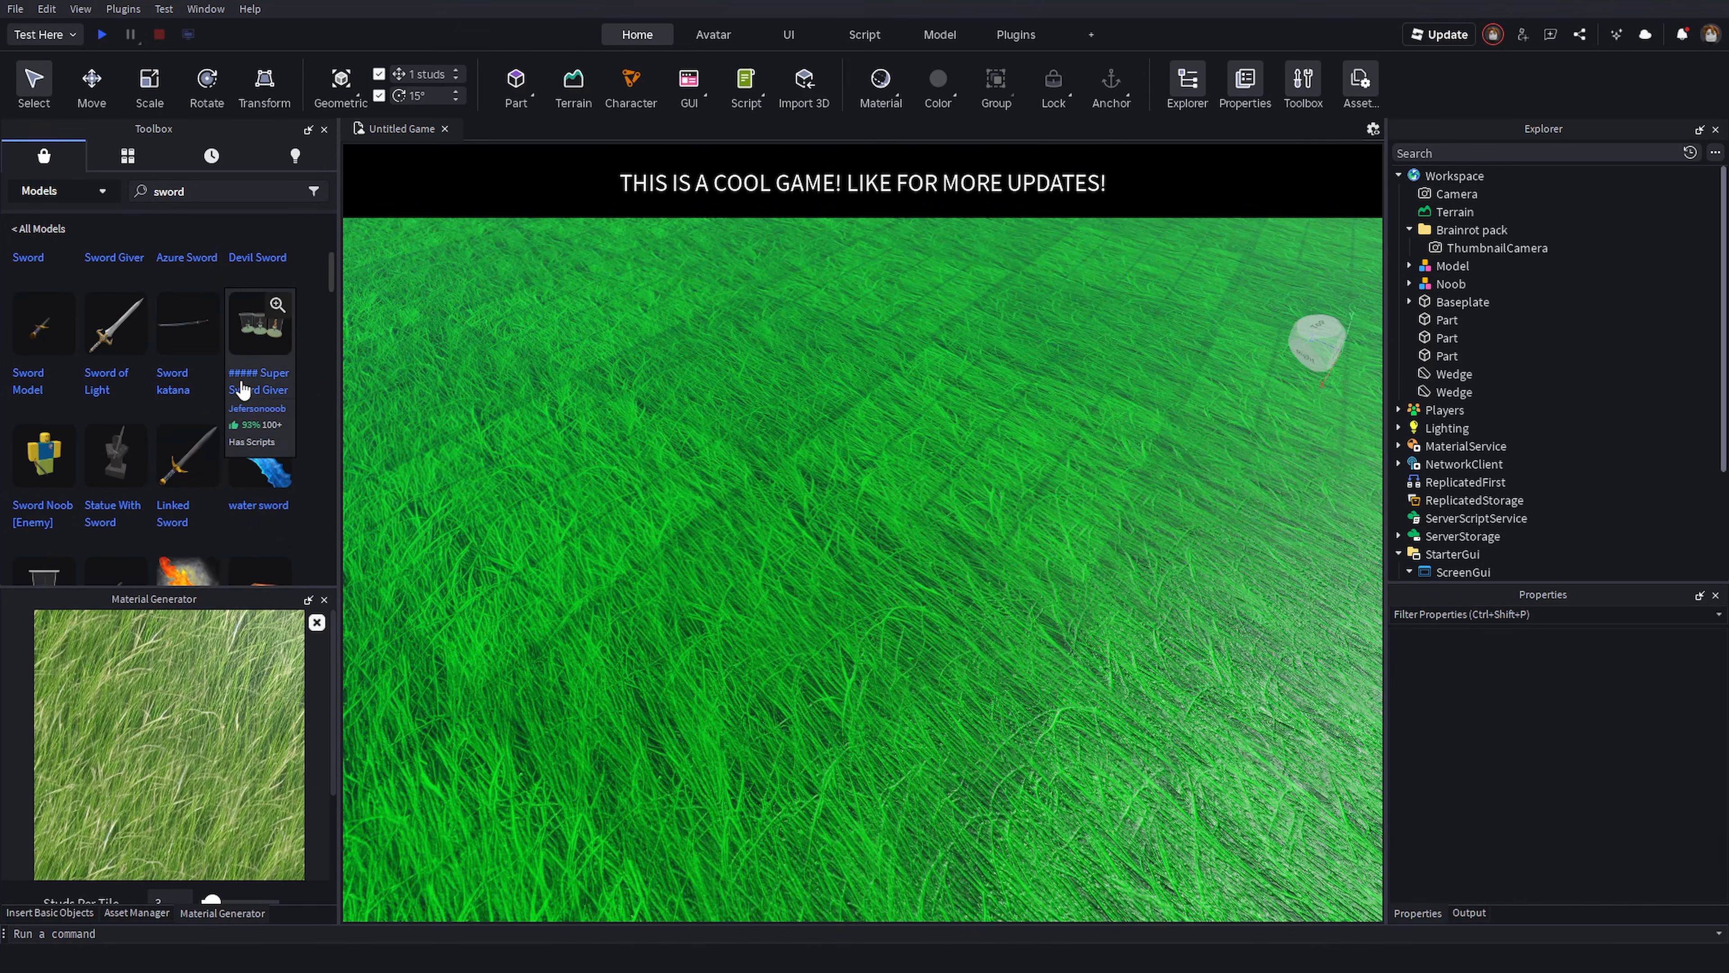
left_click_drag(188, 446, 733, 426)
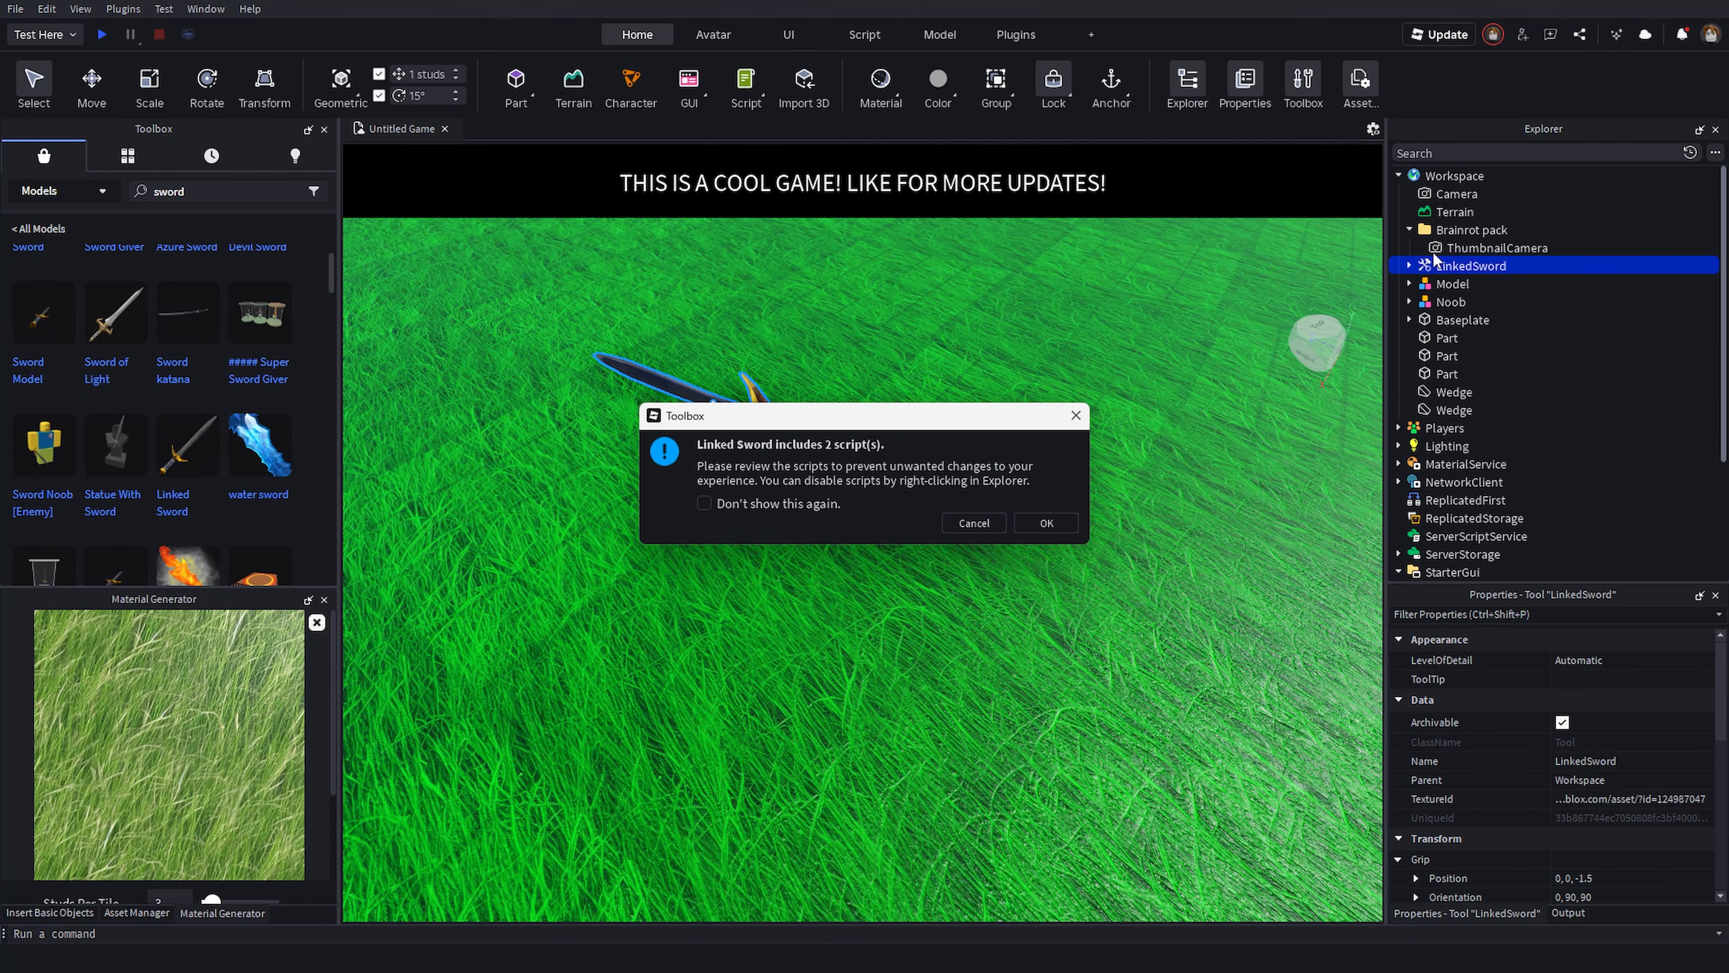
left_click(1074, 523)
left_click(1410, 266)
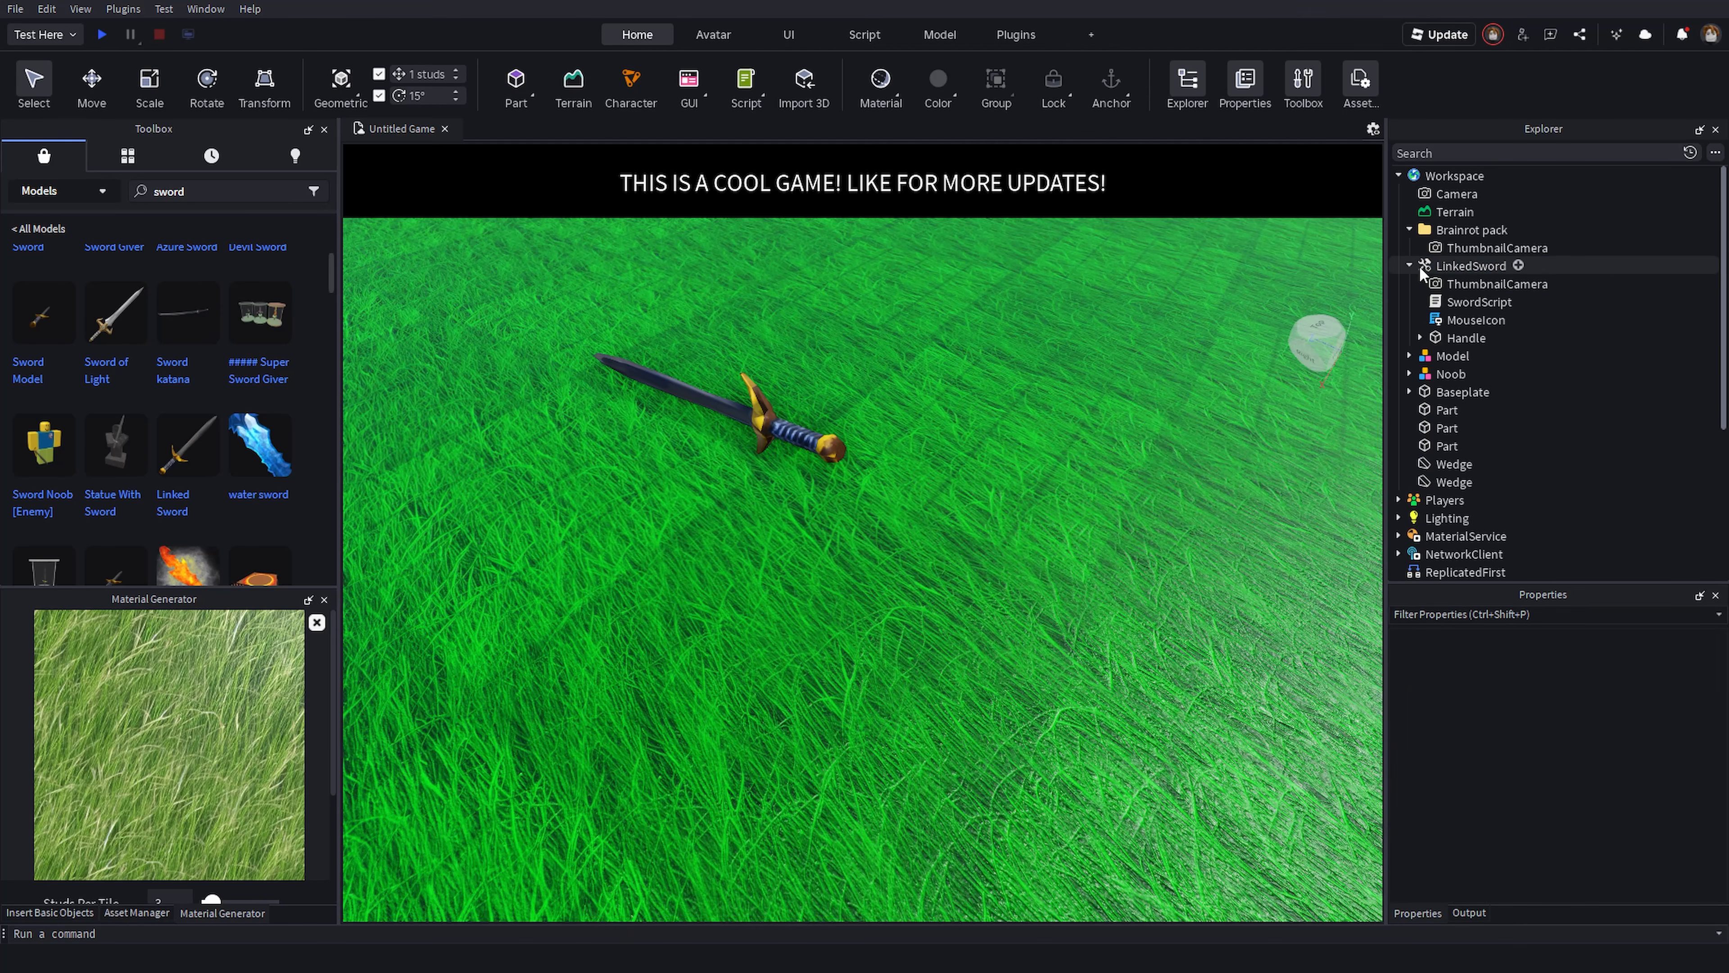
key("Delete")
- Insert the water sword model, accept the scripts notice, and delete it again
scroll(258, 443, "down", 2)
left_click_drag(255, 361, 700, 527)
left_click(1048, 523)
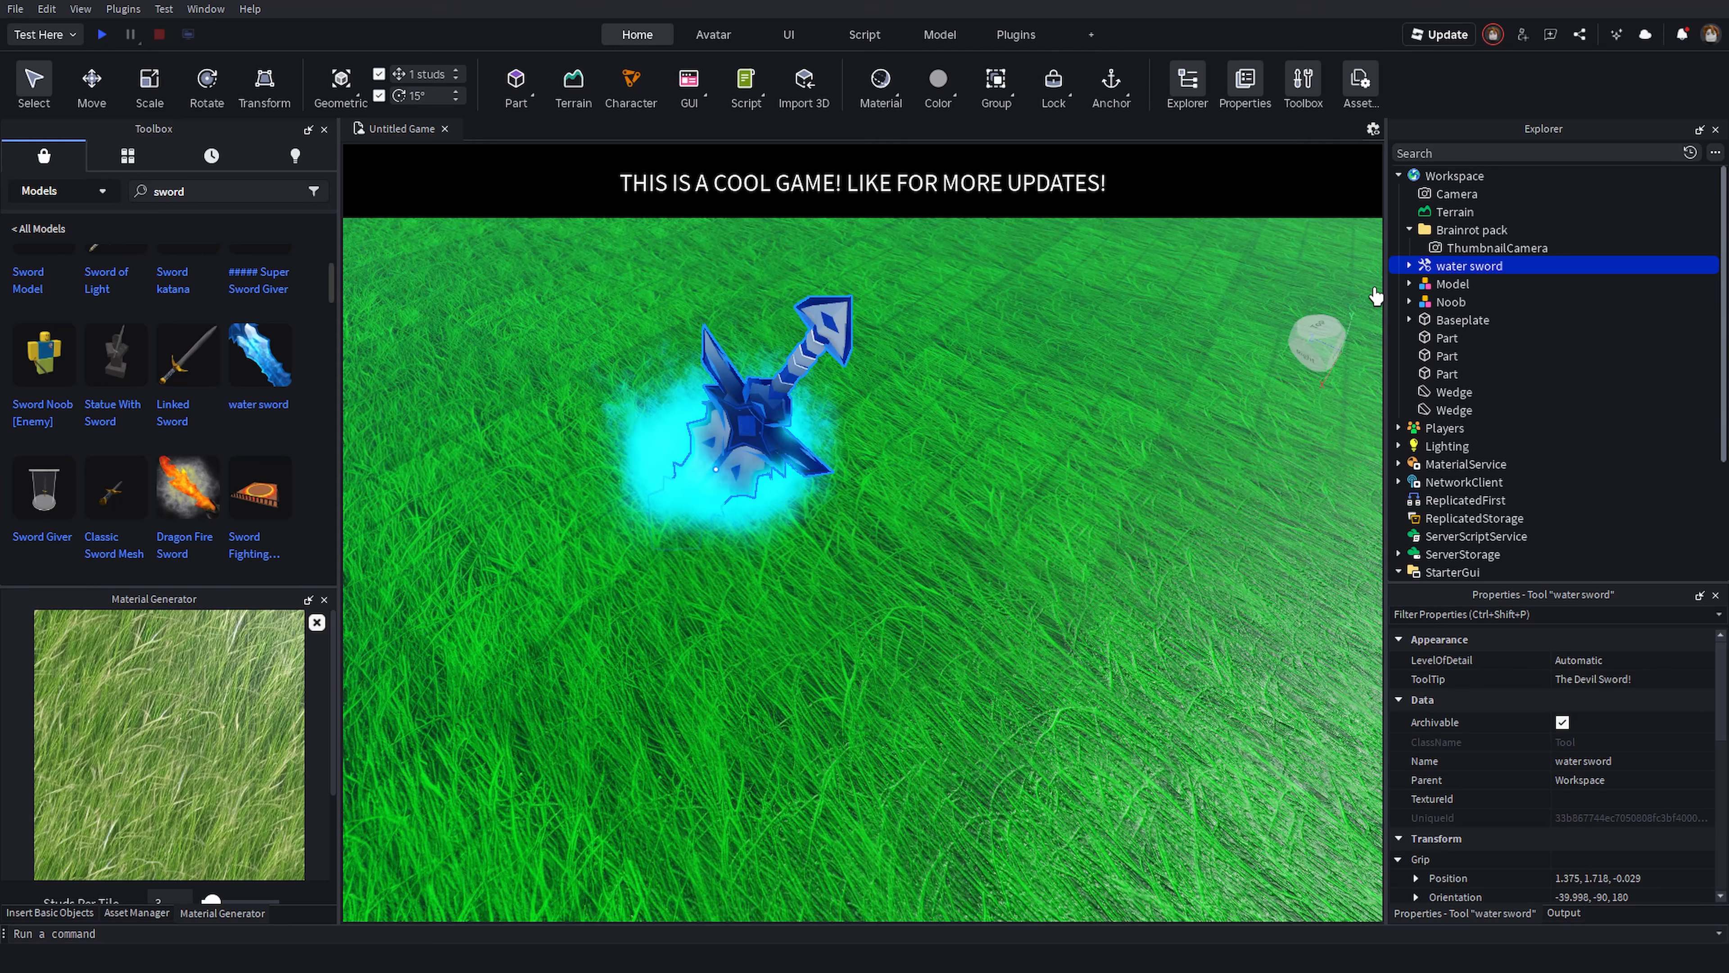
left_click(1410, 265)
key("Delete")
- Insert the Sword with R6 Animation model, accept the scripts notice, and expand the R6Sword tool
scroll(259, 477, "down", 4)
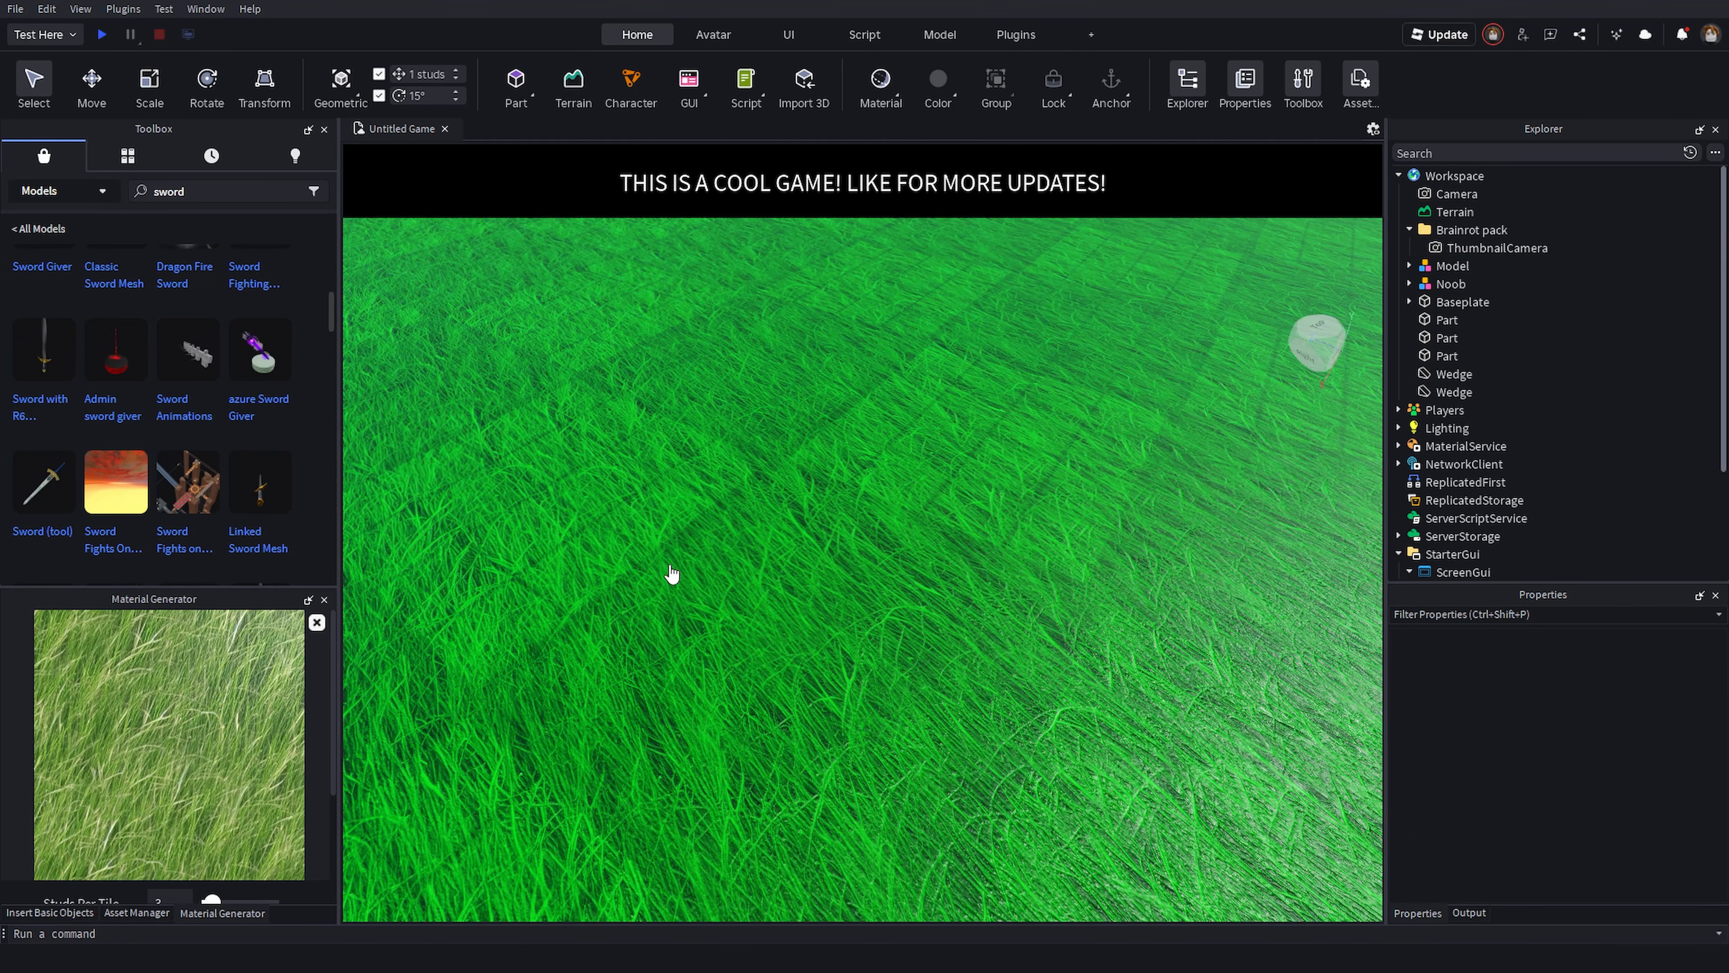
left_click(198, 362)
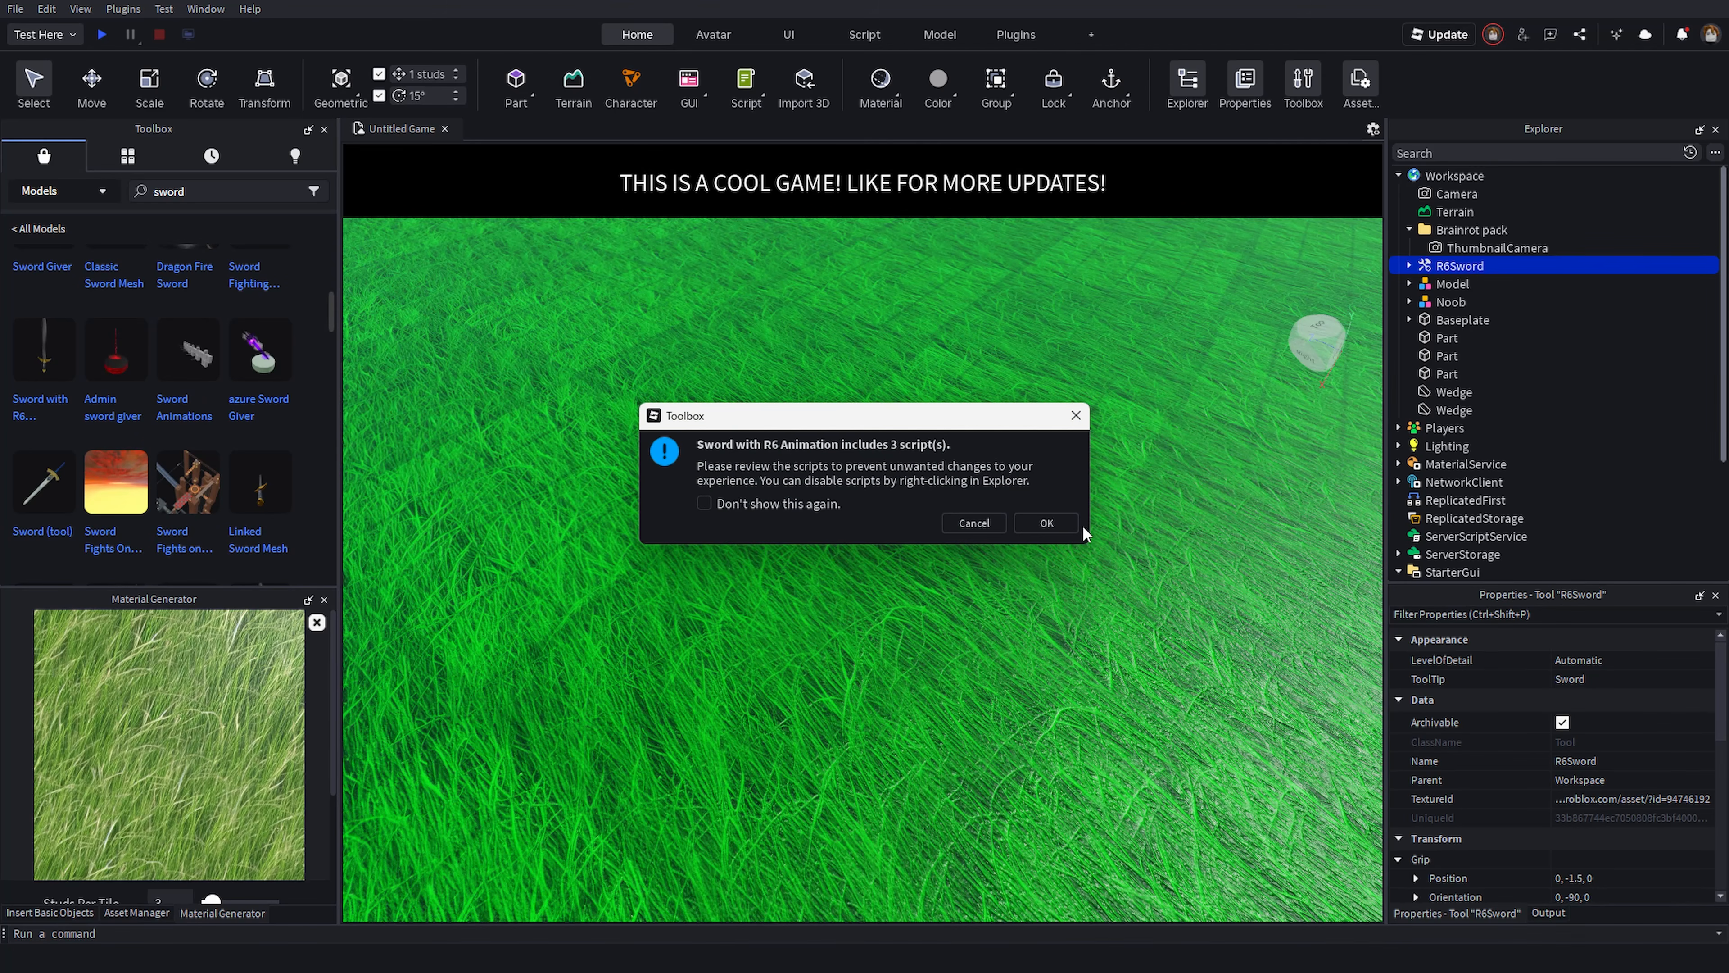
left_click(1072, 521)
left_click(1407, 266)
- Cut the R6Sword's Handle part and paste it directly into Workspace
left_click(1465, 392)
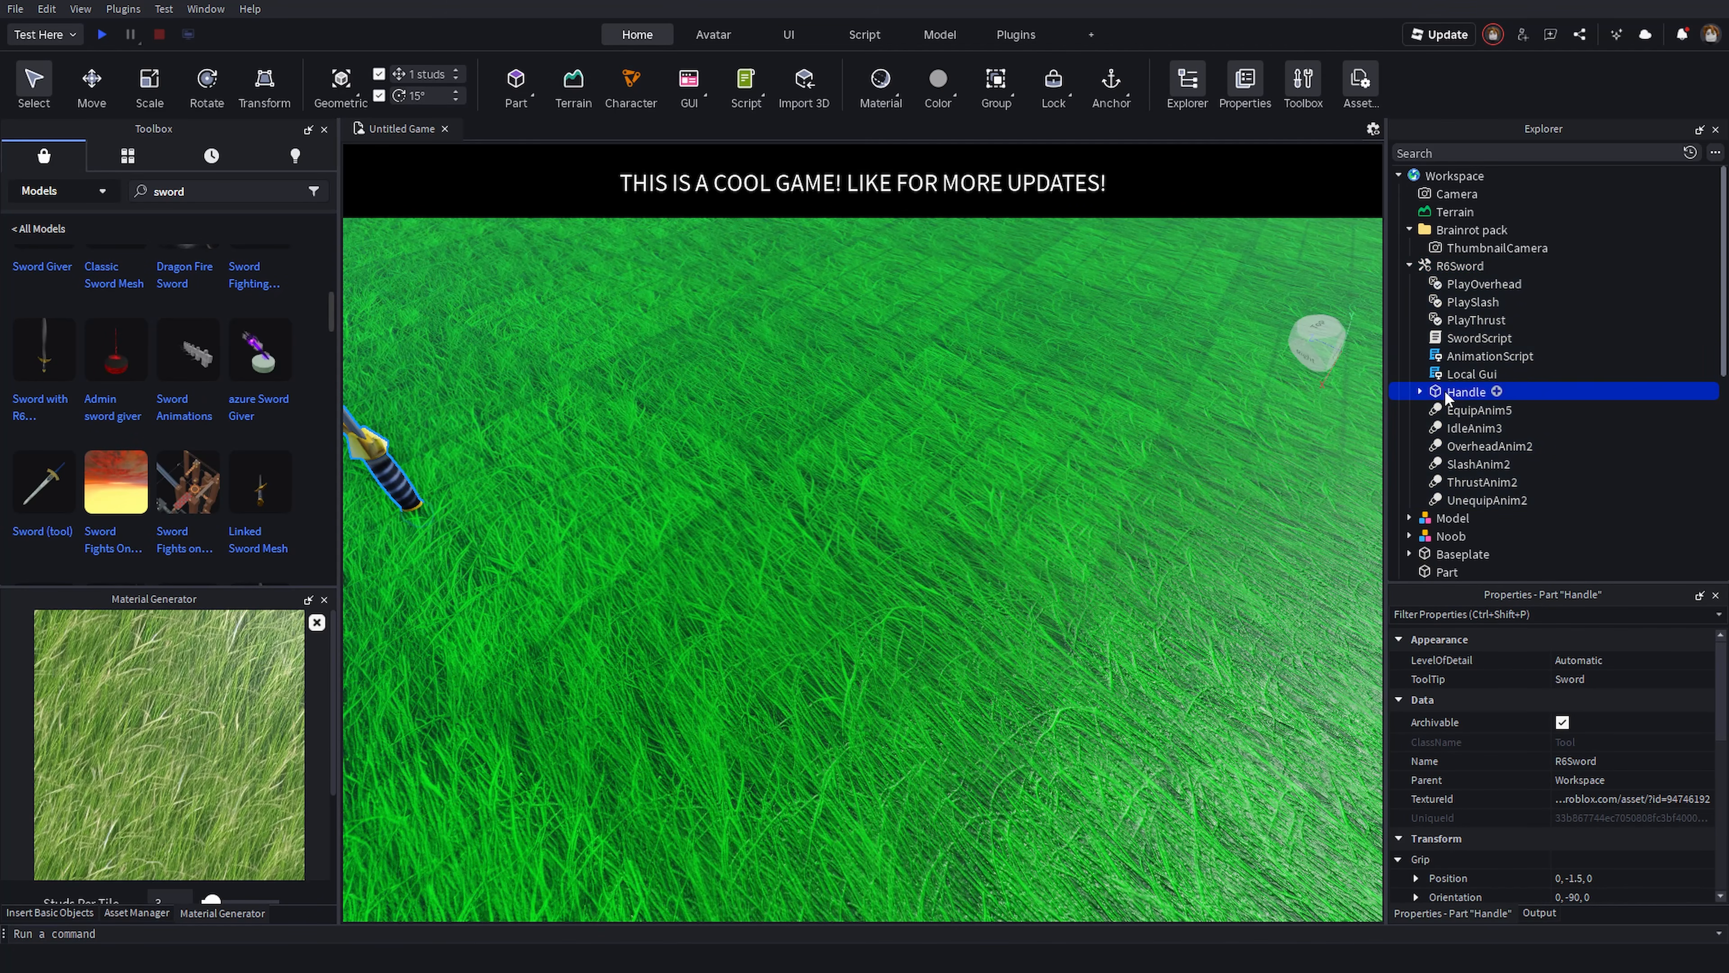
key("f")
key("ctrl+x")
left_click(1444, 175)
key("ctrl+v")
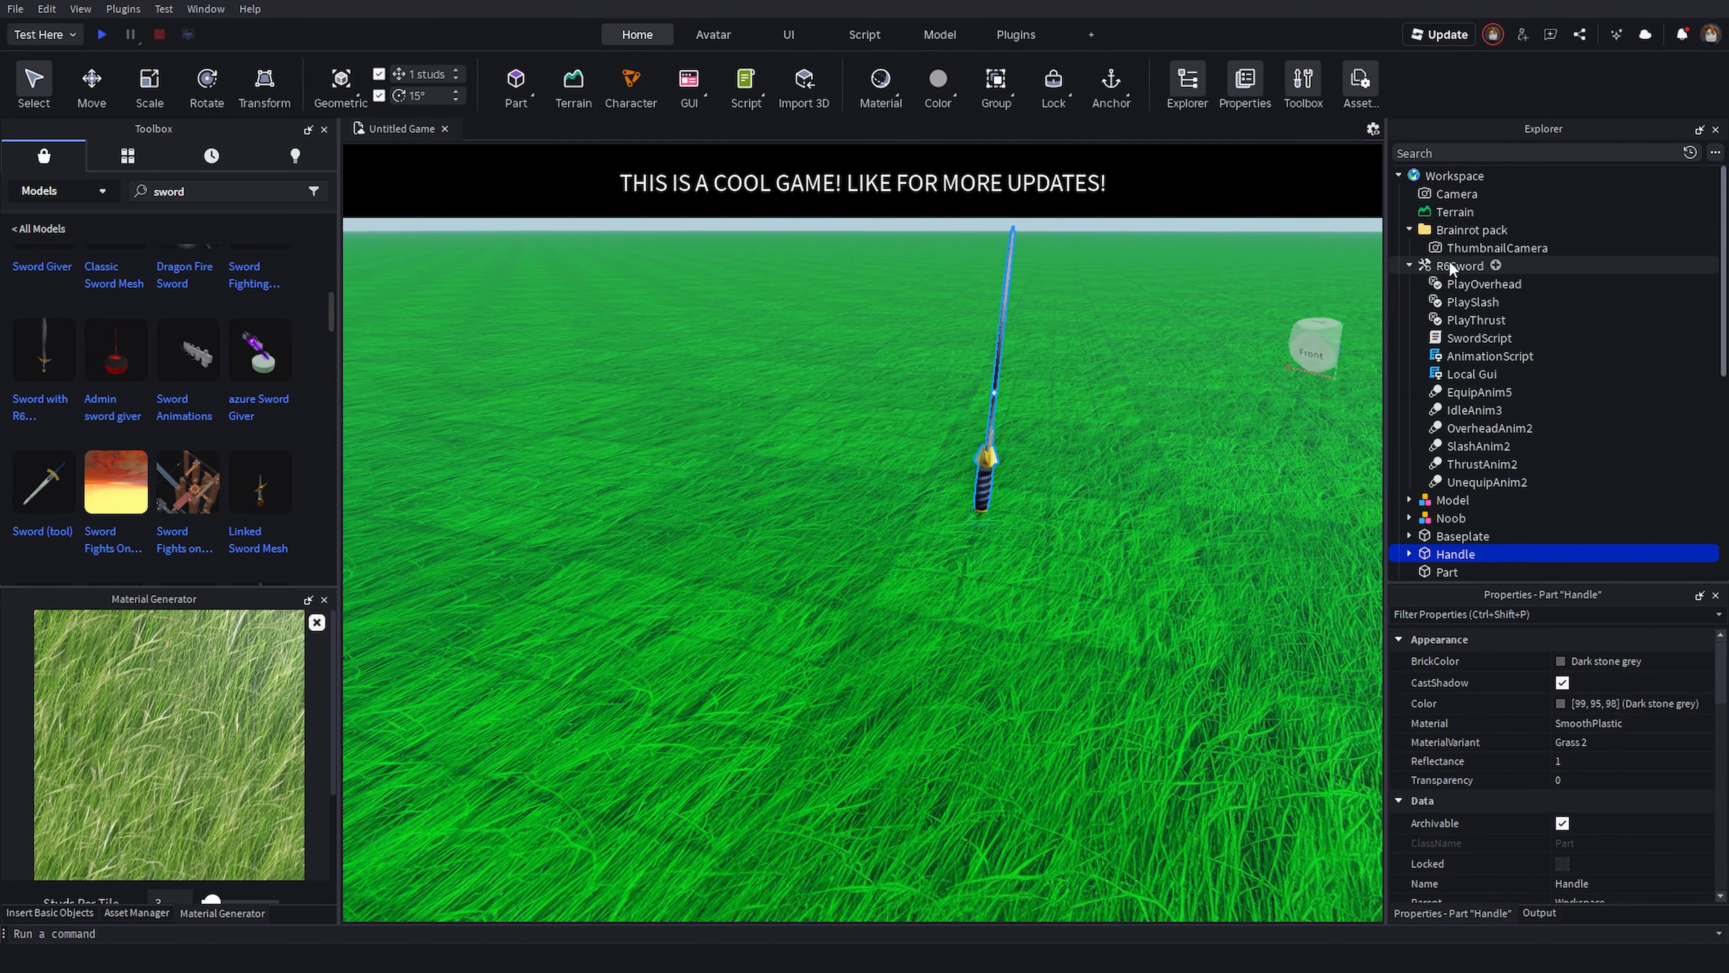
- Delete the remaining R6Sword tool
left_click(1448, 265)
key("Delete")
left_click(112, 913)
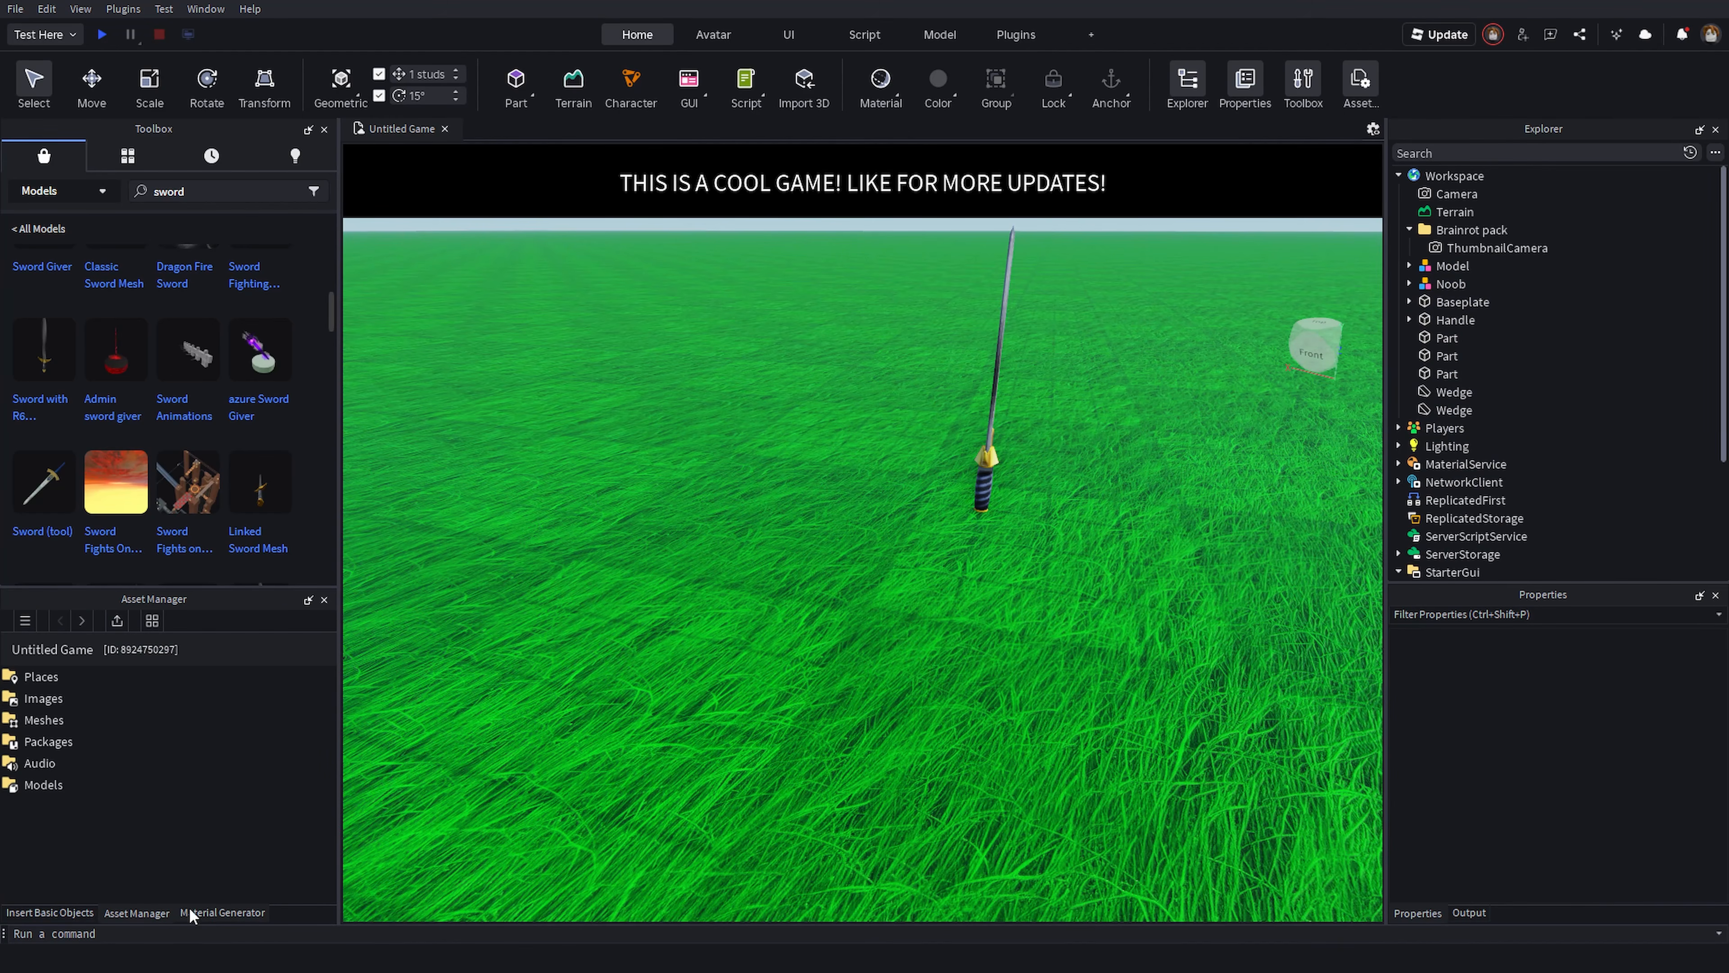
- Insert a MeshPart into the workspace by searching basic objects for meshpa
left_click(51, 912)
type("meshpa")
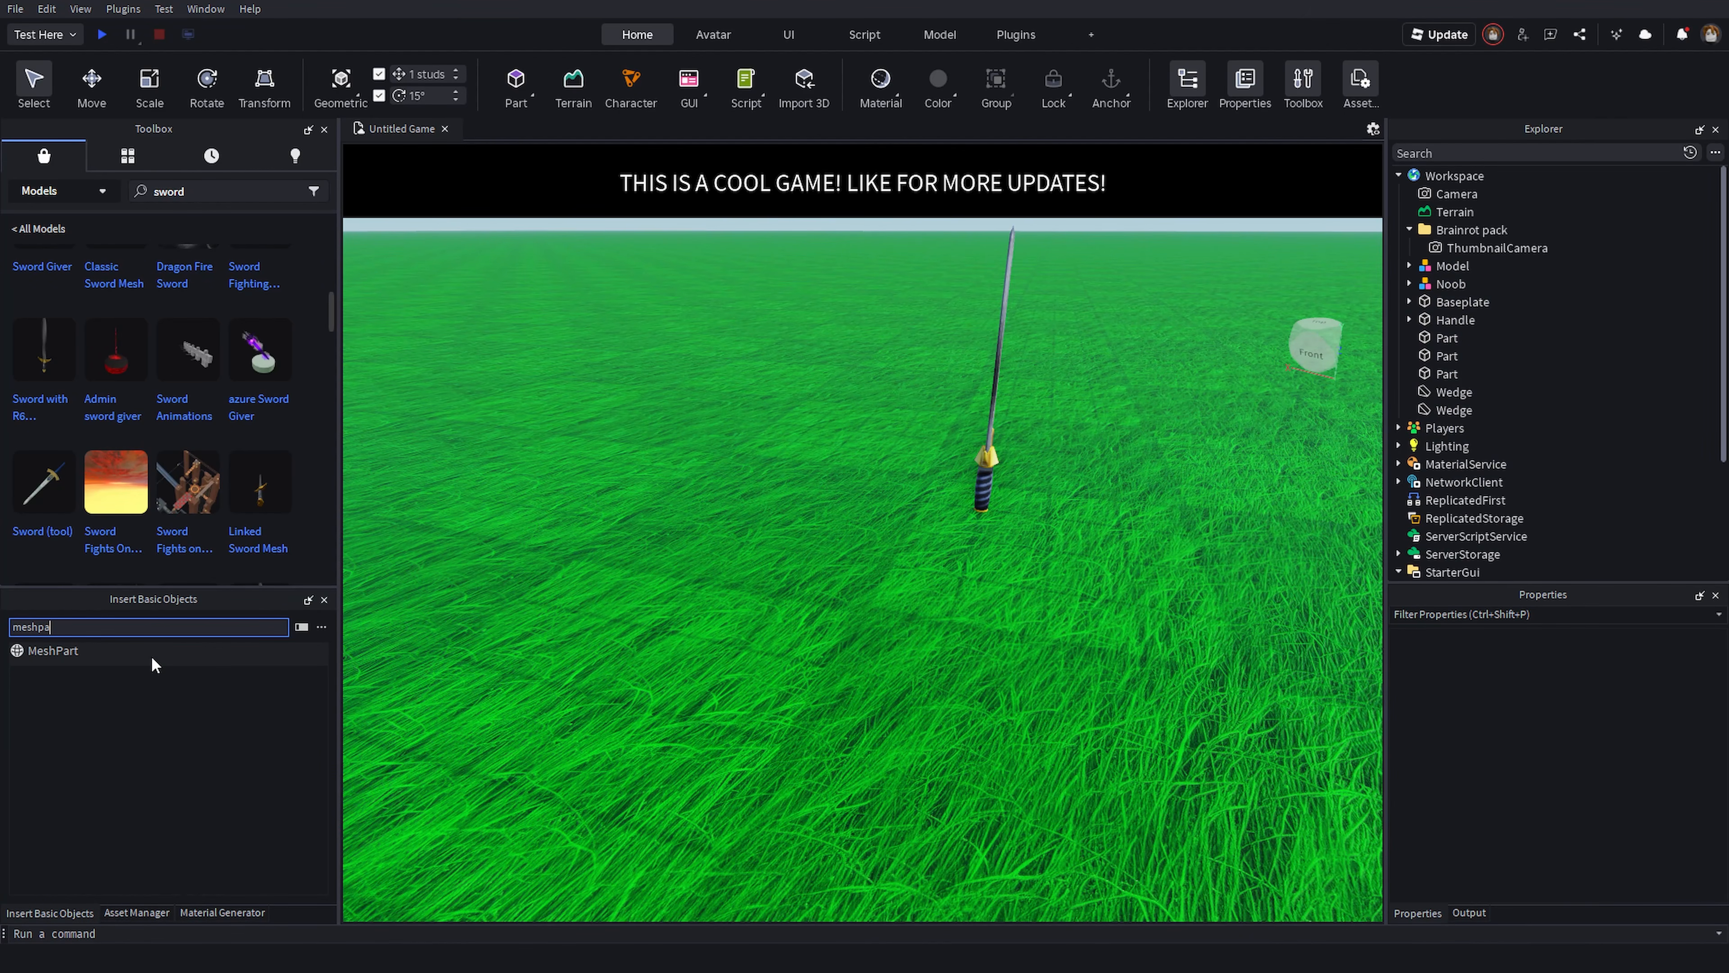
left_click(152, 652)
- Copy the Handle mesh's MeshId and paste it into the new MeshPart's MeshId
left_click(1455, 337)
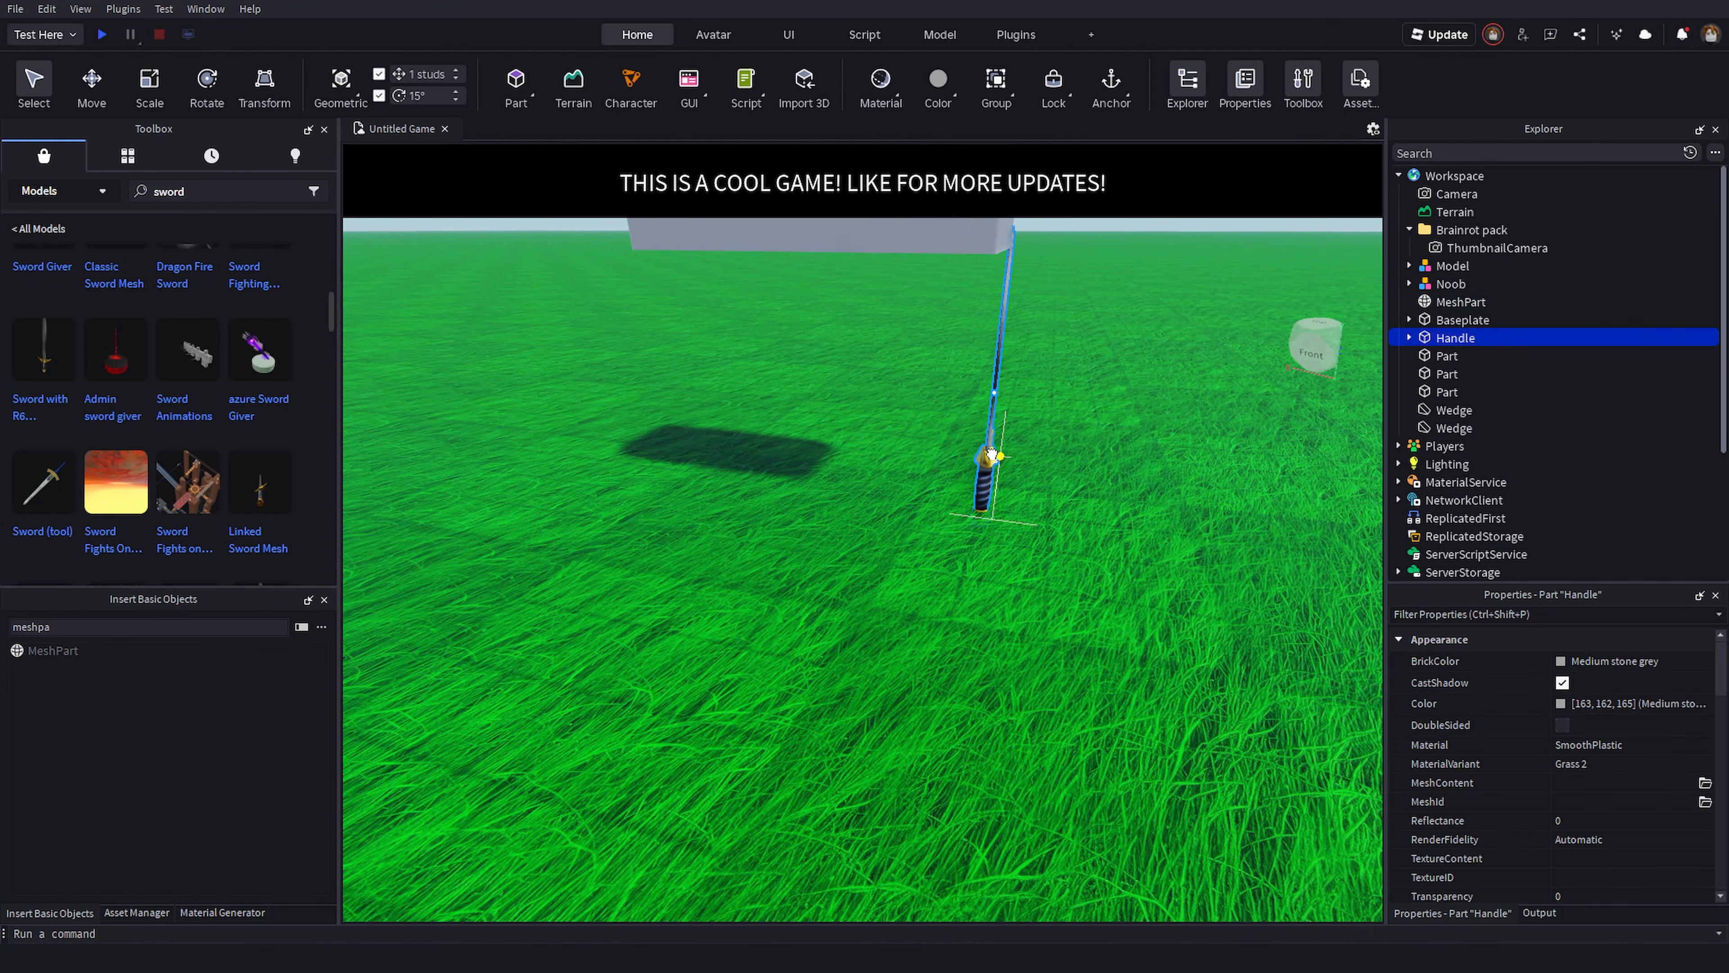
left_click(1408, 337)
left_click(1460, 445)
left_click(1618, 700)
right_click_drag(886, 579, 886, 477)
left_click(887, 354)
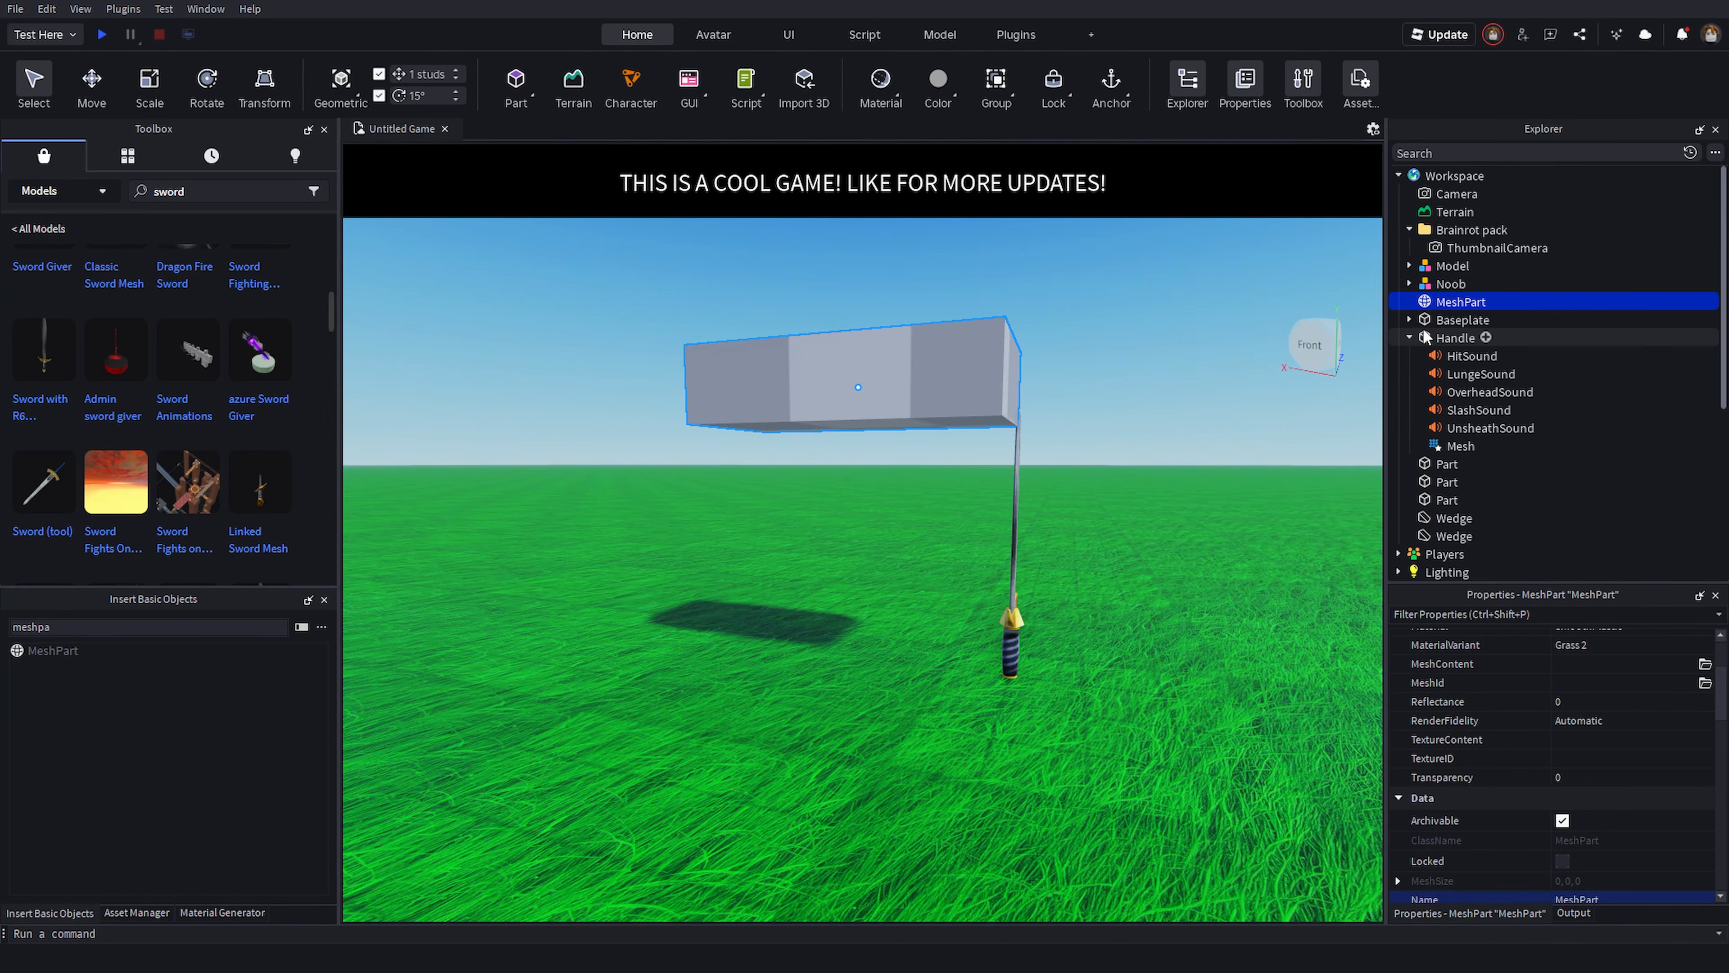
left_click(1589, 680)
key("ctrl+v")
key("Return")
- Copy the Handle mesh's TextureId and paste it into the MeshPart's TextureContent
left_click(1431, 445)
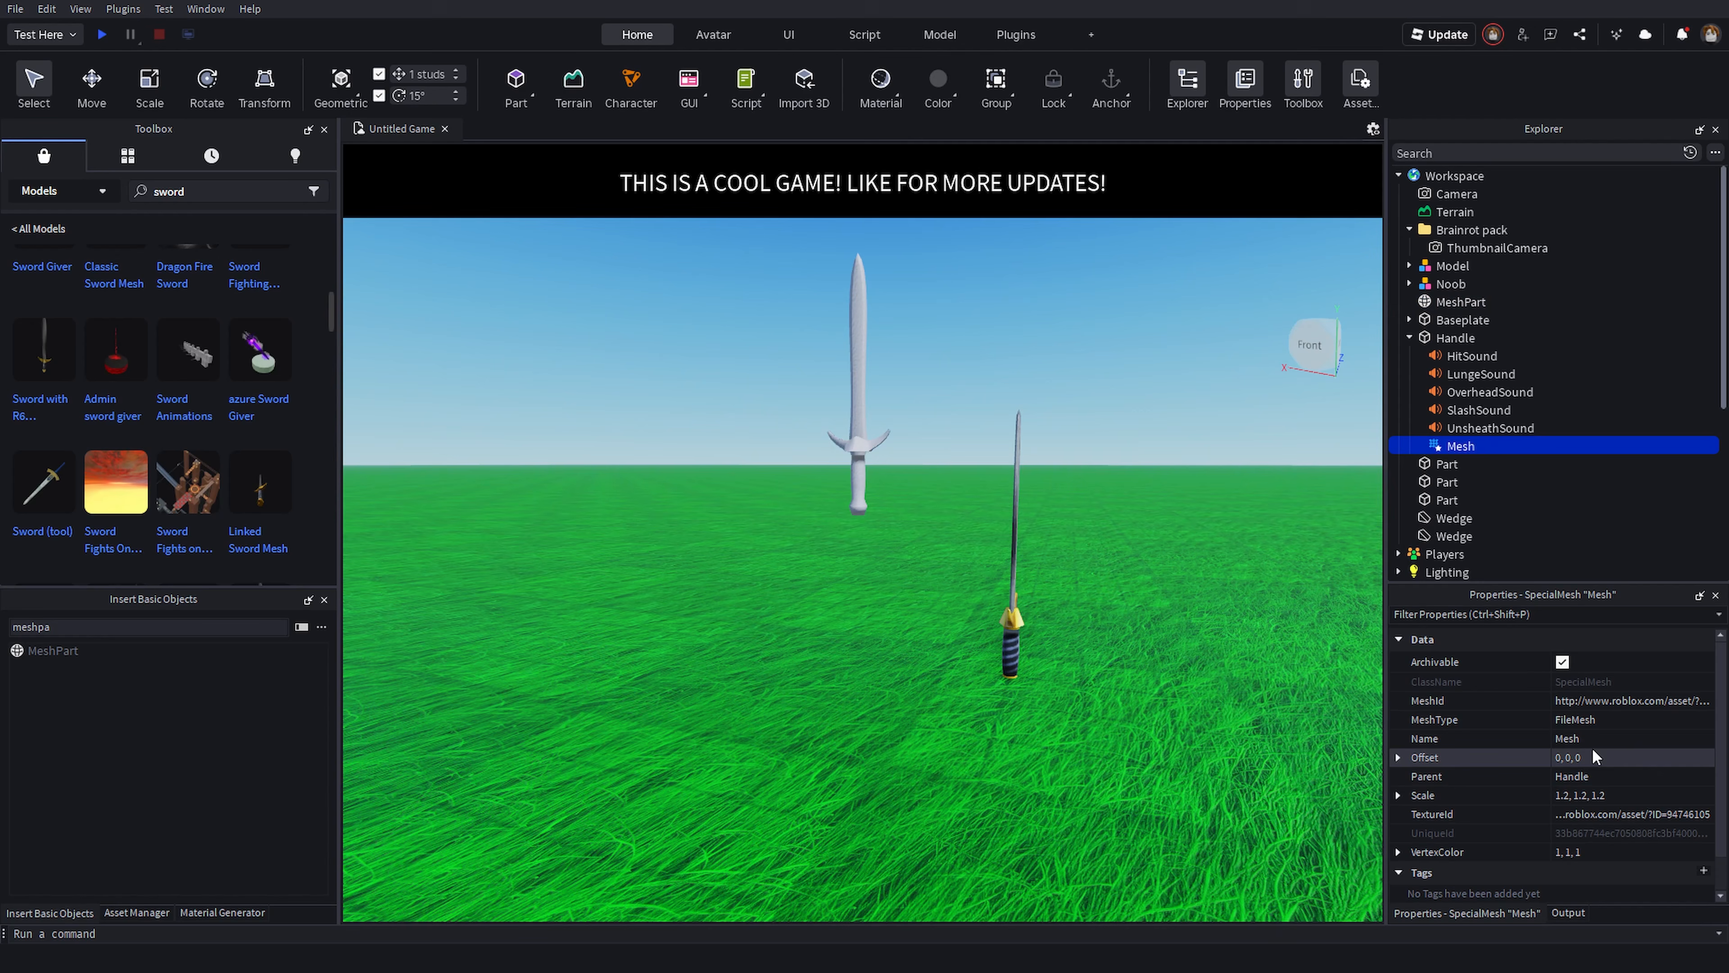
left_click(1593, 817)
left_click(1444, 301)
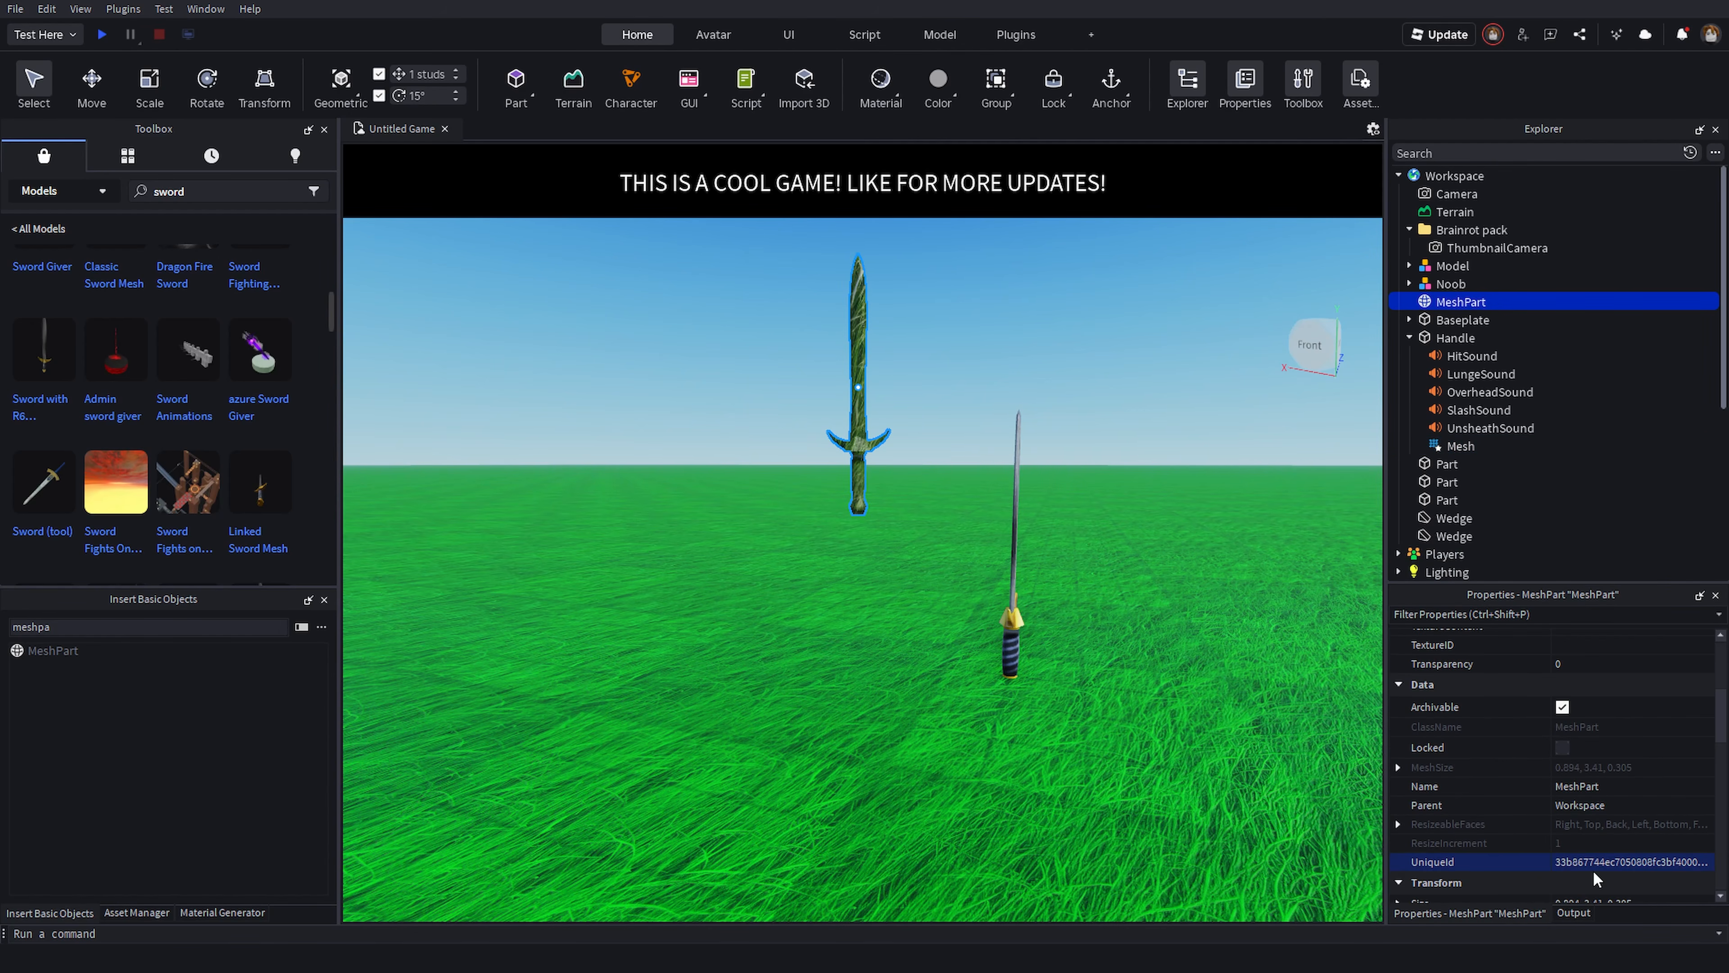
scroll(1579, 846, "up", 3)
left_click(1598, 799)
key("ctrl+v")
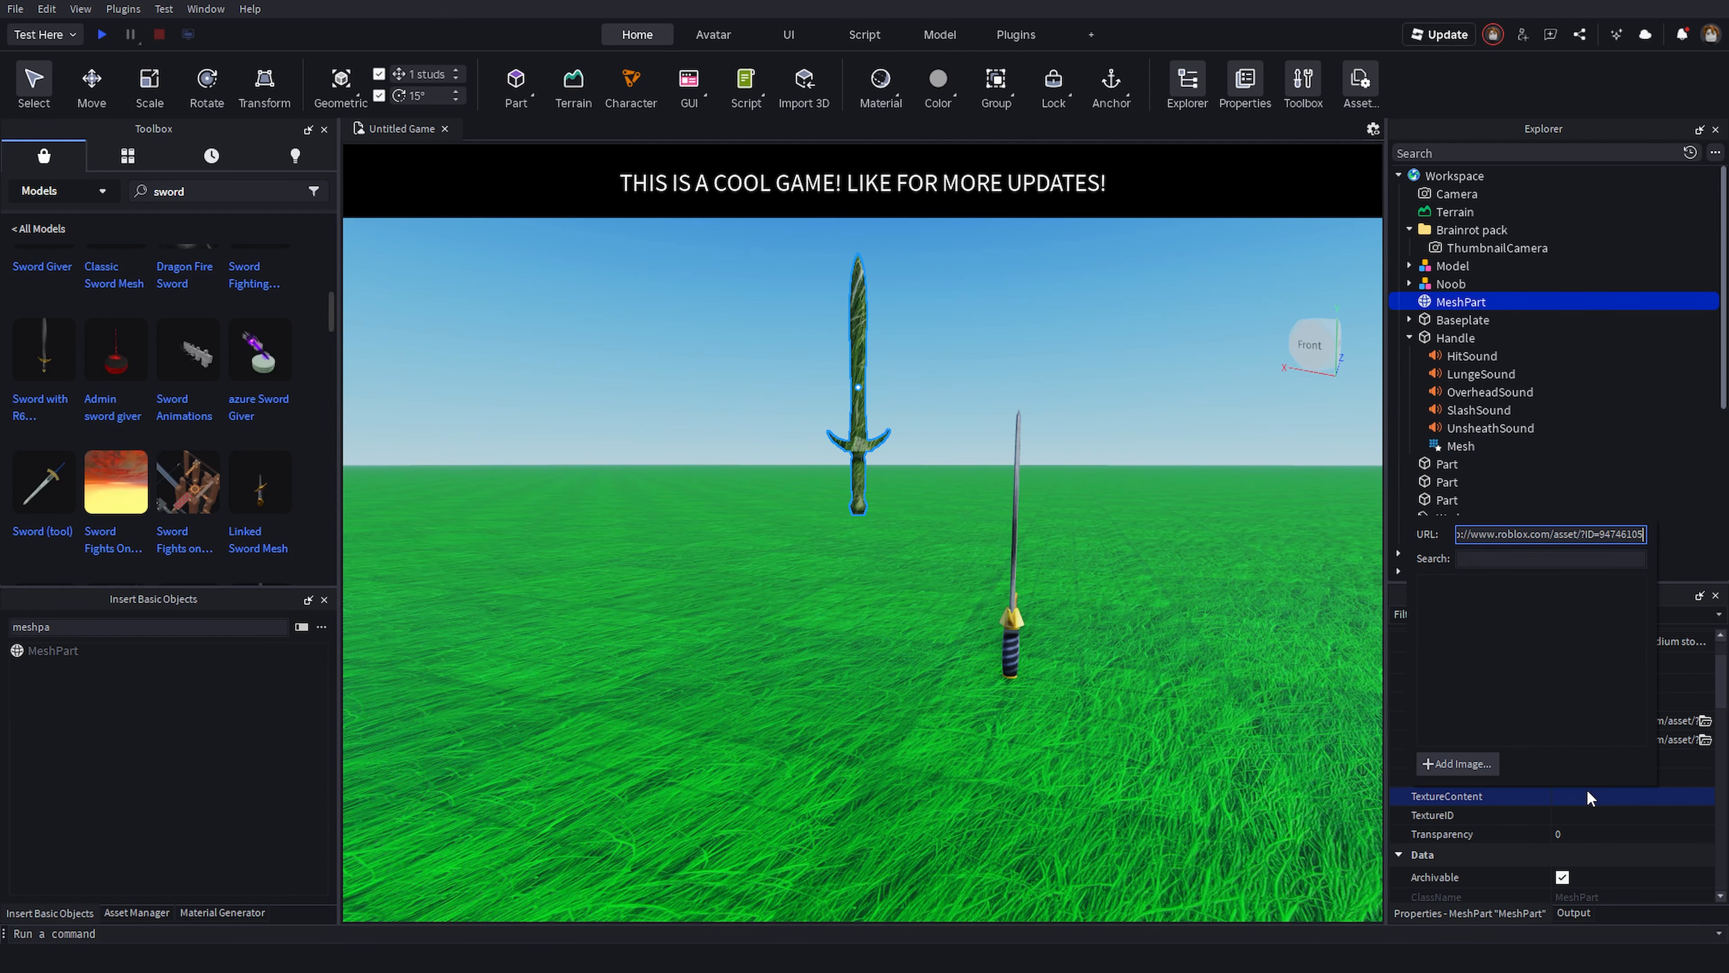
key("Return")
- Select the original Handle sword in the scene and delete it
left_click(926, 550)
left_click(1012, 639)
key("Delete")
- Fly the camera around the scene to inspect the textured sword MeshPart
right_click_drag(899, 559, 922, 709)
key("q")
key("w")
key("d")
right_click_drag(972, 553, 744, 633)
key("s")
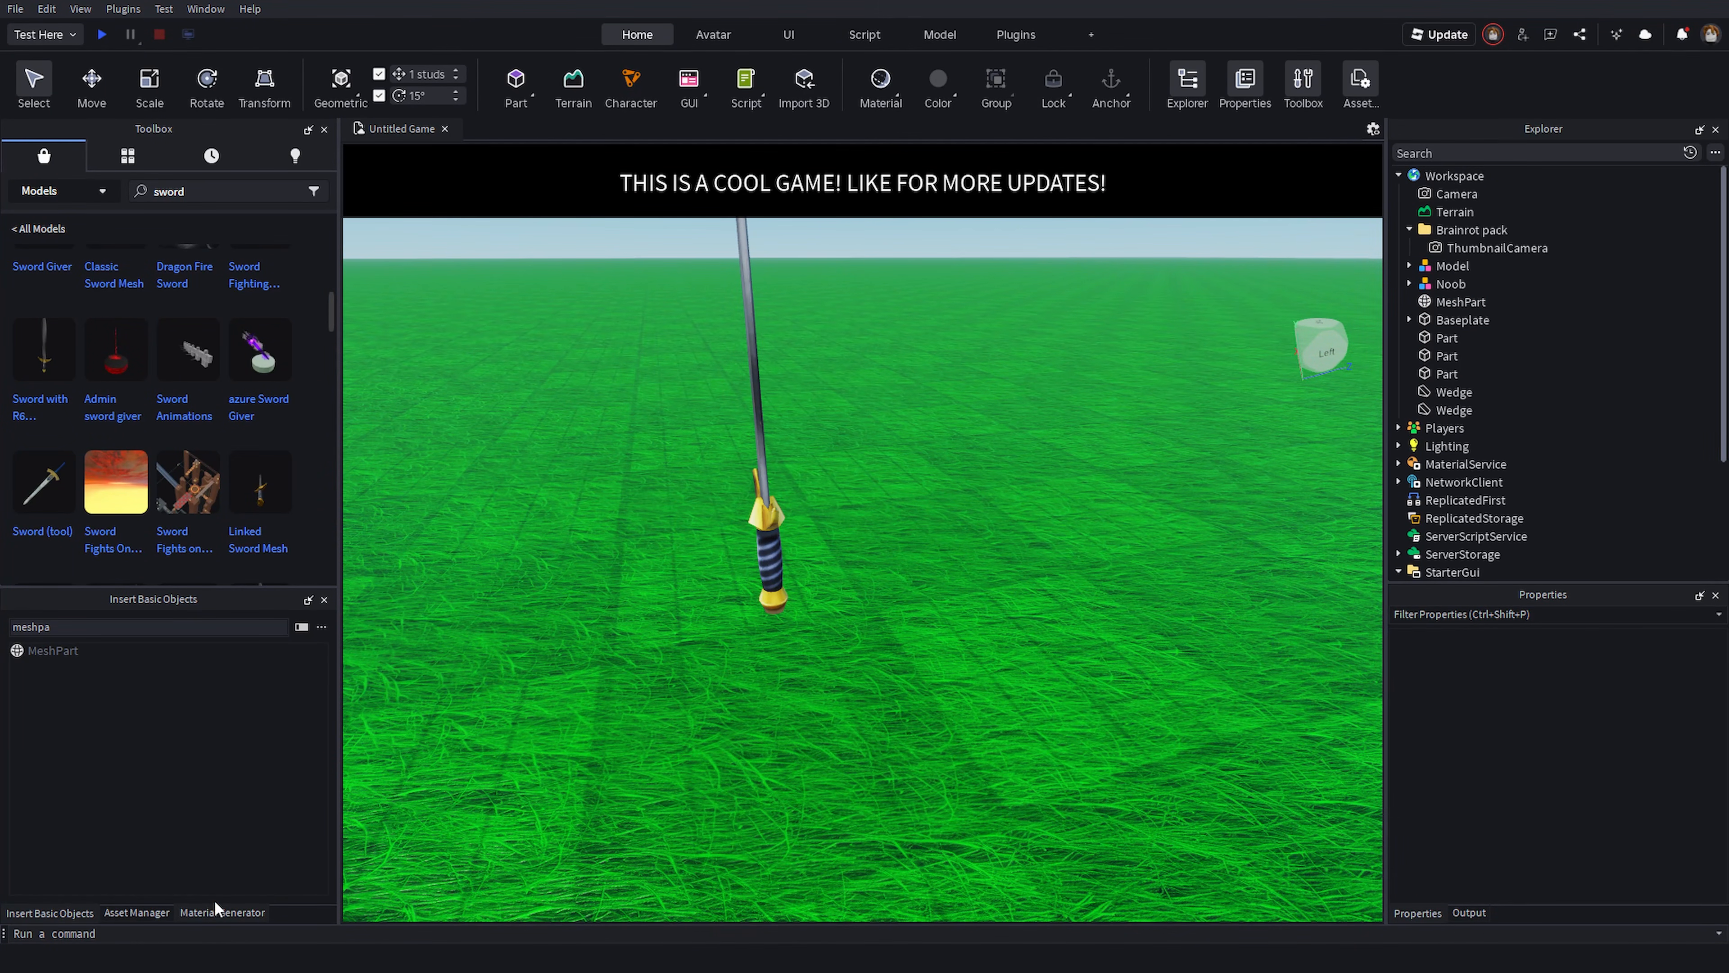
key("d")
right_click_drag(988, 623, 940, 560)
key("w")
key("w")
key("a")
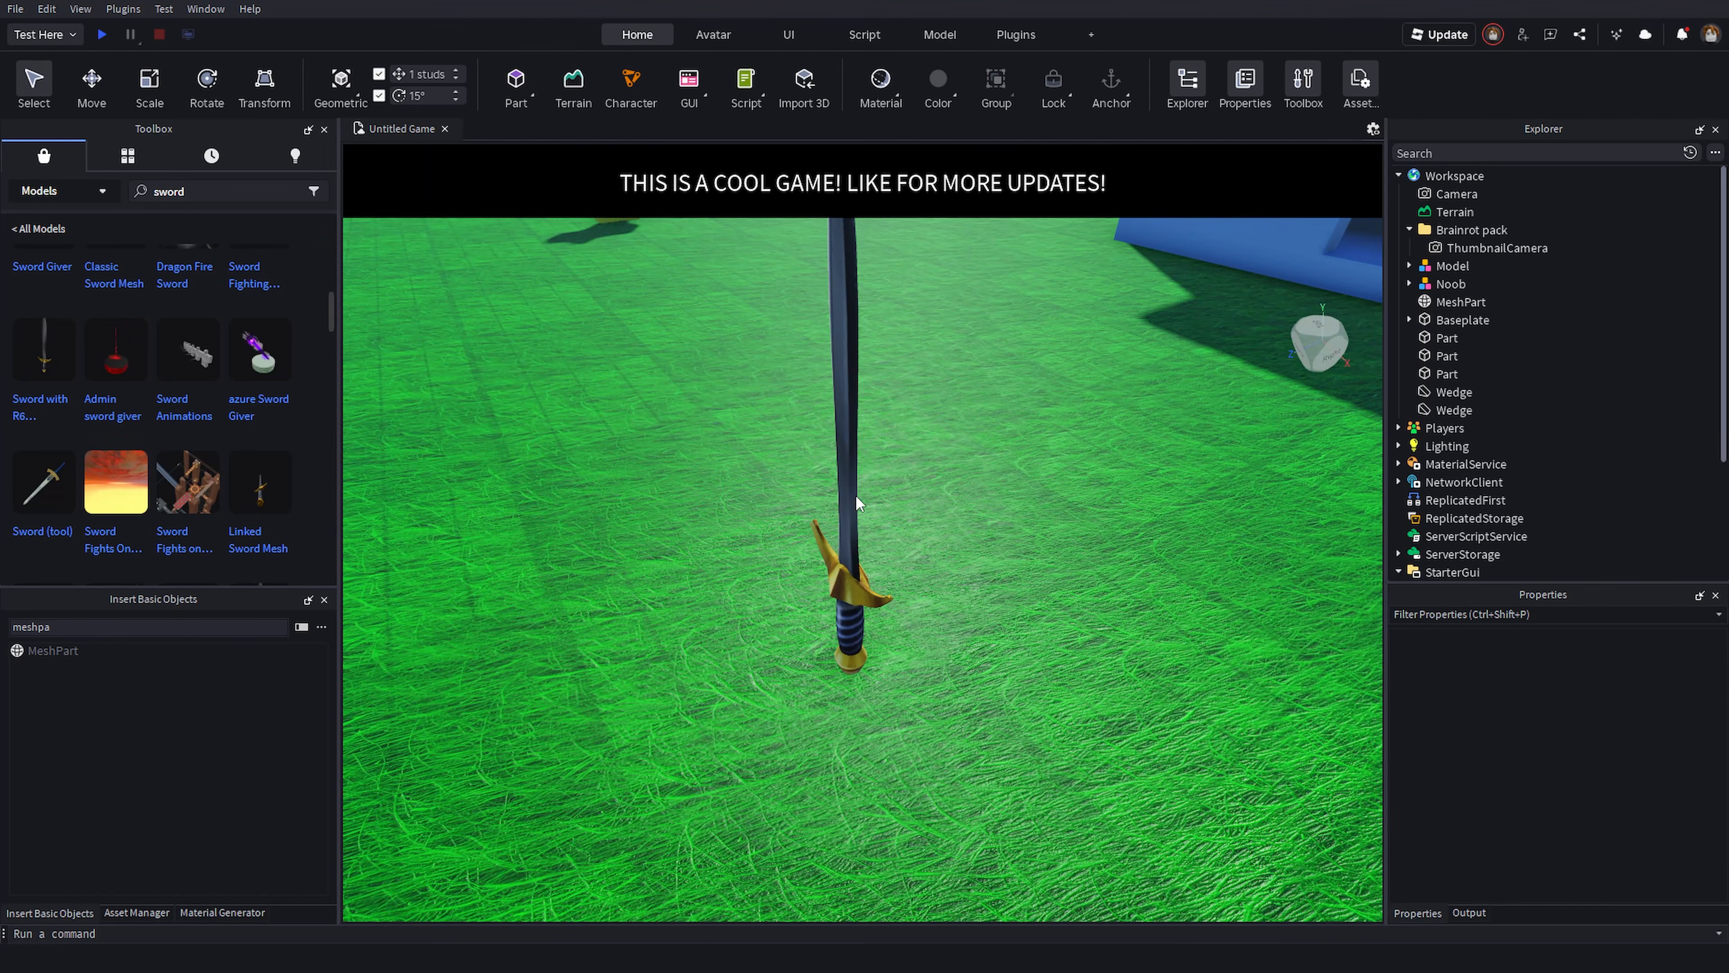
key("s")
key("w")
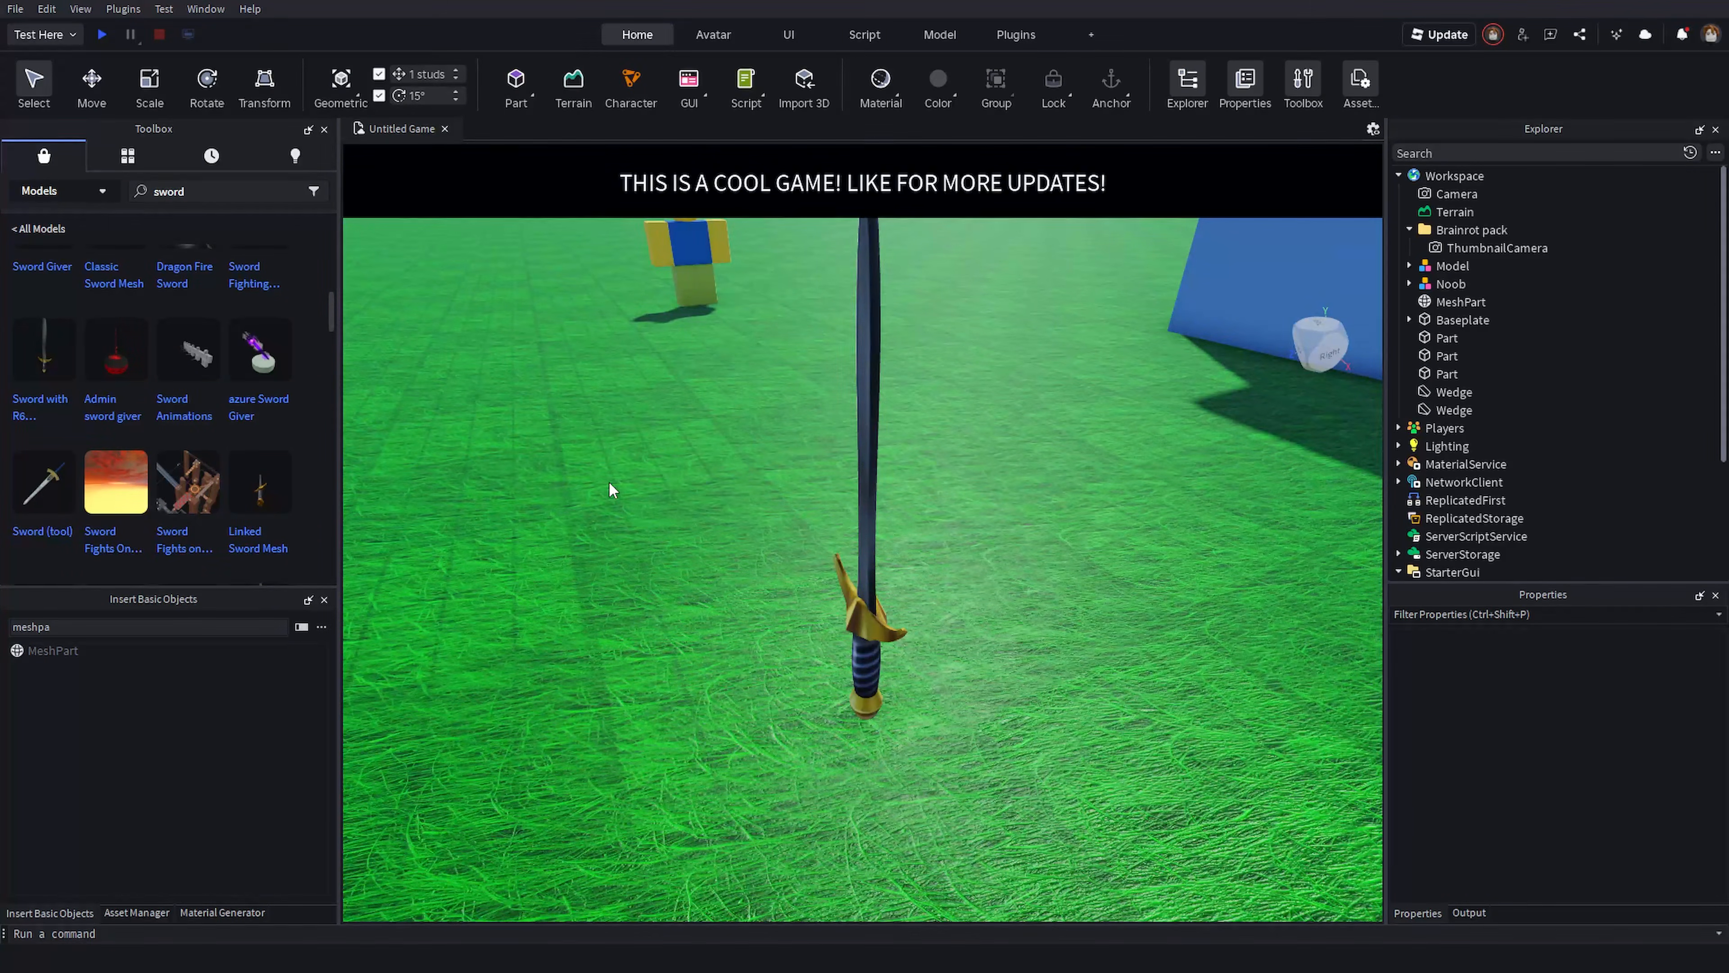
- Close the Material Generator and open the Texture Generator window
left_click(216, 914)
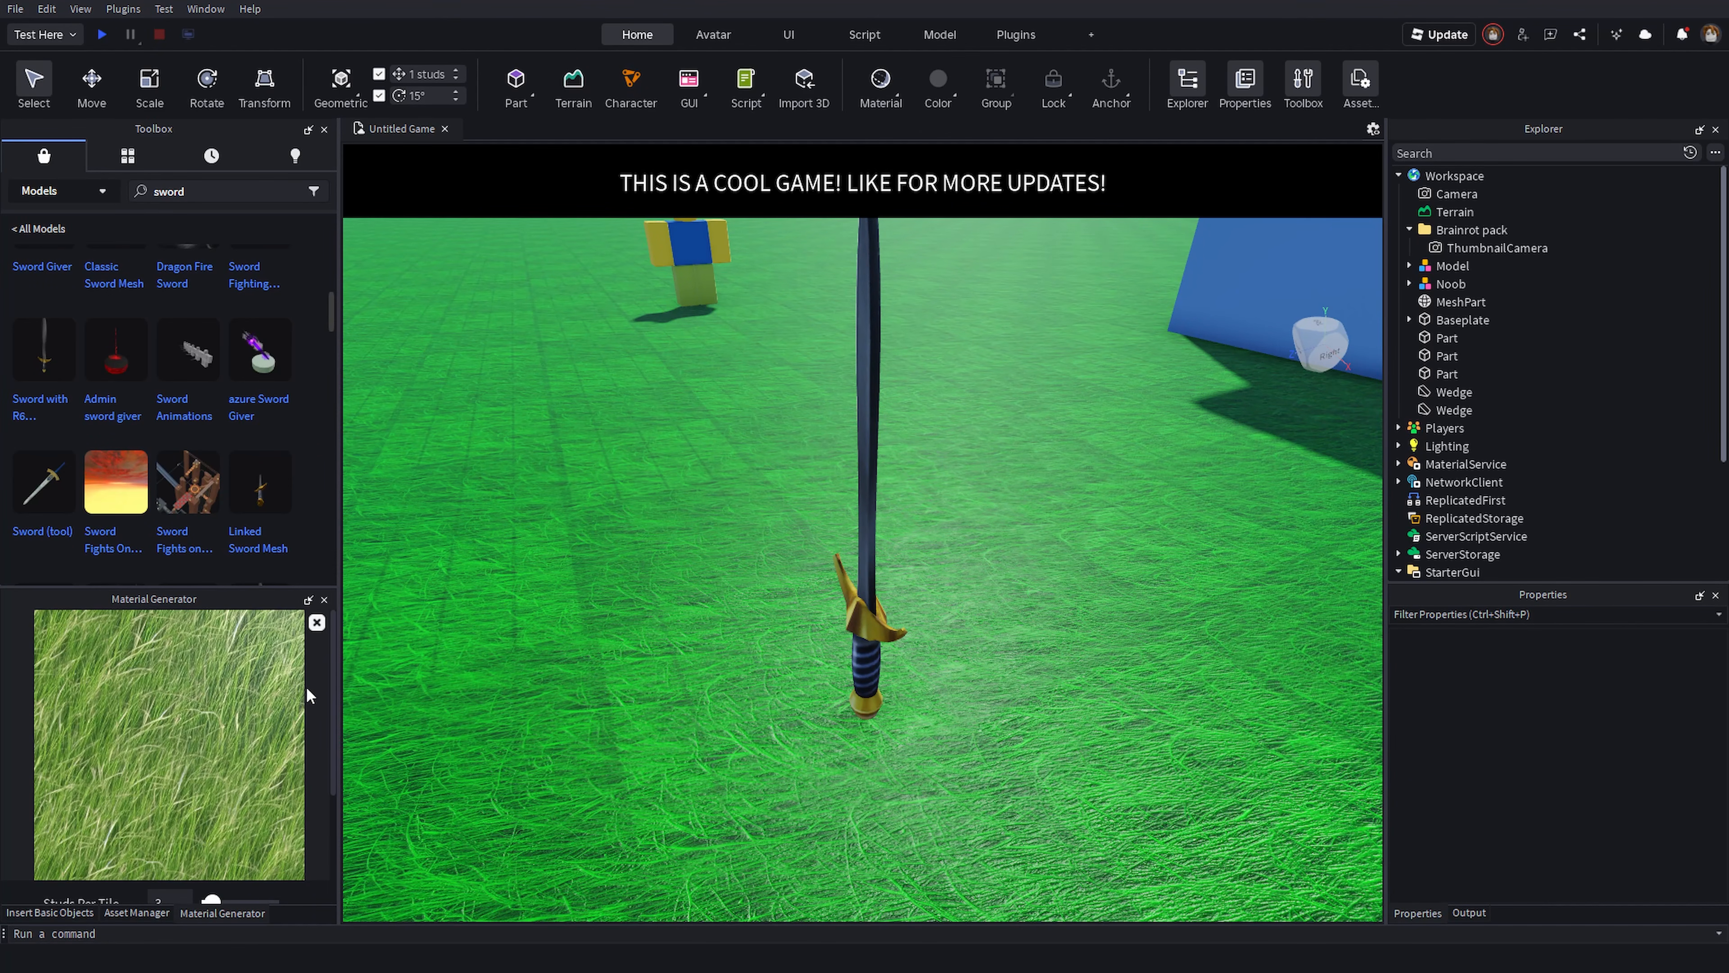
left_click(325, 600)
left_click(205, 9)
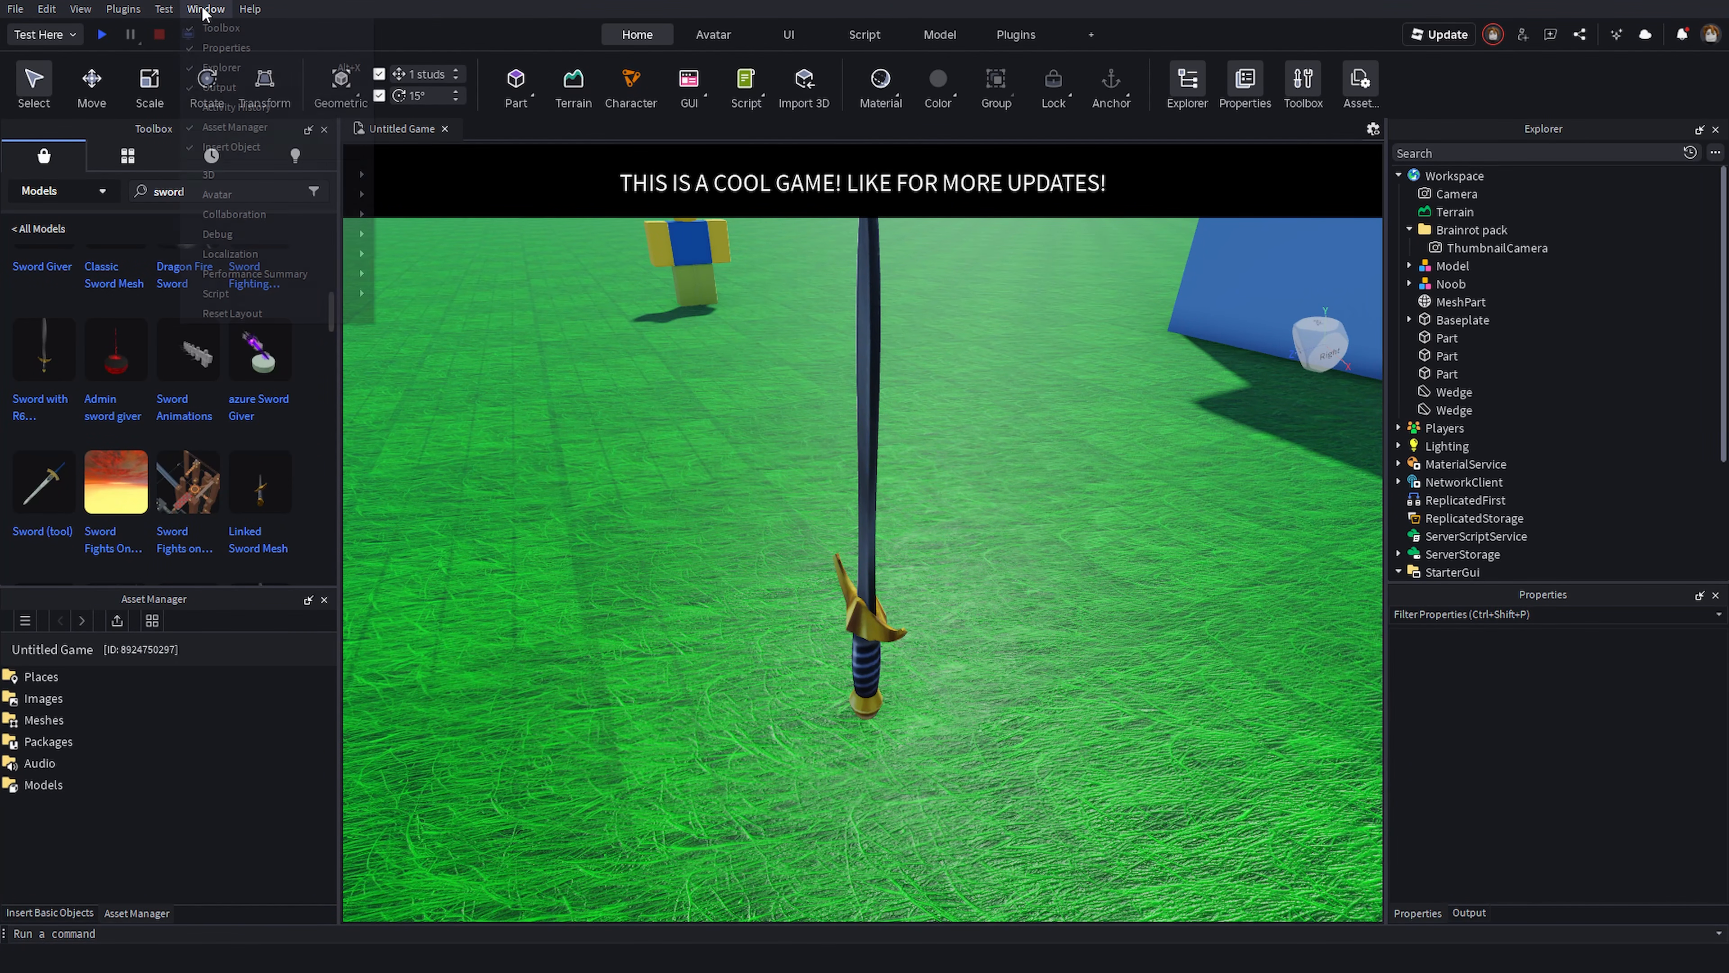
mouse_move(239, 177)
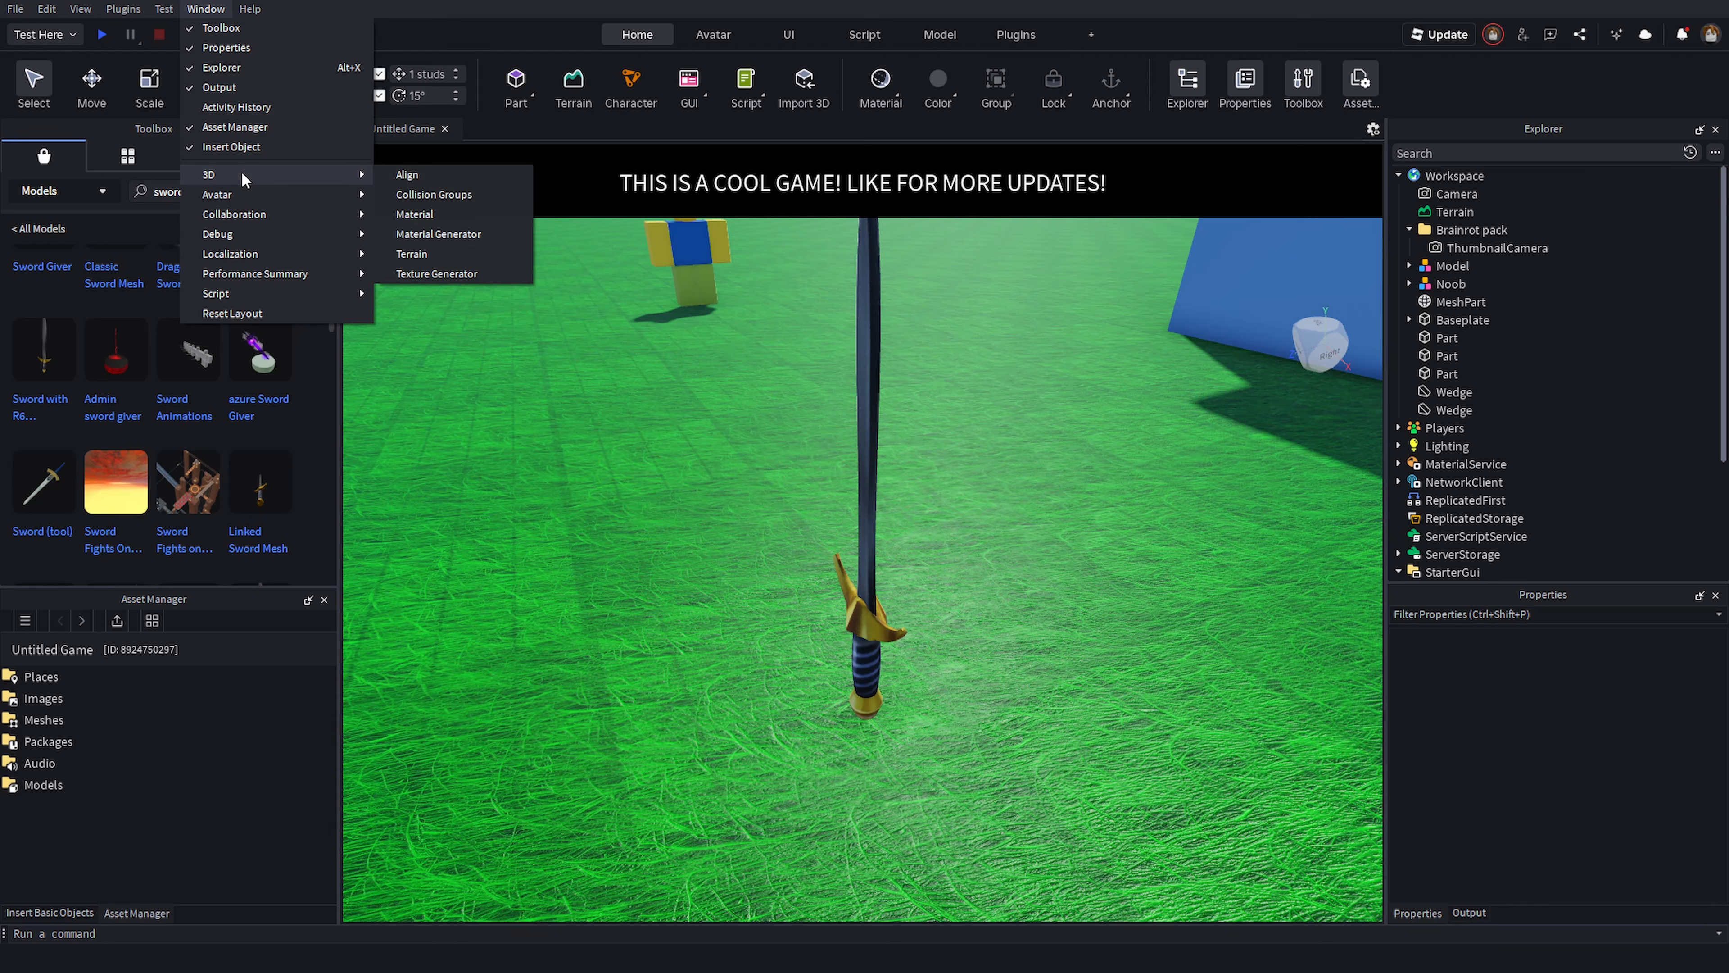
left_click(455, 265)
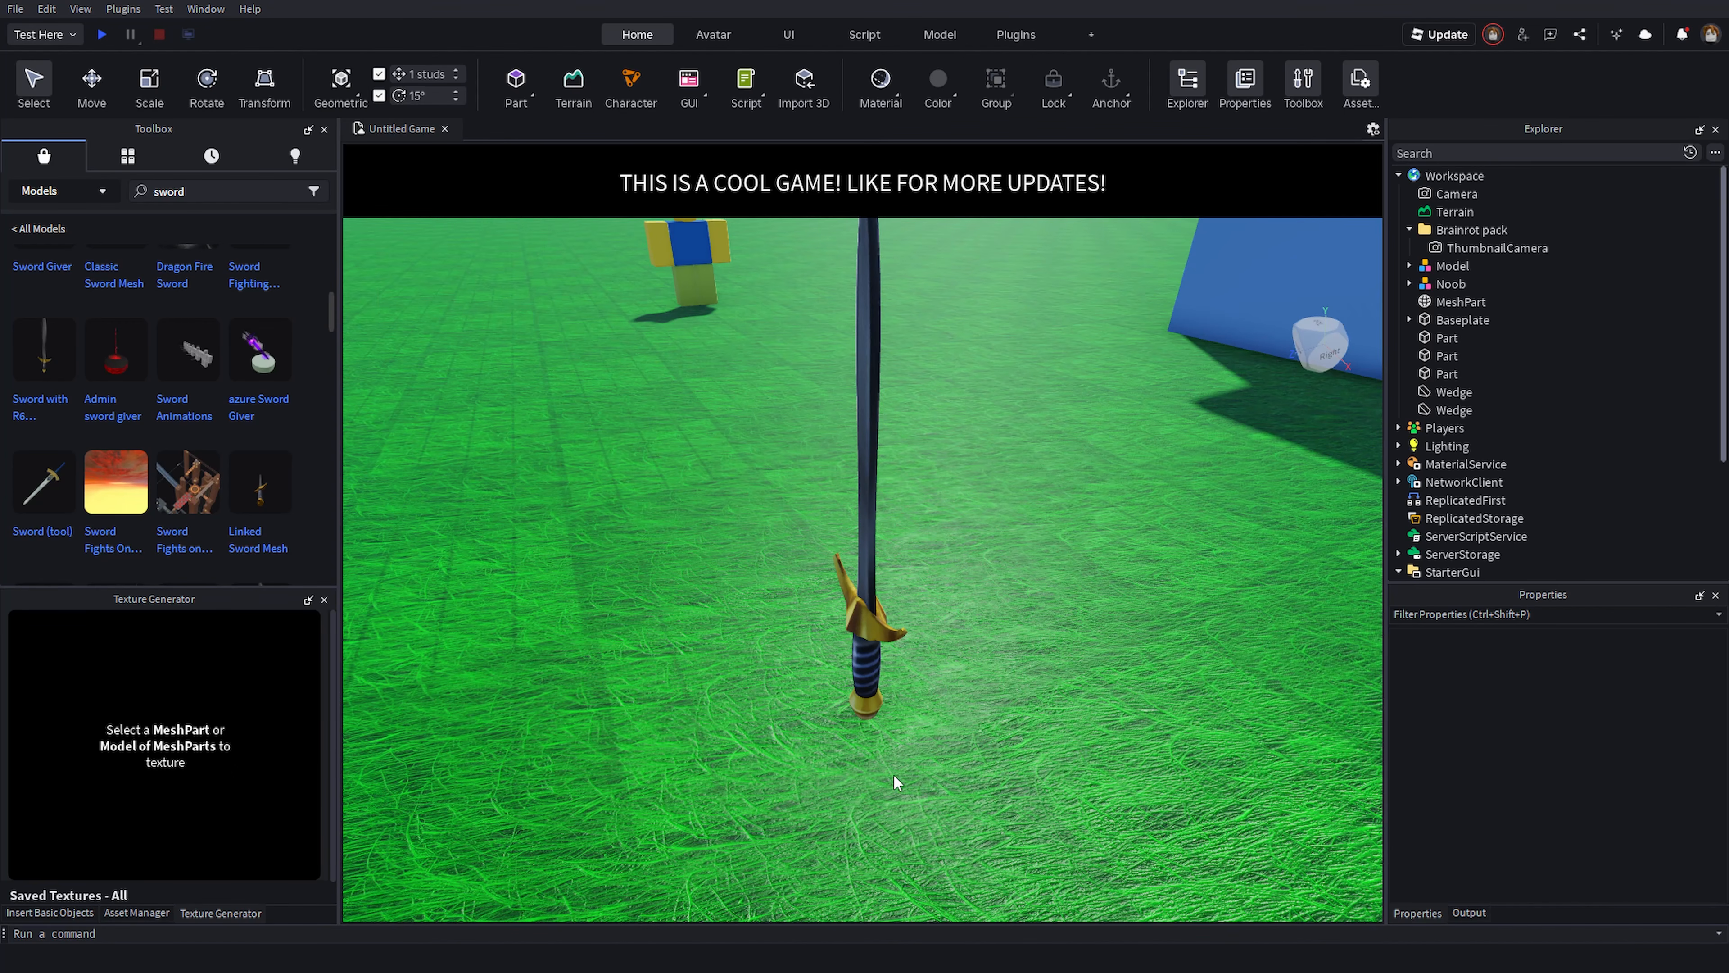
- Select the sword MeshPart, rotate its Texture Generator preview, and set the generation angle
left_click(860, 650)
right_click_drag(637, 763, 674, 766)
scroll(311, 778, "down", 2)
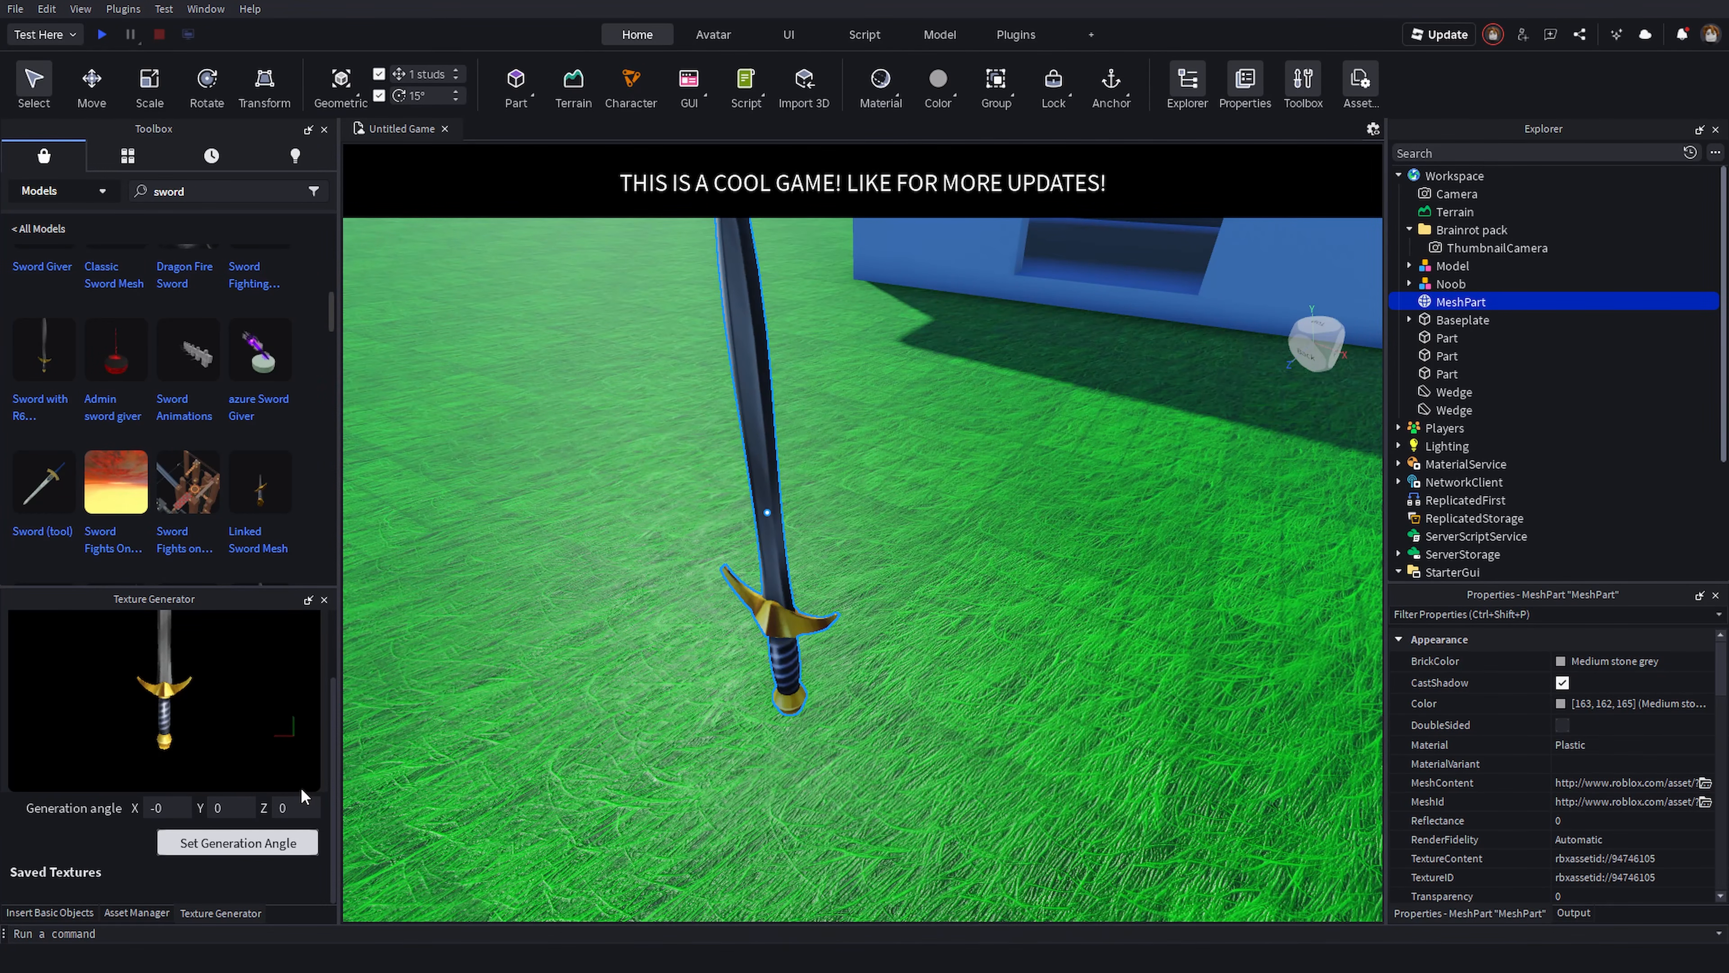
scroll(227, 784, "up", 2)
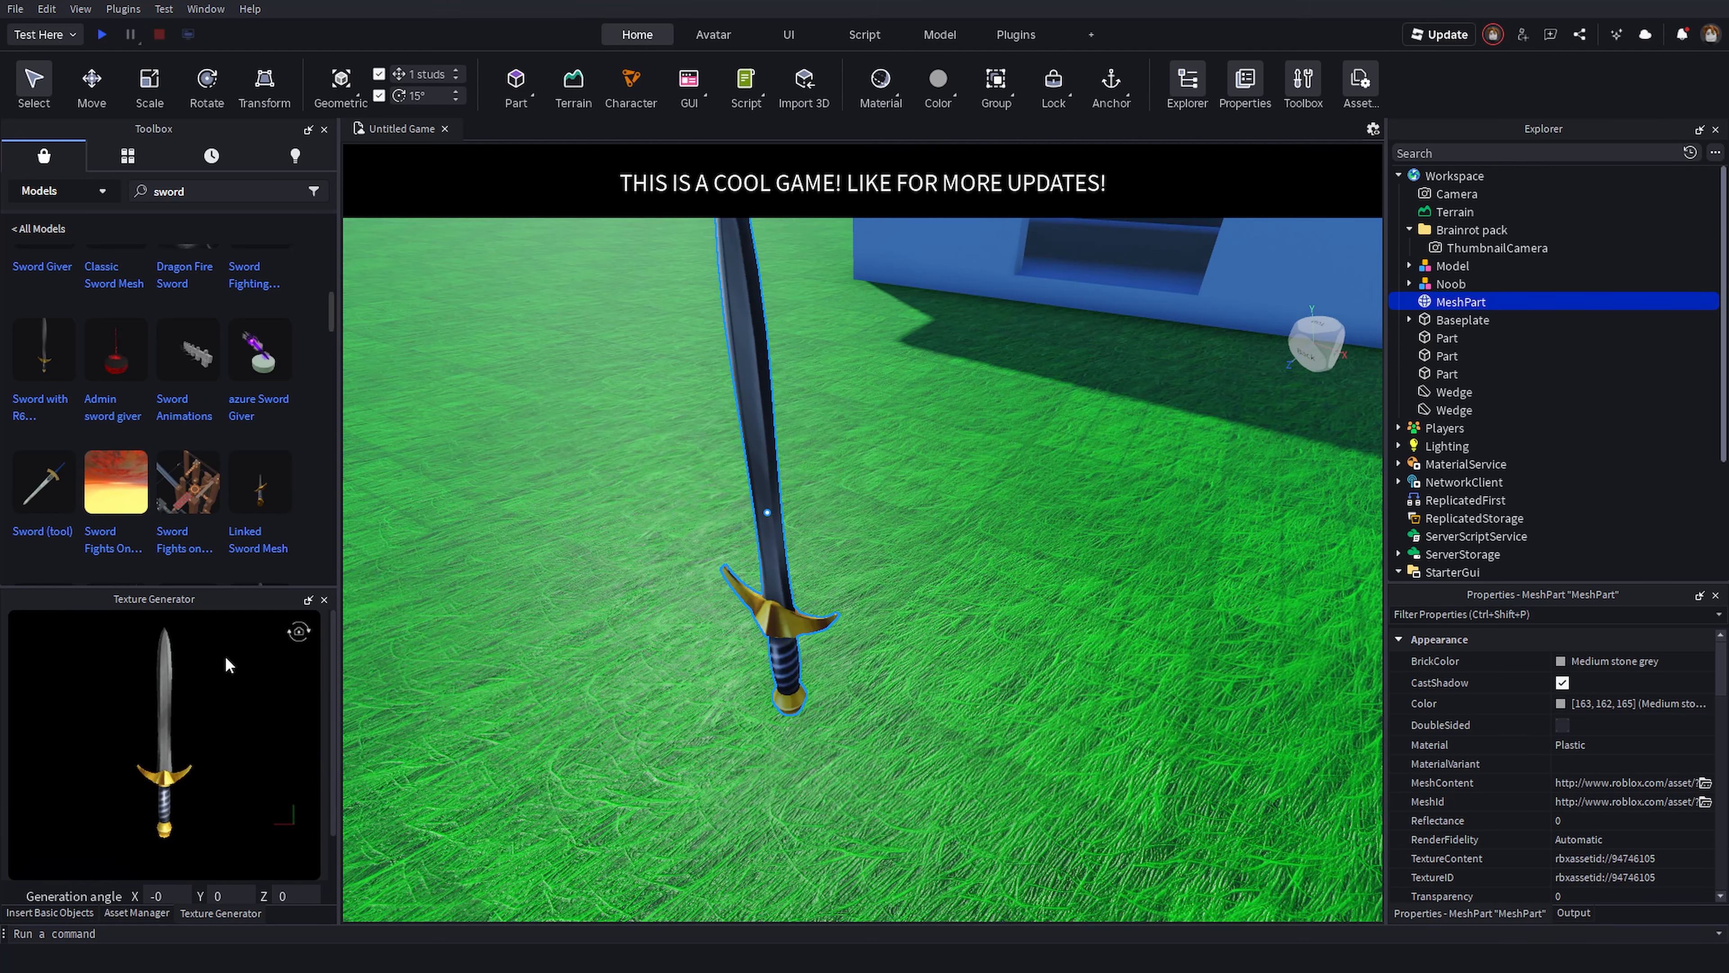
scroll(264, 671, "down", 2)
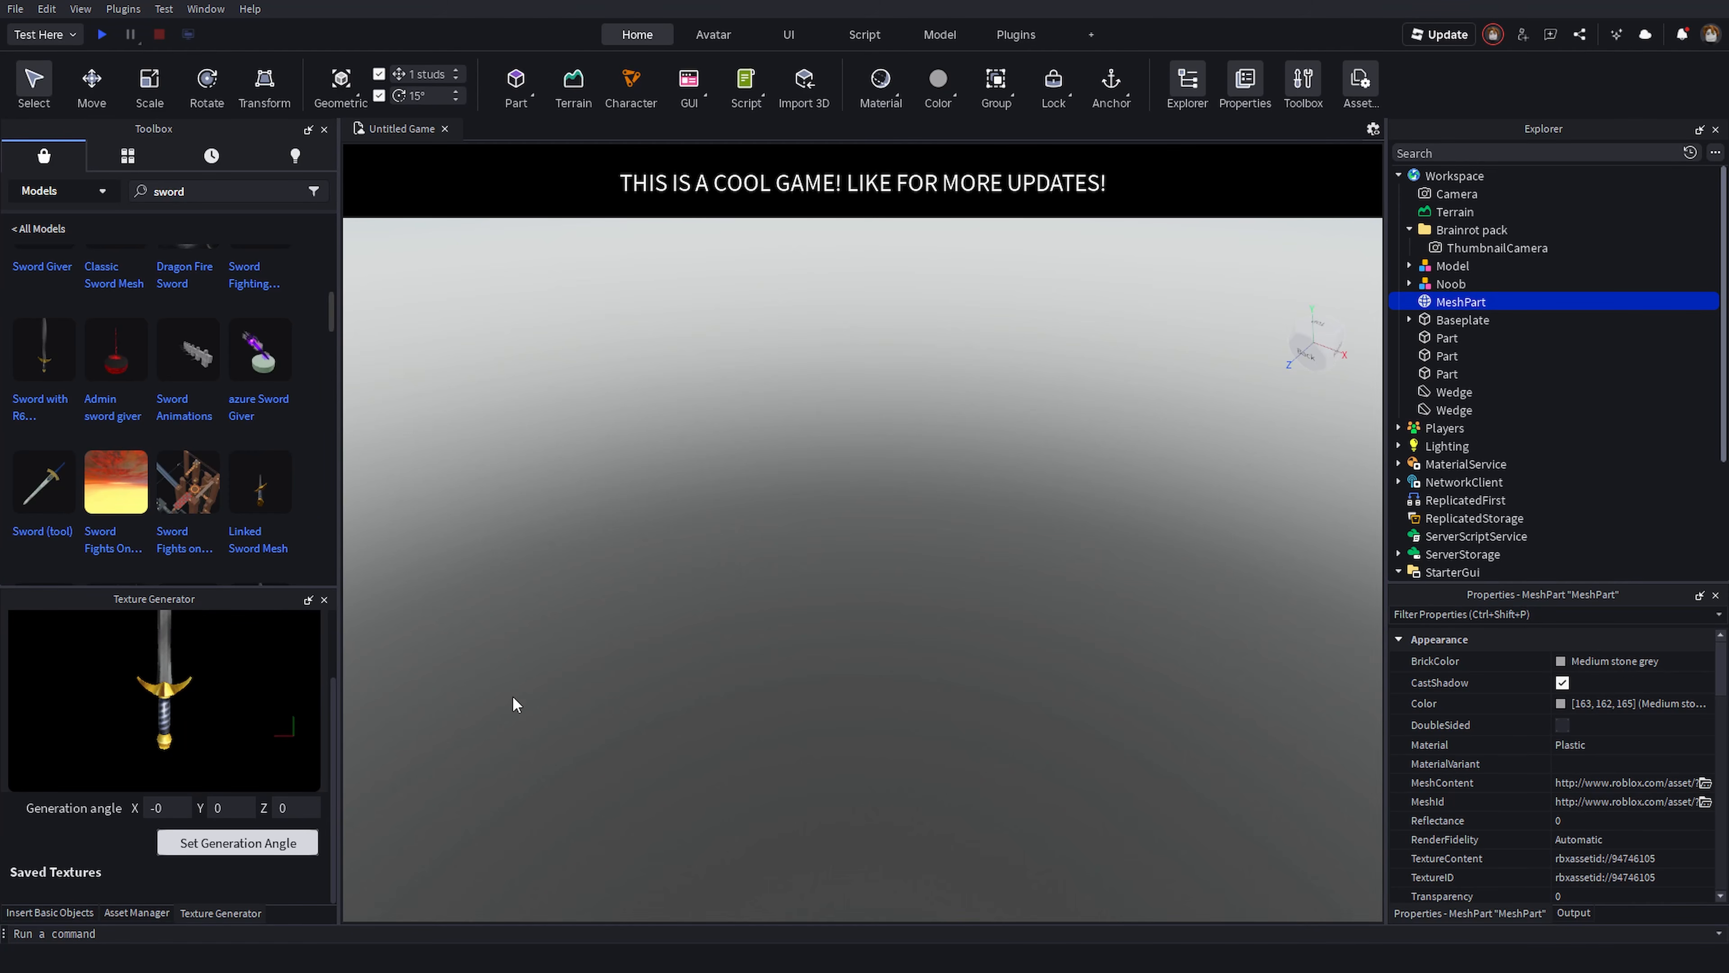
scroll(245, 759, "up", 2)
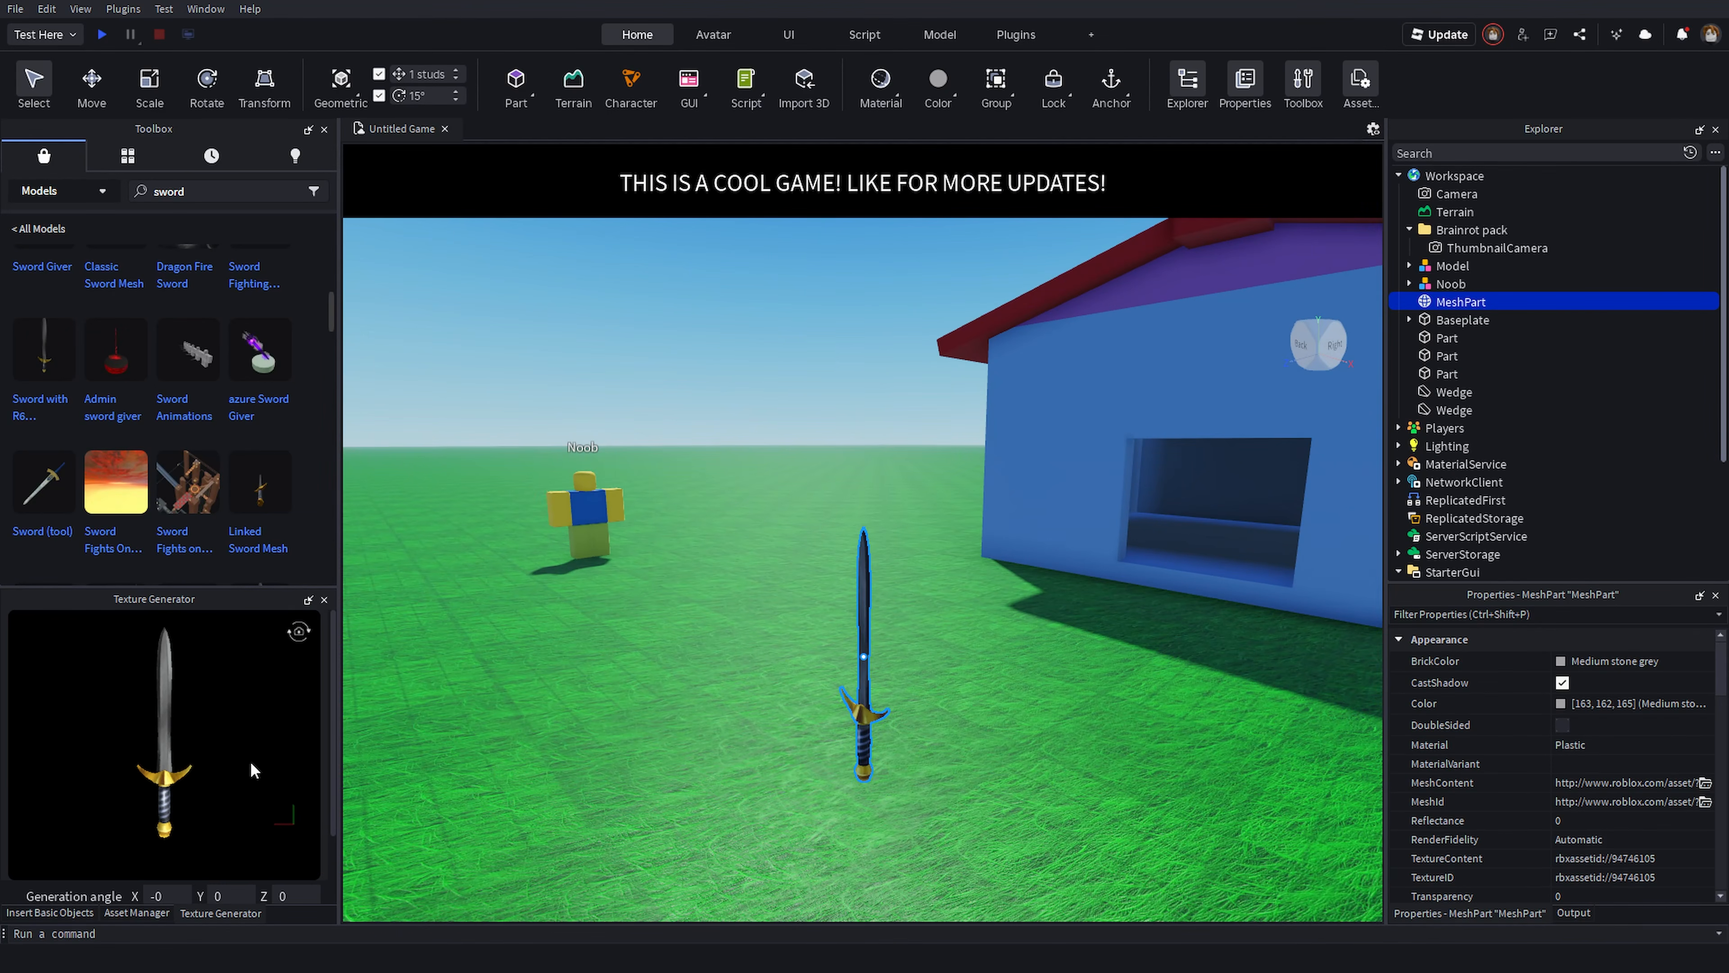
mouse_move(250, 763)
left_mouse_down()
mouse_move(237, 784)
mouse_move(132, 808)
mouse_move(125, 792)
mouse_move(272, 759)
mouse_move(240, 784)
mouse_move(247, 769)
left_mouse_up()
scroll(284, 777, "down", 2)
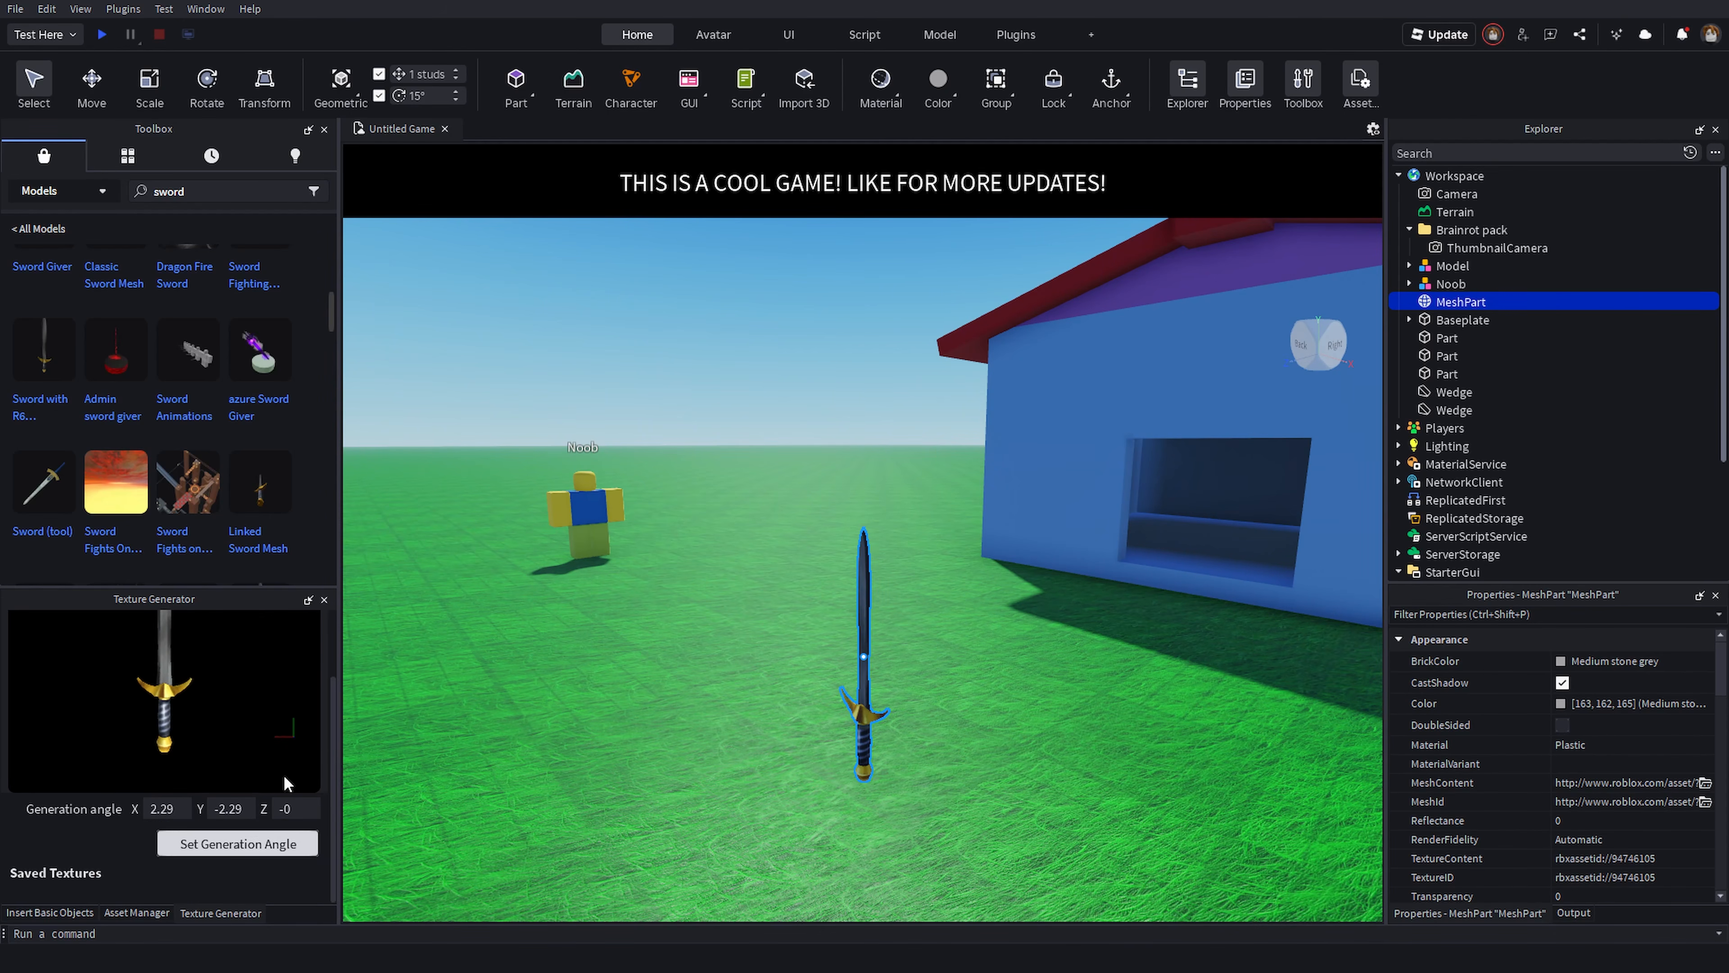
left_click(227, 844)
- Describe the texture as wooden red sword and generate a preview
left_click(214, 830)
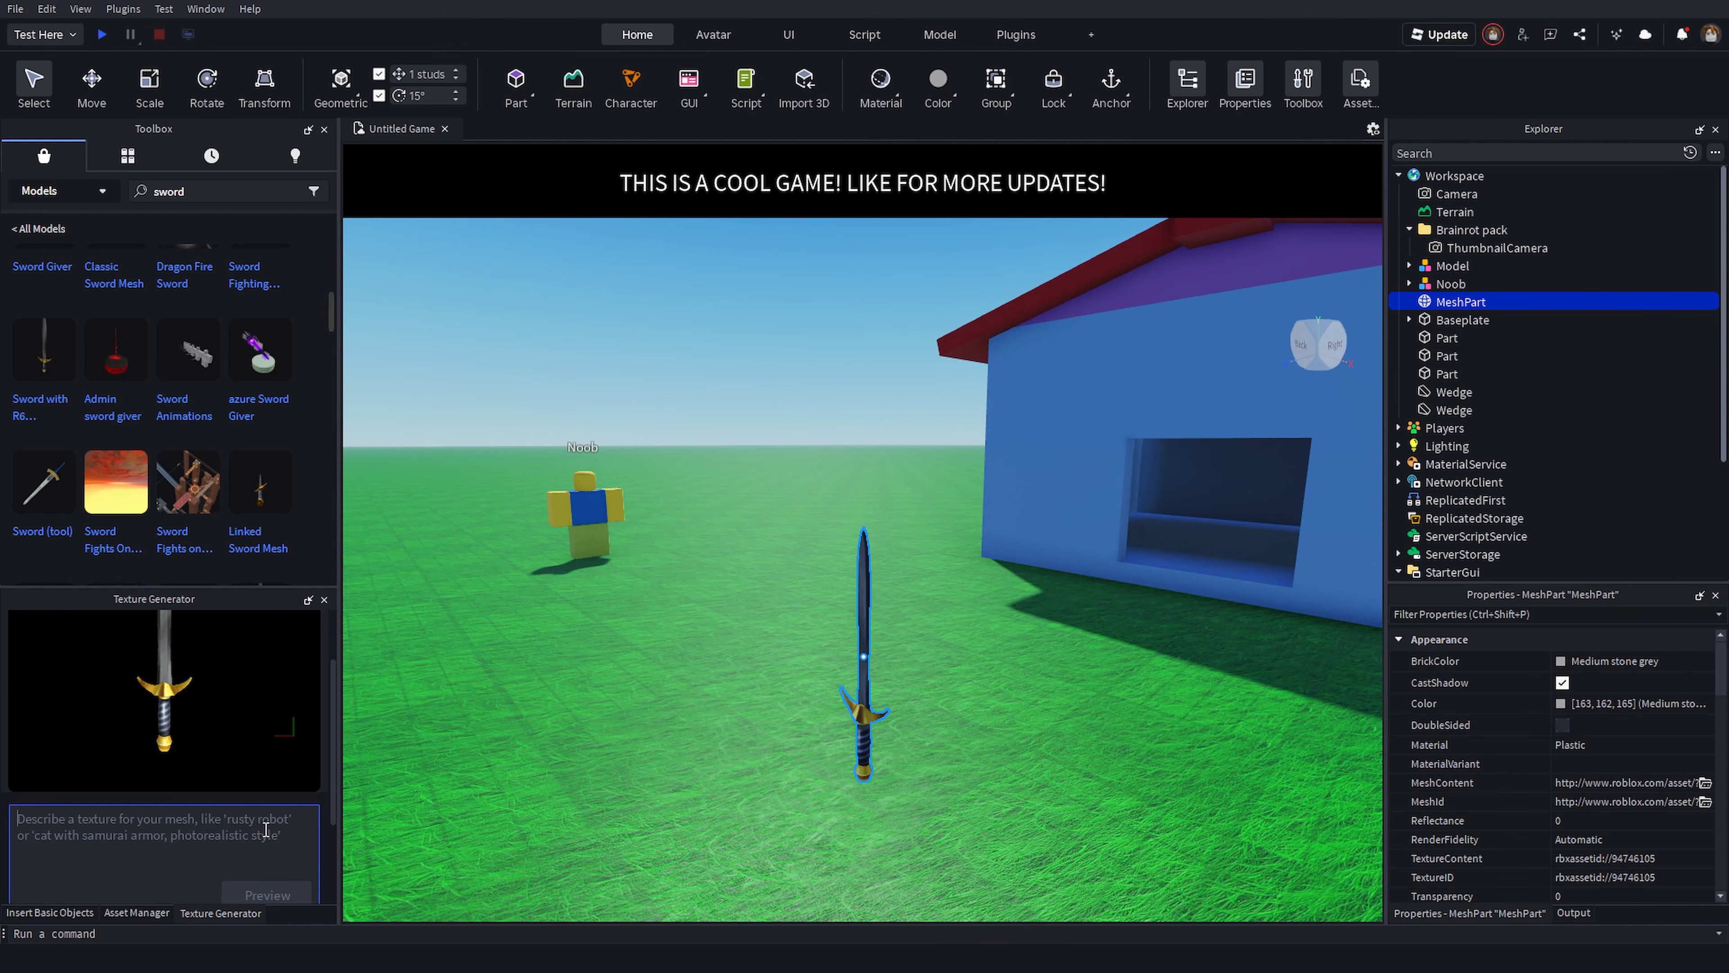
type("wooden red sword")
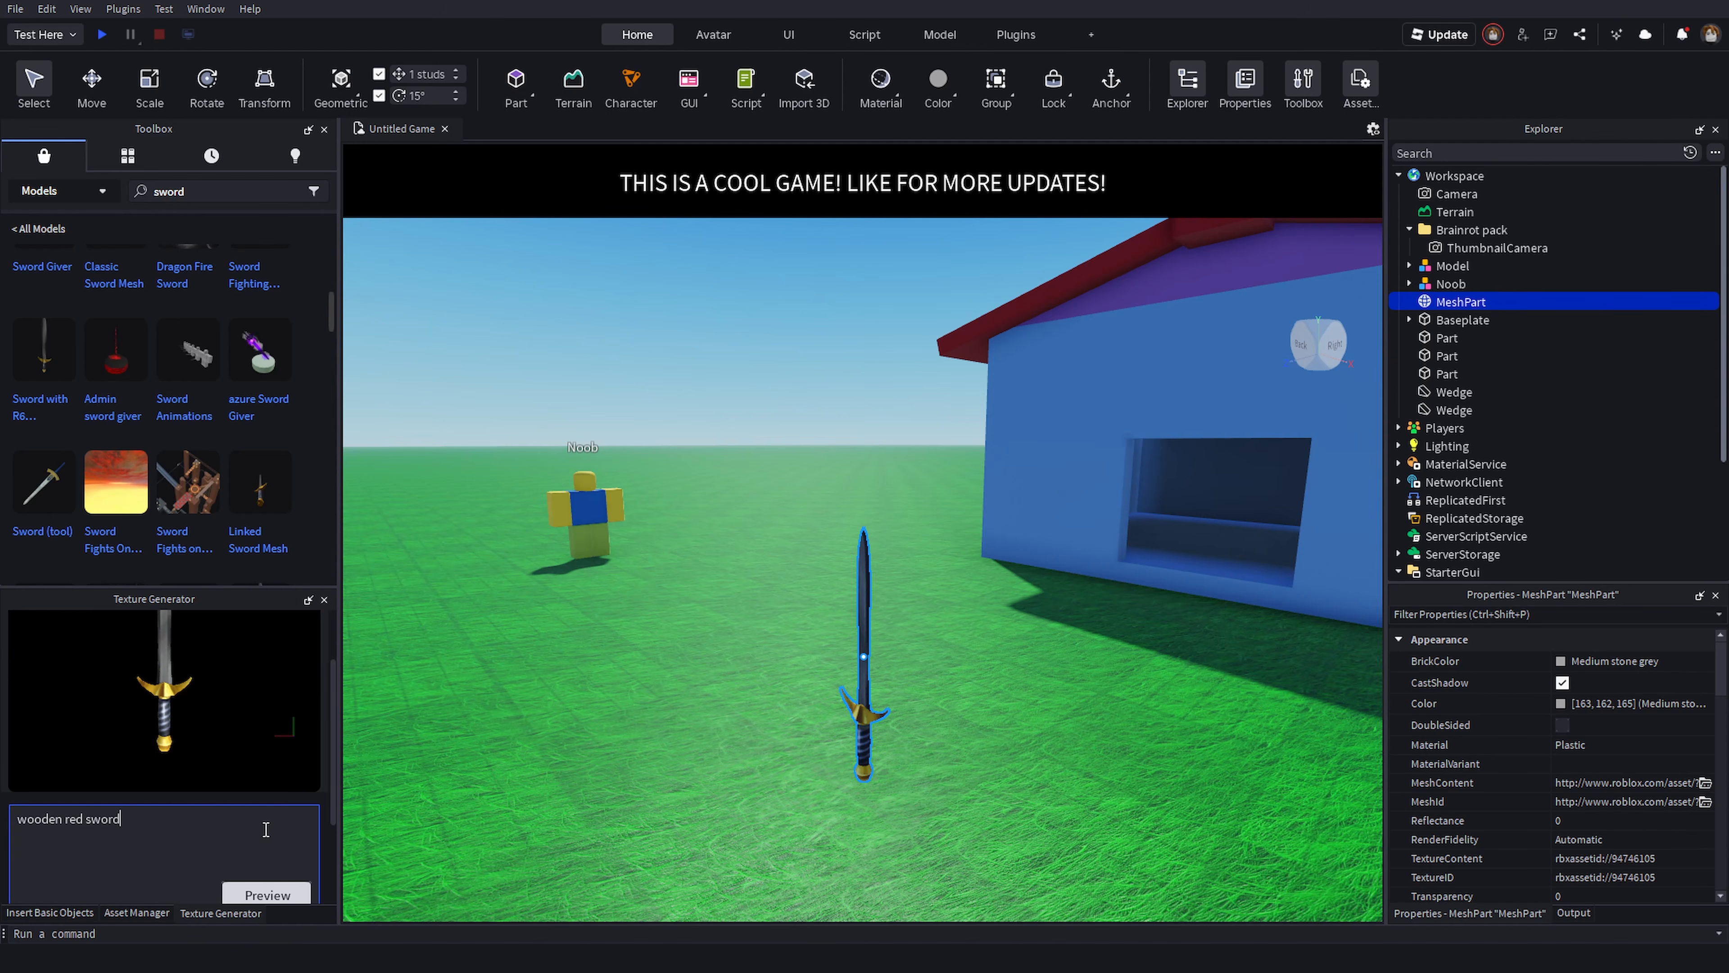
scroll(265, 829, "down", 3)
left_click(259, 768)
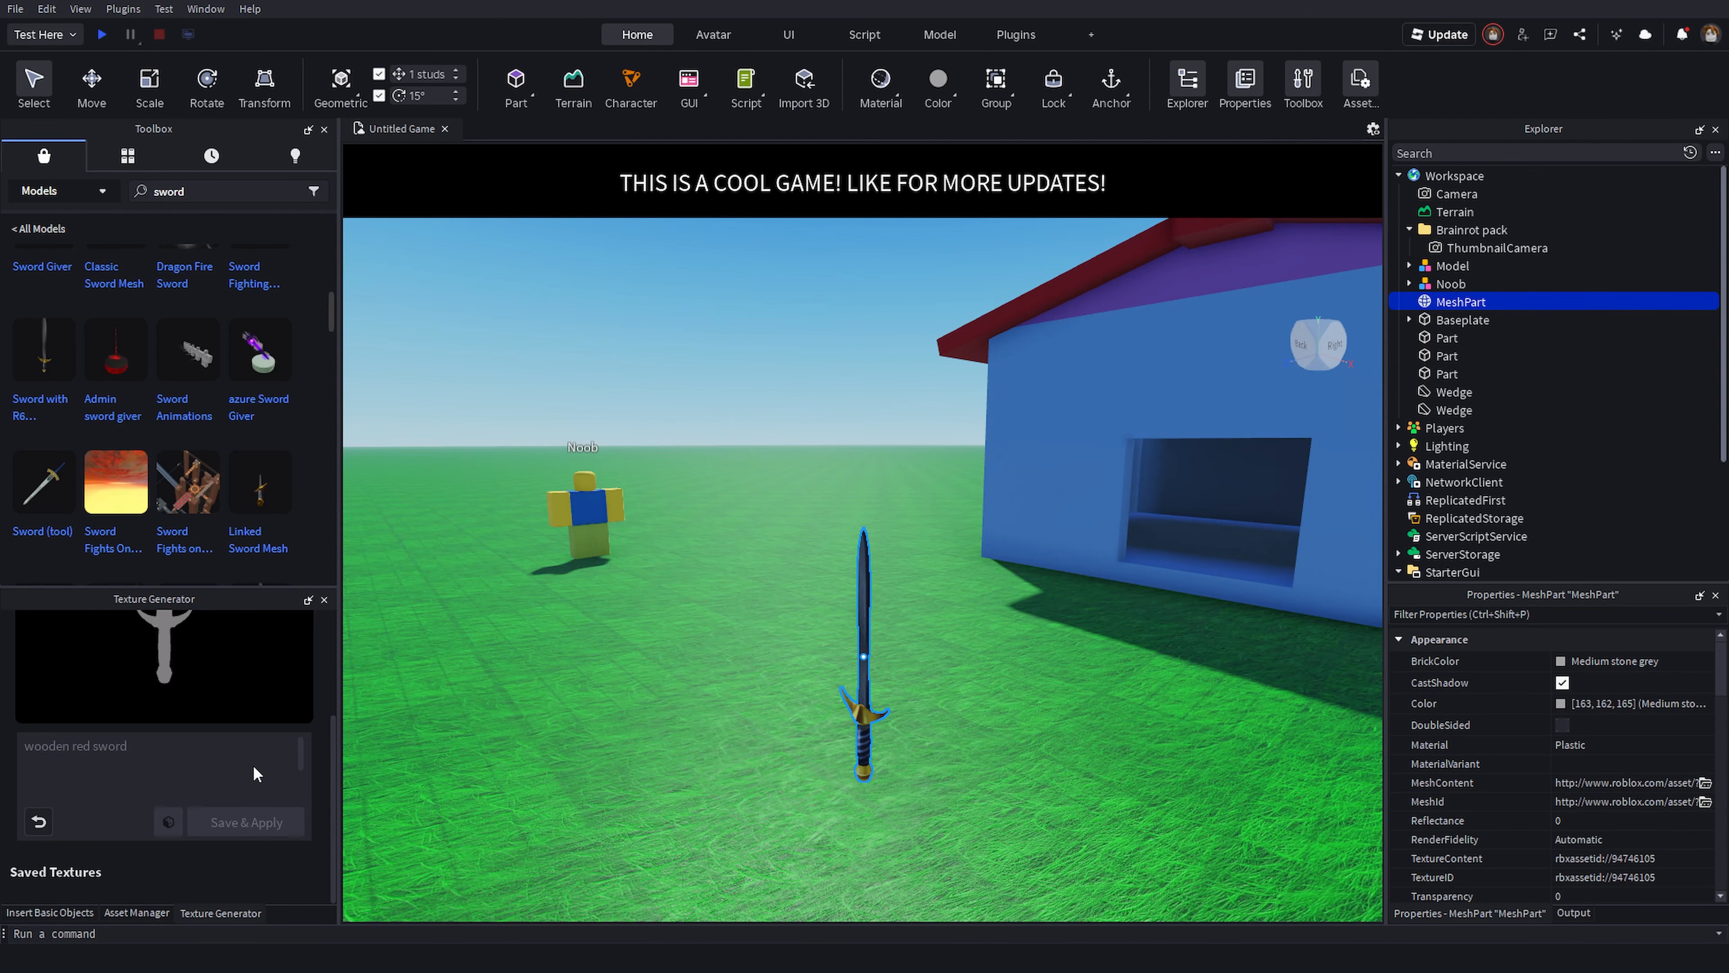
- Discard the preview and set the generation angle again
left_click(51, 817)
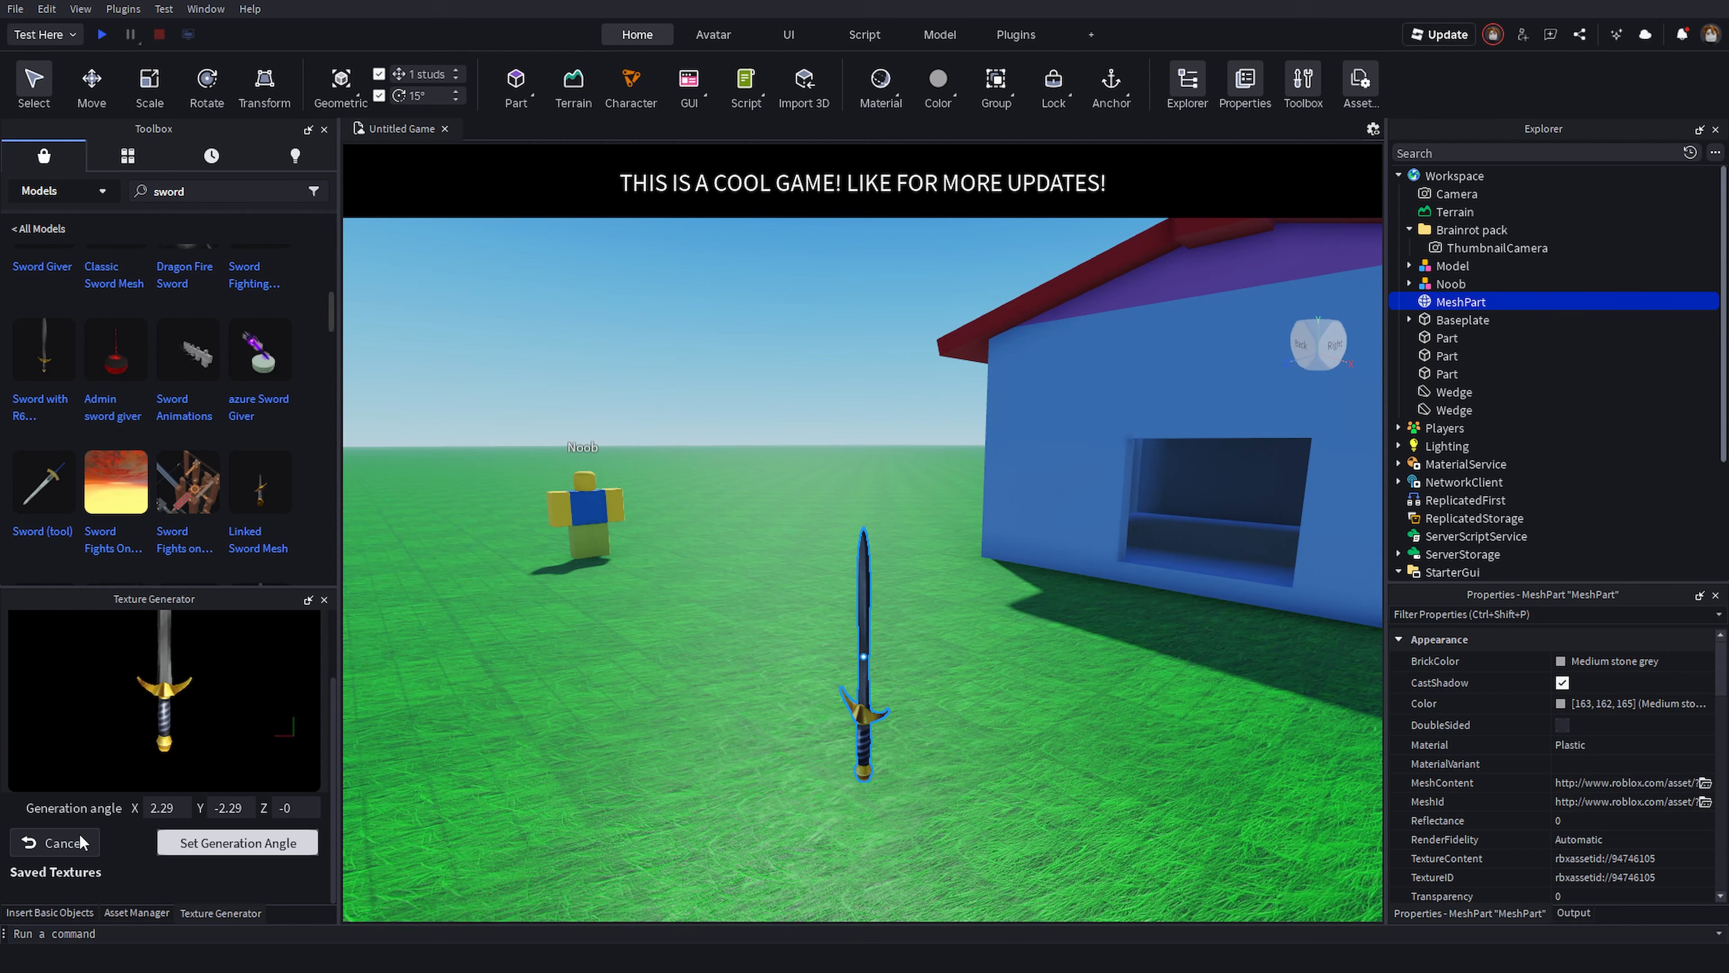
left_click(169, 837)
scroll(130, 814, "down", 3)
left_click(52, 805)
scroll(75, 803, "down", 3)
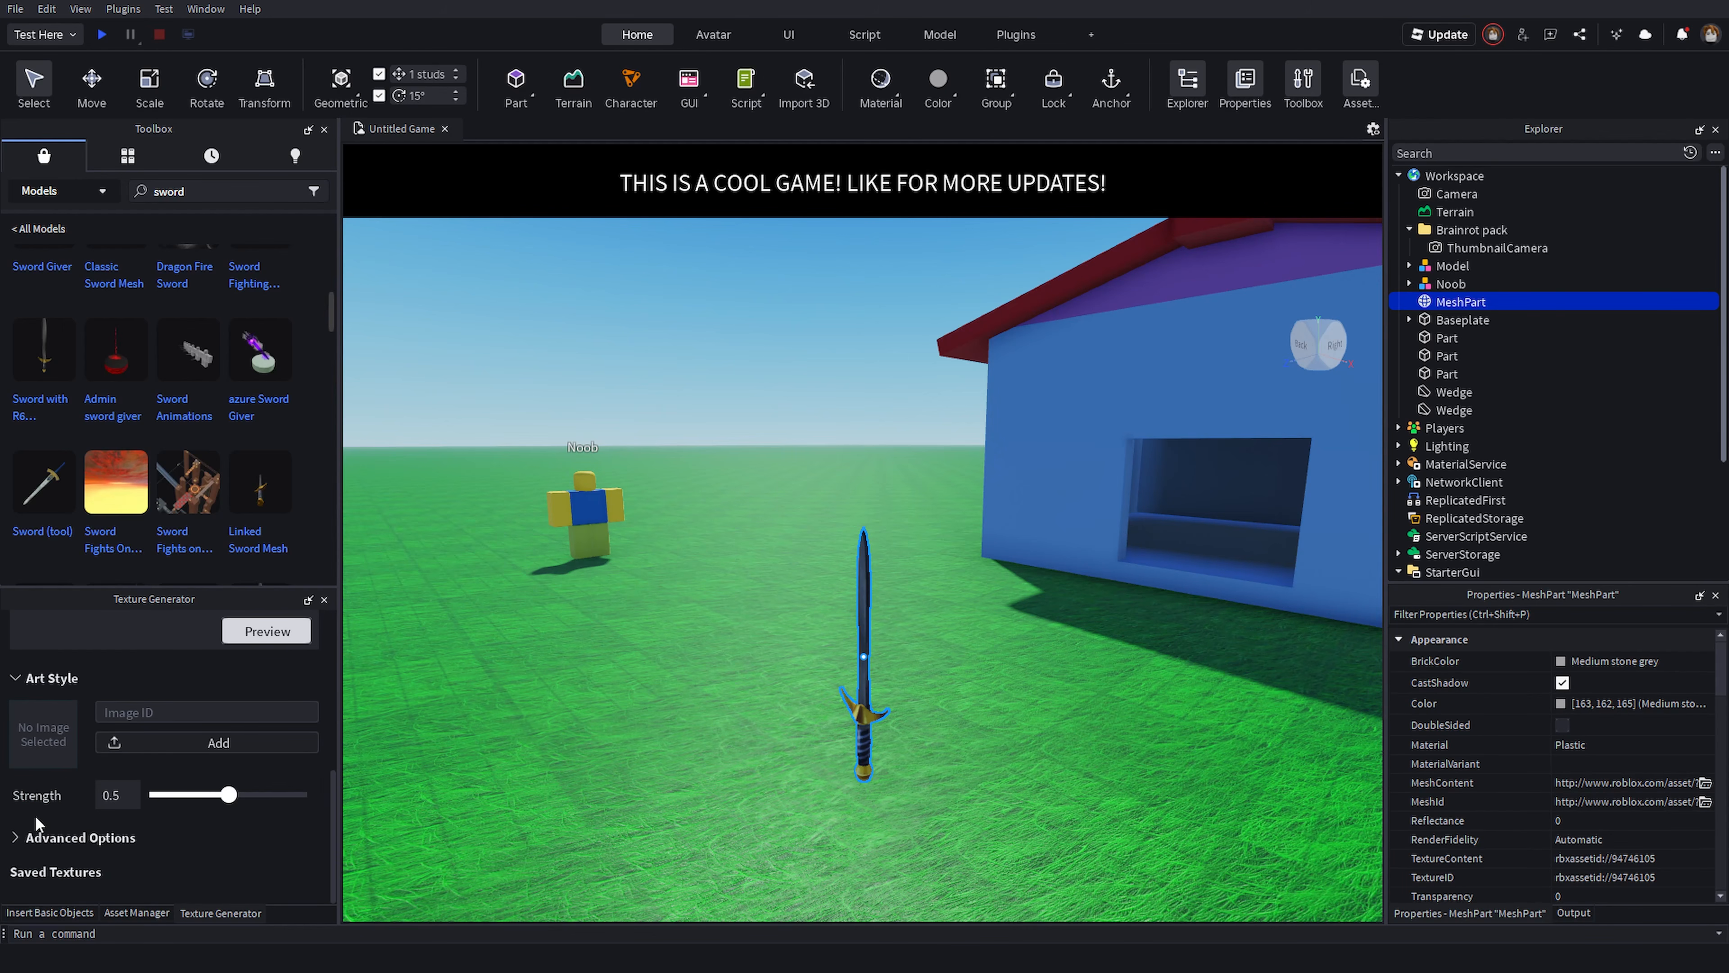
- Expand Advanced Options and generate a new preview of the wooden red sword texture
left_click(26, 836)
scroll(50, 774, "down", 2)
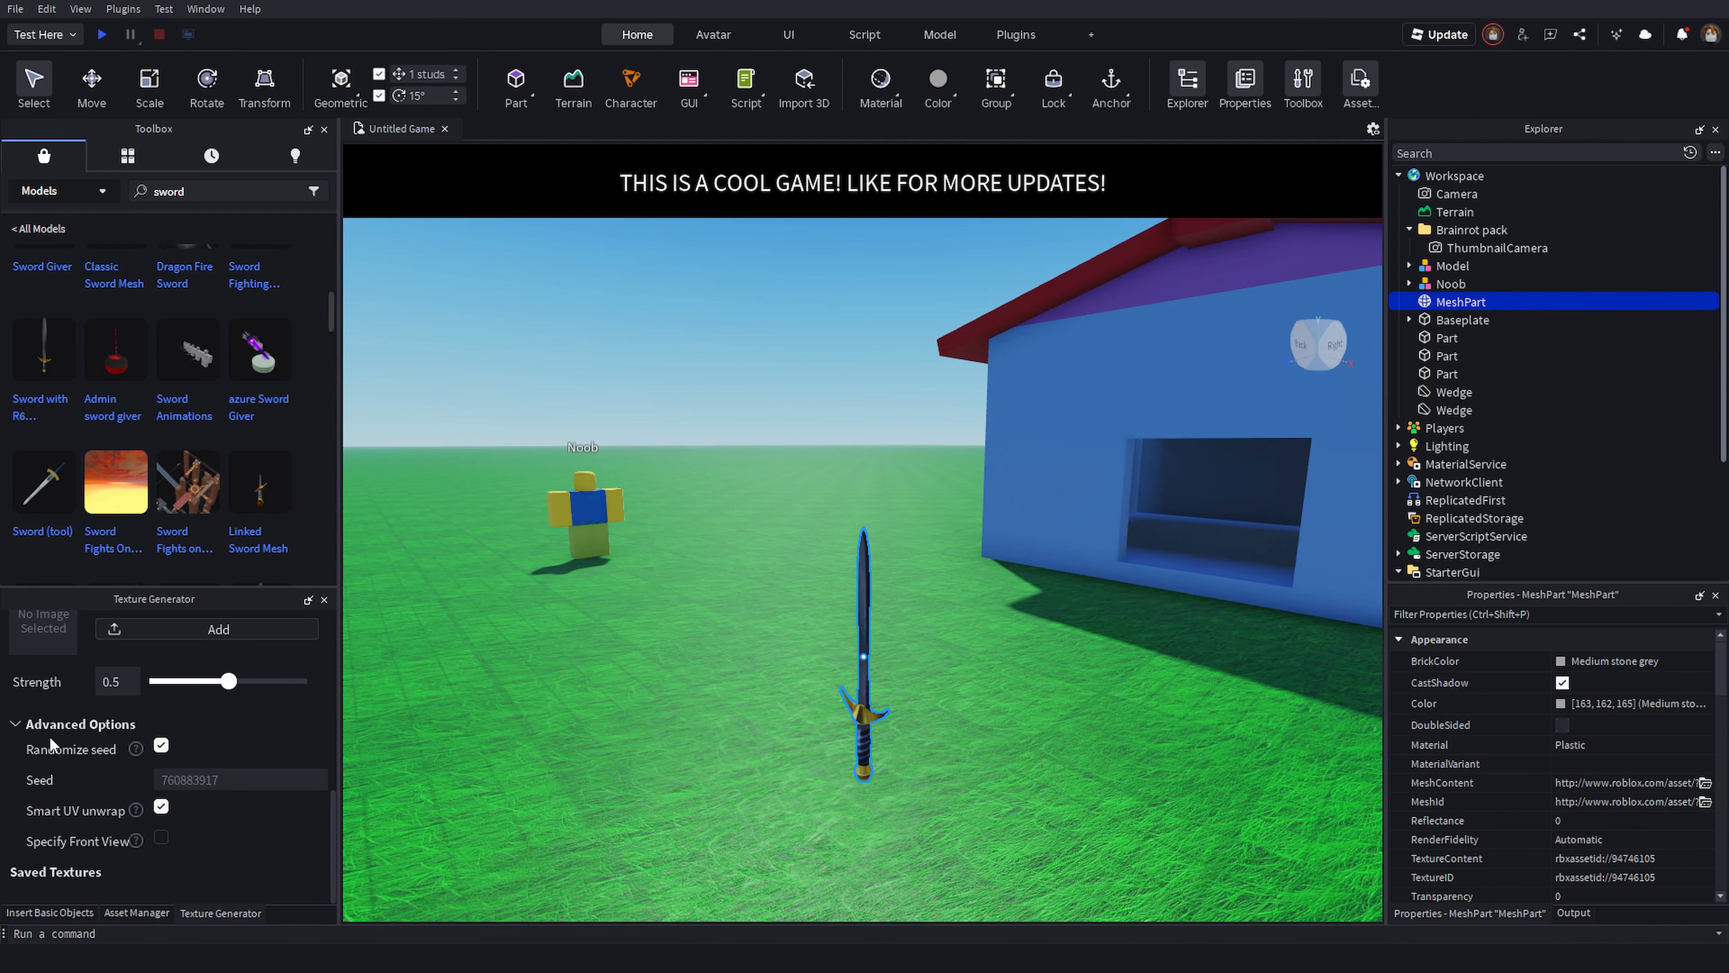
scroll(56, 750, "up", 7)
scroll(155, 874, "down", 2)
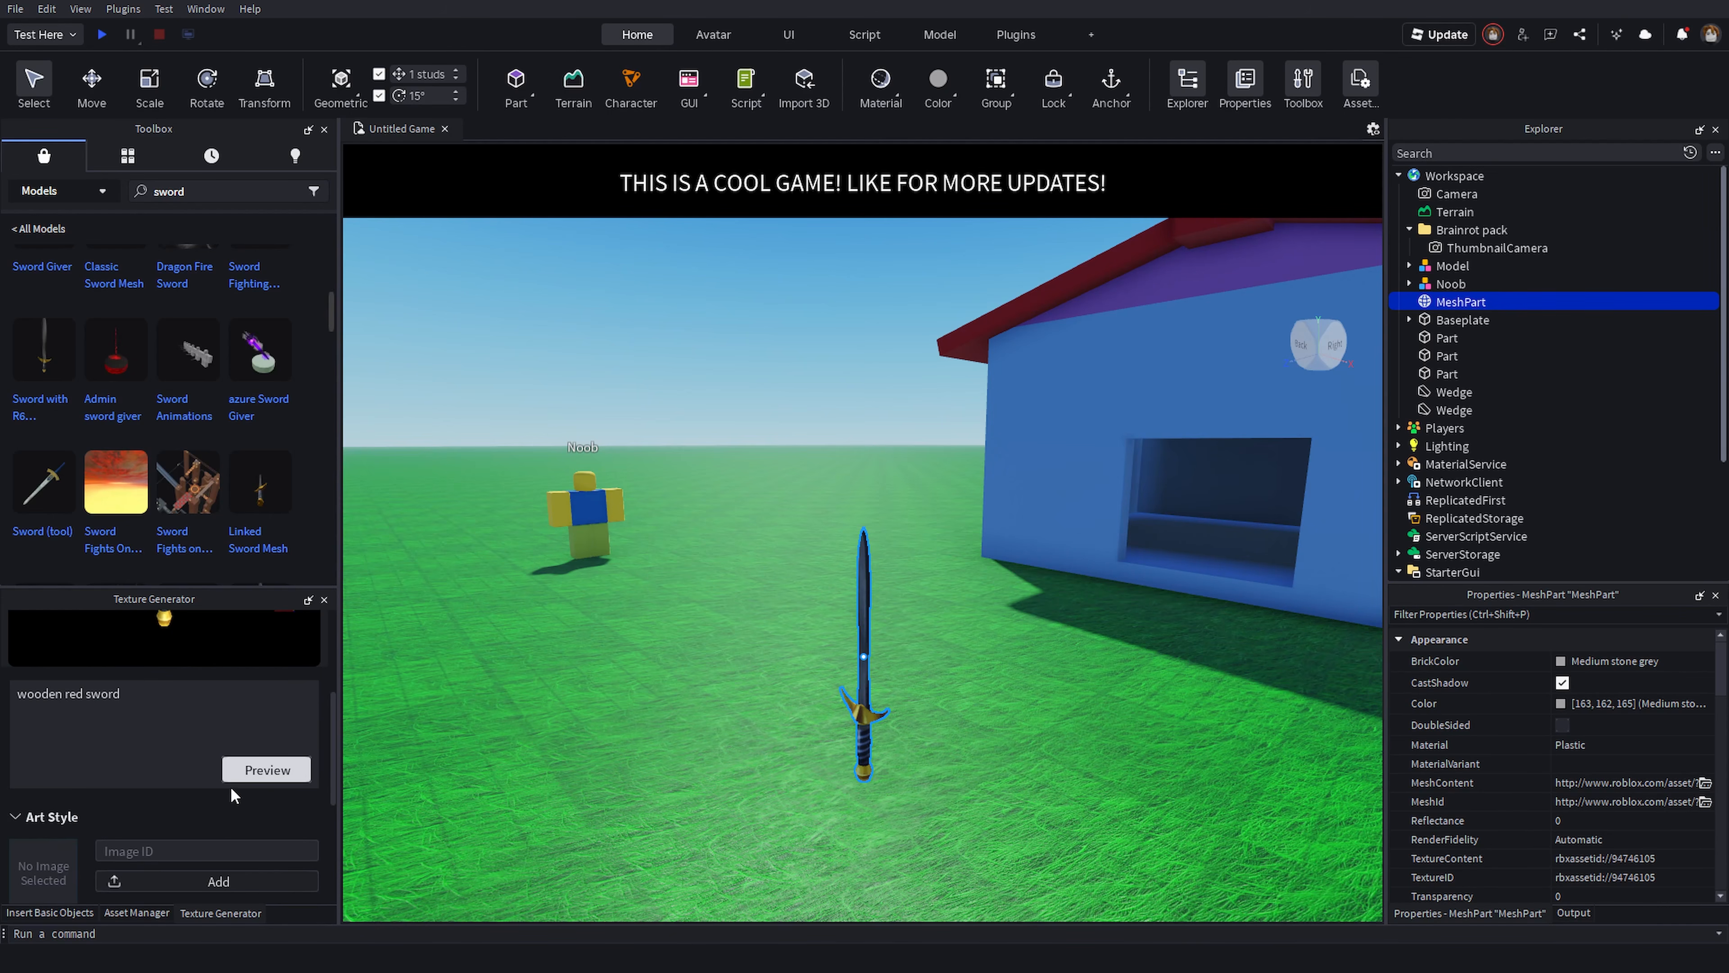
left_click(261, 773)
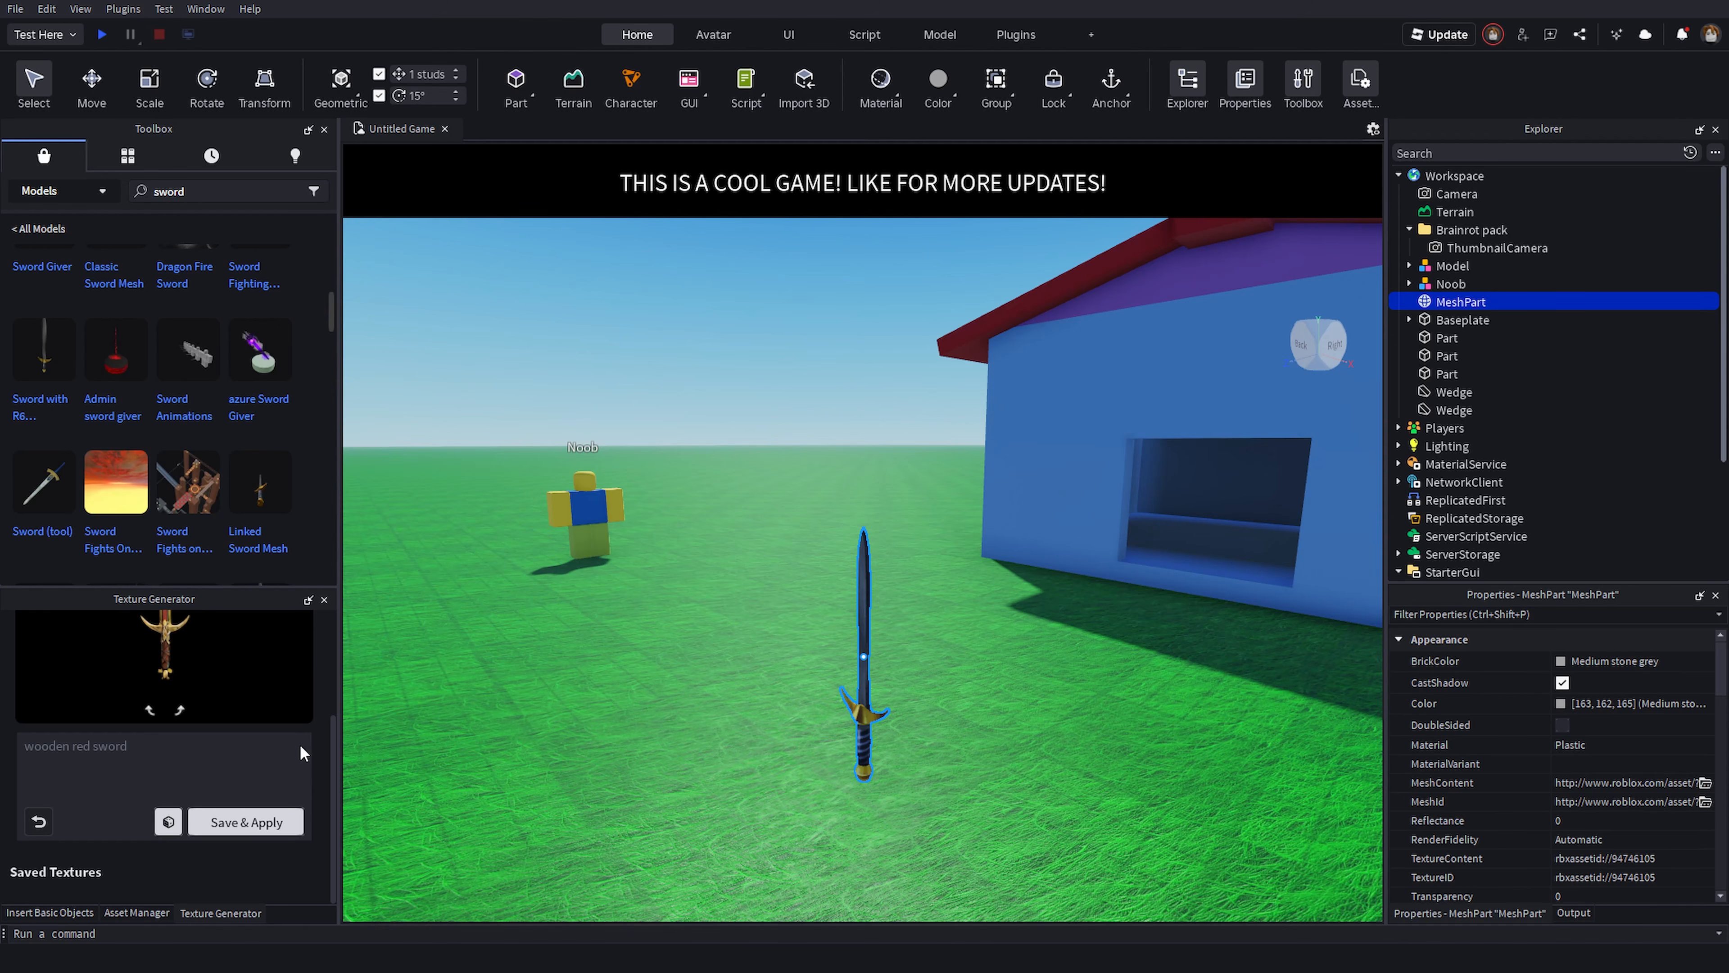
- Rotate the wooden red sword texture preview to check it, then save and apply the texture to the sword
scroll(290, 740, "up", 3)
left_click(181, 874)
left_click(181, 874)
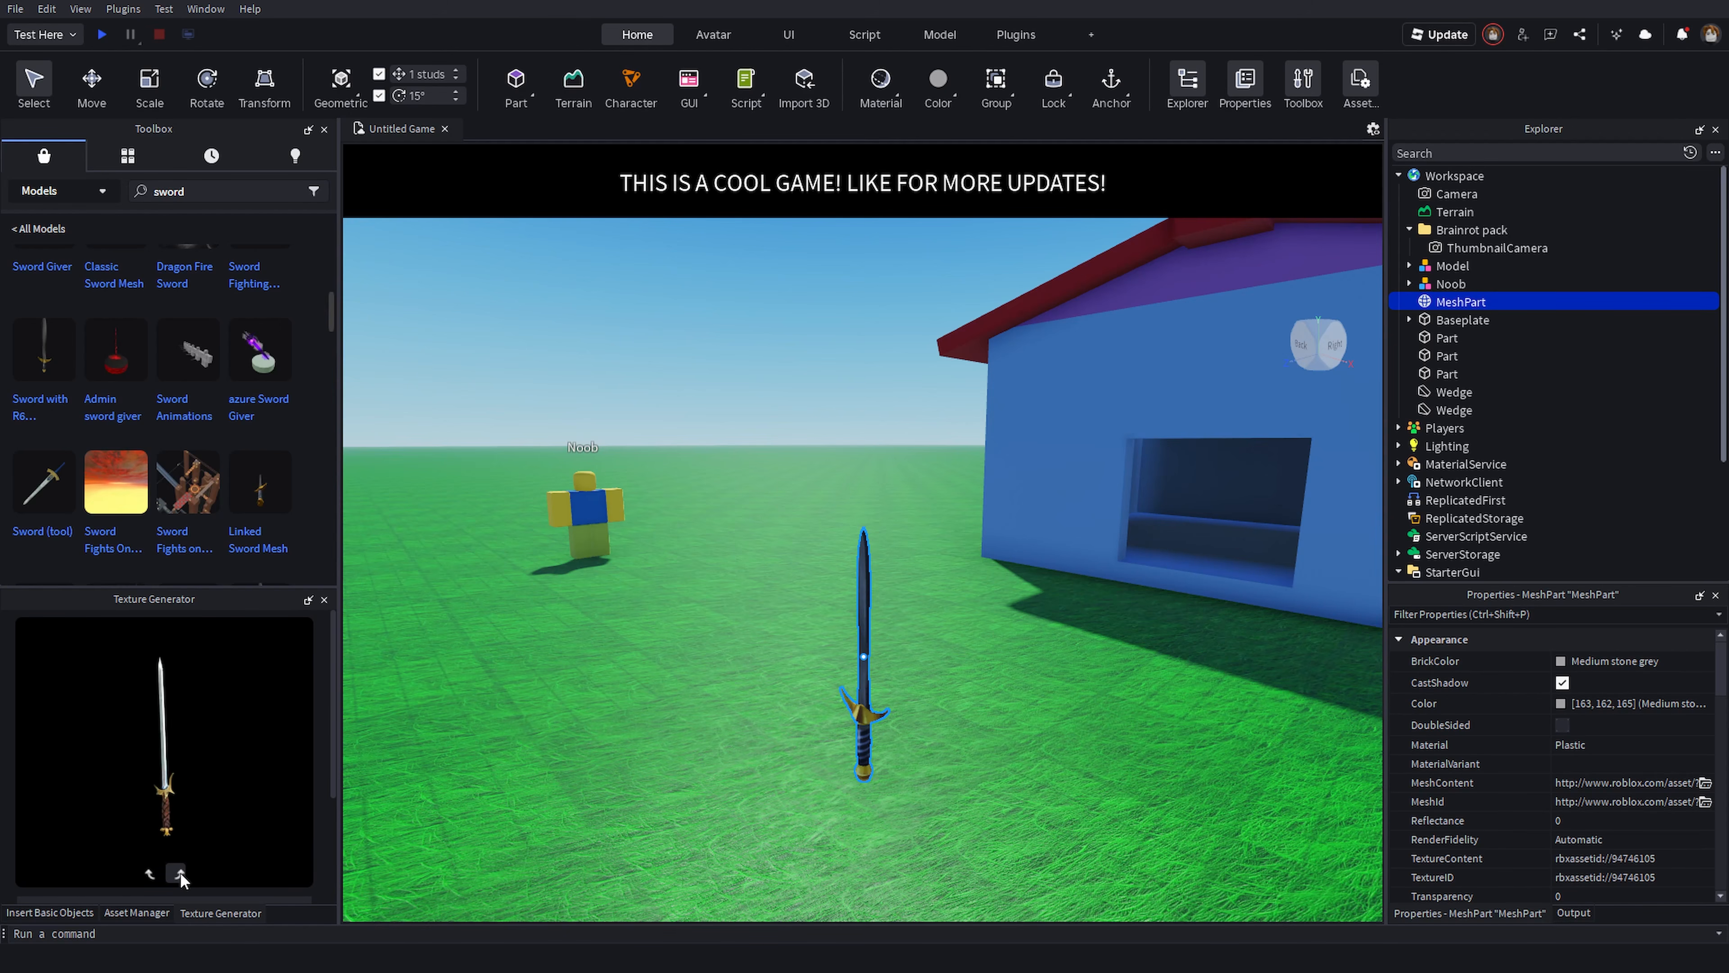
left_click(181, 874)
left_click(181, 873)
left_click(181, 874)
left_click(180, 874)
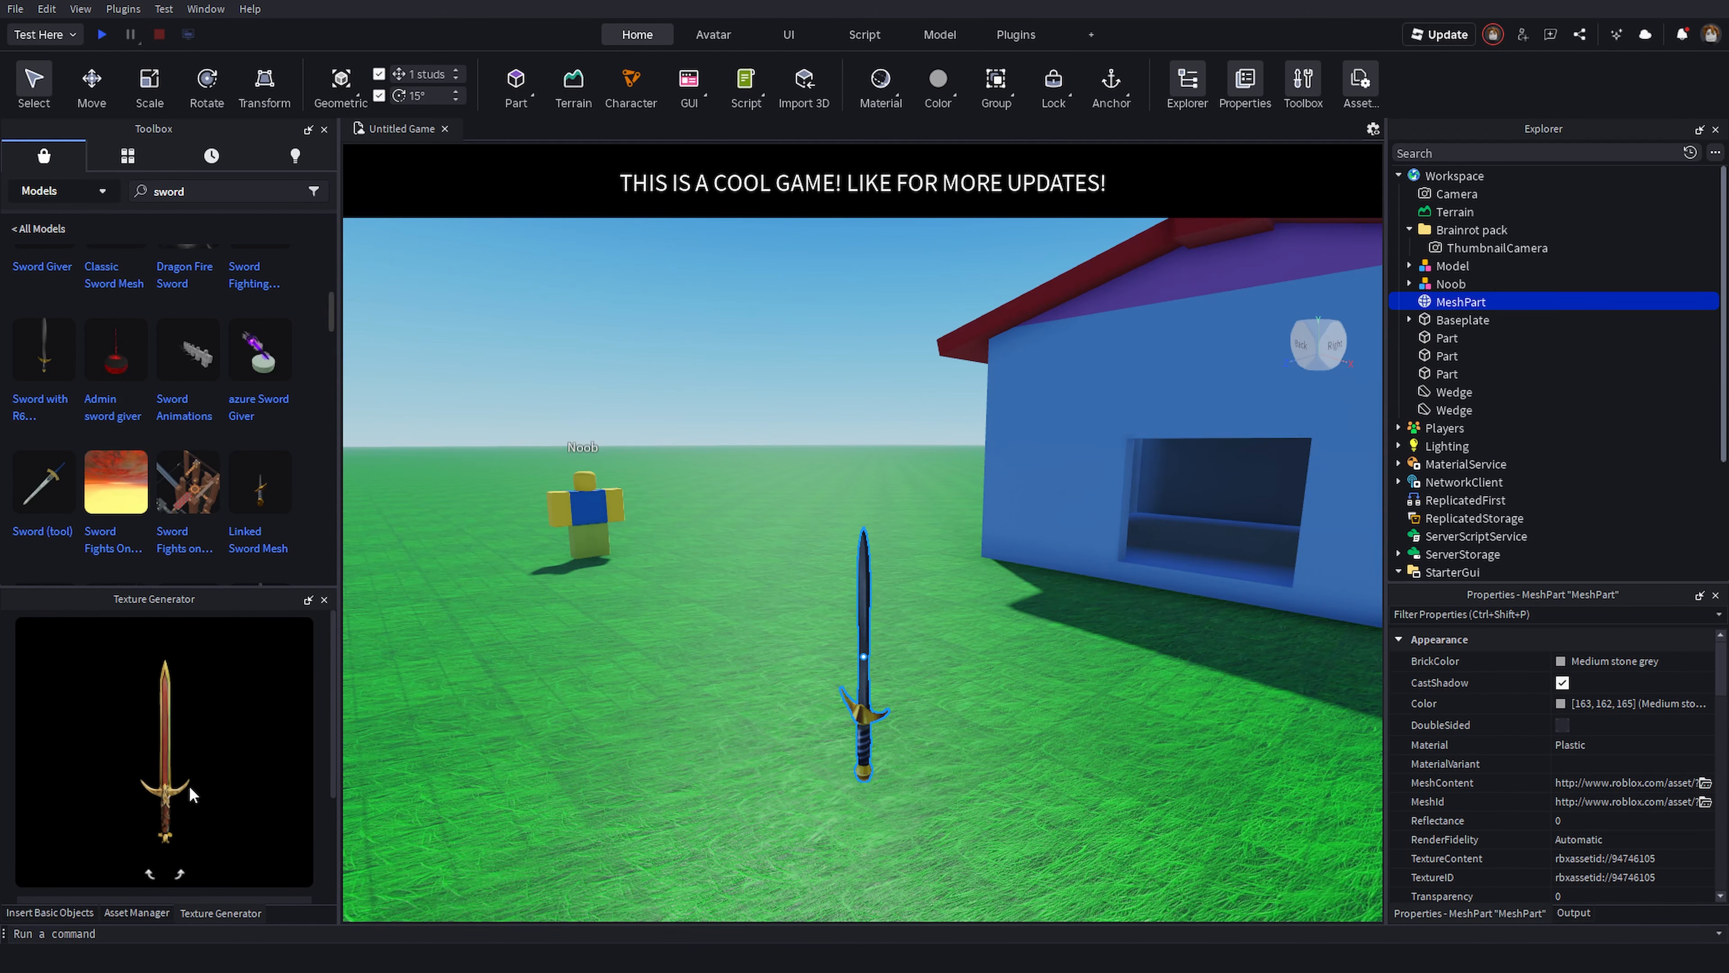
scroll(244, 832, "down", 2)
left_click(244, 832)
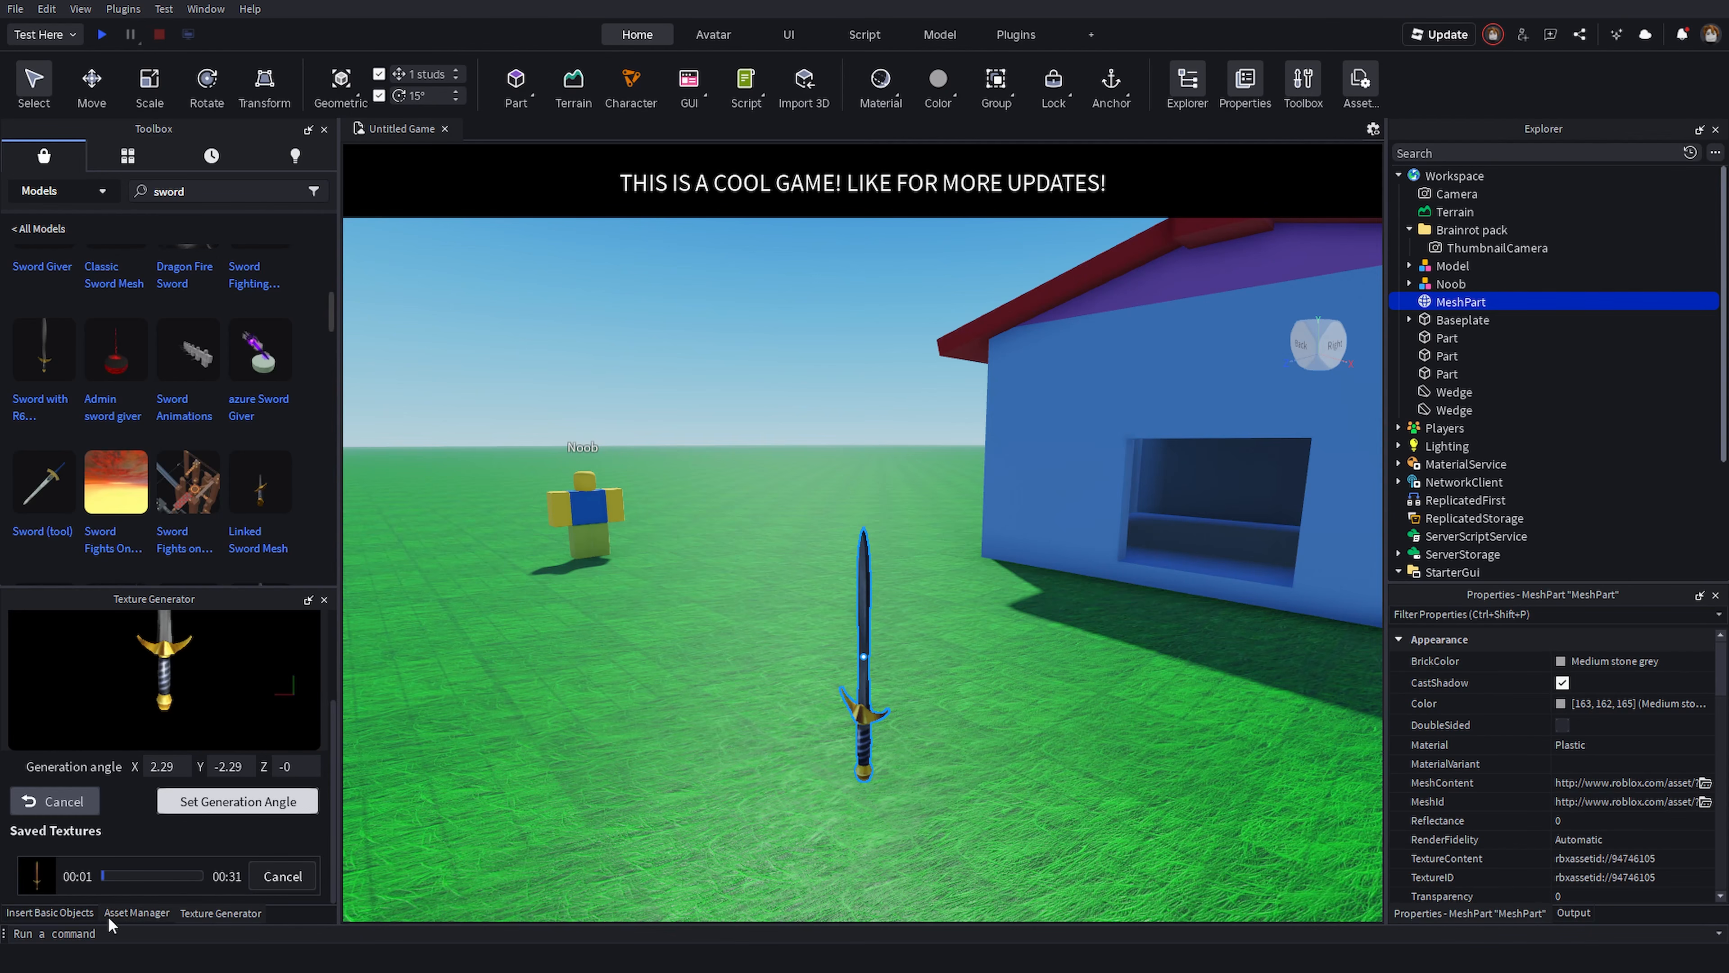
- Fly the camera around the scene to inspect the sword with its new texture
right_click_drag(590, 751, 590, 751)
key("w")
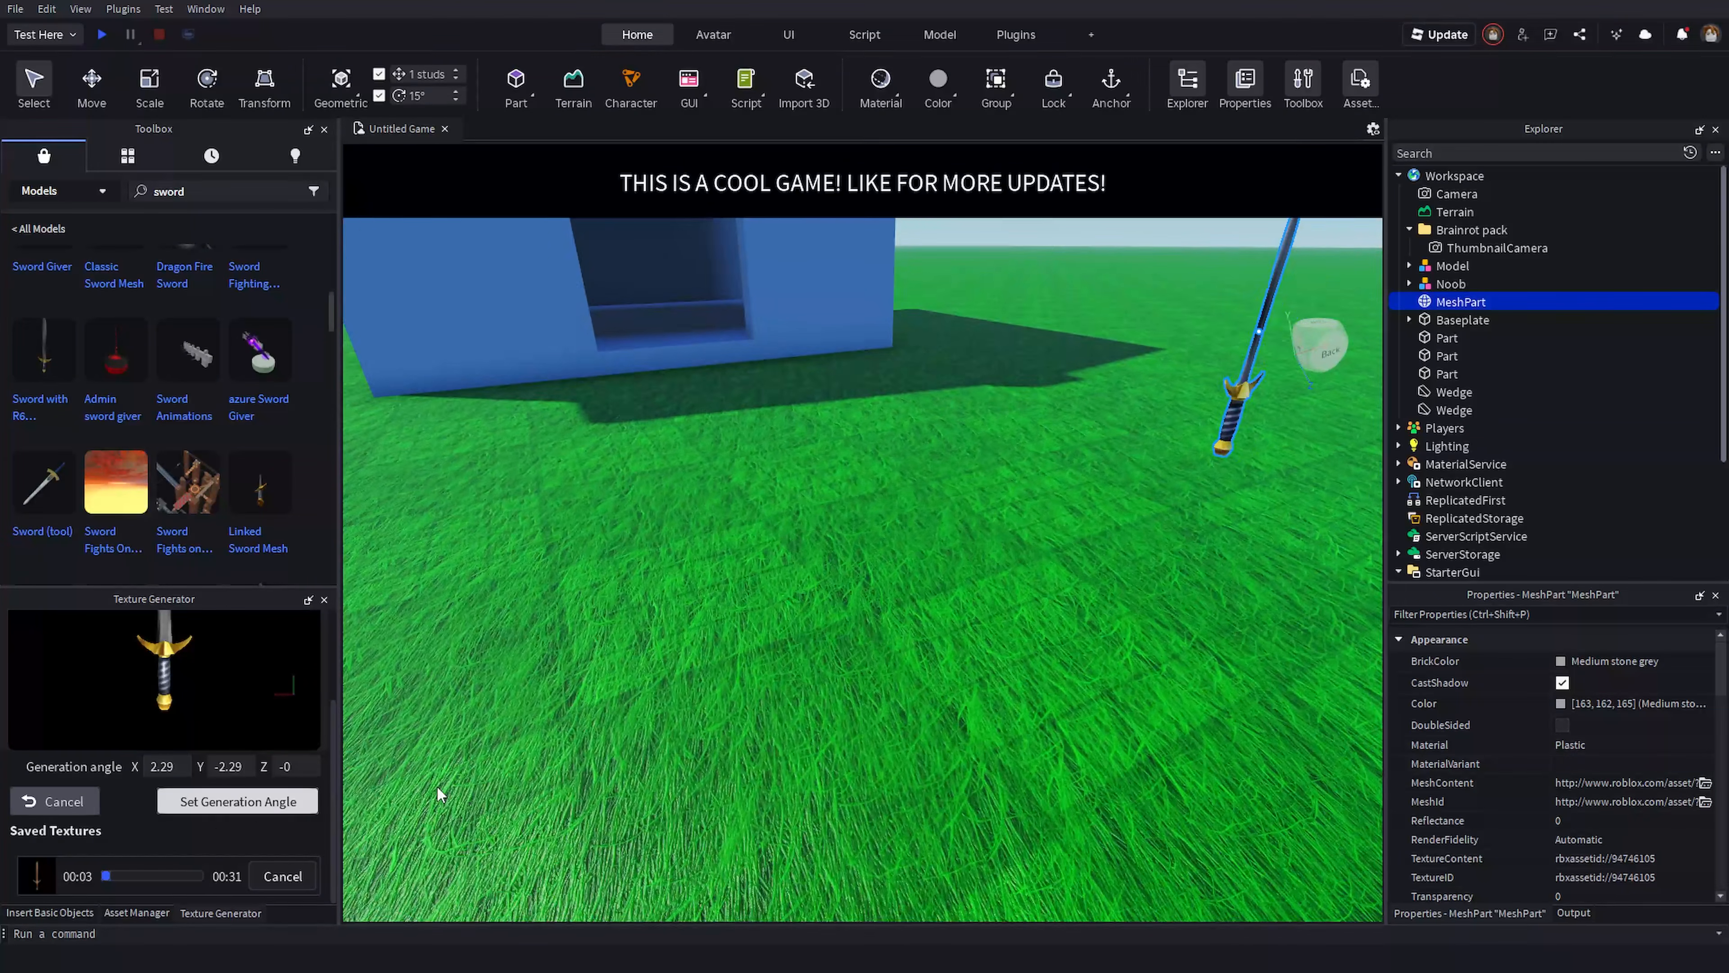
key("s")
right_click_drag(689, 733, 689, 733)
key("w")
key("a")
right_click_drag(782, 575, 785, 578)
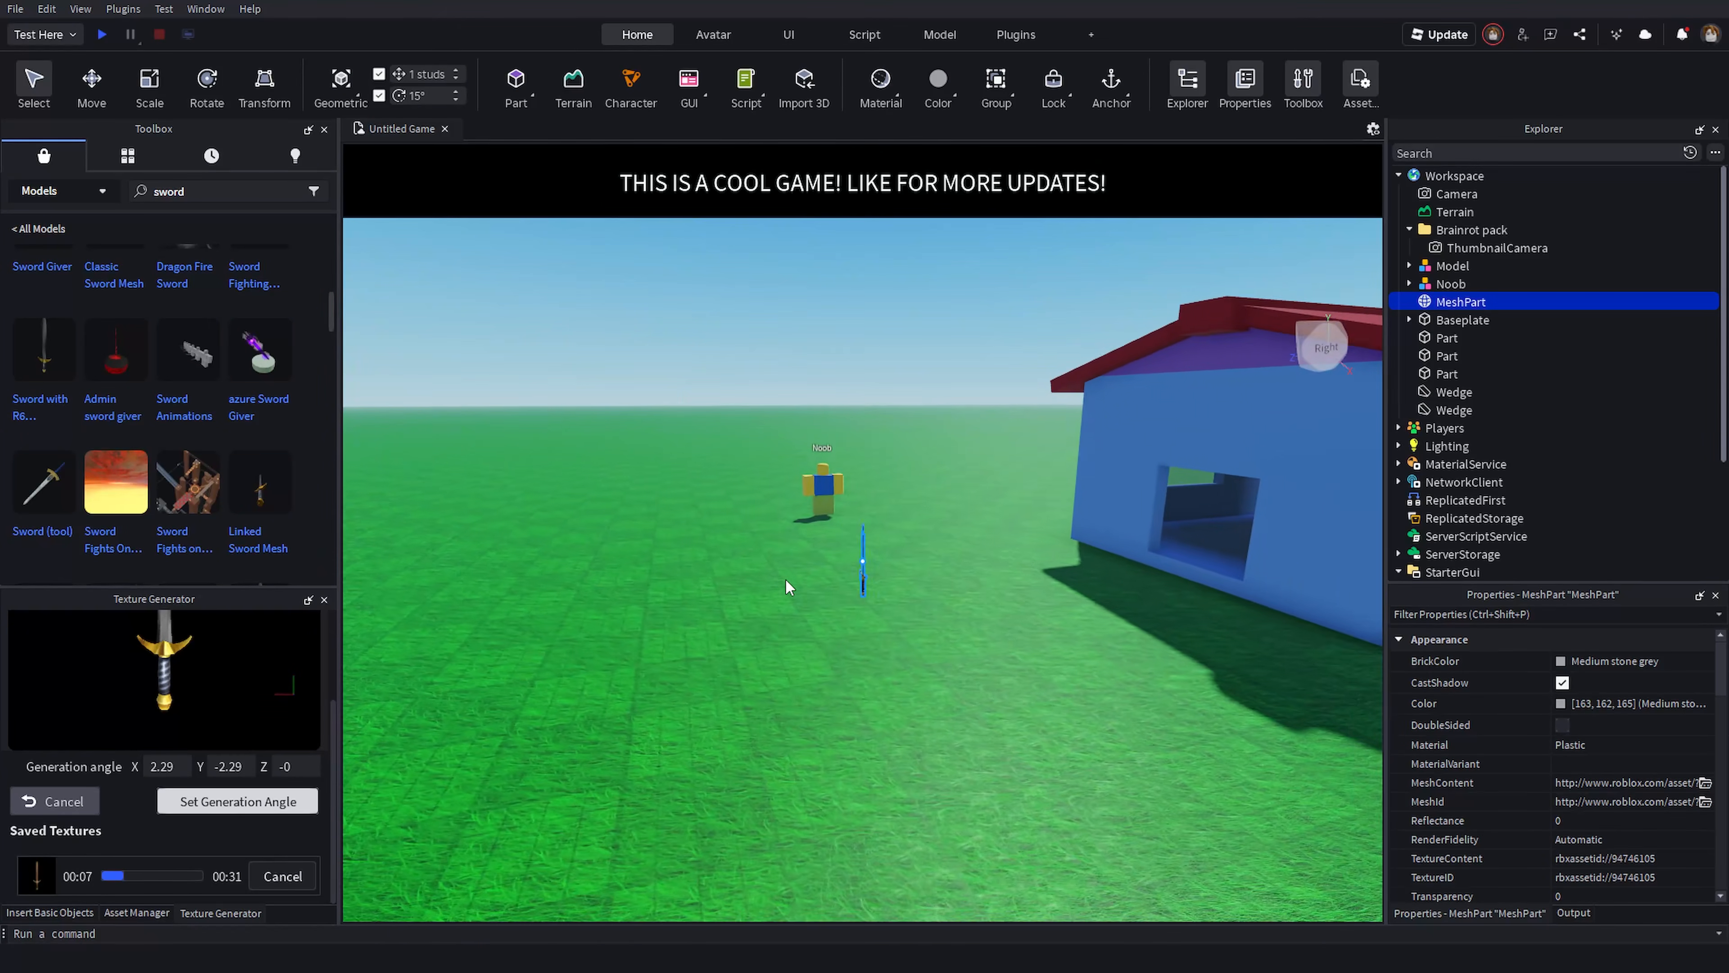
key("d")
right_click_drag(1035, 644, 1082, 611)
key("d")
key("w")
key("d")
key("s")
key("w")
key("d")
key("d")
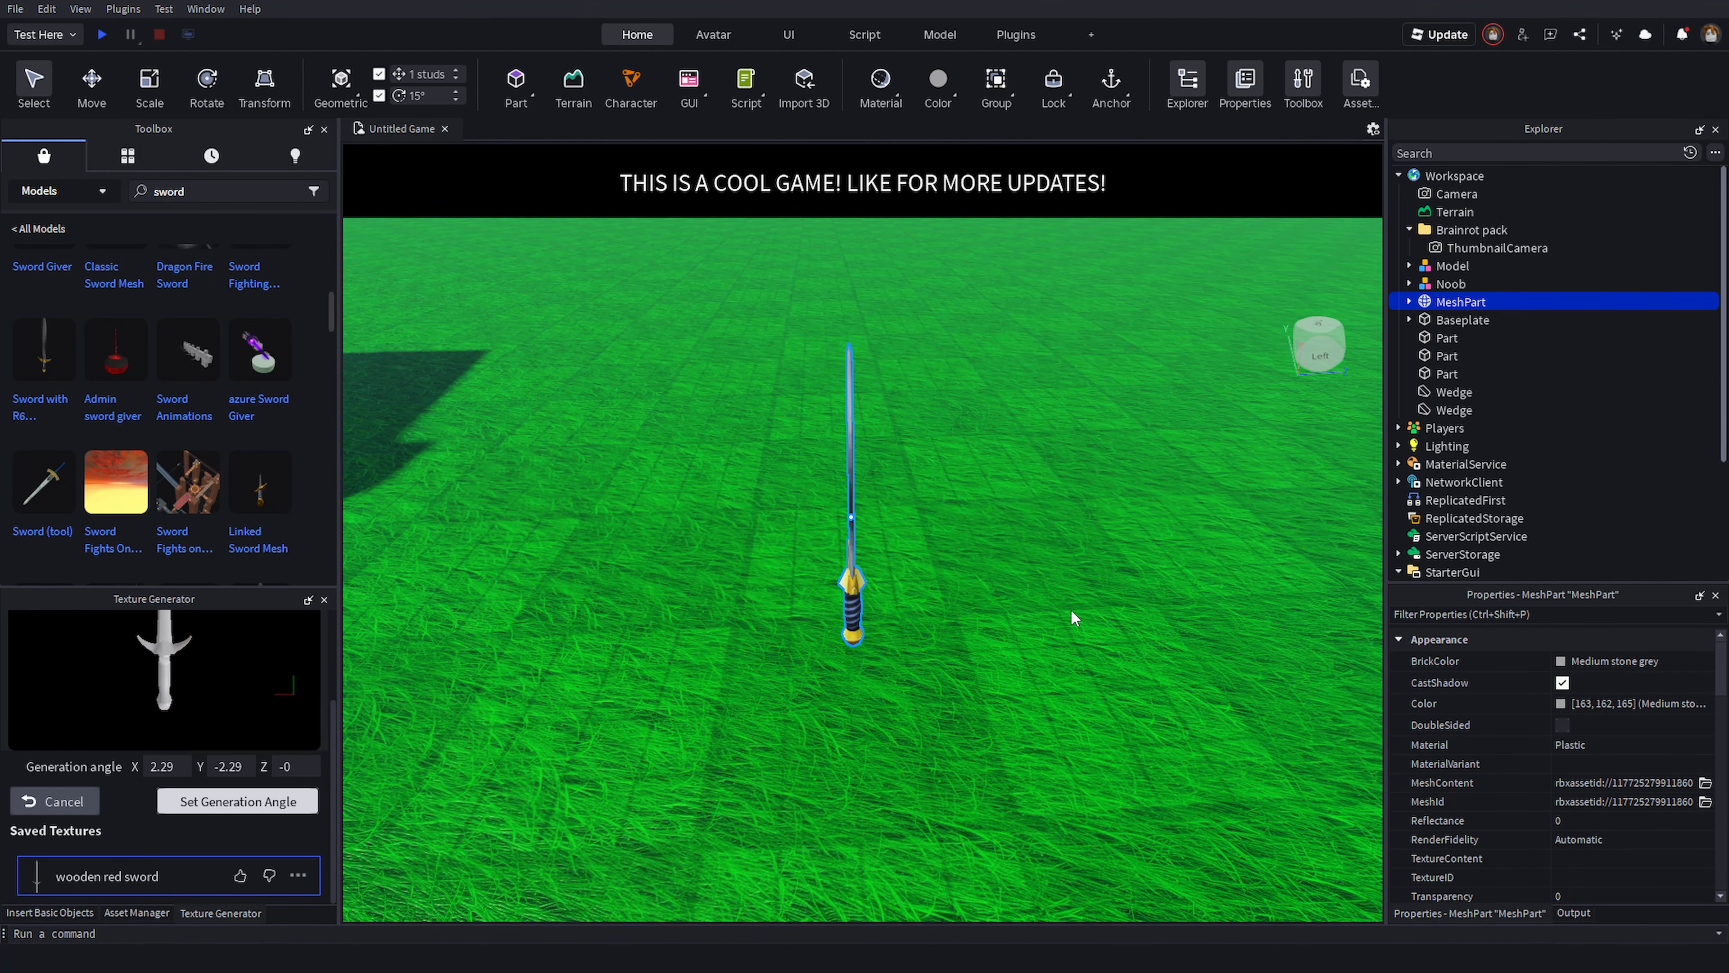
right_click_drag(1046, 606, 1047, 605)
left_click(1047, 606)
key("w")
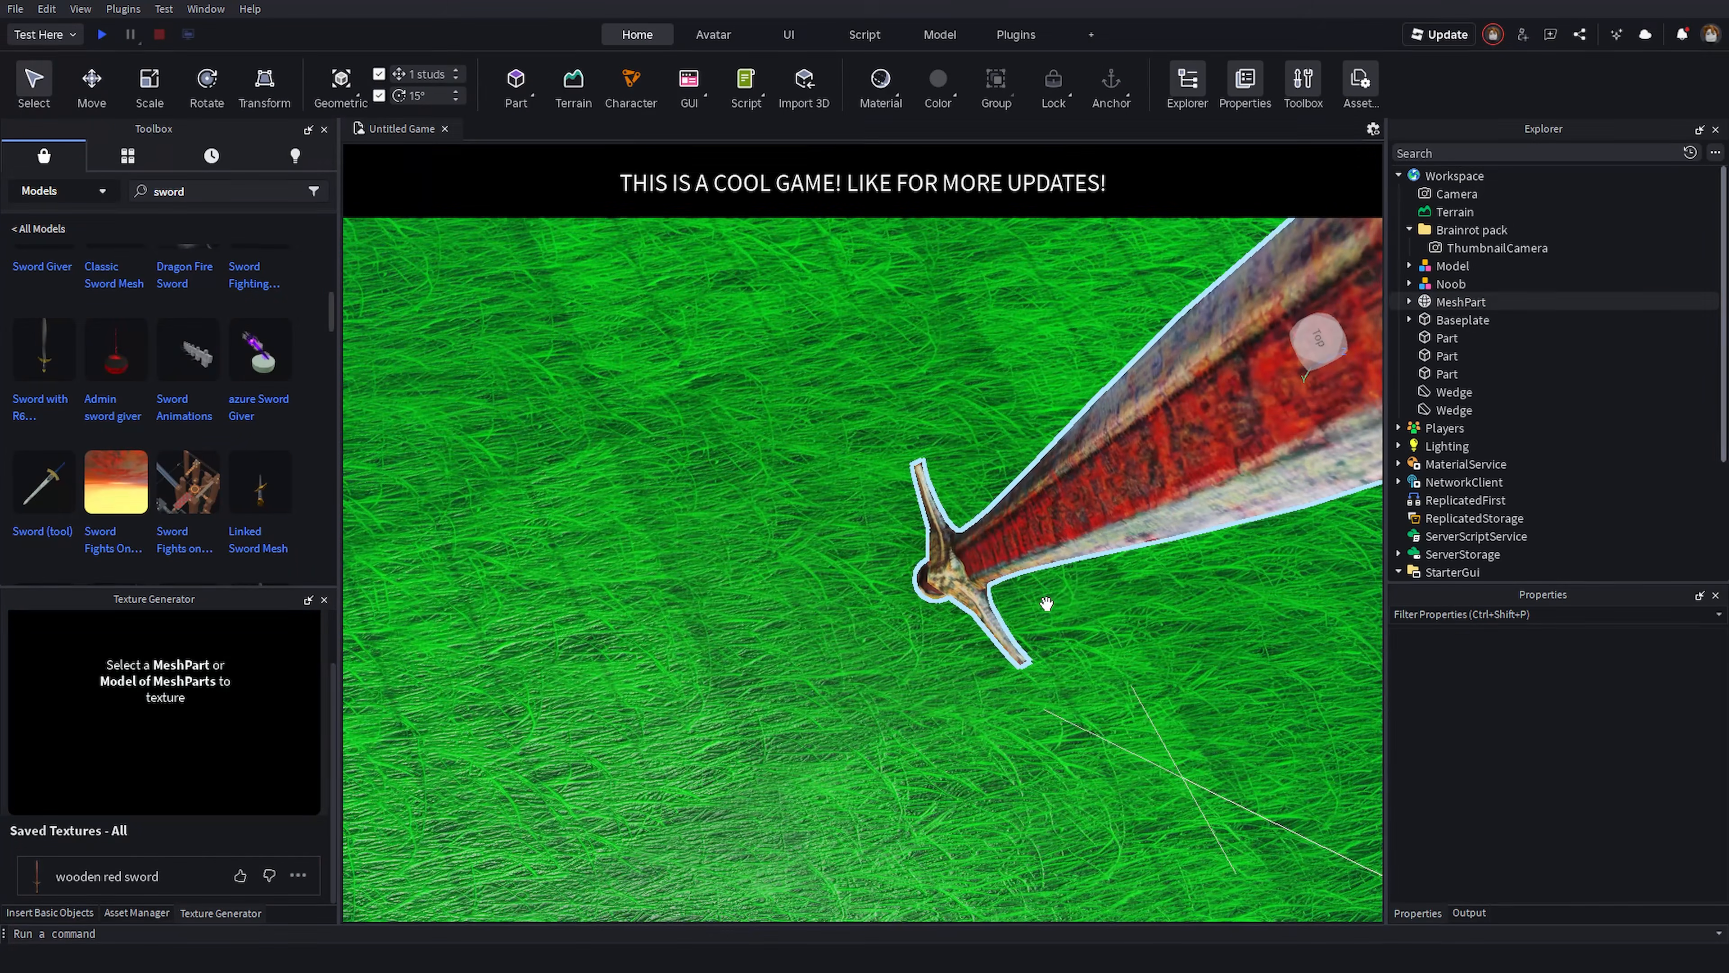
right_click_drag(784, 607, 783, 608)
right_click_drag(1172, 576, 950, 664)
scroll(944, 647, "down", 5)
scroll(950, 654, "down", 5)
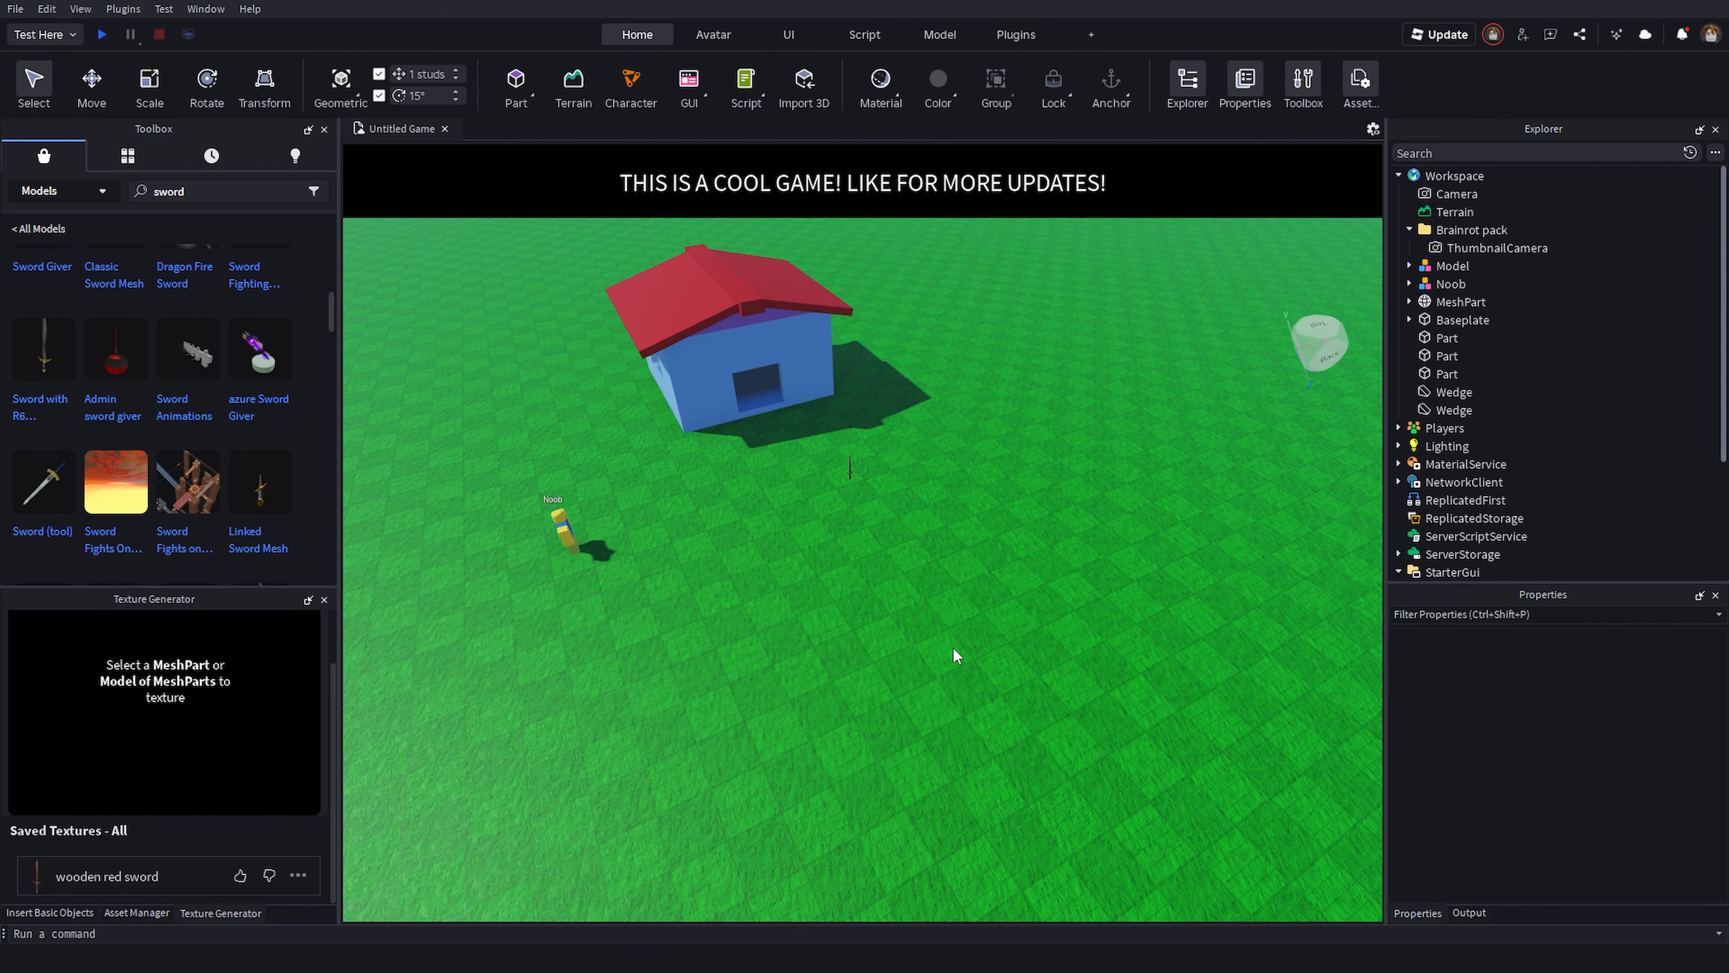
- Create a new toolbar tab named Mesh Editor
left_click(1090, 34)
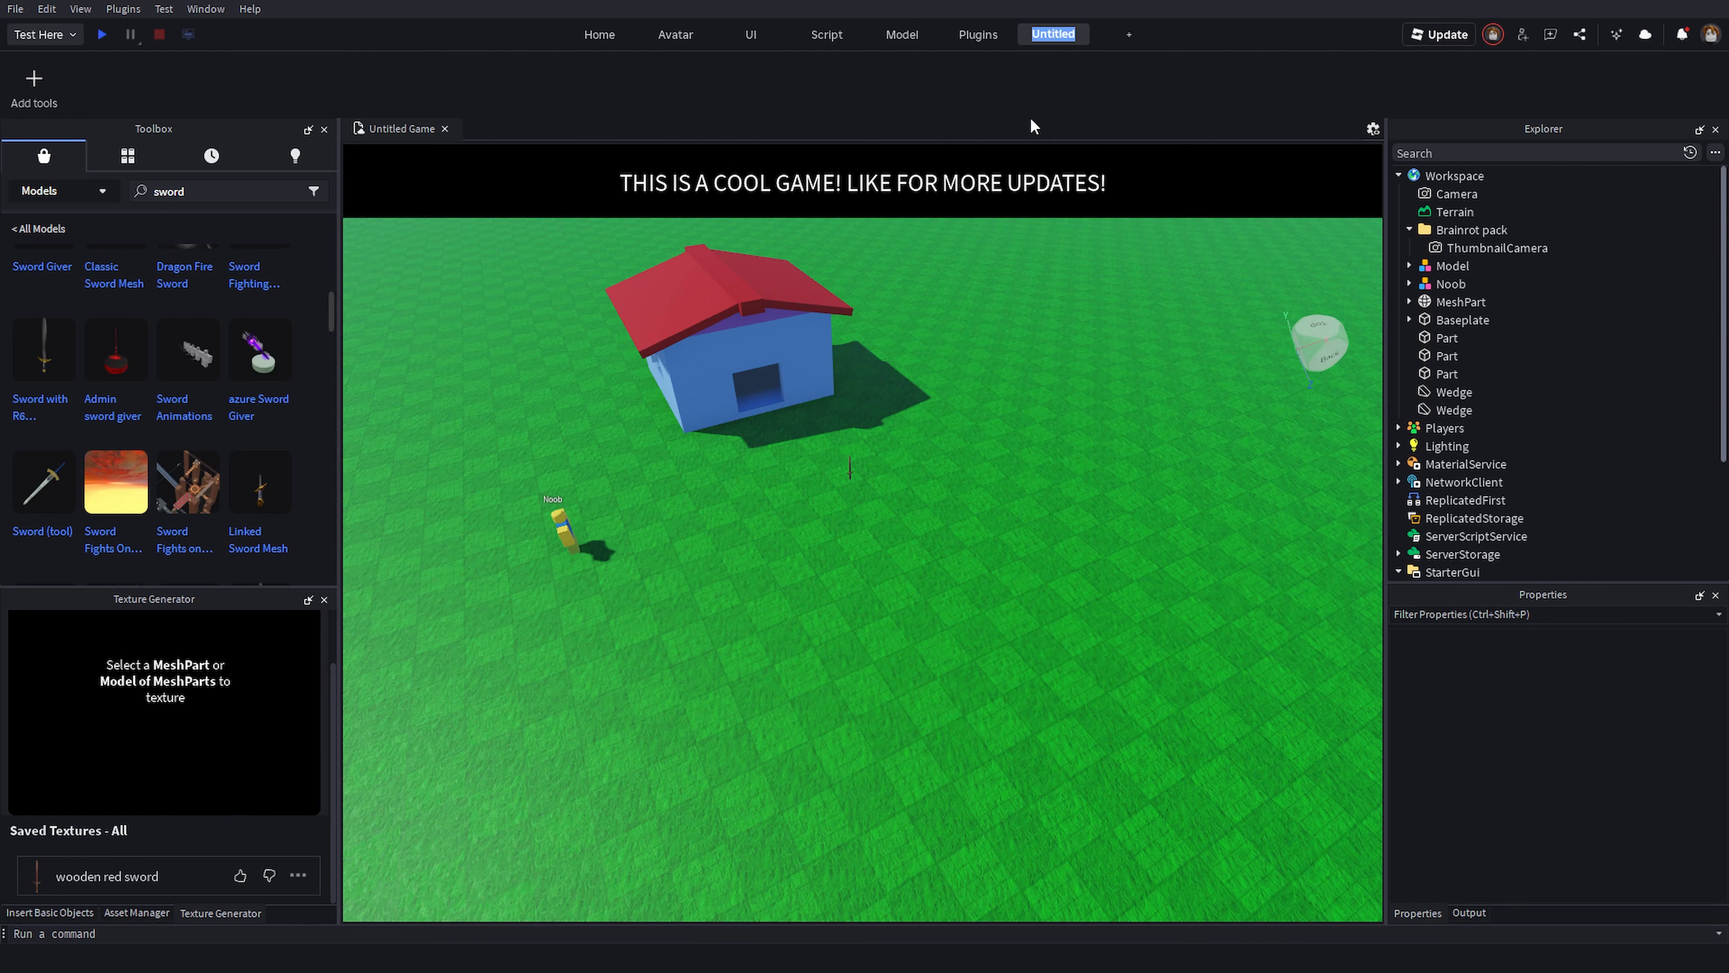
type("Mesh Editor")
key("Return")
key("w")
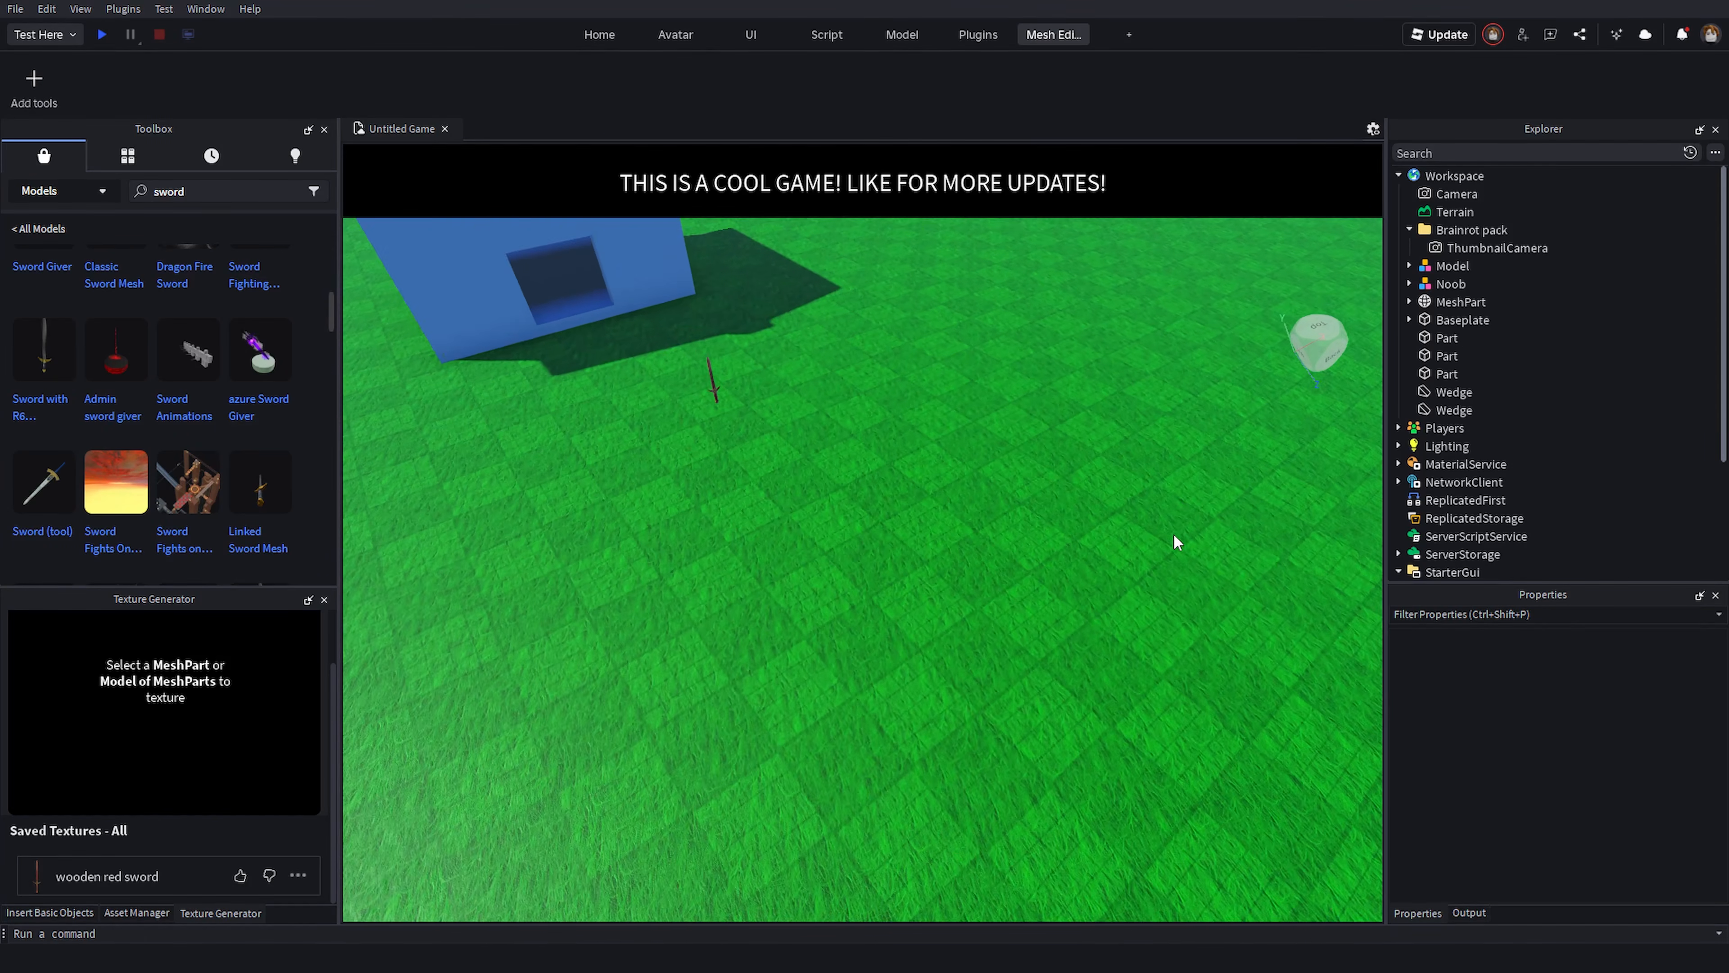
right_click_drag(1161, 498, 1144, 503)
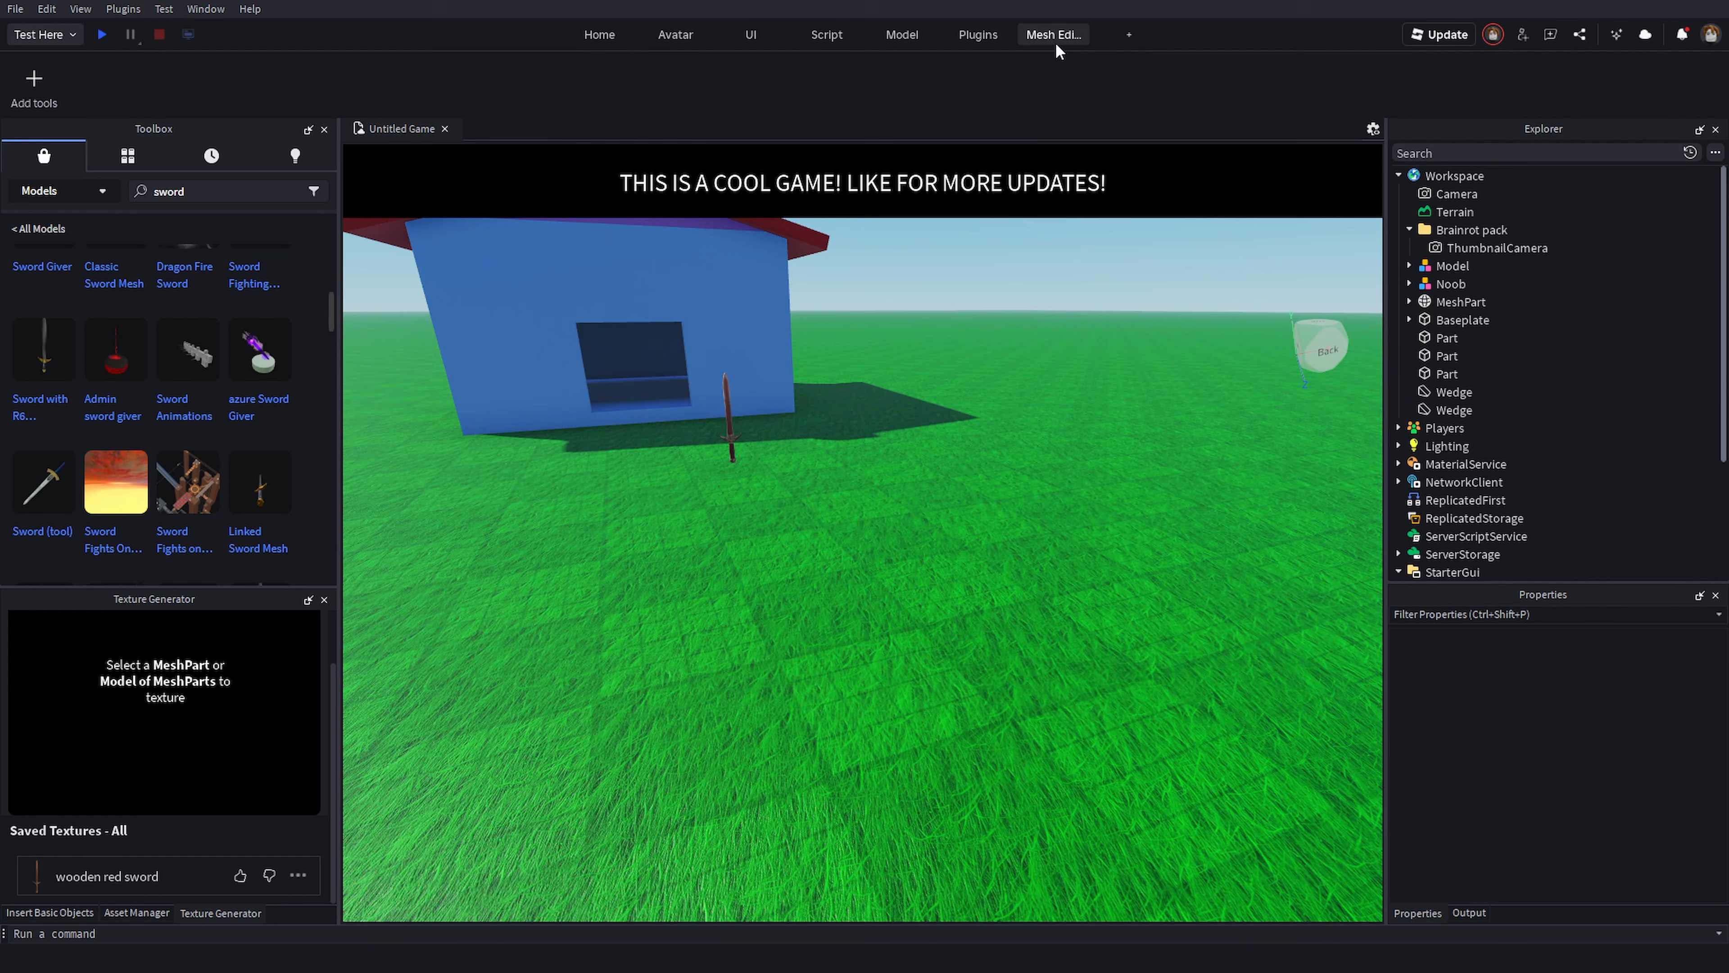
right_click_drag(984, 392, 1002, 414)
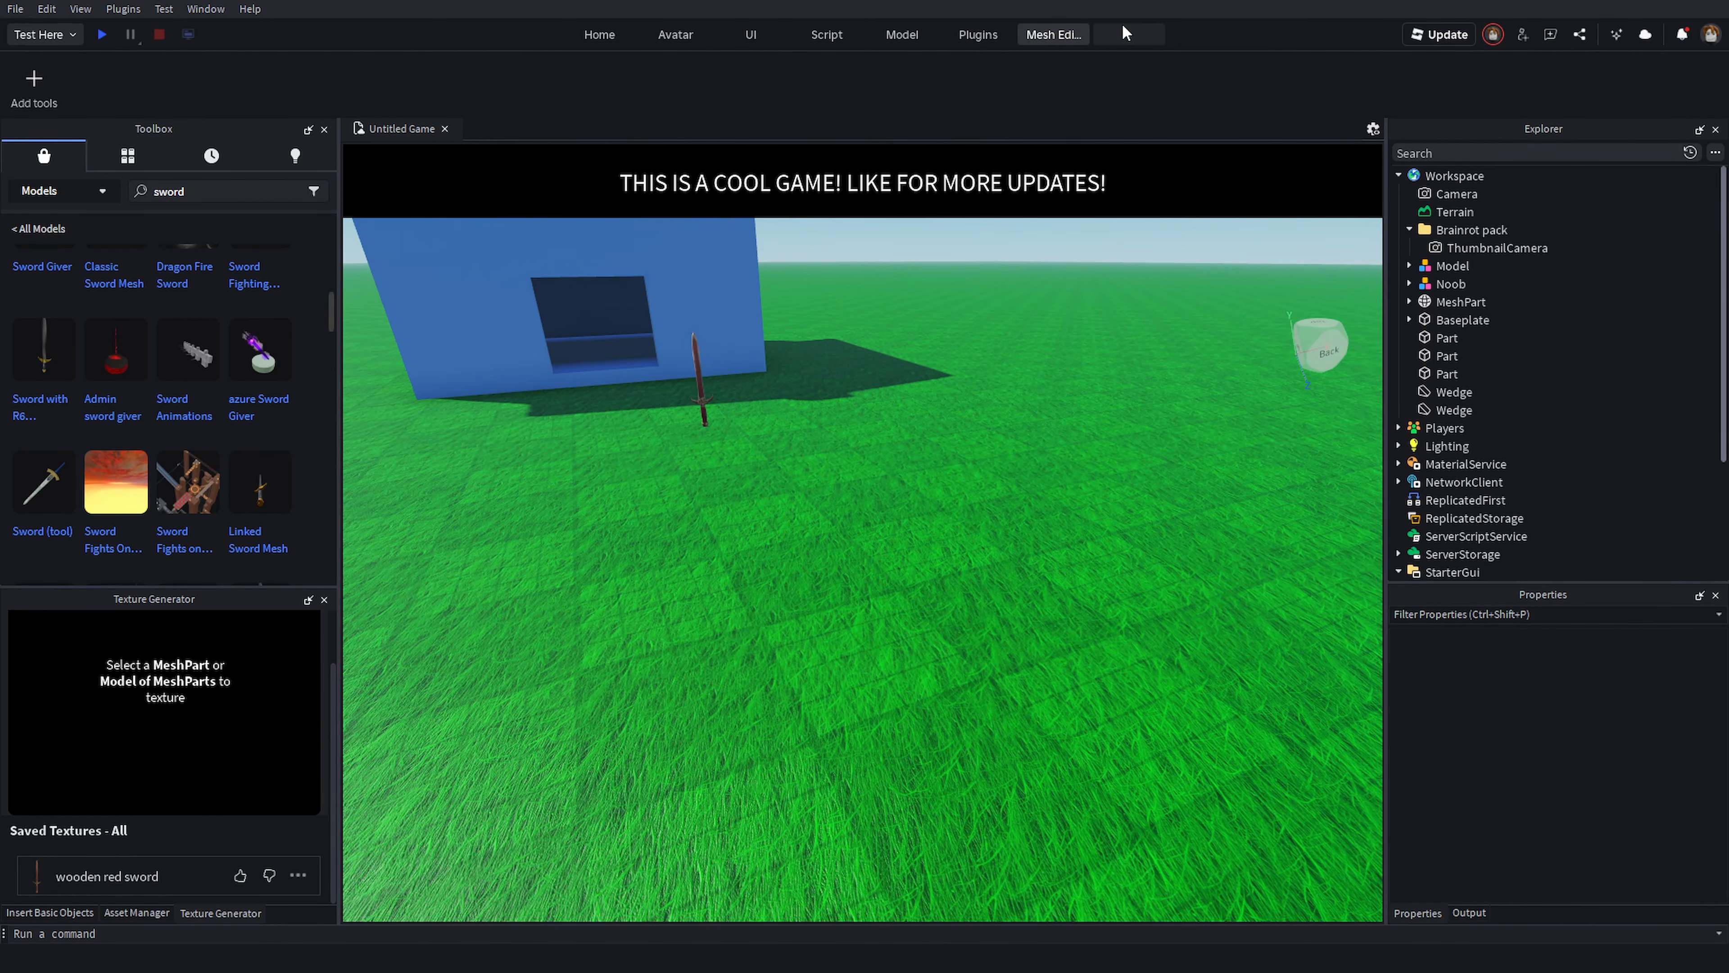
- Add the Texture Generator and Material Generator tools to the Mesh Editor tab
left_click(38, 92)
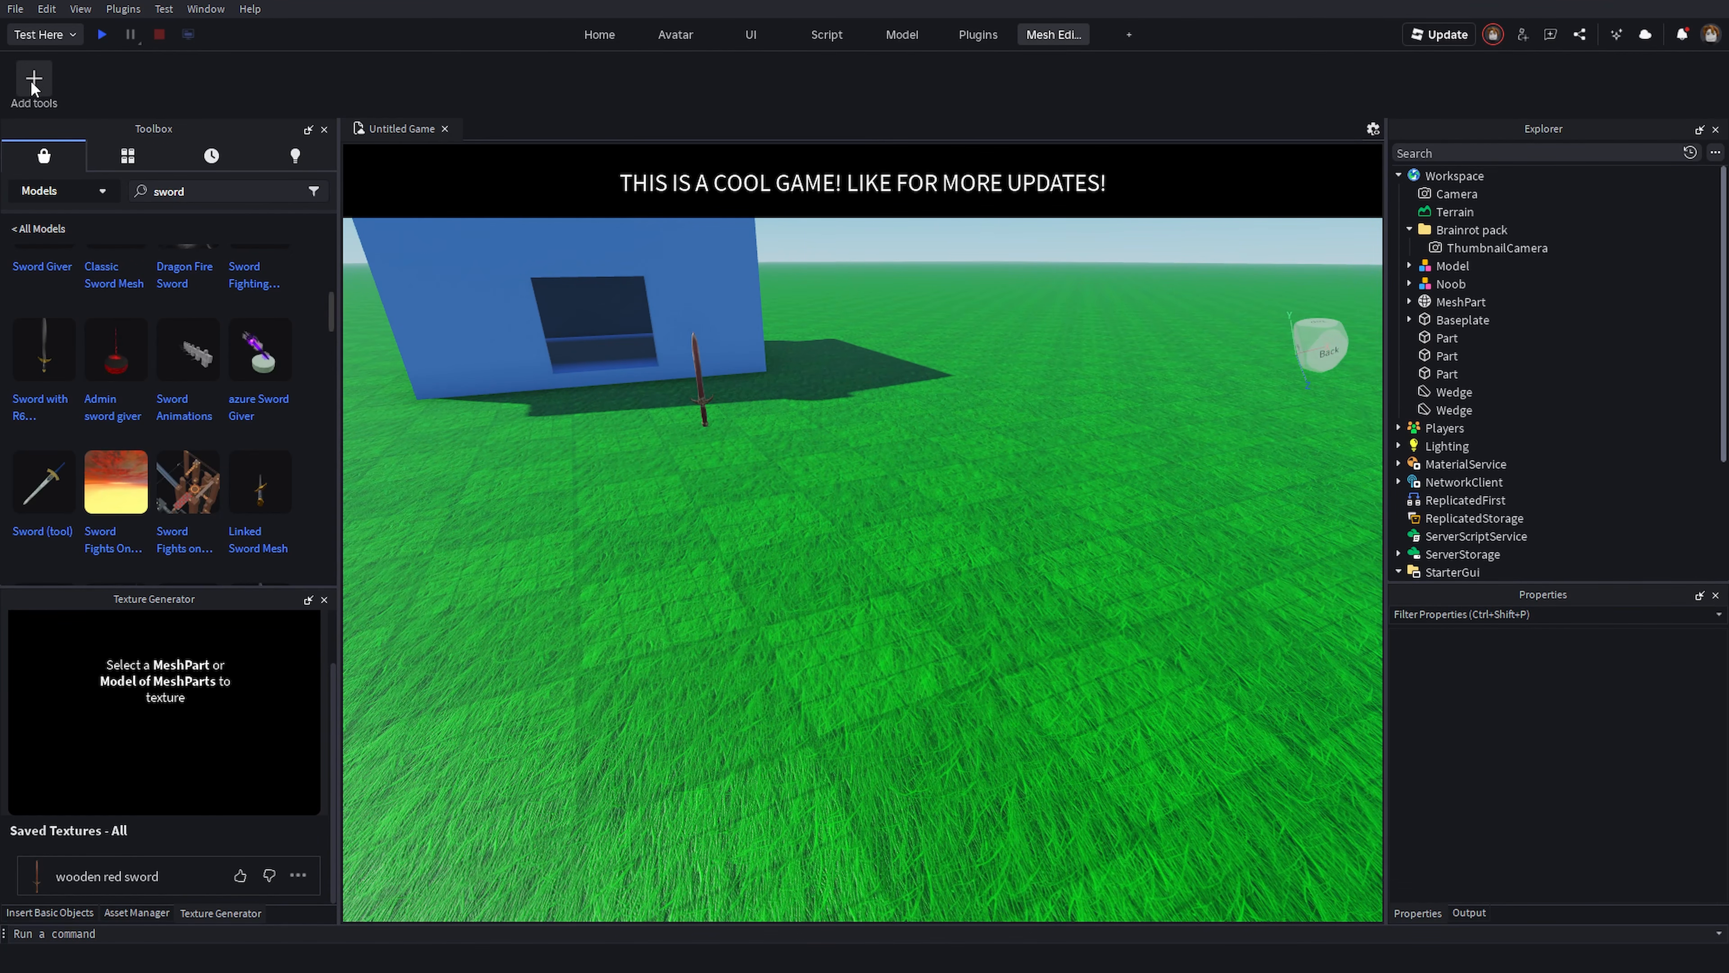
left_click_drag(785, 253, 1117, 272)
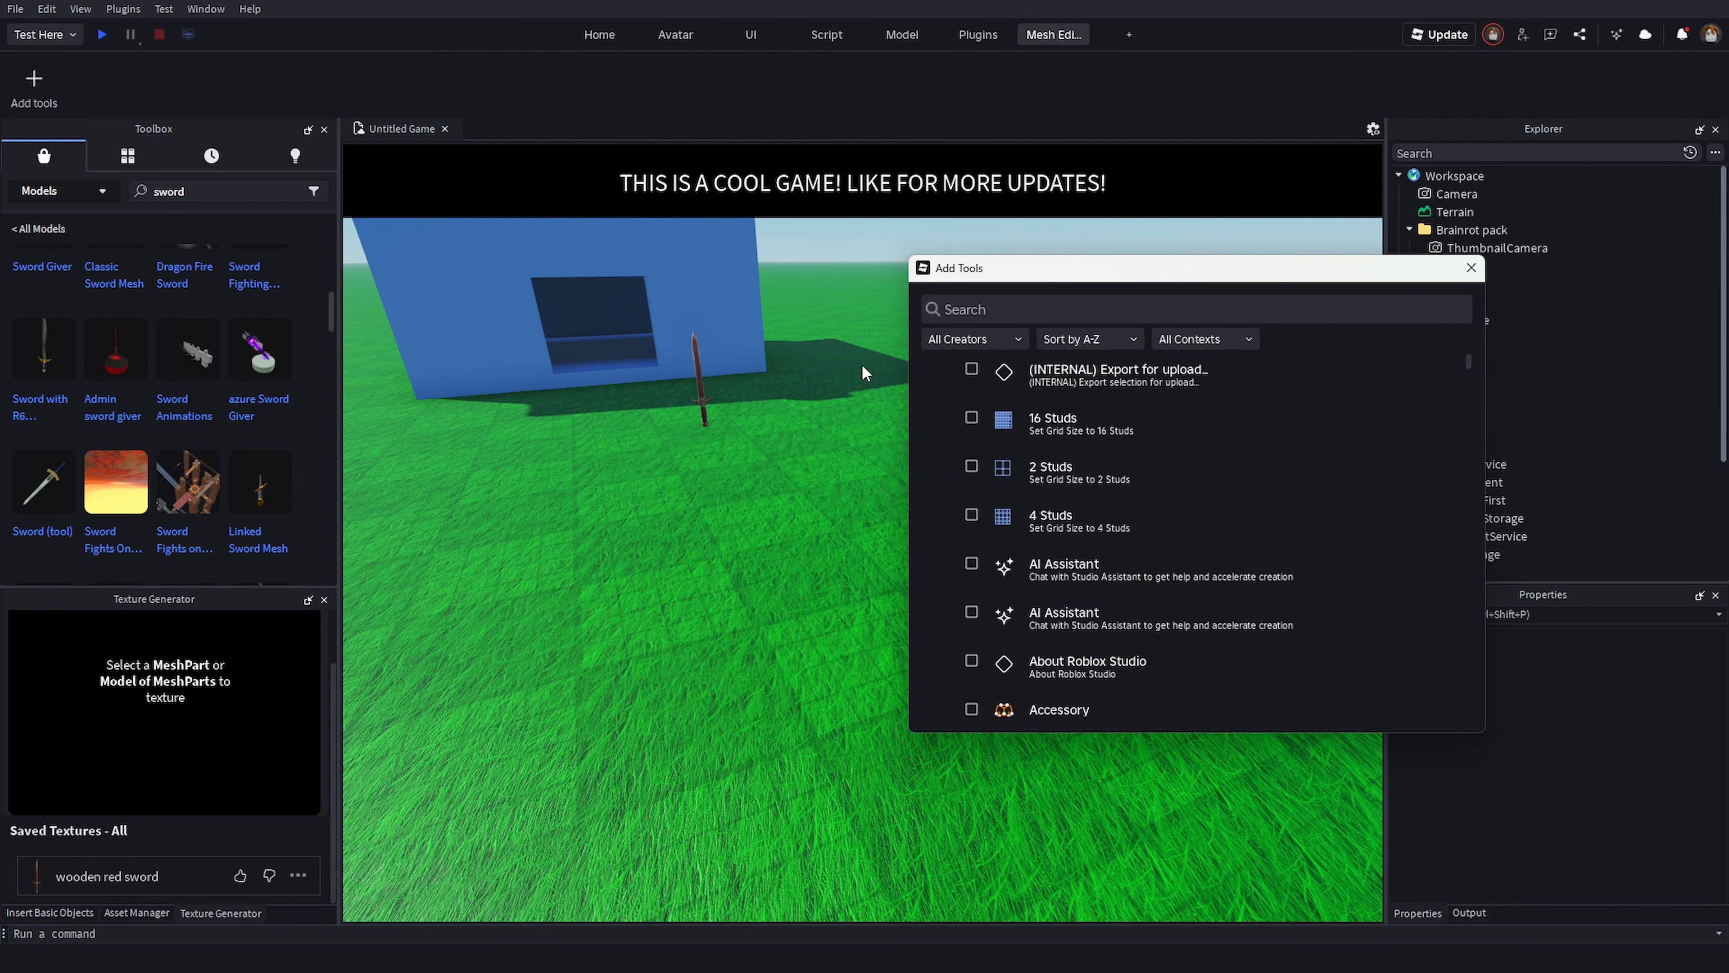
left_click(995, 310)
type("texture")
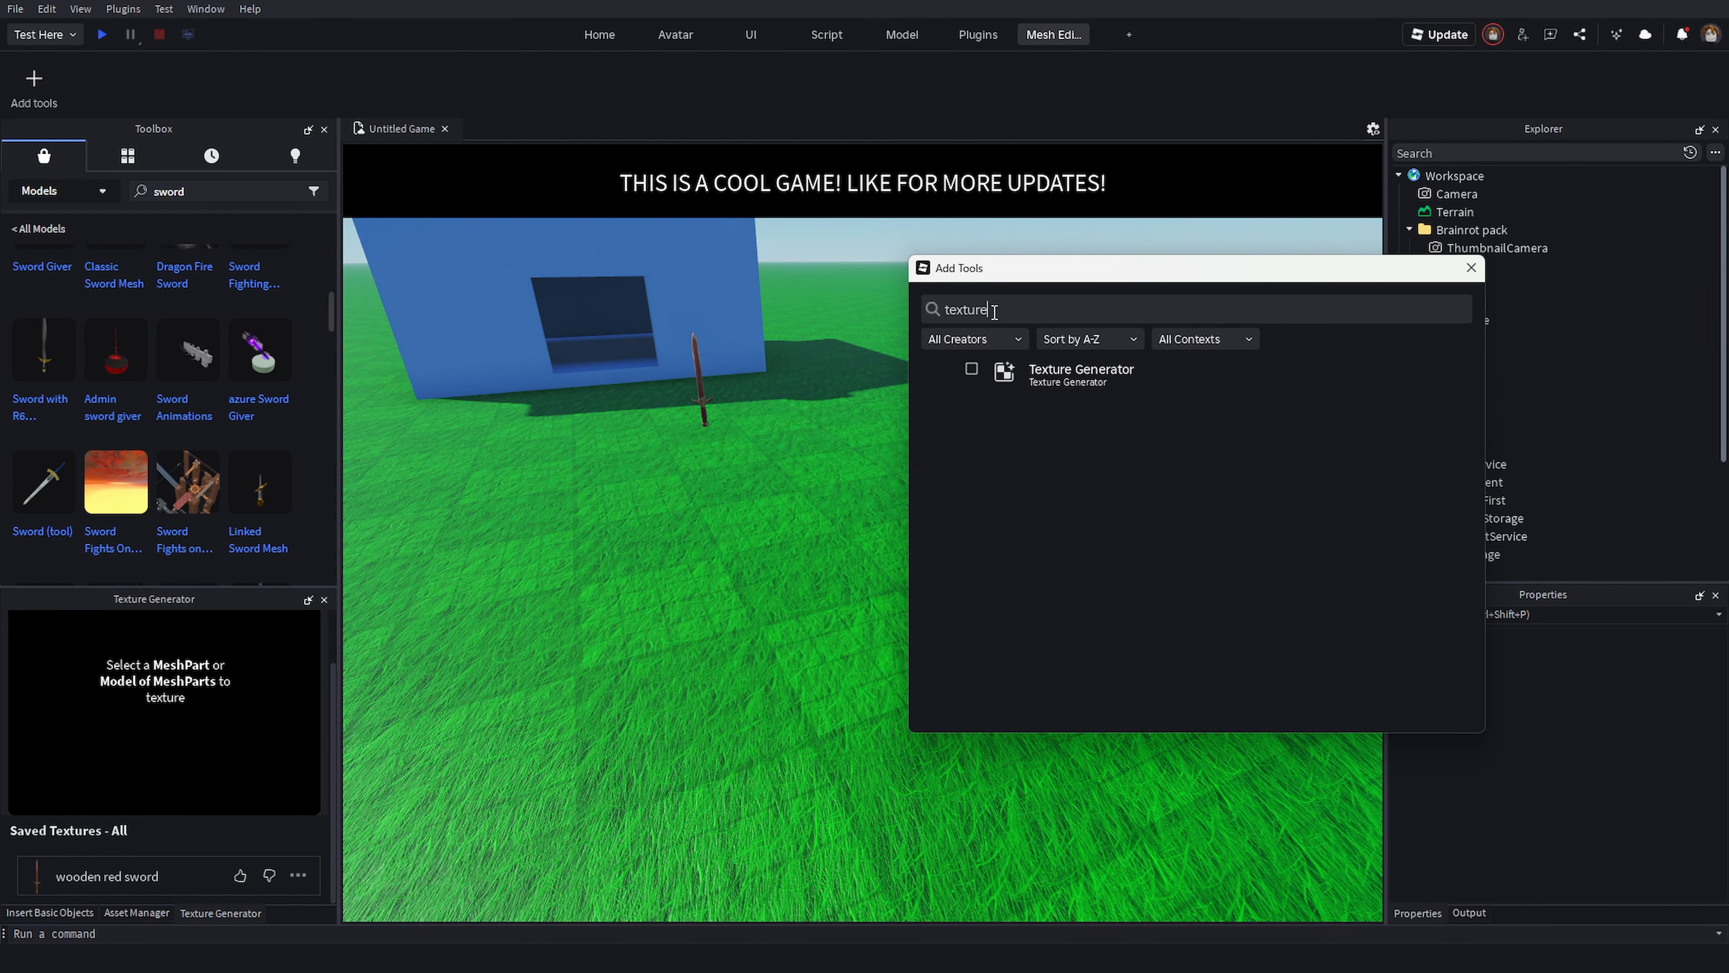
left_click(982, 371)
key("BackSpace")
key("BackSpace")
key("BackSpace")
key("BackSpace")
key("BackSpace")
key("BackSpace")
key("BackSpace")
type("material ge")
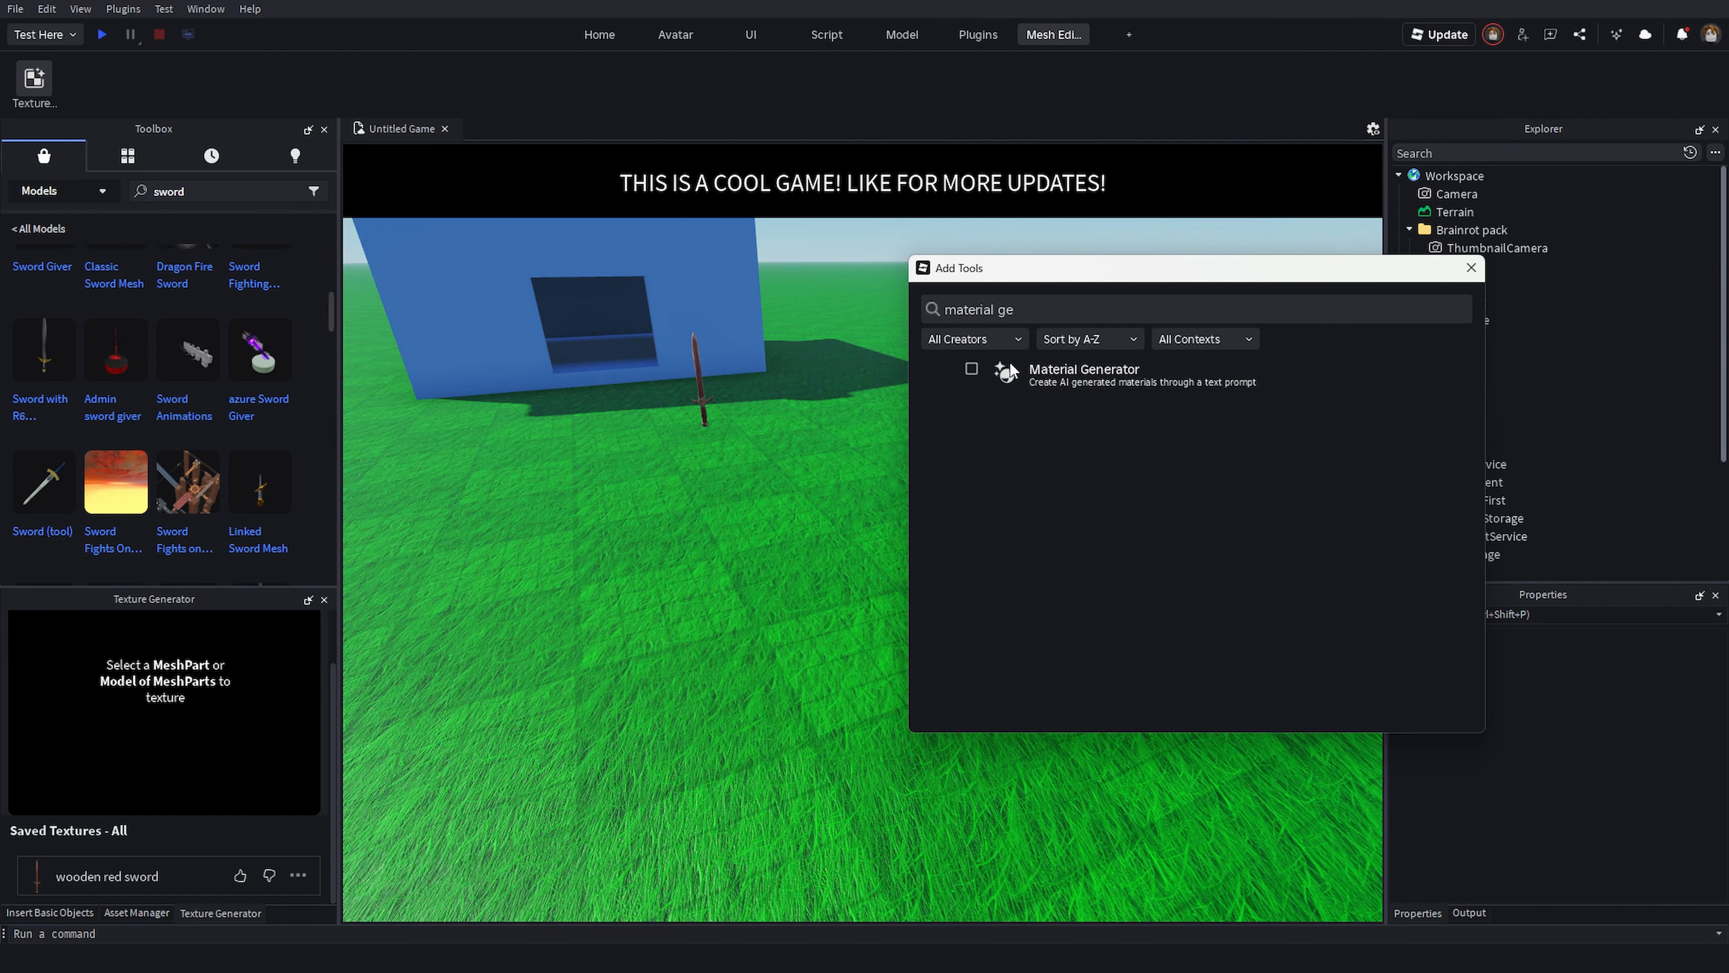
left_click(1010, 366)
- Add the Move and Scale tools to the Mesh Editor tab and close the tool picker
key("ctrl+a")
key("BackSpace")
type("mov")
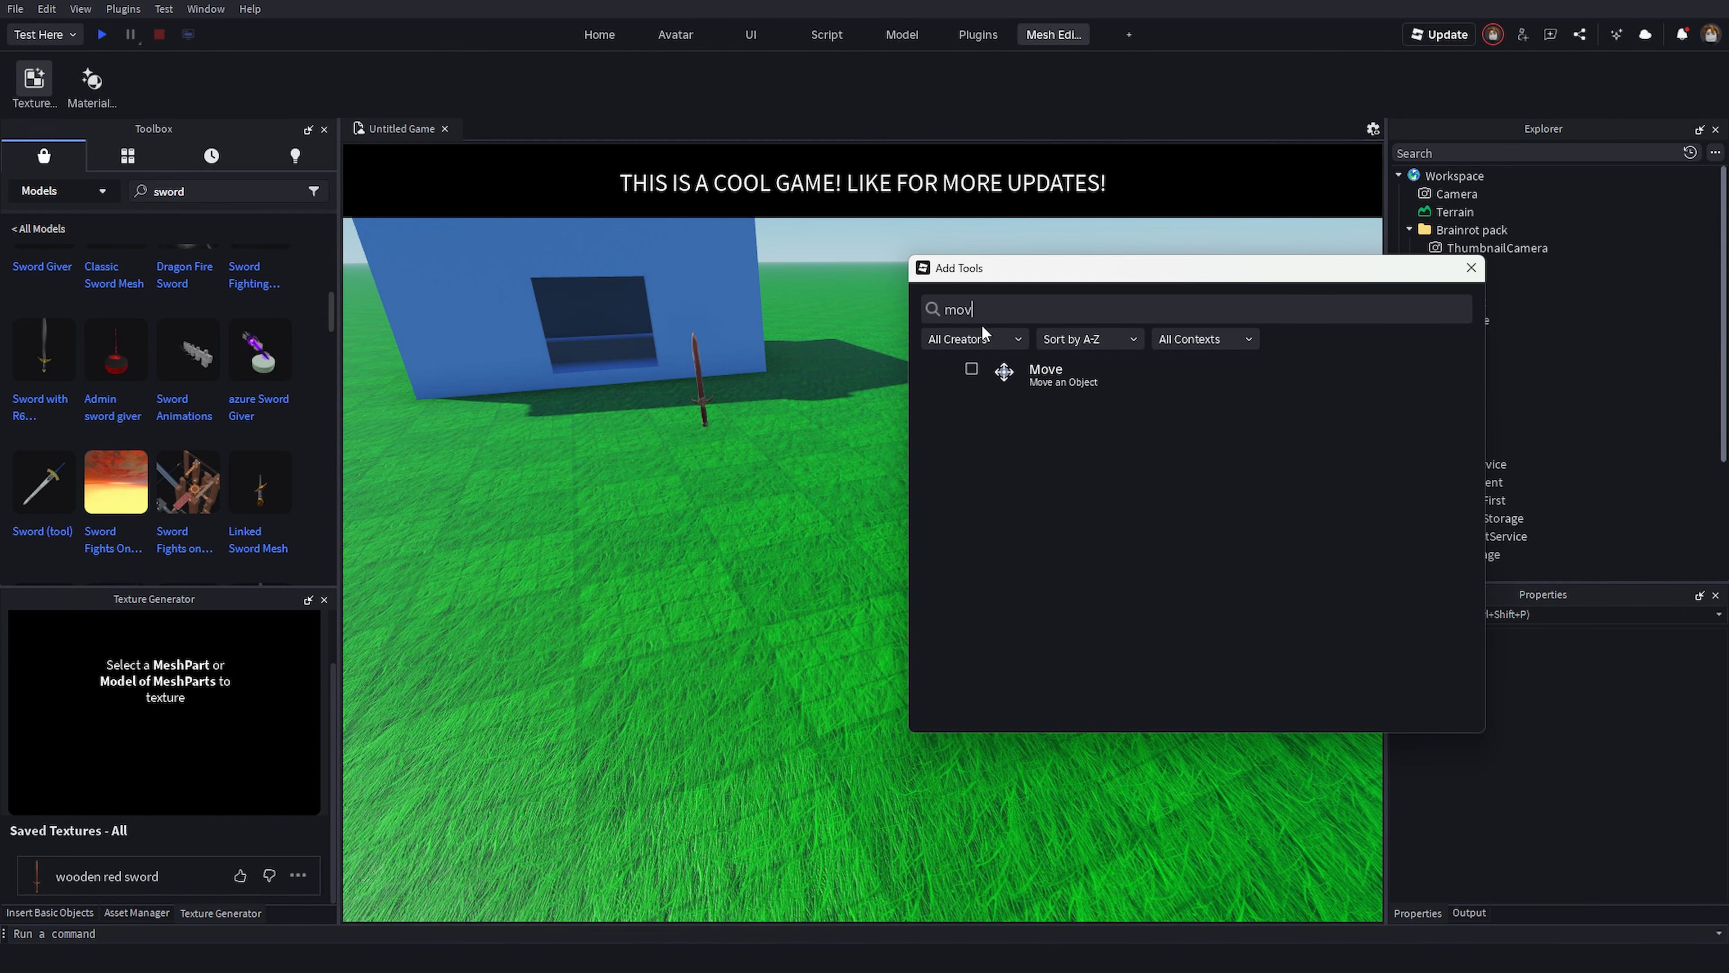
left_click(971, 369)
double_click(984, 307)
type("res")
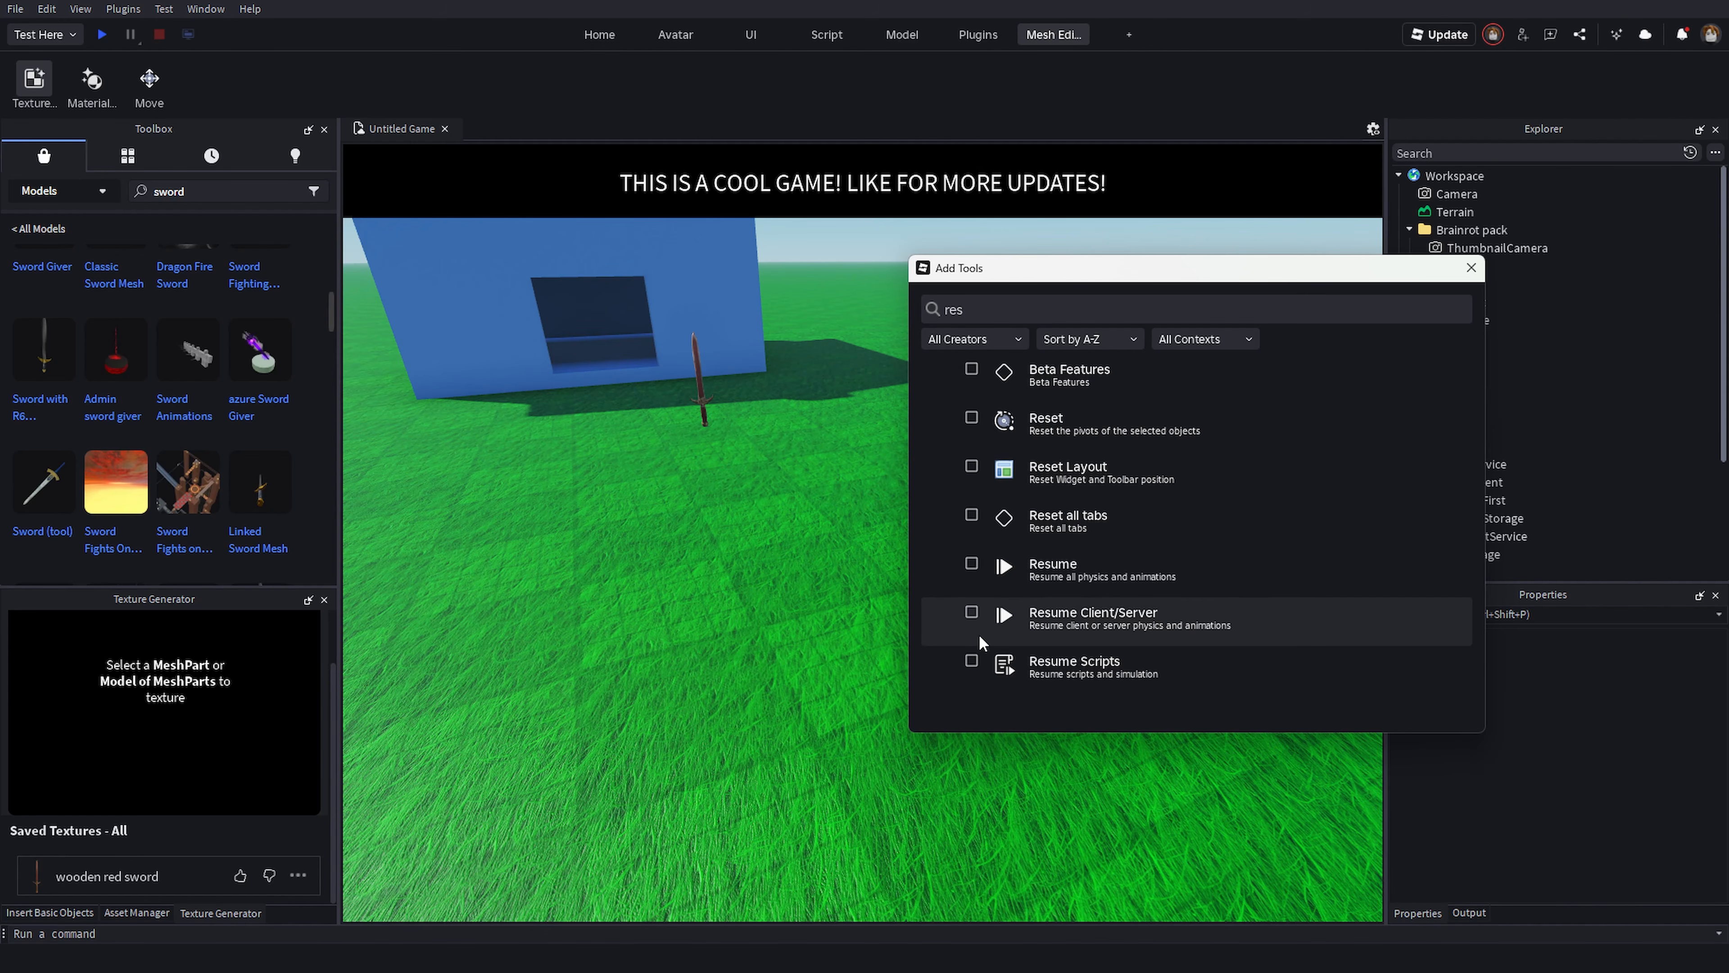
key("BackSpace")
key("BackSpace")
key("BackSpace")
type("scal;e")
key("BackSpace")
key("BackSpace")
type("e")
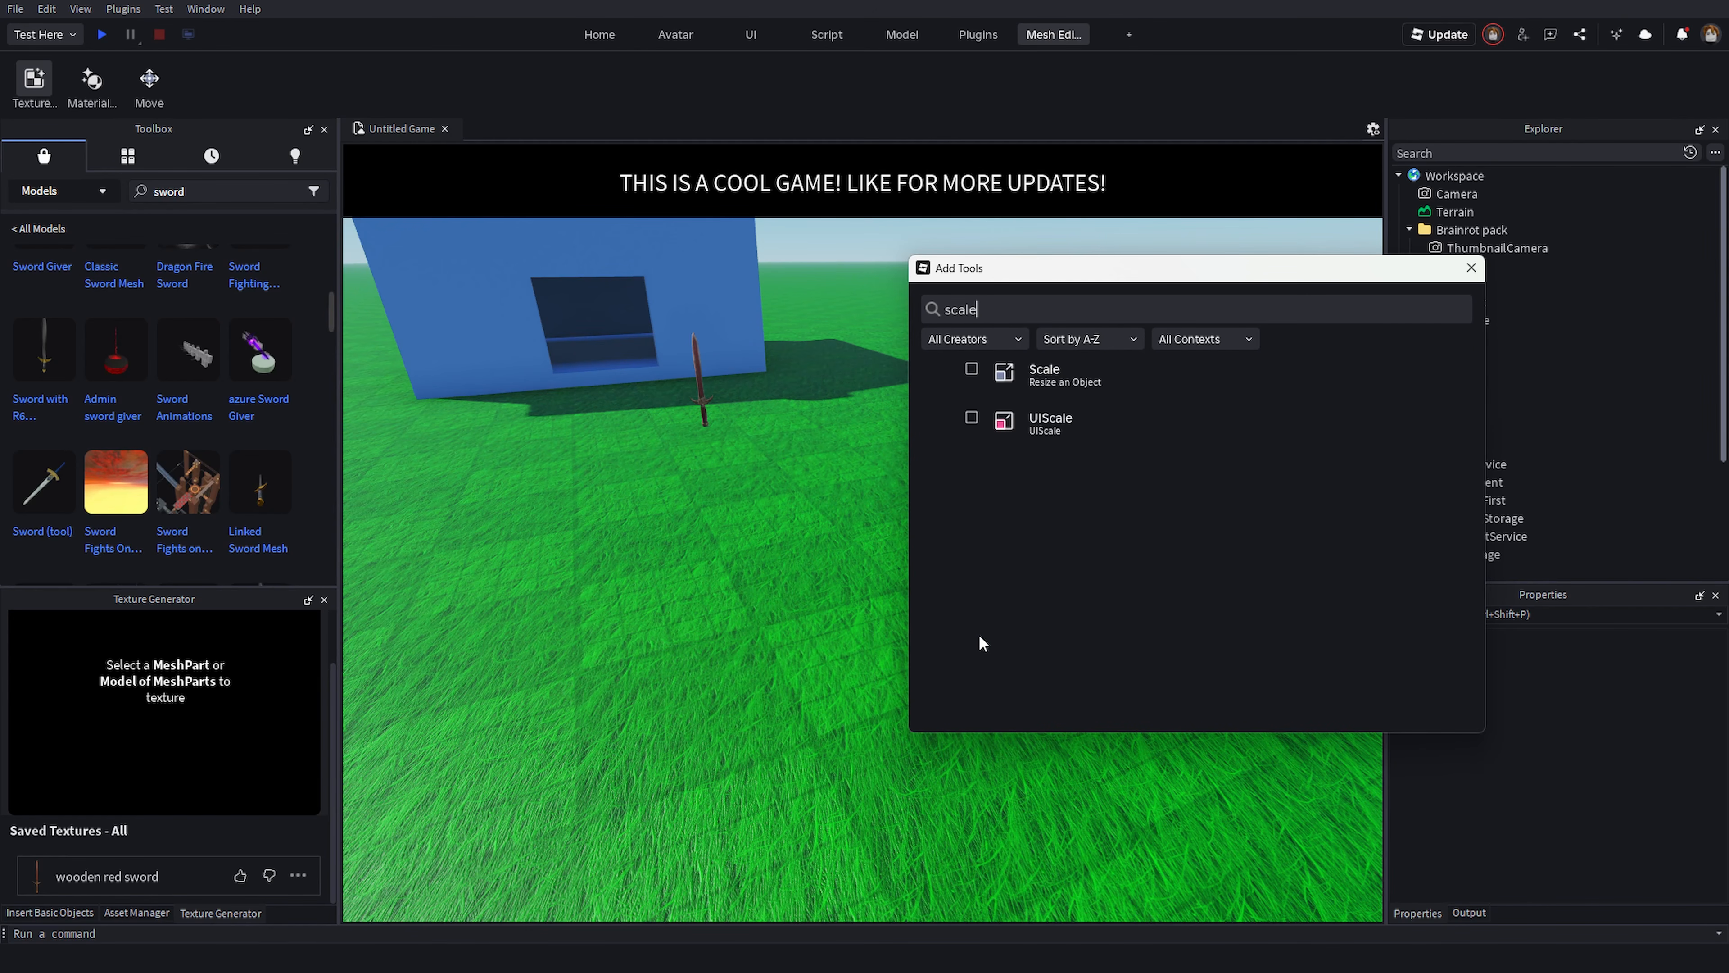
left_click(971, 368)
left_click(1471, 267)
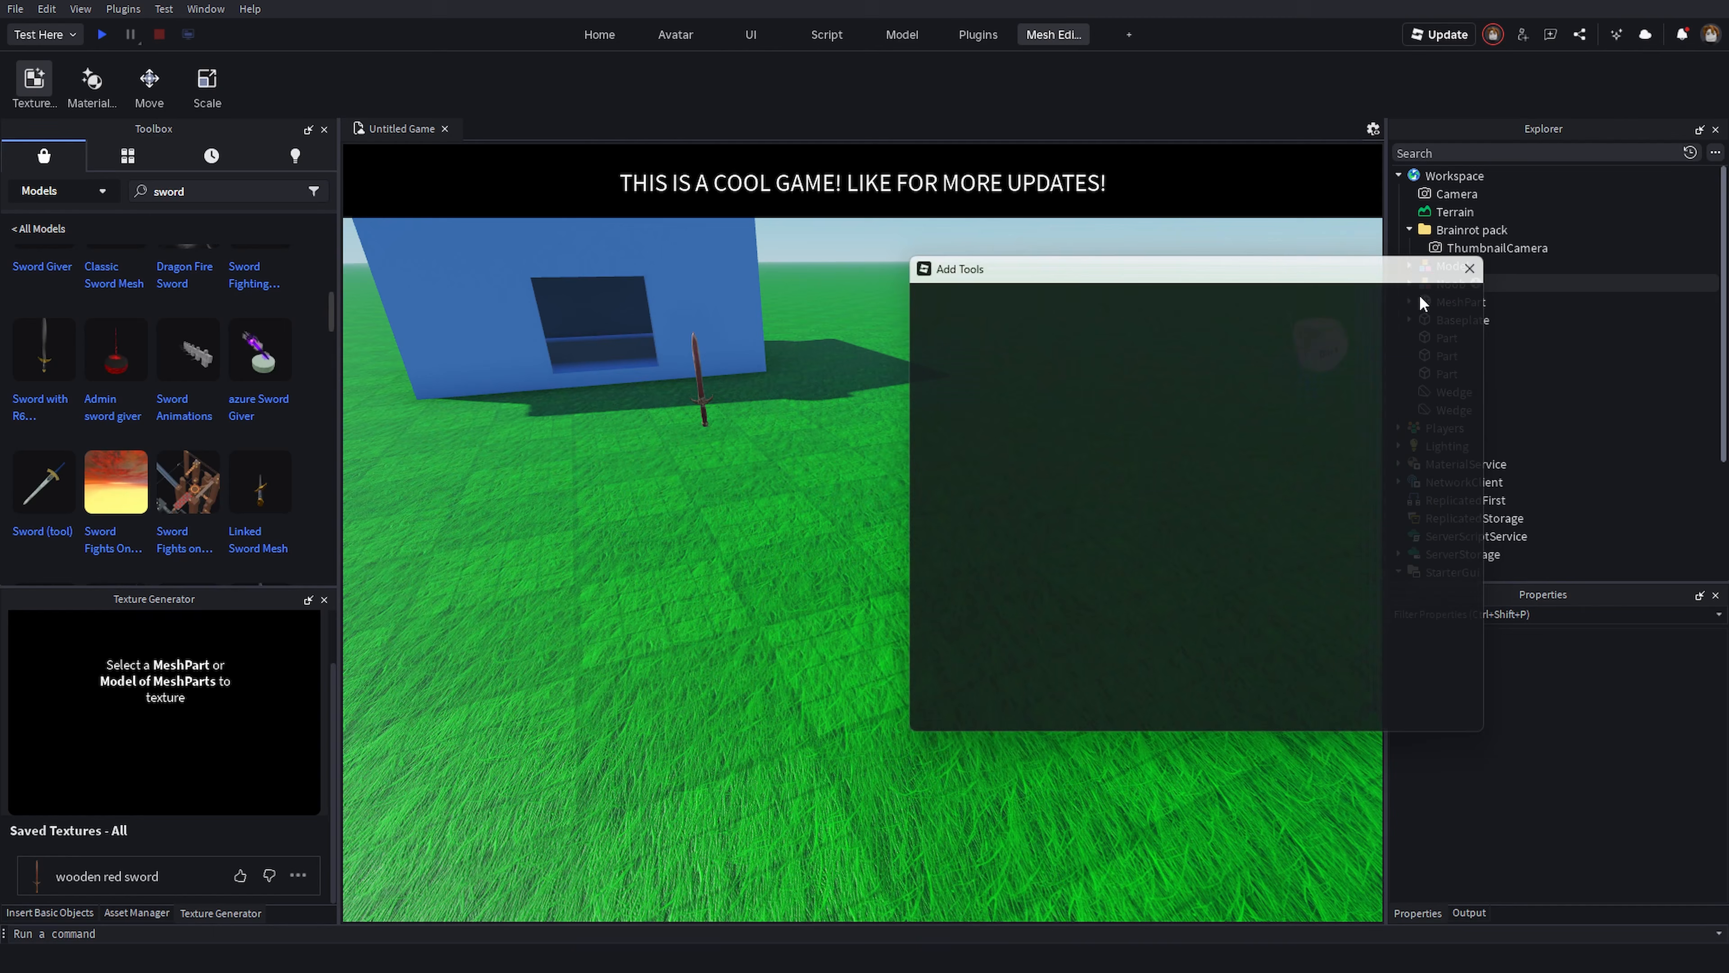
- Select the sword and toggle the Texture Generator and Material Generator tools from the new tab
key("d")
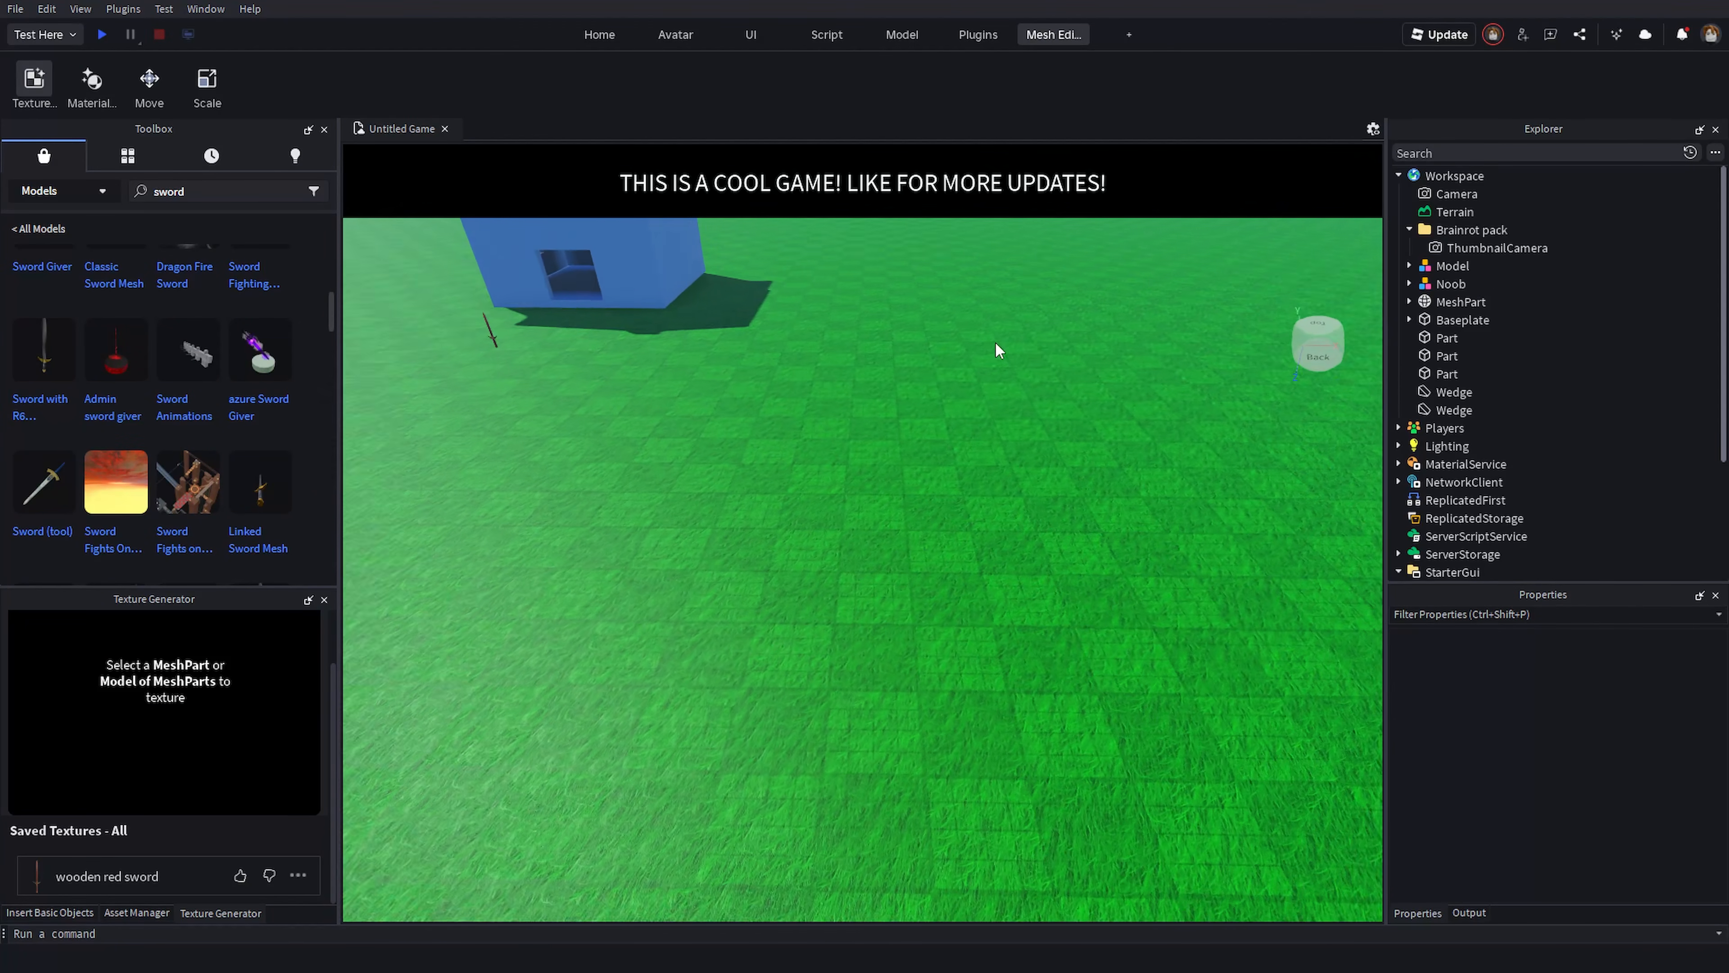
right_click_drag(996, 347, 980, 347)
right_click_drag(653, 674, 923, 595)
key("w")
left_click(923, 595)
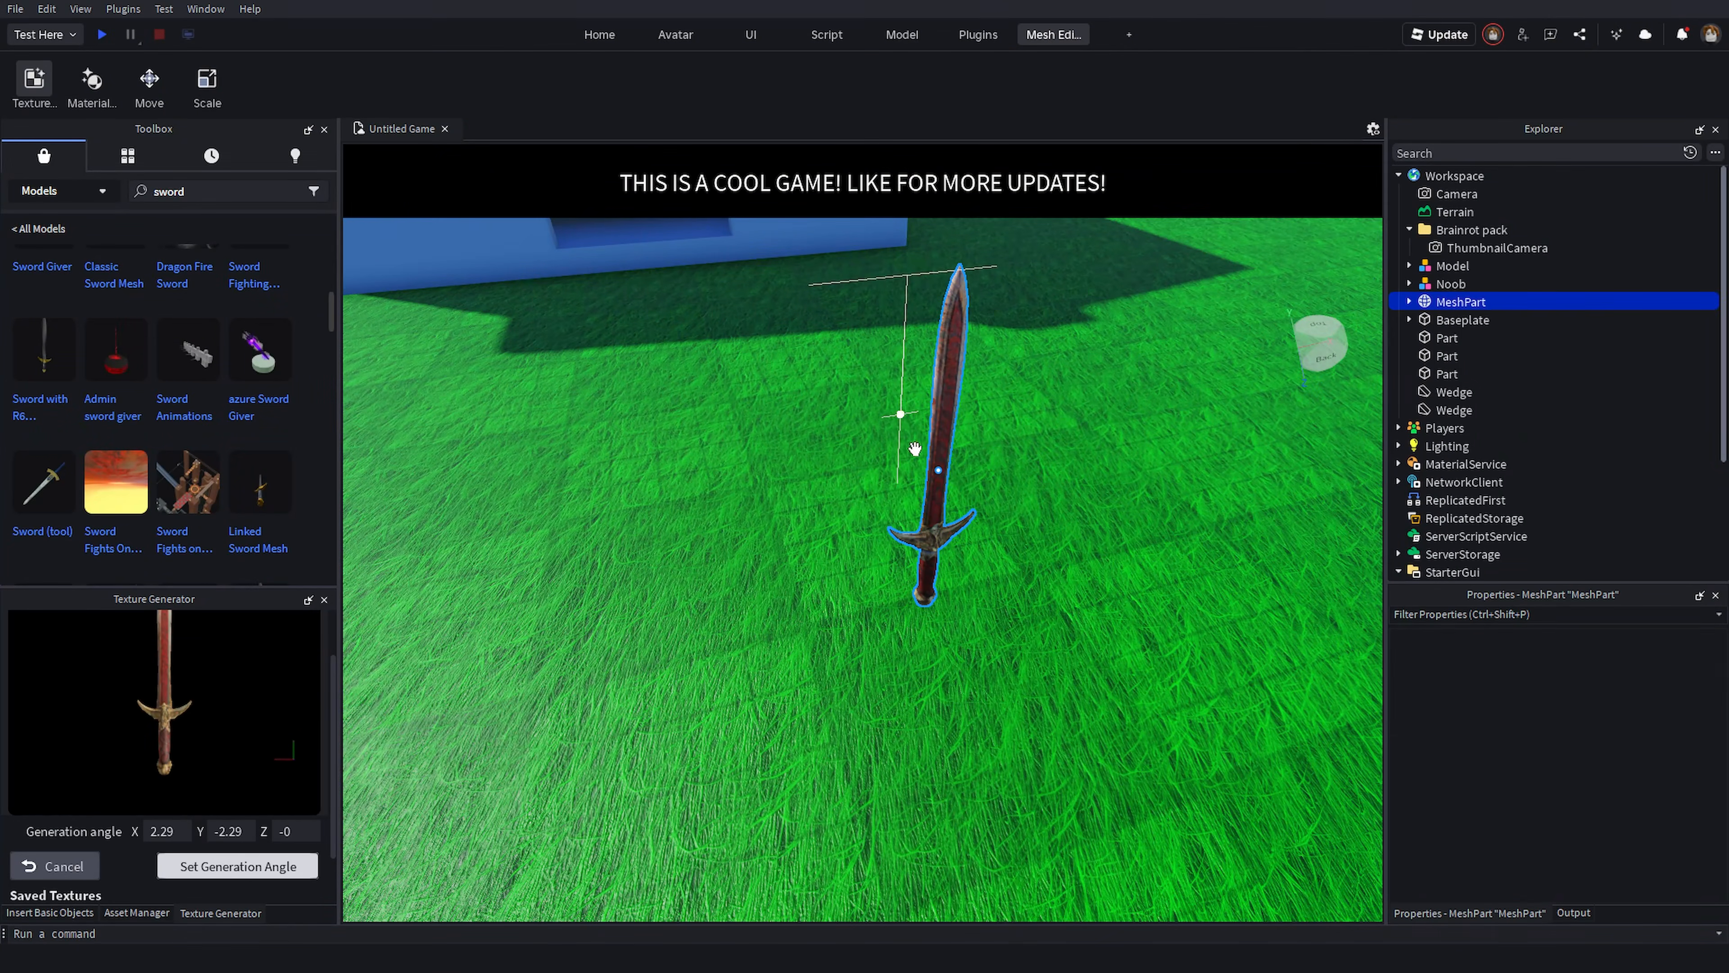
left_click(41, 83)
left_click(41, 82)
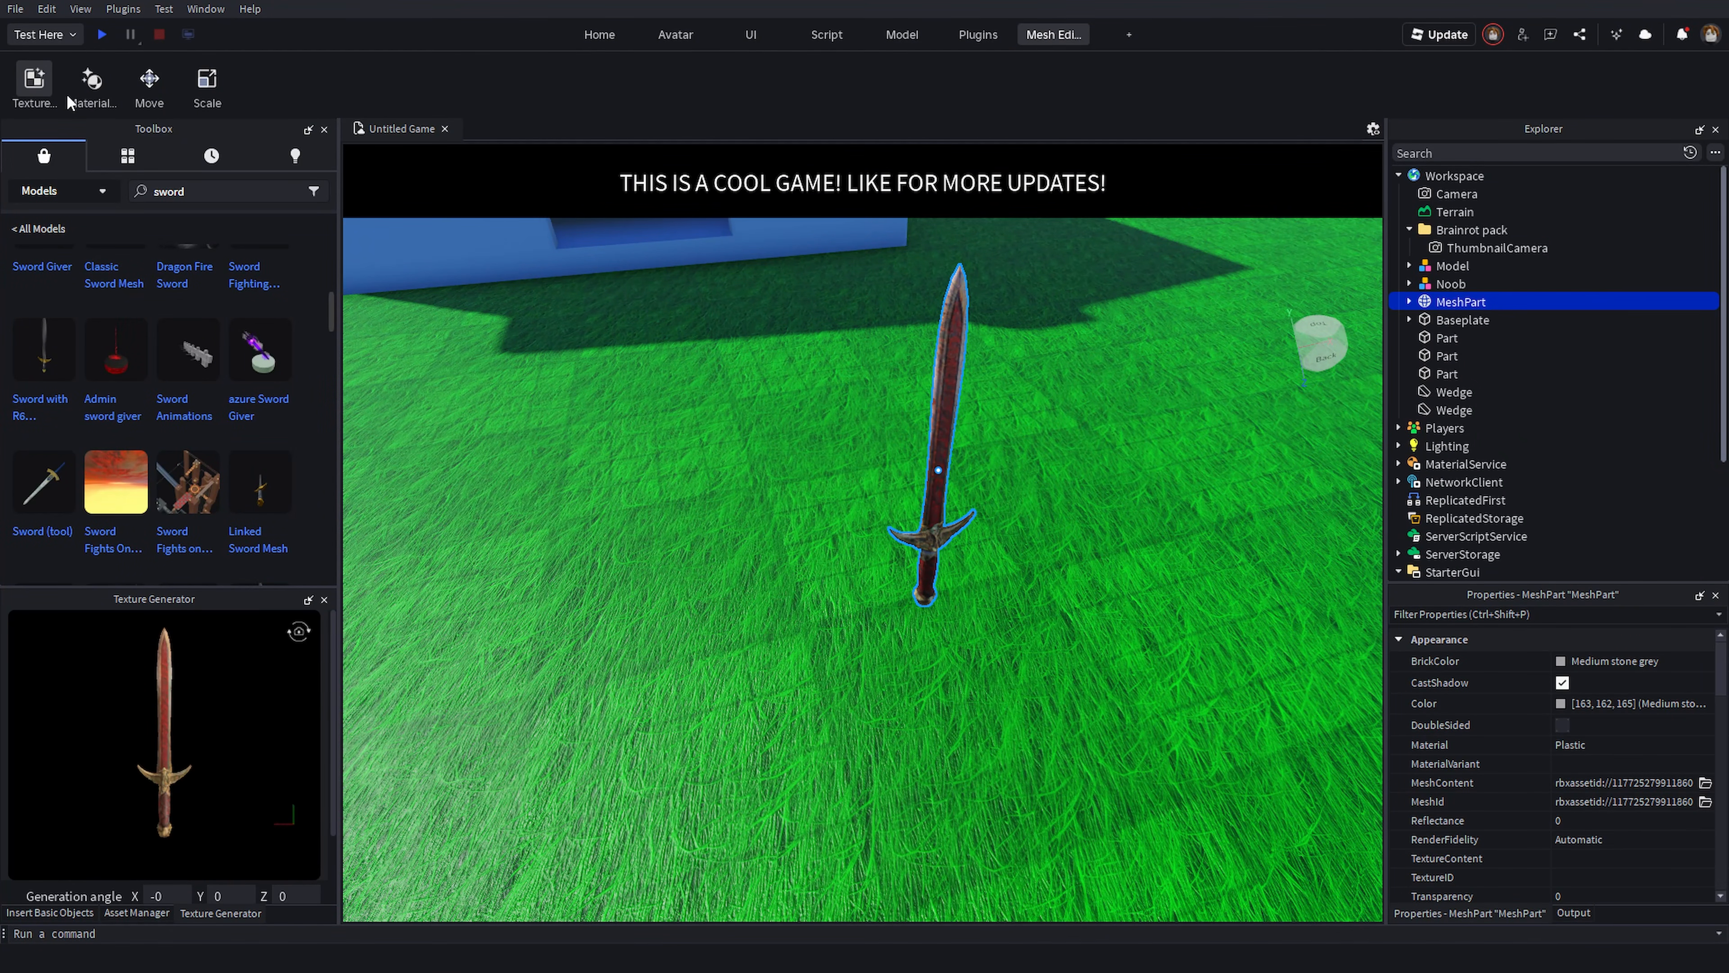
left_click(82, 80)
left_click(89, 85)
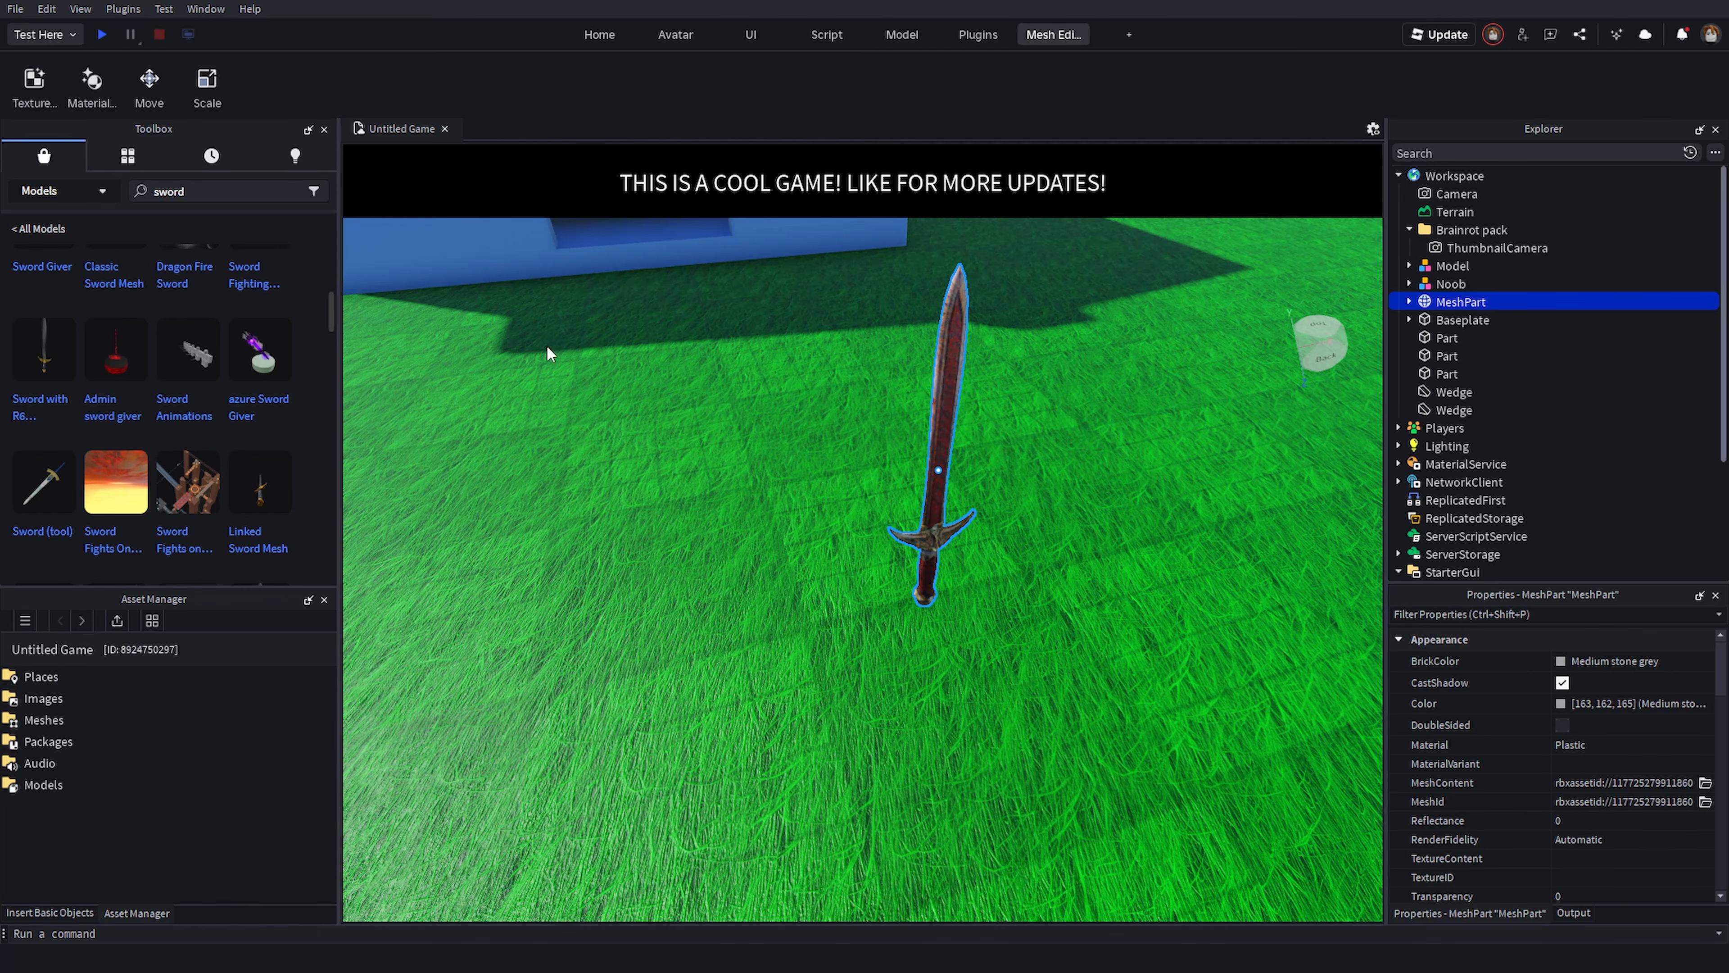
- Delete the Mesh Editor toolbar tab
right_click_drag(782, 421, 992, 276)
scroll(978, 377, "down", 6)
scroll(978, 377, "up", 8)
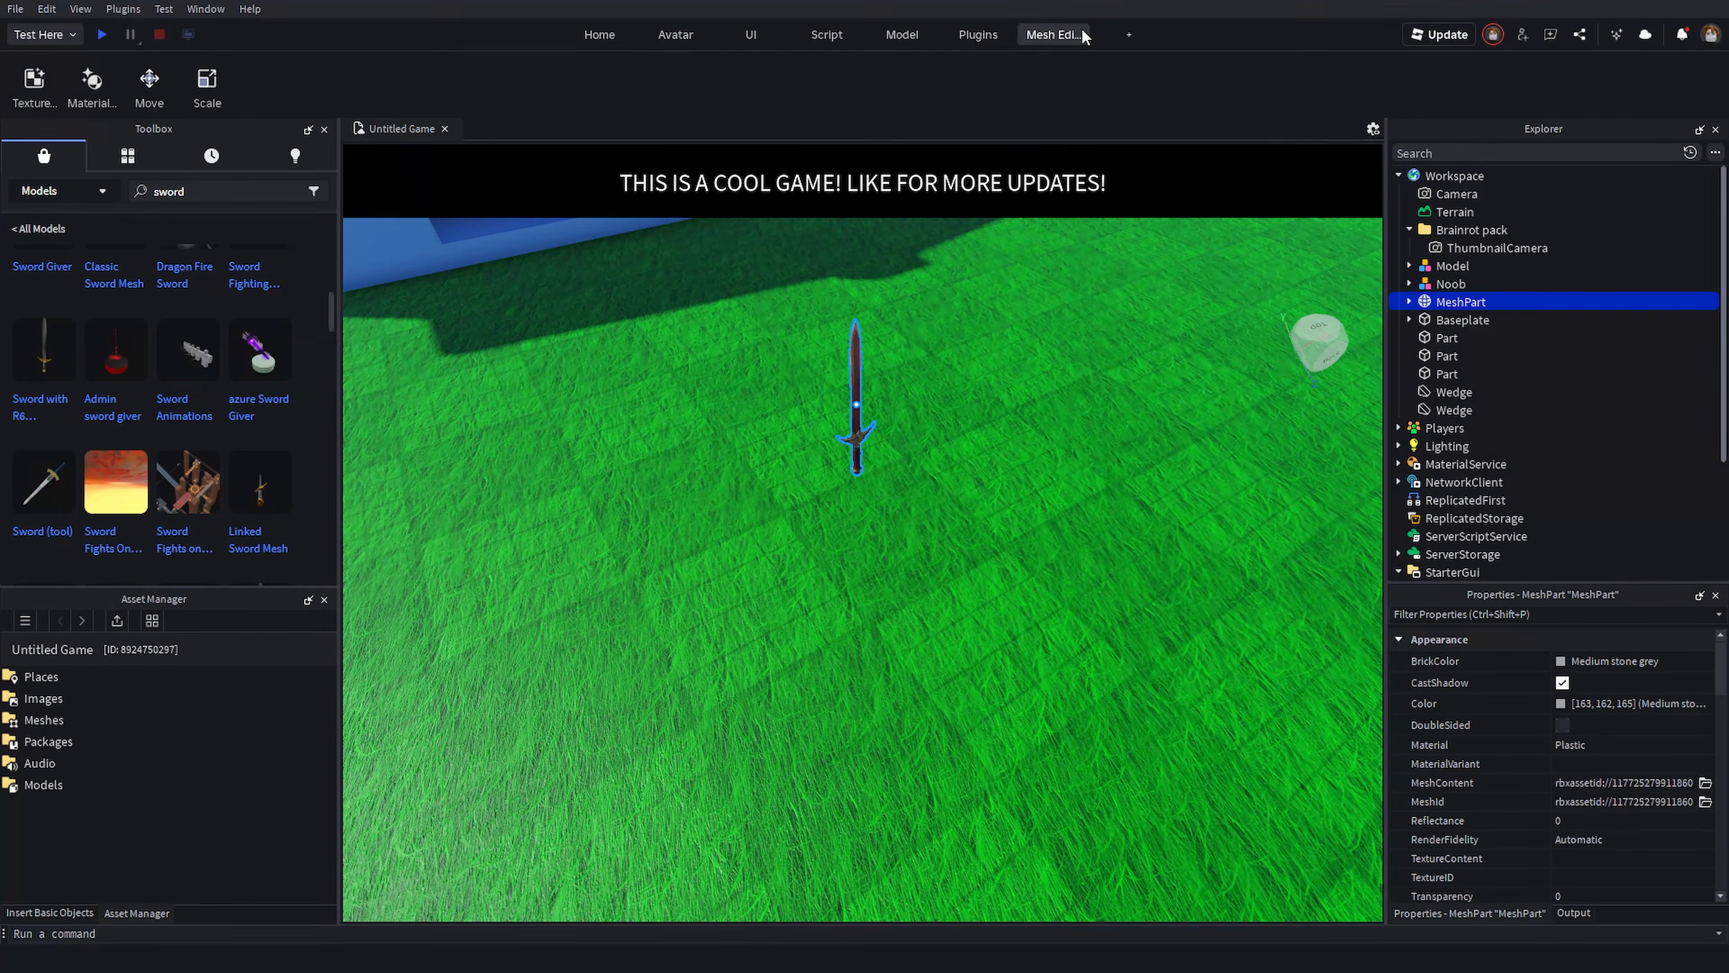
right_click(1054, 38)
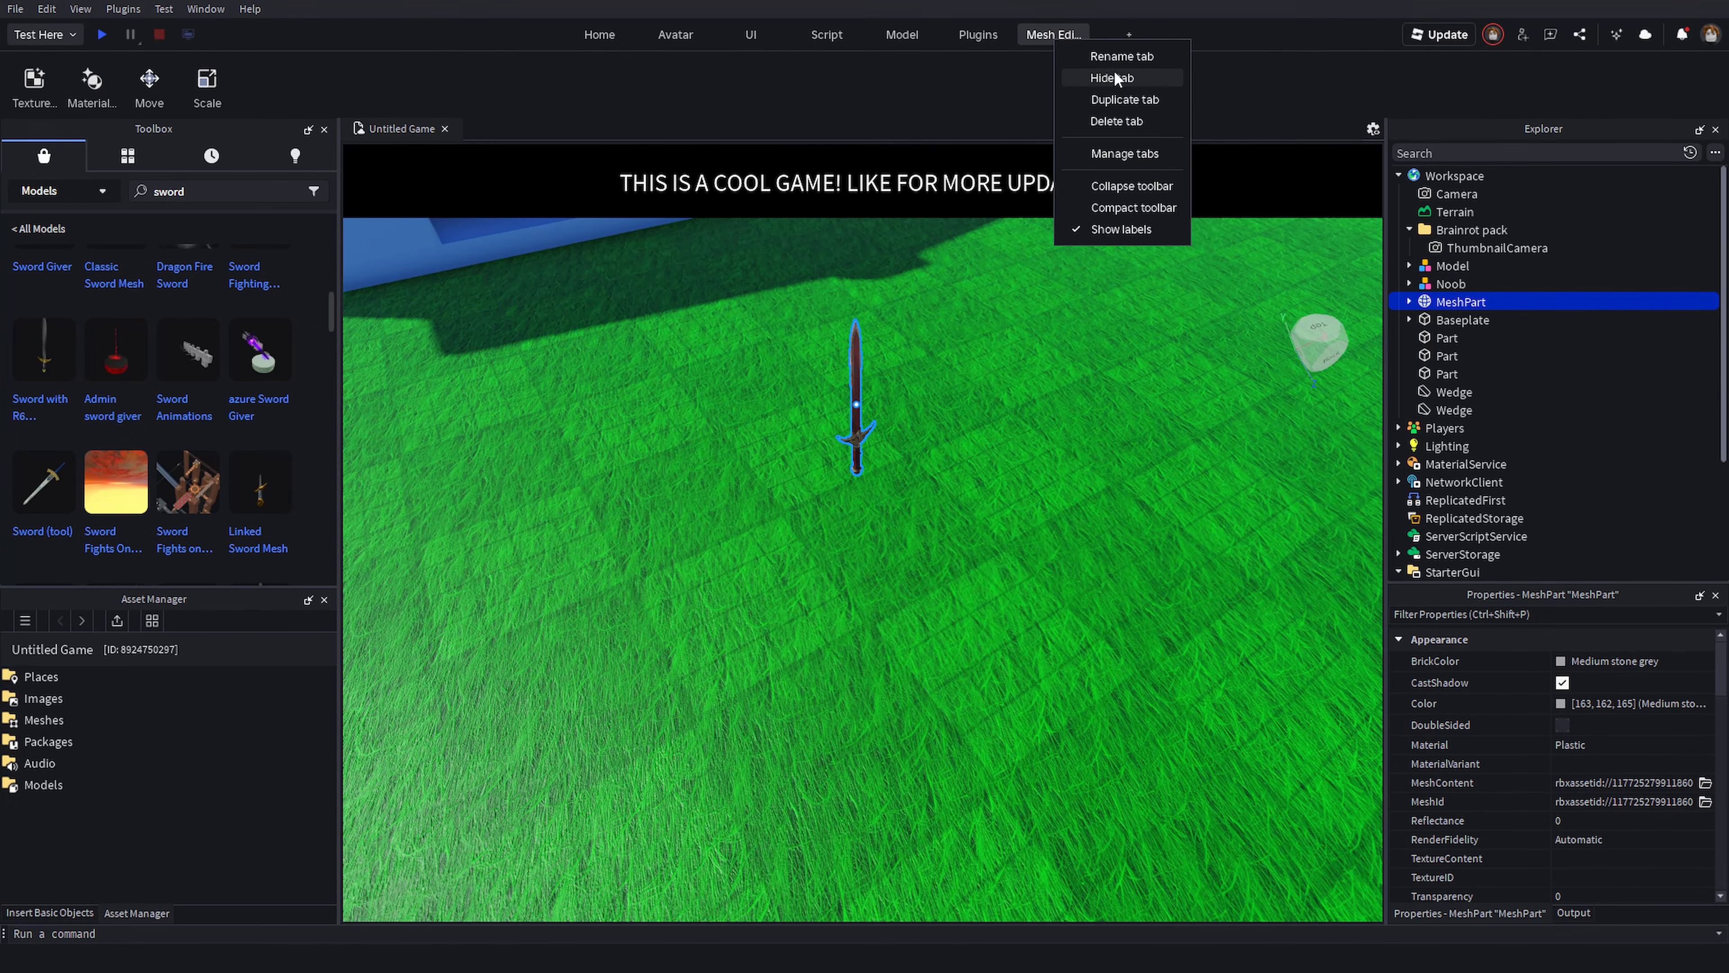
left_click(1120, 121)
right_click(1004, 36)
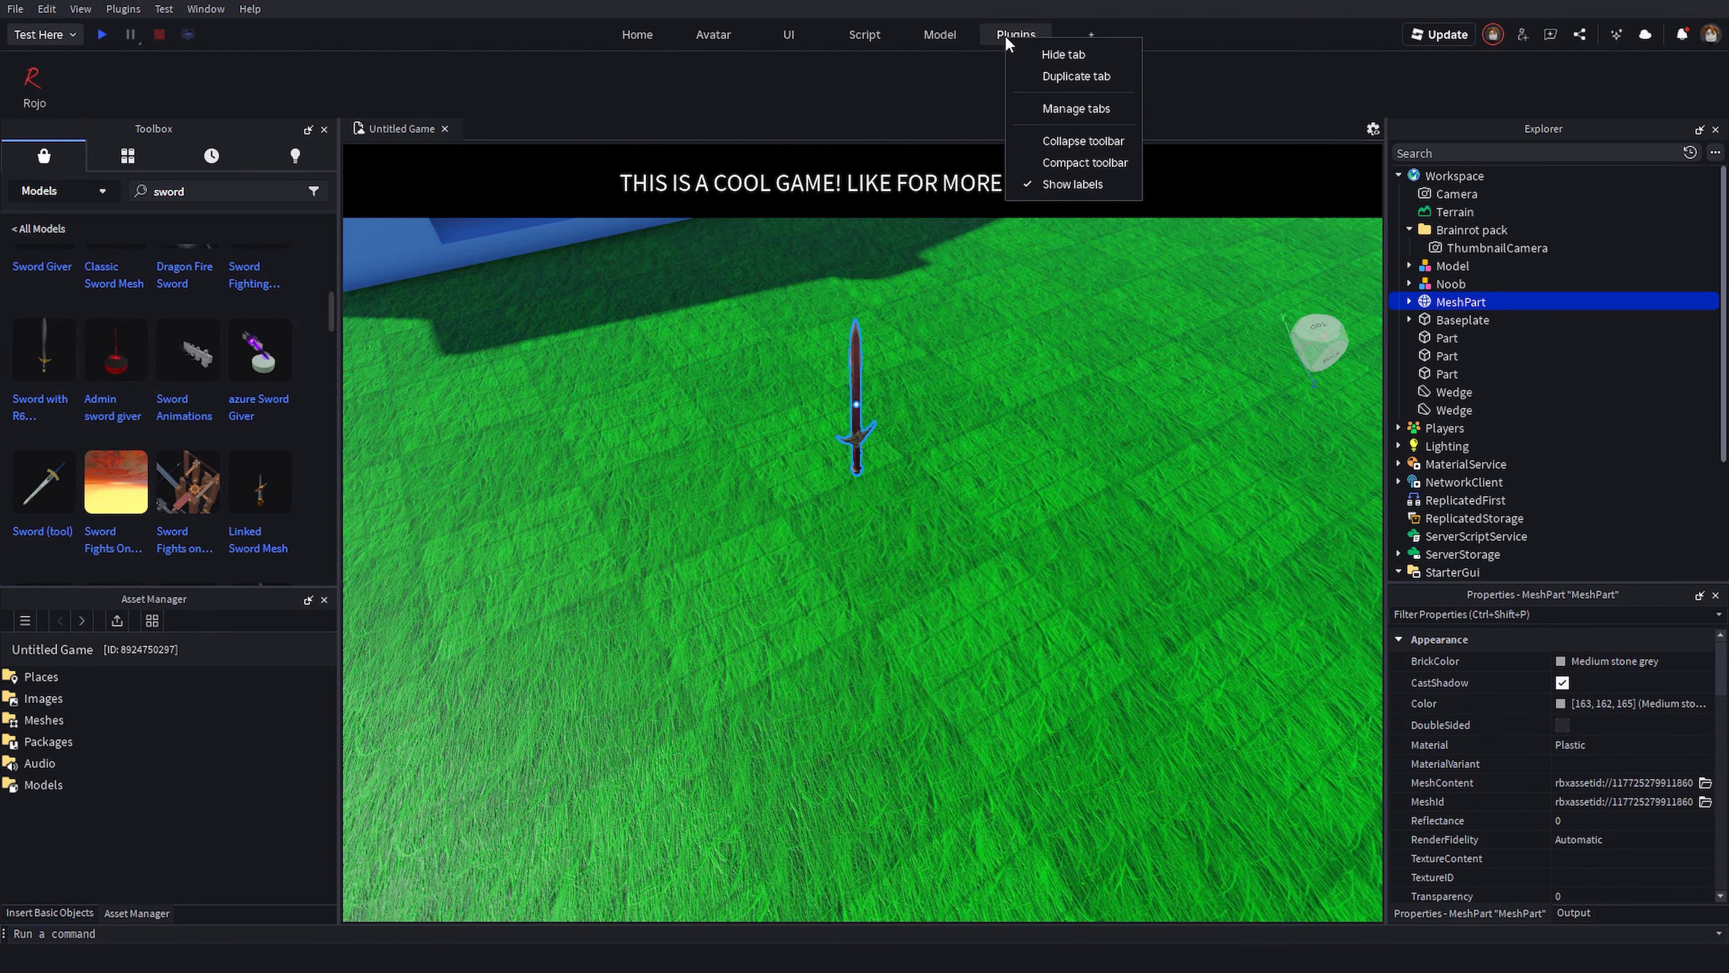
left_click(921, 97)
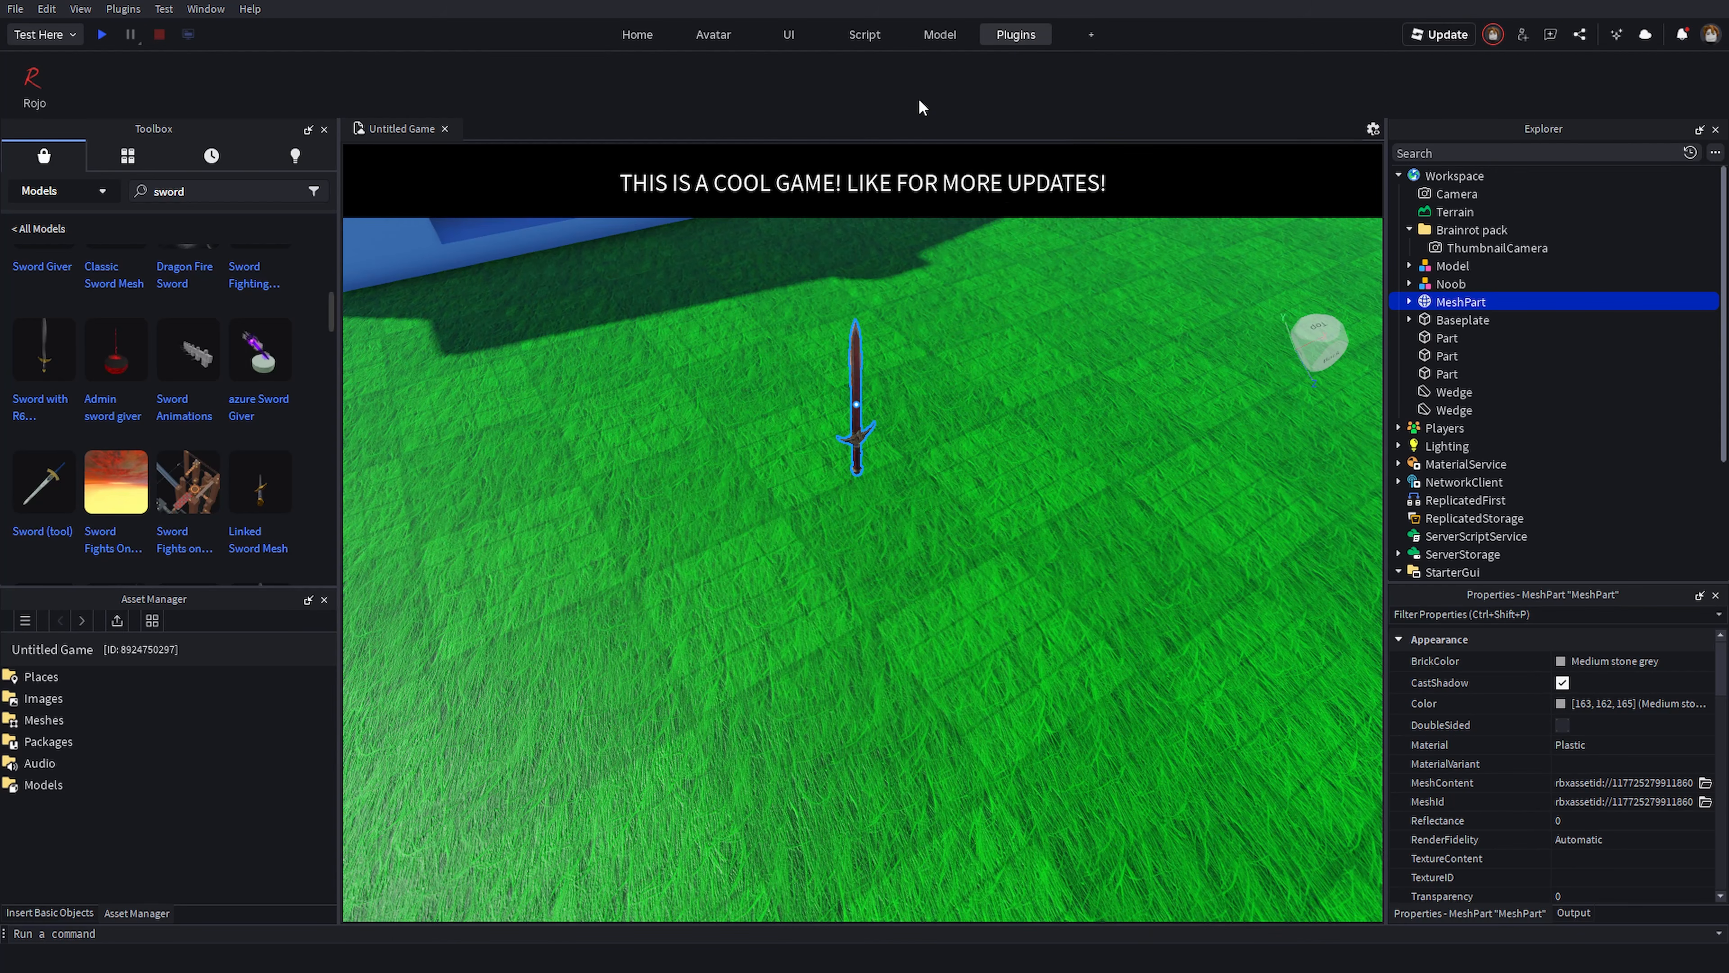
right_click_drag(1014, 286, 995, 491)
left_click(995, 493)
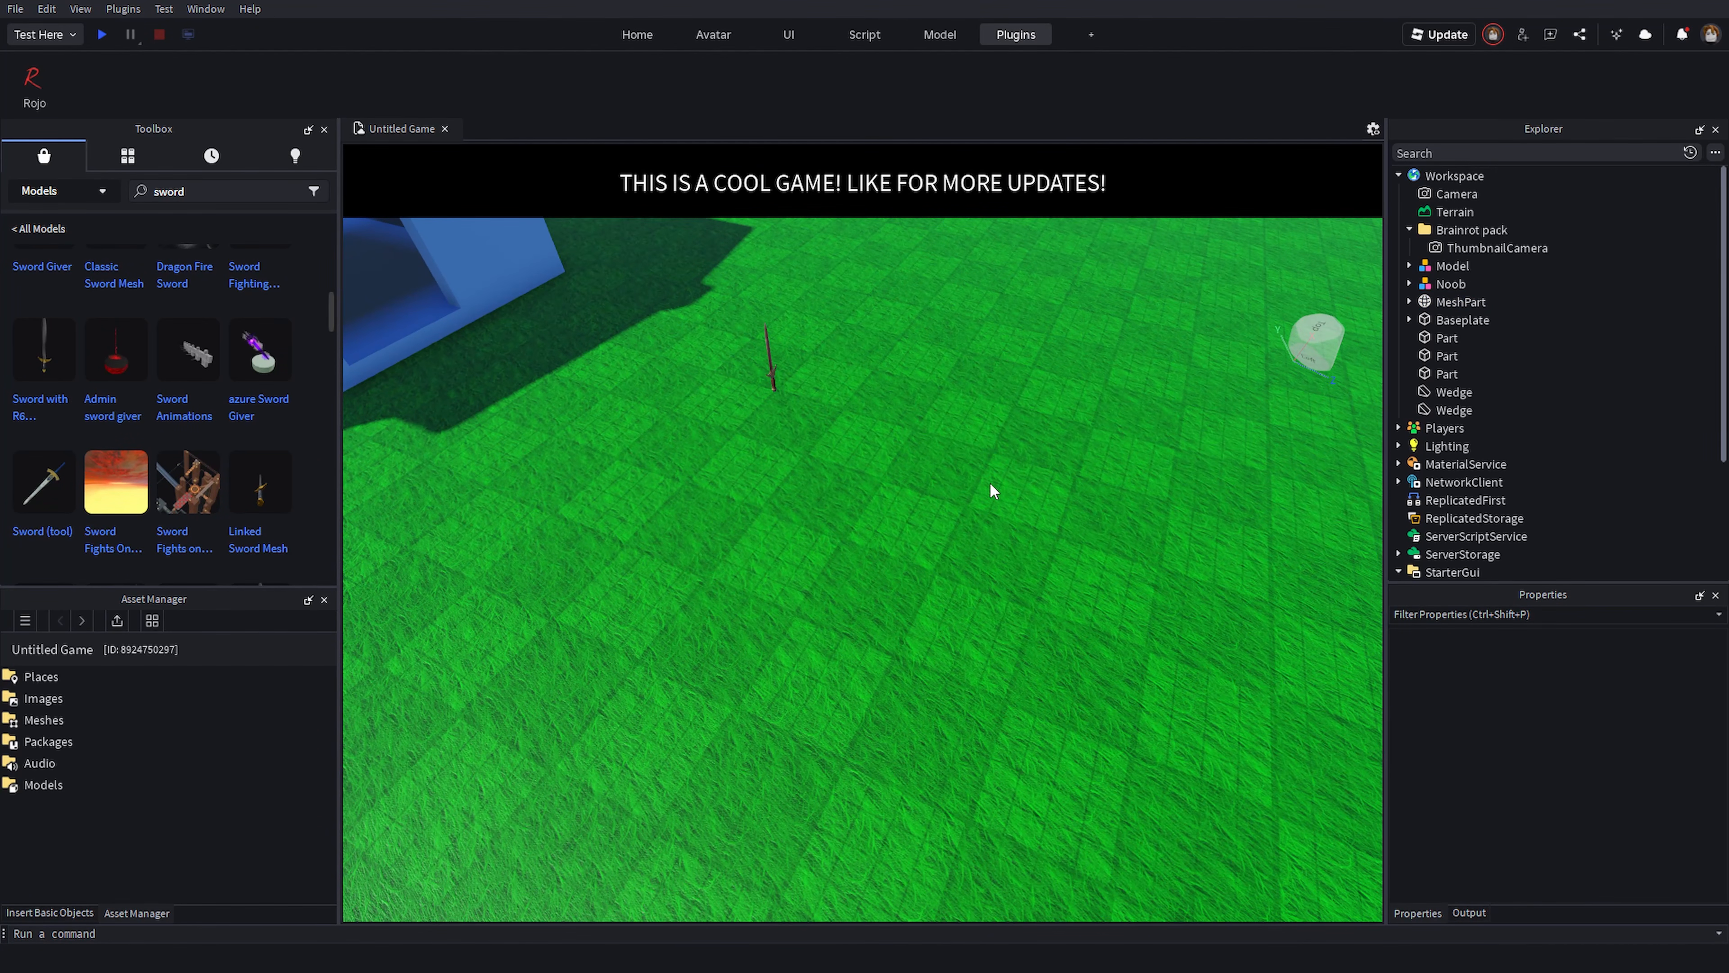
key("s")
right_click_drag(1015, 588, 939, 573)
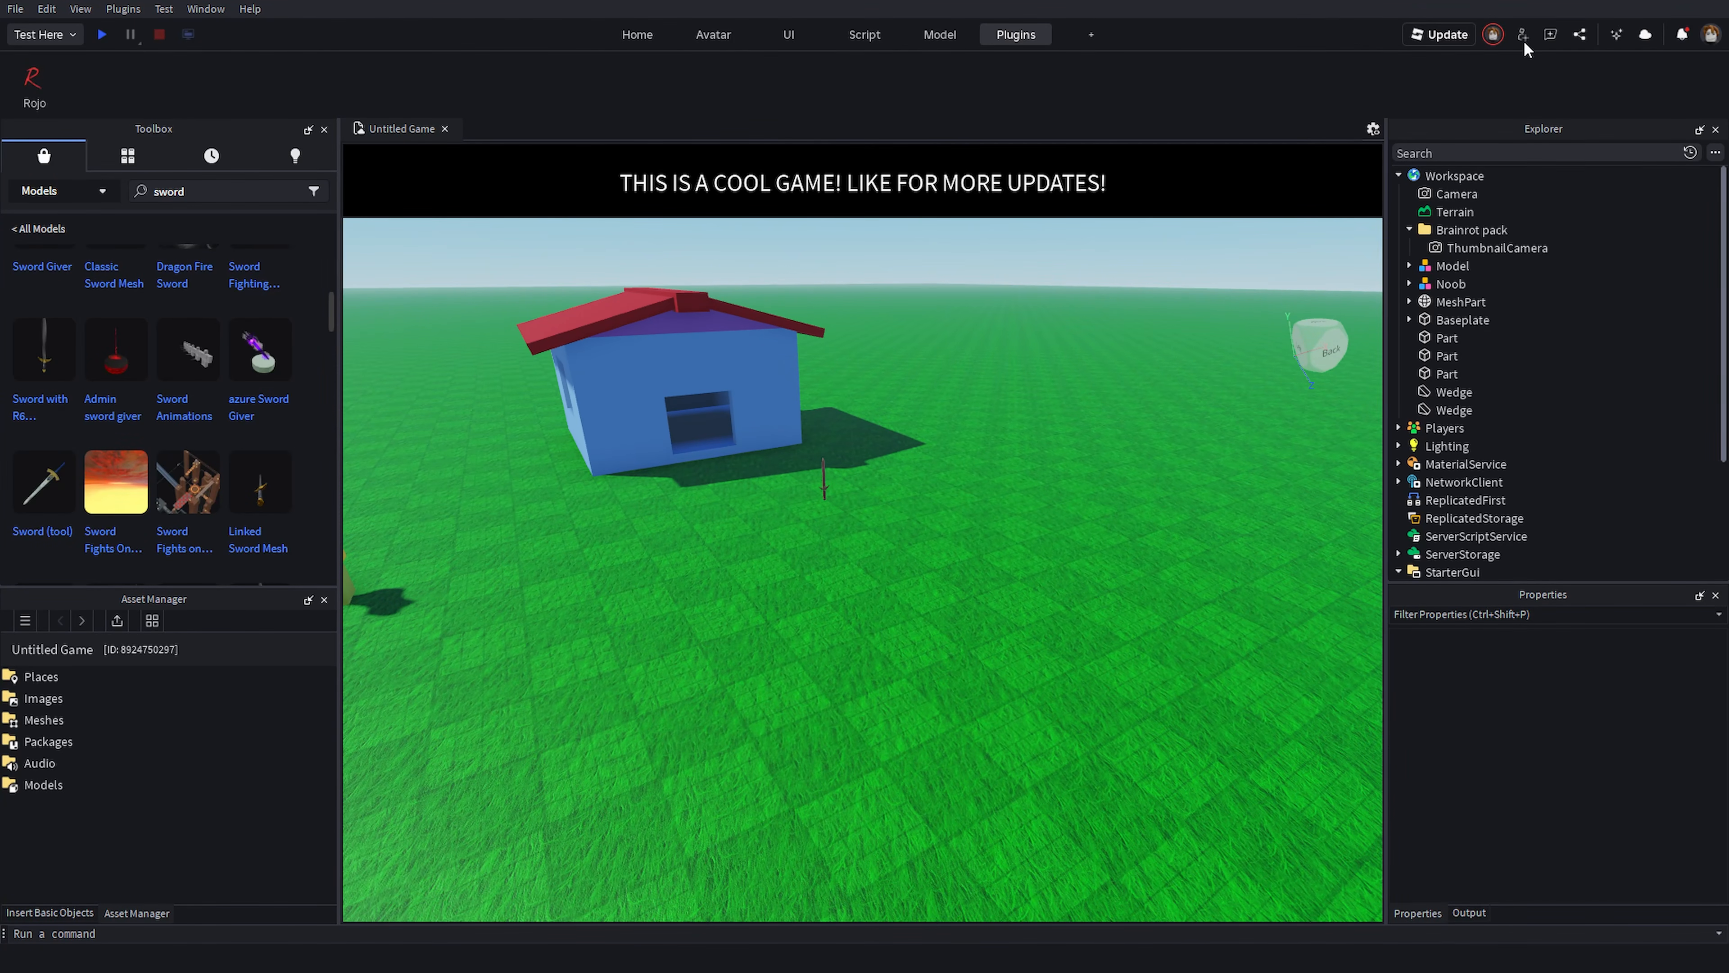
- Open the collaborator manager and add a user as a collaborator by searching their username
left_click(637, 34)
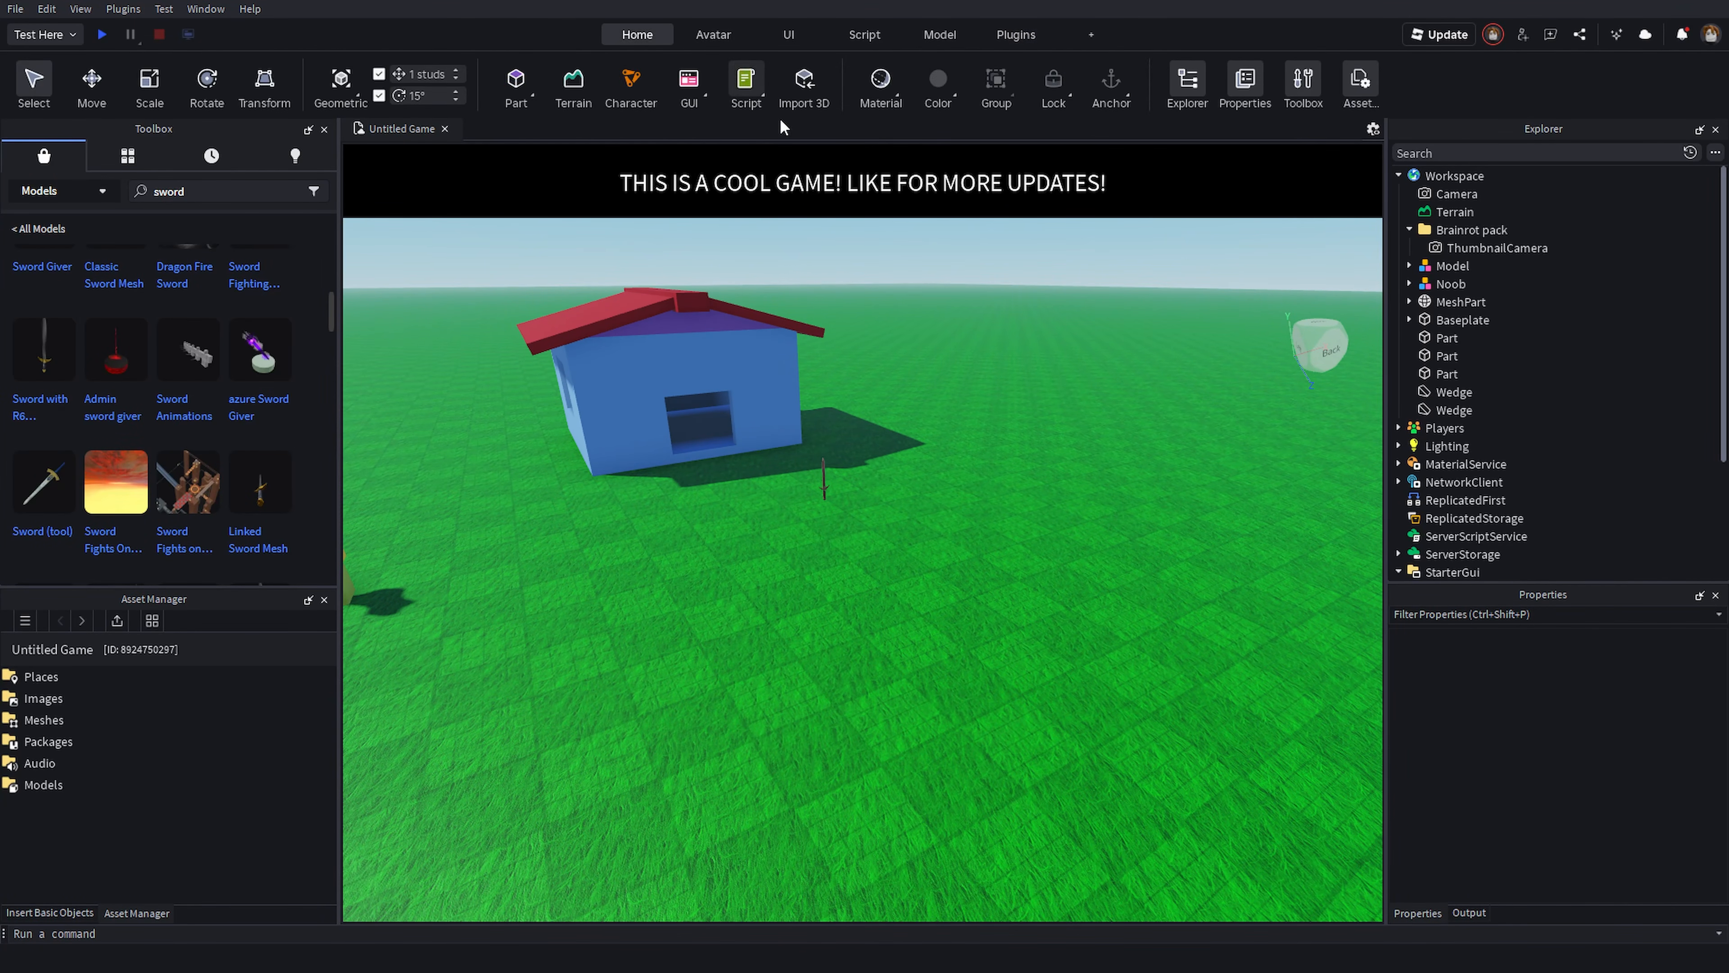
left_click(1521, 36)
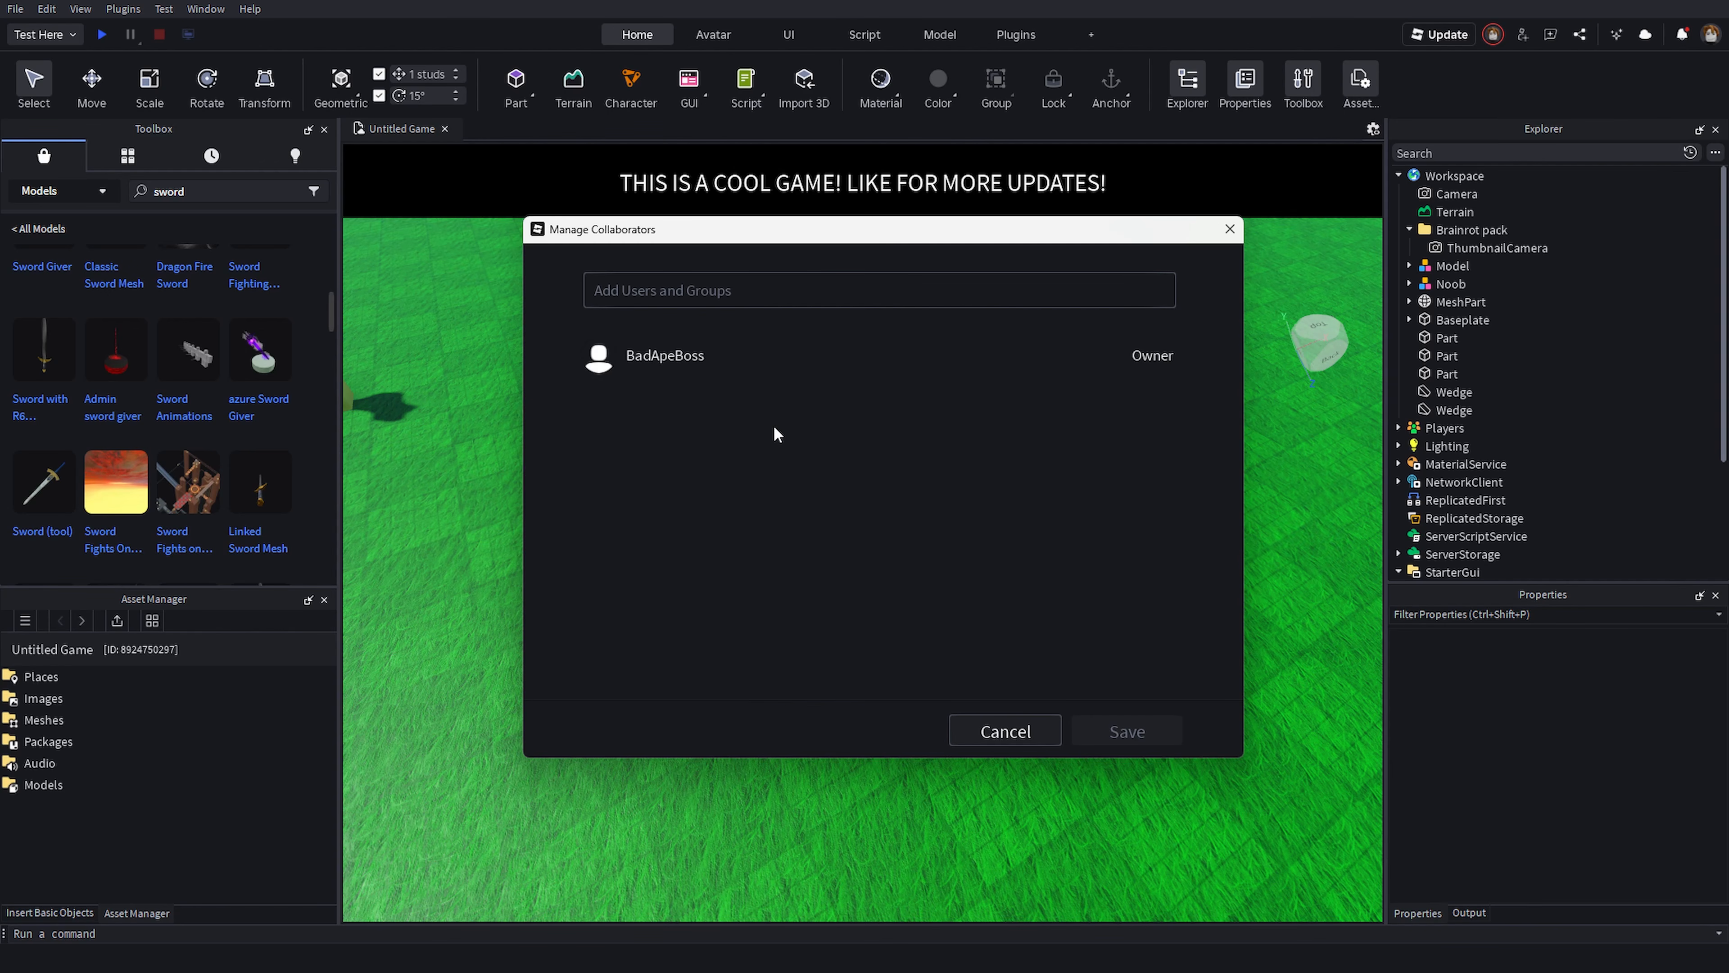
left_click(621, 296)
left_click(749, 300)
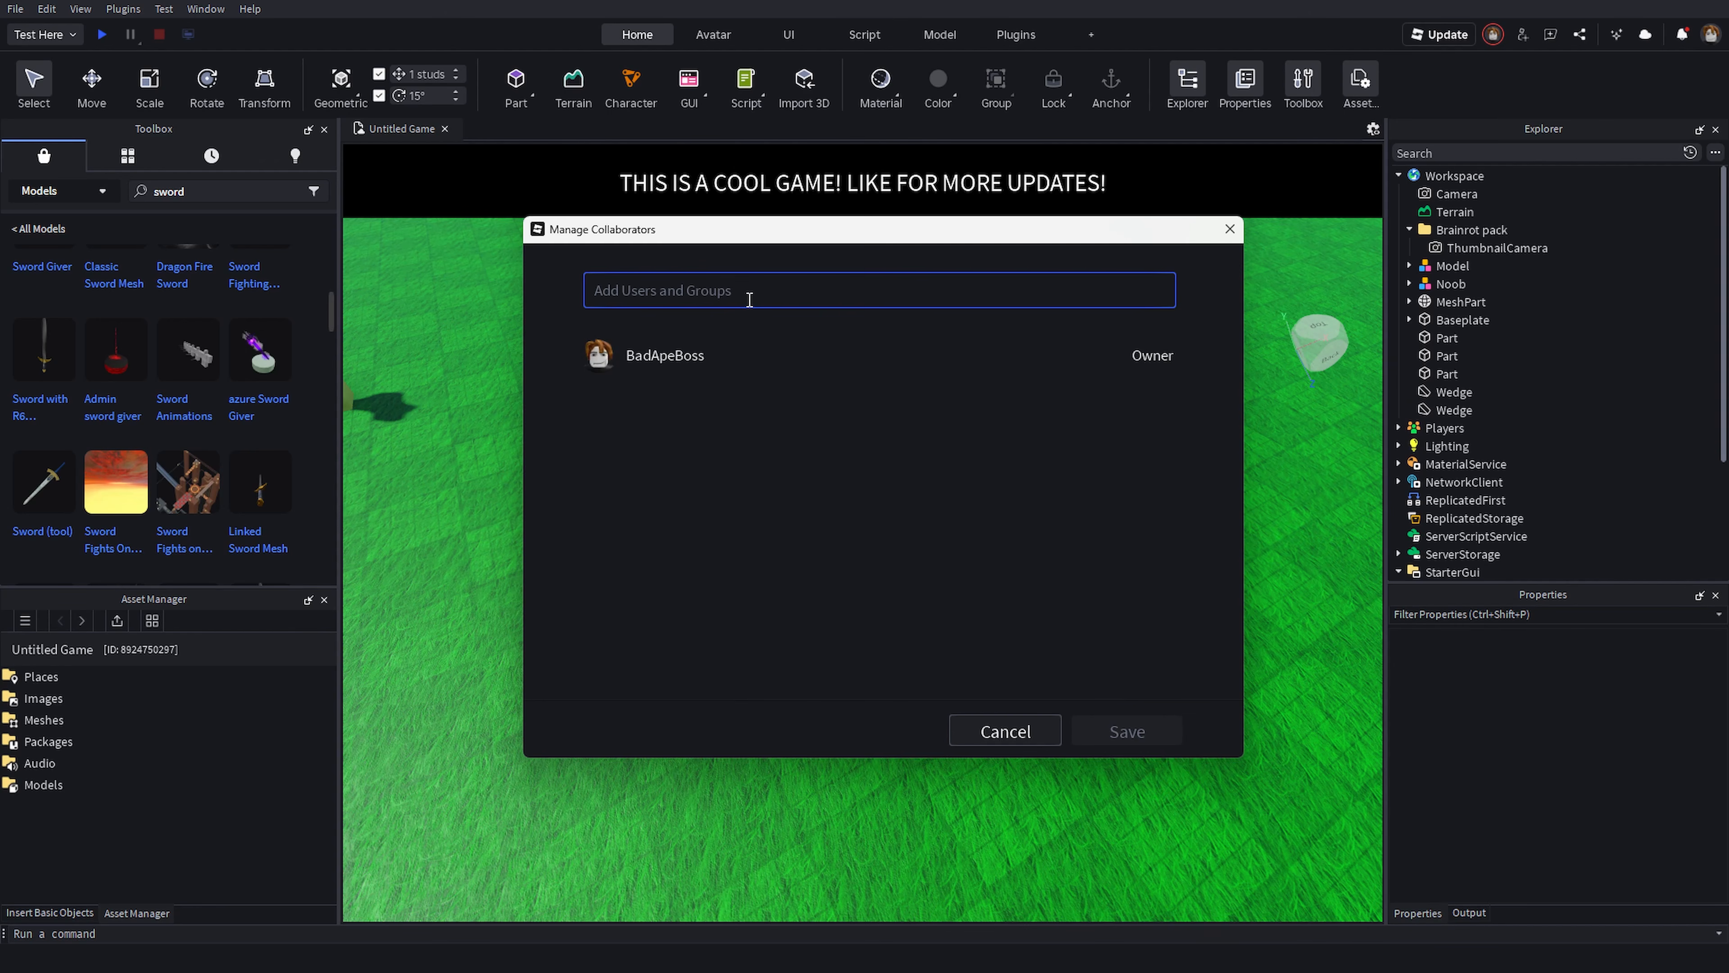
type("CovertCOde")
key("BackSpace")
key("BackSpace")
key("BackSpace")
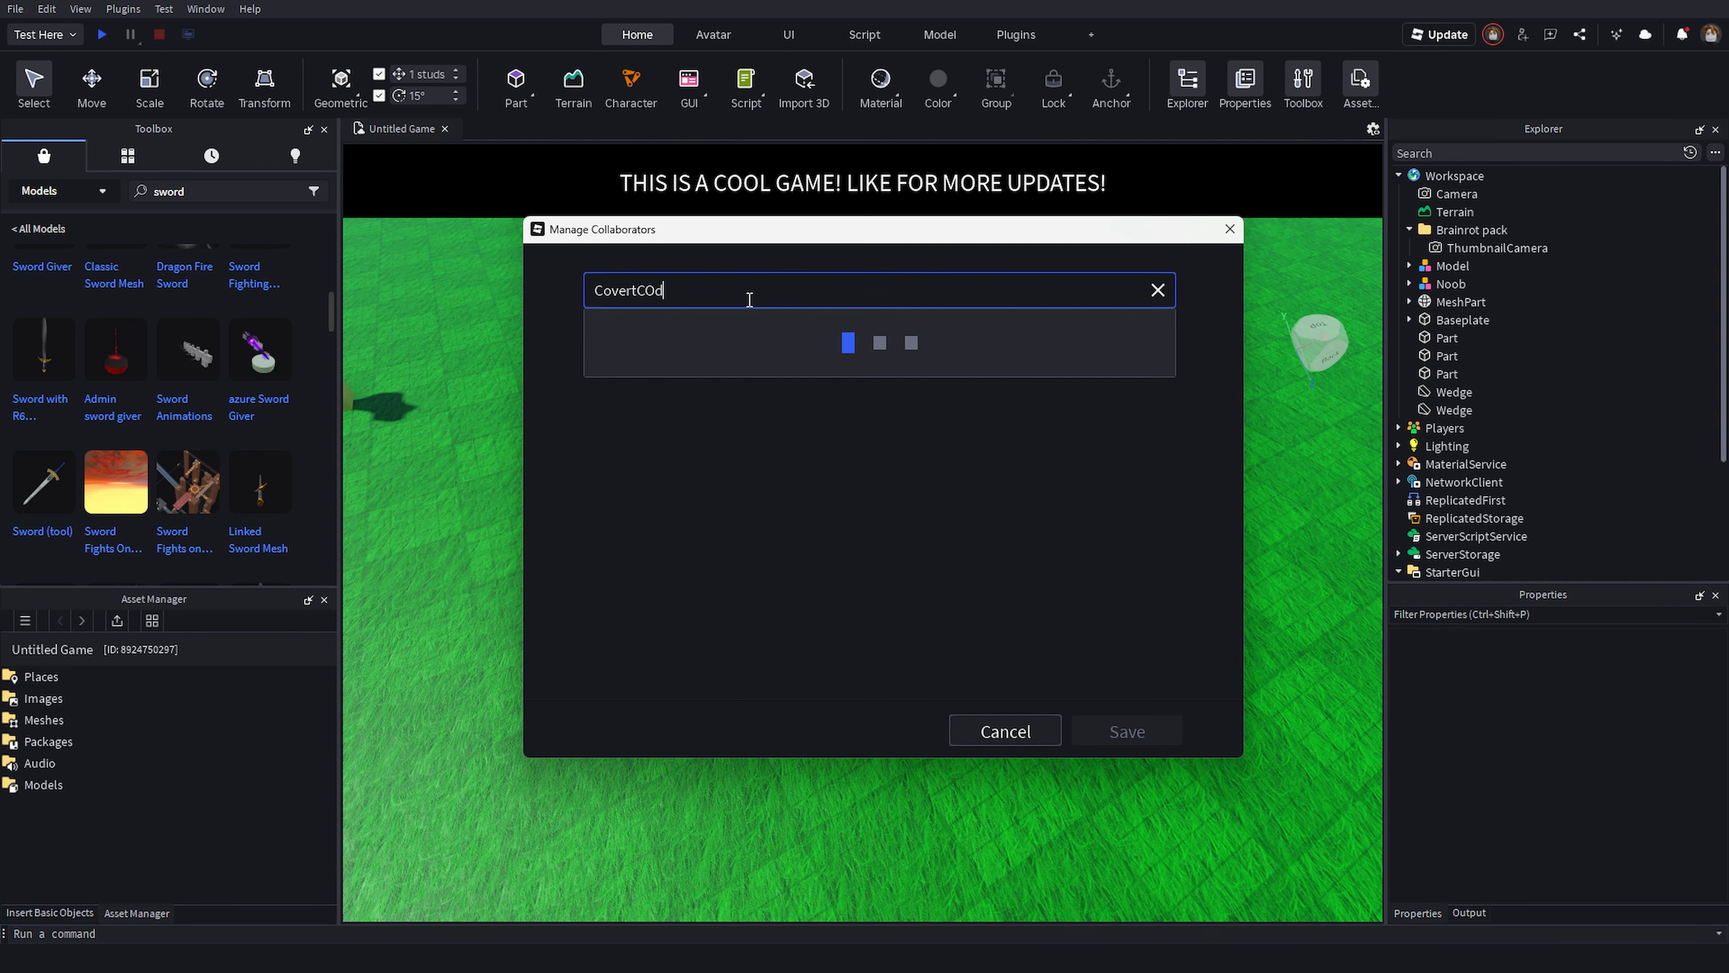
type("ode")
left_click(678, 373)
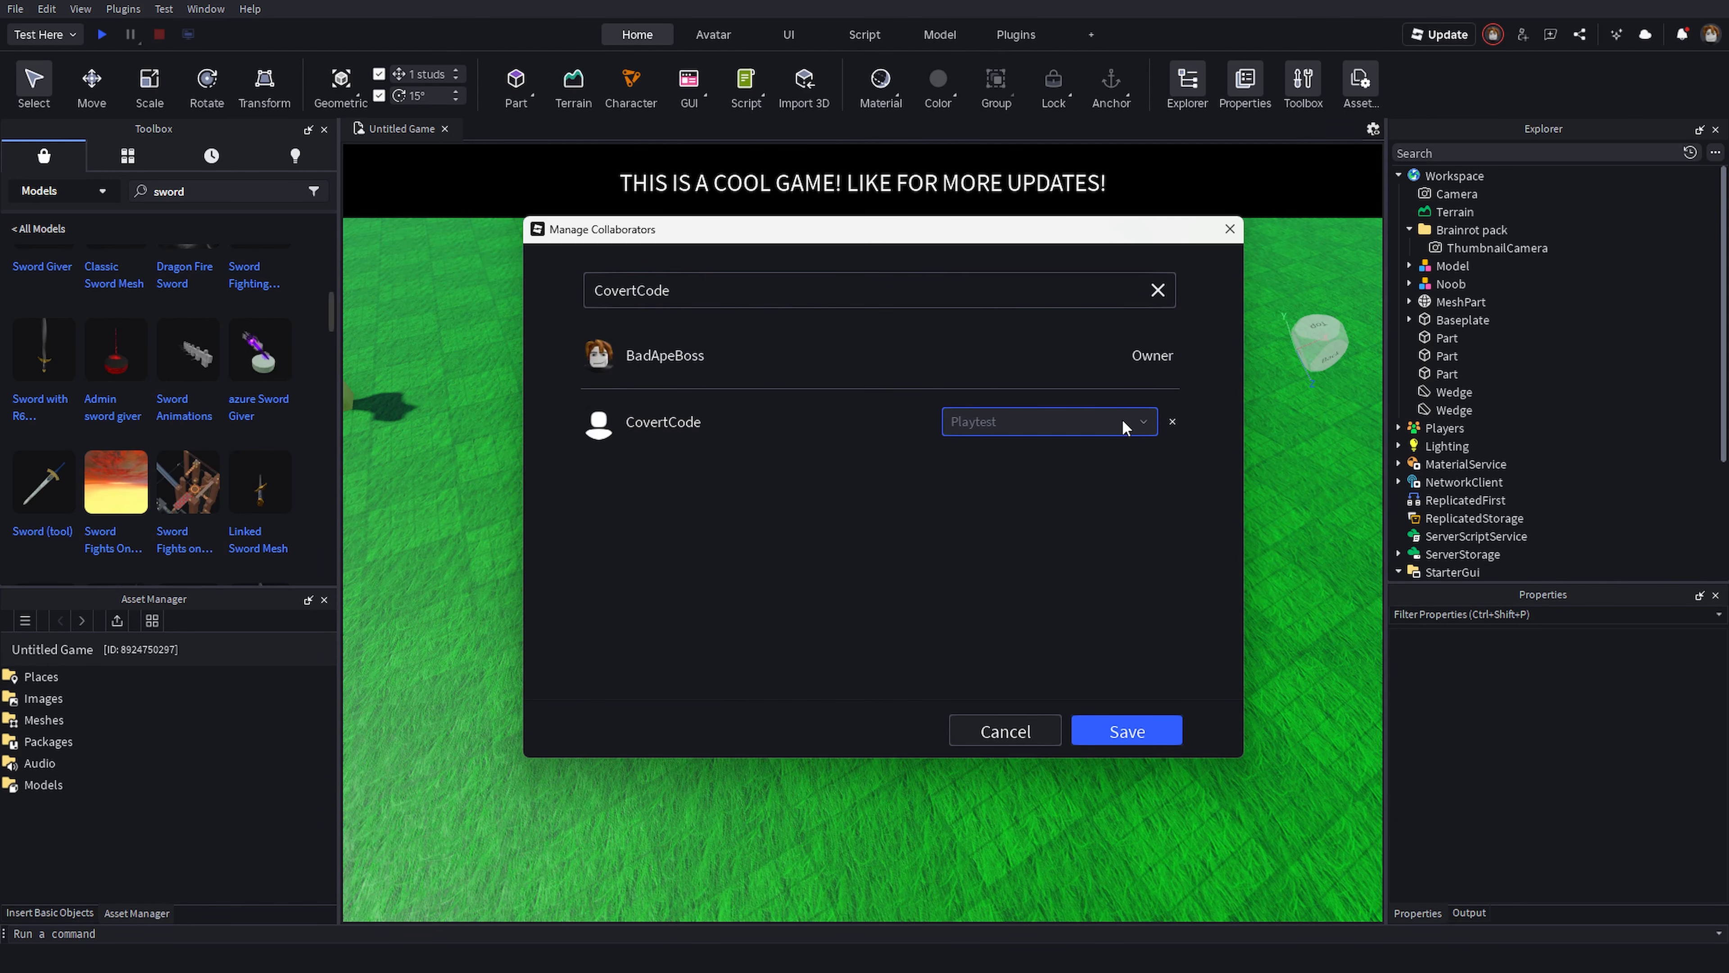
- Remove the newly added user and close the collaborators dialog without saving
mouse_move(1141, 429)
left_click(1172, 422)
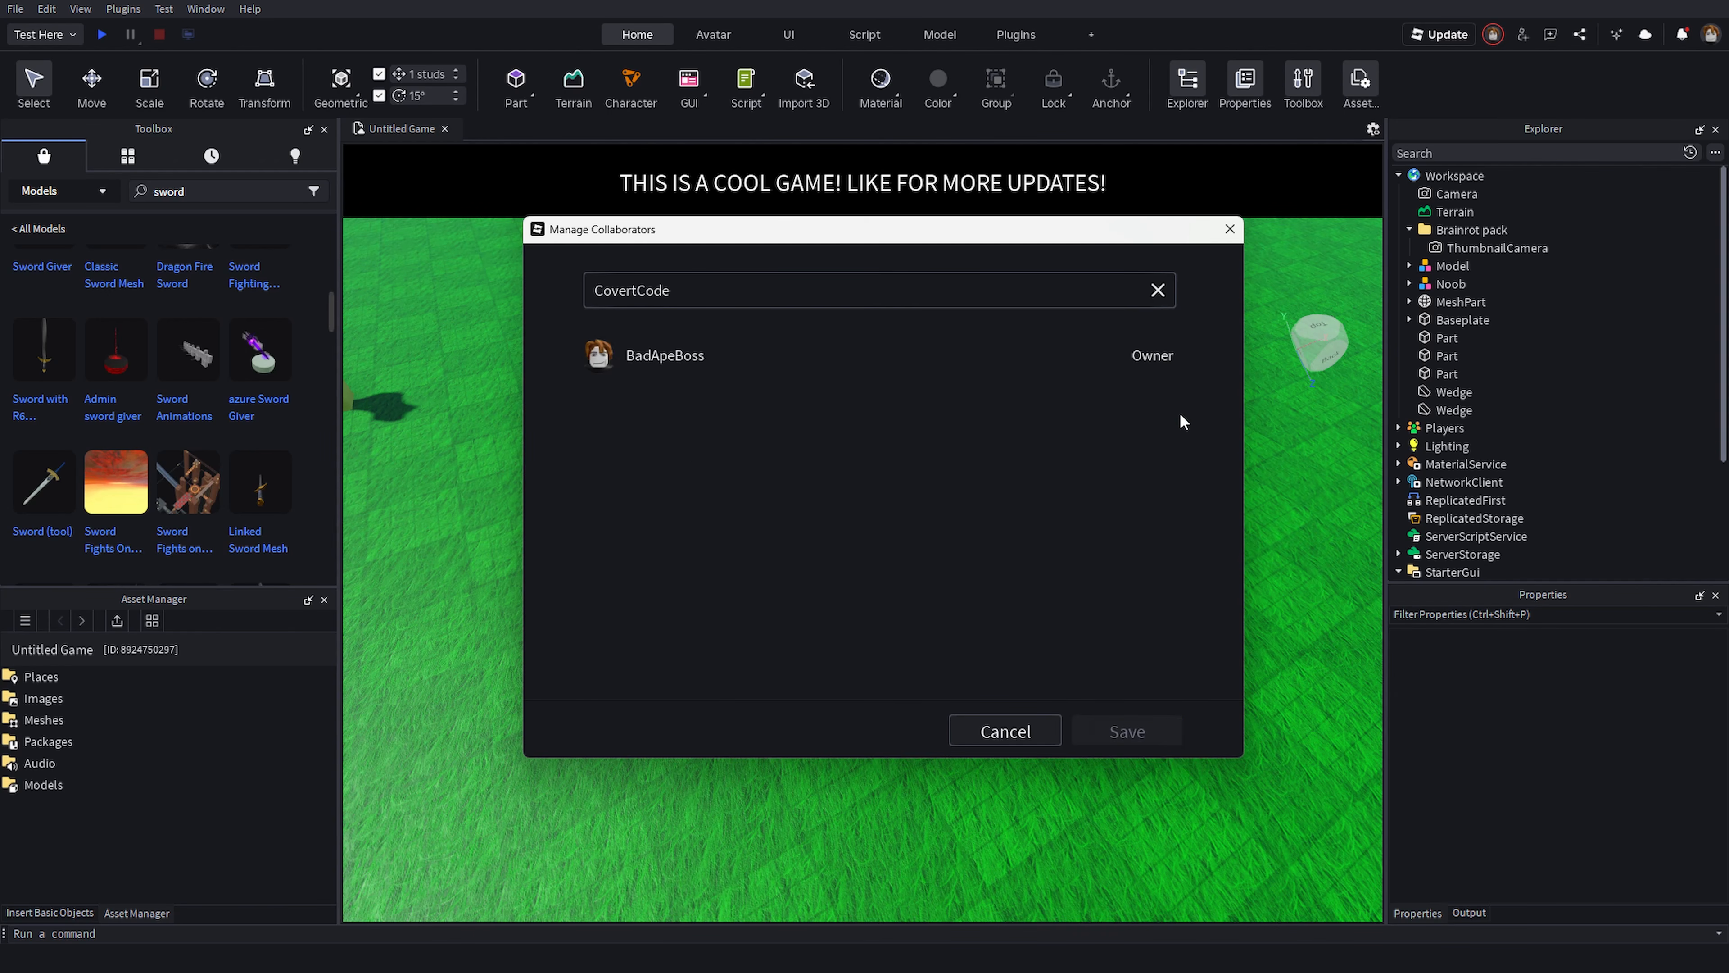
left_click(1223, 235)
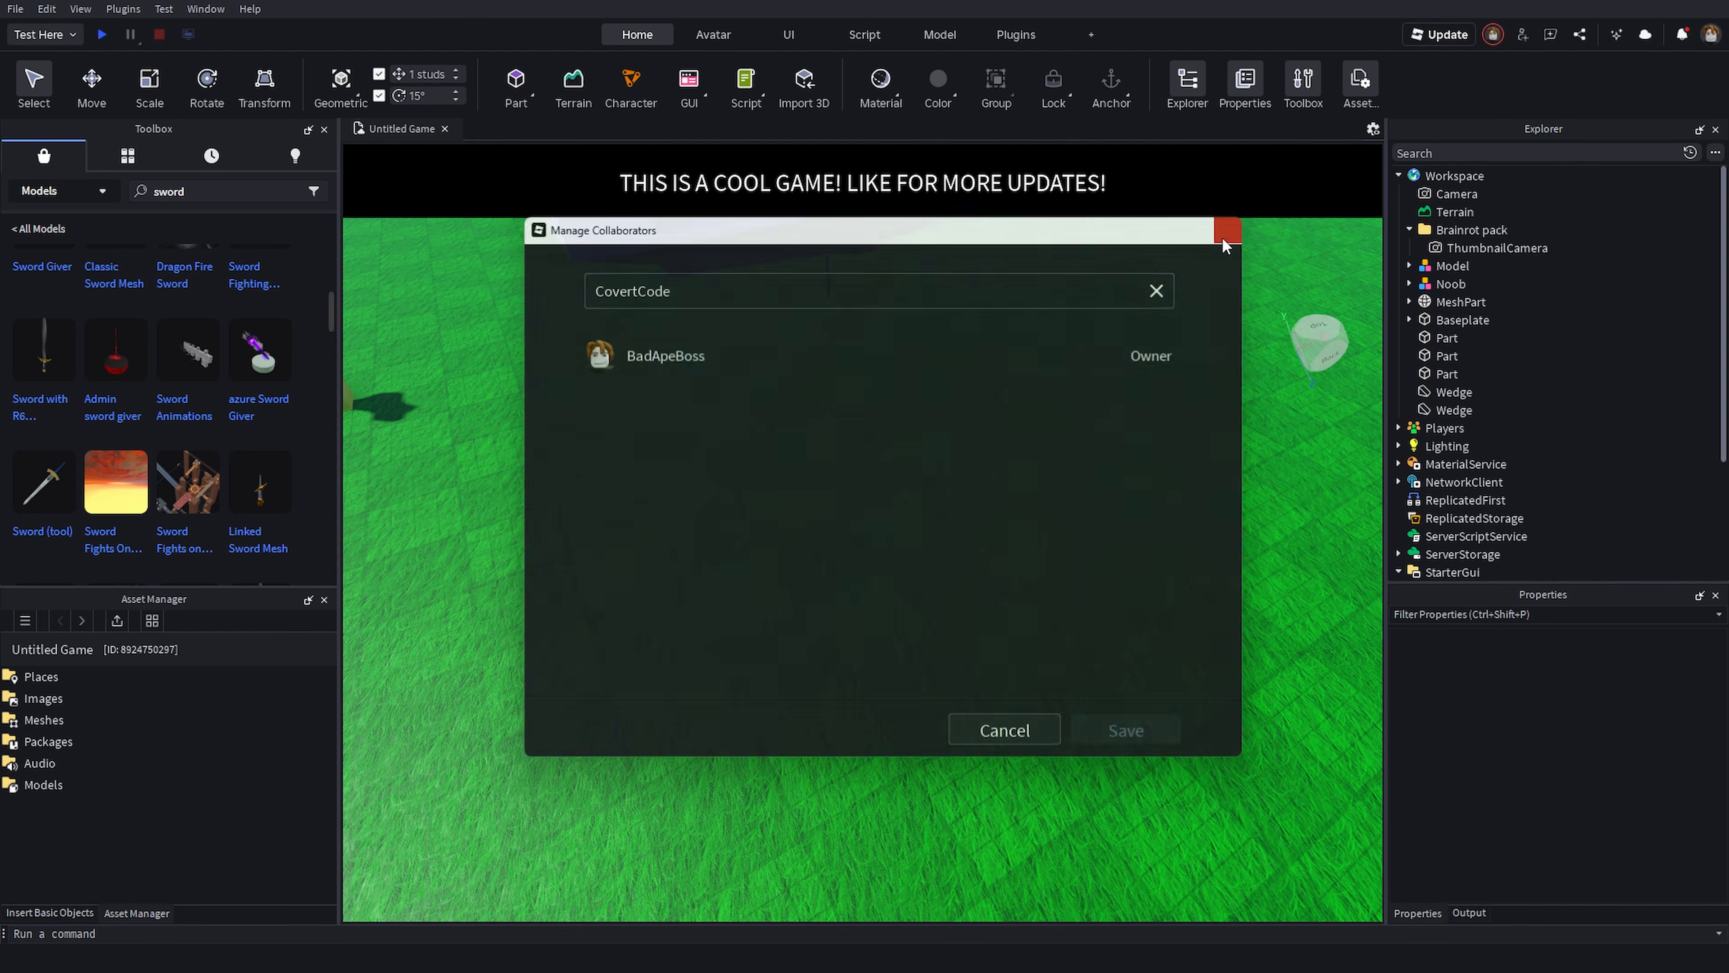
- Open the Terrain Editor
right_click_drag(1023, 489, 1016, 436)
key("d")
key("w")
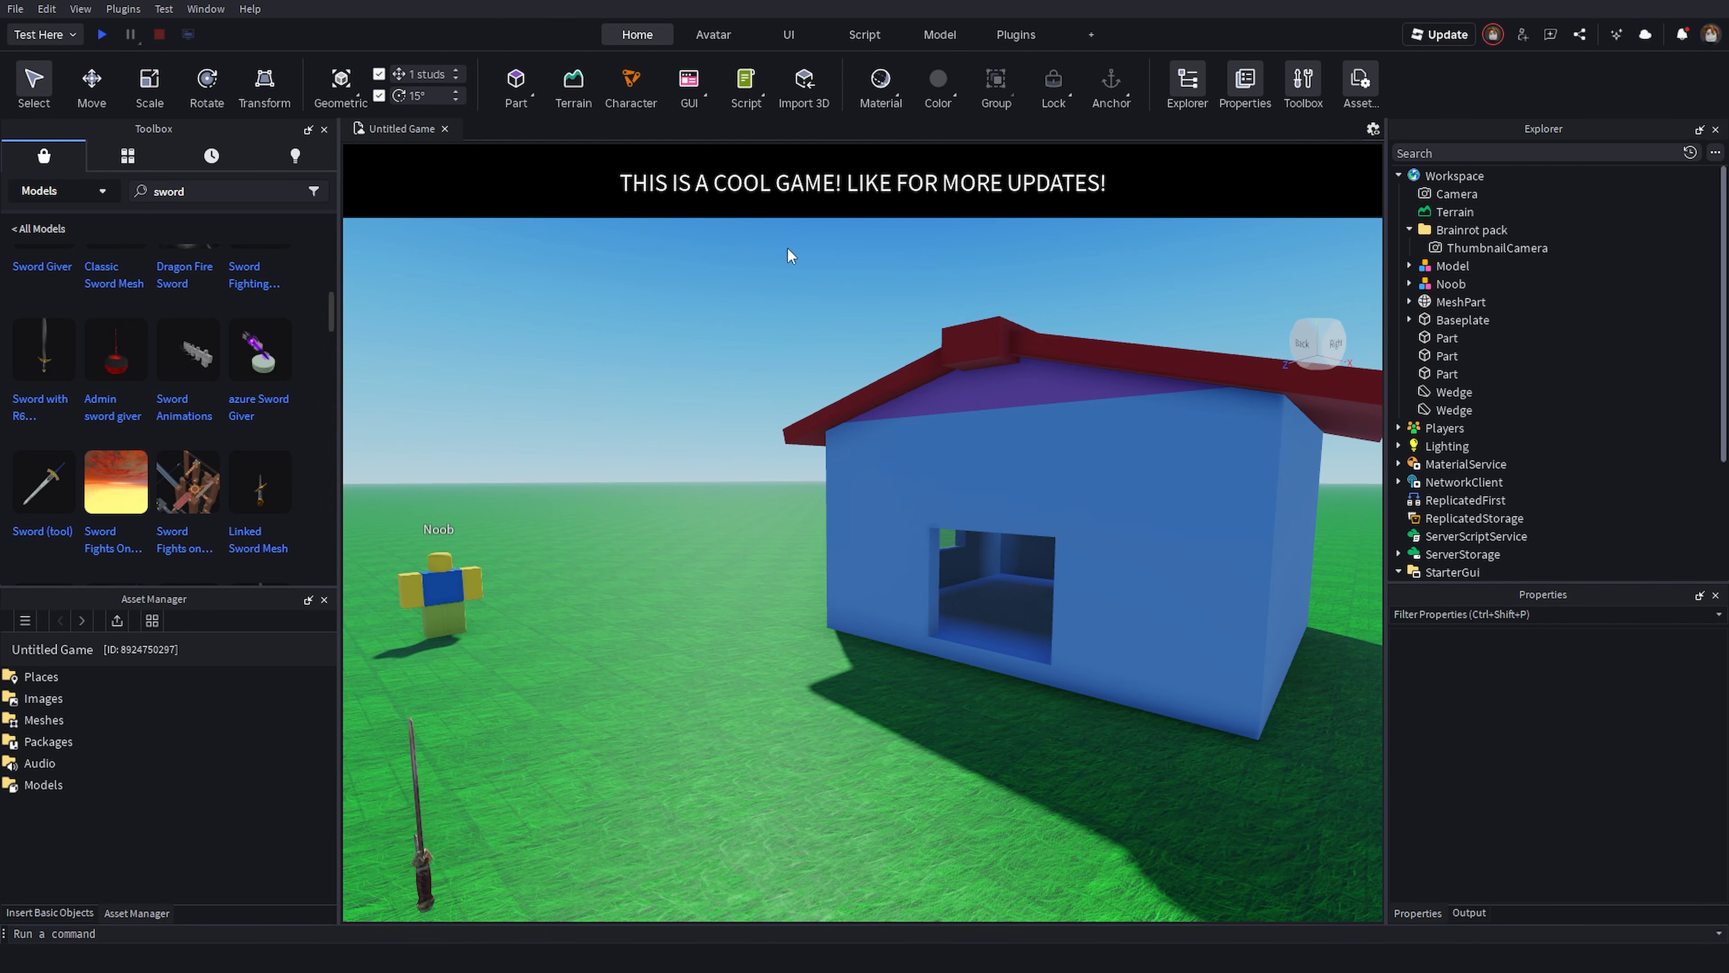
right_click_drag(751, 420, 694, 462)
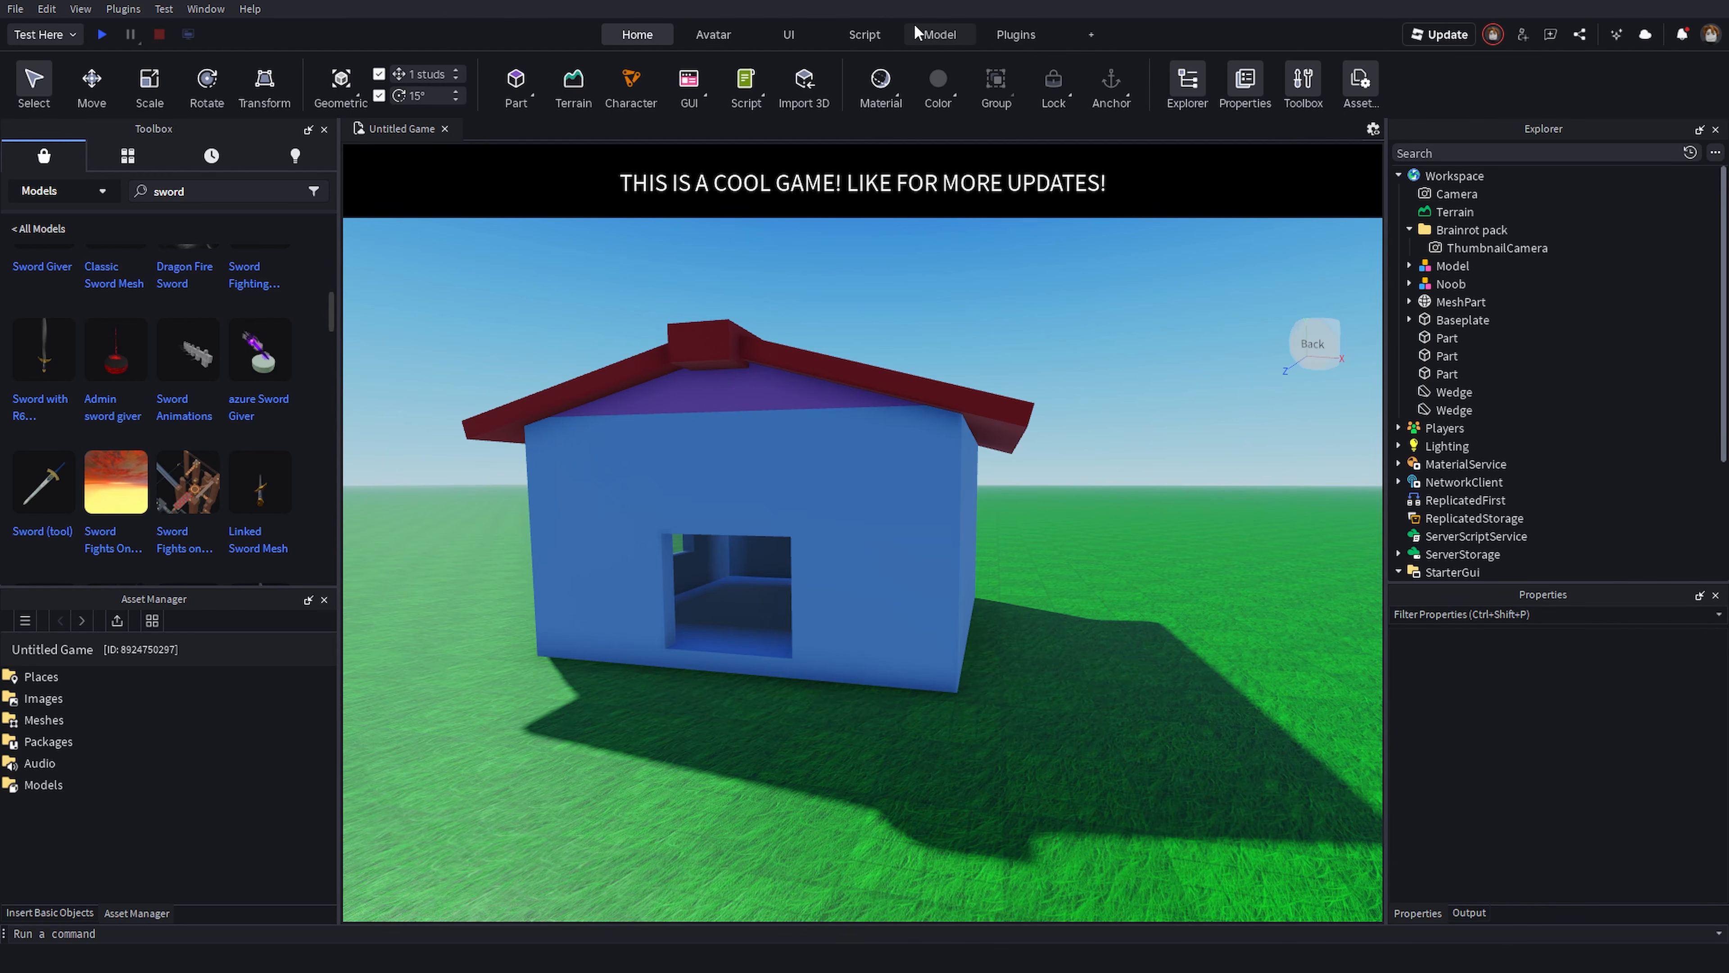
right_click_drag(1018, 340, 962, 289)
key("d")
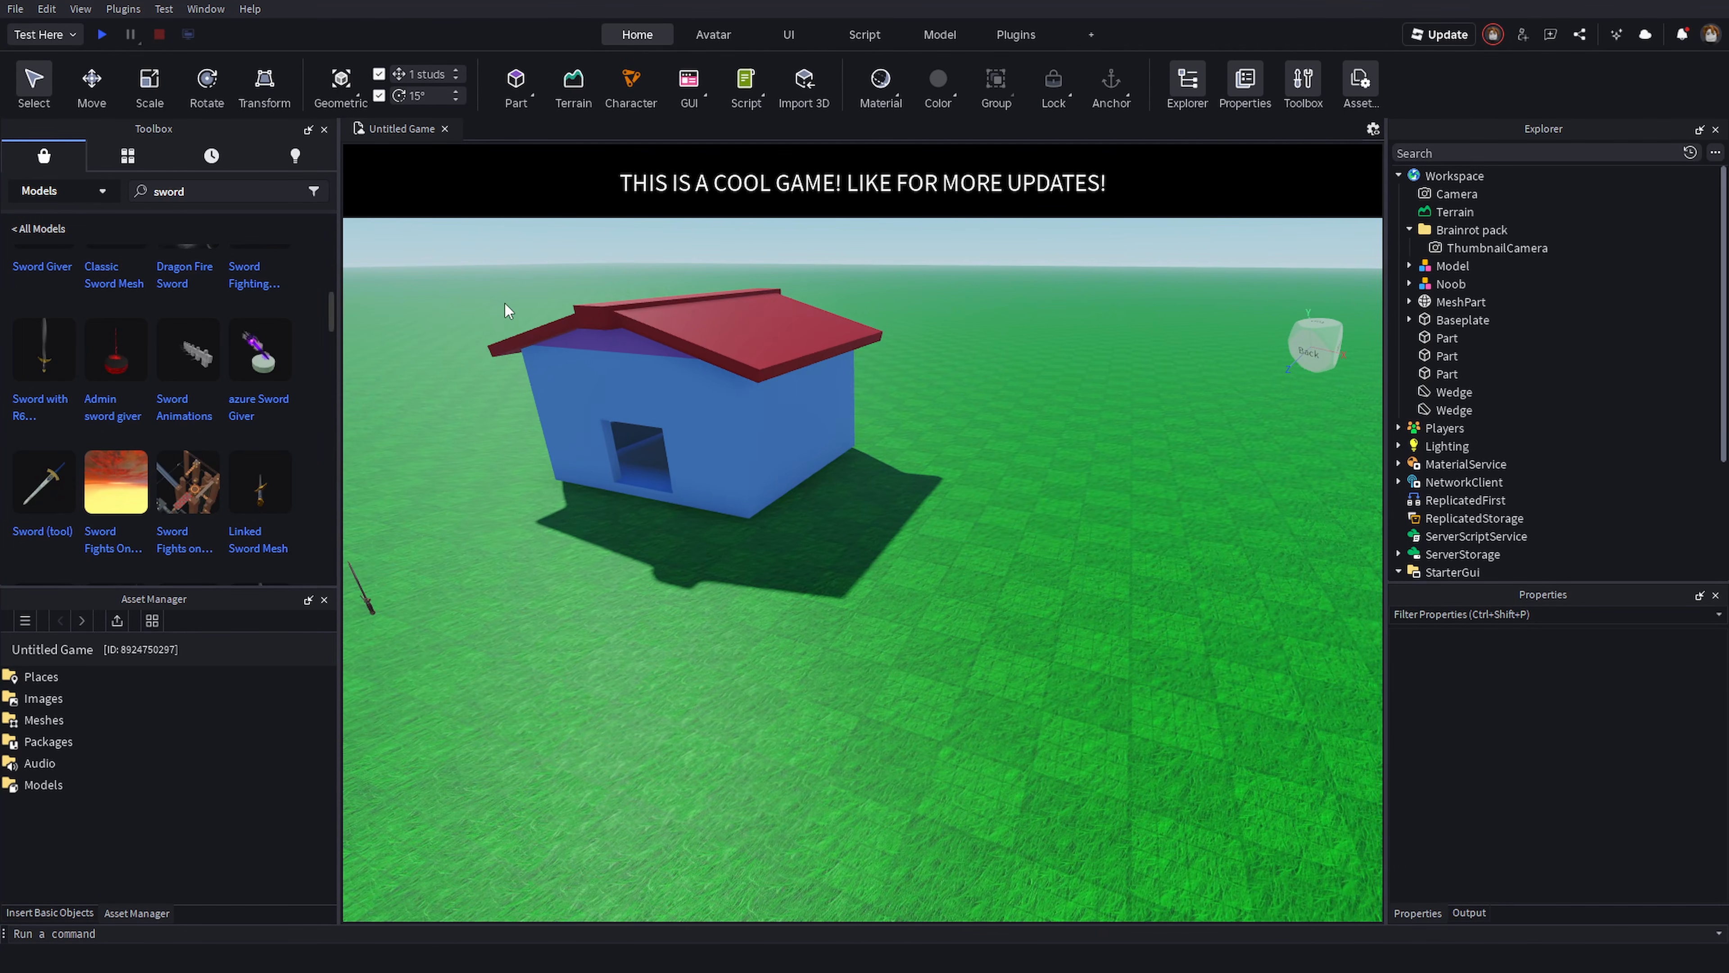
right_click_drag(923, 348, 923, 381)
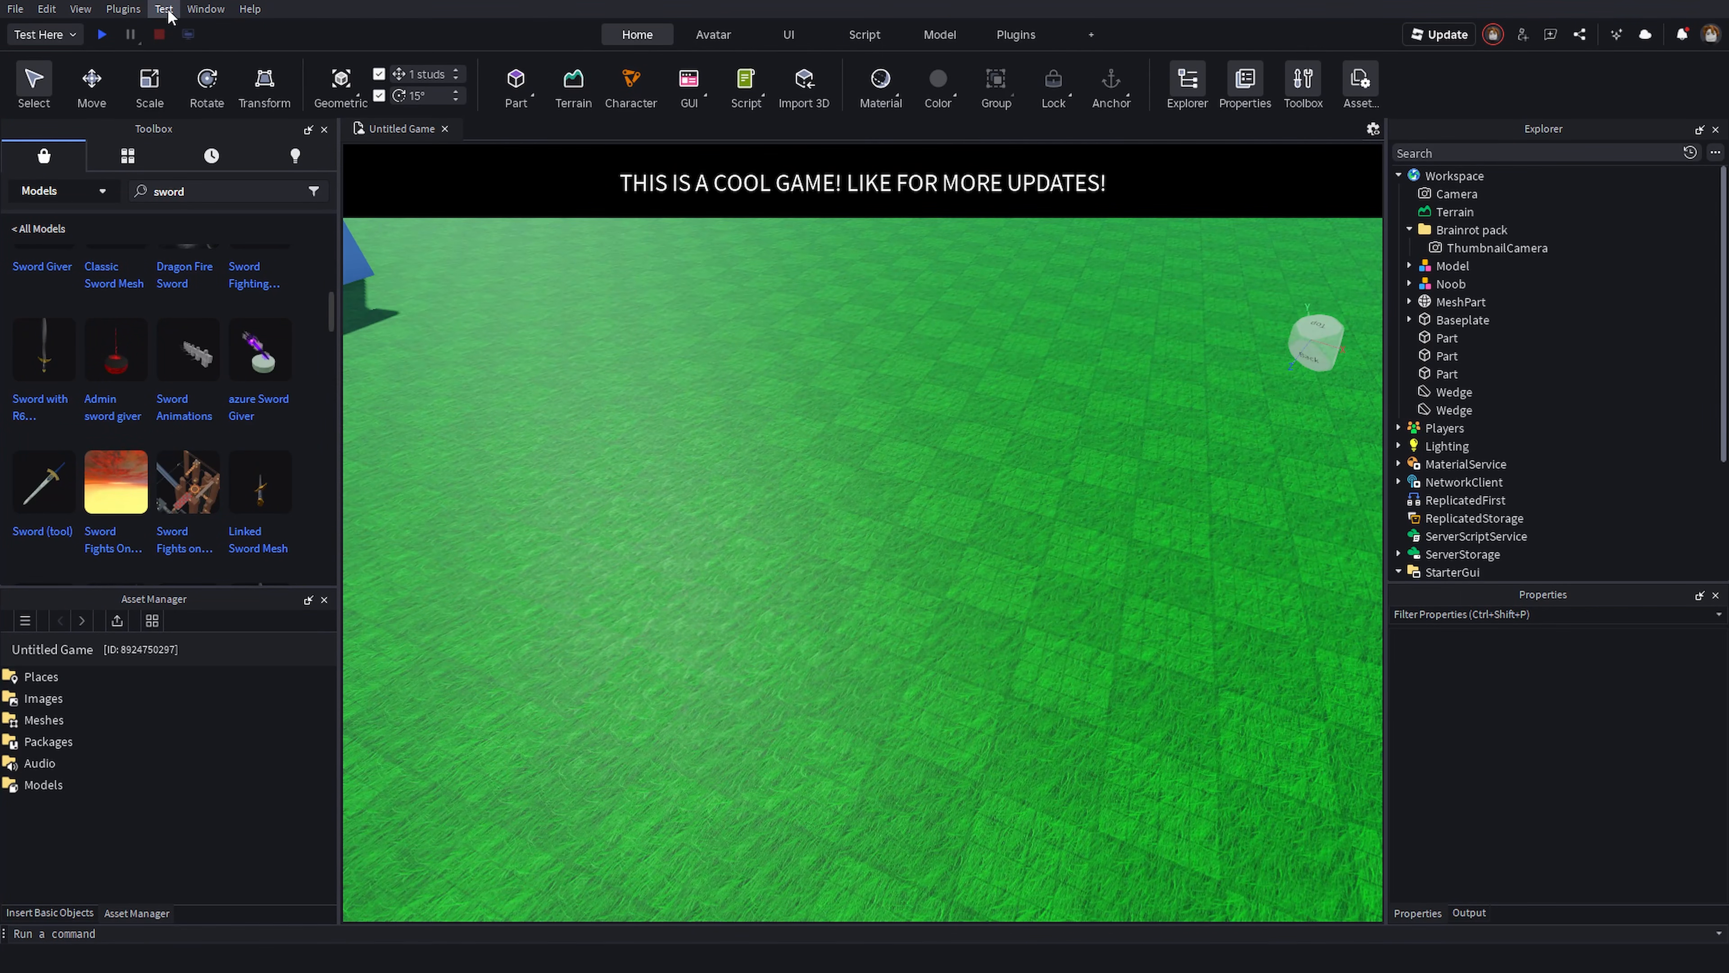
left_click(205, 9)
mouse_move(303, 177)
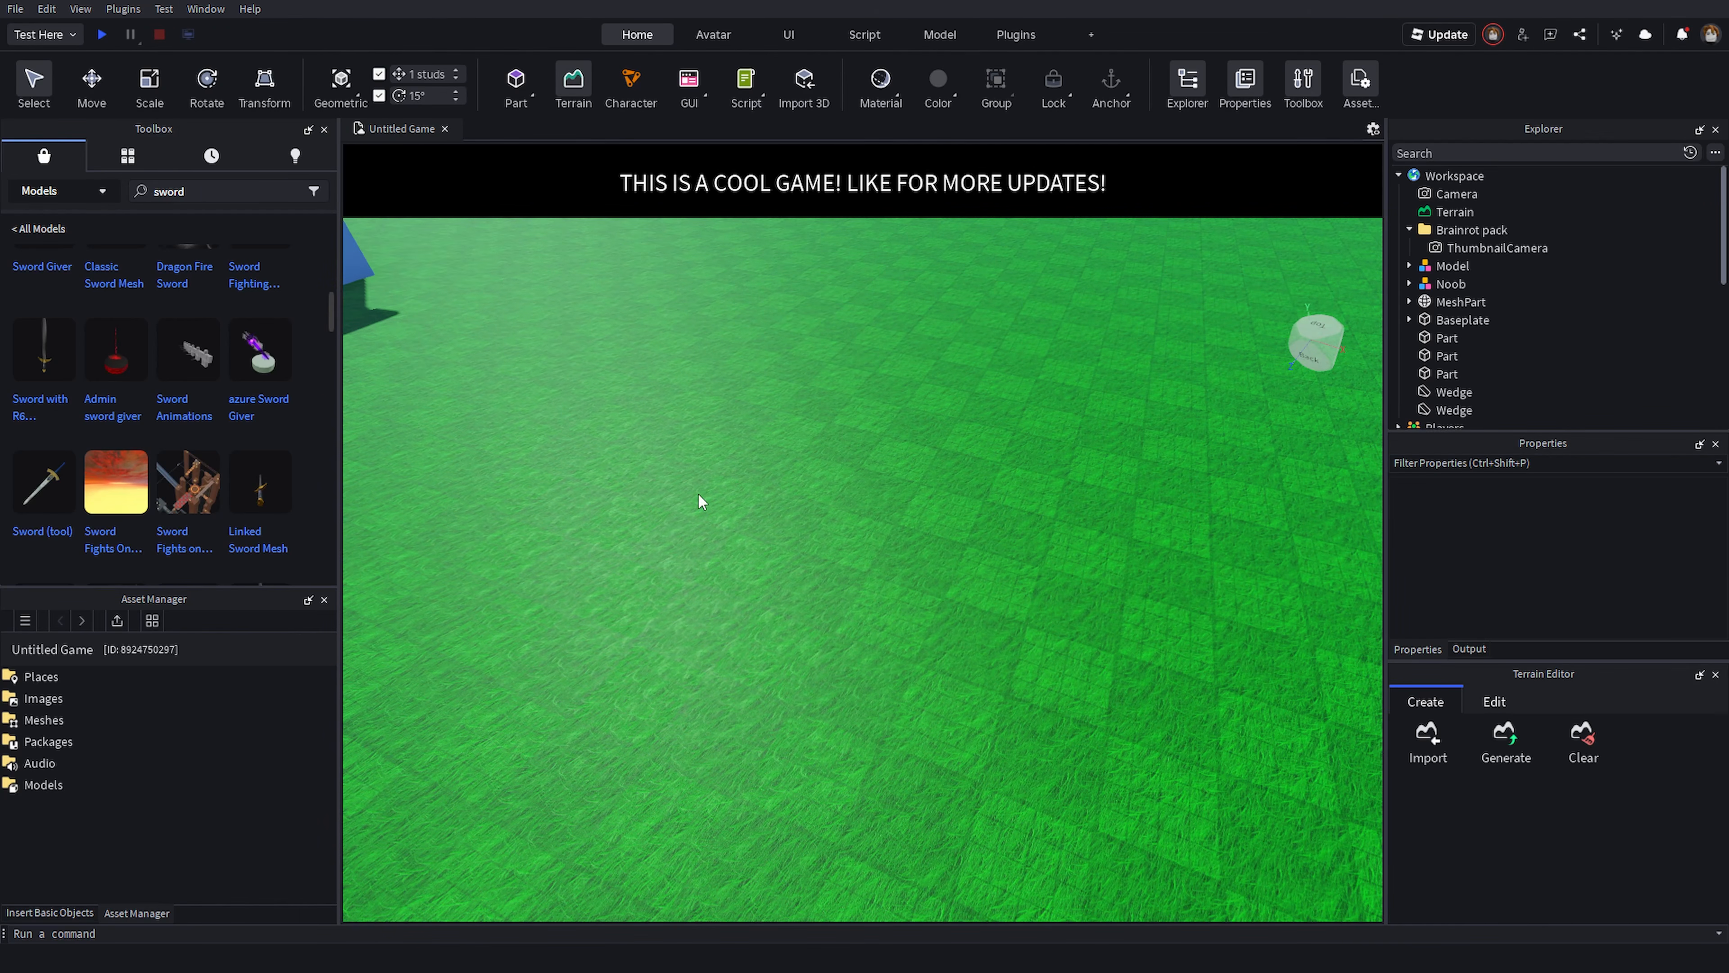
- Open the terrain Generate tool in the Terrain Editor
right_click_drag(1149, 718, 1157, 687)
key("d")
key("s")
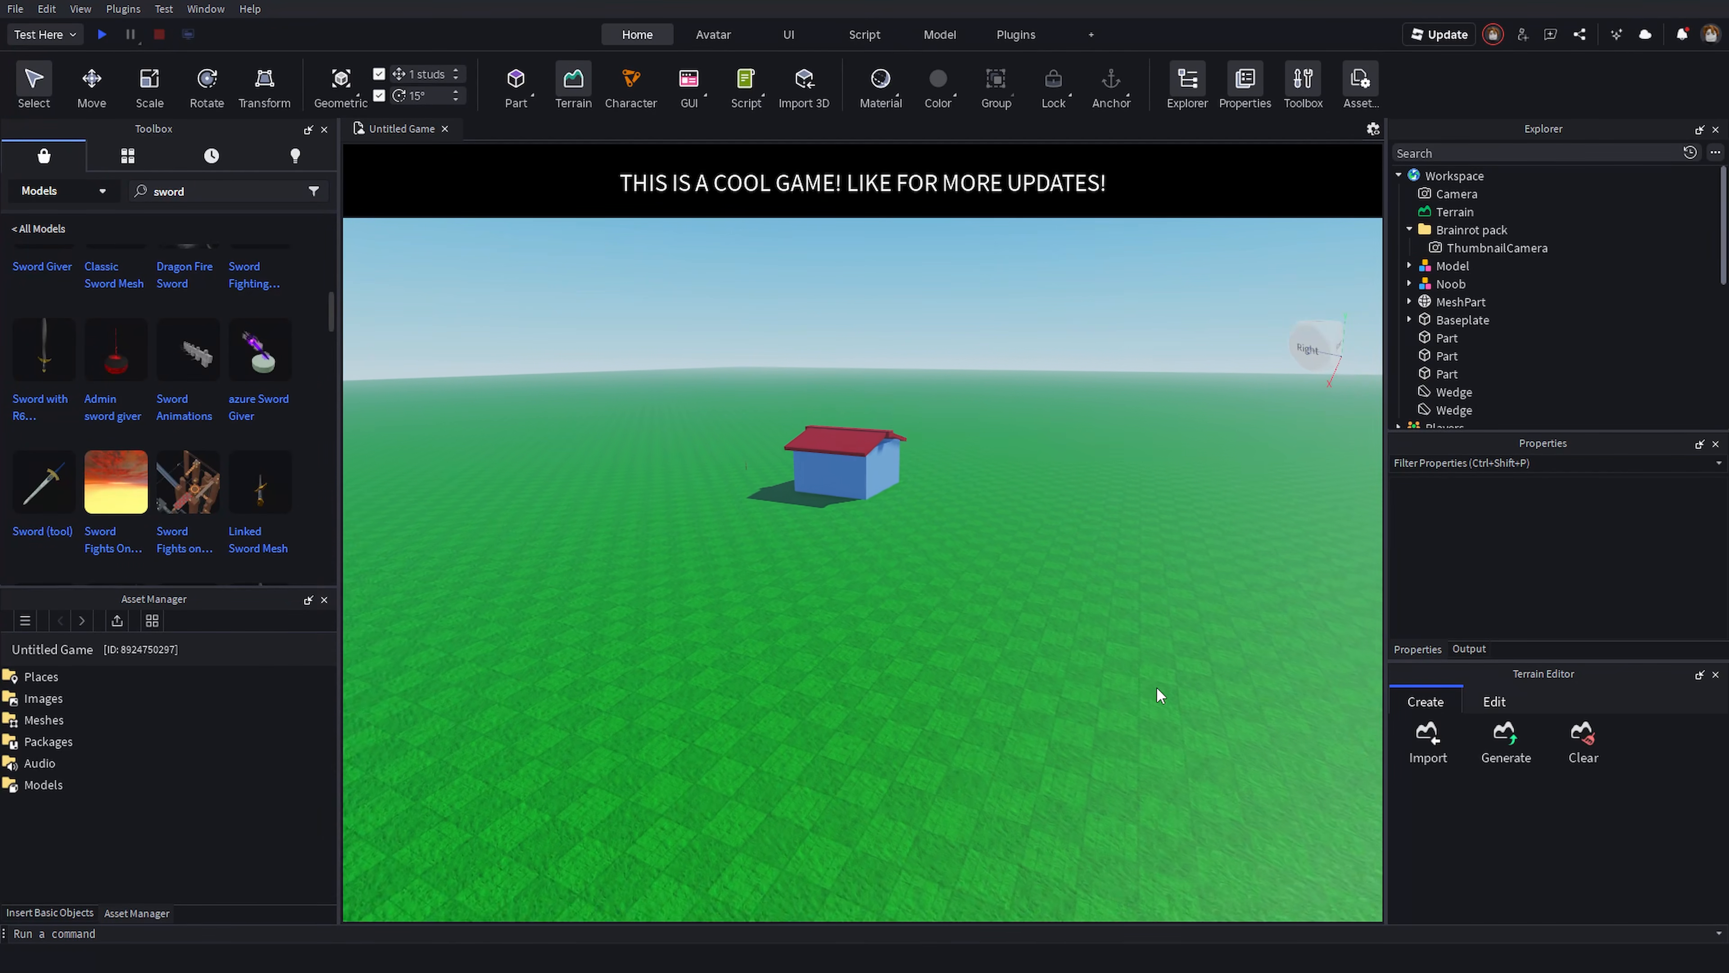
right_click_drag(1149, 593, 1154, 588)
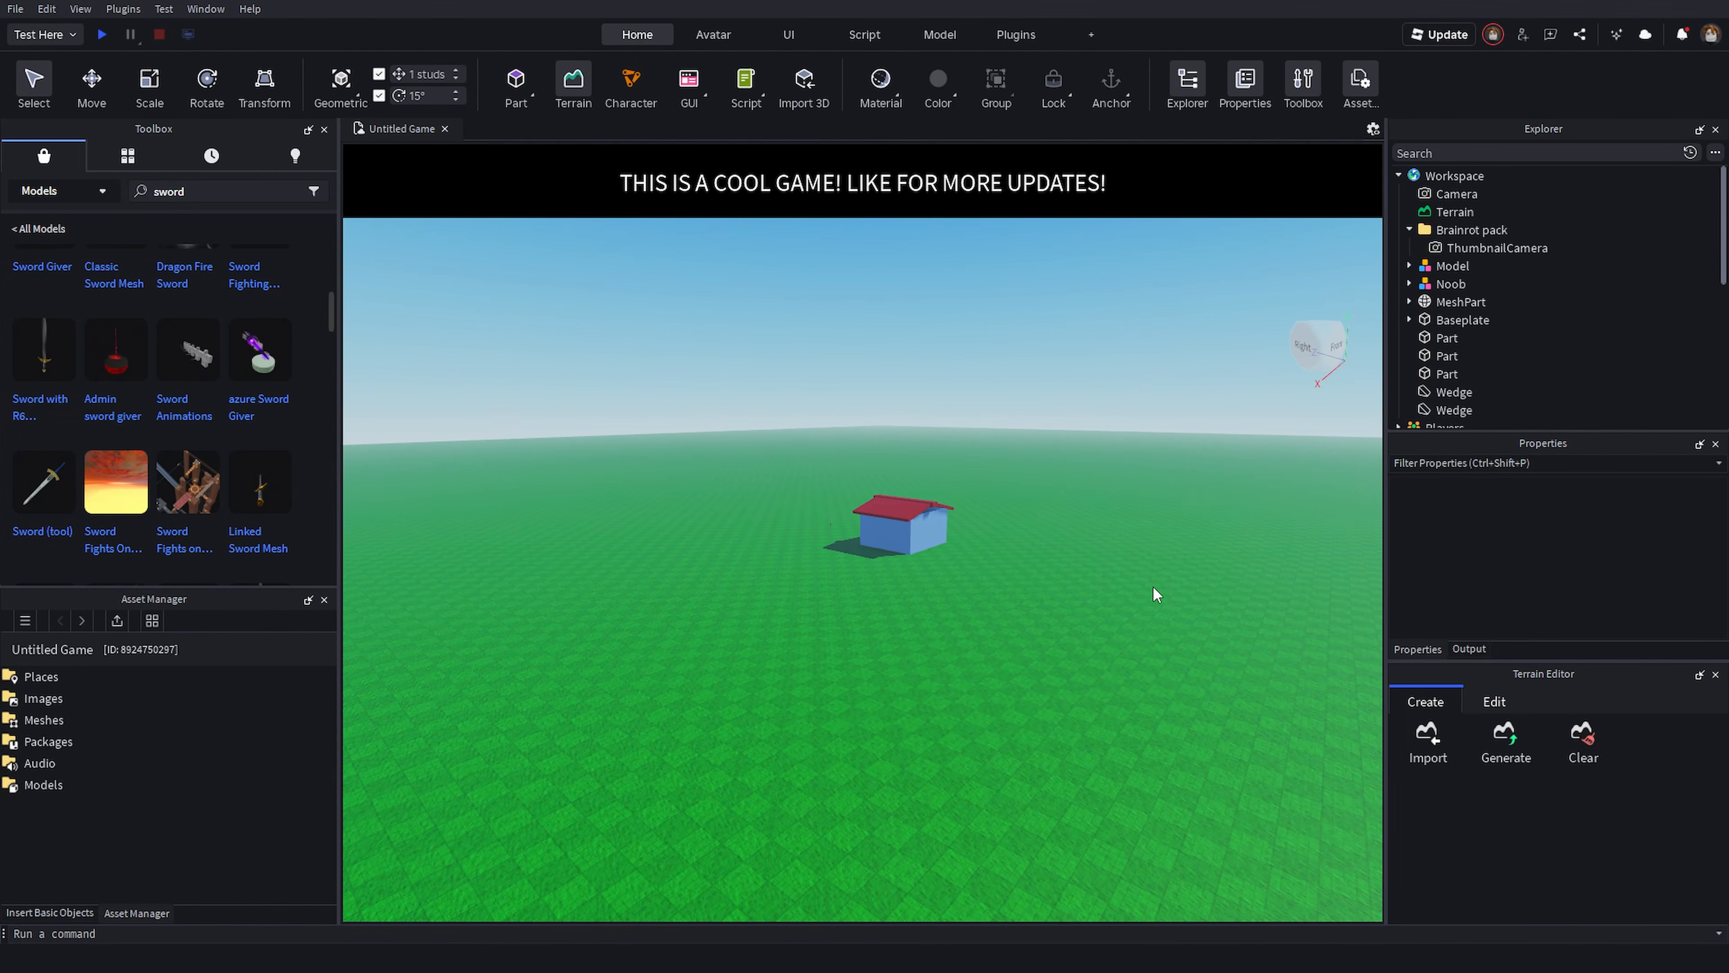
right_click_drag(1179, 662, 1178, 662)
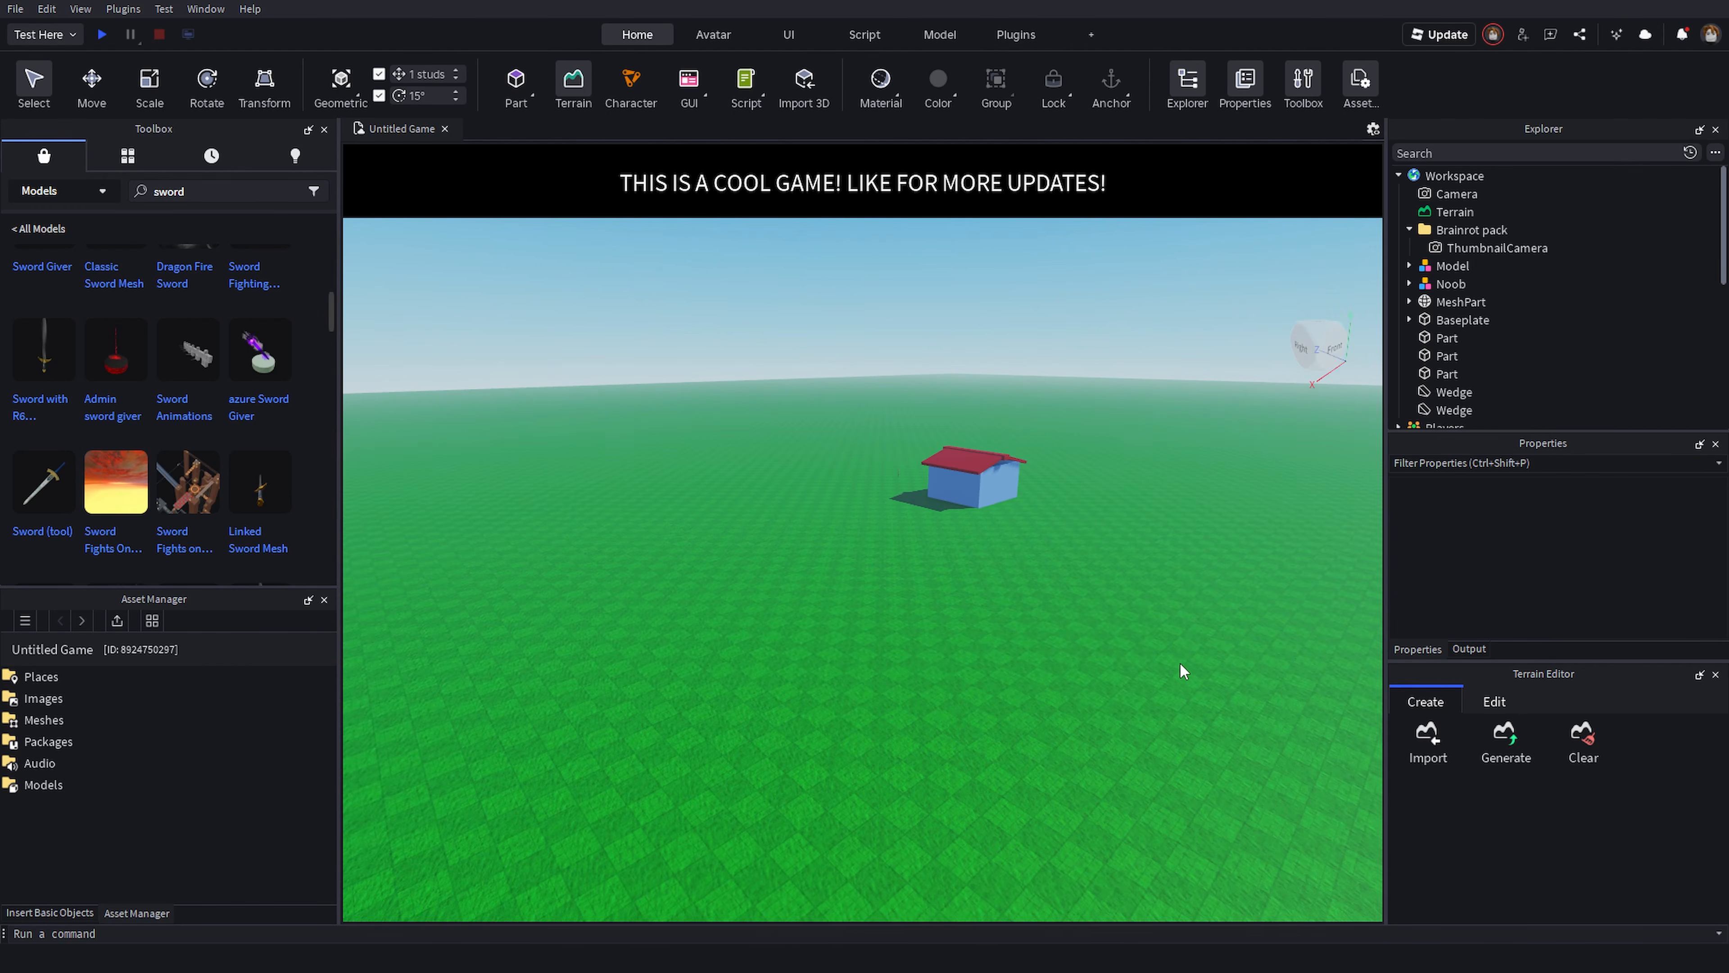
key("d")
mouse_move(1114, 605)
right_mouse_down()
mouse_move(1123, 628)
mouse_move(1134, 590)
right_mouse_up()
key("e")
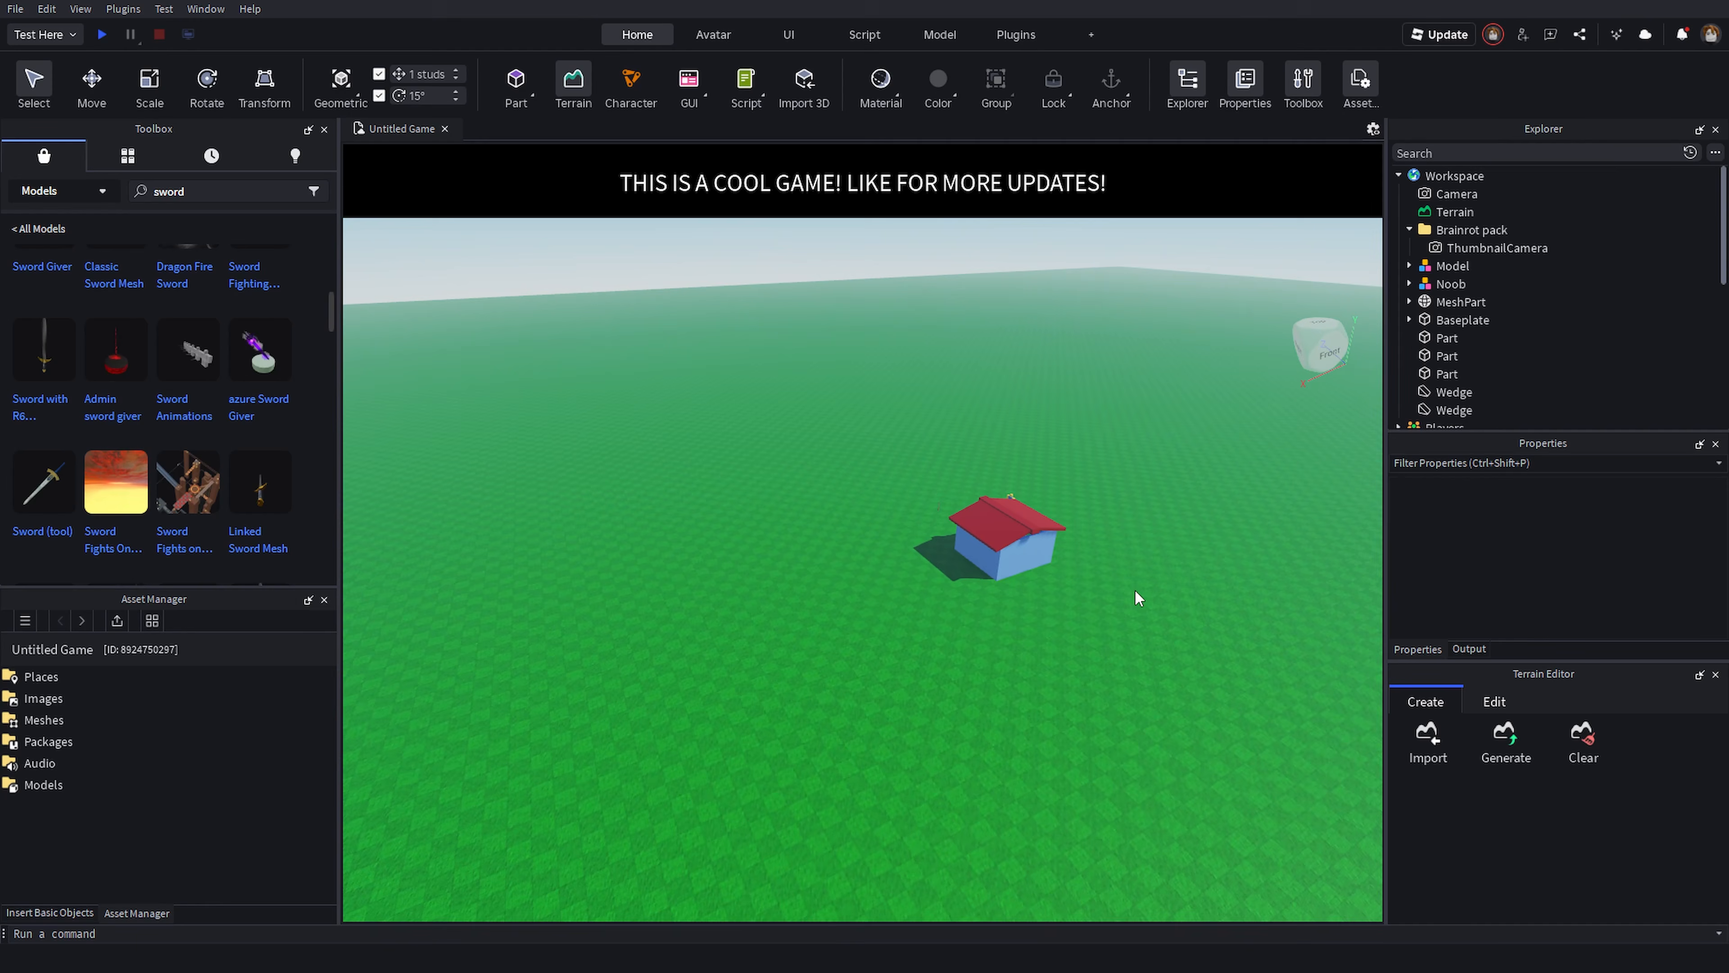
right_click_drag(1094, 647, 1091, 645)
key("w")
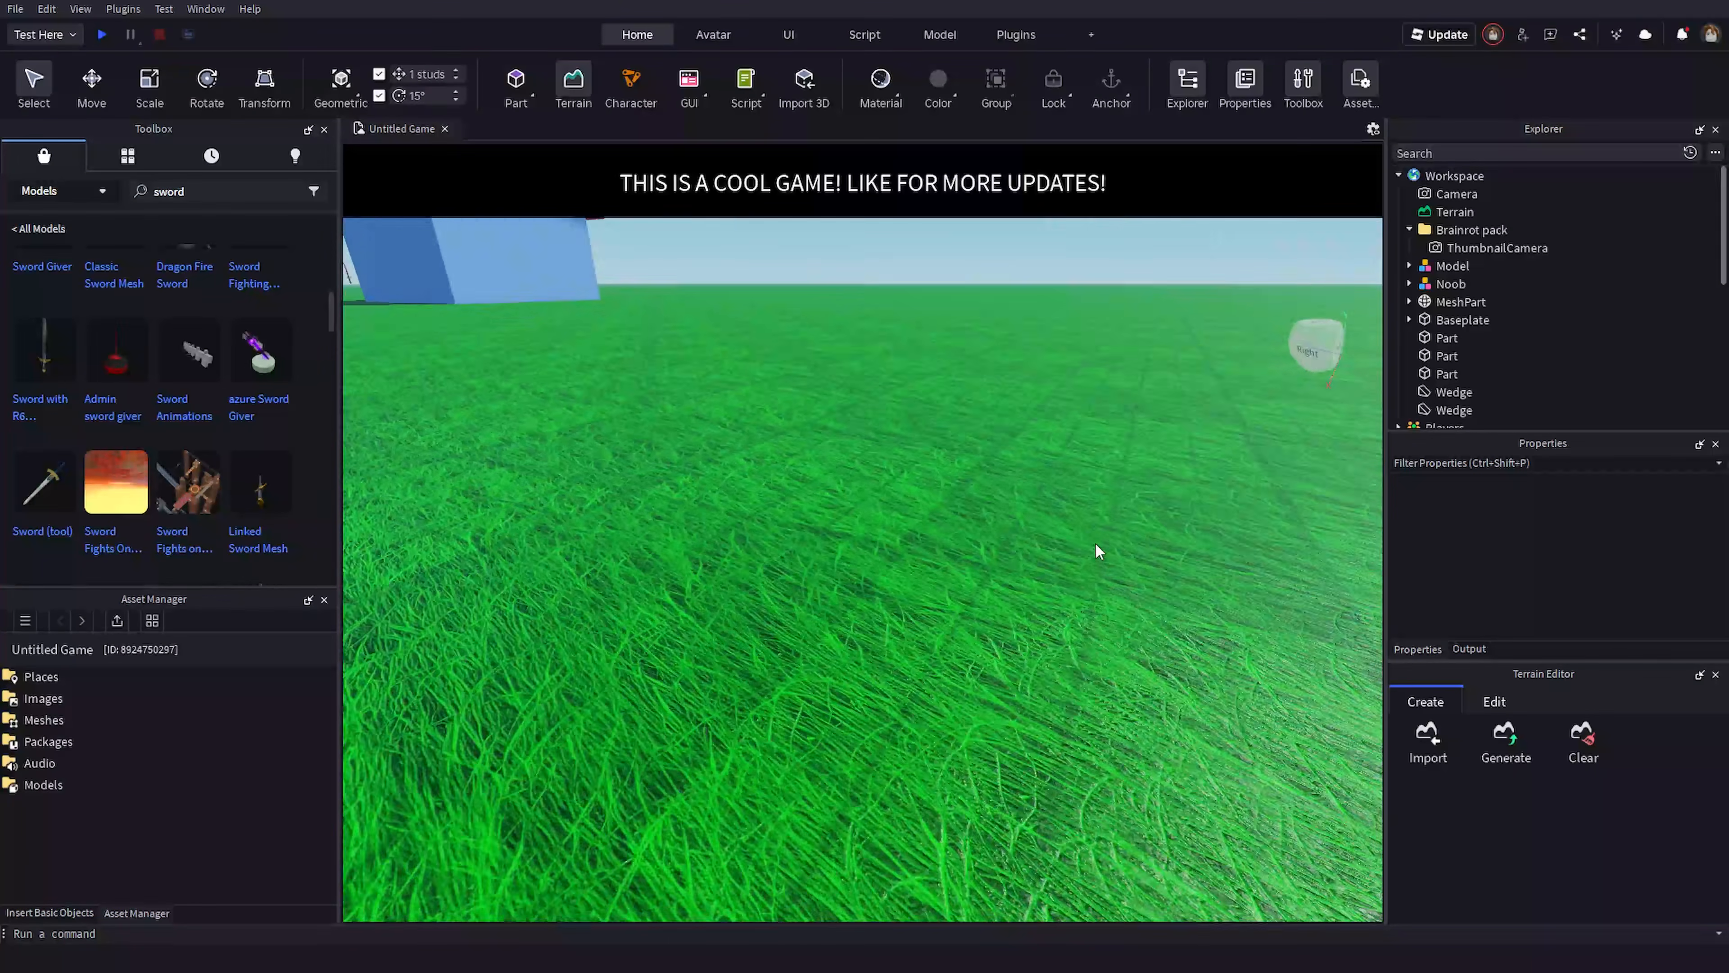
right_click_drag(1094, 542, 1096, 543)
key("s")
key("w")
right_click_drag(937, 469, 955, 488)
key("w")
key("s")
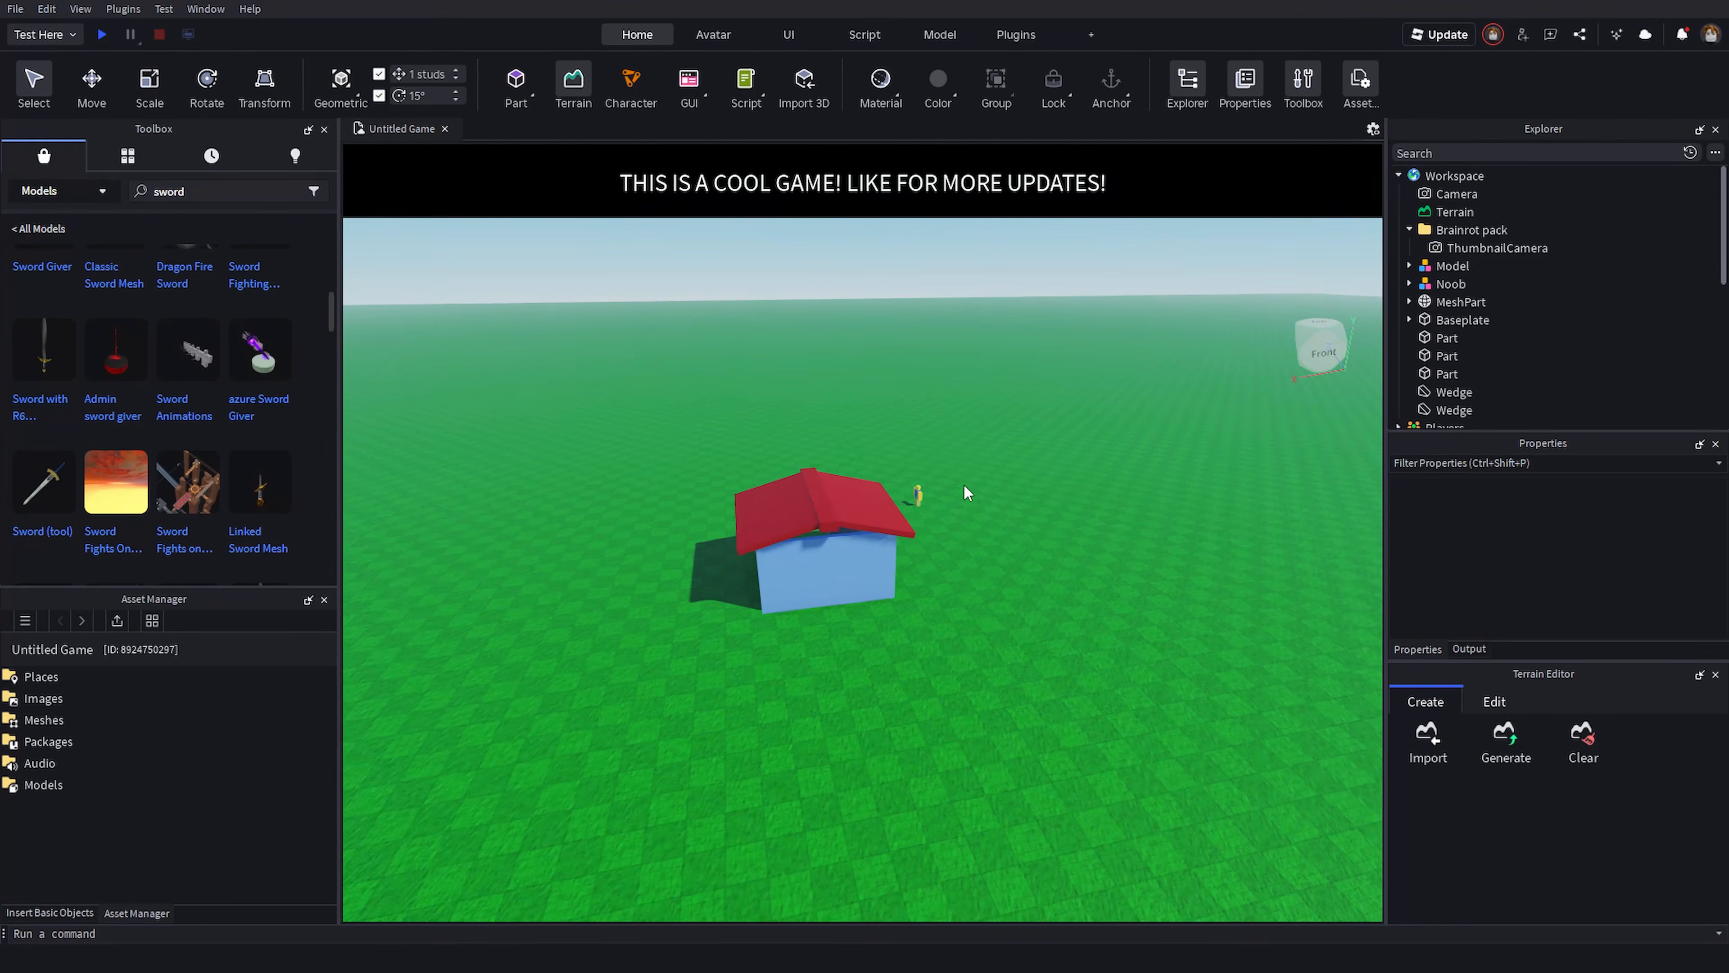
key("a")
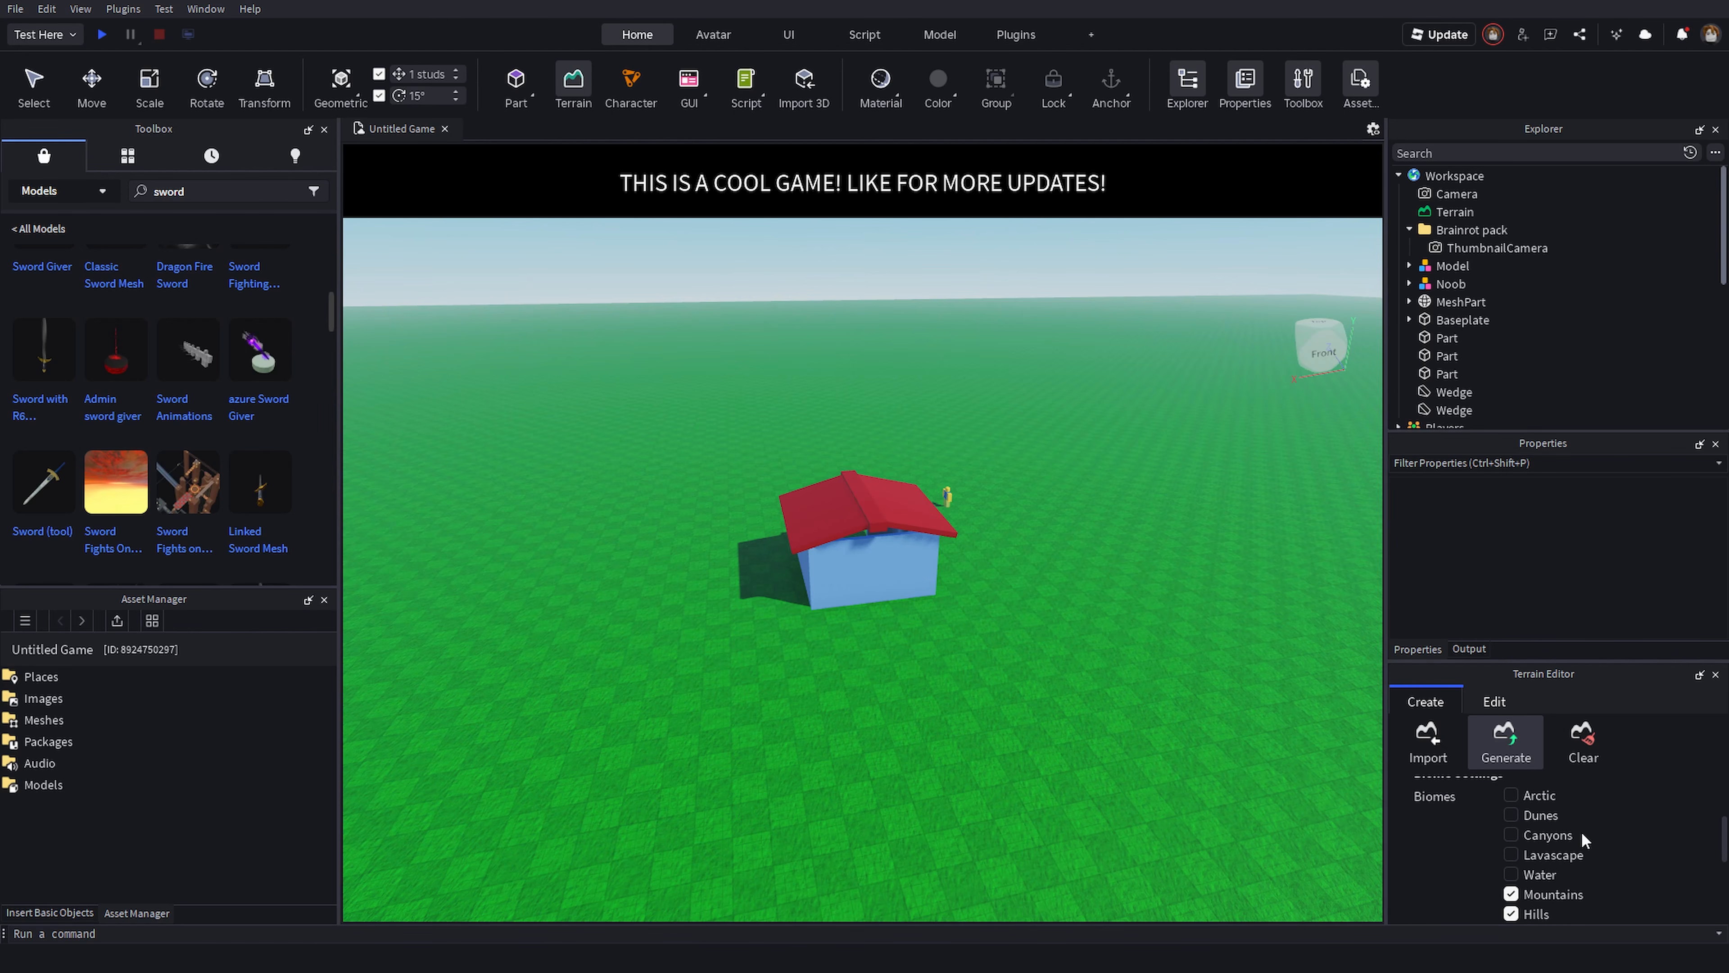
- Resize the generation region to about 12 studs tall and generate terrain inside it
left_click_drag(1531, 662, 1503, 500)
key("d")
right_click_drag(1079, 663, 1093, 579)
scroll(1559, 712, "down", 3)
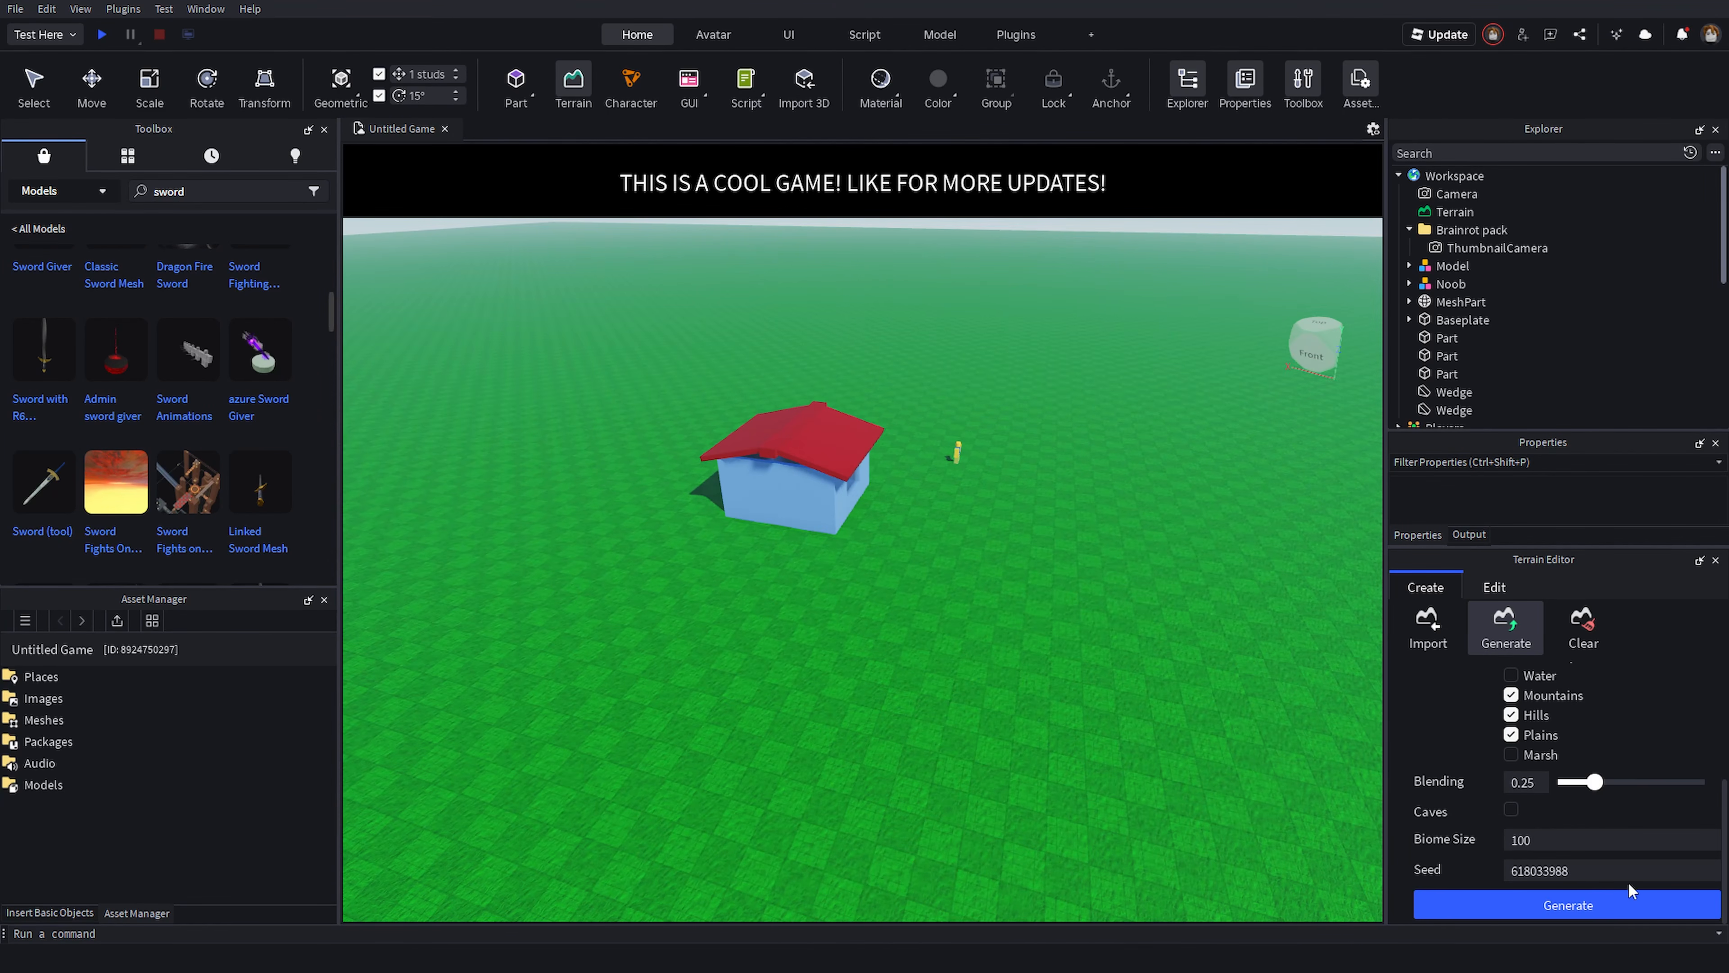
left_click(1616, 910)
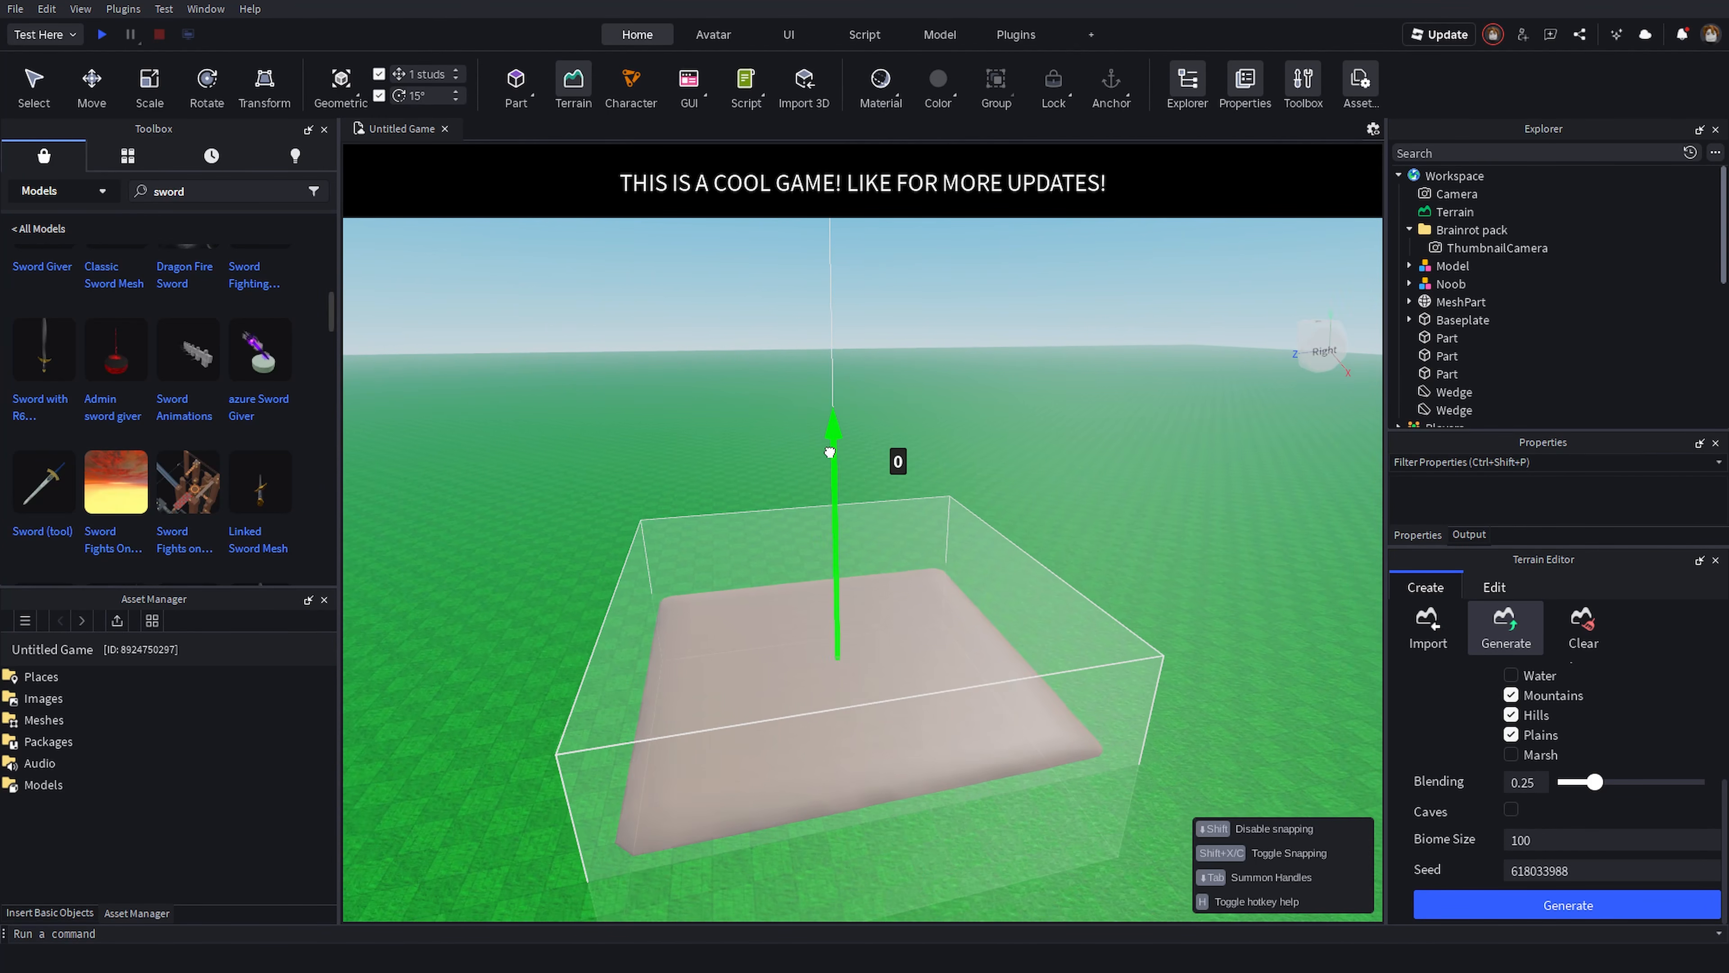
left_click_drag(829, 452, 849, 241)
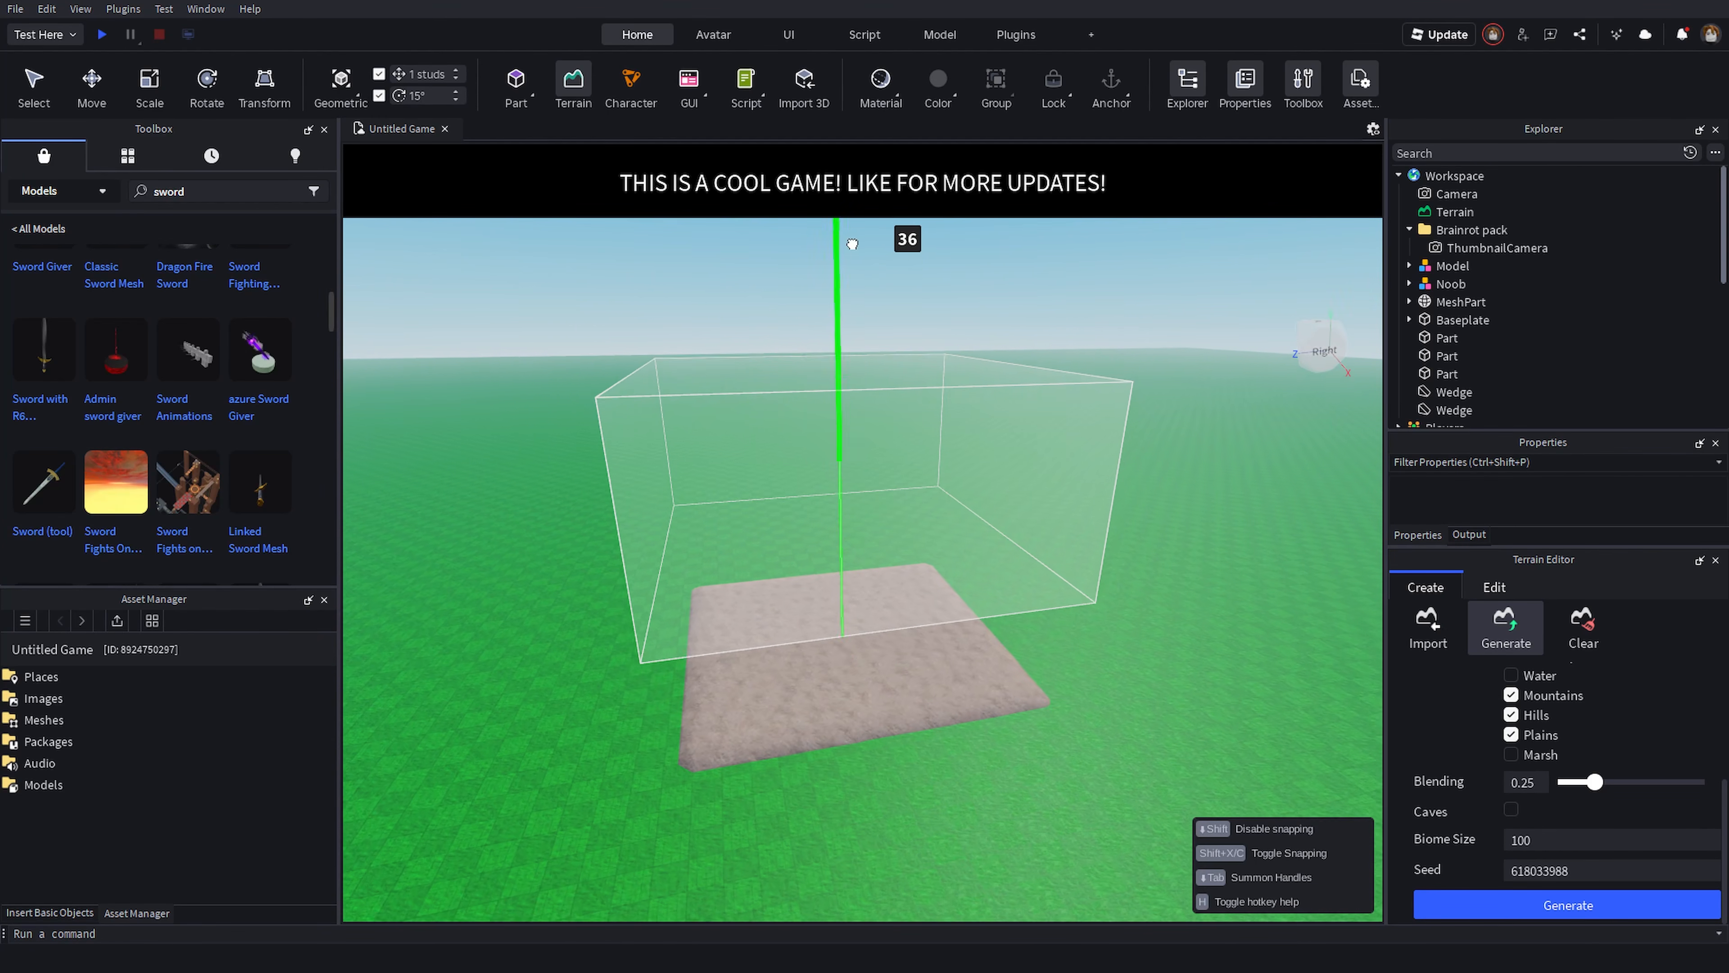
right_click_drag(1026, 609, 1220, 695)
scroll(1036, 484, "down", 2)
scroll(1036, 483, "down", 1)
left_click_drag(930, 480, 928, 429)
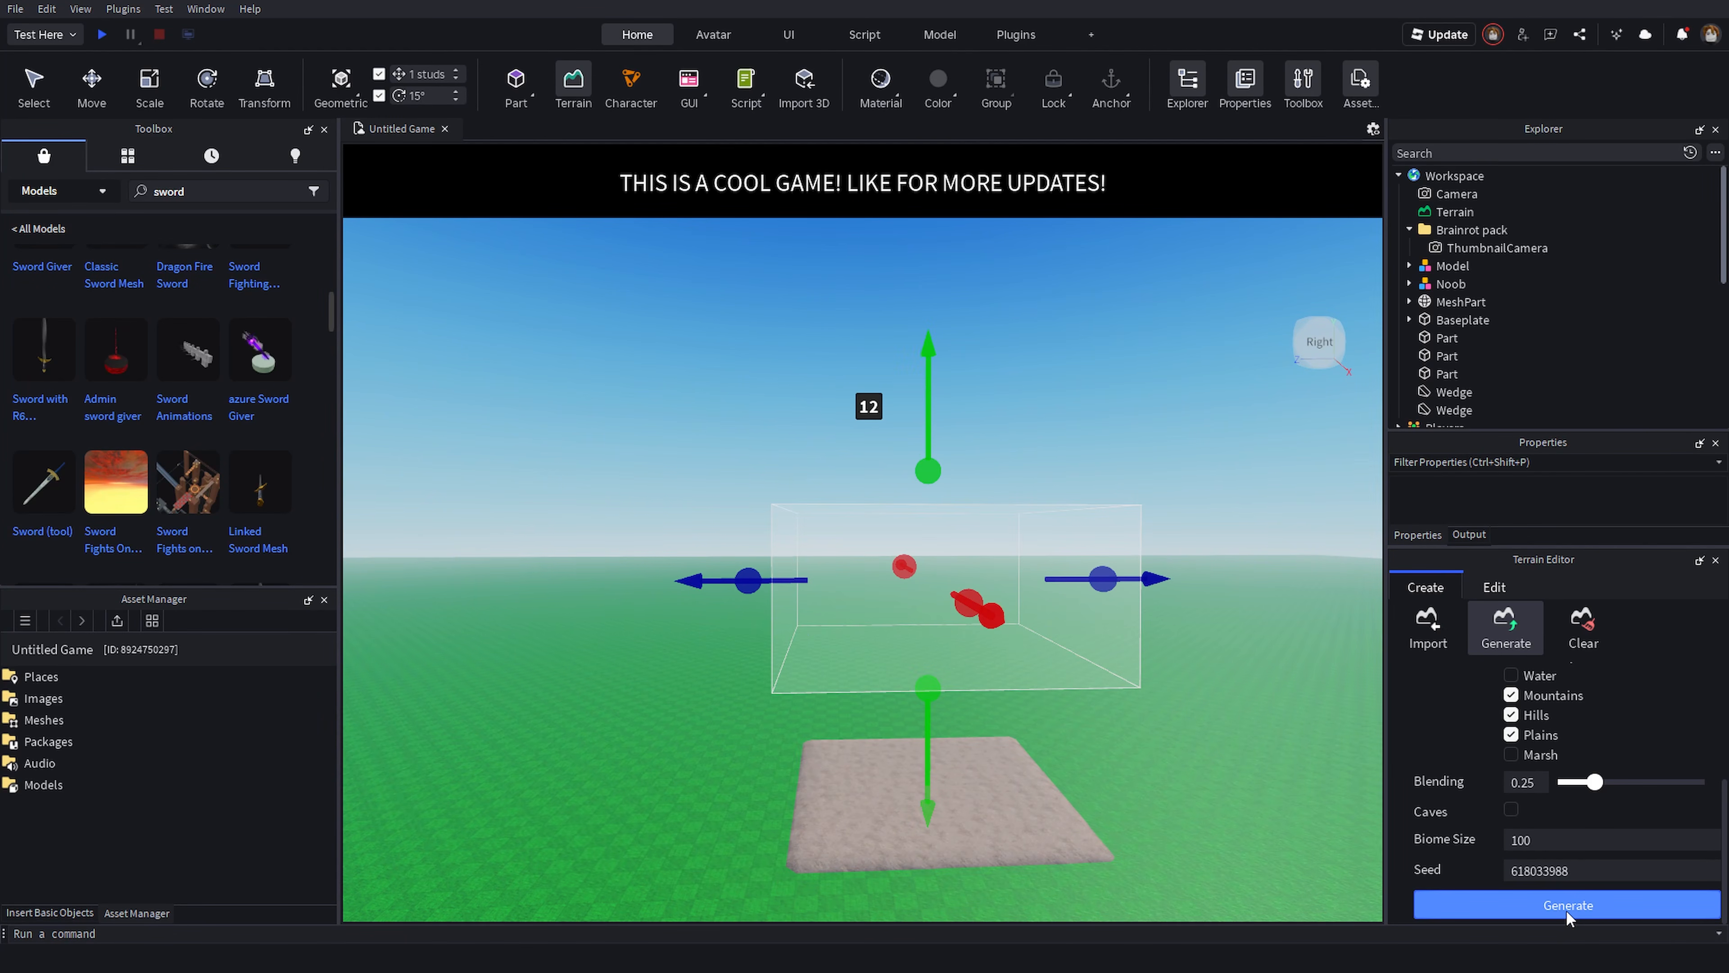
left_click(1566, 907)
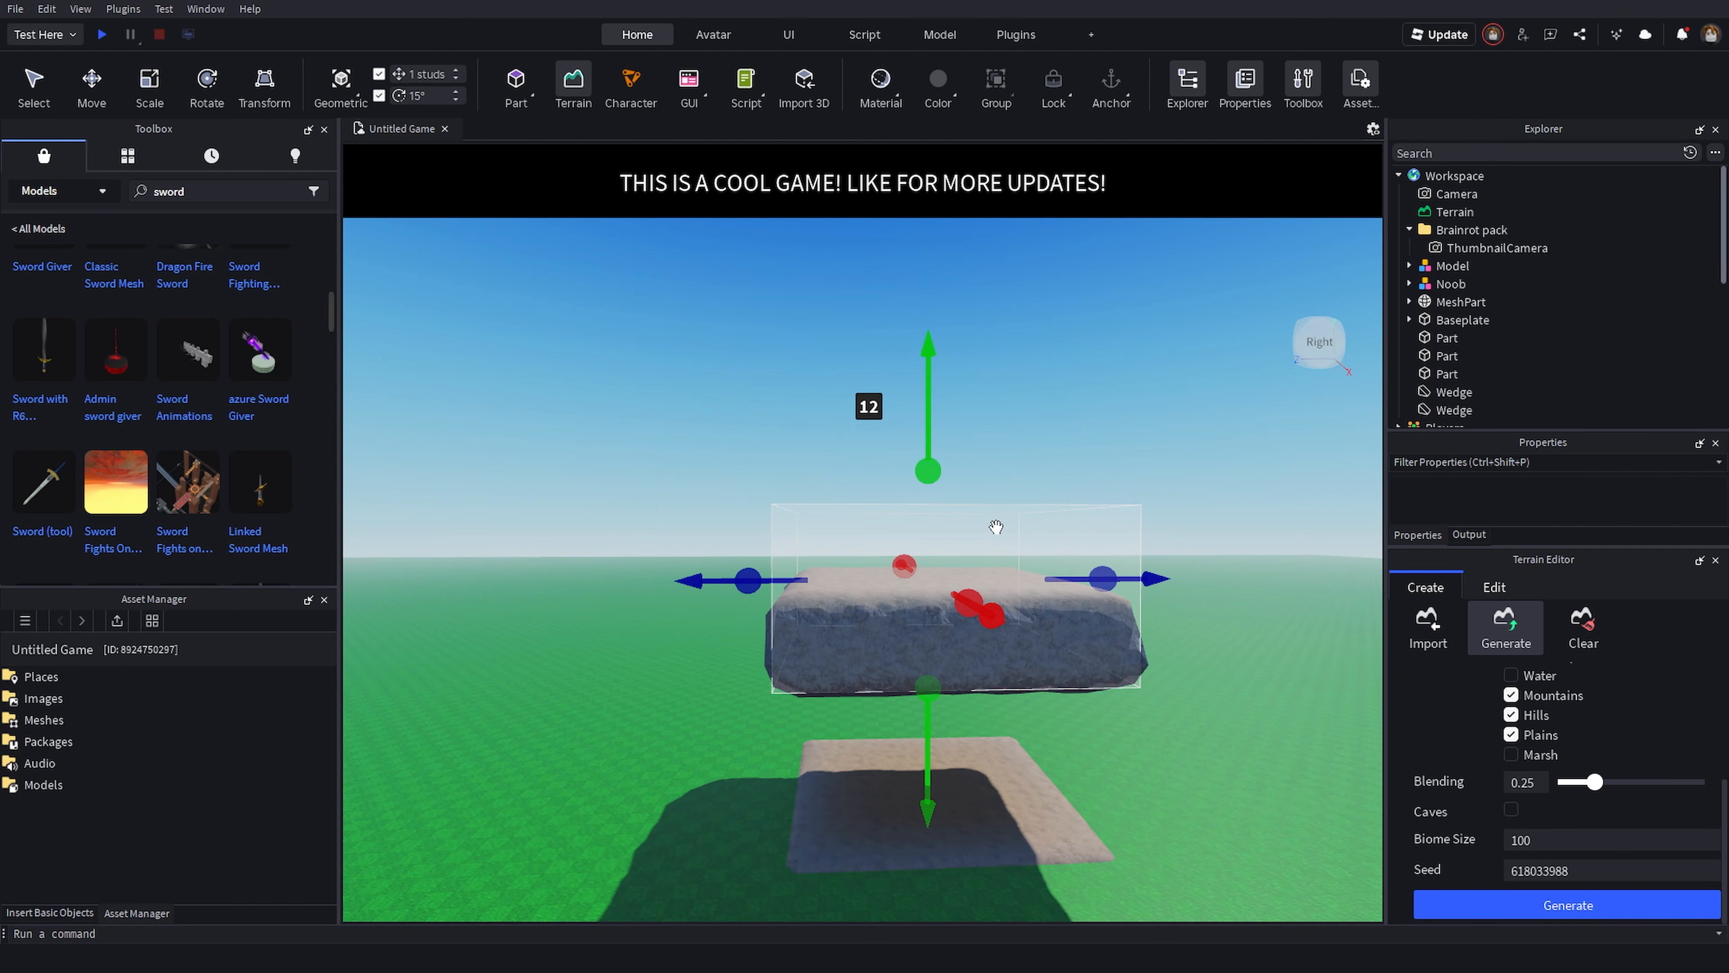
- Set the generation region's X and Z size to 512
right_click_drag(1101, 430, 1097, 432)
scroll(1508, 752, "up", 3)
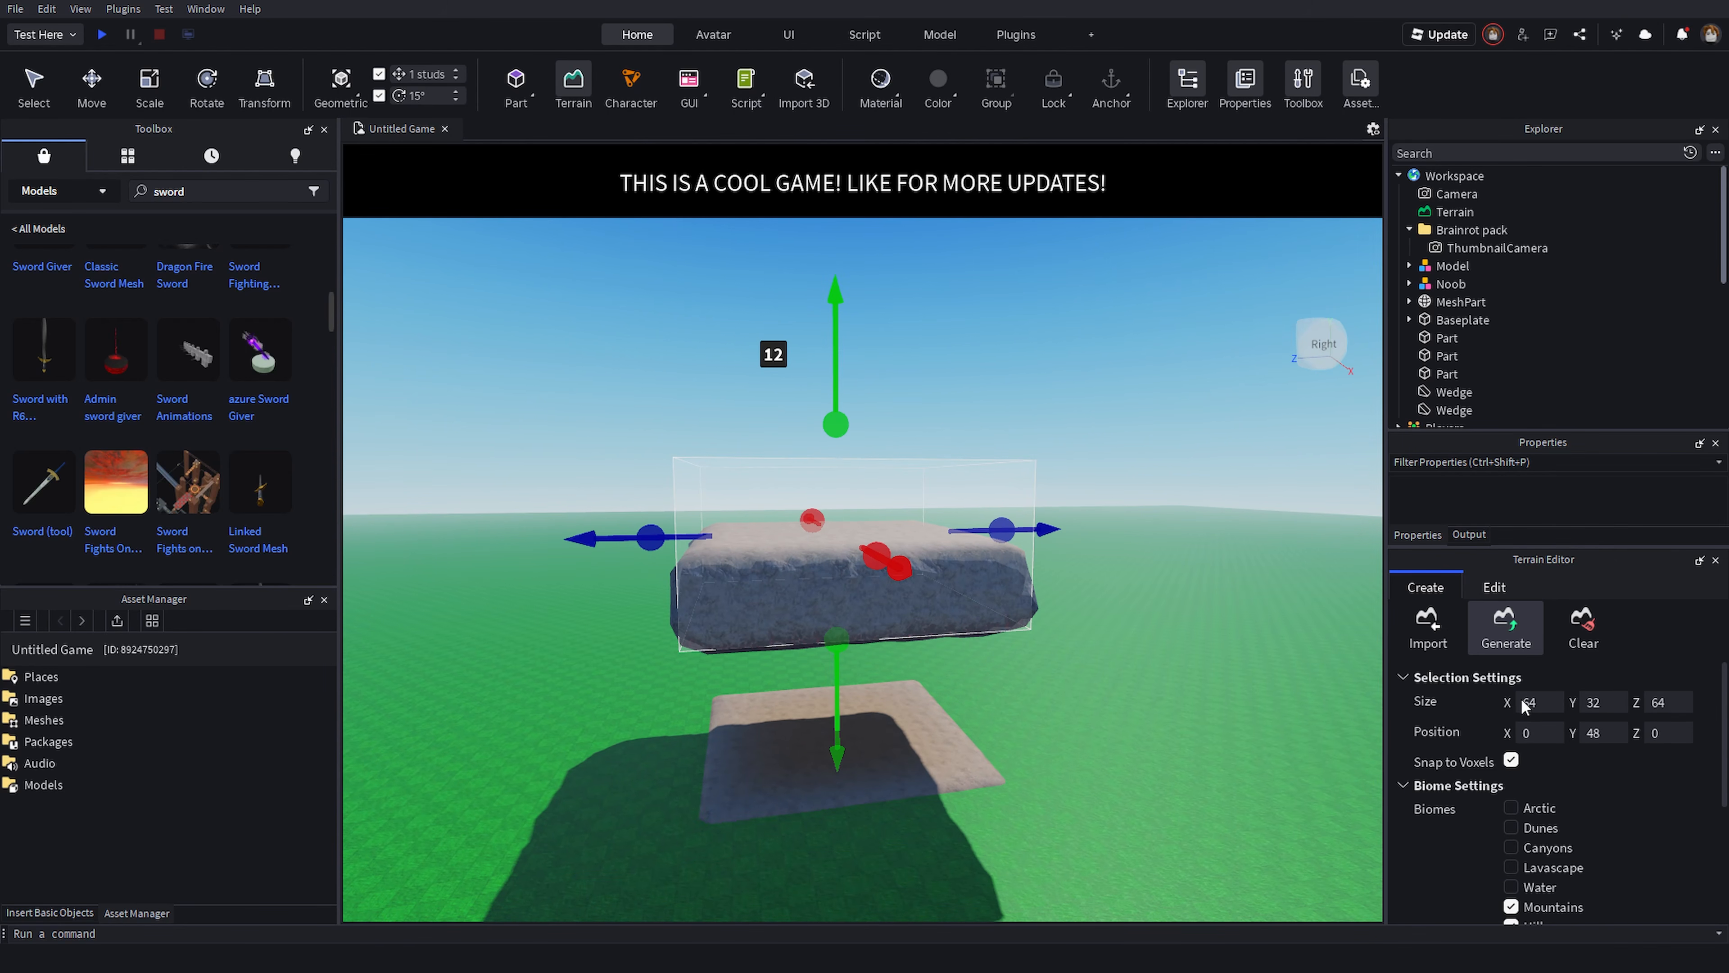
type("12")
left_click(1666, 703)
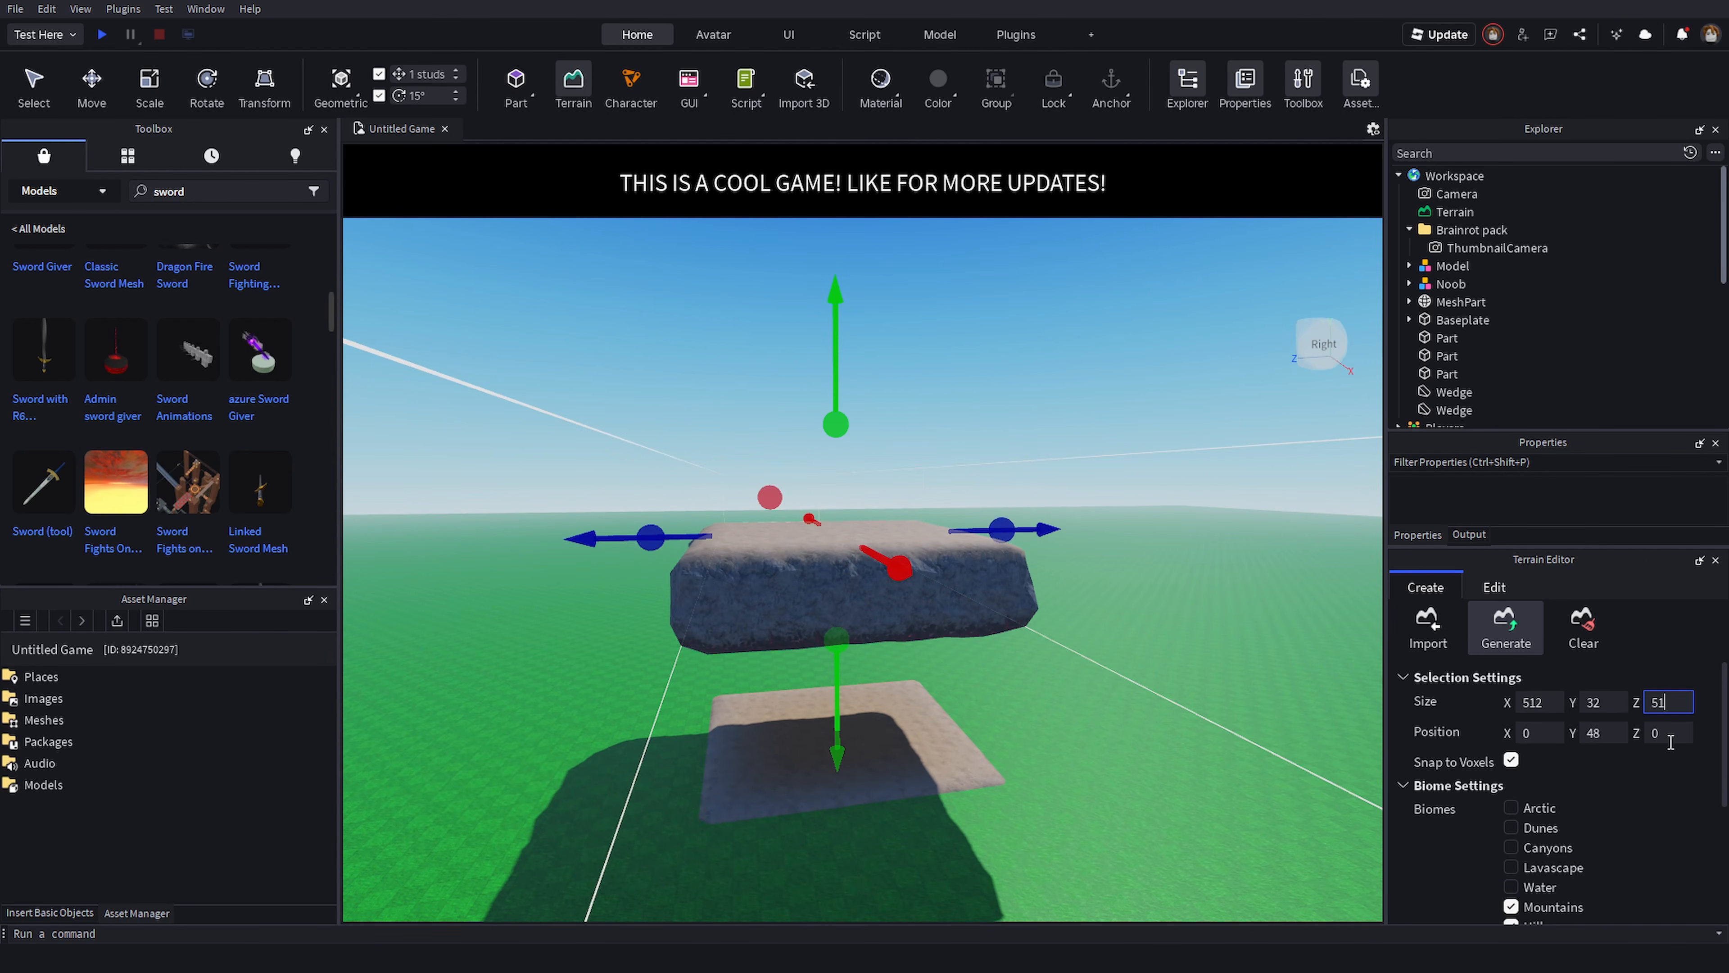
- Enable the Arctic and Water biomes and caves, and generate terrain across the 512 by 512 region
scroll(1691, 762, "down", 2)
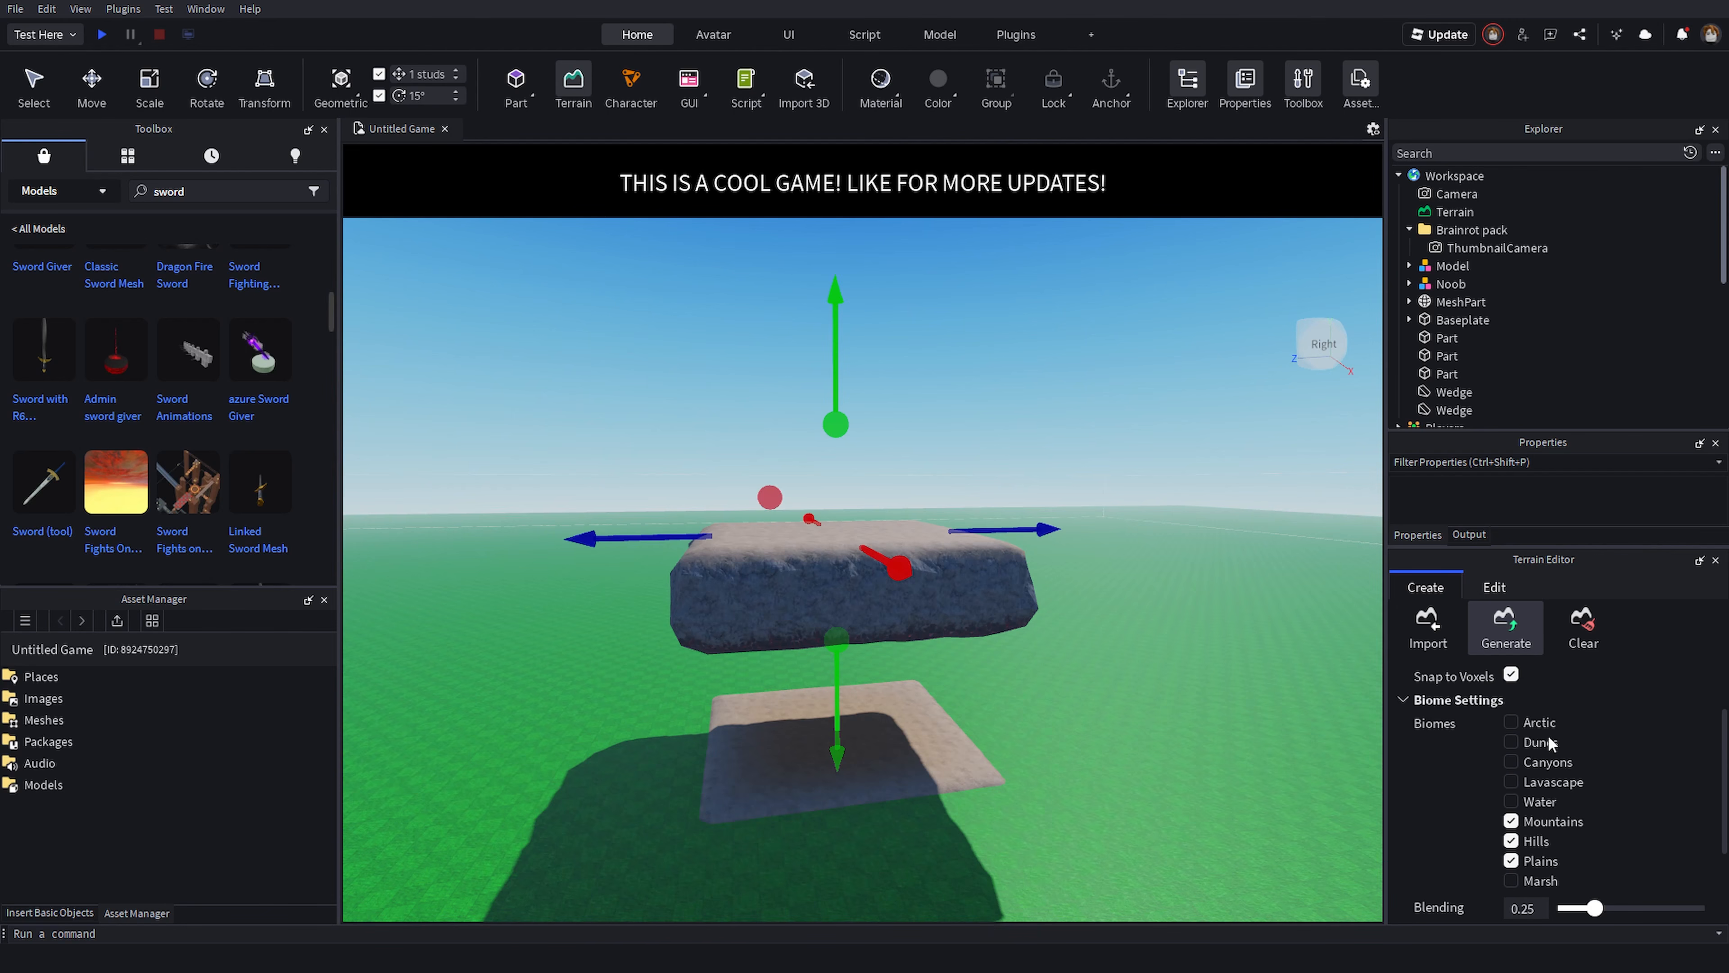
left_click(1511, 721)
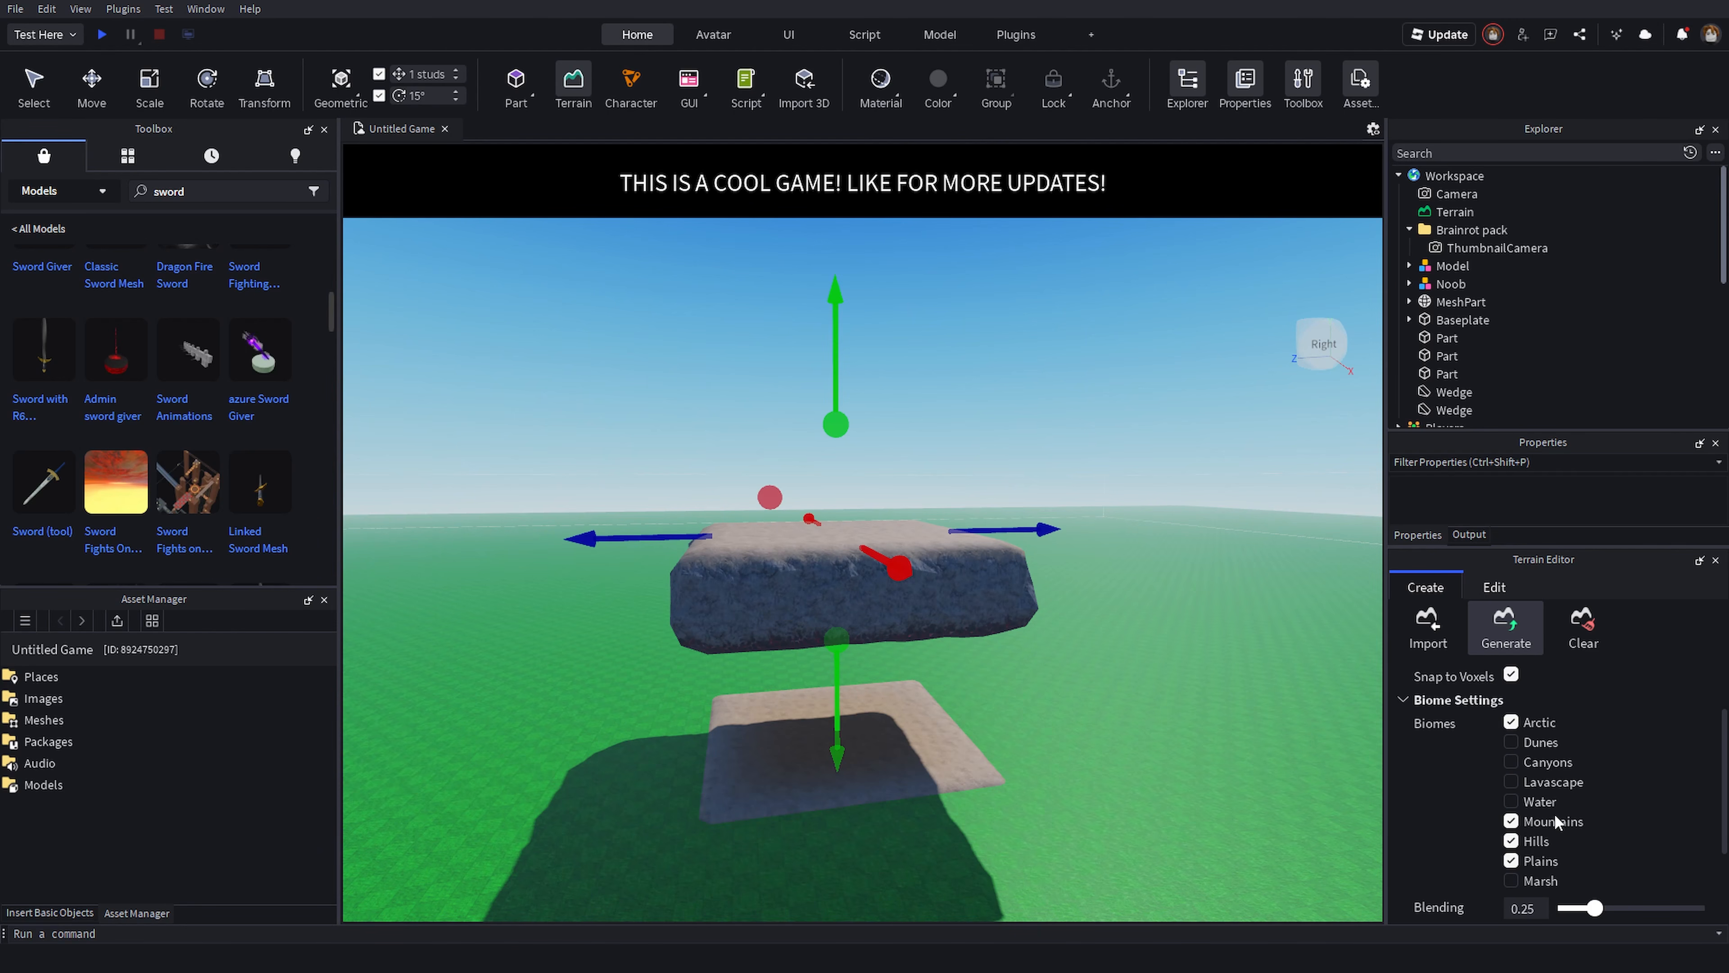
left_click(1511, 802)
scroll(1548, 824, "down", 2)
scroll(1541, 777, "up", 2)
scroll(1632, 751, "down", 2)
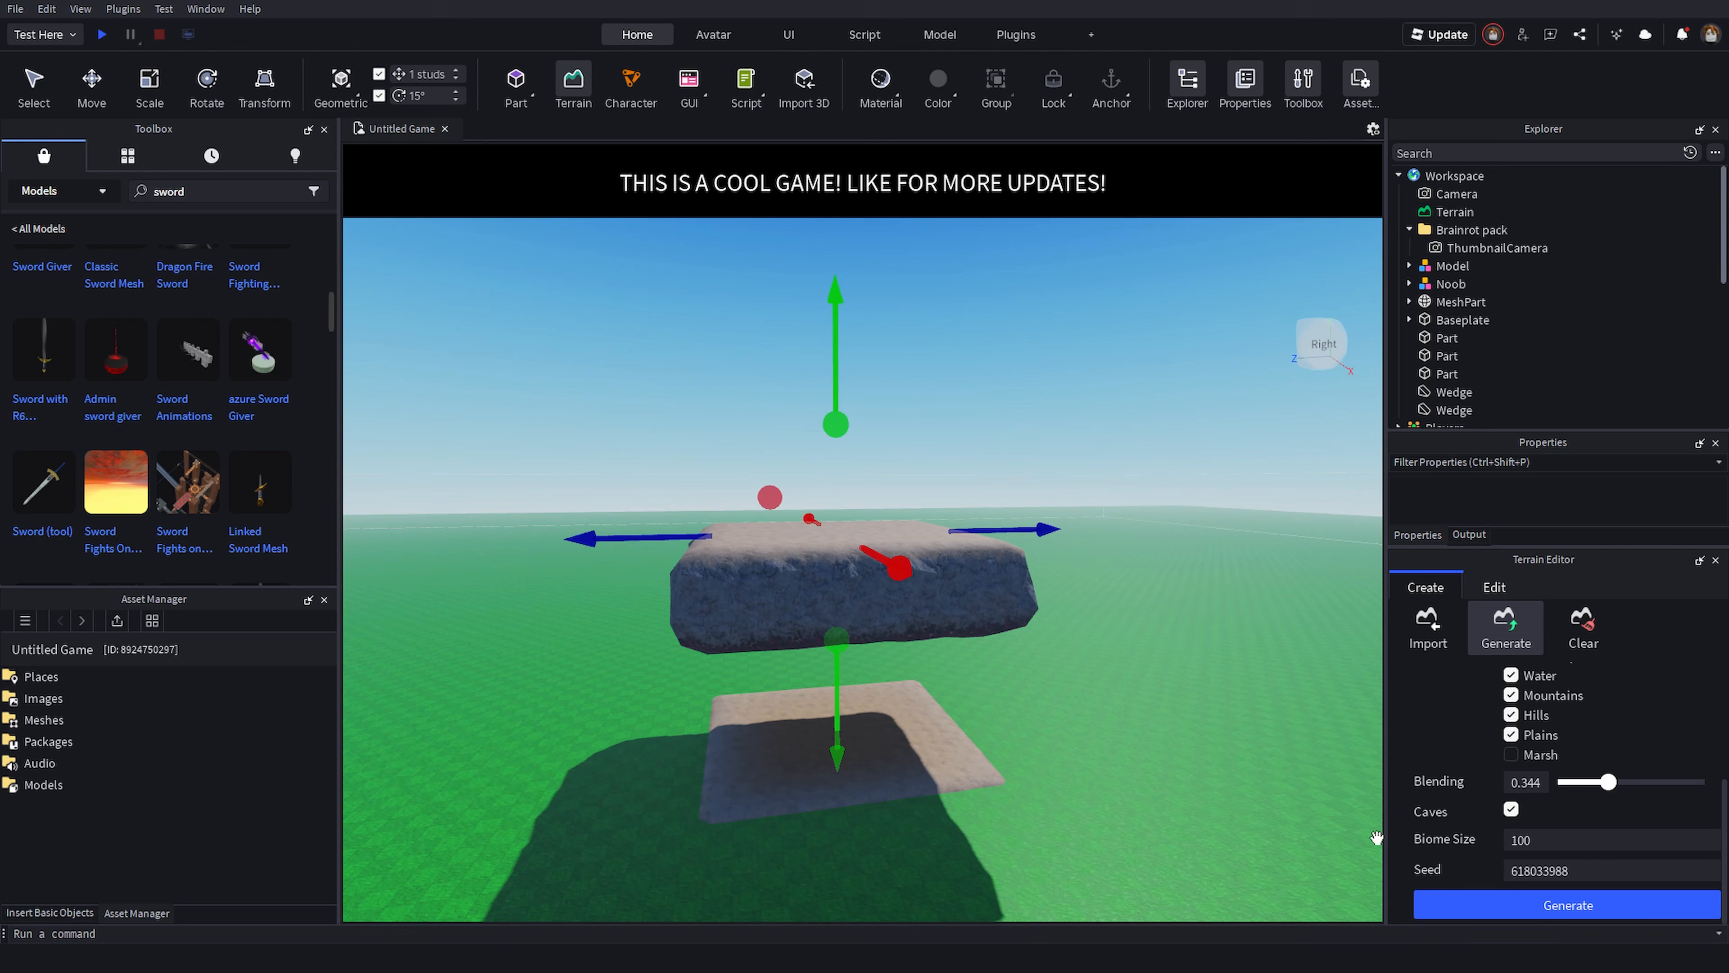
left_click(1497, 893)
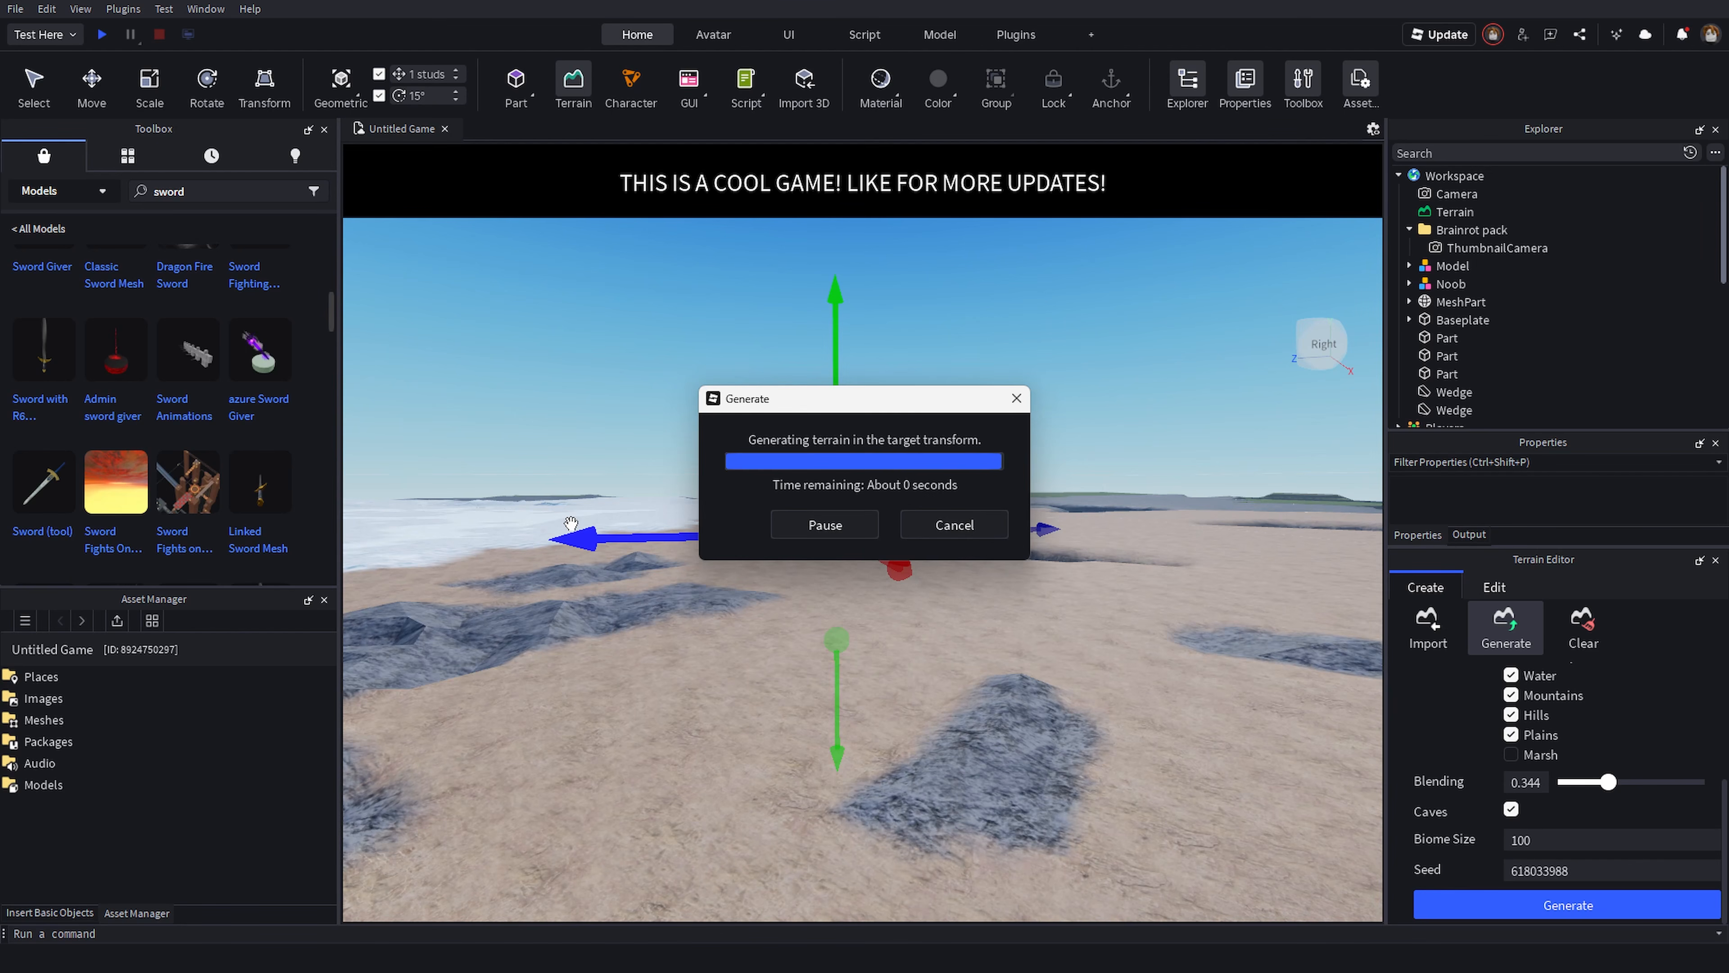
- Examine the generated terrain from several angles and close the Generate tool
right_click_drag(1007, 433, 1011, 433)
right_click_drag(906, 363, 905, 363)
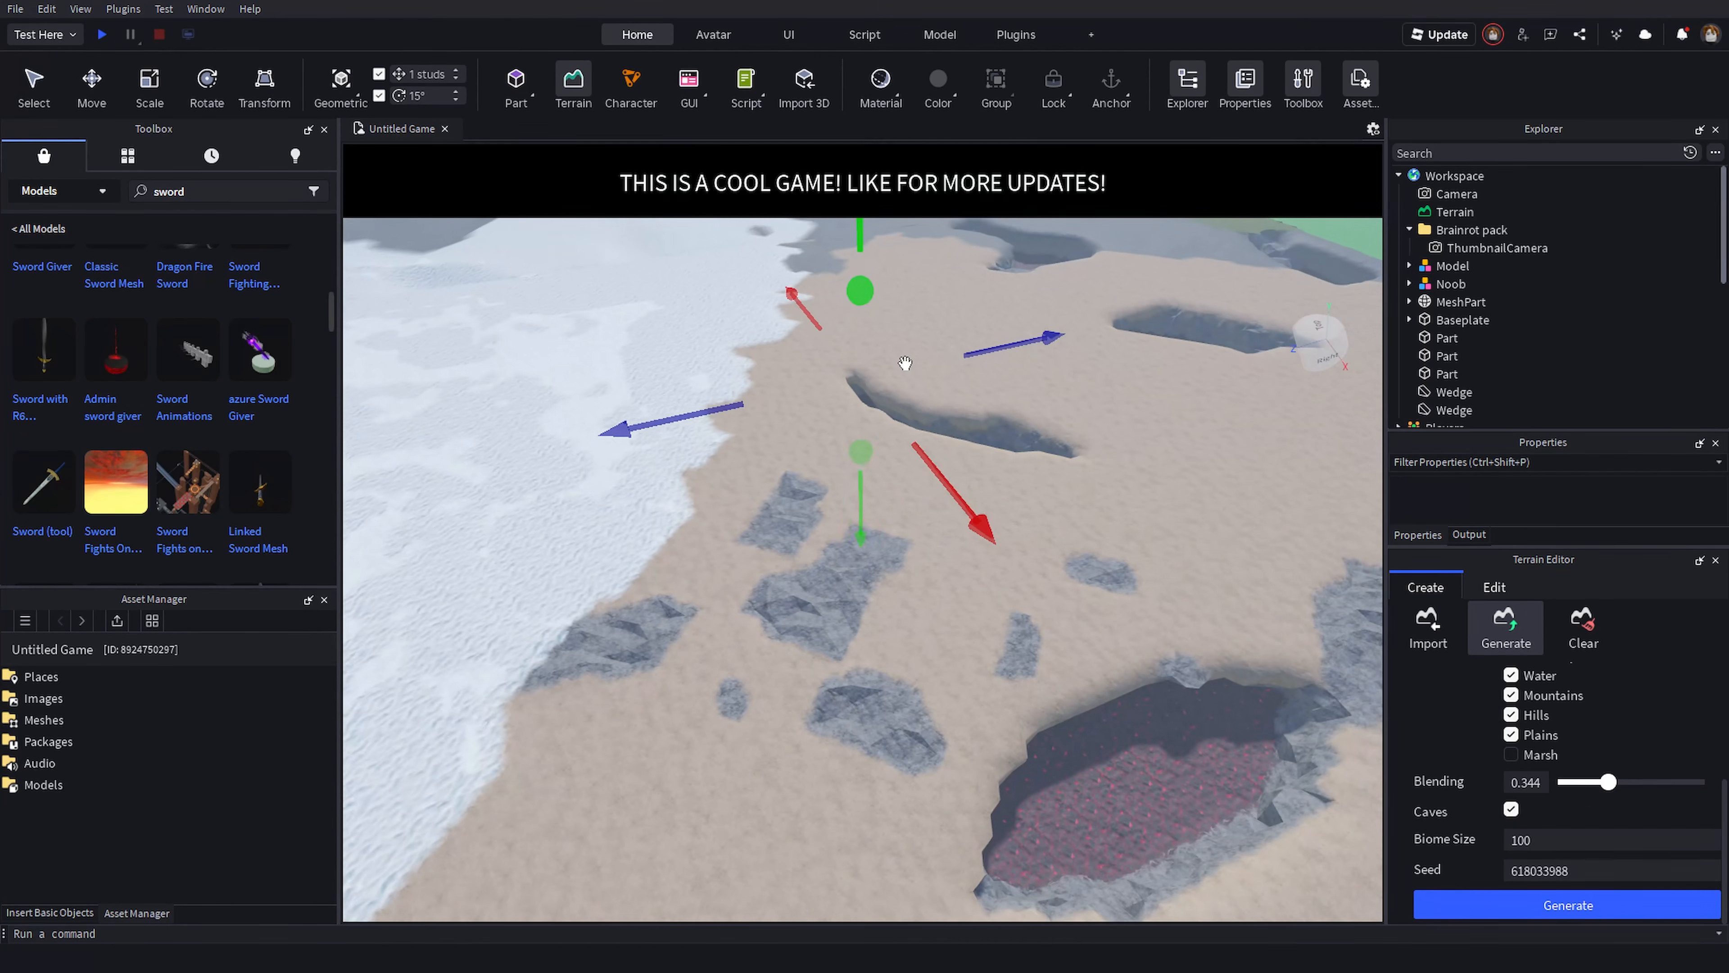
scroll(905, 363, "down", 5)
key("d")
scroll(1497, 783, "up", 5)
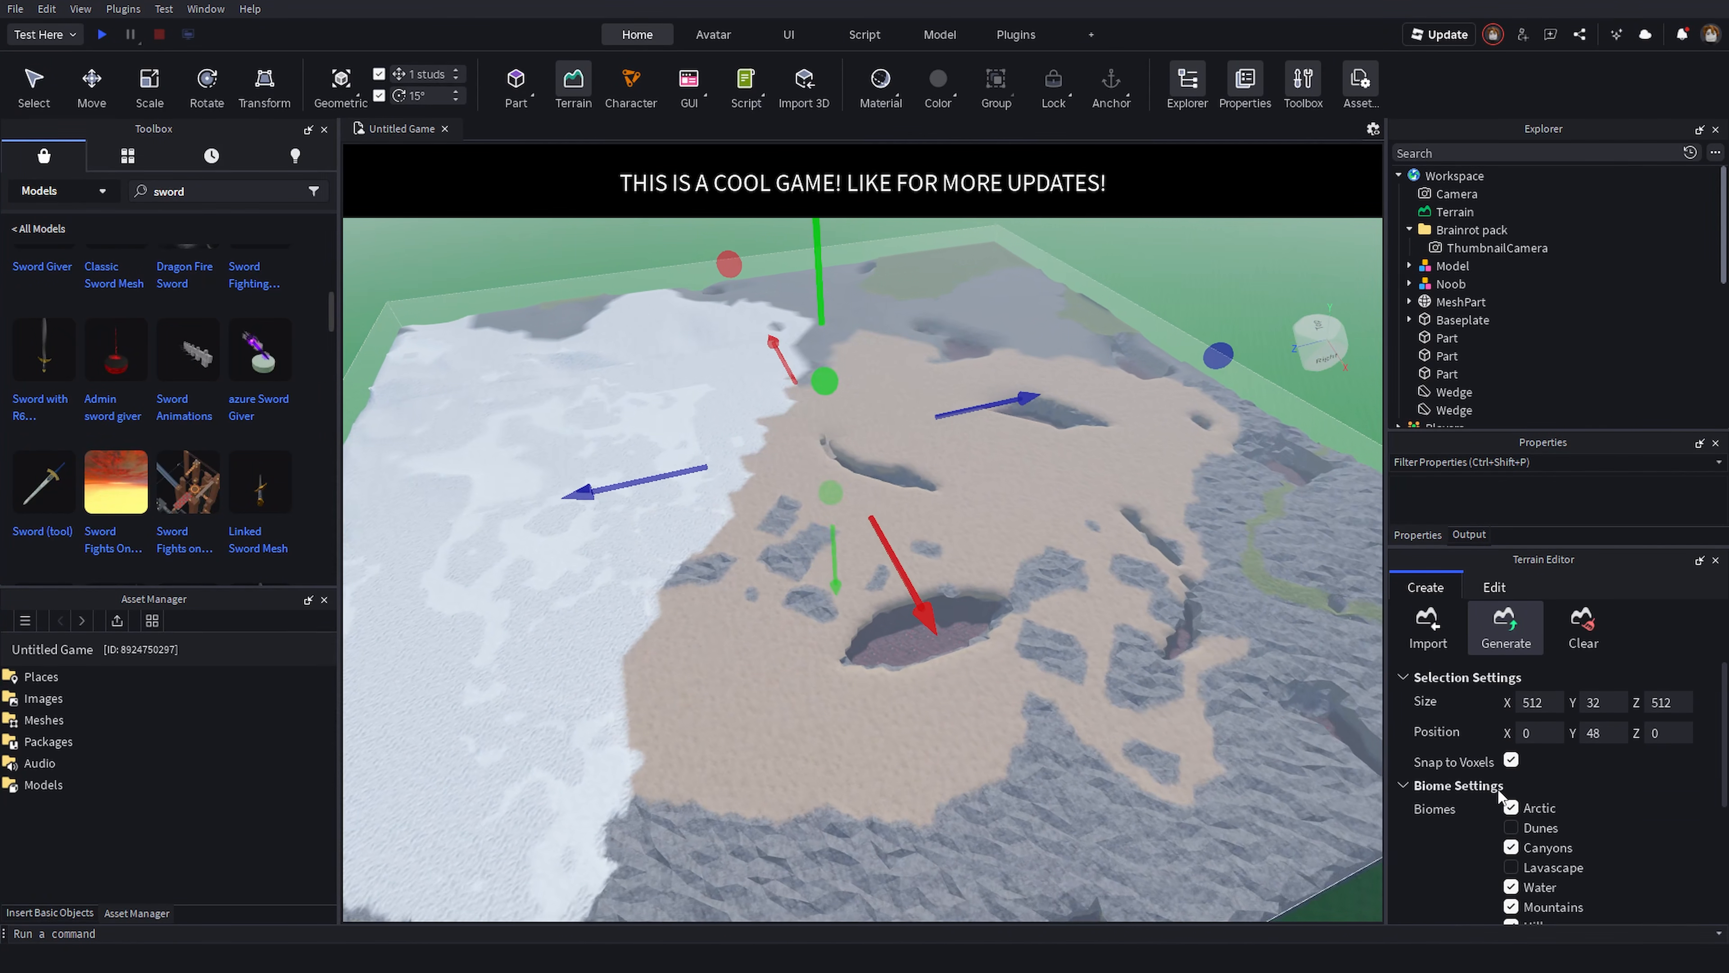
key("d")
right_click_drag(1380, 766, 1379, 764)
scroll(1538, 806, "down", 5)
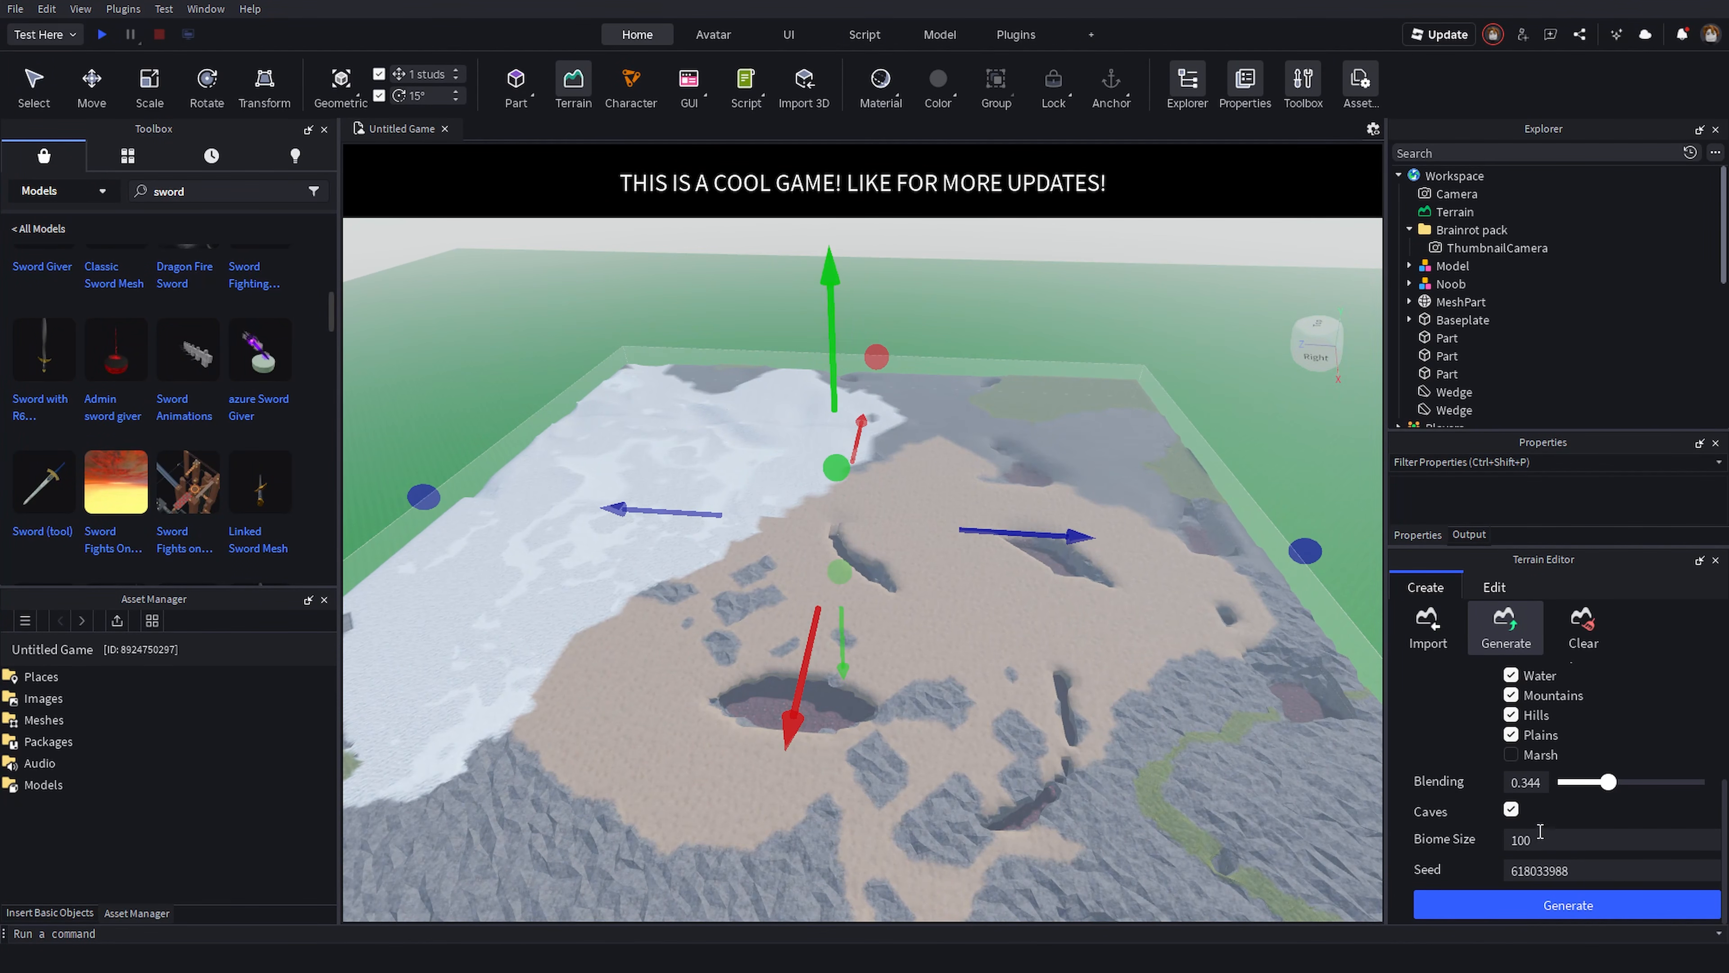
scroll(1539, 831, "up", 3)
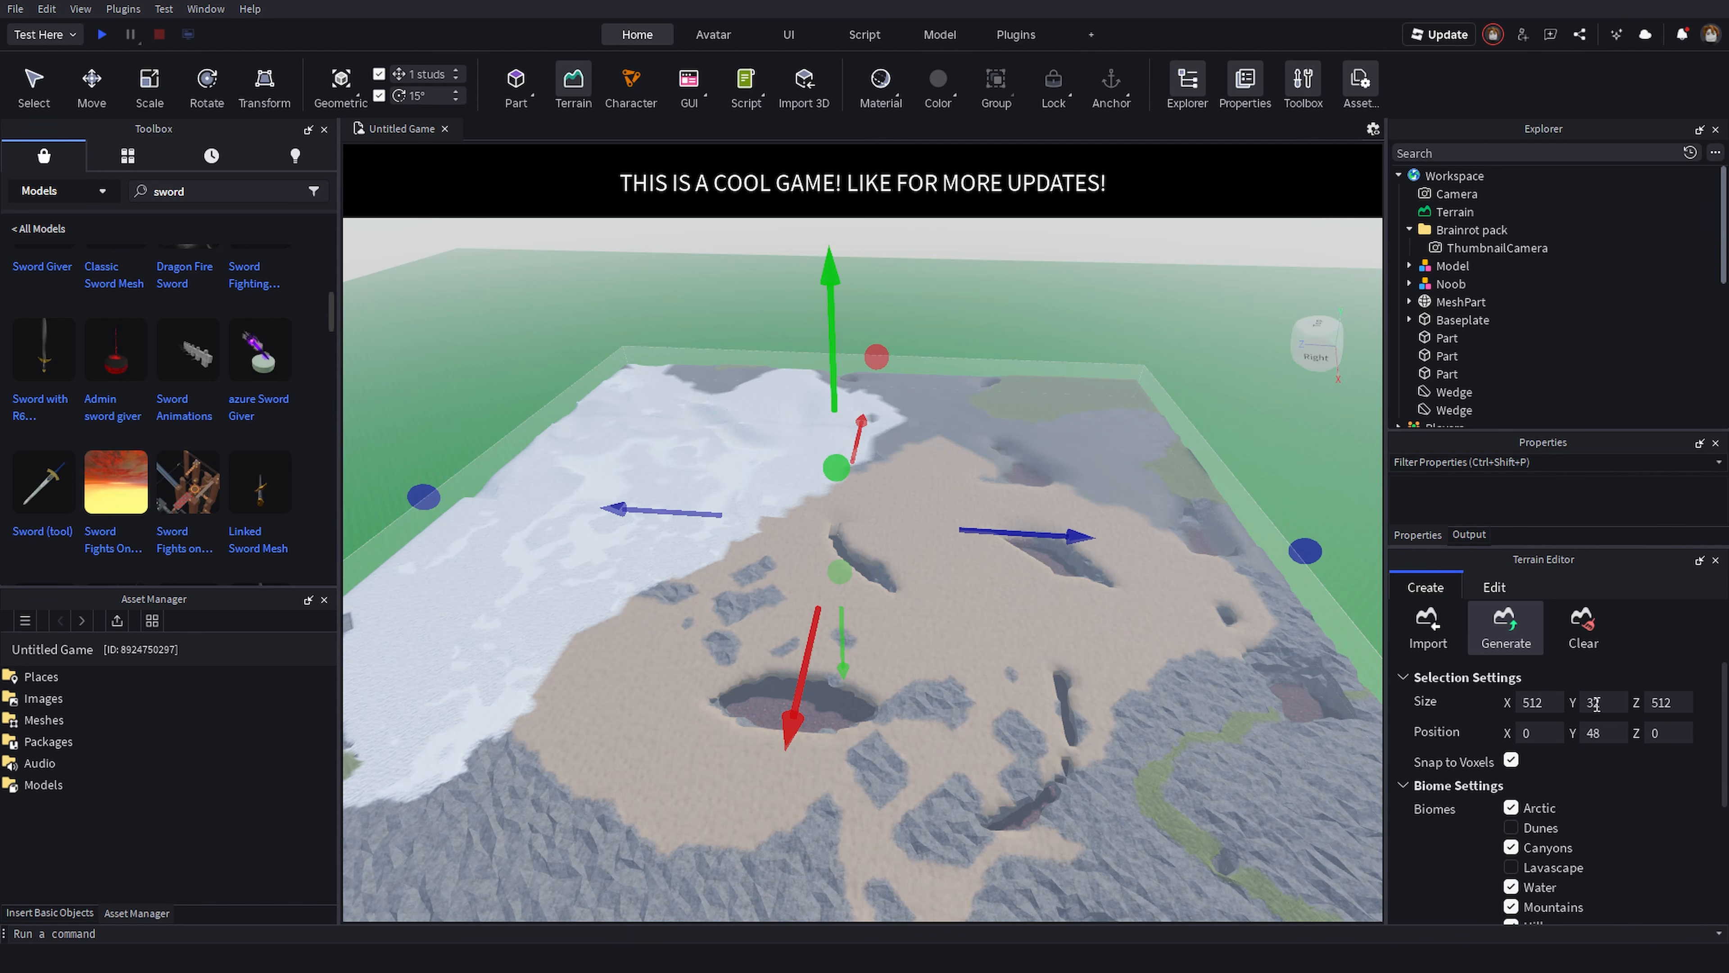
right_click_drag(1241, 615, 1015, 652)
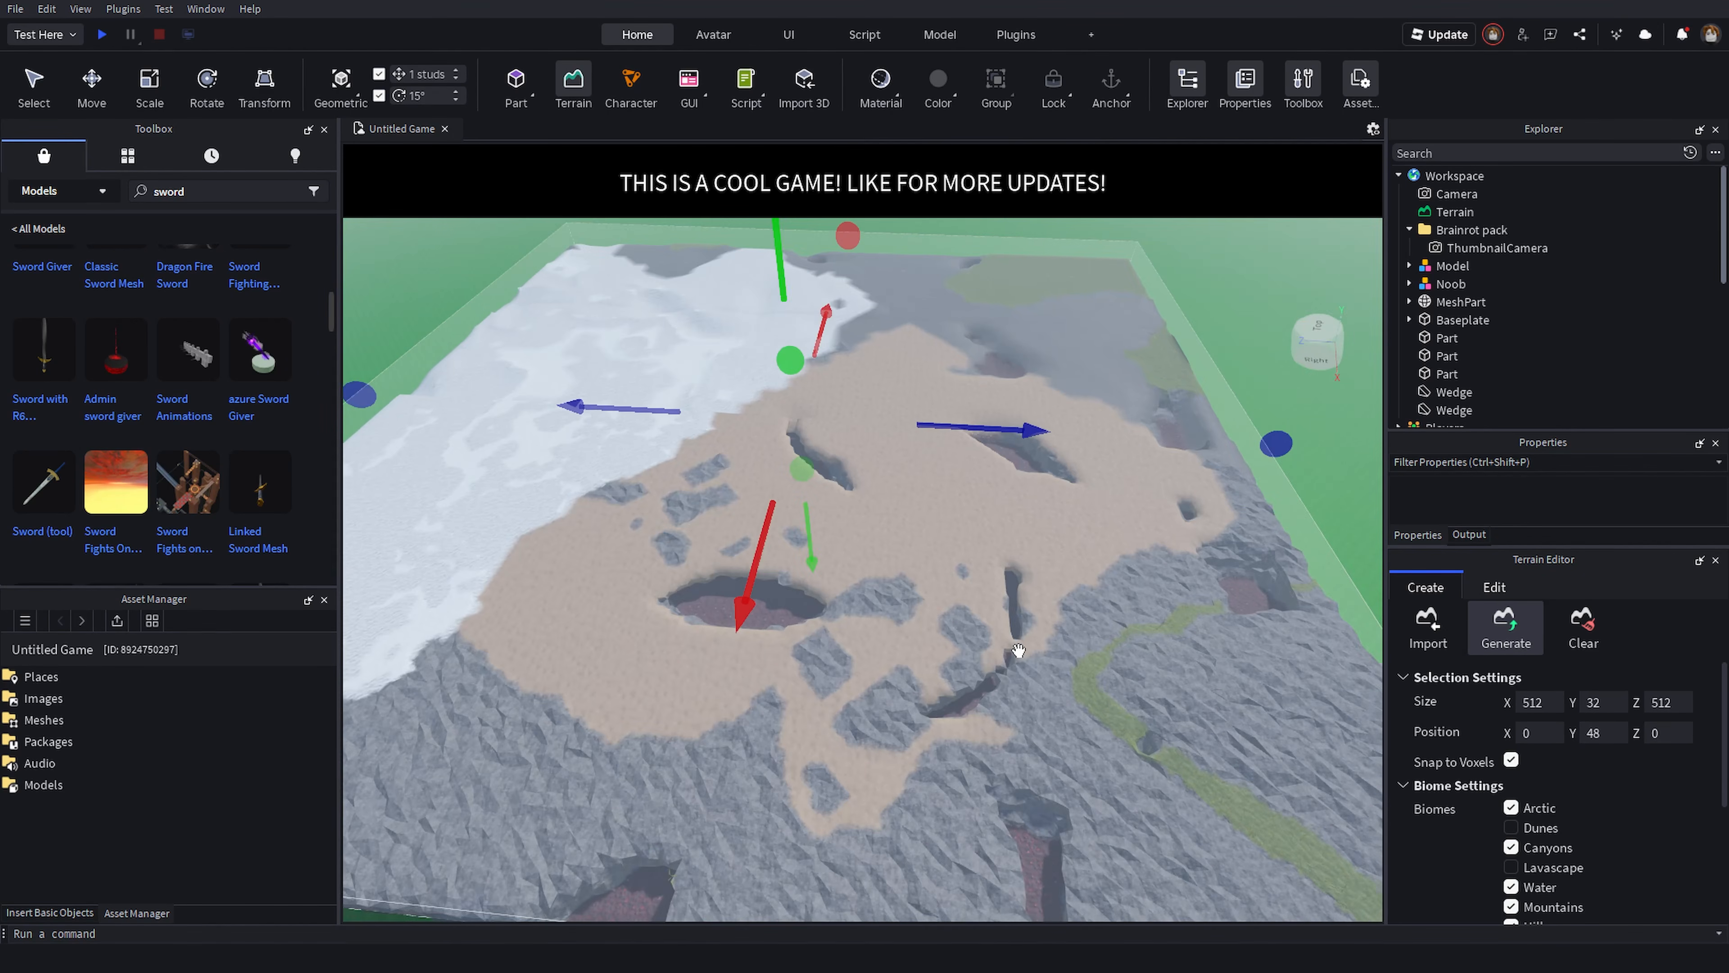
key("d")
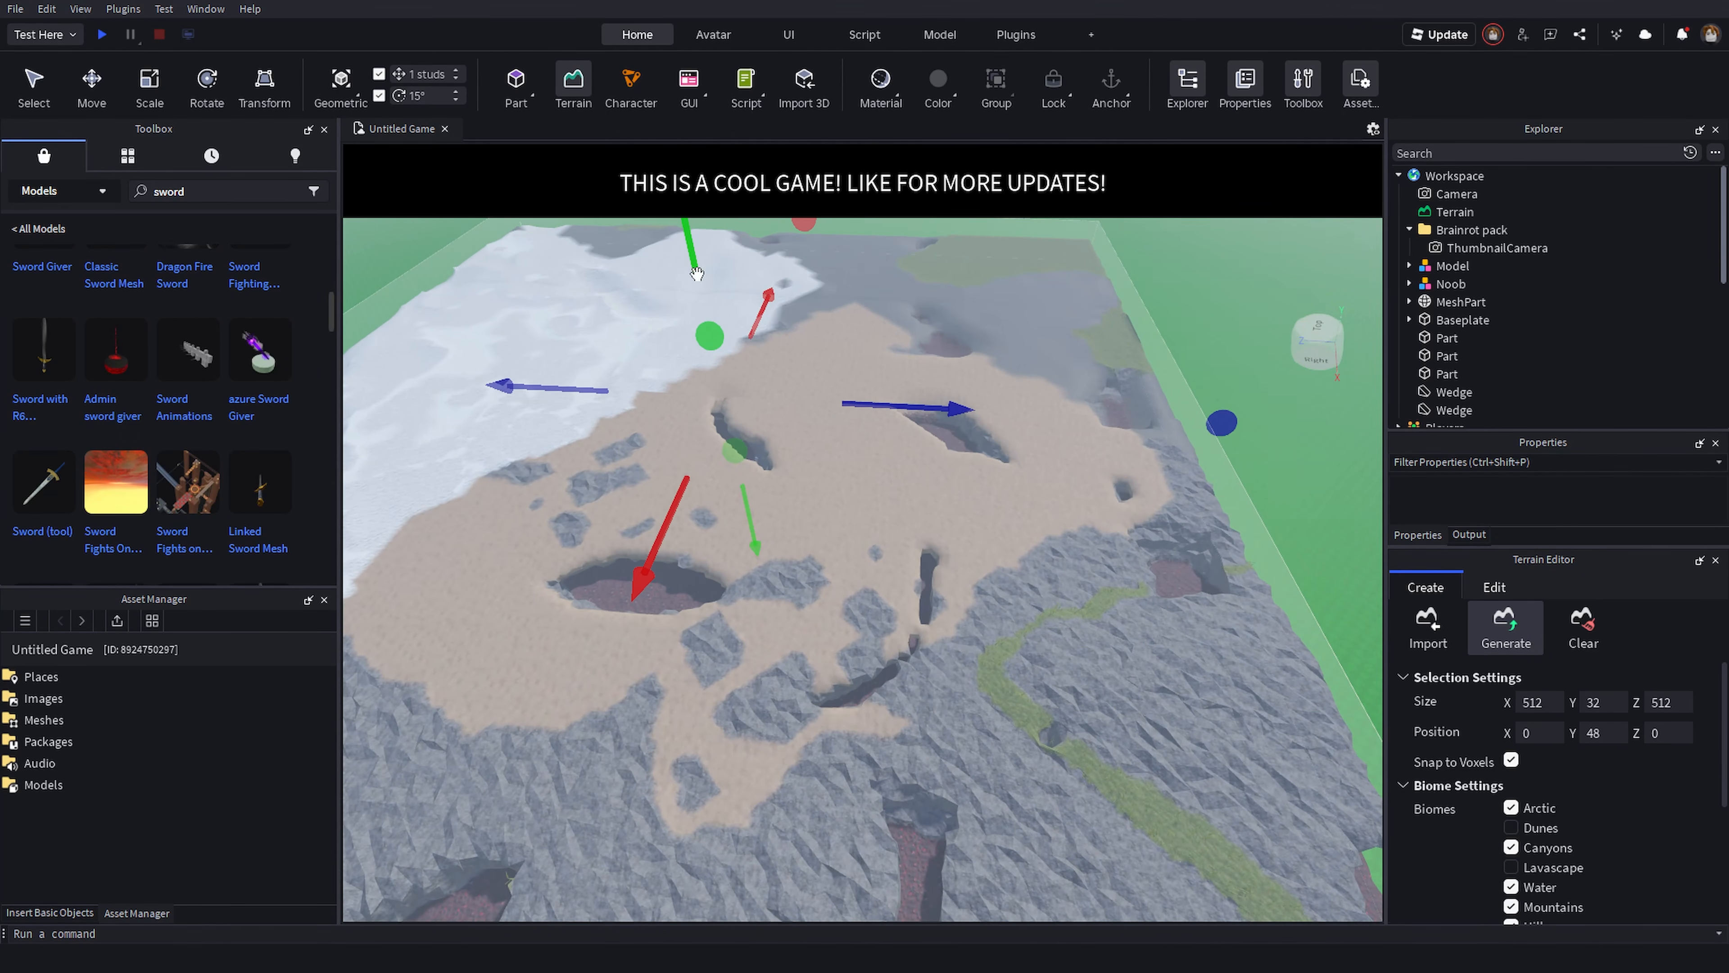
left_click_drag(700, 266, 695, 263)
right_click_drag(694, 263, 695, 263)
left_click_drag(694, 263, 696, 263)
right_click_drag(694, 263, 697, 279)
left_click(1511, 635)
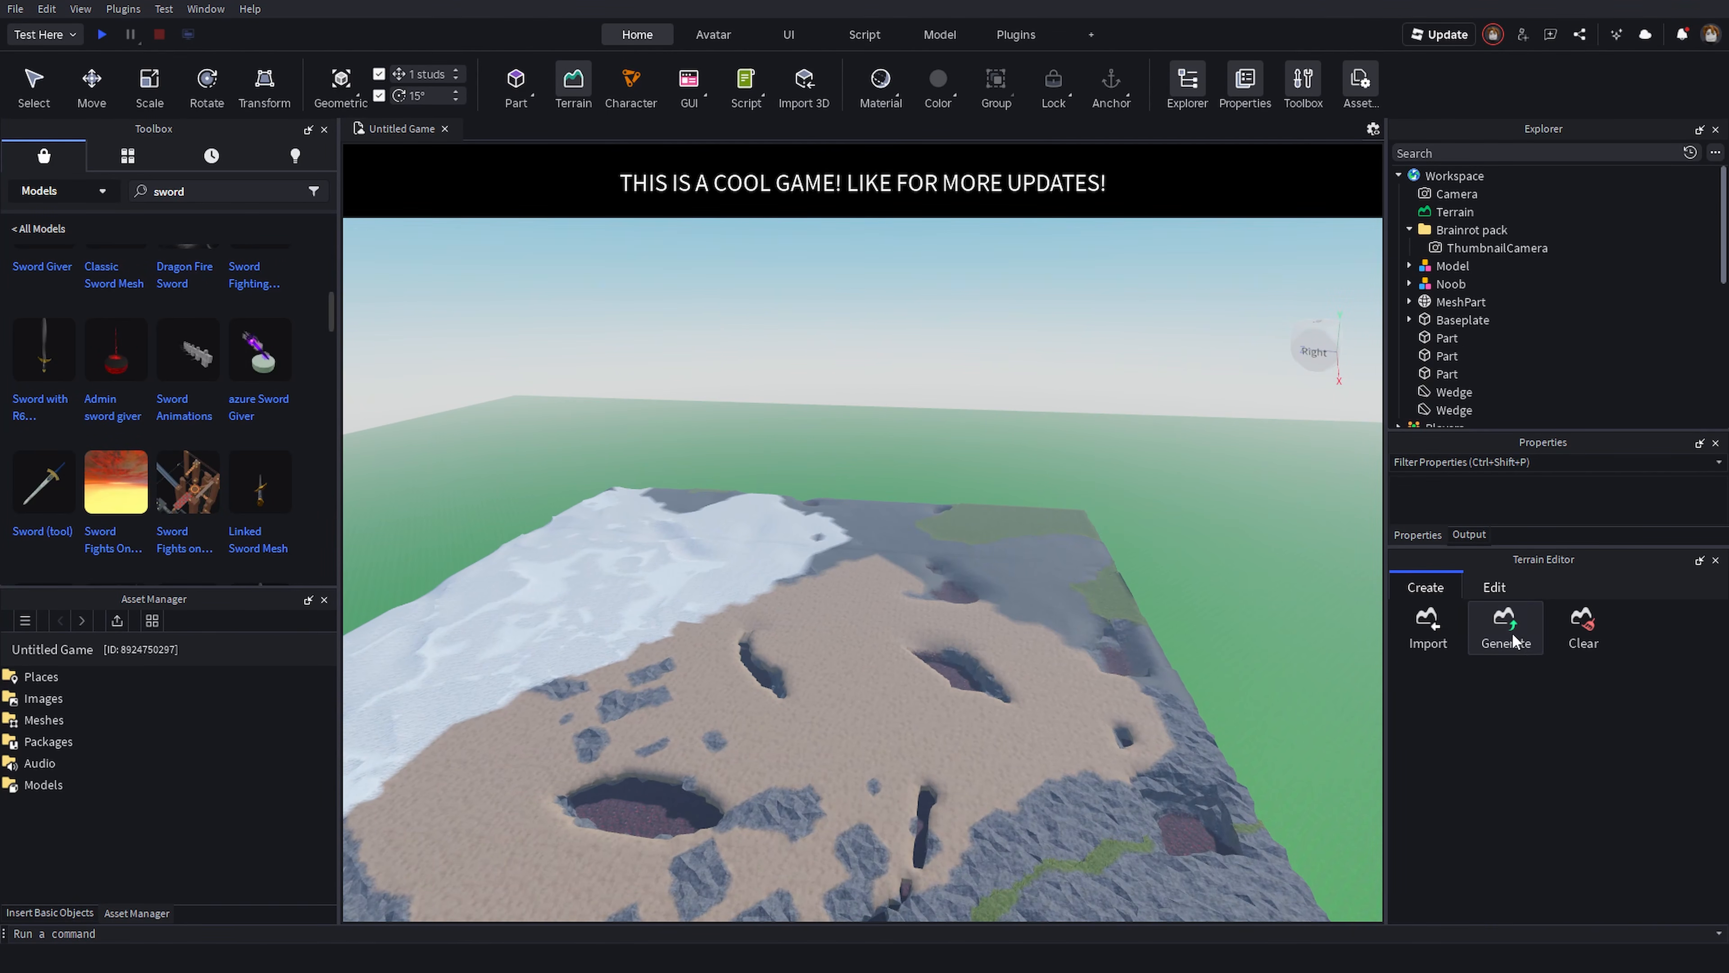
- Open the Terrain Editor's editing tools while viewing the generated terrain
right_click_drag(967, 593, 965, 600)
scroll(973, 607, "up", 3)
scroll(969, 599, "up", 10)
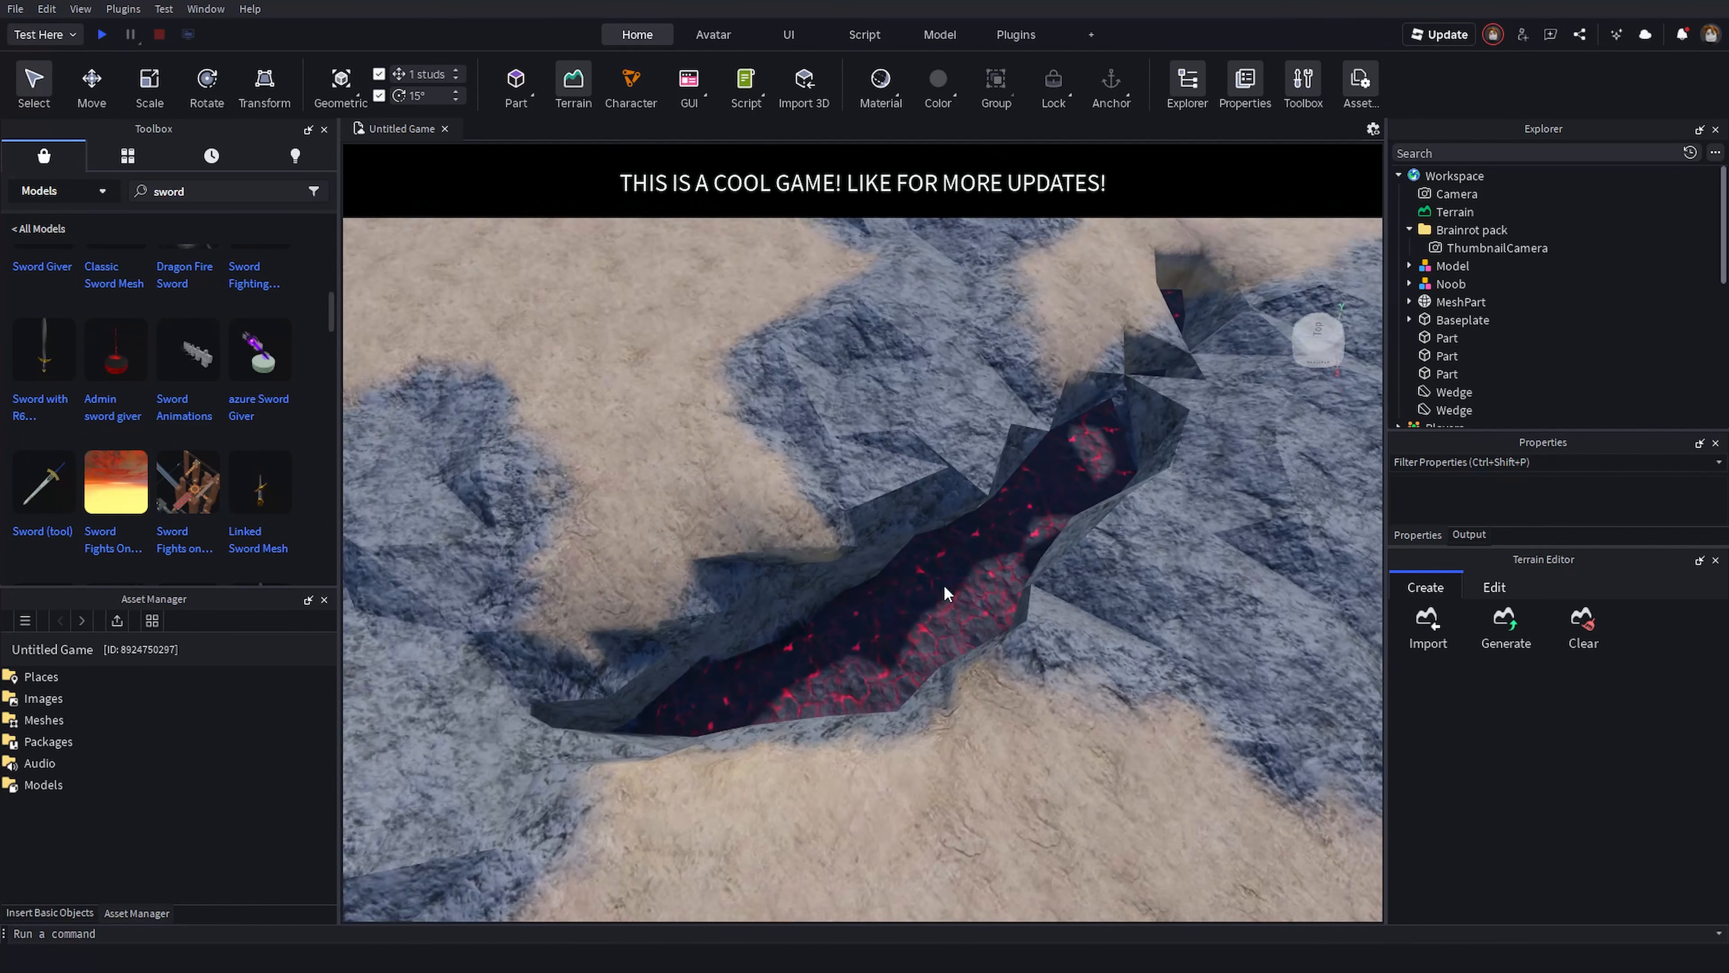
scroll(945, 585, "up", 4)
right_click_drag(944, 586, 944, 586)
key("e")
right_click_drag(1115, 597, 1035, 573)
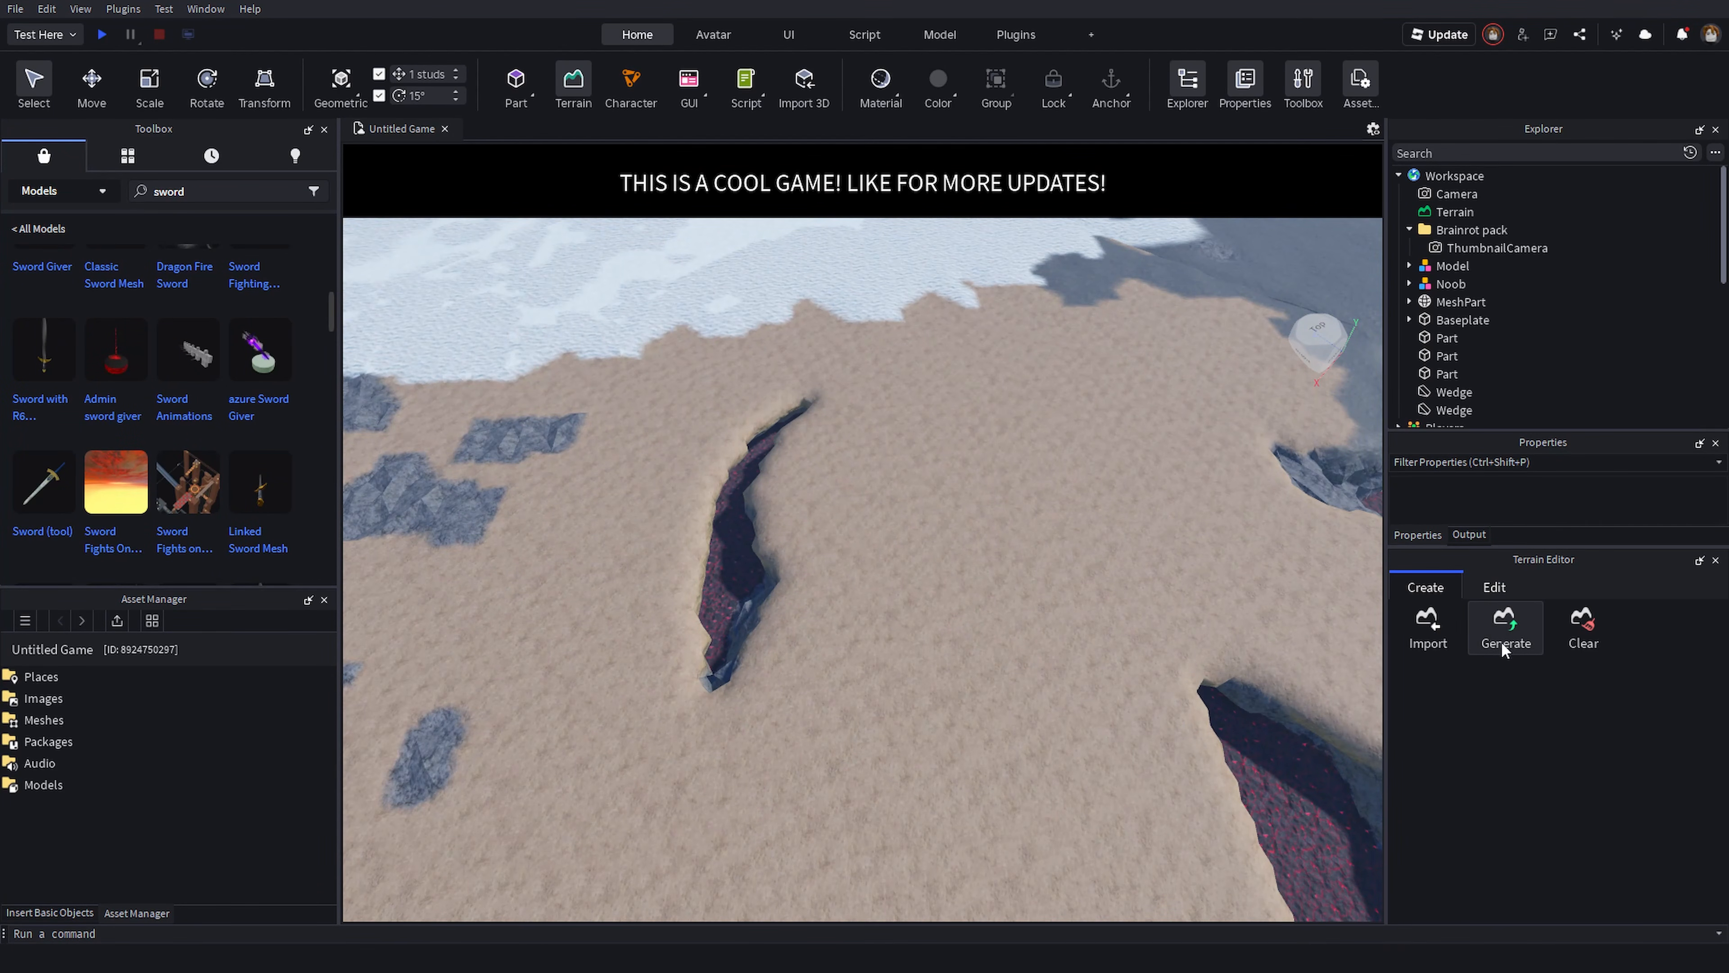
right_click_drag(1225, 742, 1220, 707)
key("d")
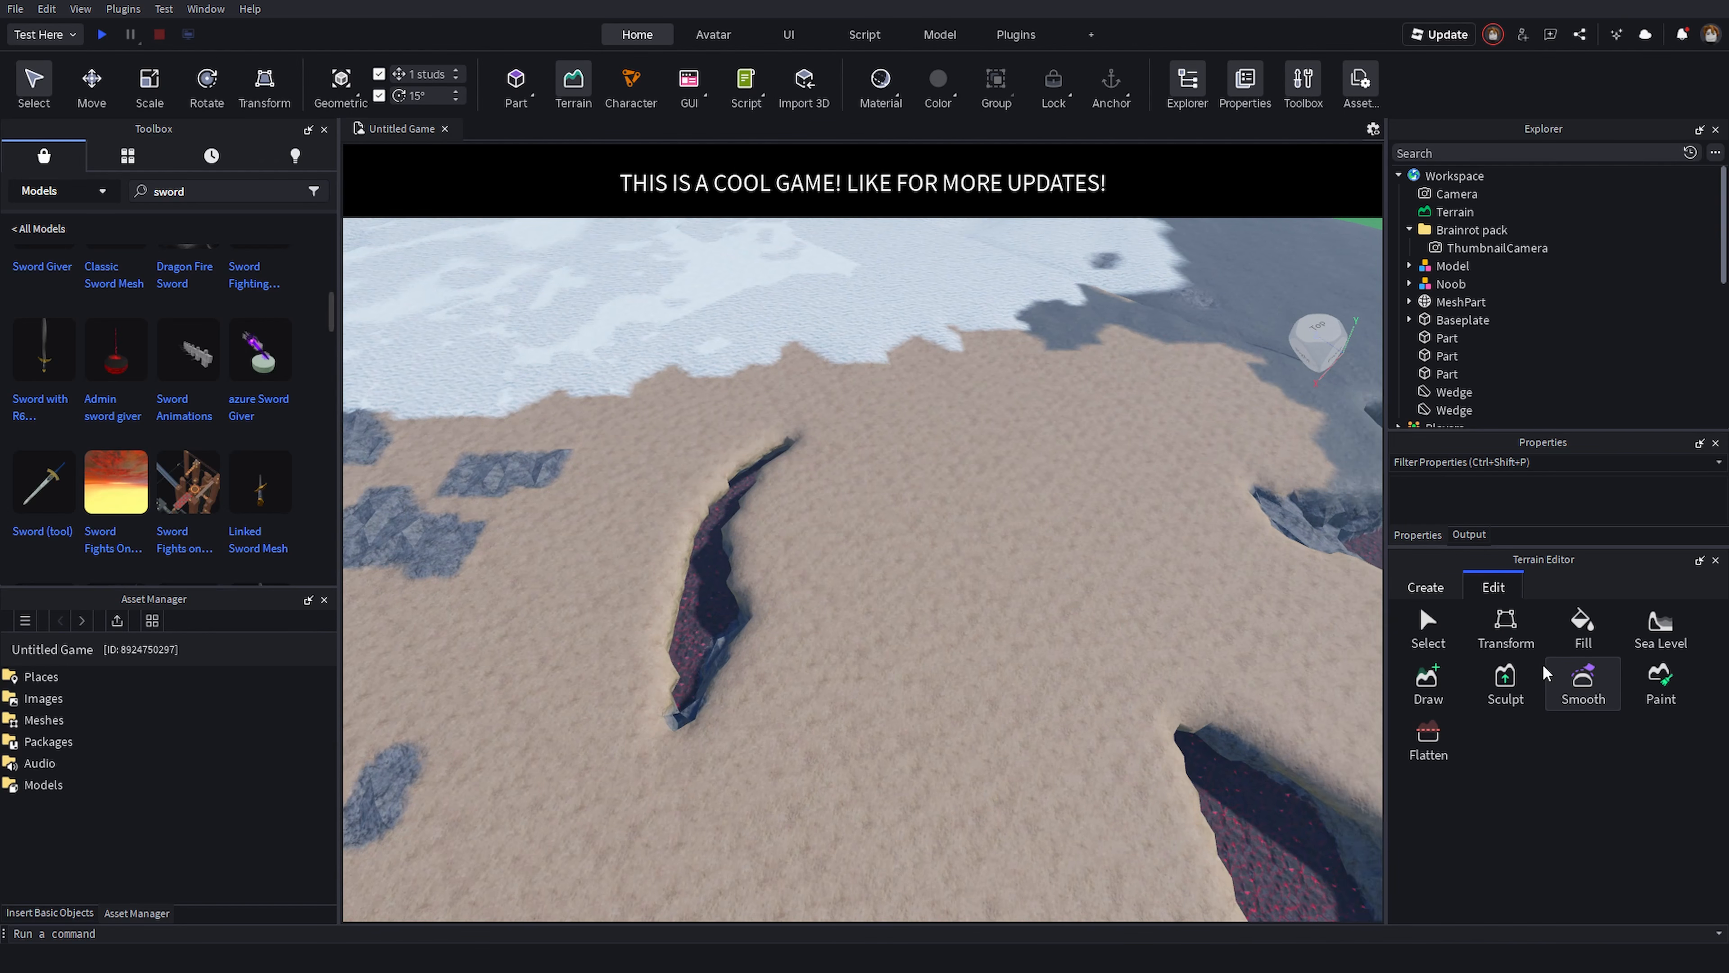
right_click_drag(945, 634, 945, 565)
key("d")
right_click_drag(1291, 598, 1073, 595)
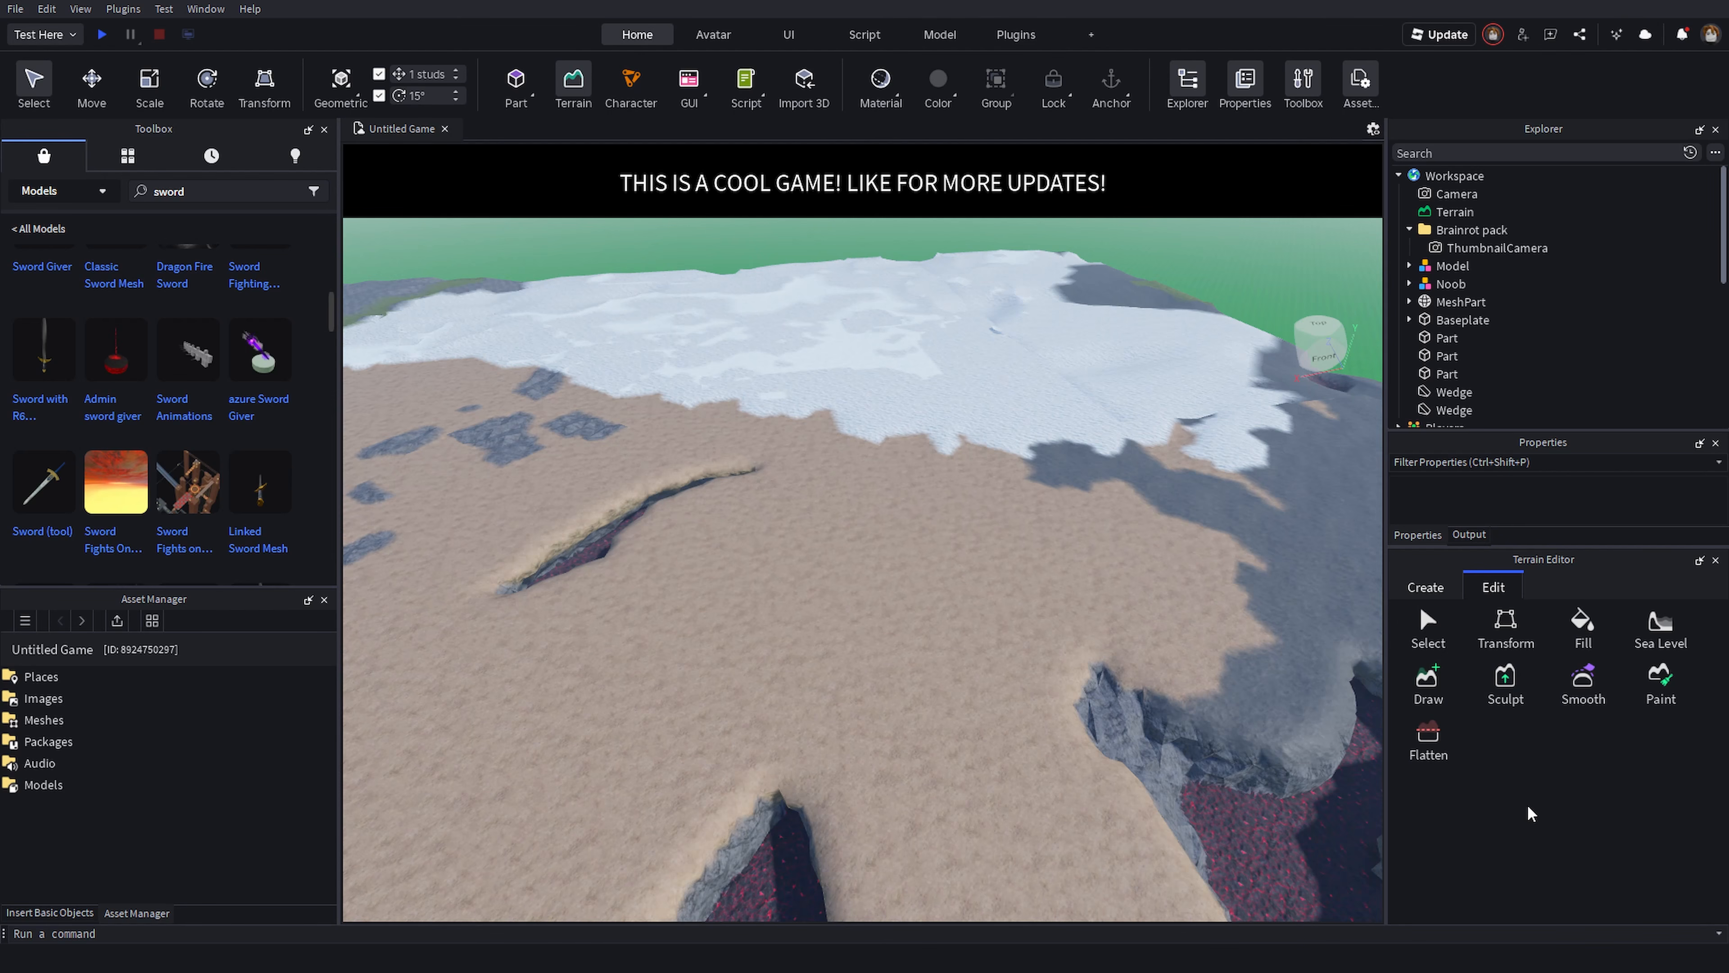
- Choose the Sculpt tool, set the brush size to 14, and raise a grassy hill on the sand
left_click(1511, 688)
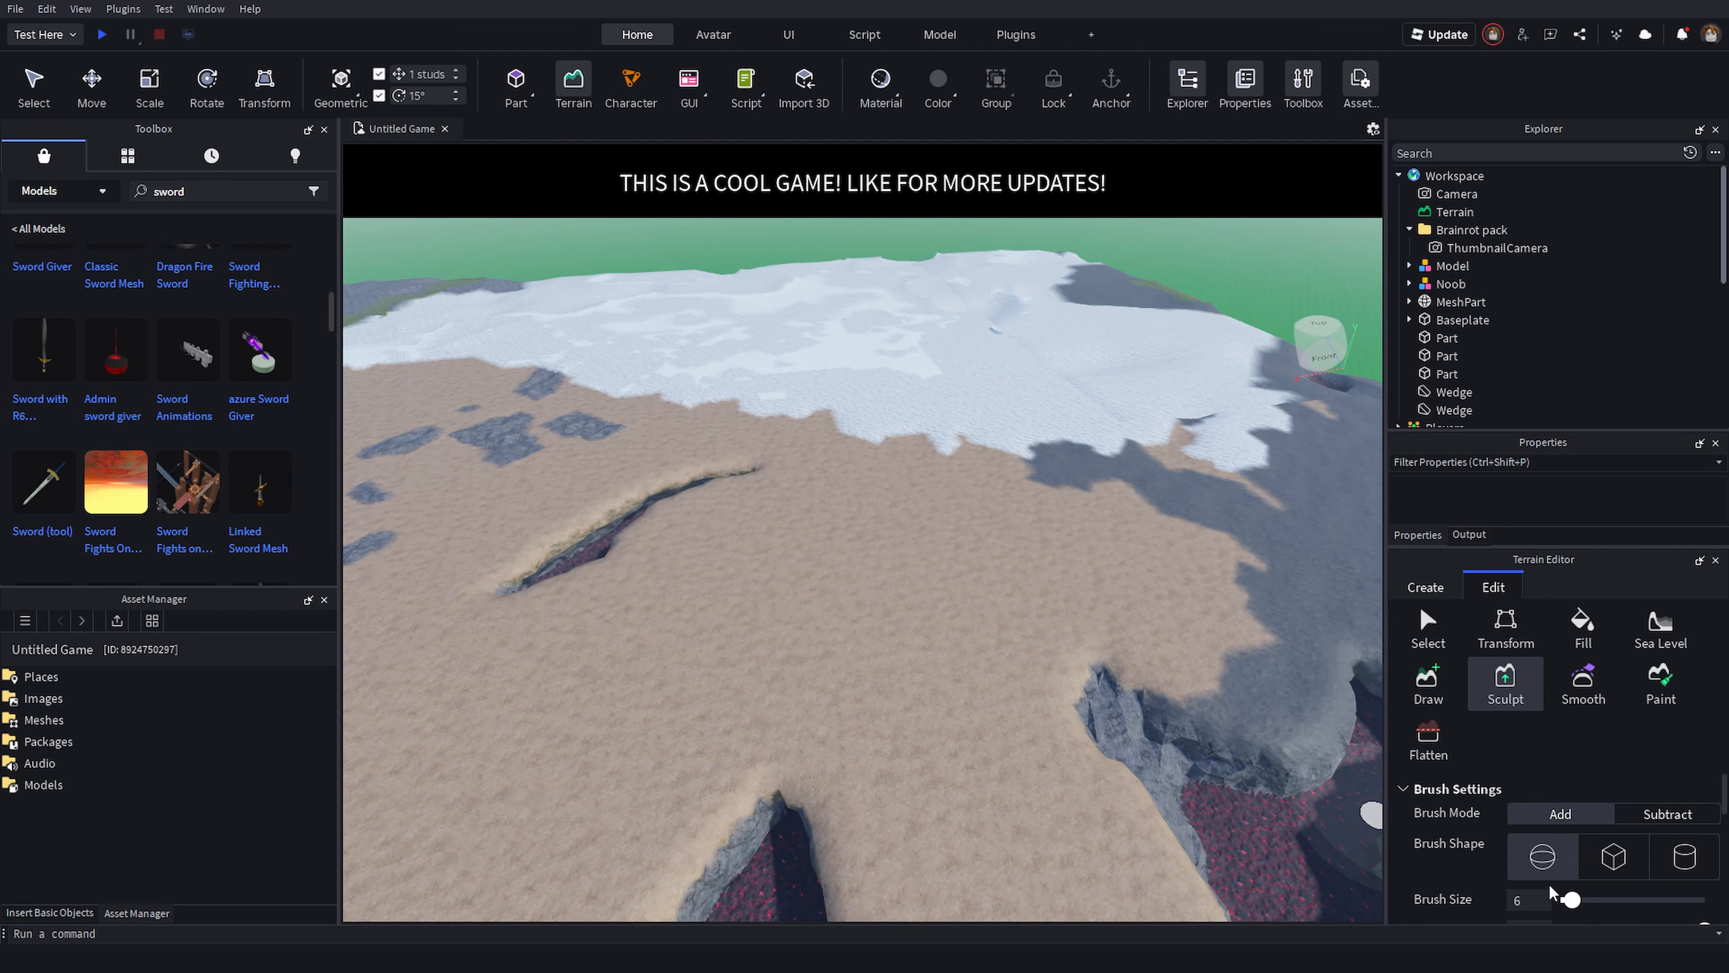
scroll(1532, 865, "down", 3)
scroll(1562, 817, "up", 1)
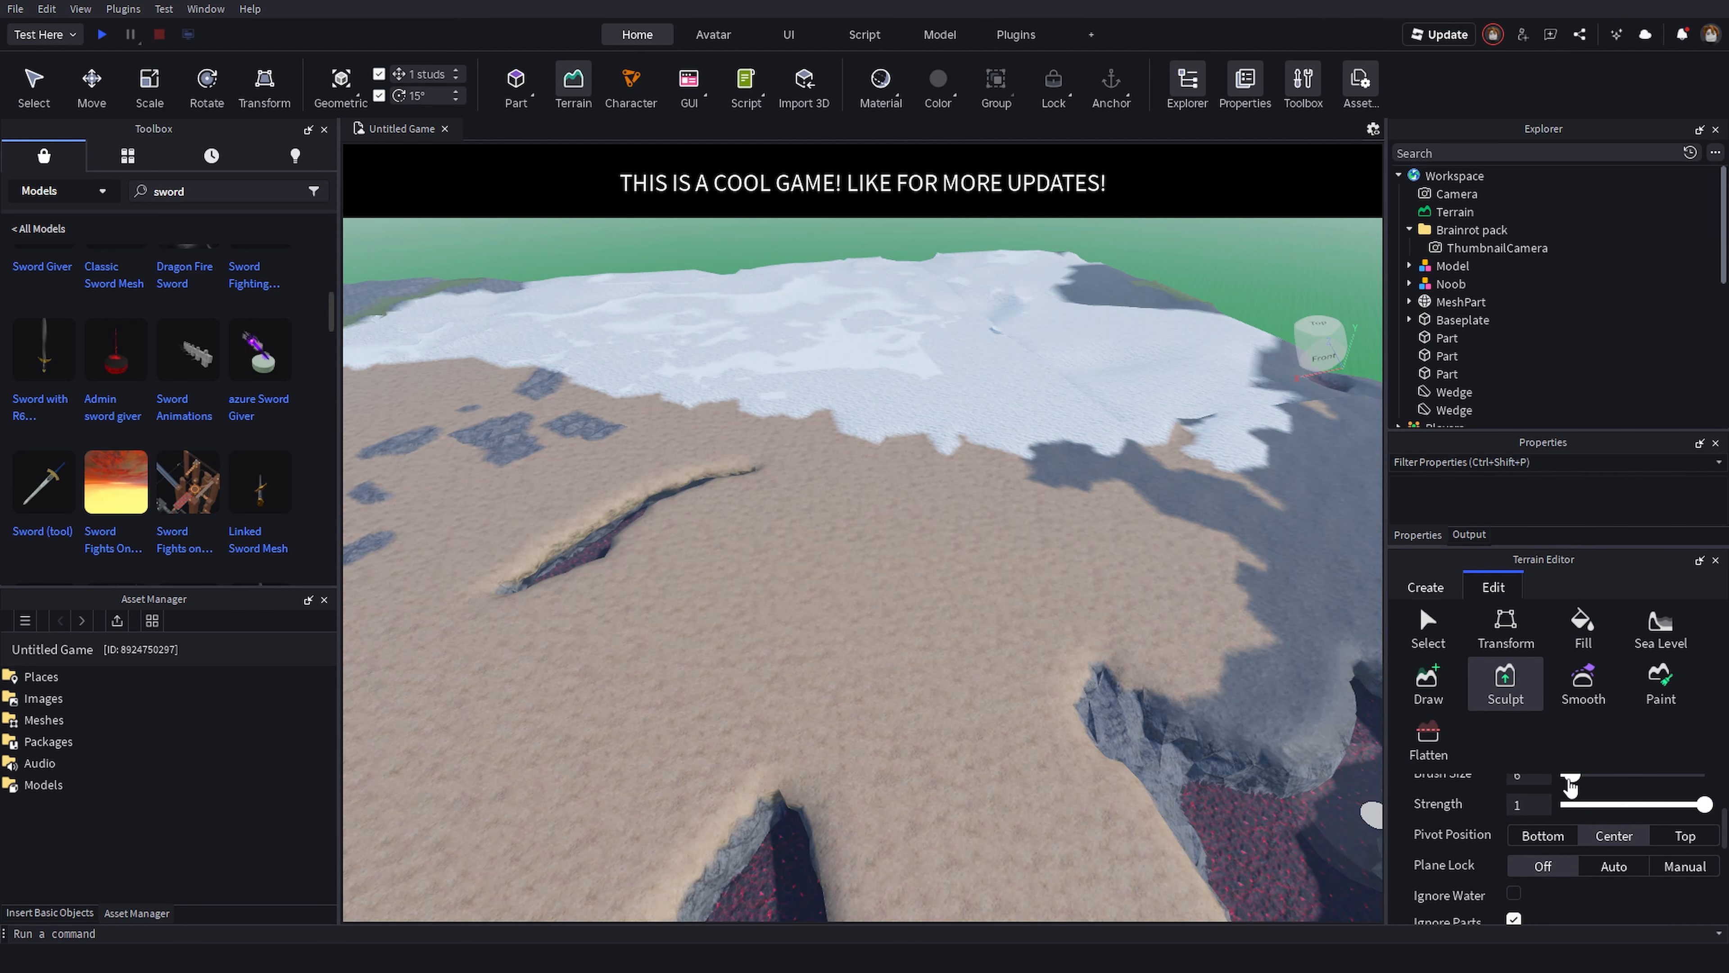
left_click_drag(1570, 783, 1593, 790)
scroll(1630, 793, "up", 3)
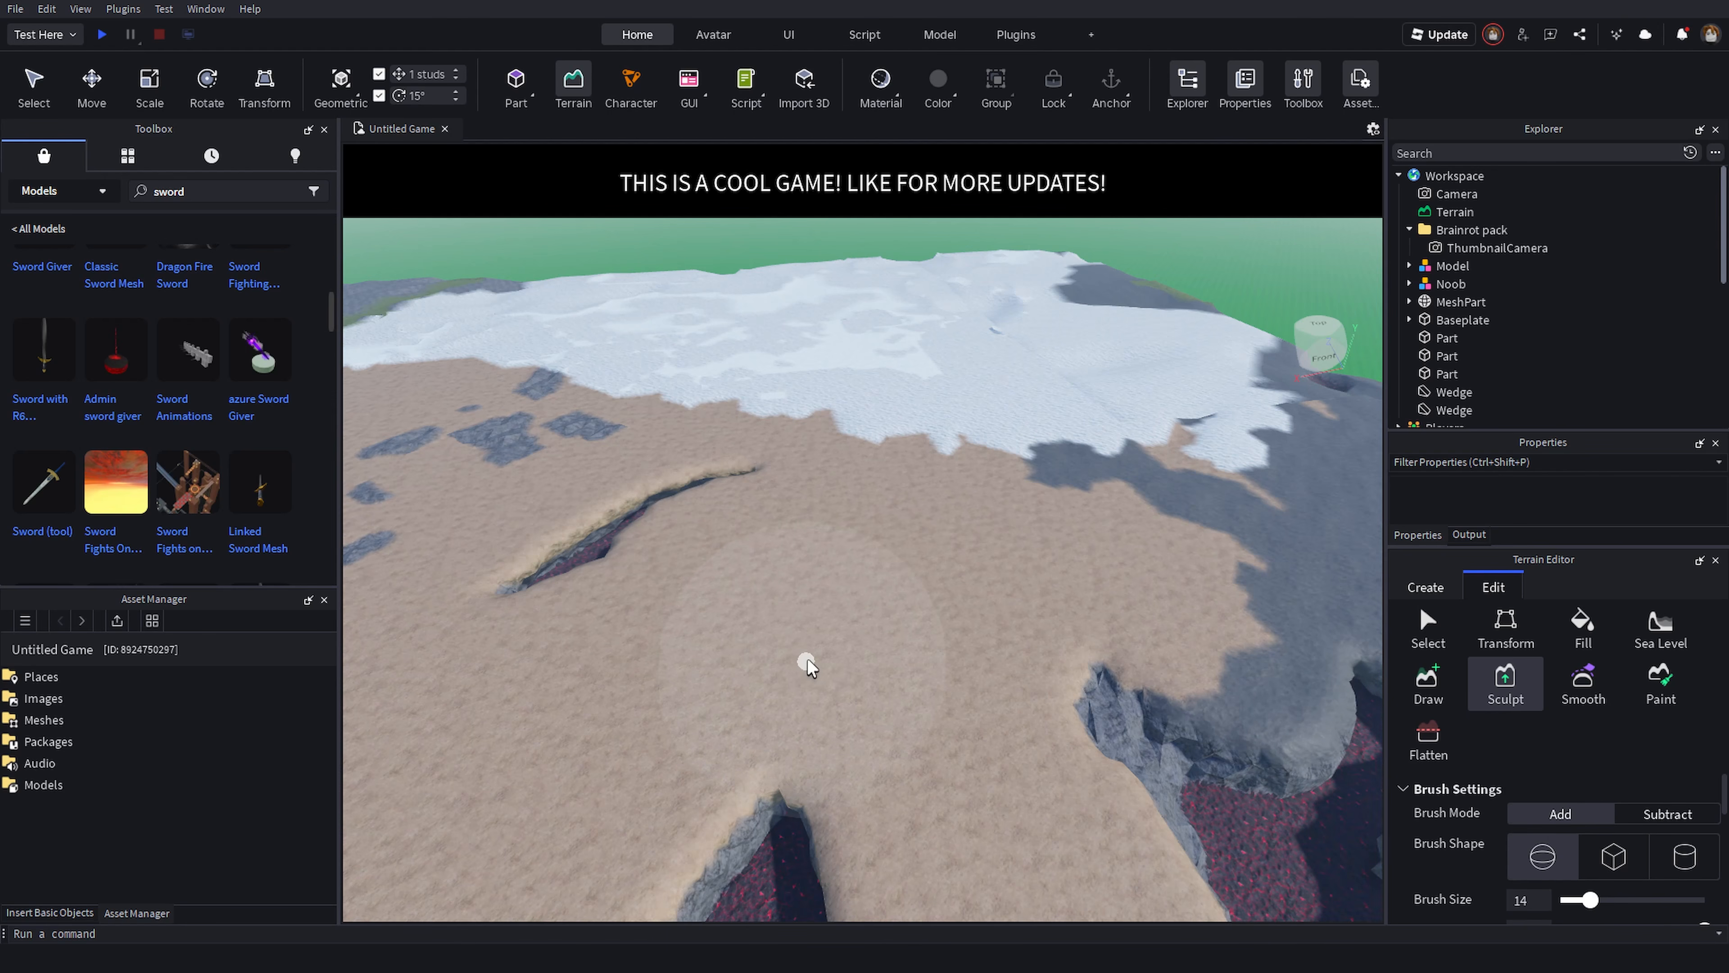
left_click_drag(810, 656, 974, 603)
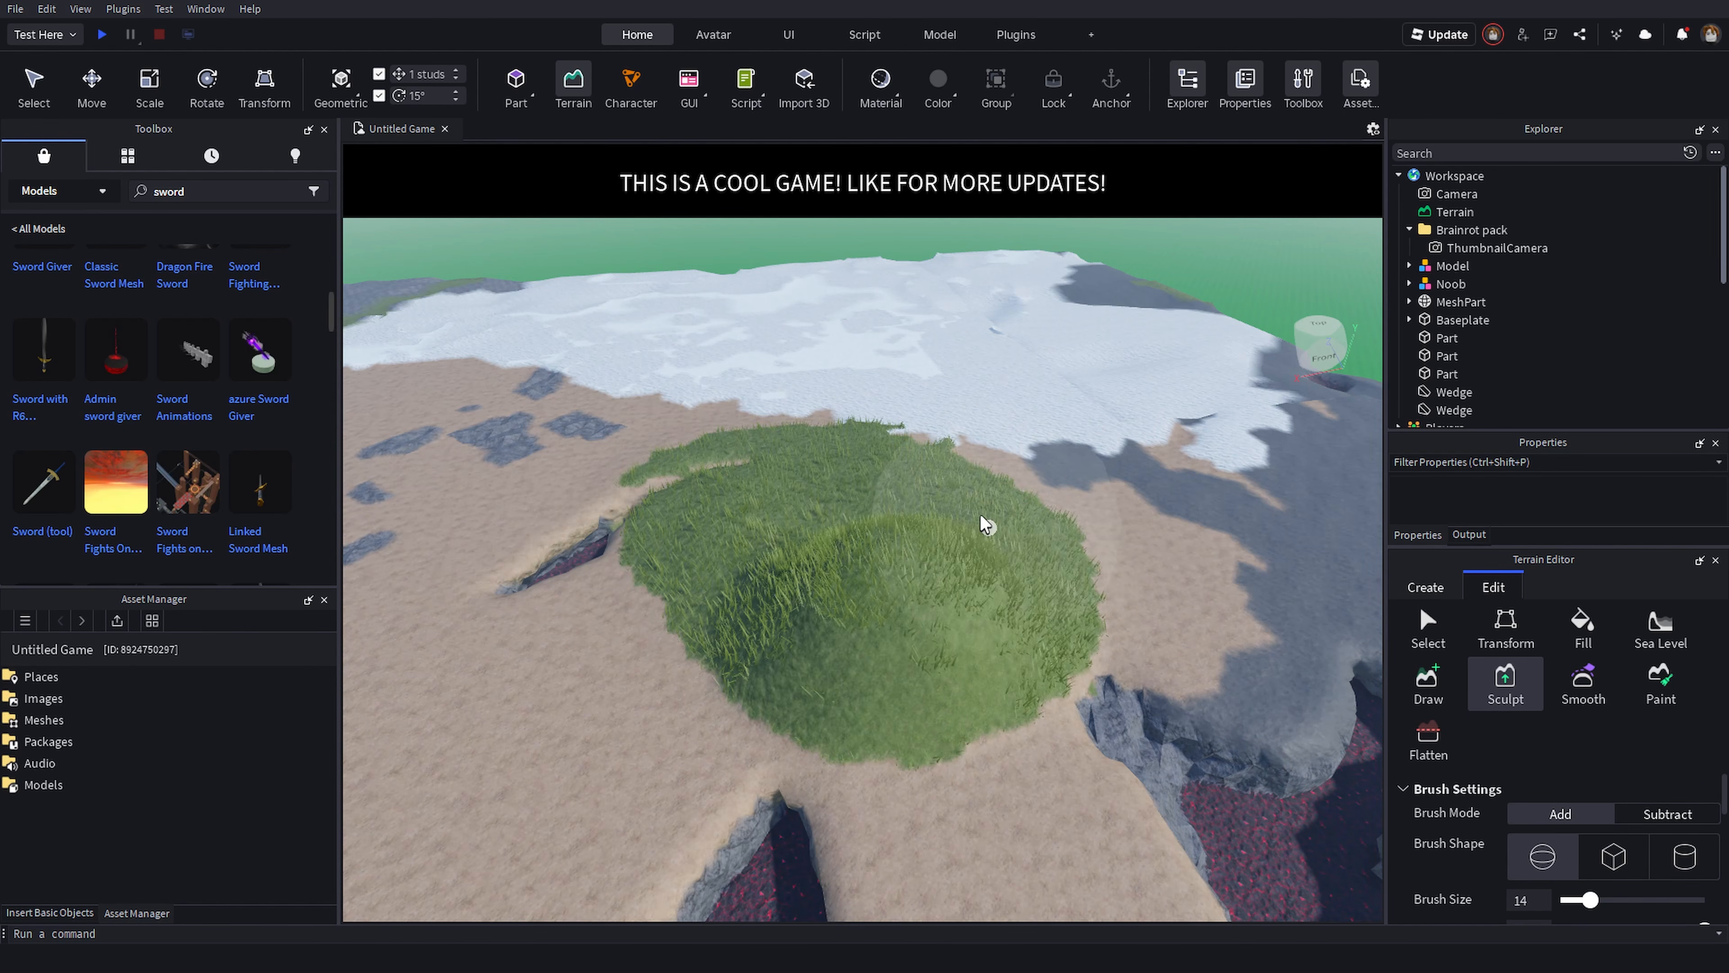
key("a")
mouse_move(768, 515)
left_mouse_down()
mouse_move(868, 529)
mouse_move(812, 610)
mouse_move(760, 624)
left_mouse_up()
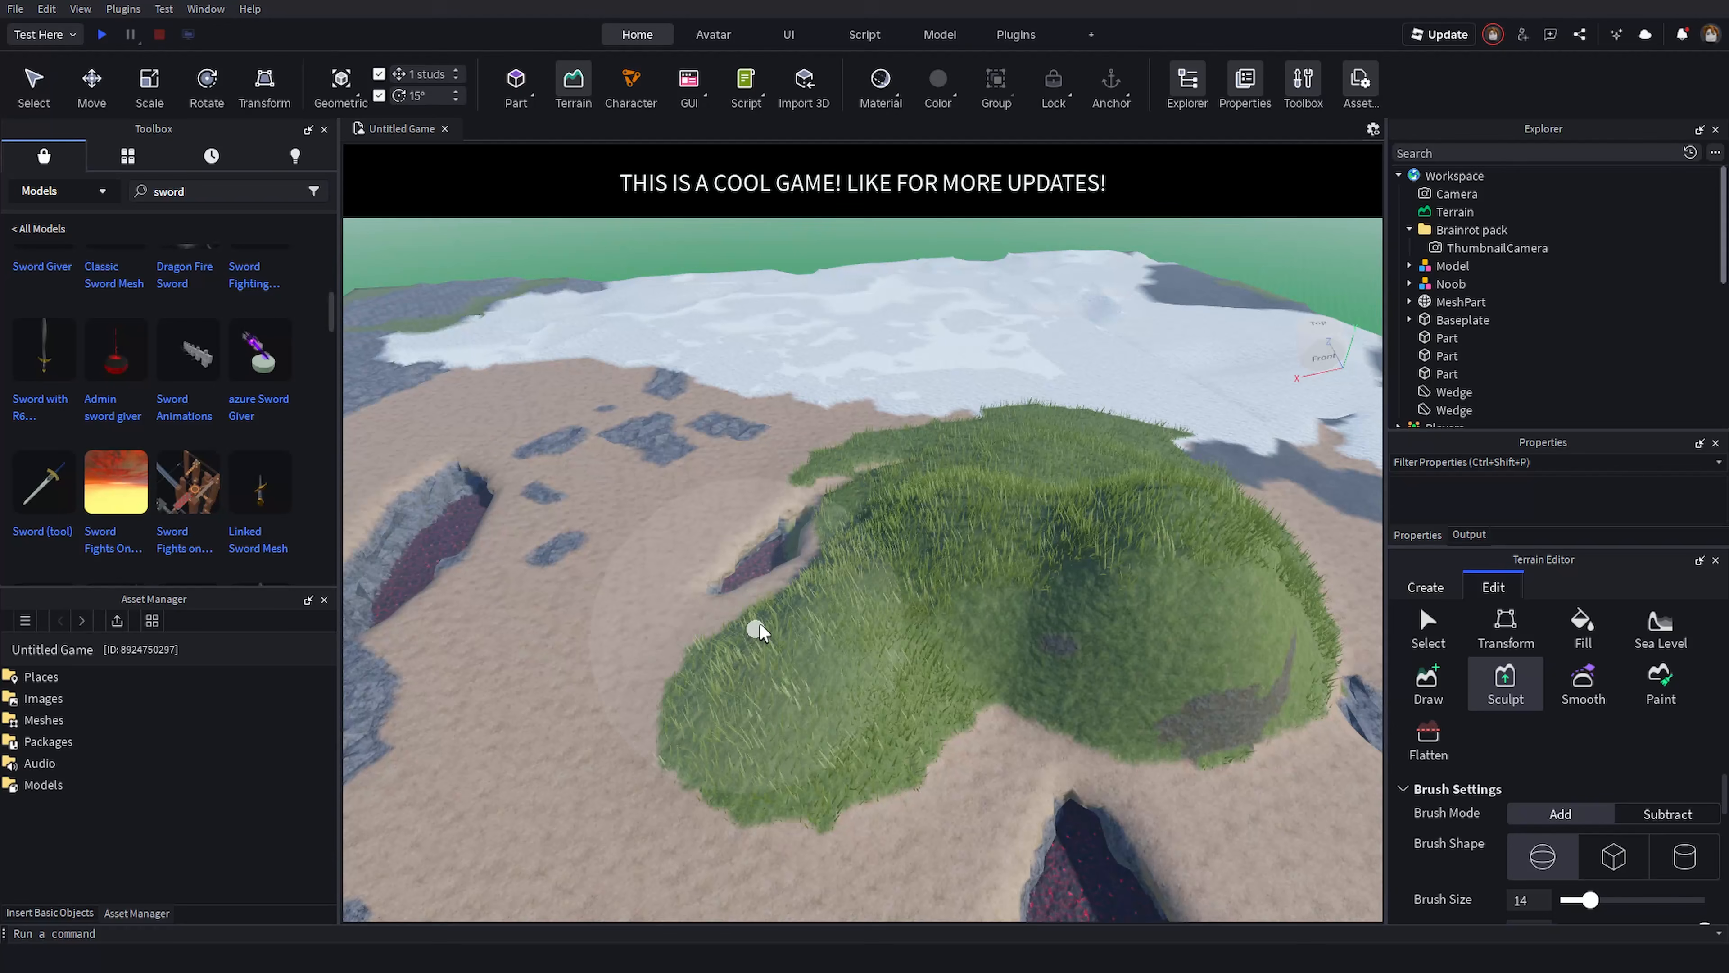
mouse_move(813, 539)
left_mouse_down()
mouse_move(915, 456)
mouse_move(1066, 491)
left_mouse_up()
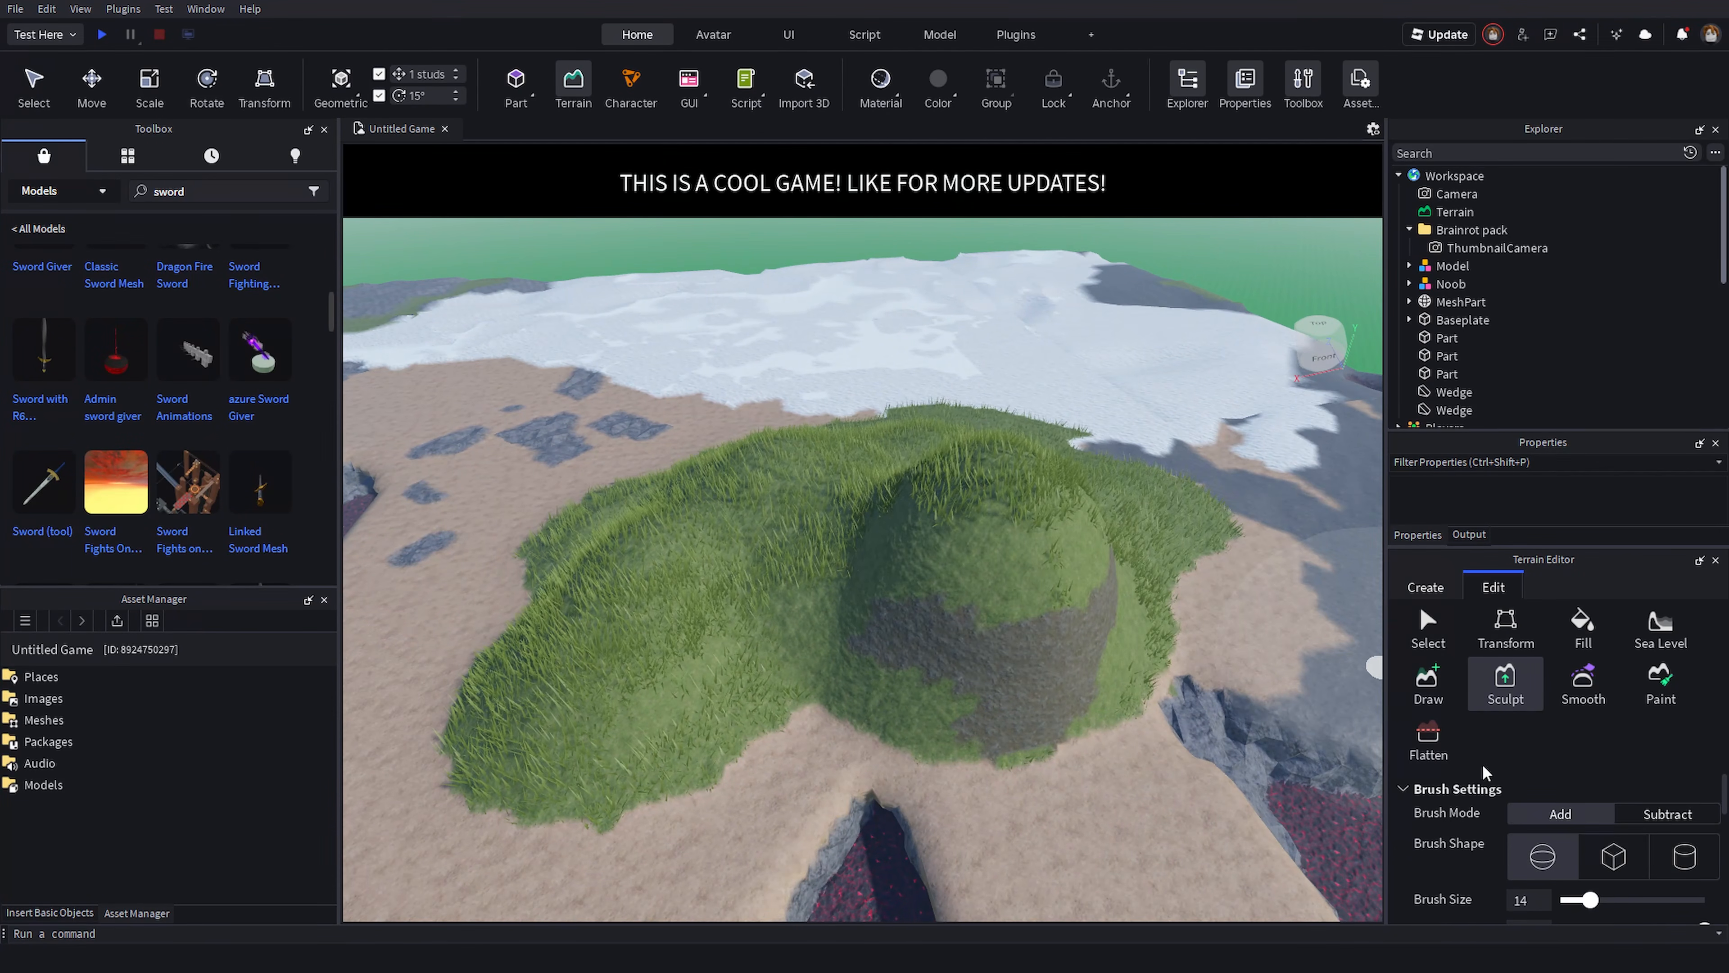
- Keep sculpting to build the hill up into a large rocky mountain
scroll(1599, 875, "down", 3)
scroll(1598, 875, "down", 3)
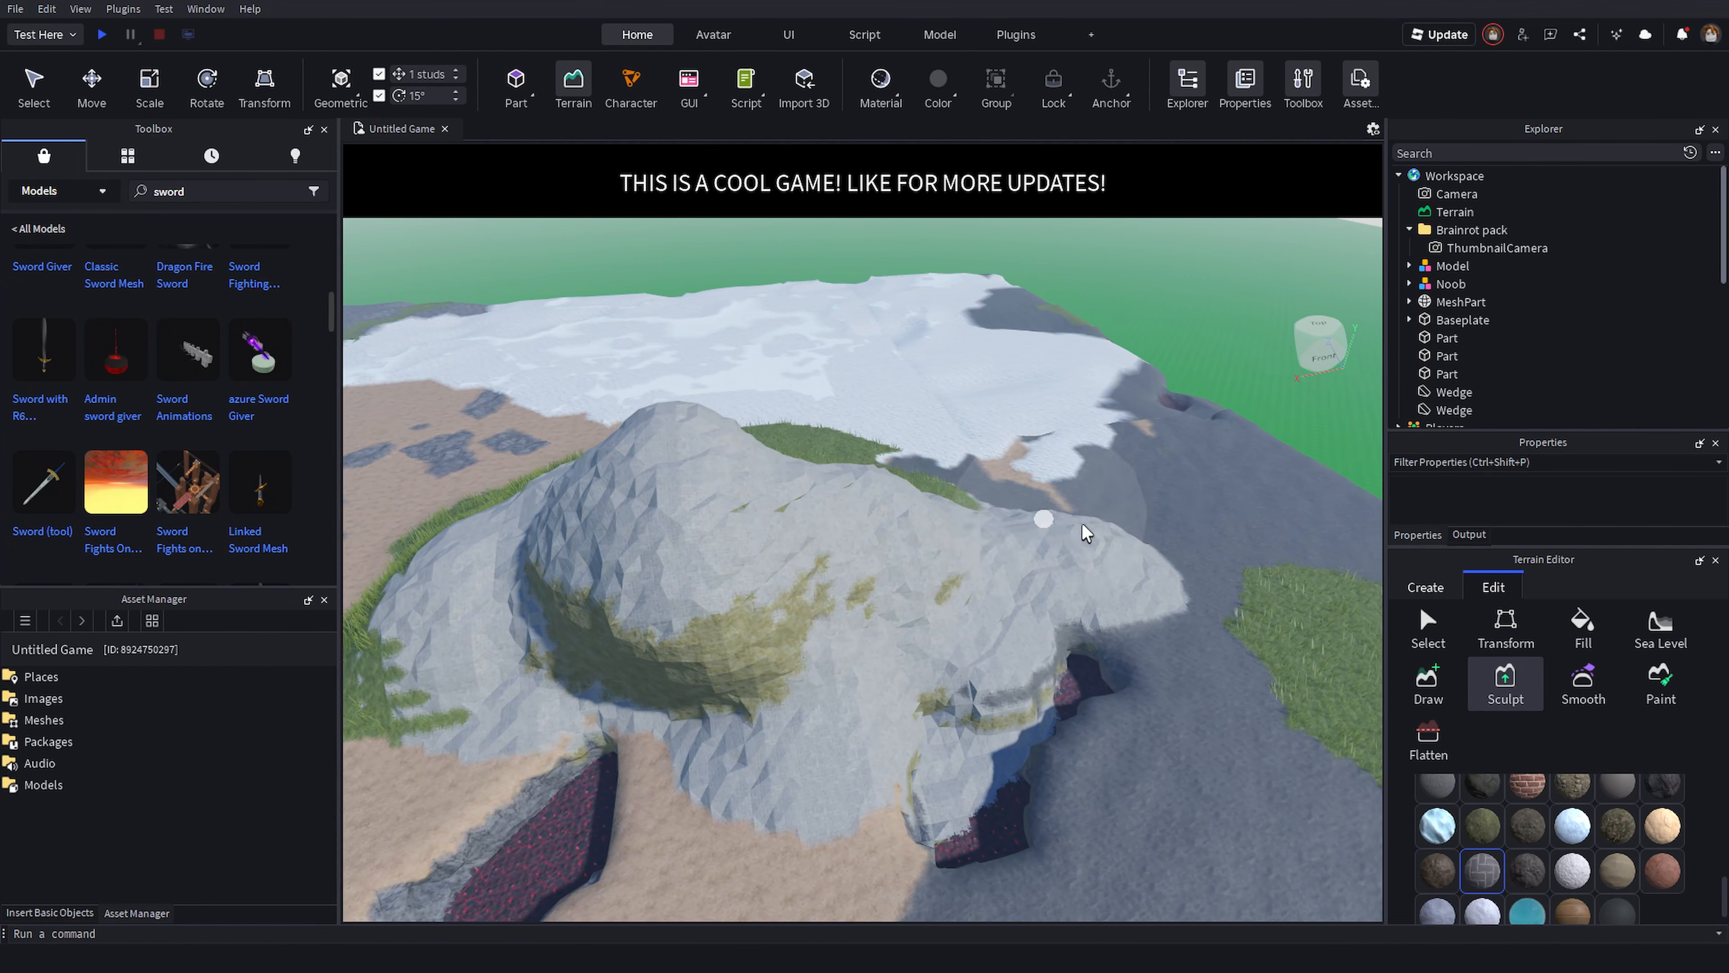
left_click_drag(1215, 538, 1144, 596)
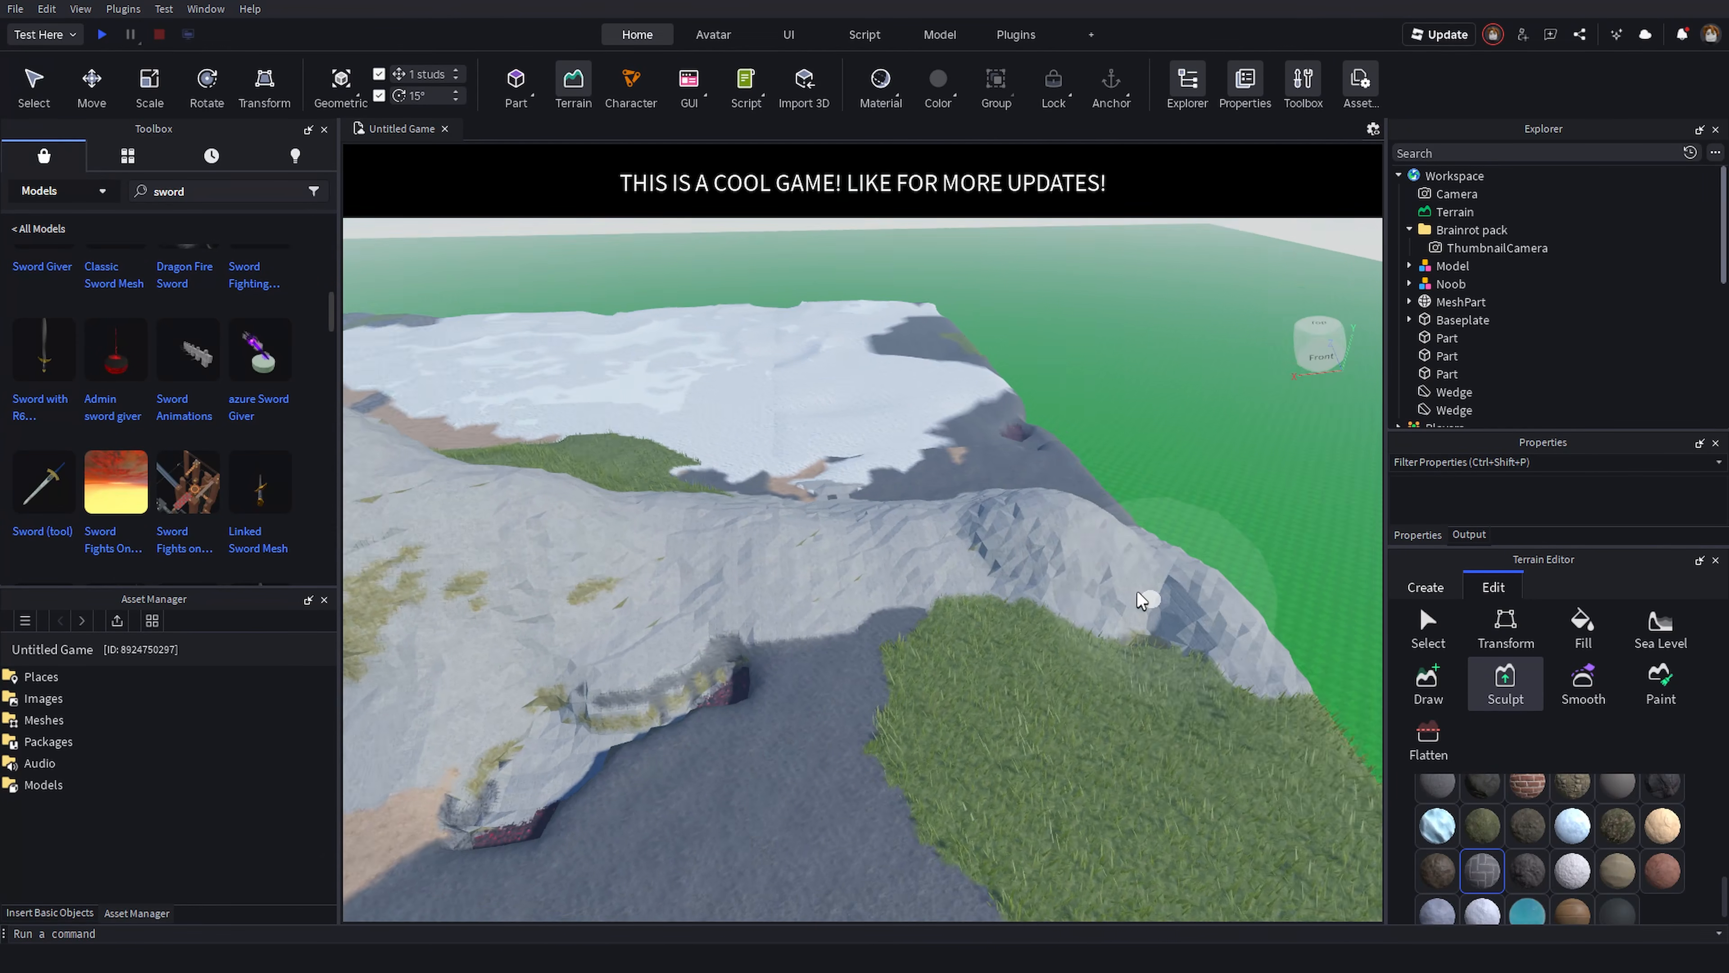
right_click_drag(1144, 596, 1138, 594)
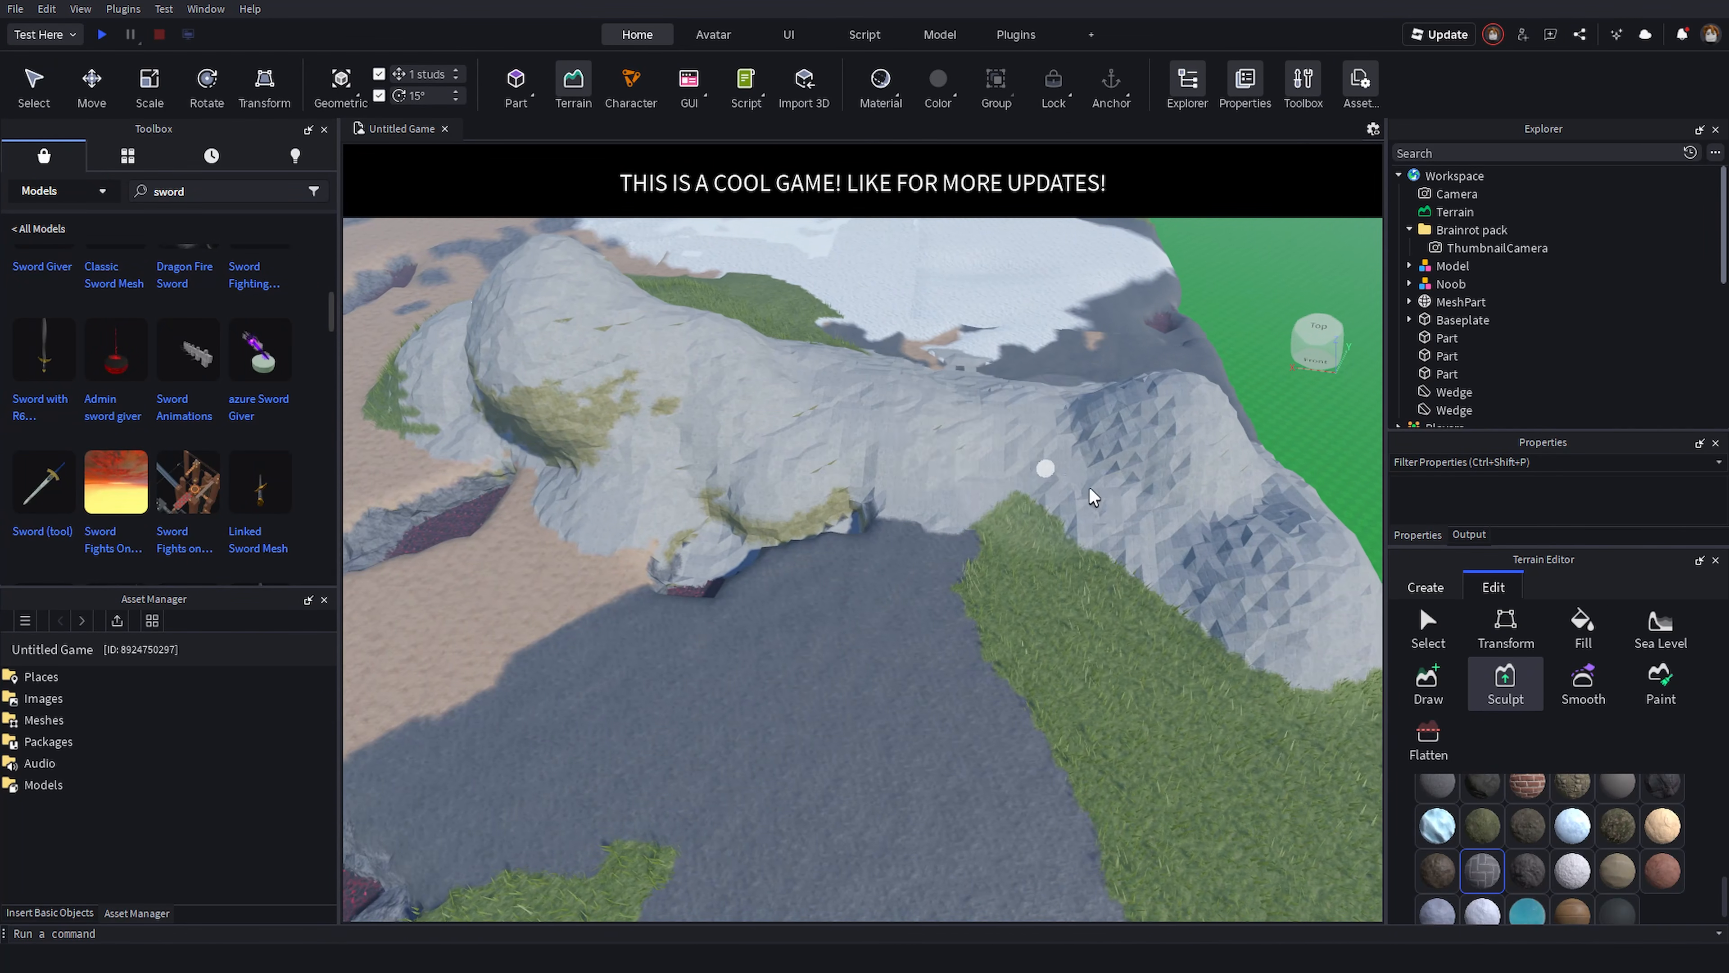
key("a")
mouse_move(1090, 491)
left_mouse_down()
mouse_move(897, 519)
mouse_move(1194, 512)
mouse_move(1114, 479)
mouse_move(820, 441)
mouse_move(1007, 484)
left_mouse_up()
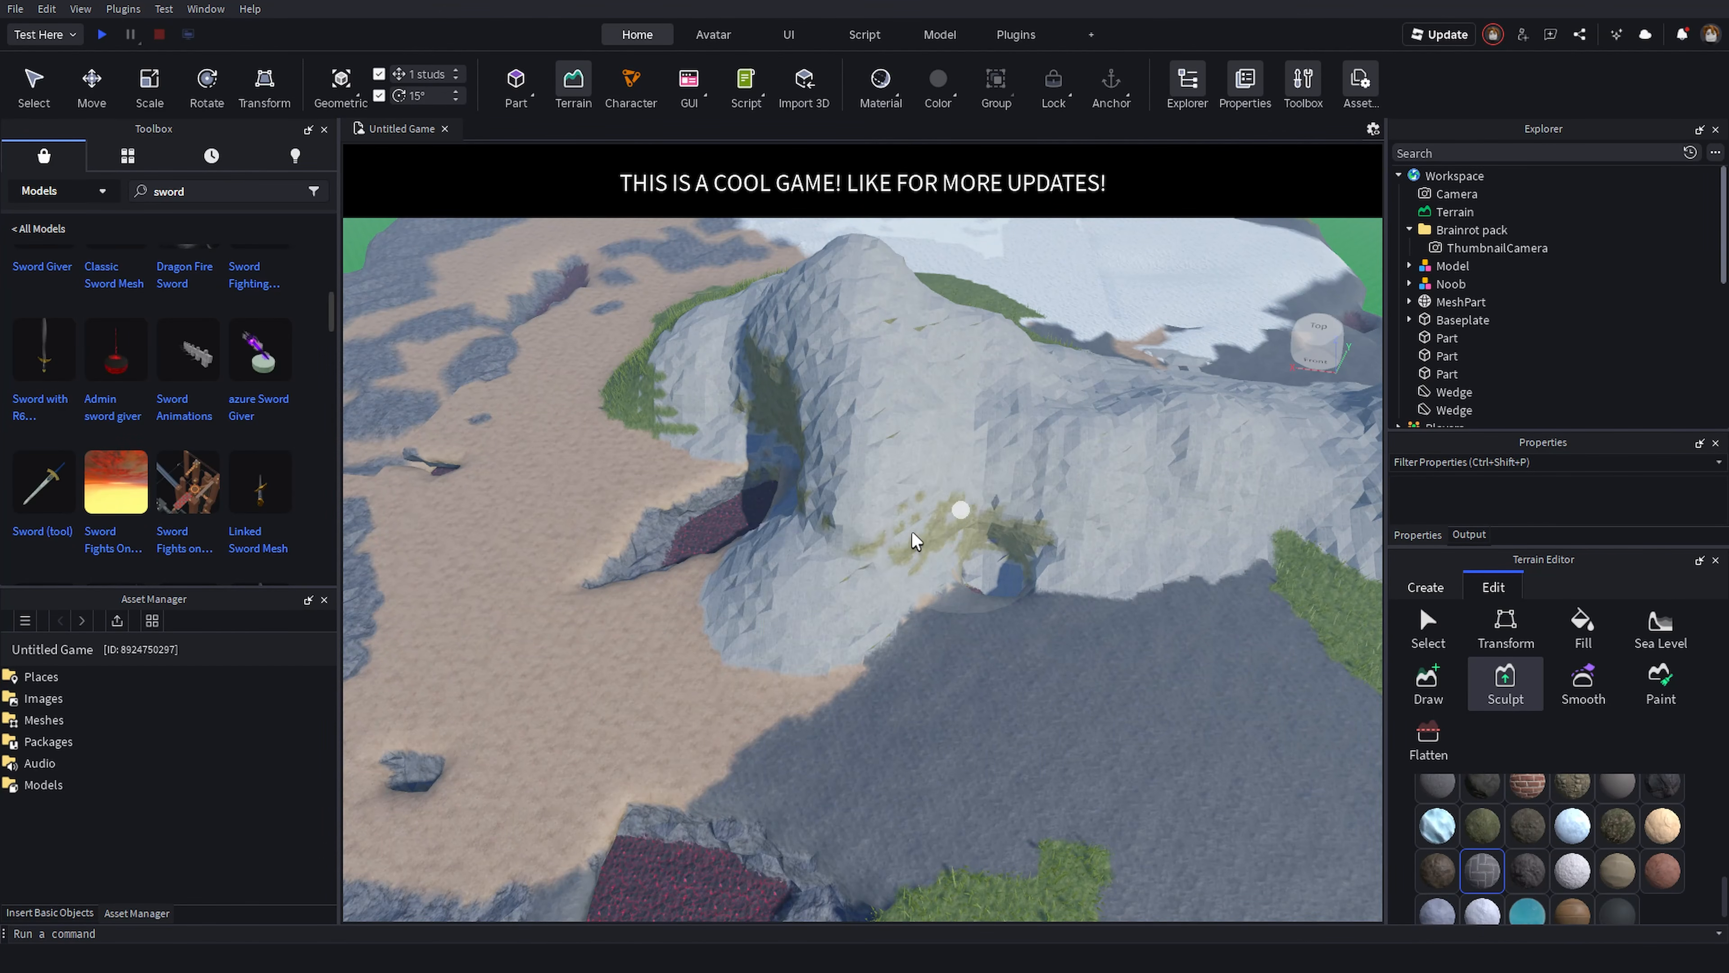
key("d")
mouse_move(694, 638)
left_mouse_down()
mouse_move(1208, 664)
mouse_move(998, 528)
left_mouse_up()
key("a")
key("w")
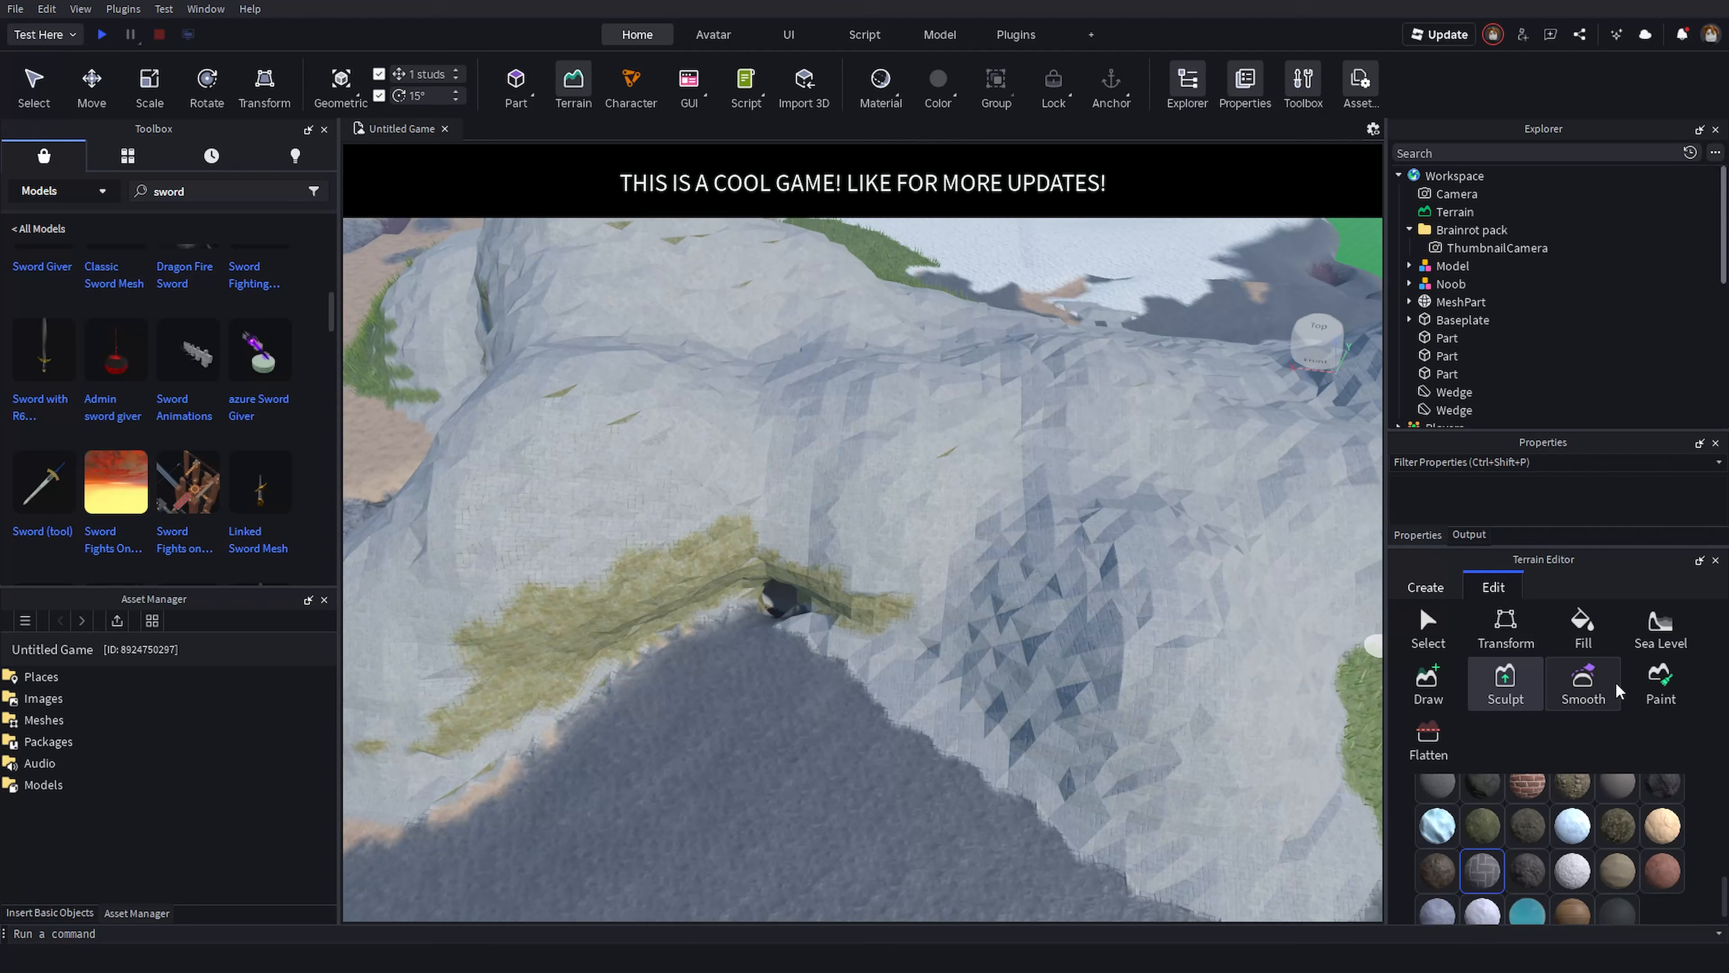
- Switch the sculpt brush to Subtract and carve a cave opening into the mountain's side
scroll(1615, 817, "up", 8)
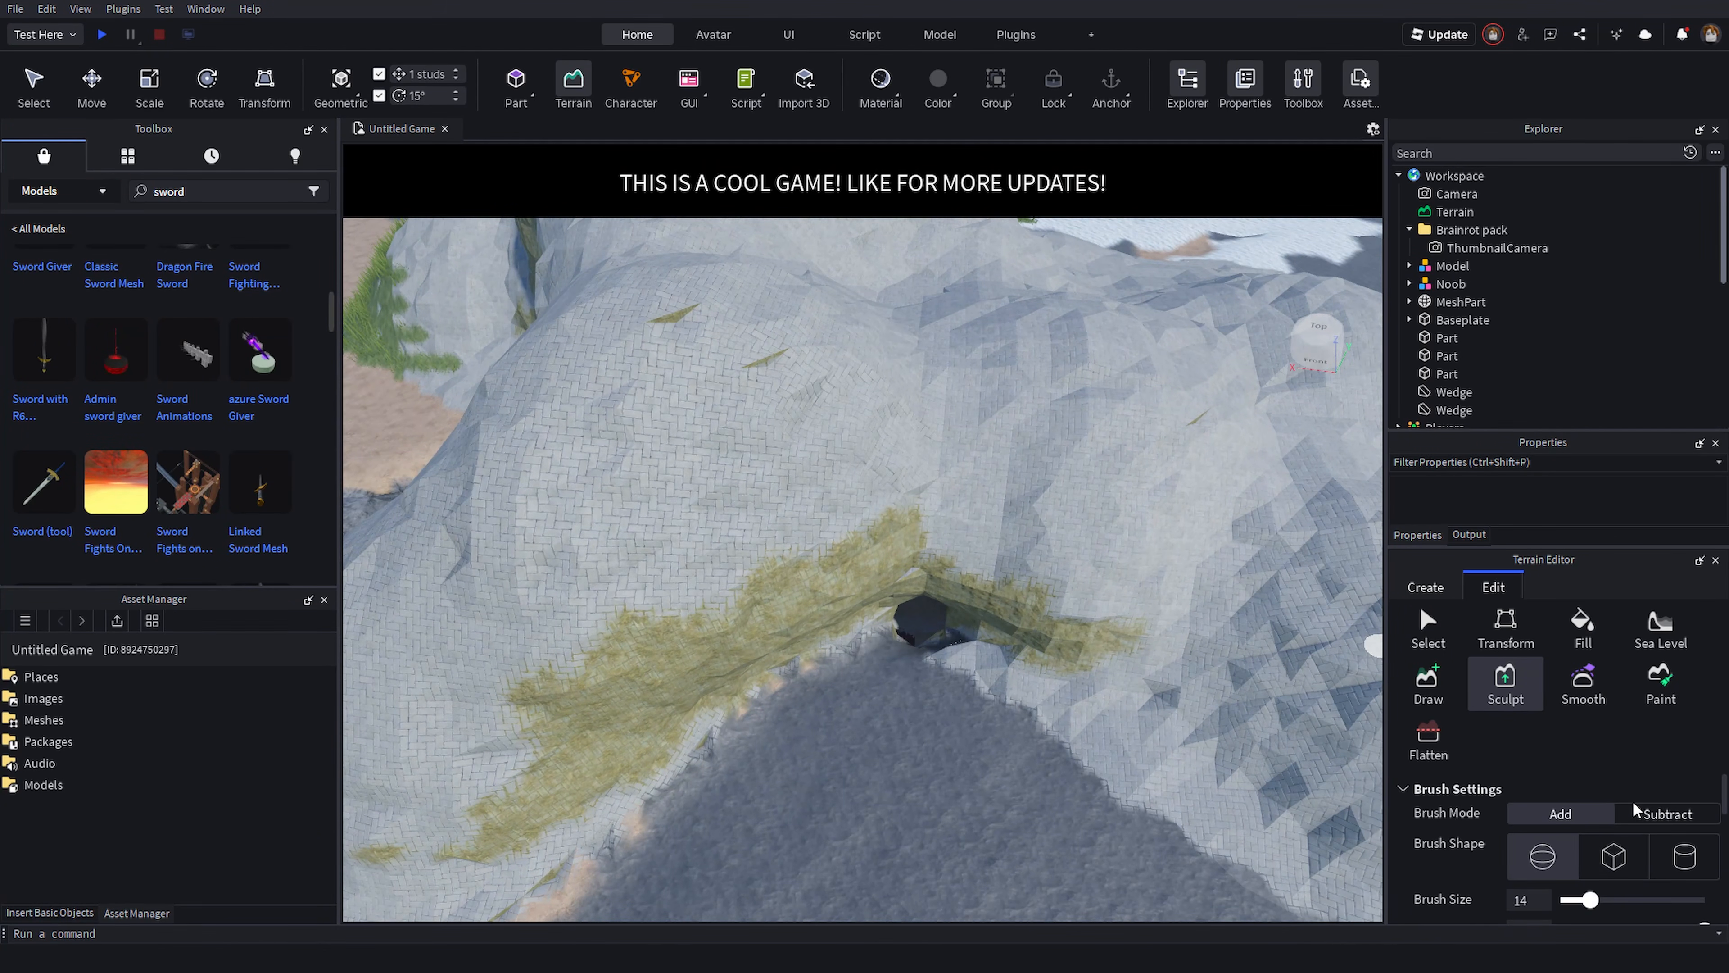
scroll(1054, 676, "up", 5)
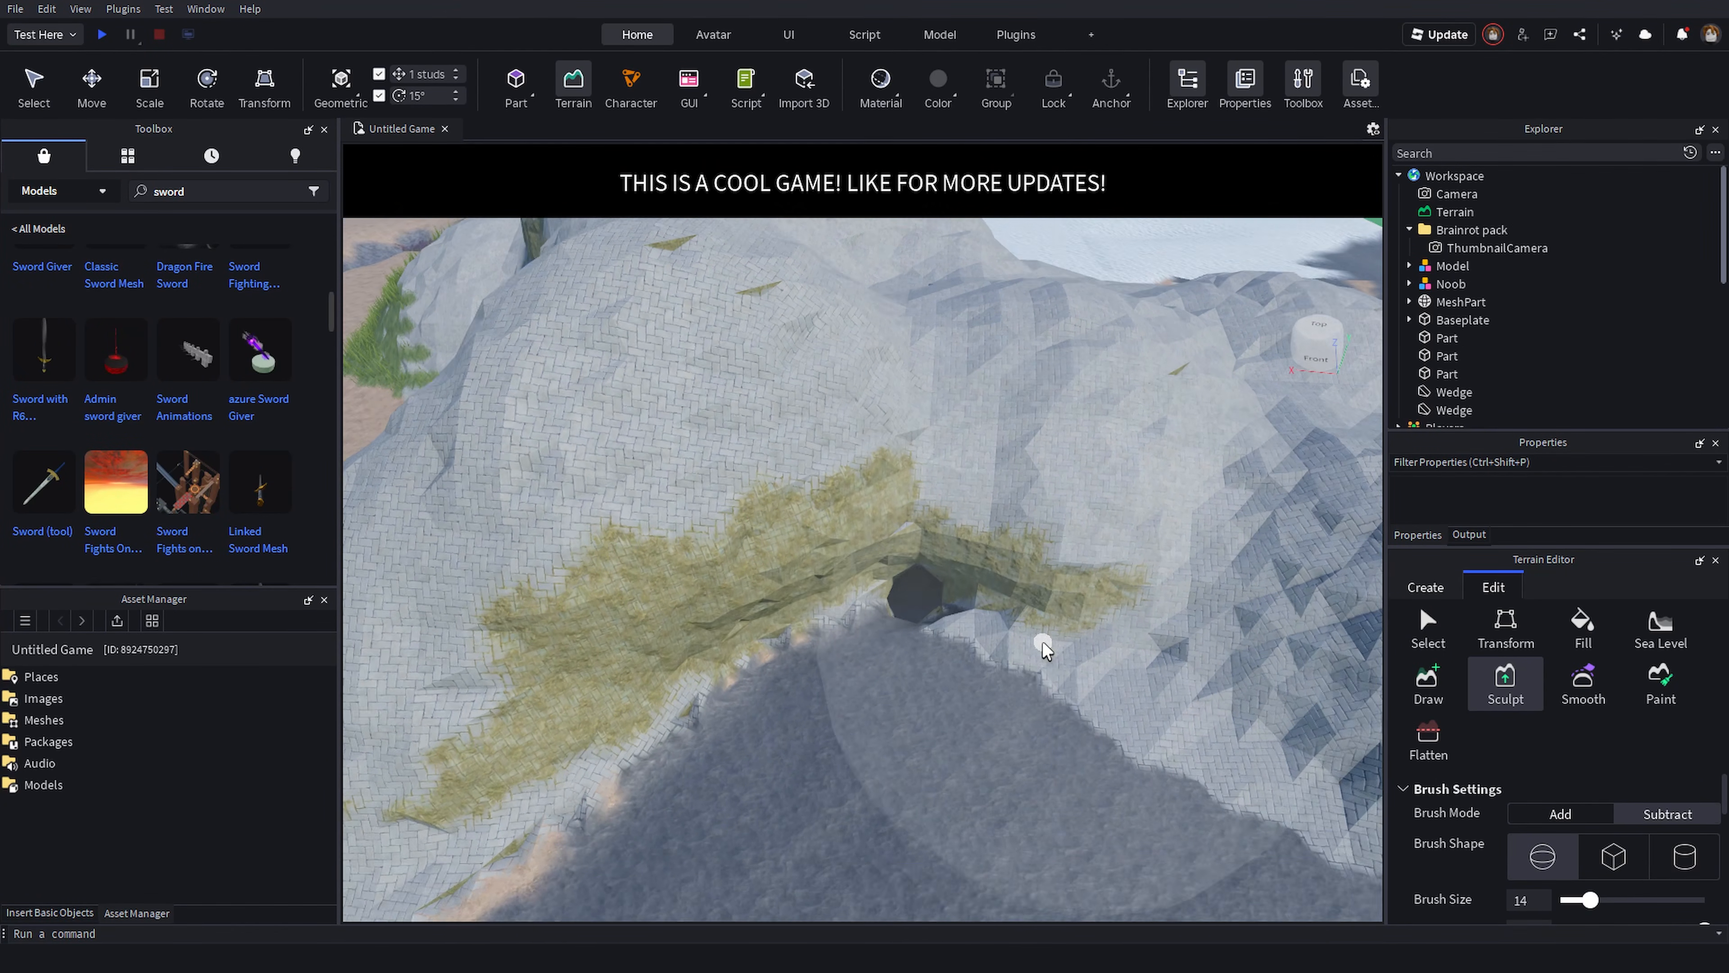
right_click_drag(1043, 645, 961, 564)
left_click_drag(962, 564, 982, 603)
key("d")
key("q")
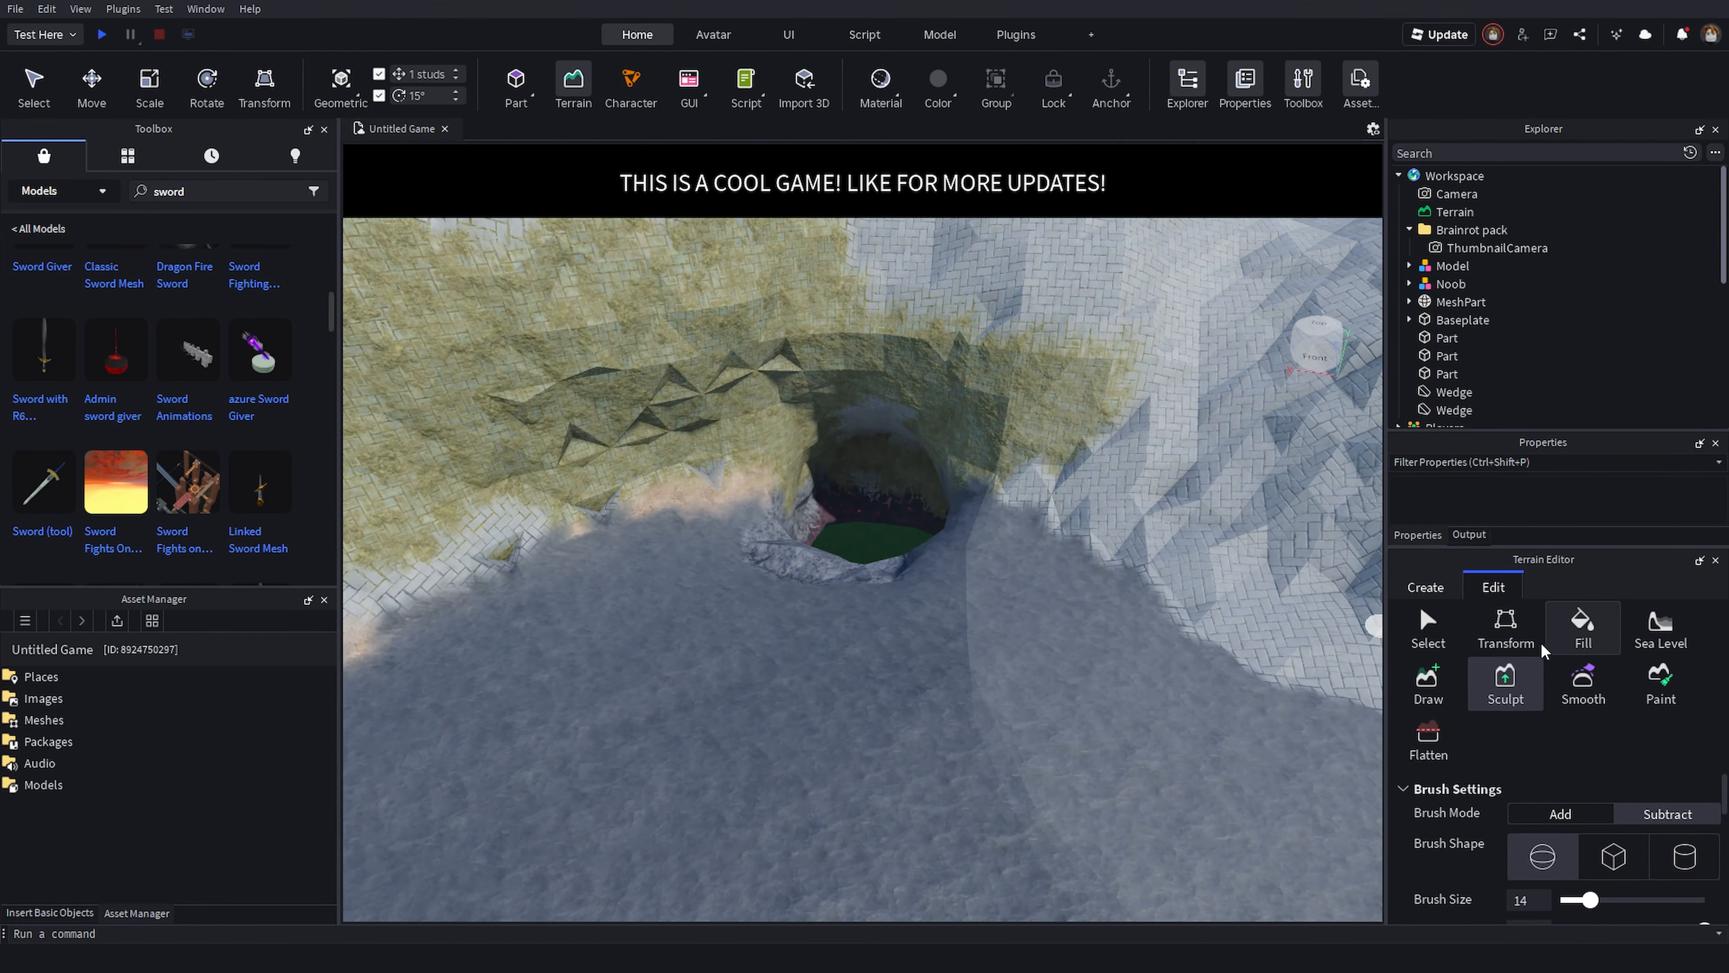
- Create sea-level water over a 1024 × 32 × 1024 area at Y position -4
right_click_drag(997, 612, 1278, 538)
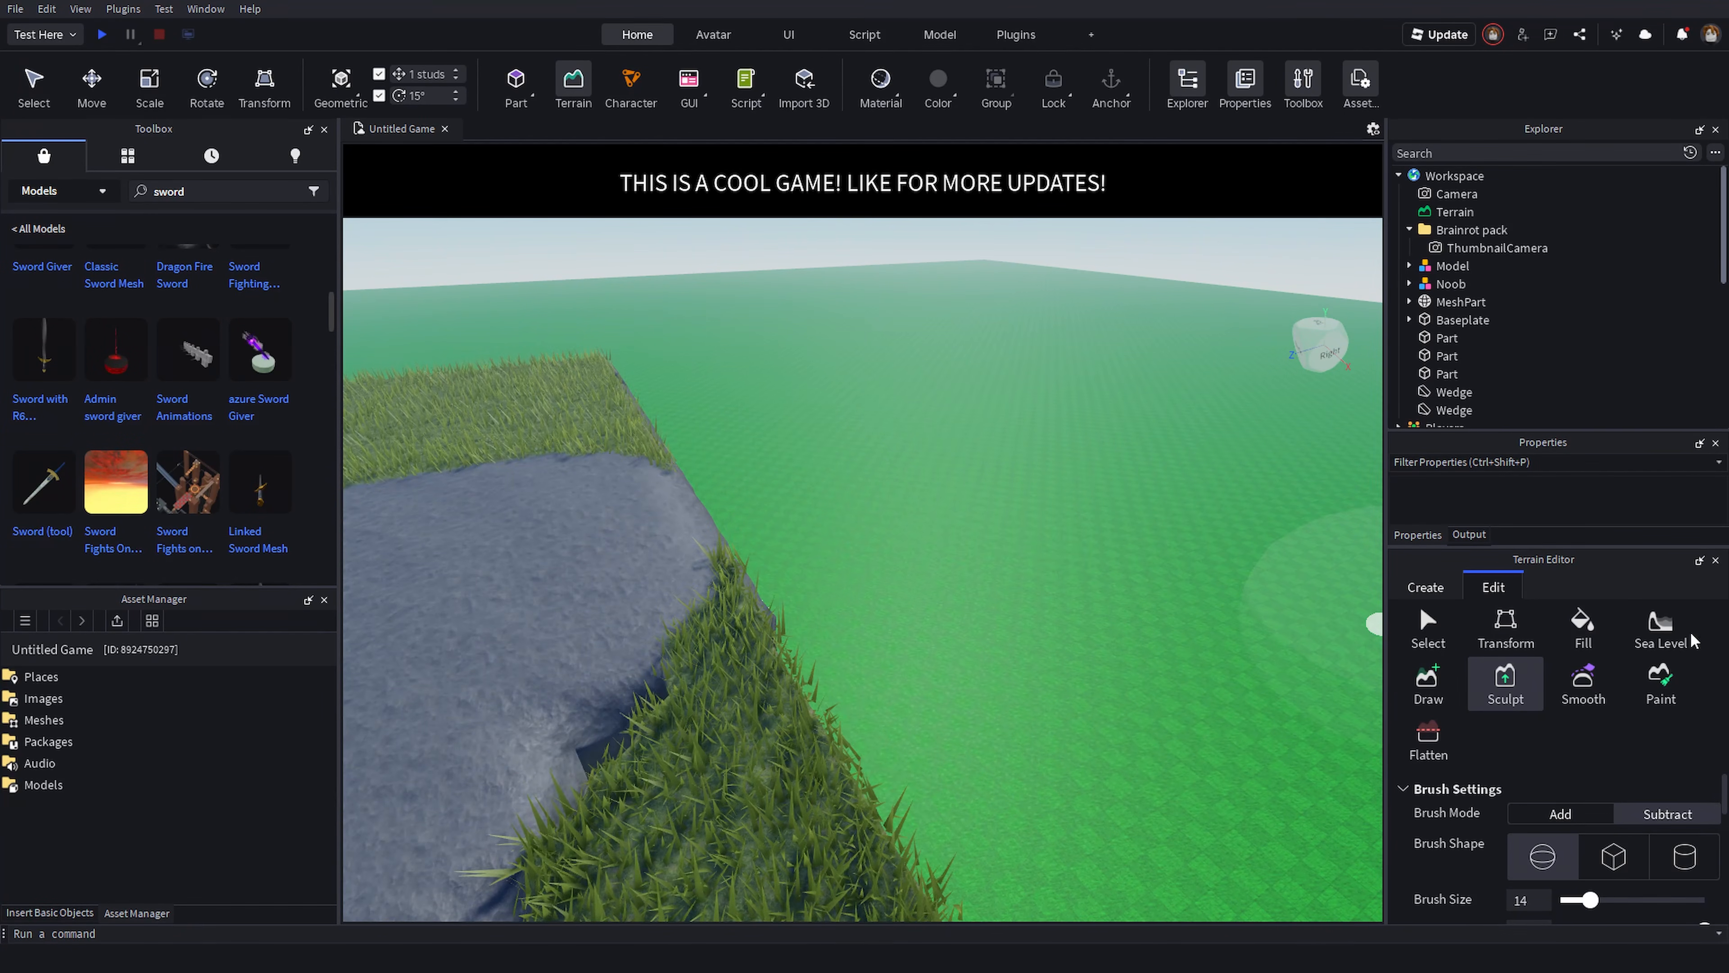
left_click(1661, 630)
scroll(1569, 876, "down", 2)
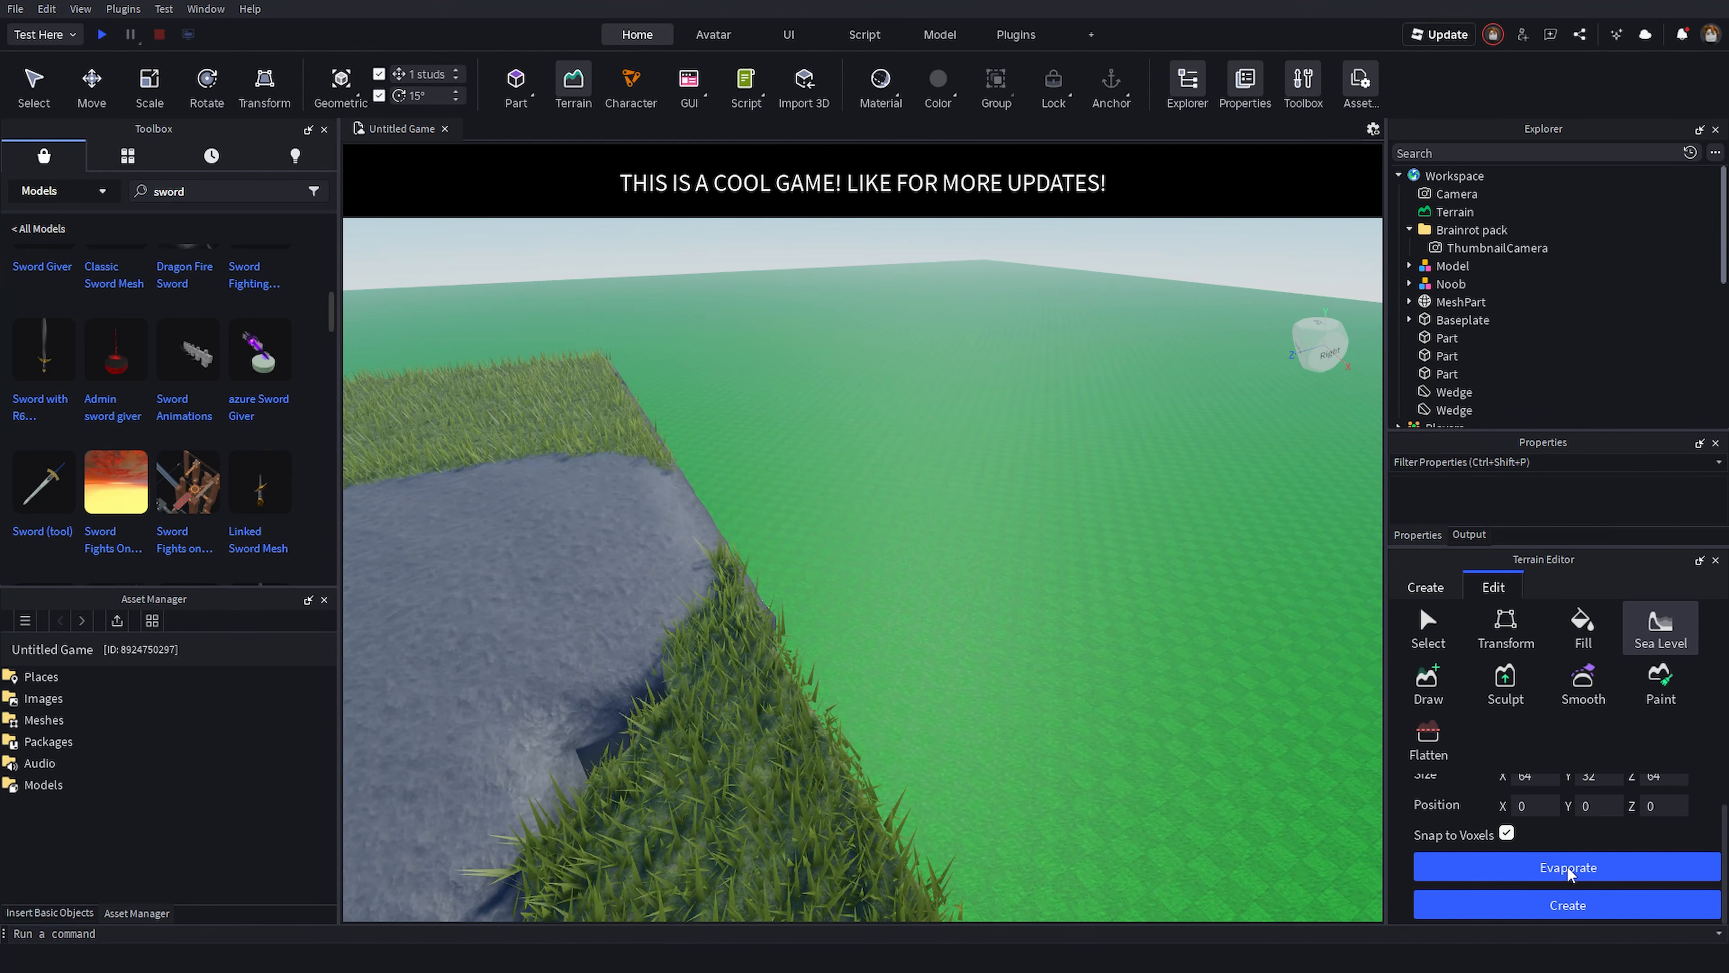
scroll(1532, 821, "up", 2)
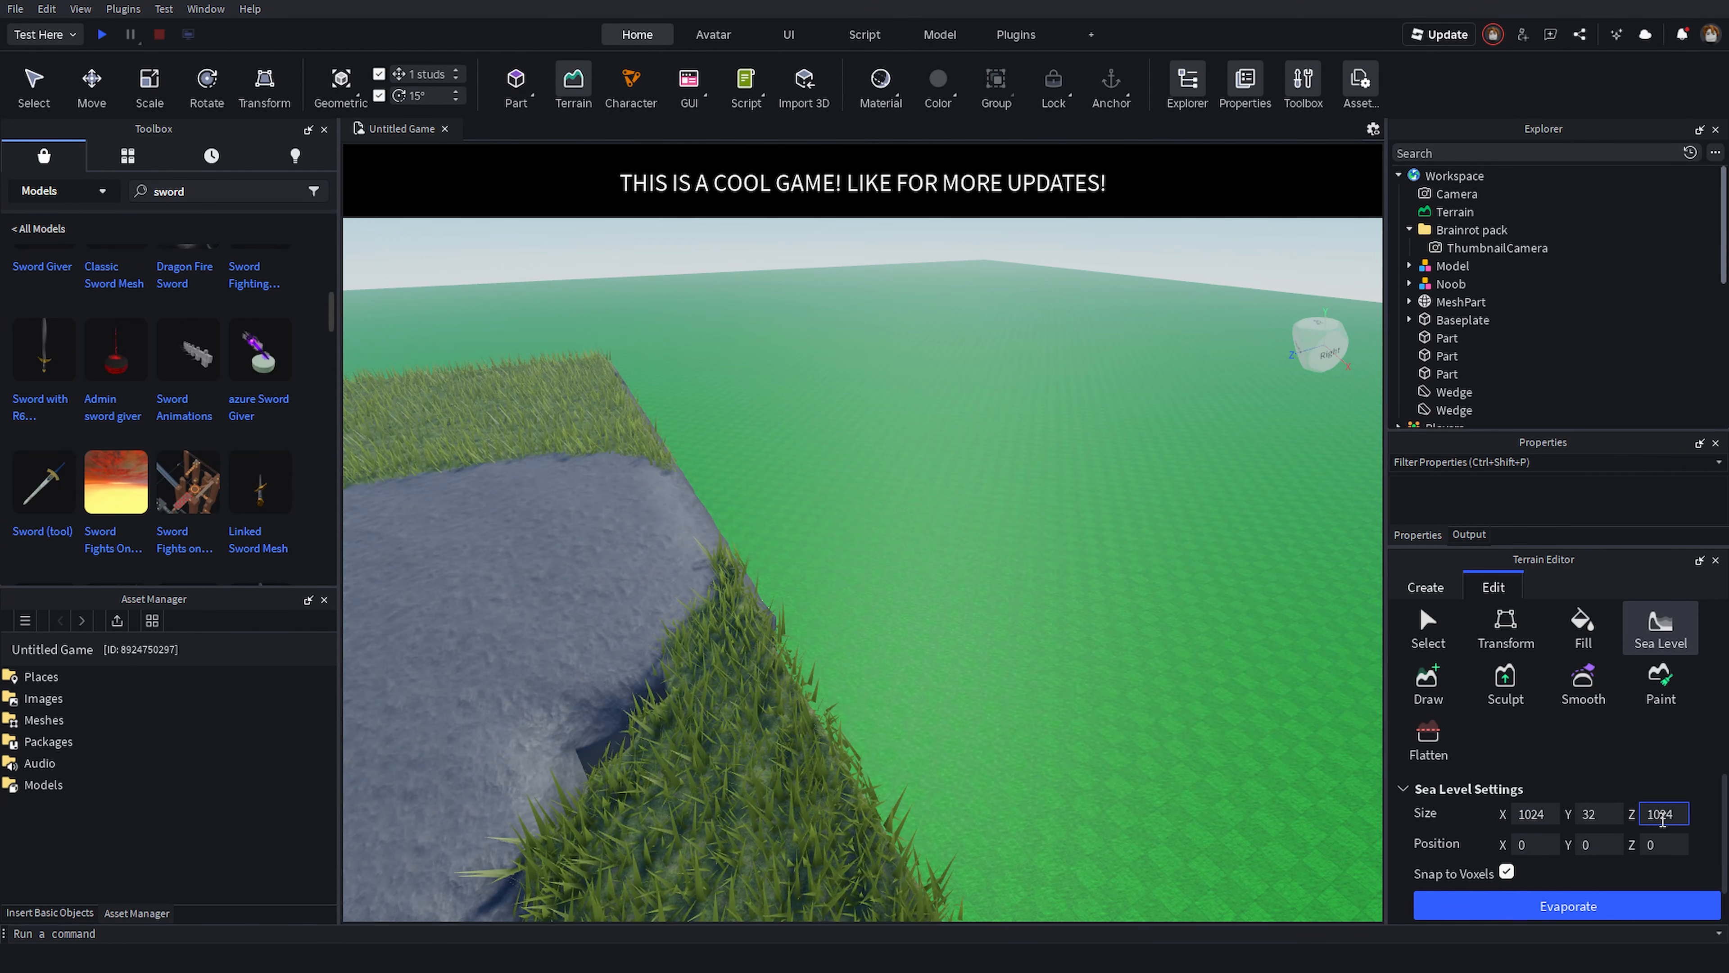
left_click(1571, 852)
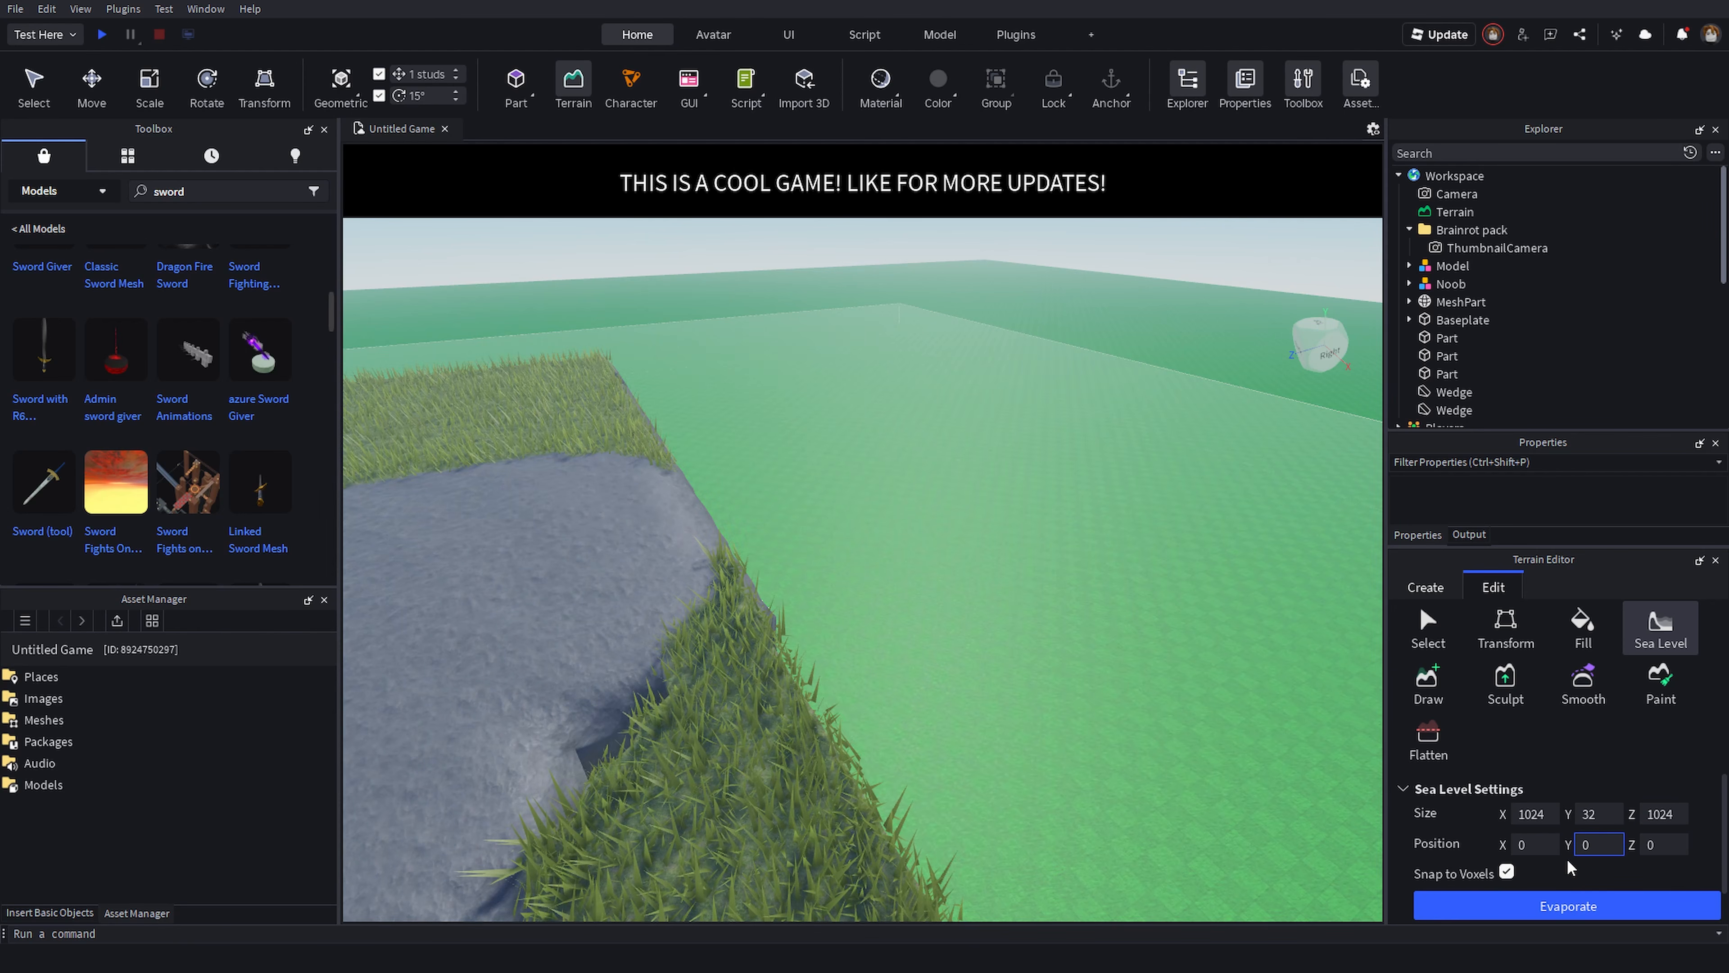
type("-4")
key("Return")
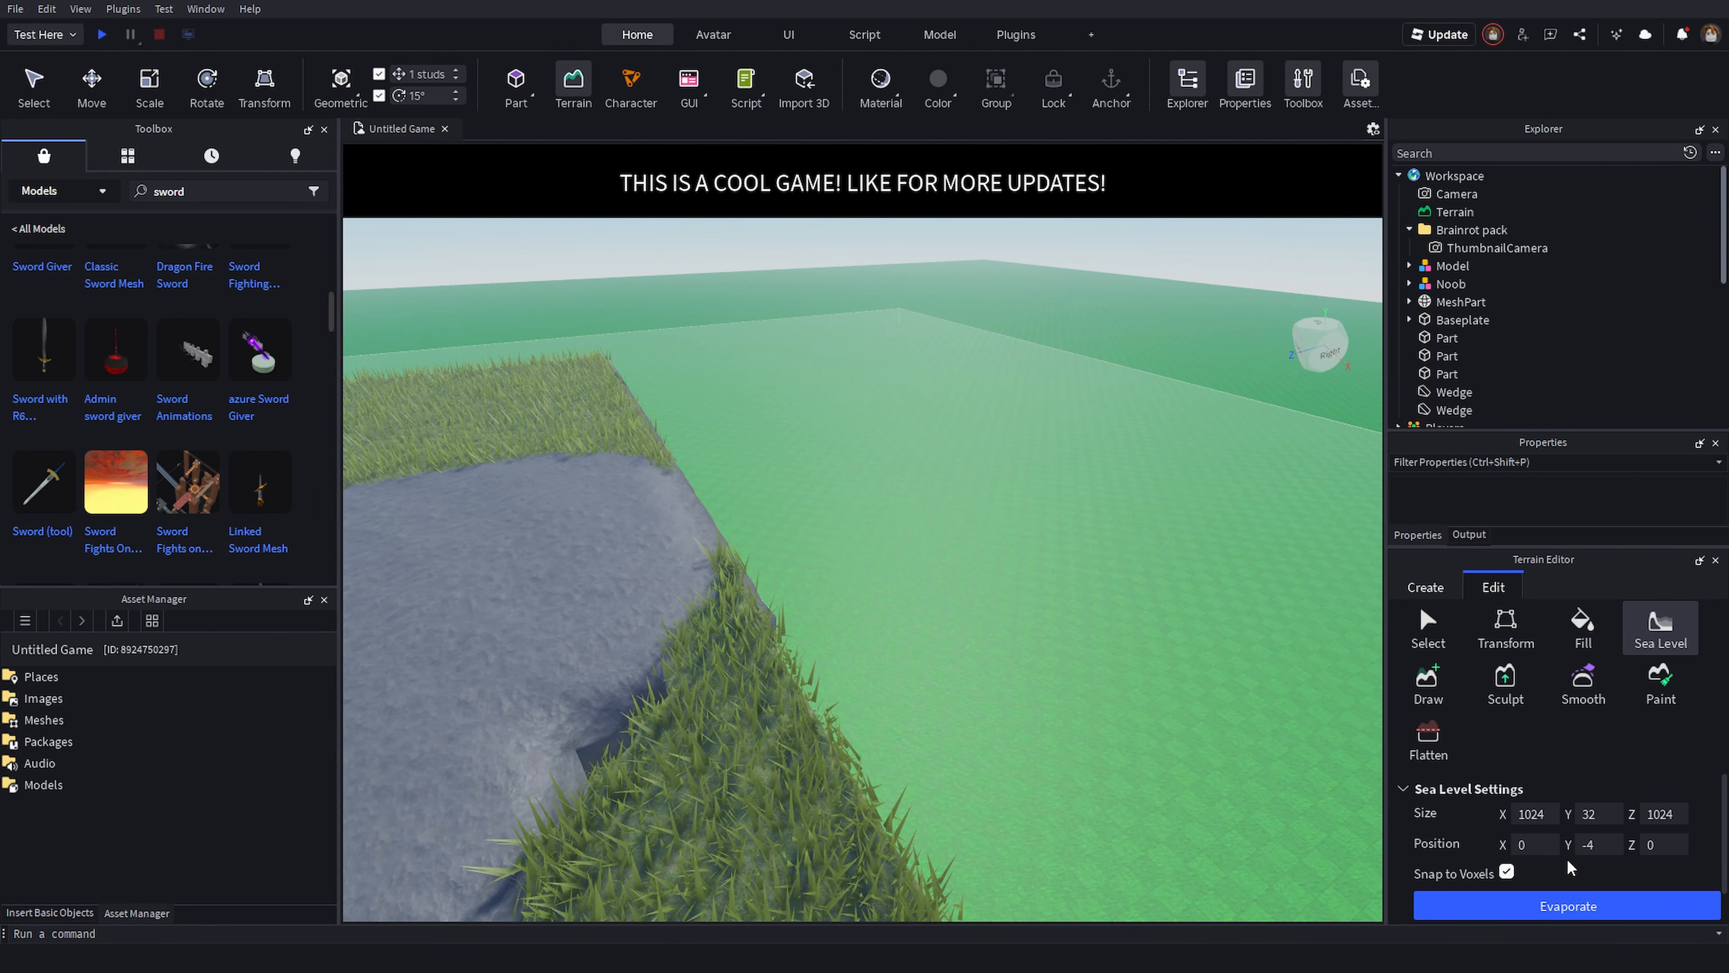
scroll(1581, 906, "down", 2)
left_click(1593, 902)
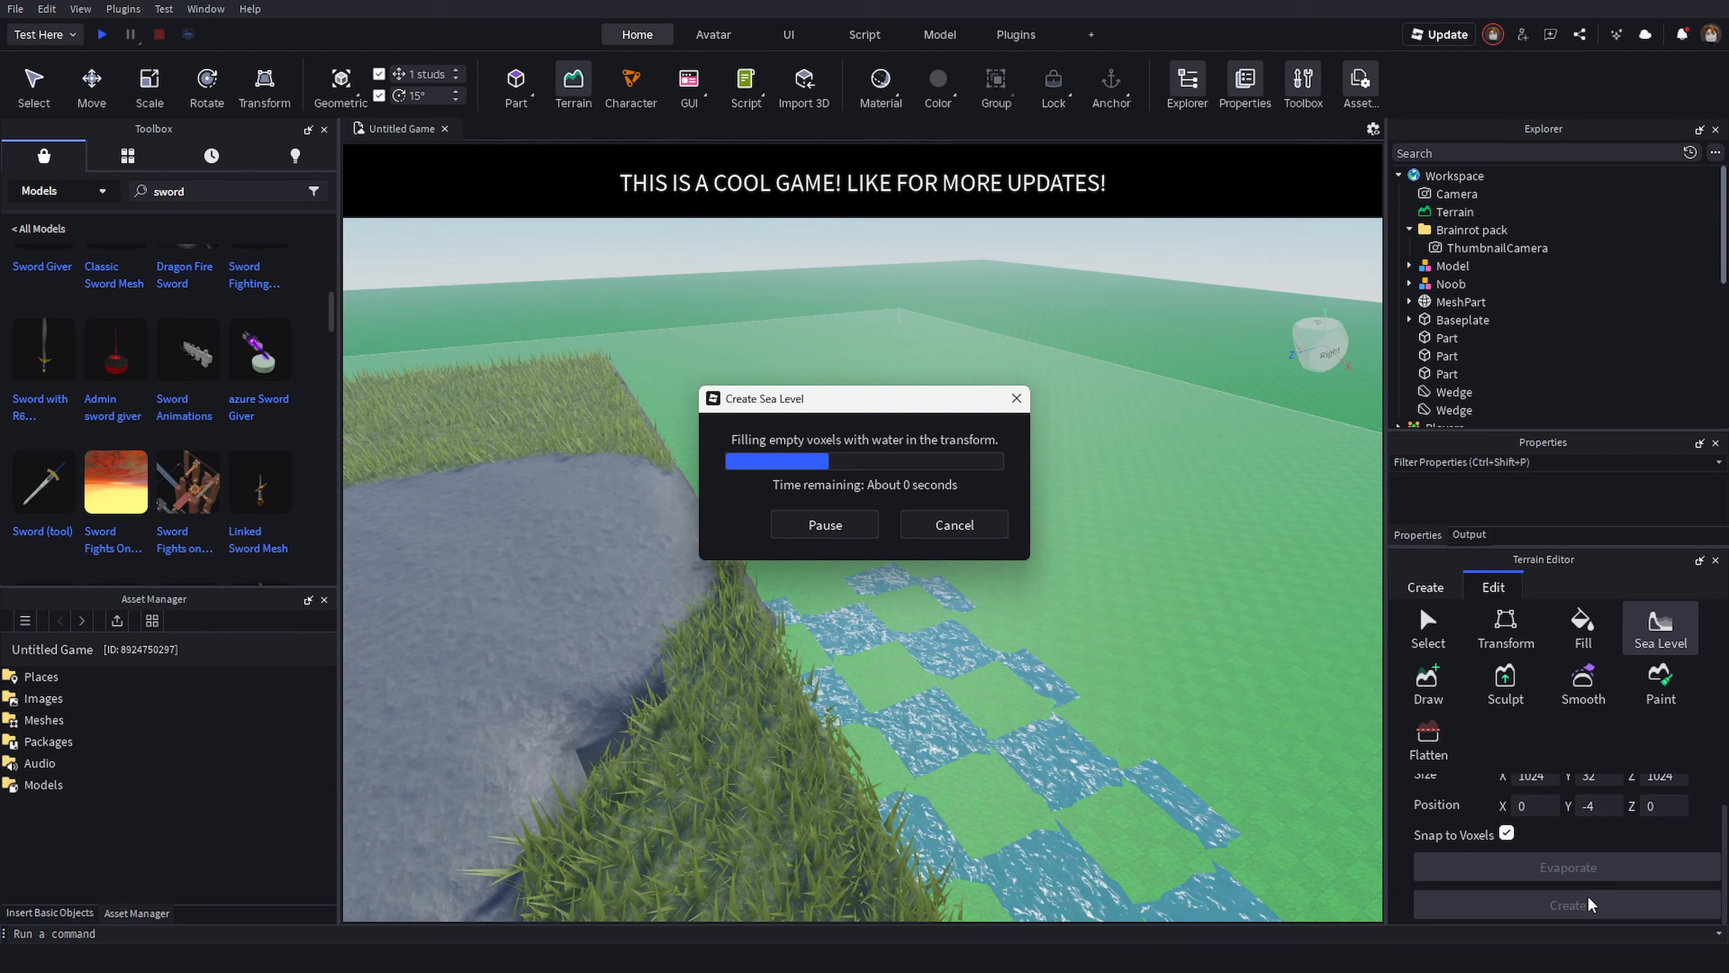
- Use the Paint tool with the snow material to paint a snow patch onto the grass below the mountain
right_click_drag(991, 702, 965, 590)
key("s")
key("d")
left_click(1565, 691)
key("w")
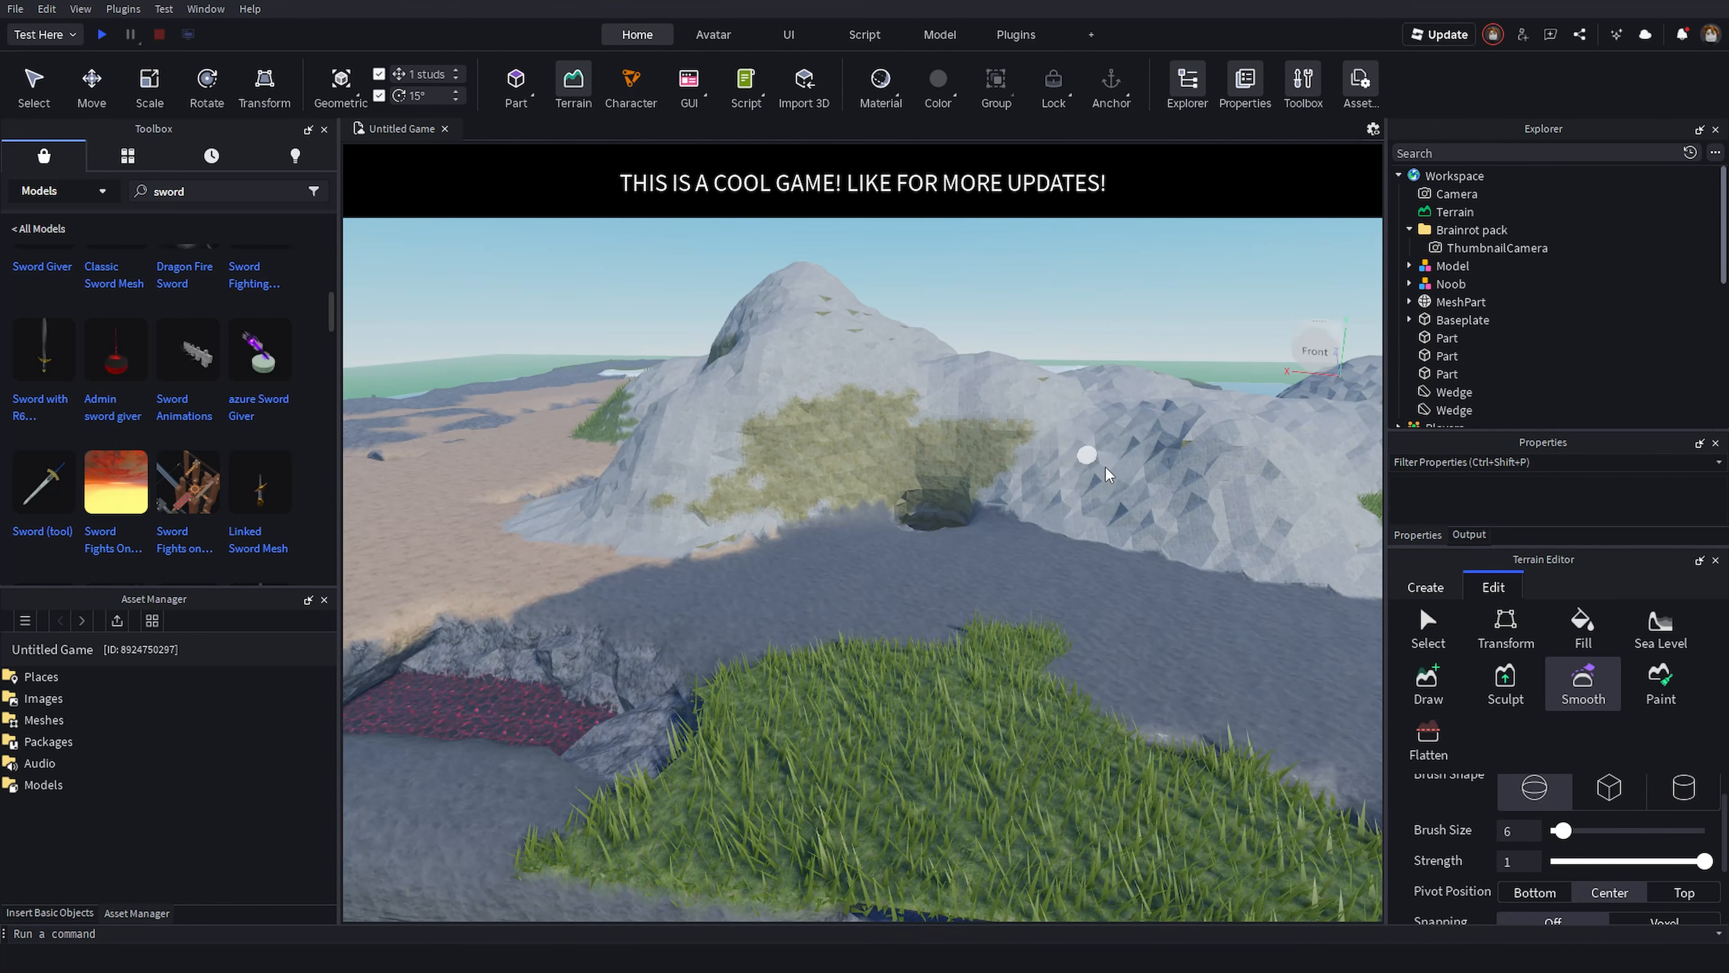
left_click(1415, 697)
left_click(1119, 643)
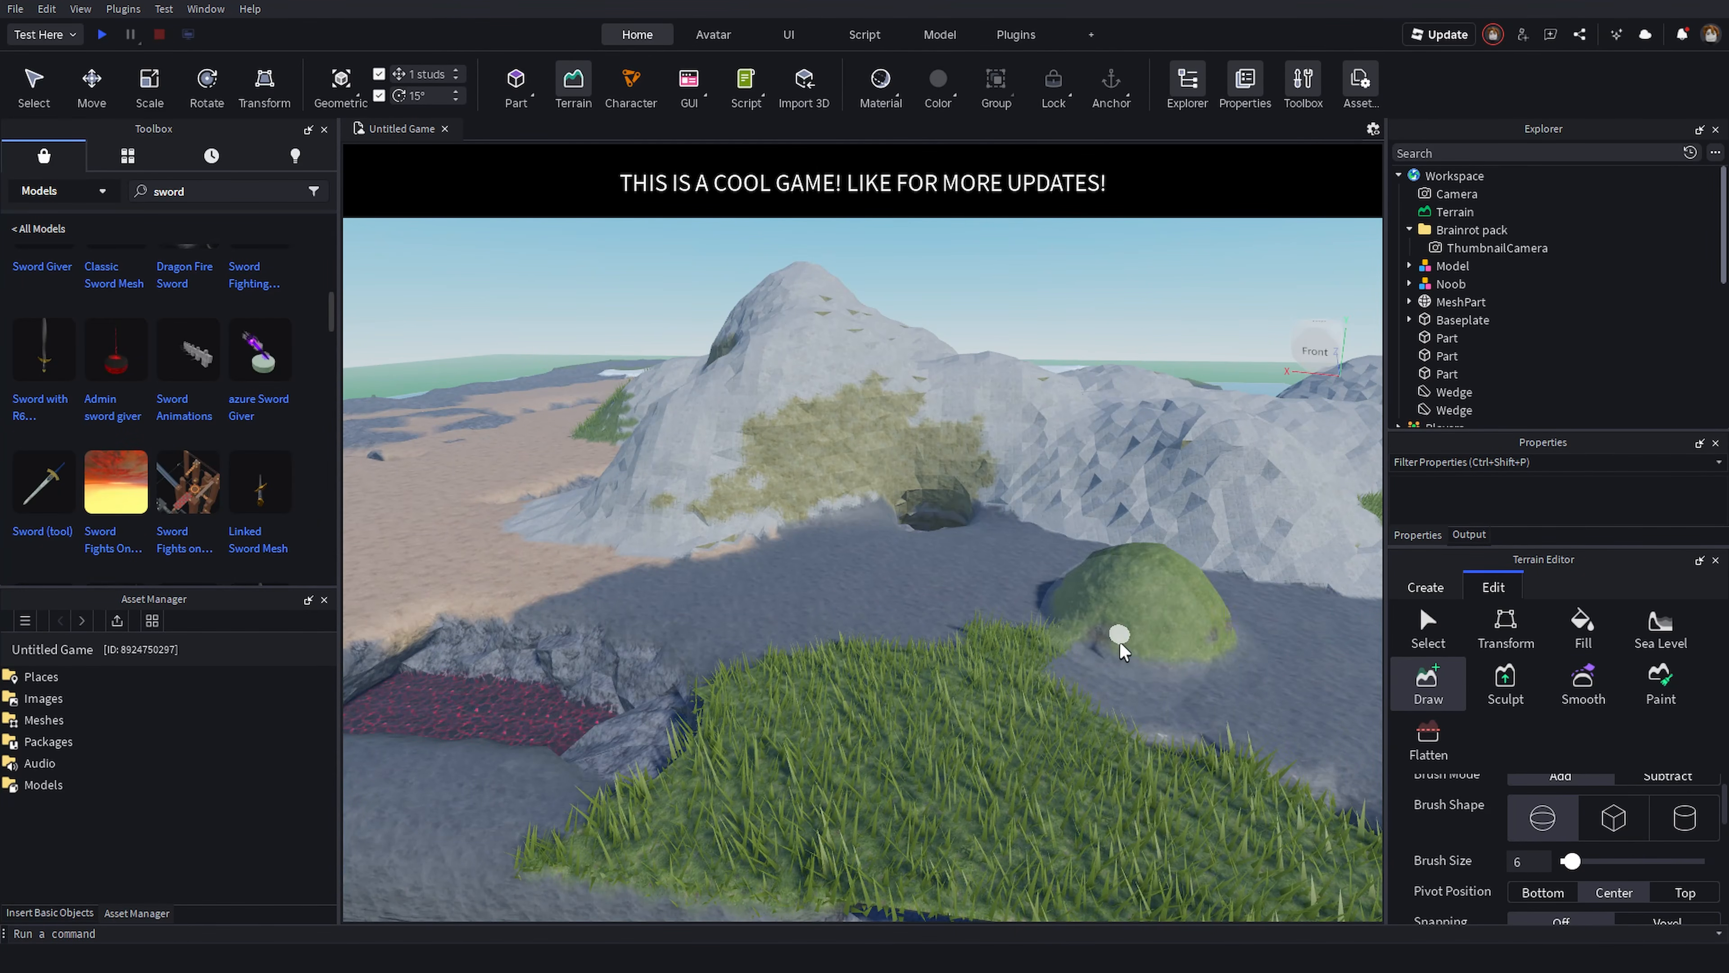
left_click(1659, 702)
scroll(1648, 845, "down", 5)
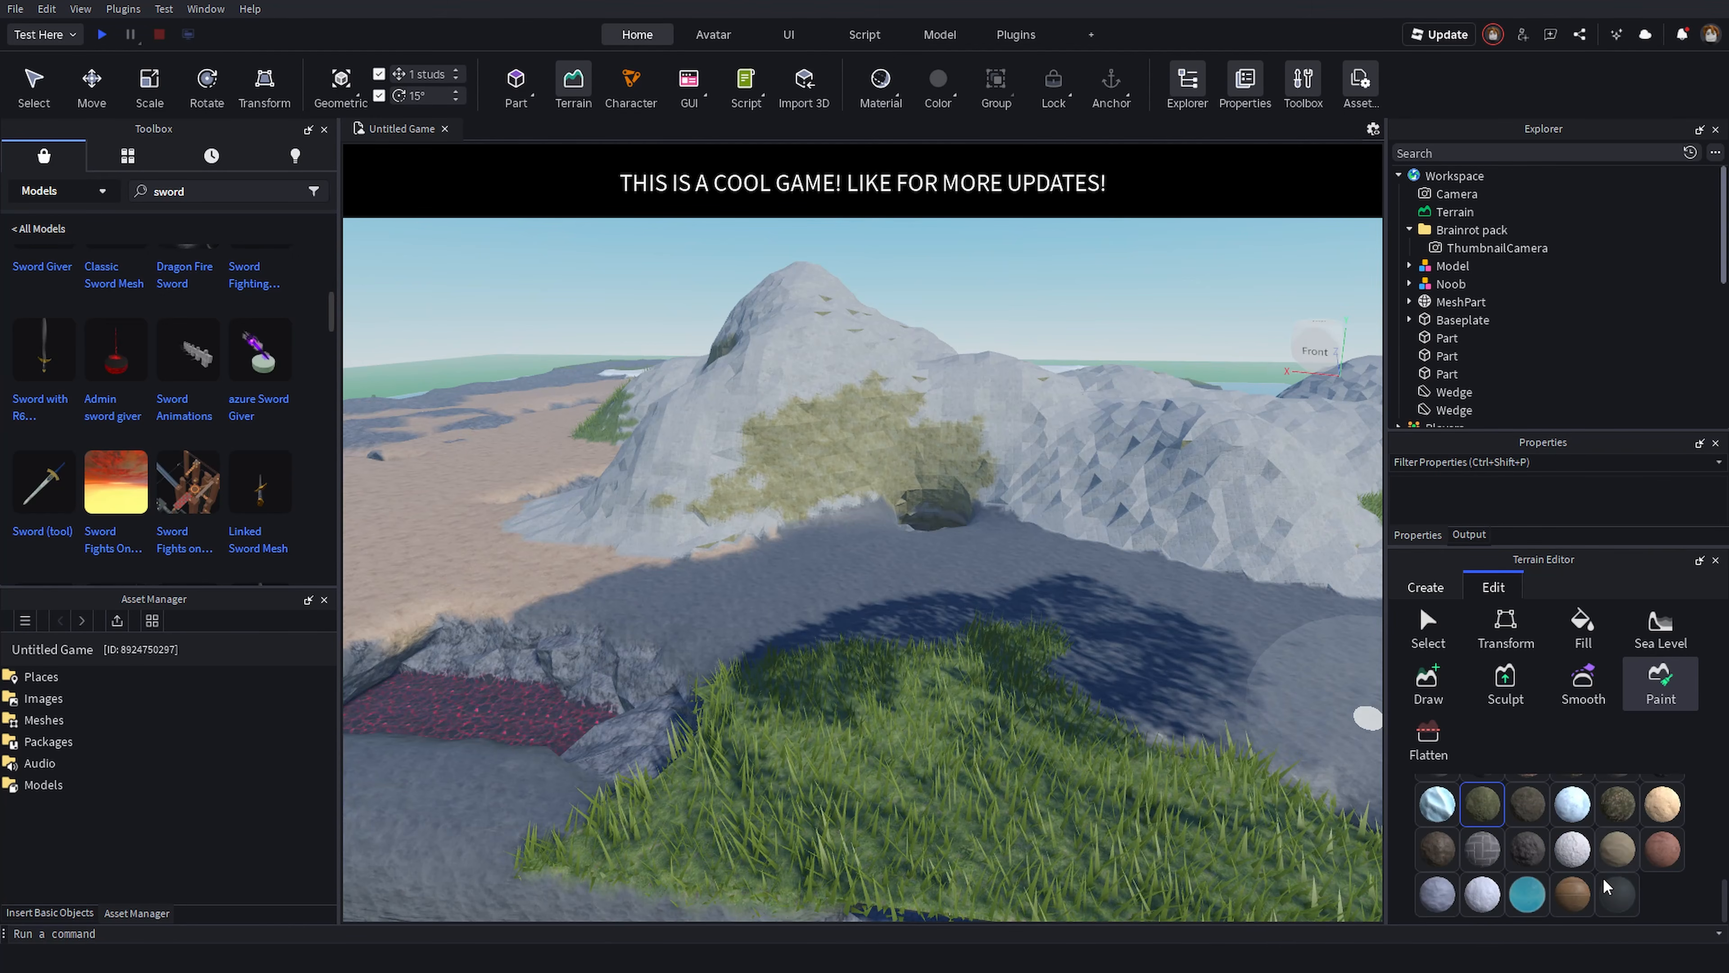
left_click(1573, 804)
right_click_drag(1076, 508, 1135, 548)
left_click_drag(1022, 596, 1353, 567)
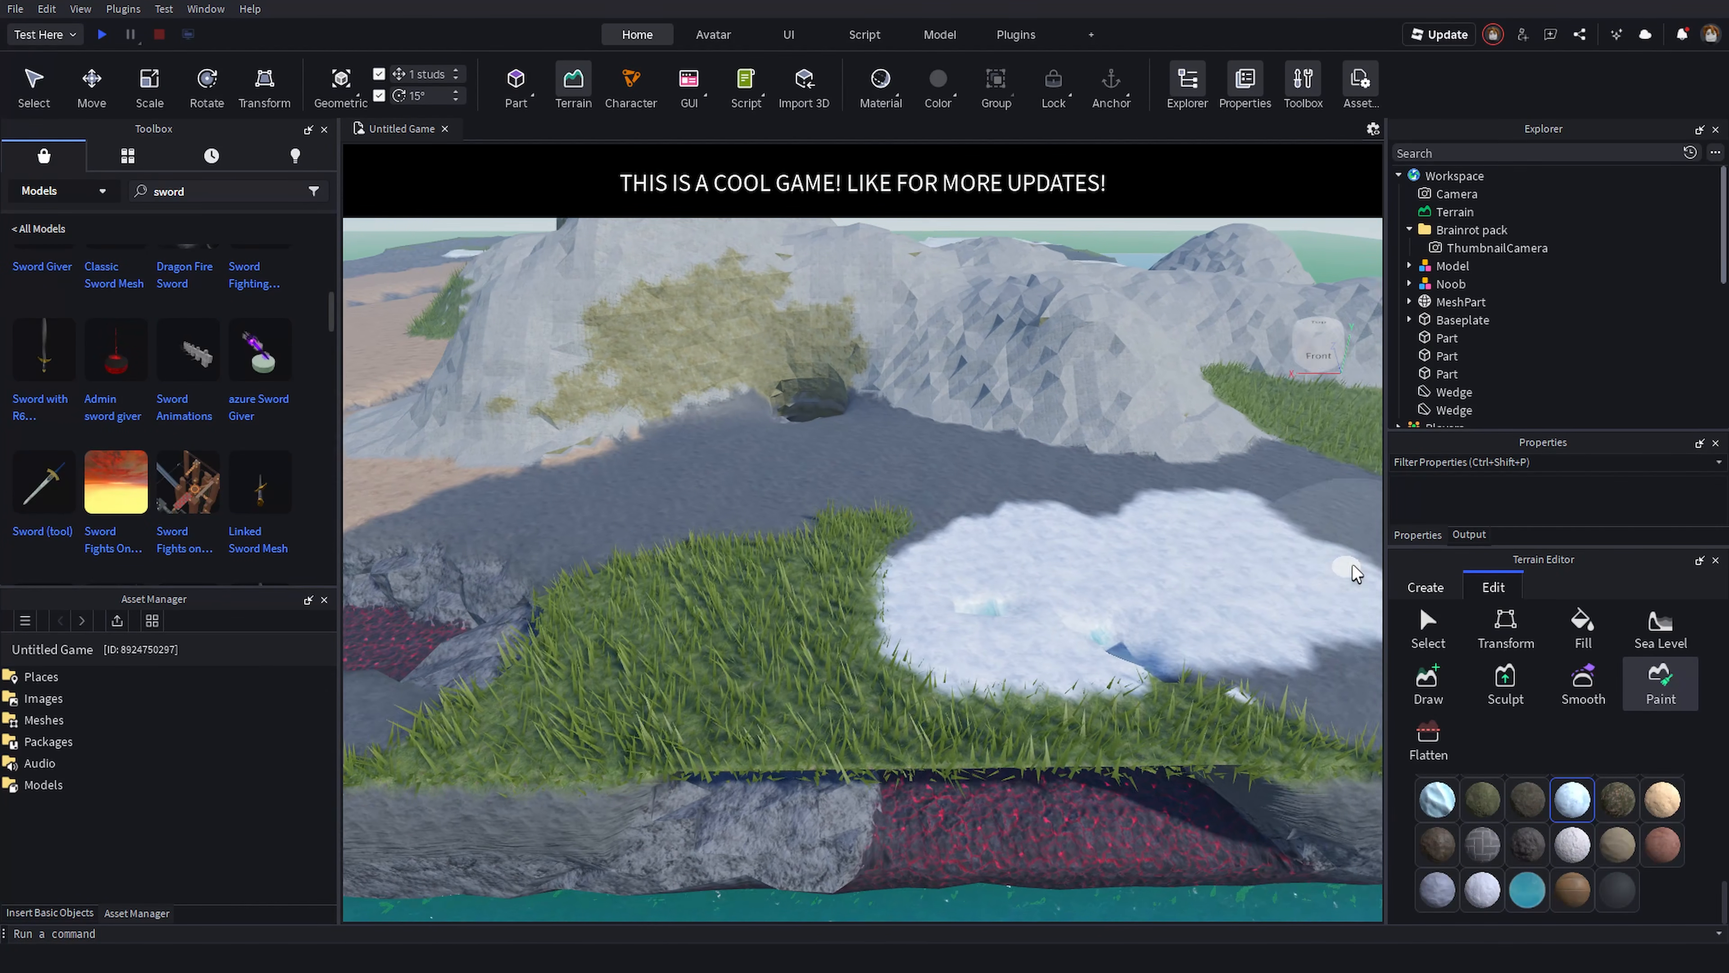
- Zoom out to view the whole terrain island with its surrounding water
scroll(1352, 571, "down", 10)
scroll(1535, 834, "up", 5)
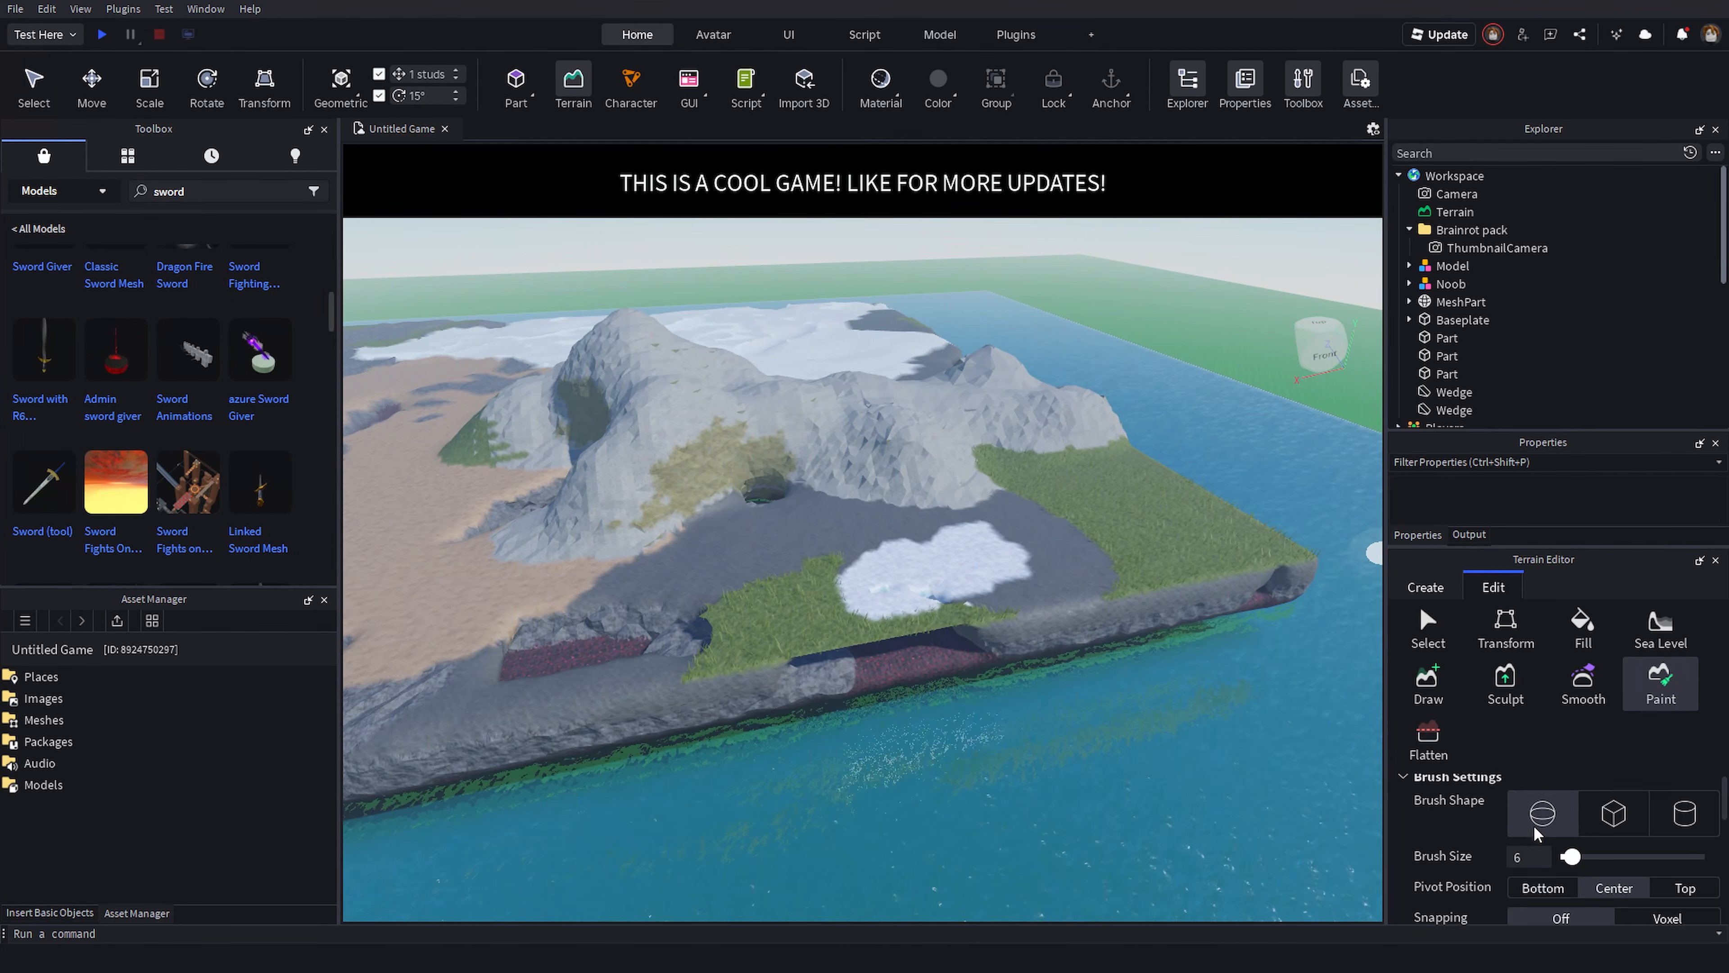
scroll(1559, 852, "up", 1)
scroll(1122, 433, "up", 3)
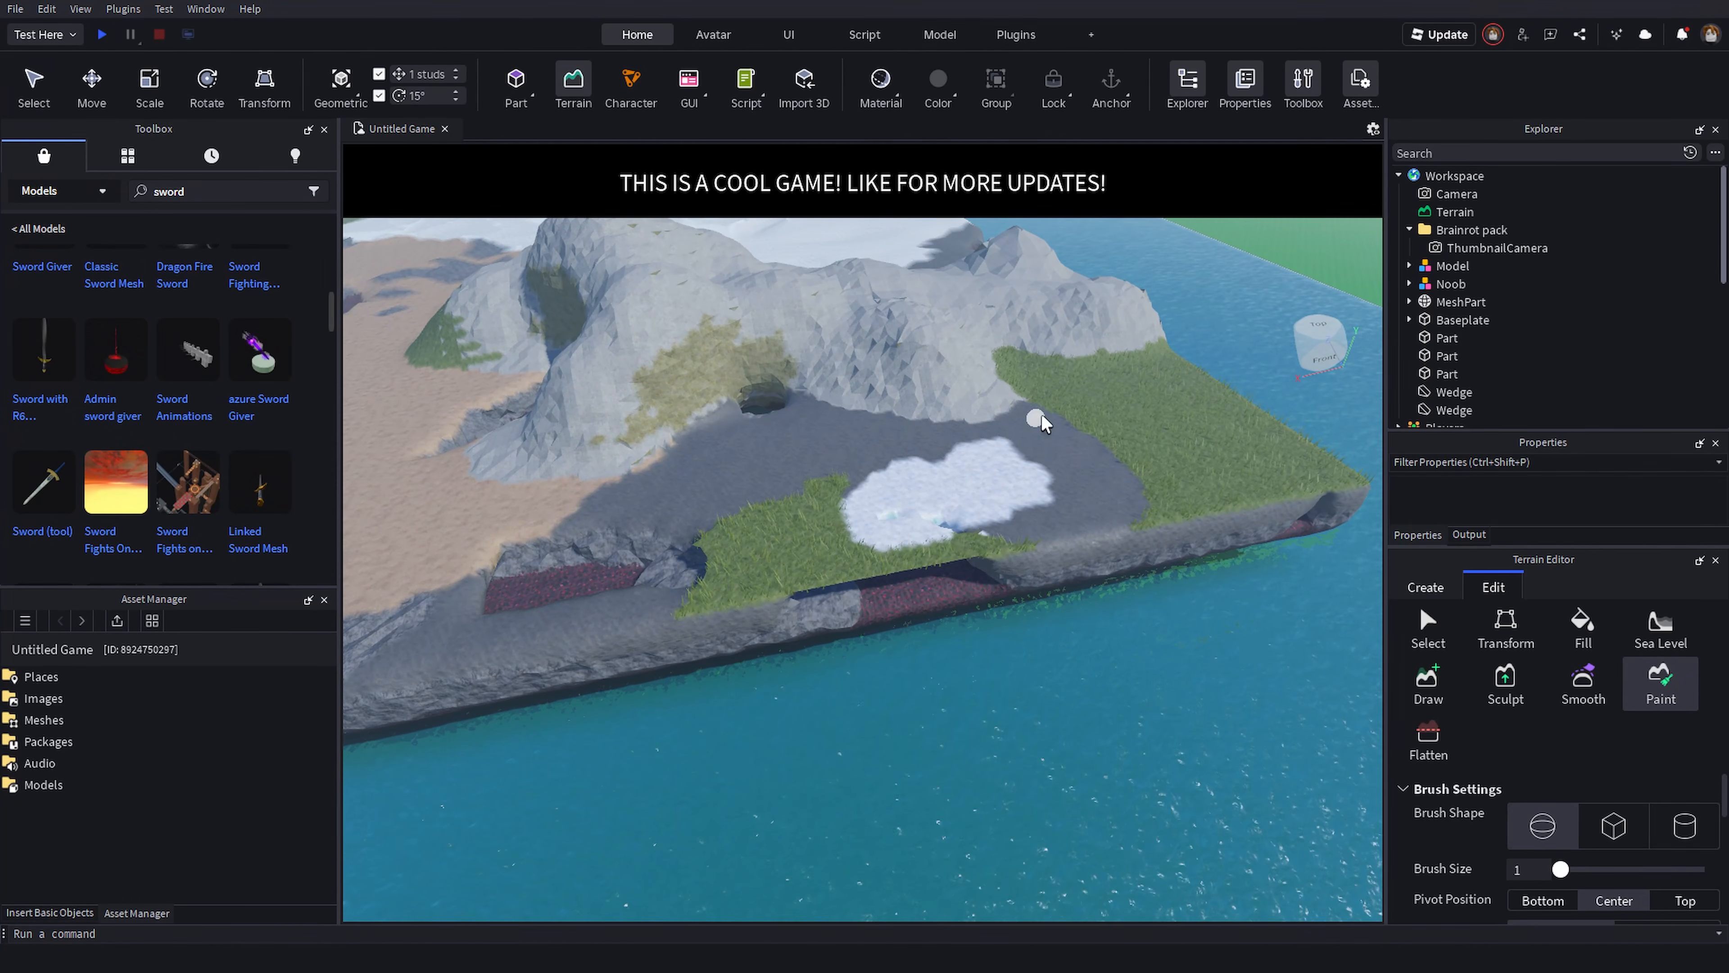
key("w")
mouse_move(1125, 397)
left_mouse_down()
mouse_move(1217, 441)
mouse_move(1254, 515)
mouse_move(1236, 588)
left_mouse_up()
right_click_drag(1121, 581, 1075, 587)
key("w")
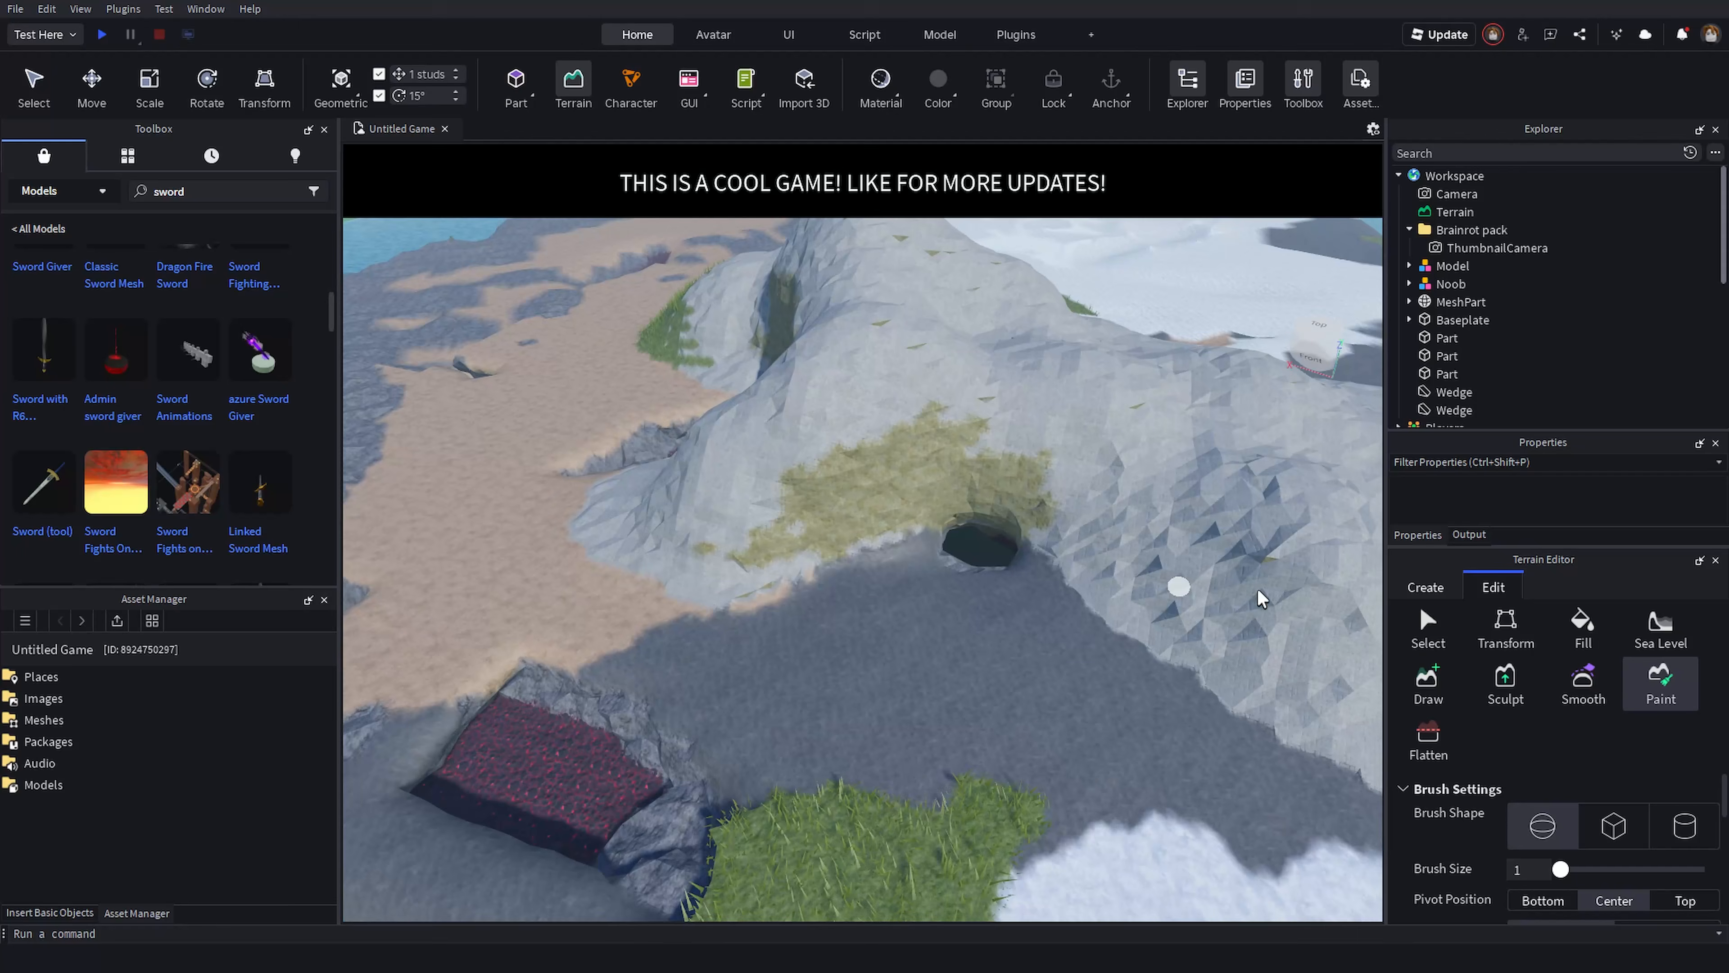
- Fly the camera through the cave entrance to inspect its interior
left_click(1427, 681)
key("w")
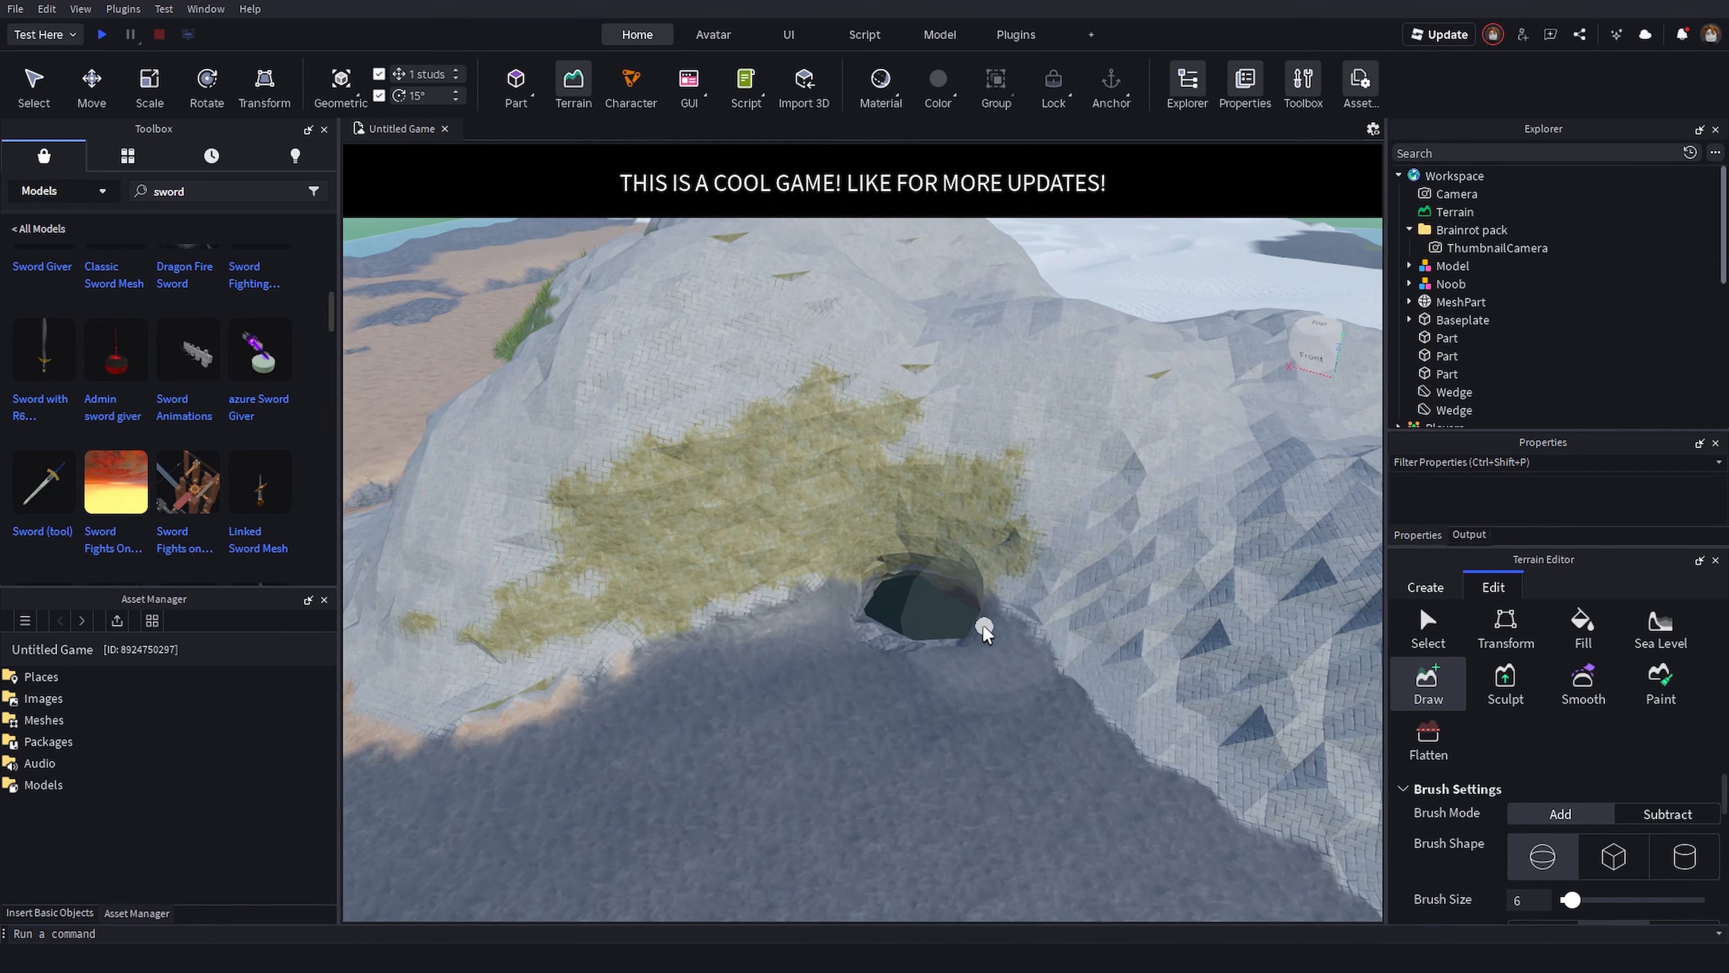
key("w")
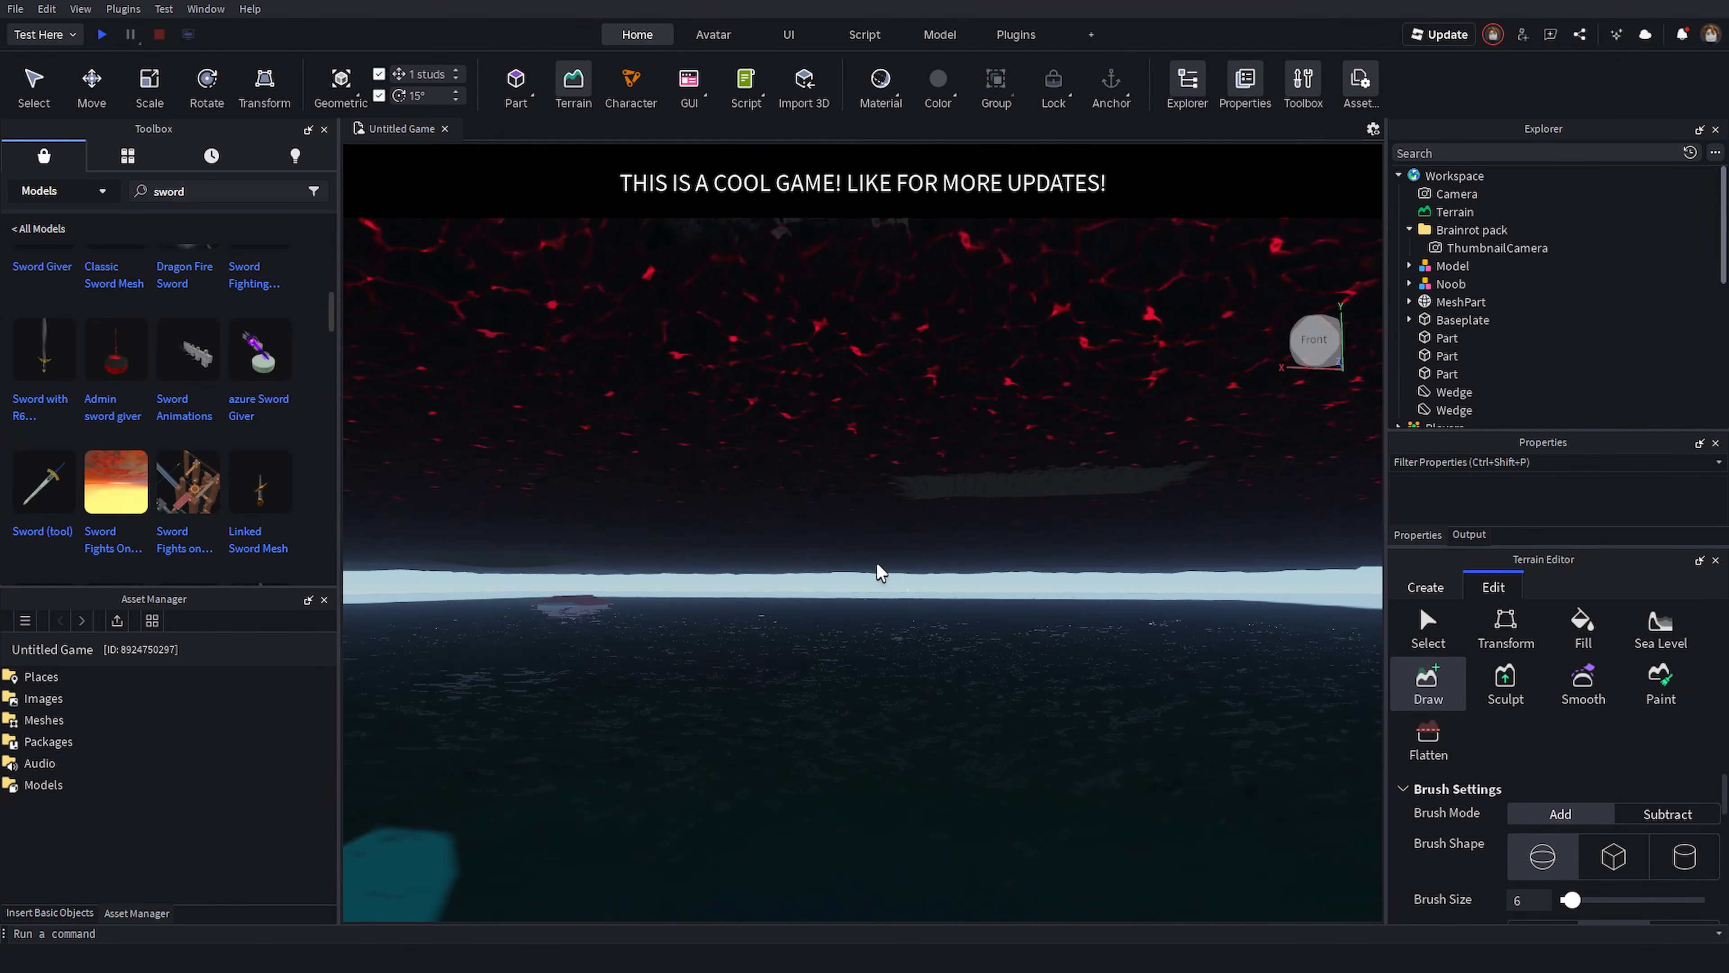
right_click_drag(855, 544, 825, 517)
key("w")
key("s")
key("w")
key("w")
key("w")
key("e")
key("w")
right_click_drag(1112, 406, 1131, 411)
key("s")
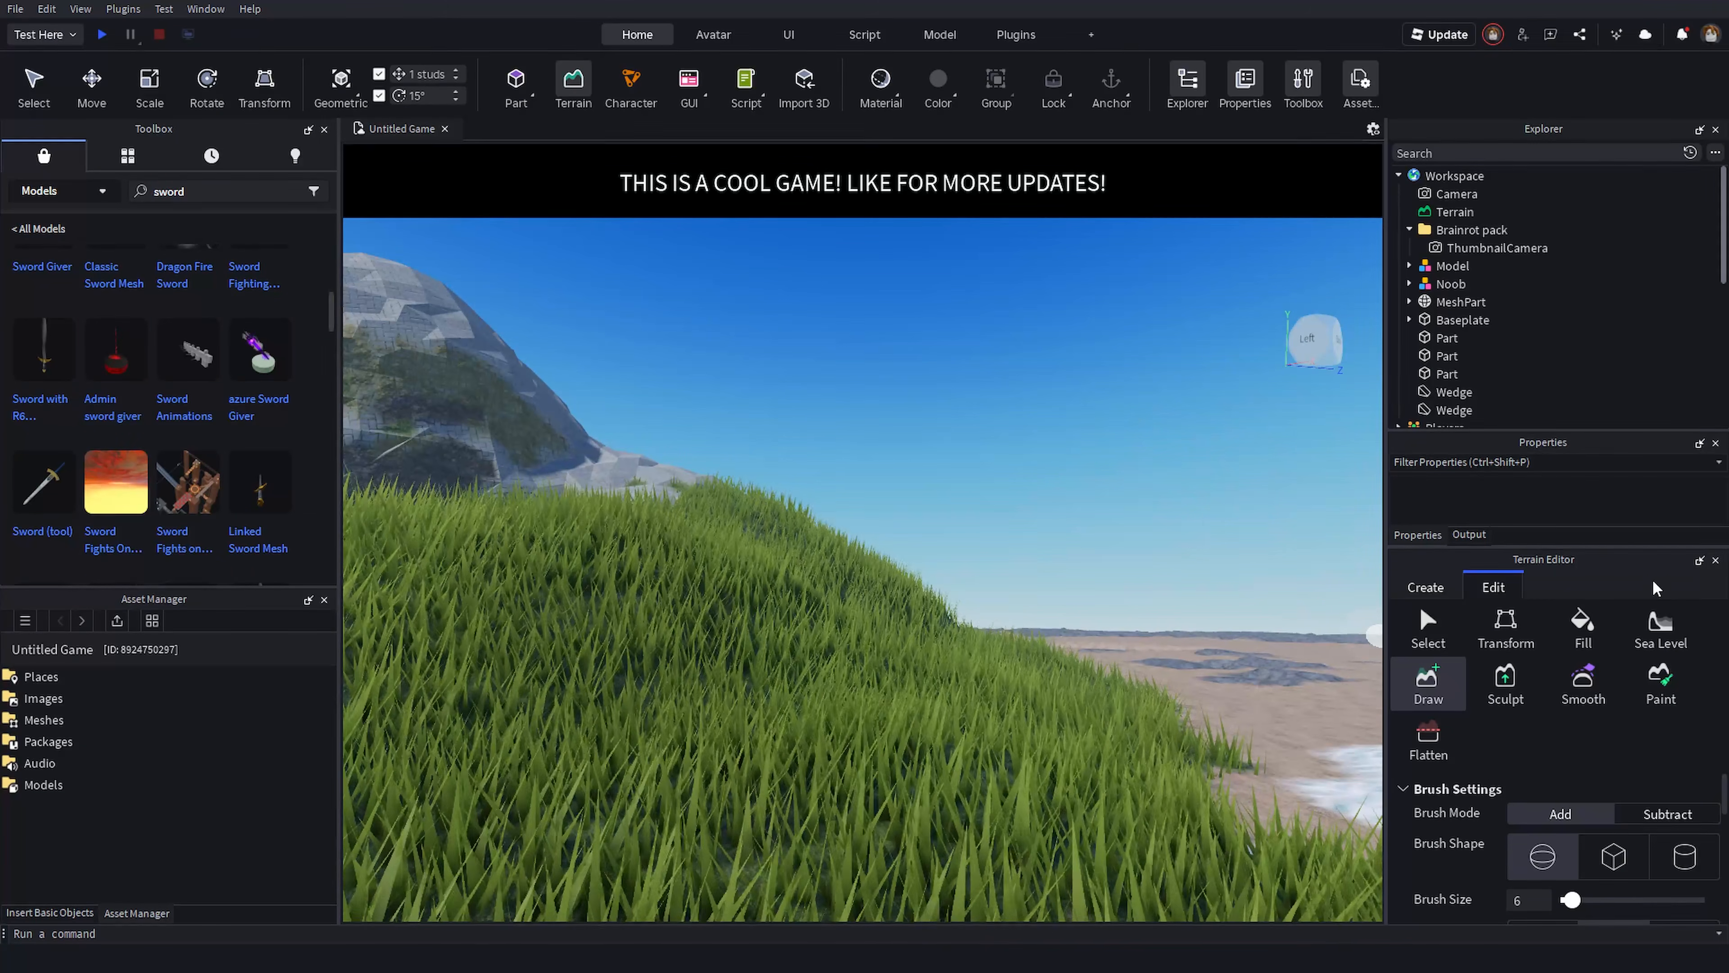
- Close the Terrain Editor and look over the finished terrain from several angles
left_click(1712, 564)
right_click_drag(584, 562, 584, 563)
key("s")
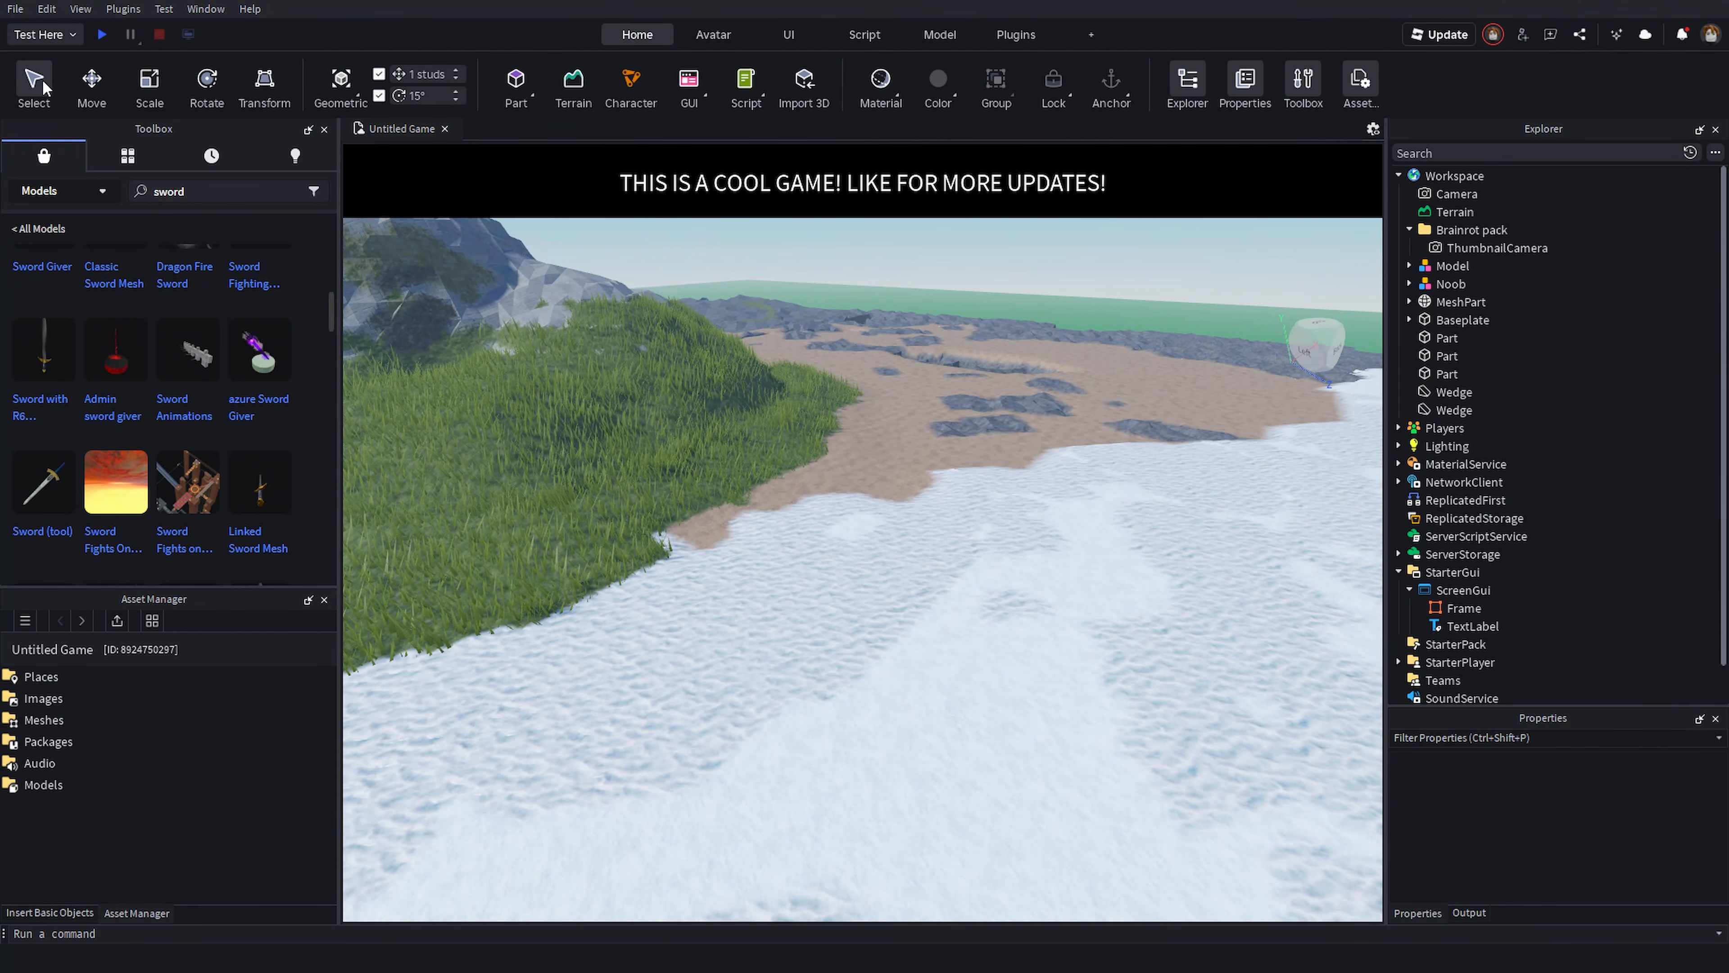
key("d")
right_click_drag(983, 454, 1066, 449)
key("d")
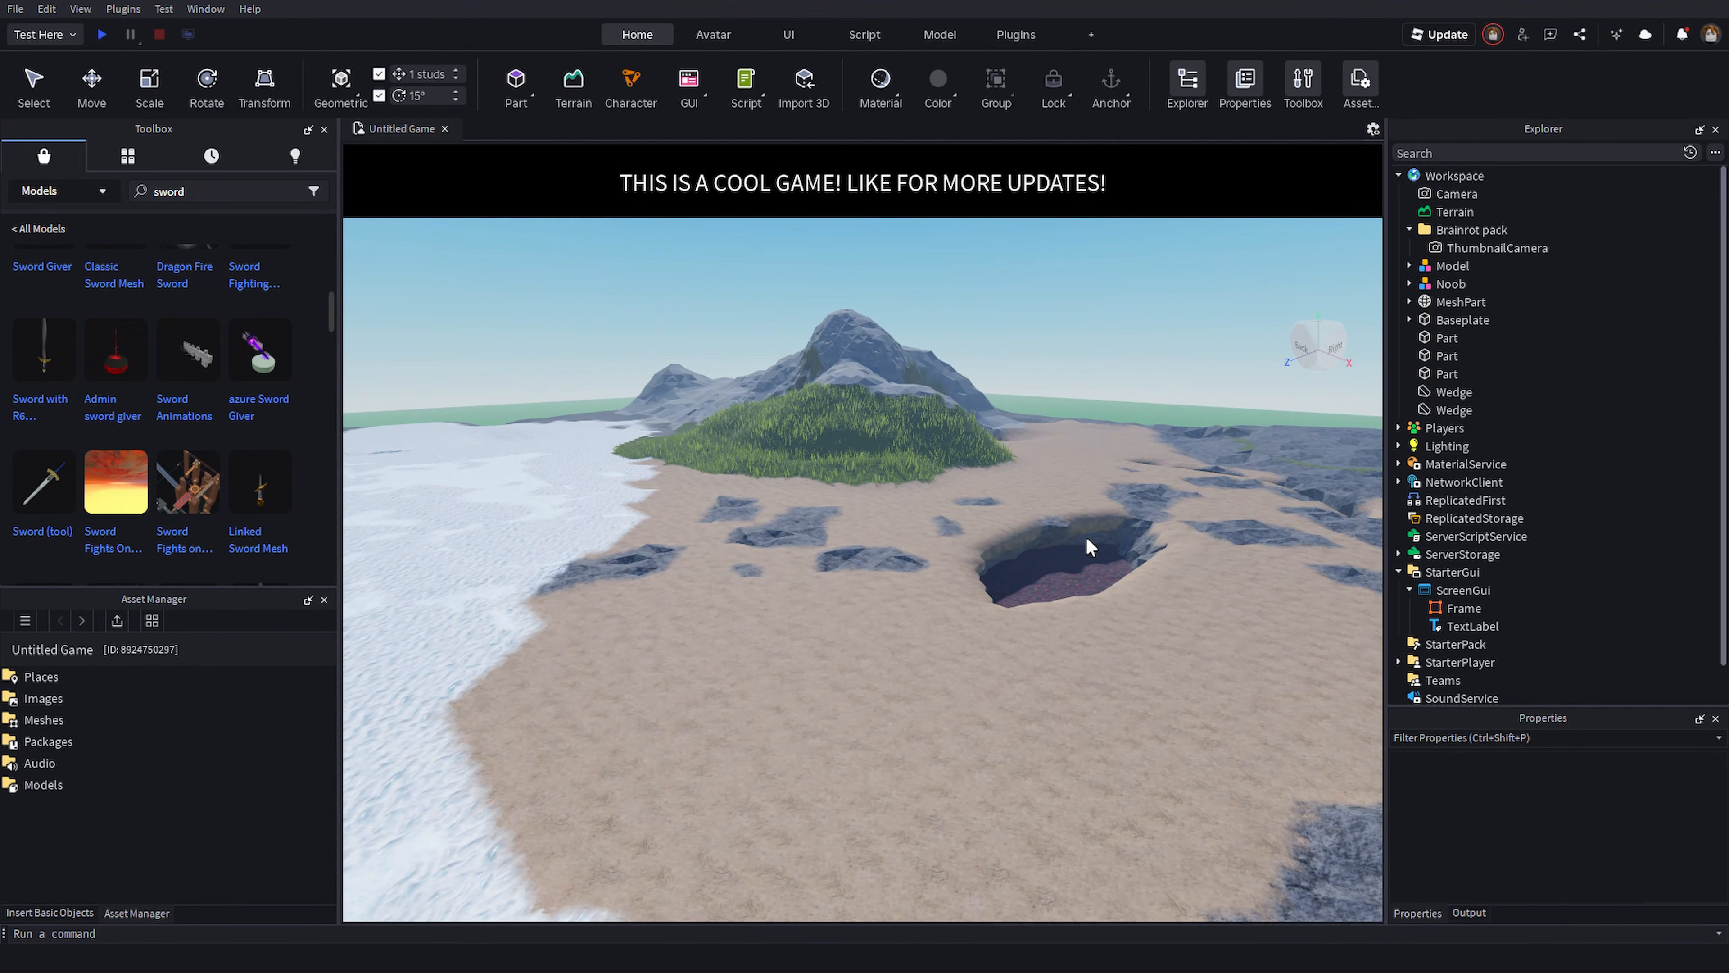
right_click_drag(1091, 538, 1092, 543)
key("d")
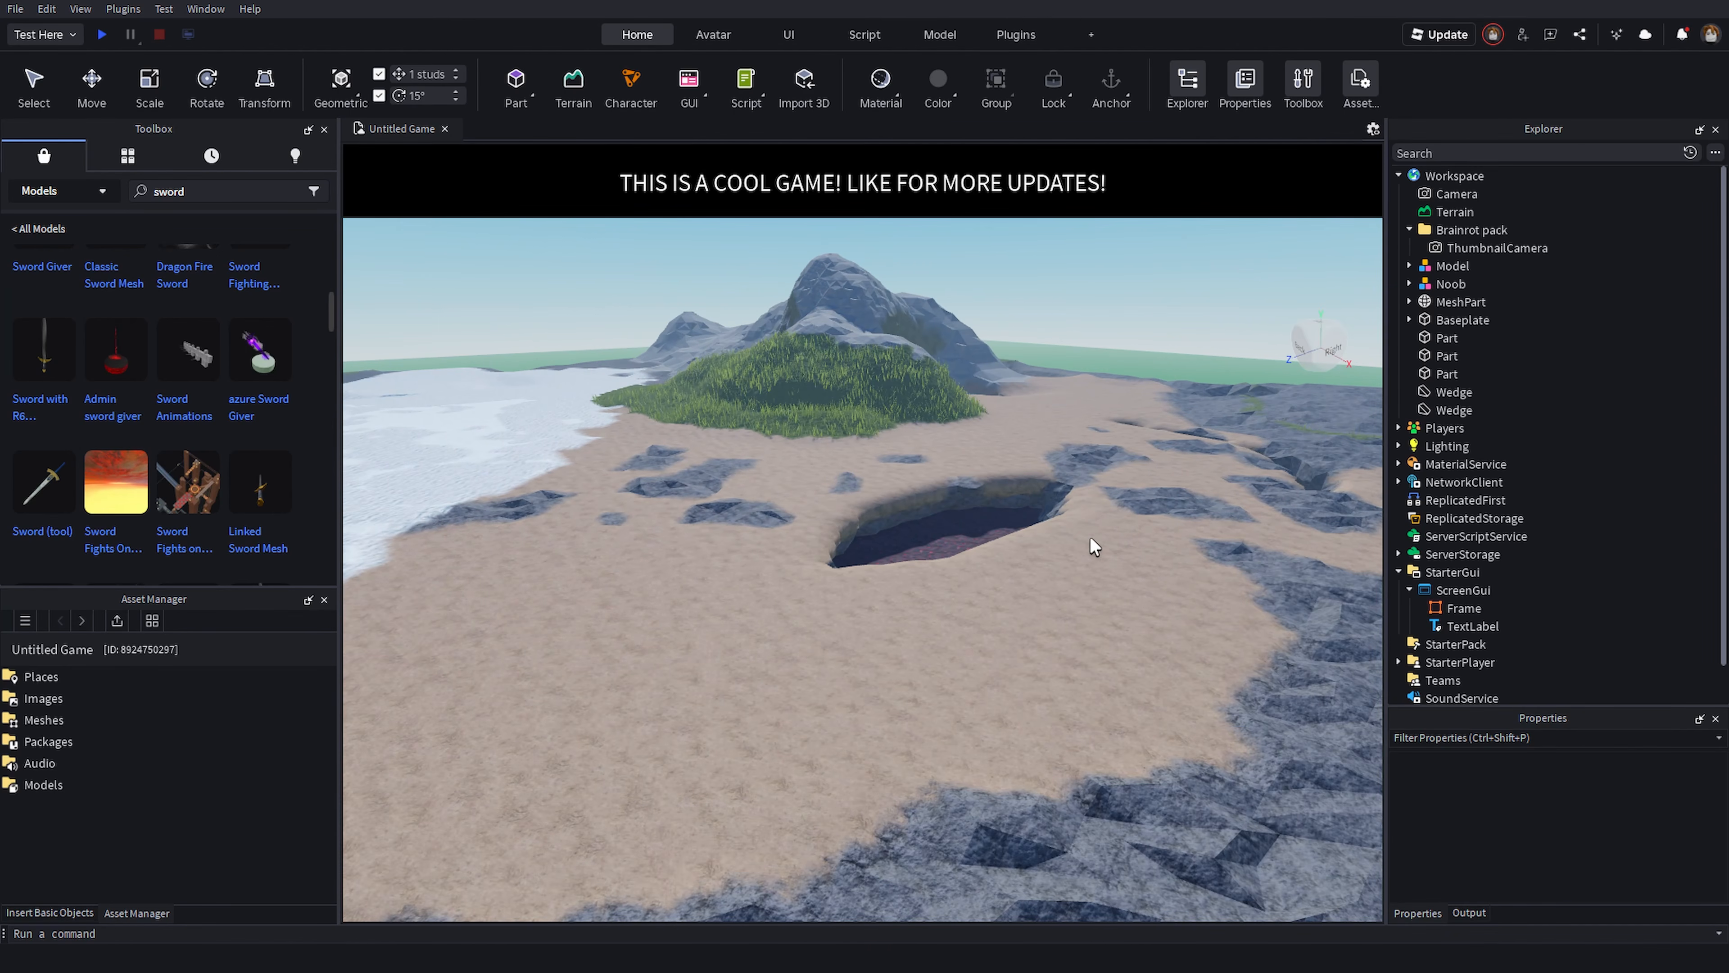